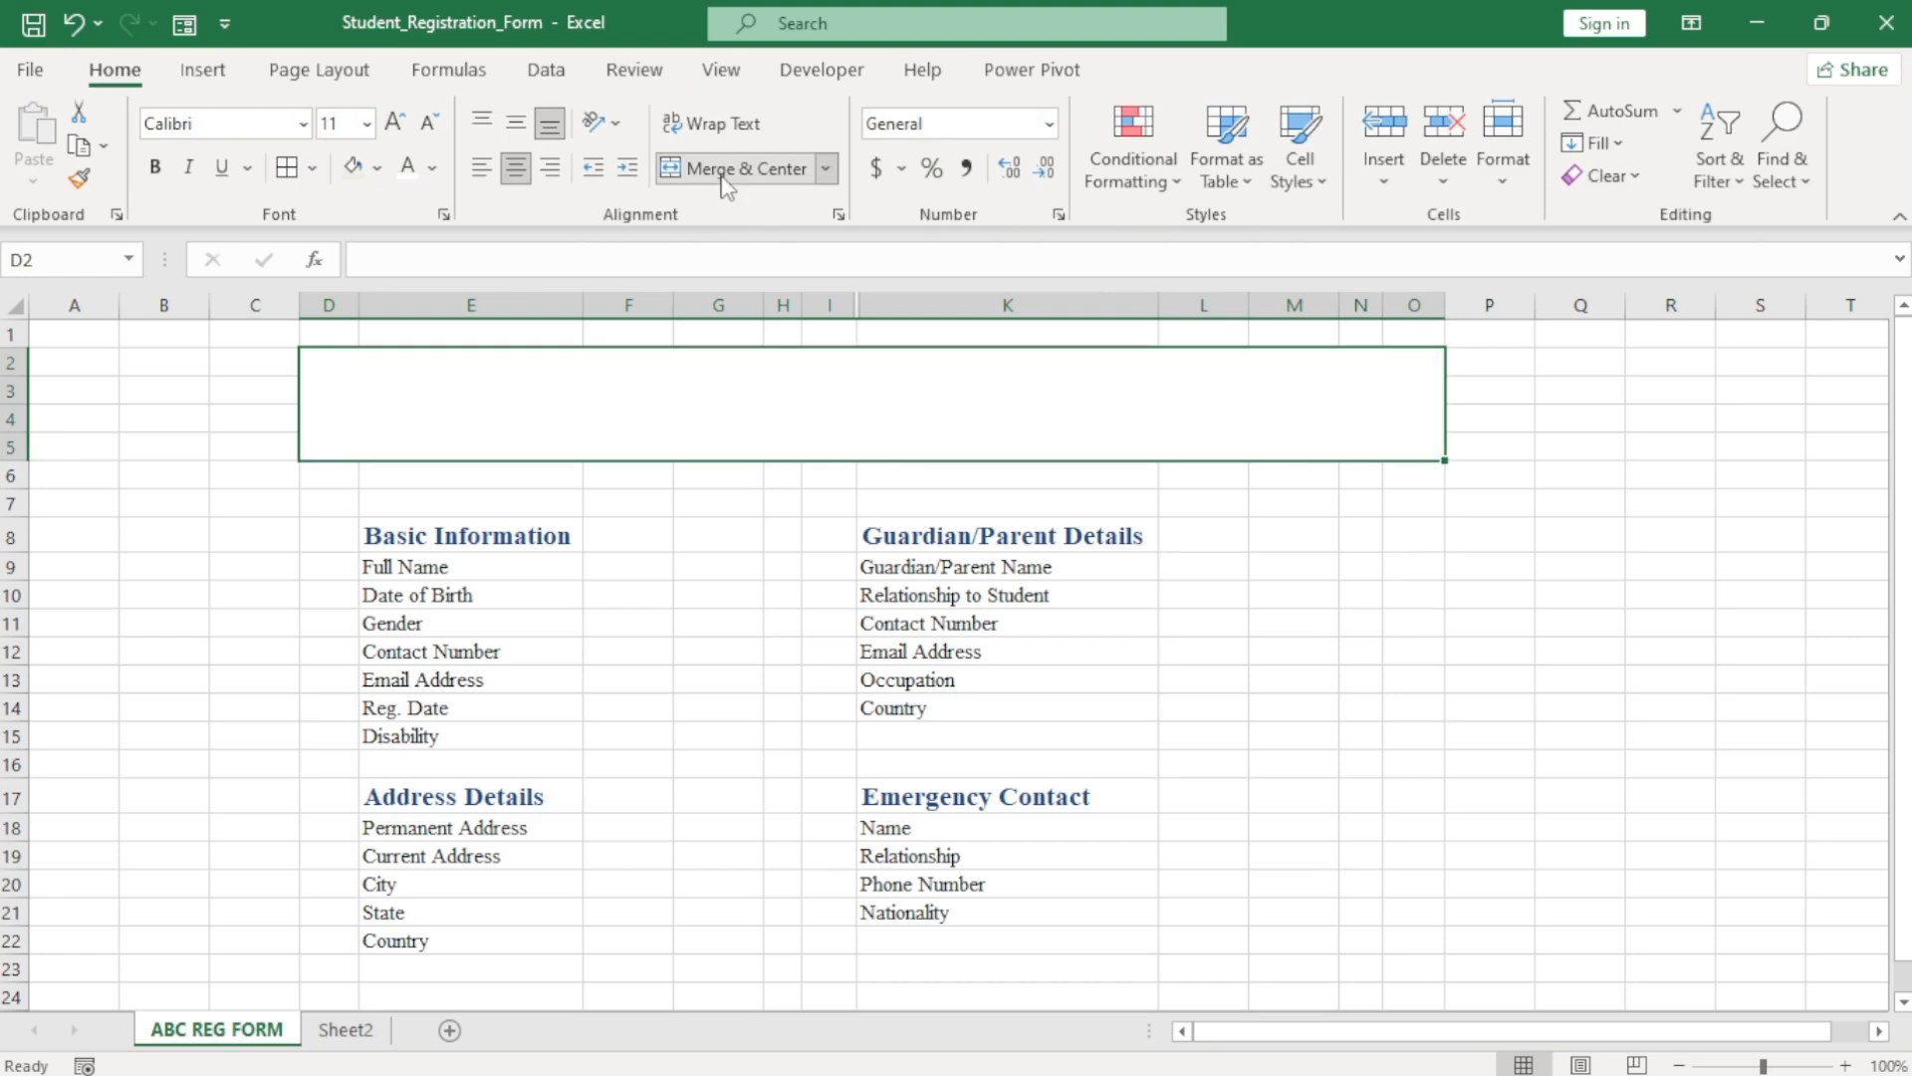
Fill the top banner D2:O5 dark blue and merge F6:K6 beneath it.
left_click(377, 168)
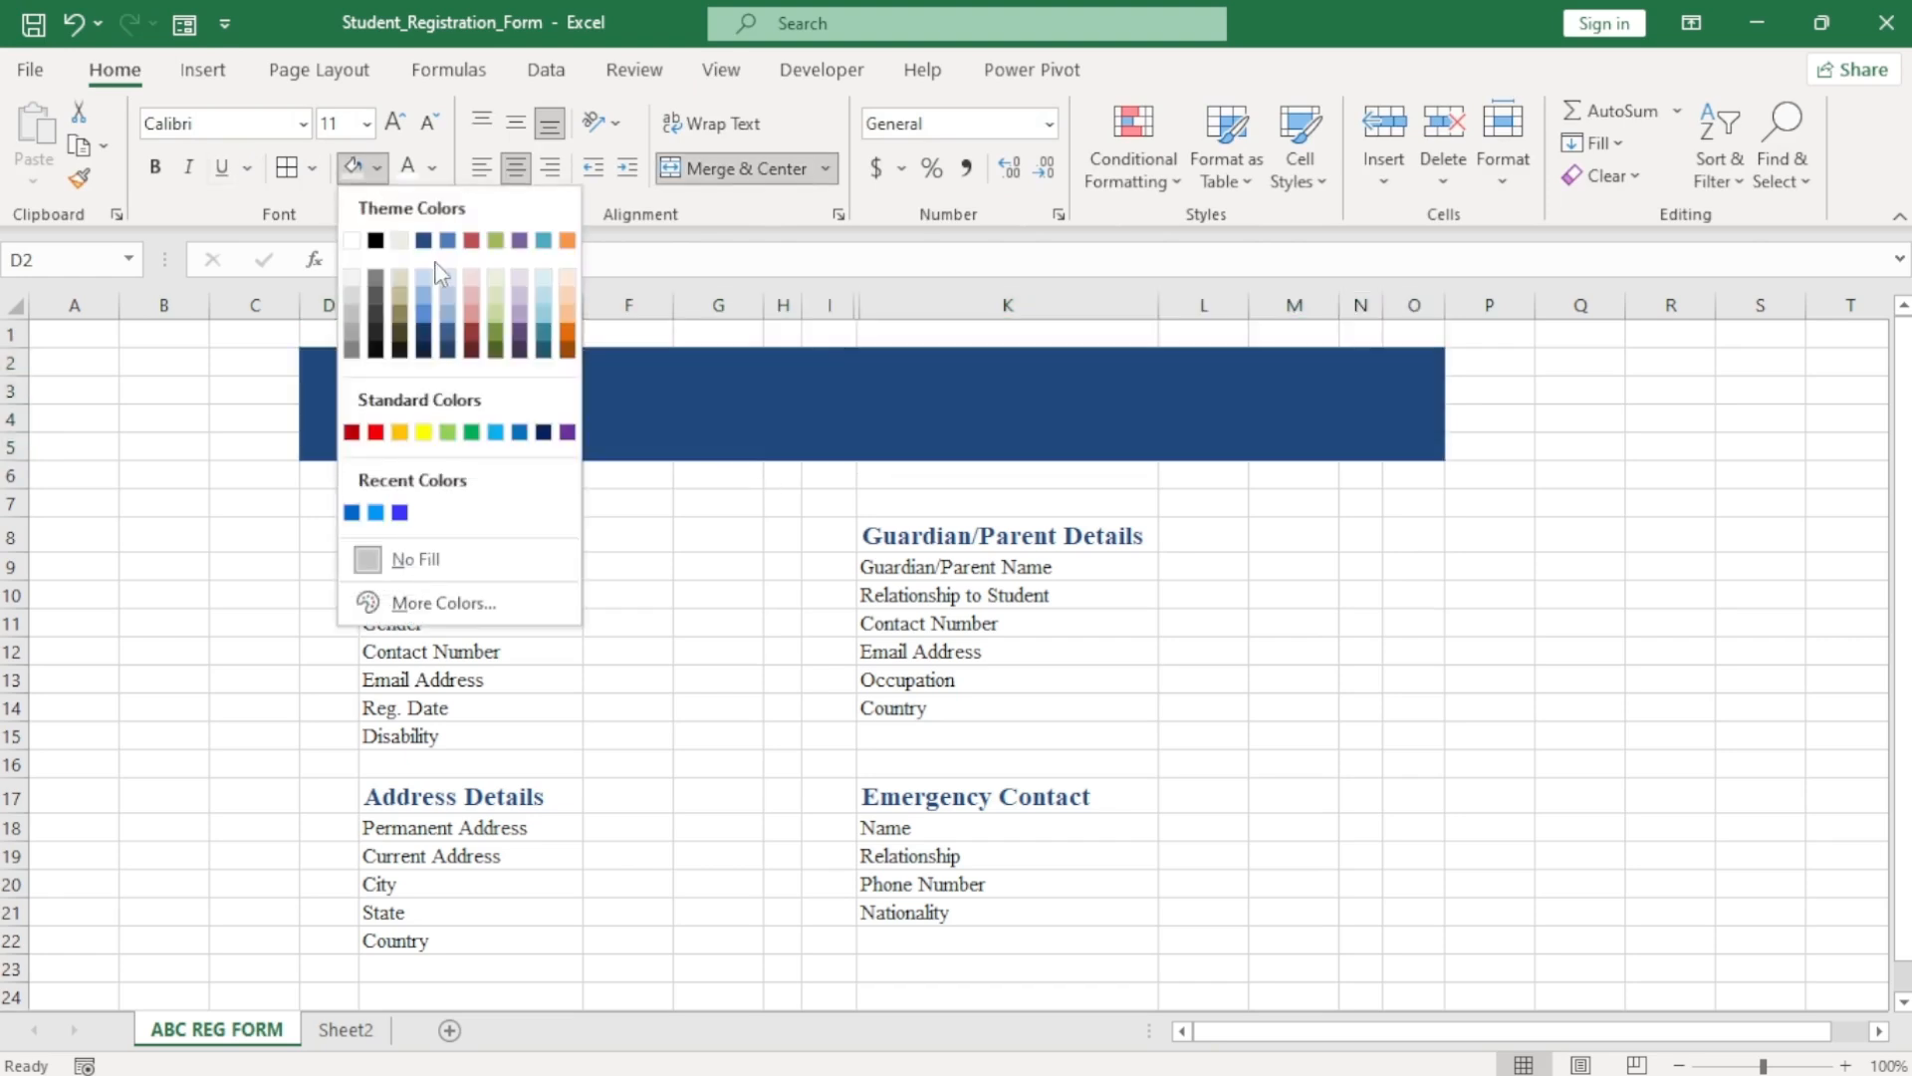
left_click(424, 242)
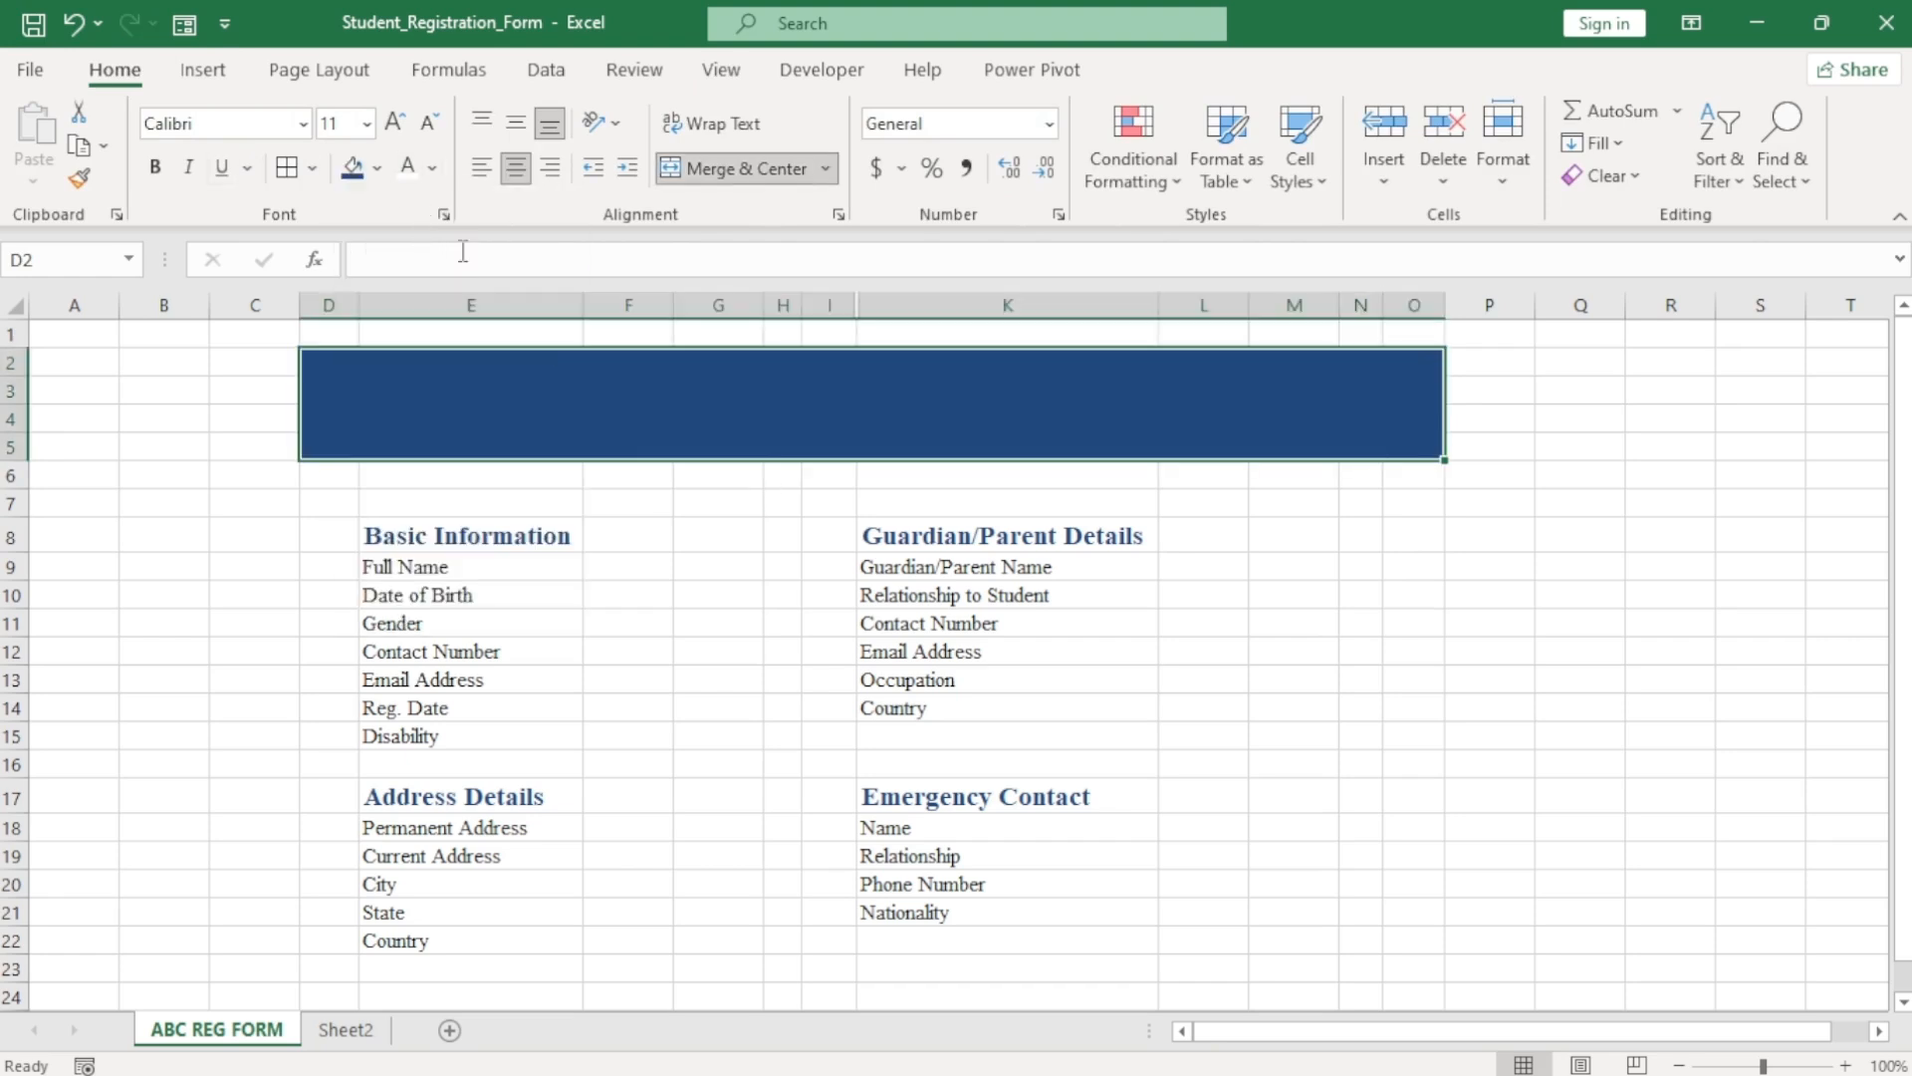
left_click_drag(623, 475, 982, 478)
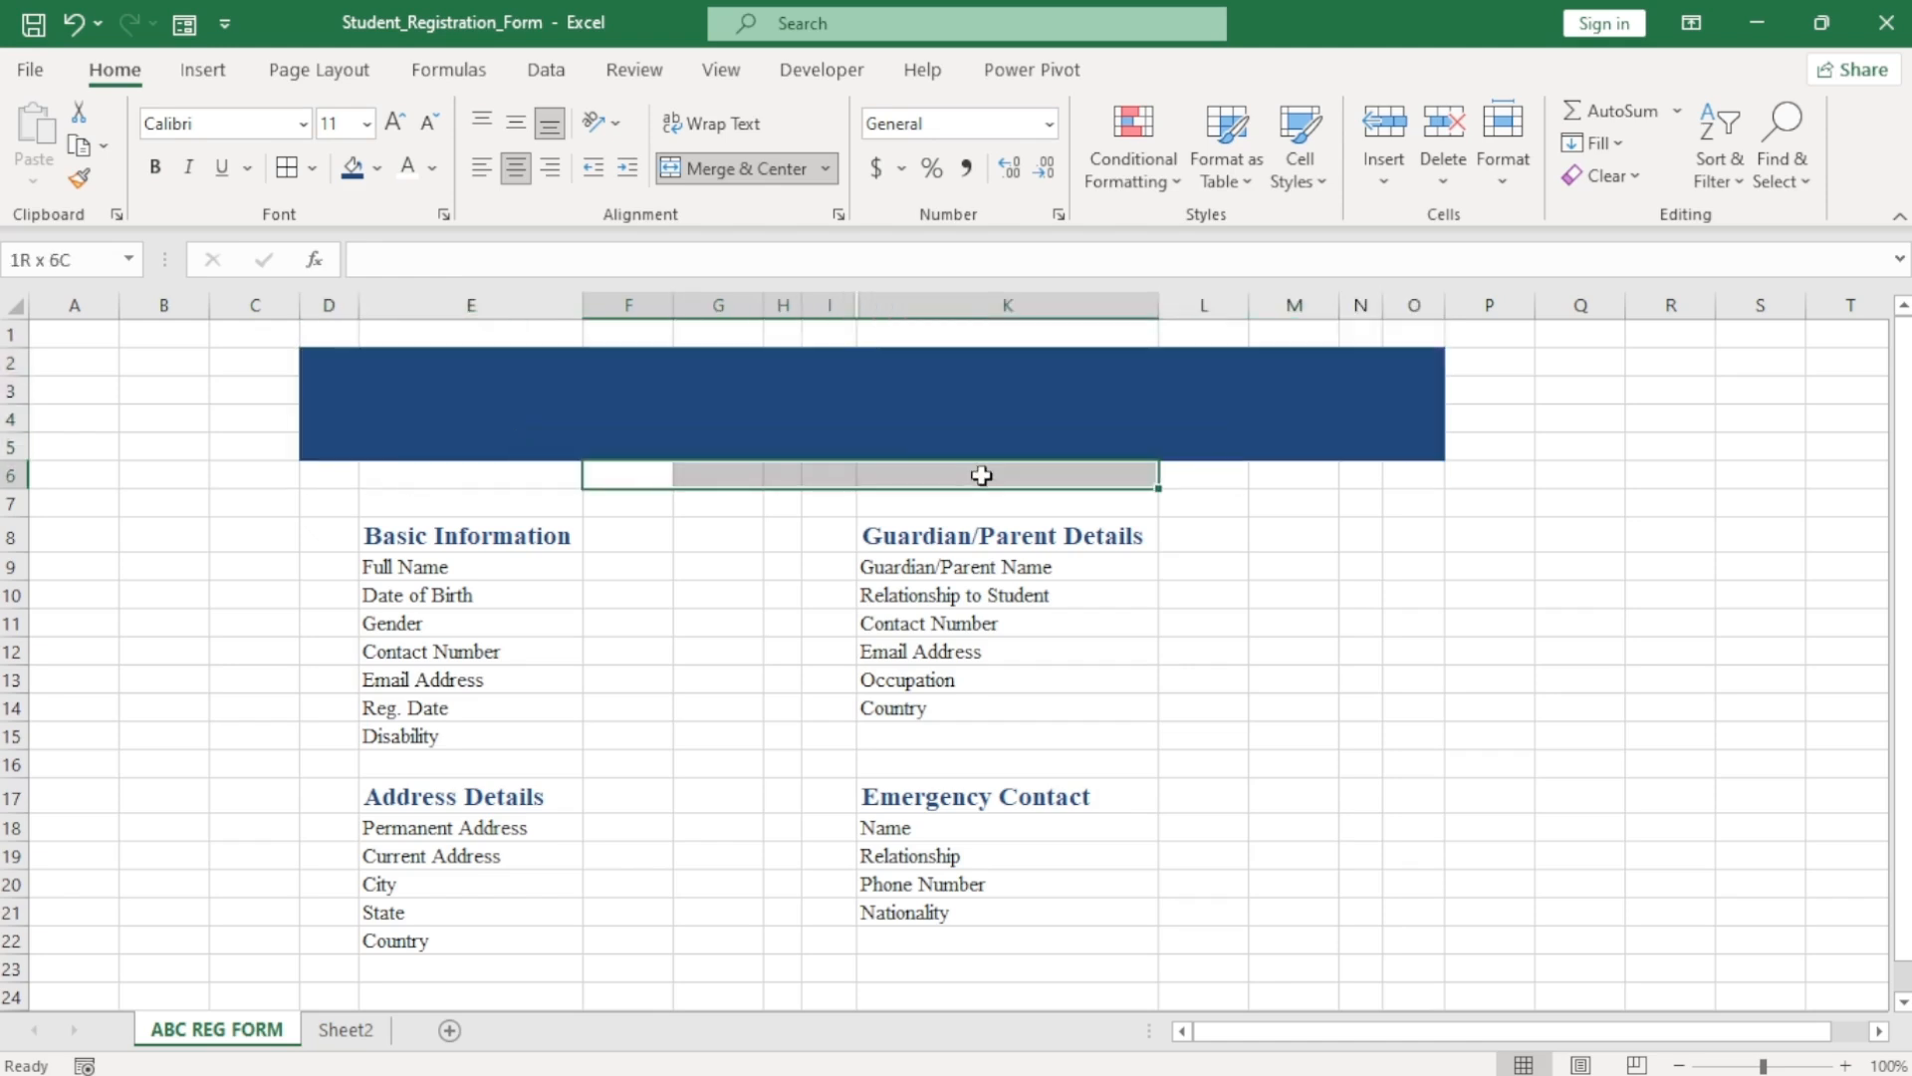
left_click(737, 168)
Fill the merged F6 cell light blue and enter STUDENT'S REGISTRATION FORM.
left_click(377, 168)
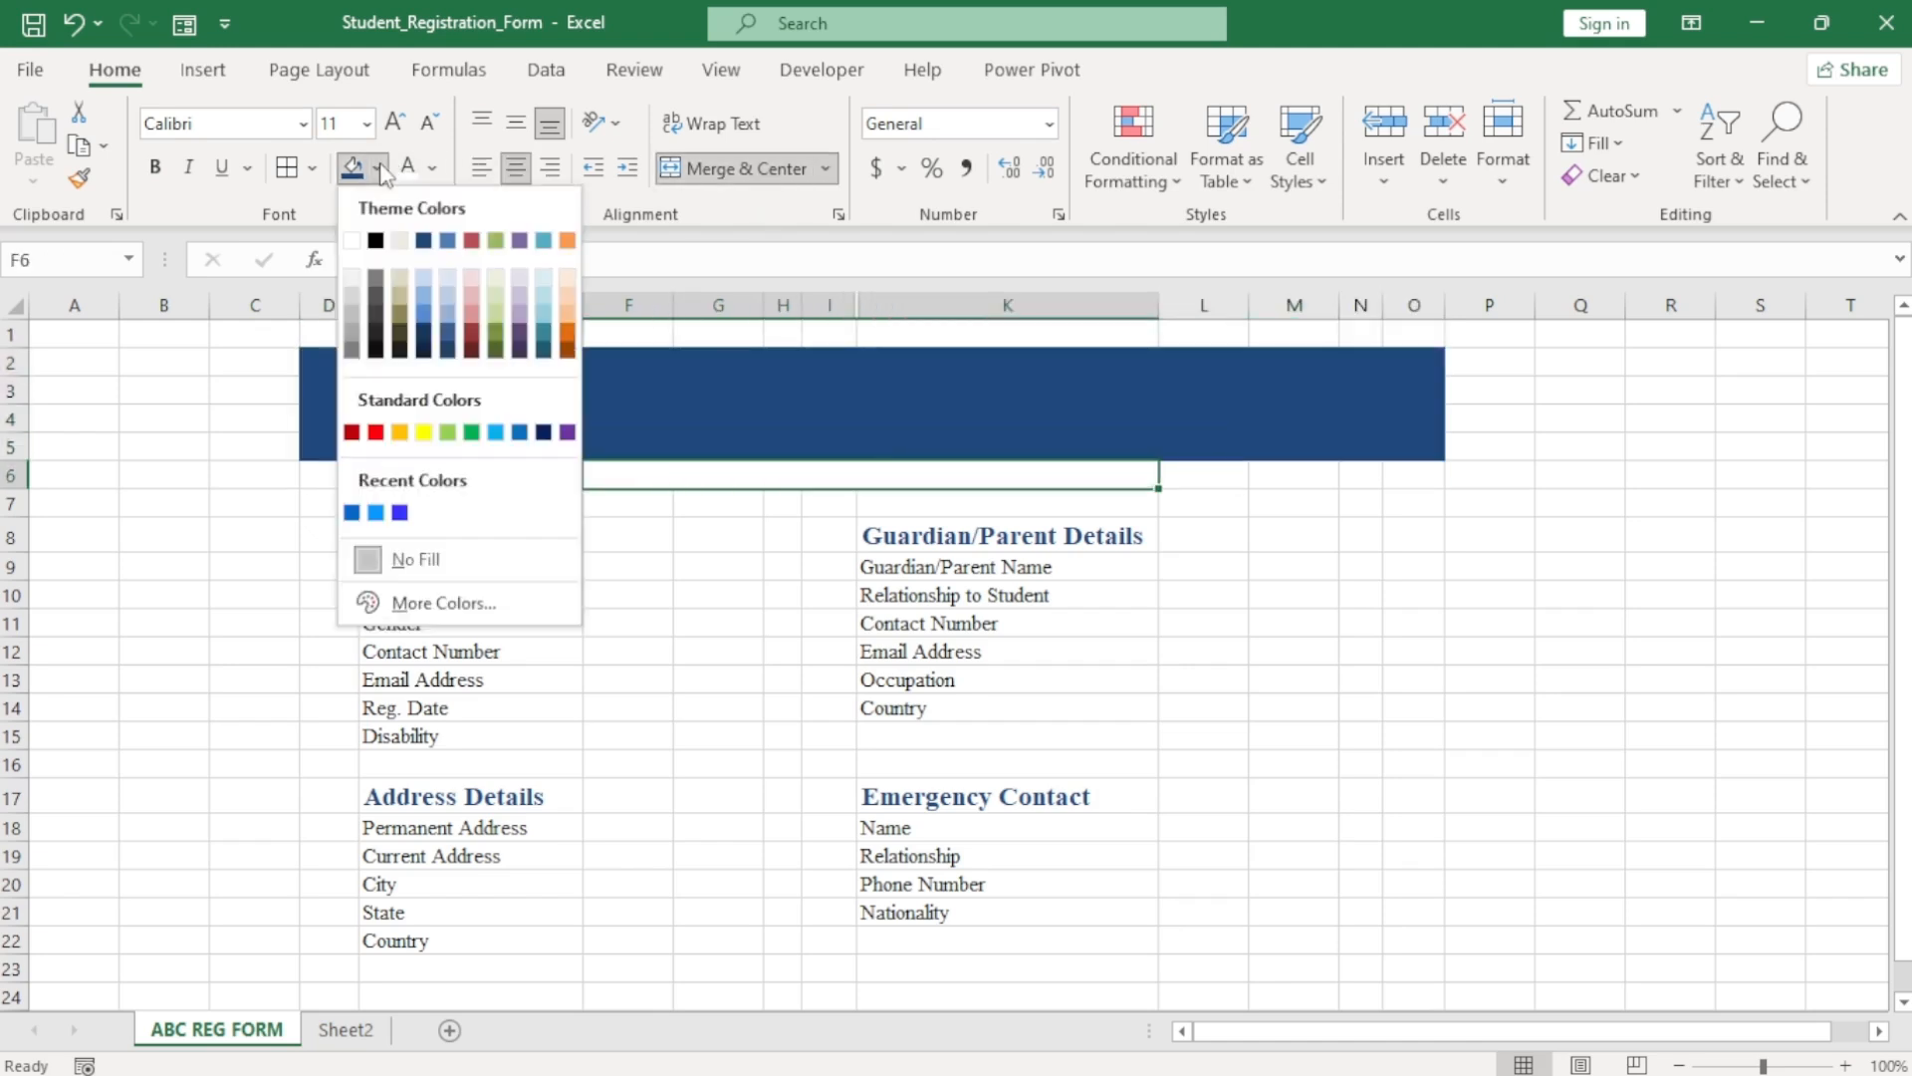
left_click(430, 331)
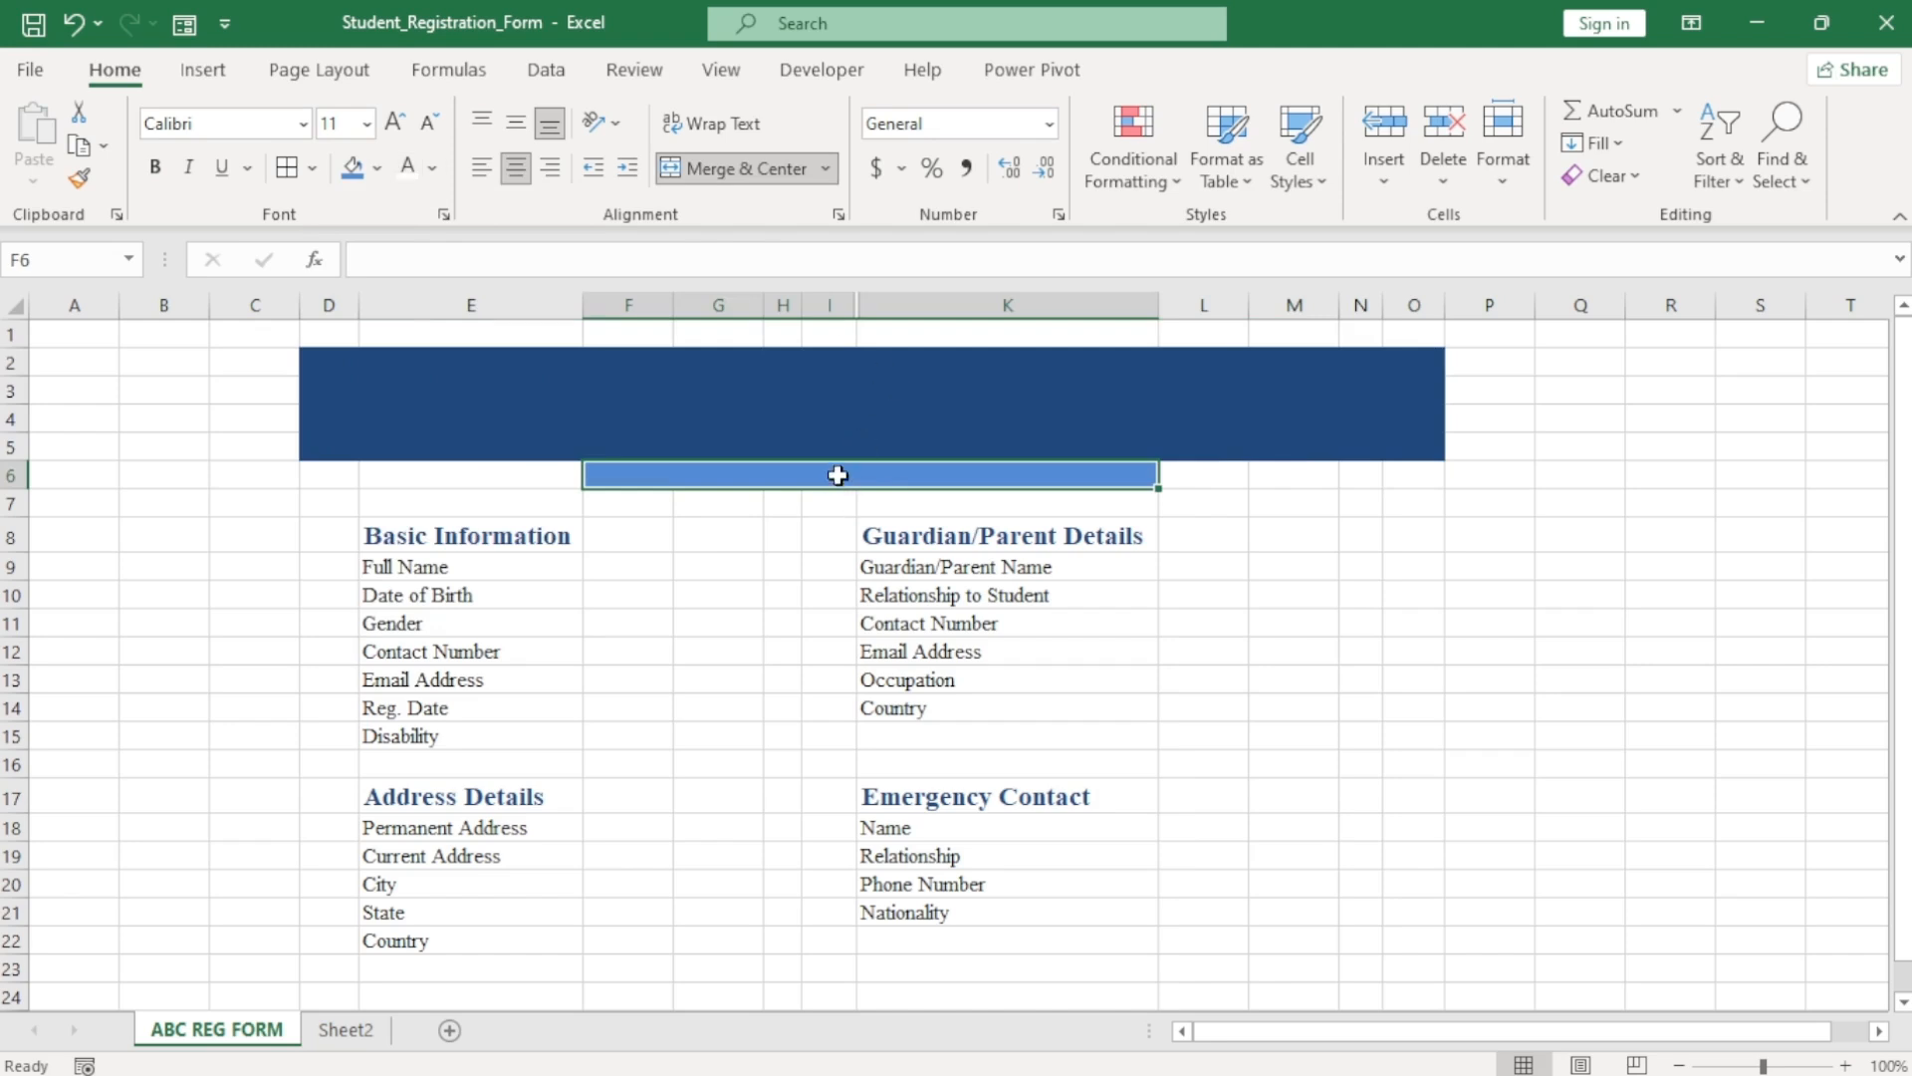
type("sT")
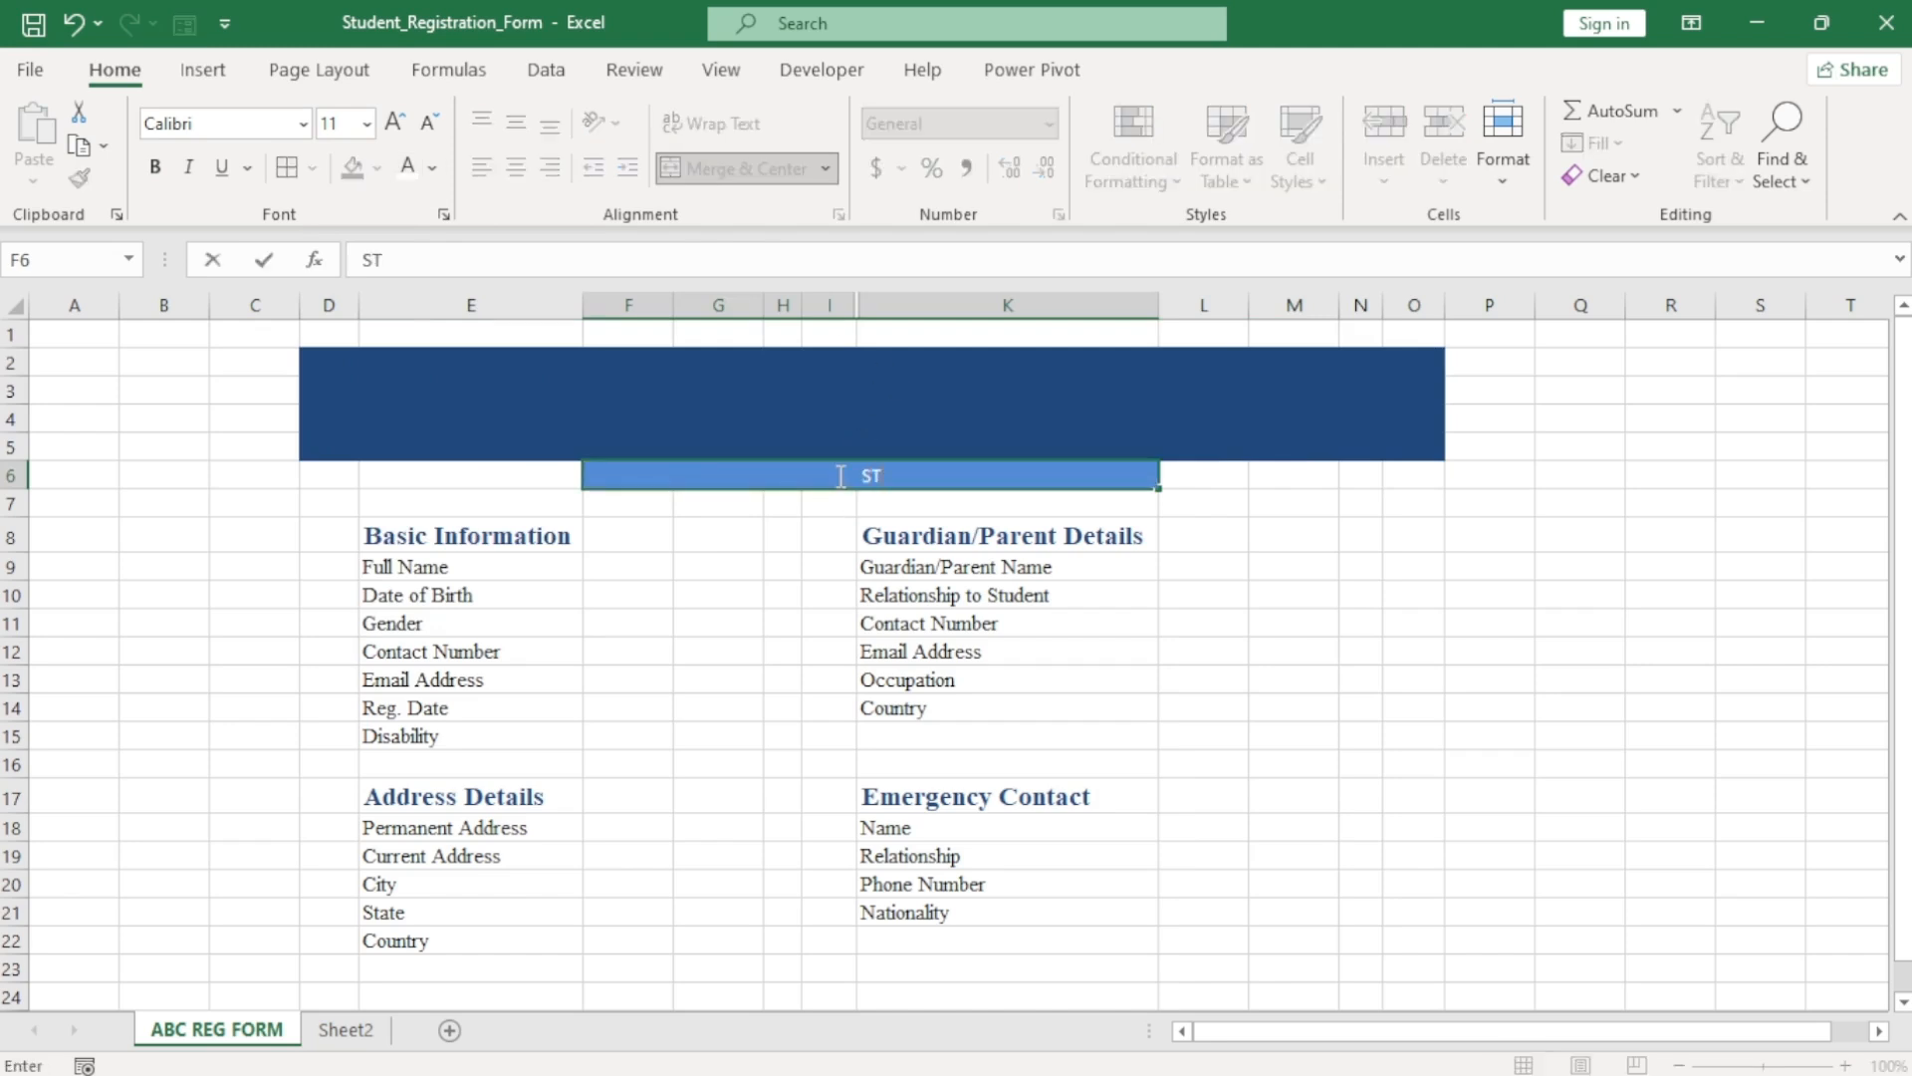
type("UDENT'S RE")
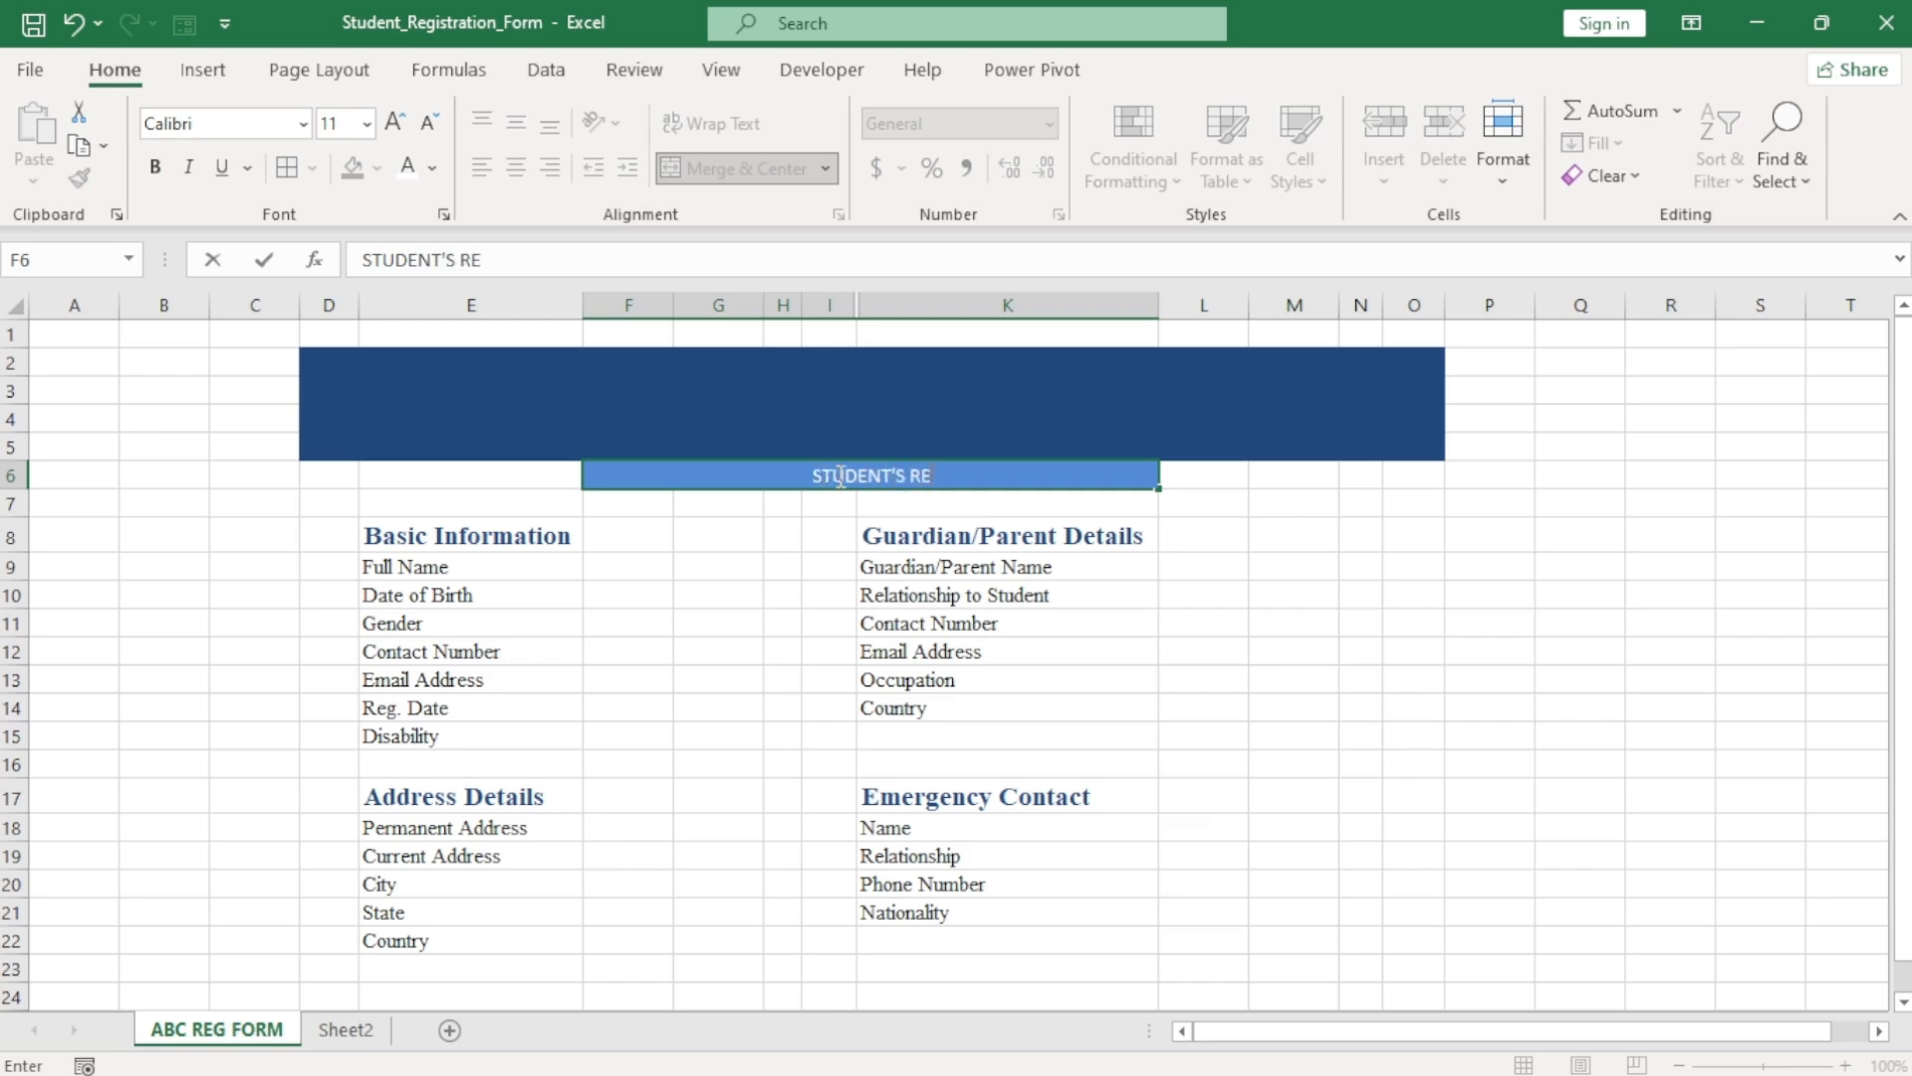
type("GISTRATION FOR")
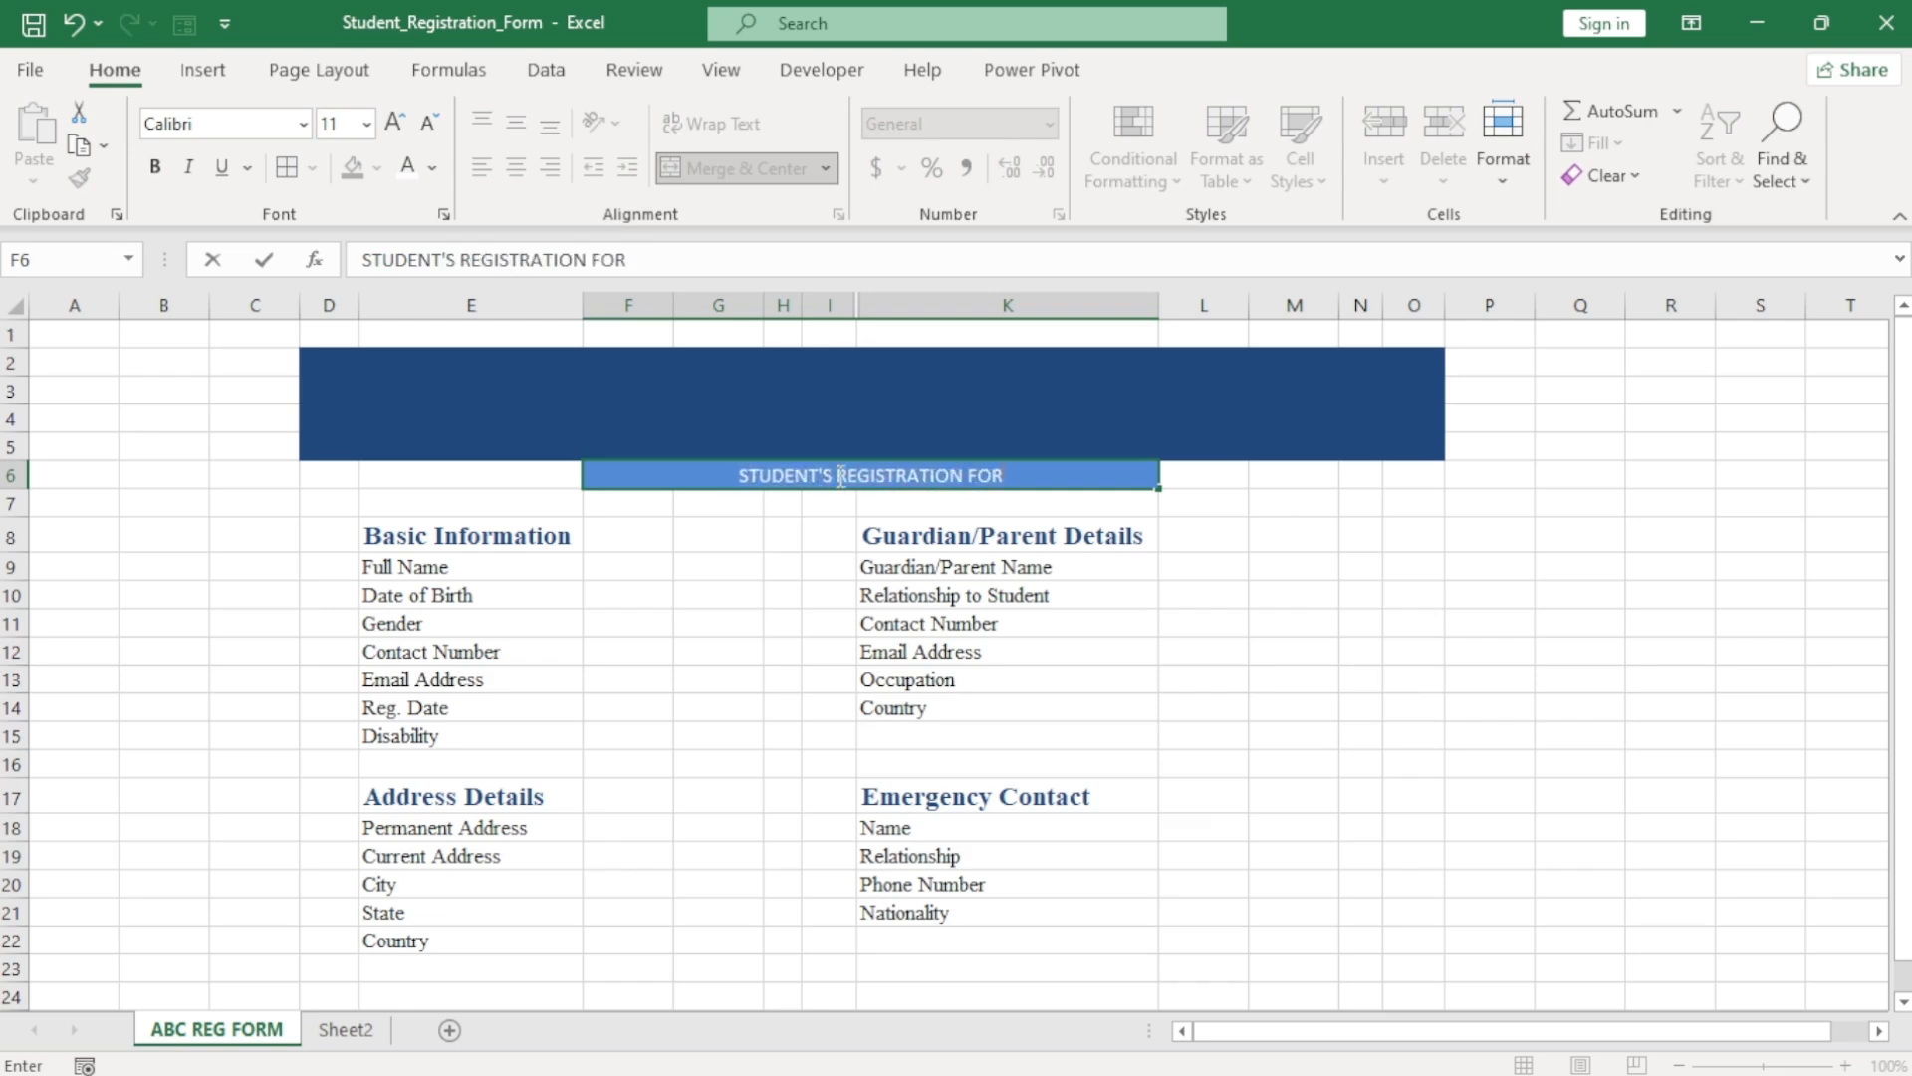
type("M")
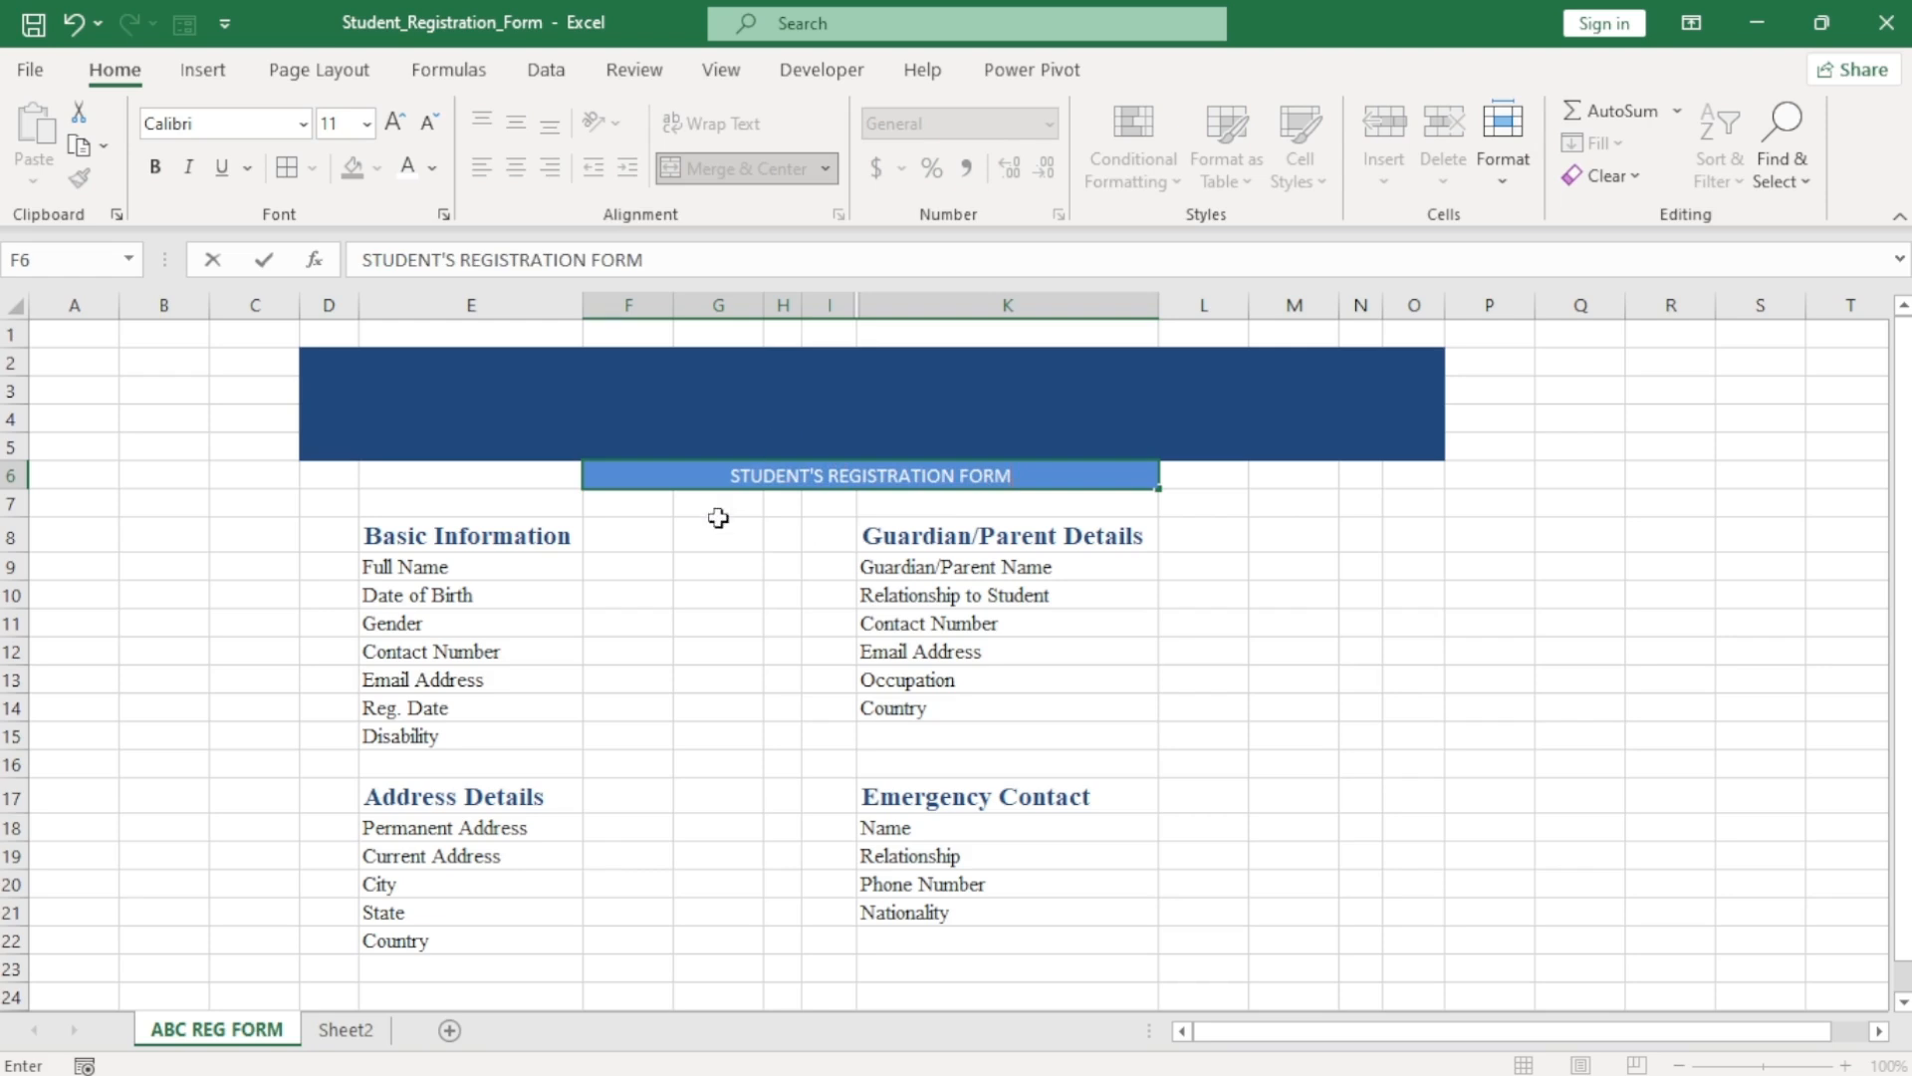
left_click(718, 518)
left_click(734, 476)
Format the subtitle in bold Times New Roman, size 16.
left_click(303, 124)
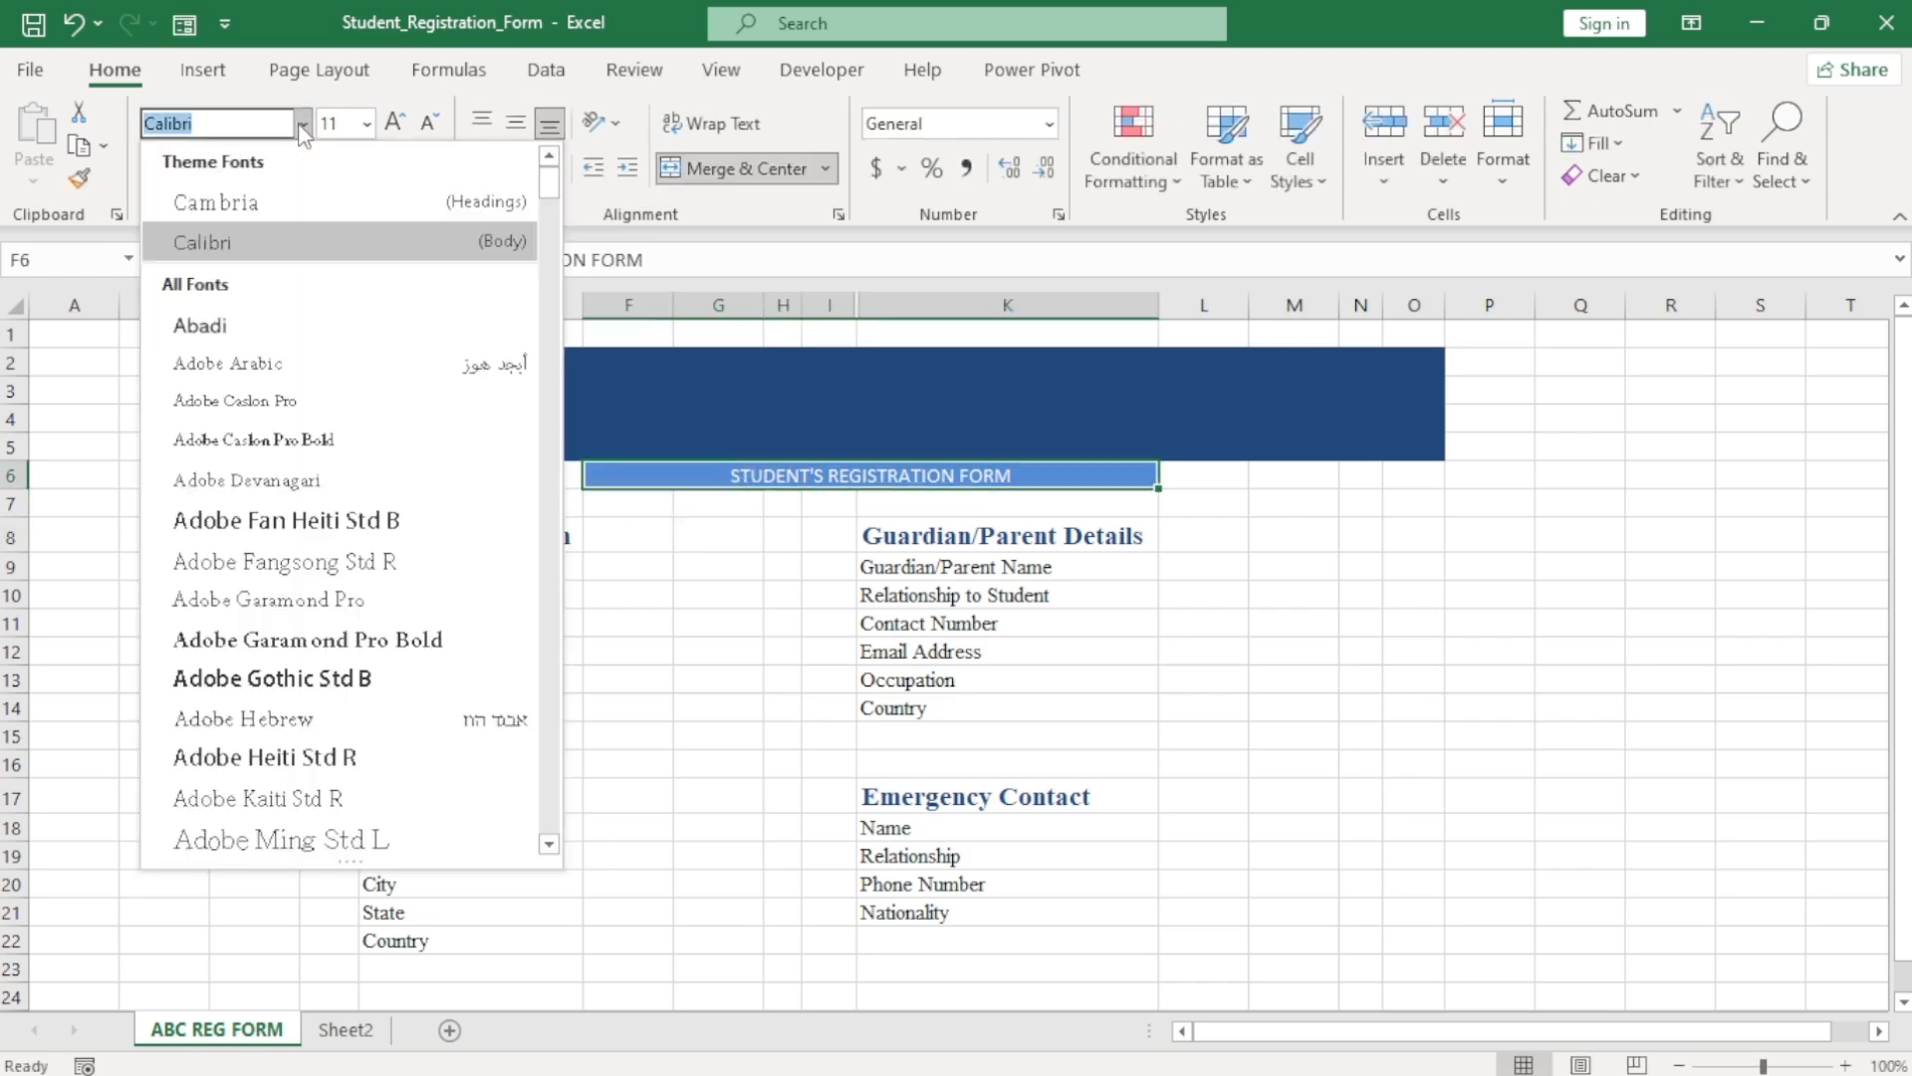
type("Times New Roman")
key("Return")
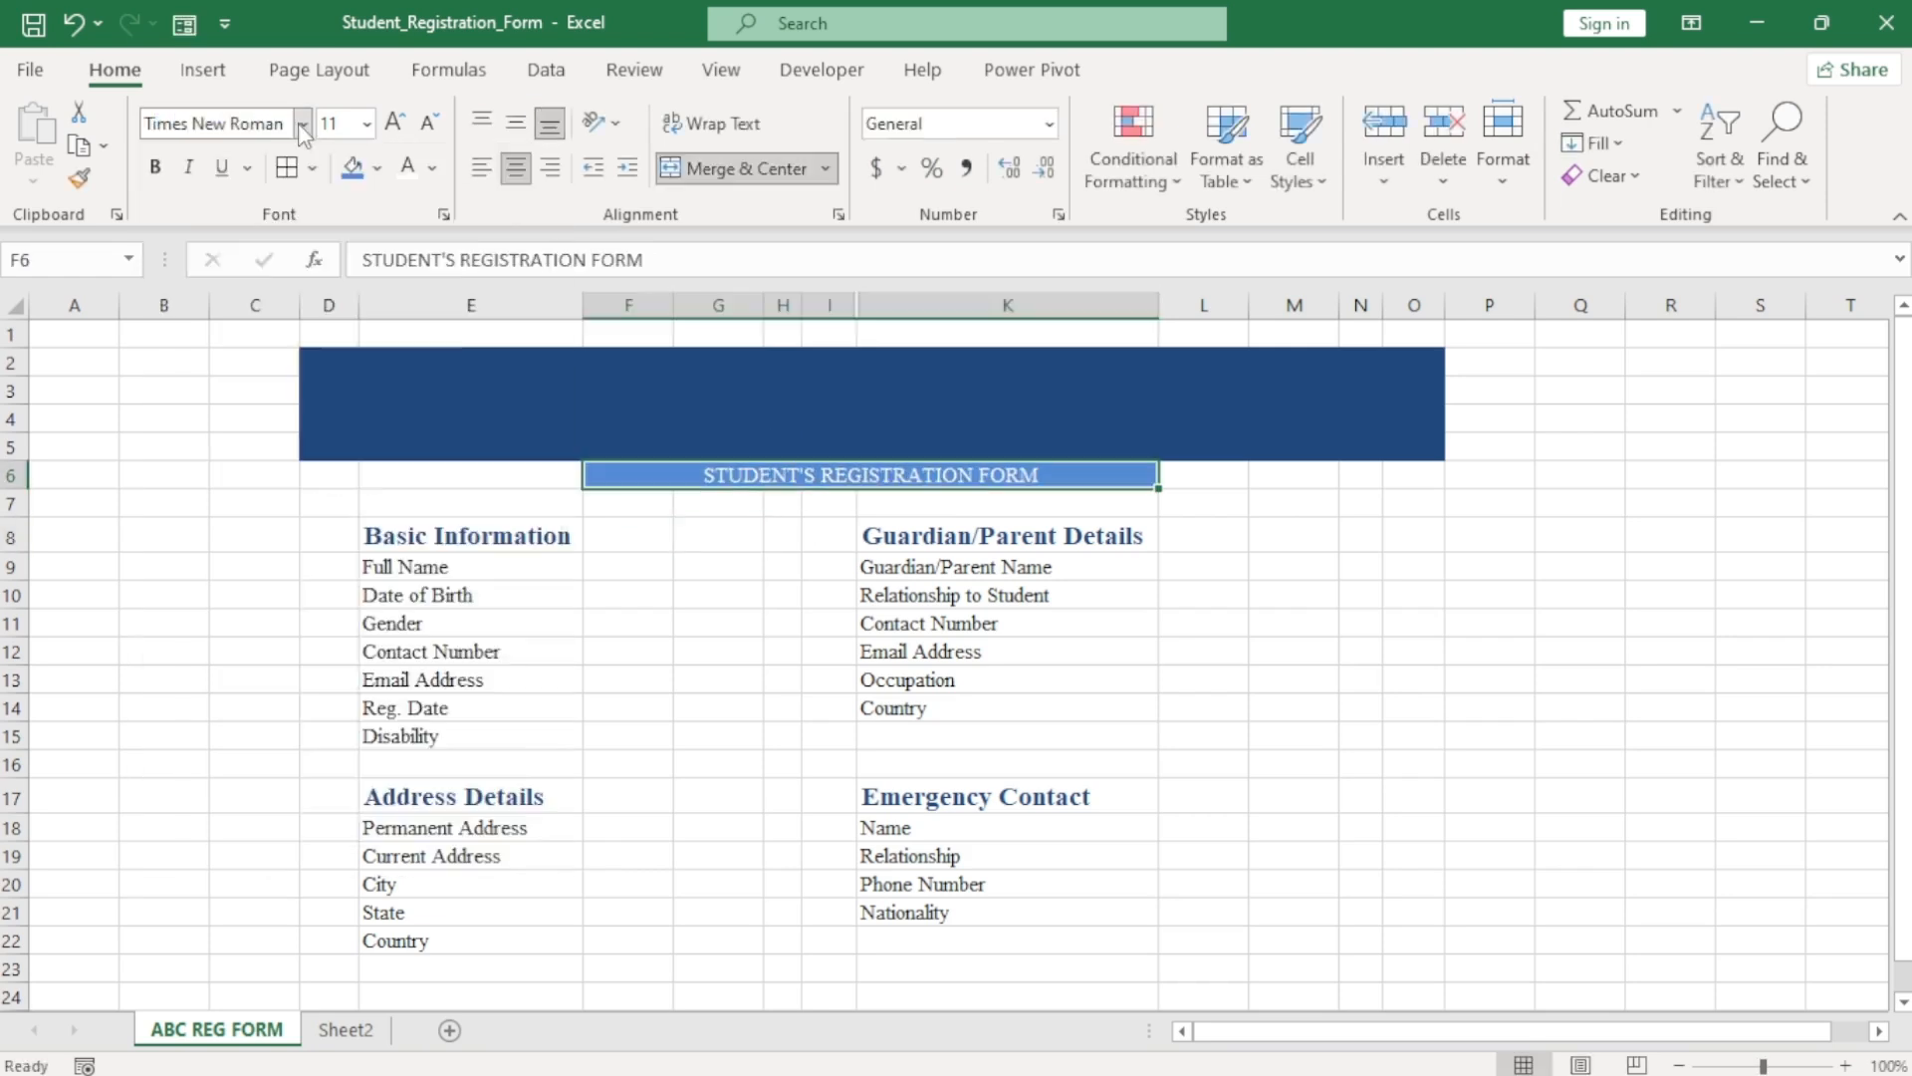
left_click(156, 167)
left_click(395, 122)
left_click(395, 121)
left_click(395, 122)
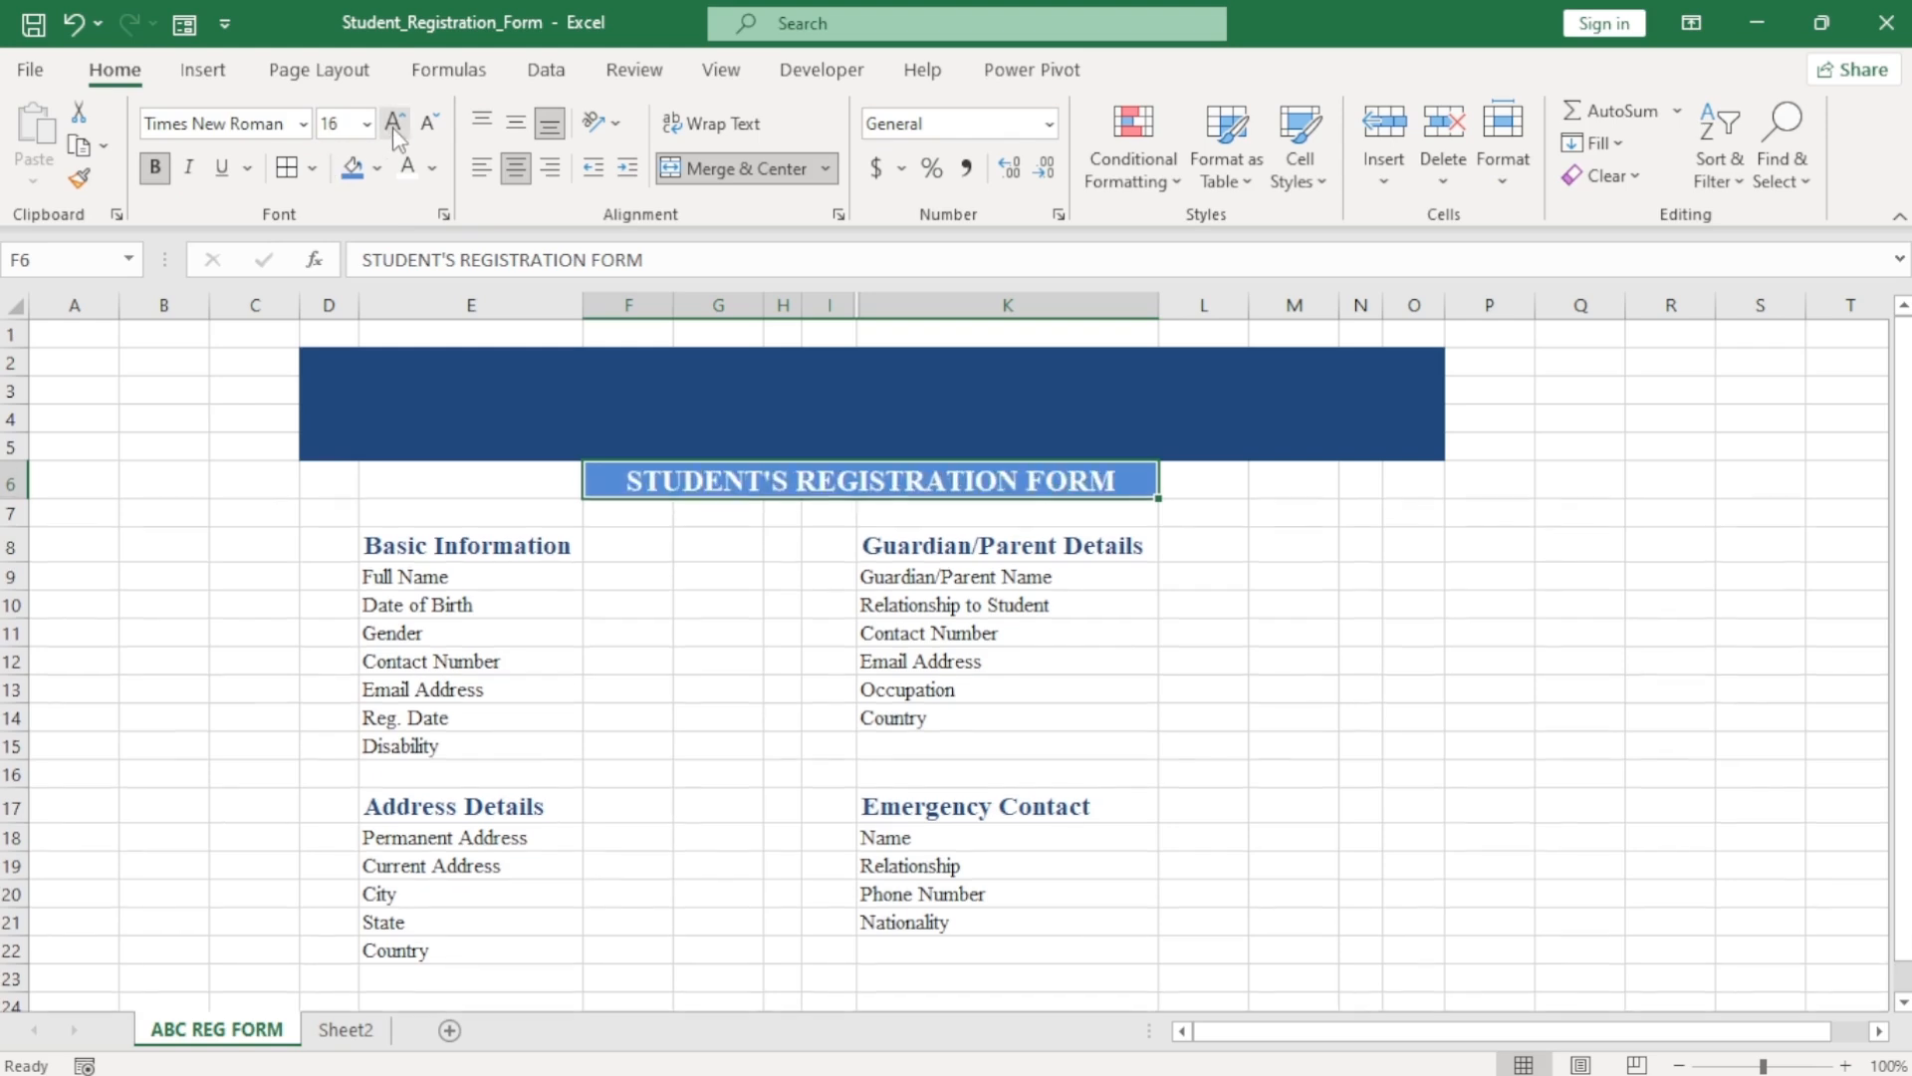
Enter ABC ACADEMY in the banner cell D2.
left_click(679, 428)
type("AB")
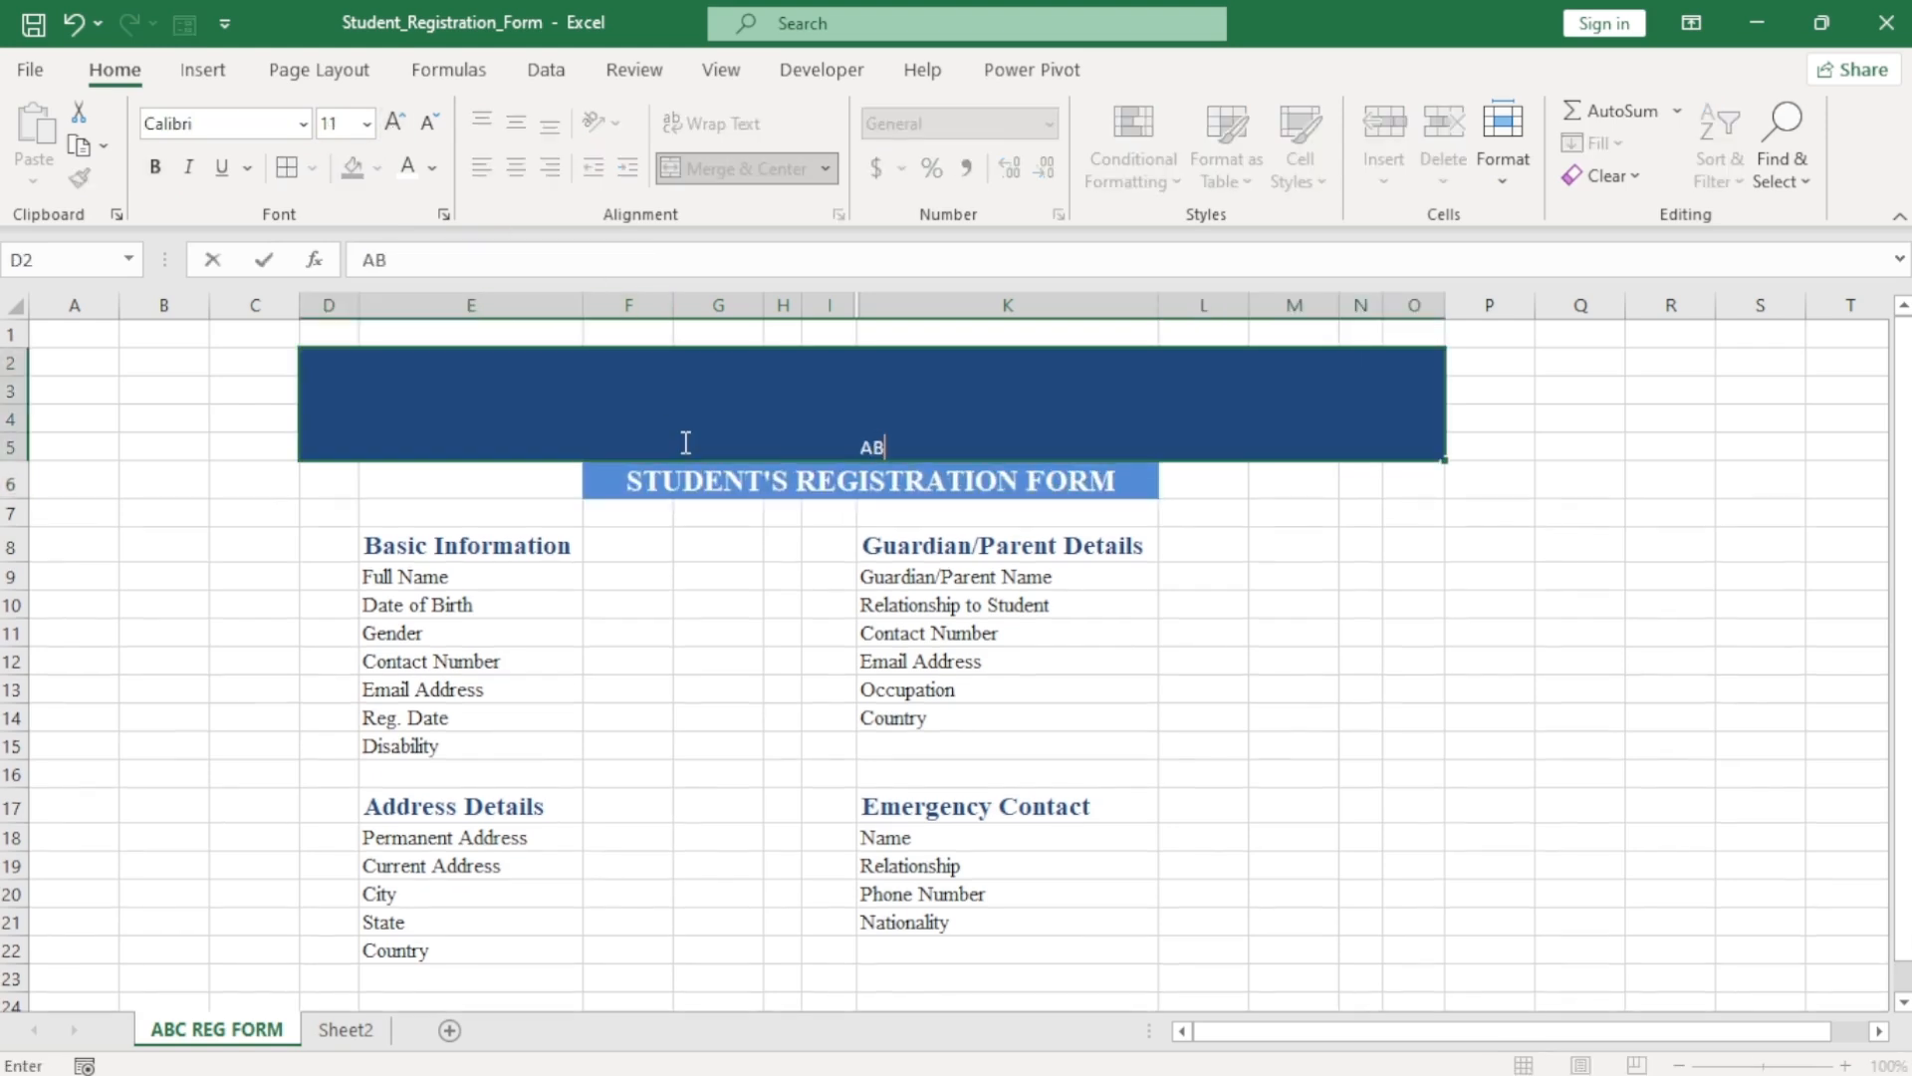
type("C ACADEMY")
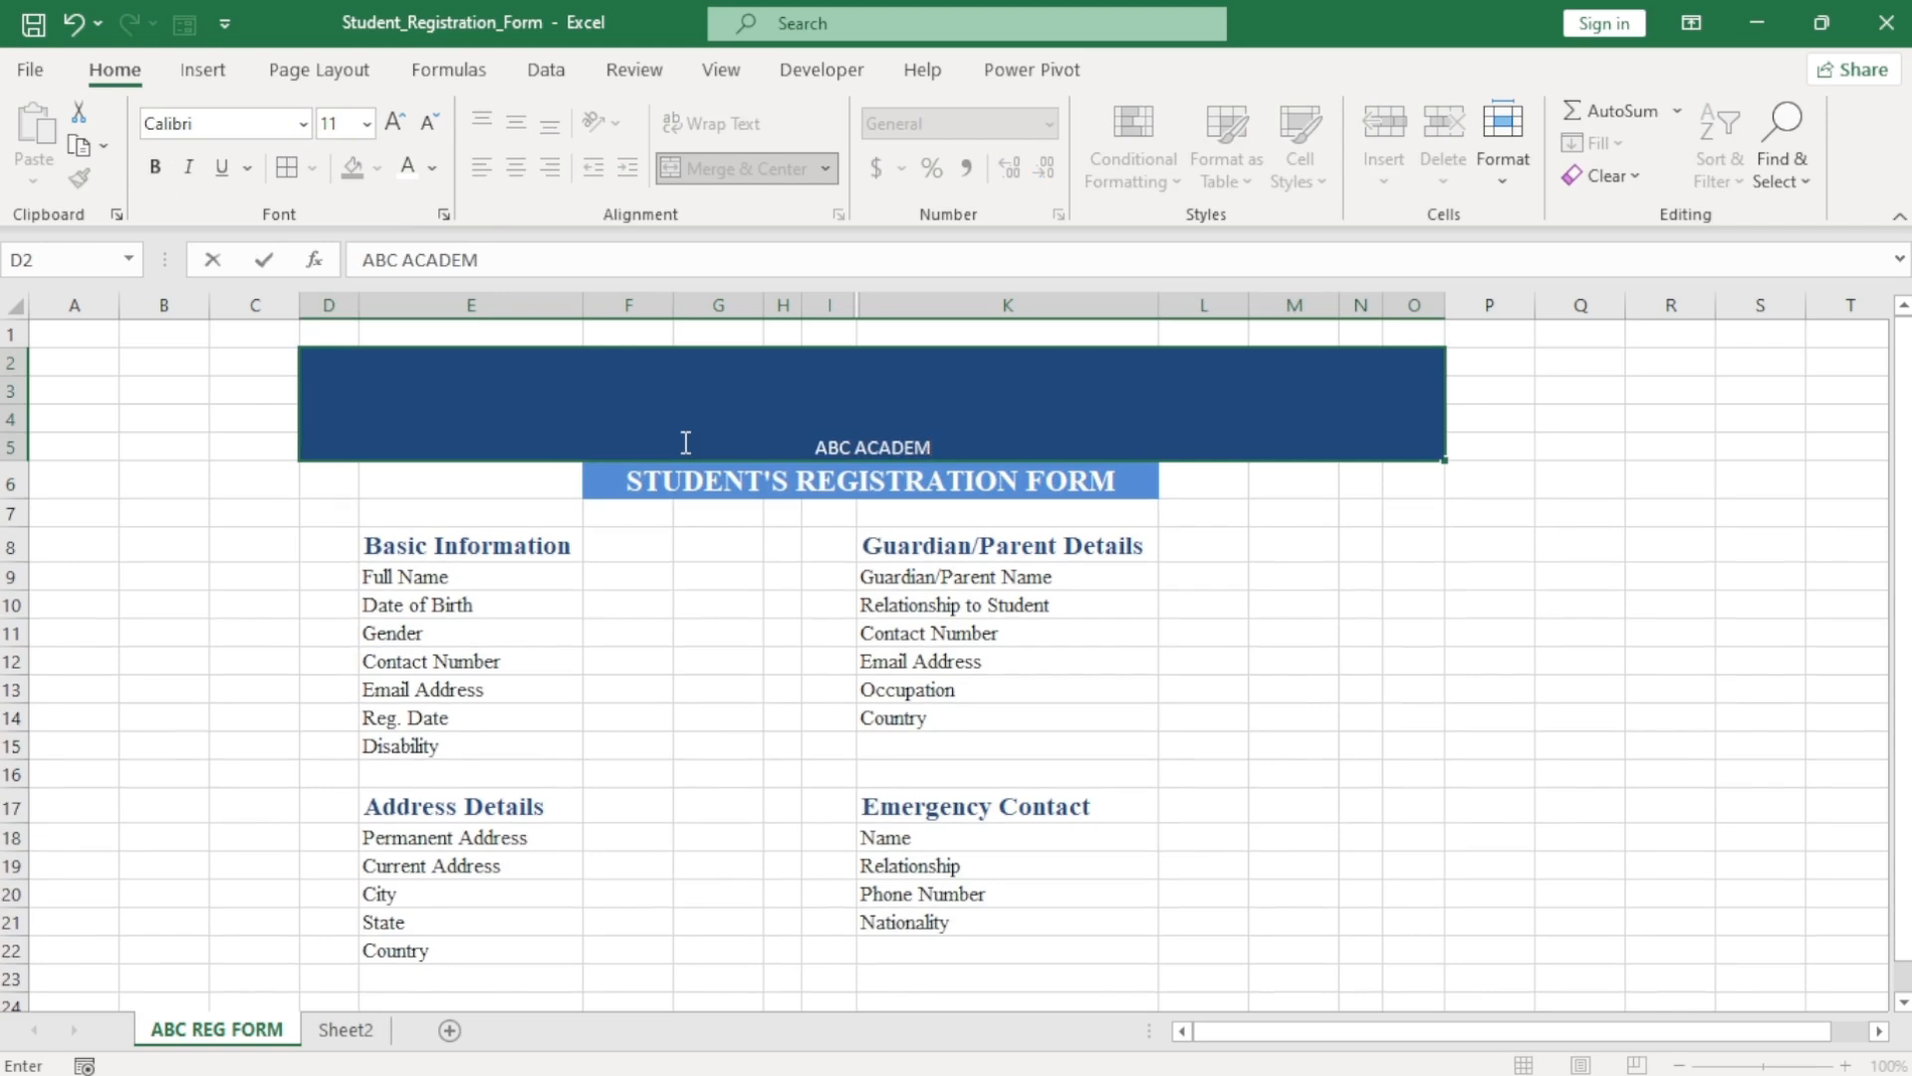
left_click(777, 569)
left_click(821, 427)
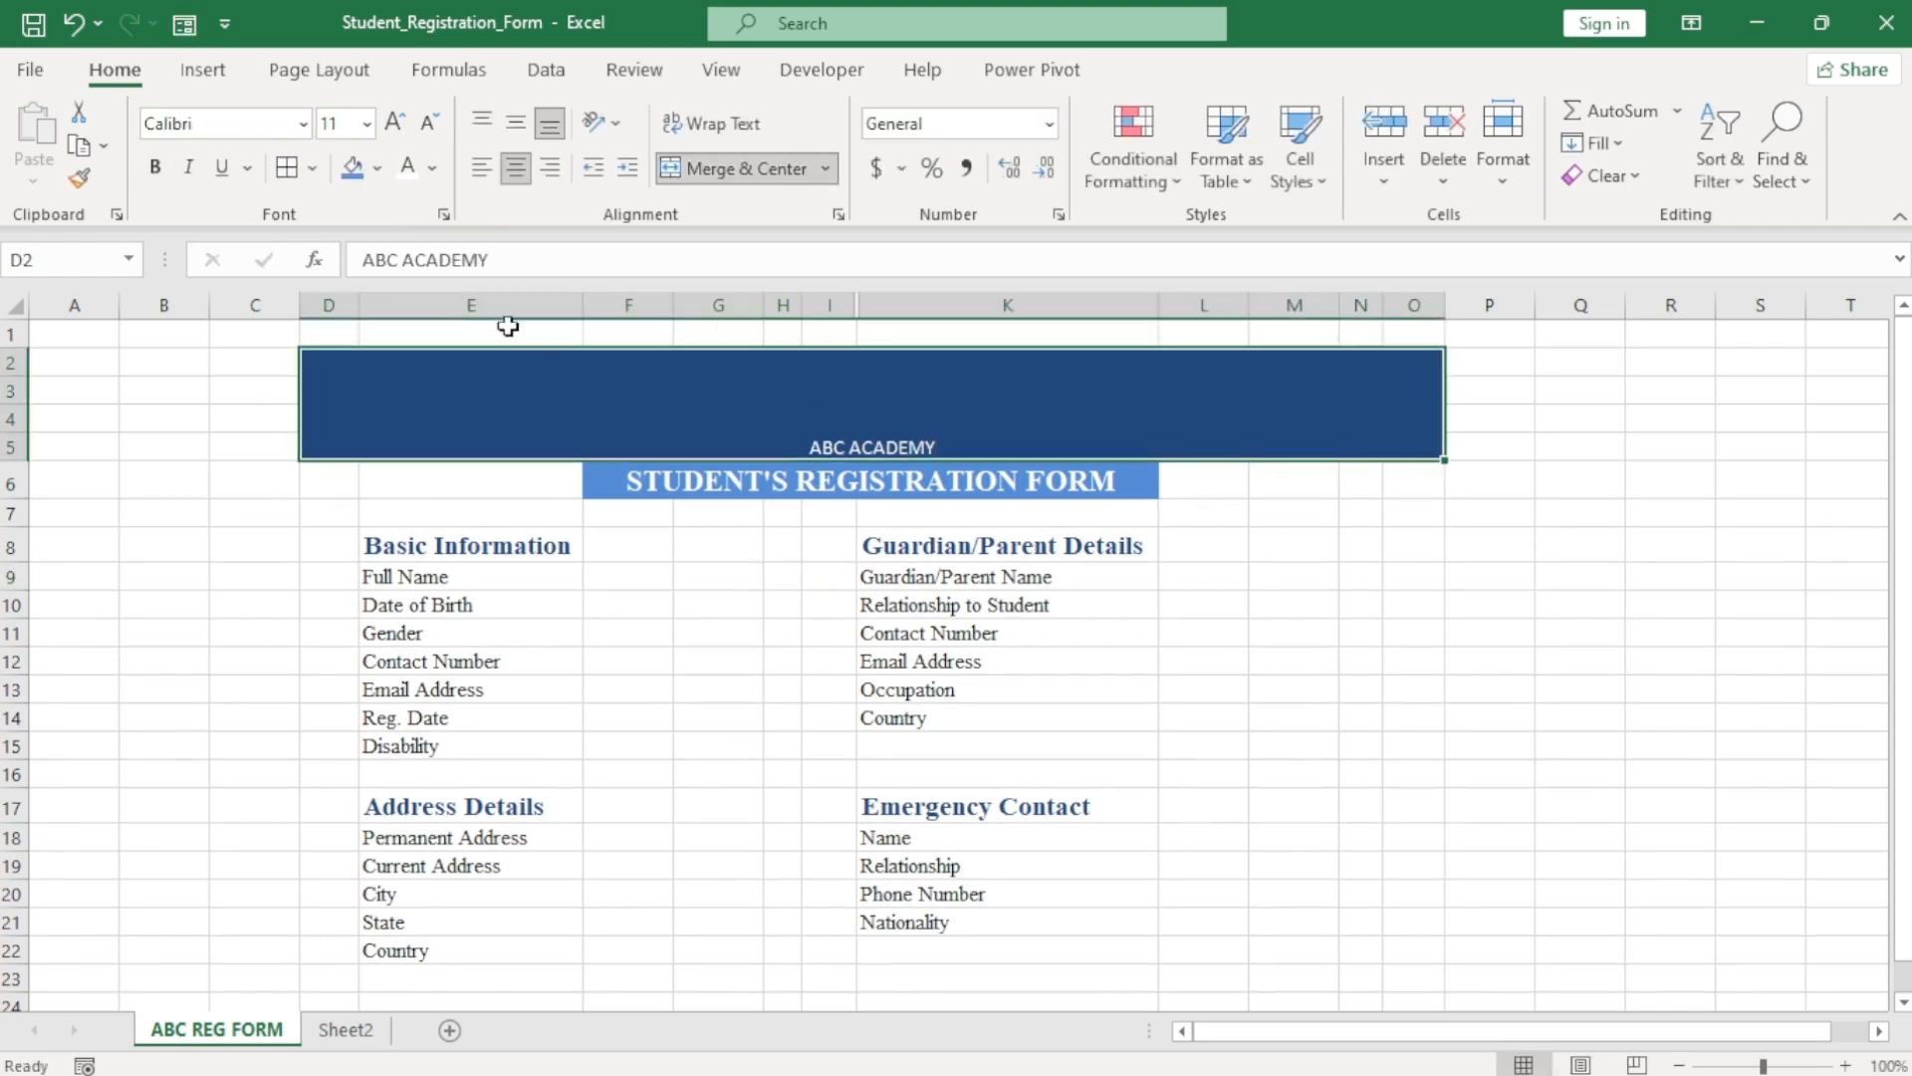
Format ABC ACADEMY in bold 48-pt Times New Roman.
left_click(303, 123)
type("Times New Roman")
key("Return")
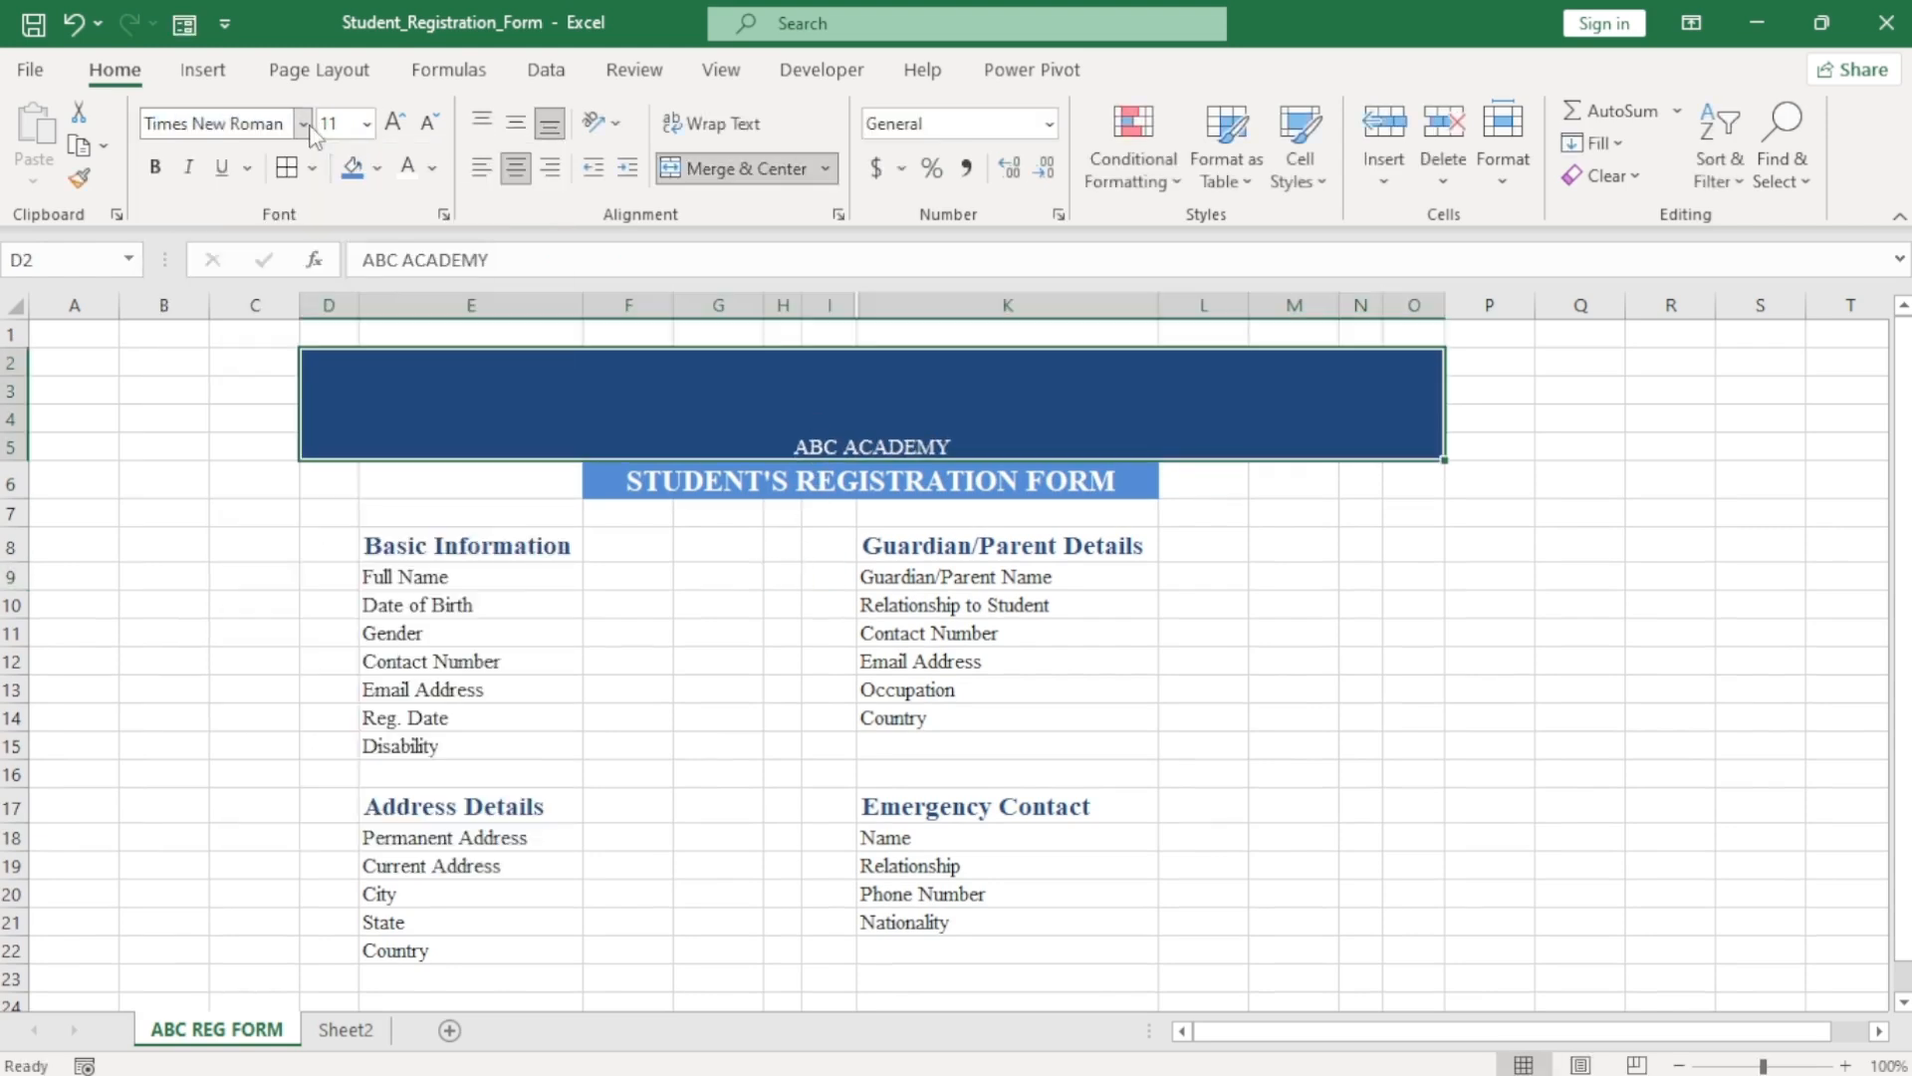
left_click(395, 123)
left_click(395, 123)
double_click(395, 123)
left_click(396, 122)
double_click(396, 123)
left_click(395, 123)
double_click(398, 127)
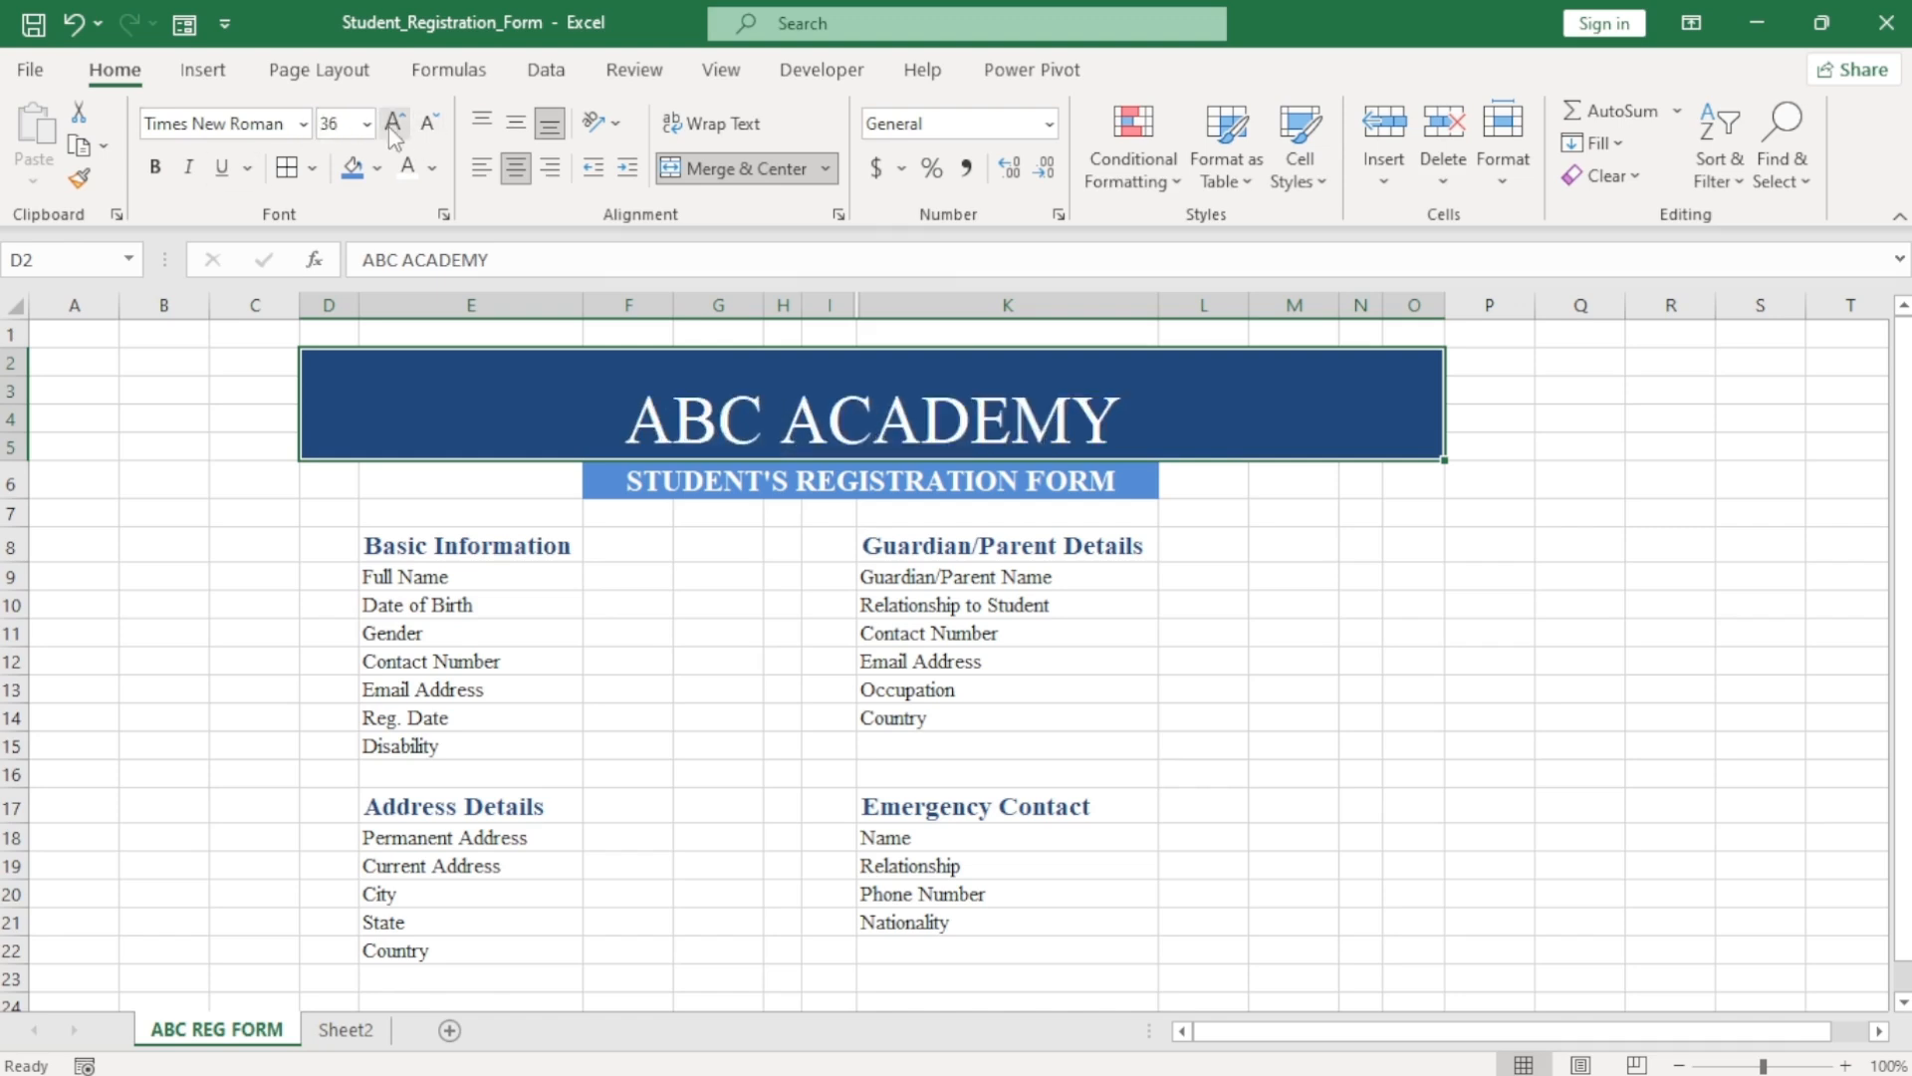
left_click(396, 123)
left_click(157, 169)
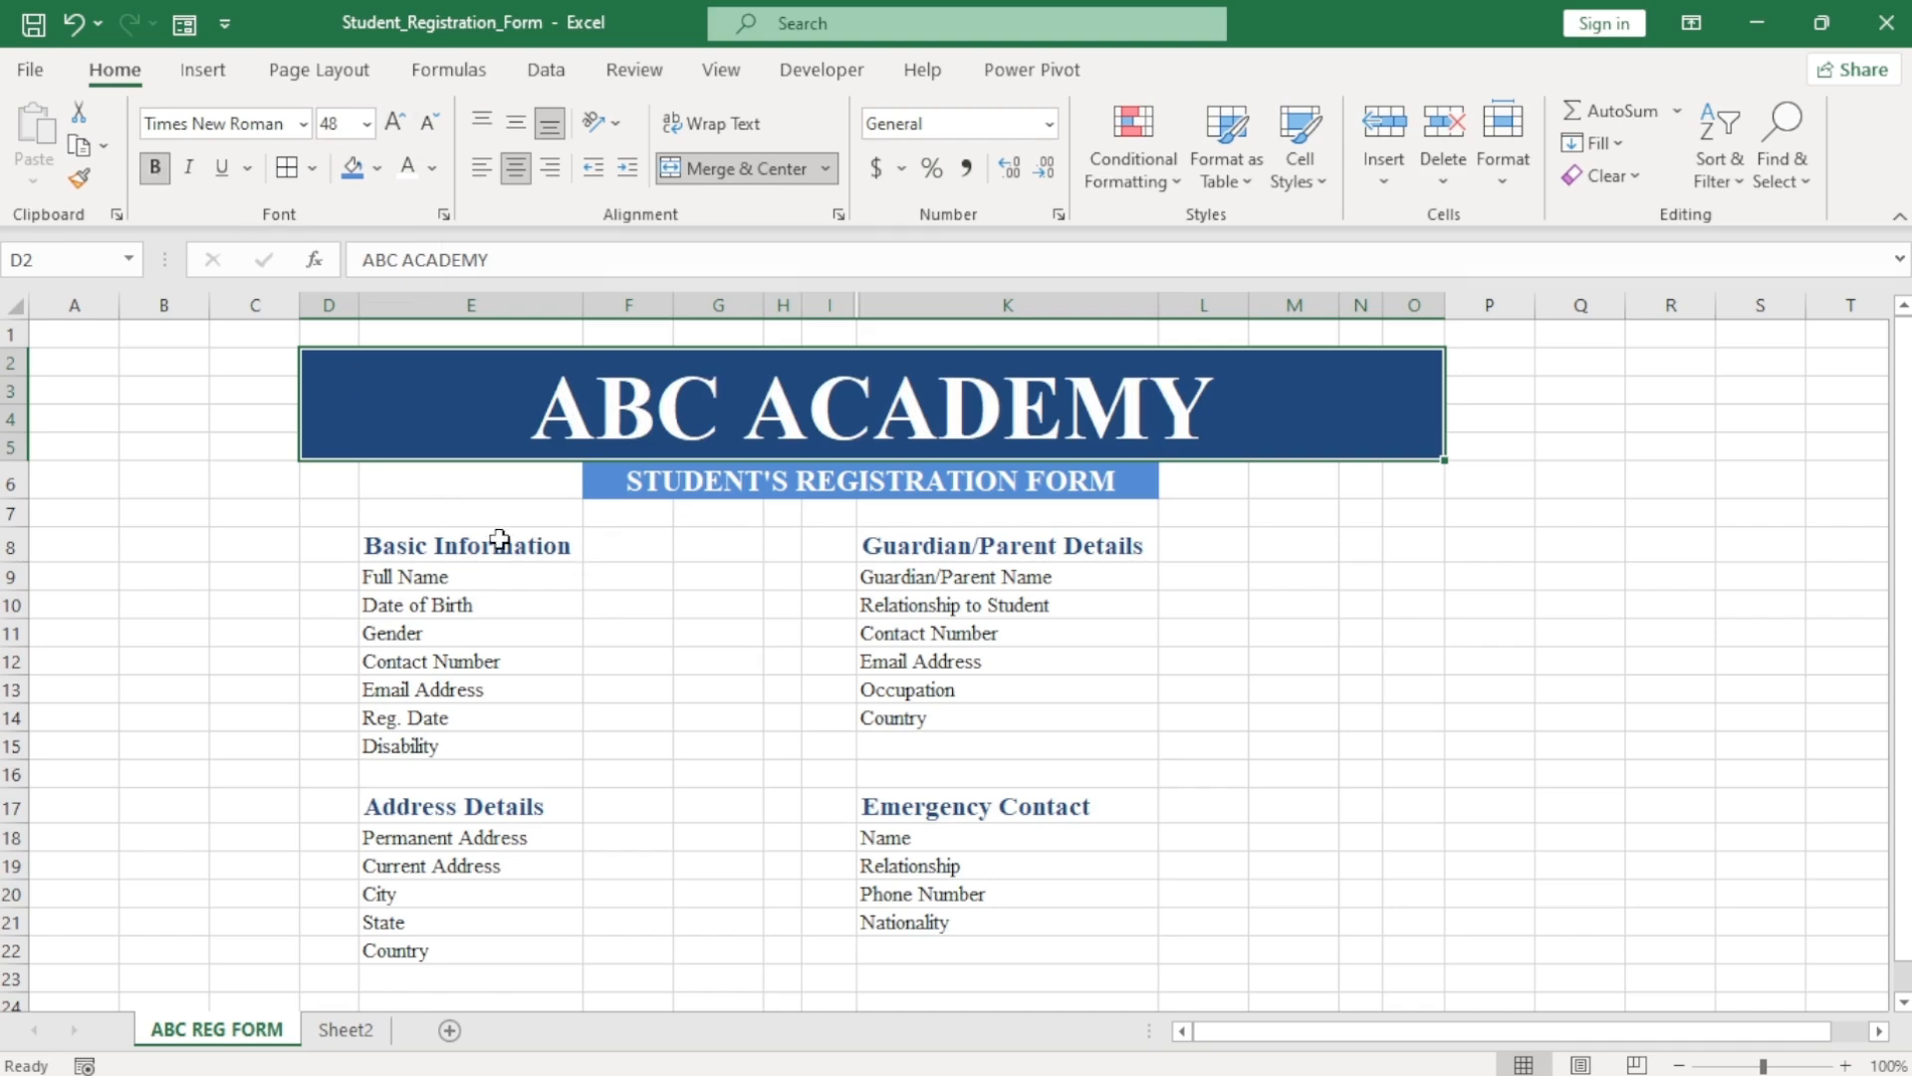
left_click(438, 512)
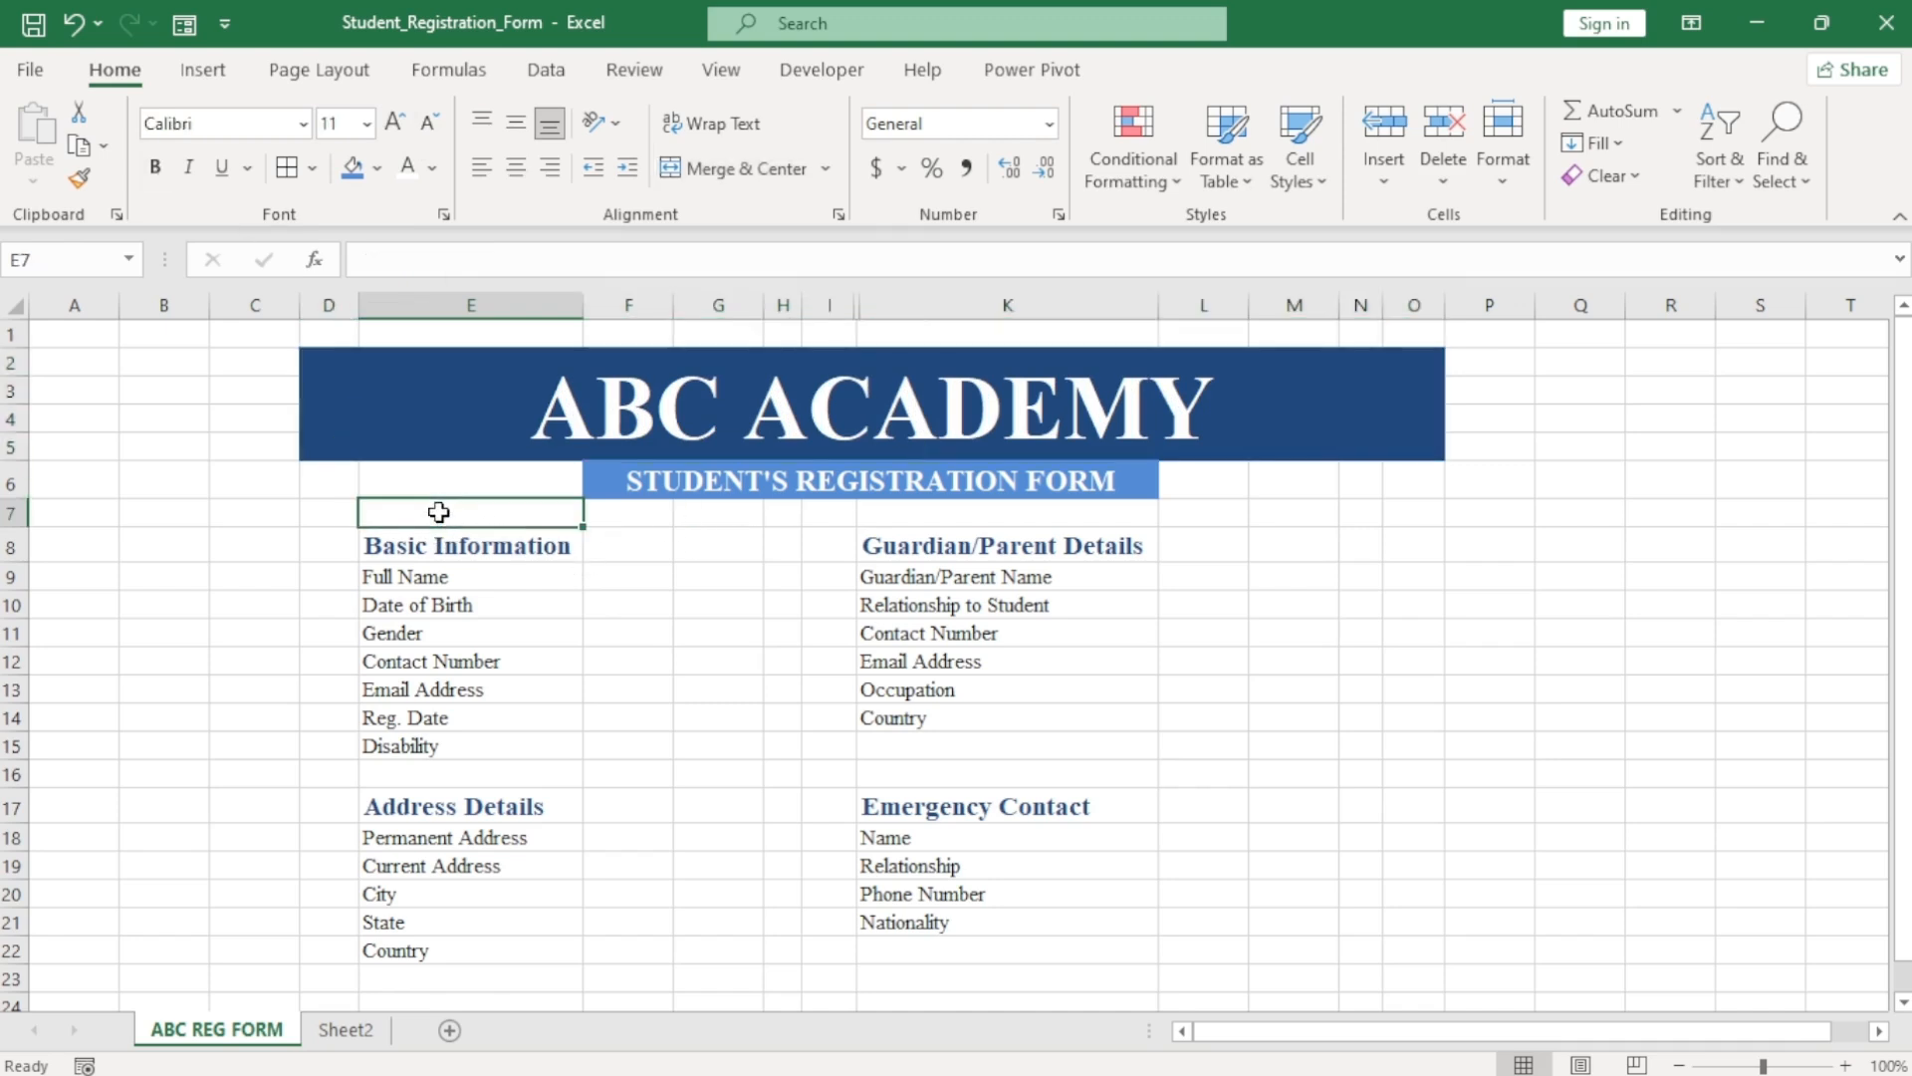
Paste the lightbulb graphic from Sheet2, shrink it and place it at the banner's right end.
left_click(349, 1030)
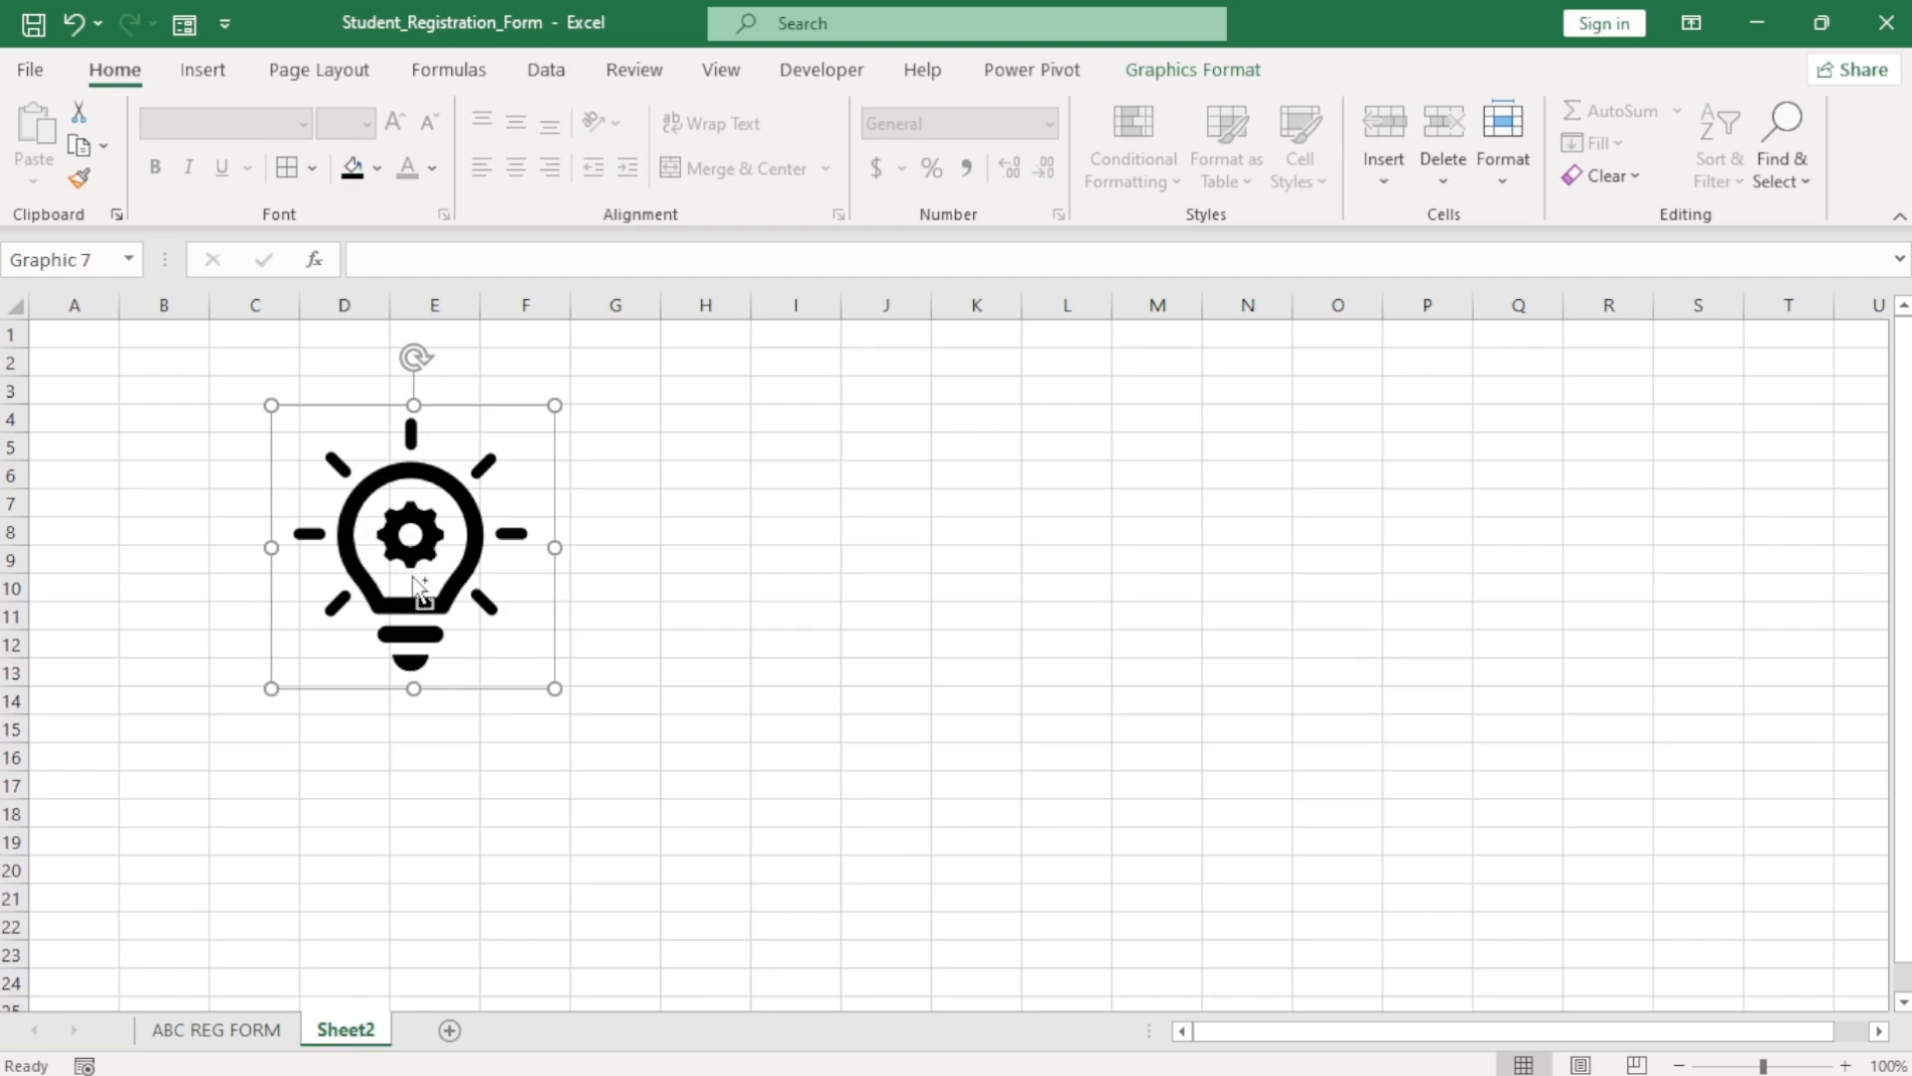
left_click(239, 1030)
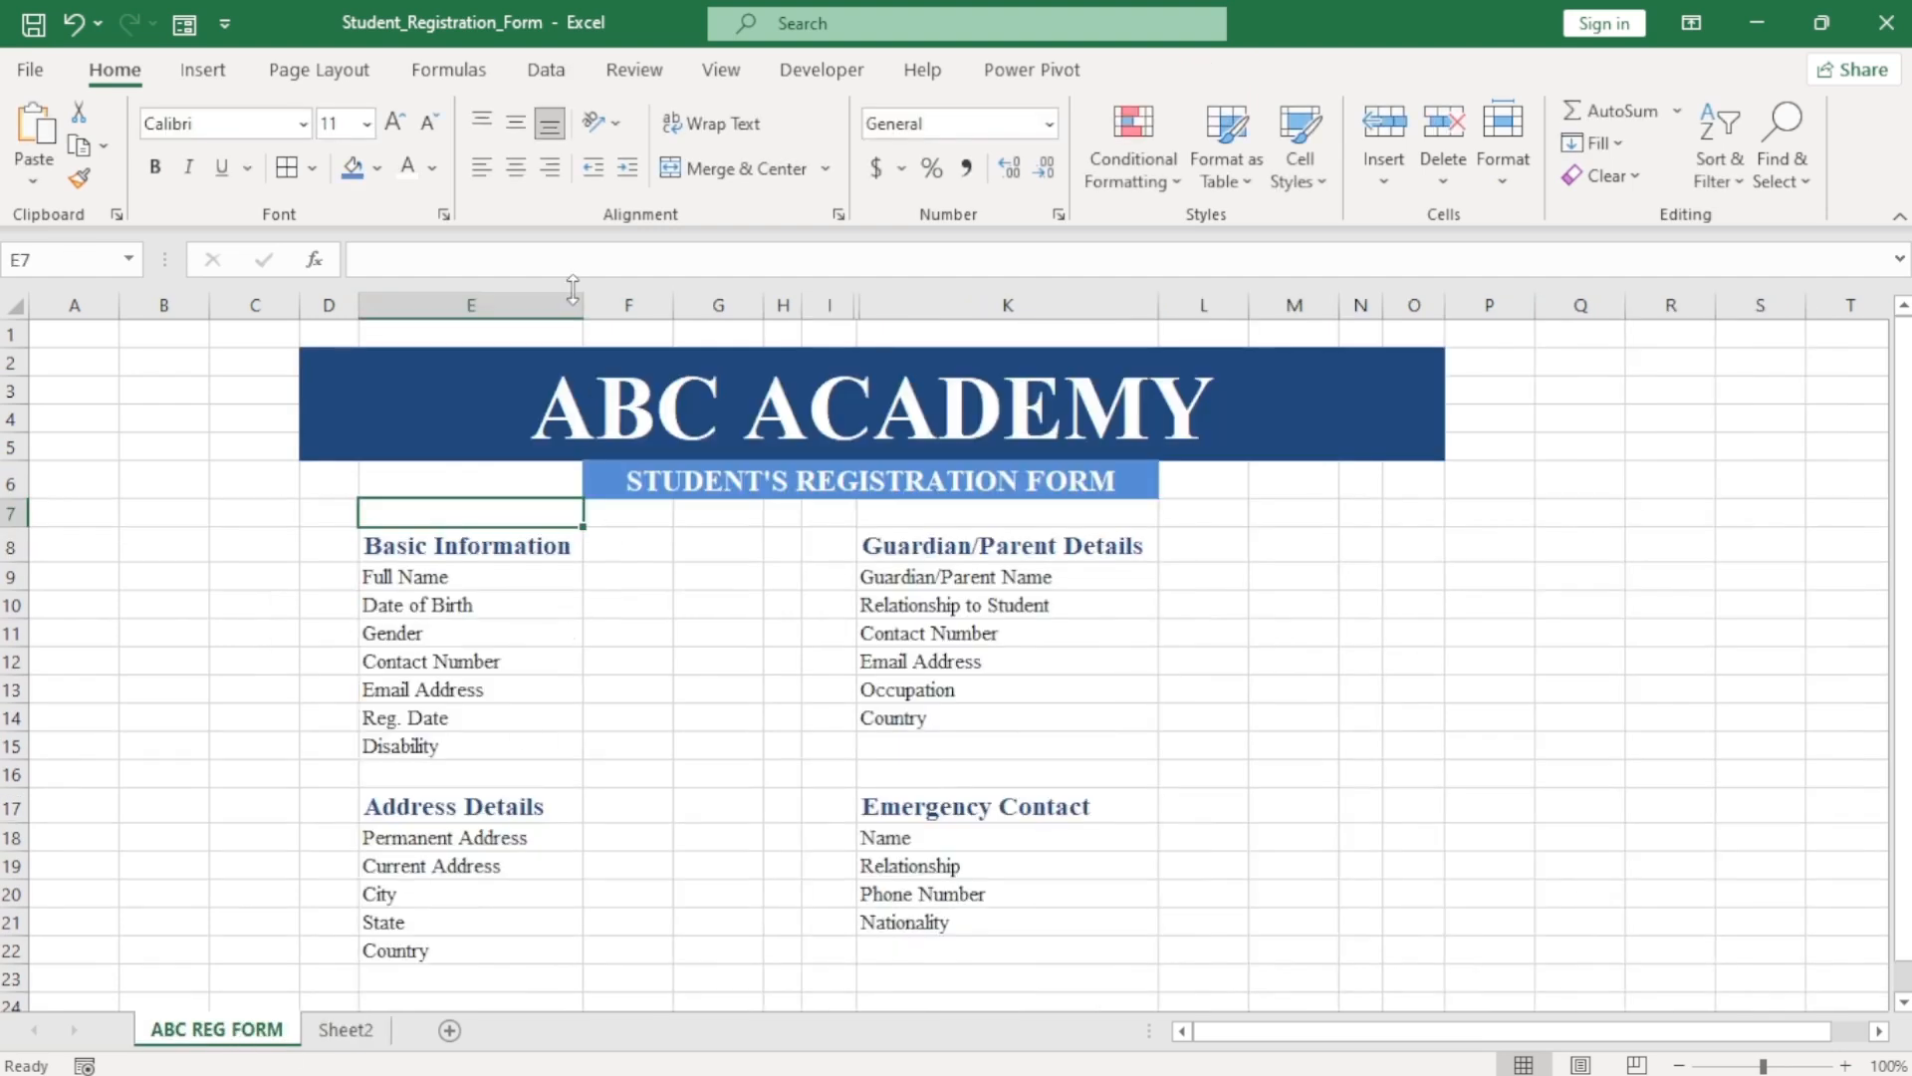
left_click(203, 71)
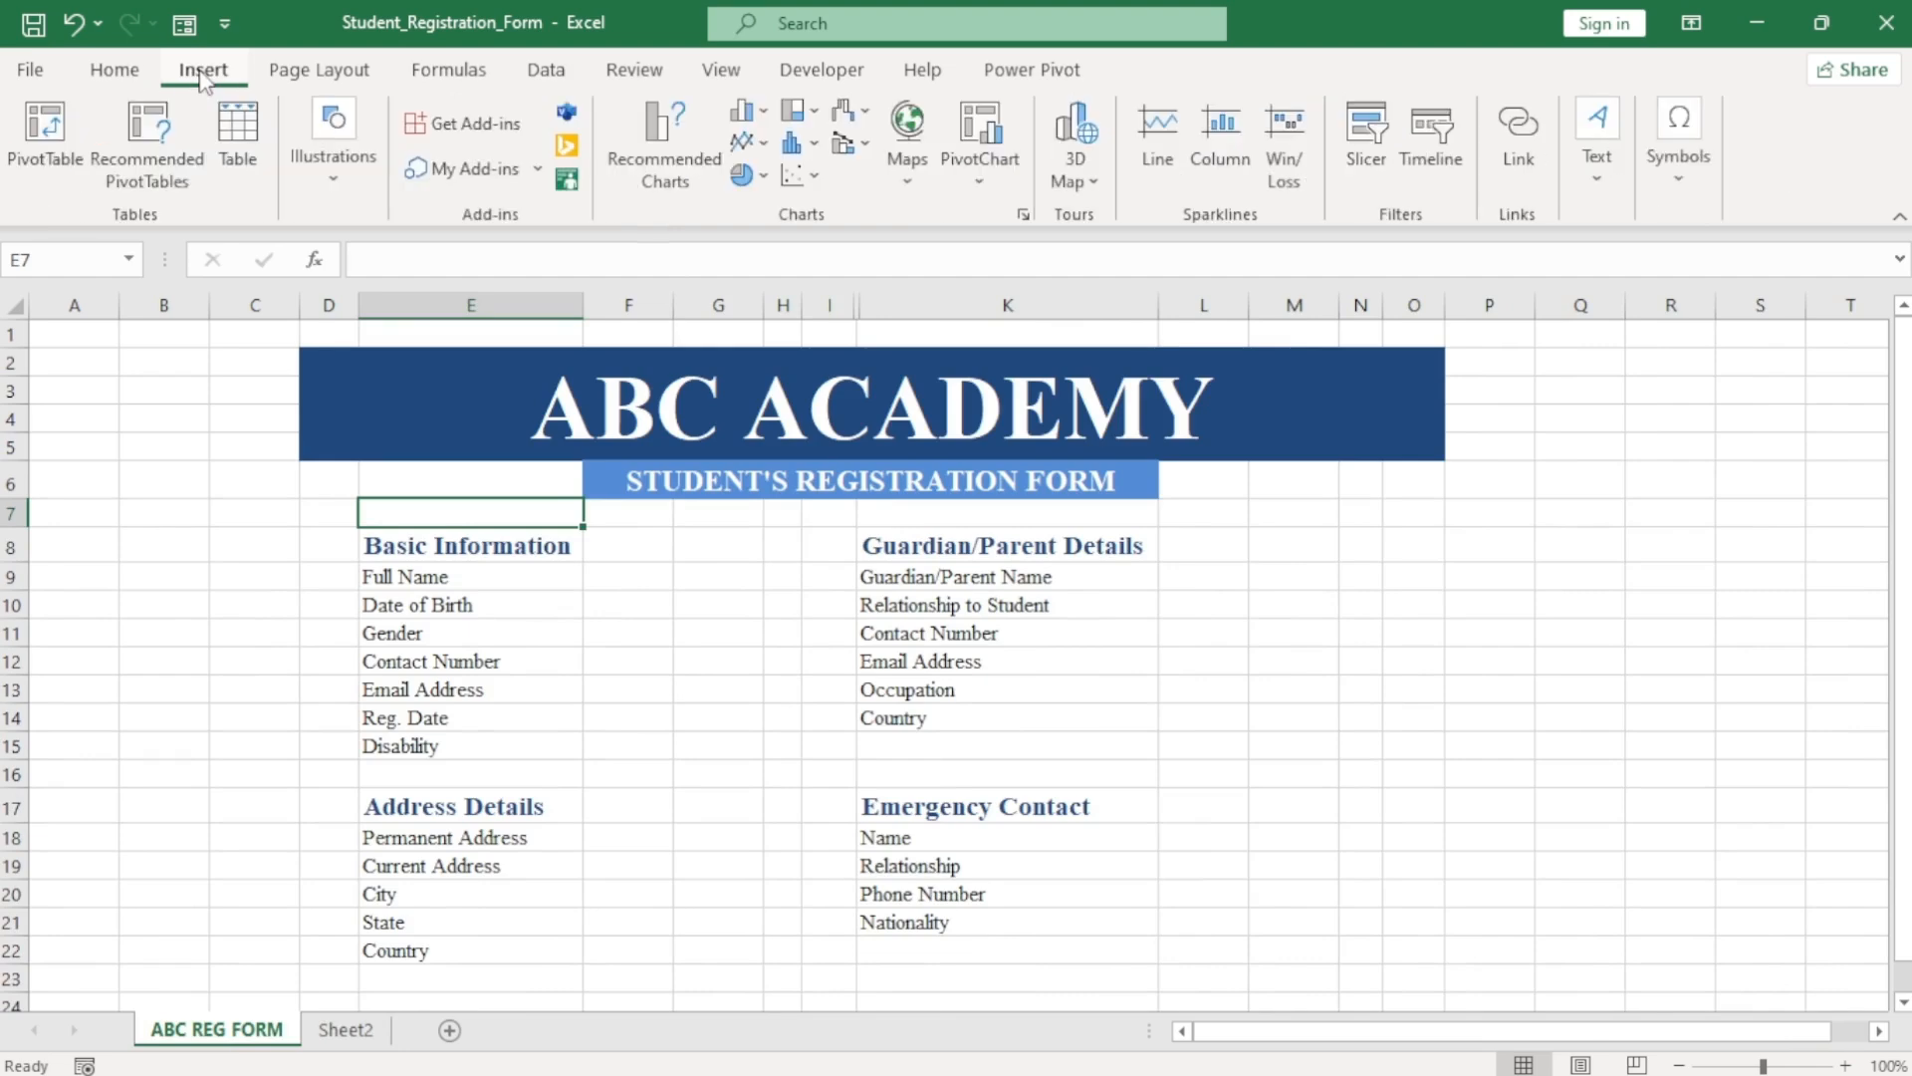
left_click(333, 175)
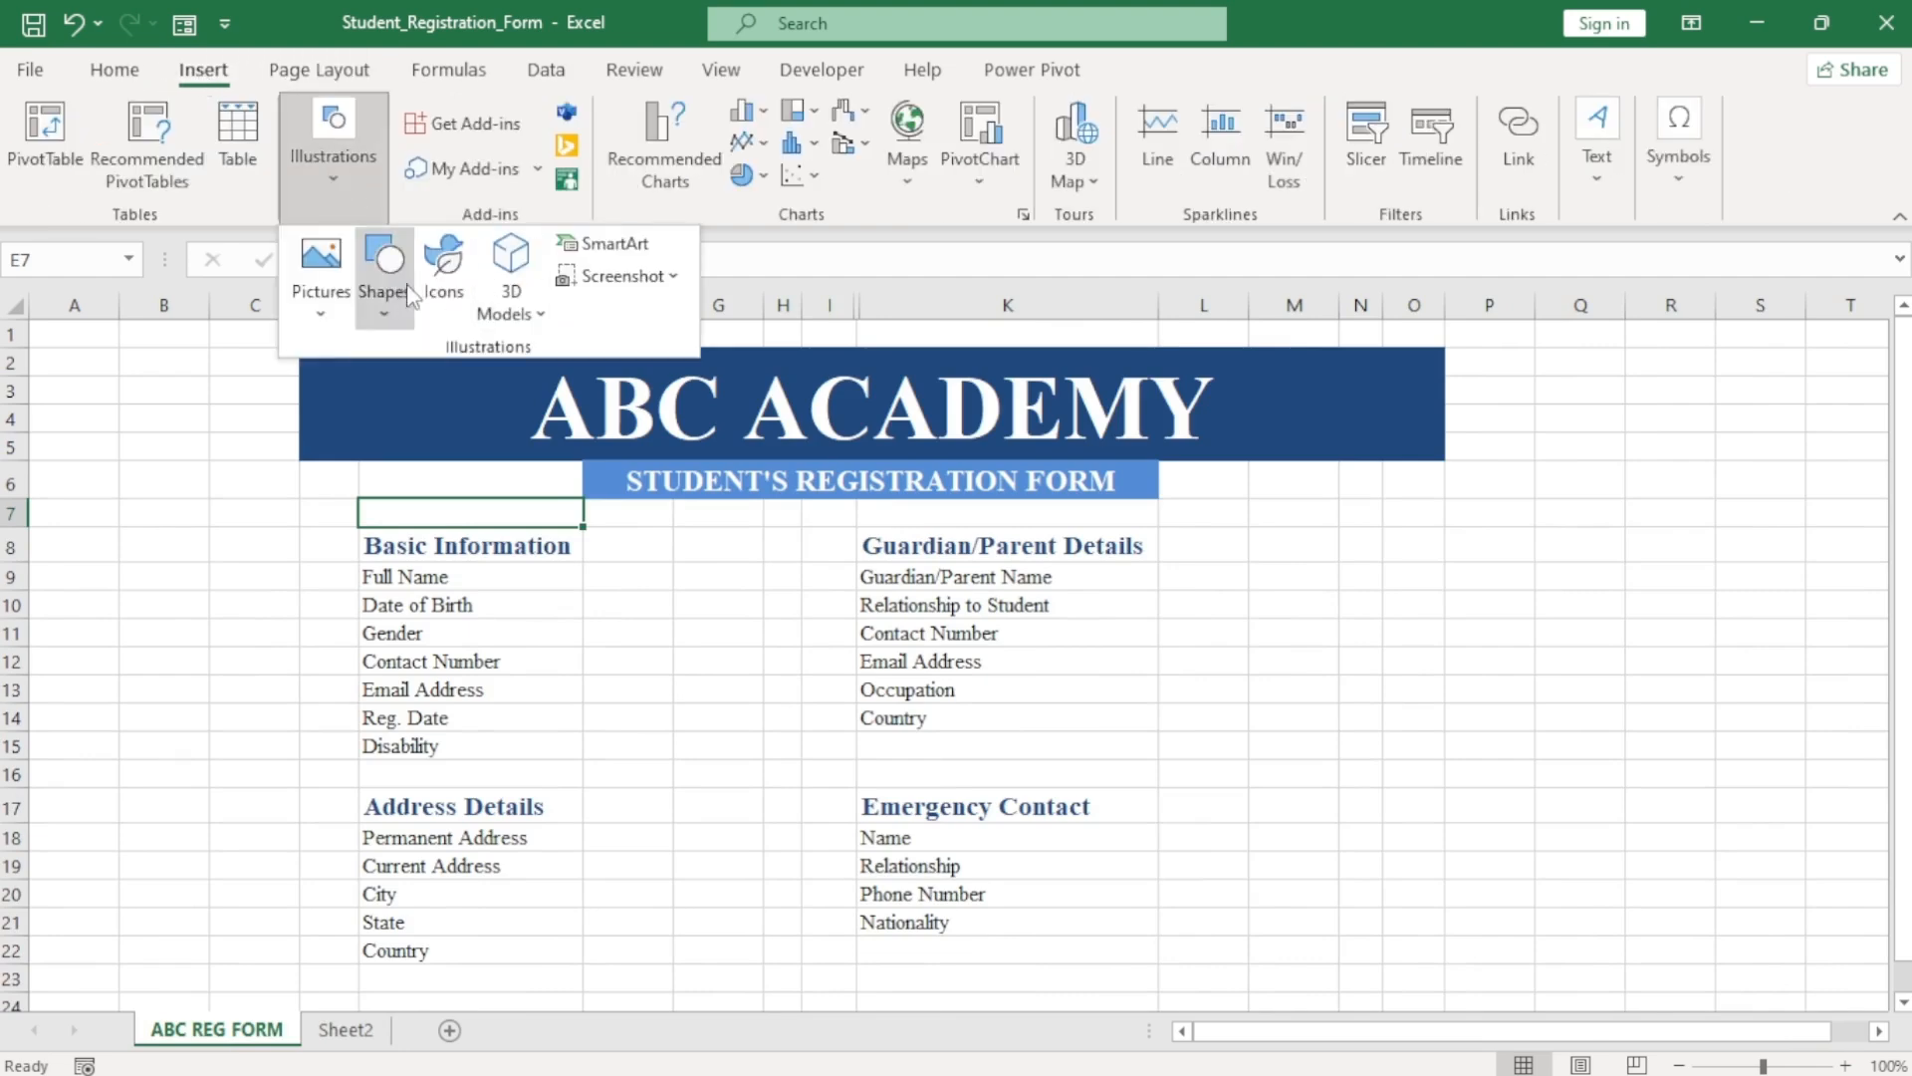
left_click(1282, 403)
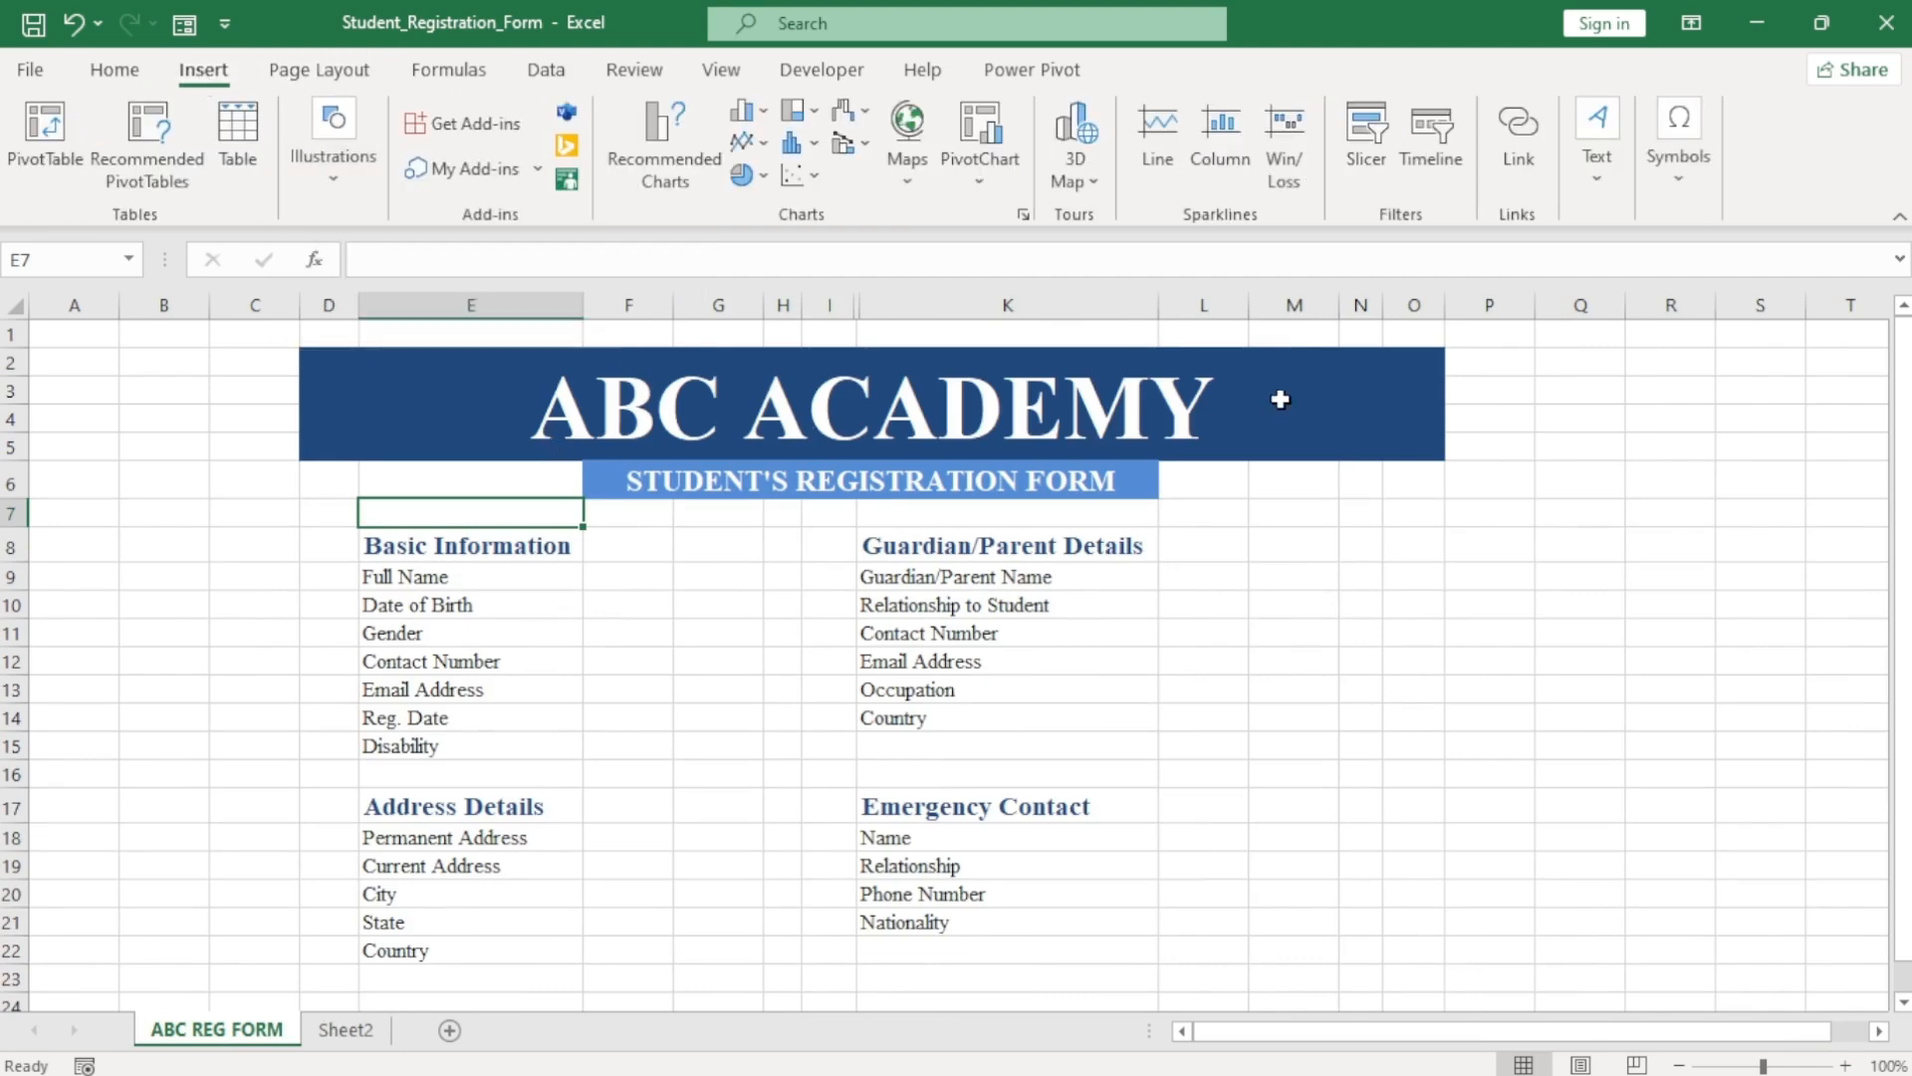
key("ctrl+v")
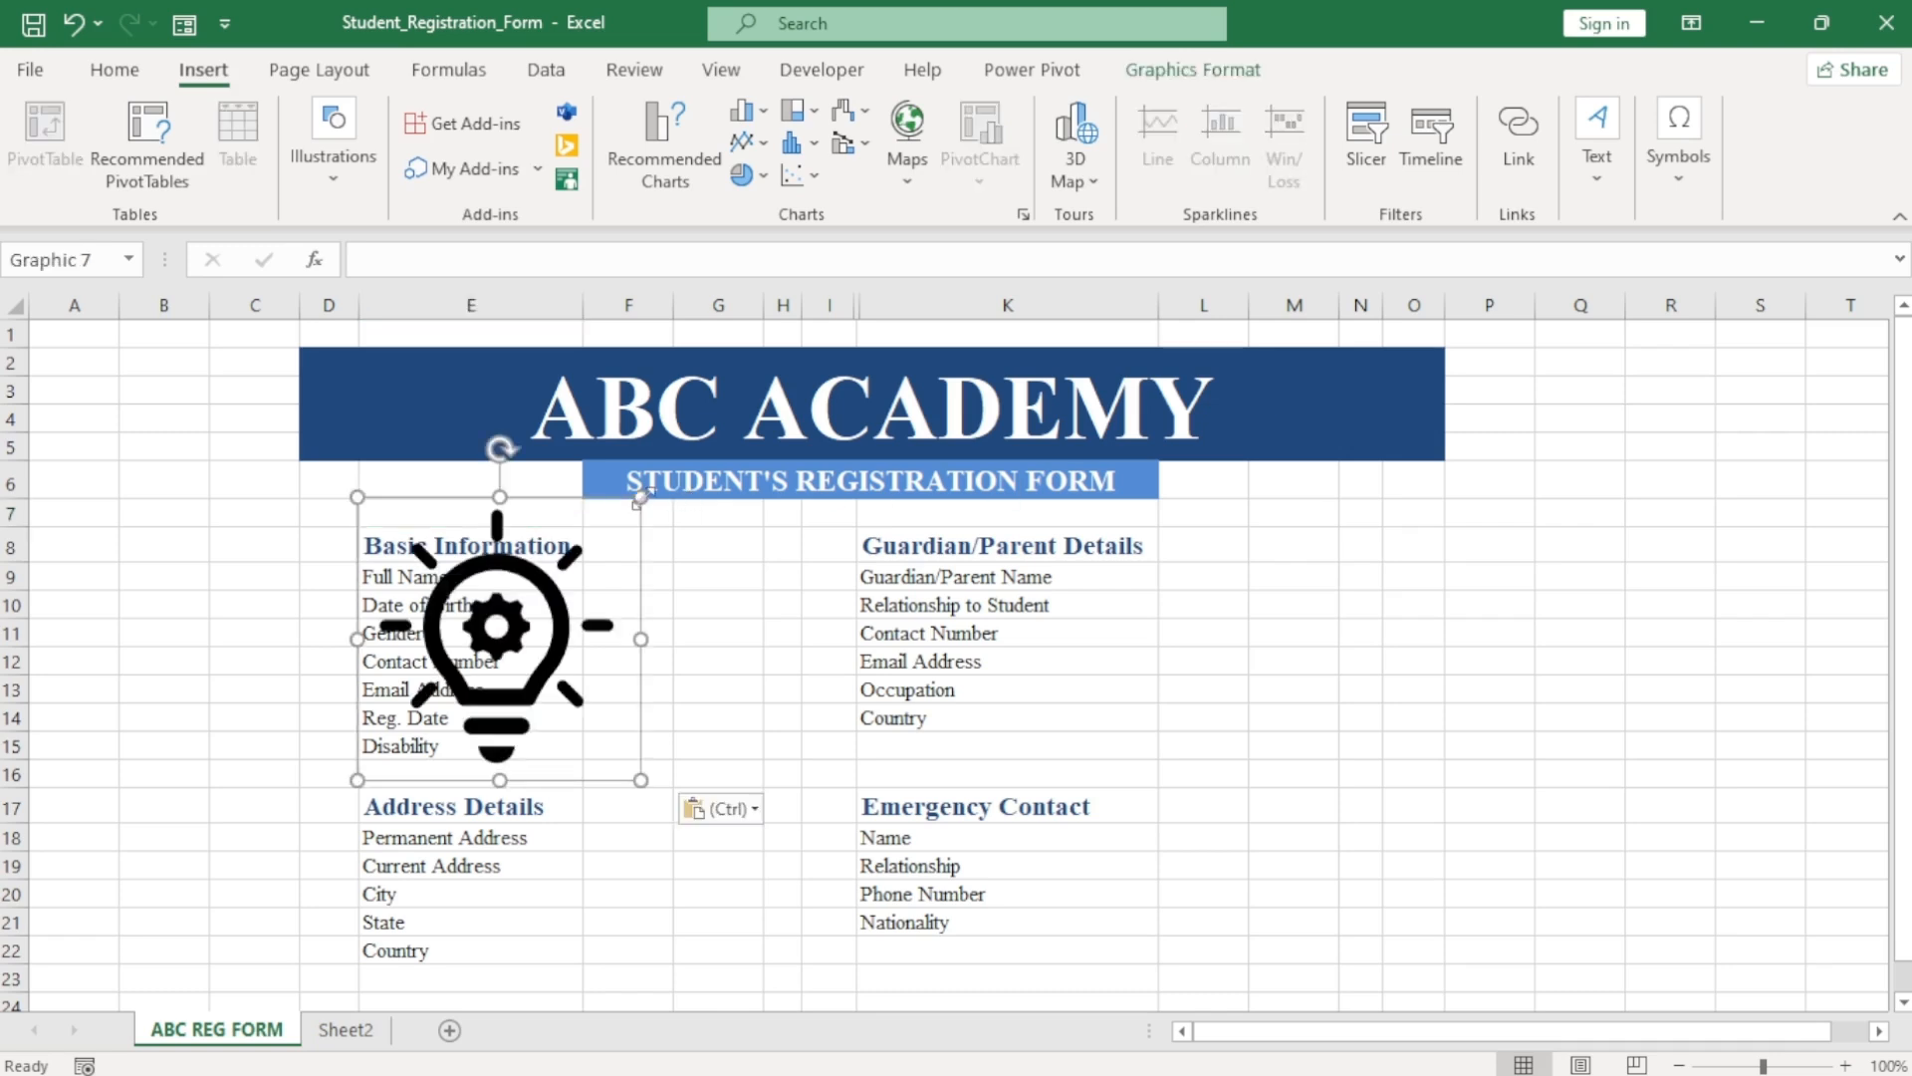
left_click_drag(640, 497, 499, 640)
left_click_drag(479, 710, 1379, 399)
left_click_drag(1429, 337, 1382, 396)
Make the lightbulb fill white and copy it to the banner's left end.
left_click(1165, 69)
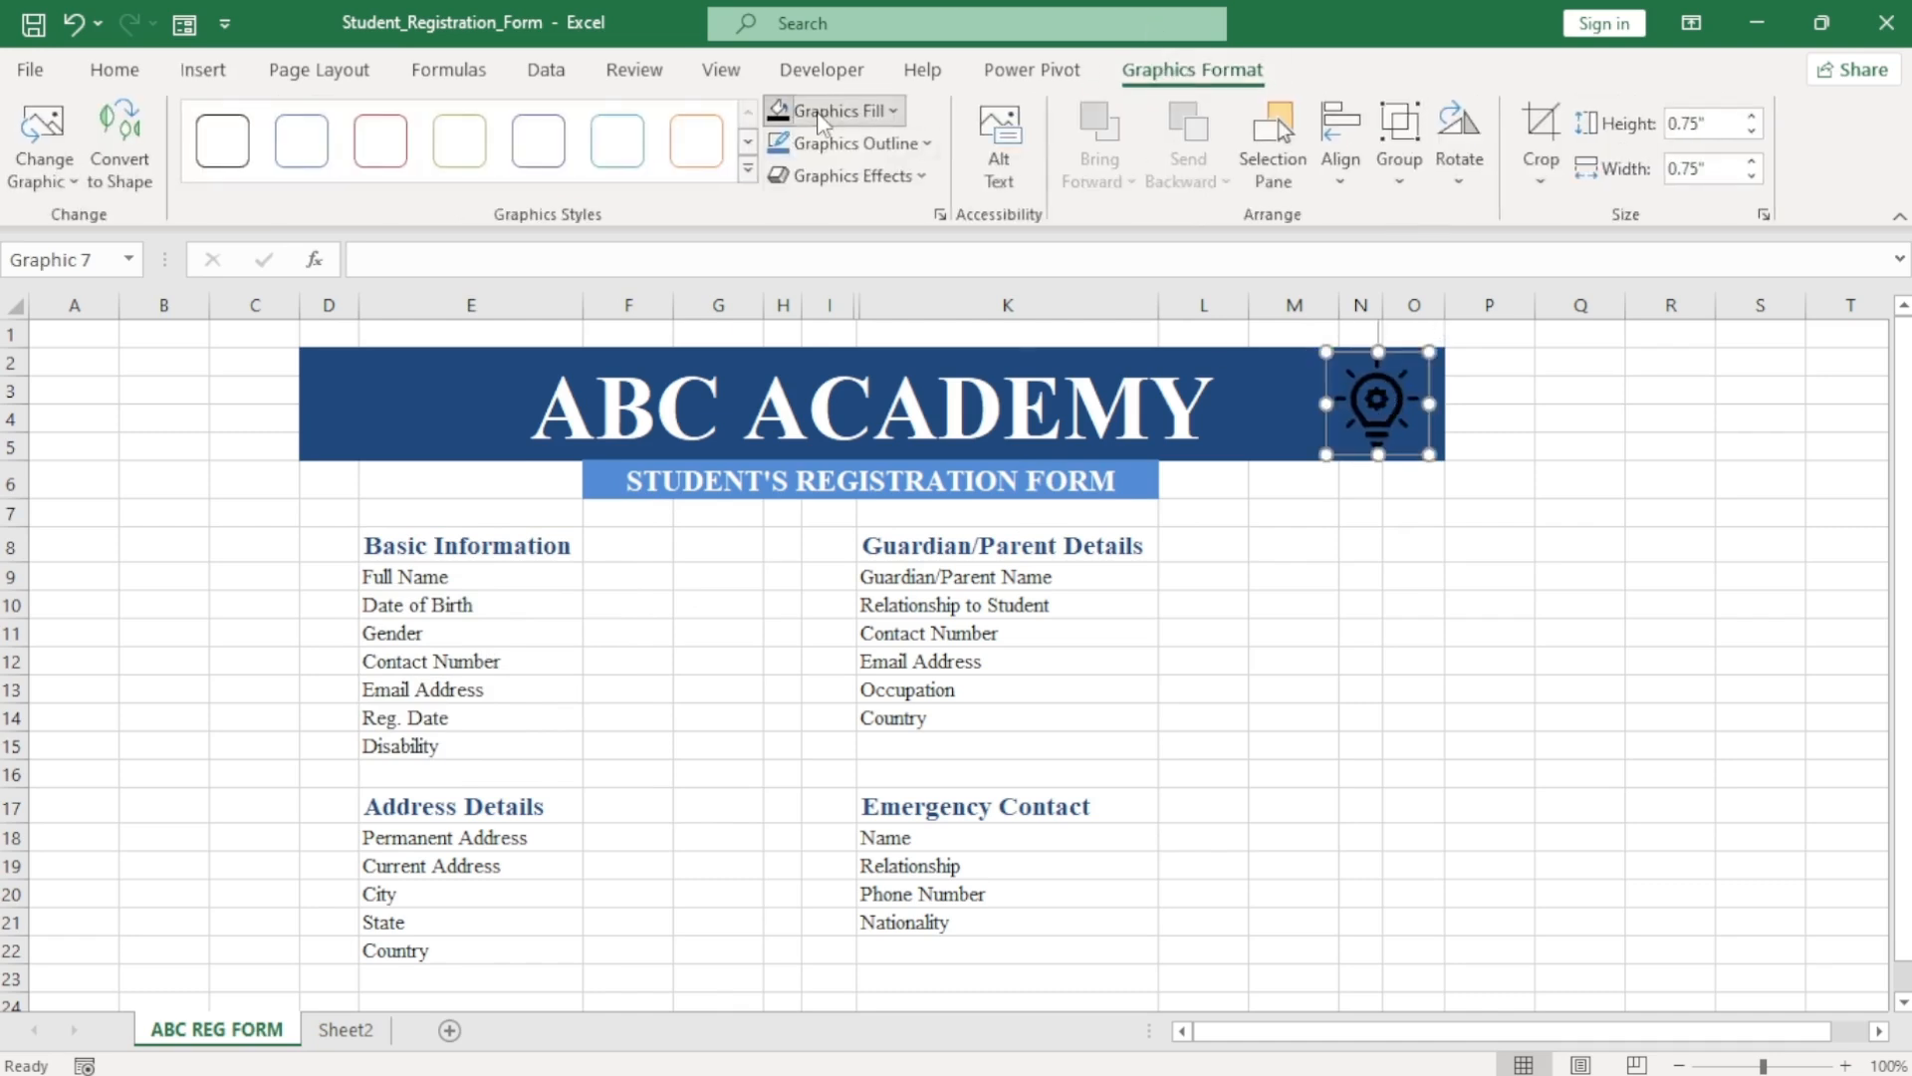
left_click(819, 119)
left_click(787, 231)
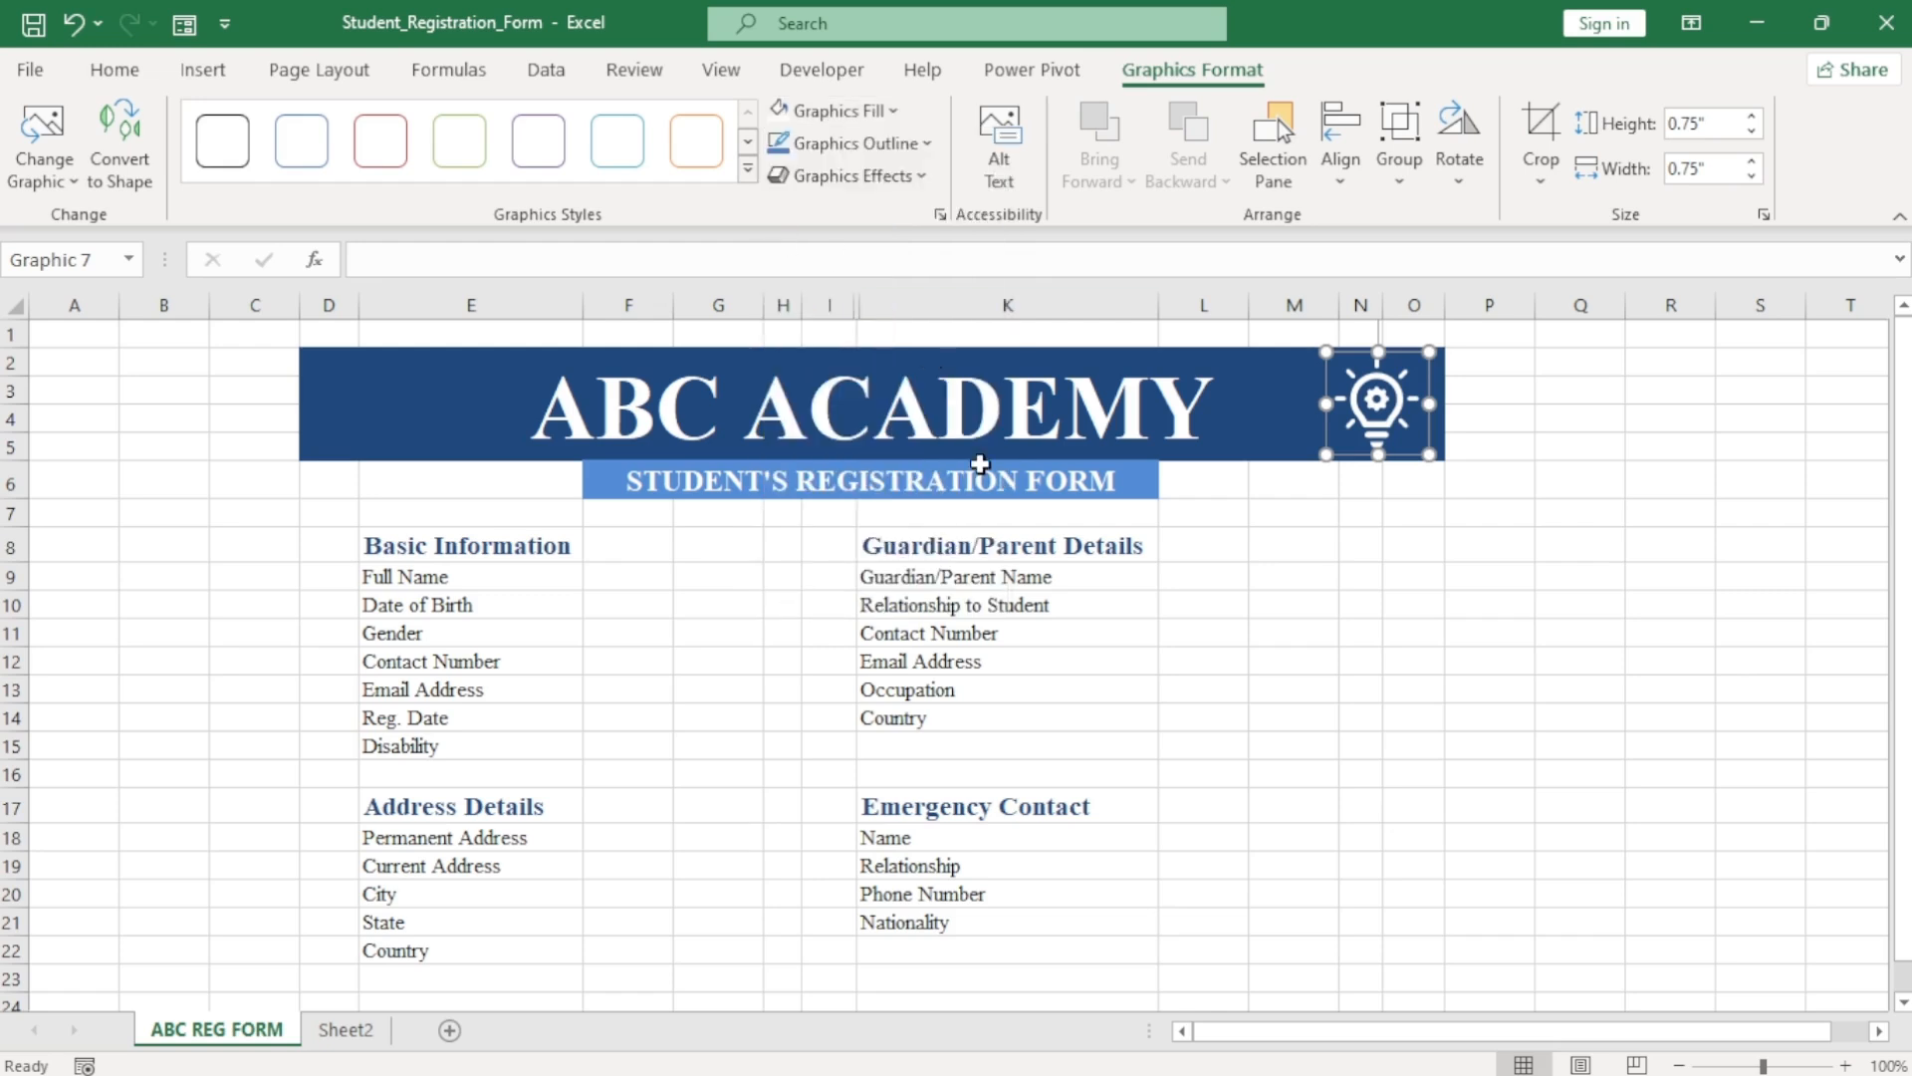
left_click_drag(1368, 413, 371, 428)
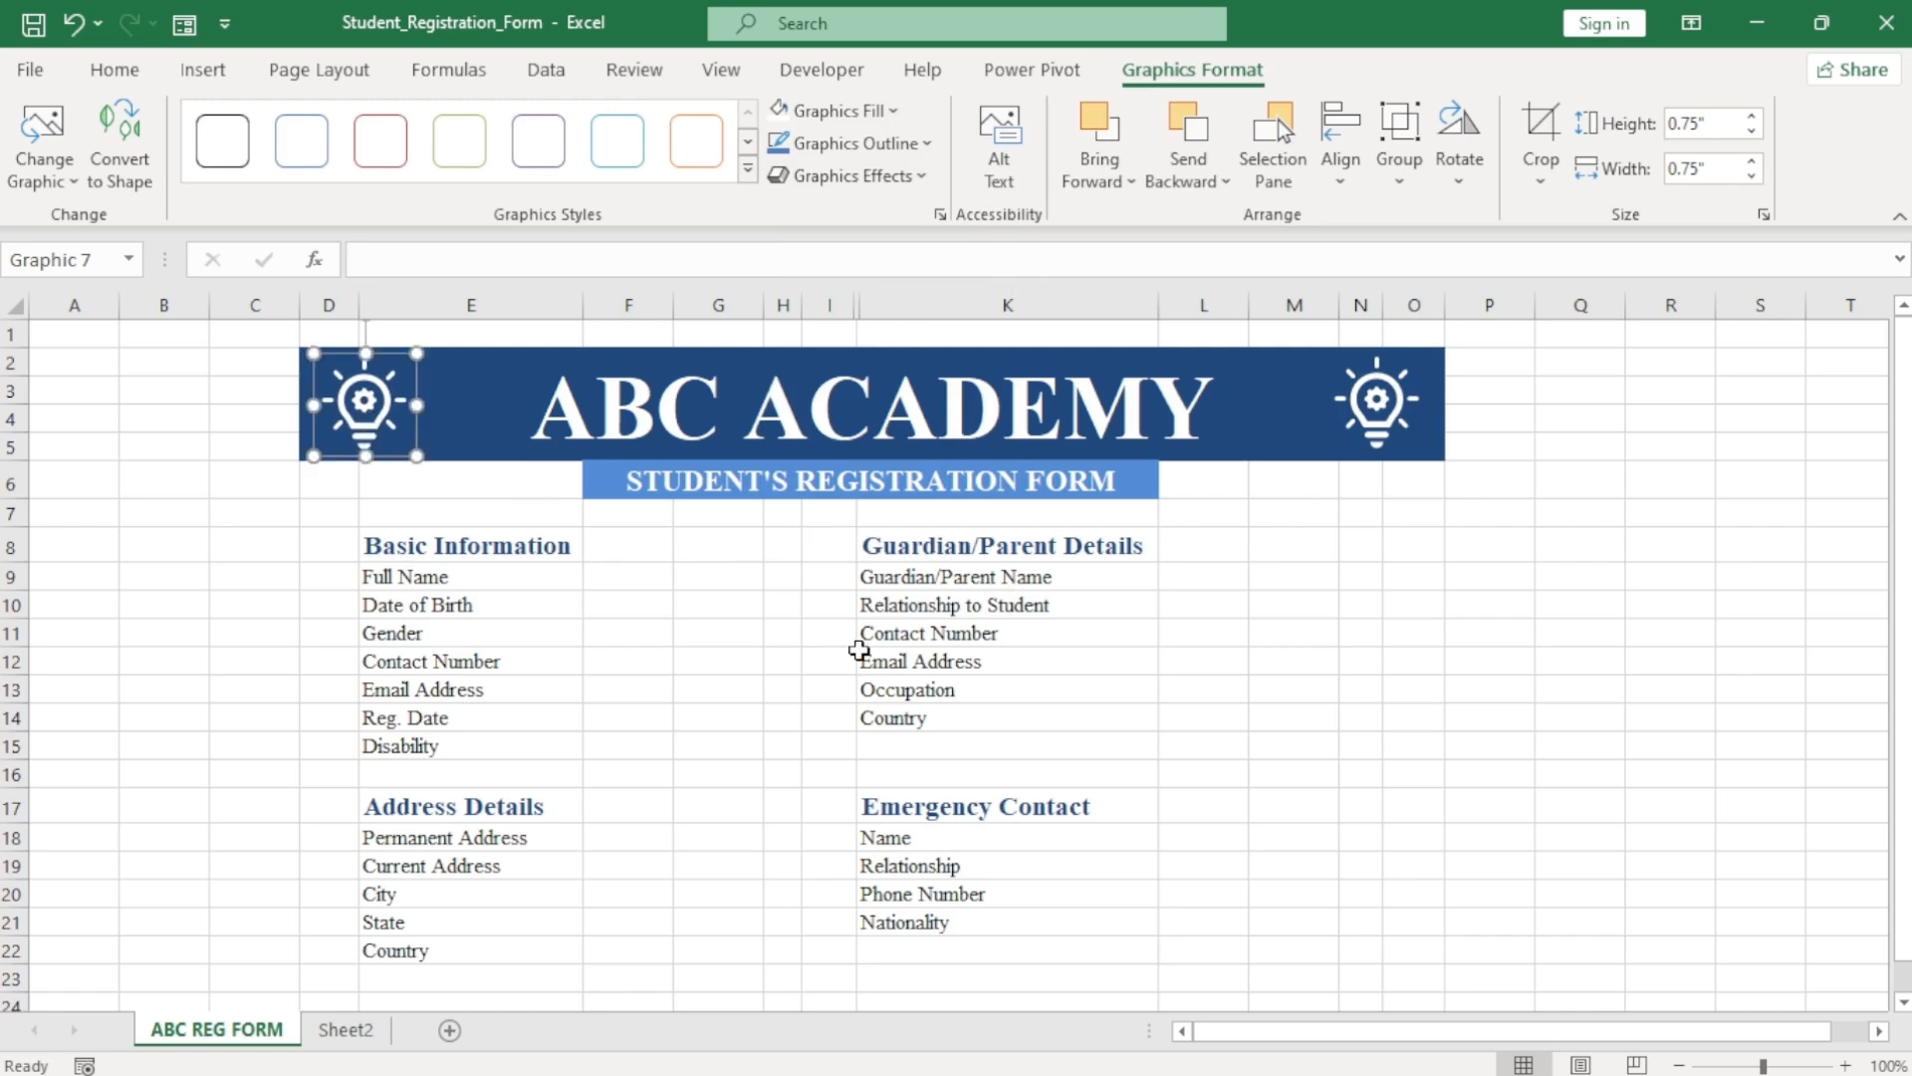
left_click(867, 632)
left_click_drag(532, 376, 644, 857)
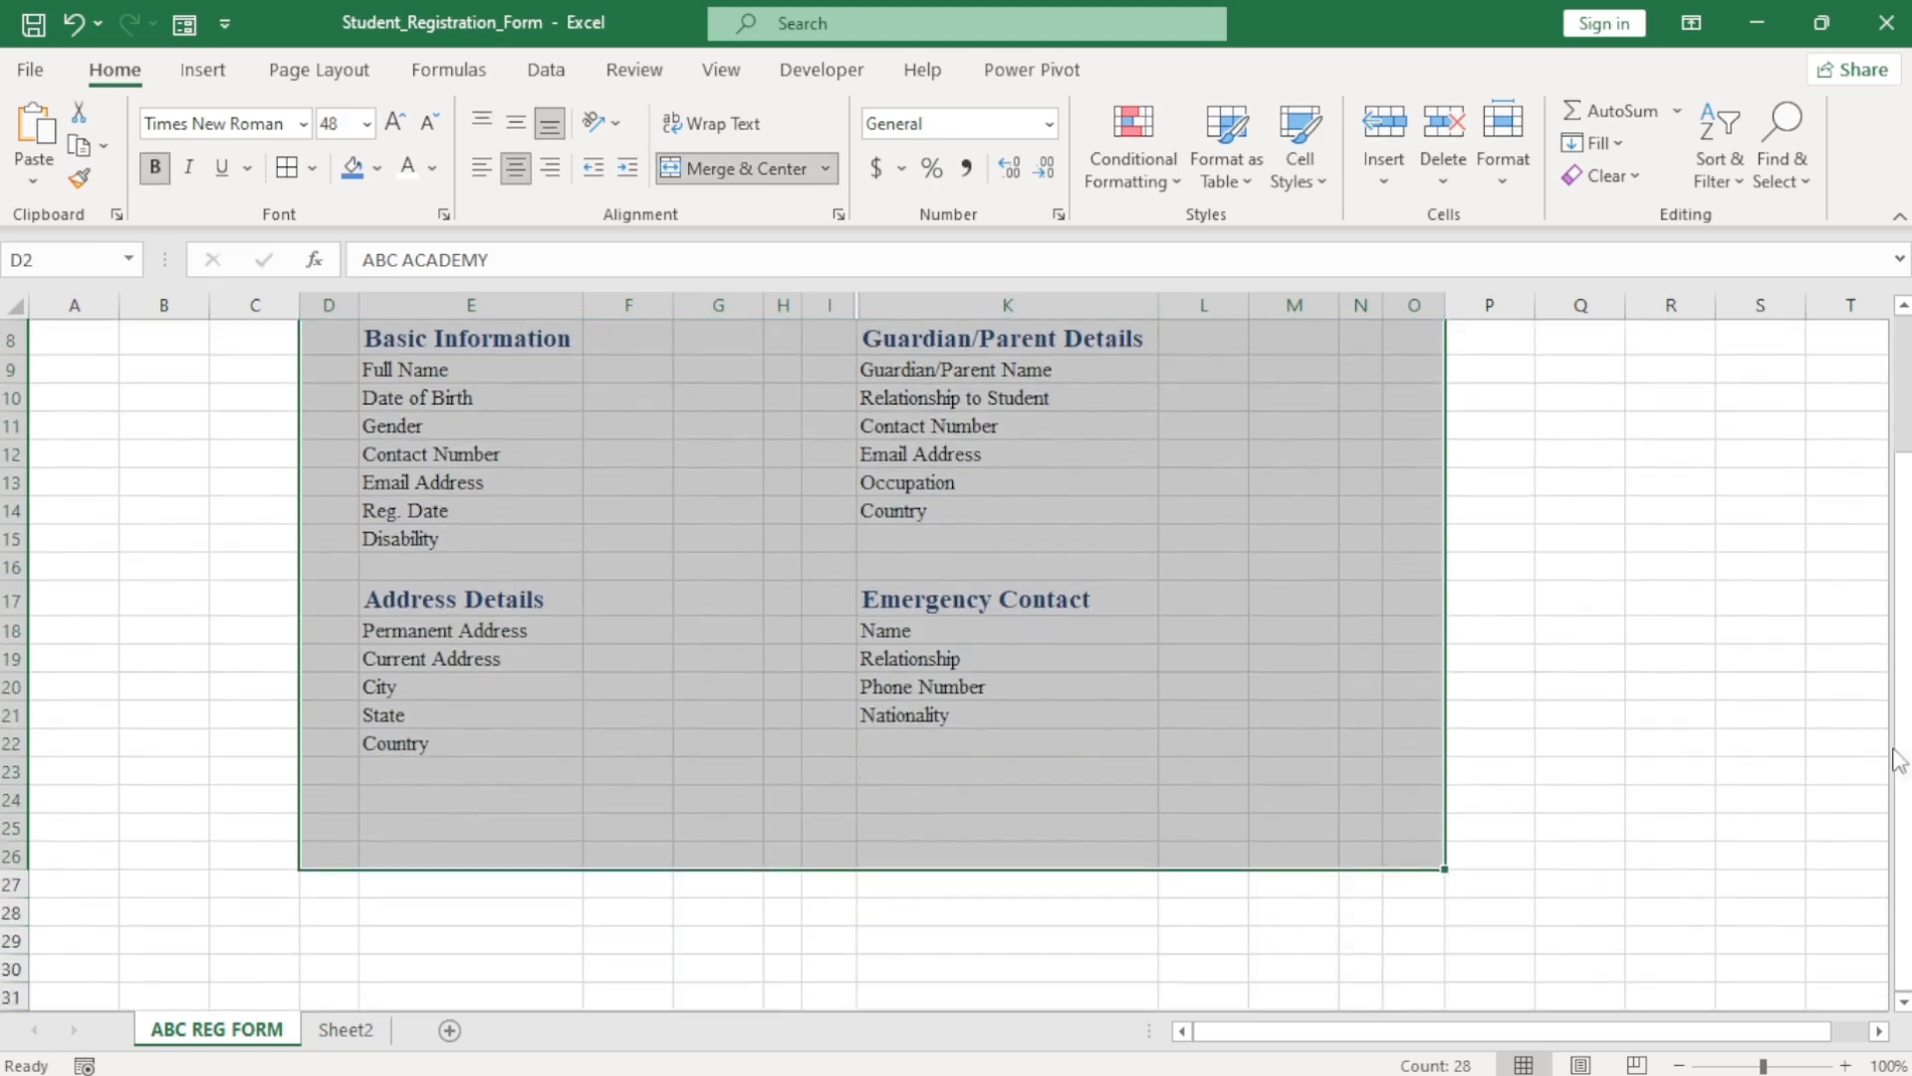
Give the selected form a thick outside border.
left_click_drag(1897, 762, 1898, 732)
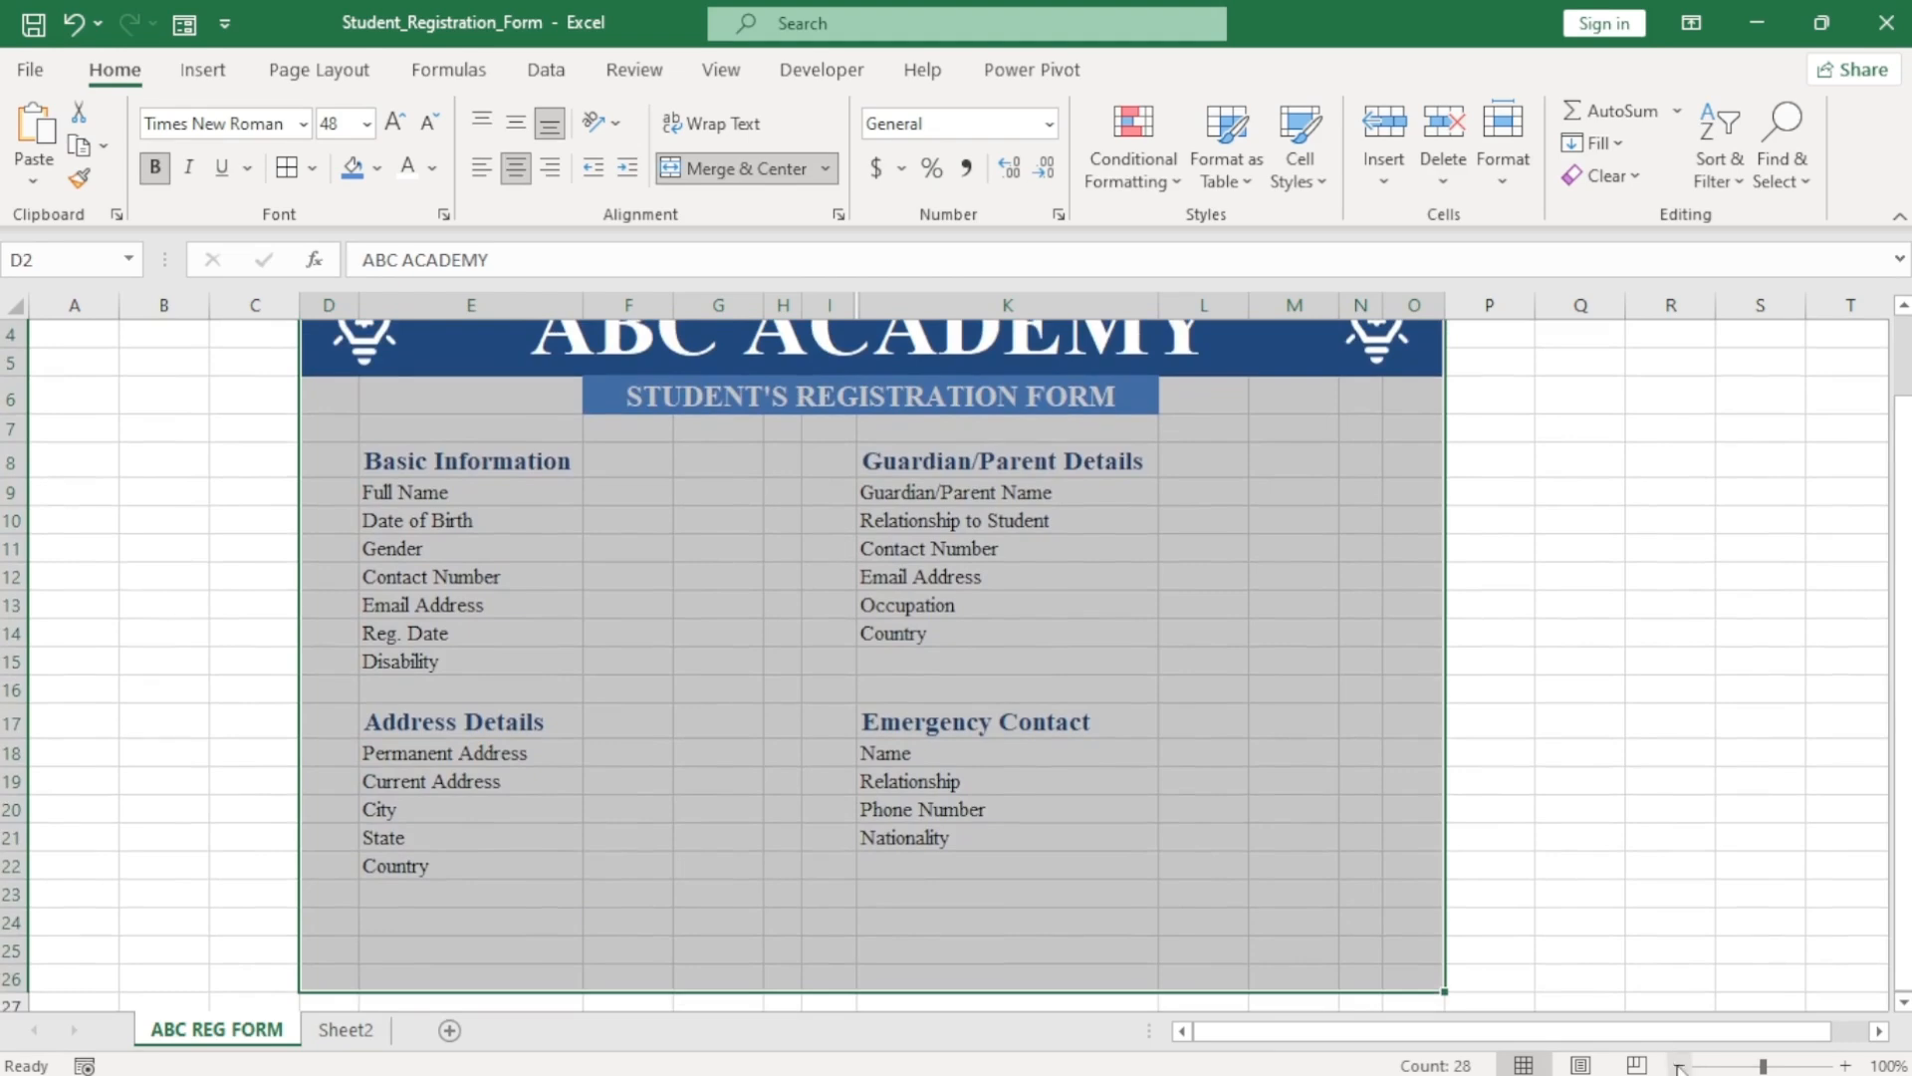
left_click(1679, 1065)
left_click(1679, 1065)
left_click(1680, 1065)
left_click(1844, 1065)
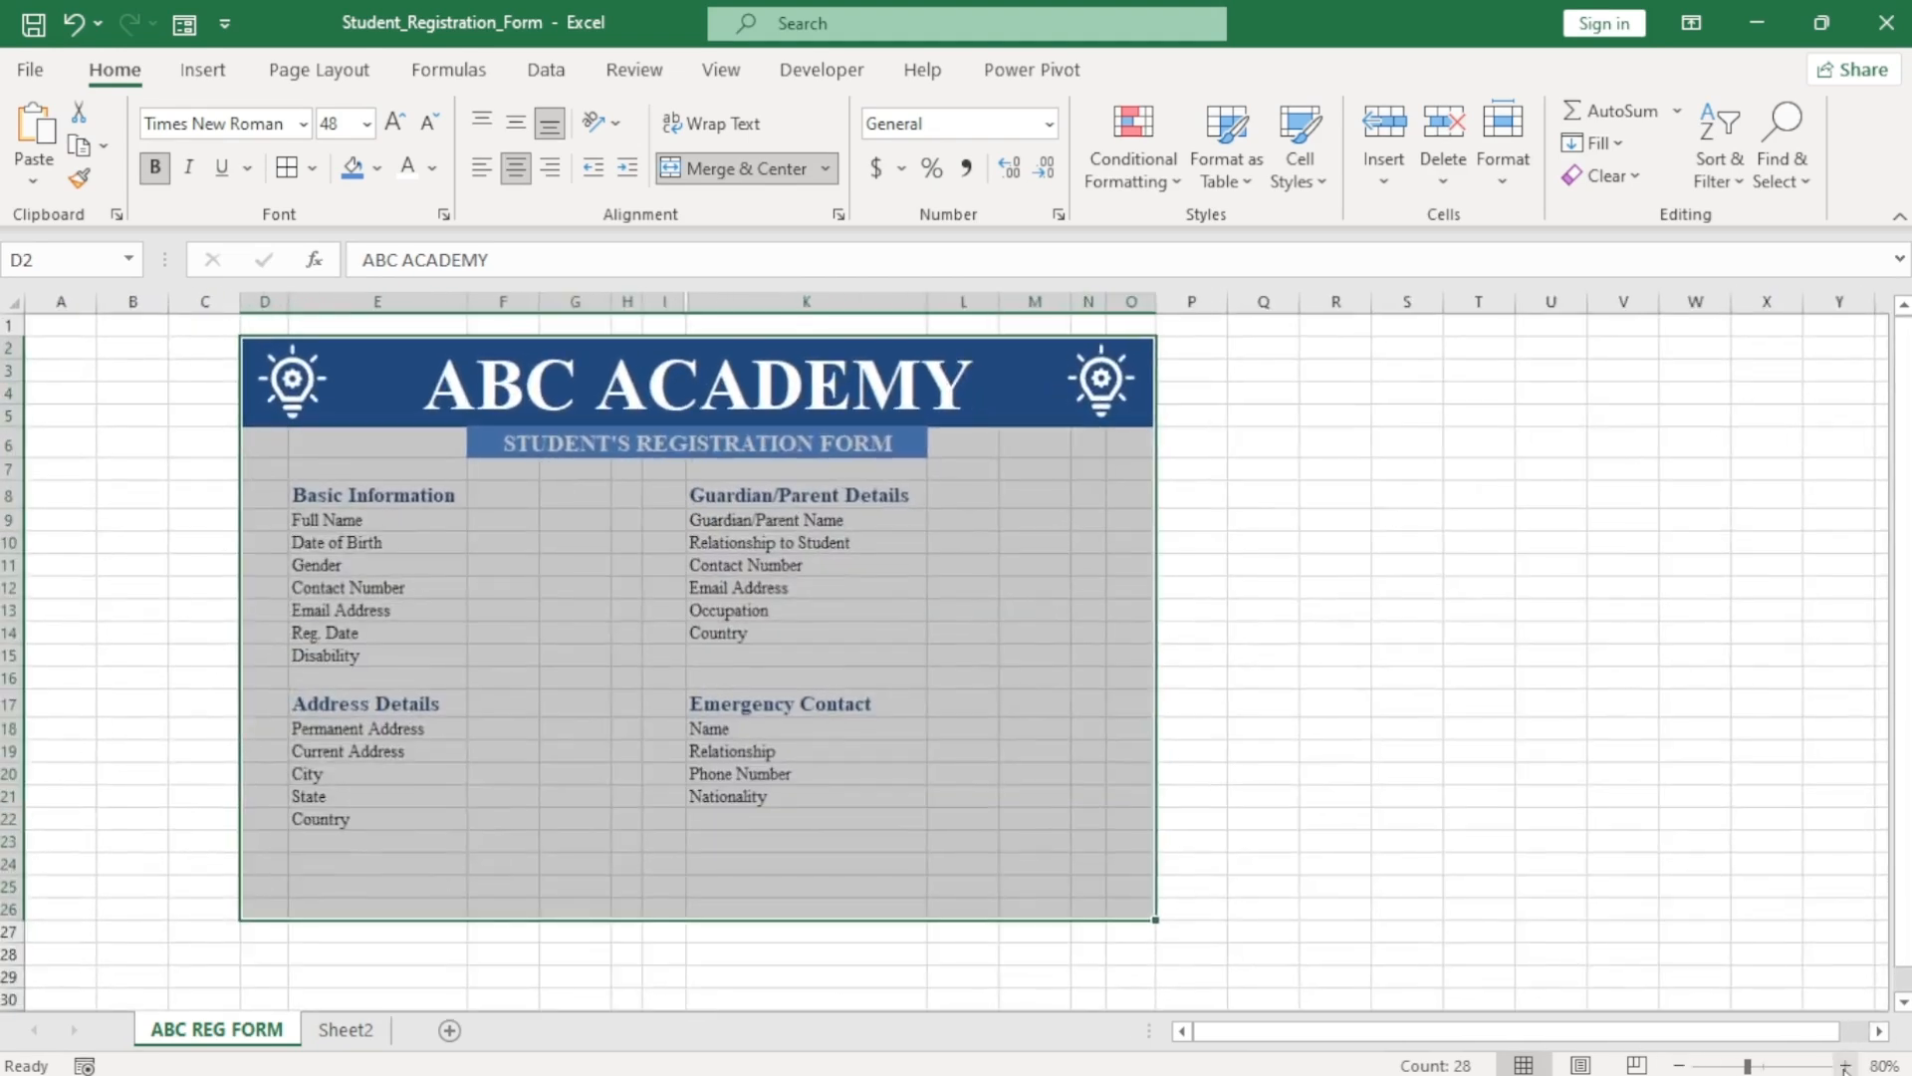
left_click(1844, 1065)
left_click(313, 167)
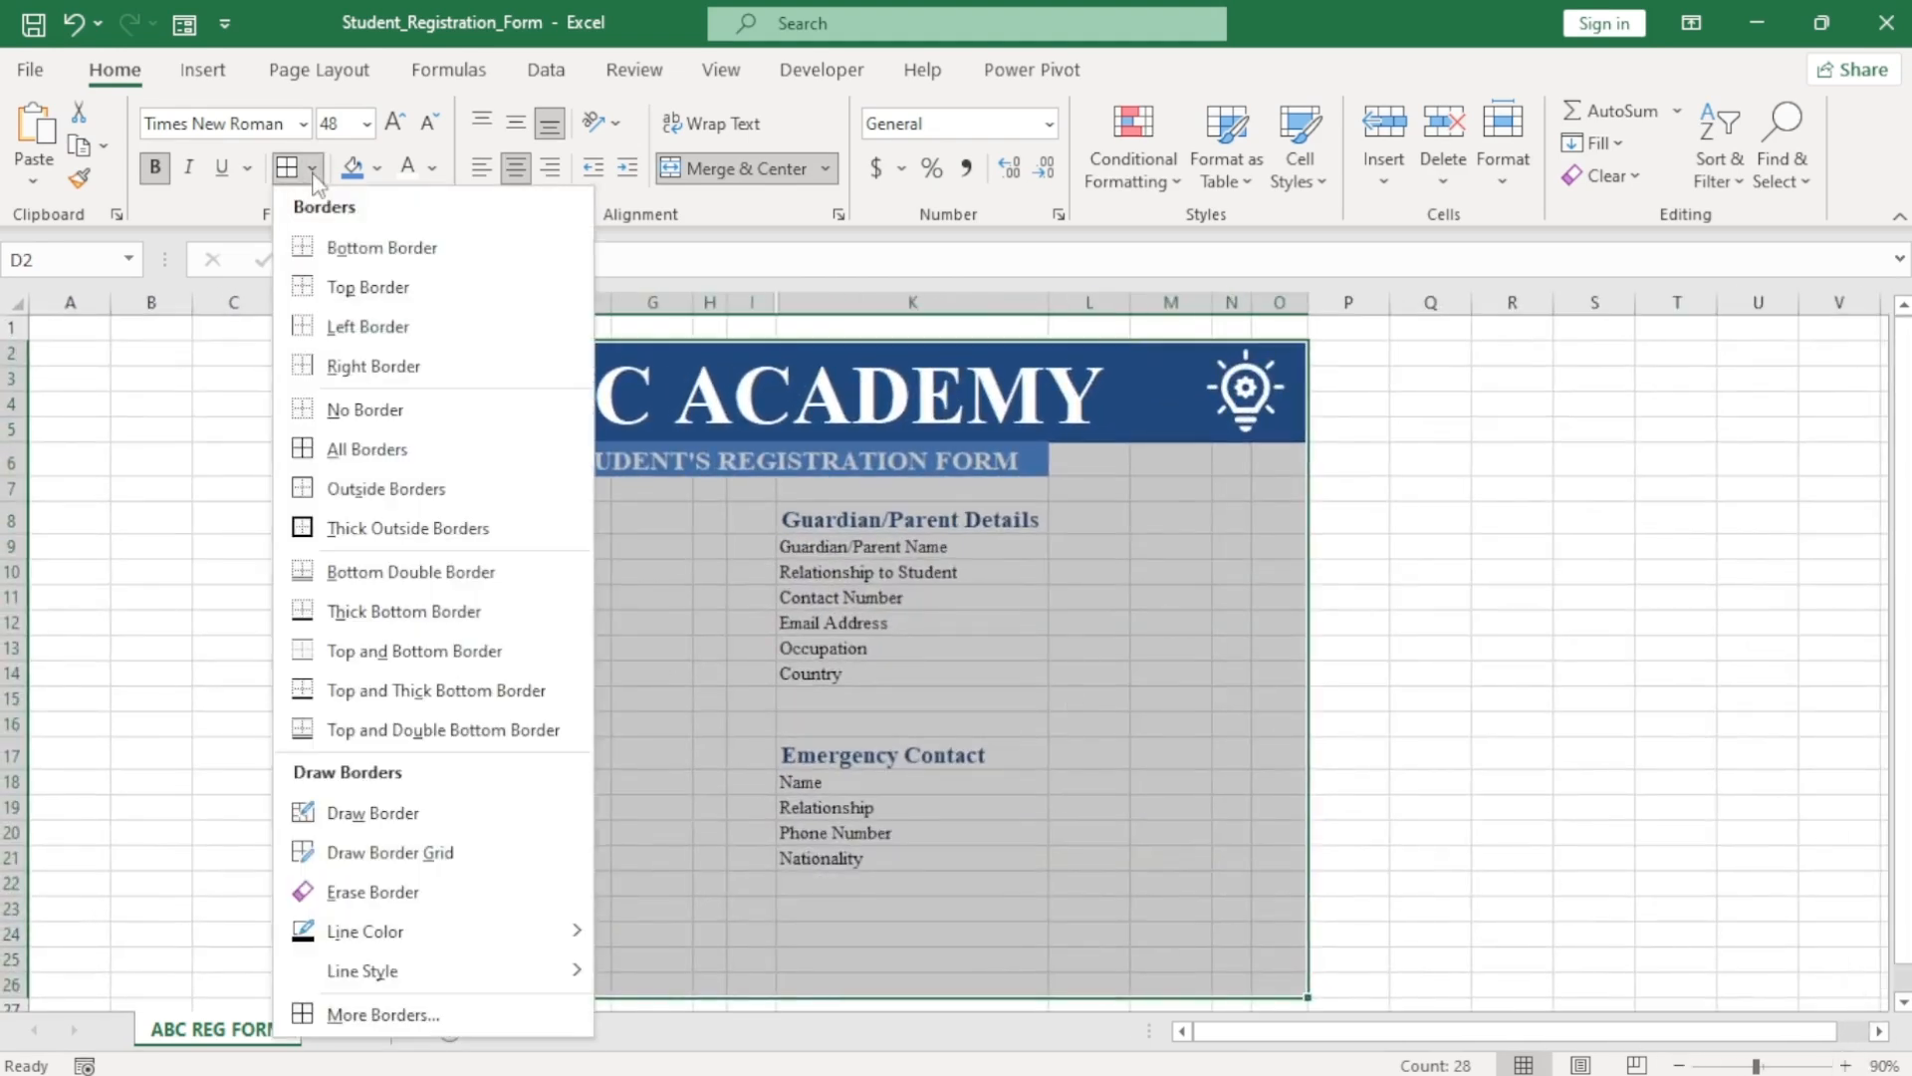
left_click(371, 527)
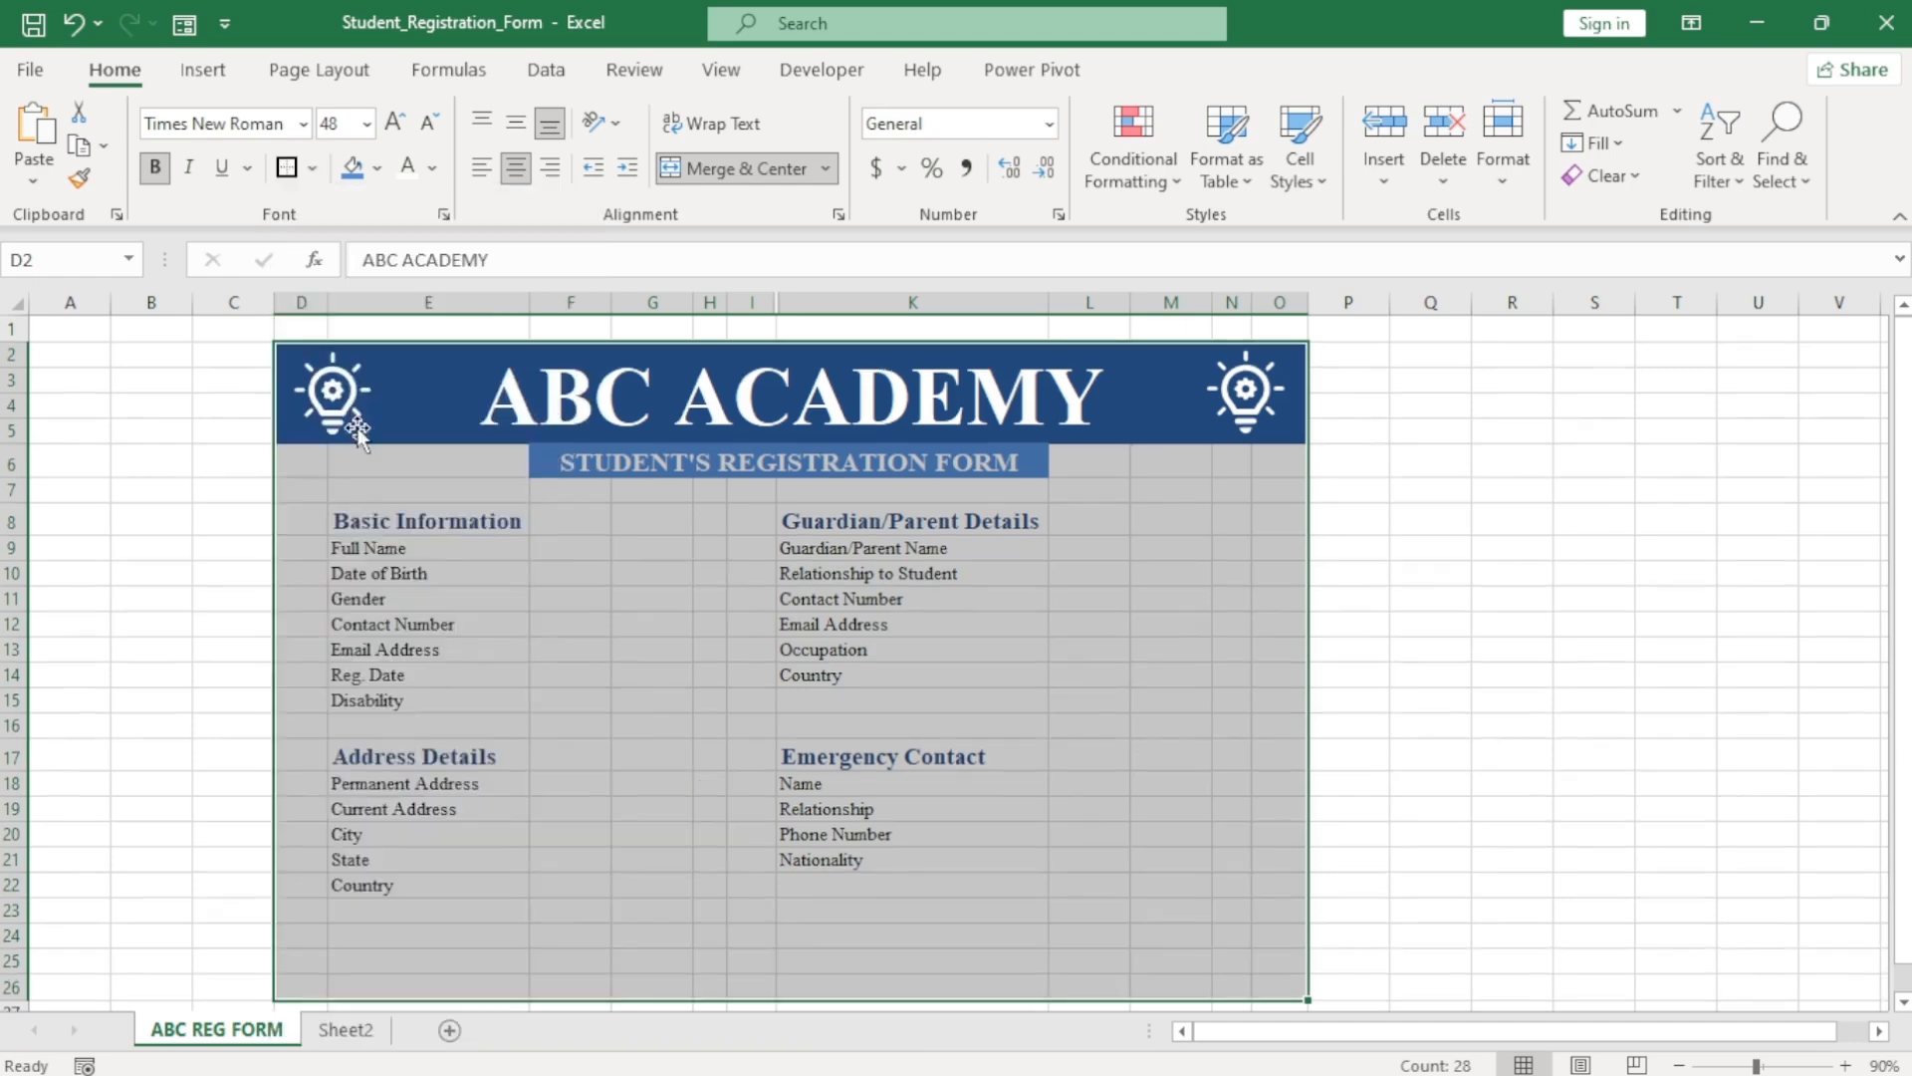
Make the form's thick outline border dark blue via More Borders.
left_click(314, 169)
left_click(382, 1008)
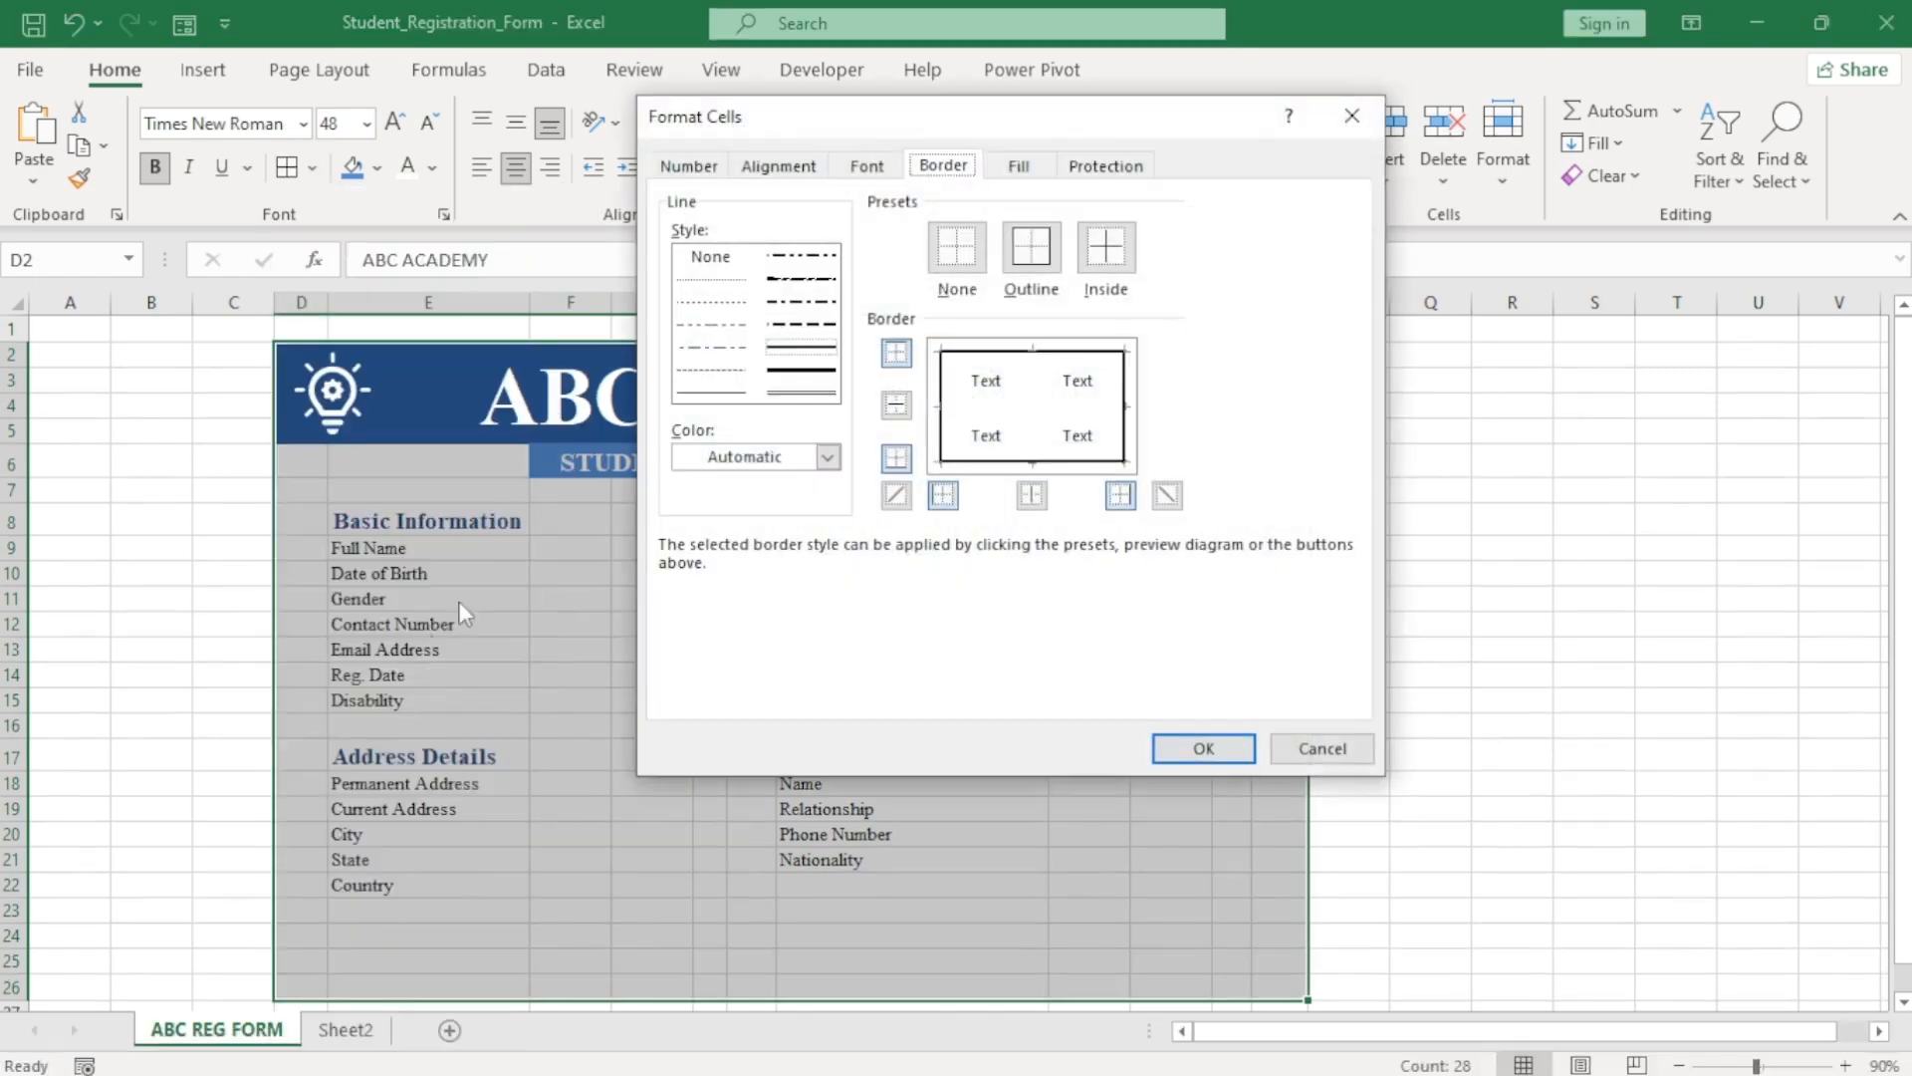
left_click(827, 456)
left_click(764, 581)
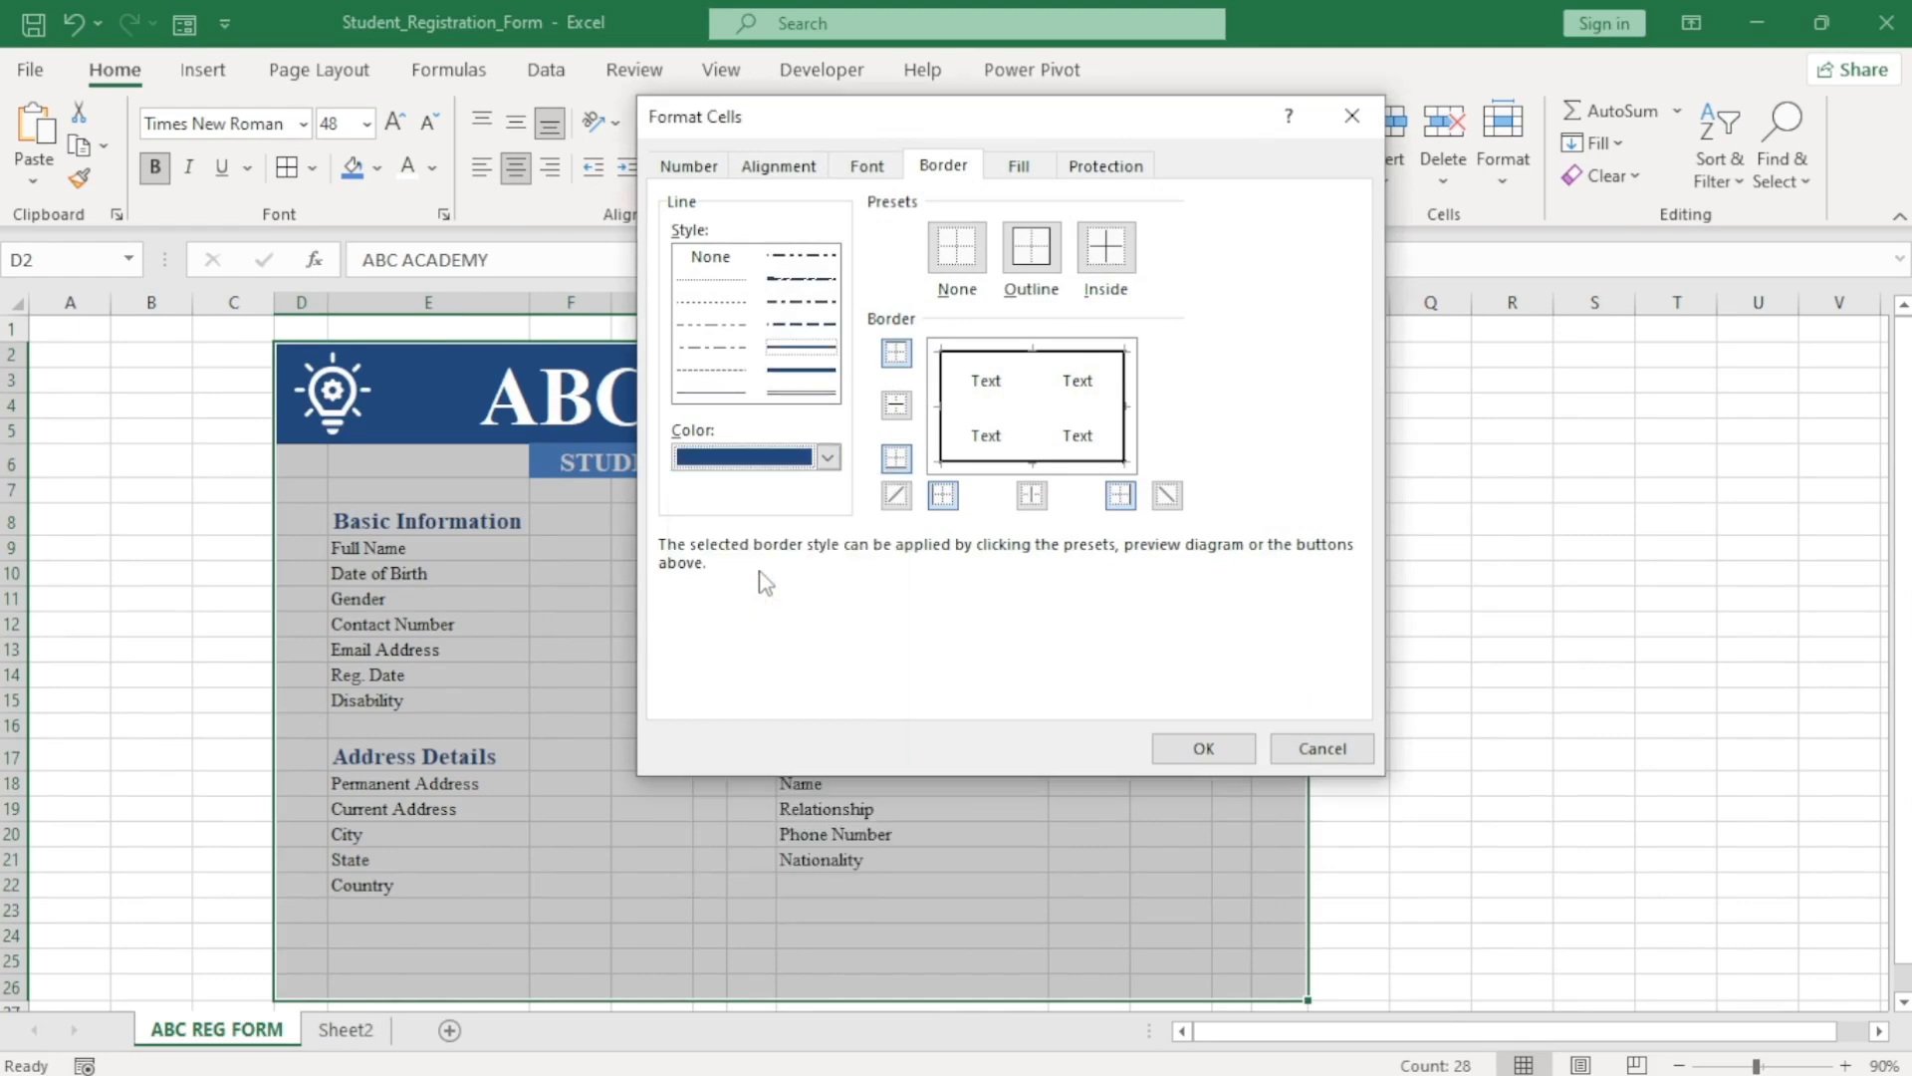
left_click(805, 374)
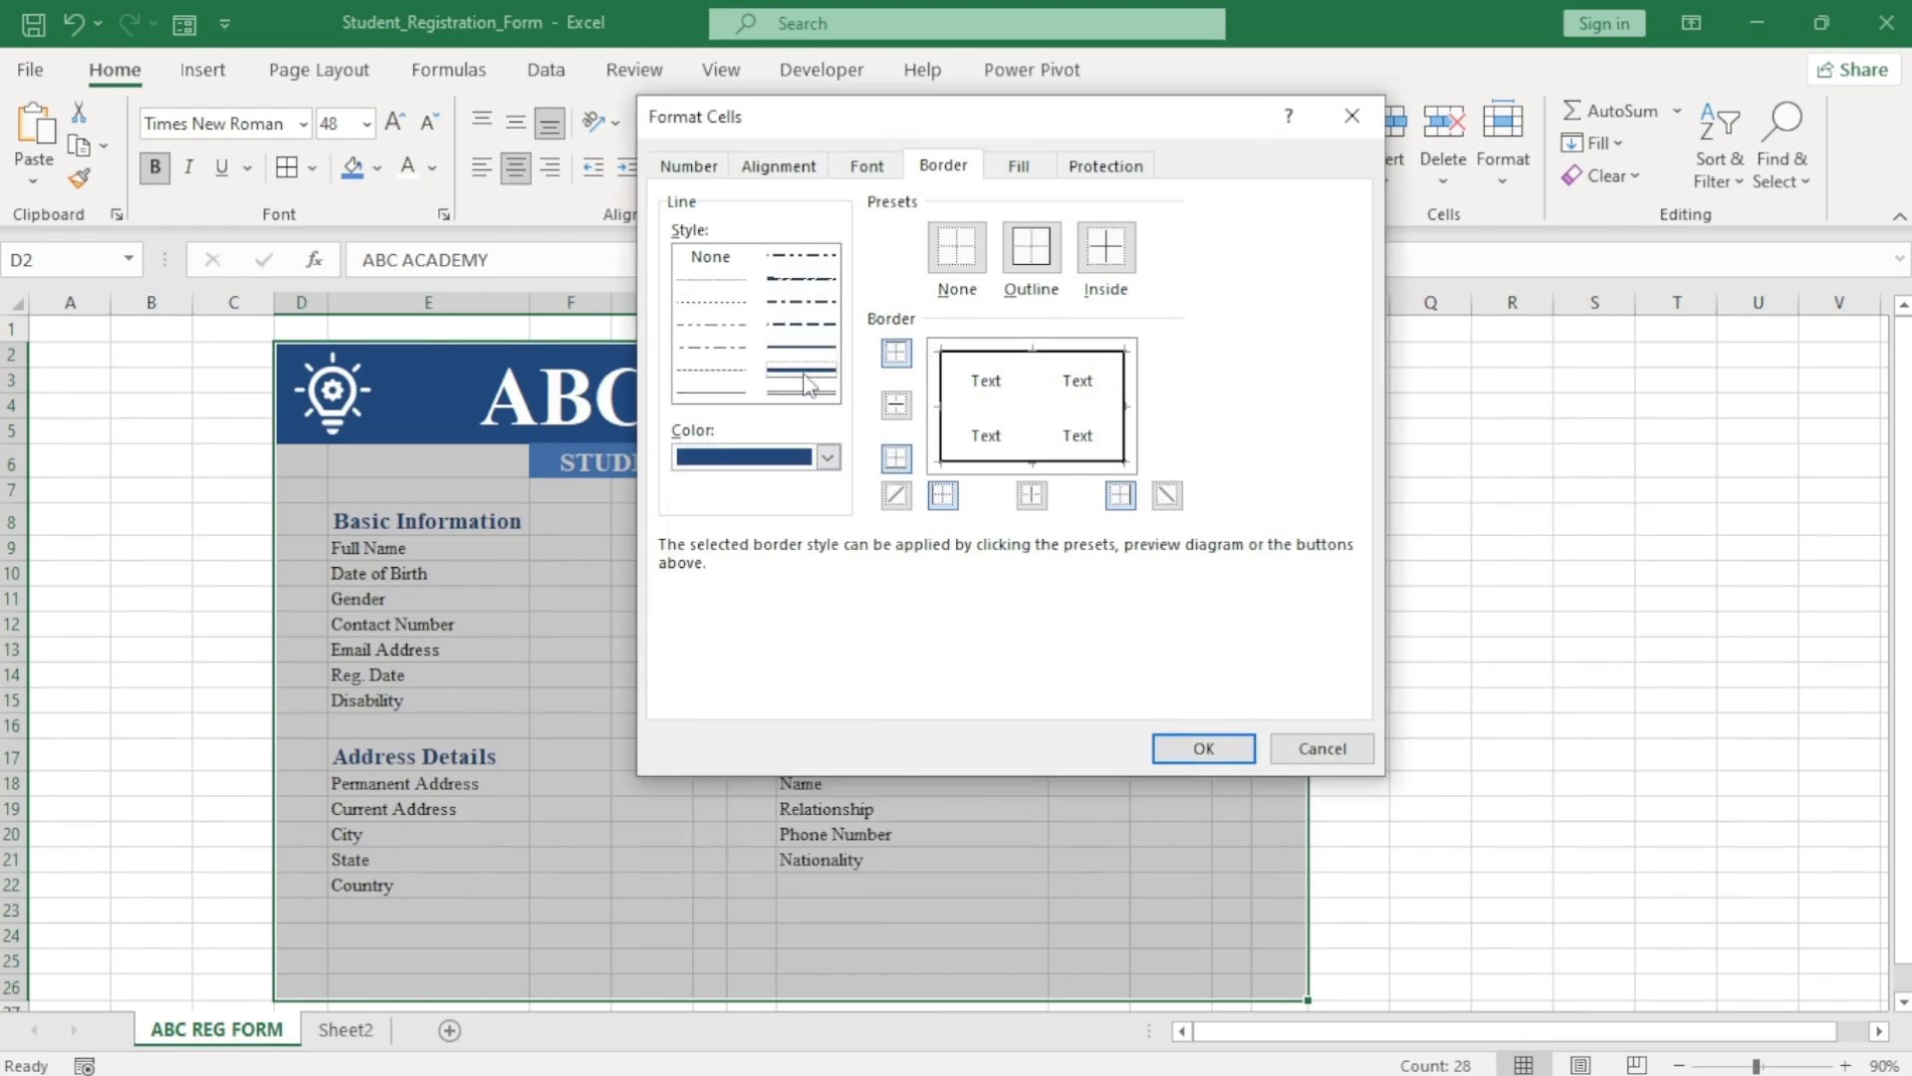
left_click(1036, 261)
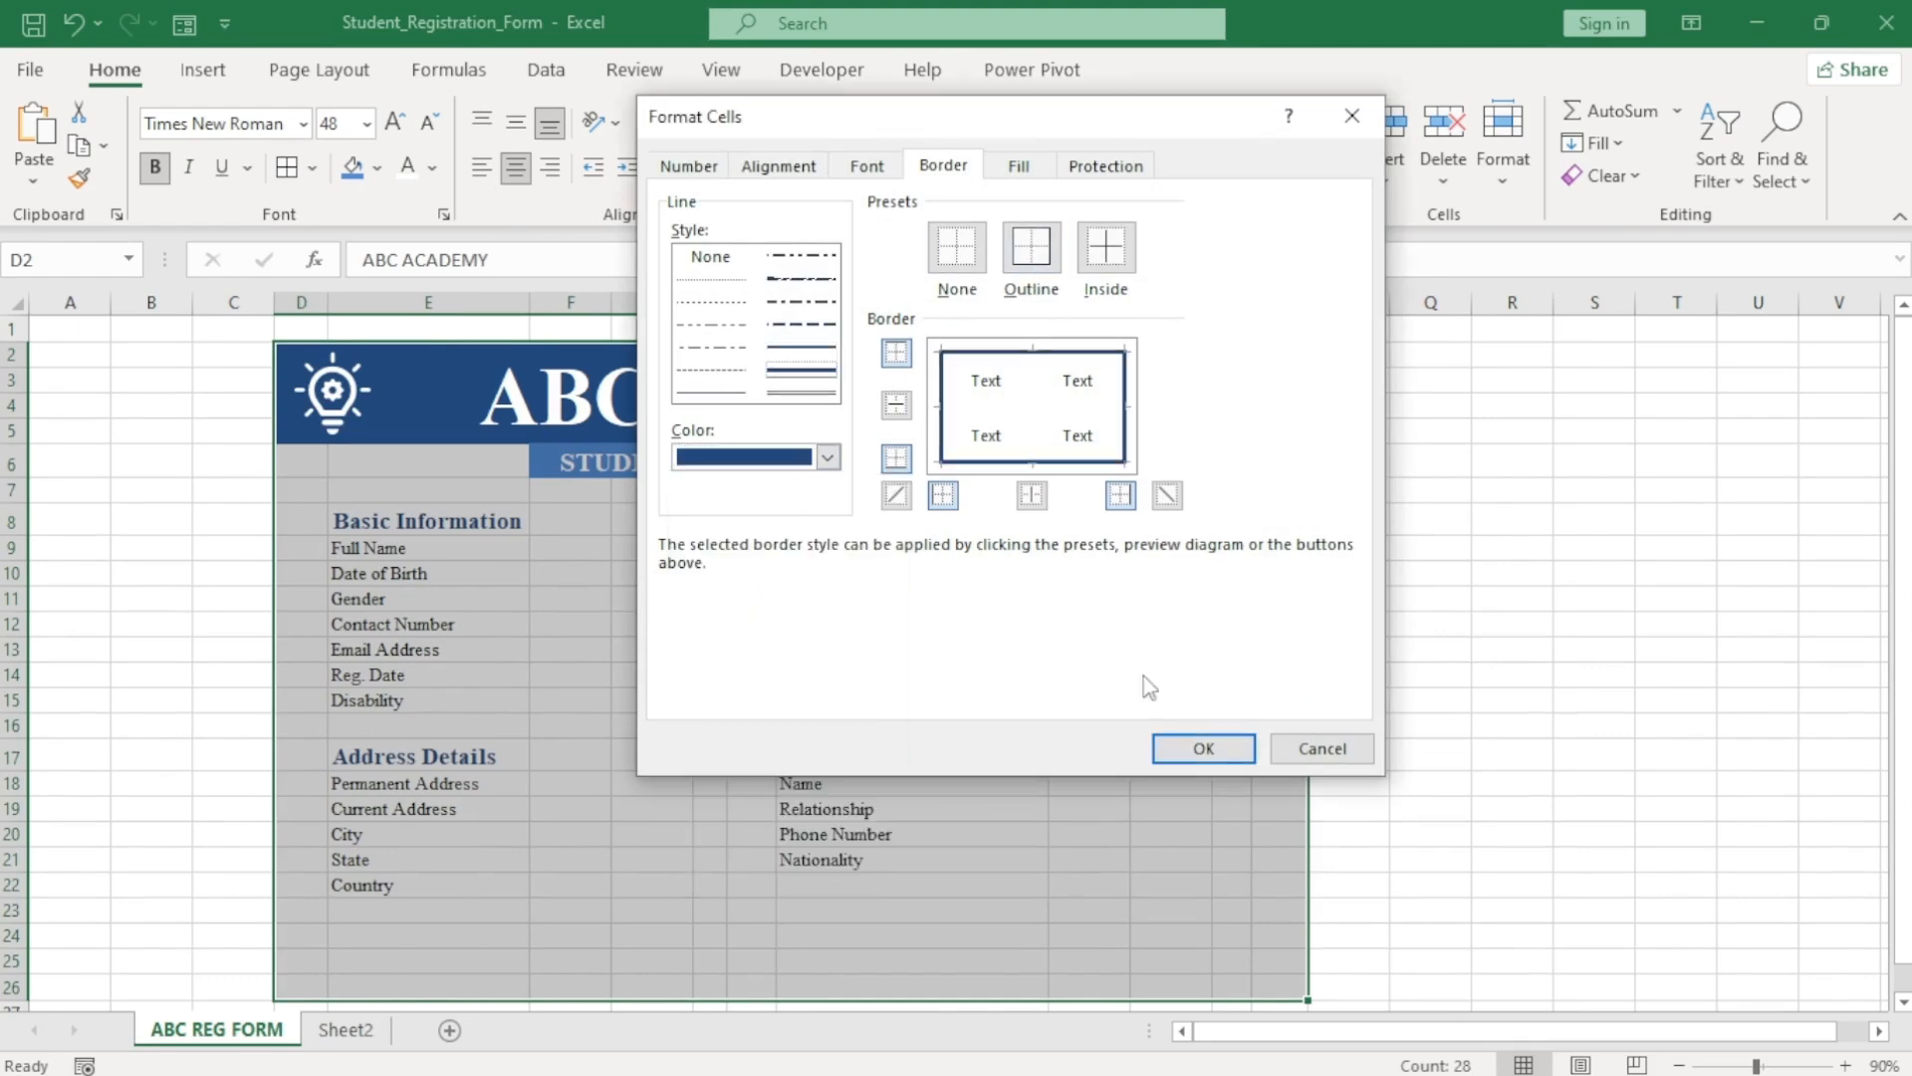
left_click(1204, 748)
left_click(1360, 751)
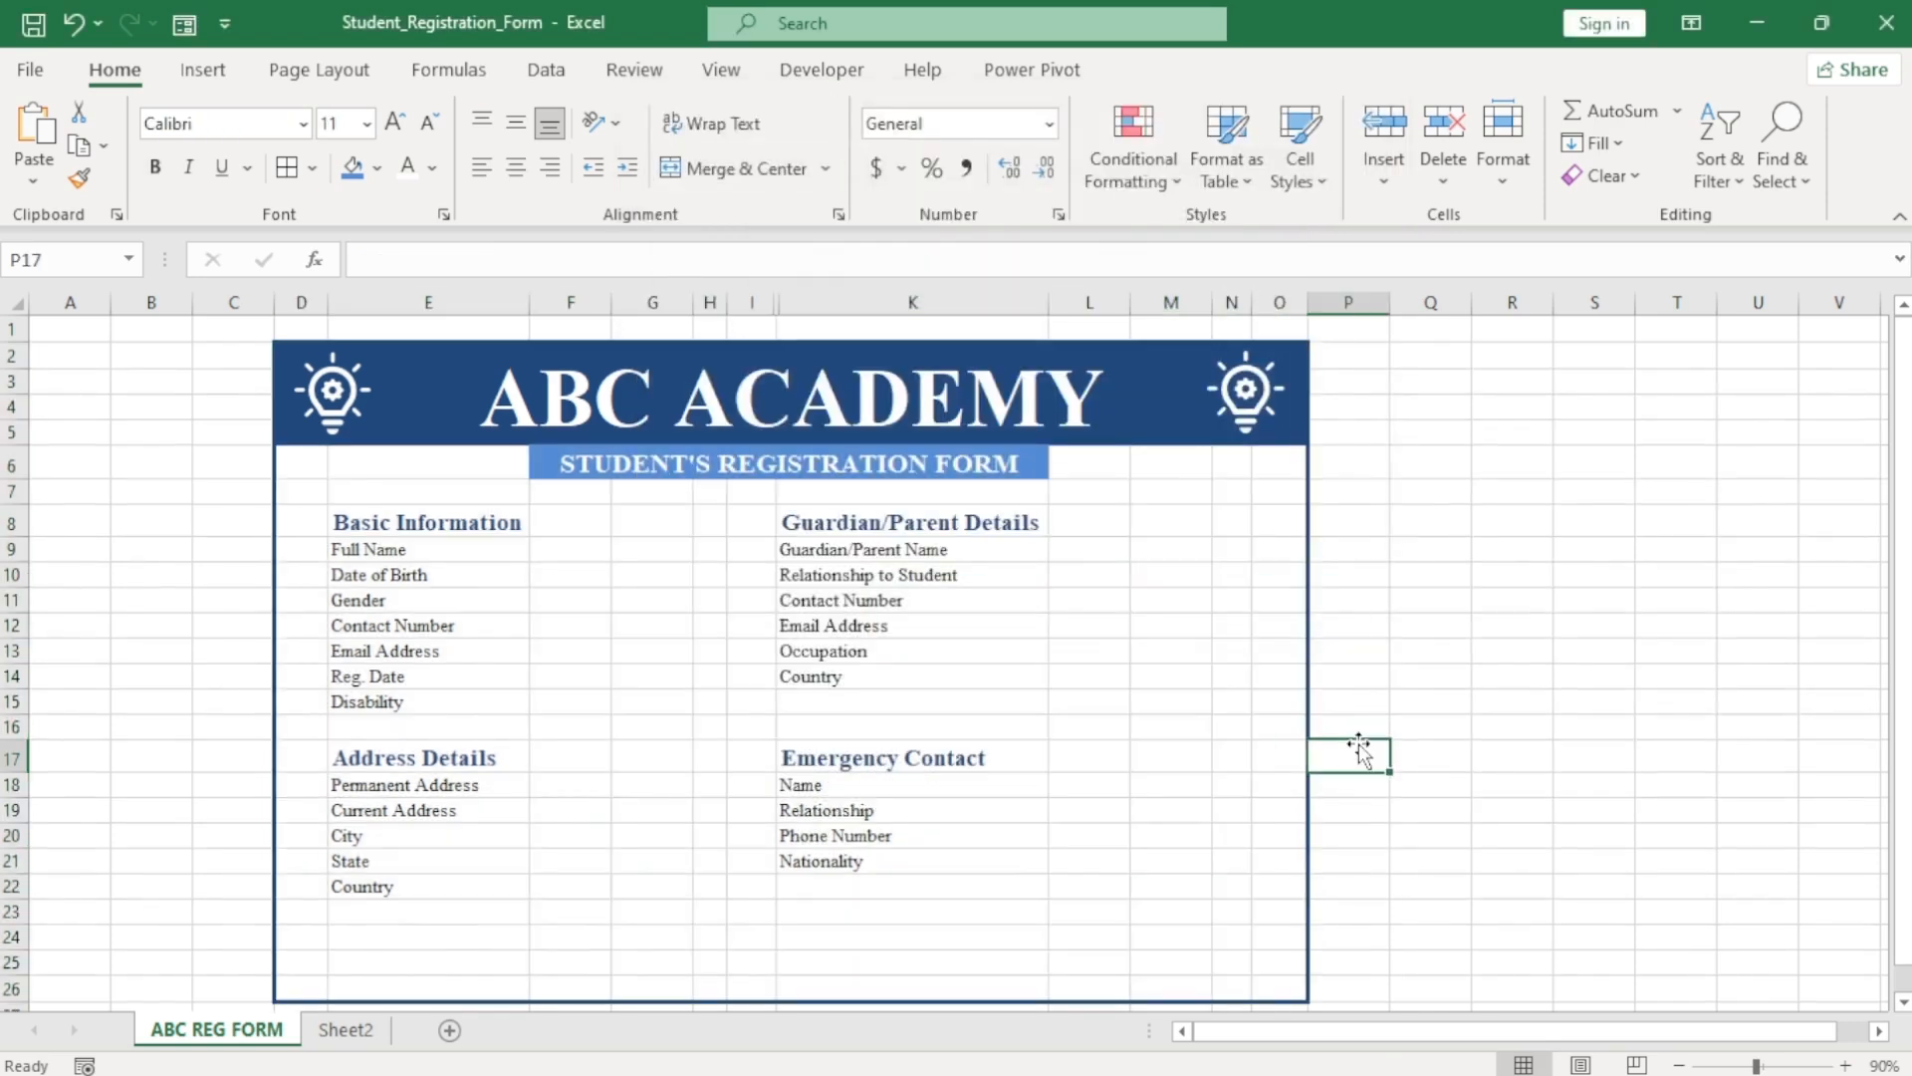
Apply All Borders to the Basic Information, Guardian/Parent and Emergency Contact label cells.
left_click_drag(436, 521, 413, 881)
left_click_drag(909, 519, 908, 675, "ctrl")
left_click_drag(885, 776, 879, 863, "ctrl")
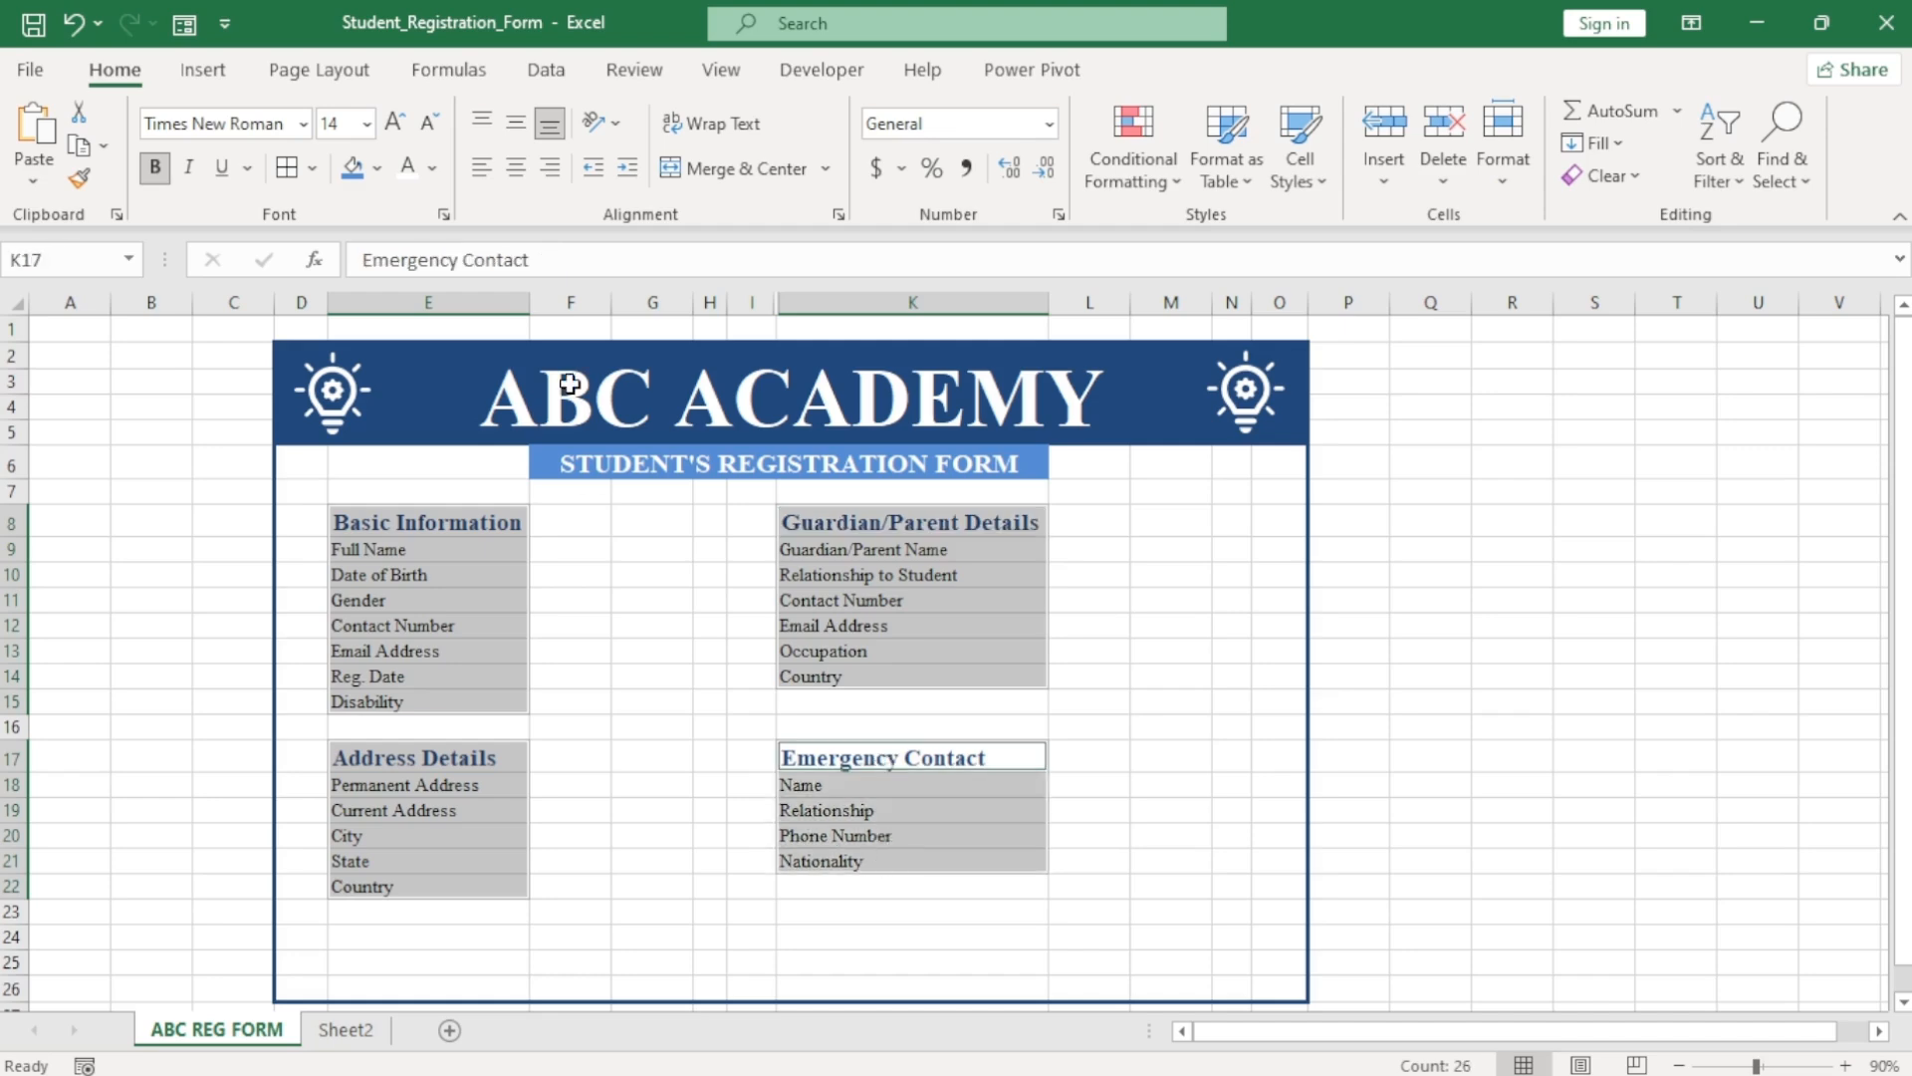
left_click(312, 168)
left_click(365, 446)
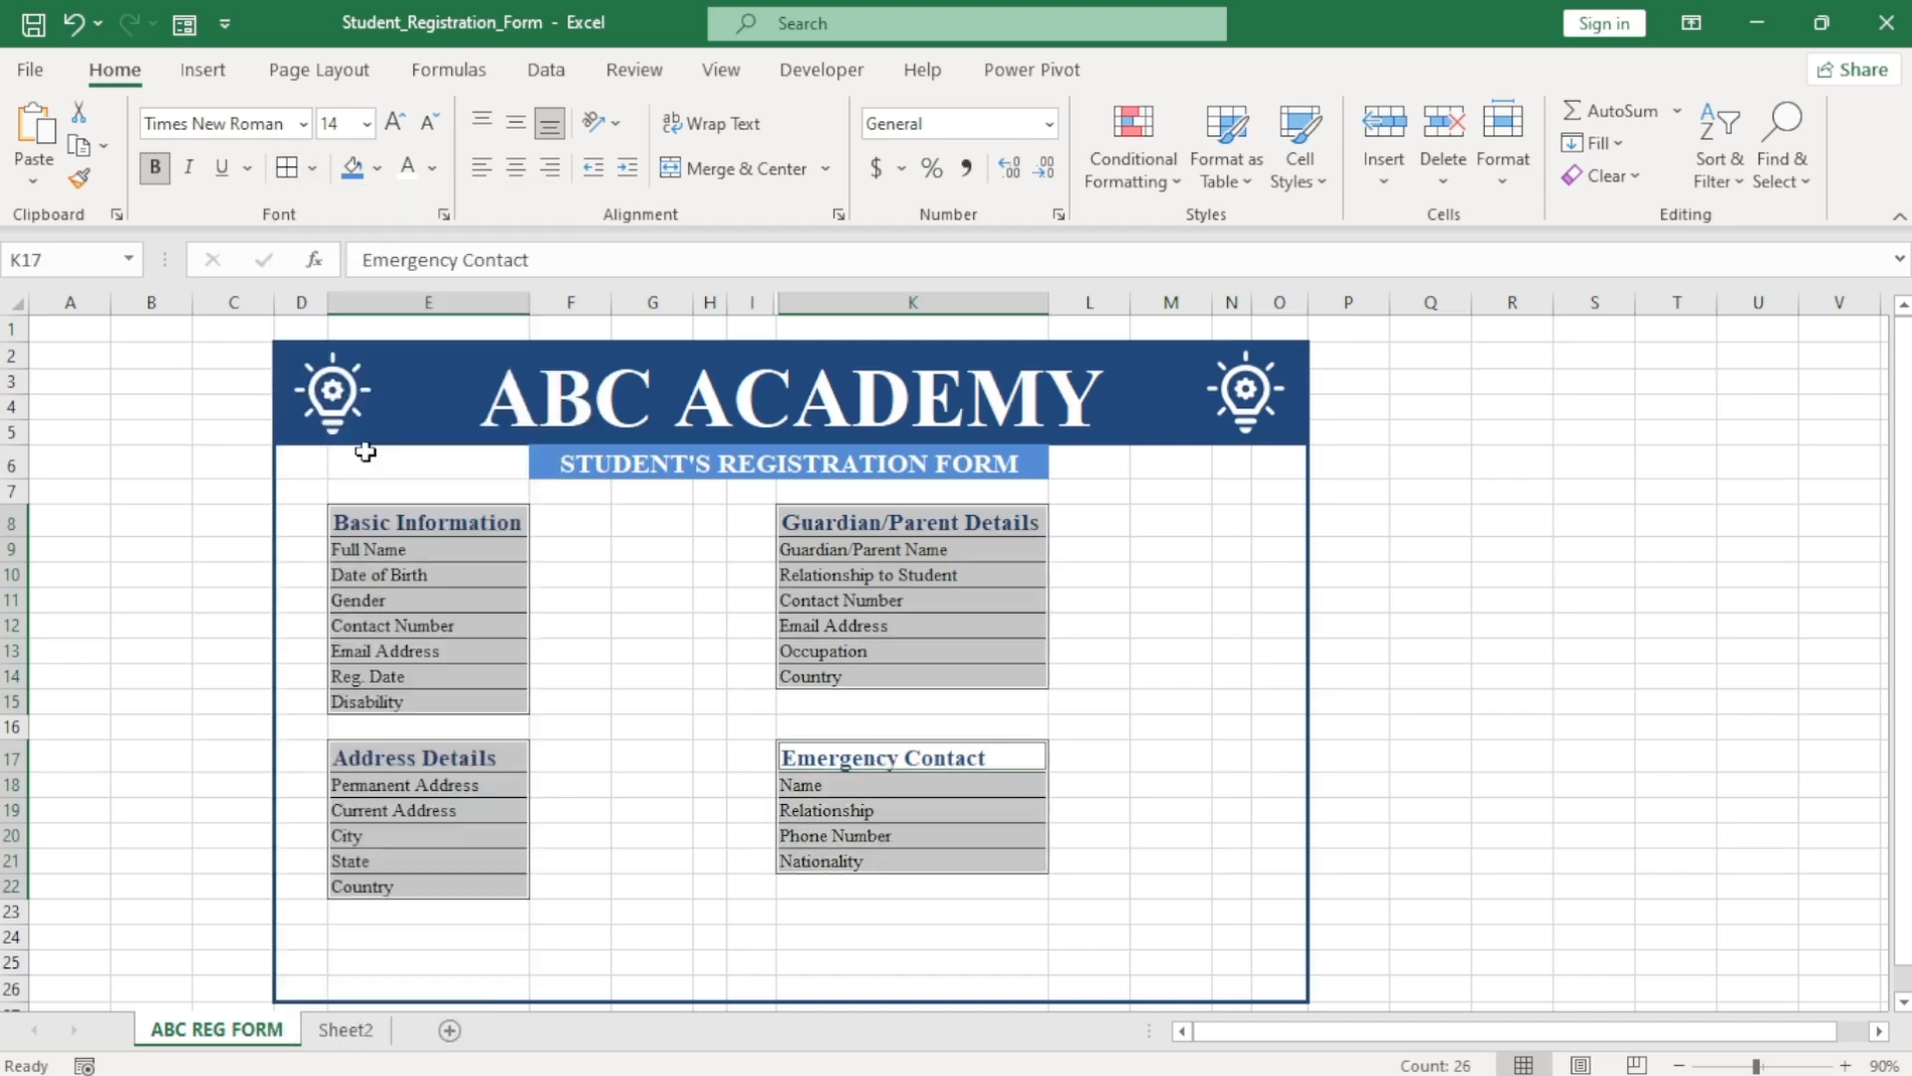
Outline each selected label block with a dark-blue border.
left_click(311, 167)
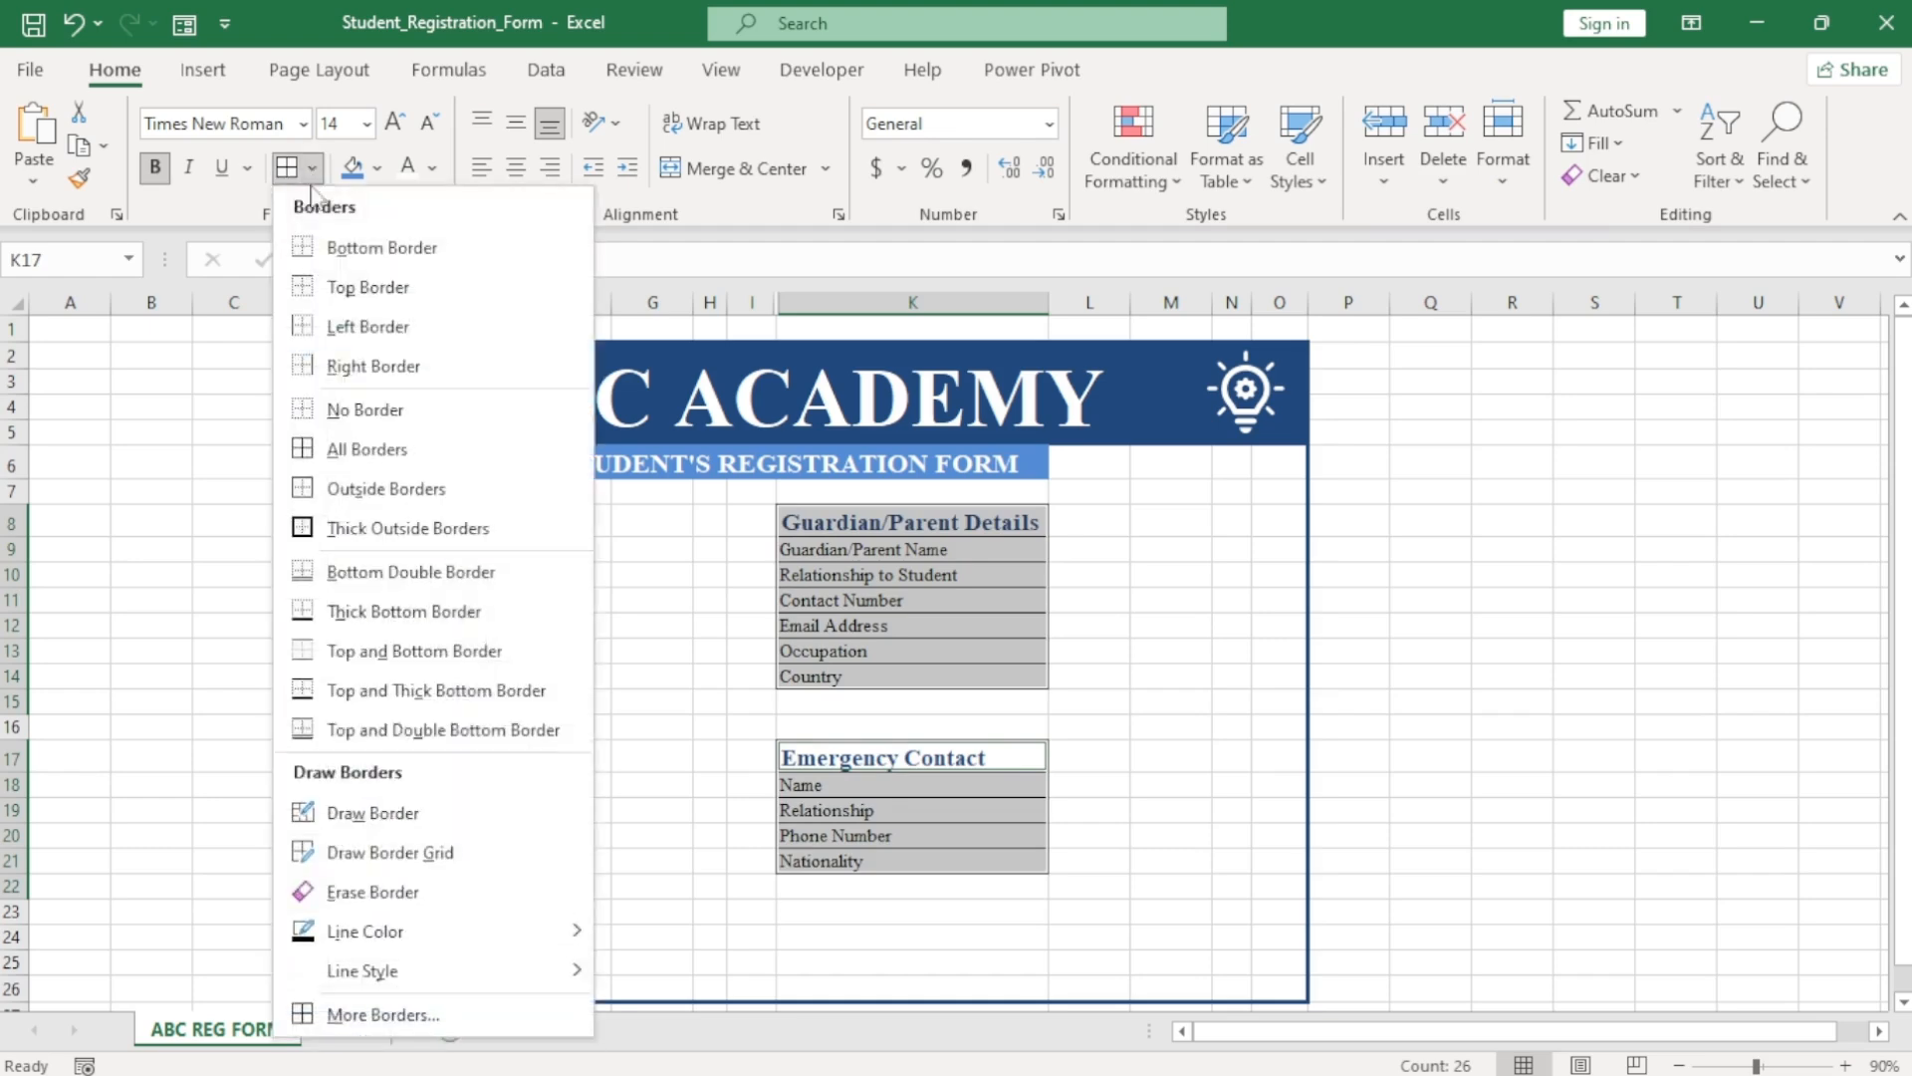
left_click(386, 1015)
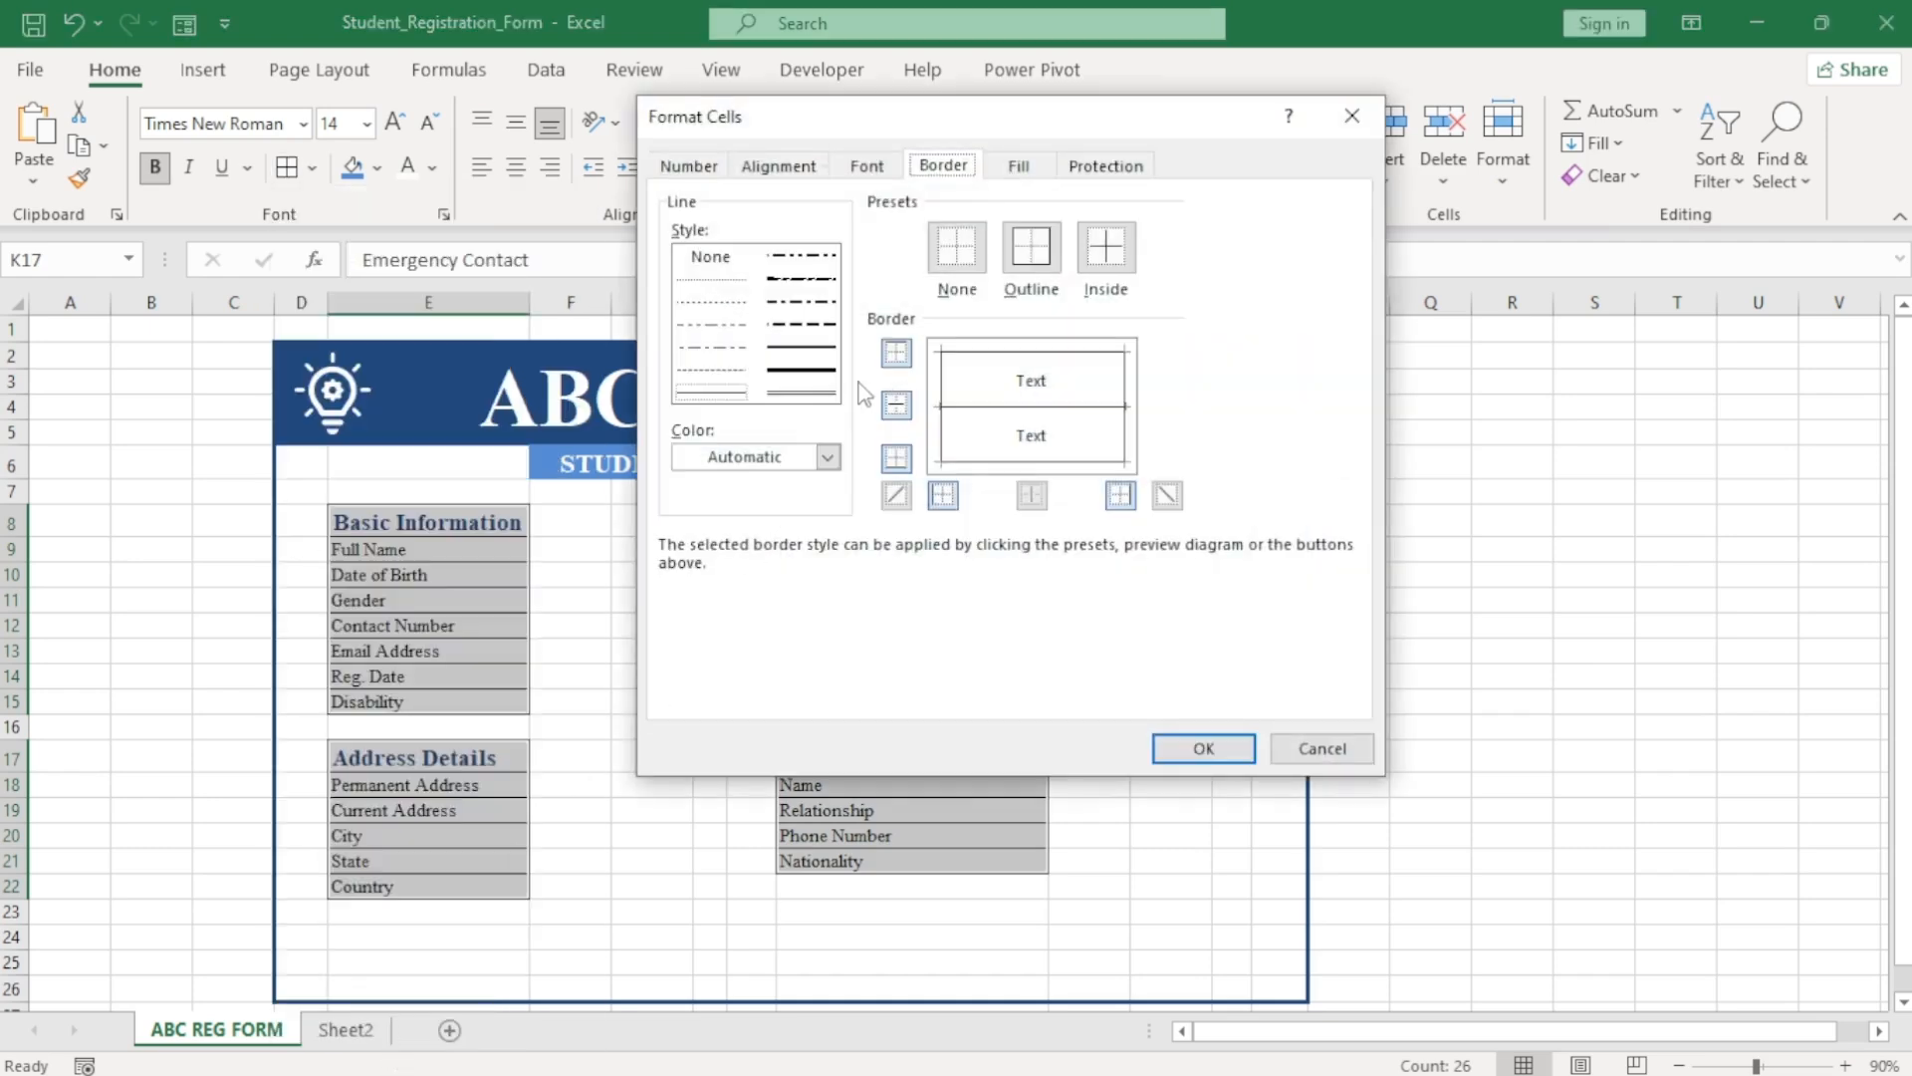
left_click(828, 457)
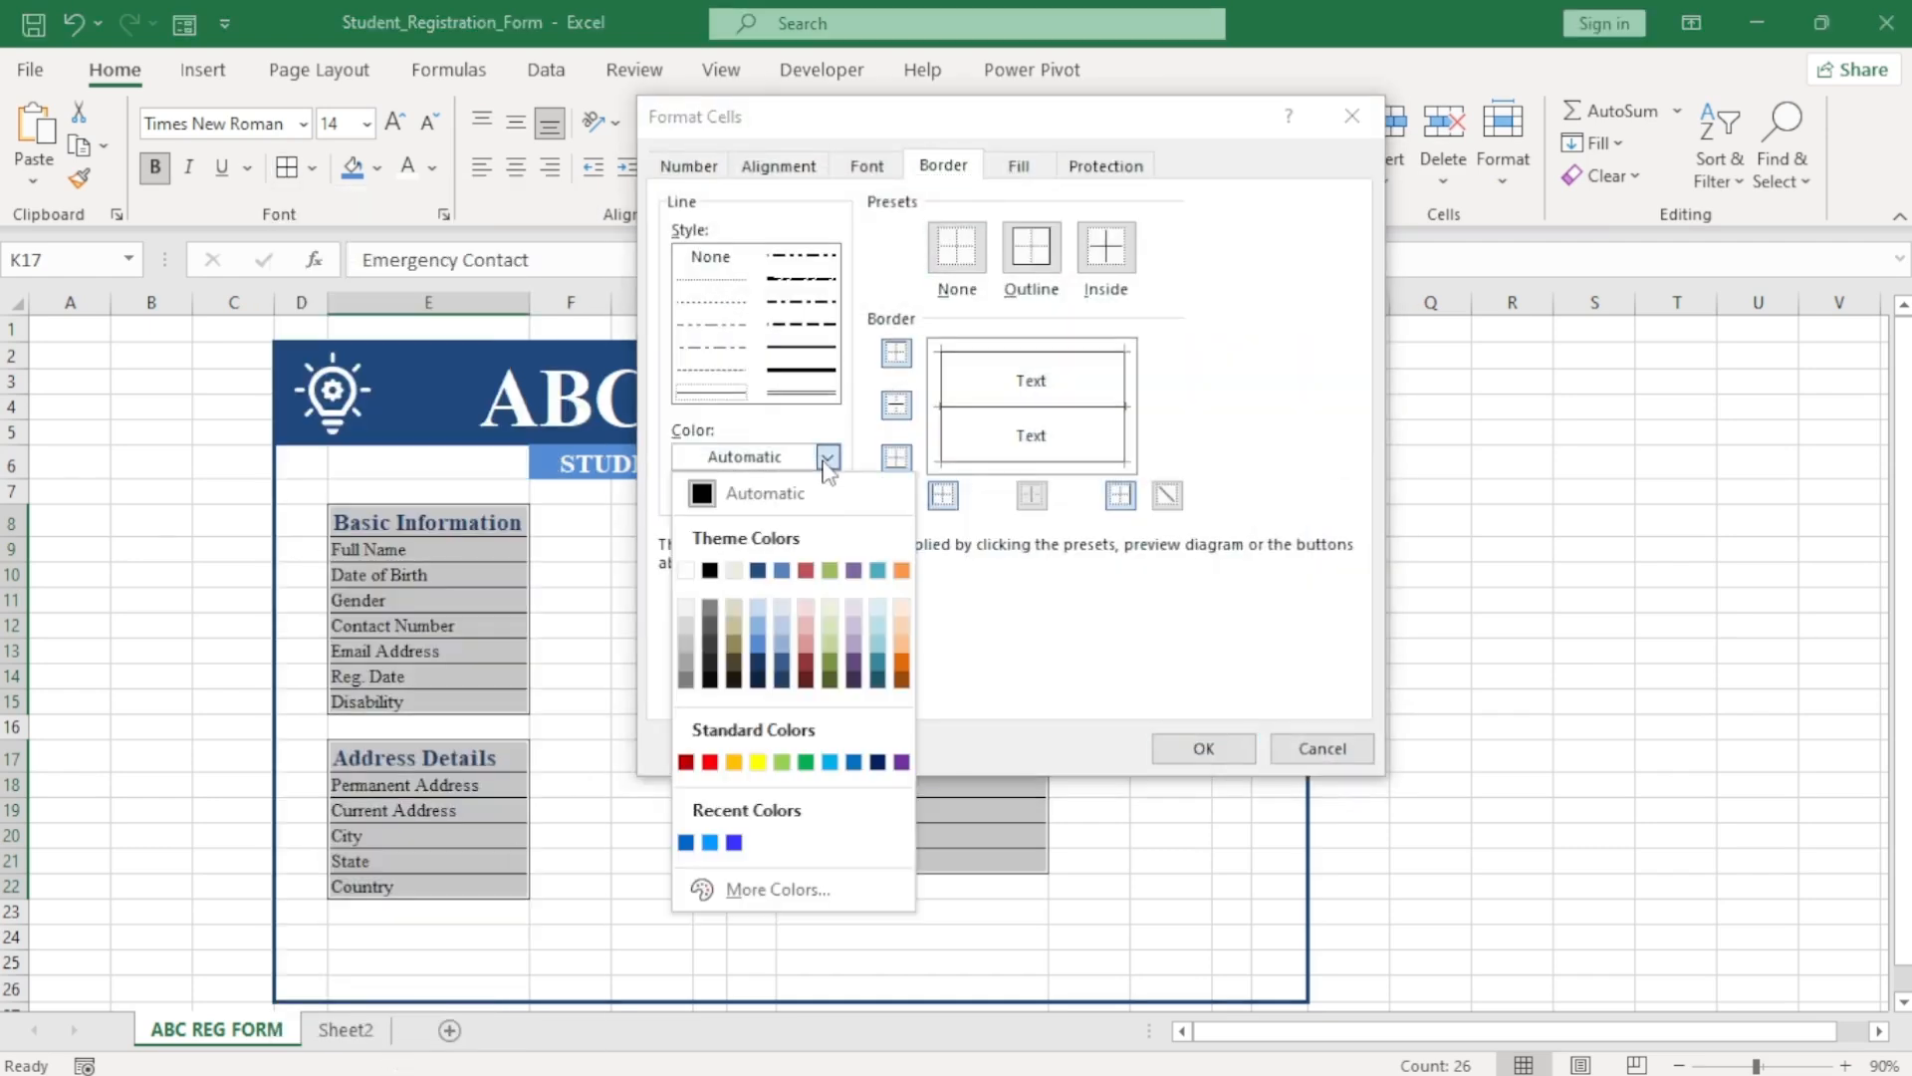
left_click(758, 571)
left_click(1031, 246)
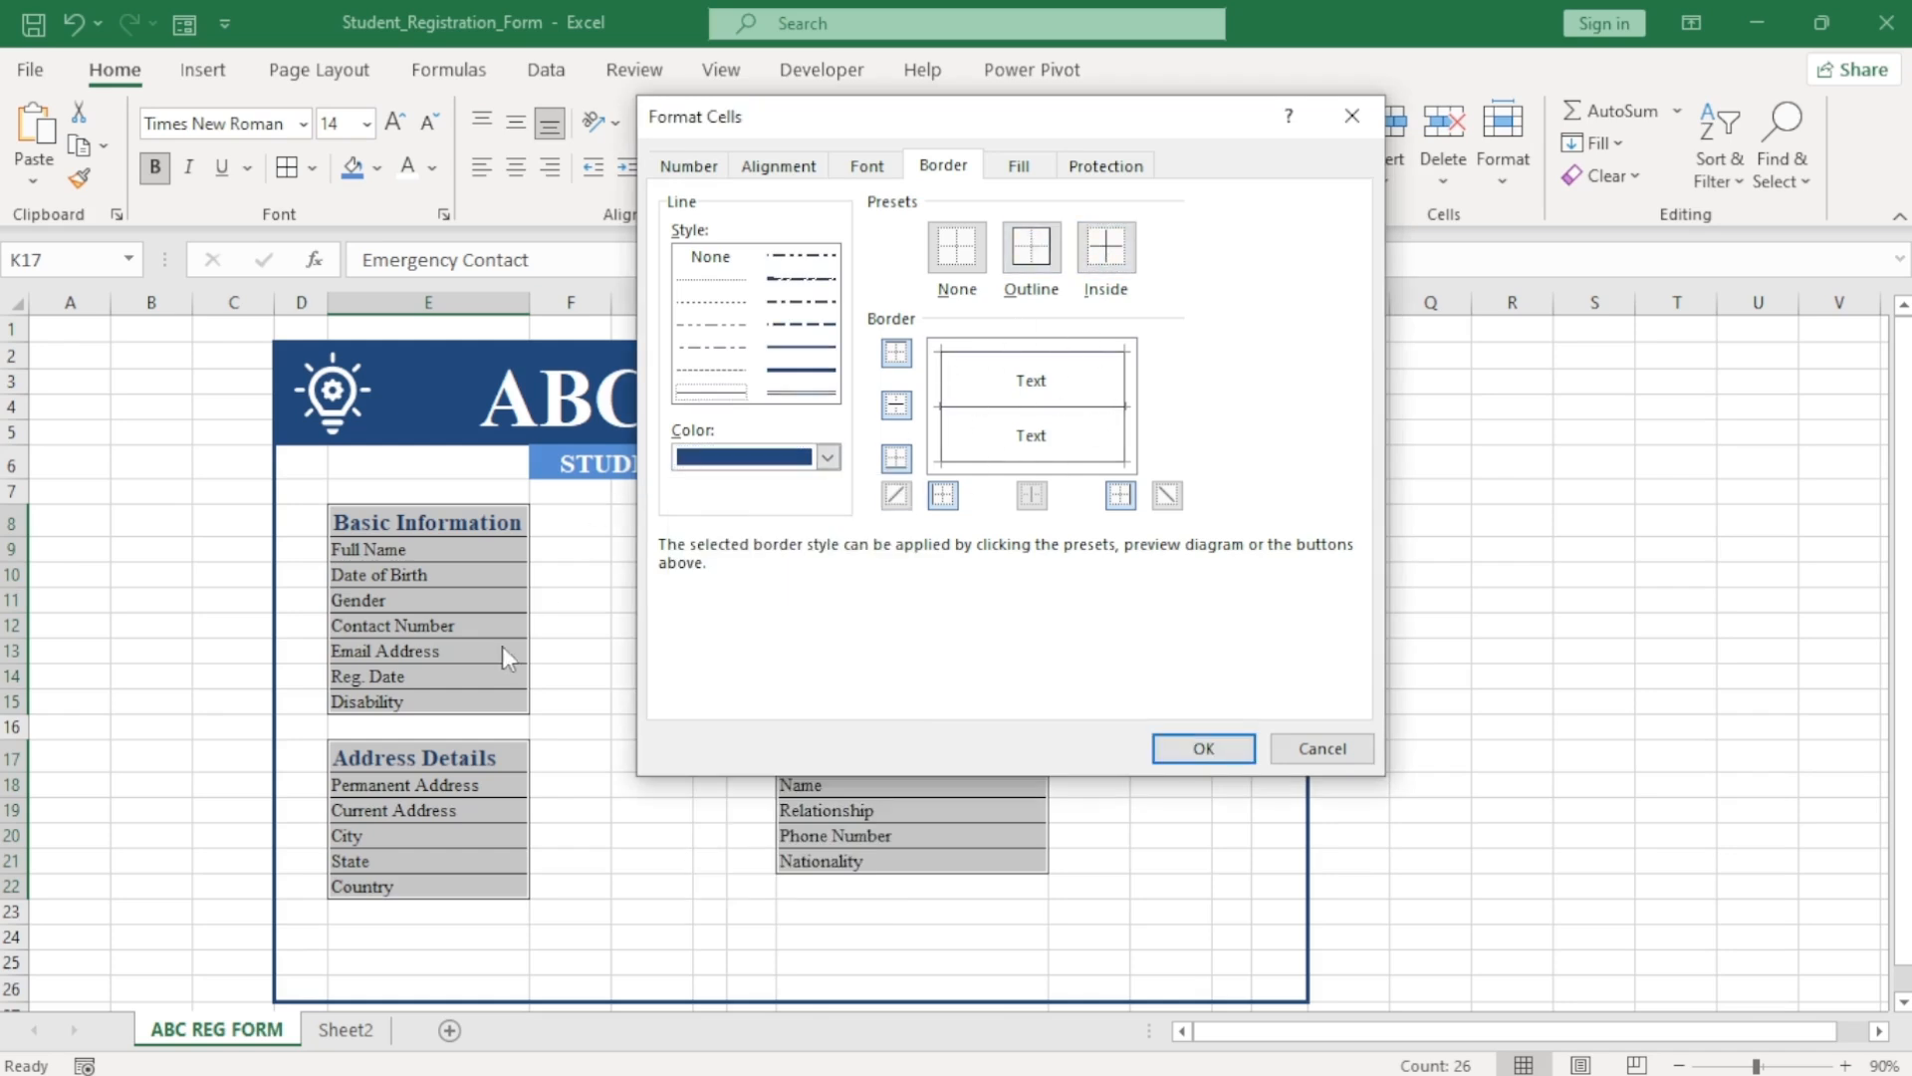
left_click(1199, 747)
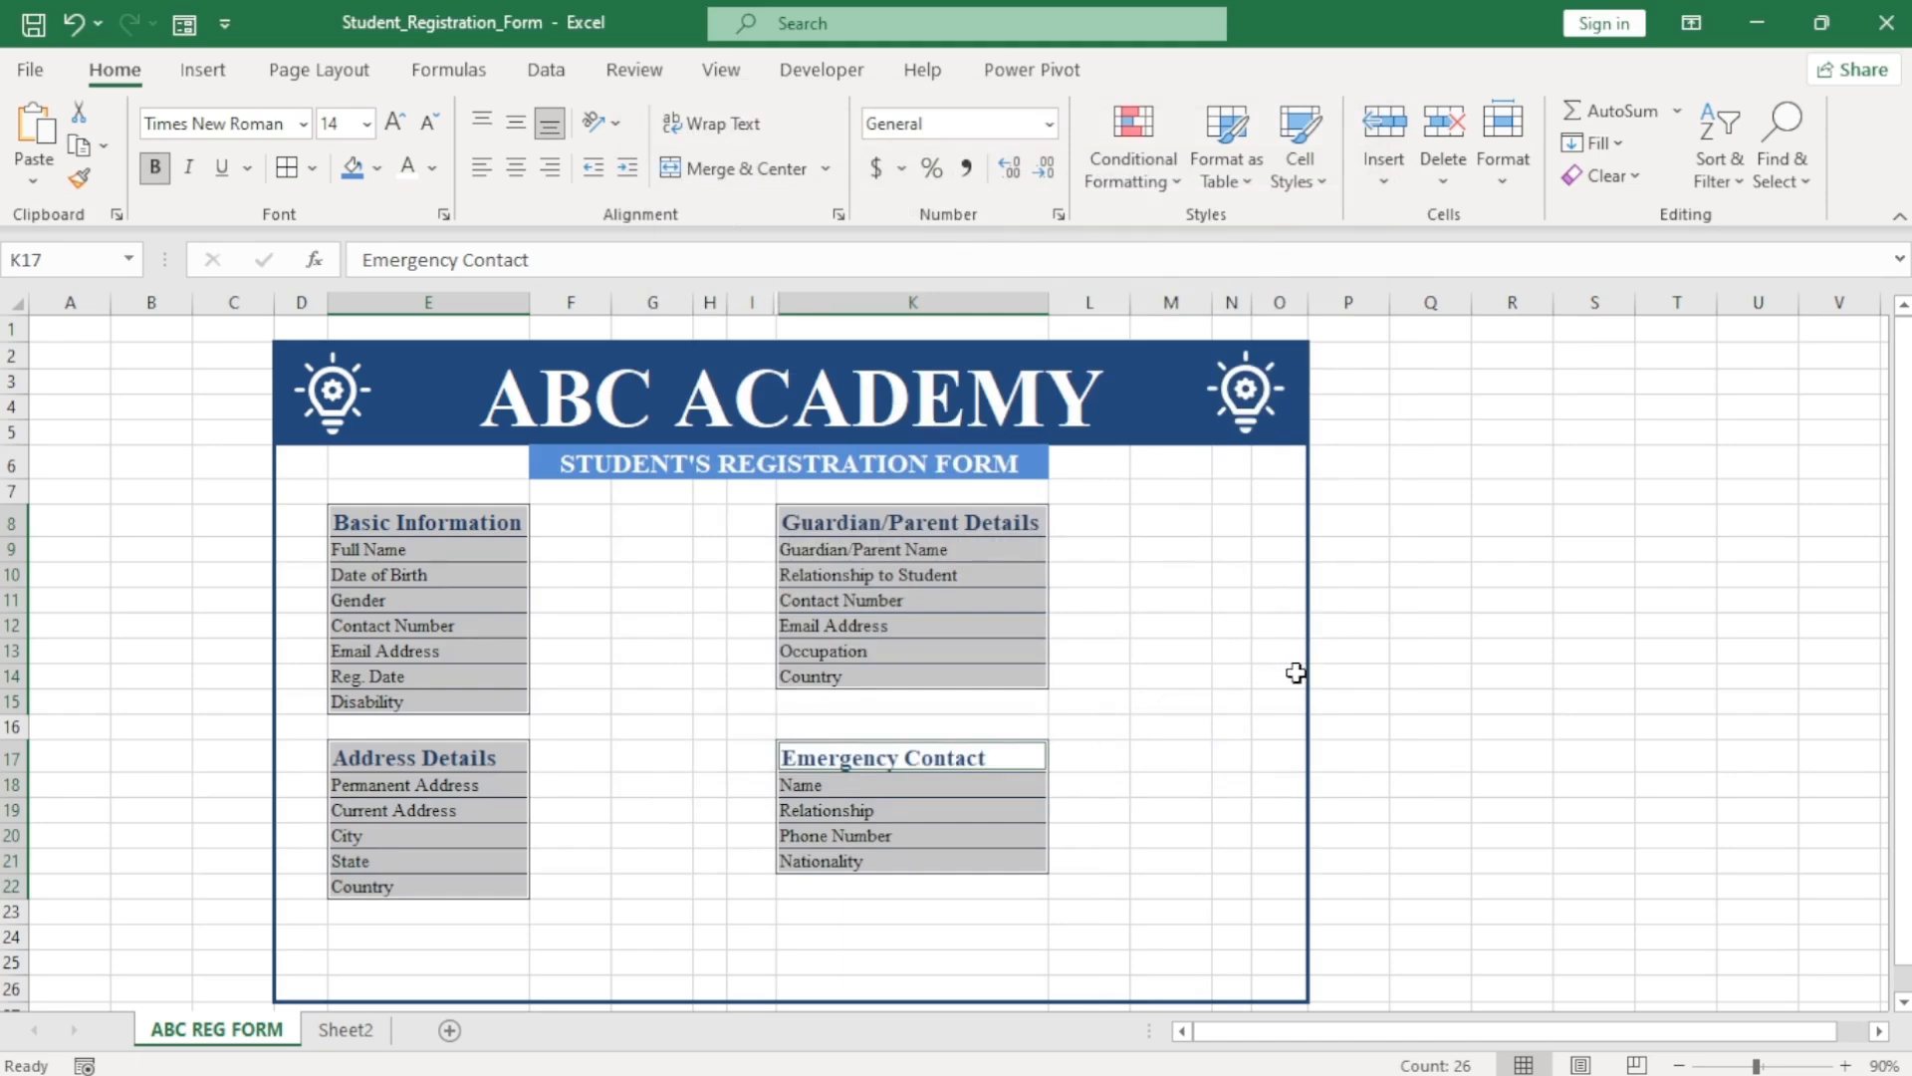
double_click(1406, 698)
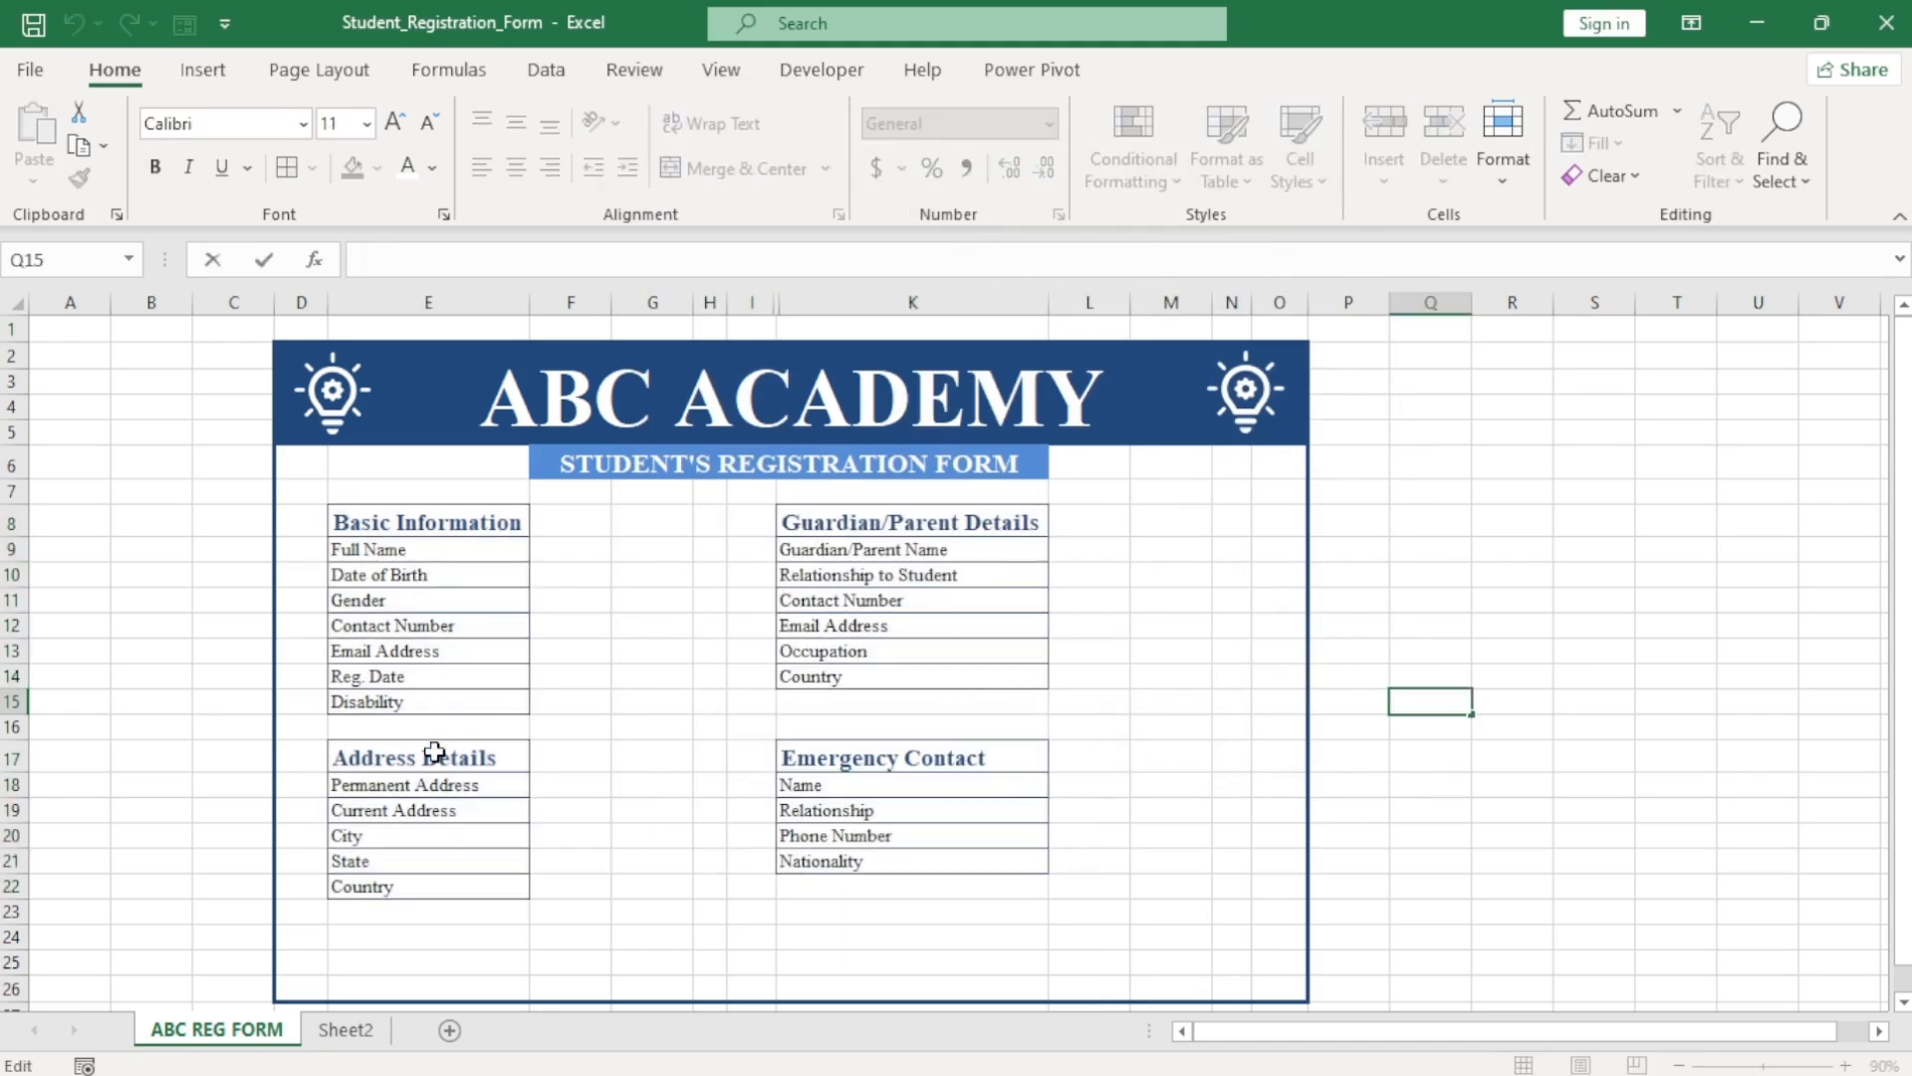
Merge F9:G9 into one entry cell and copy it.
left_click(571, 547)
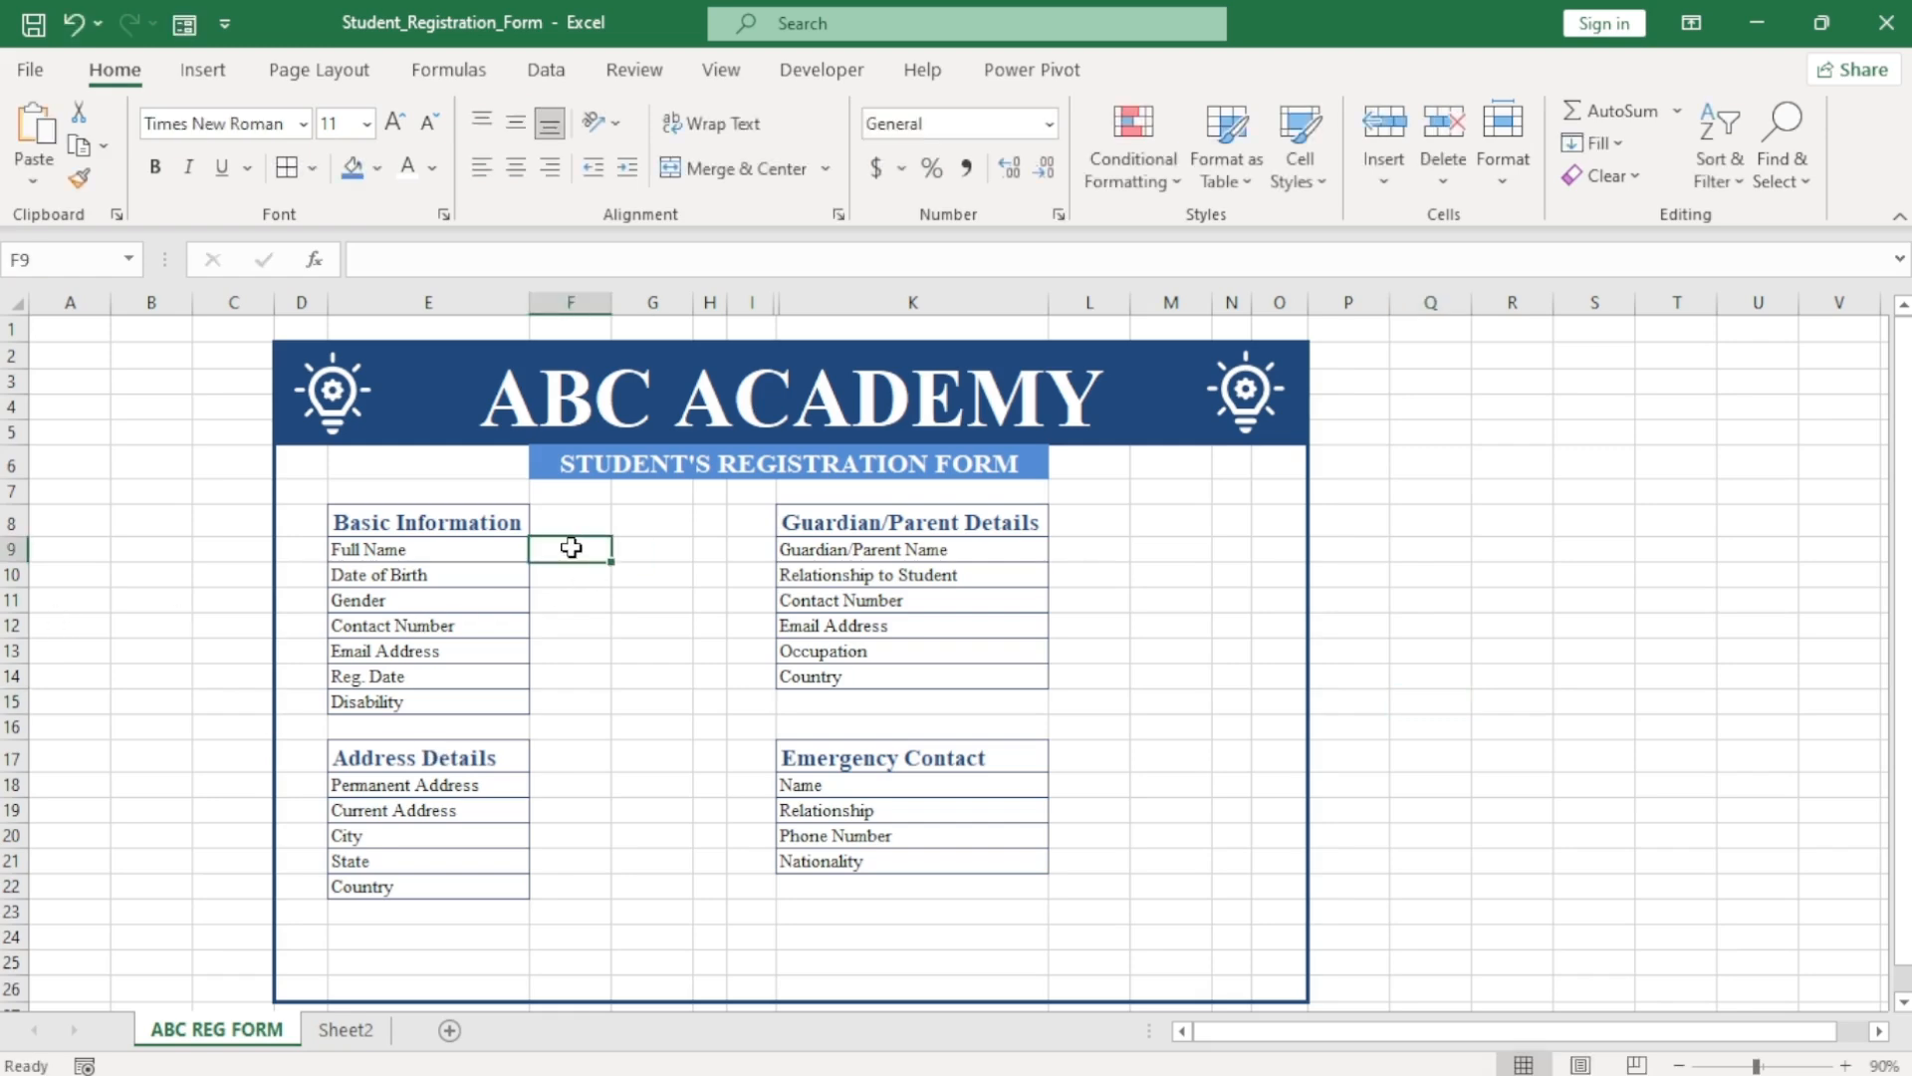
left_click_drag(571, 547, 650, 551)
left_click(782, 168)
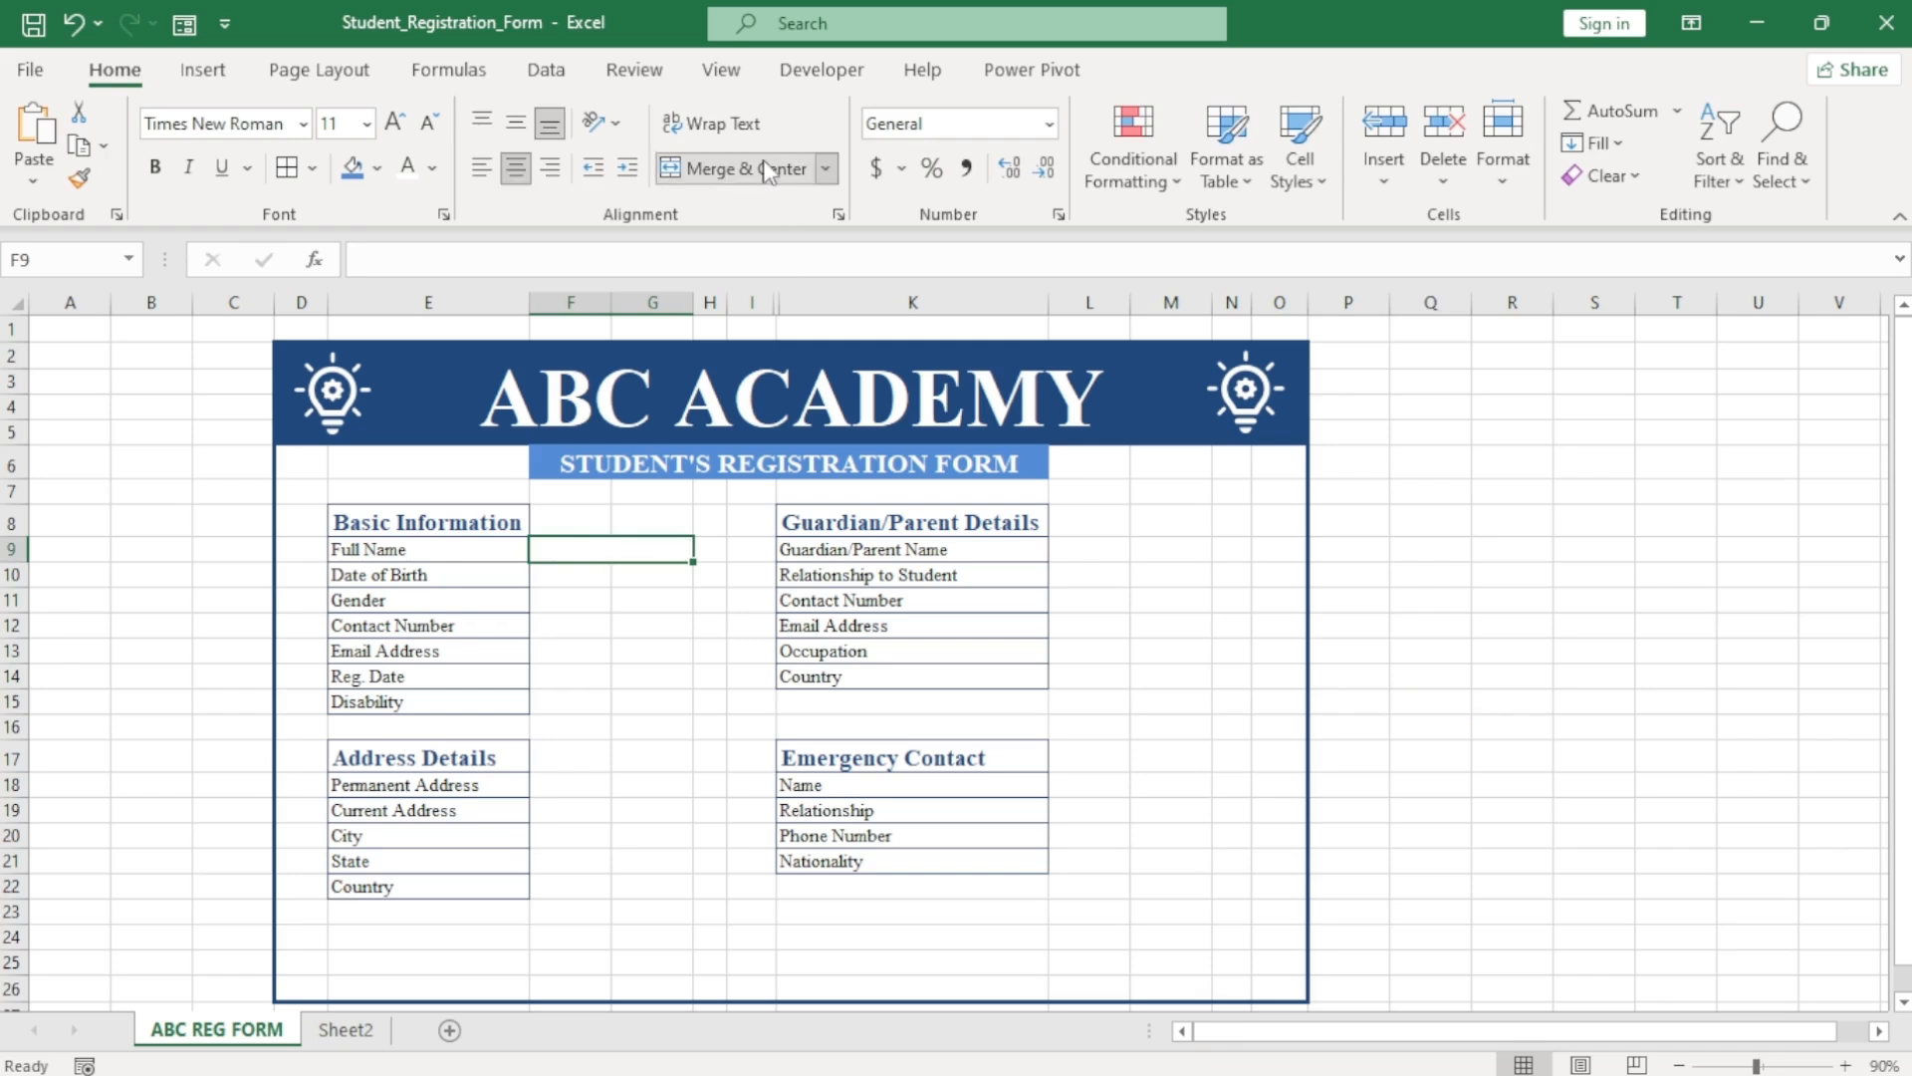
key("ctrl+c")
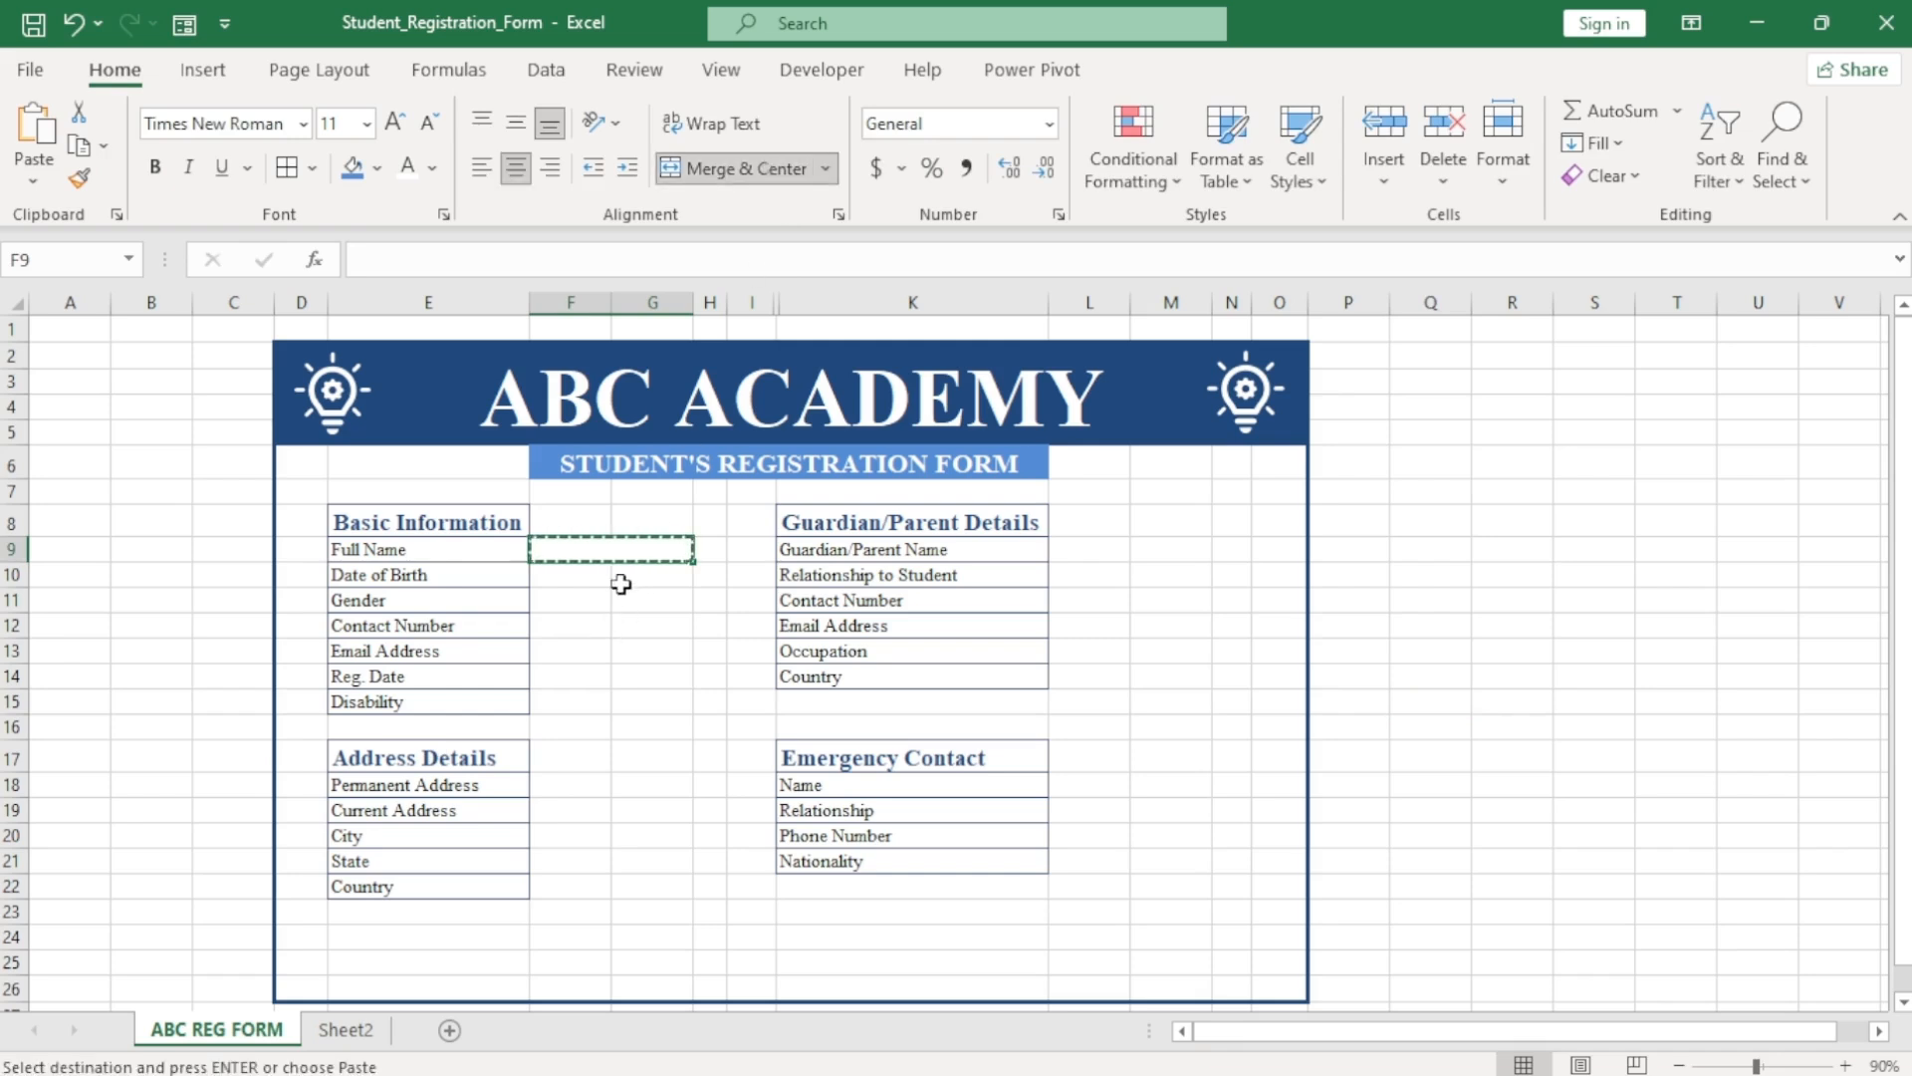
Paste the merged entry cell down column F from F10.
left_click(619, 581)
left_click(599, 580)
key("ctrl+v")
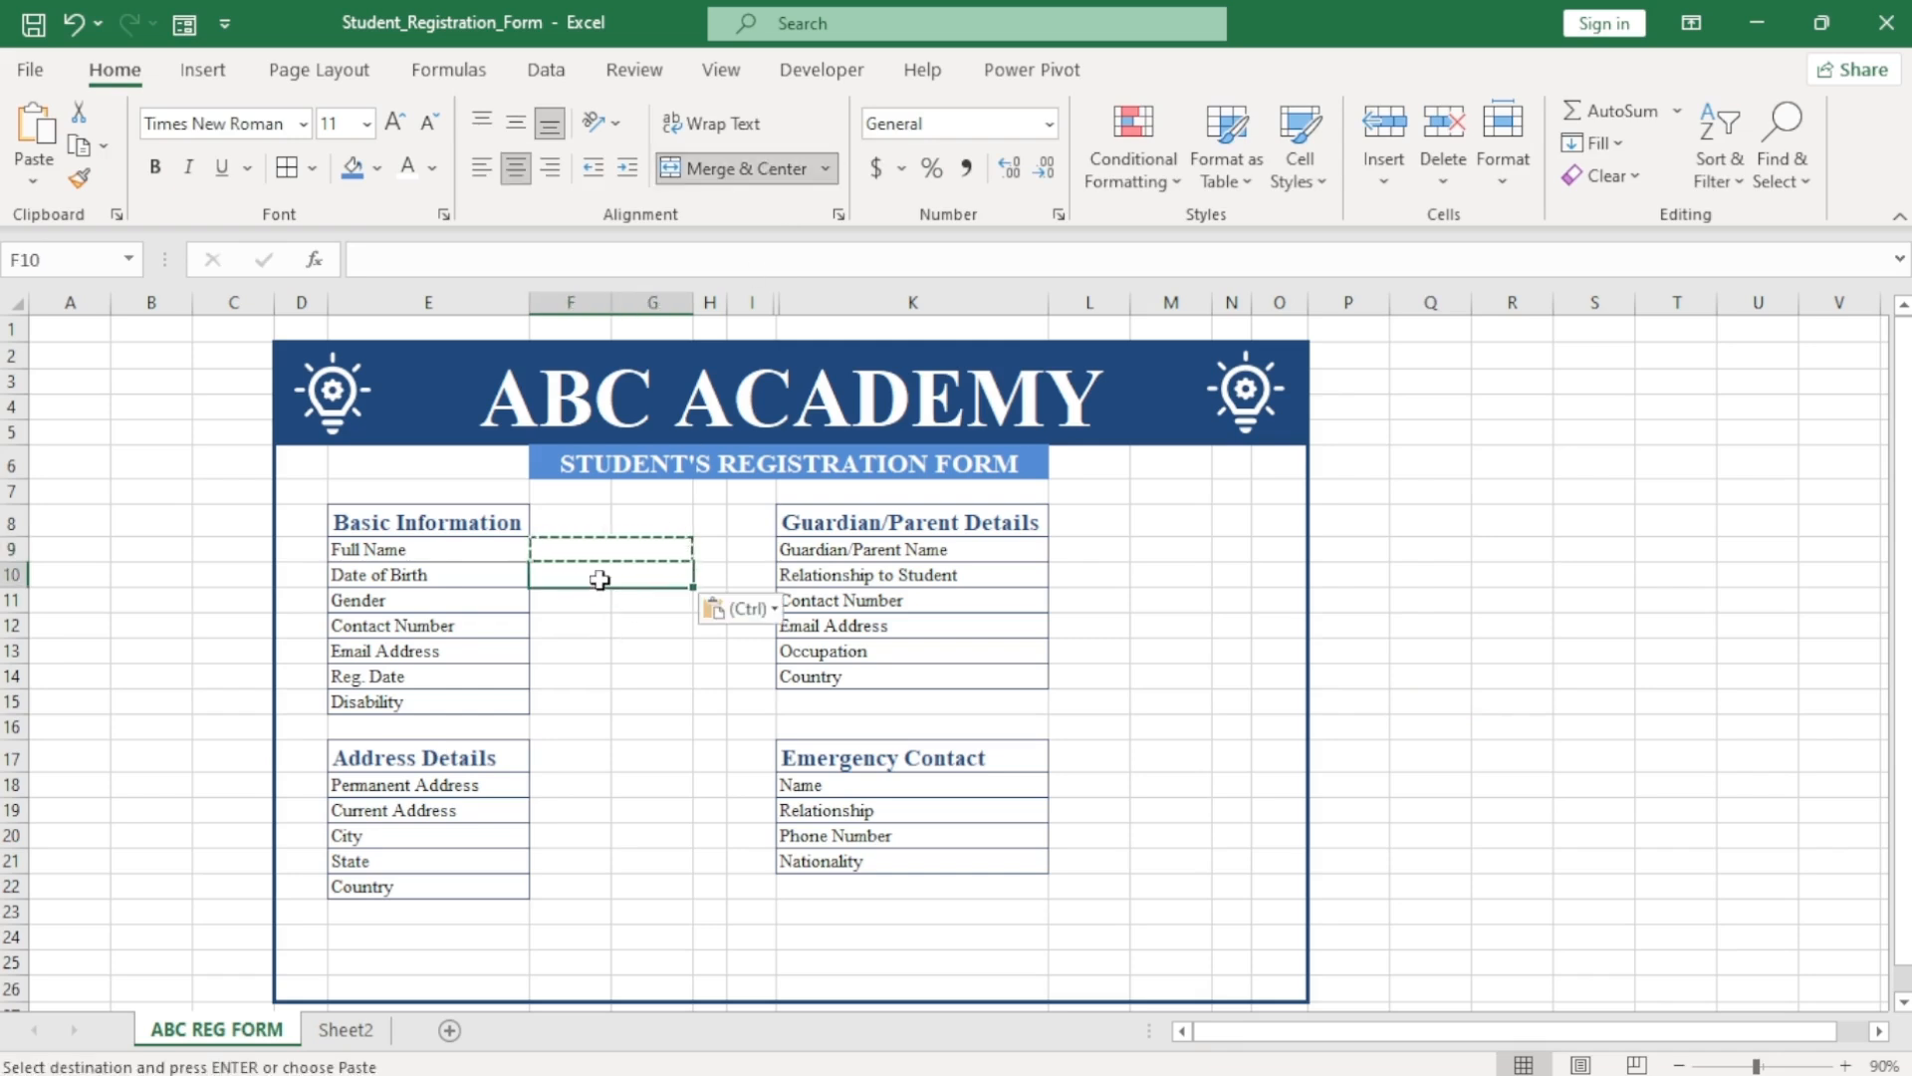
key("Down")
key("ctrl+v")
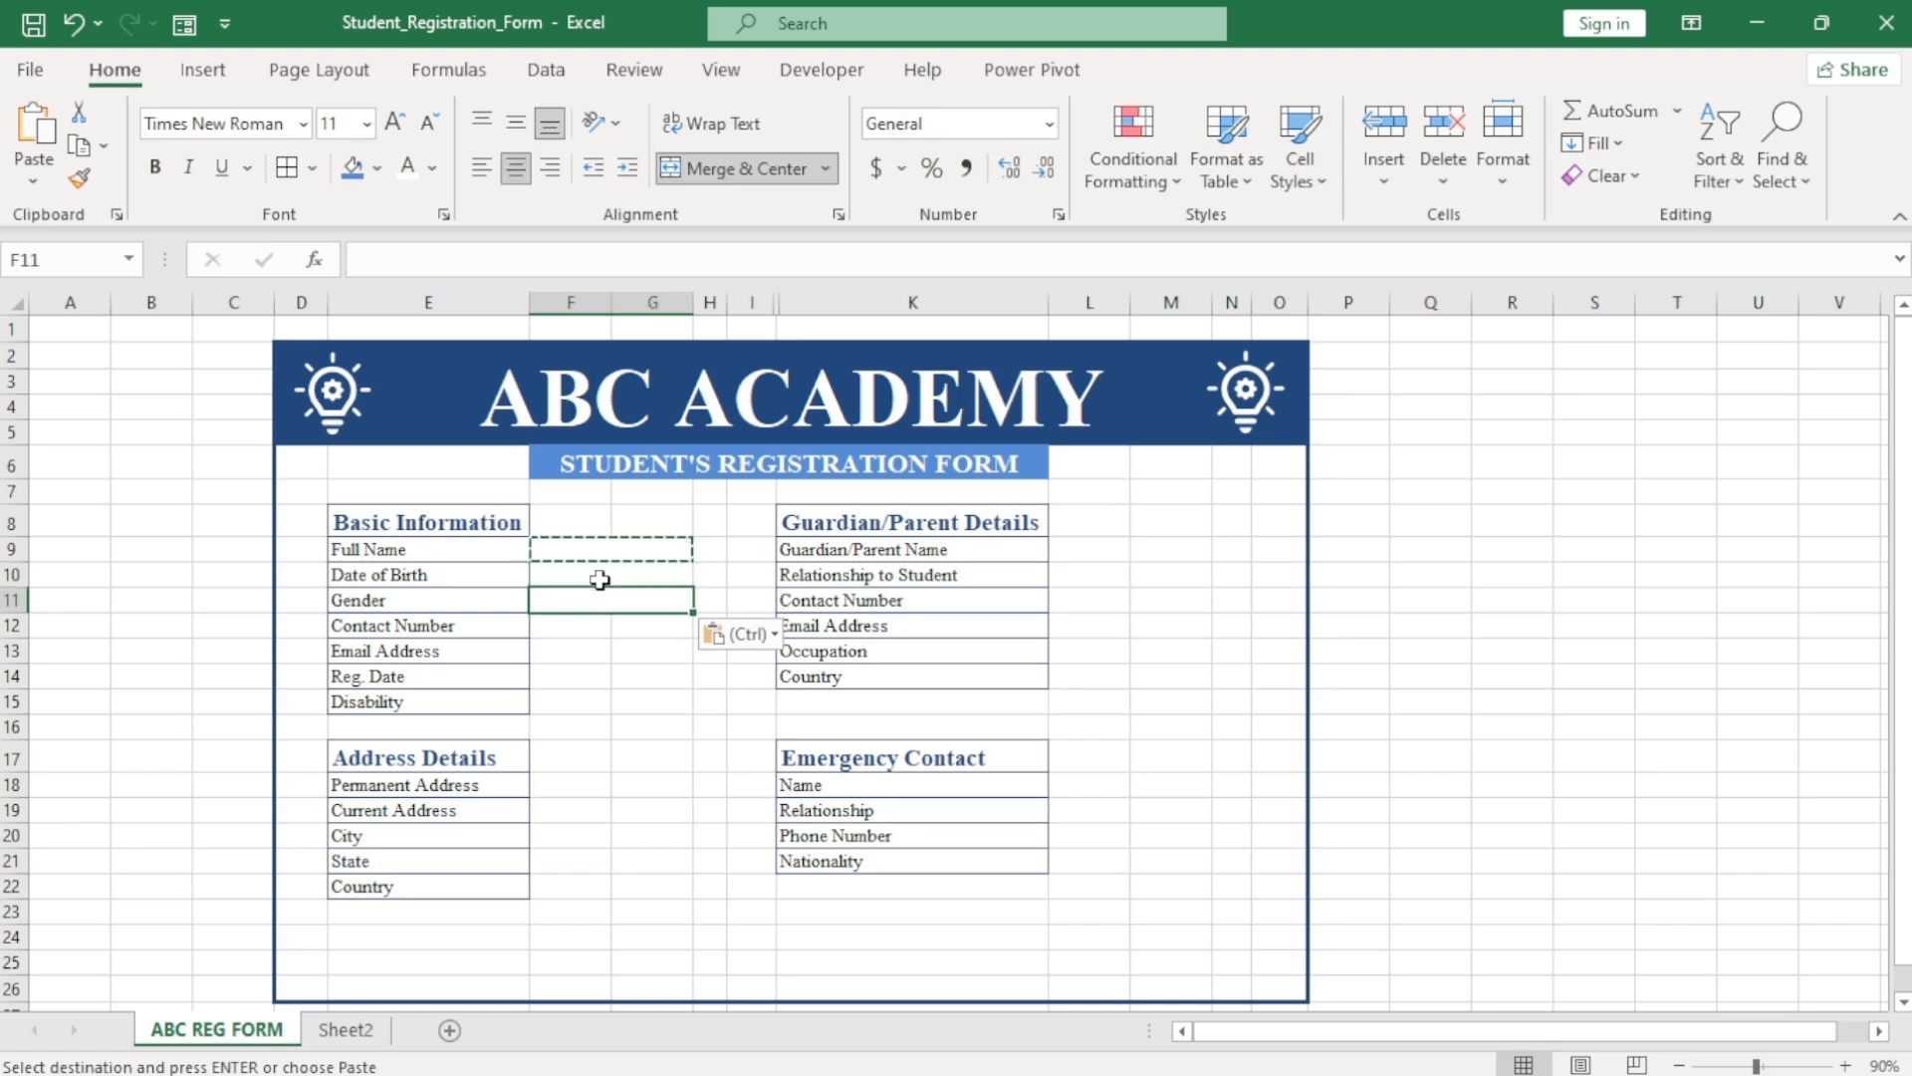
key("Down")
key("ctrl+v")
key("Down")
key("ctrl+v")
key("Down")
key("ctrl+v")
key("Down")
key("ctrl+v")
Paste merged entry cells into the guardian and address rows starting at L9.
key("Down")
key("Down")
key("Down")
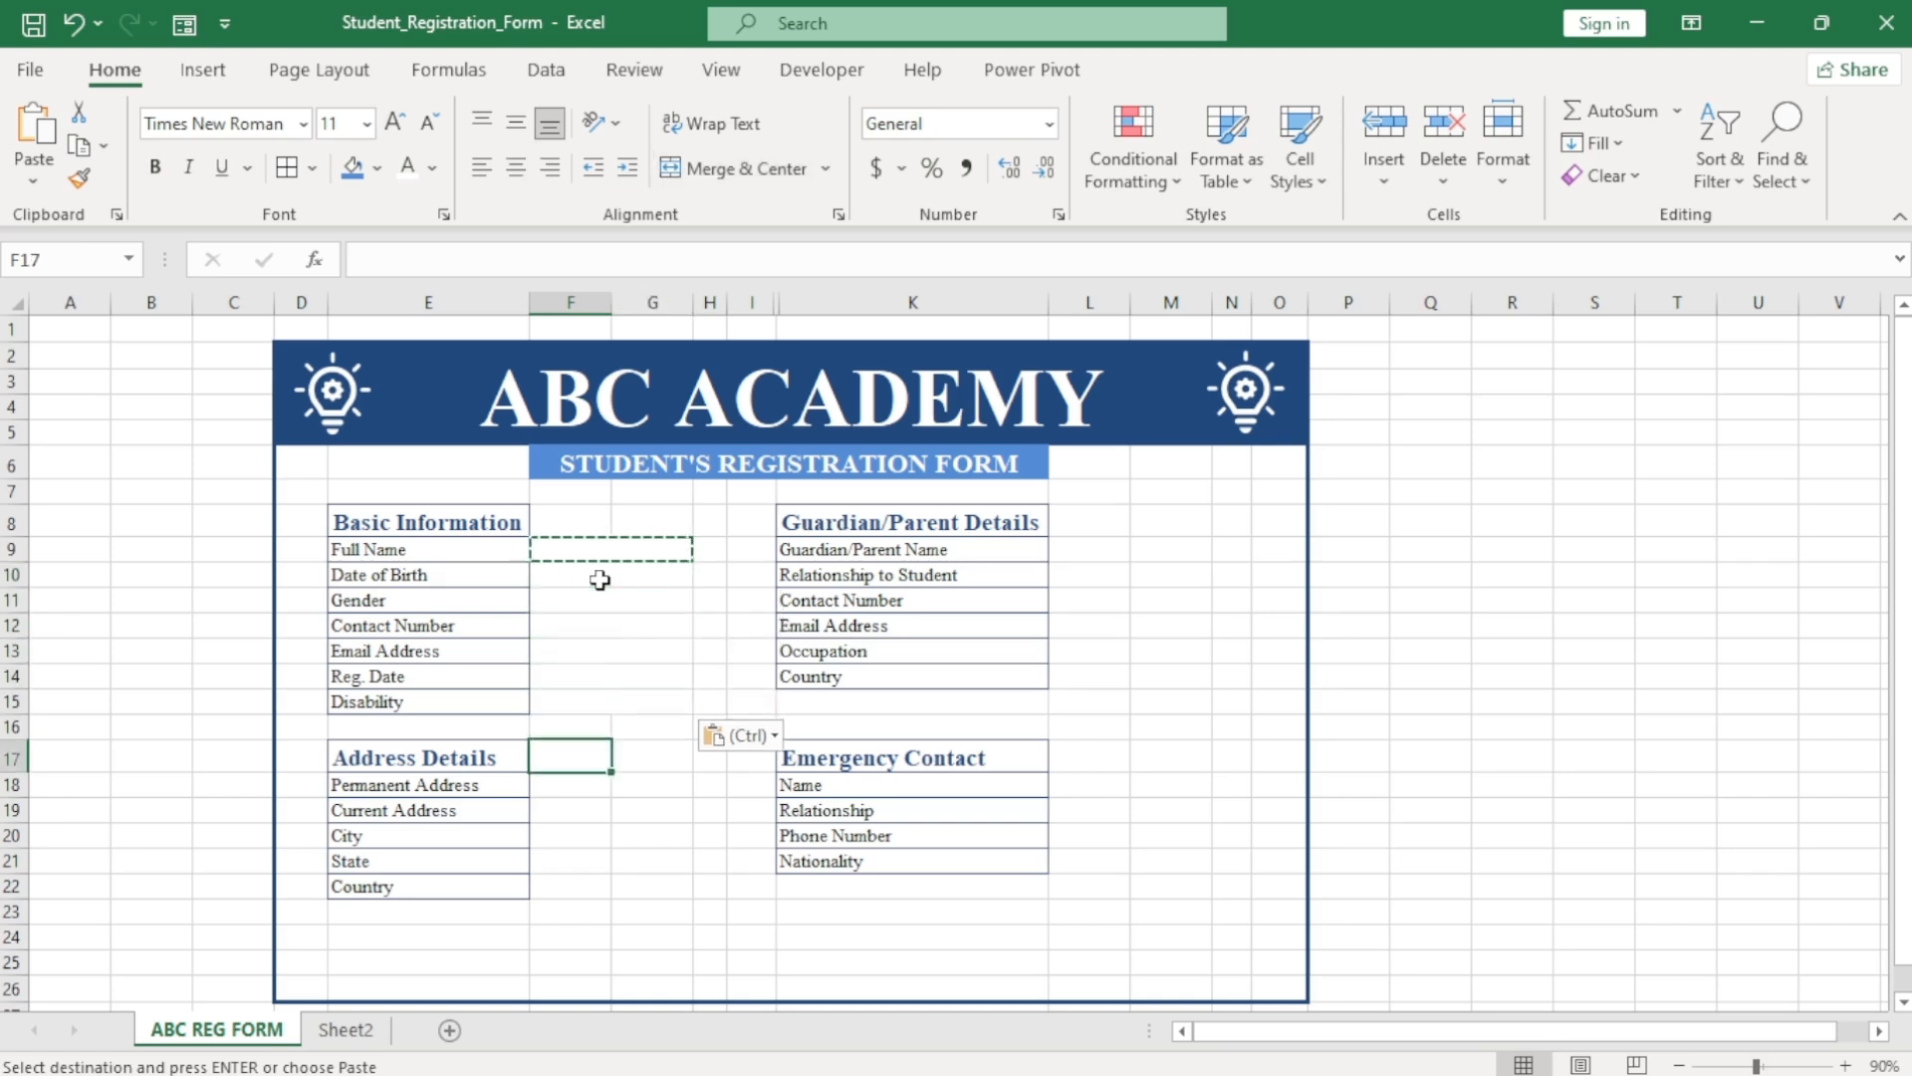
key("ctrl+v")
key("Down")
key("Down")
key("ctrl+v")
key("Down")
key("ctrl+v")
key("Down")
key("ctrl+v")
left_click(1087, 551)
key("ctrl+v")
key("Down")
key("ctrl+v")
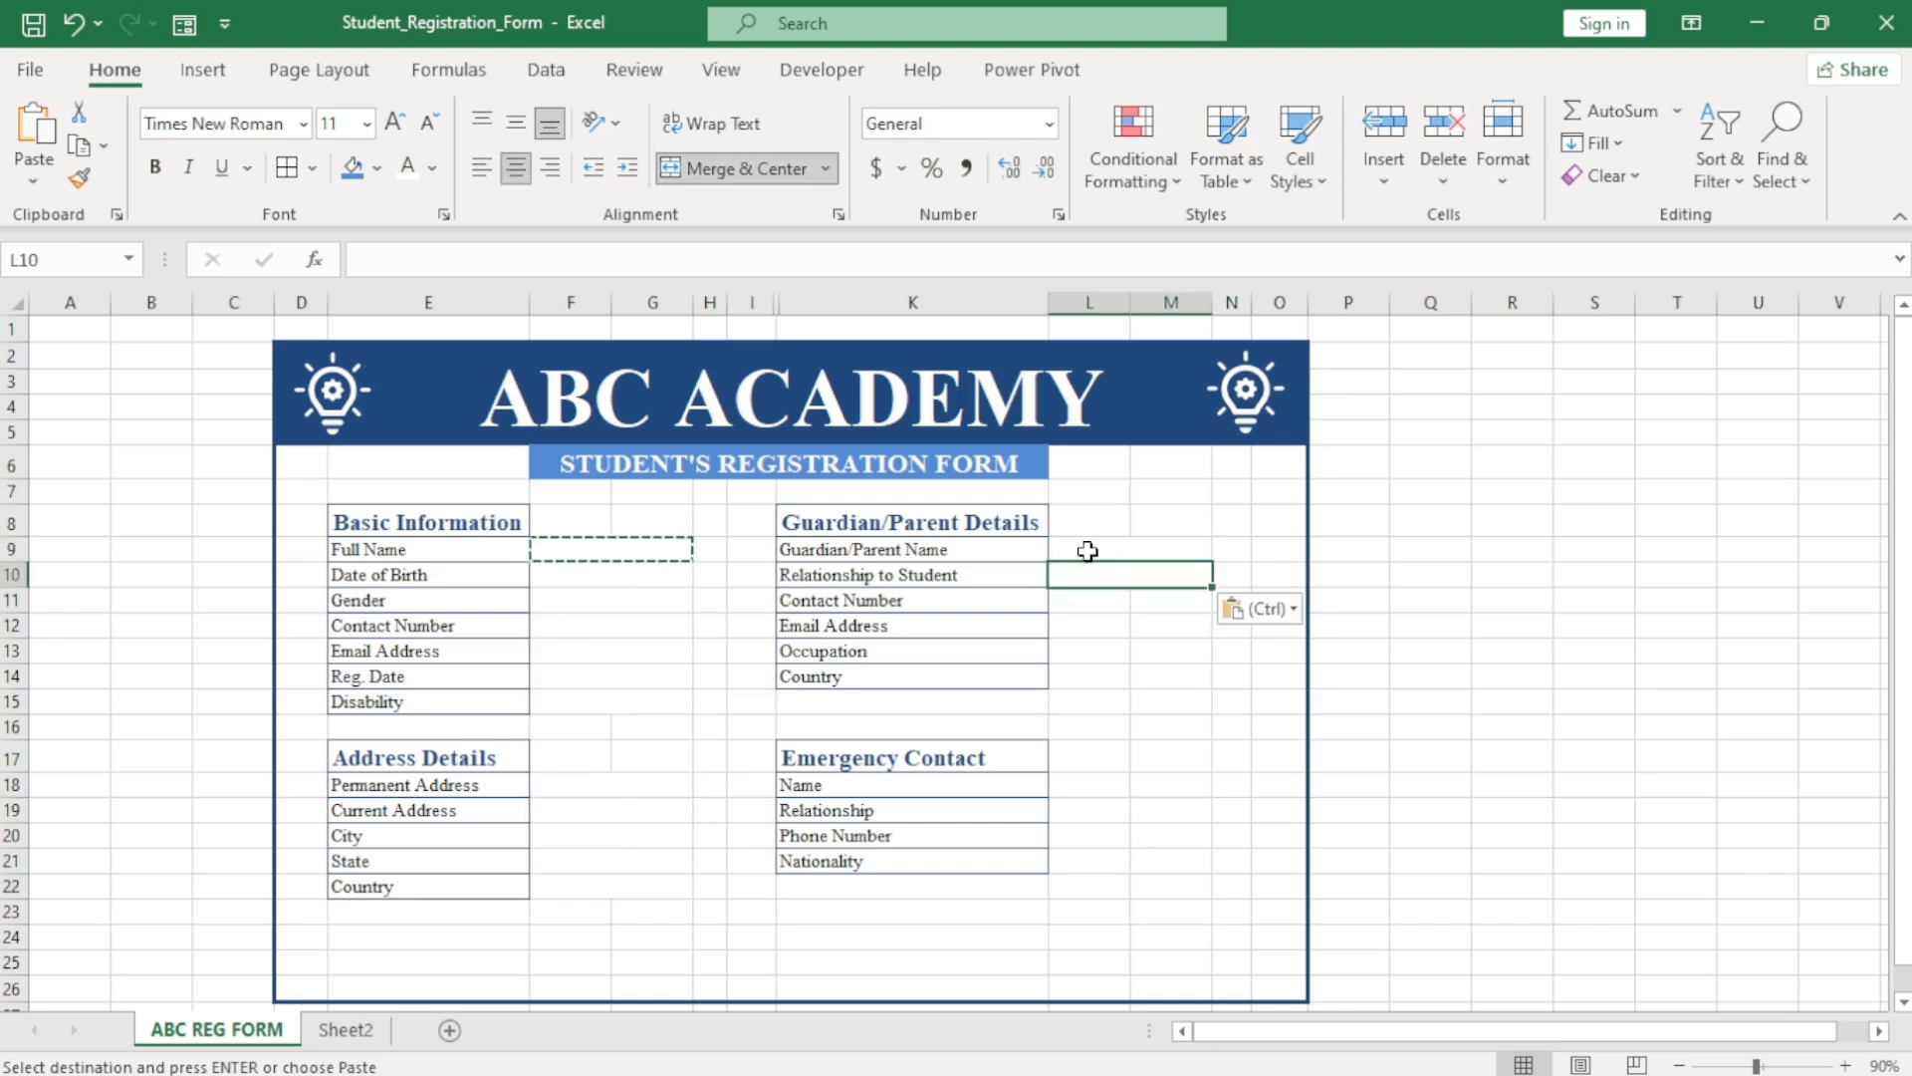
key("Down")
key("ctrl+v")
key("Down")
key("ctrl+v")
key("Down")
key("ctrl+v")
key("Down")
key("ctrl+v")
key("Down")
key("Down")
key("Down")
key("Down")
key("ctrl+v")
key("Down")
key("ctrl+v")
key("Down")
key("ctrl+v")
key("Down")
key("ctrl+v")
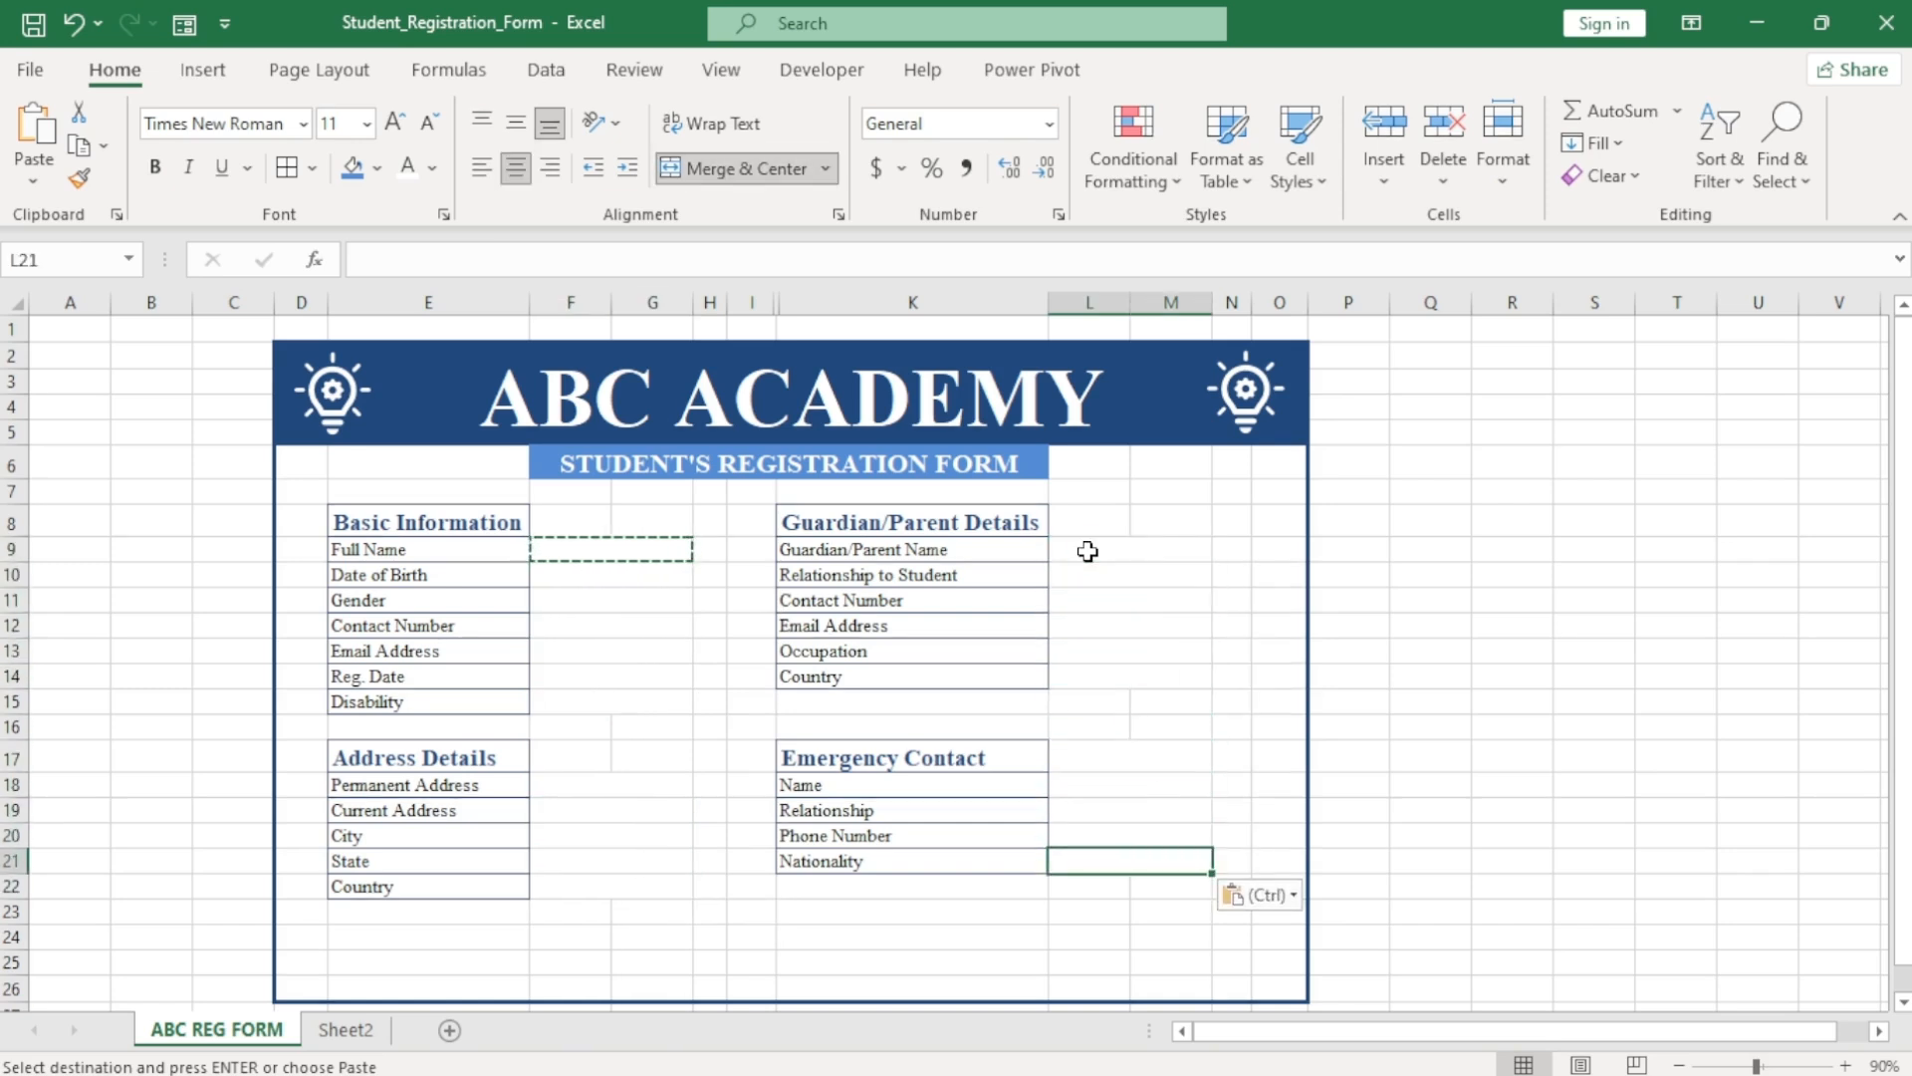
left_click(637, 702)
key("Escape")
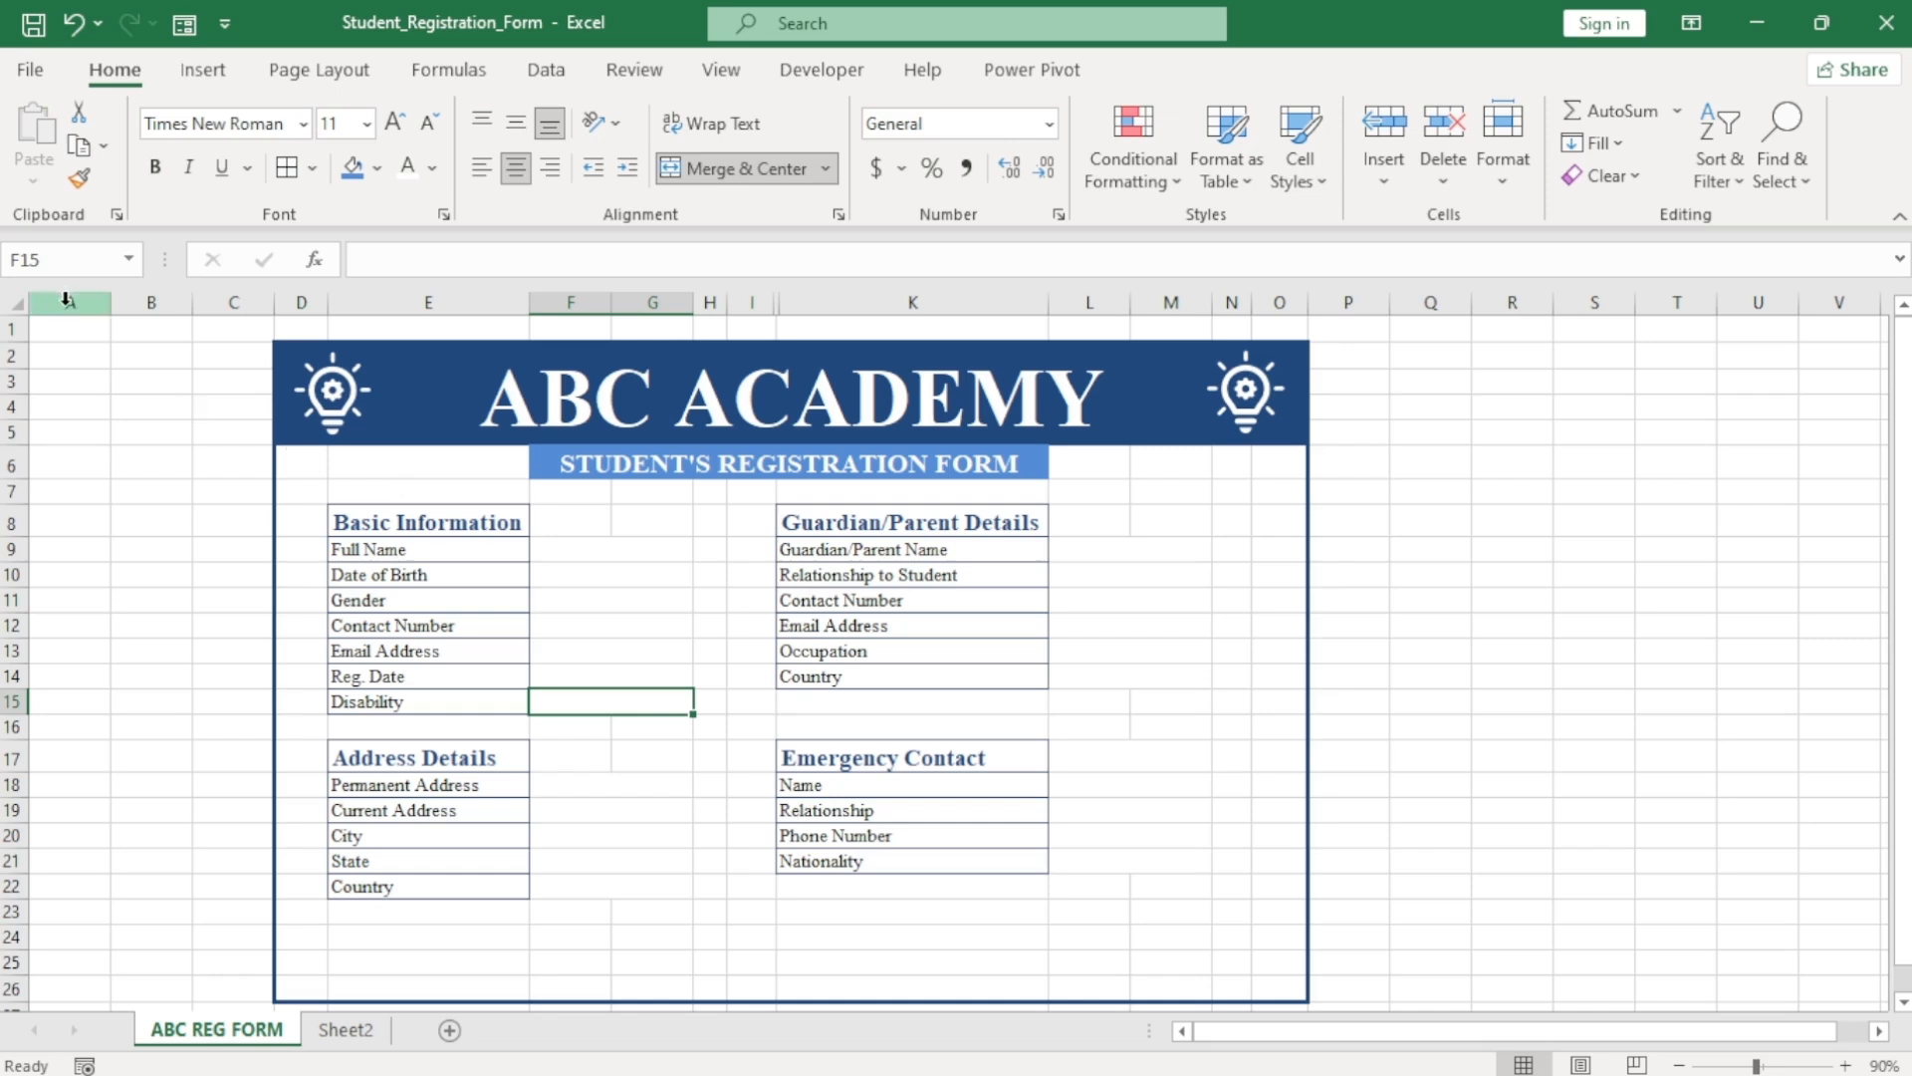
Fill columns A–C, row 1, and columns P onward grey.
left_click_drag(66, 300, 234, 302)
left_click(376, 167)
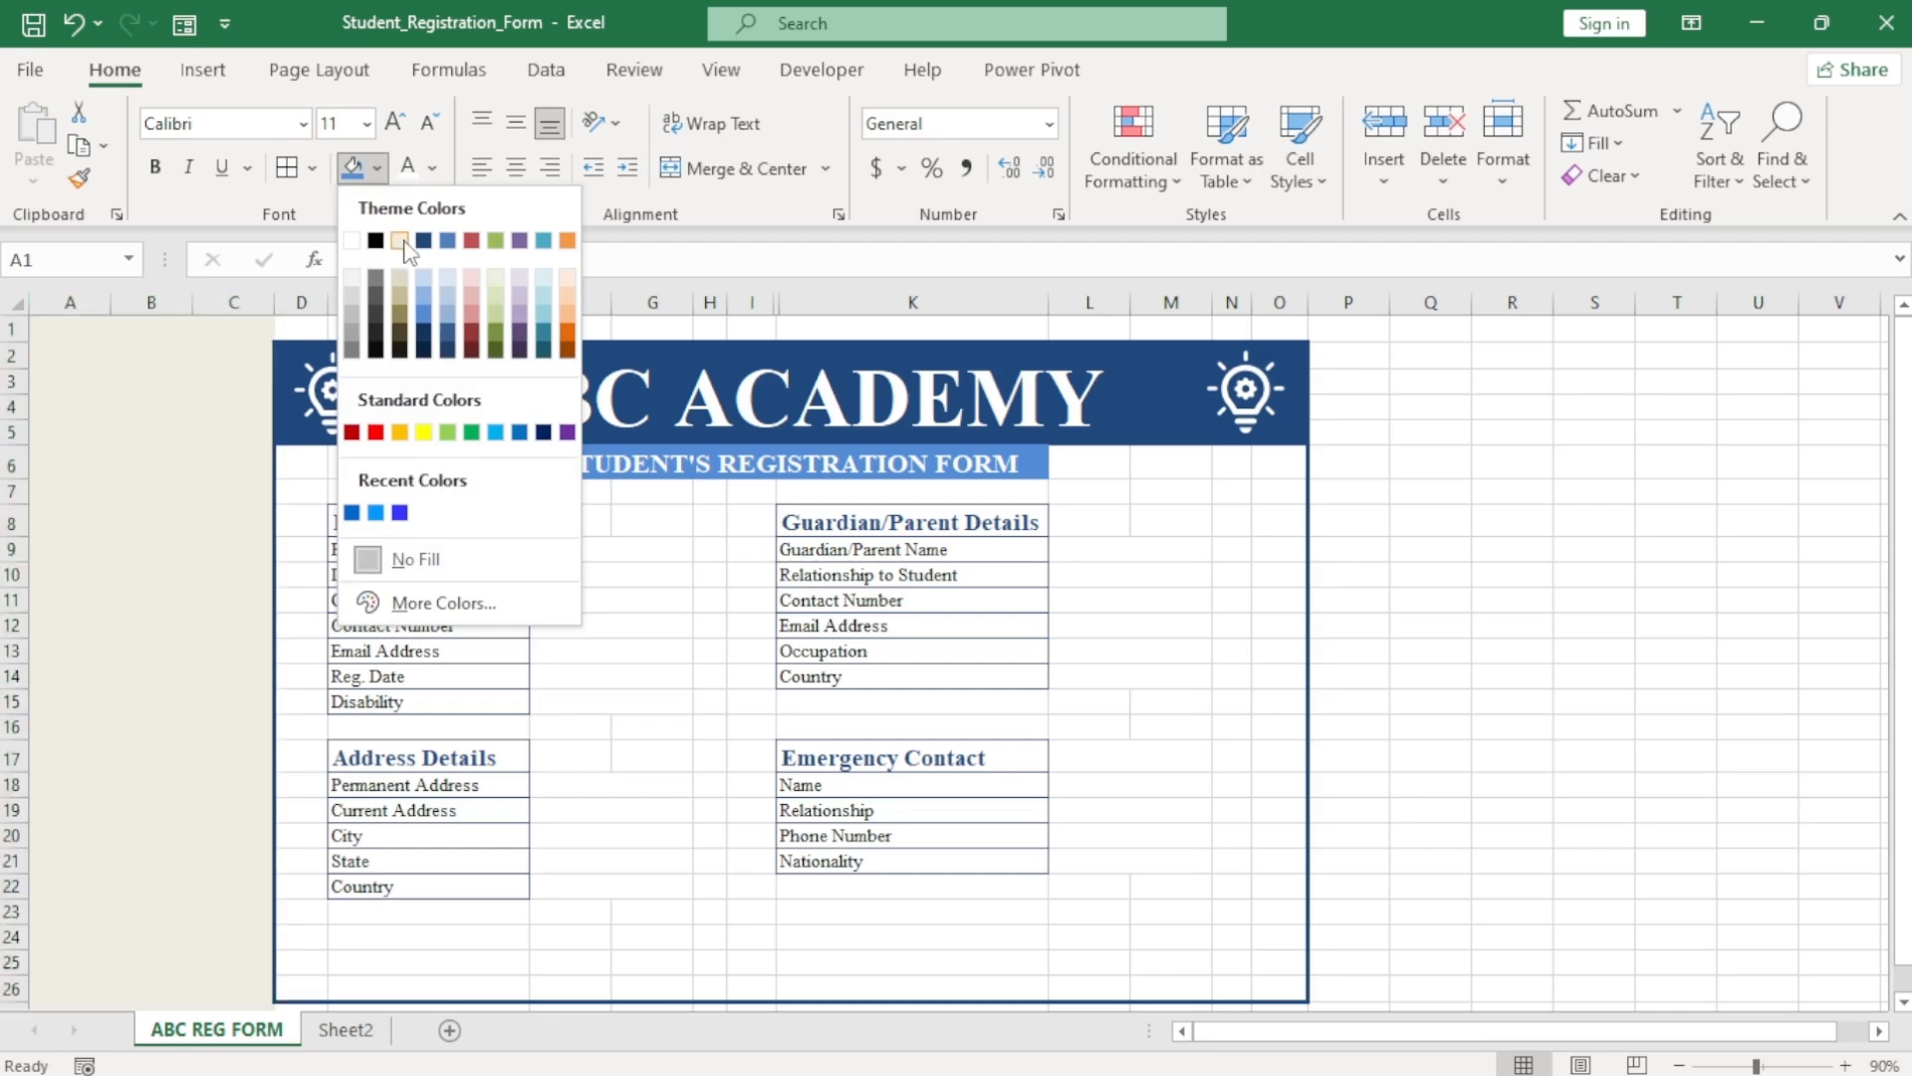
left_click(399, 241)
left_click(5, 332)
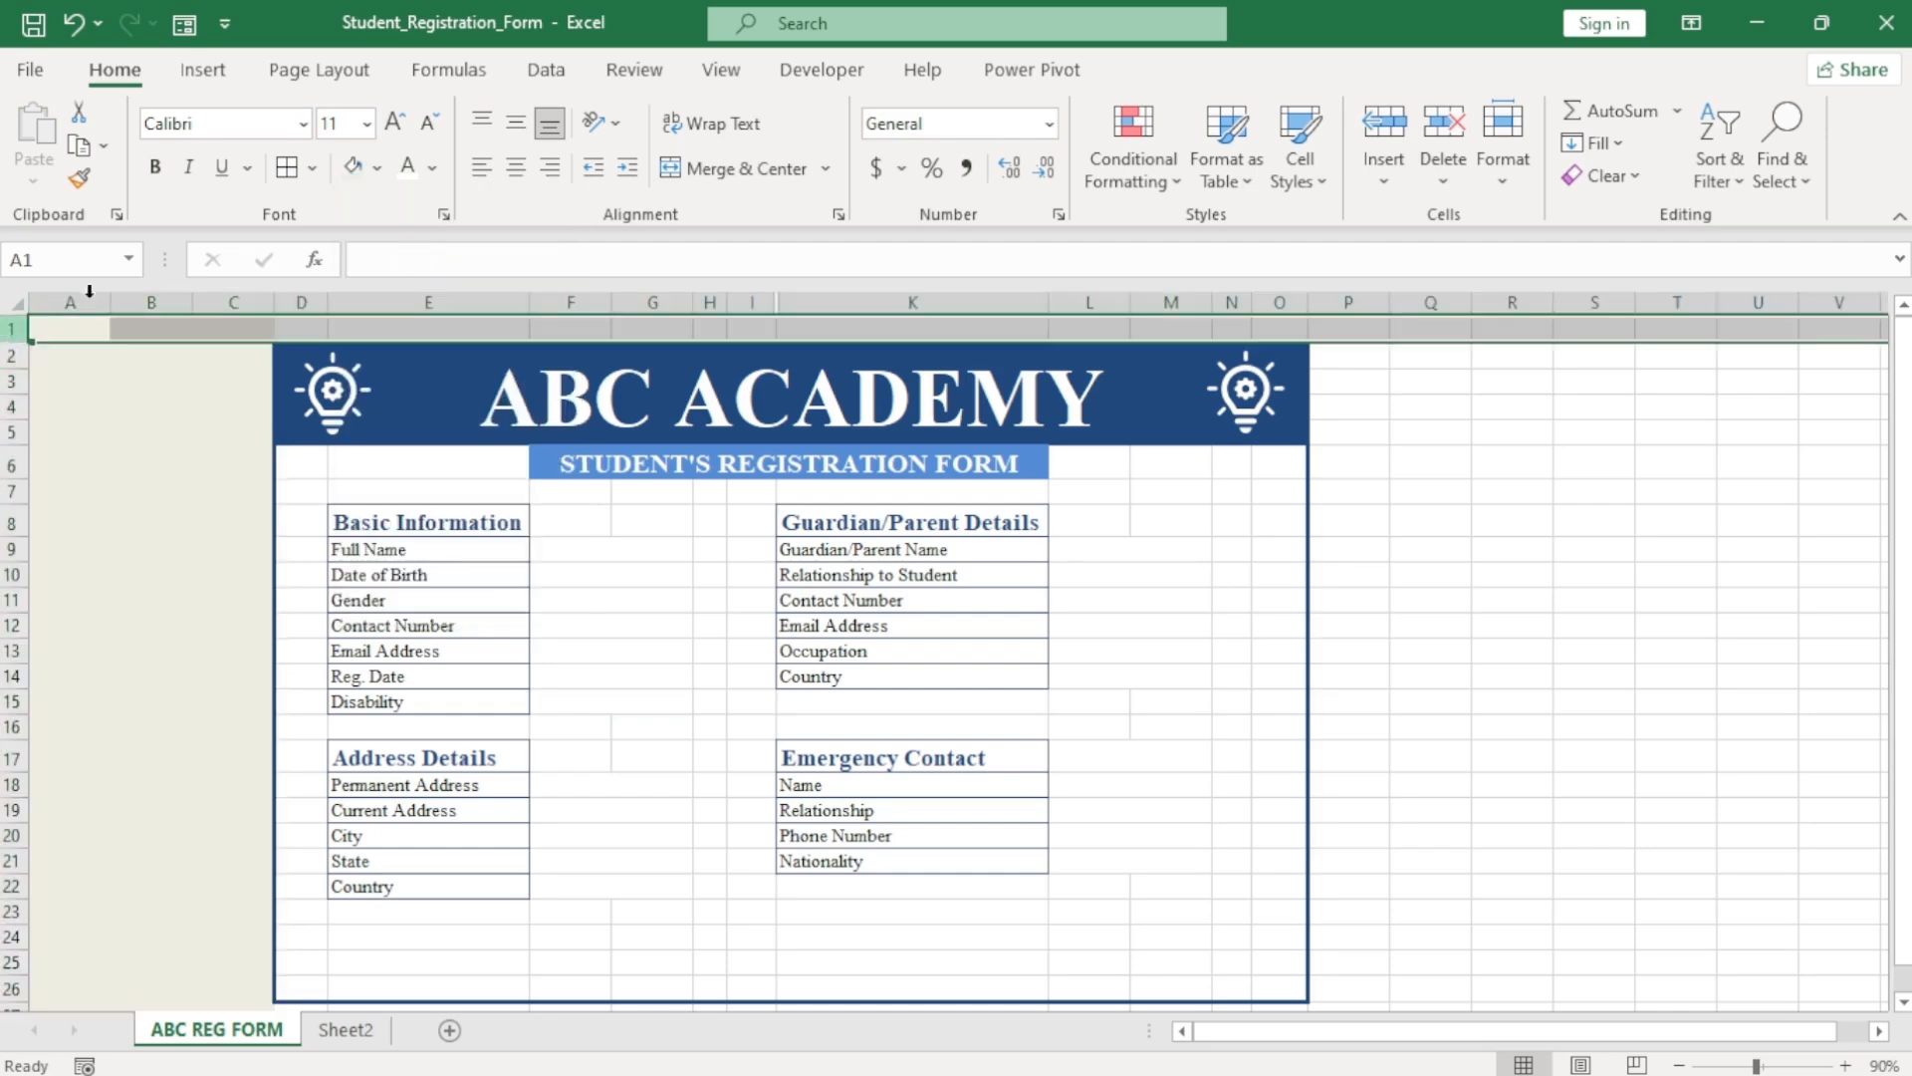
left_click(354, 167)
left_click(1363, 302)
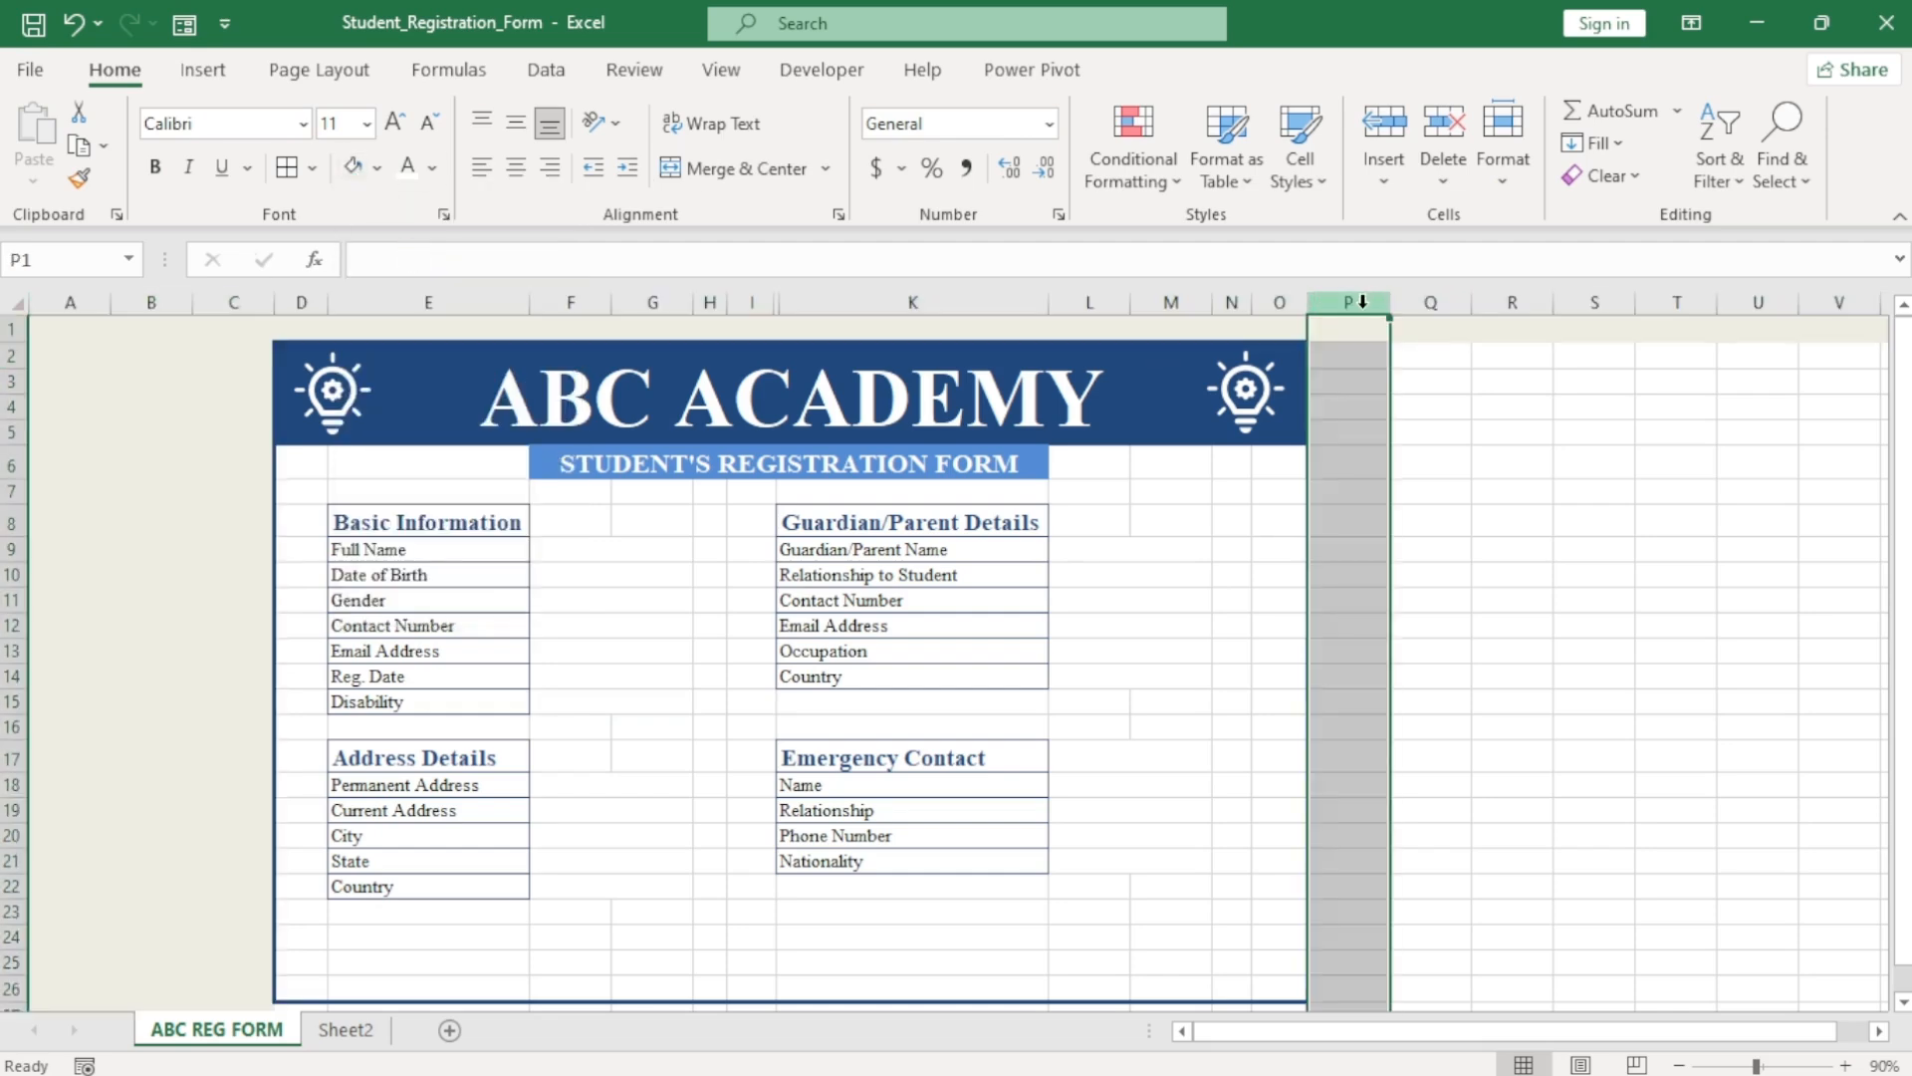
key("ctrl+shift+Right")
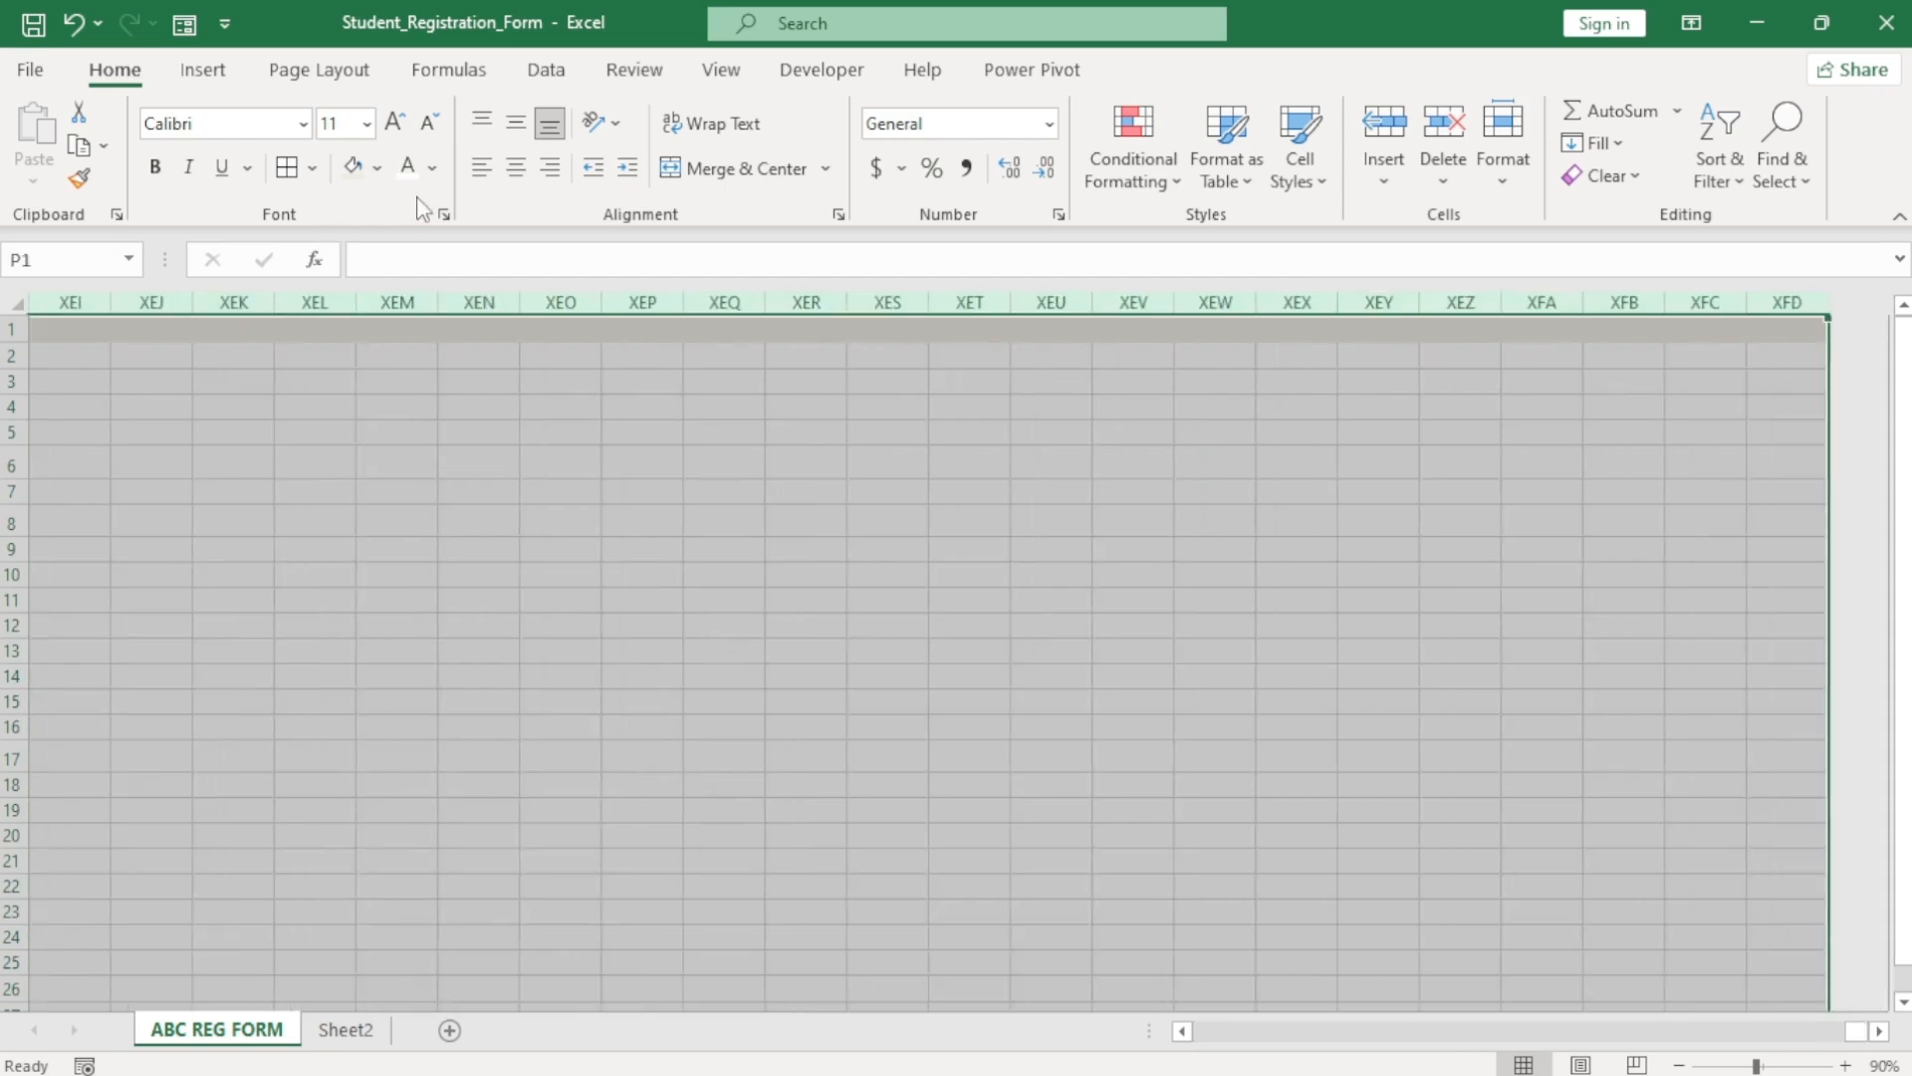
left_click(353, 168)
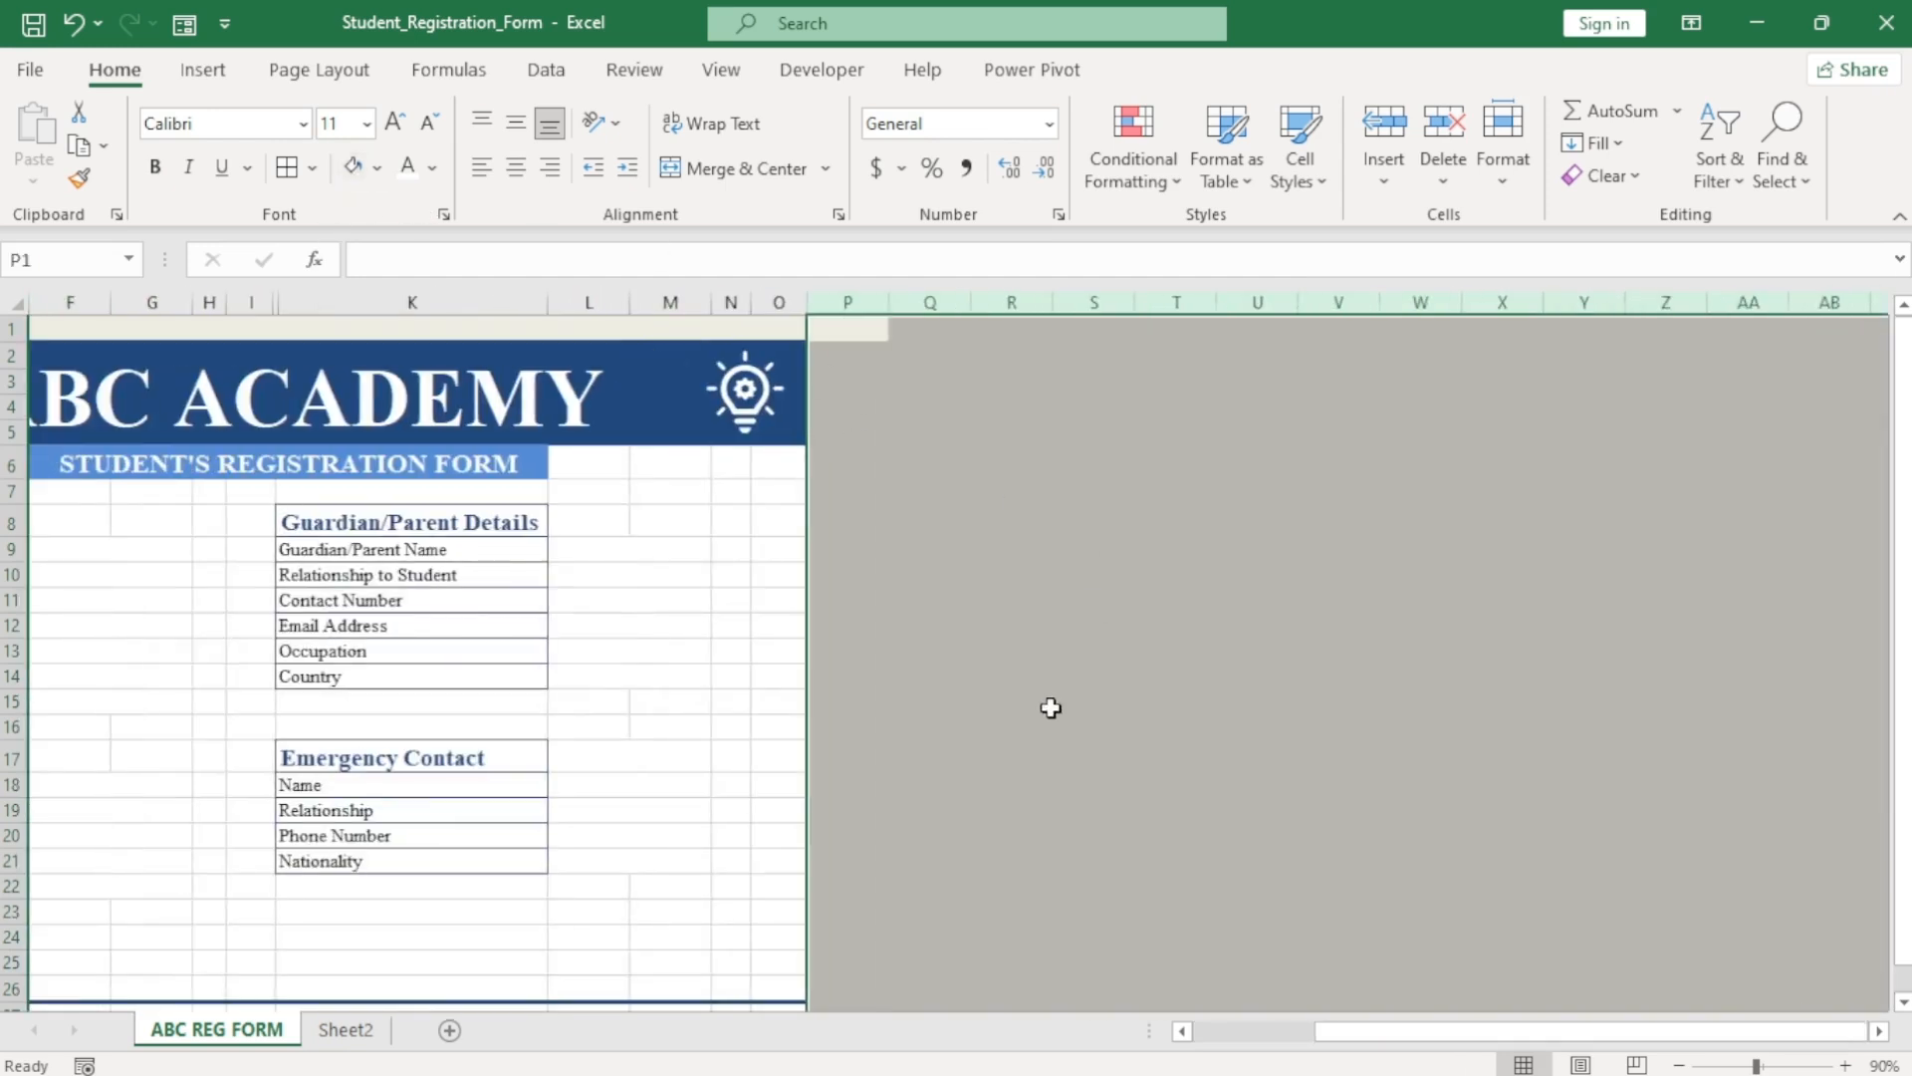
Fill every row from row 27 downward grey.
left_click_drag(1554, 1036, 1360, 1064)
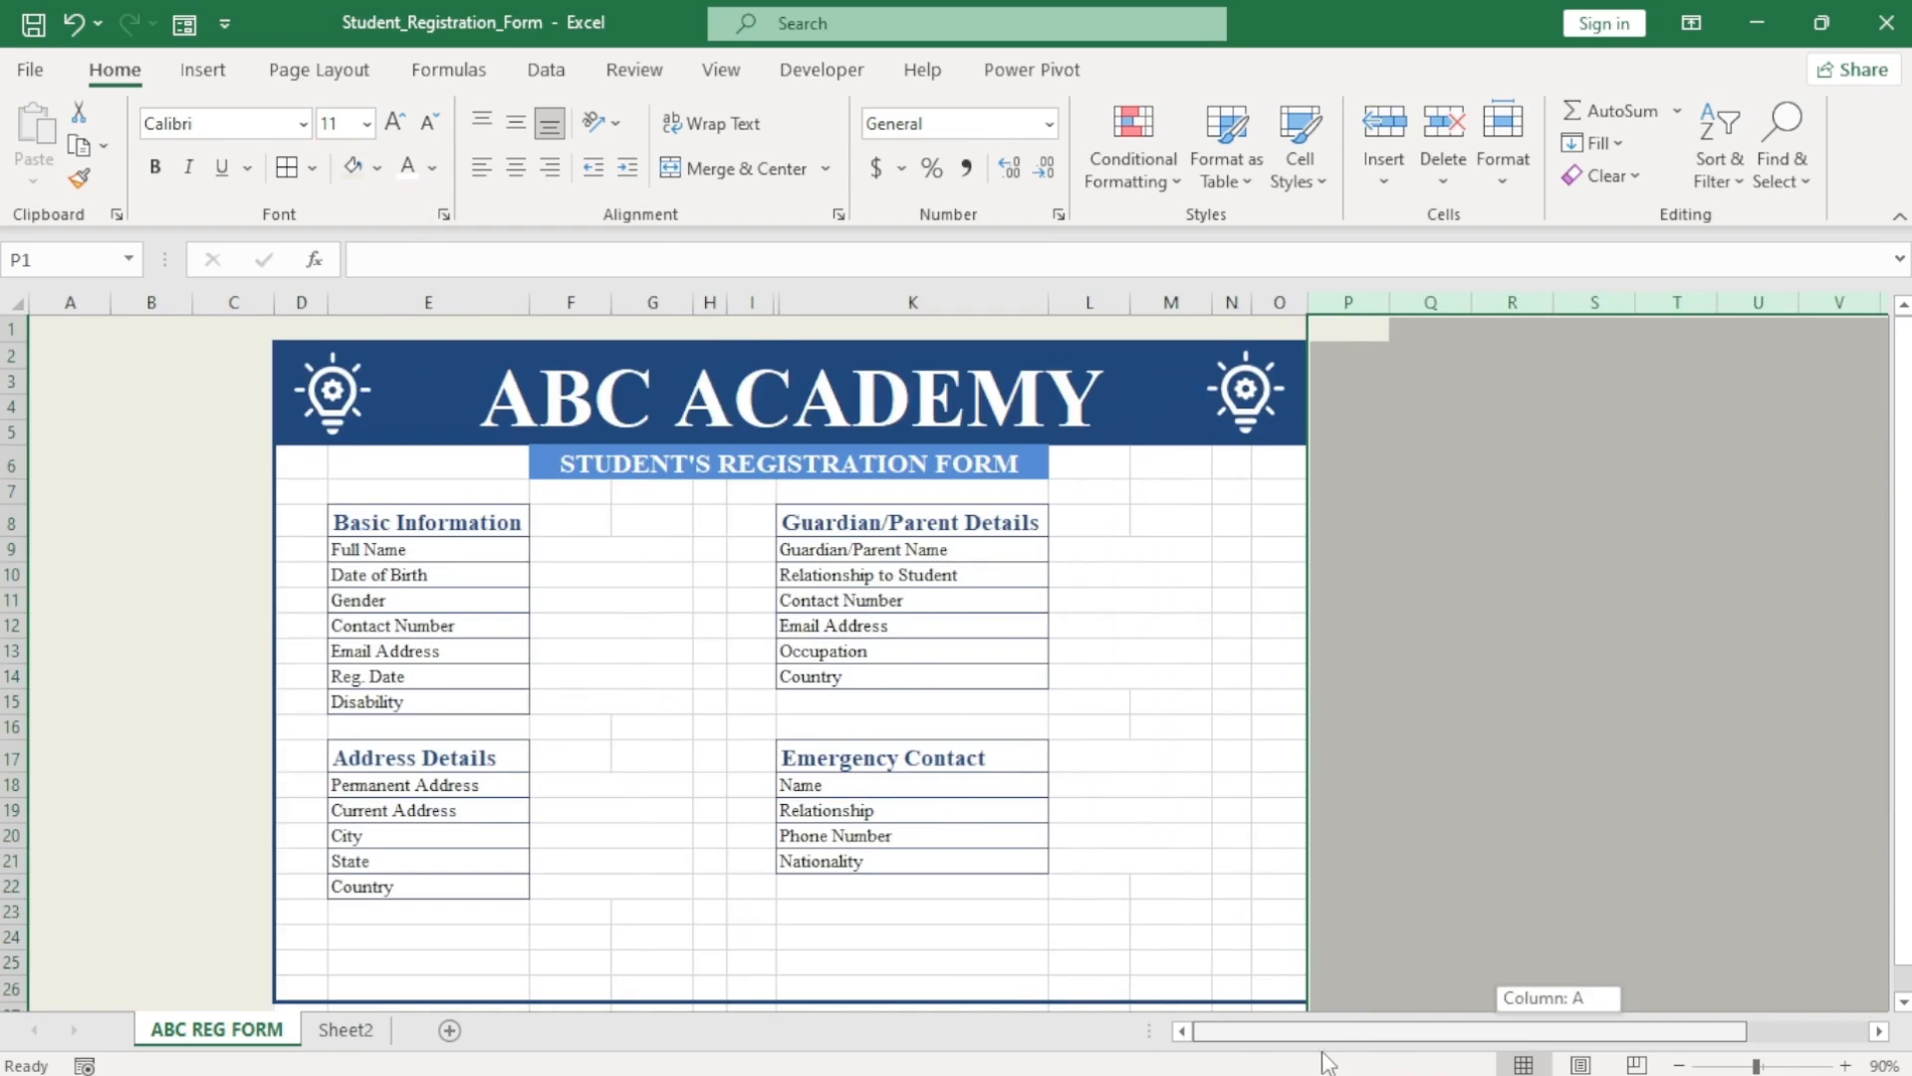
scroll(336, 1006, "down", 1)
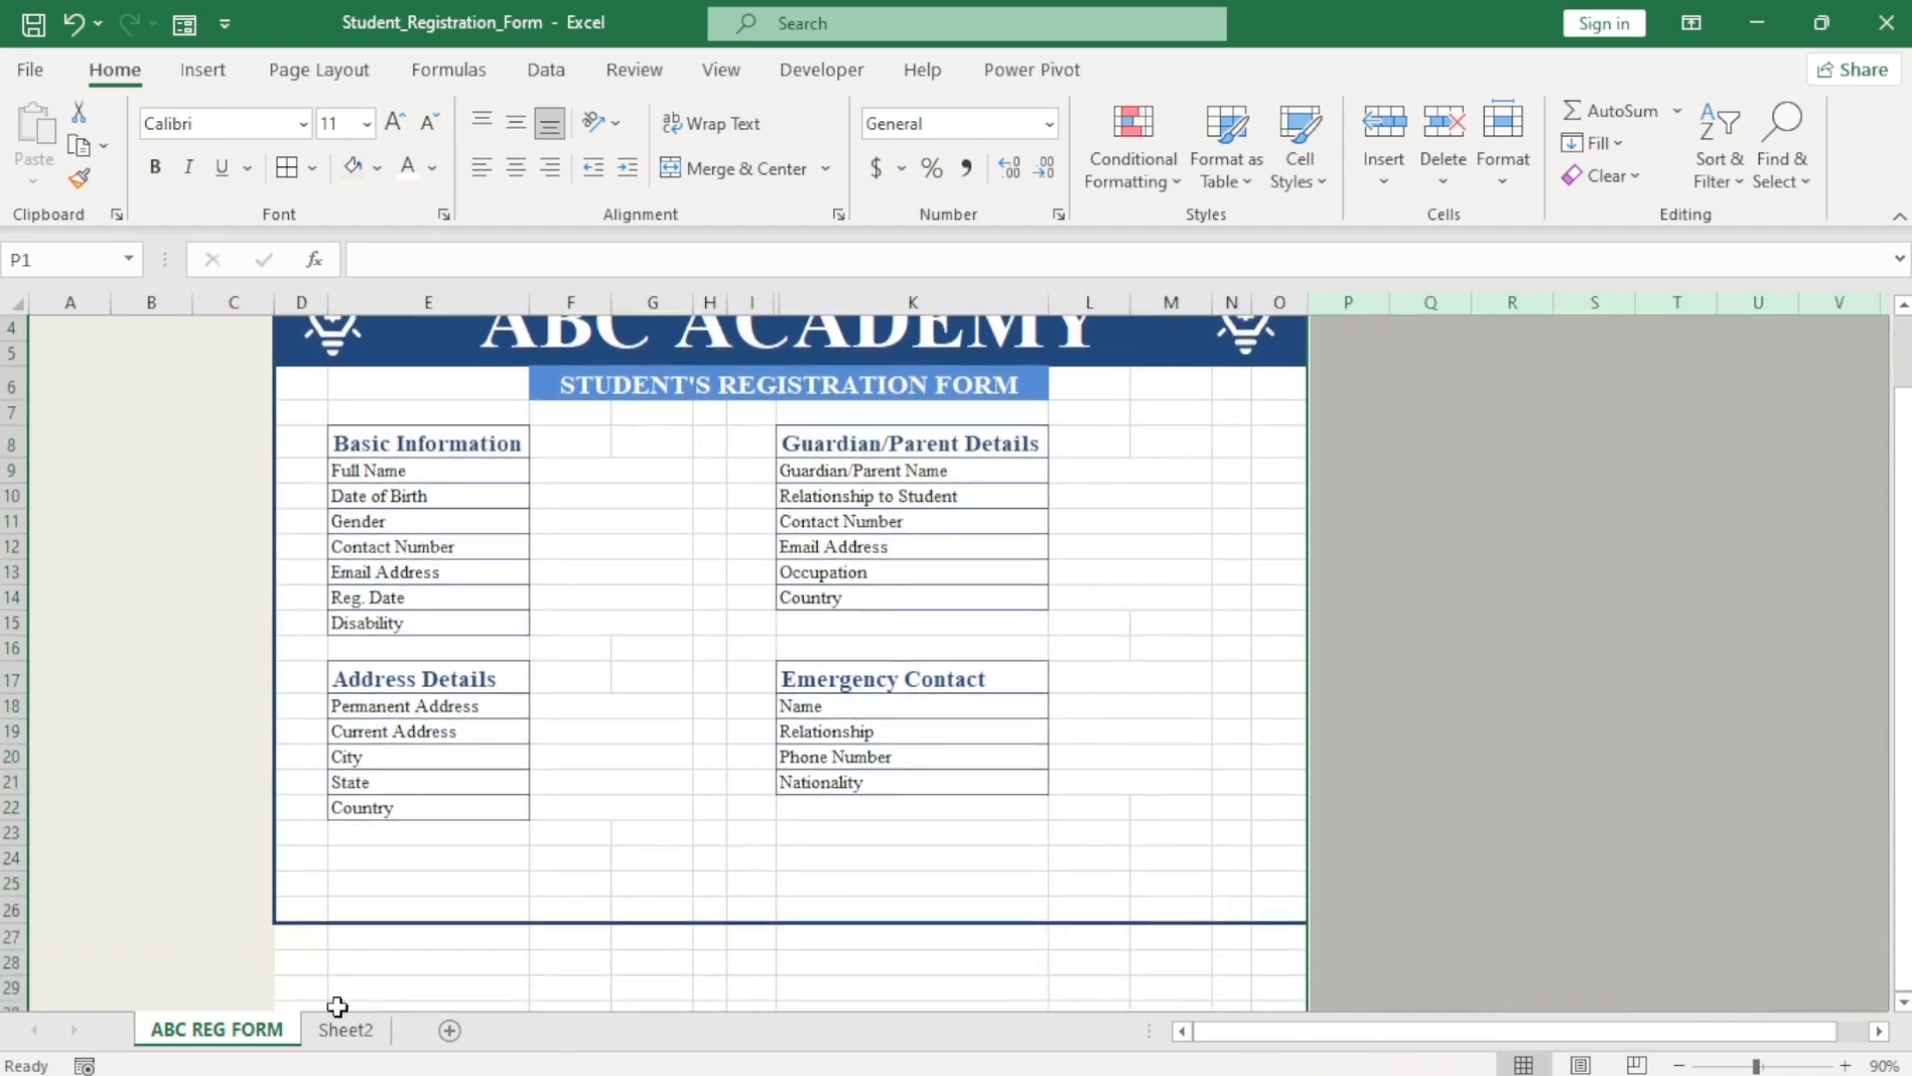
left_click(8, 936)
key("ctrl+shift+Down")
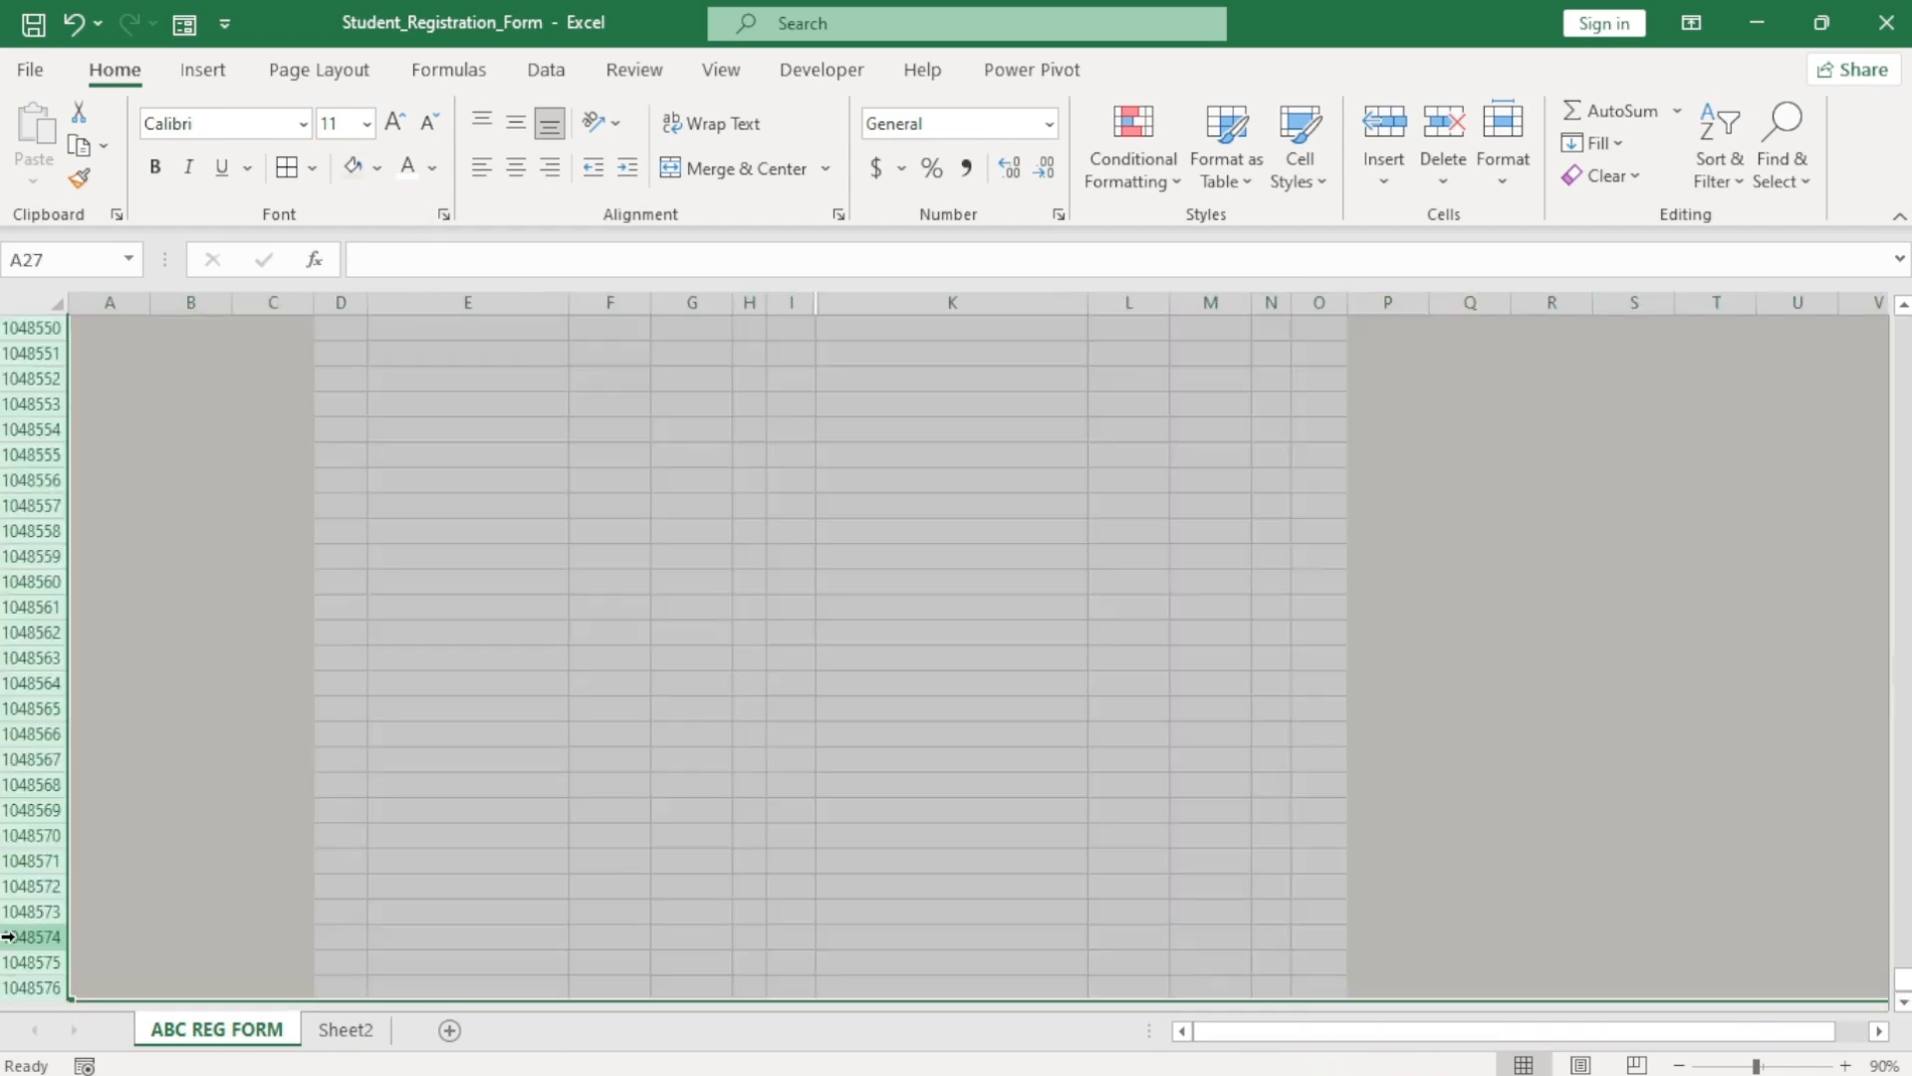
left_click(352, 170)
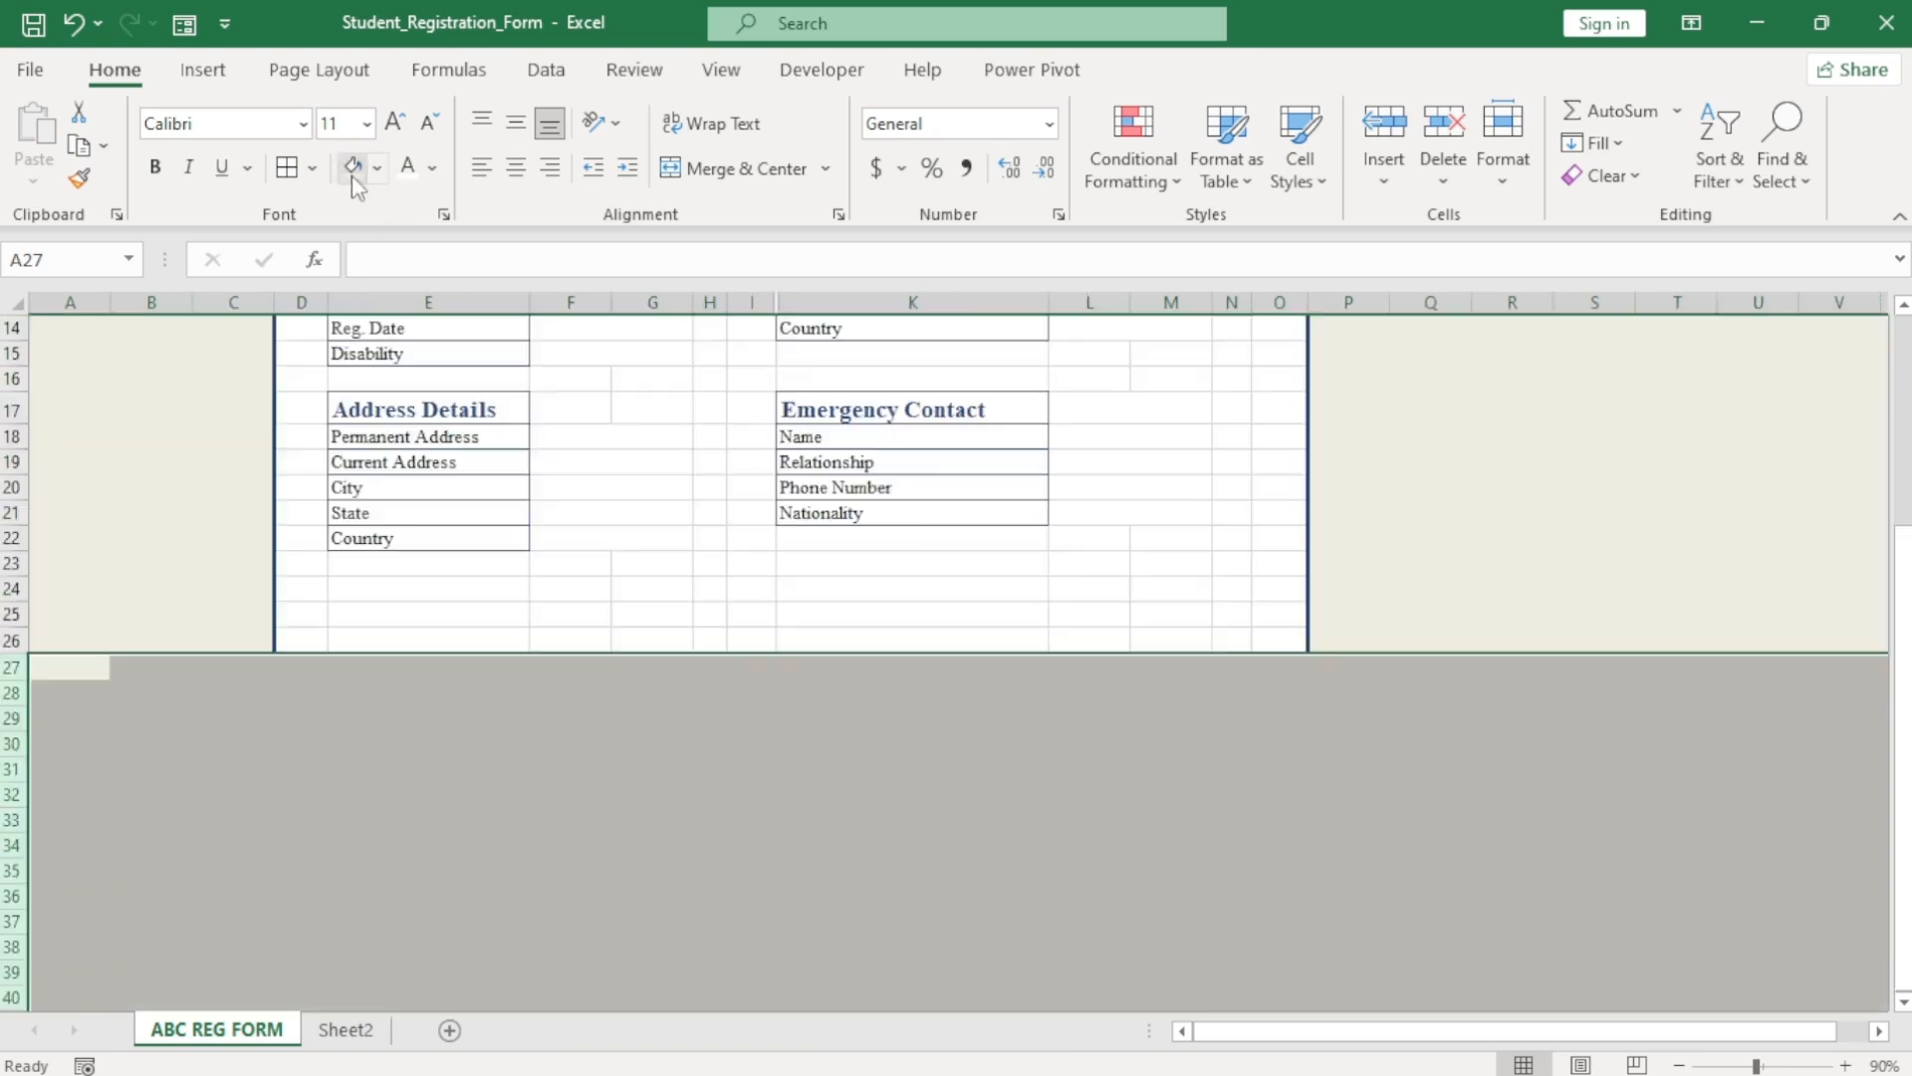
left_click_drag(1904, 794, 1904, 577)
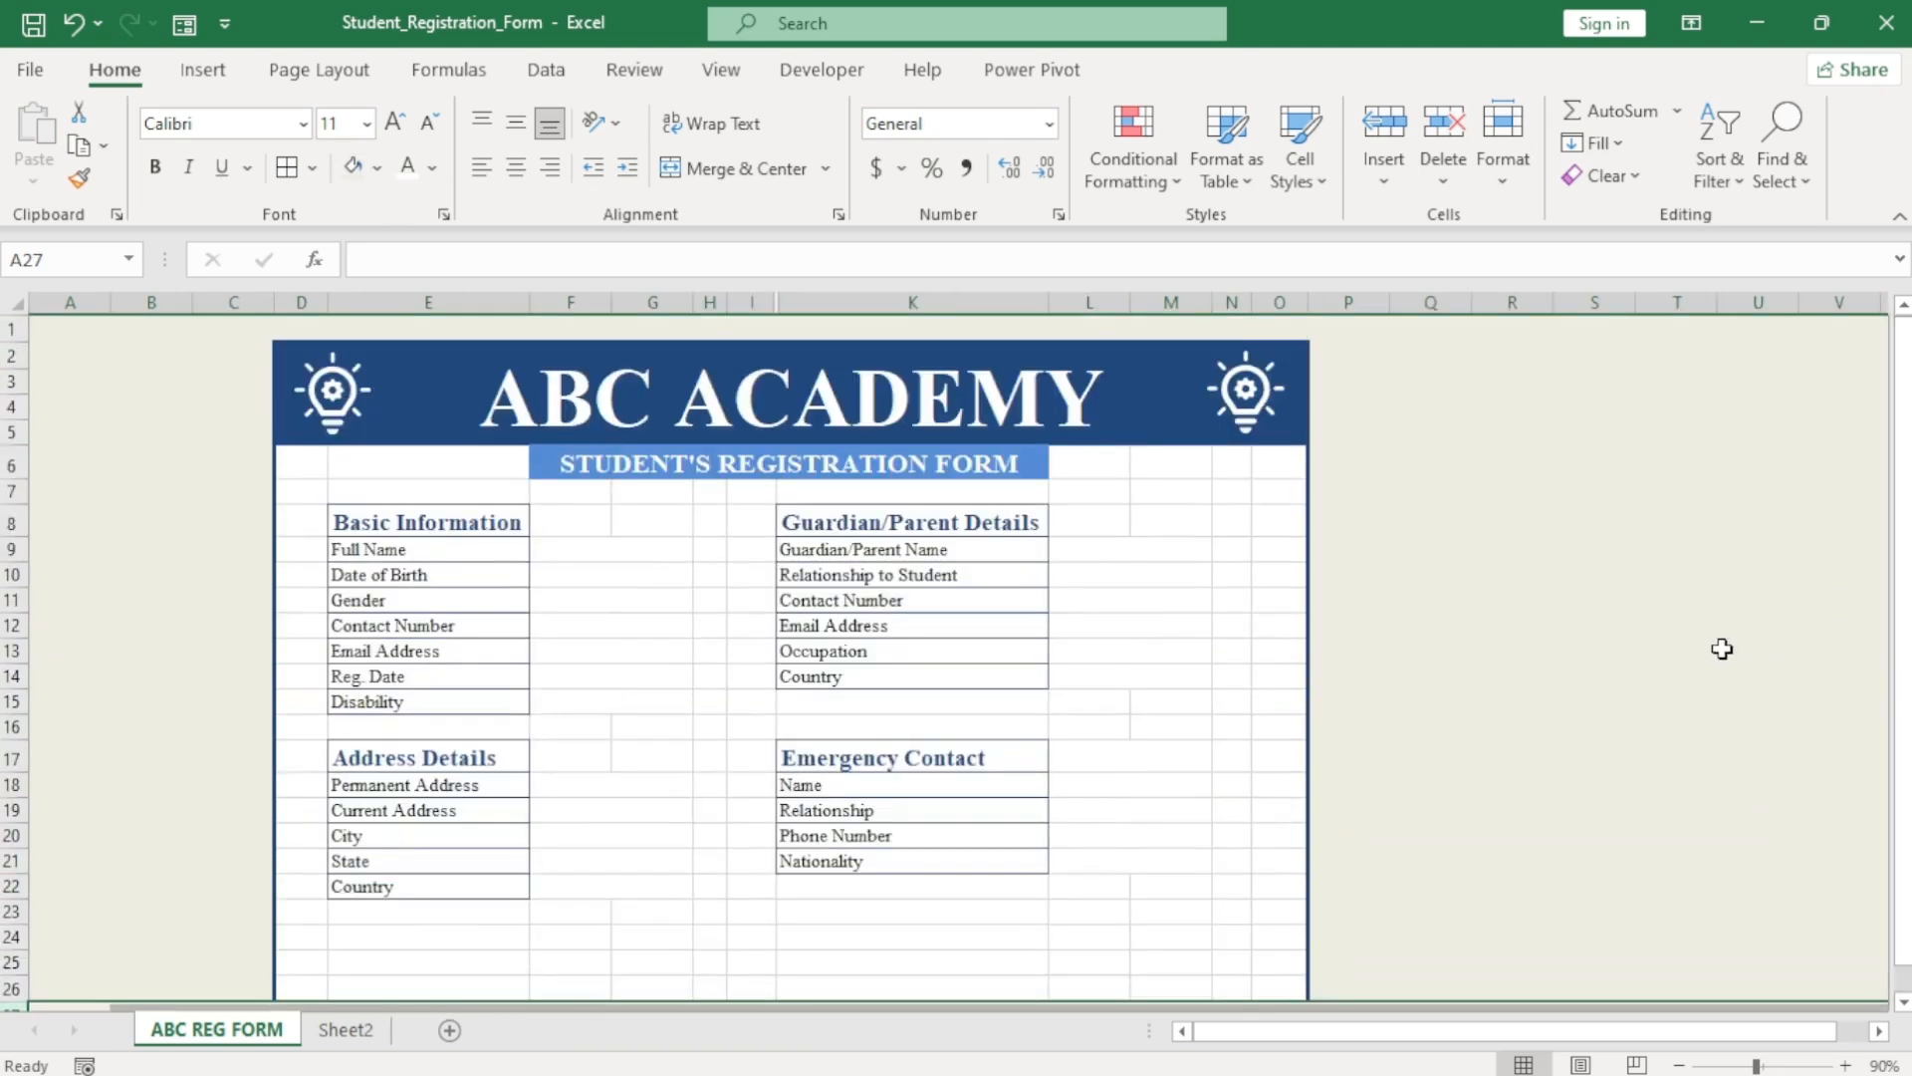
left_click(1722, 650)
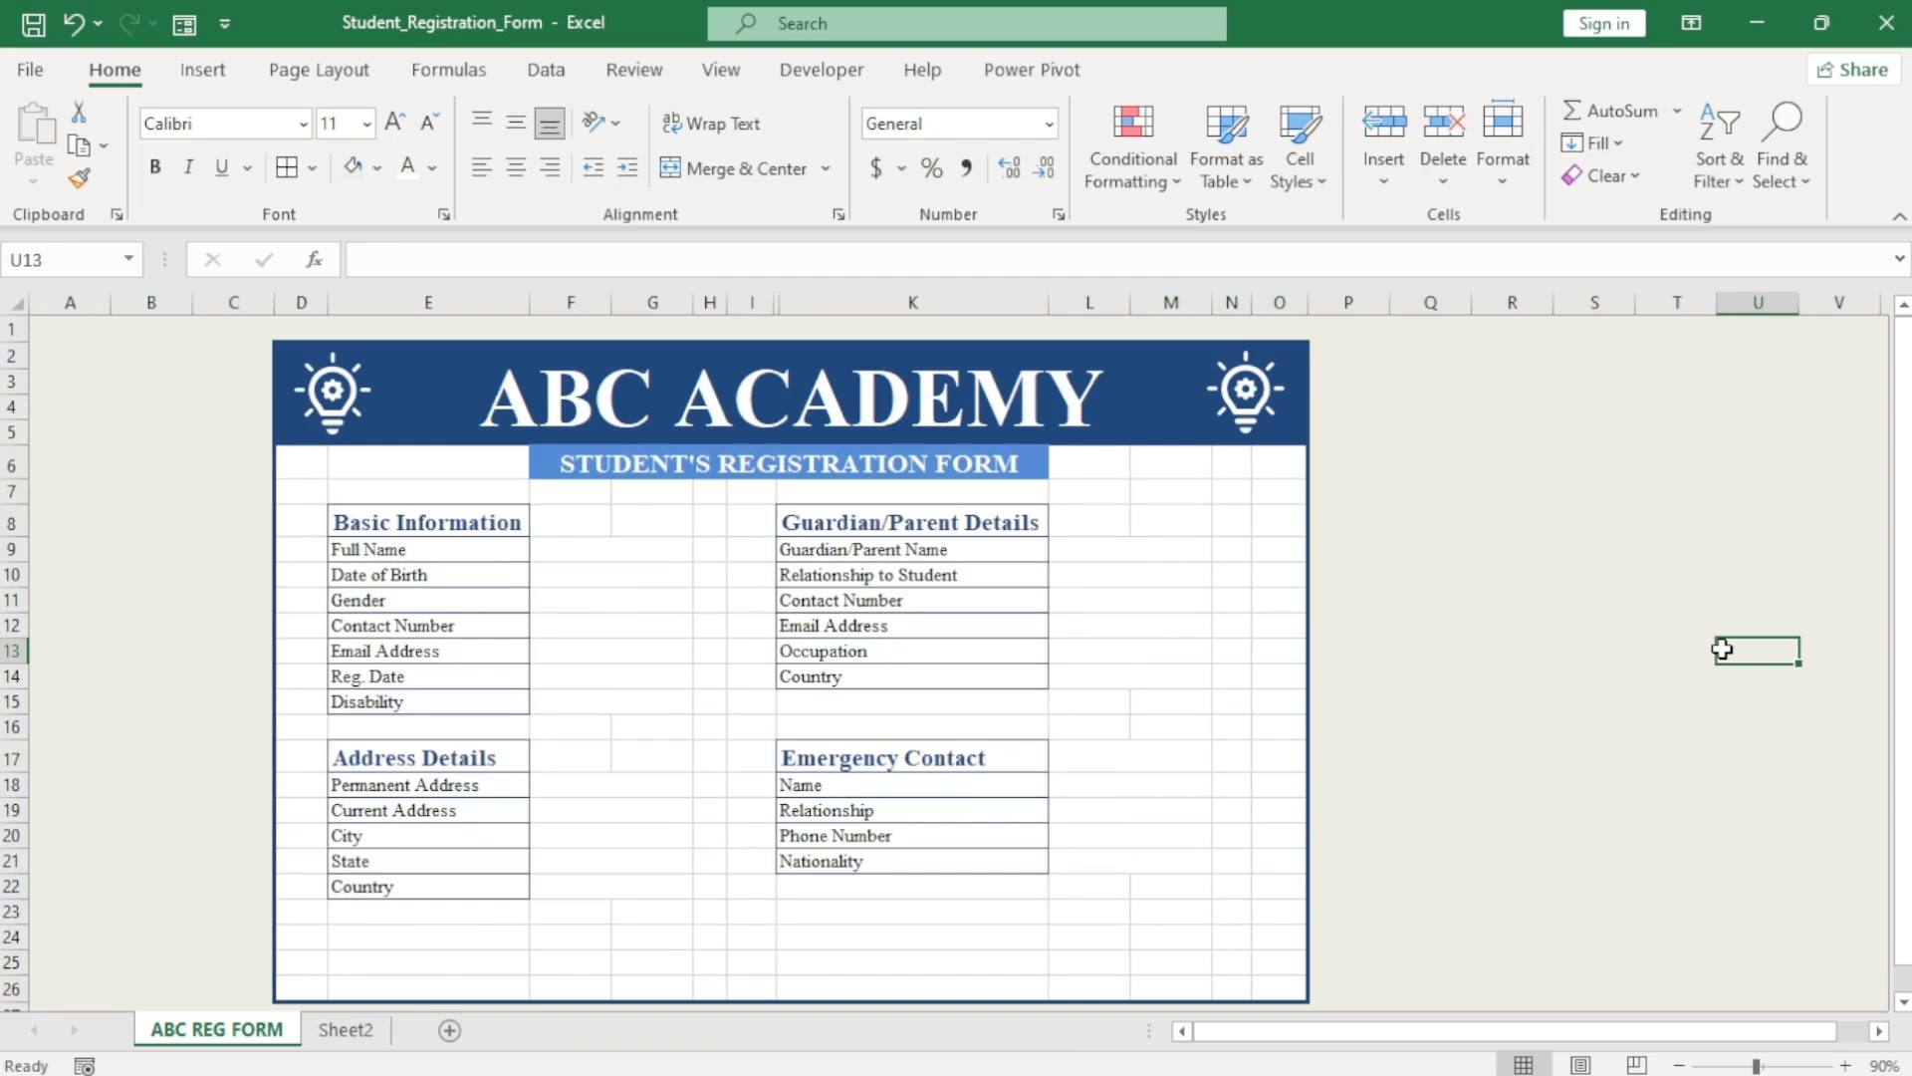
left_click(1238, 628)
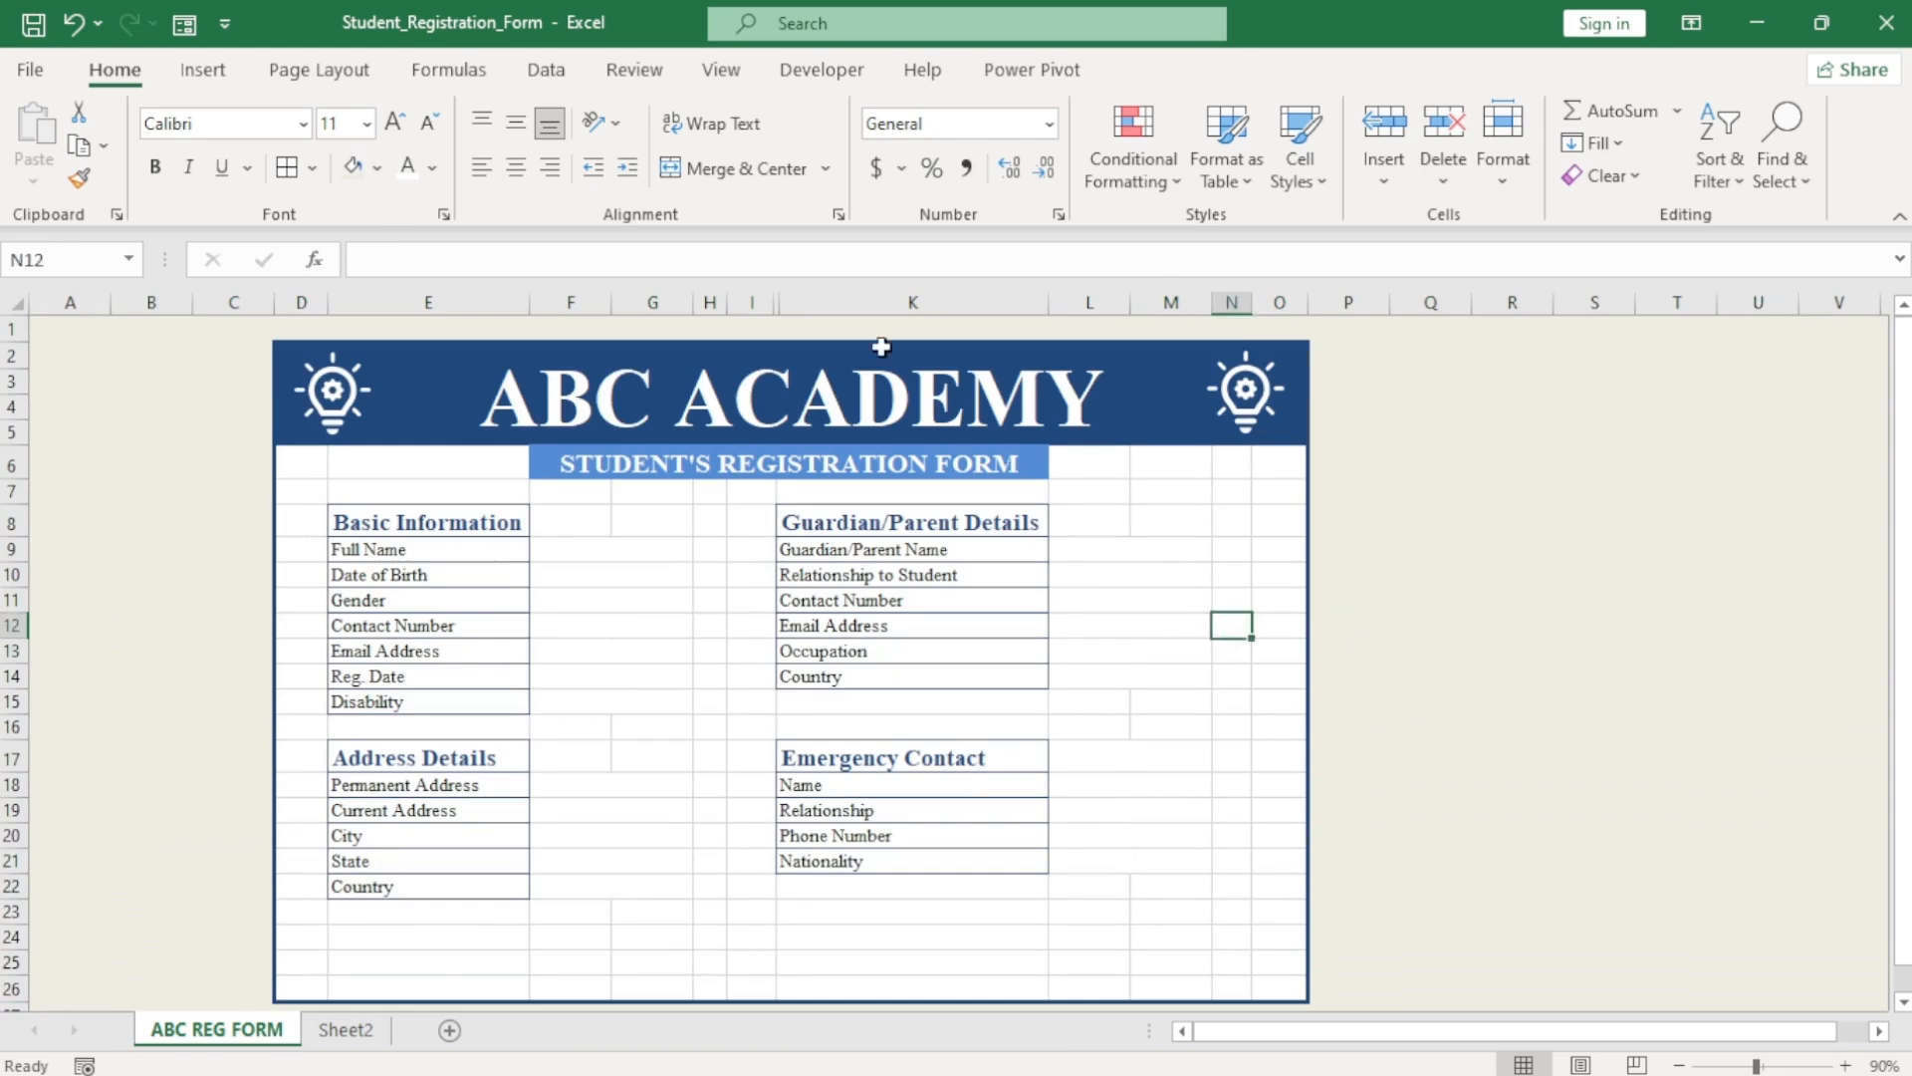
Turn off sheet gridlines on the View tab.
left_click(721, 70)
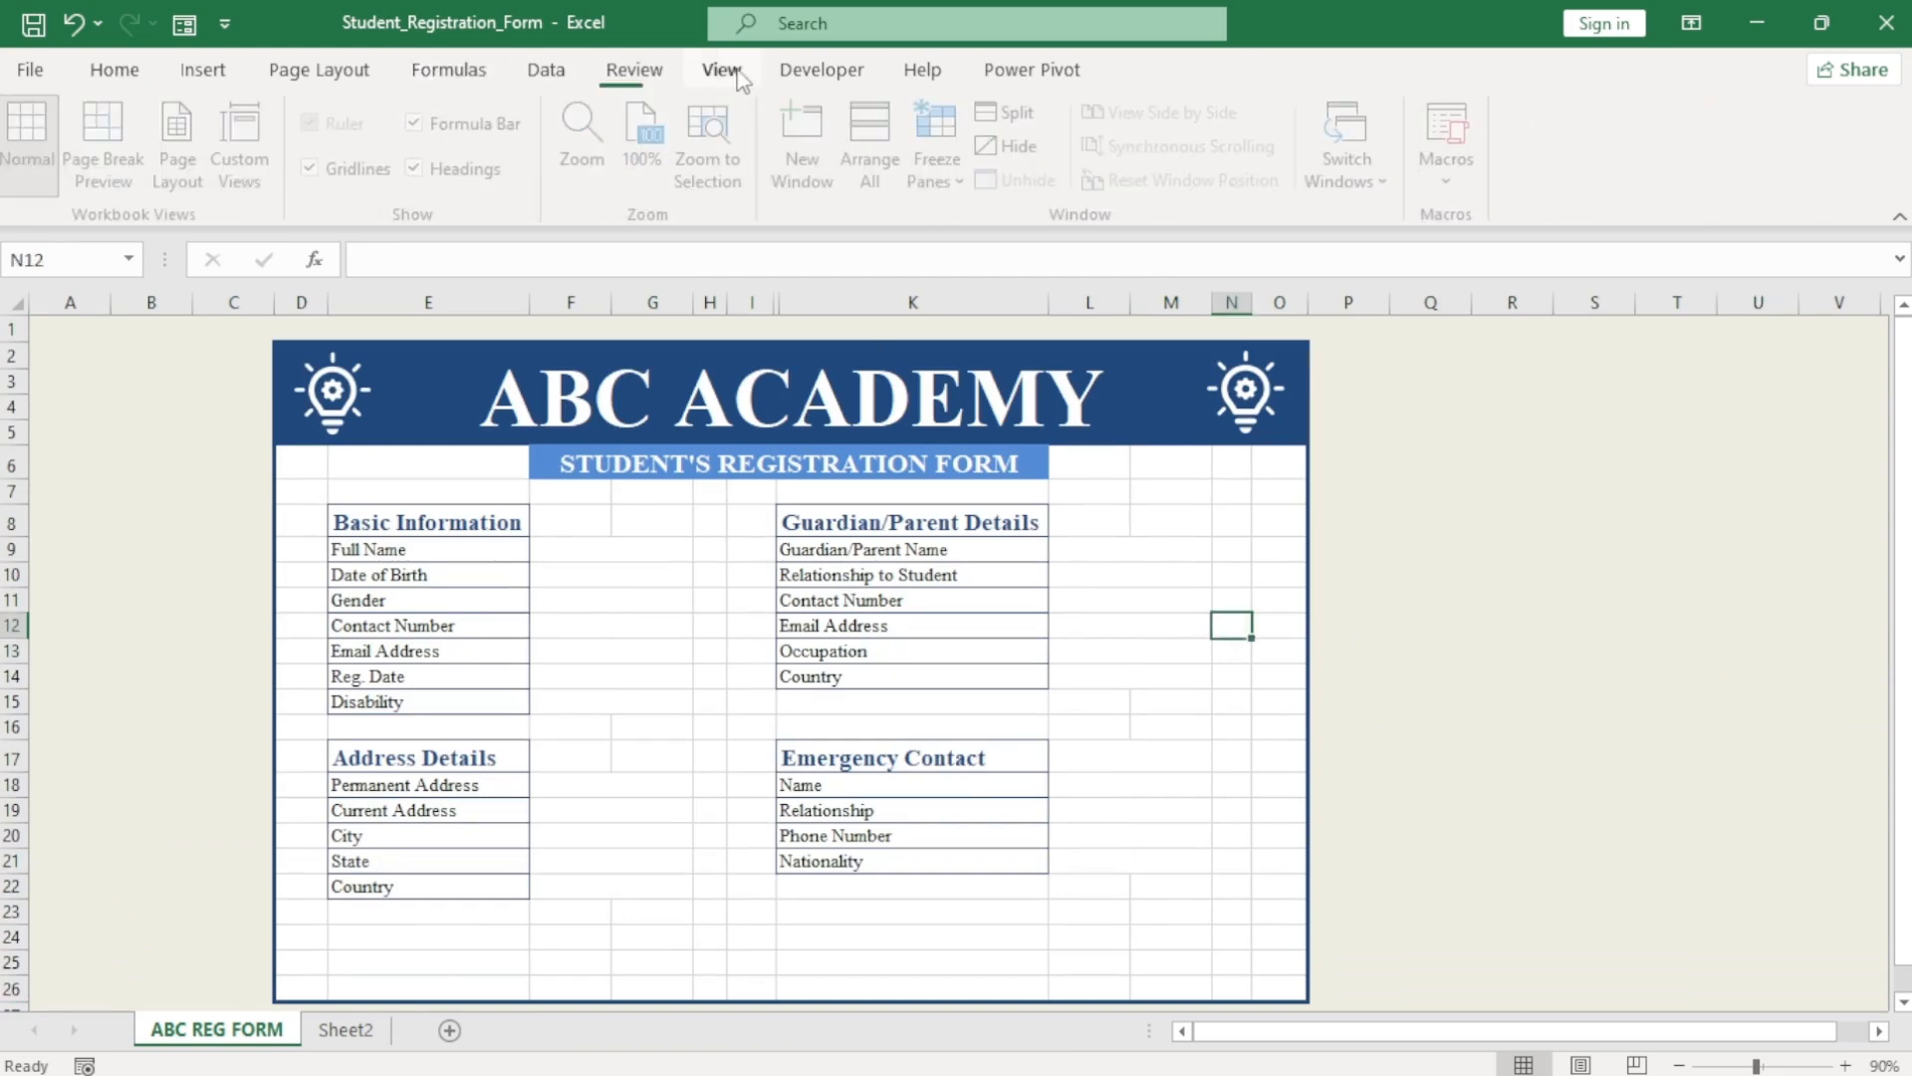
left_click(319, 169)
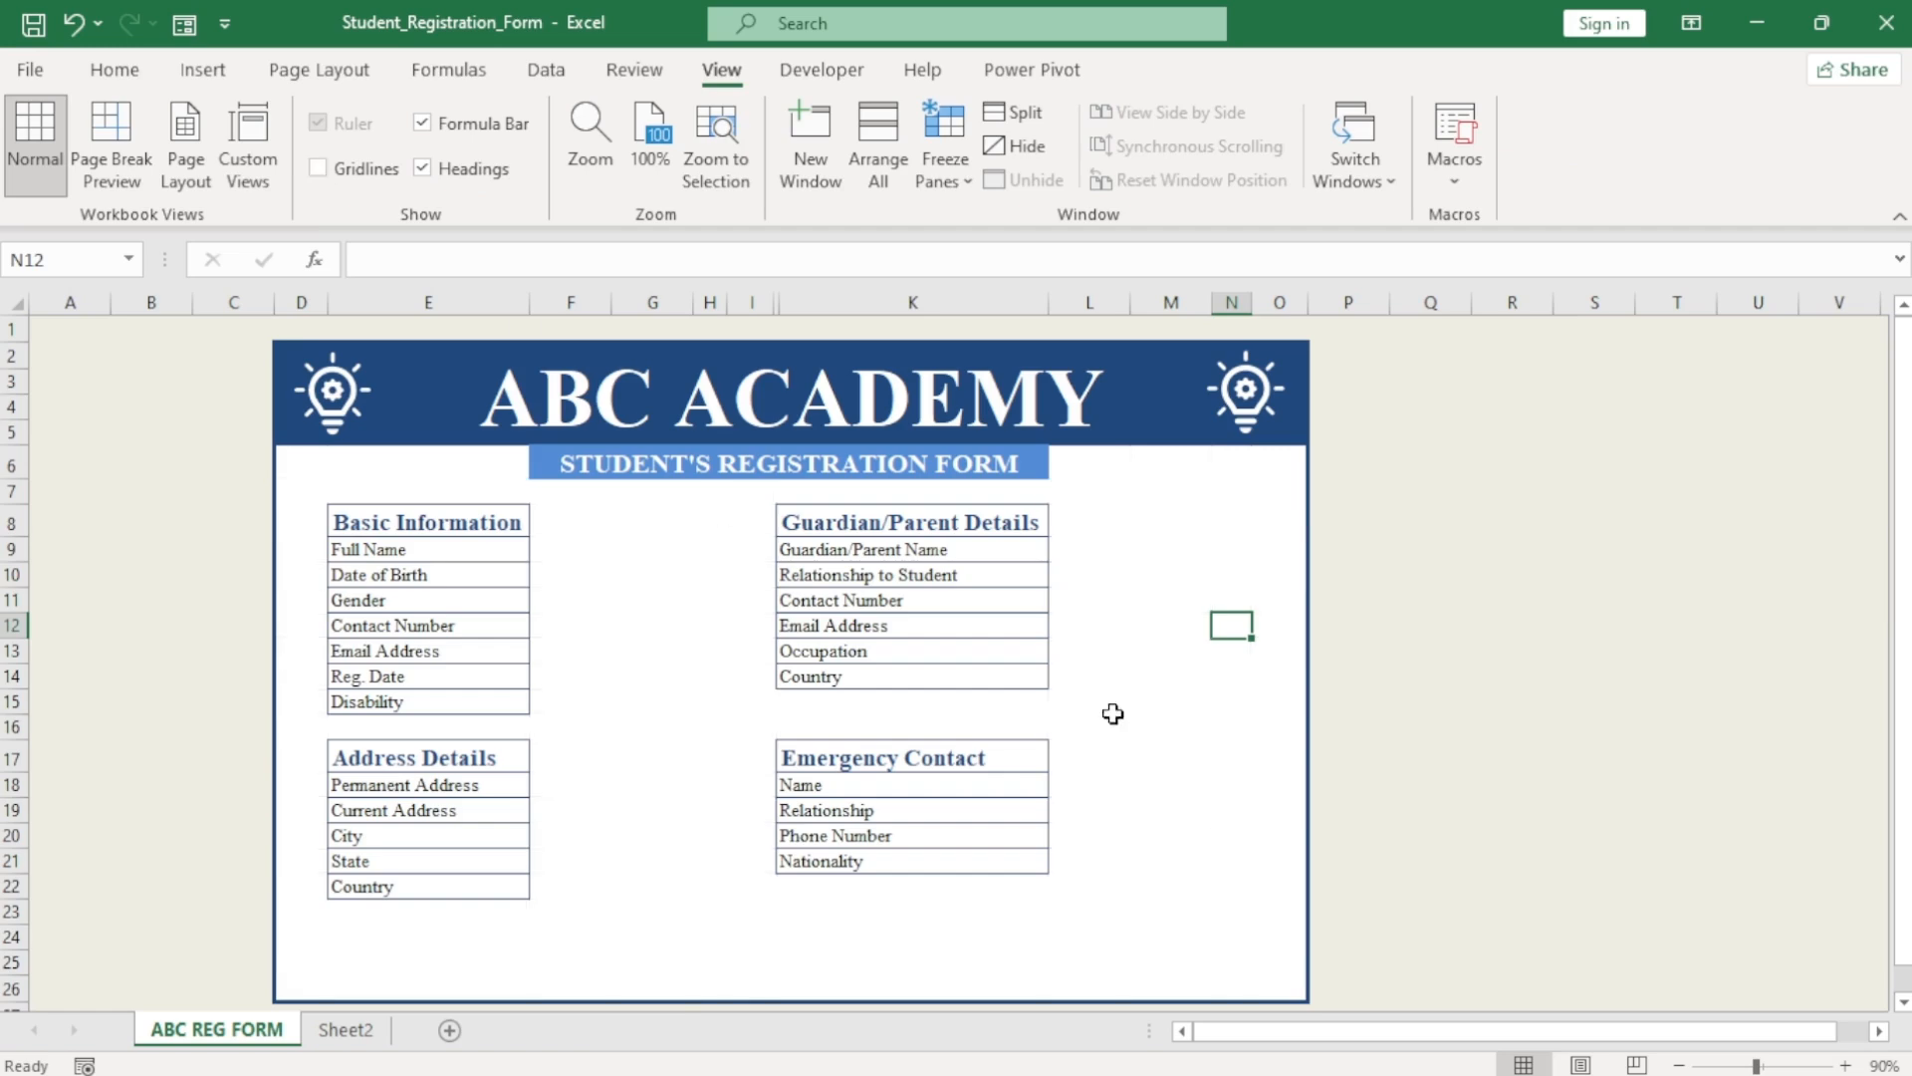
left_click(1514, 847)
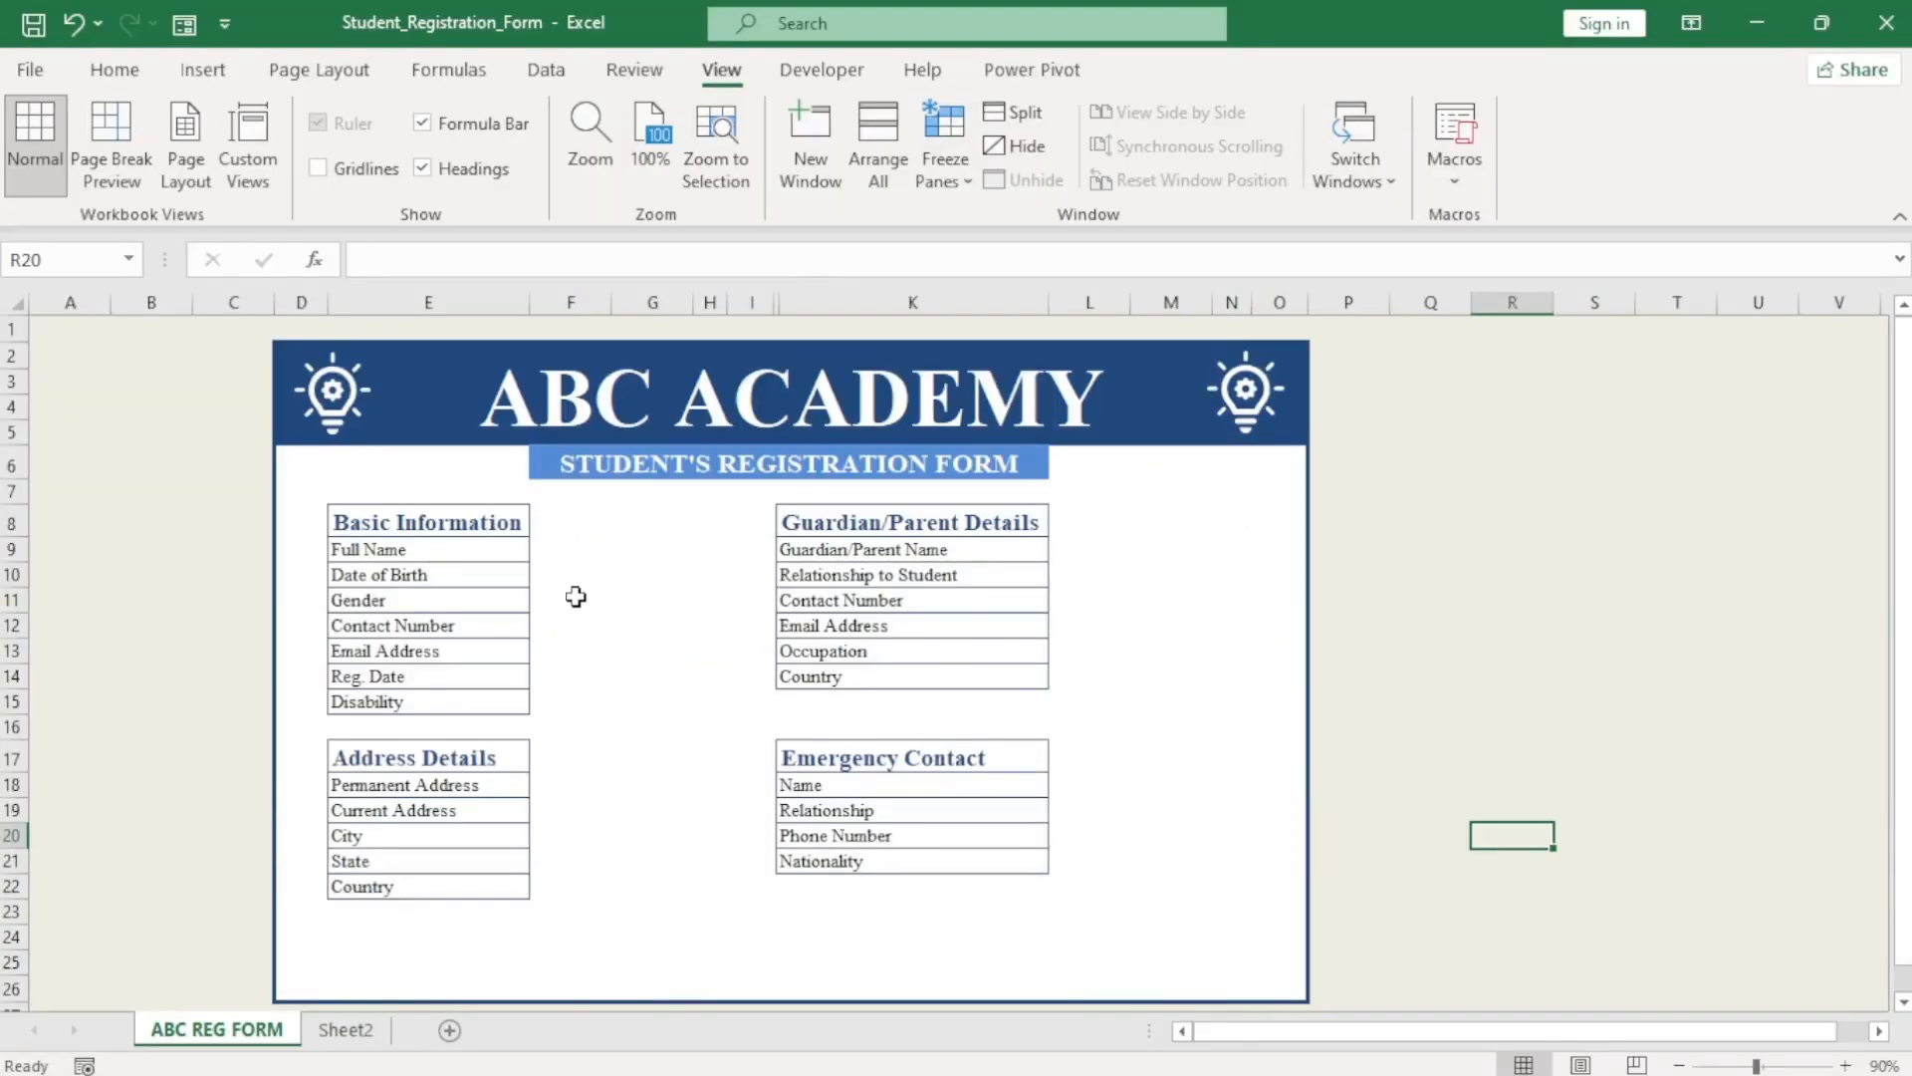
left_click(573, 601)
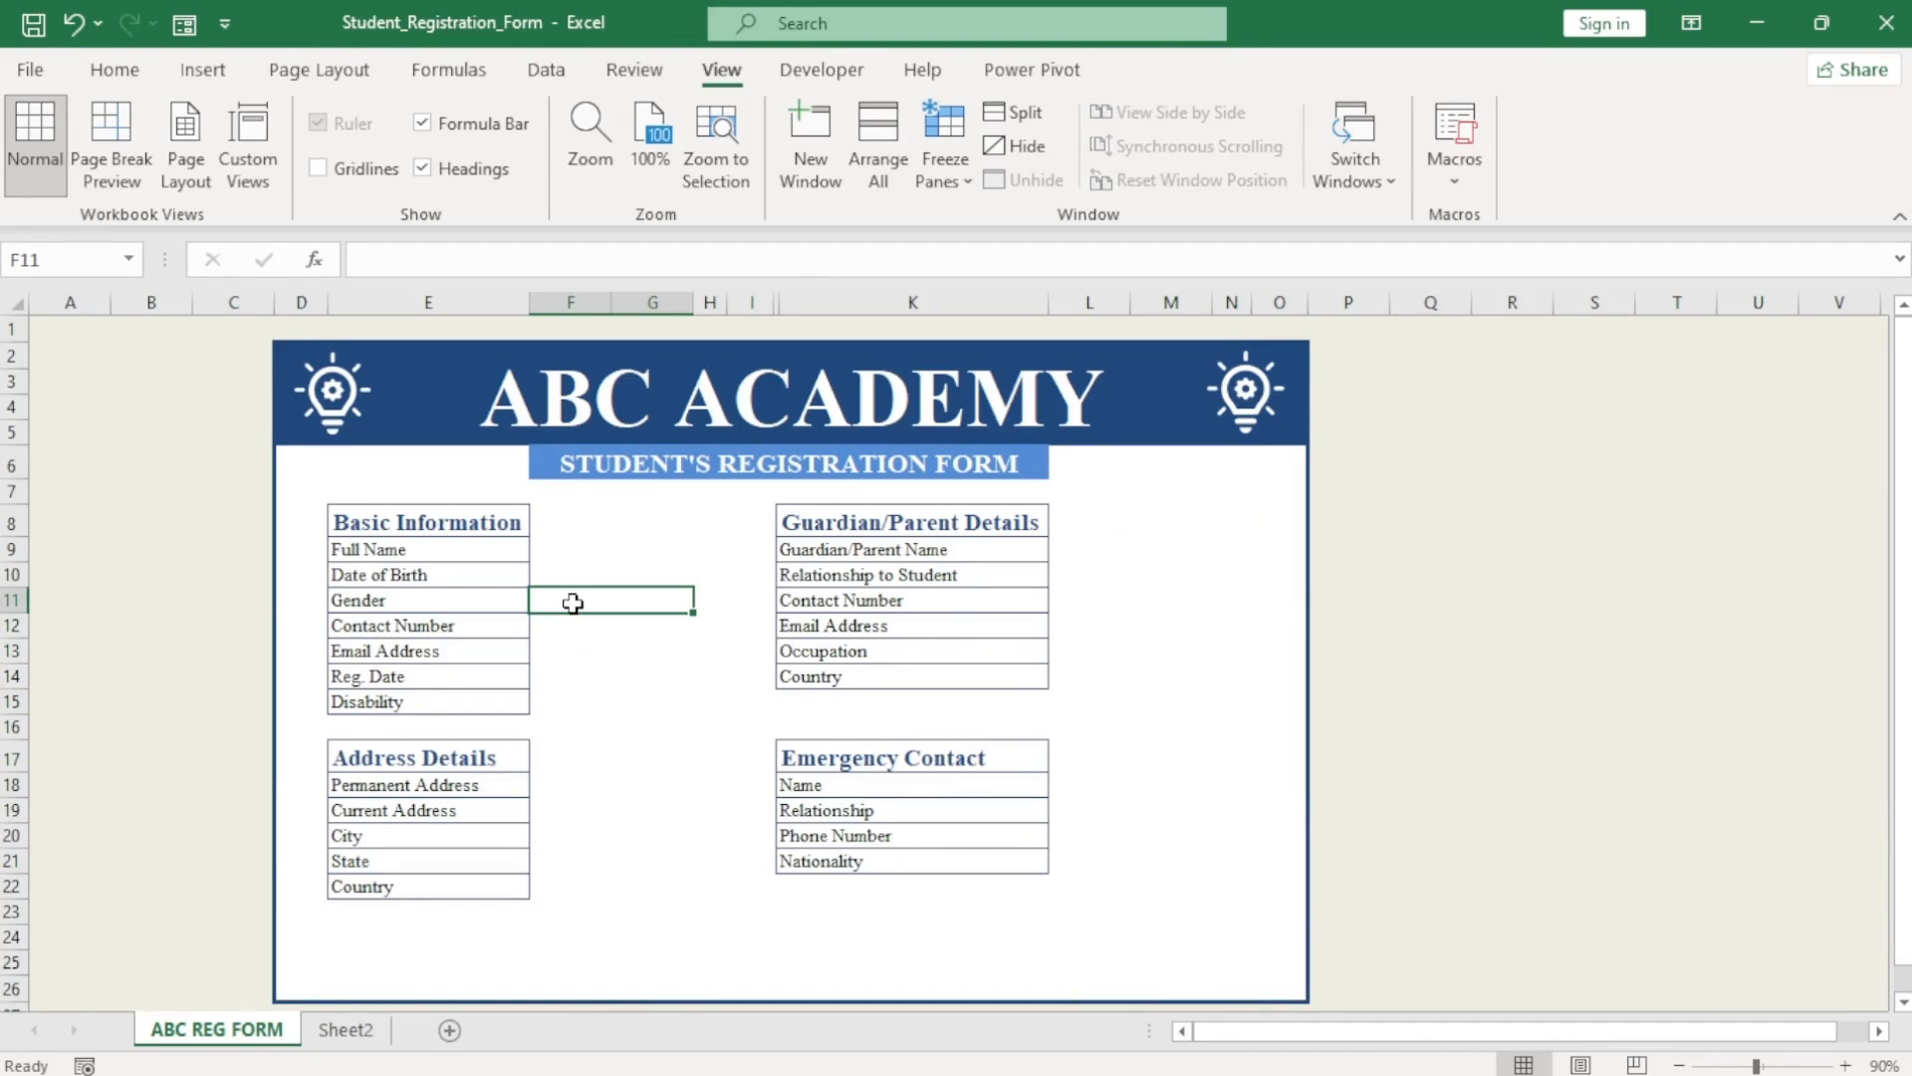
left_click(125, 71)
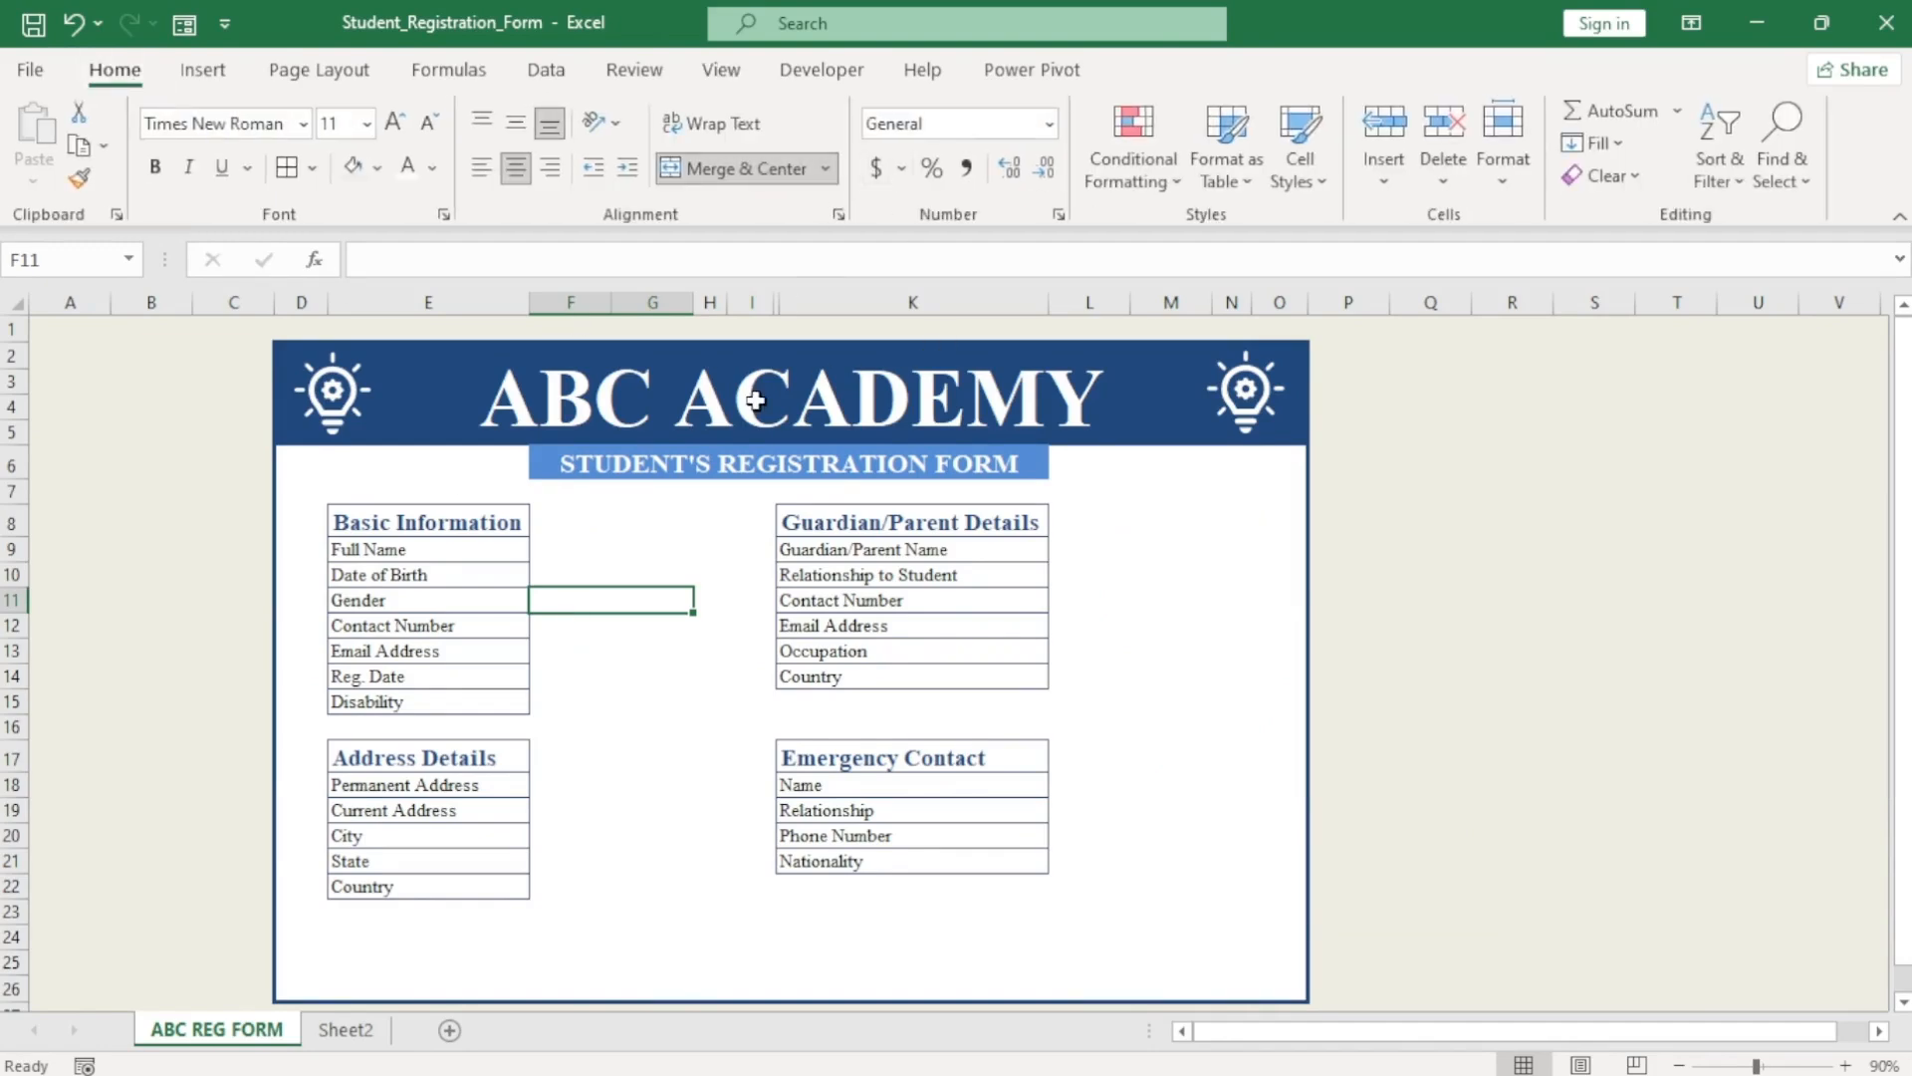
Give the Gender cell F11 a List validation with source Male,Female.
left_click(560, 72)
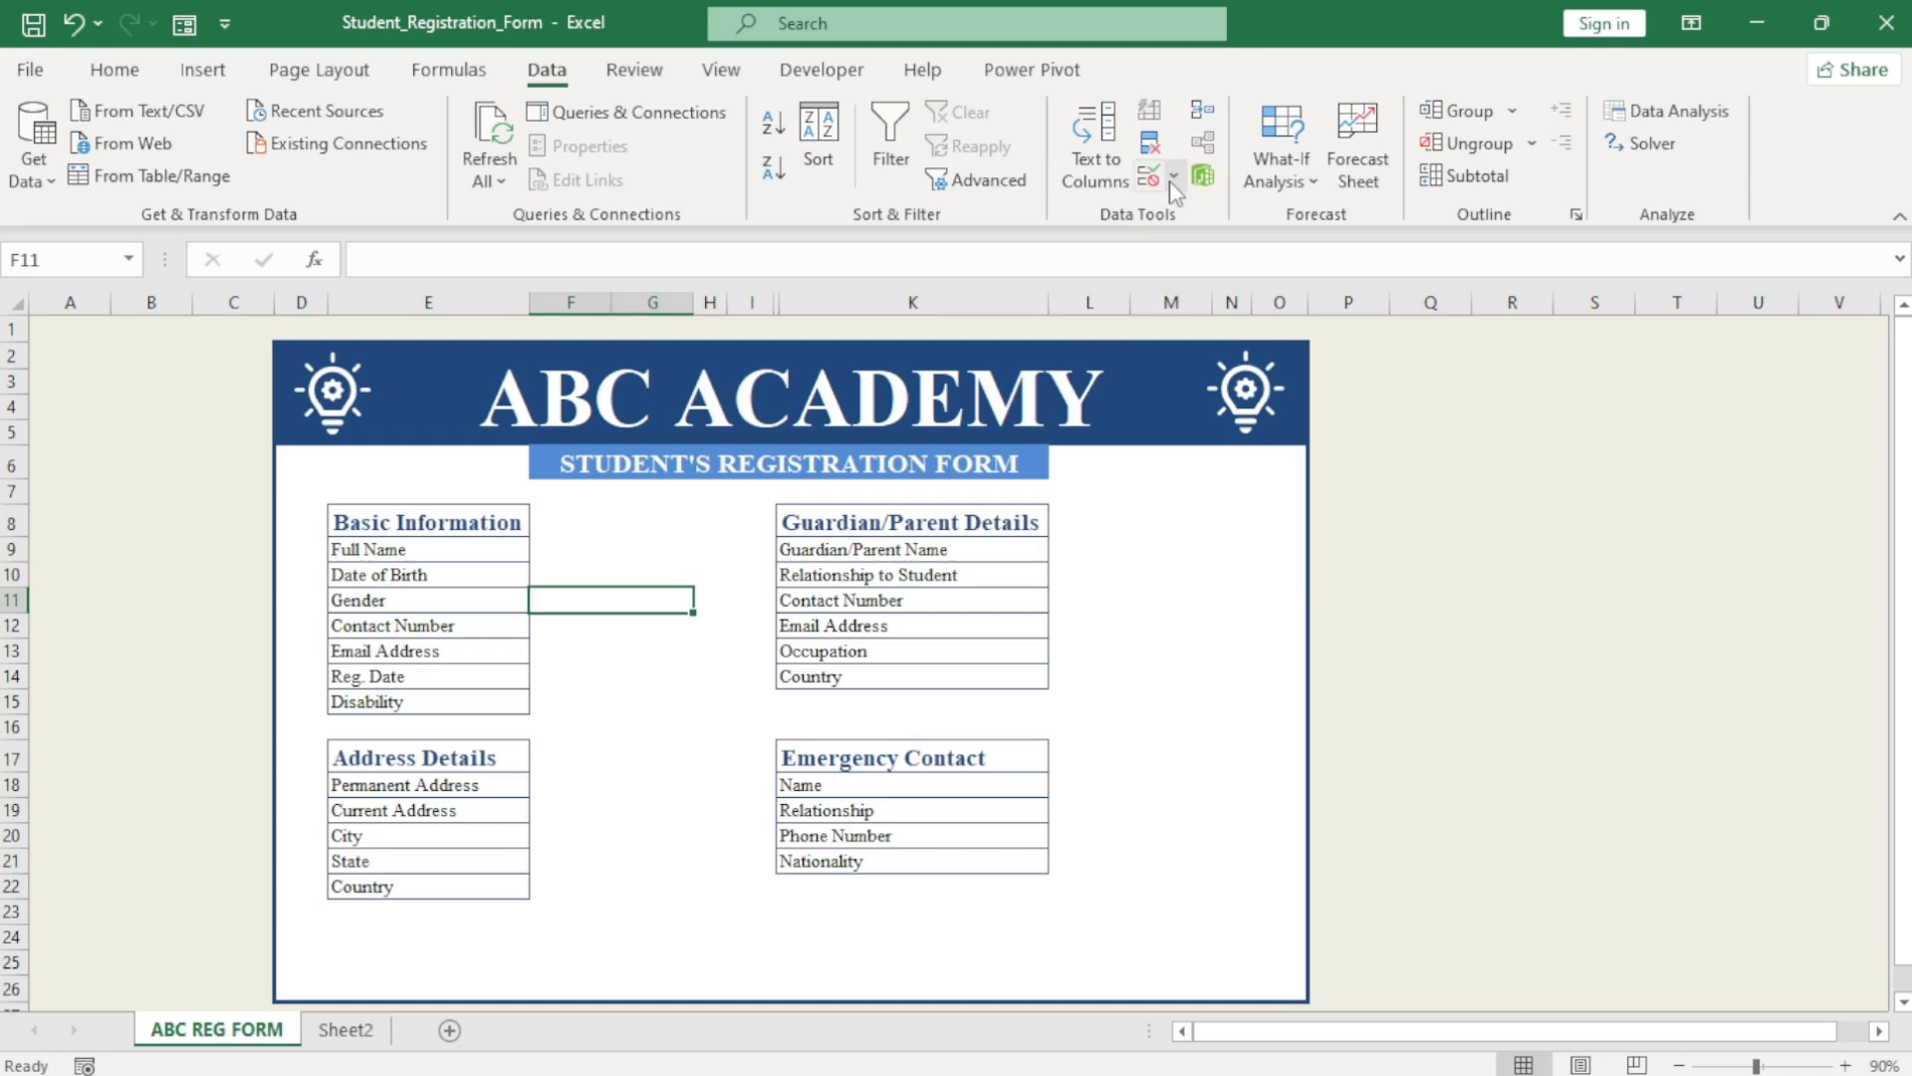
left_click(1174, 180)
left_click(1245, 206)
left_click(975, 376)
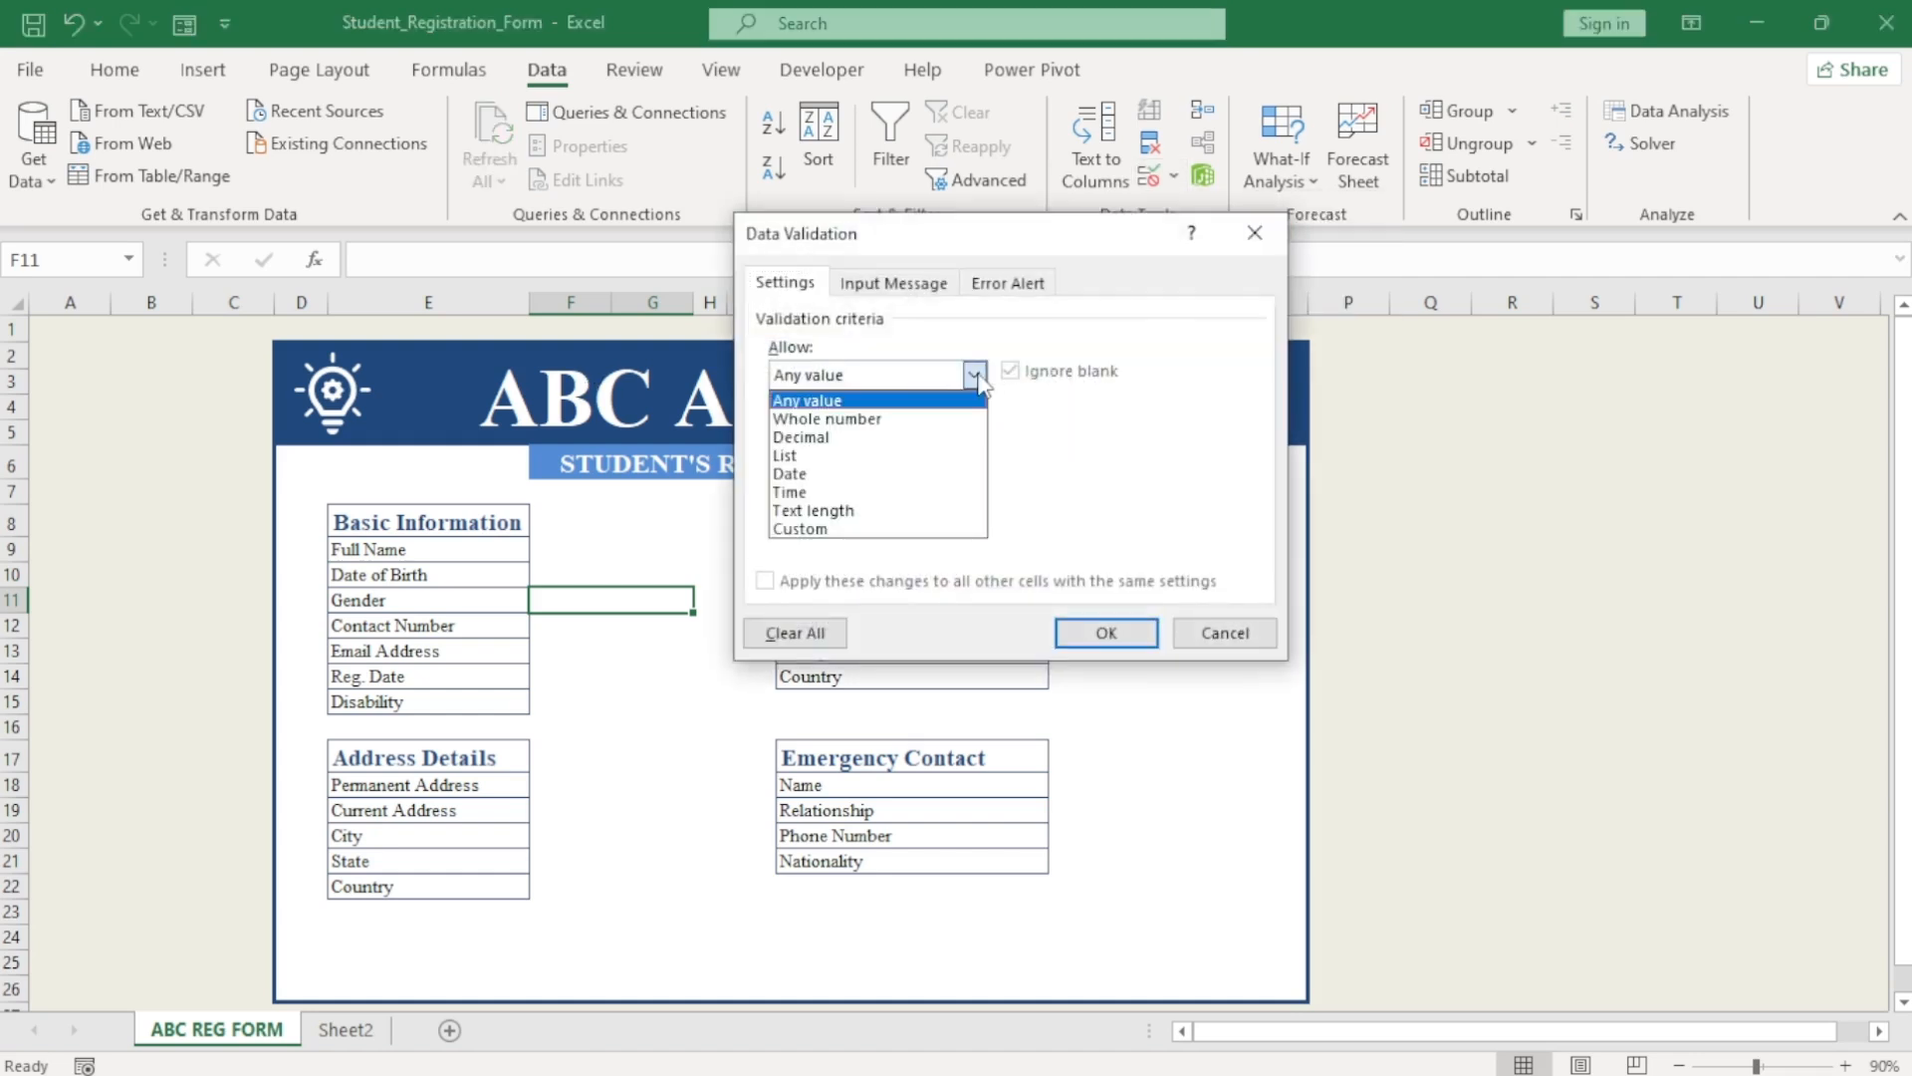
left_click(797, 455)
left_click(840, 490)
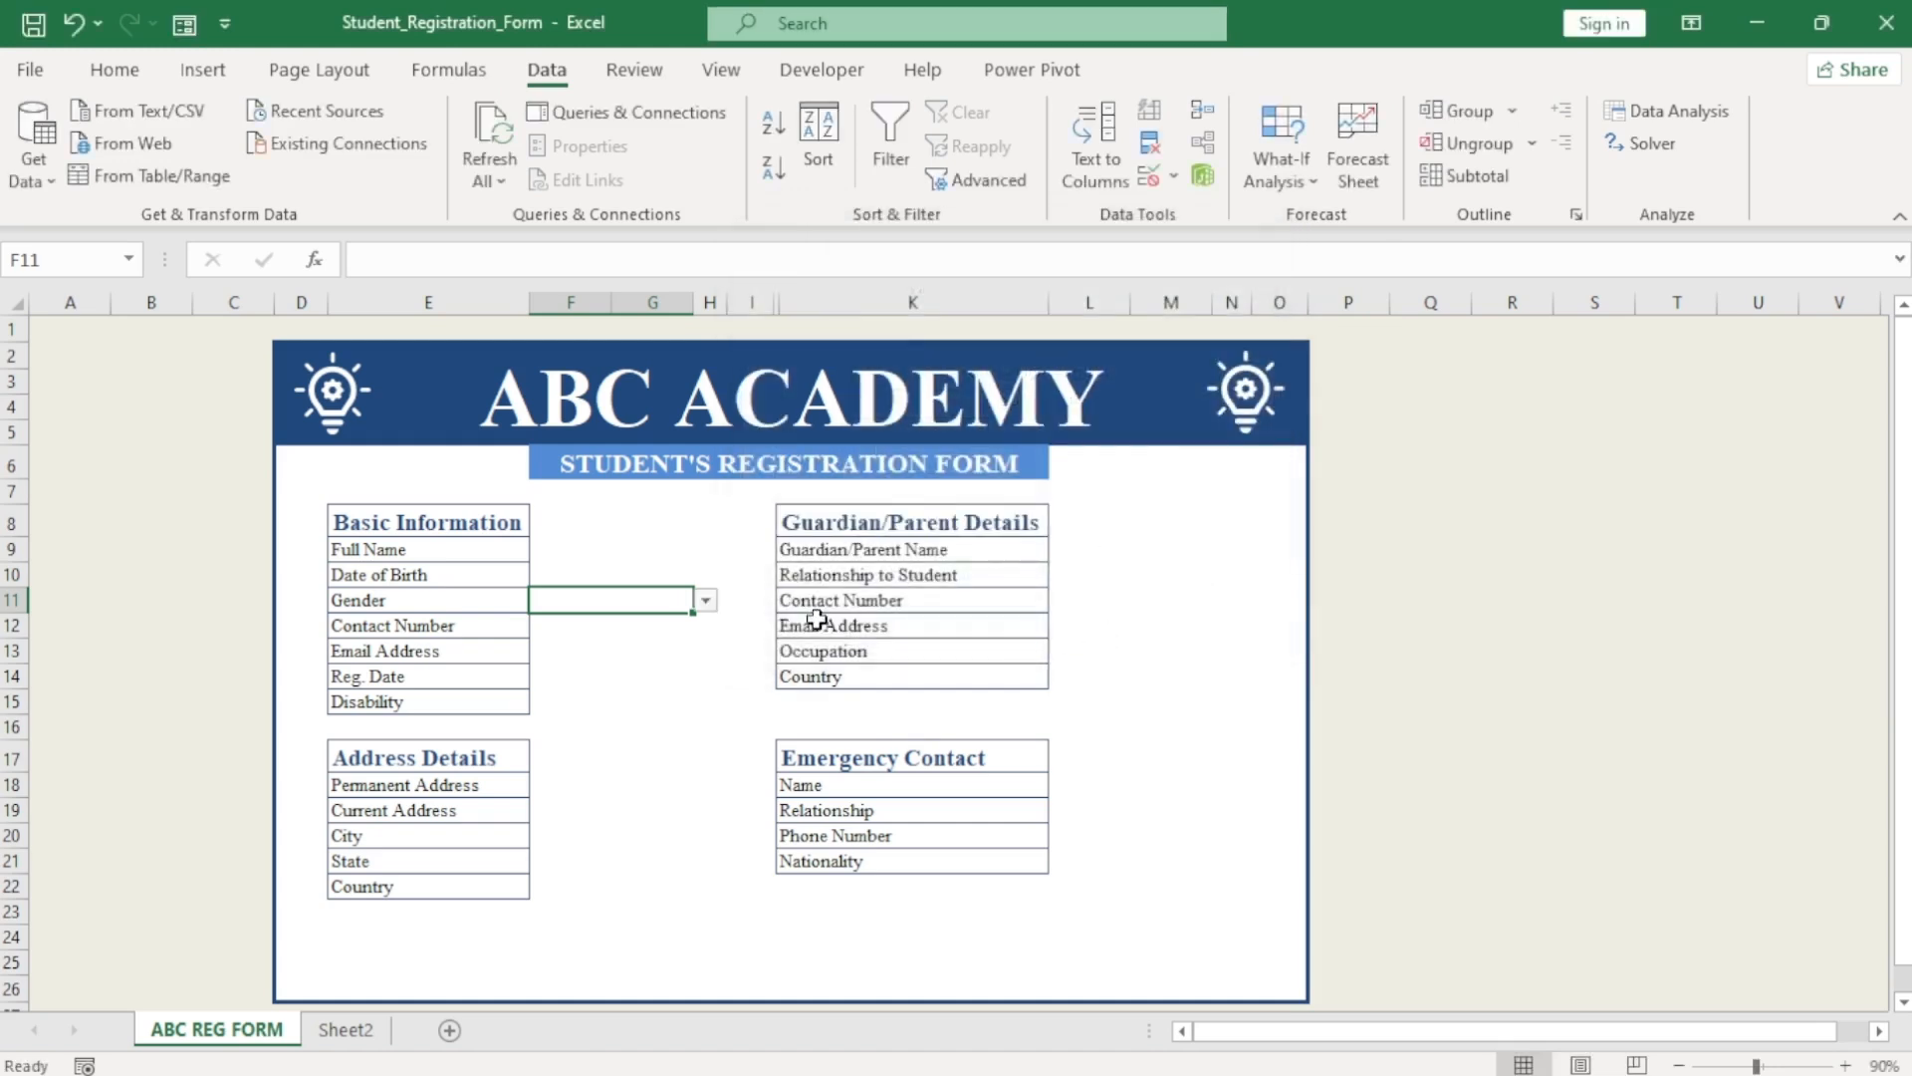
Test the Gender dropdown and set it to Male.
left_click(707, 601)
key("Escape")
left_click(706, 601)
left_click(590, 640)
left_click(707, 600)
left_click(606, 625)
left_click(619, 647)
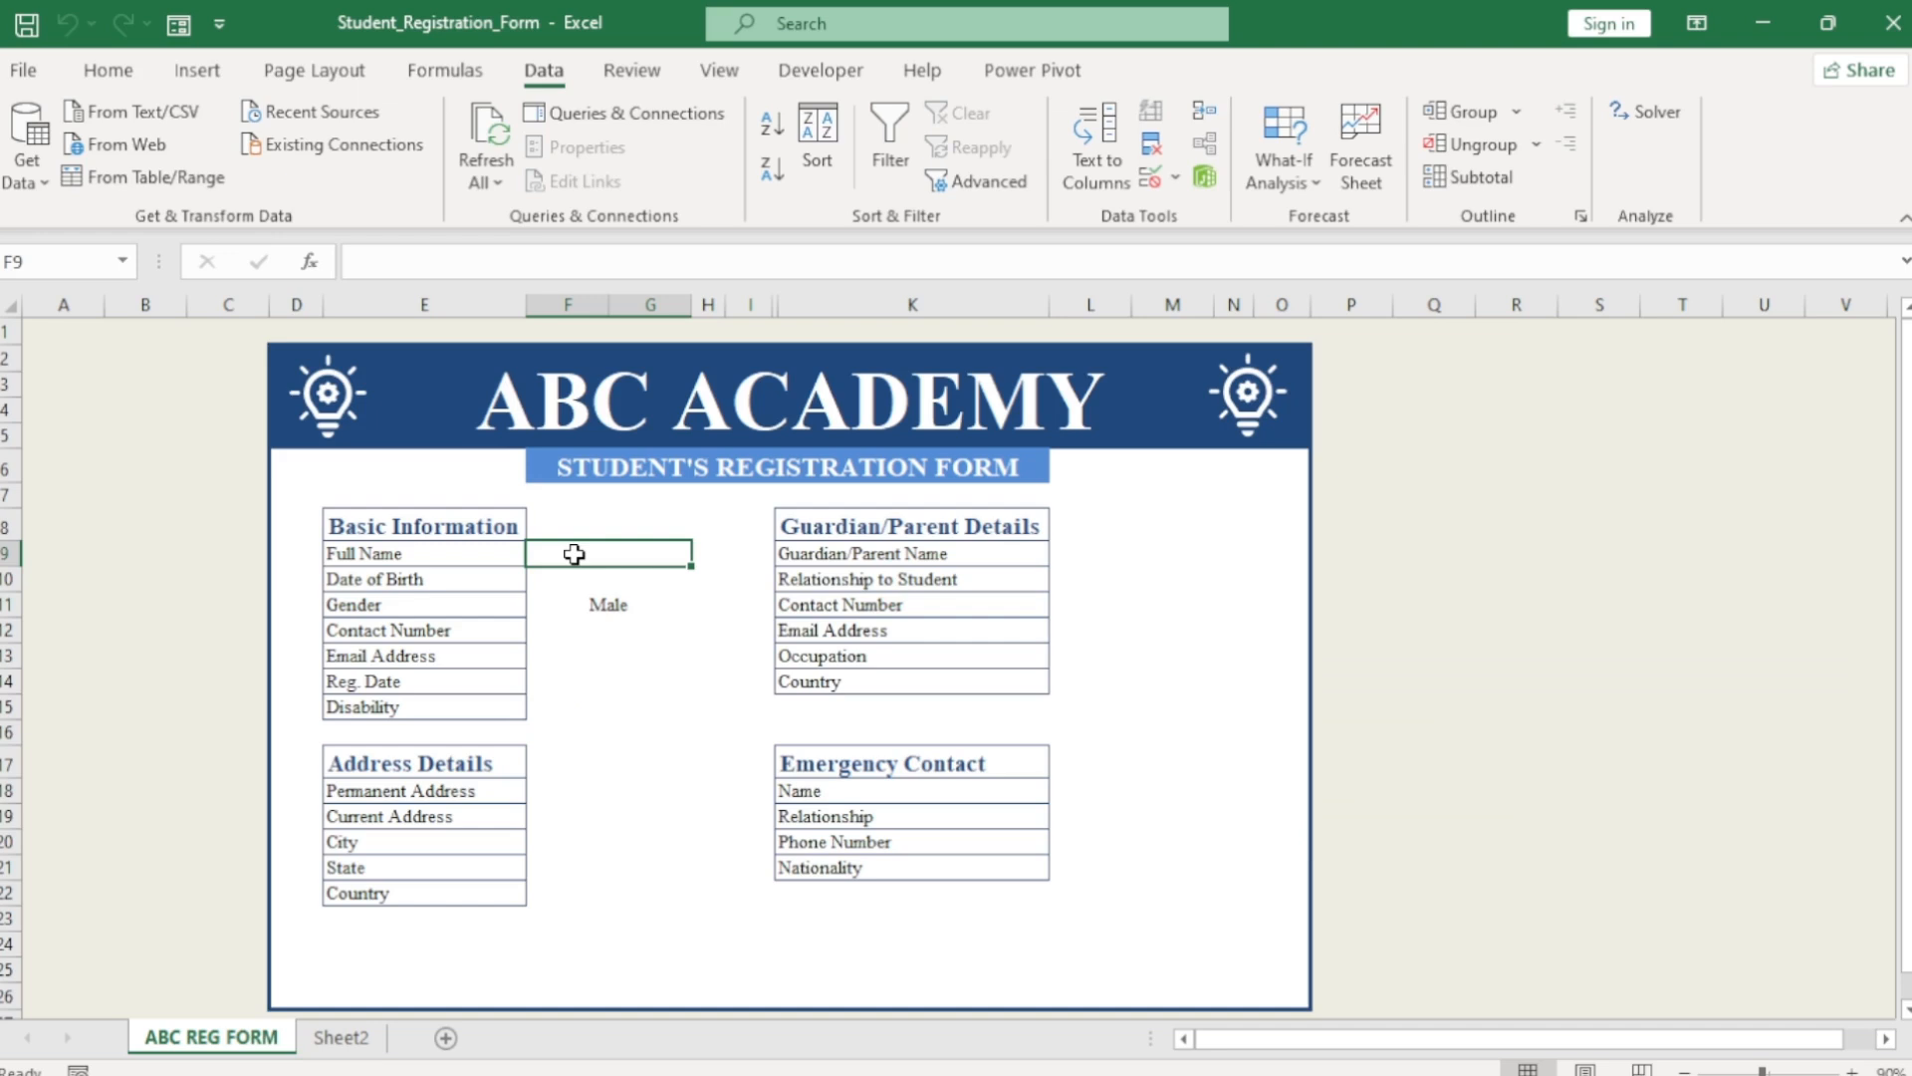
Start a new conditional formatting rule on F9 that formats only blank cells.
left_click(108, 70)
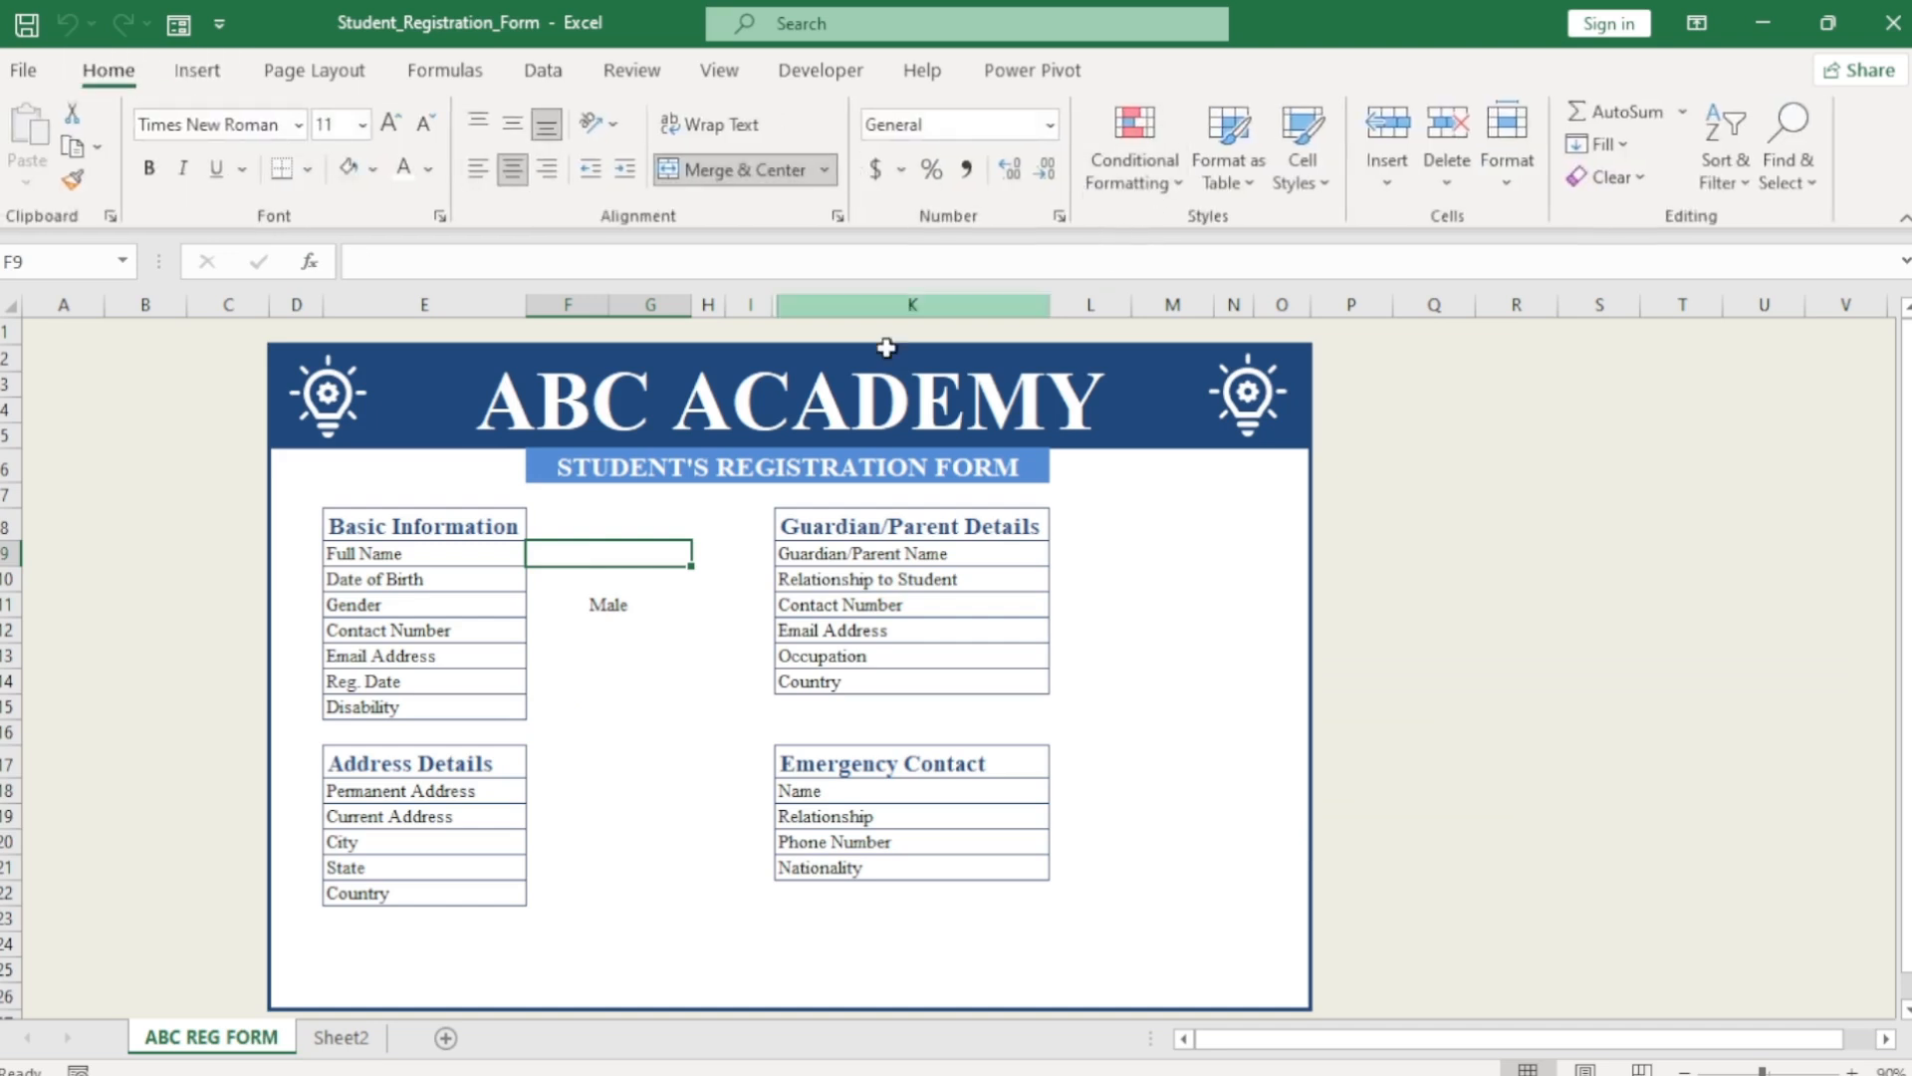
left_click(1134, 160)
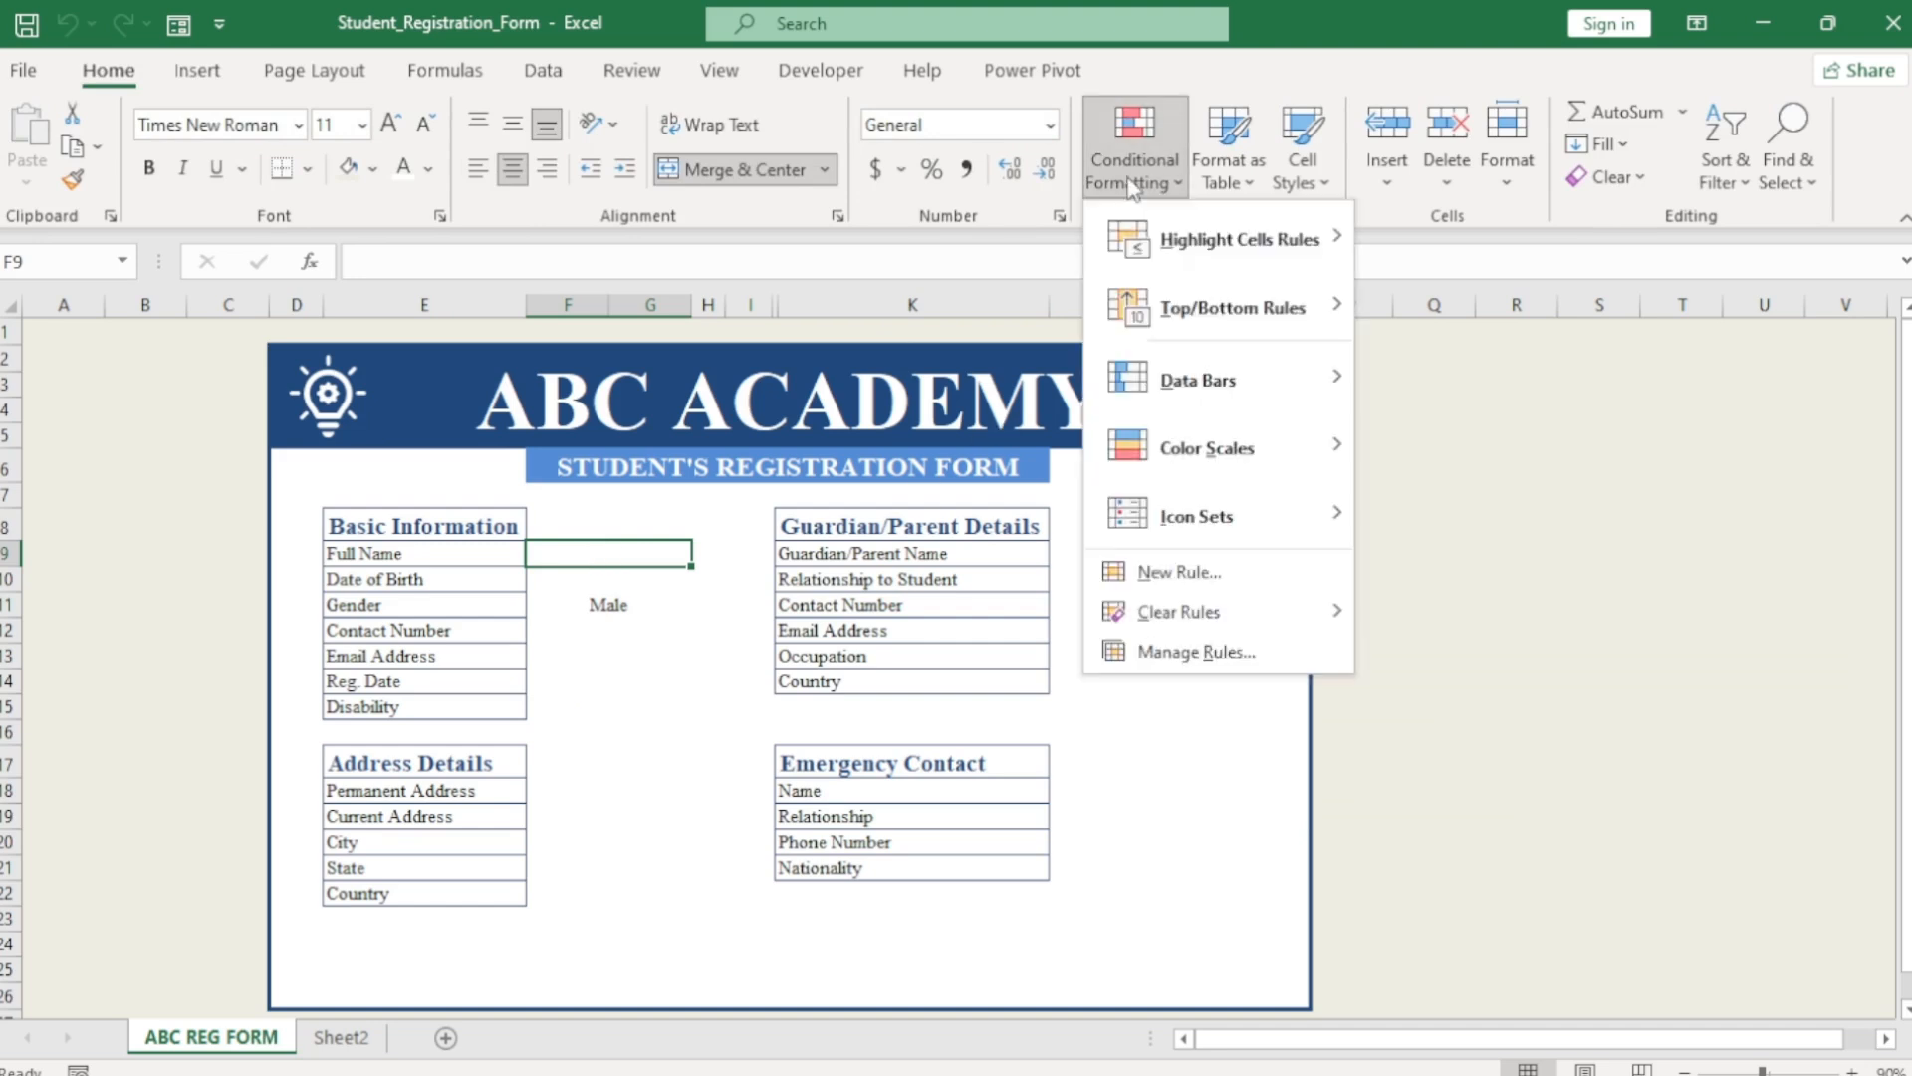
mouse_move(1222, 235)
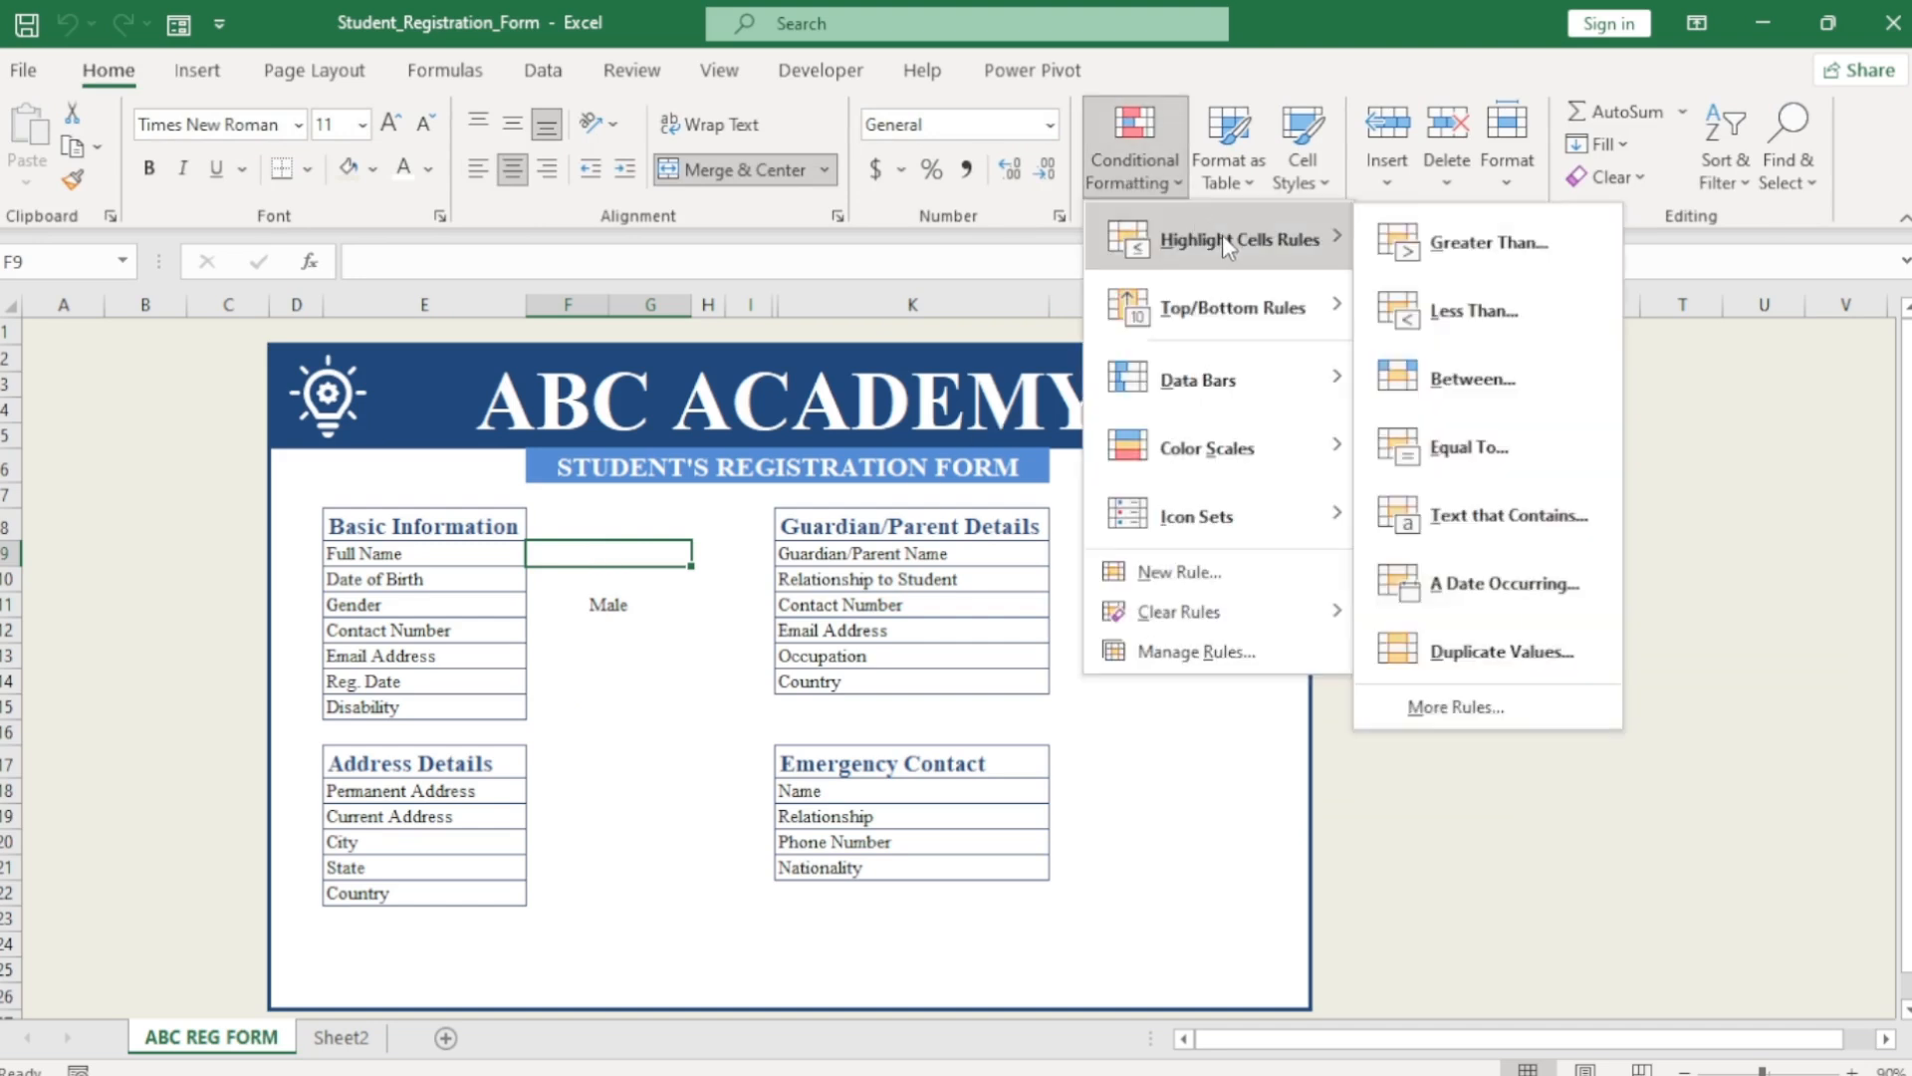
left_click(1479, 704)
left_click_drag(1076, 254, 1319, 251)
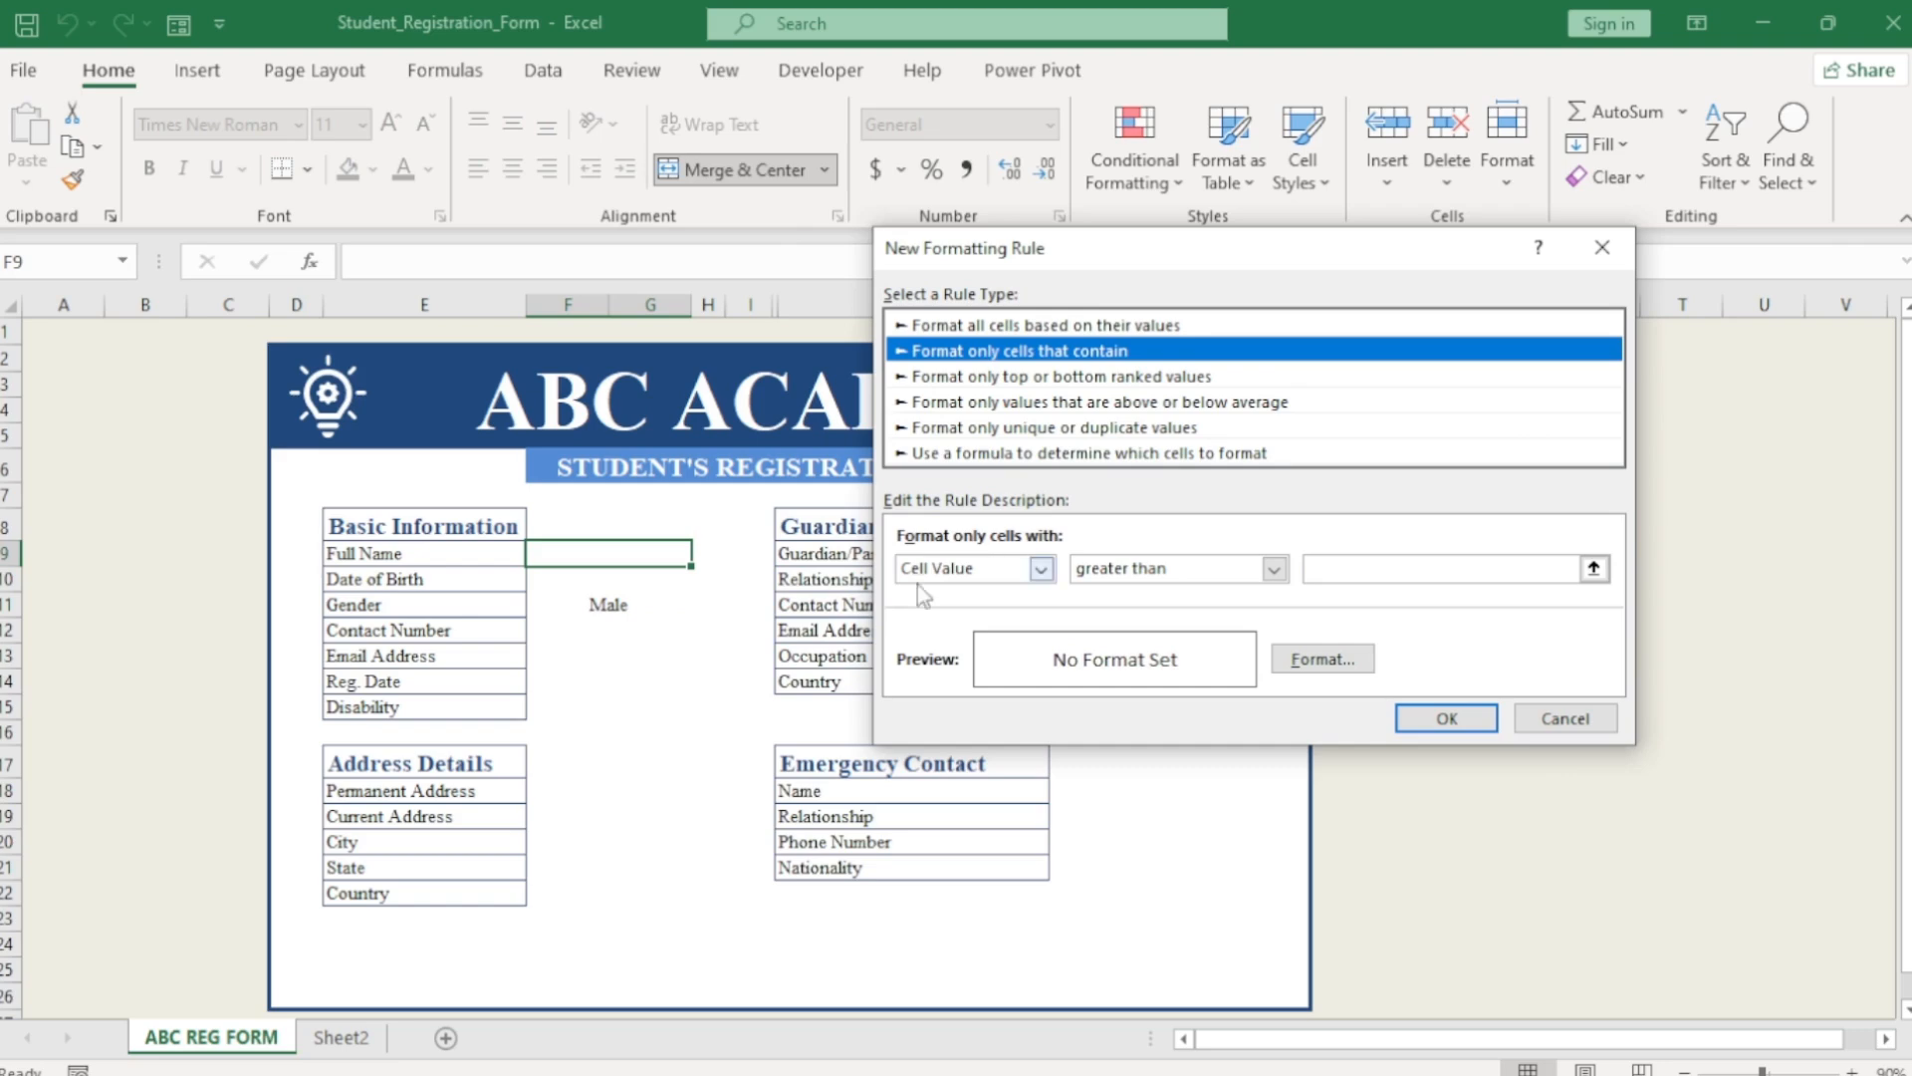
left_click(1042, 569)
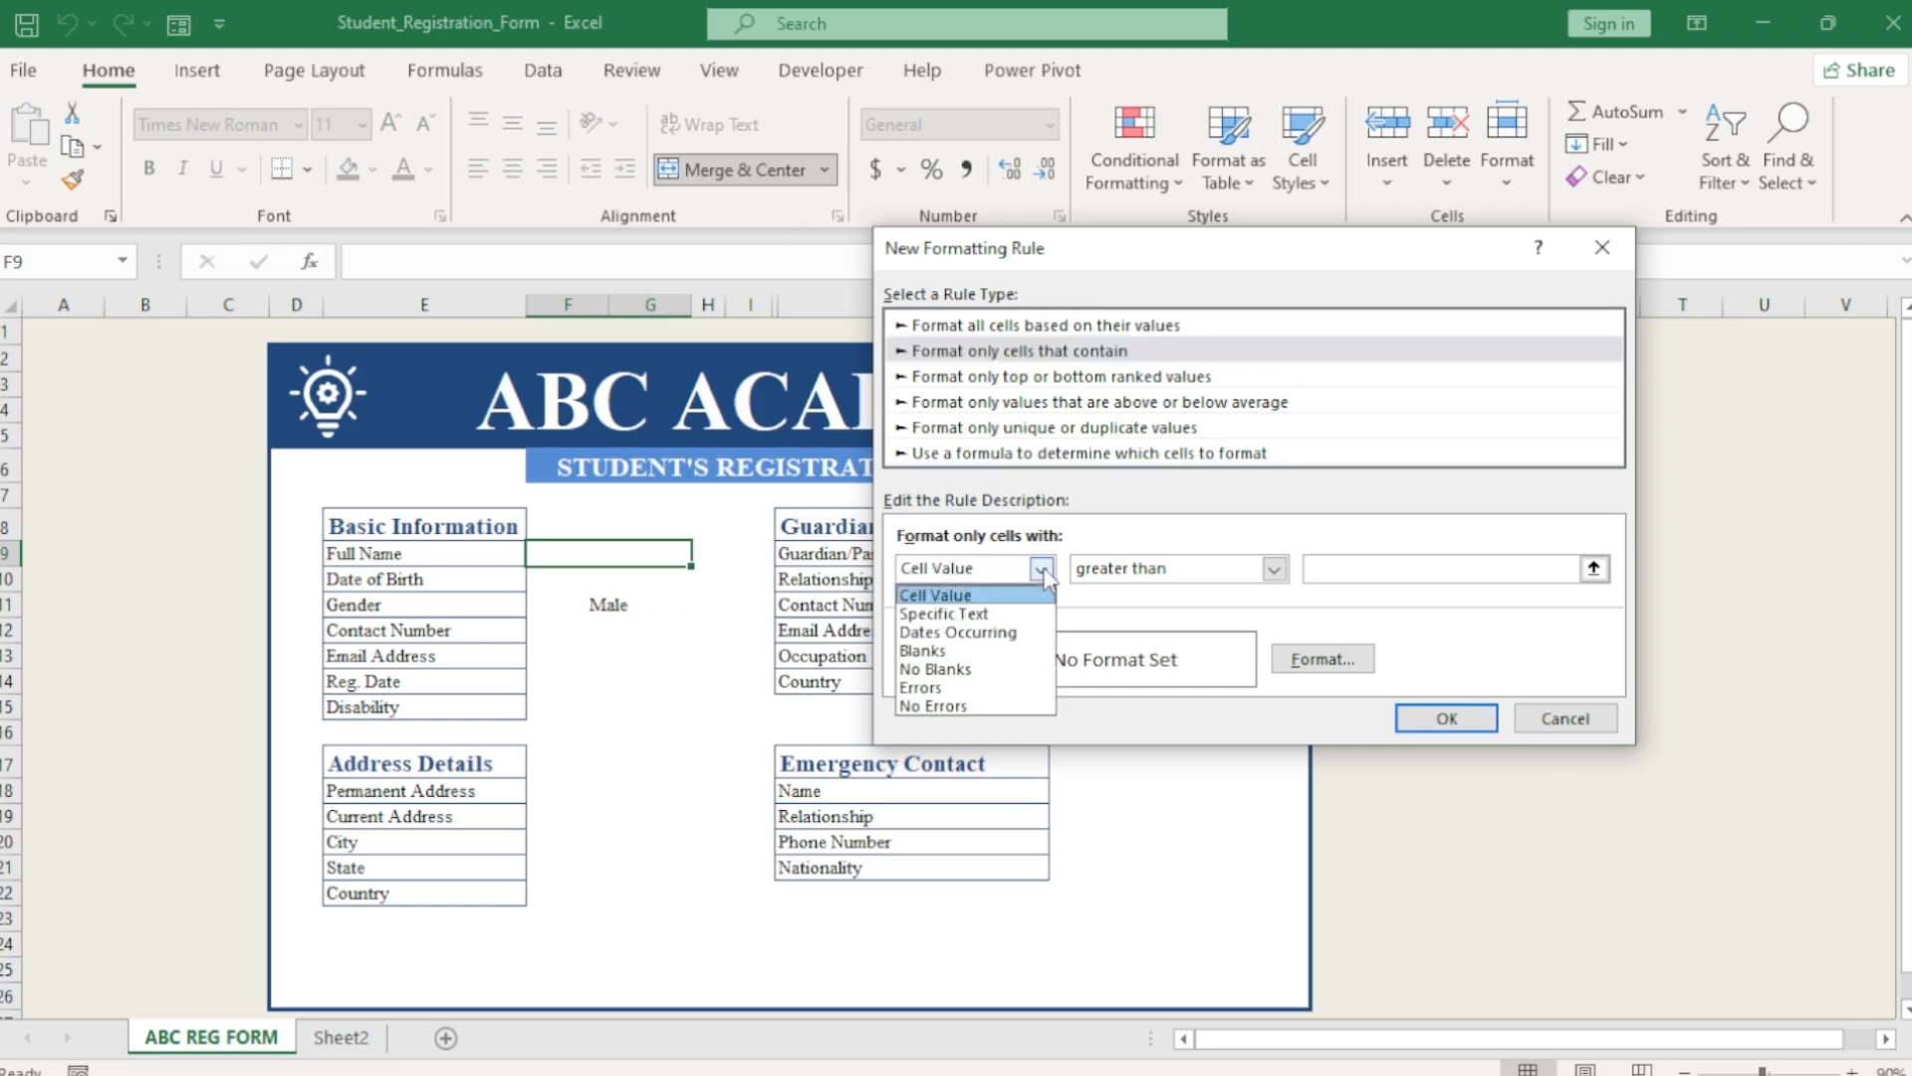
left_click(922, 651)
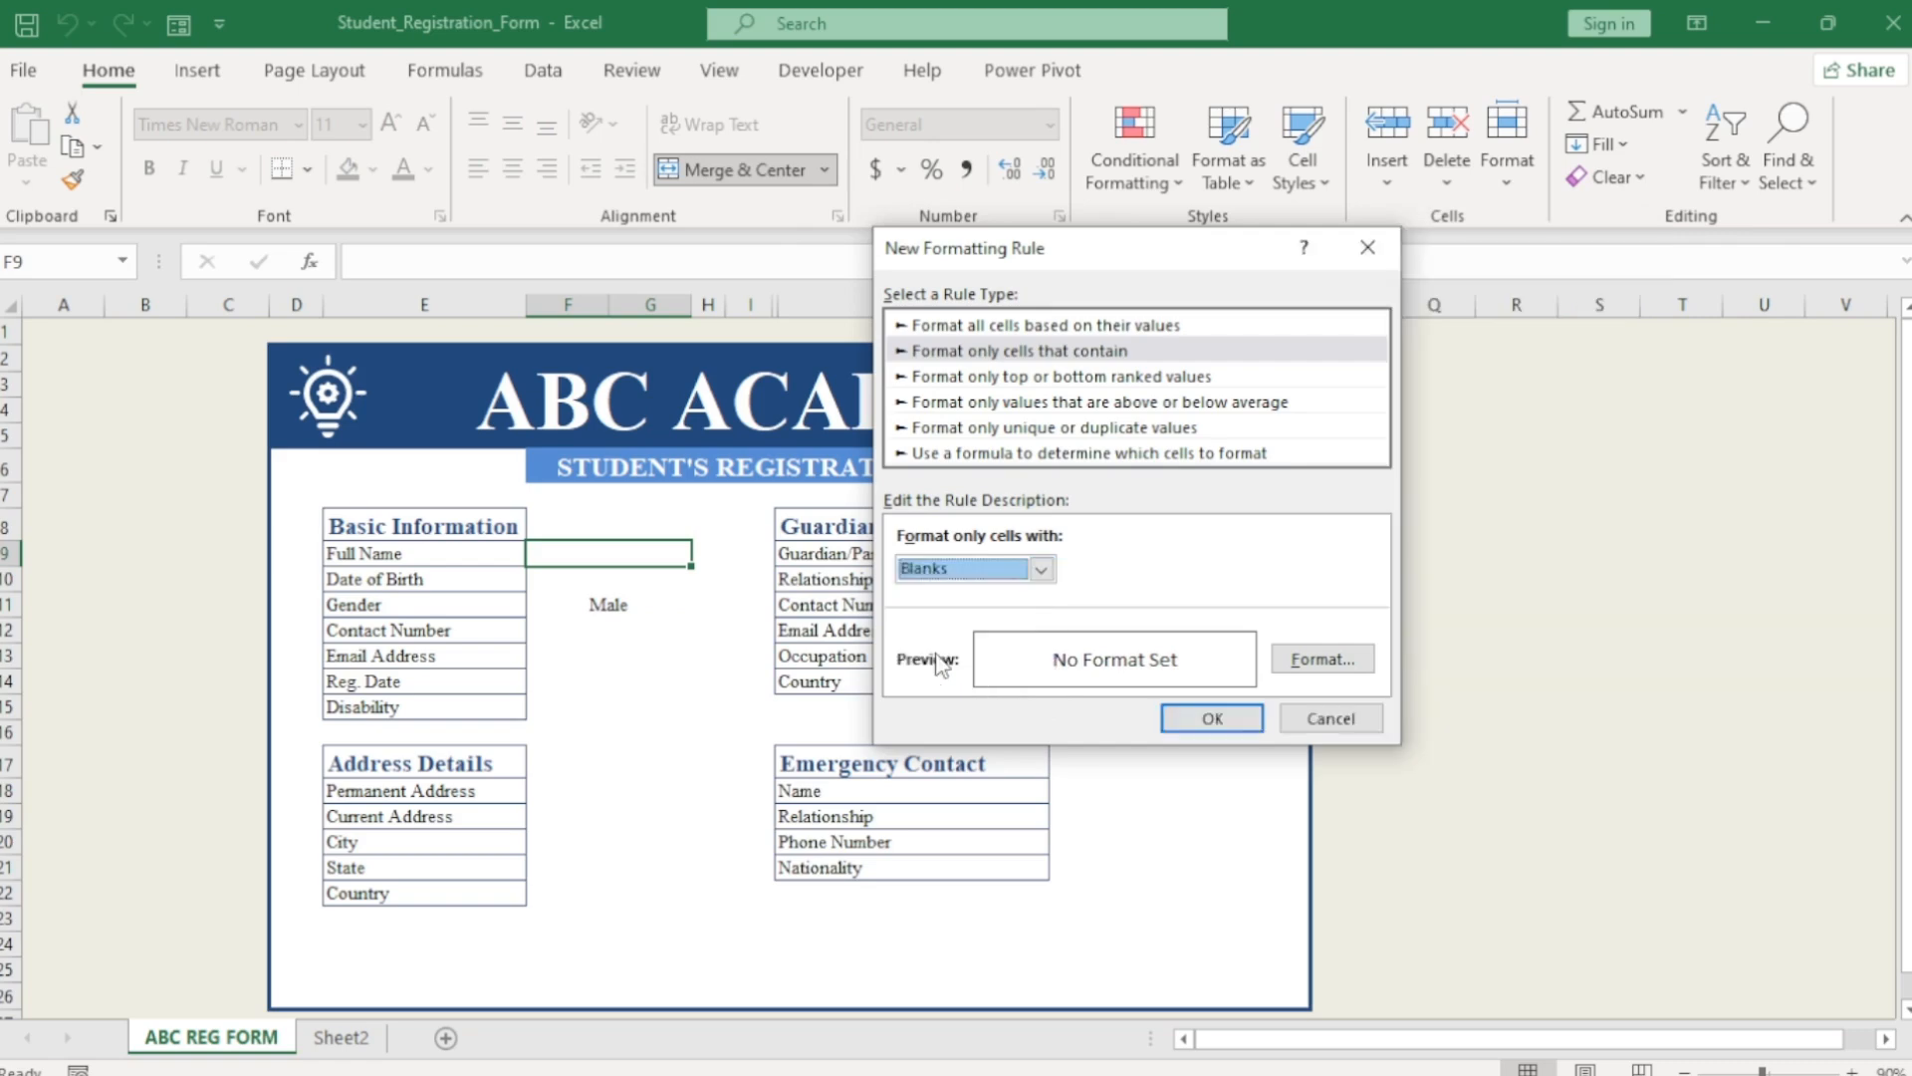
Give the blank-cell rule a solid dark grey outline and a light tan fill, and save it.
left_click(1322, 659)
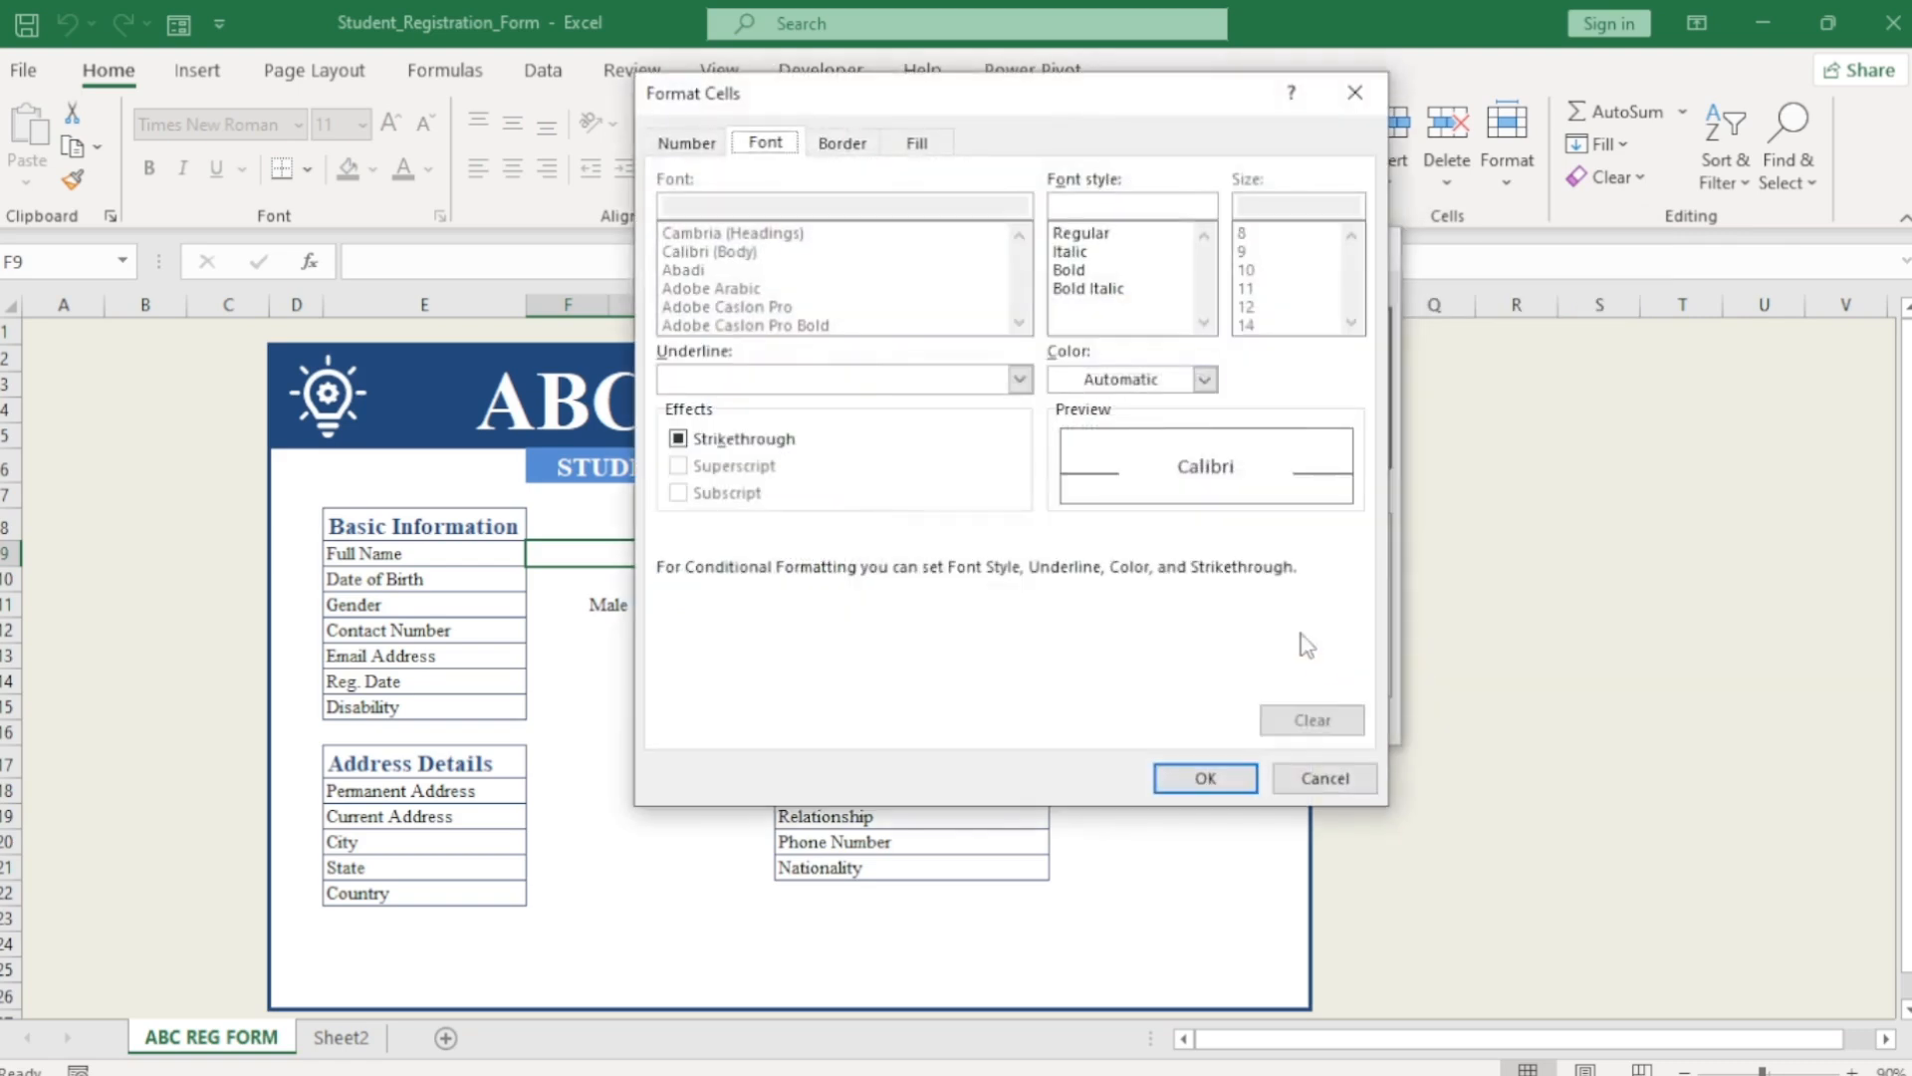
left_click(849, 159)
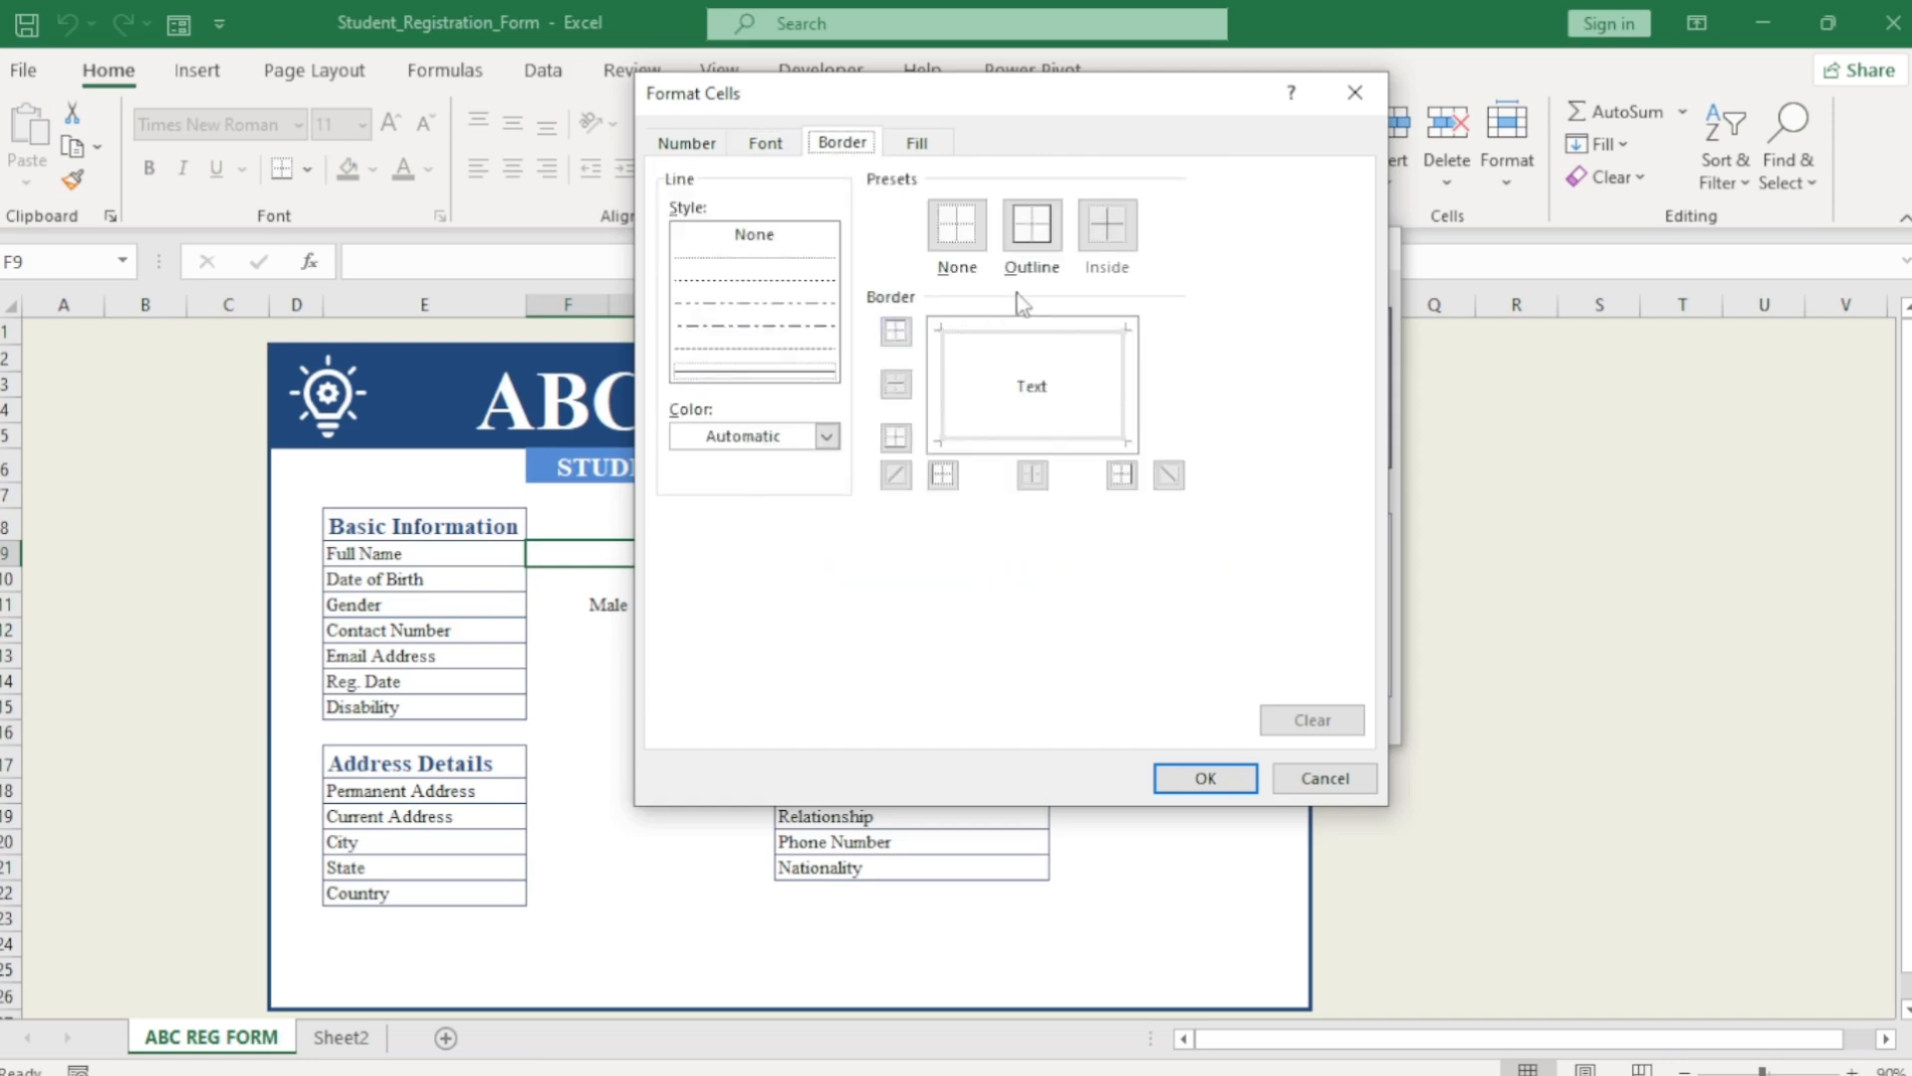
left_click(799, 375)
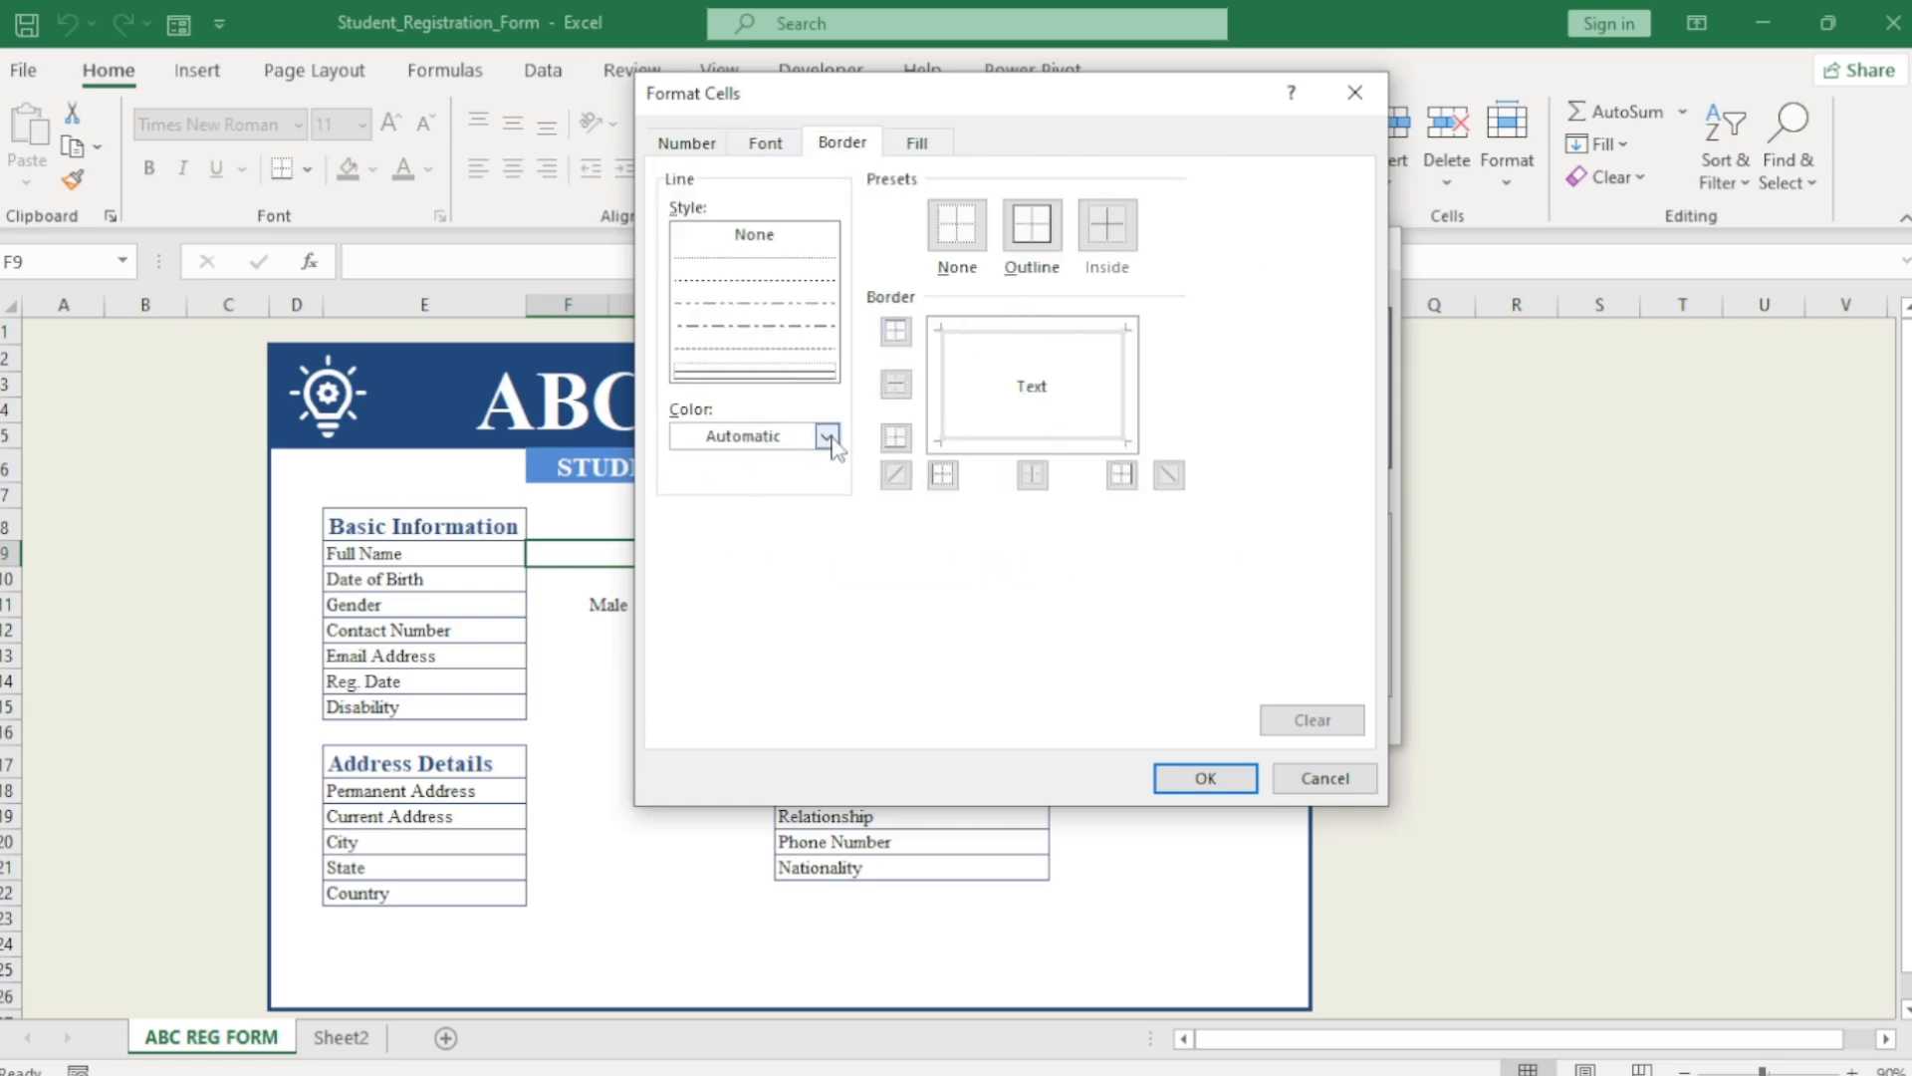
left_click(825, 435)
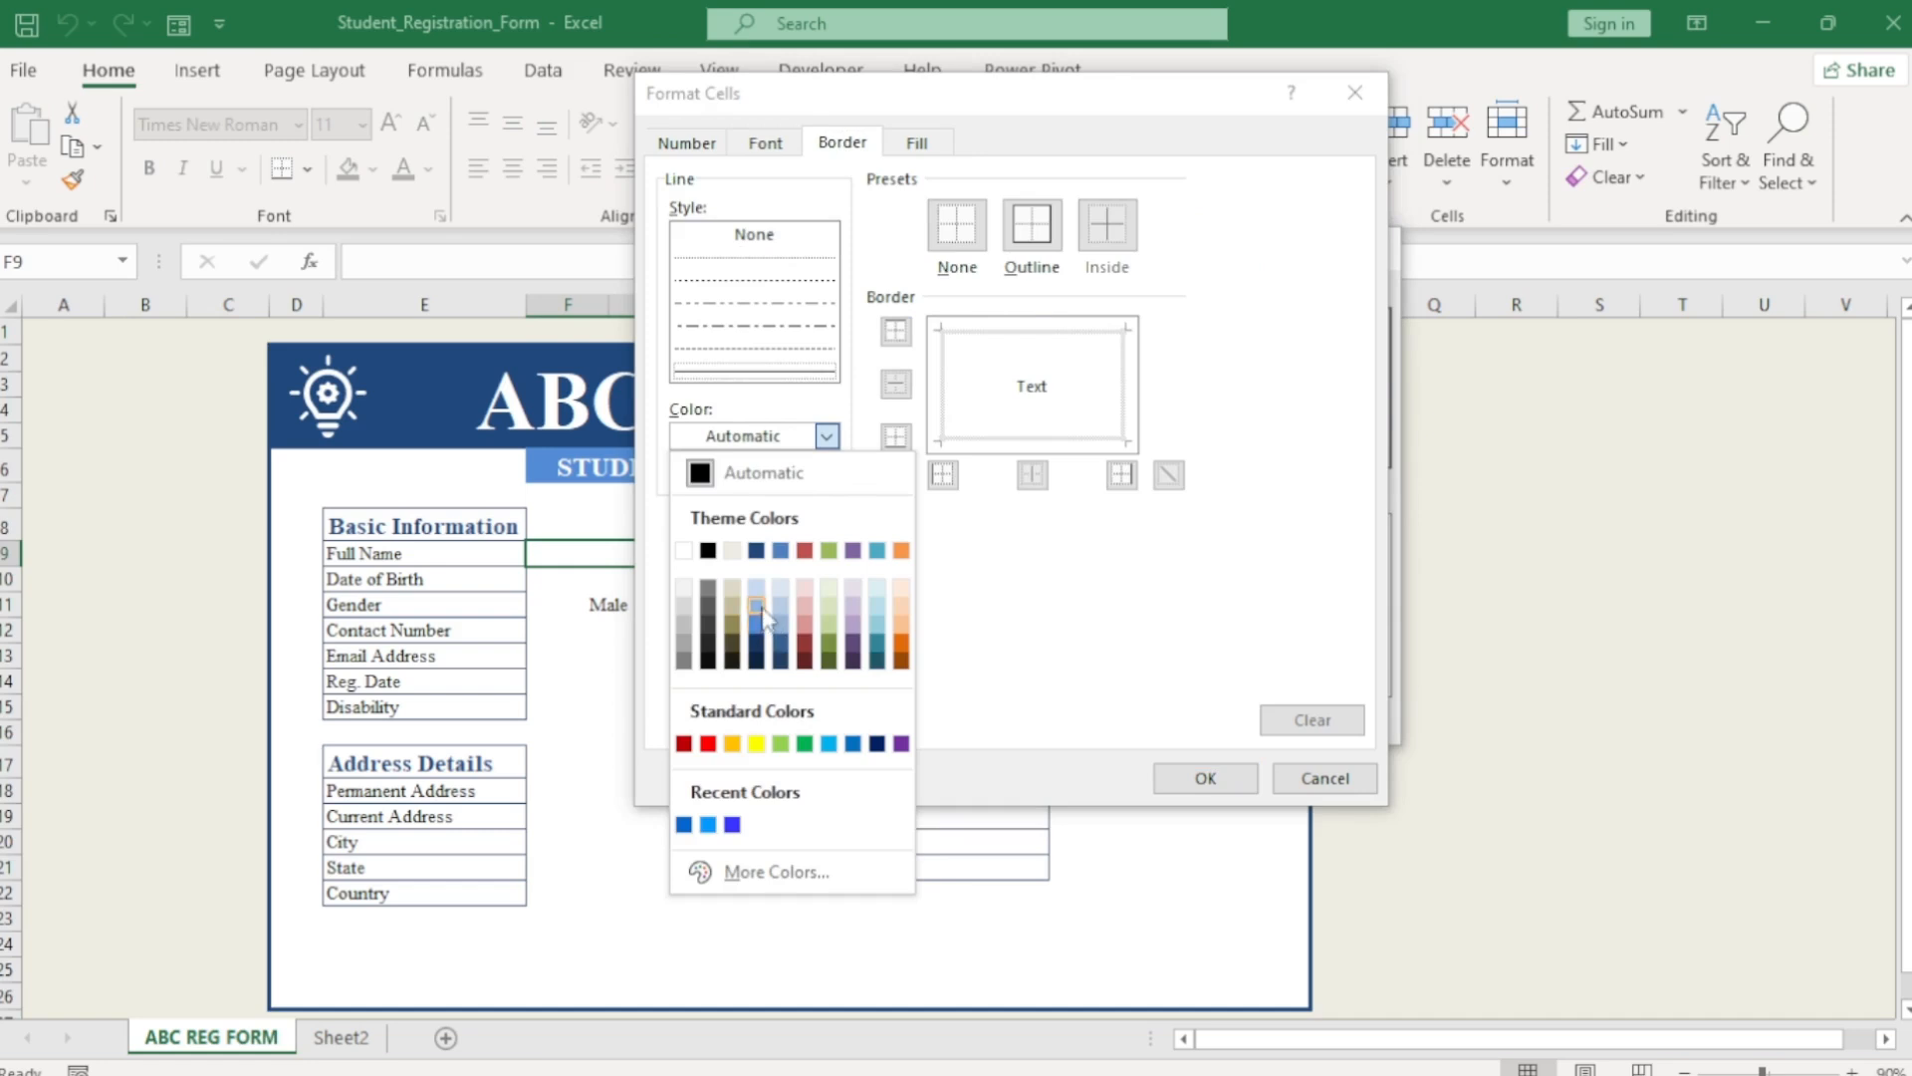
left_click(708, 590)
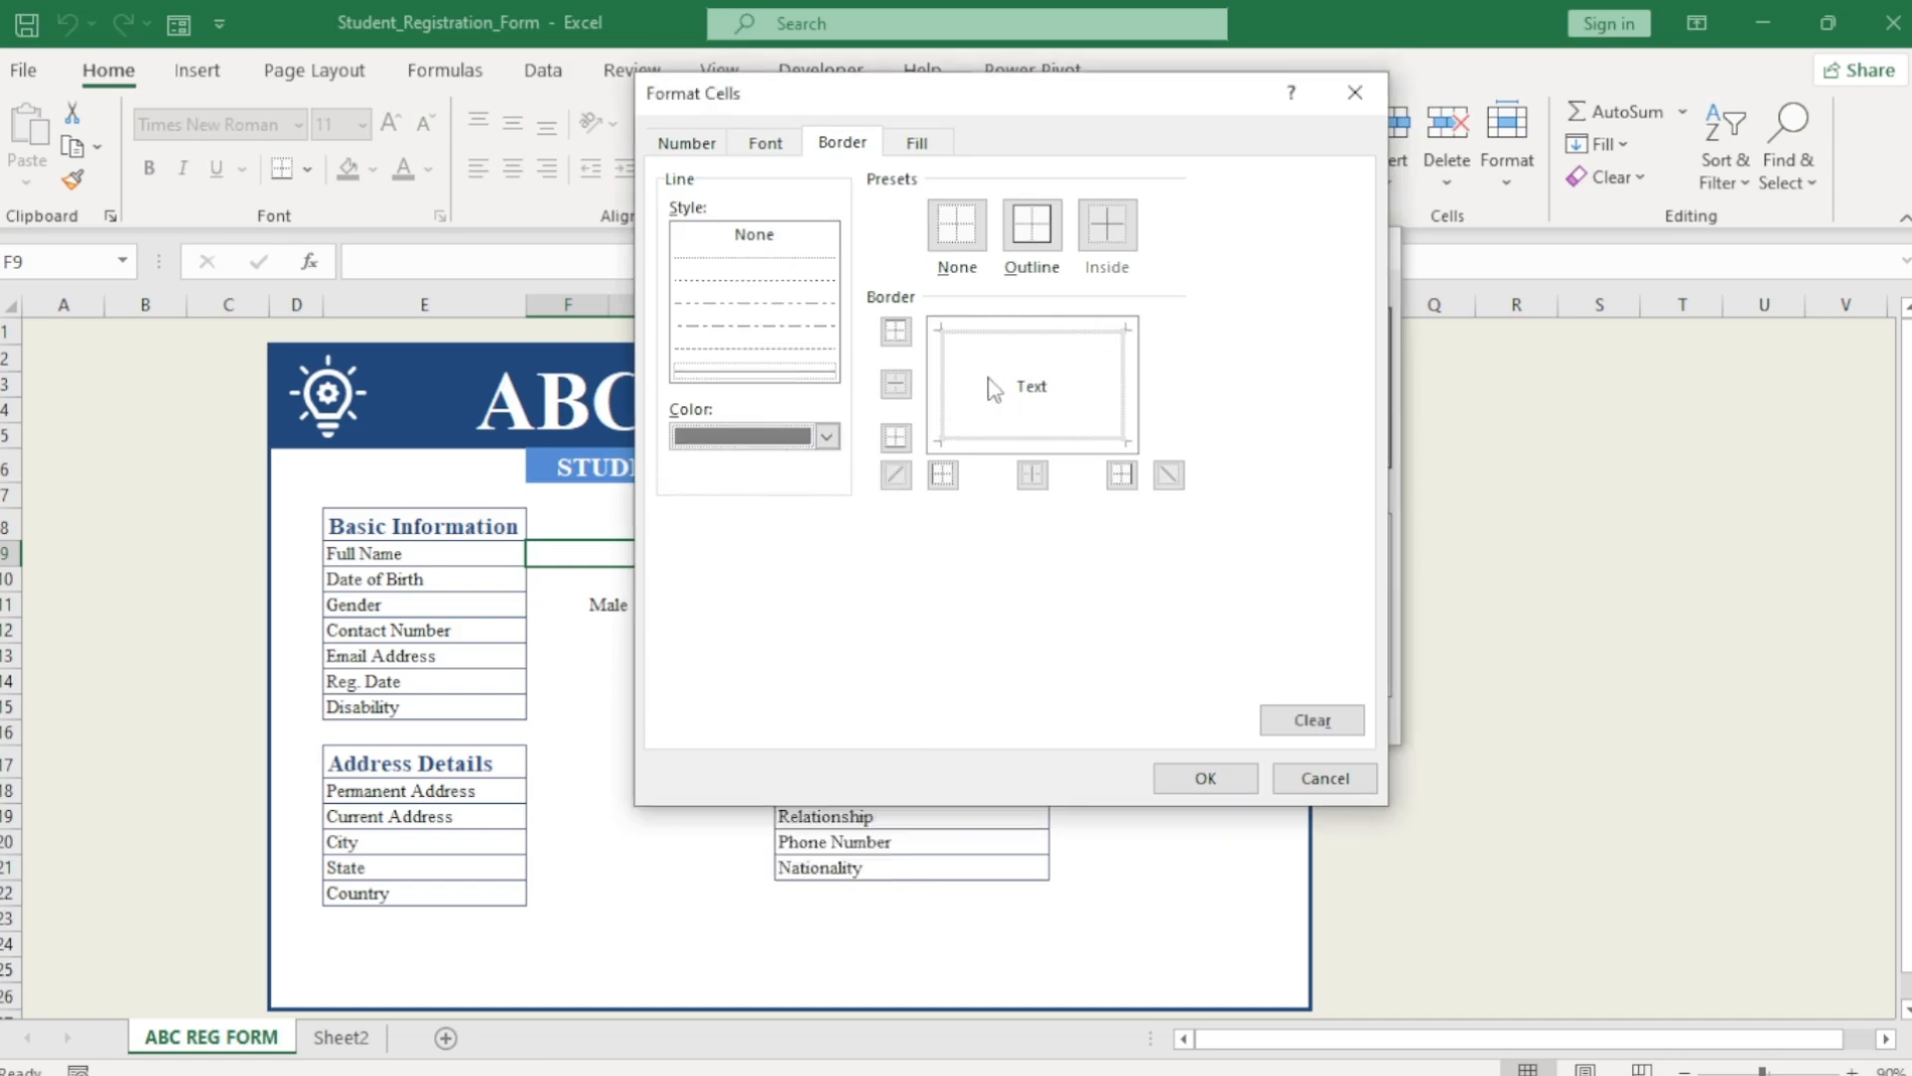
left_click(1032, 227)
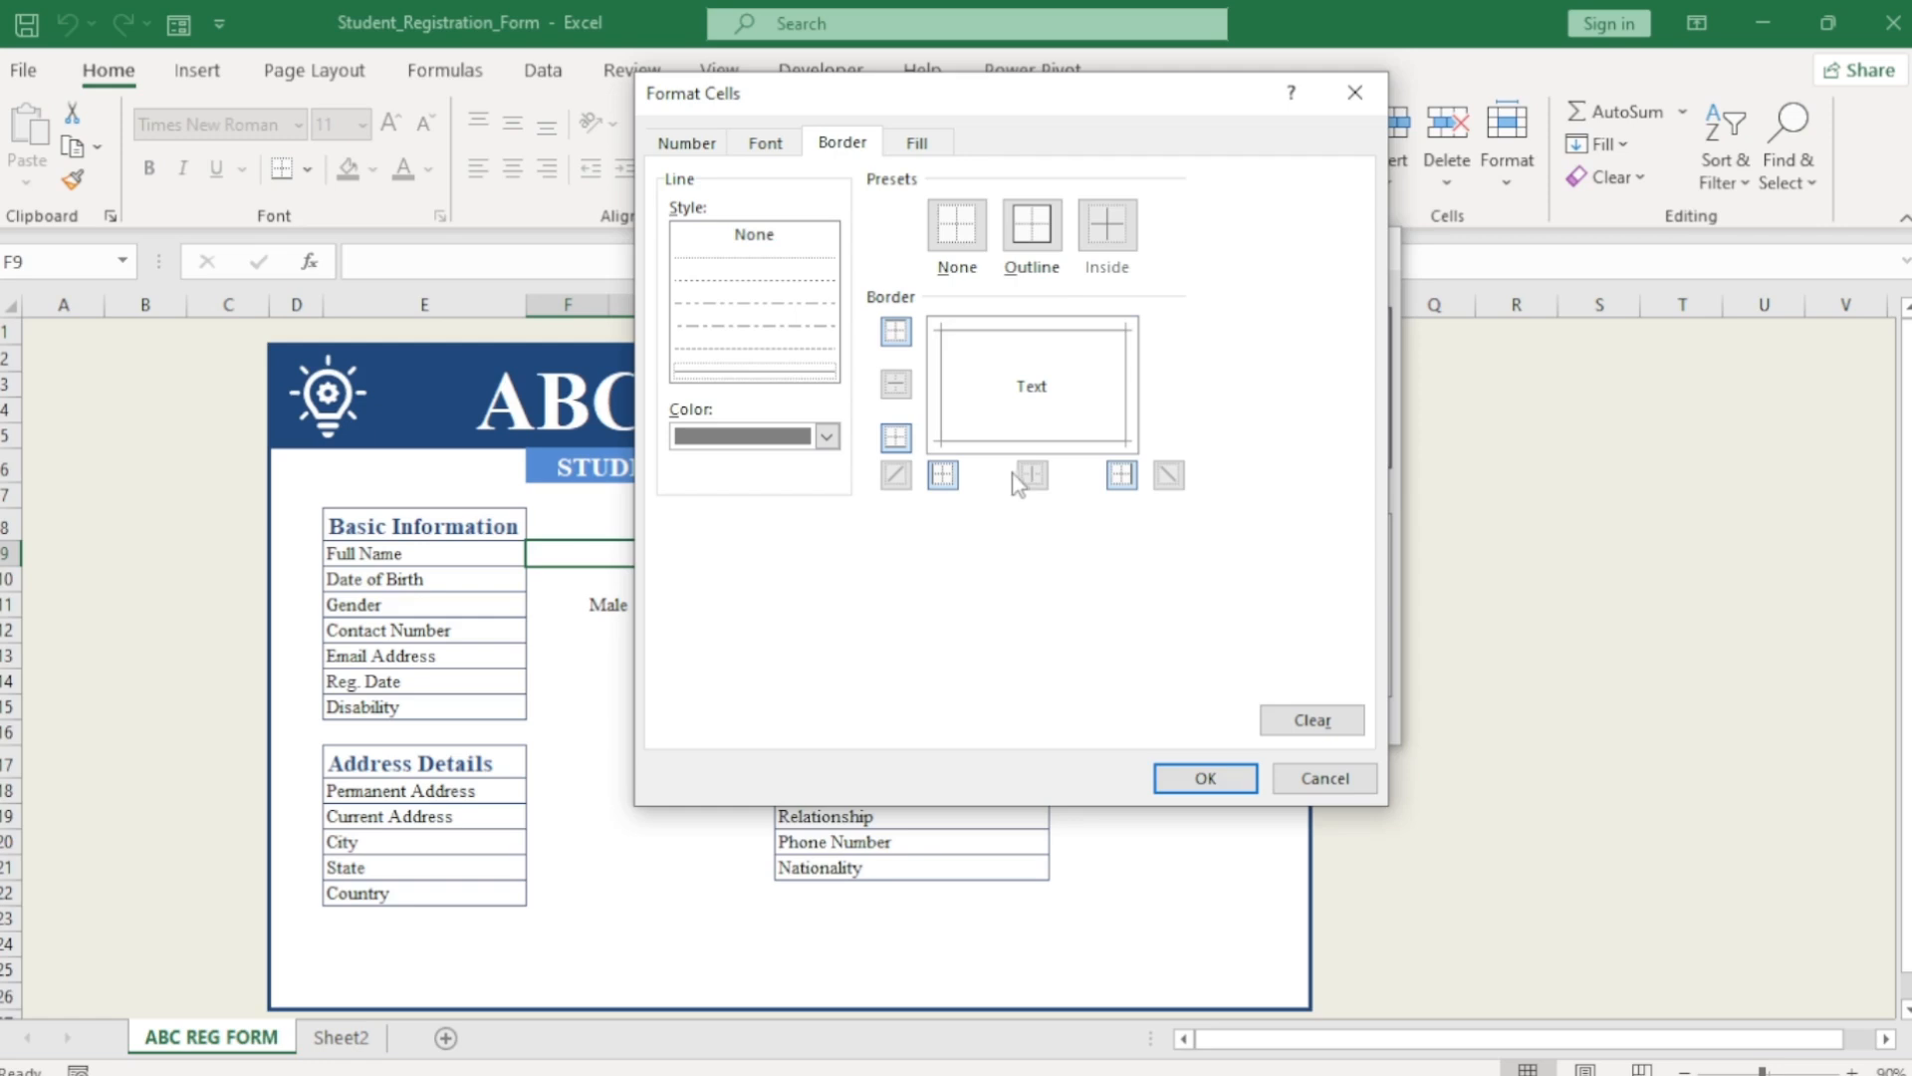
left_click(926, 145)
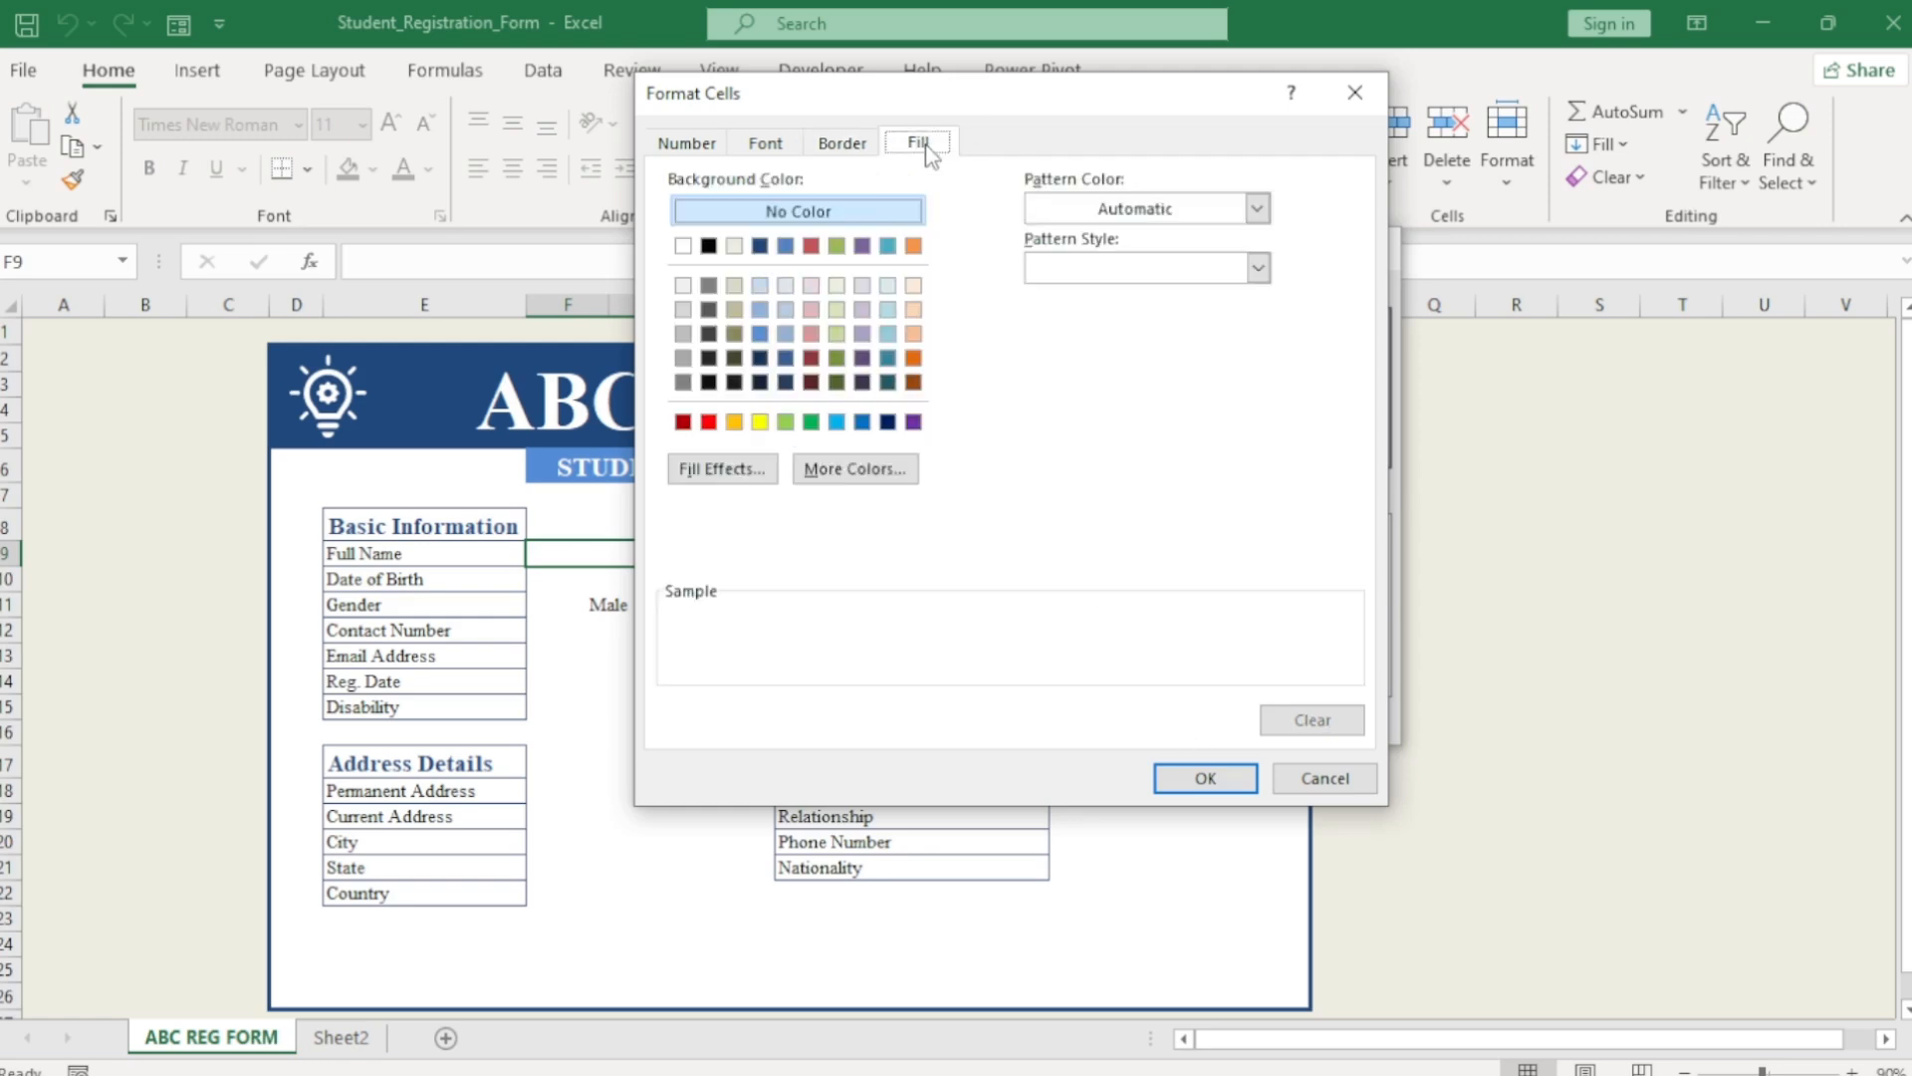
left_click(734, 249)
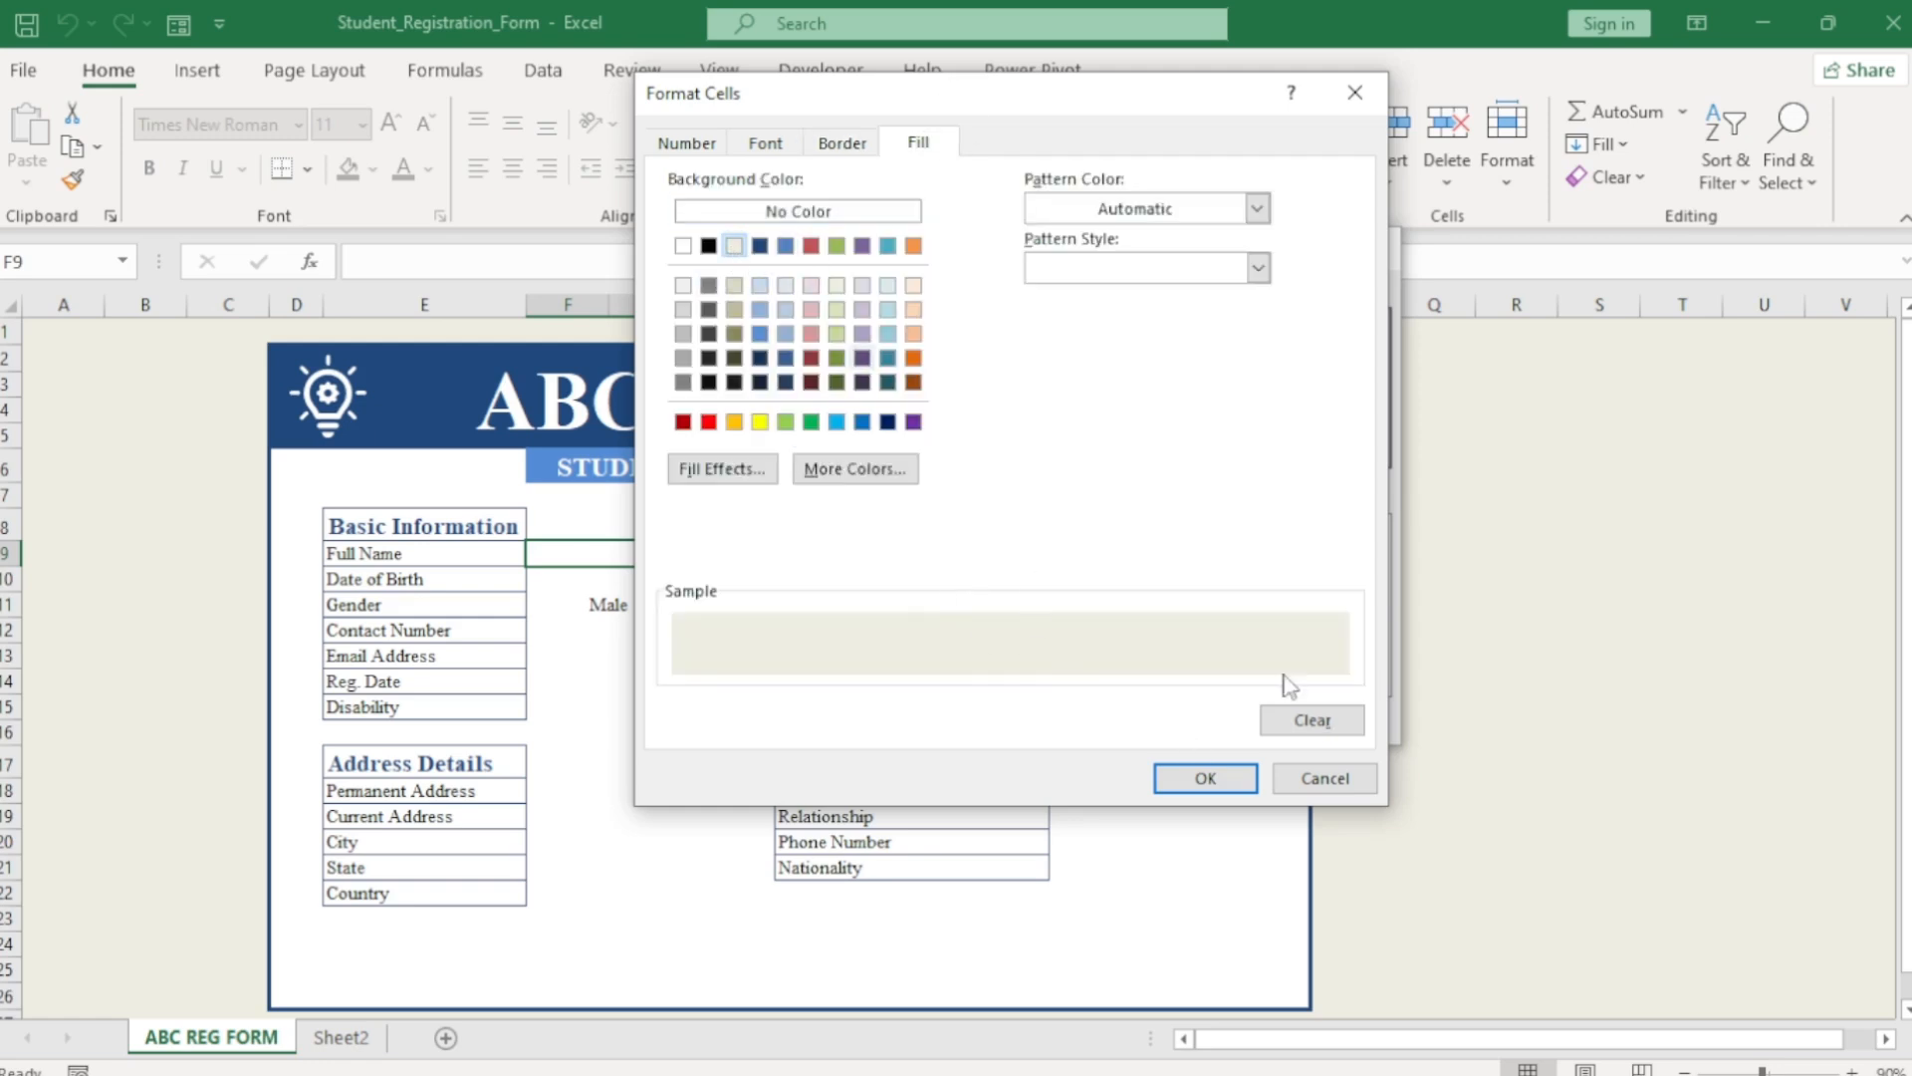
left_click(1211, 778)
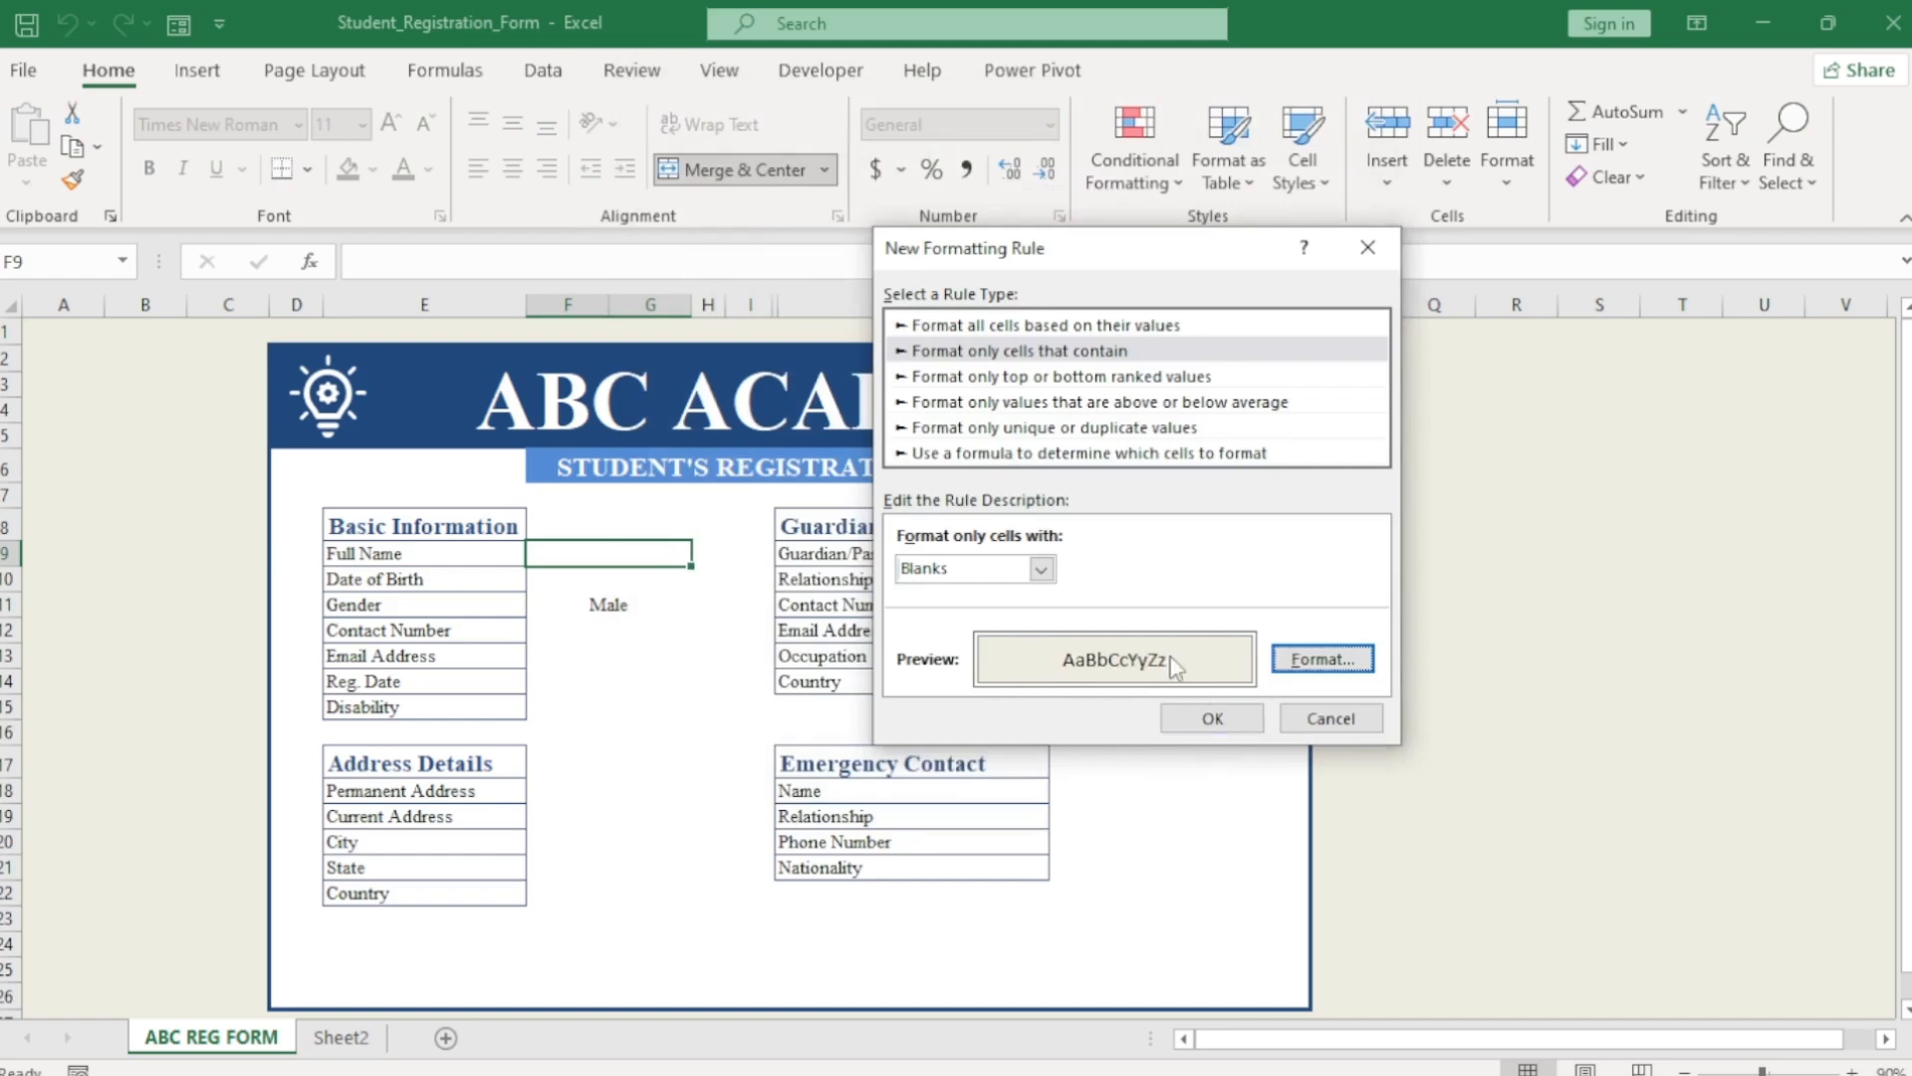
left_click(1215, 719)
left_click(1227, 739)
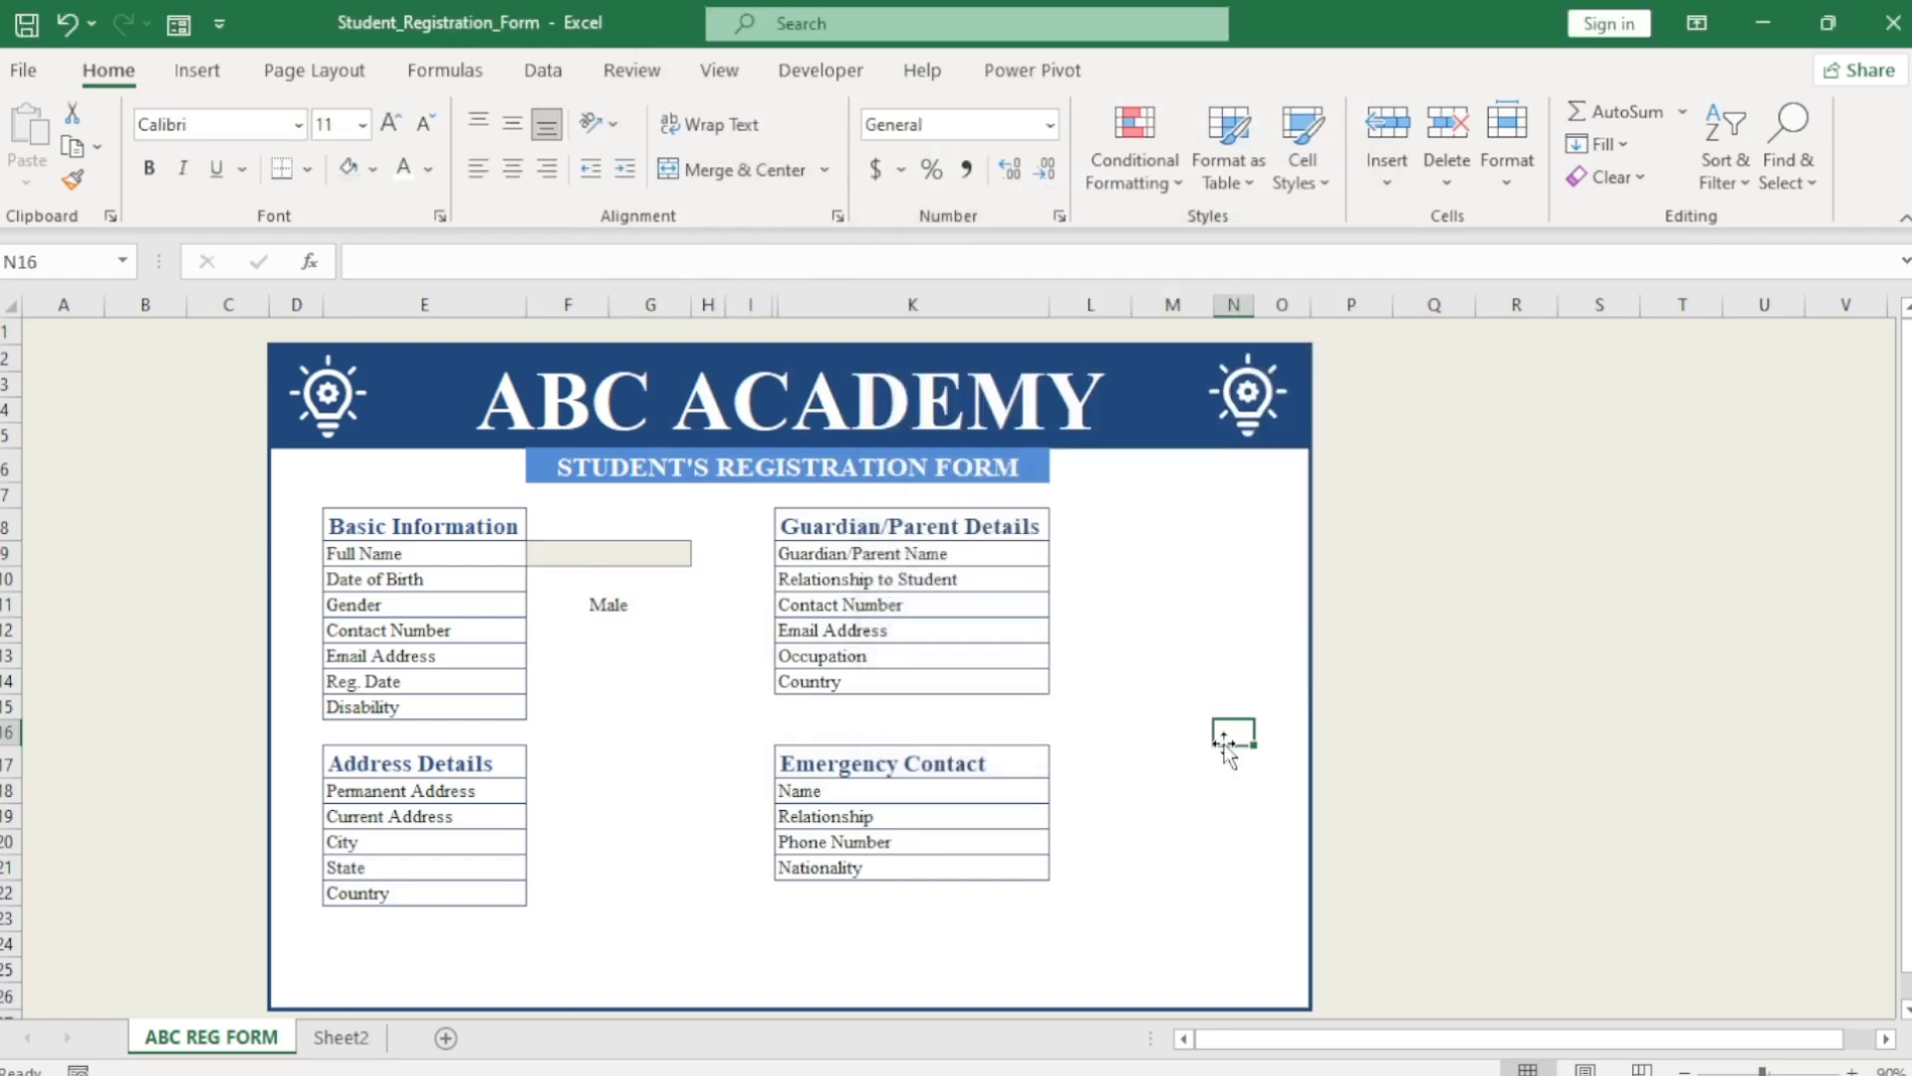
Copy the Full Name cell's shaded formatting down through the Disability row.
left_click(634, 553)
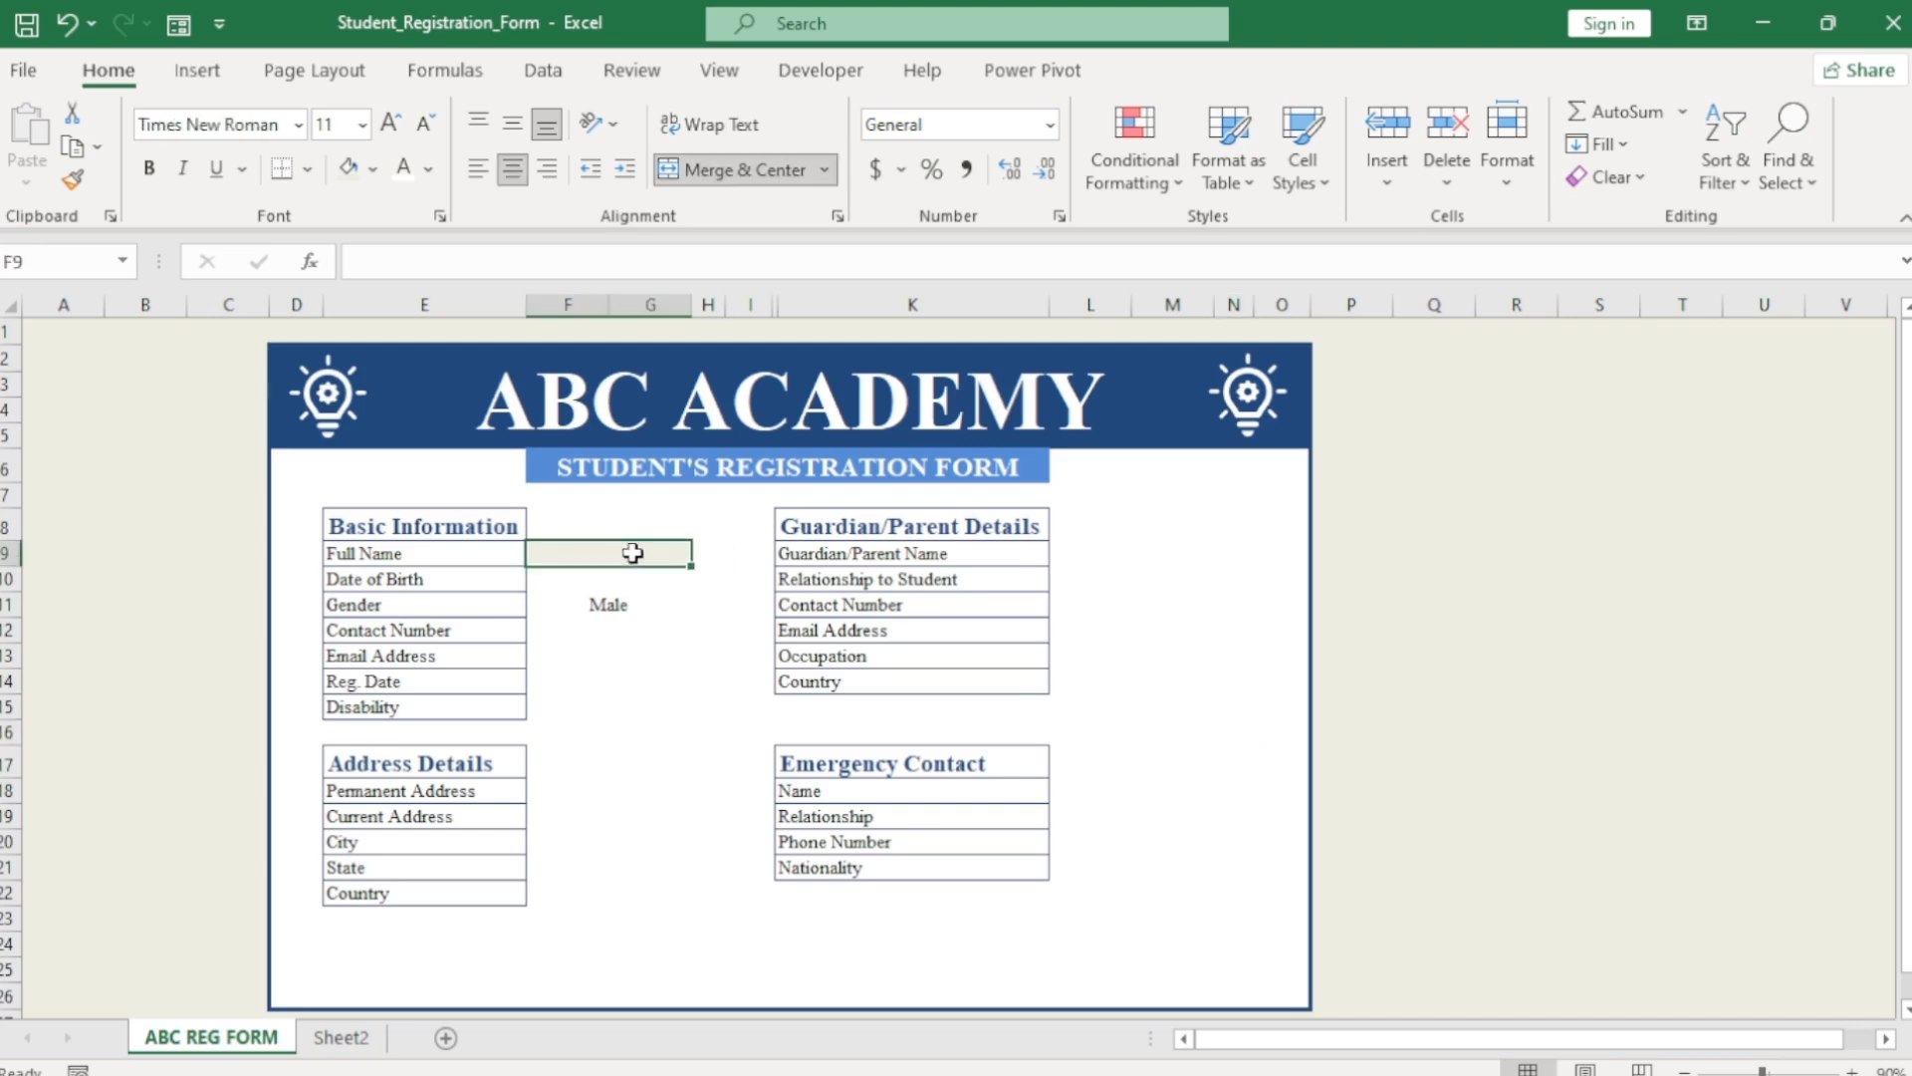
left_click_drag(691, 566, 697, 724)
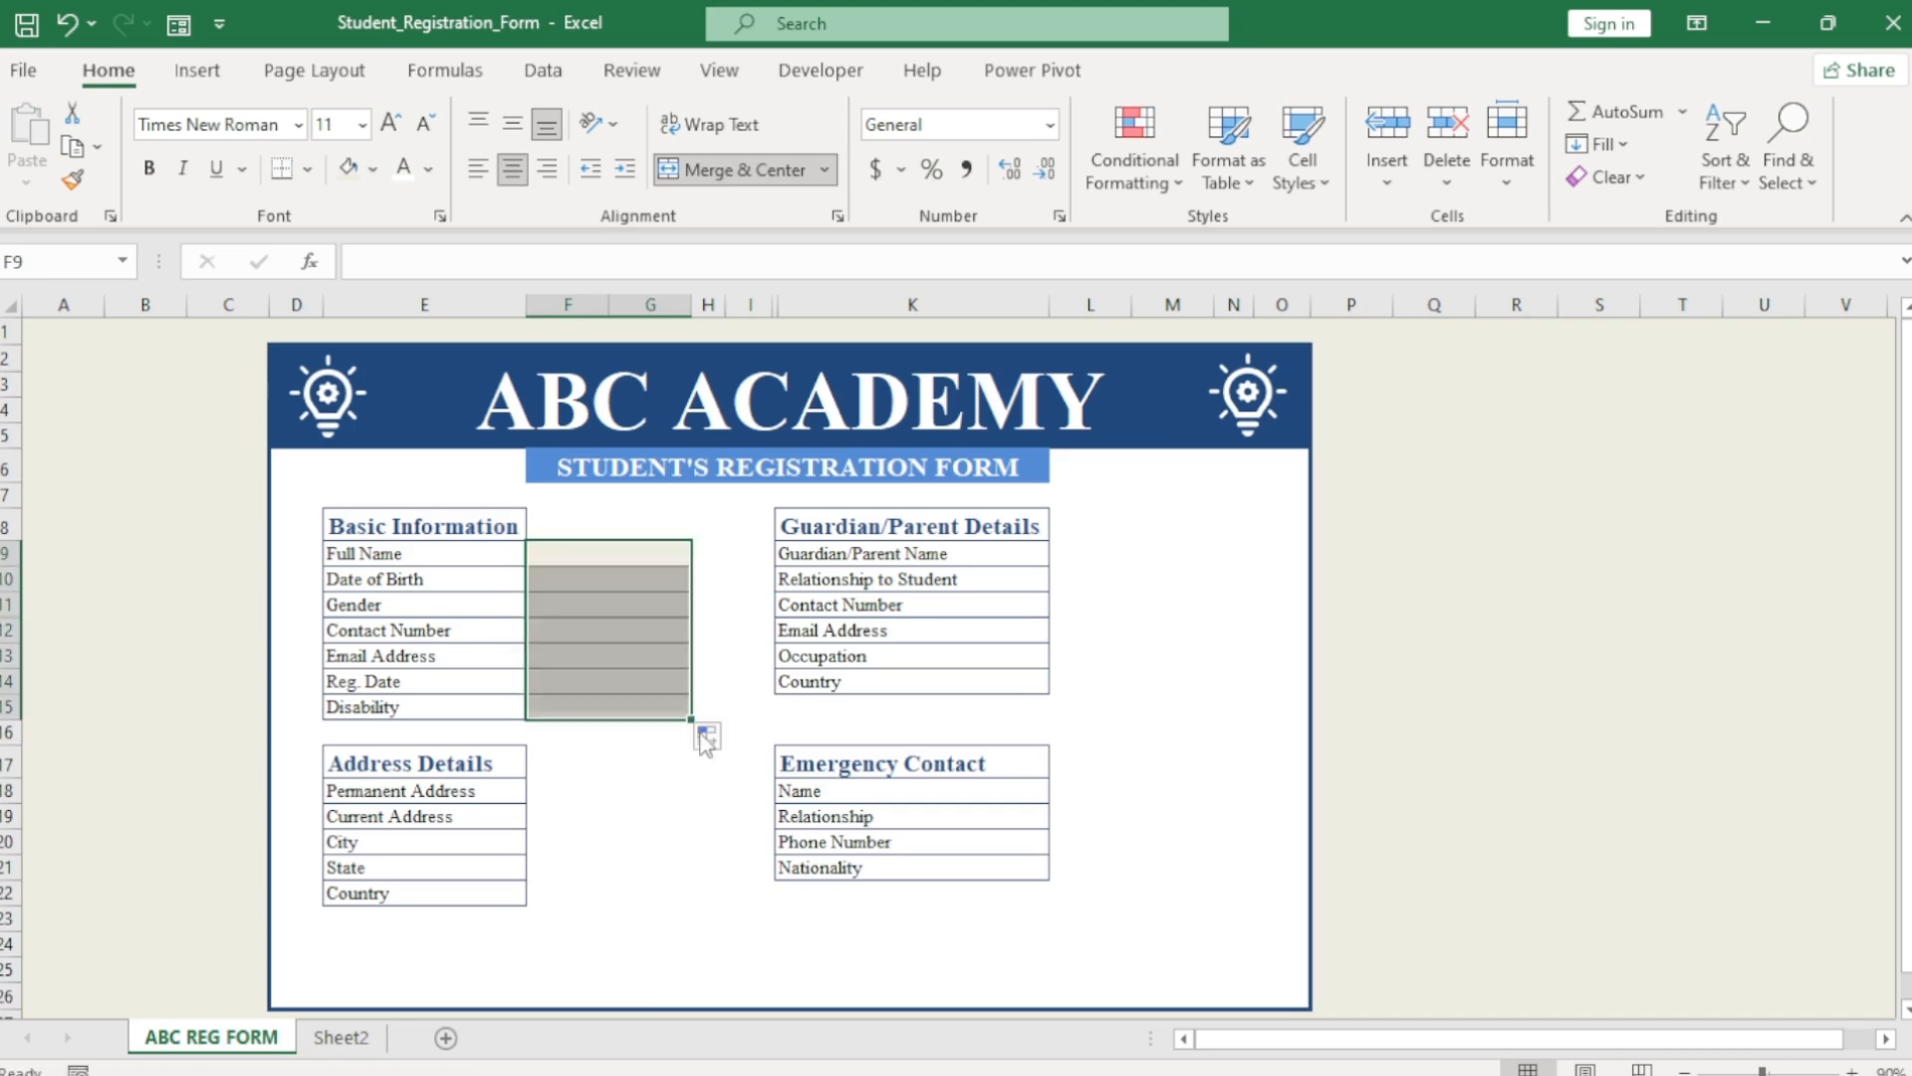
left_click(712, 686)
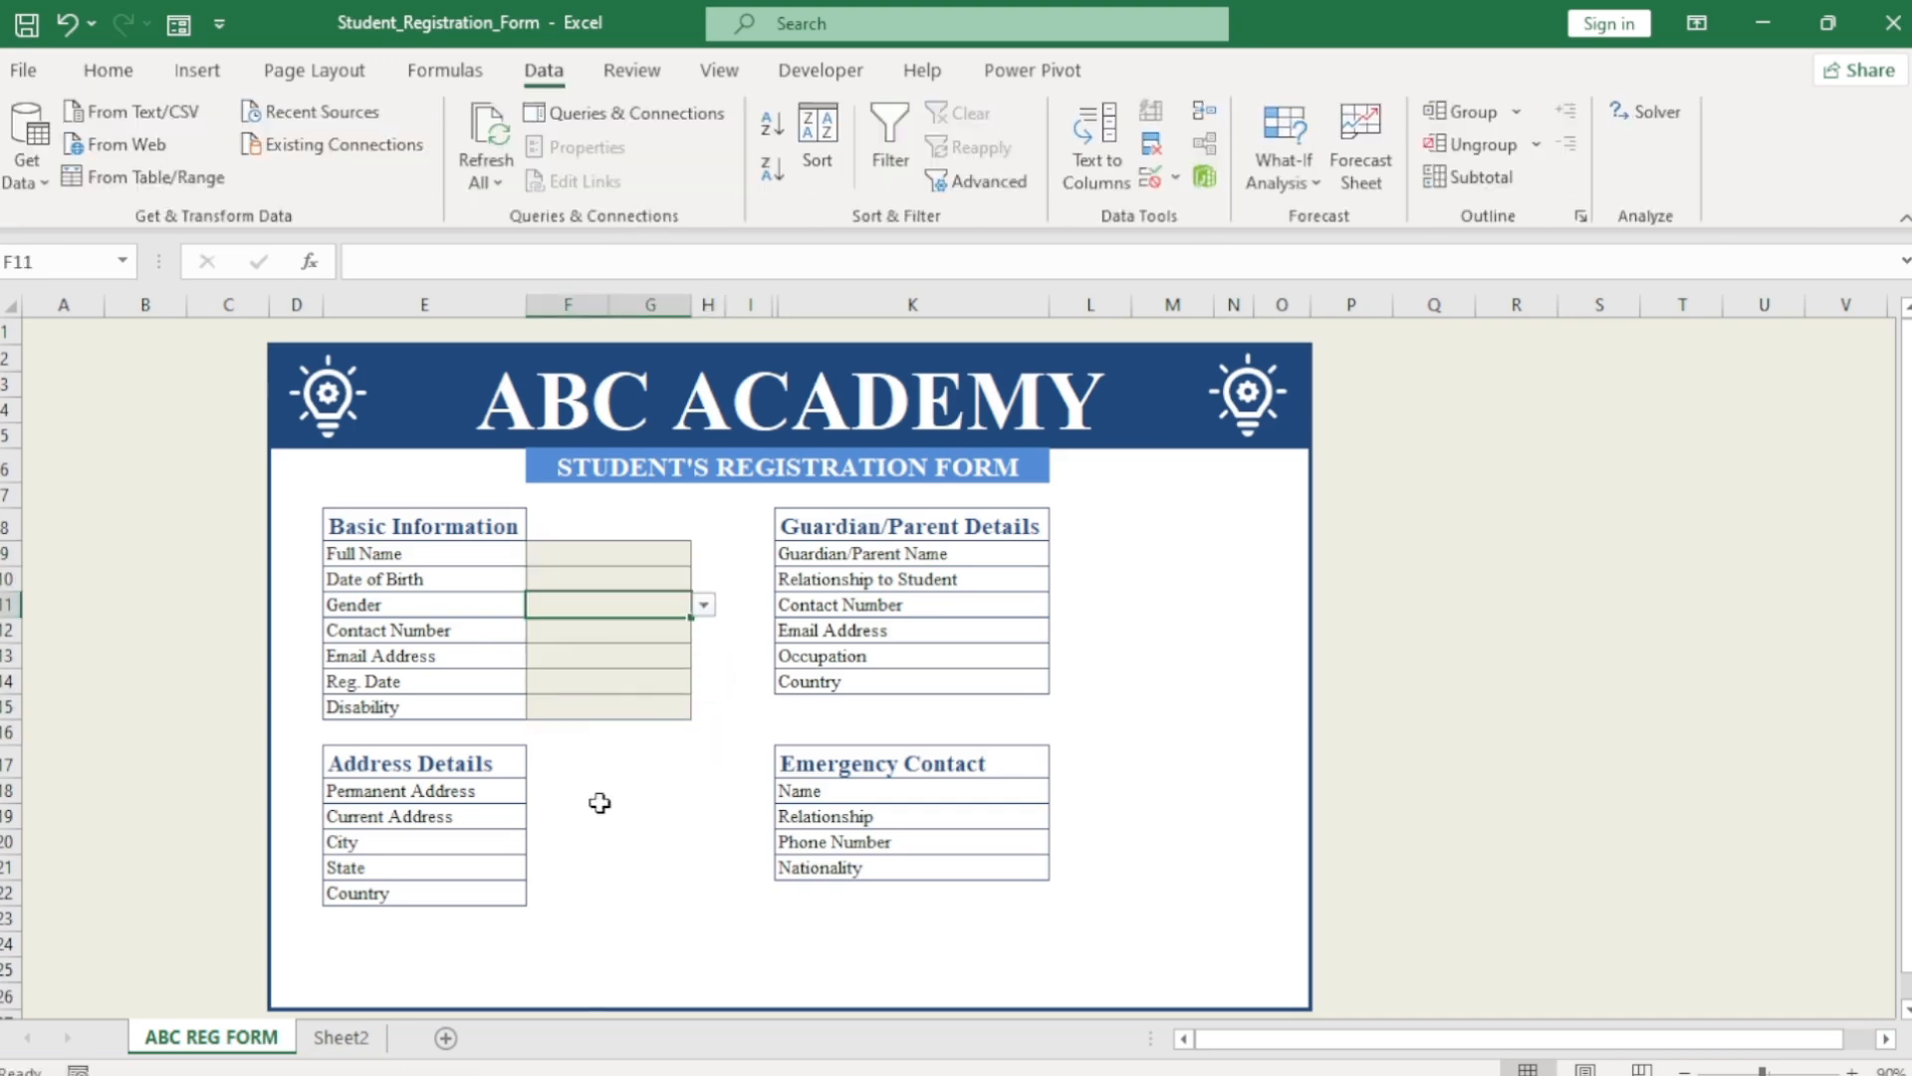
left_click(599, 797)
Copy the shaded Disability cell and paste its style onto the Address Details entry cells.
left_click(622, 709)
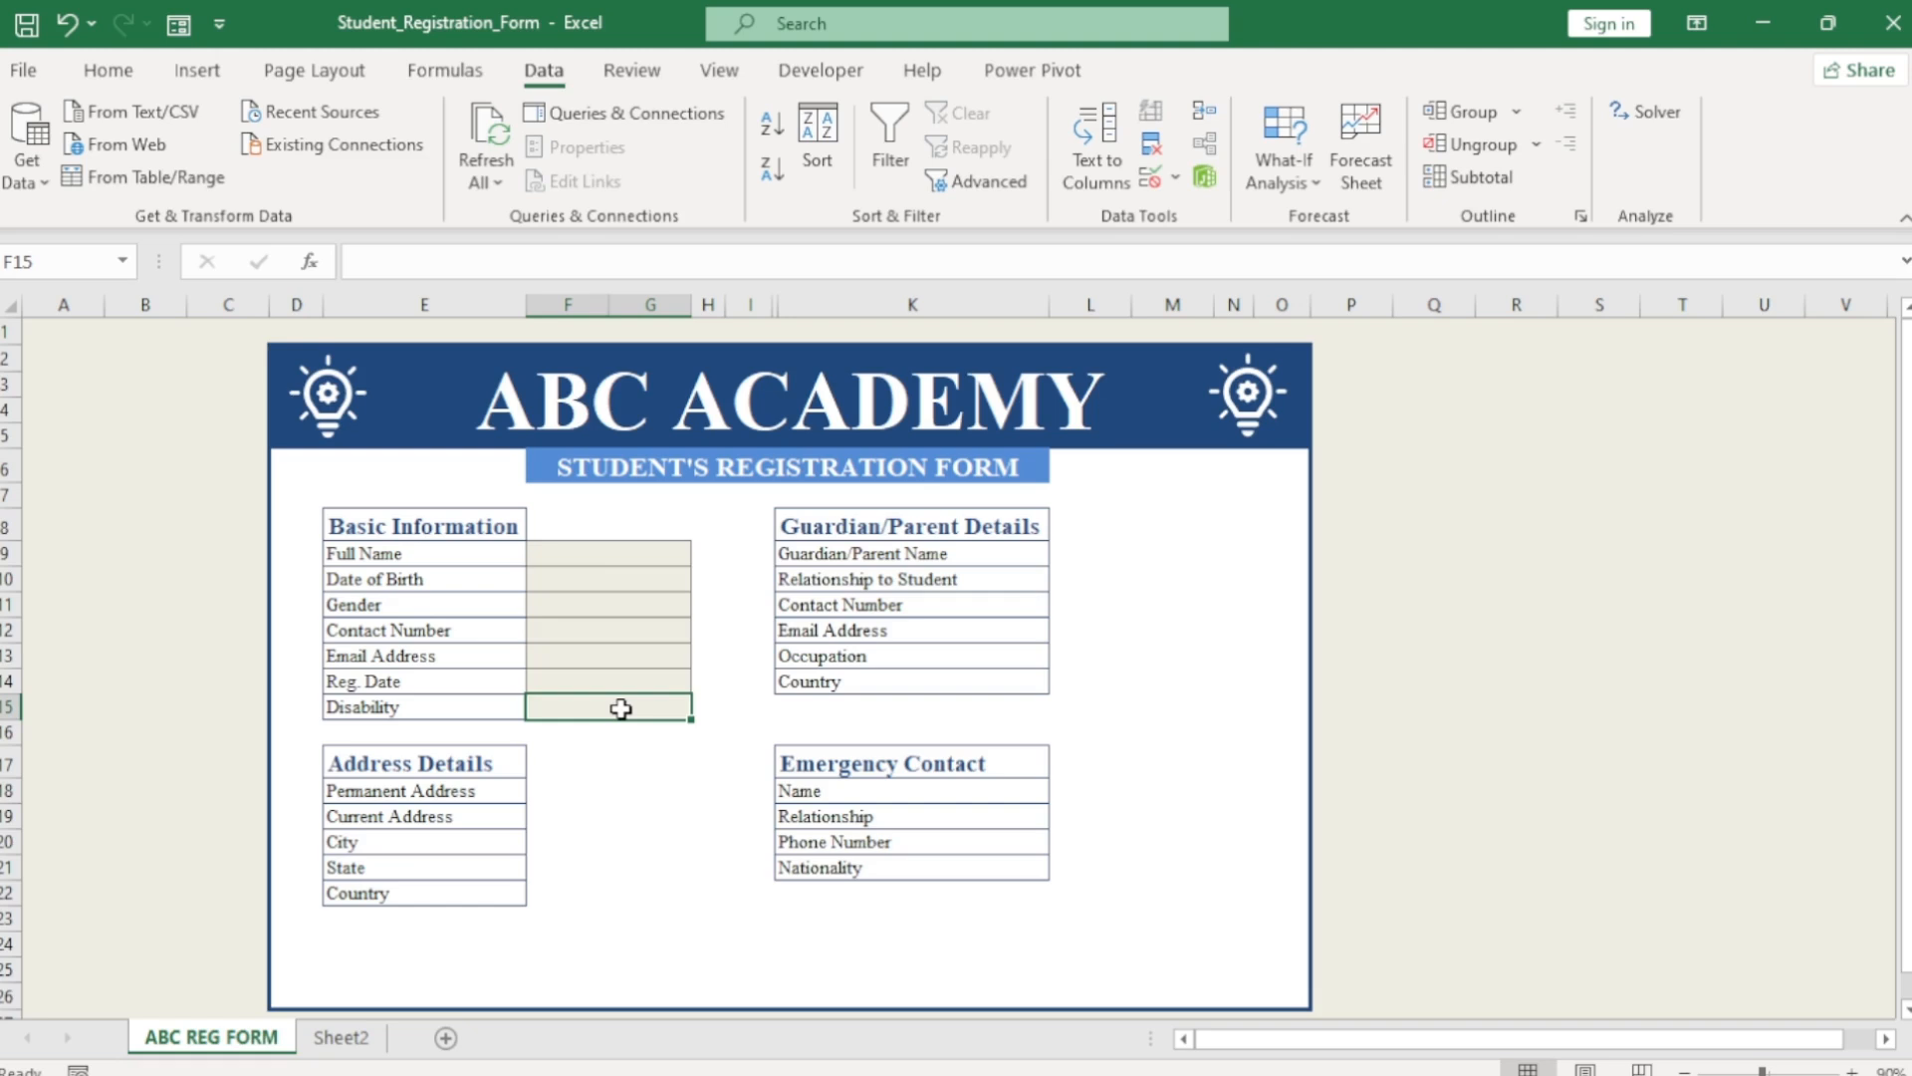
key("ctrl+c")
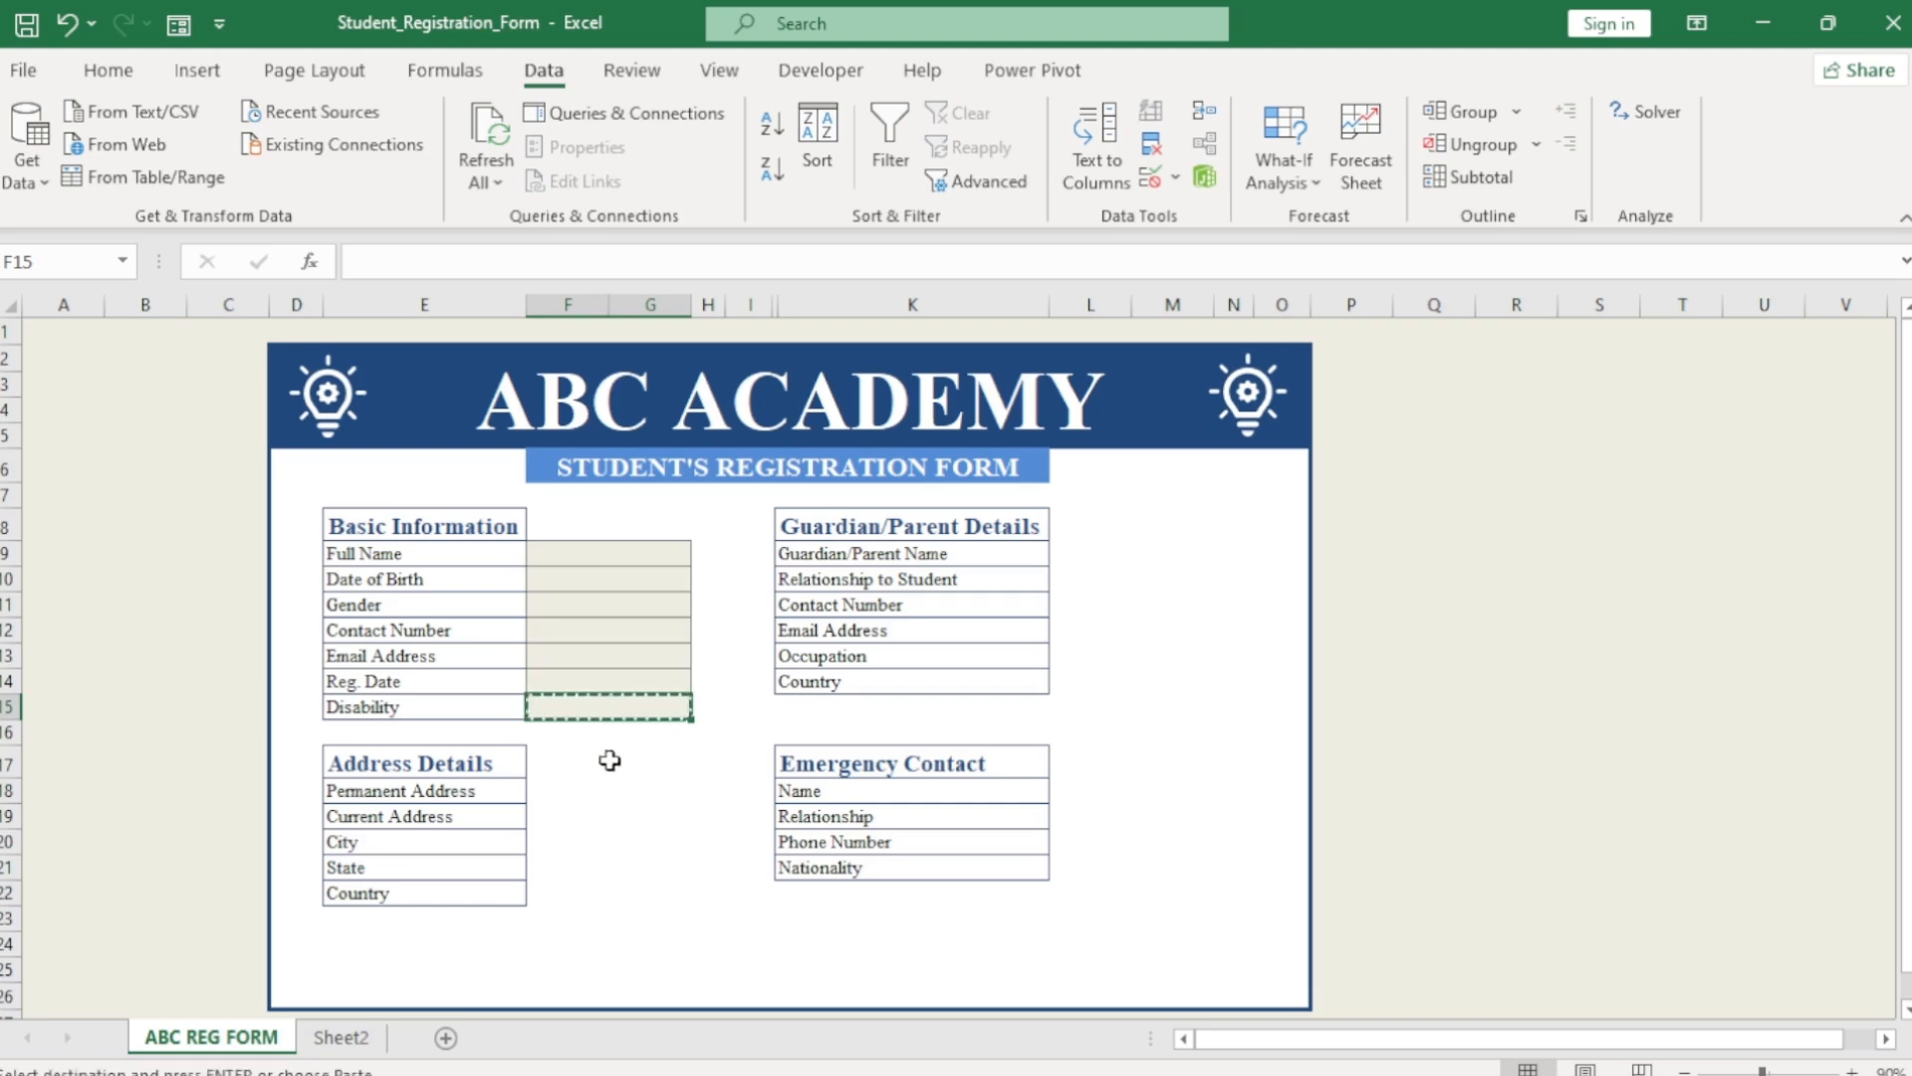
left_click(596, 789)
key("ctrl+v")
left_click_drag(690, 803, 685, 884)
left_click(735, 706)
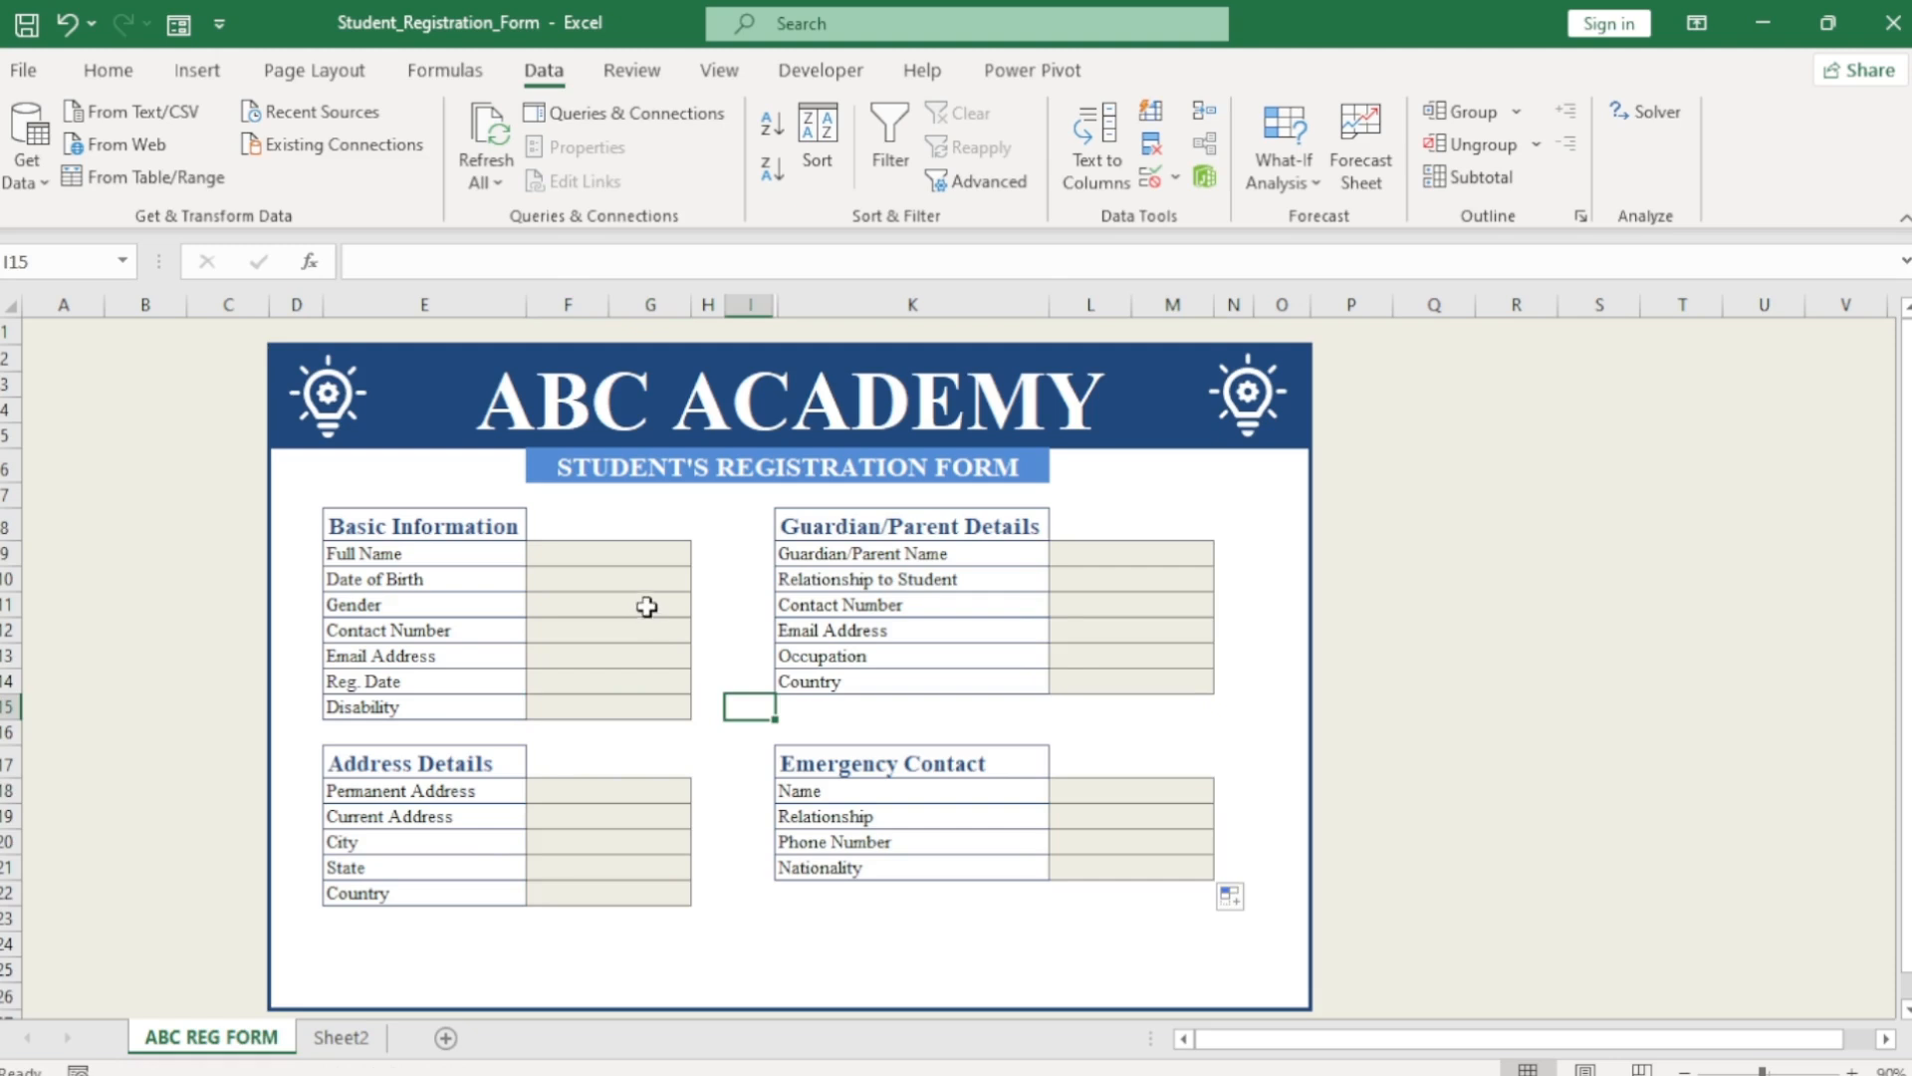
Test the Gender dropdown by choosing Male, then clear the value again.
left_click(648, 607)
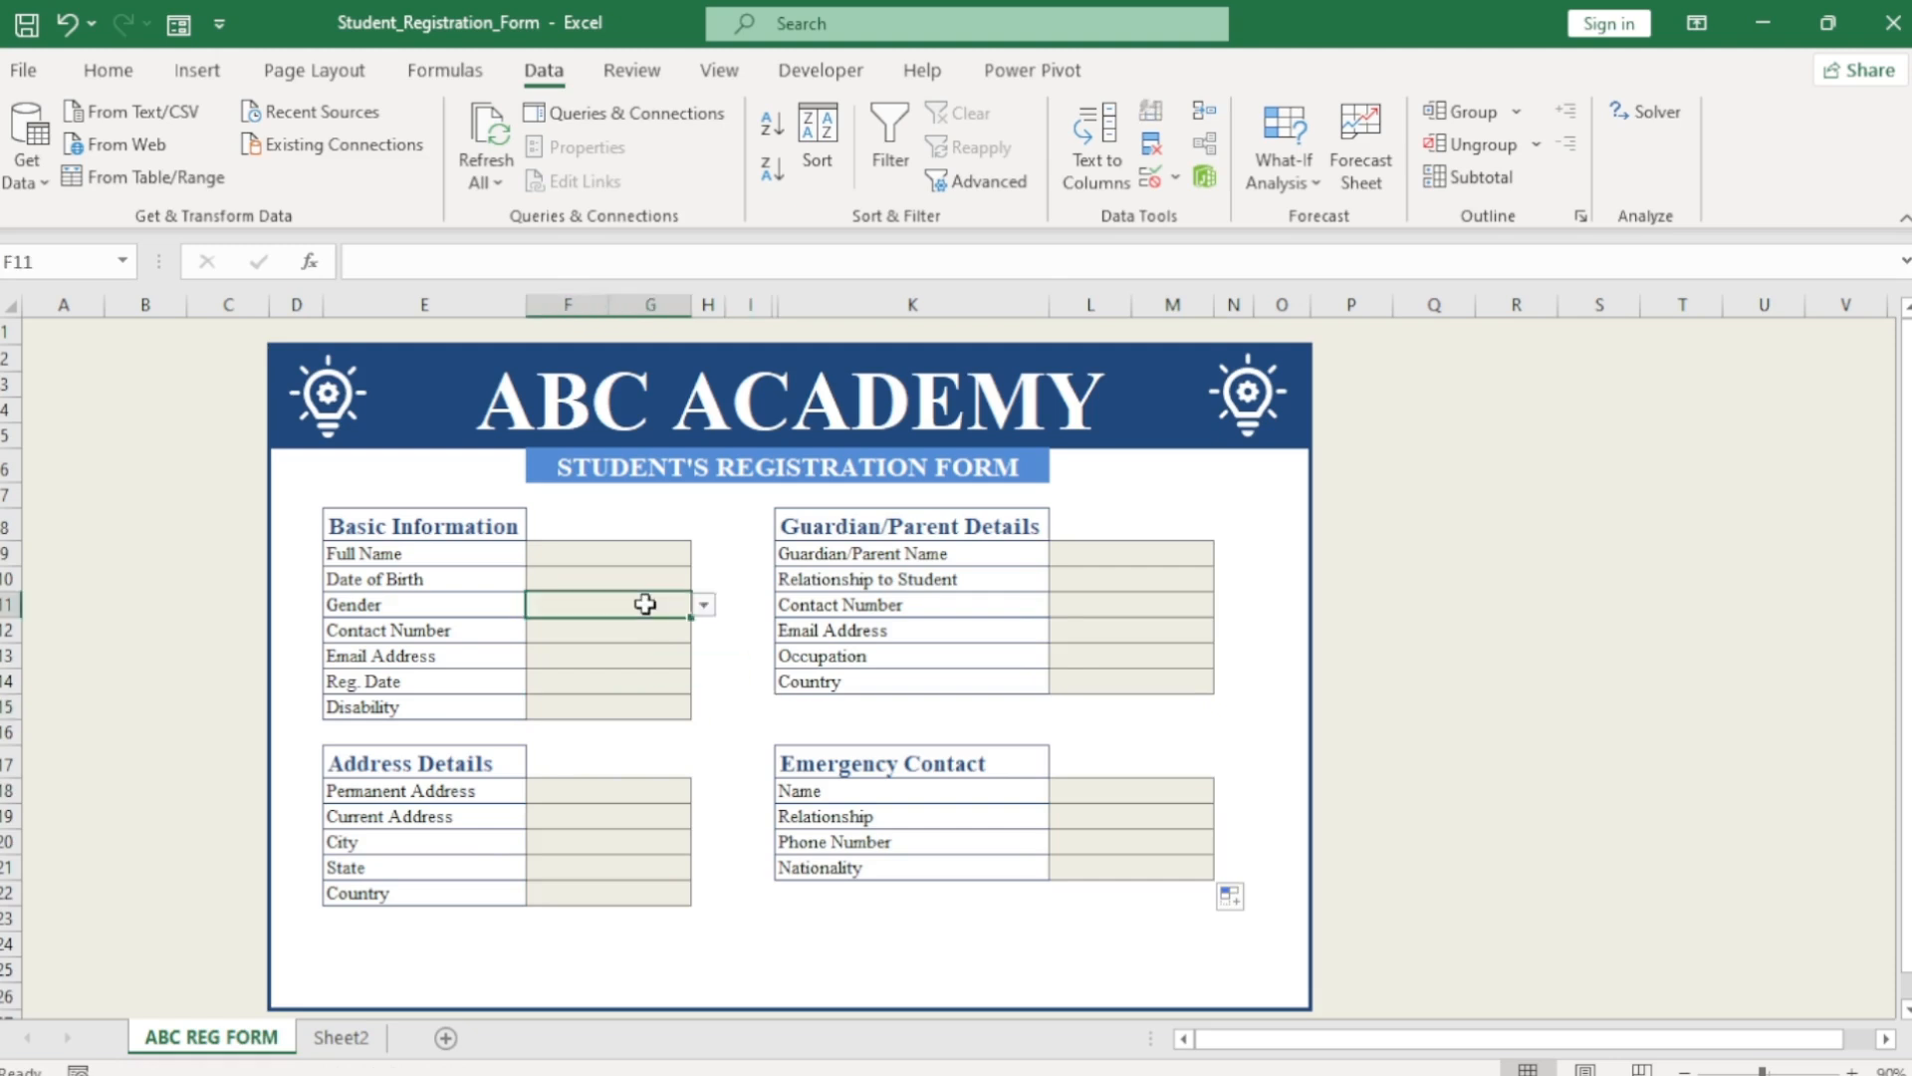
left_click(704, 605)
left_click(664, 625)
left_click(717, 711)
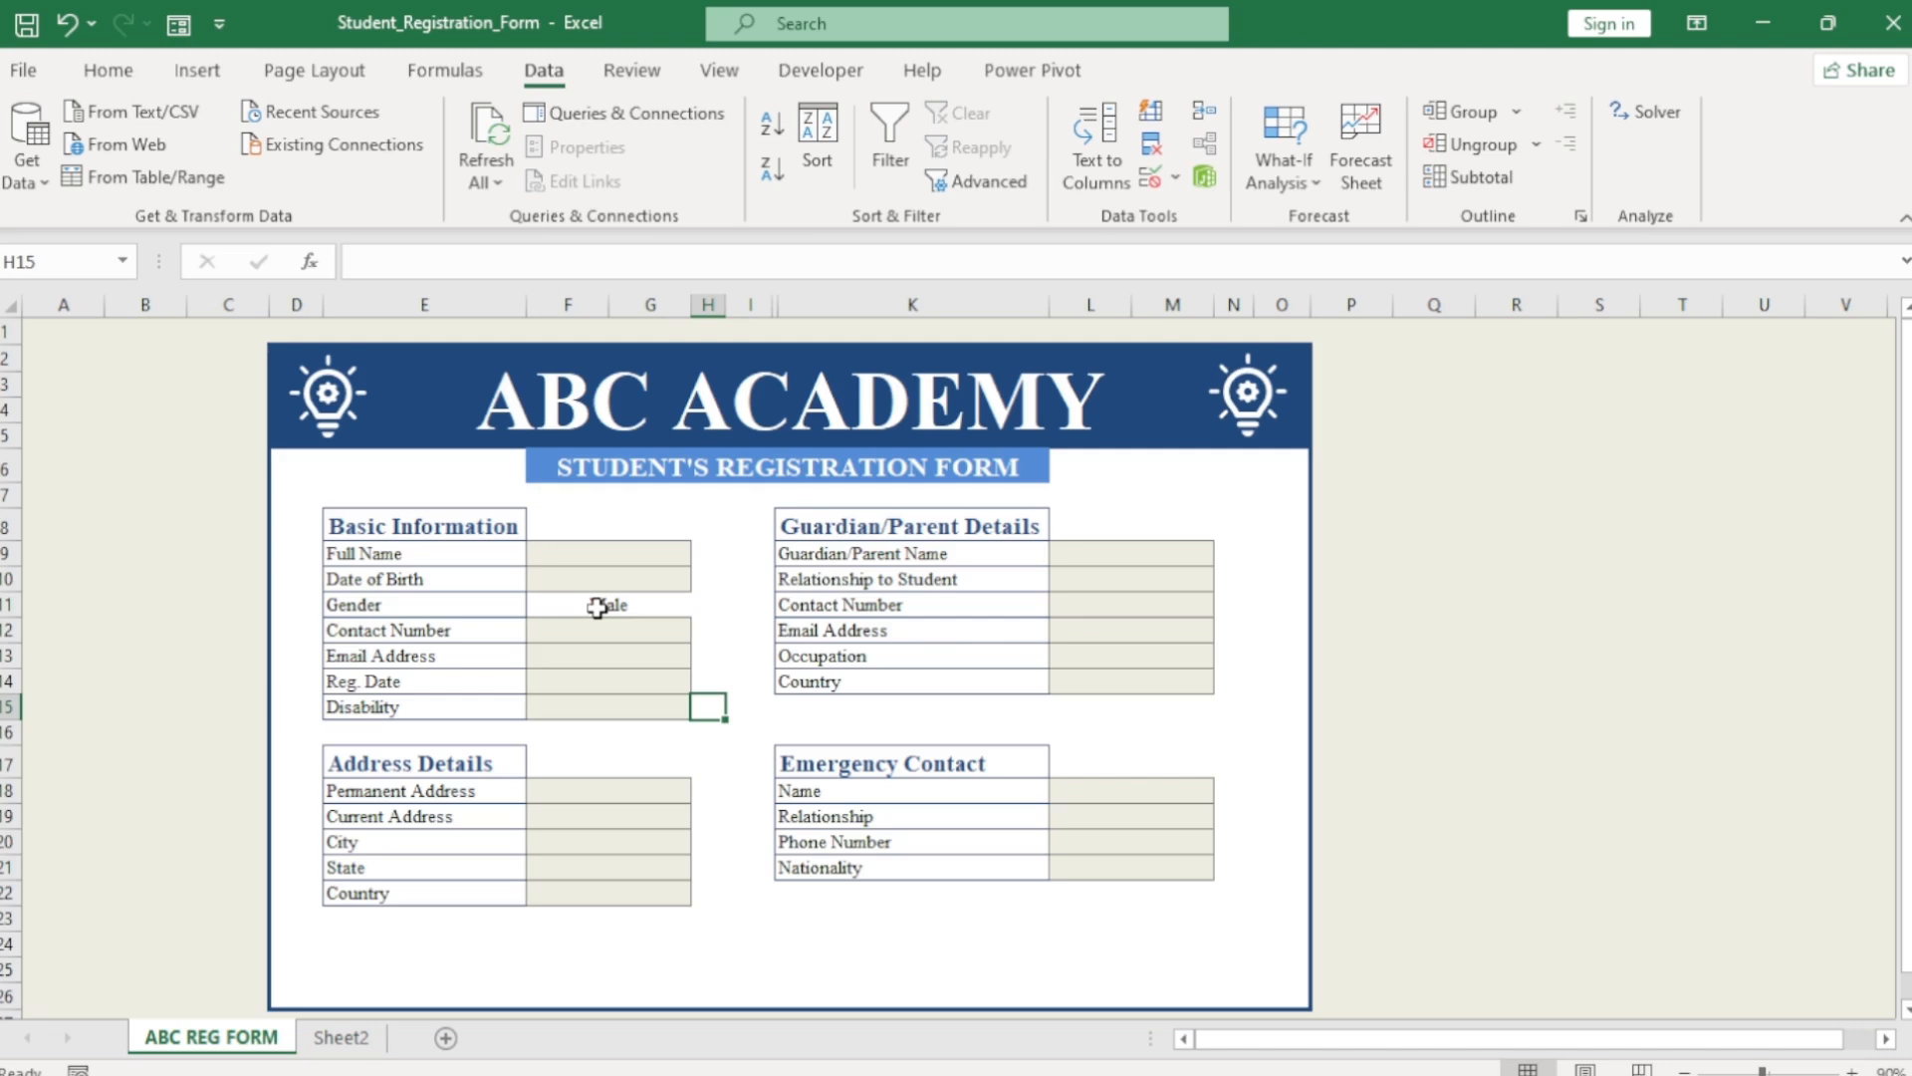
left_click(597, 607)
key("BackSpace")
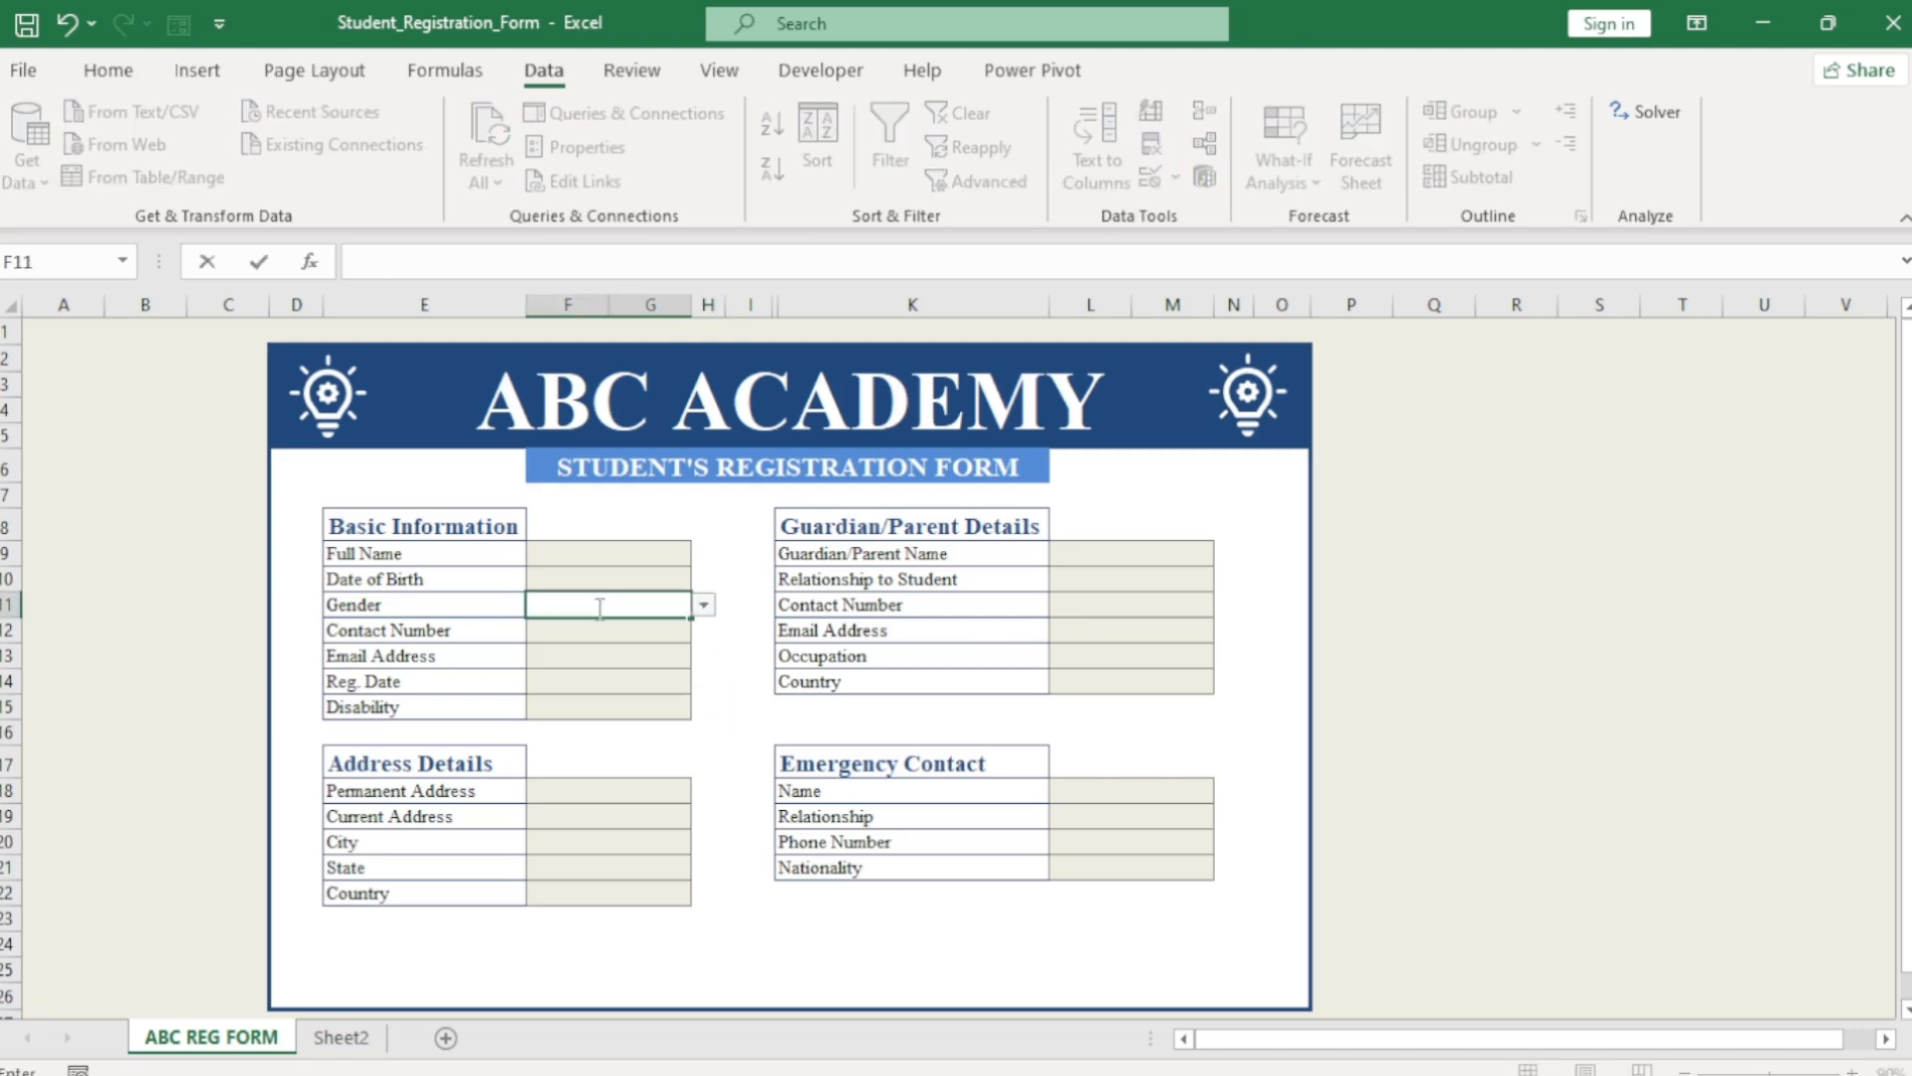
left_click(615, 661)
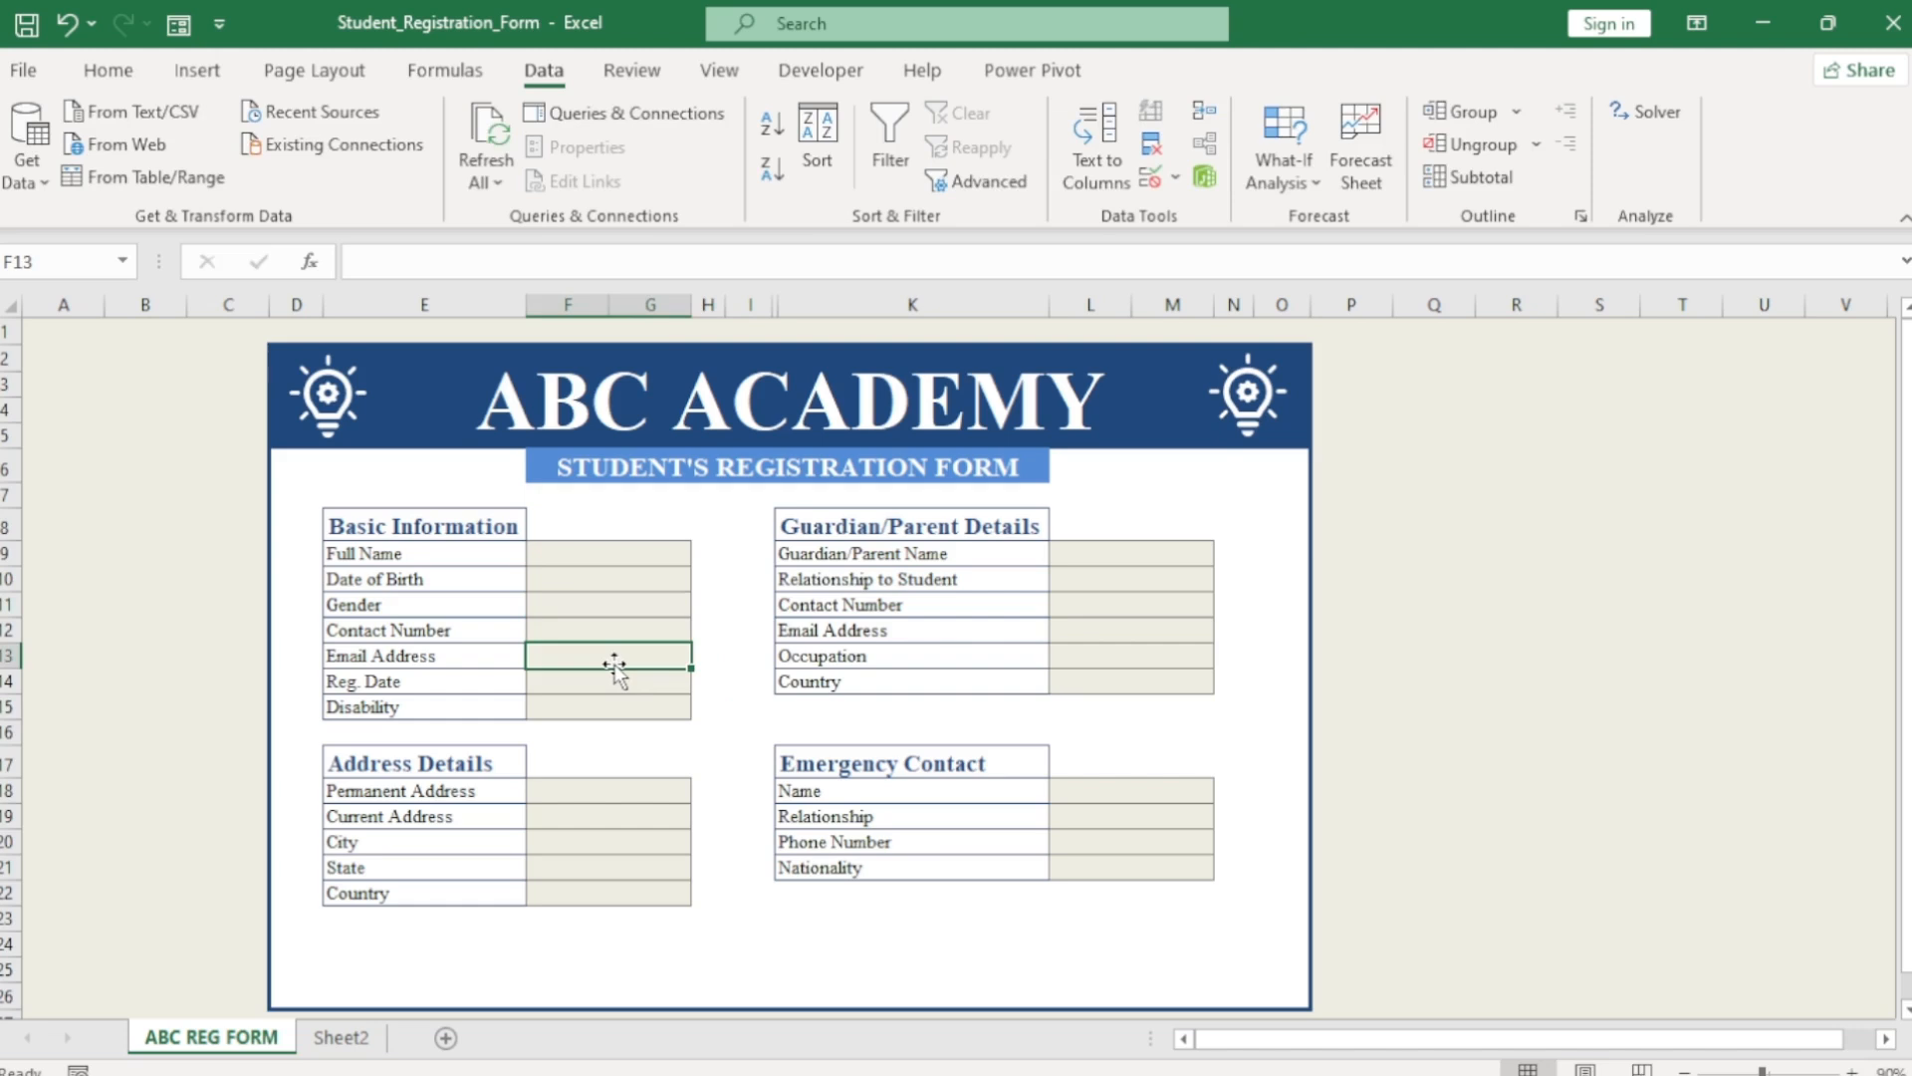
Start a new conditional formatting rule on F9 using the No Blanks condition.
left_click(606, 557)
left_click(107, 70)
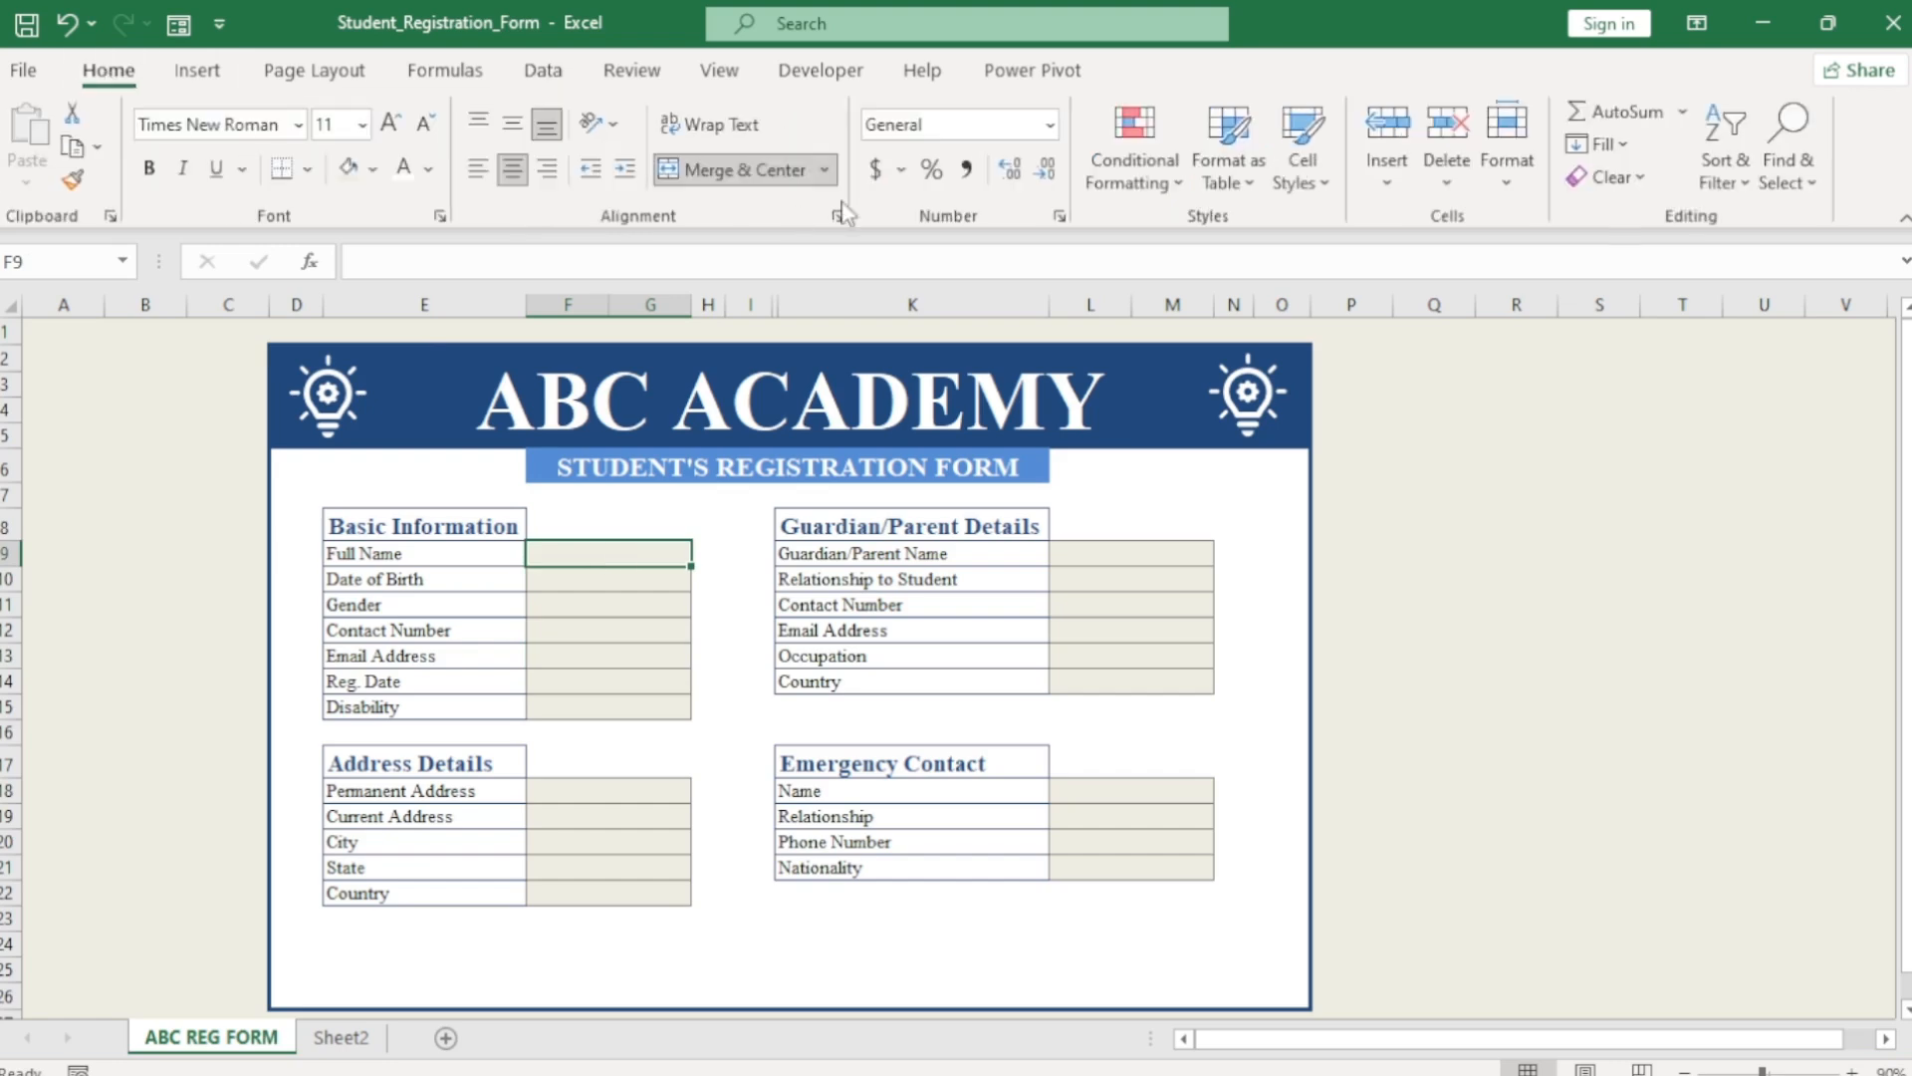
left_click(1133, 185)
mouse_move(1245, 239)
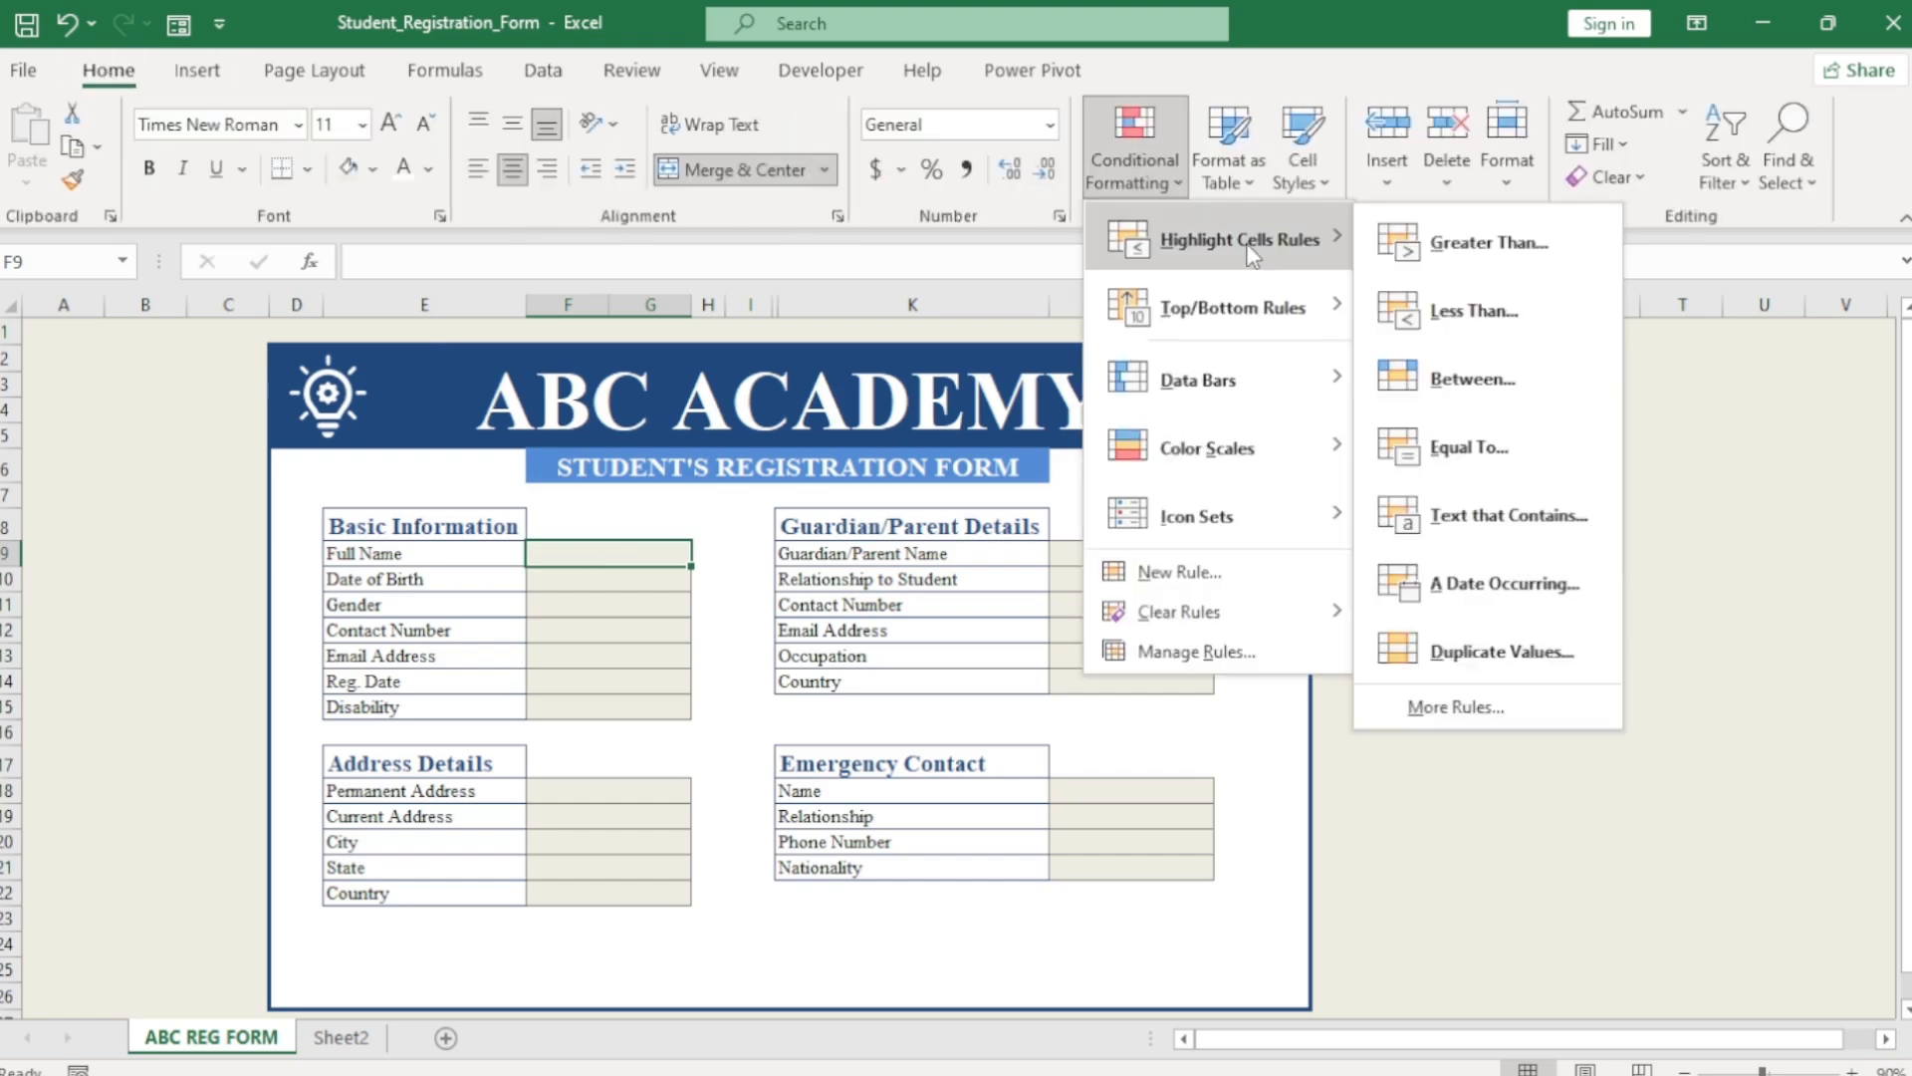
left_click(1457, 709)
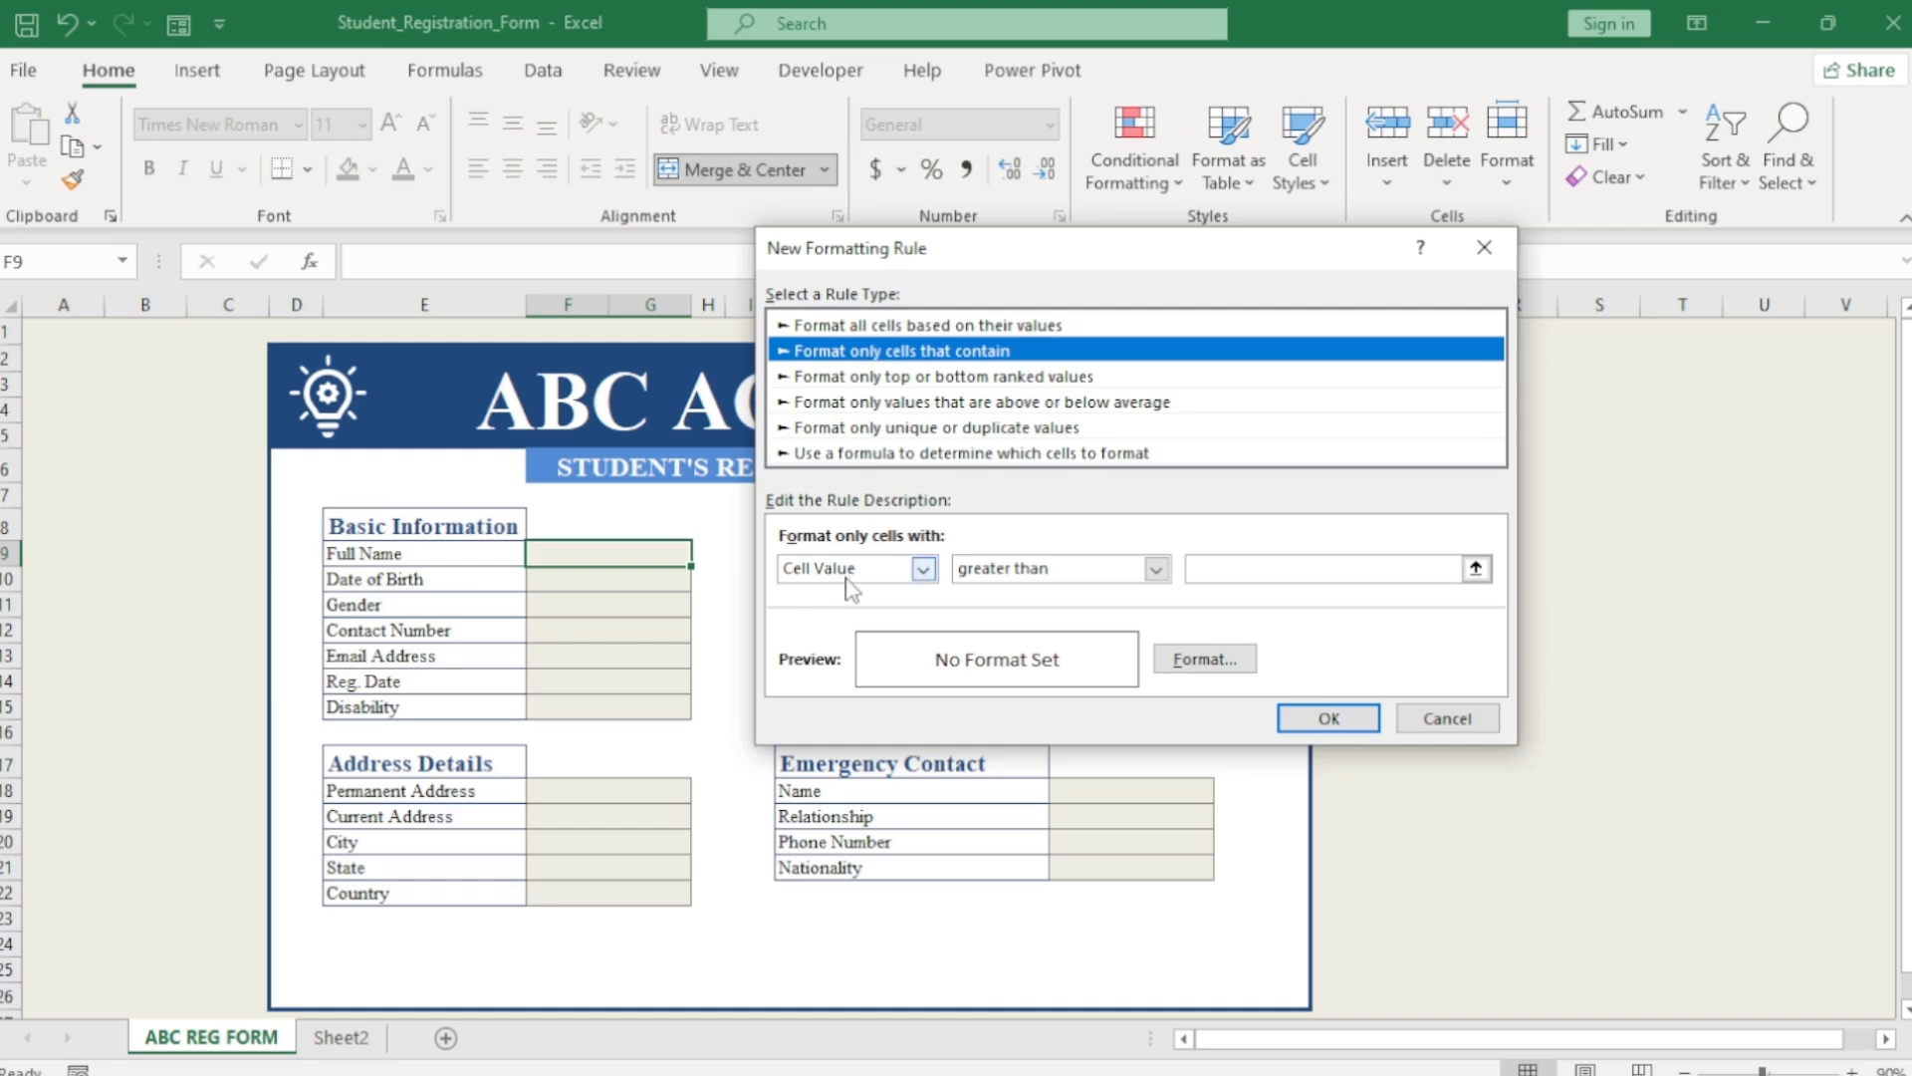
left_click(923, 567)
left_click(845, 670)
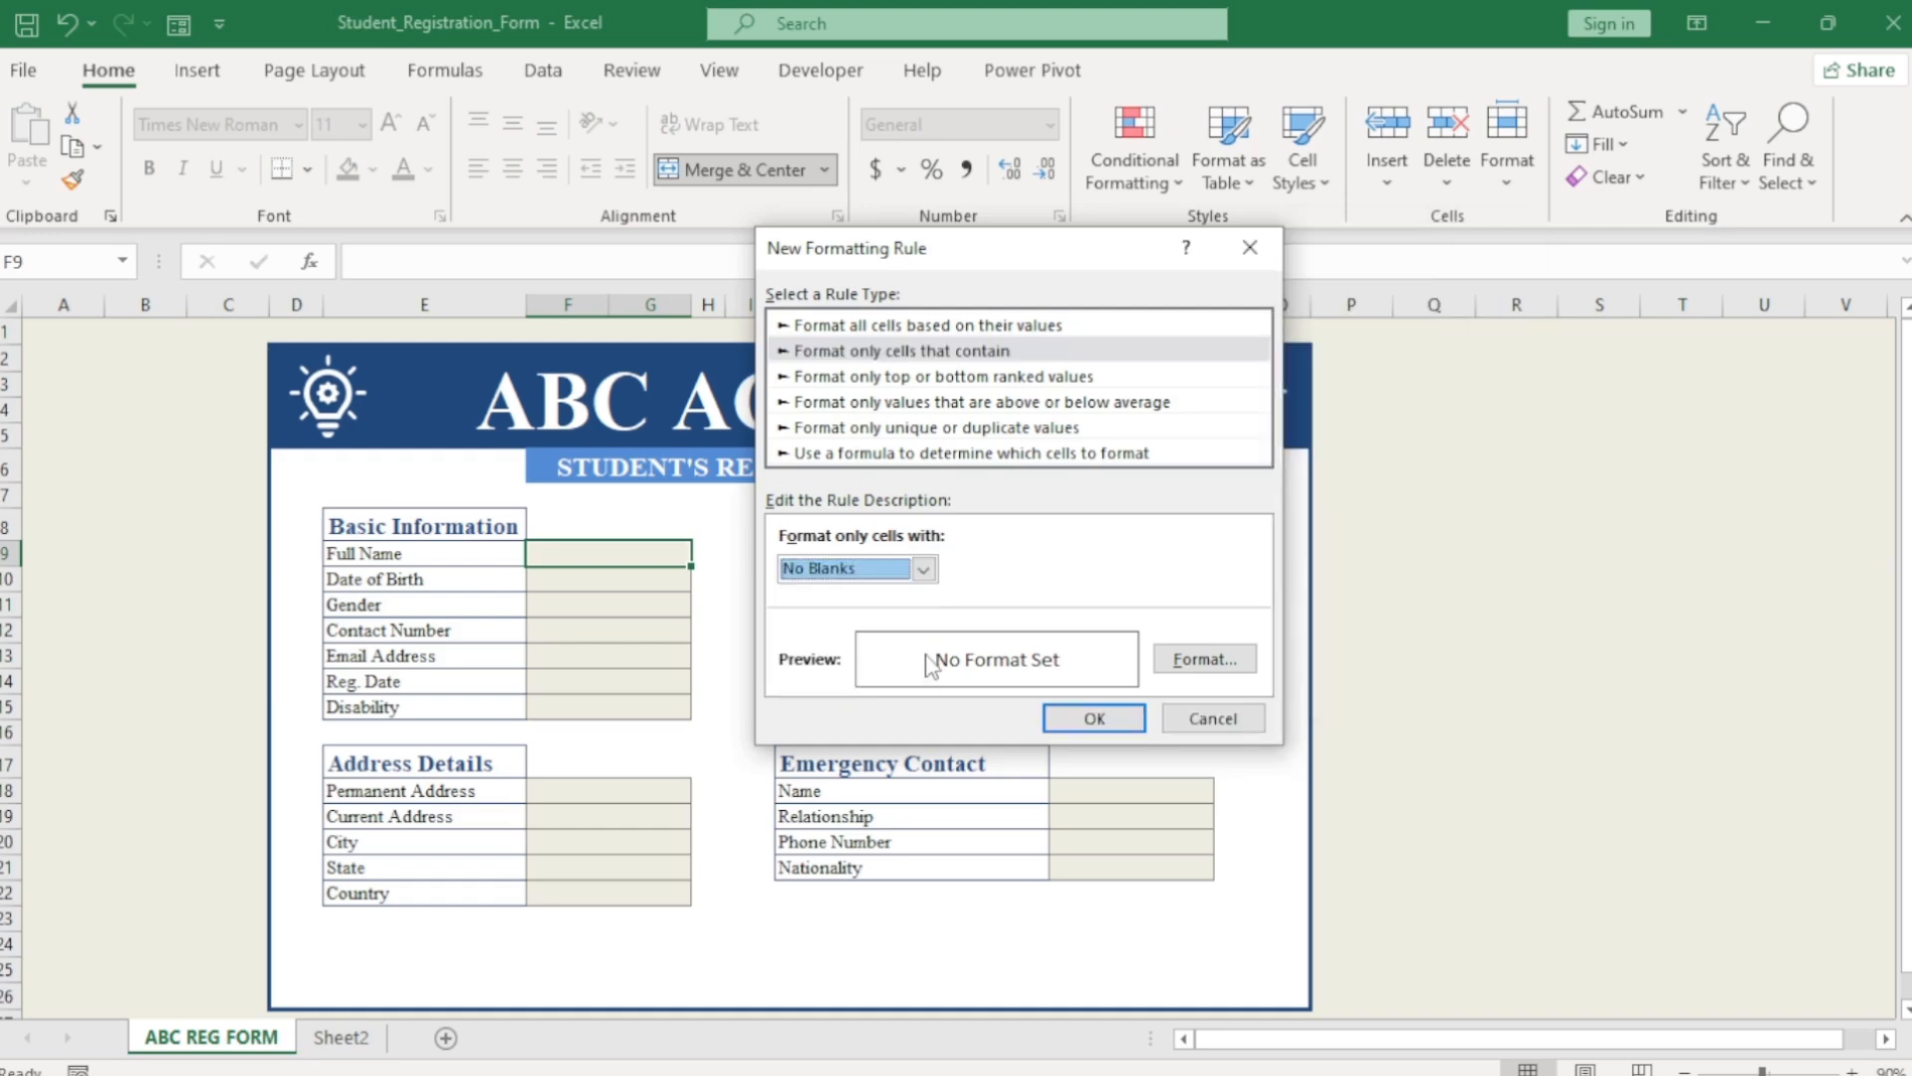
Format the No Blanks rule with dark blue fill, blue outline, and bold white text, then save it.
left_click(1195, 659)
left_click(886, 243)
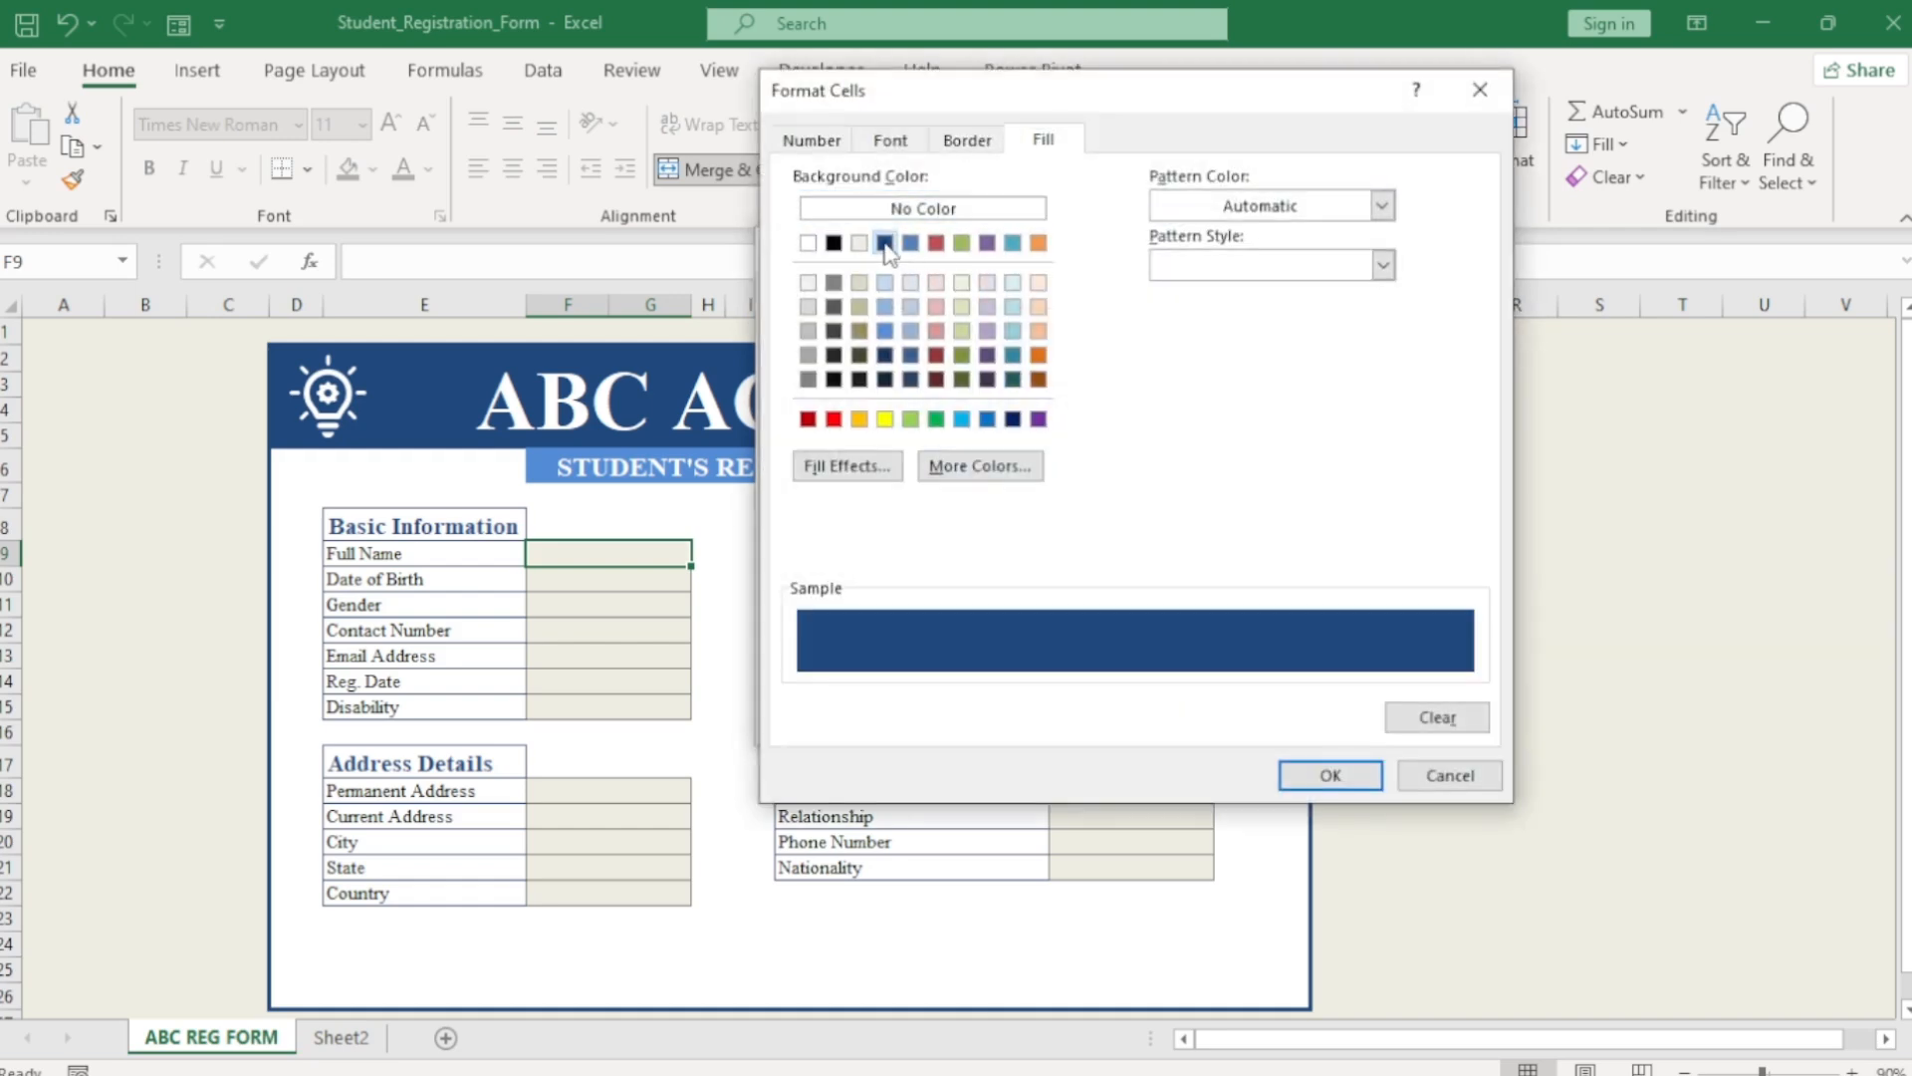
left_click(965, 146)
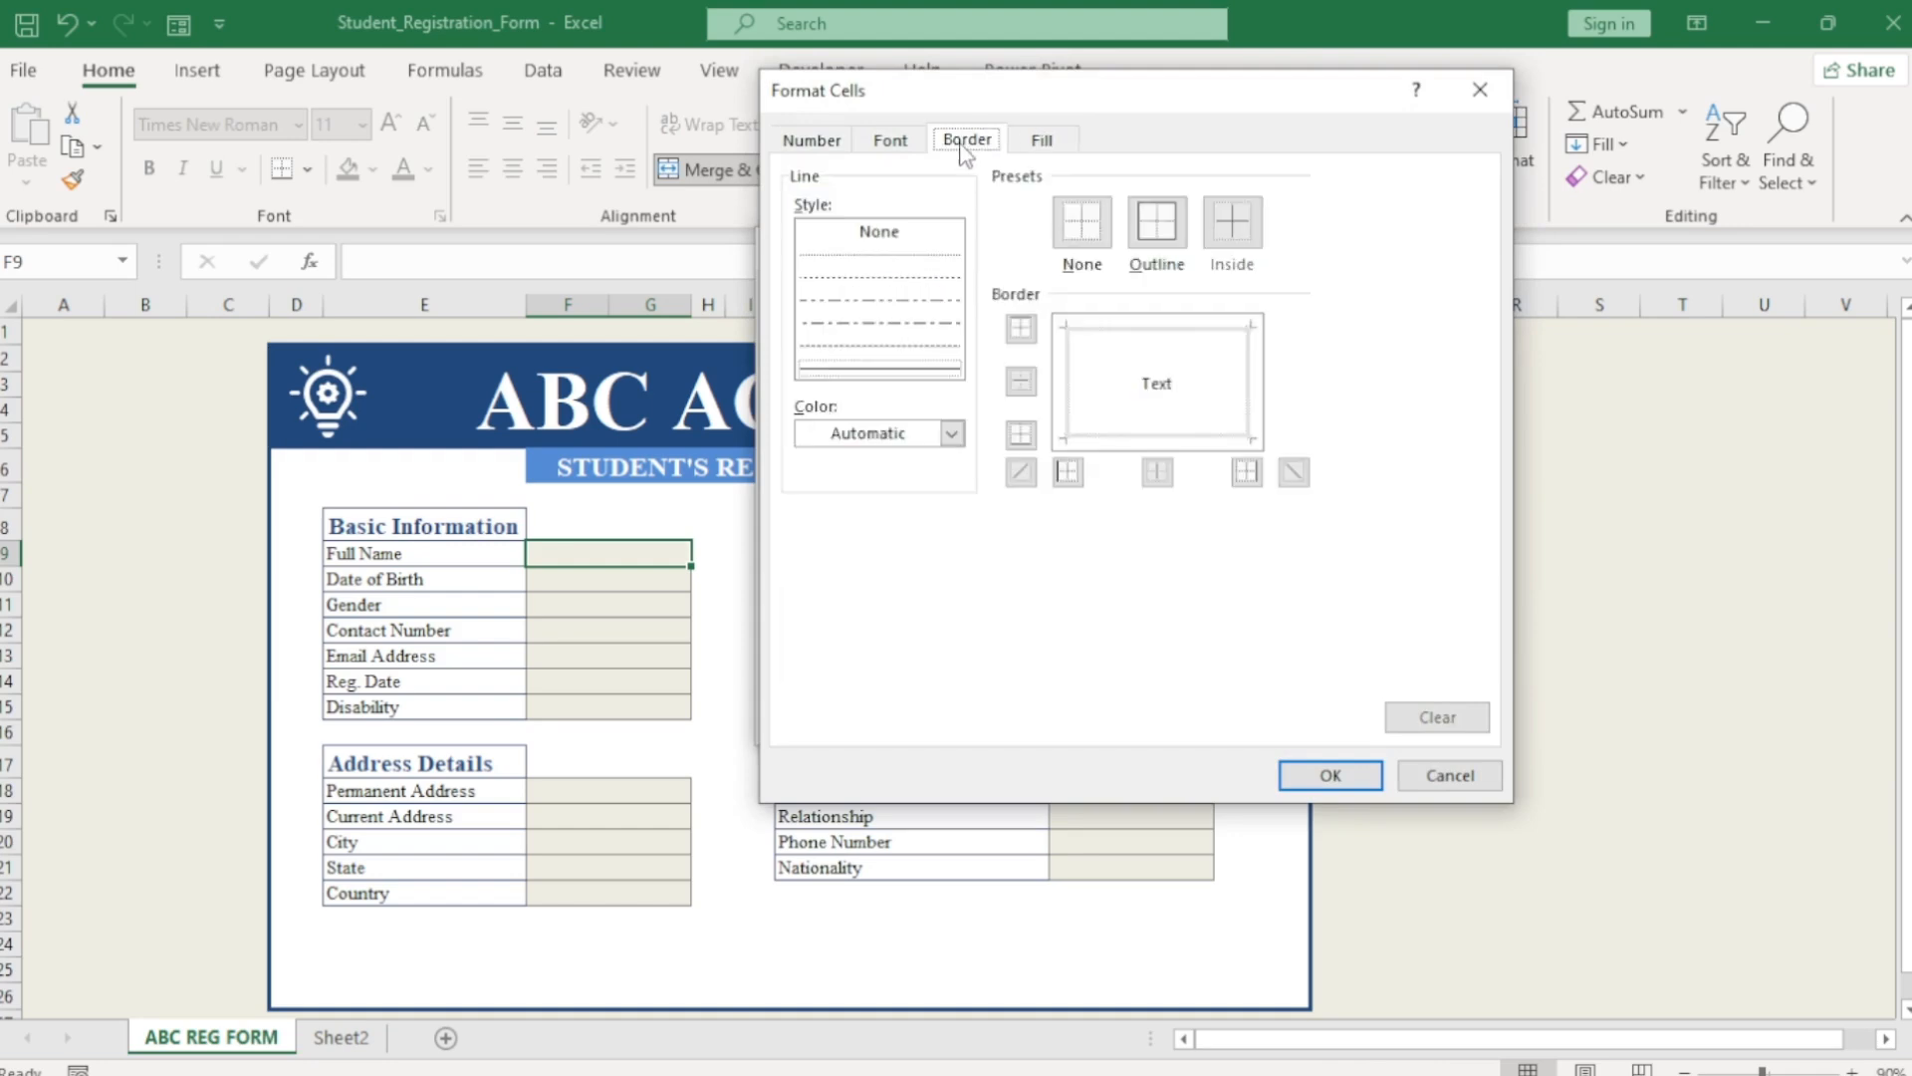
left_click(952, 433)
left_click(882, 622)
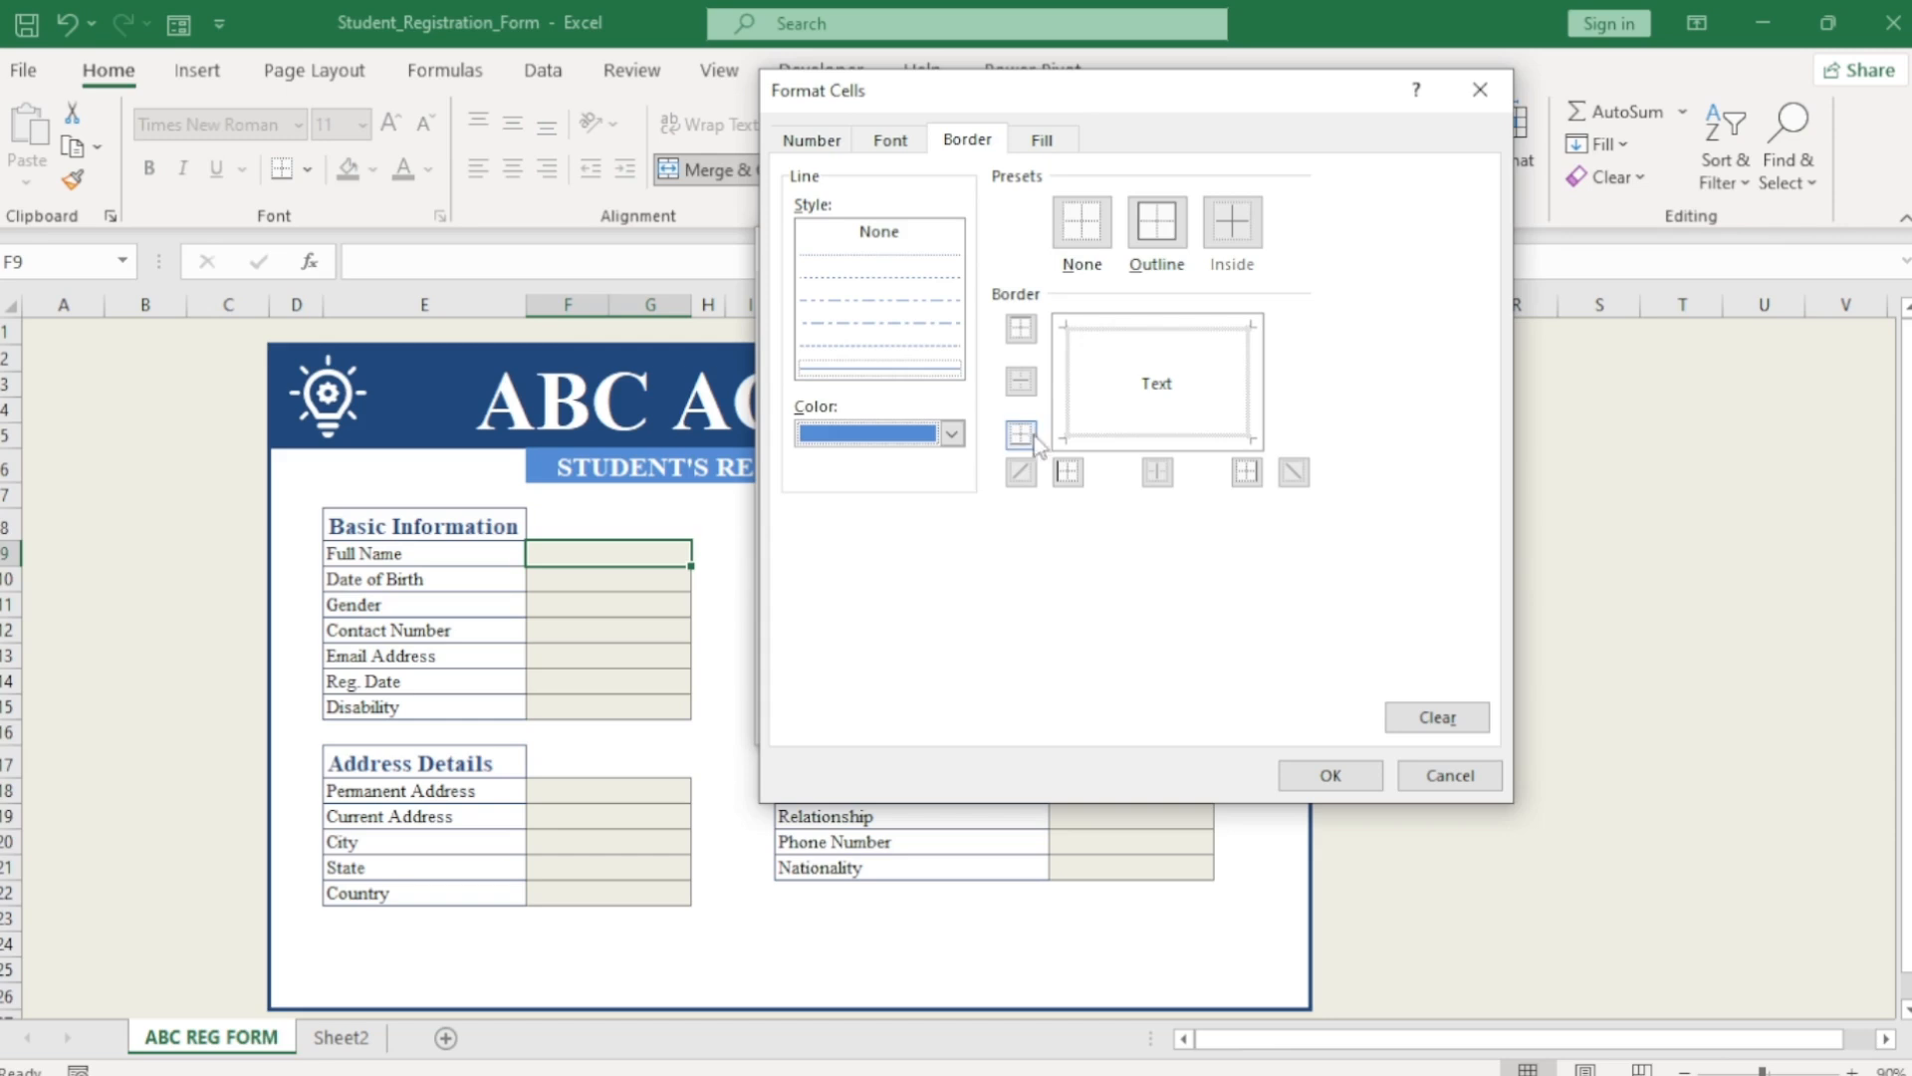
left_click(1156, 221)
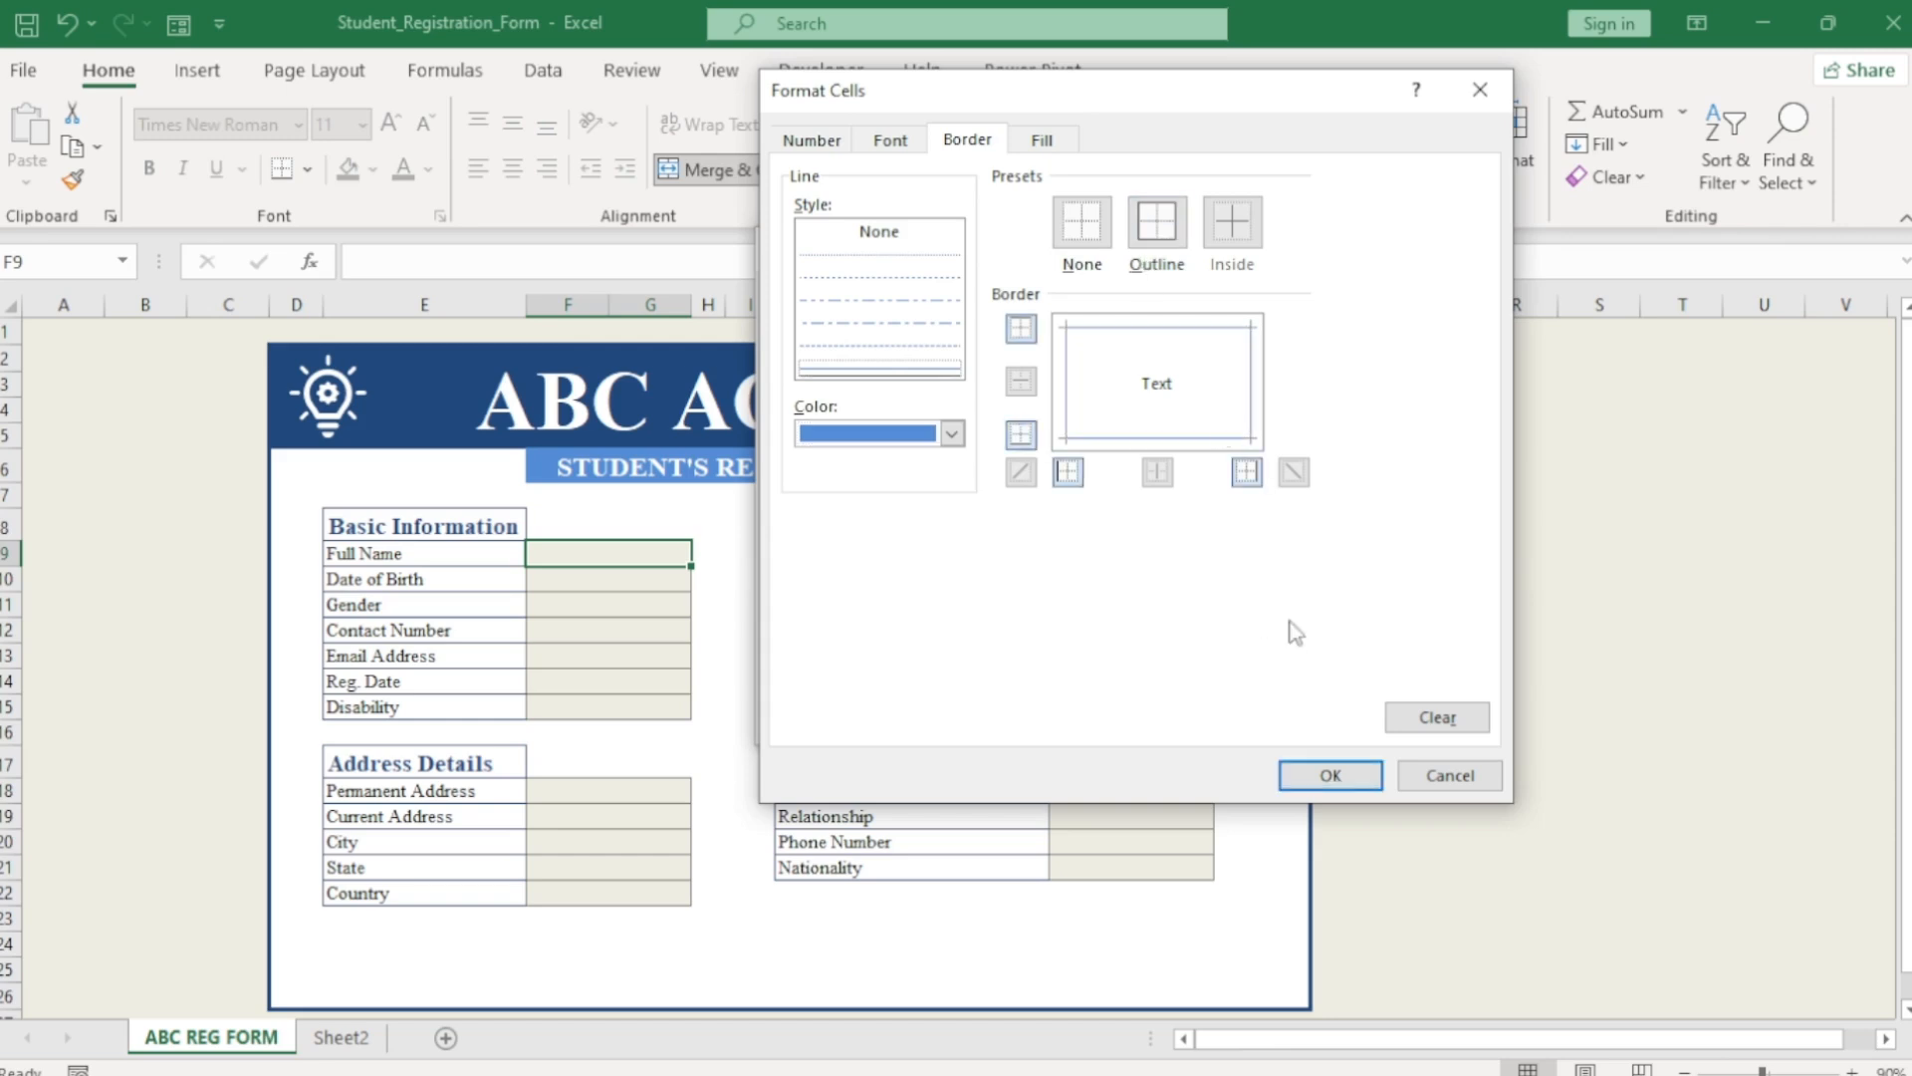
left_click(892, 140)
left_click(1191, 269)
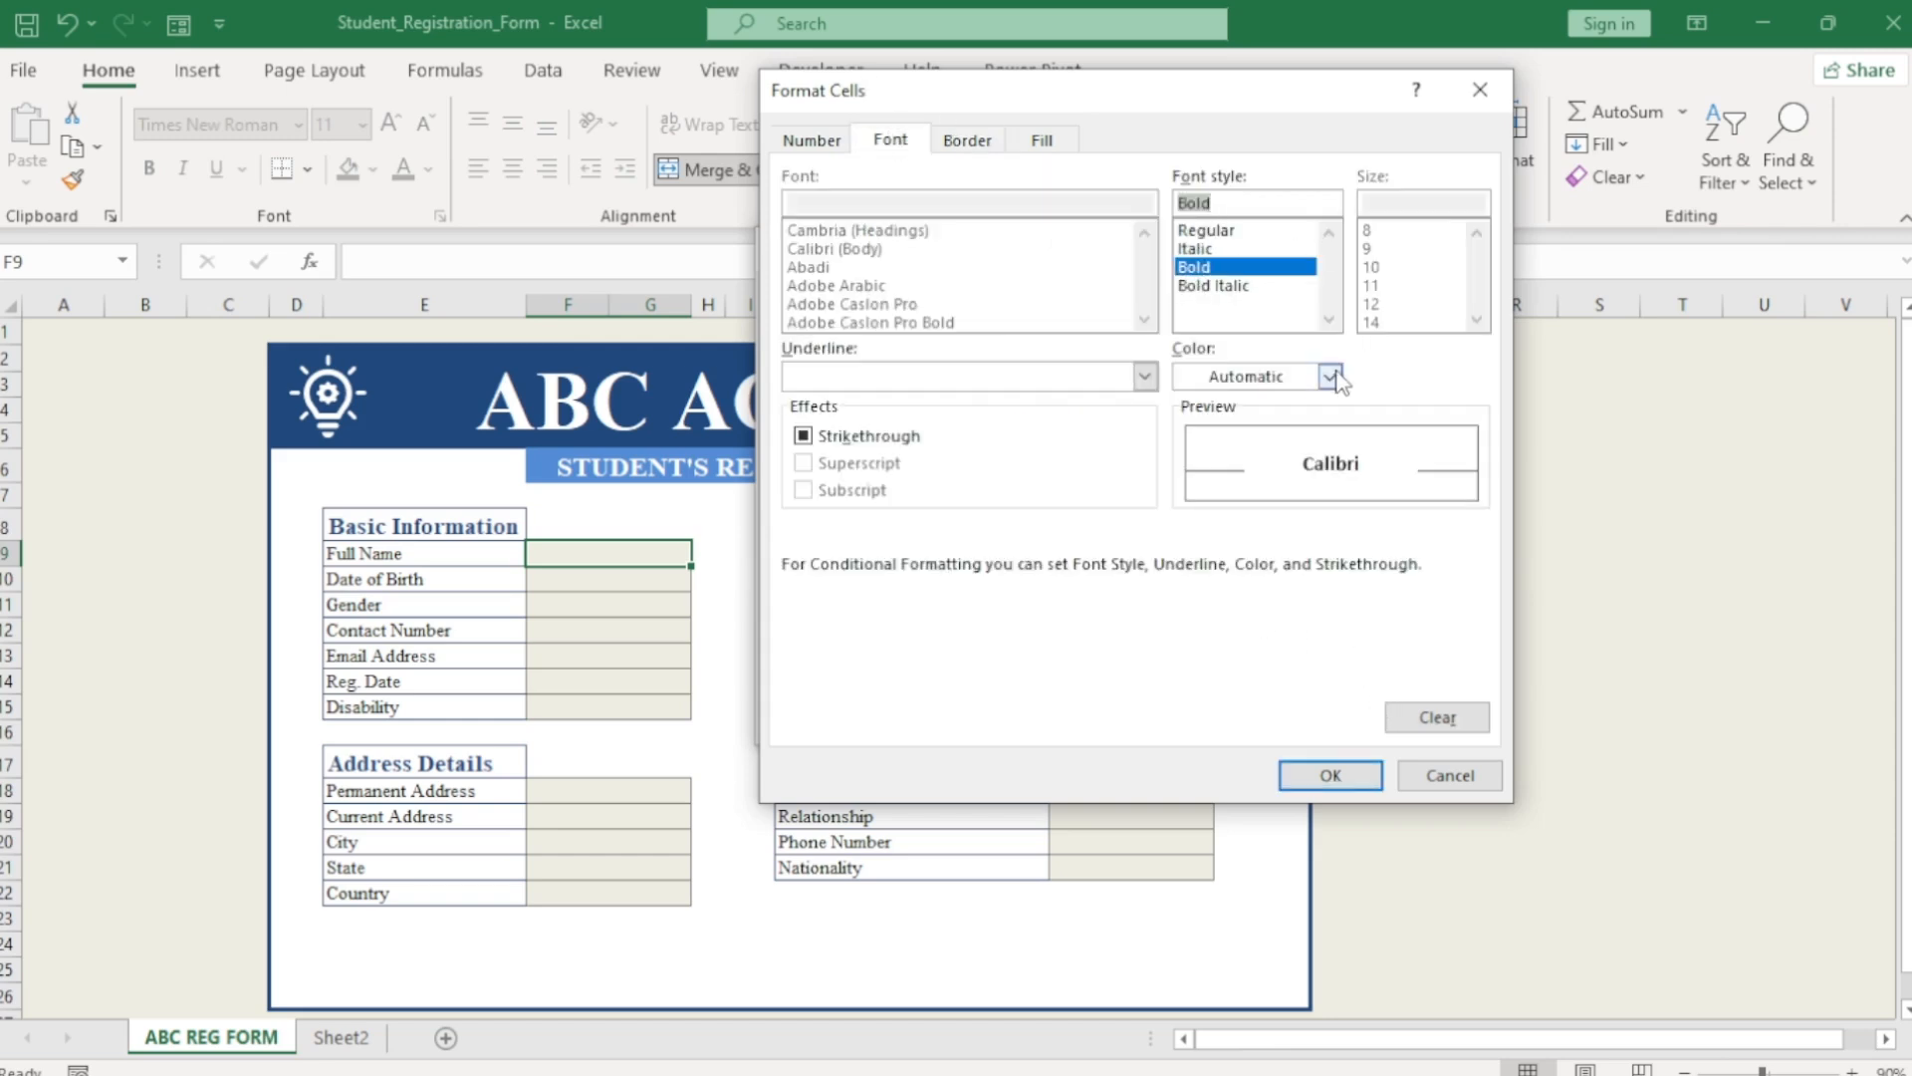
left_click(1329, 376)
left_click(1194, 488)
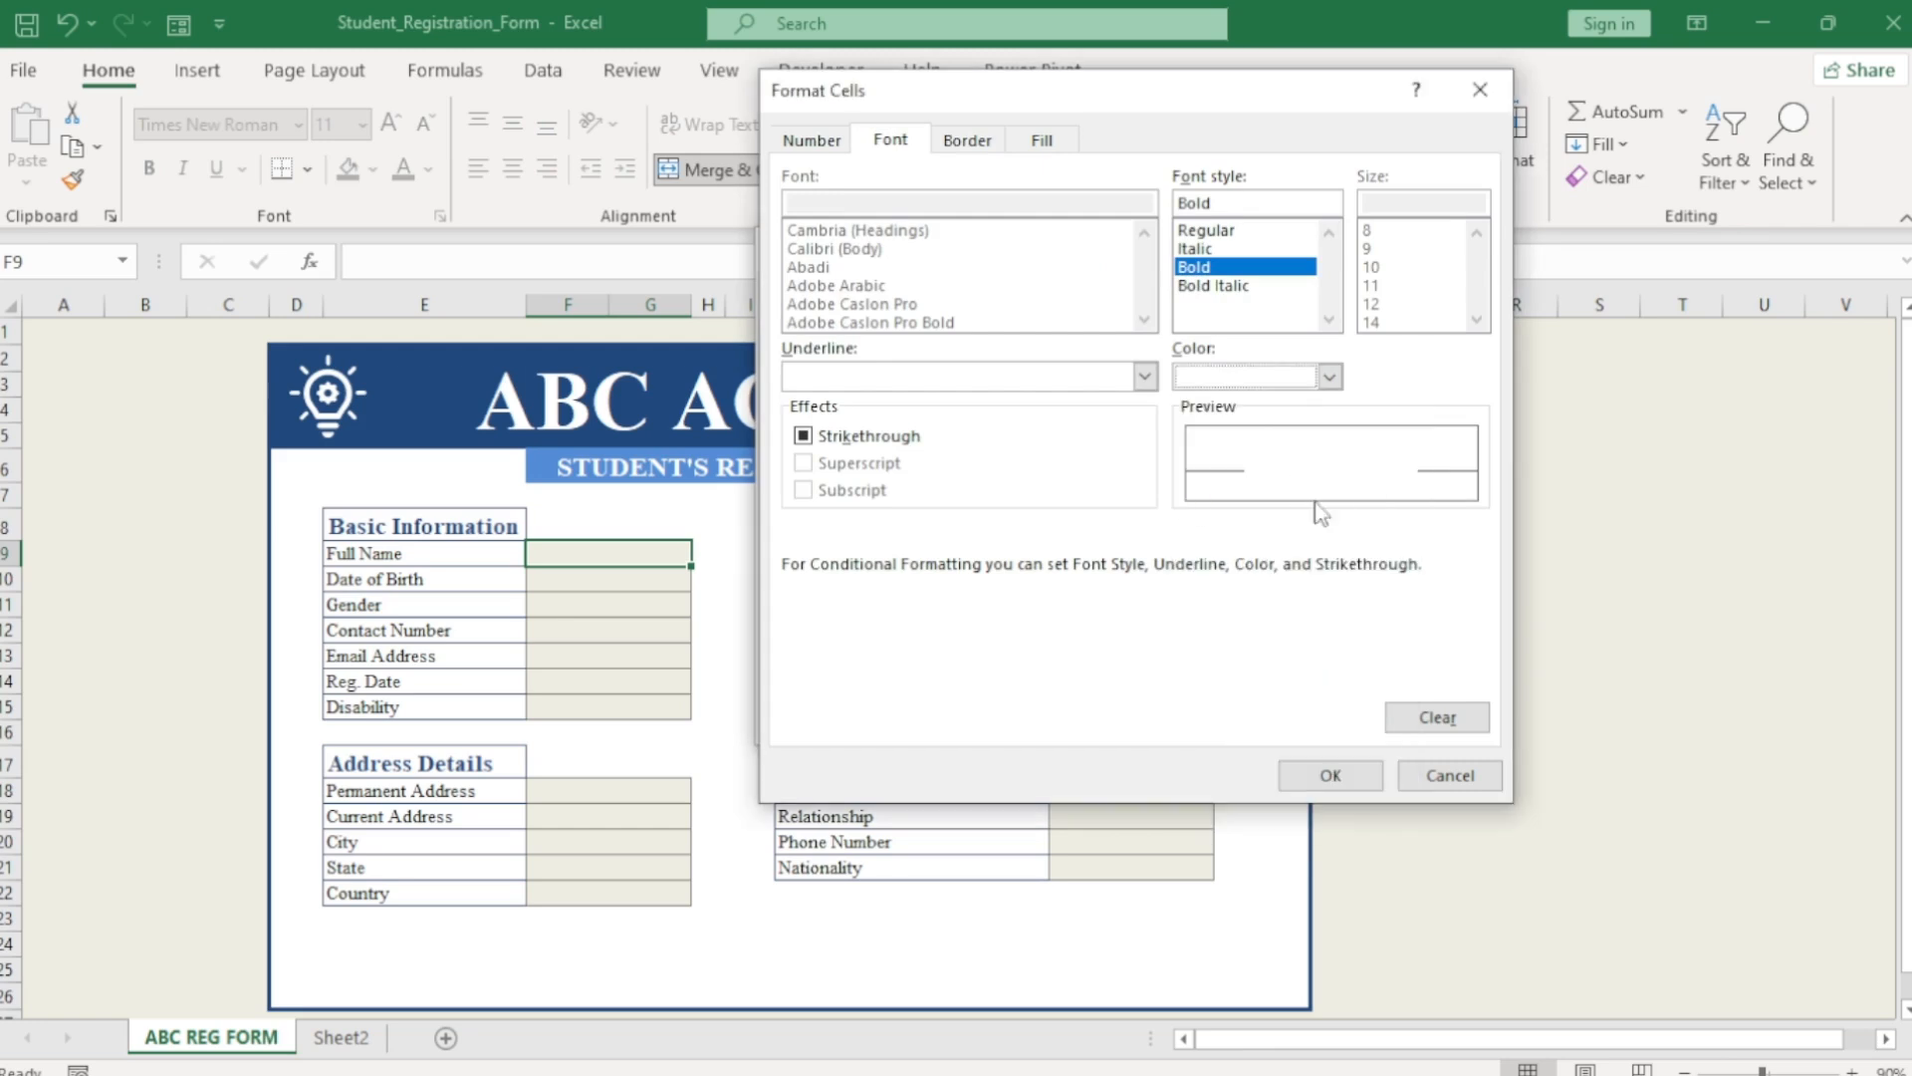
left_click(1339, 775)
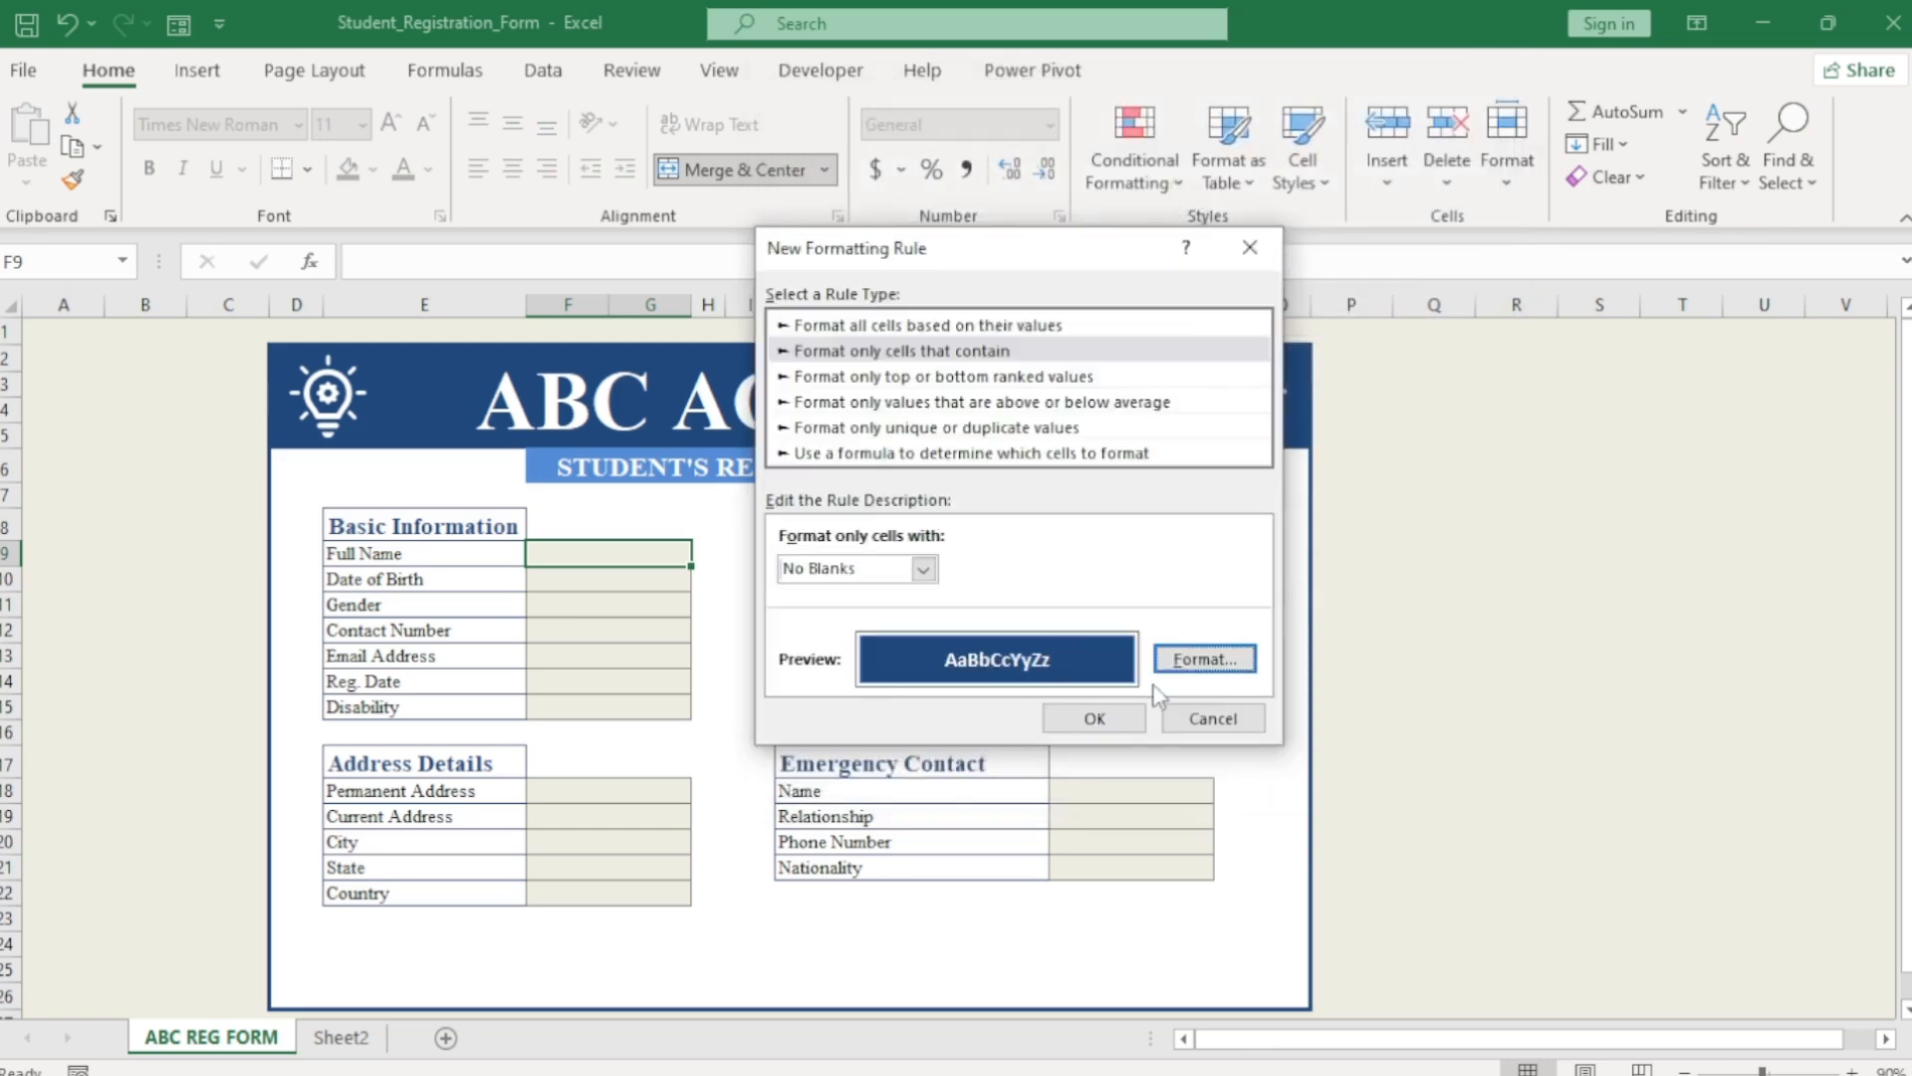
left_click(1104, 715)
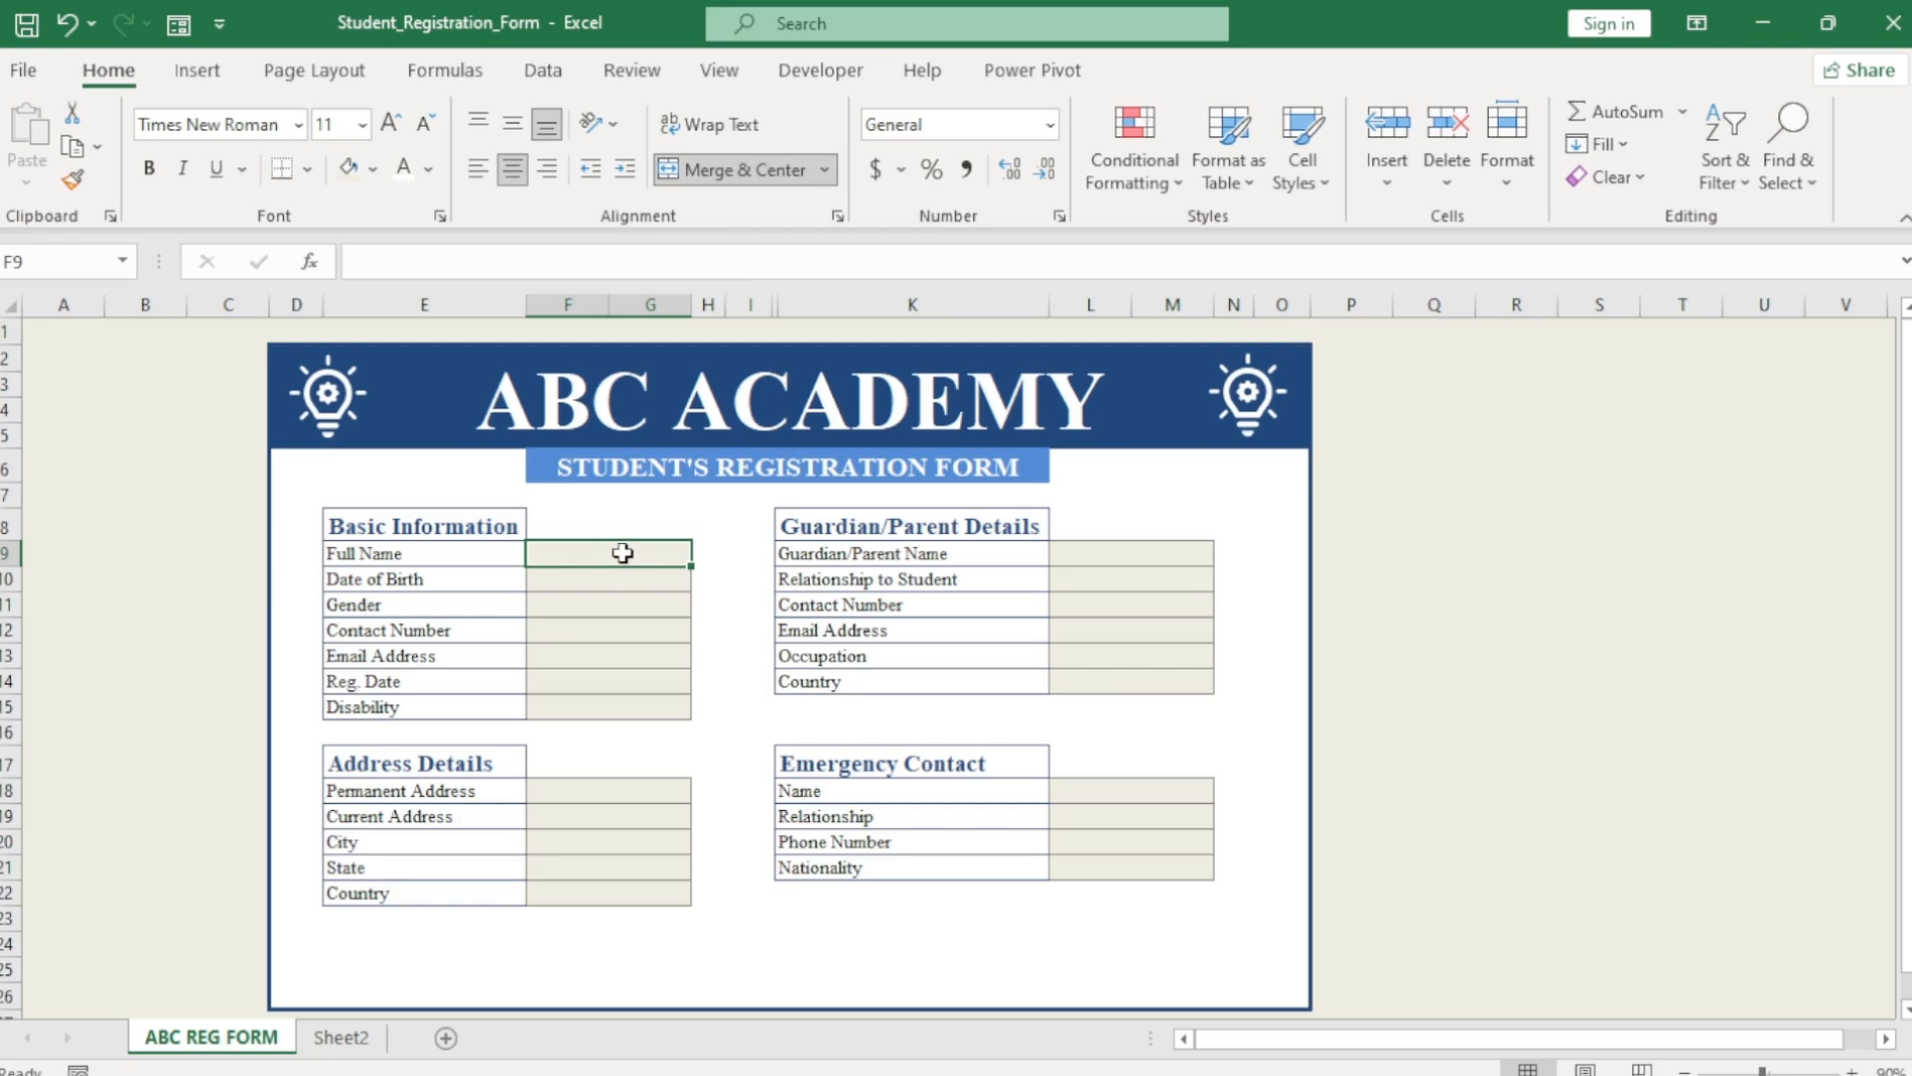
Test the rule by entering a sample name in Full Name, then clear it.
type("franklin")
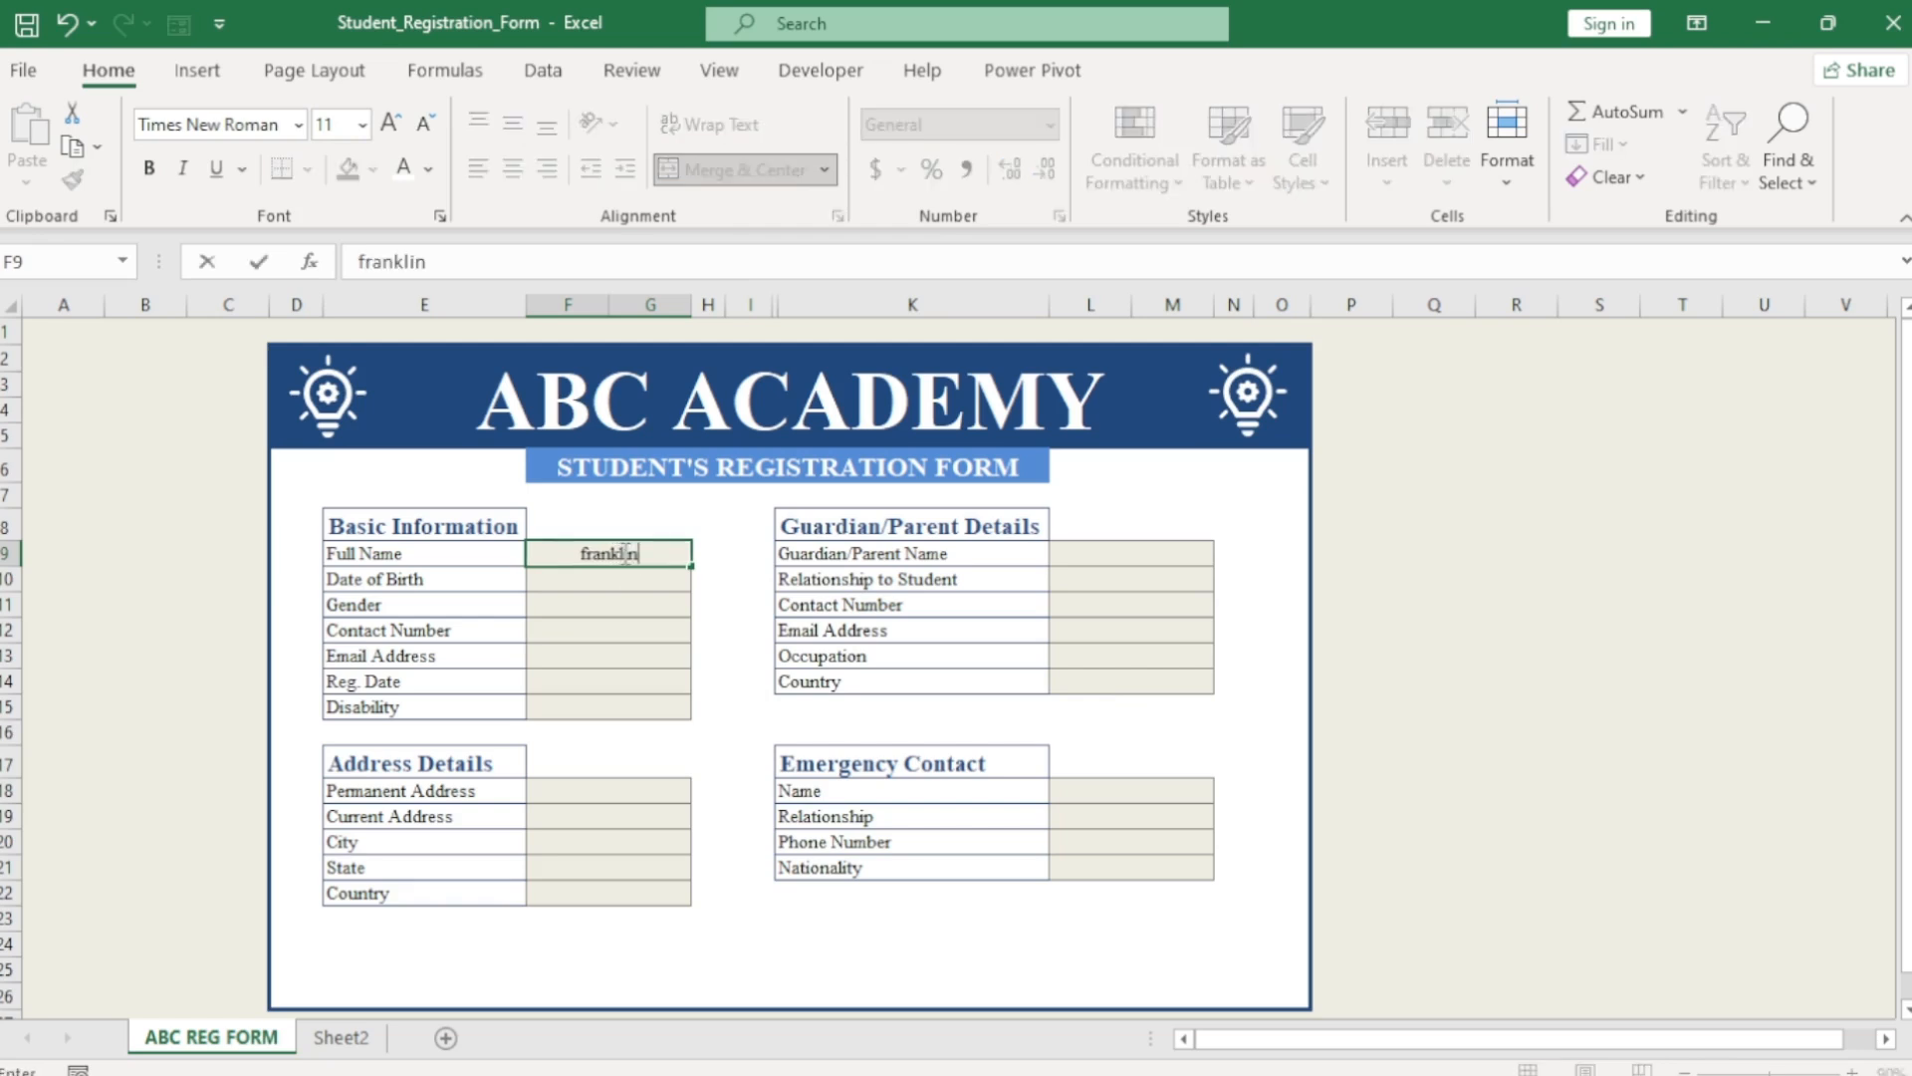
key("ctrl+Return")
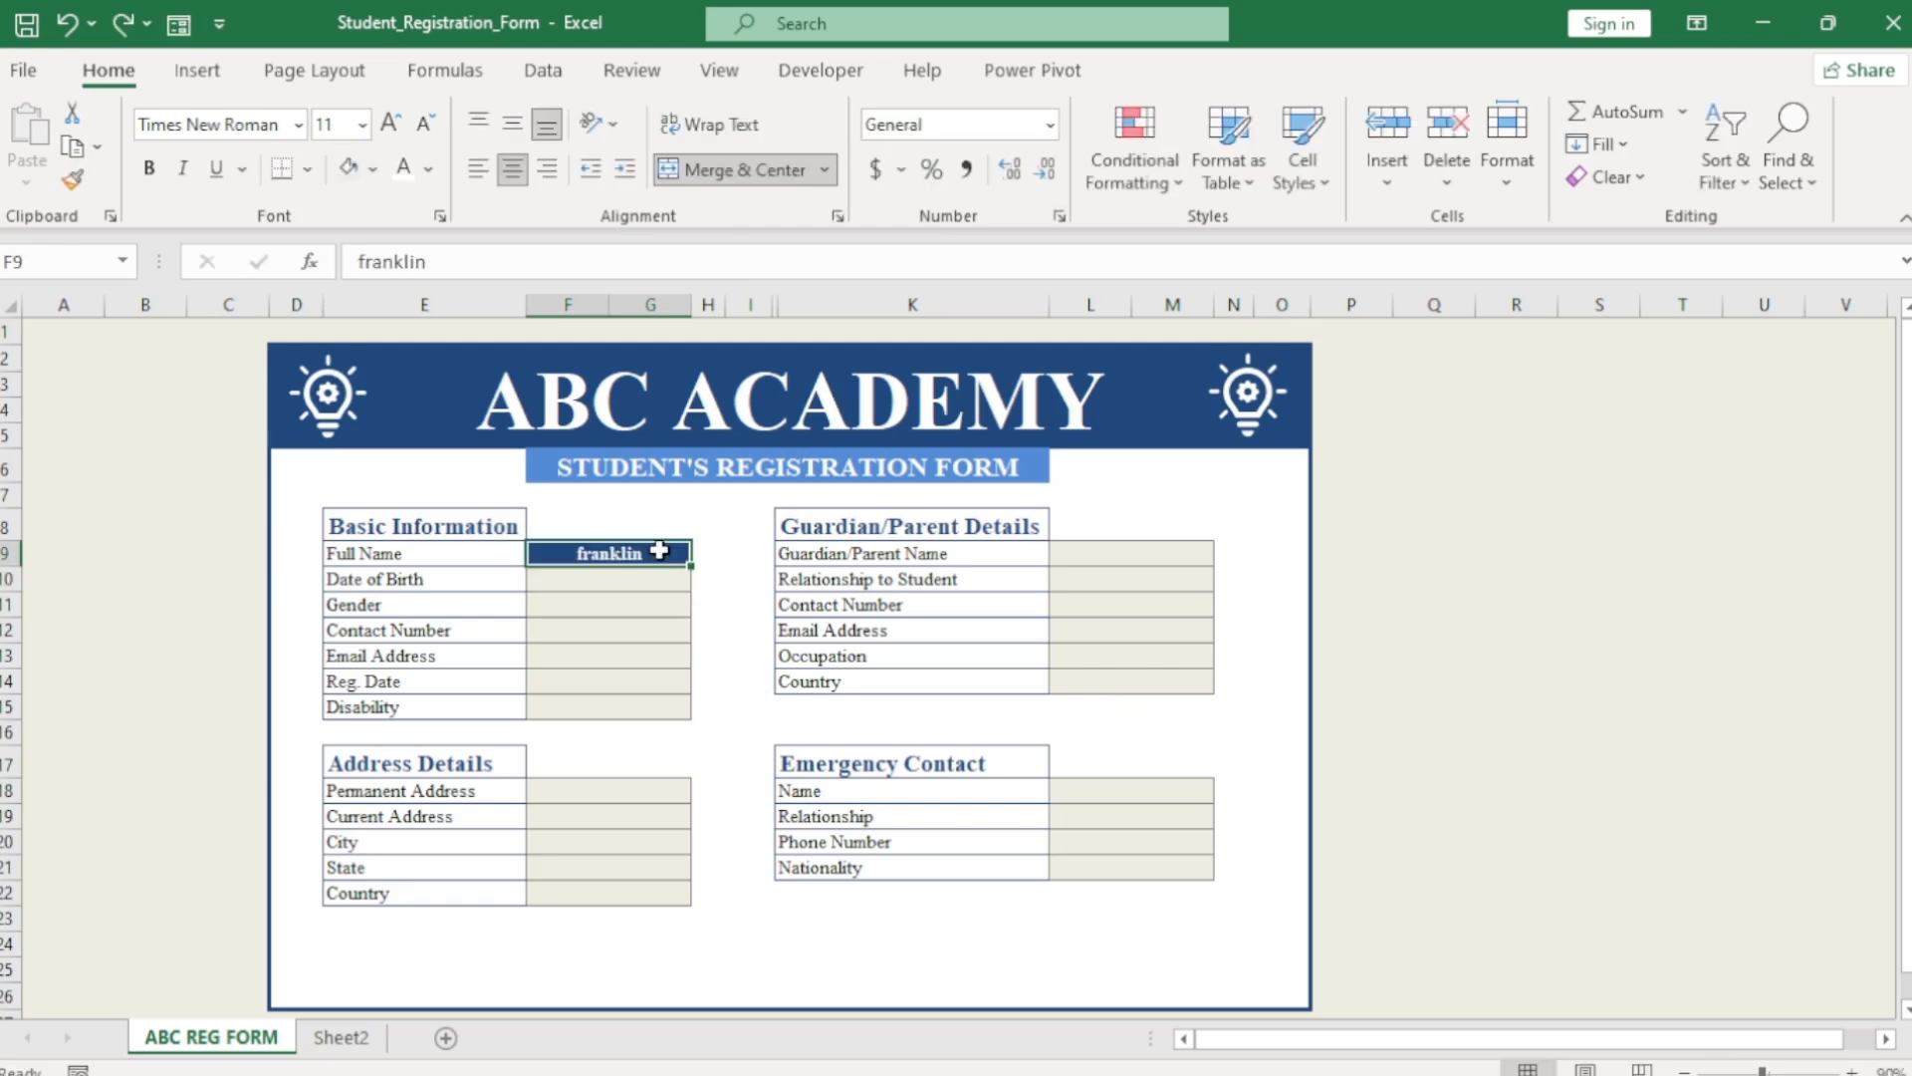
key("BackSpace")
key("ctrl+Return")
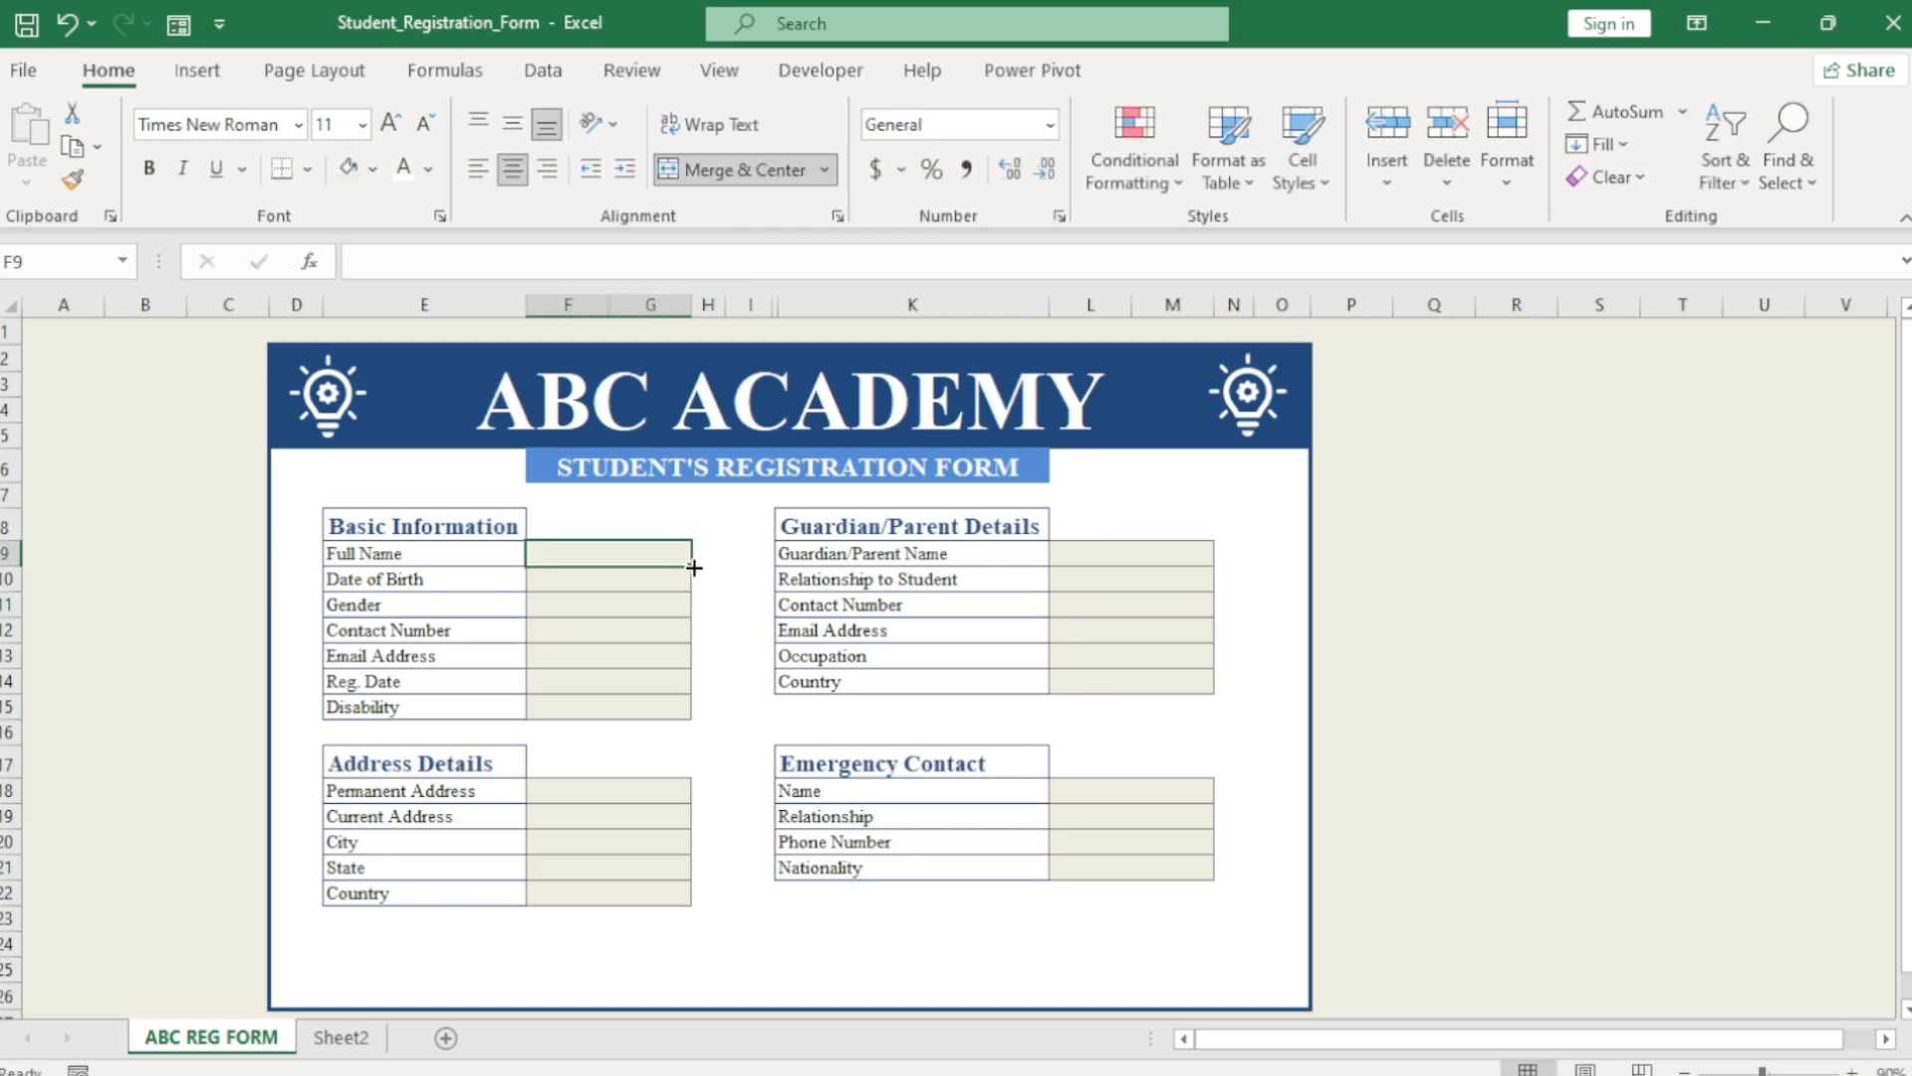
Copy the Full Name formatting down to the Disability cell and copy that cell.
left_click_drag(691, 566, 687, 745)
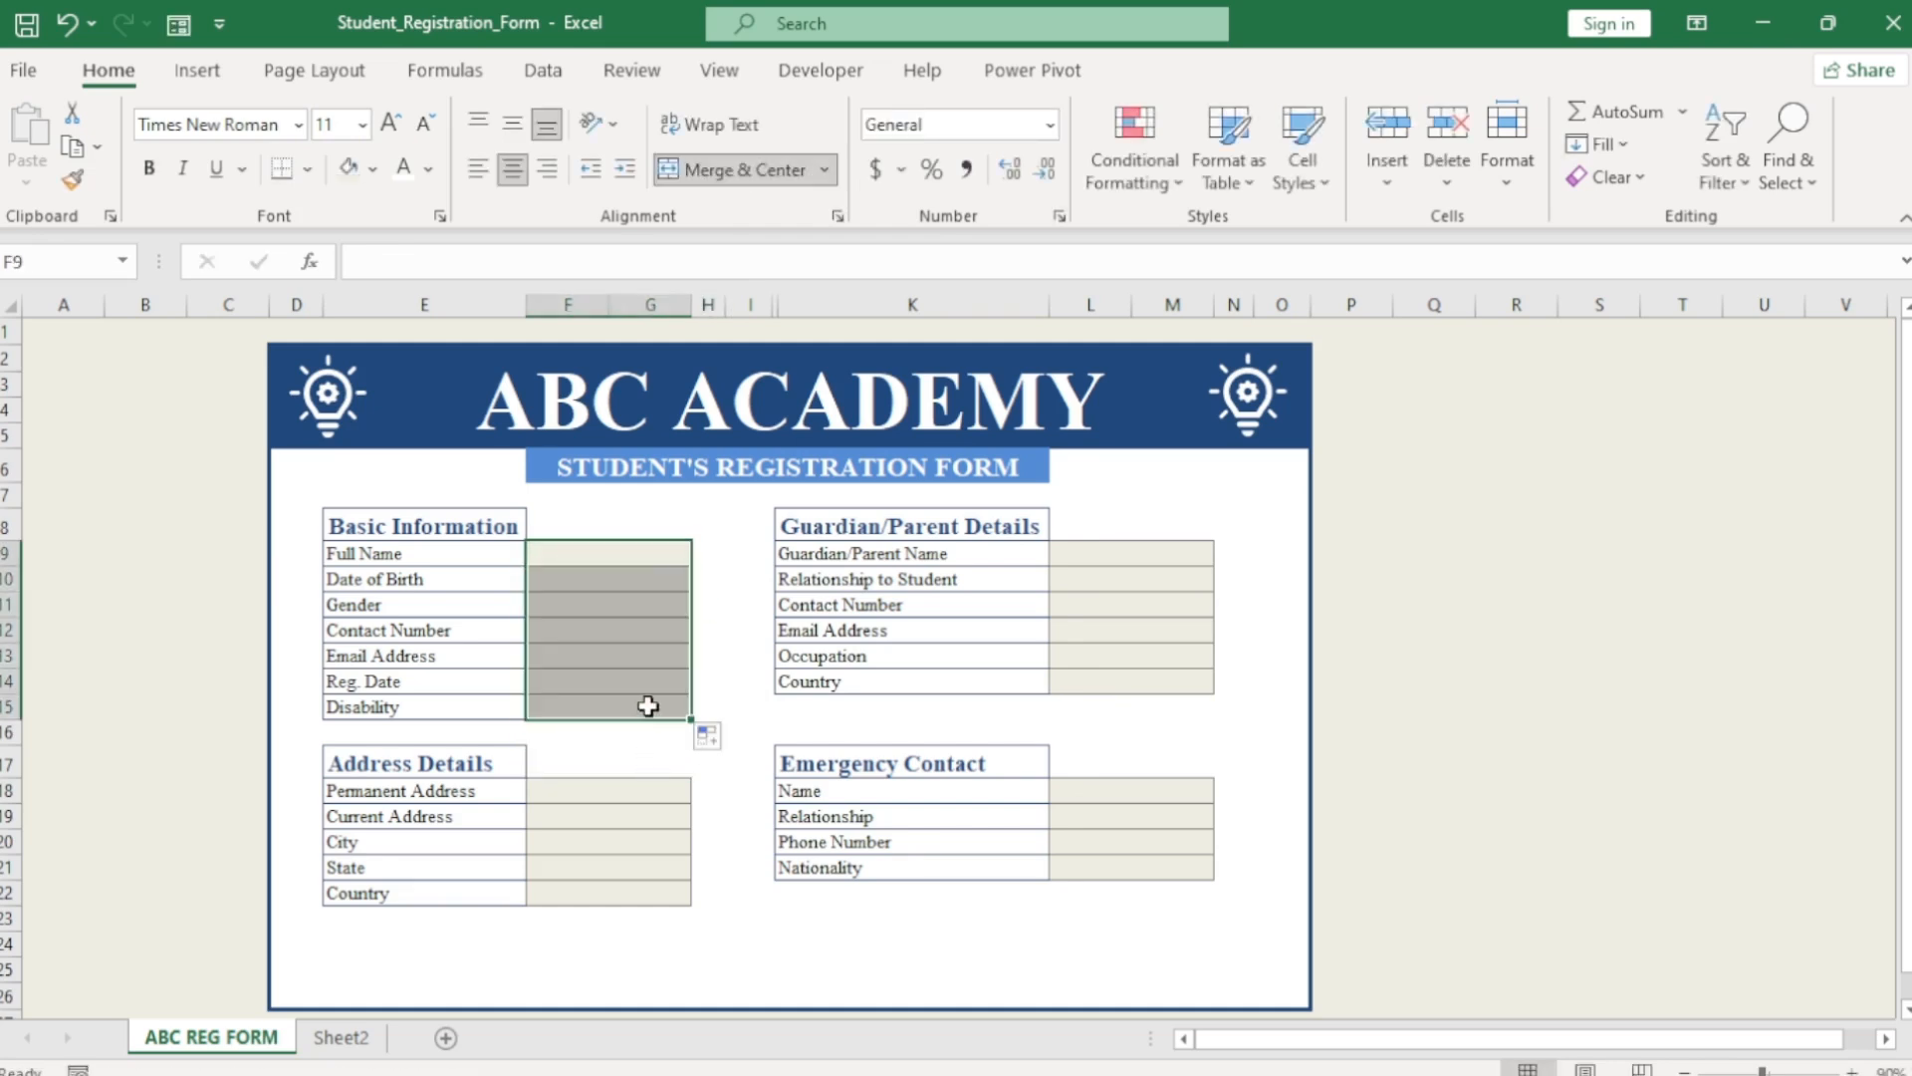
left_click(648, 705)
key("ctrl+c")
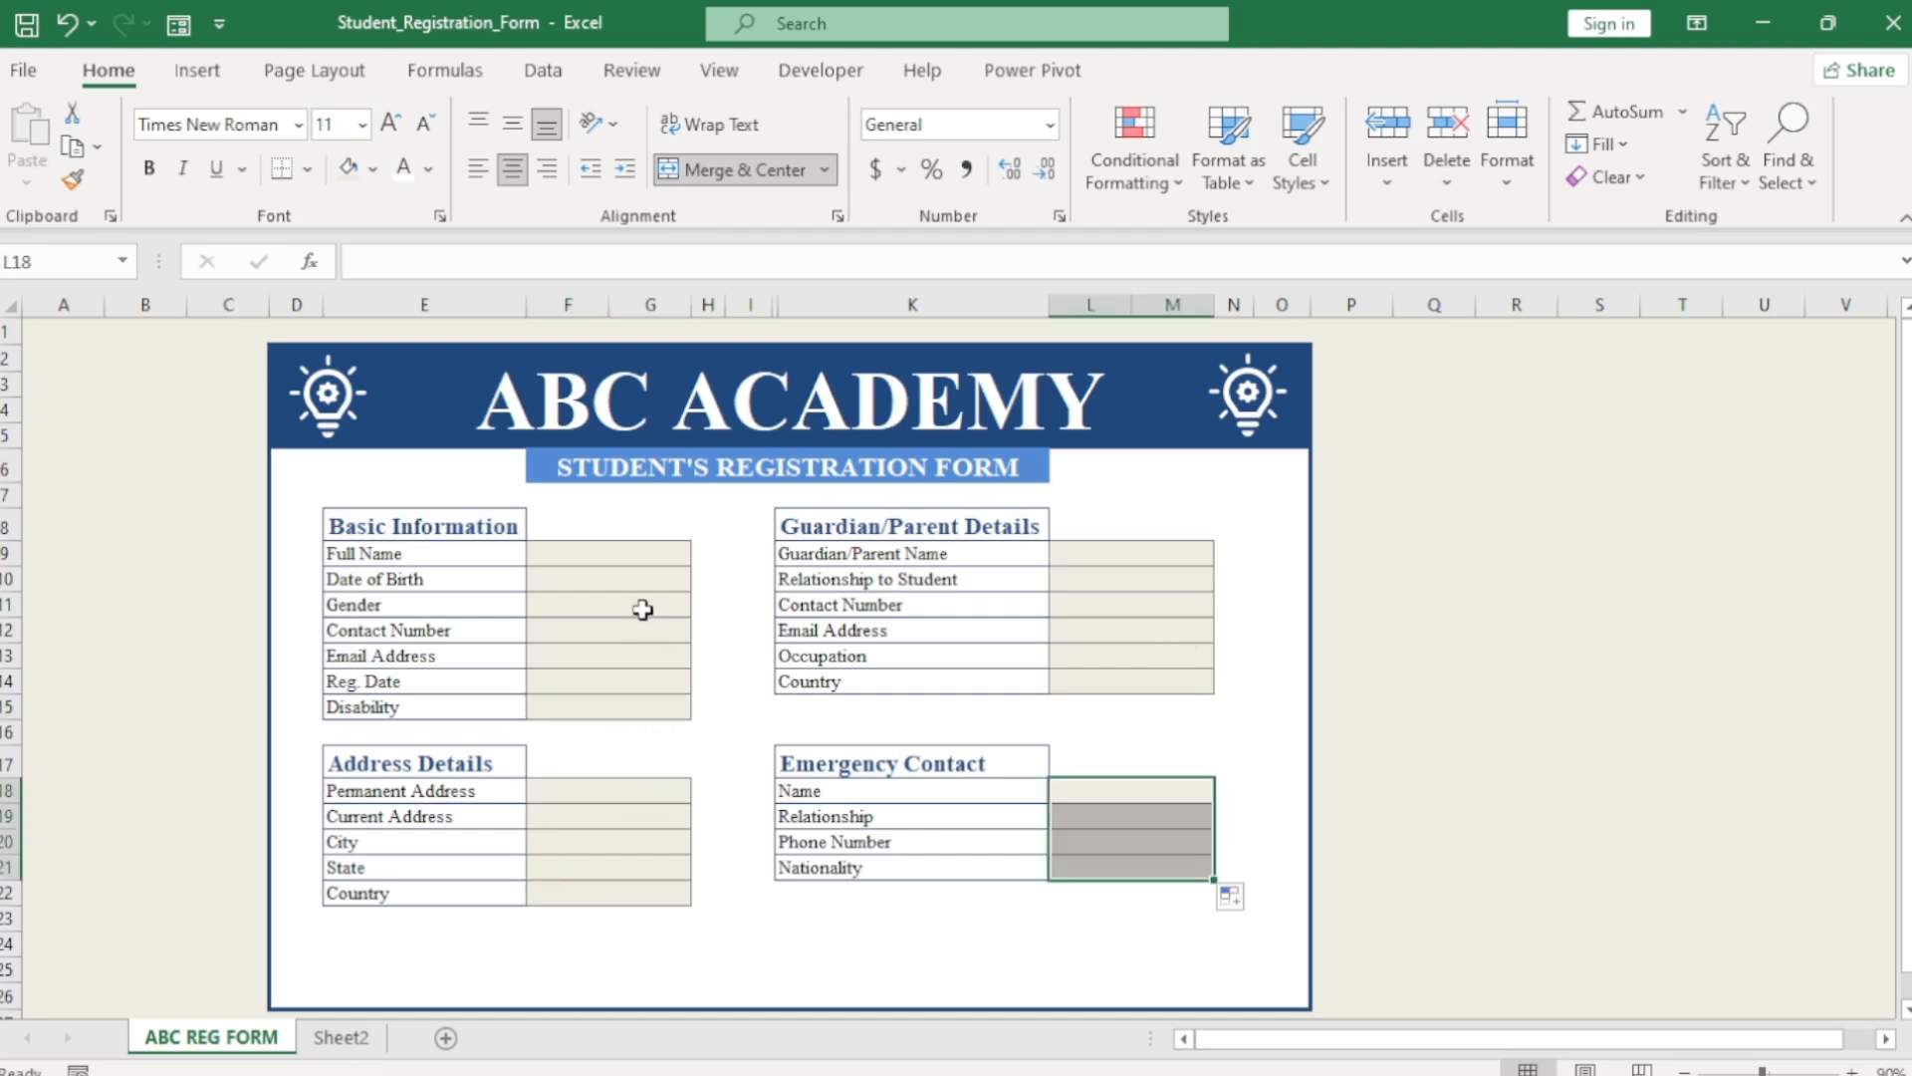
left_click(642, 609)
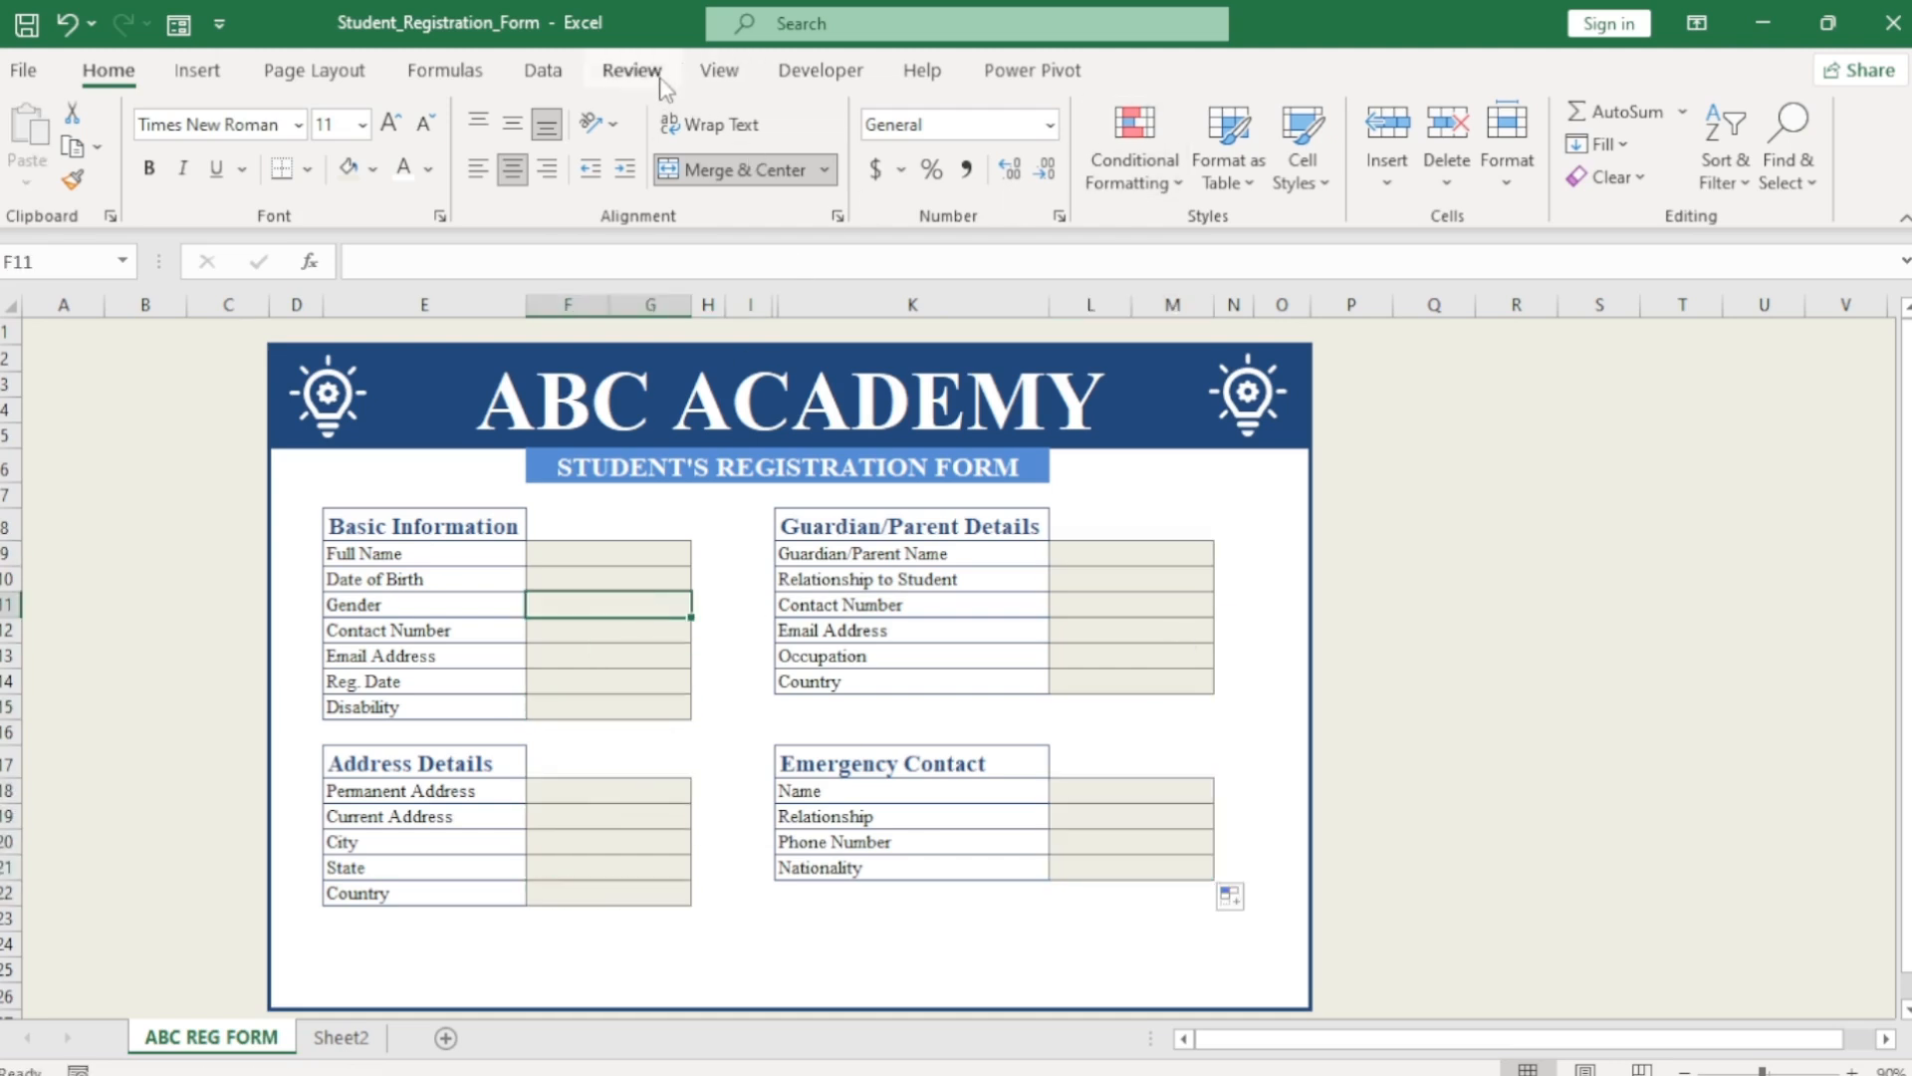
Add list data validation to the Gender cell with the source Male, Female.
left_click(543, 69)
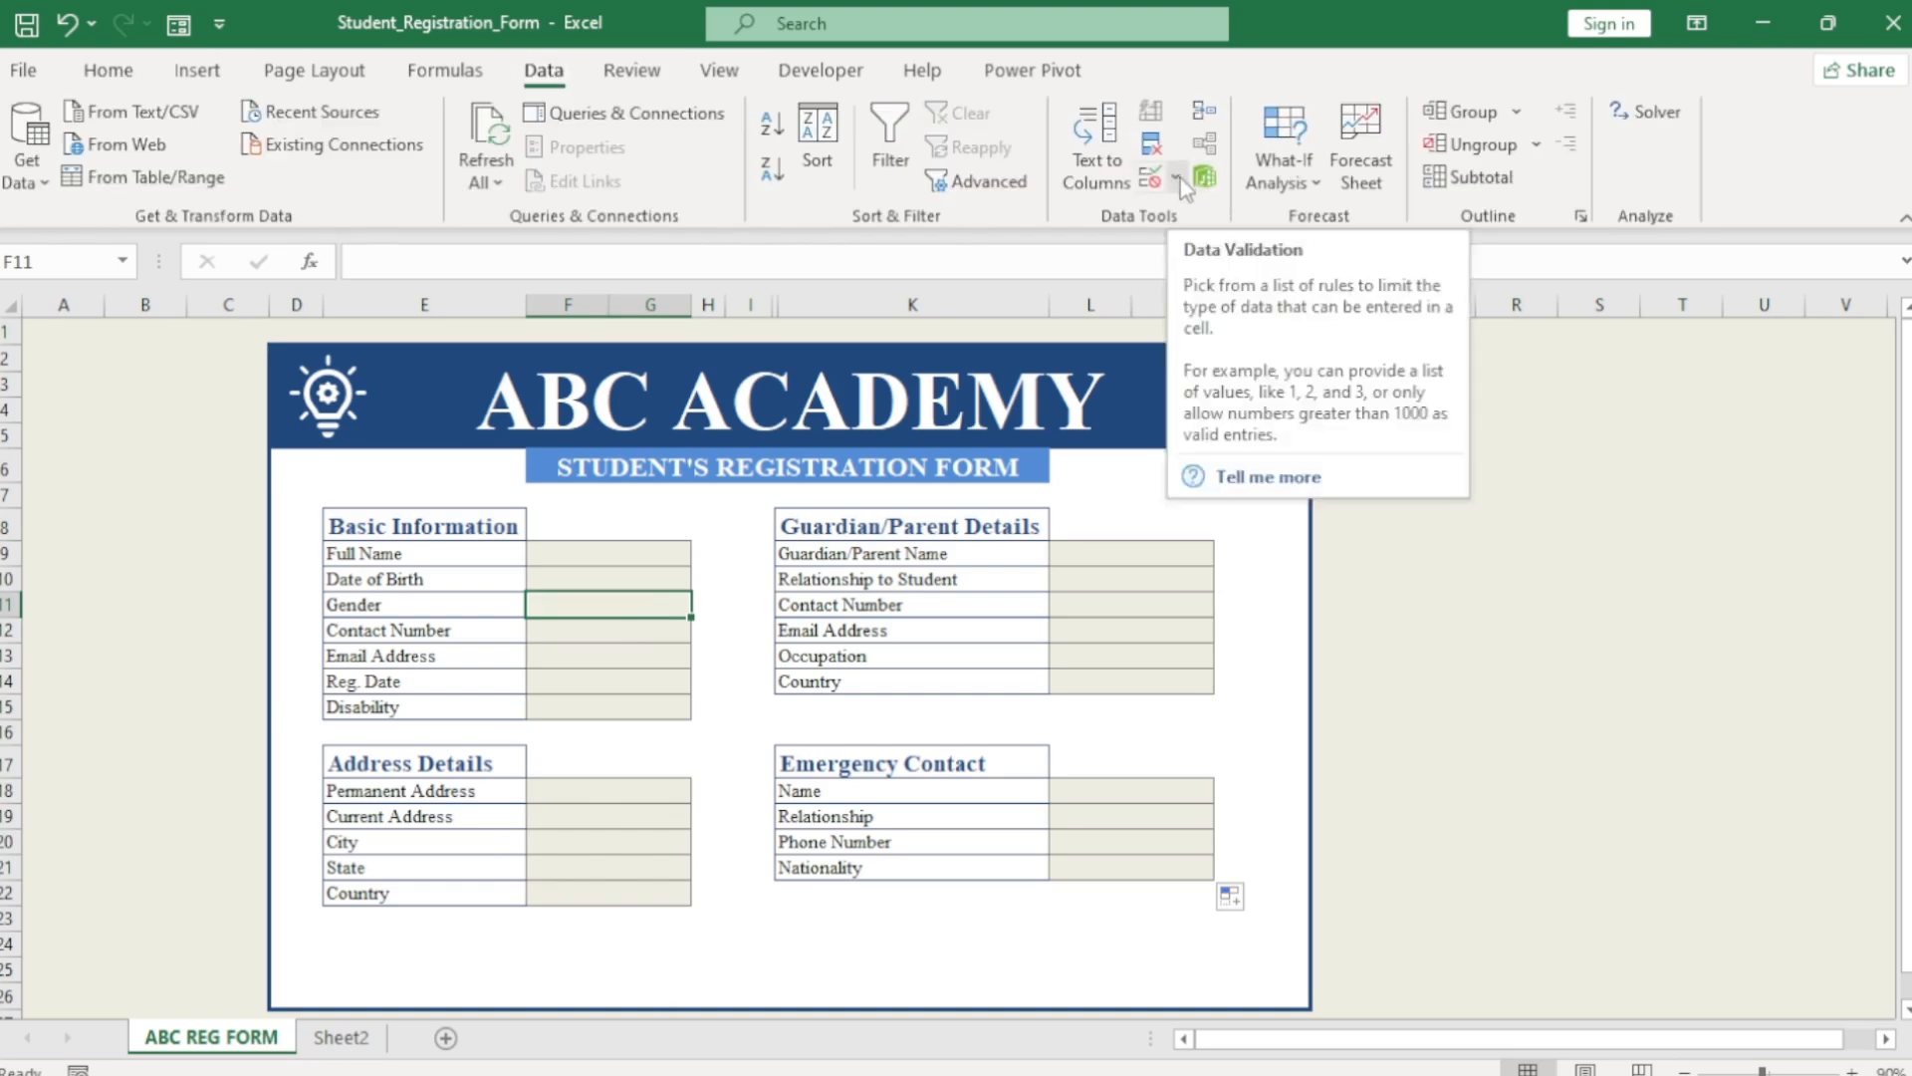
left_click(1176, 178)
left_click(1211, 217)
left_click(981, 375)
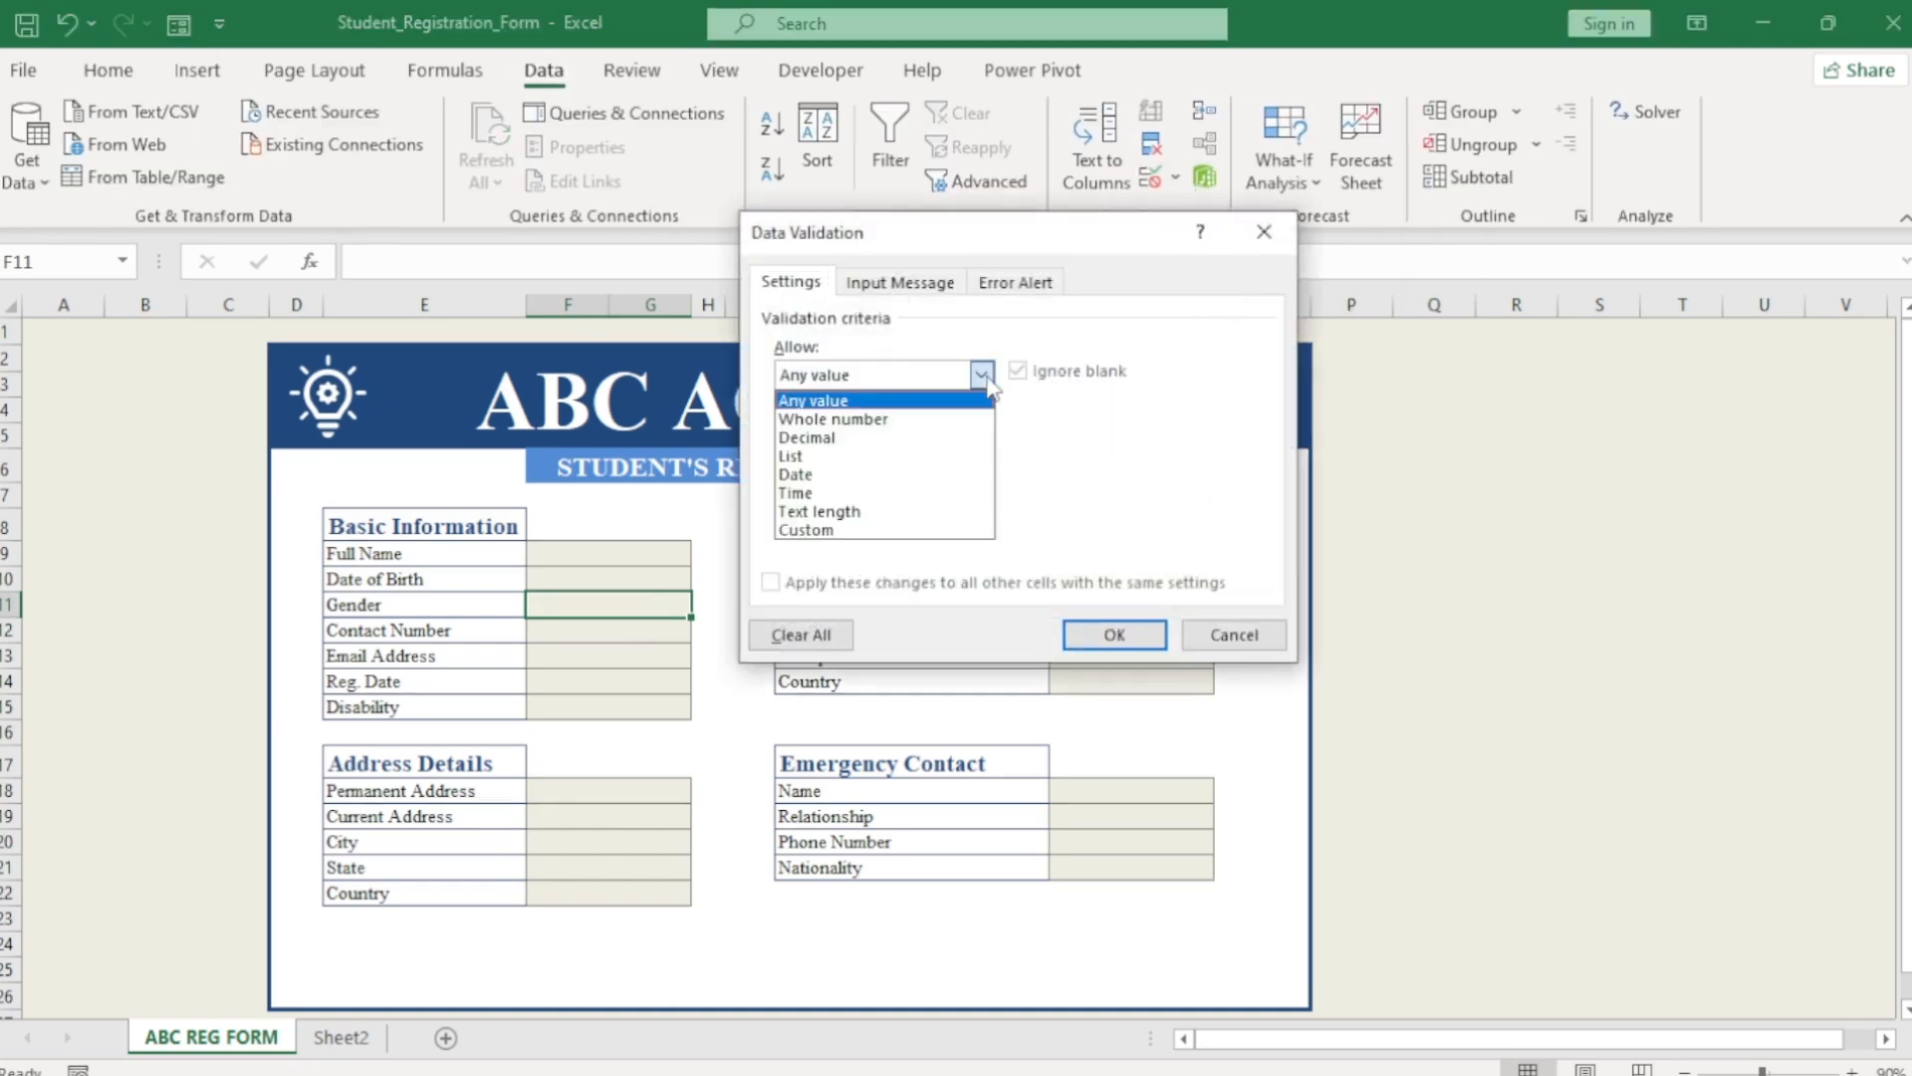
left_click(826, 459)
left_click(823, 491)
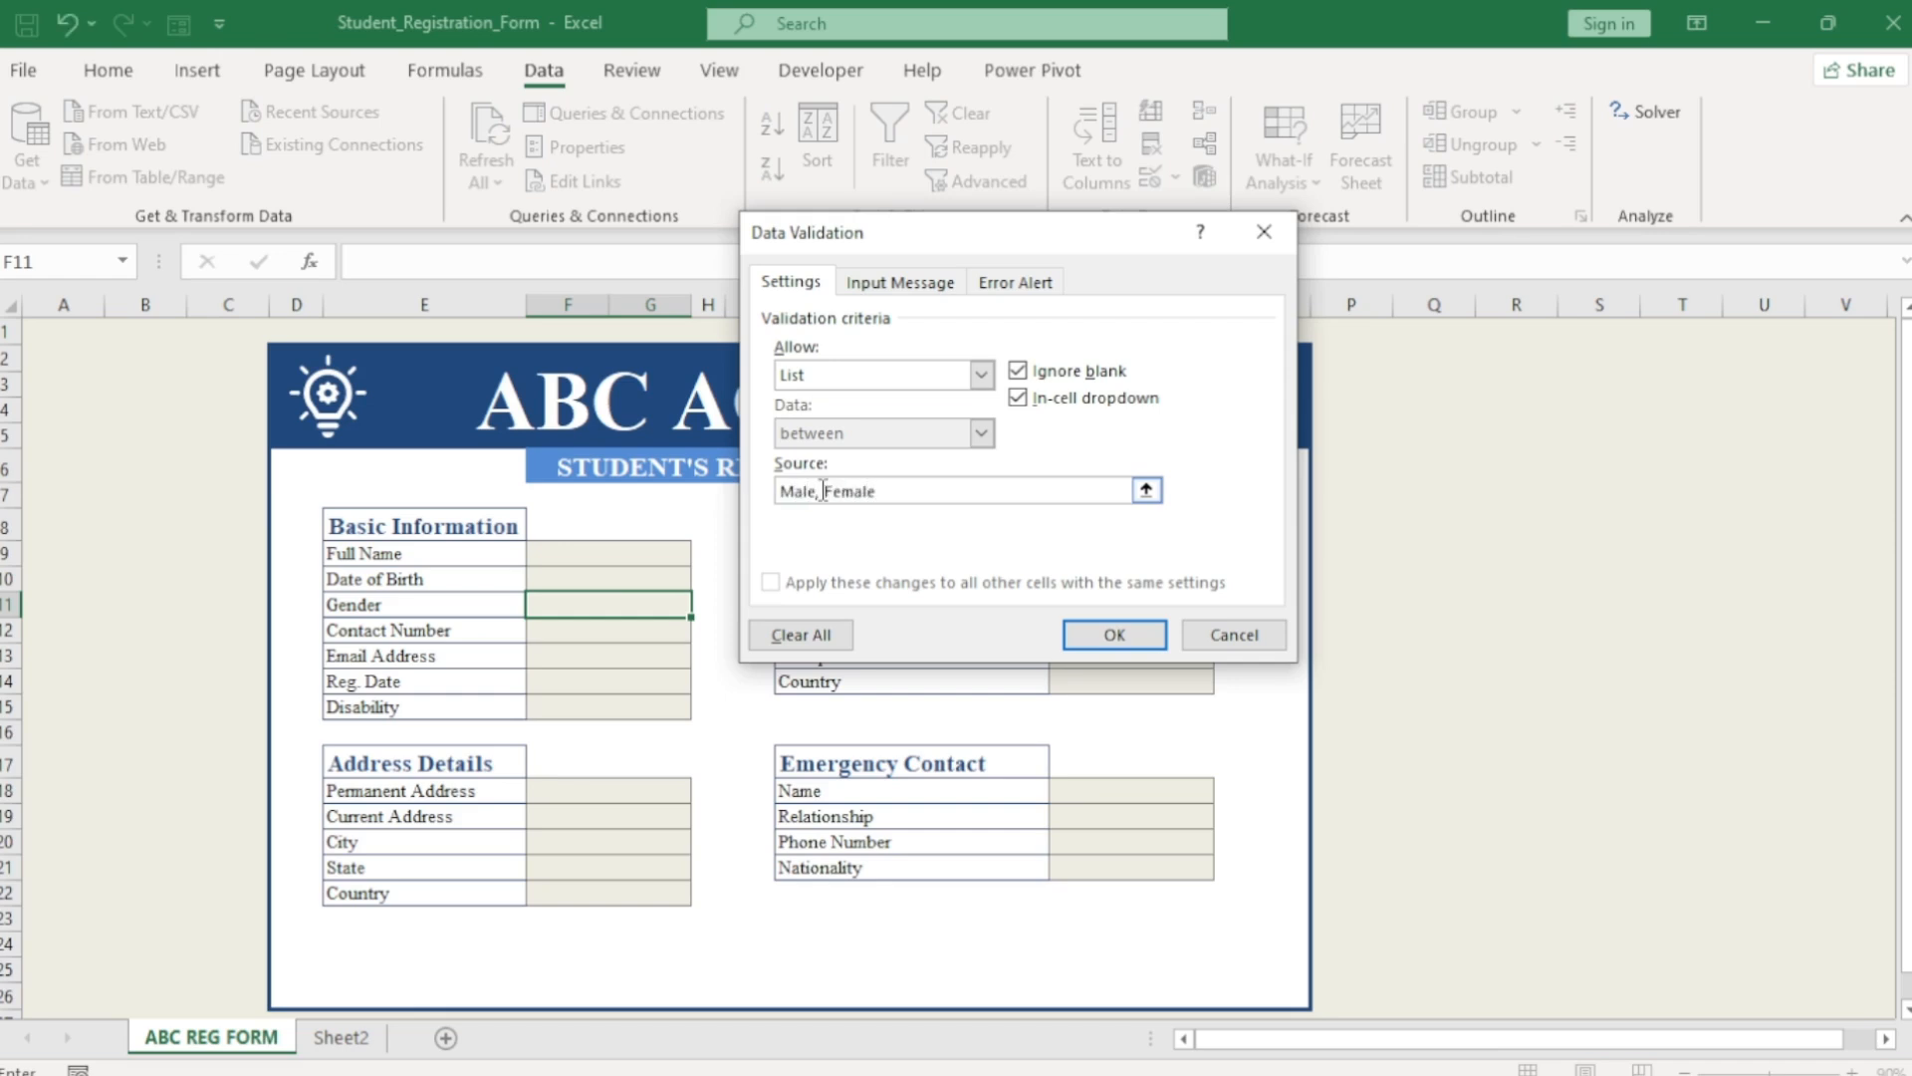
left_click(1100, 633)
left_click(639, 680)
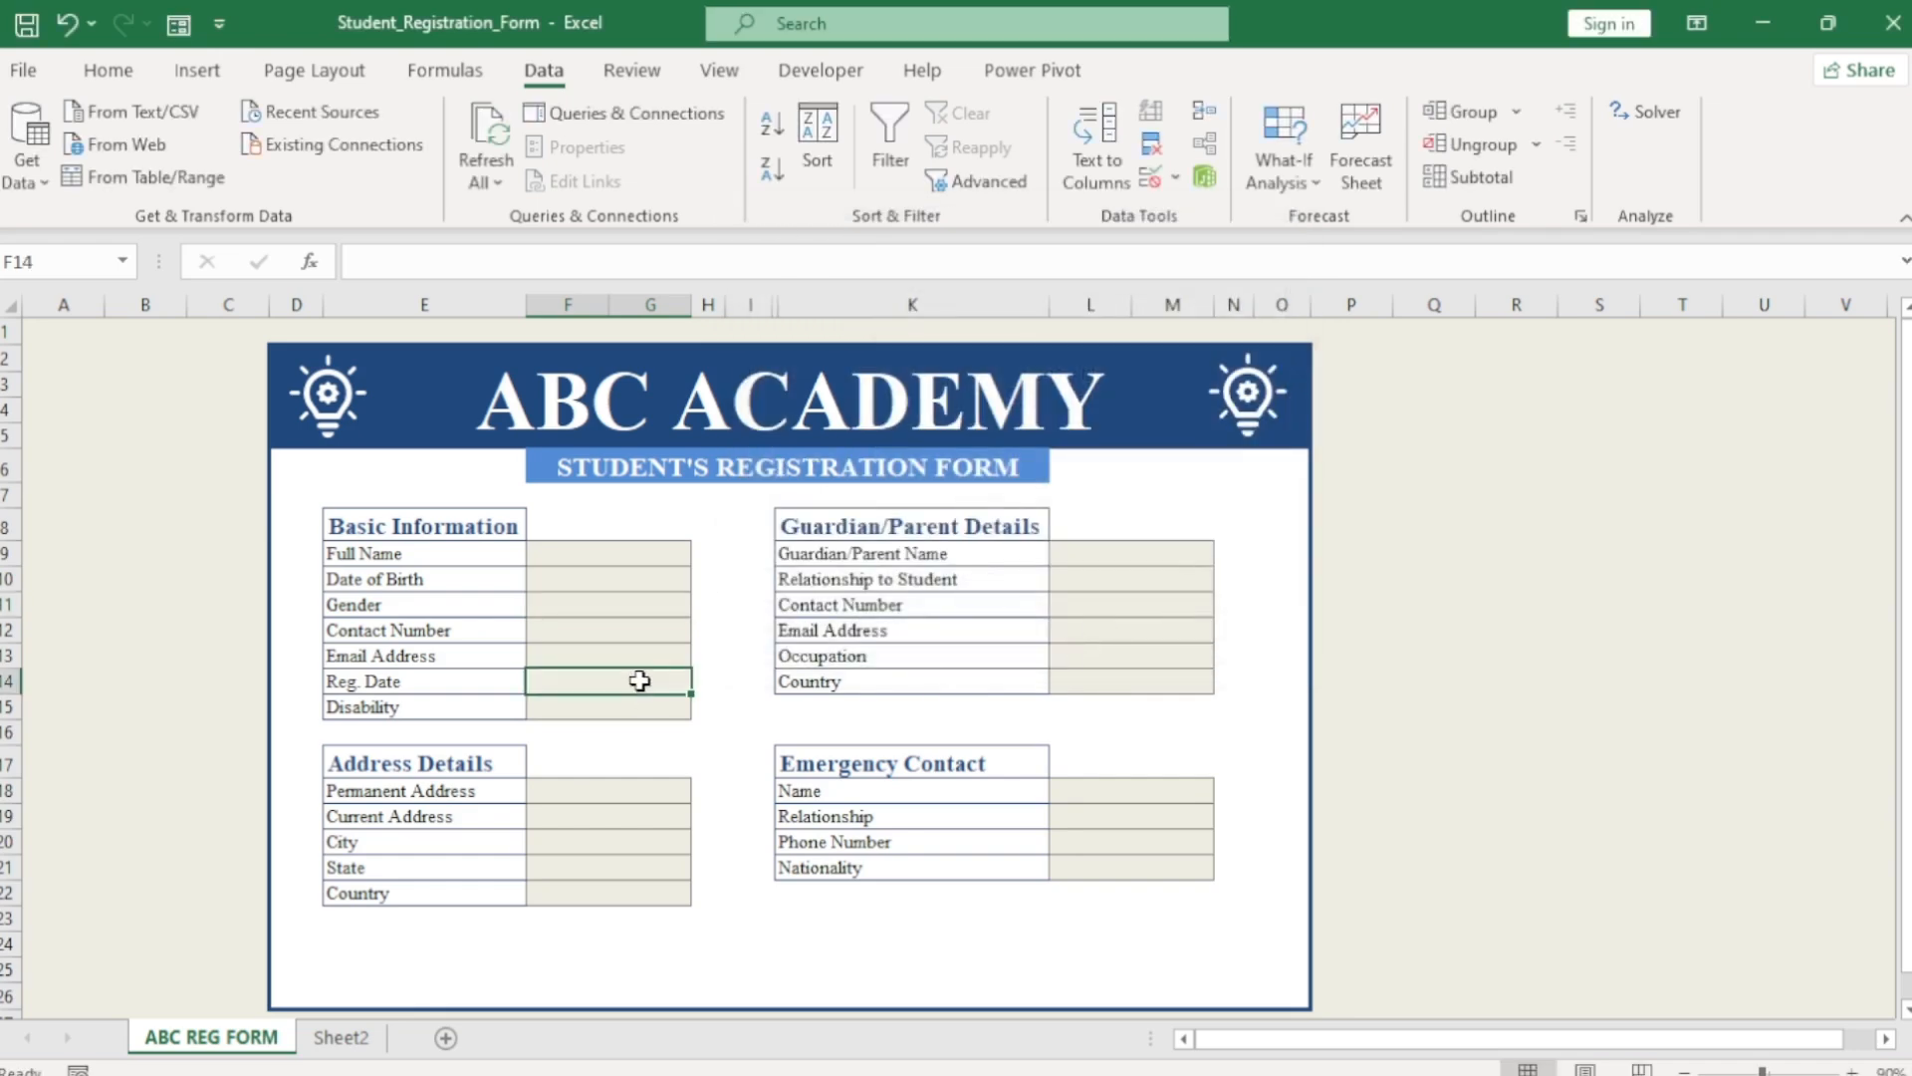
Enter a sample e-mail address in F13, then delete it so the cell is empty.
left_click(632, 652)
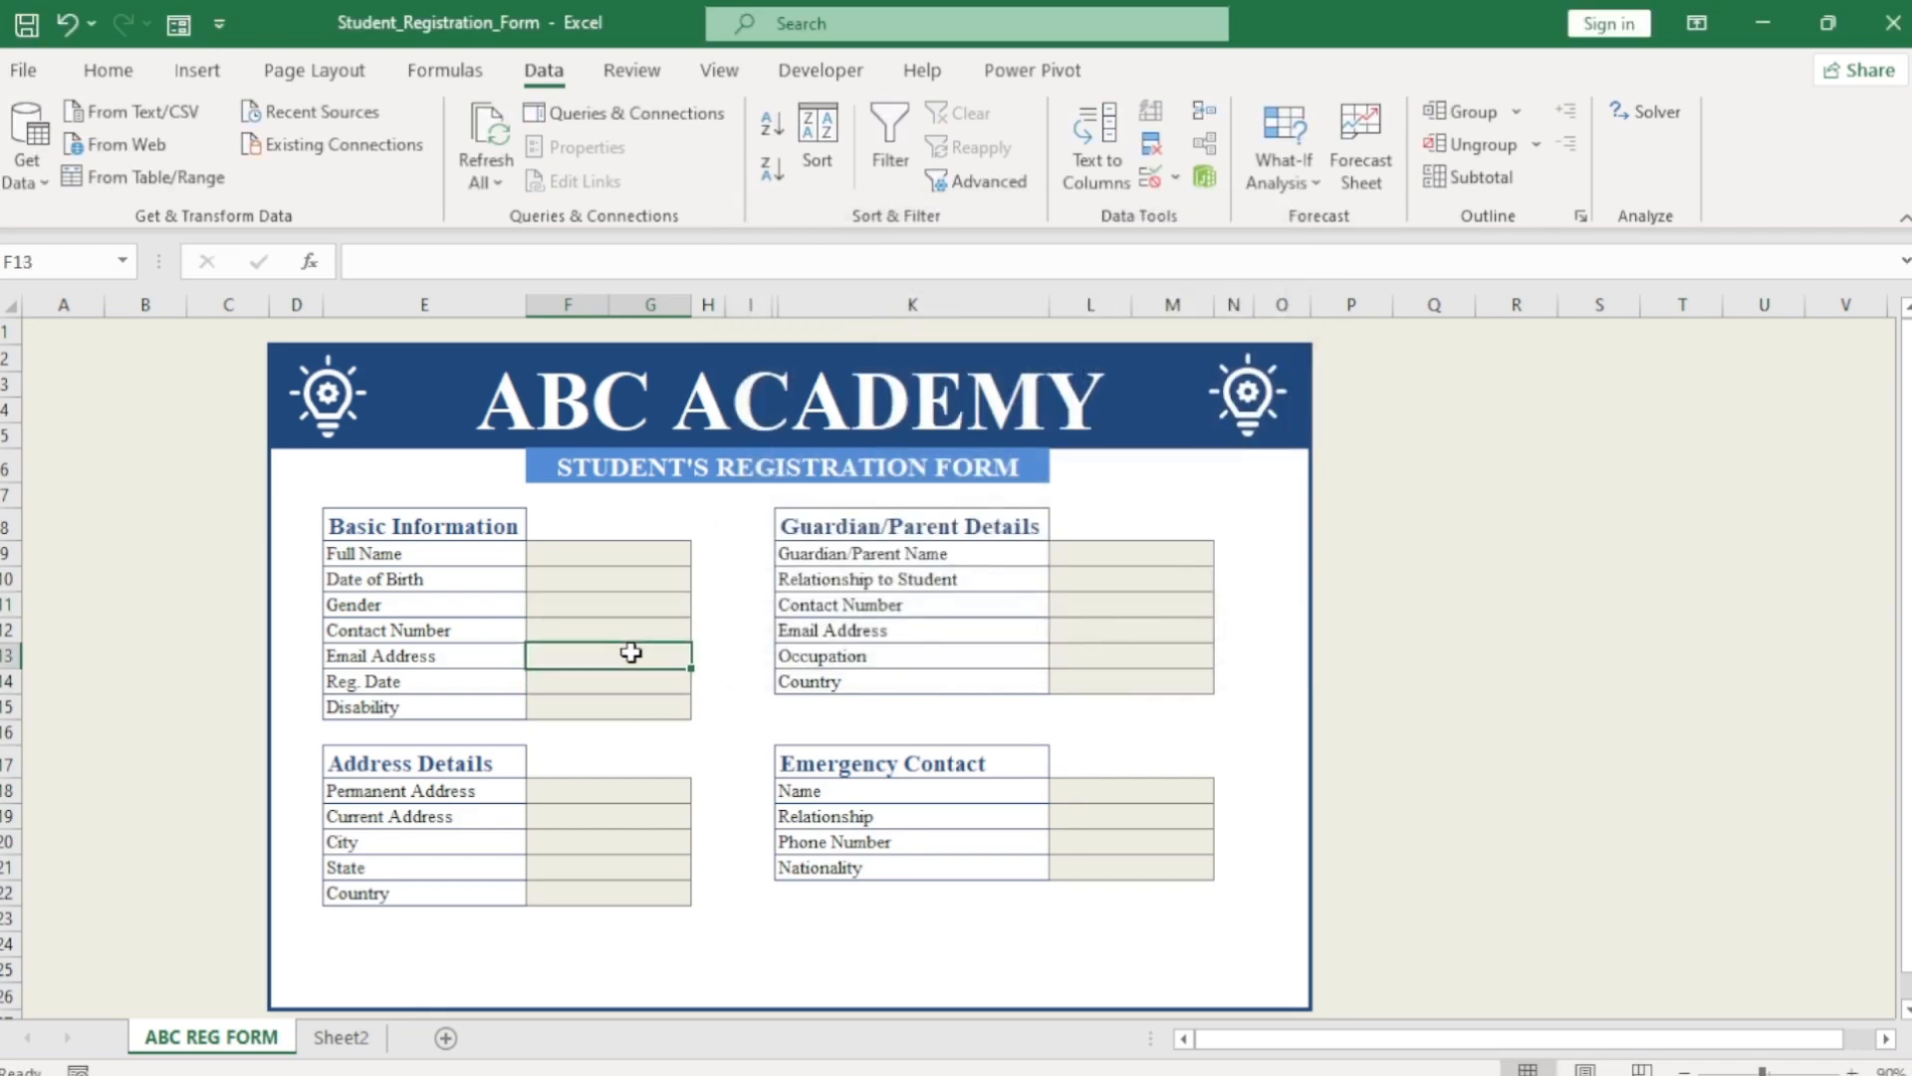
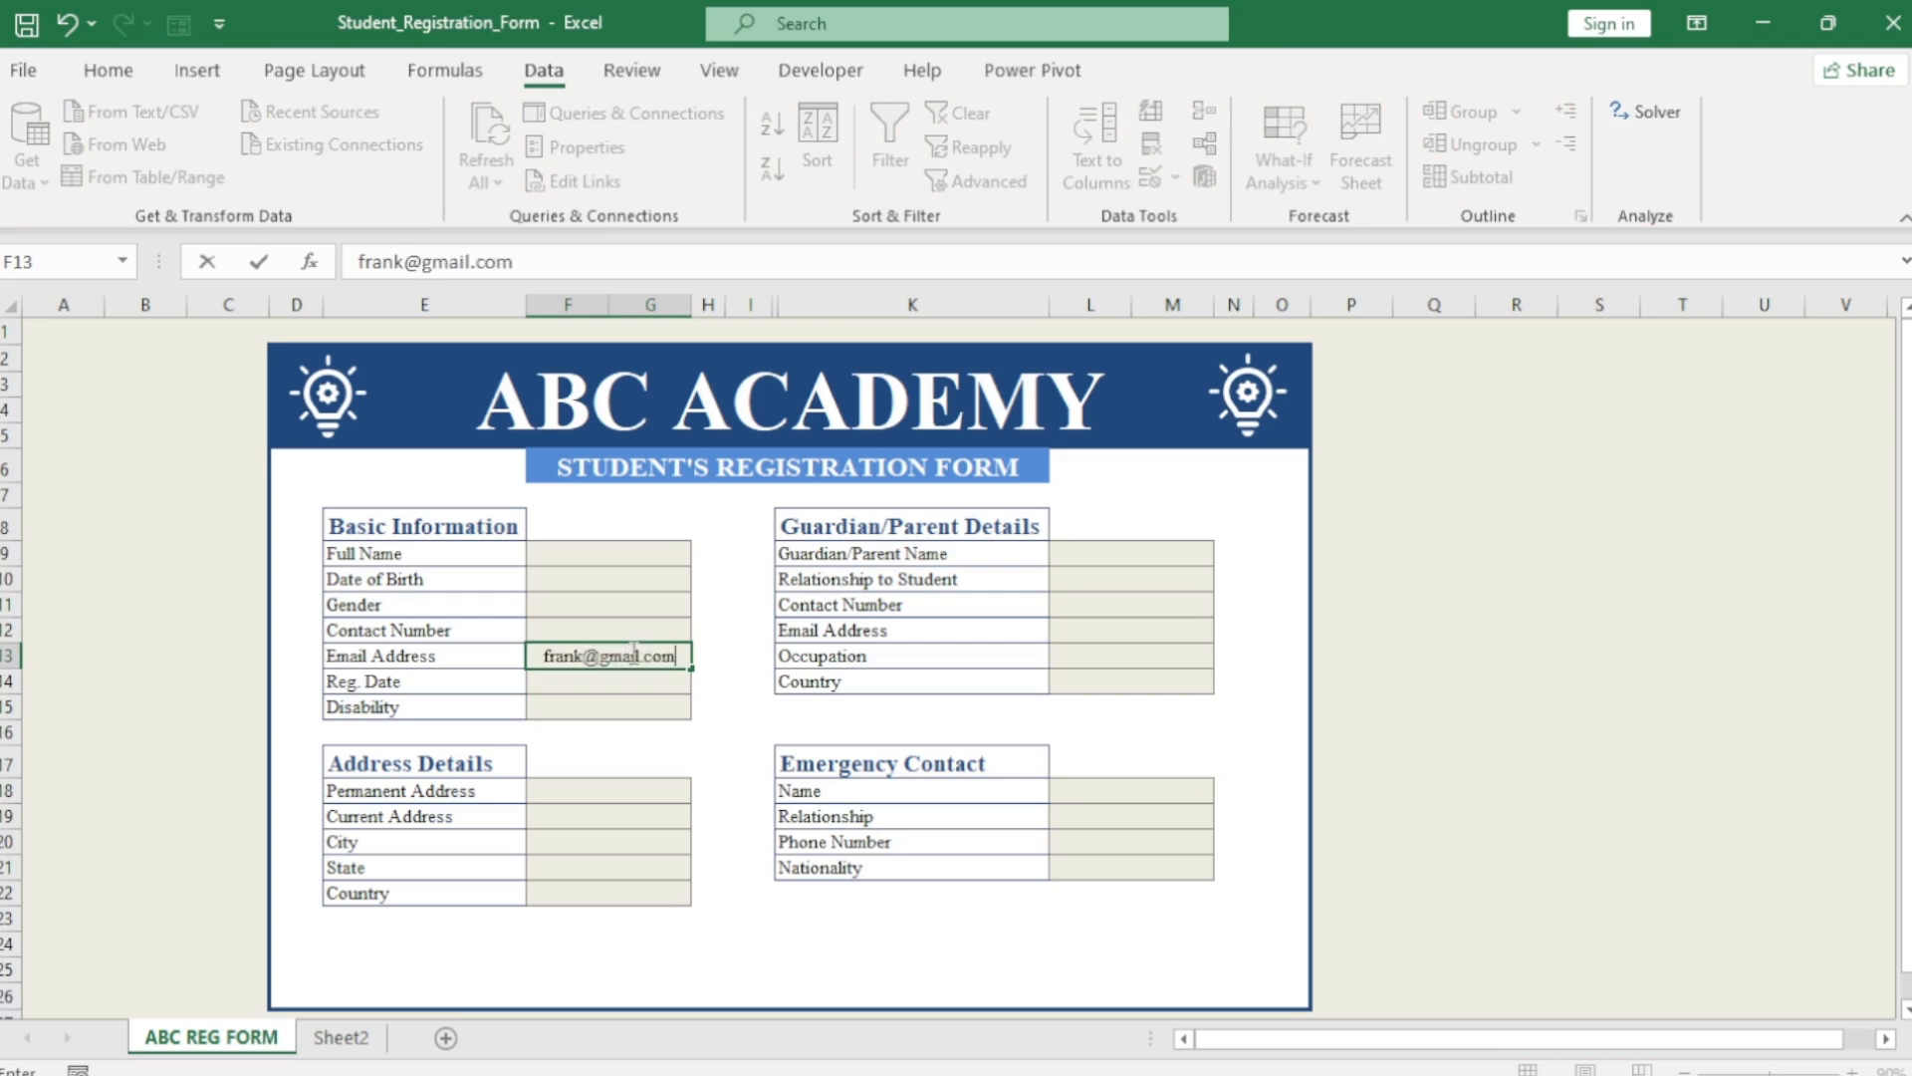
key("Return")
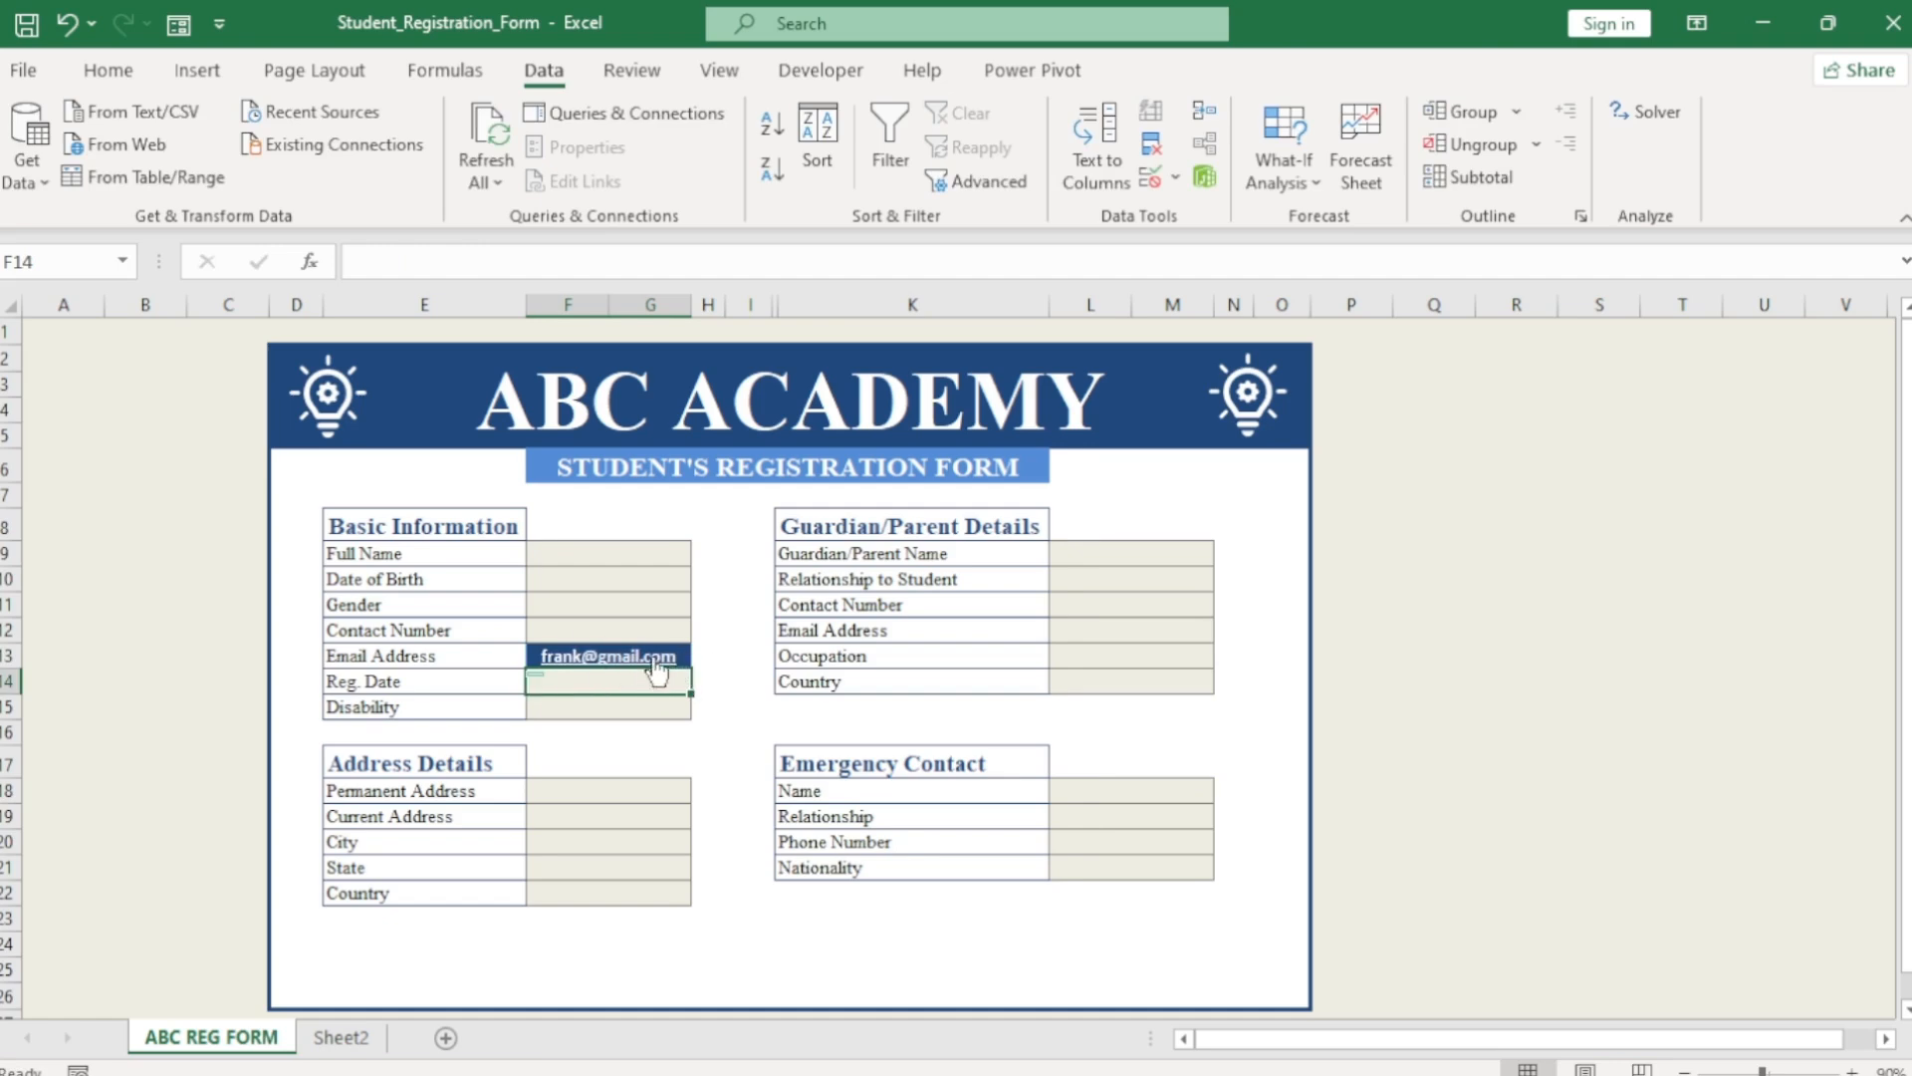
double_click(685, 658)
key("BackSpace")
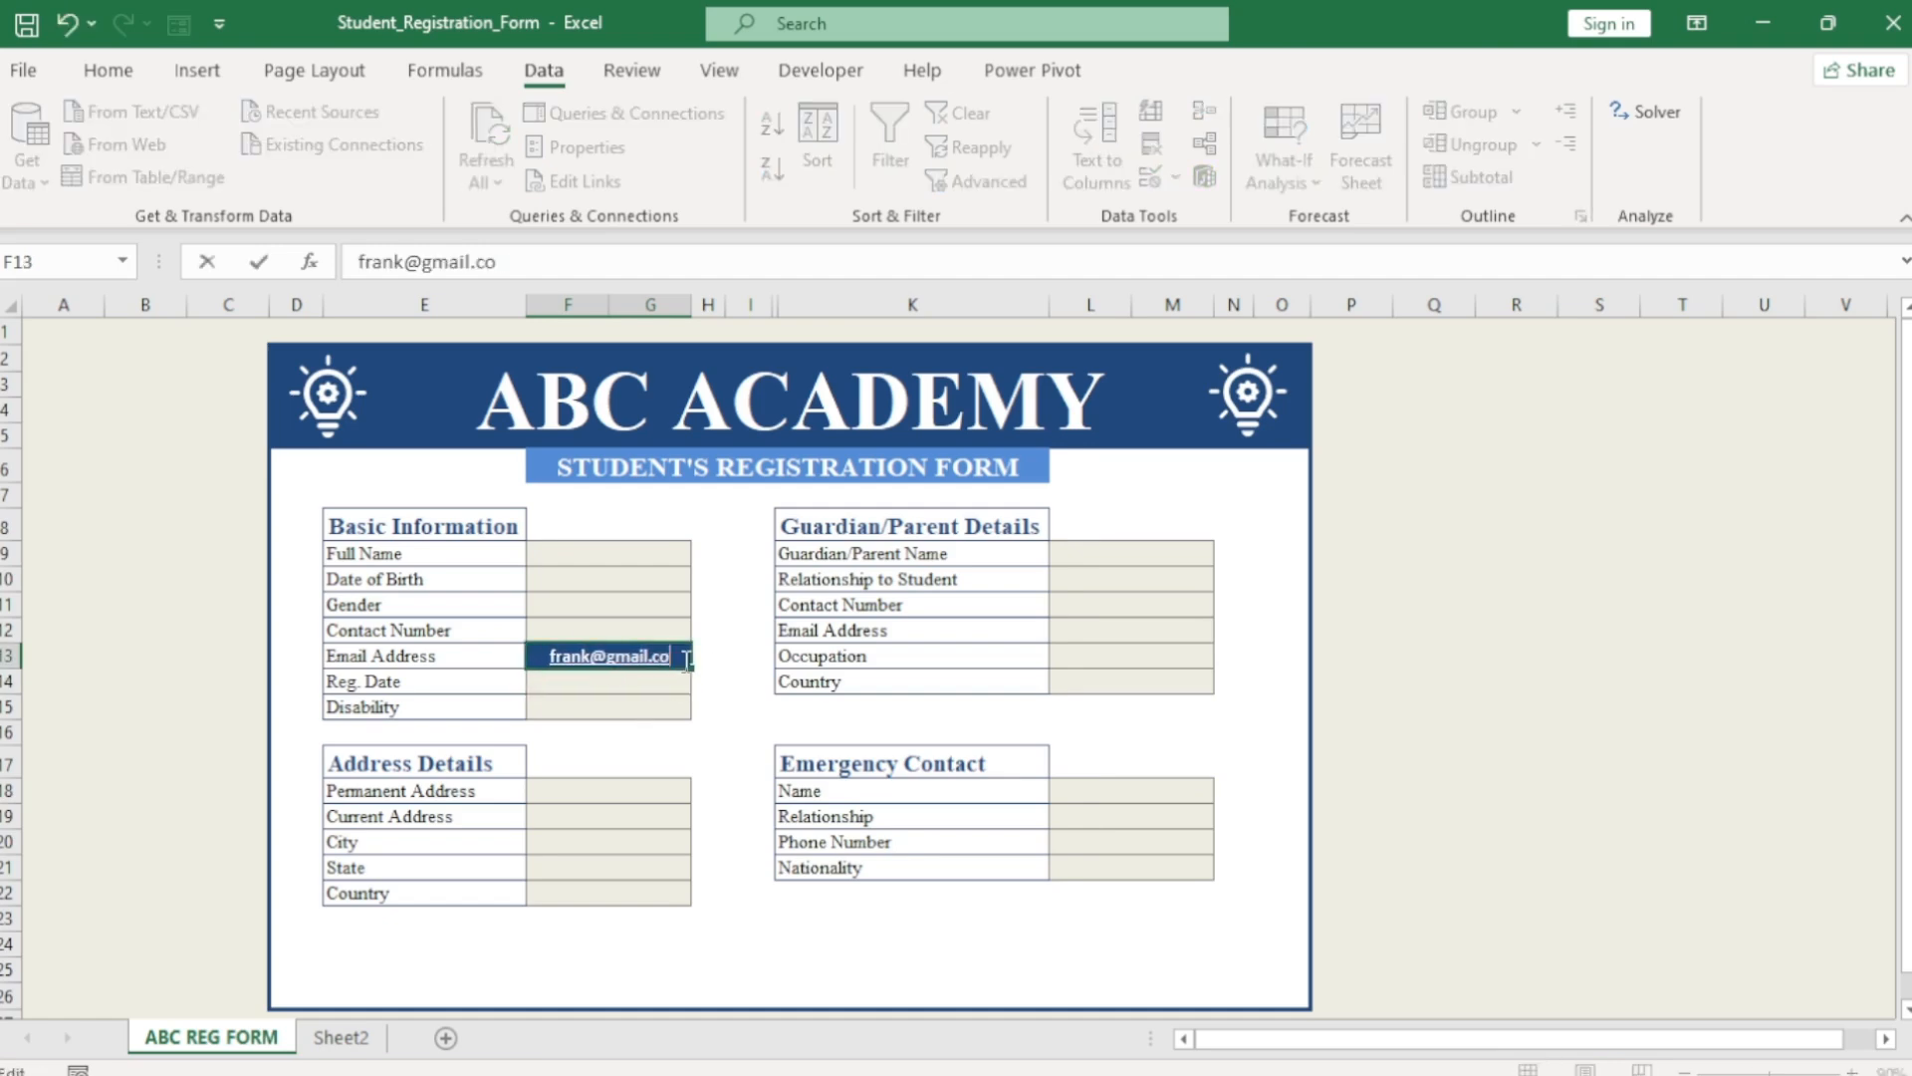
key("BackSpace")
key("BackSpace")
key("BackSpace")
key("BackSpace")
key("BackSpace")
key("BackSpace")
key("BackSpace")
key("BackSpace")
key("BackSpace")
key("BackSpace")
key("BackSpace")
key("BackSpace")
key("BackSpace")
key("BackSpace")
left_click(657, 715)
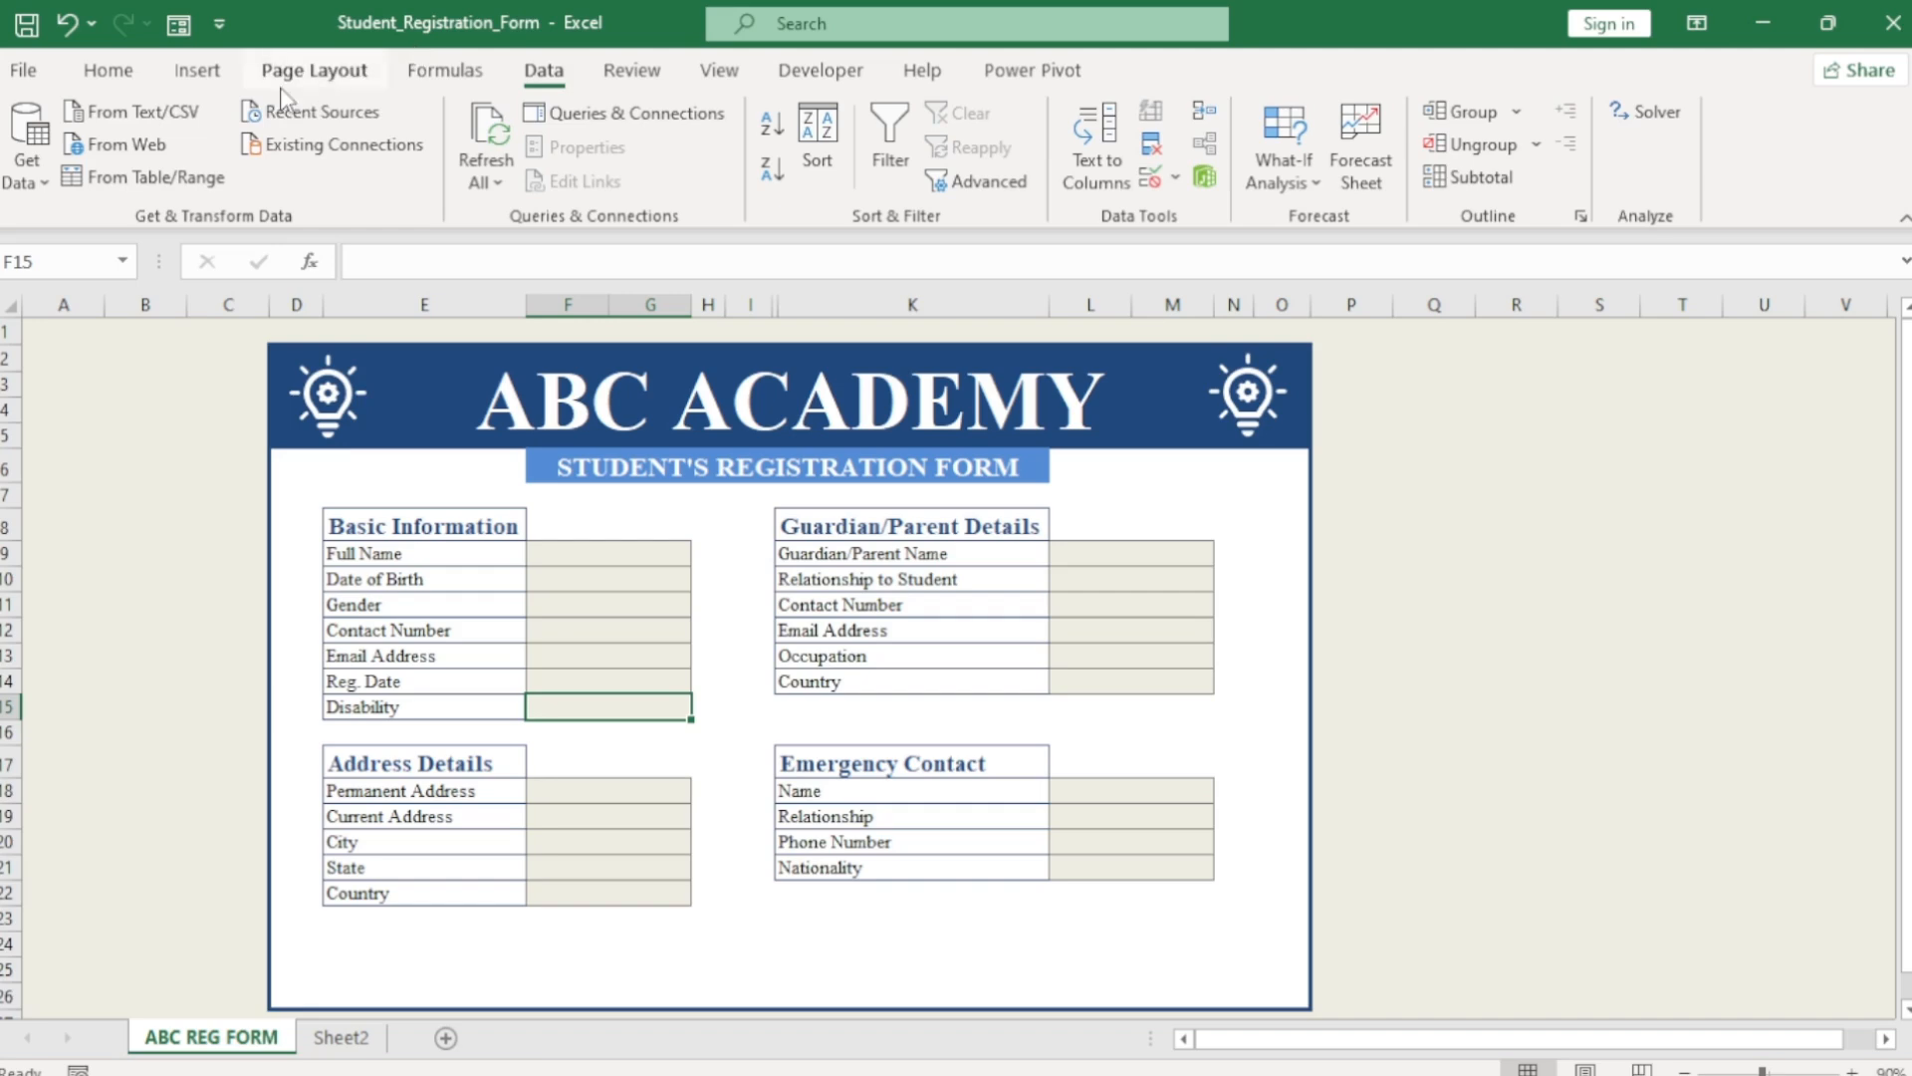
Turn on sheet gridlines and enter =IF(F9="","","p") in H9.
left_click(721, 68)
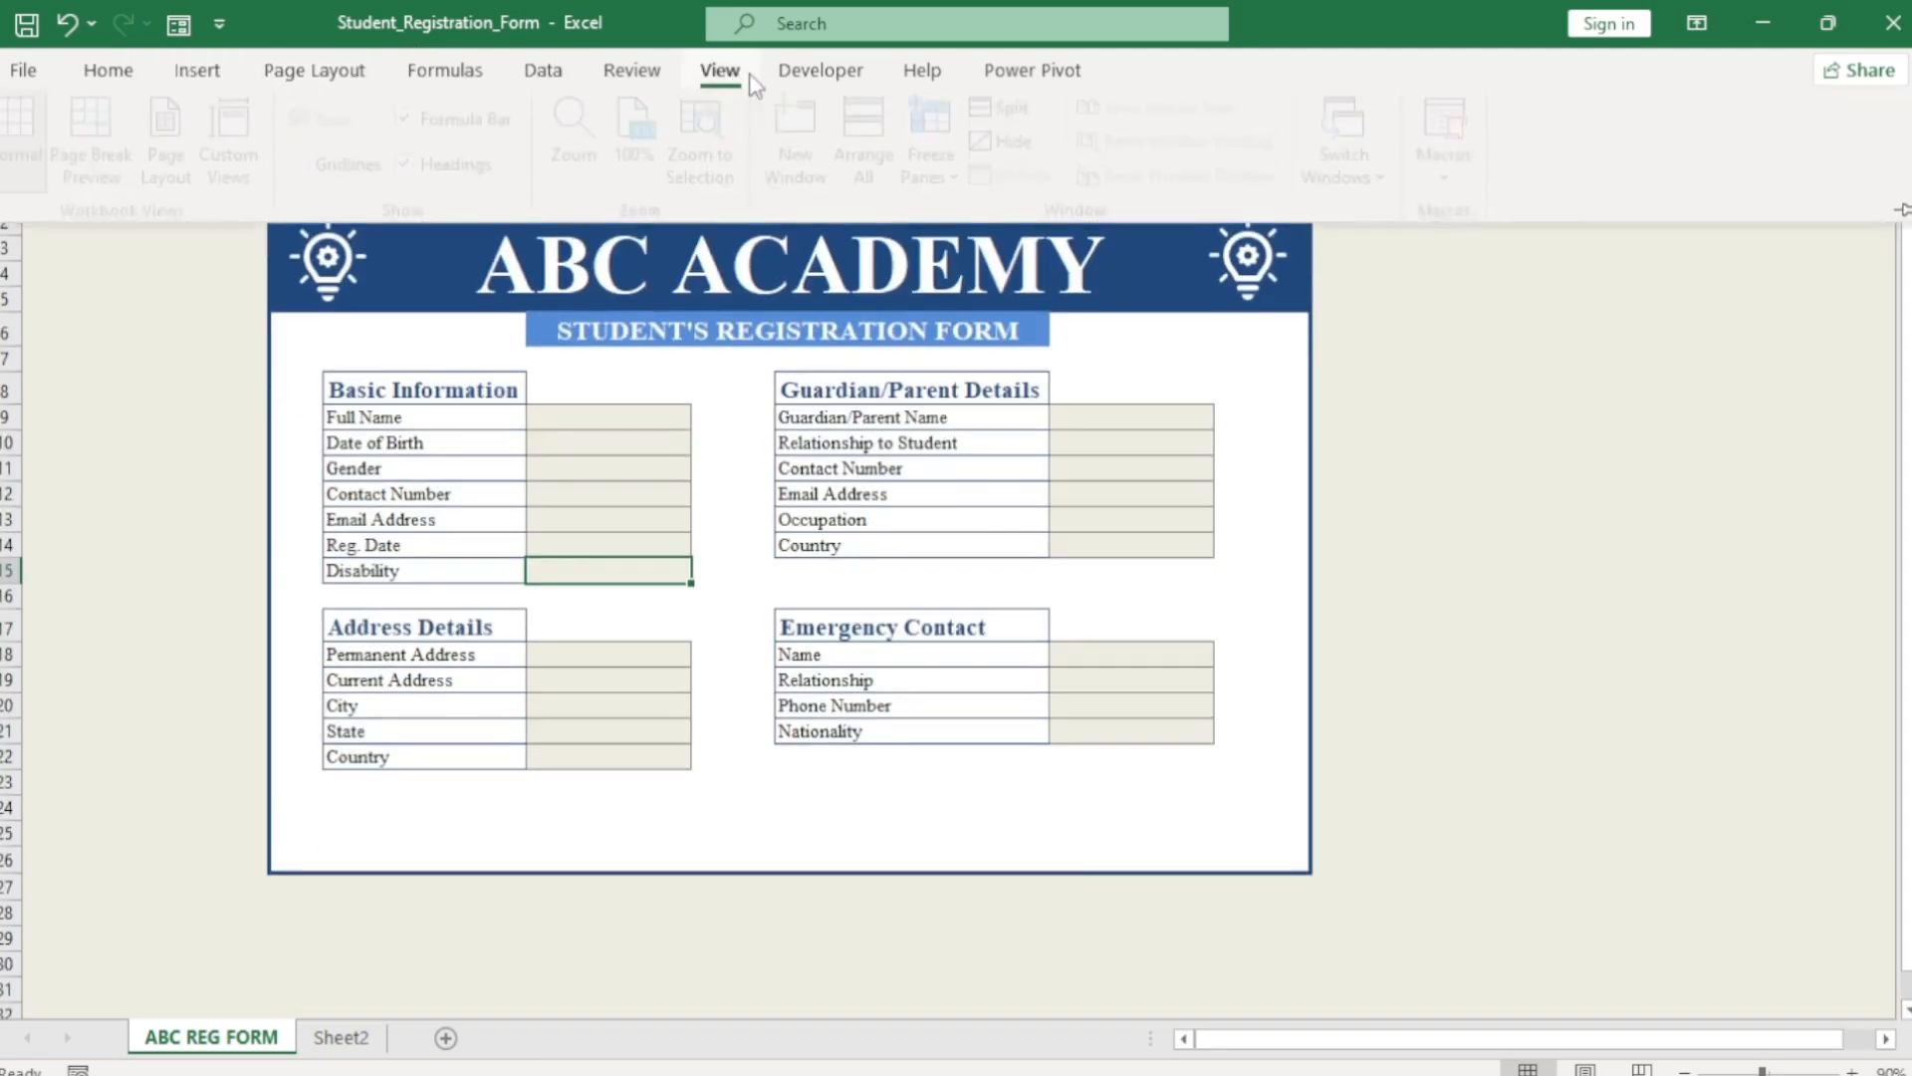
left_click(315, 171)
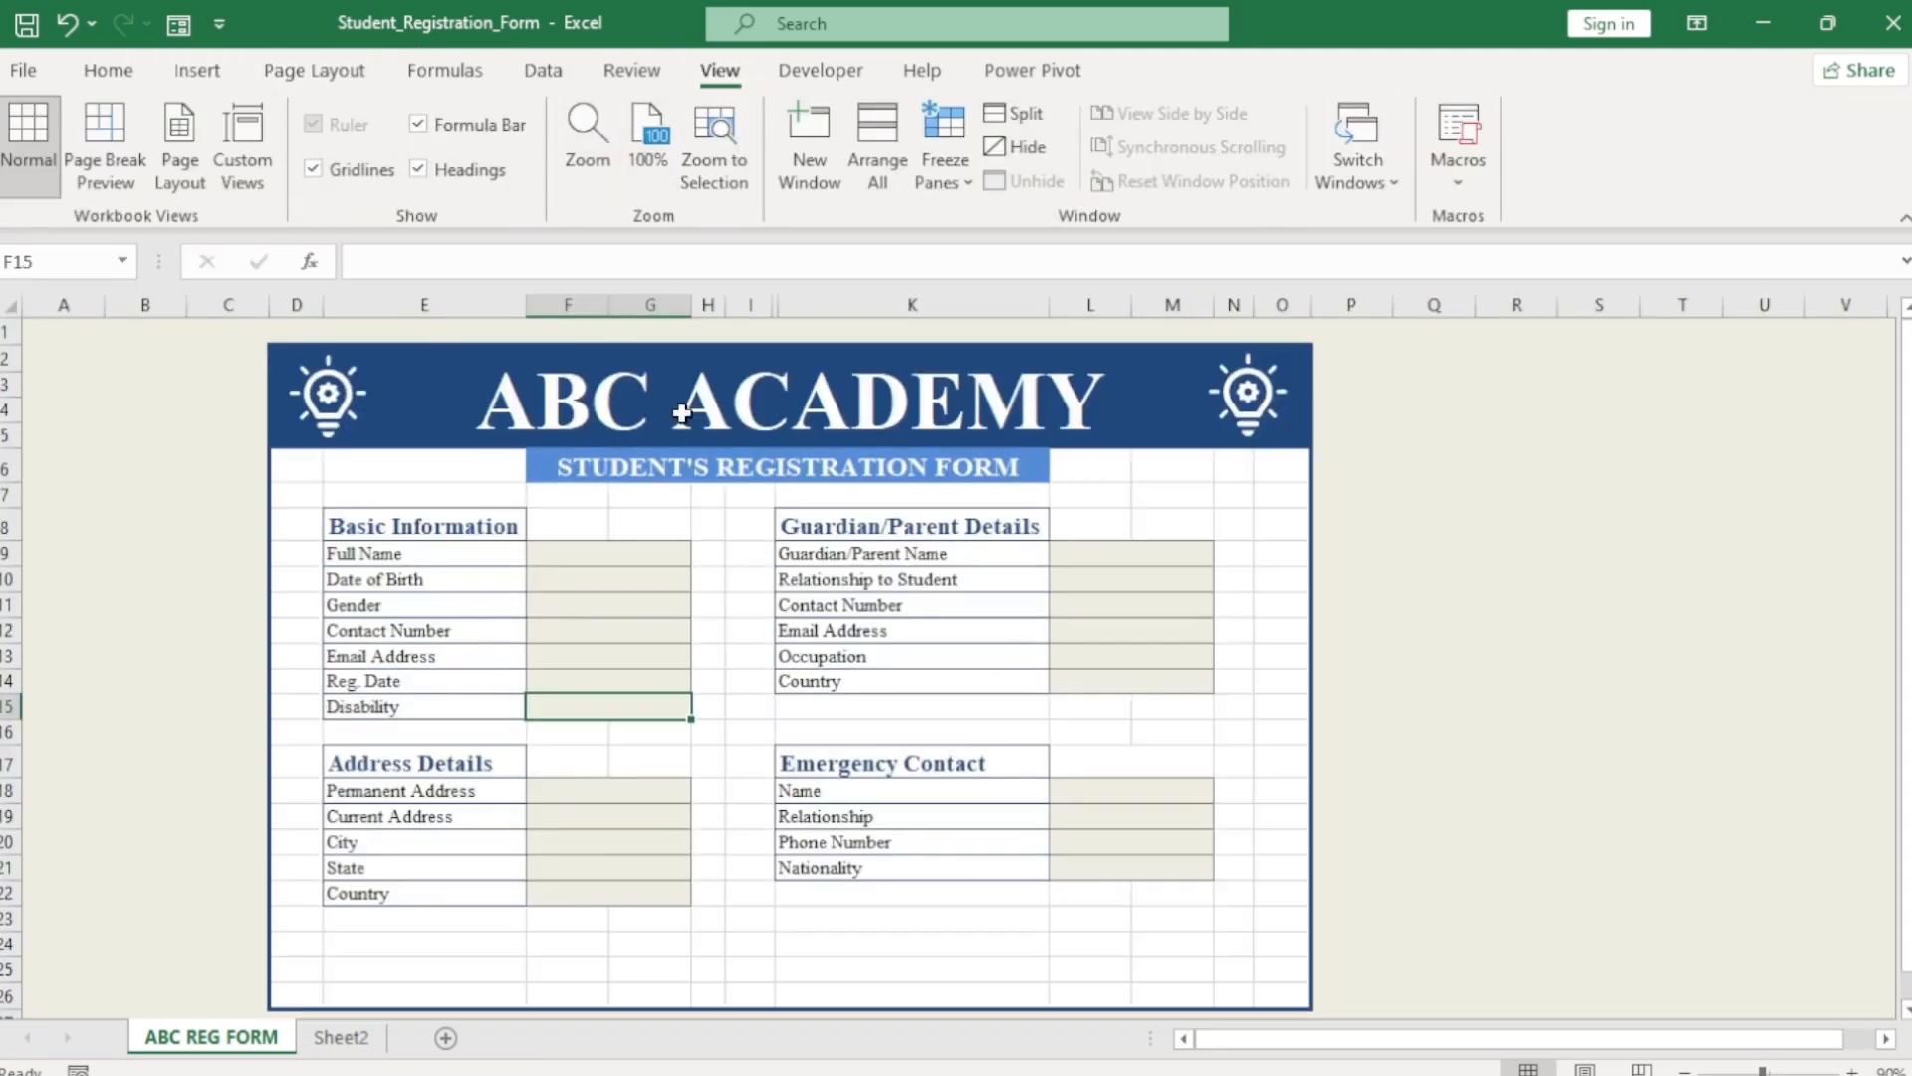
left_click(713, 555)
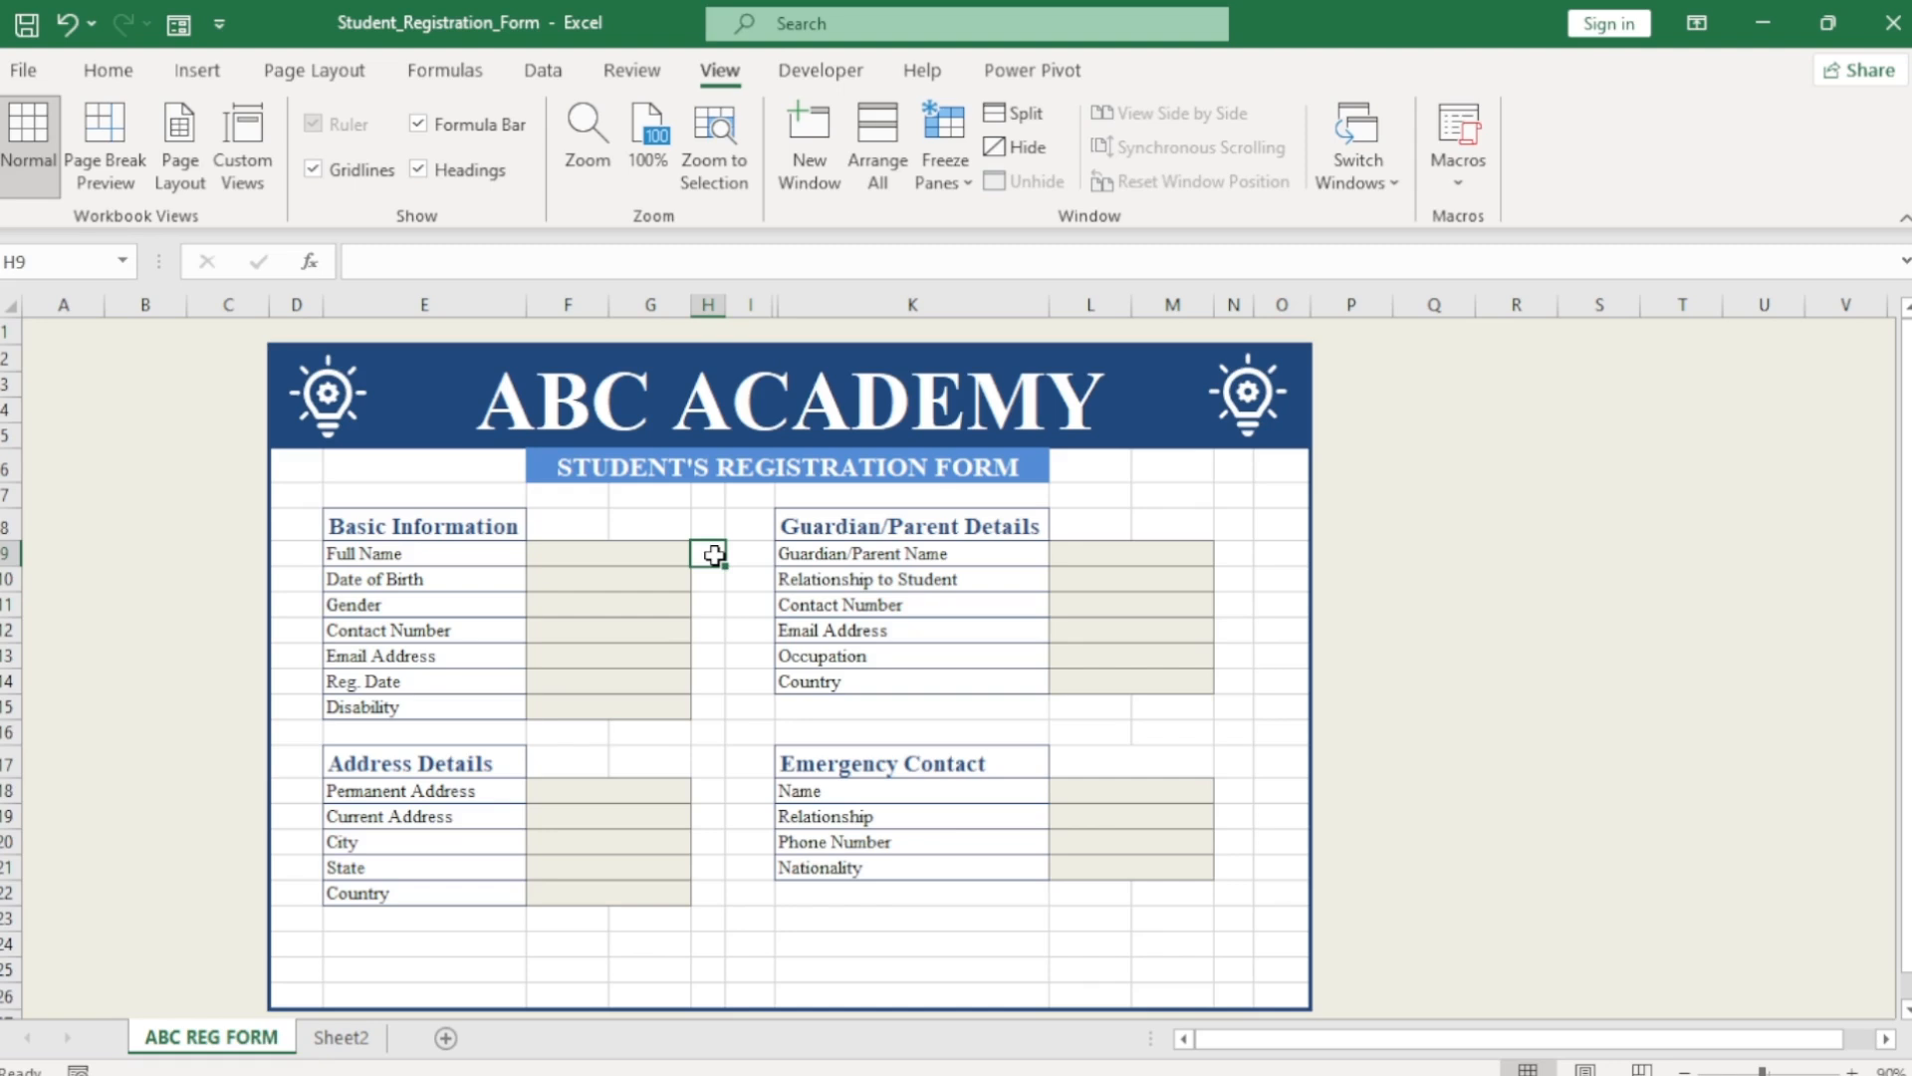
type("=")
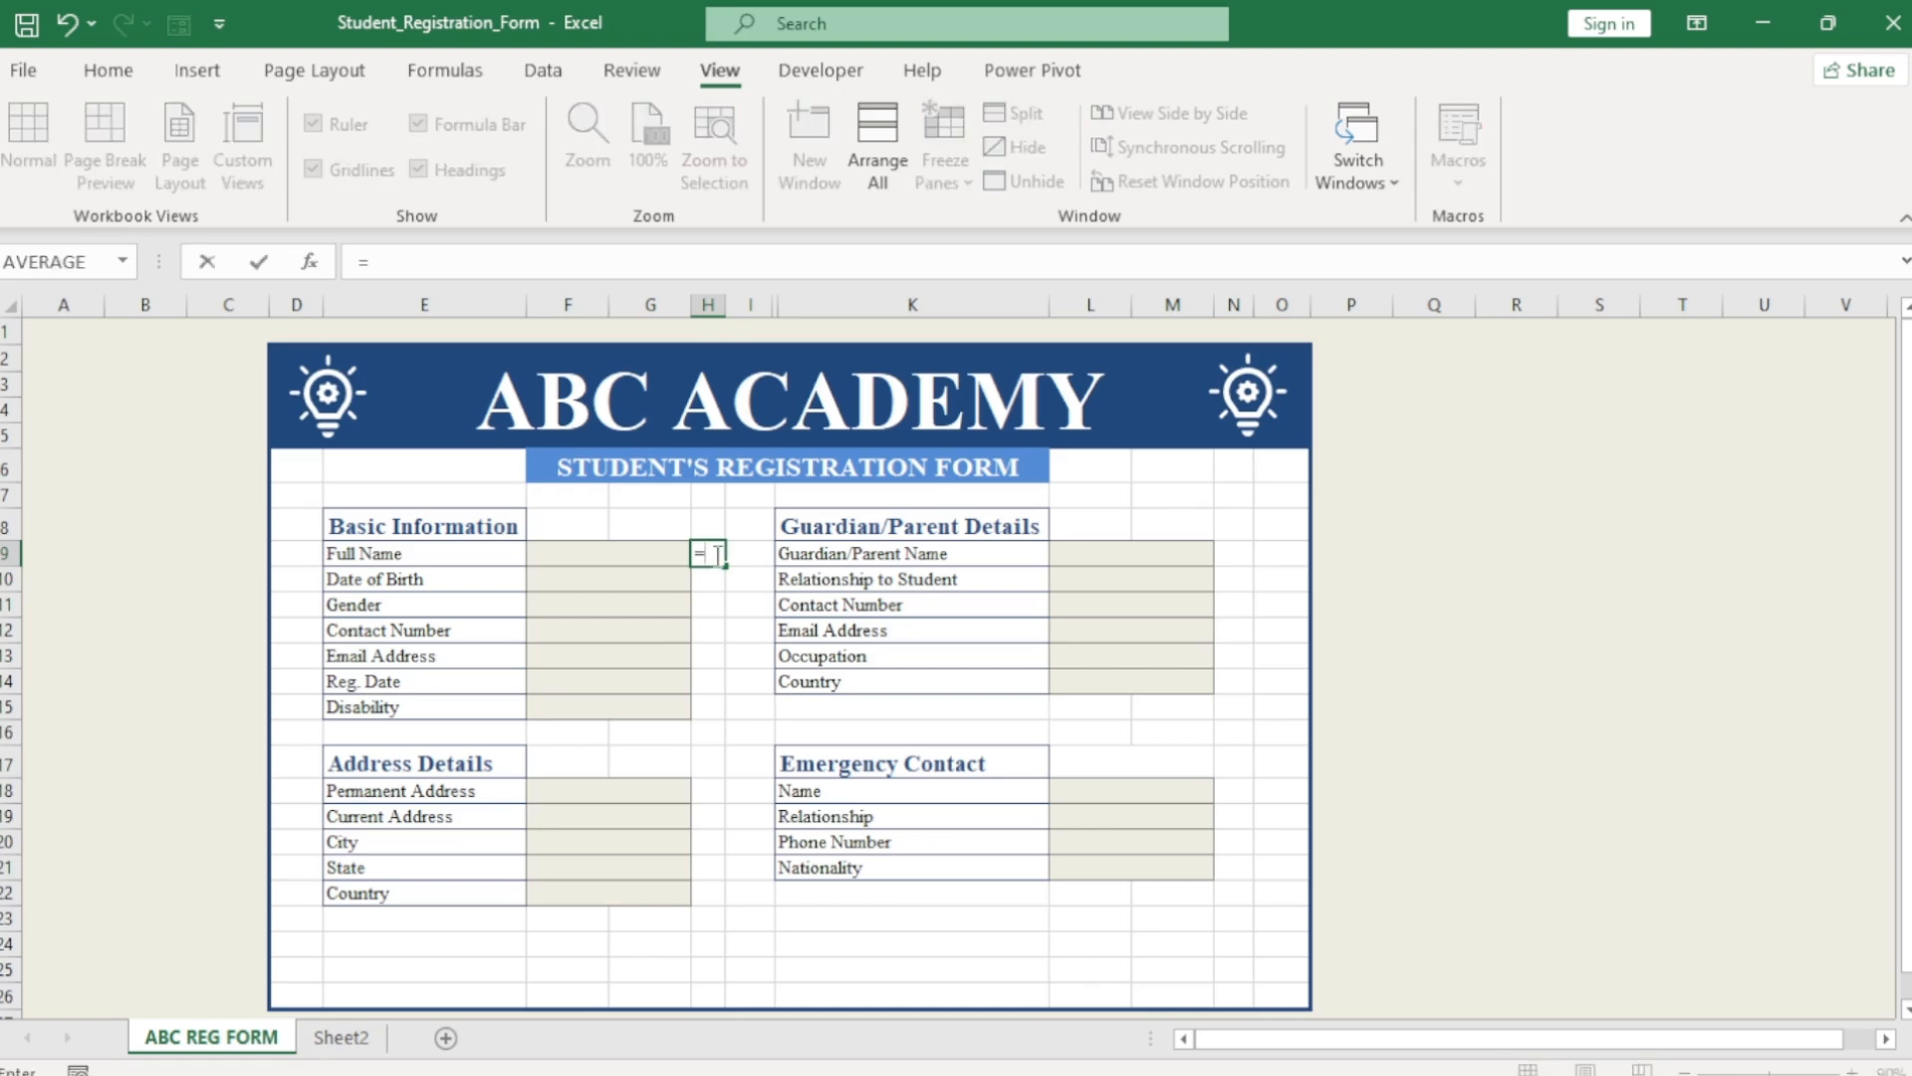
type("if")
double_click(757, 585)
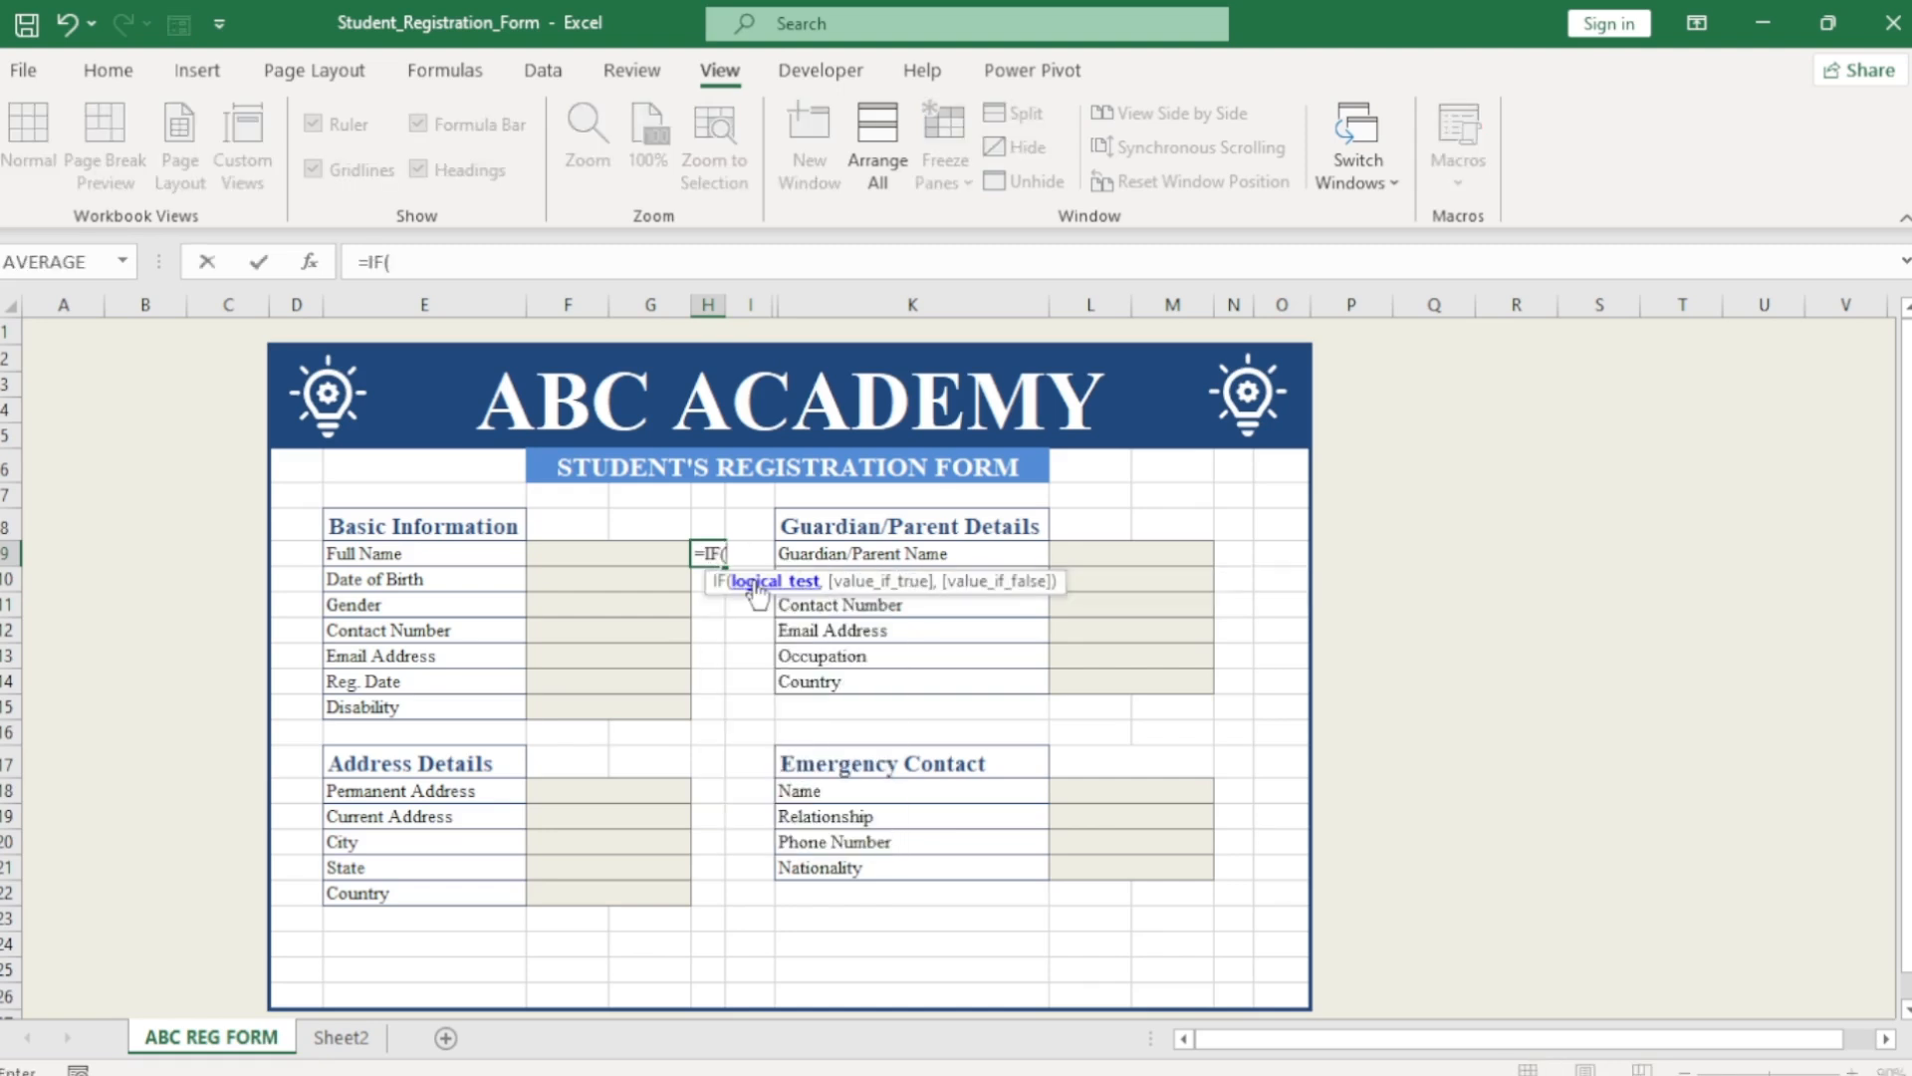
left_click(627, 555)
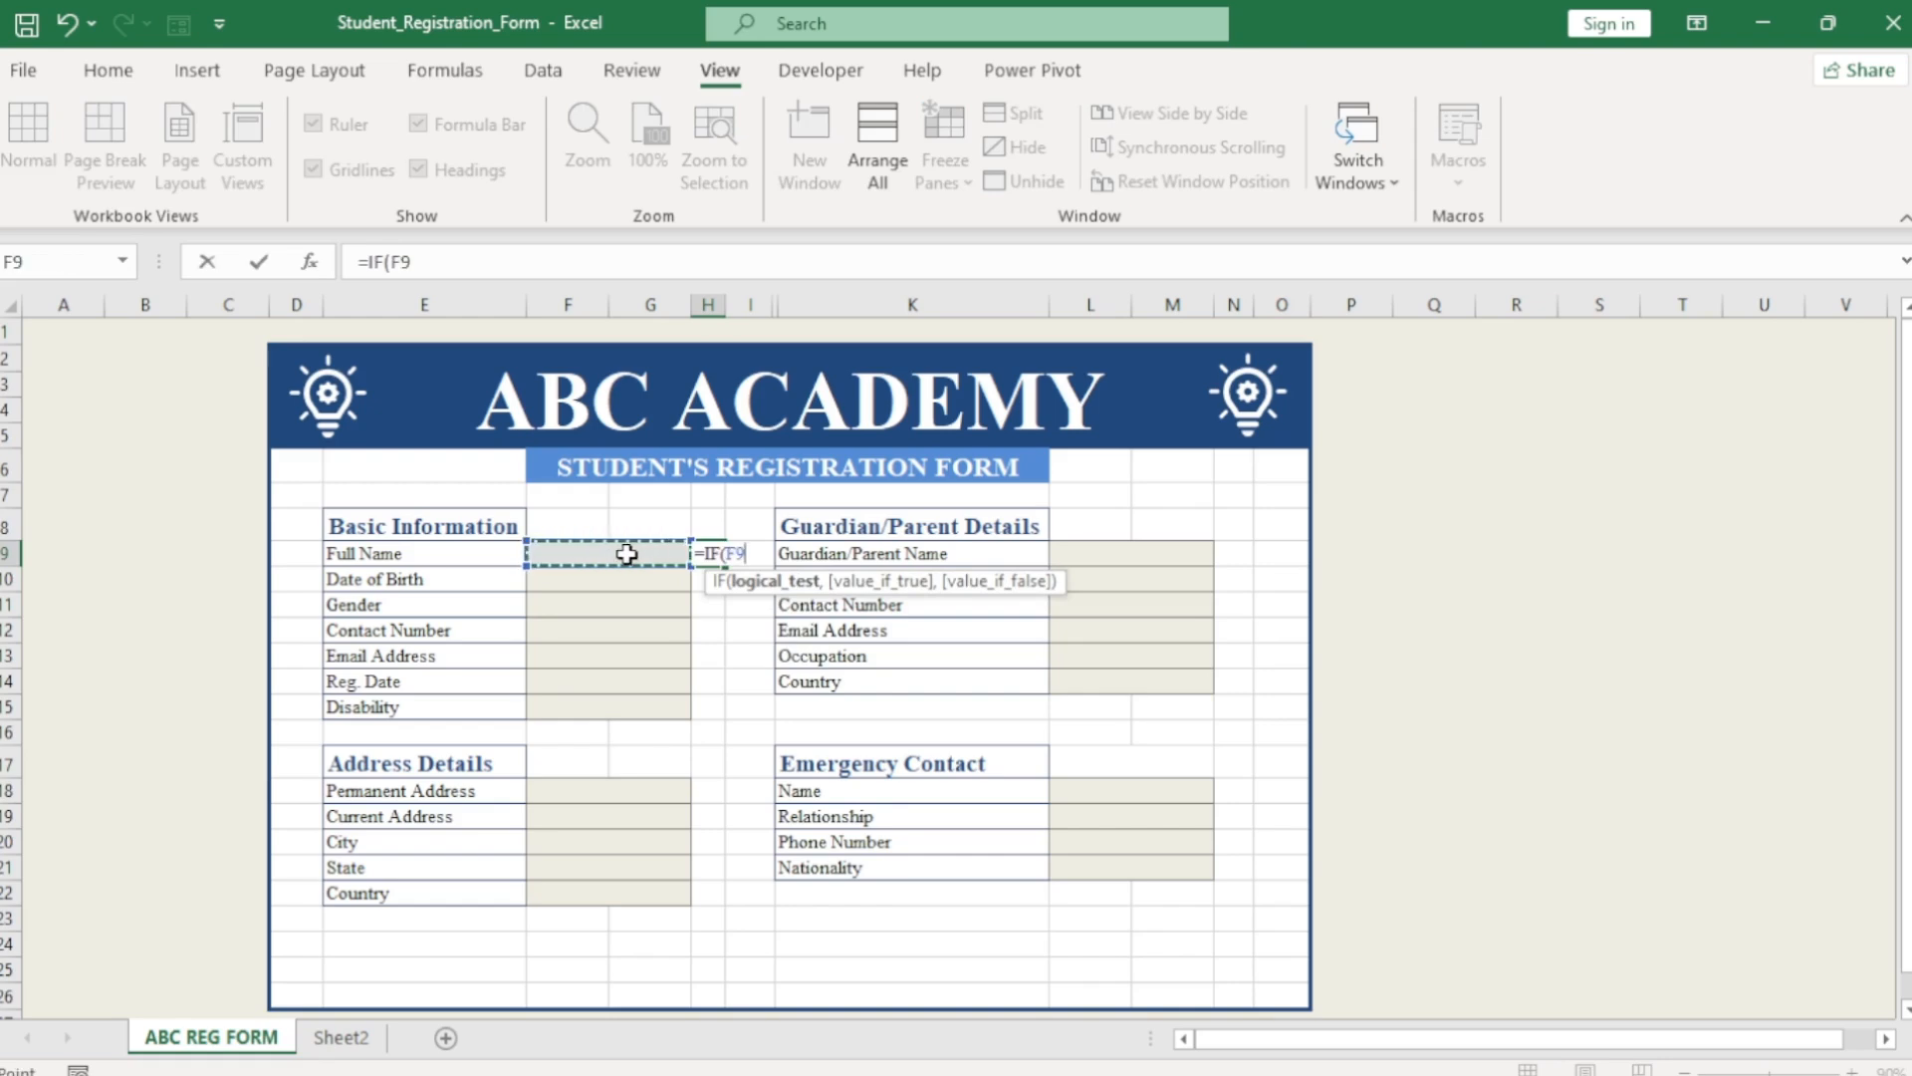
type("=\"\"")
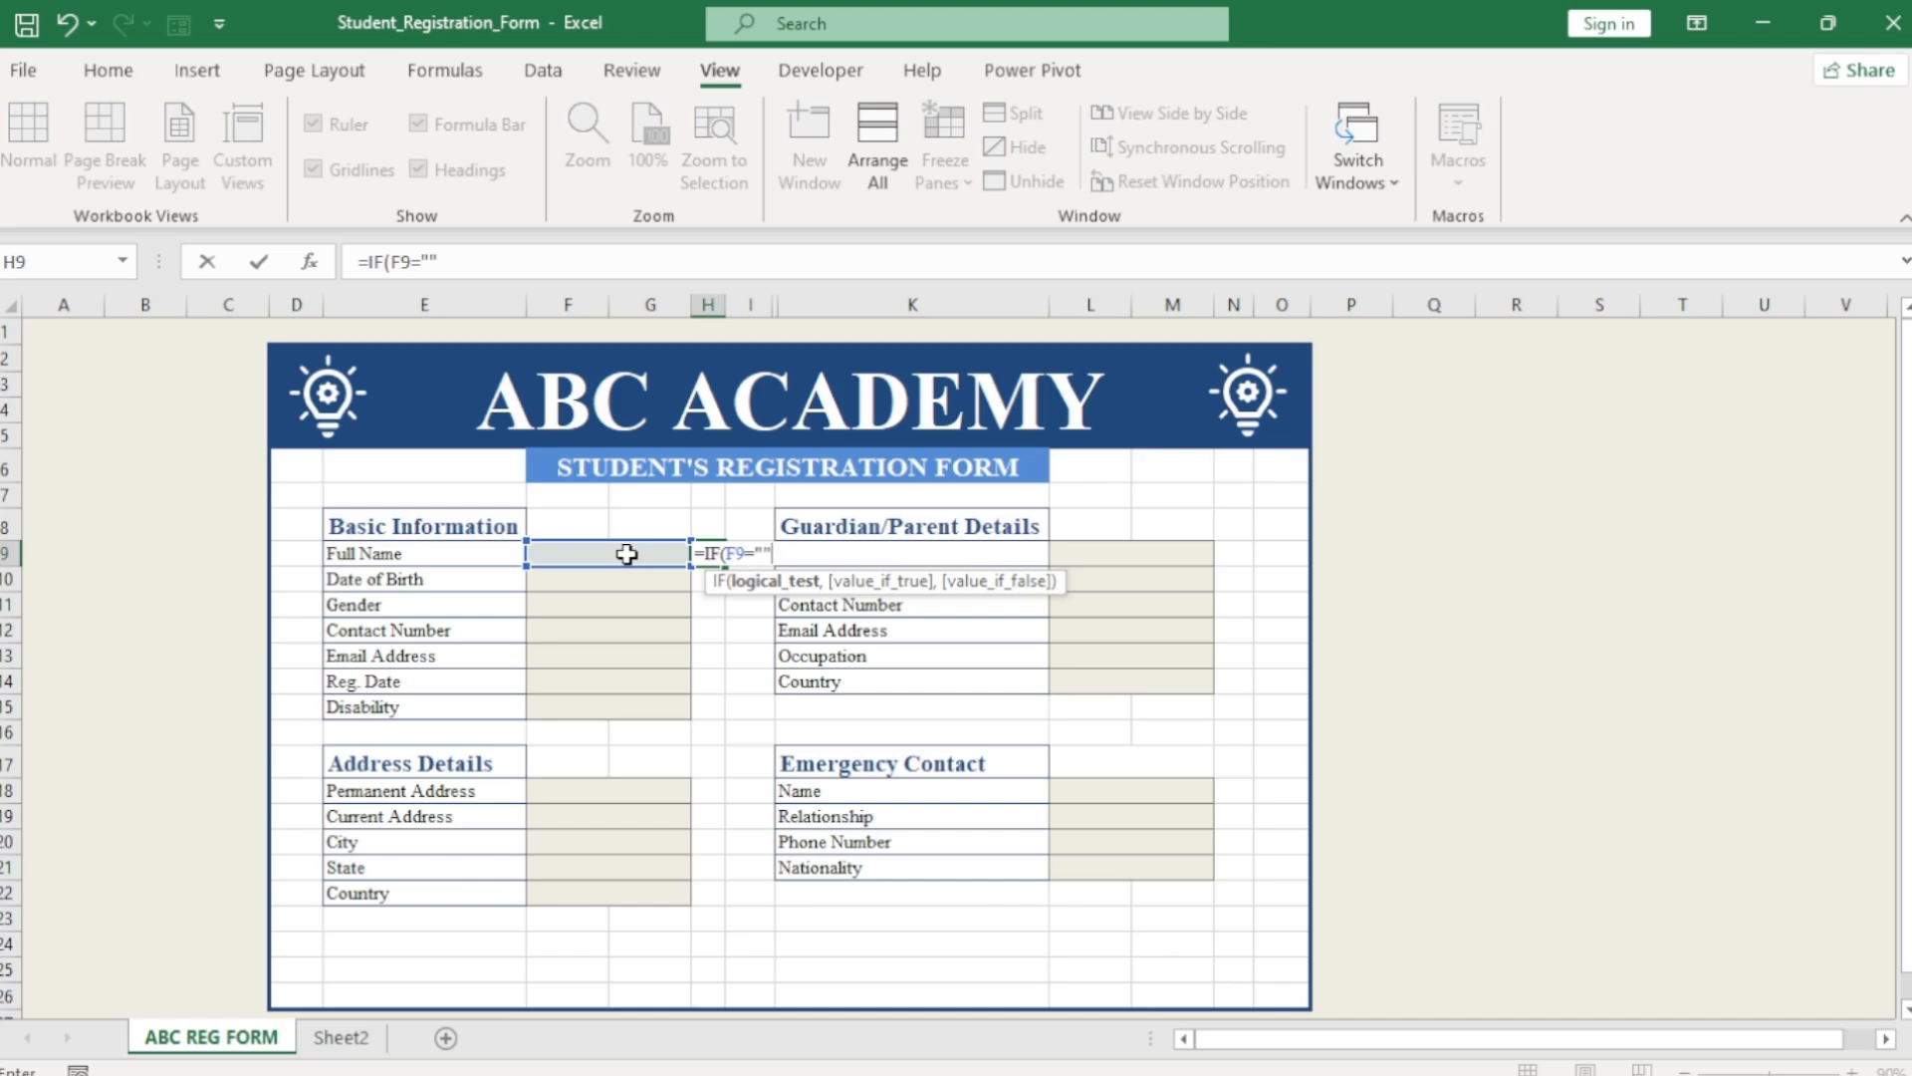
type(",")
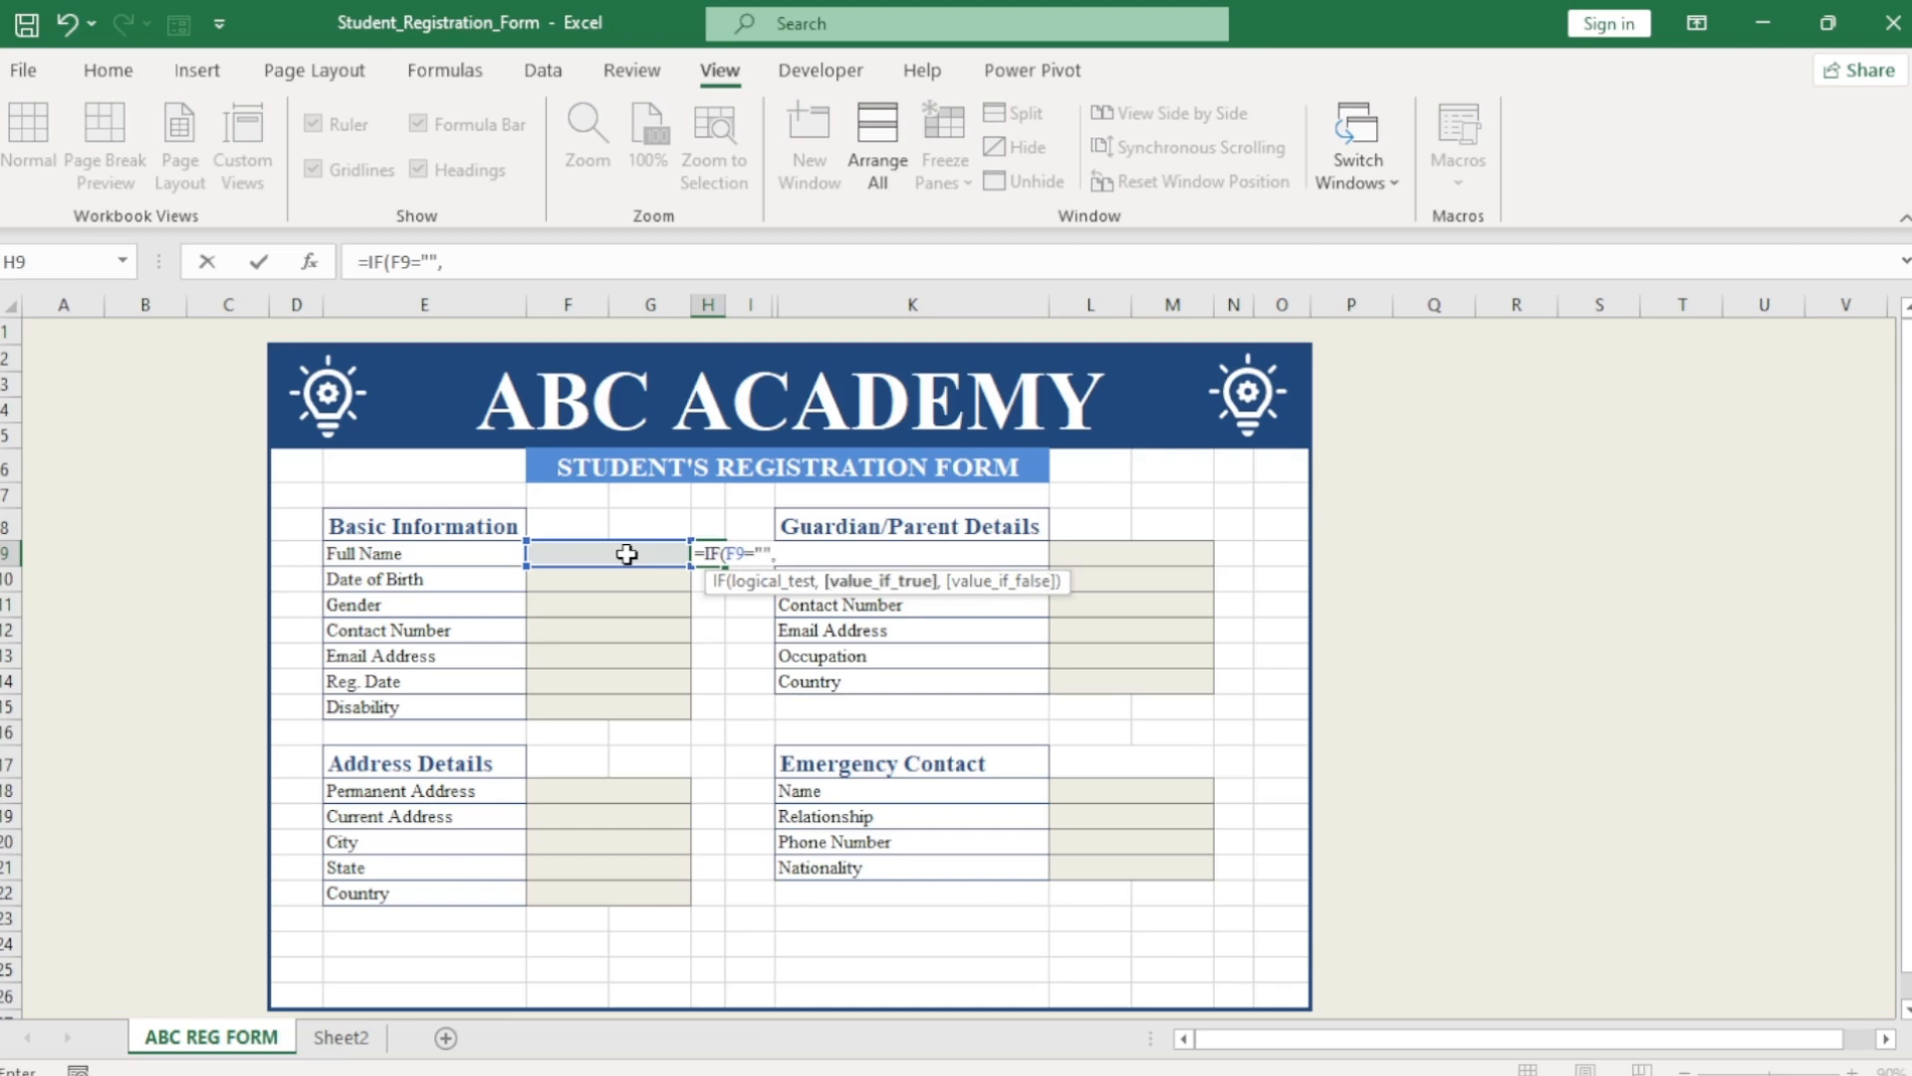
type("\"\",\"p")
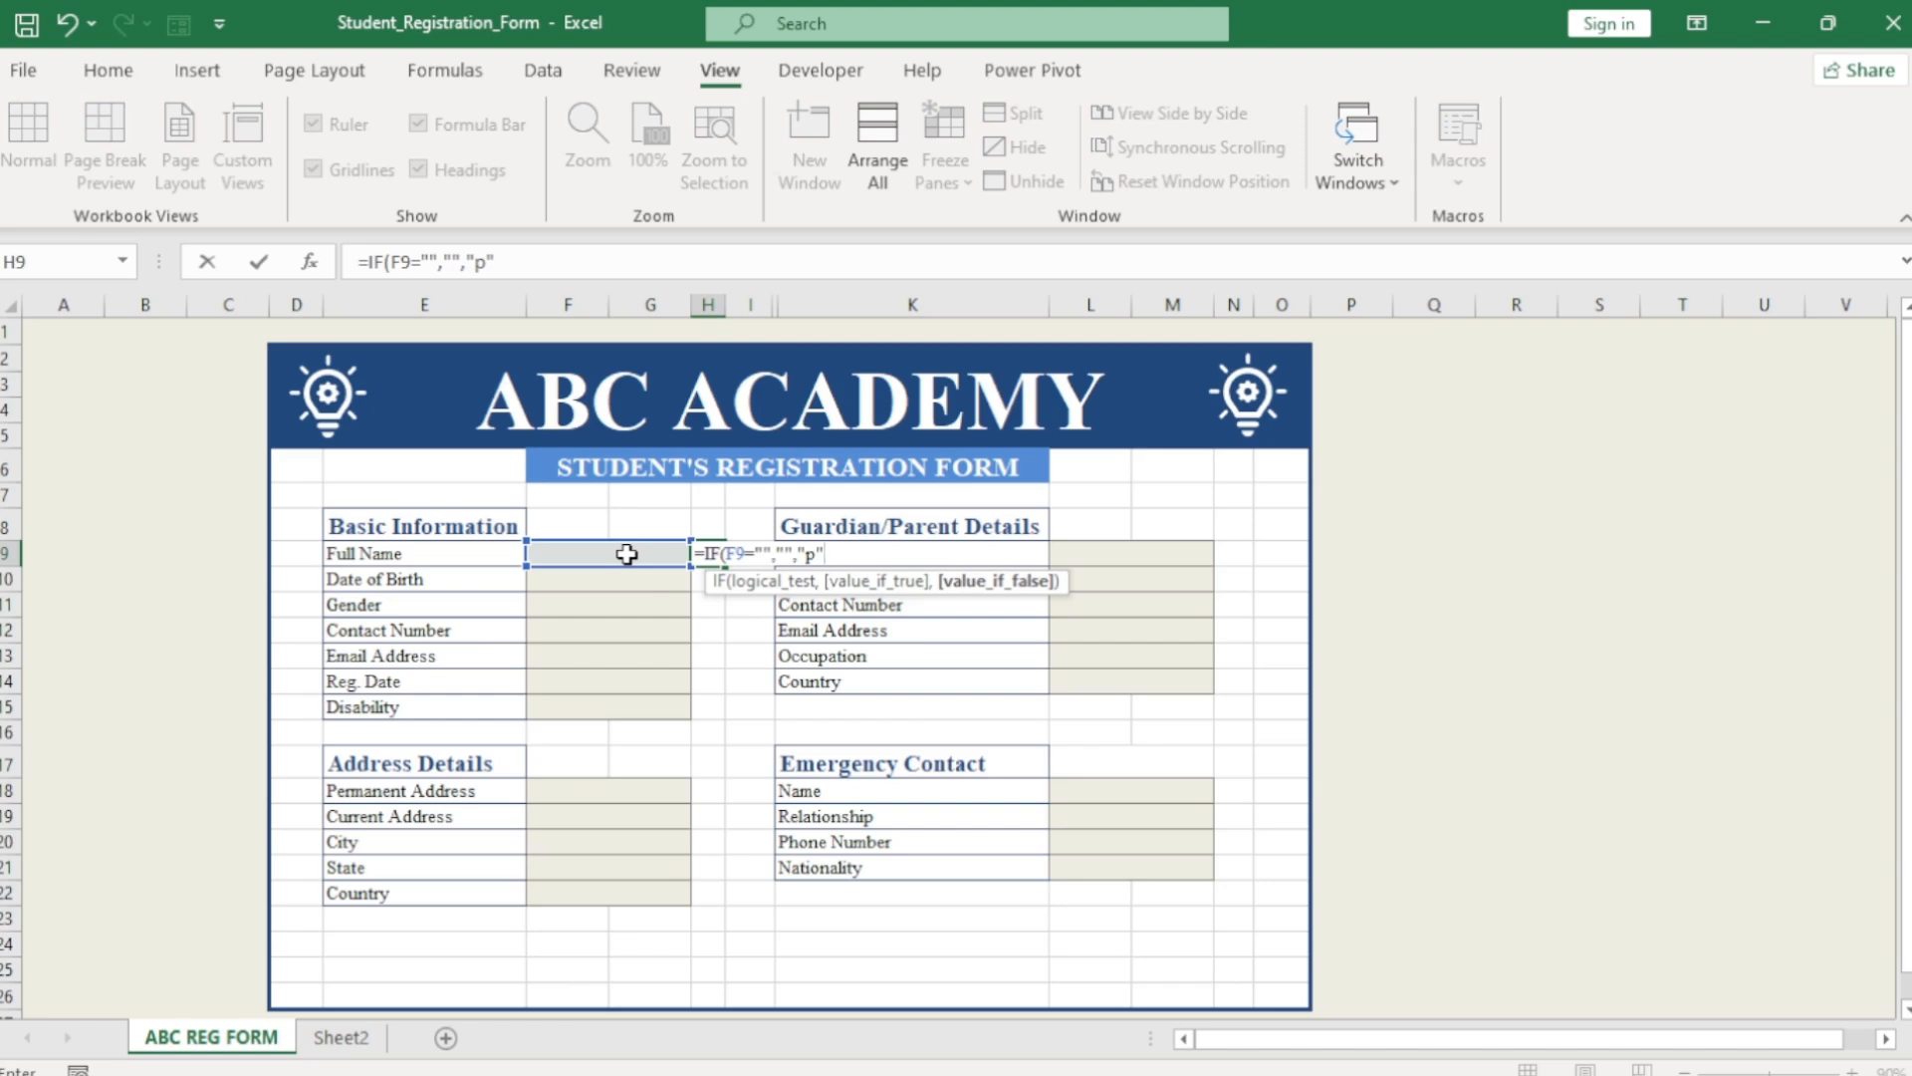
key("Return")
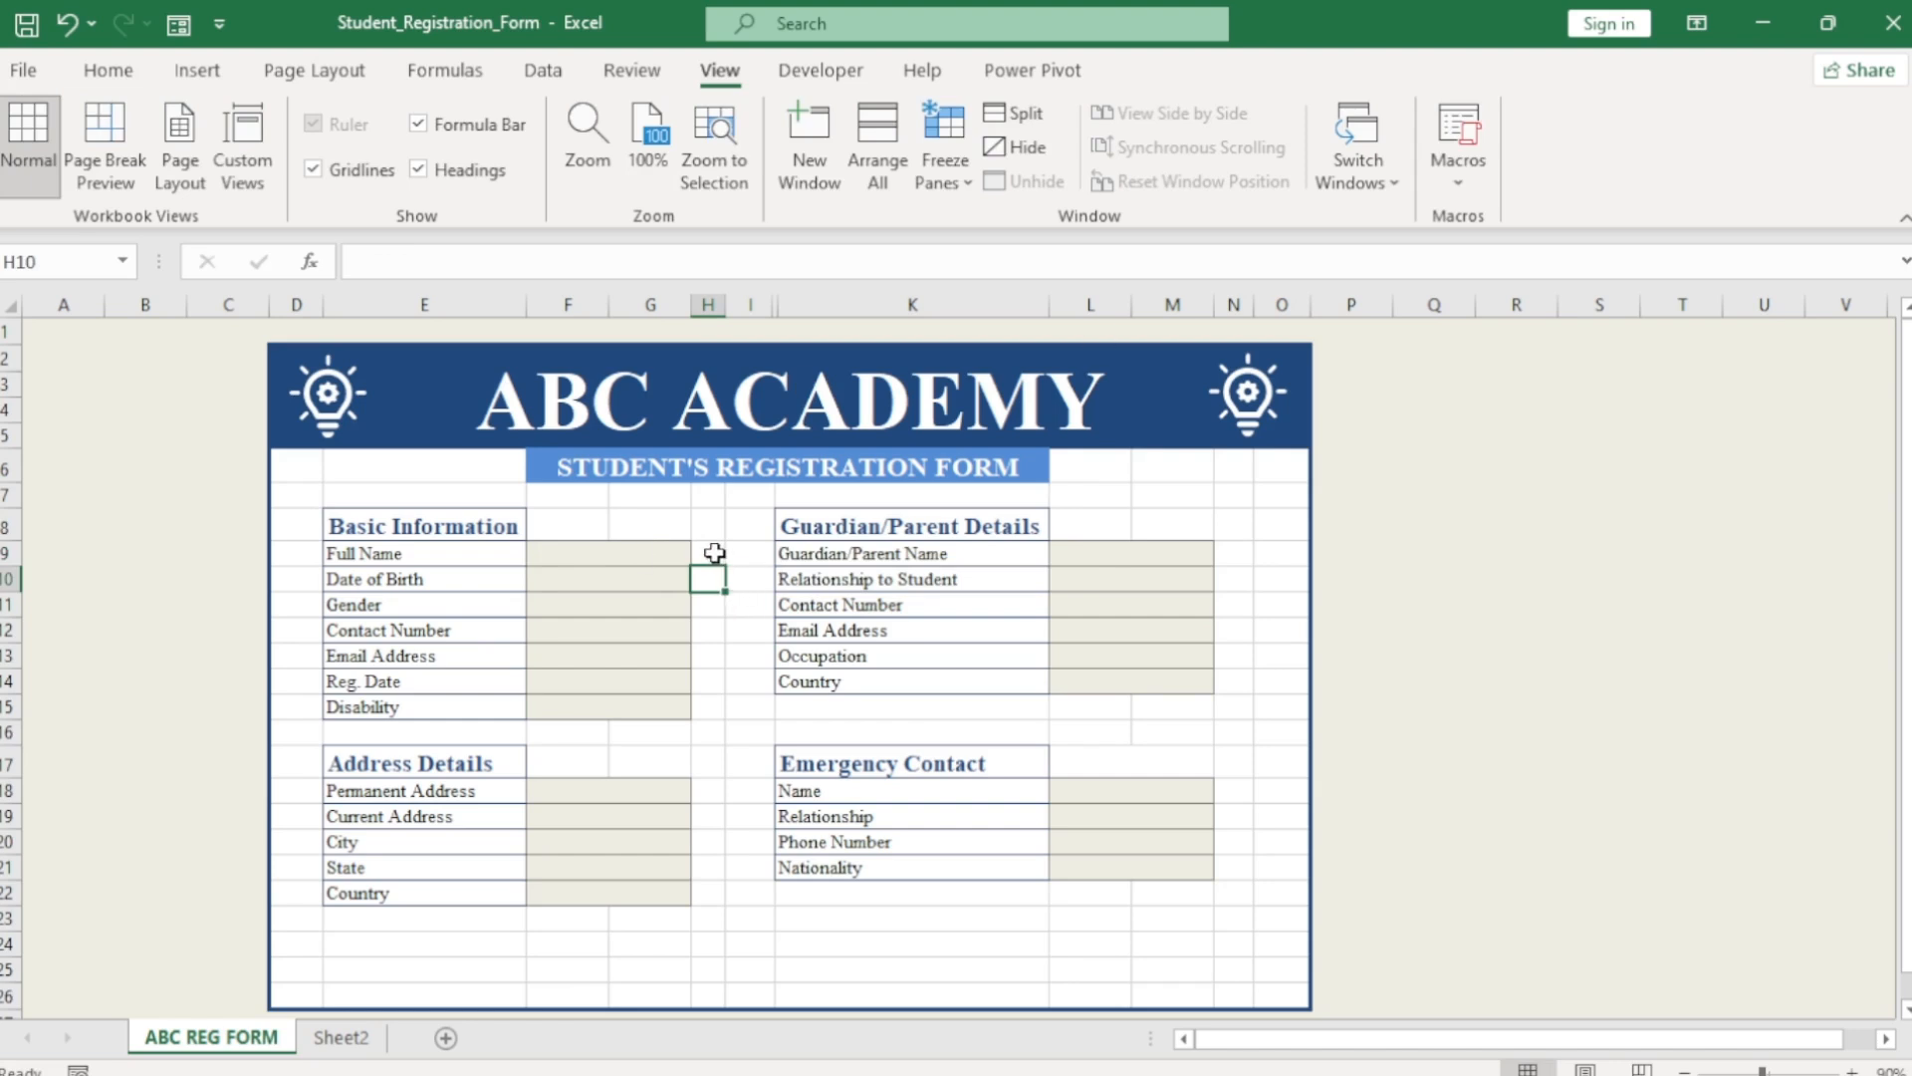
Enter a sample name in F9 to test the formula, then clear it.
left_click(649, 551)
type("Franklin")
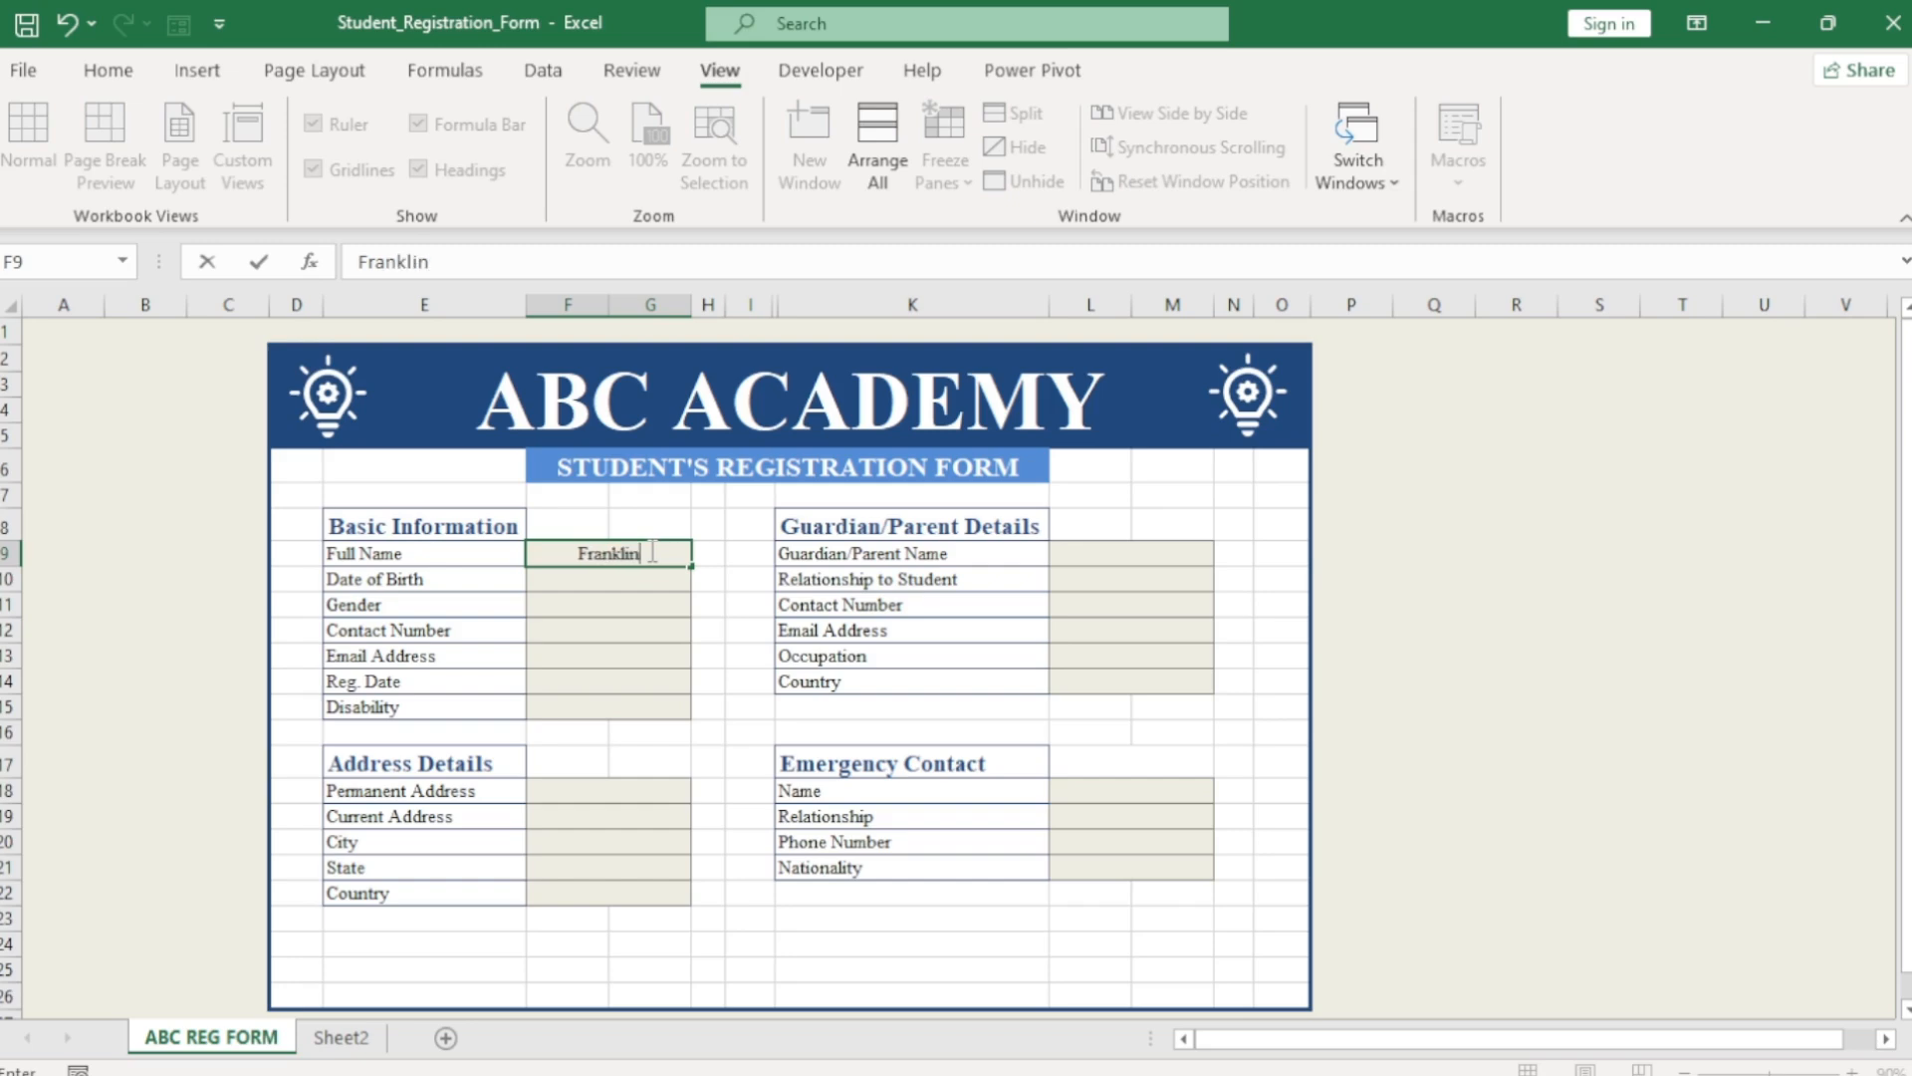
key("Return")
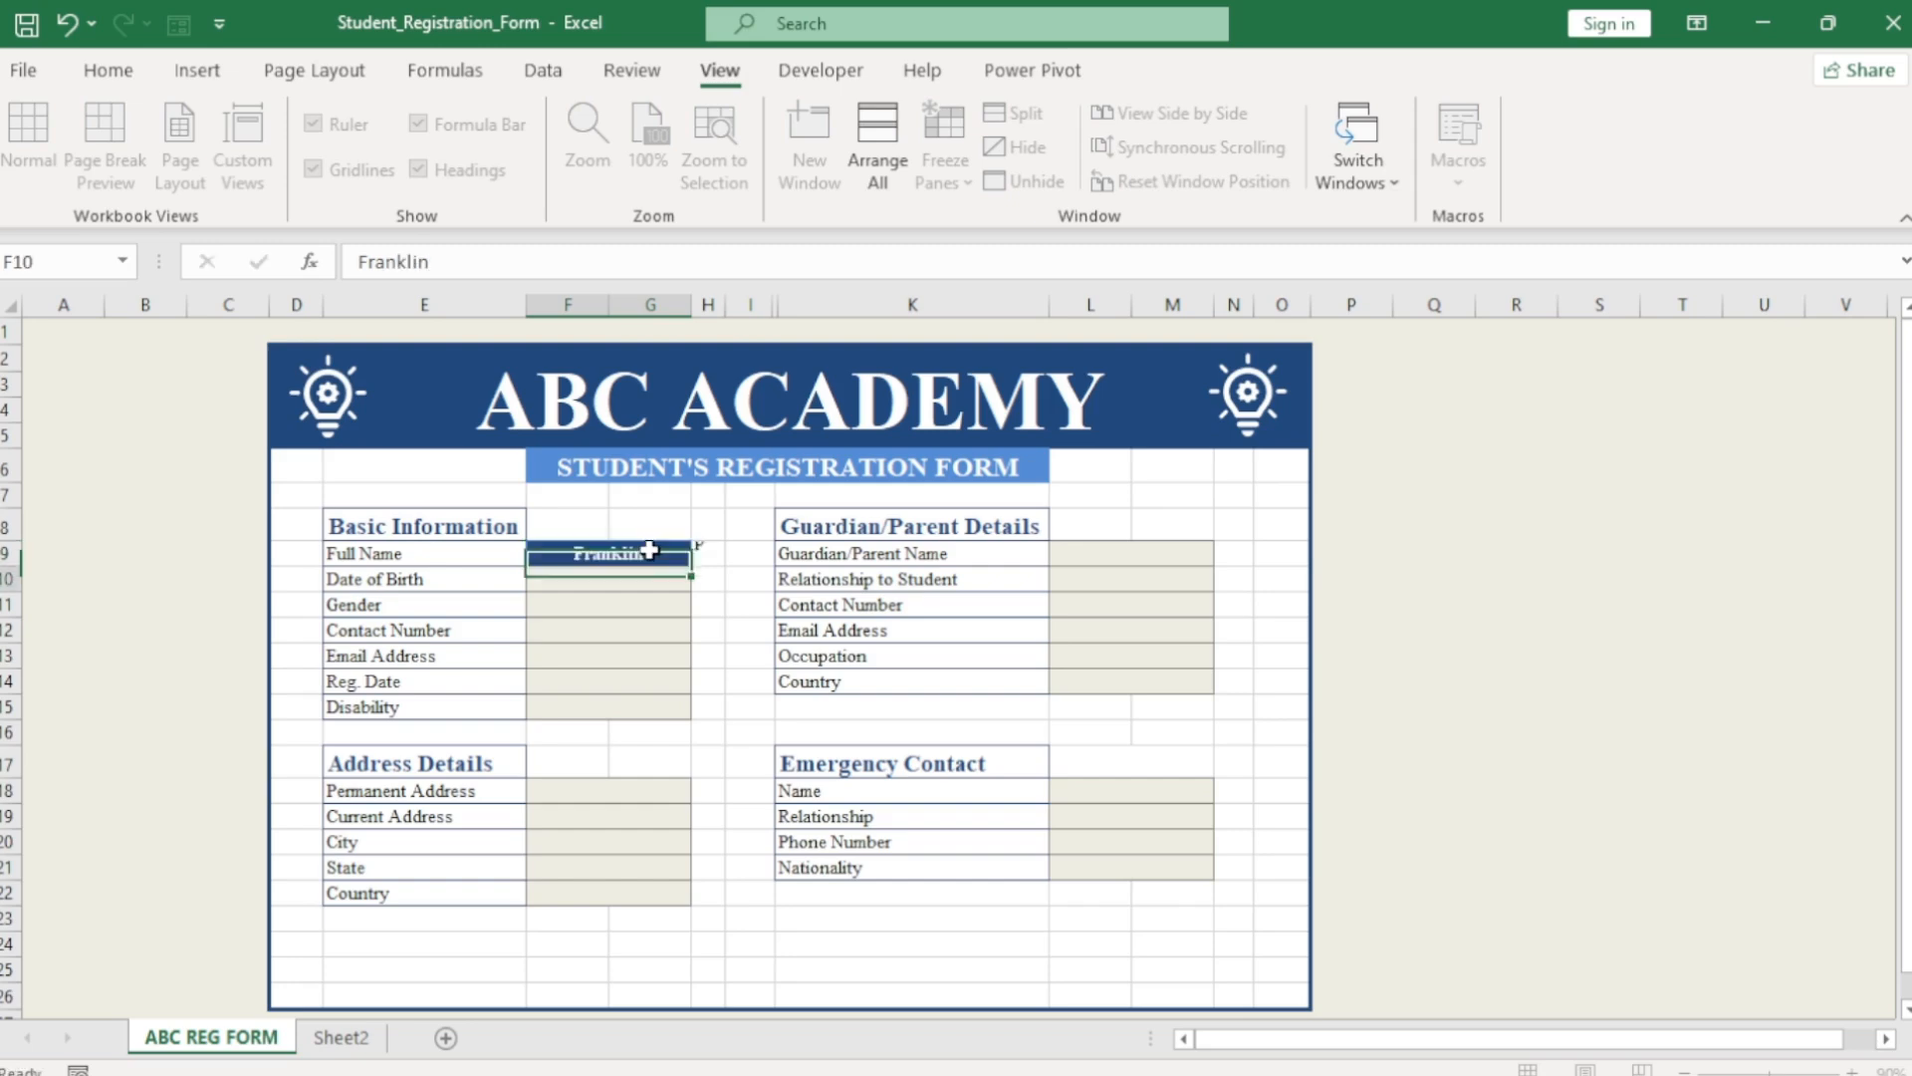
double_click(644, 553)
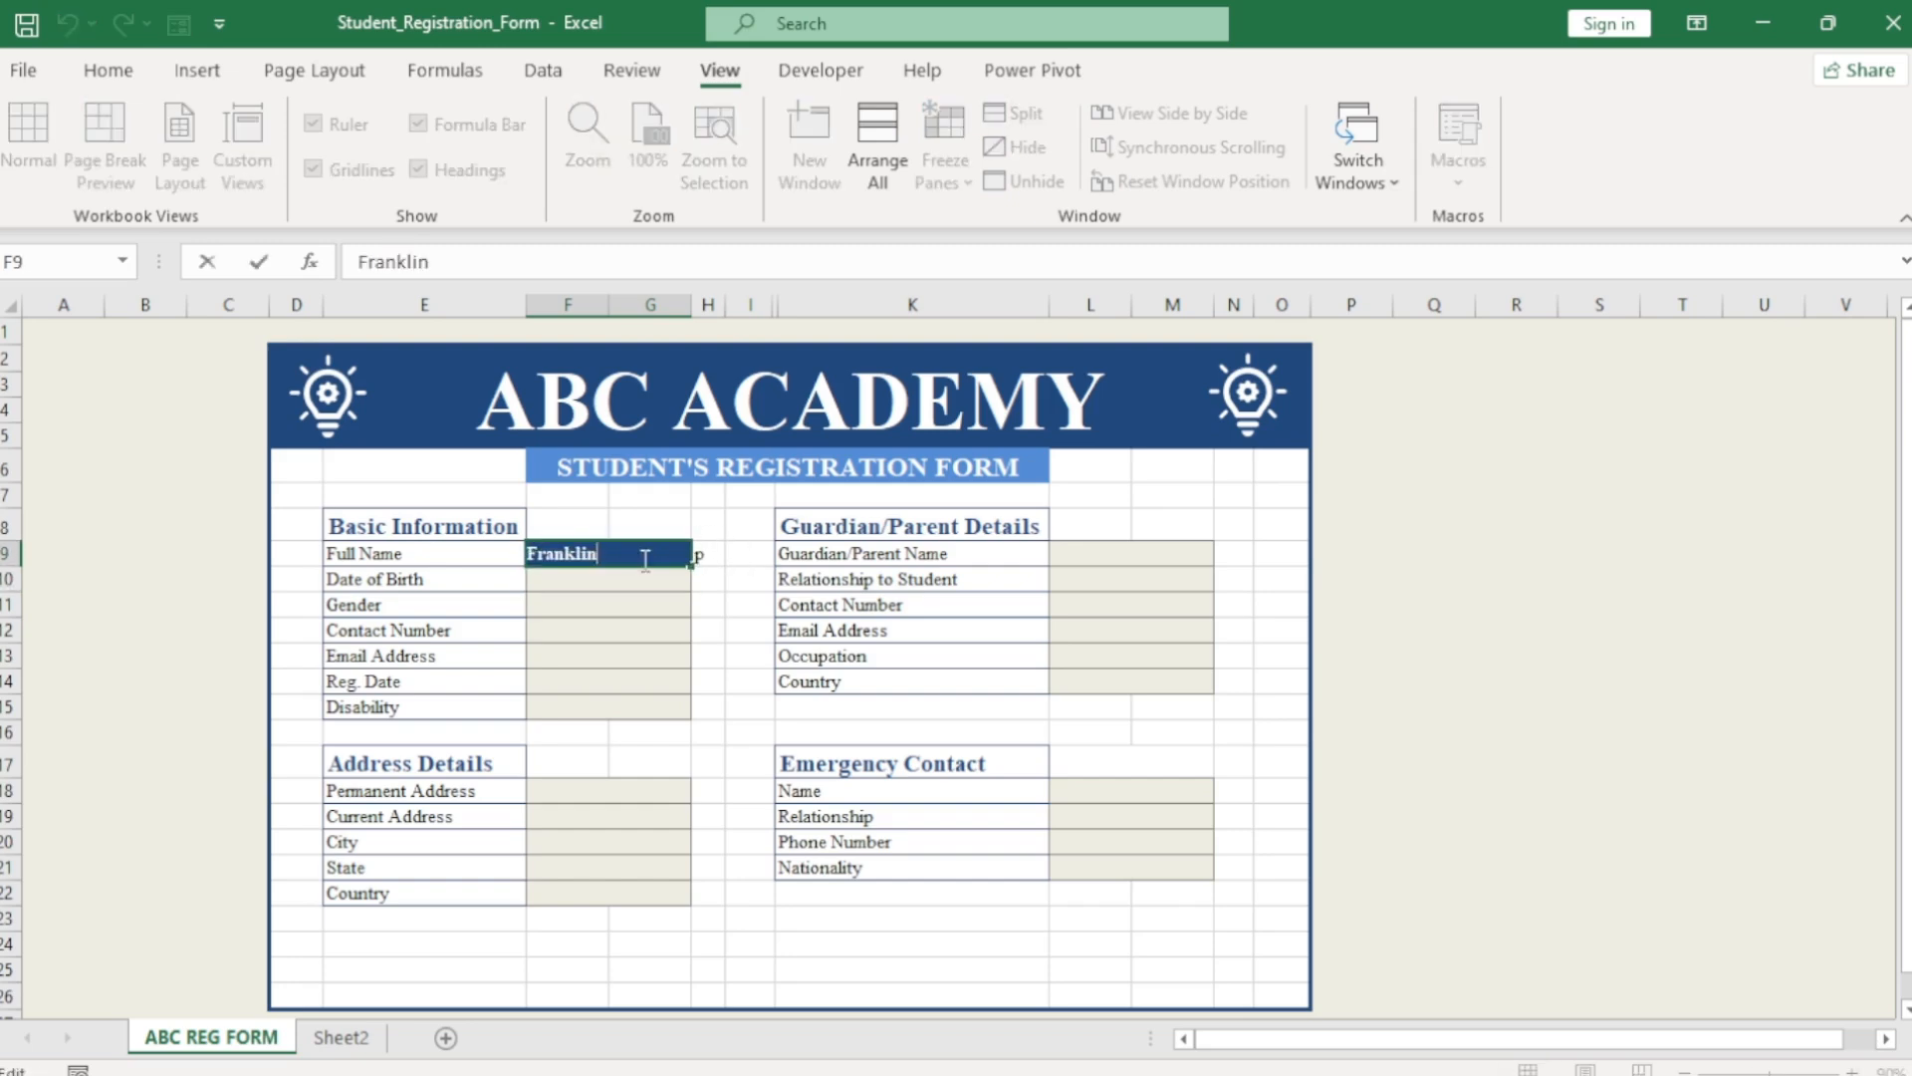
key("BackSpace")
key("BackSpace")
key("BackSpace")
key("BackSpace")
key("BackSpace")
key("BackSpace")
key("BackSpace")
key("BackSpace")
key("Return")
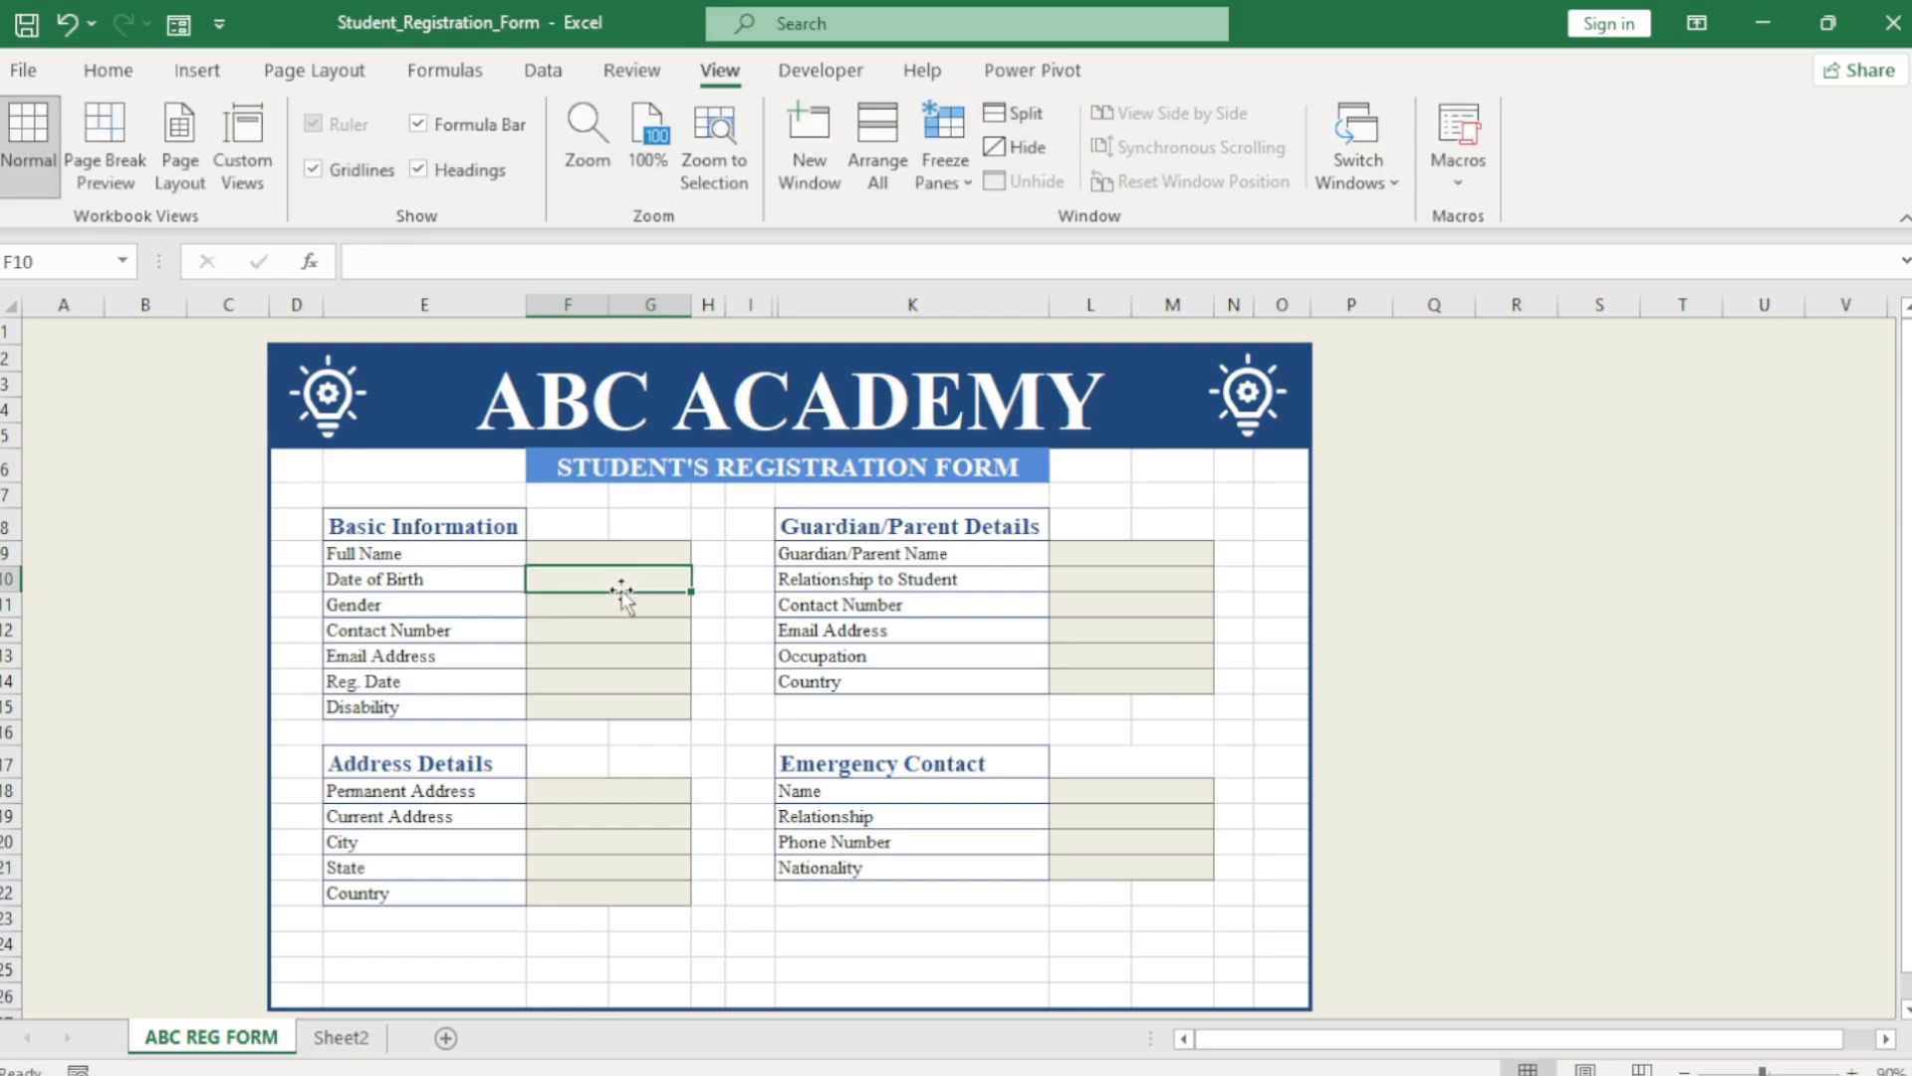
Set the font of H9 to Wingdings 2.
left_click(707, 554)
left_click(108, 70)
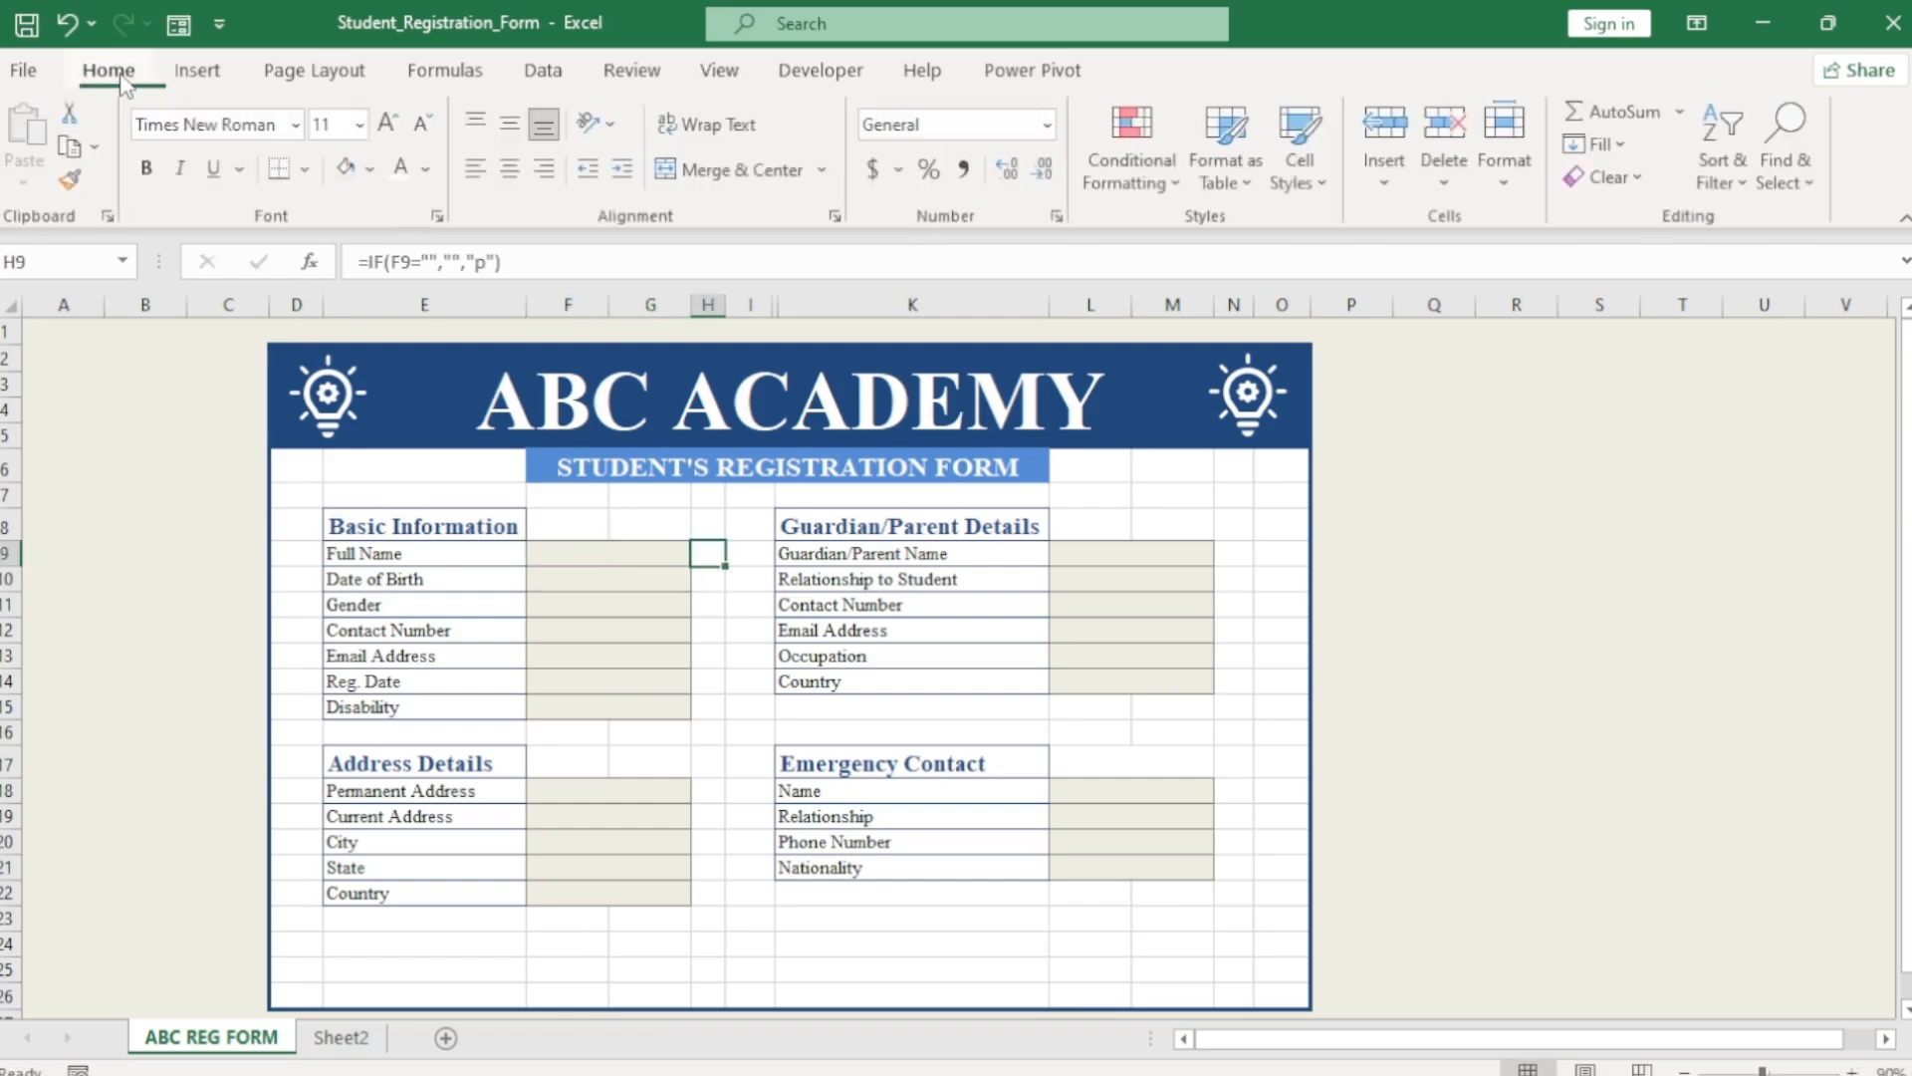
left_click(298, 126)
type("Wingdings")
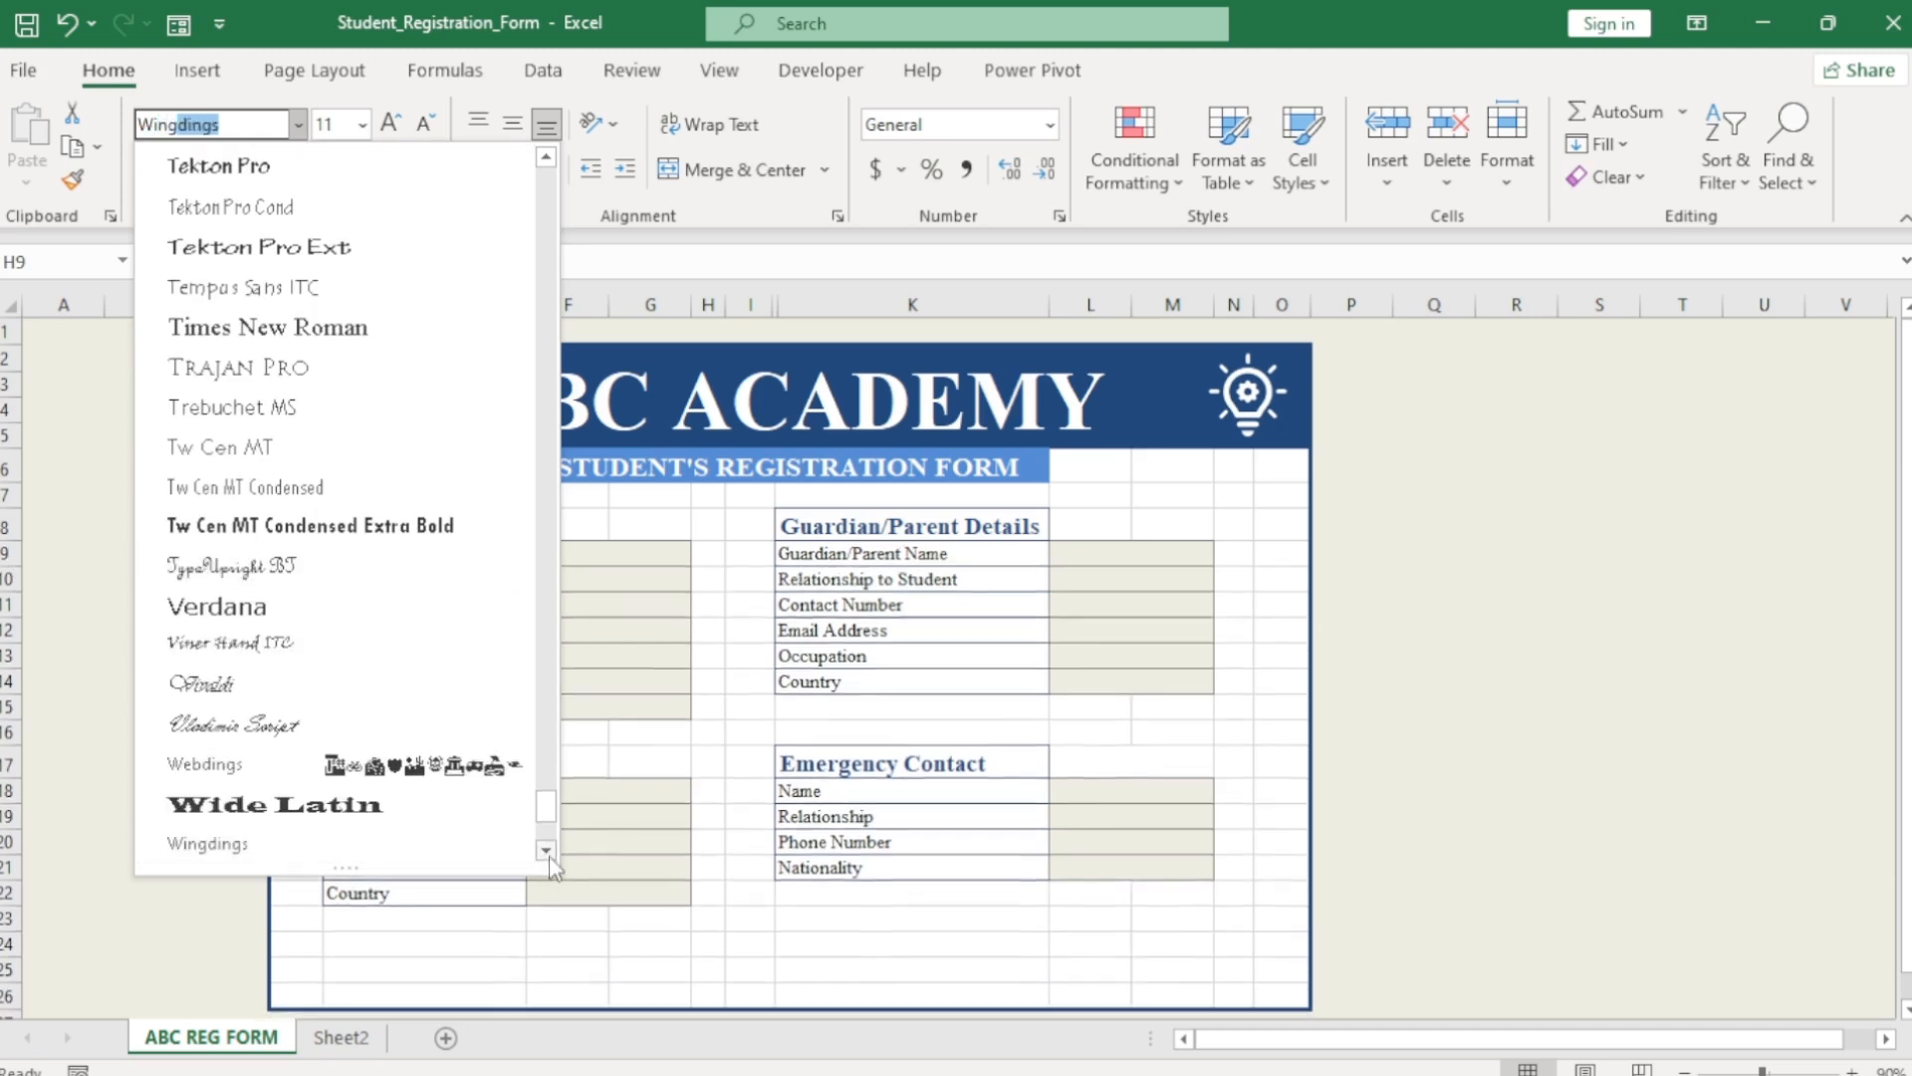
left_click(546, 850)
left_click(227, 839)
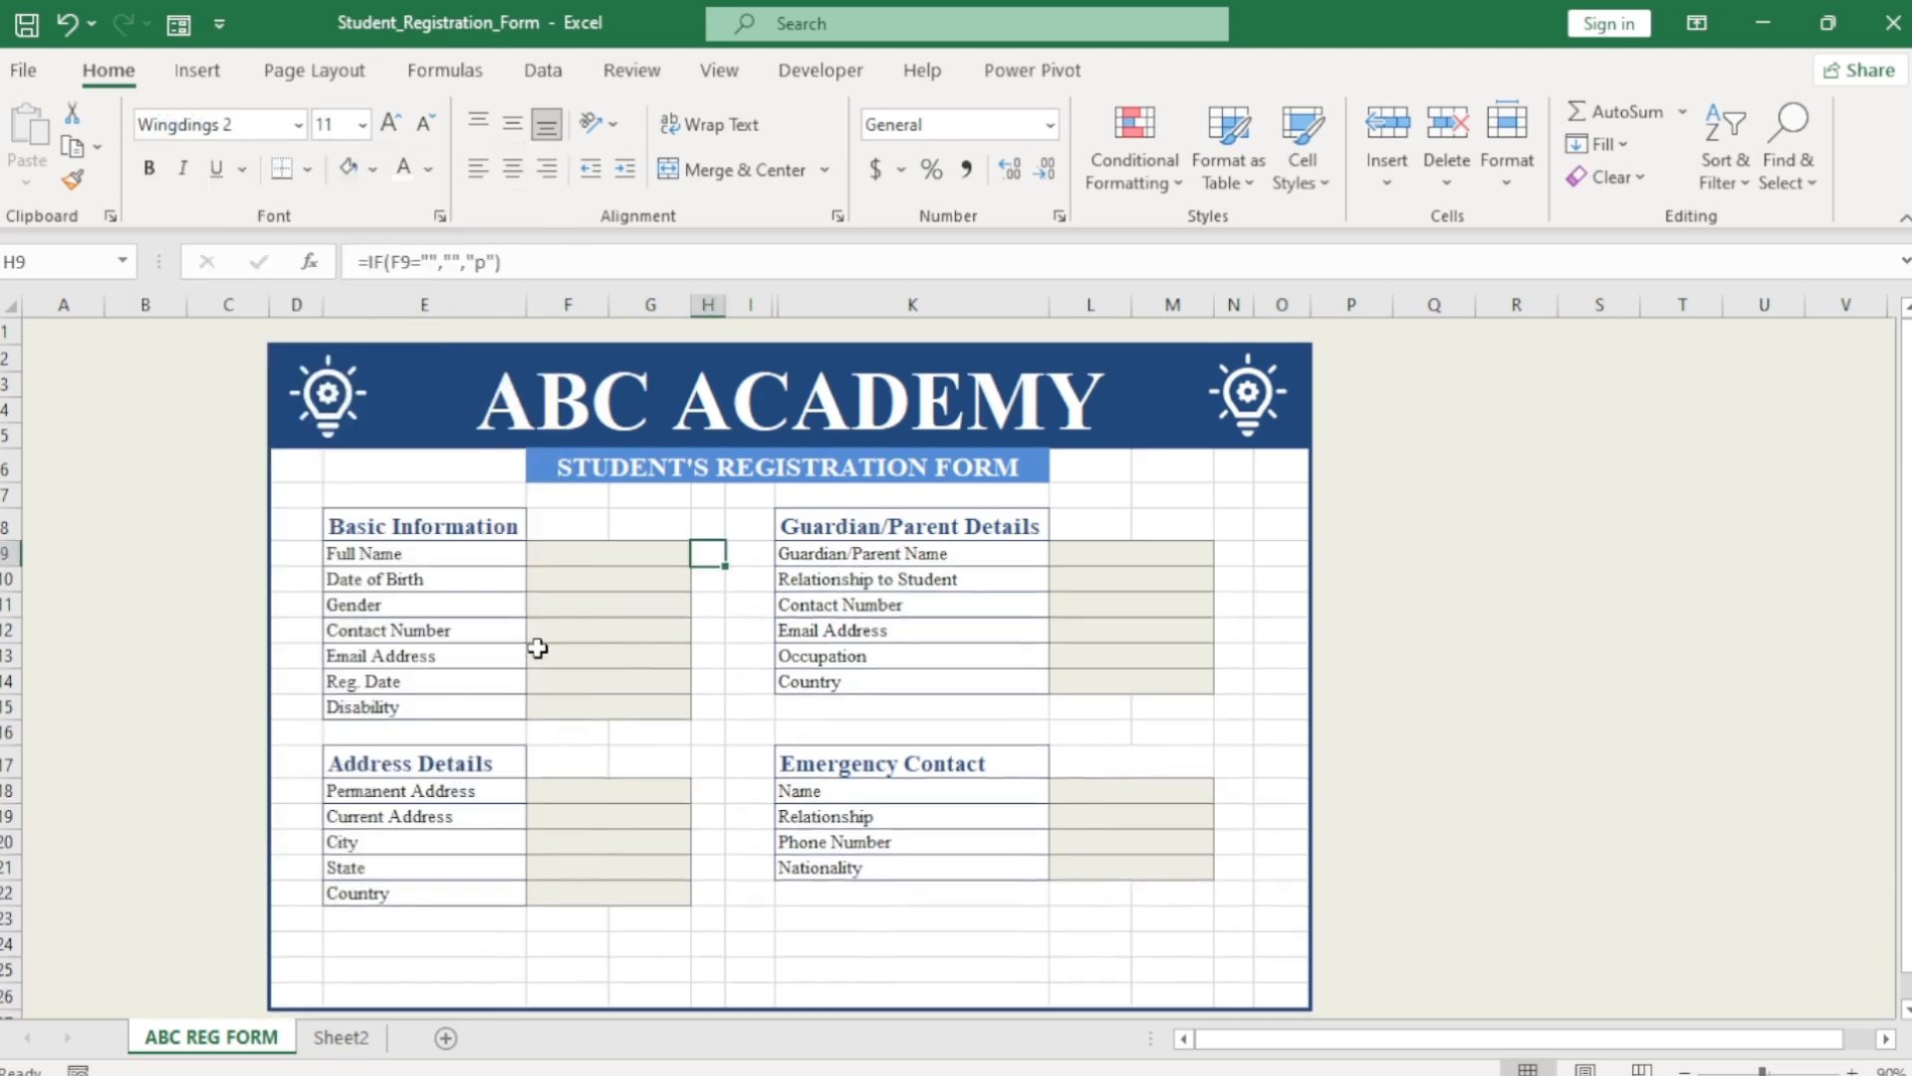
Enter a sample name in F9 and change the H9 formula's "p" to "P" for a check mark.
left_click(599, 555)
type("frank")
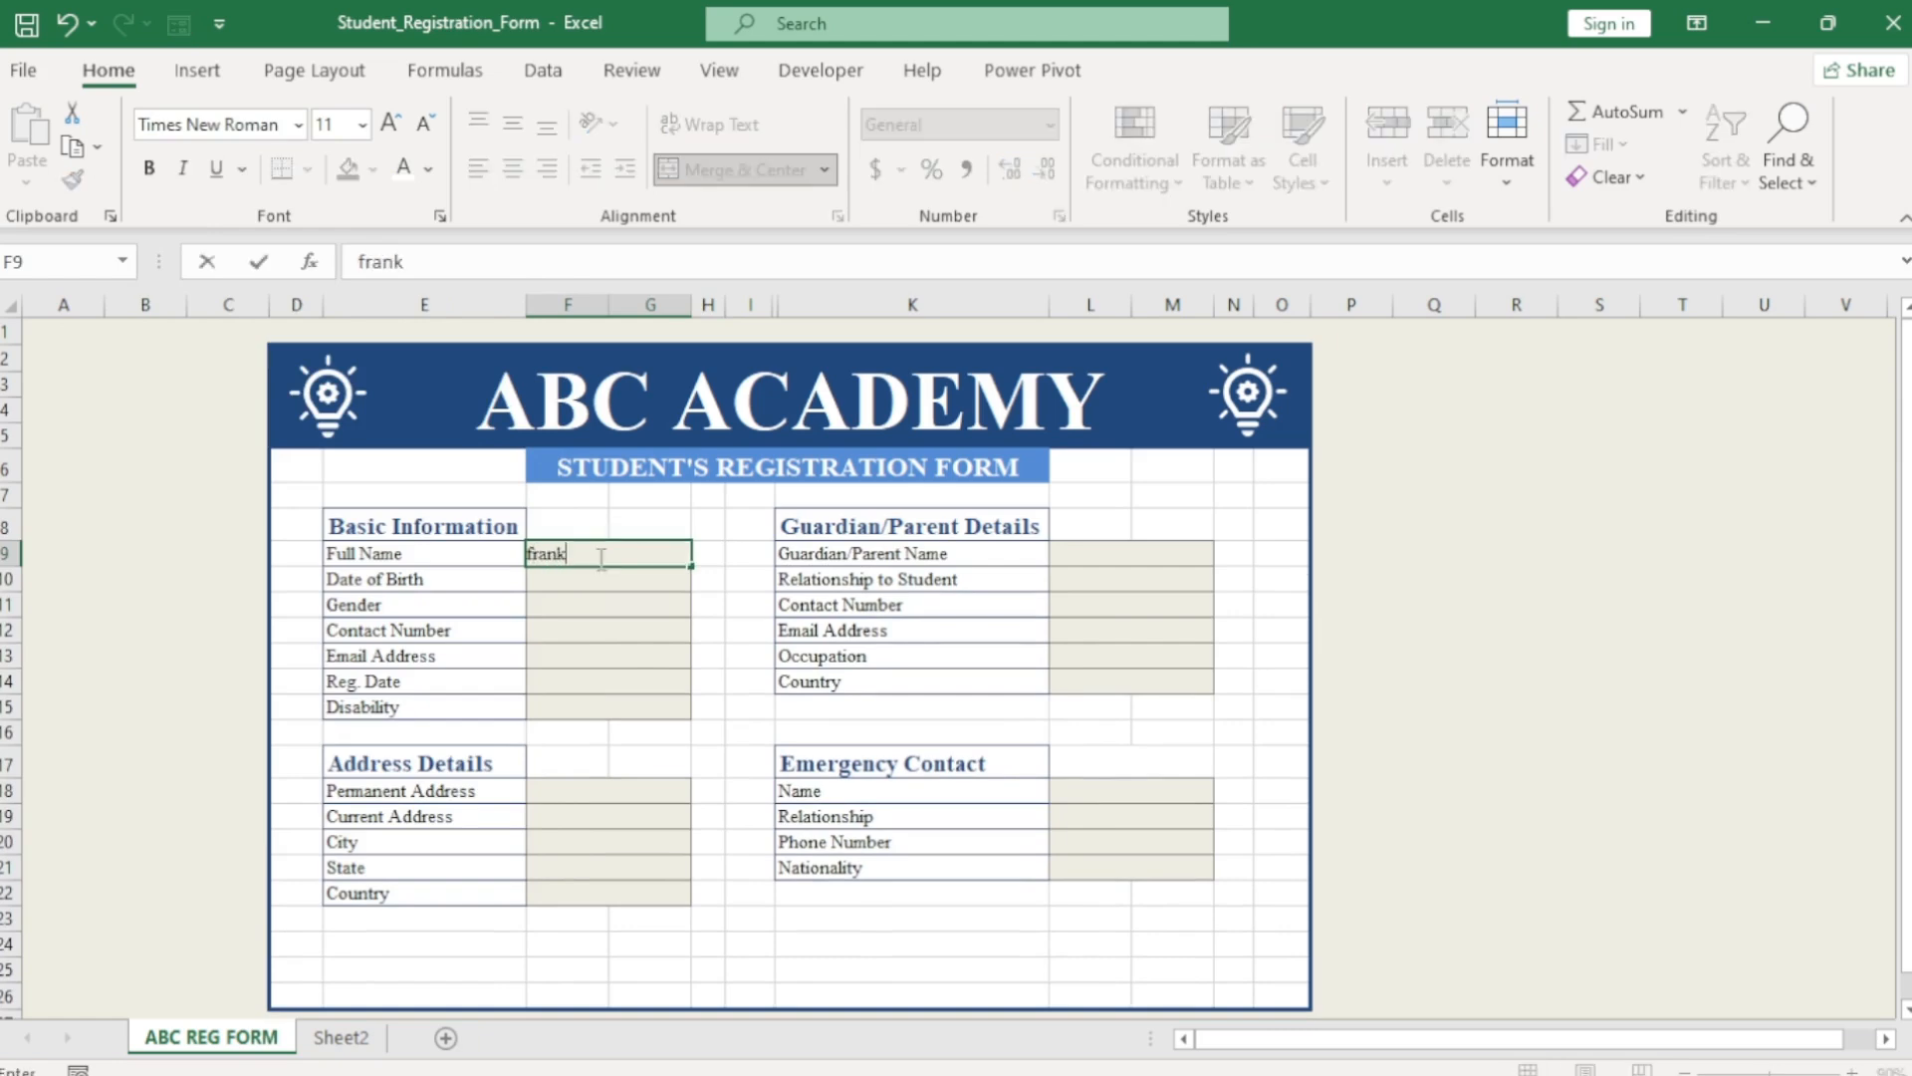
key("Return")
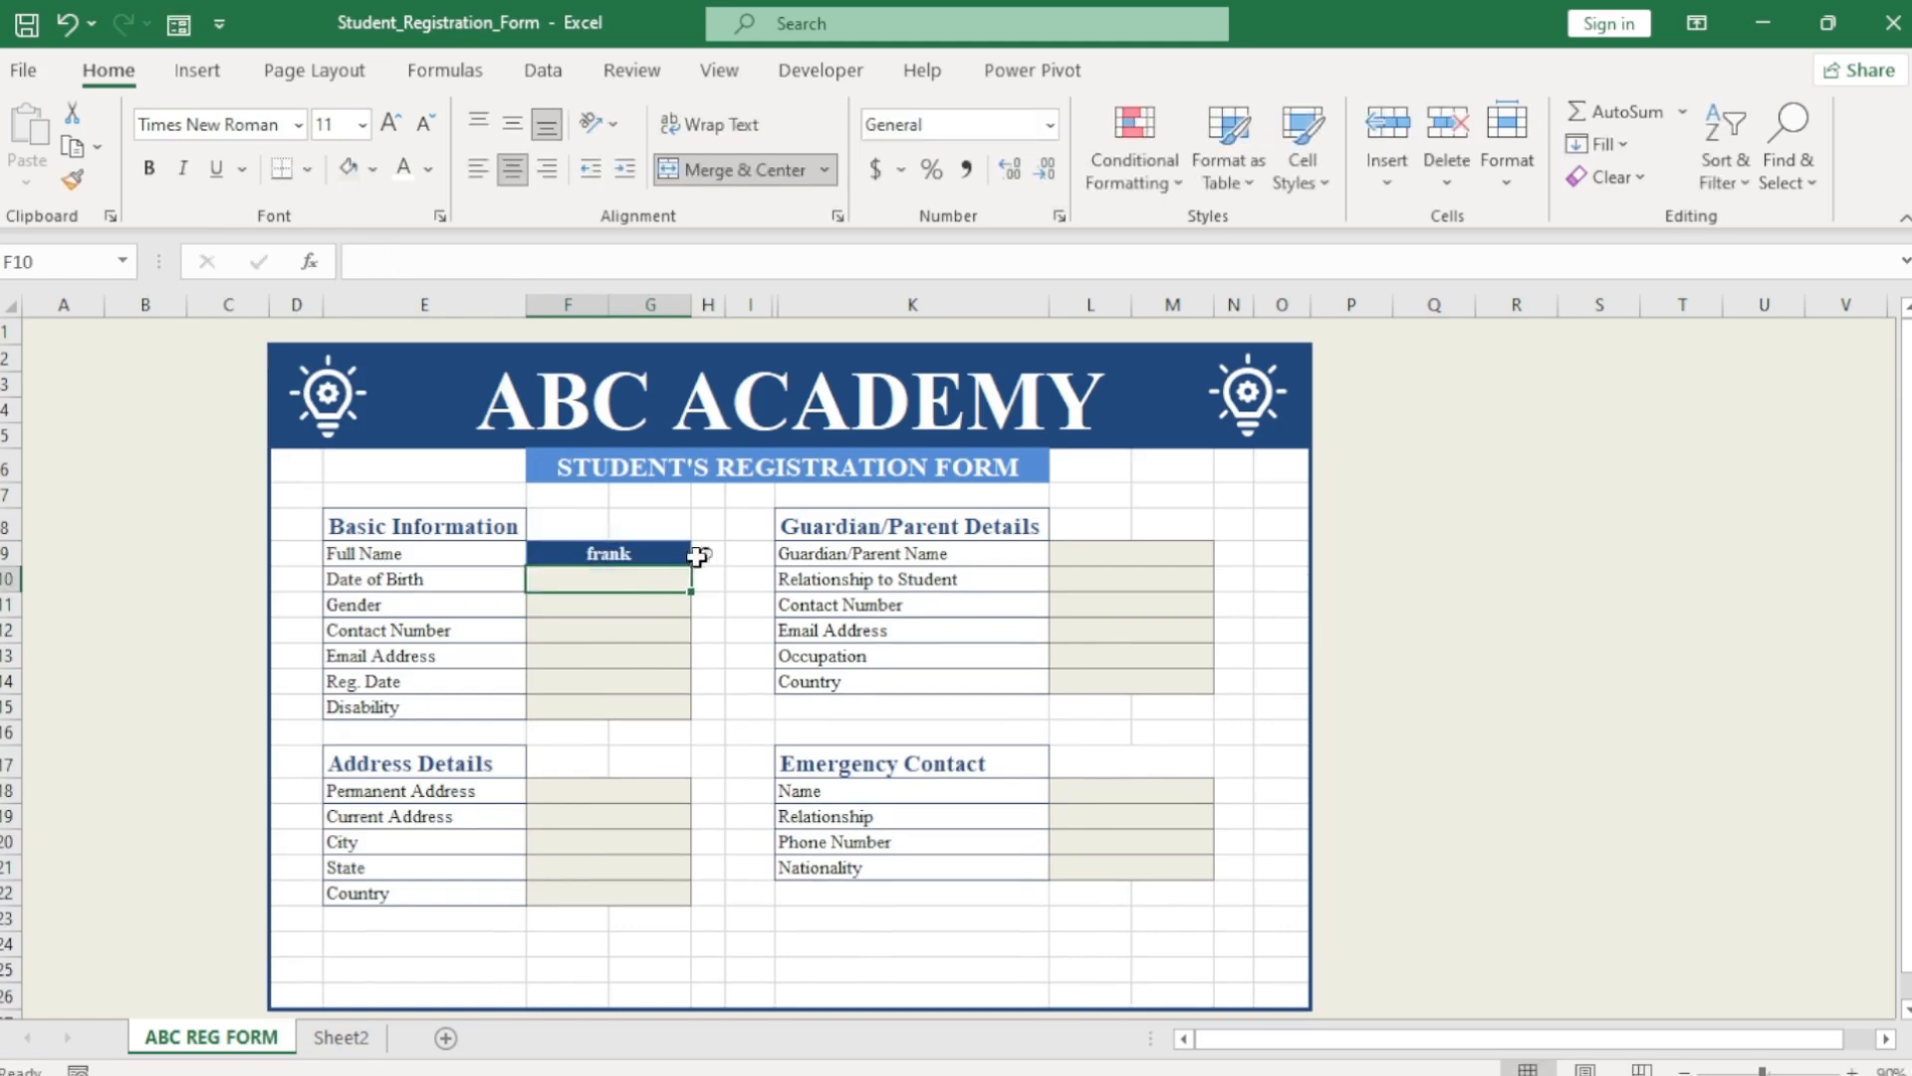
left_click(638, 555)
left_click(707, 555)
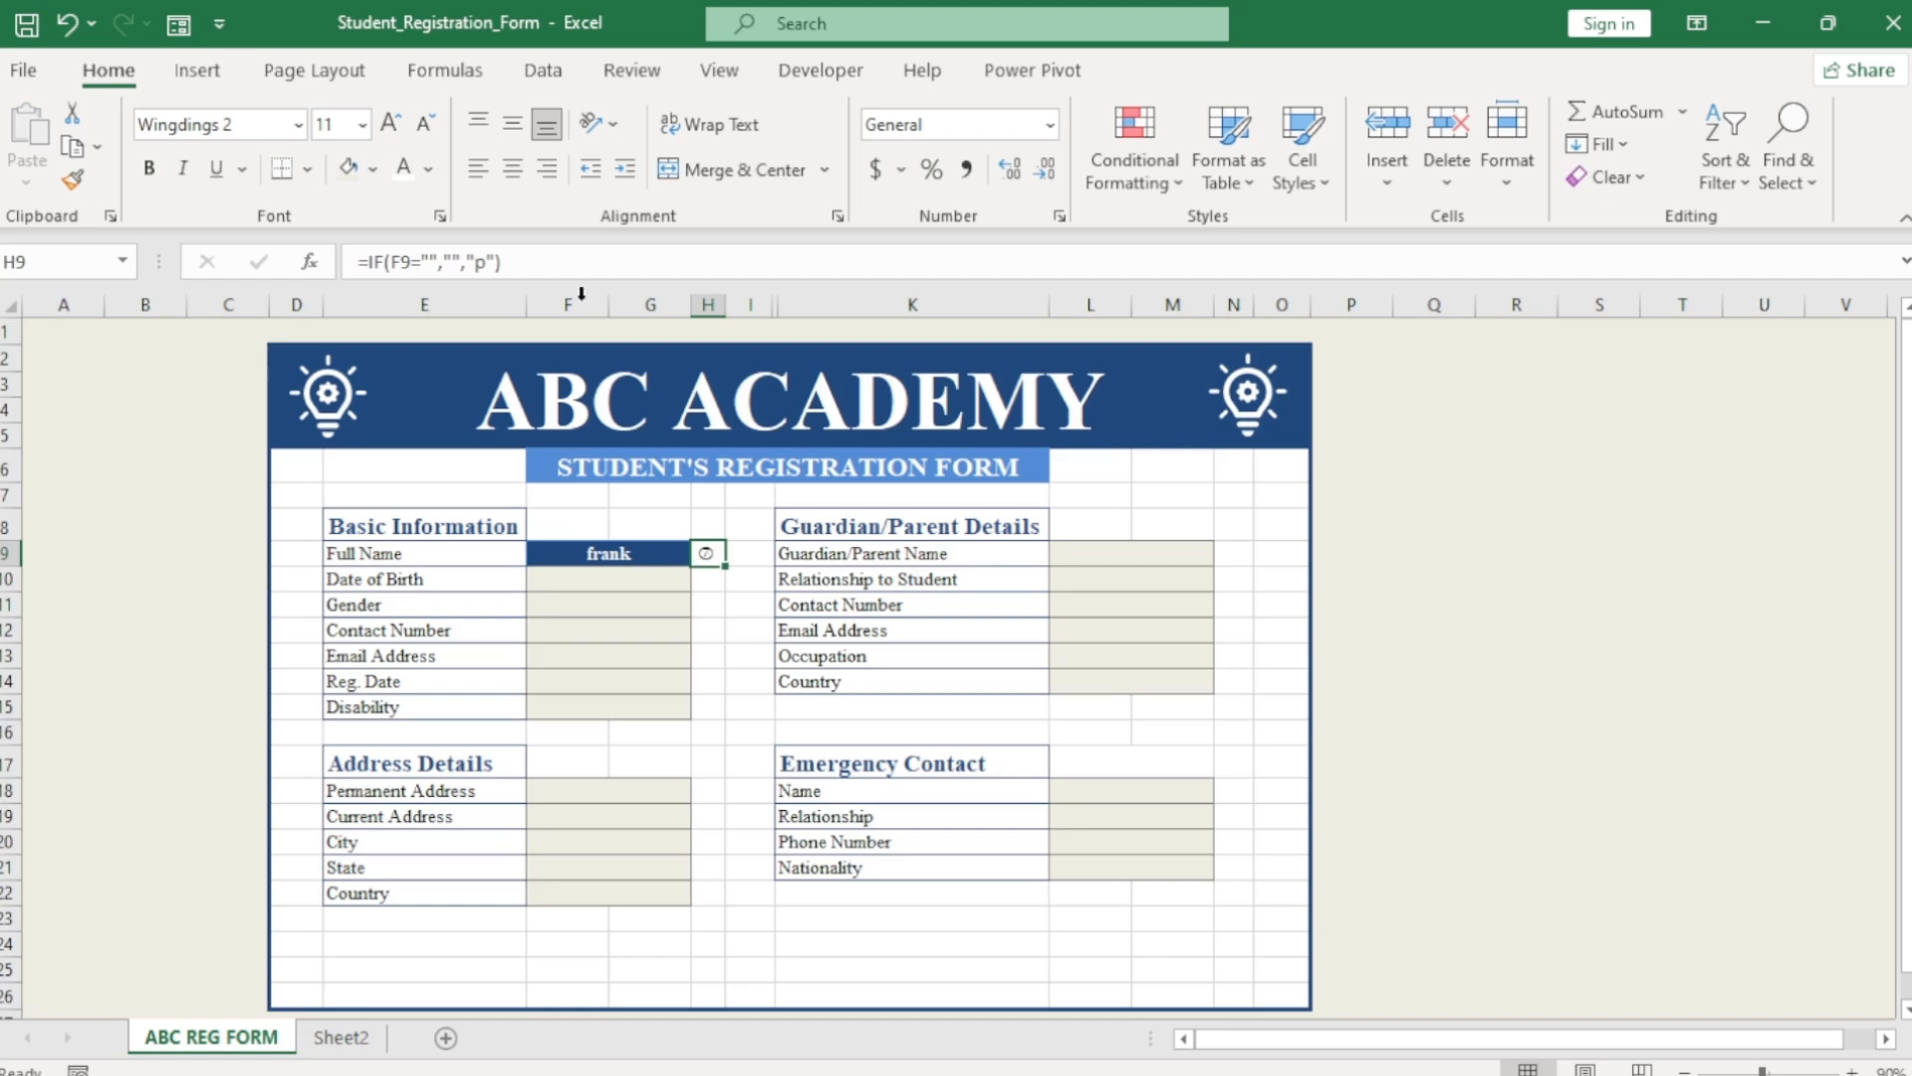
left_click(488, 264)
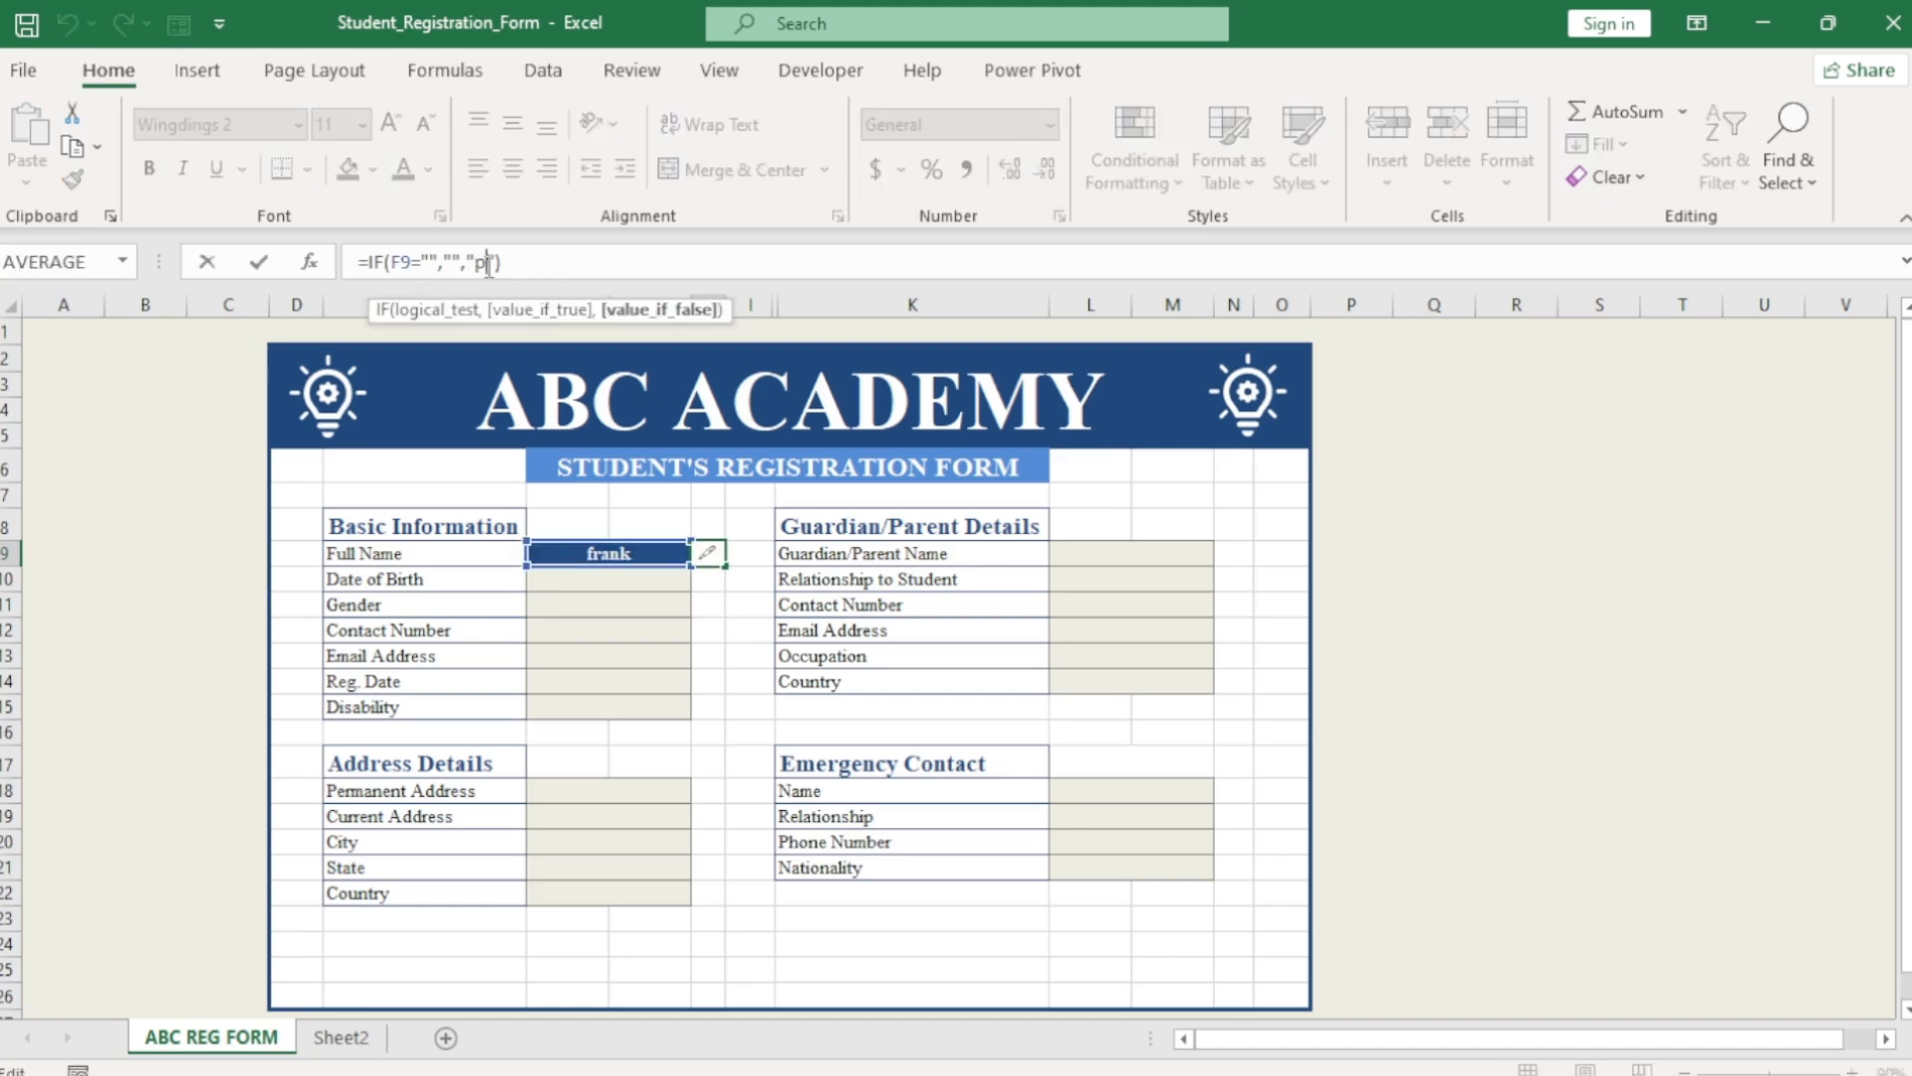
key("BackSpace")
key("Return")
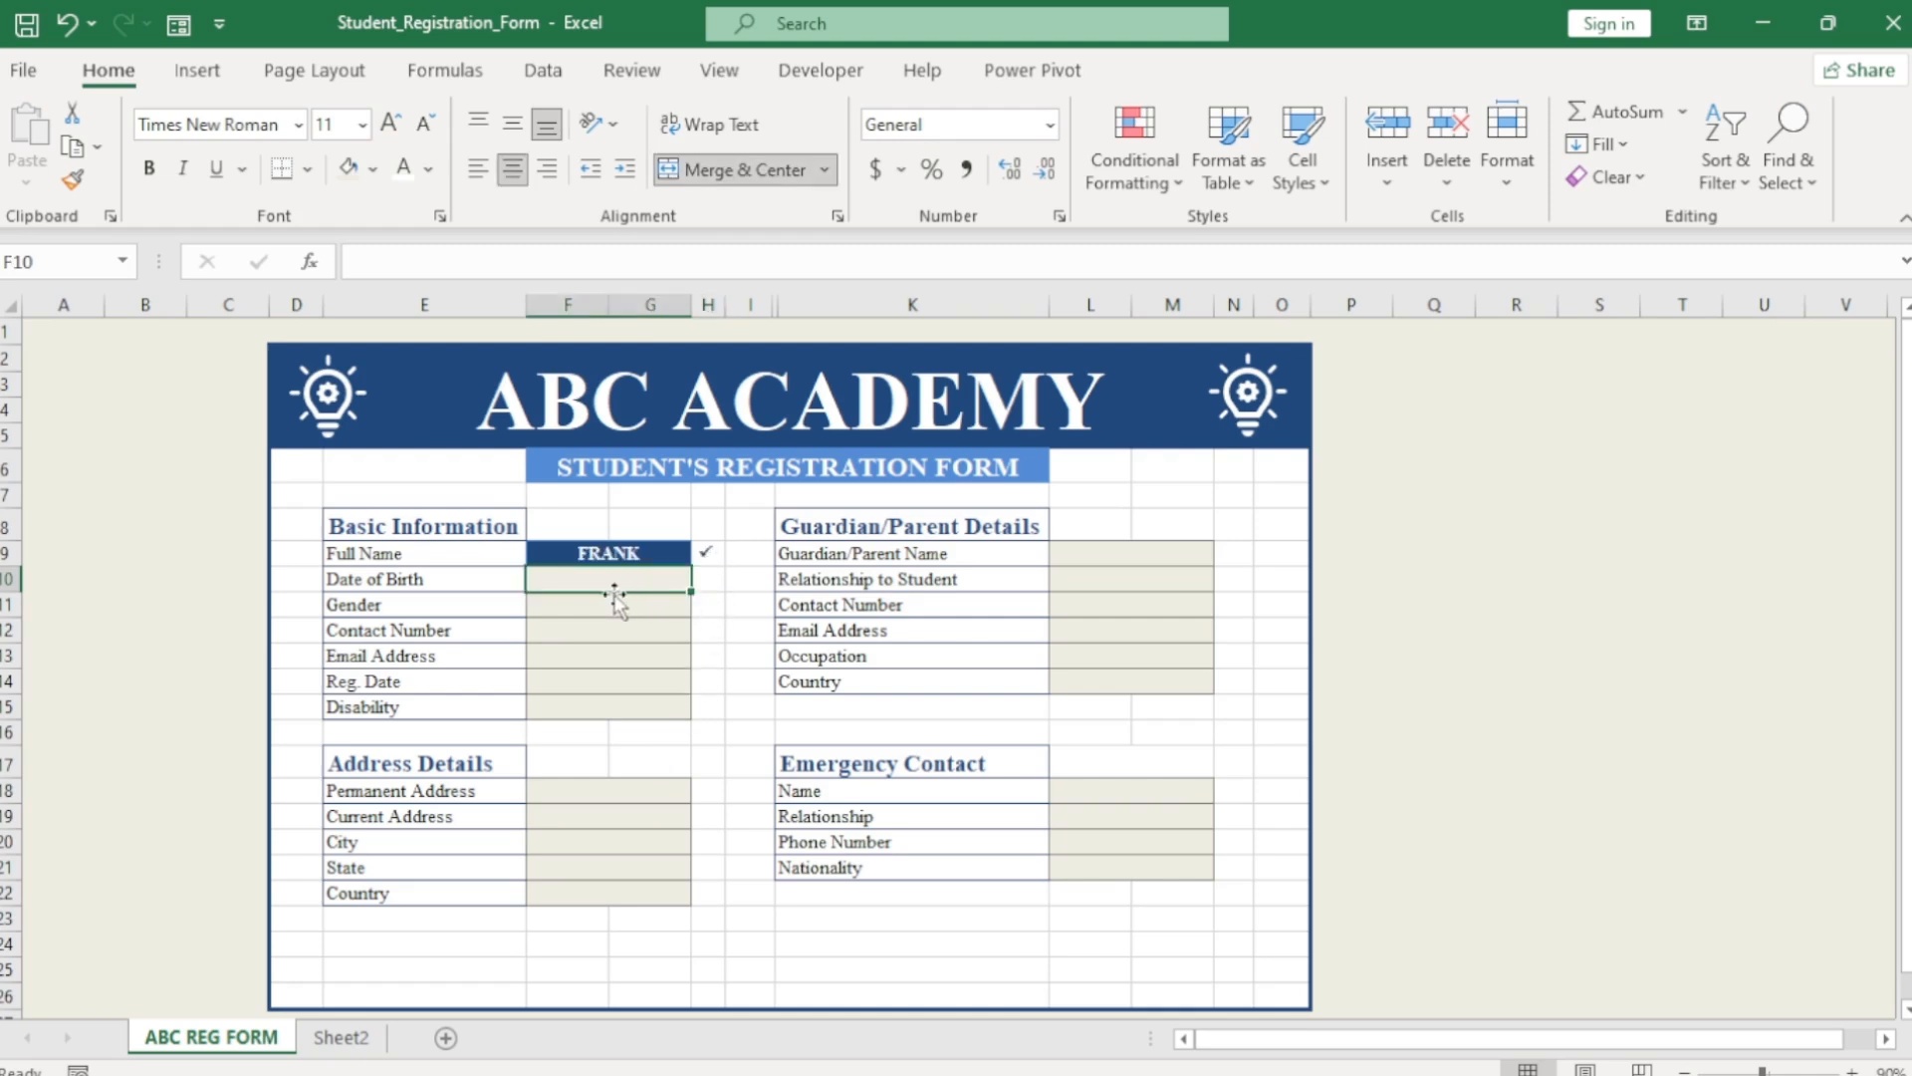
Start a new conditional formatting rule on H9 for non-blank cells.
left_click(706, 552)
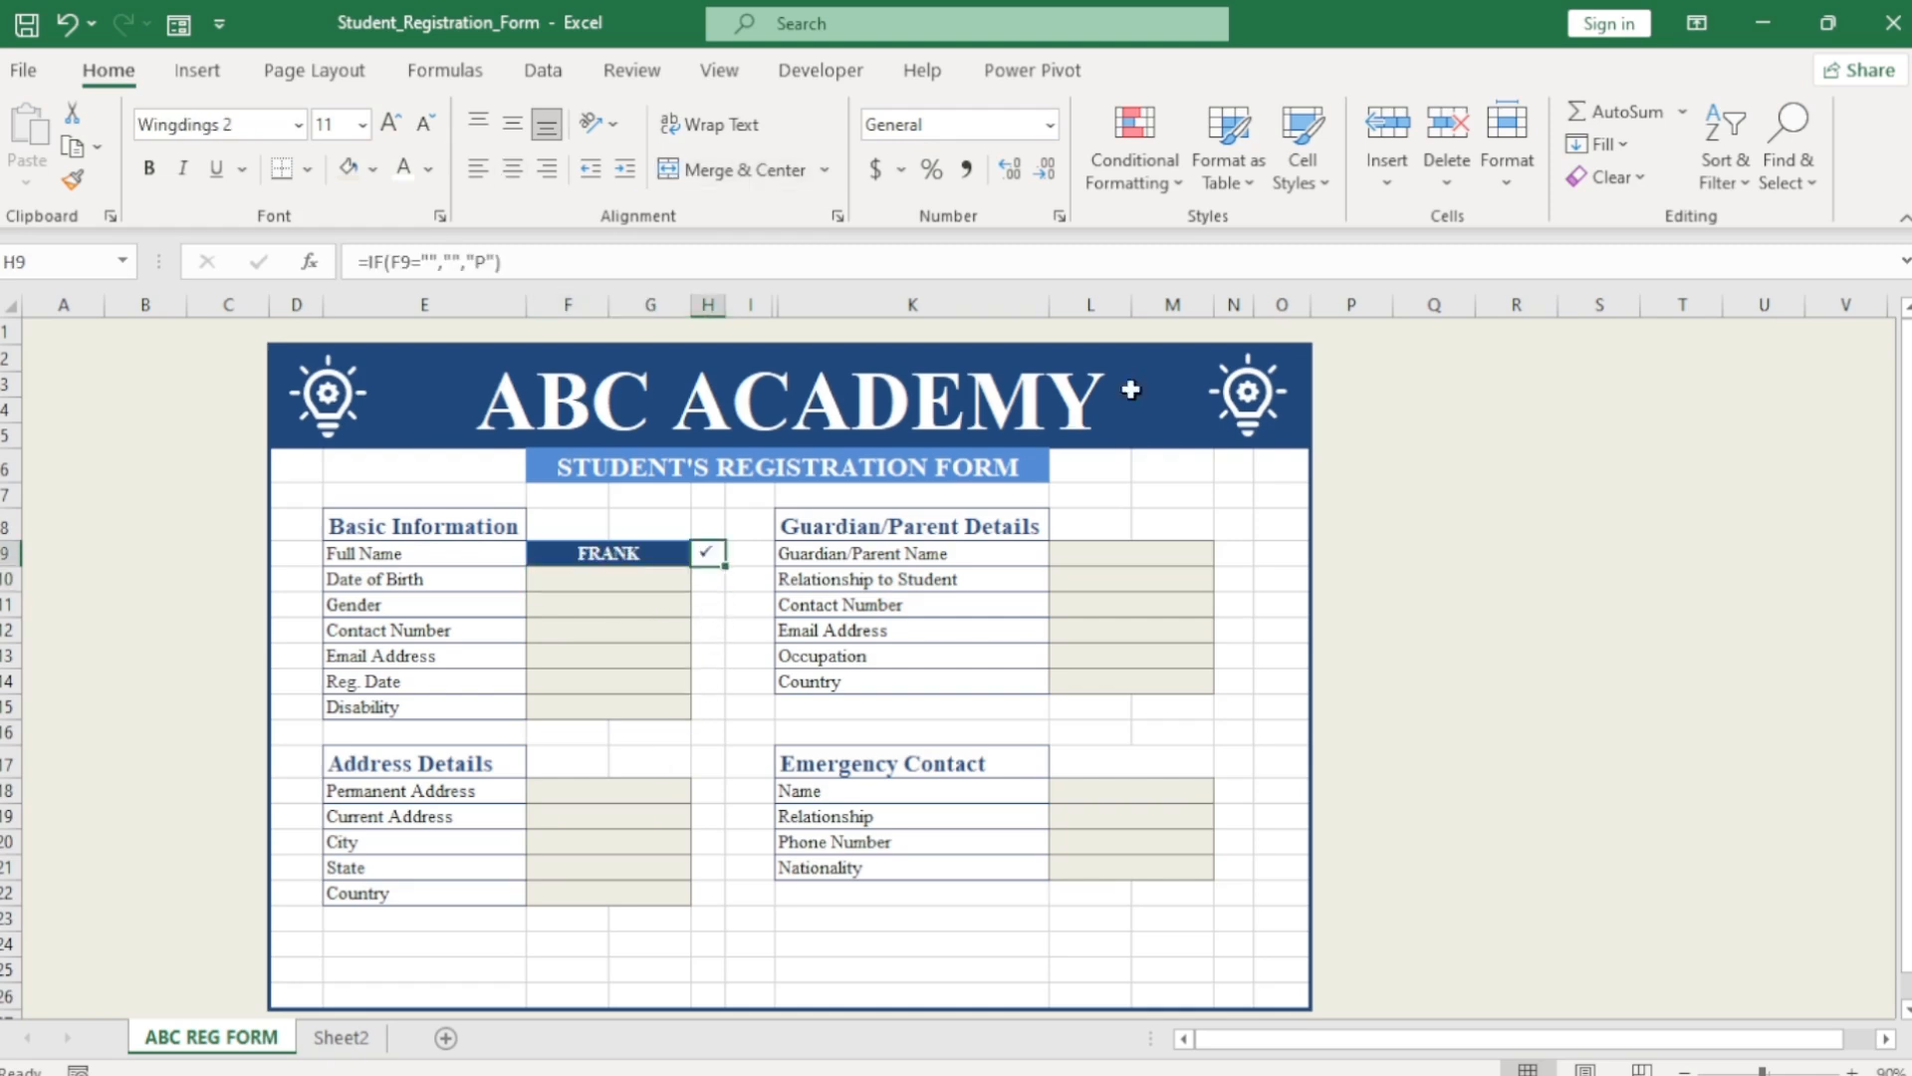
left_click(1134, 164)
mouse_move(1240, 249)
left_click(1469, 707)
left_click(686, 569)
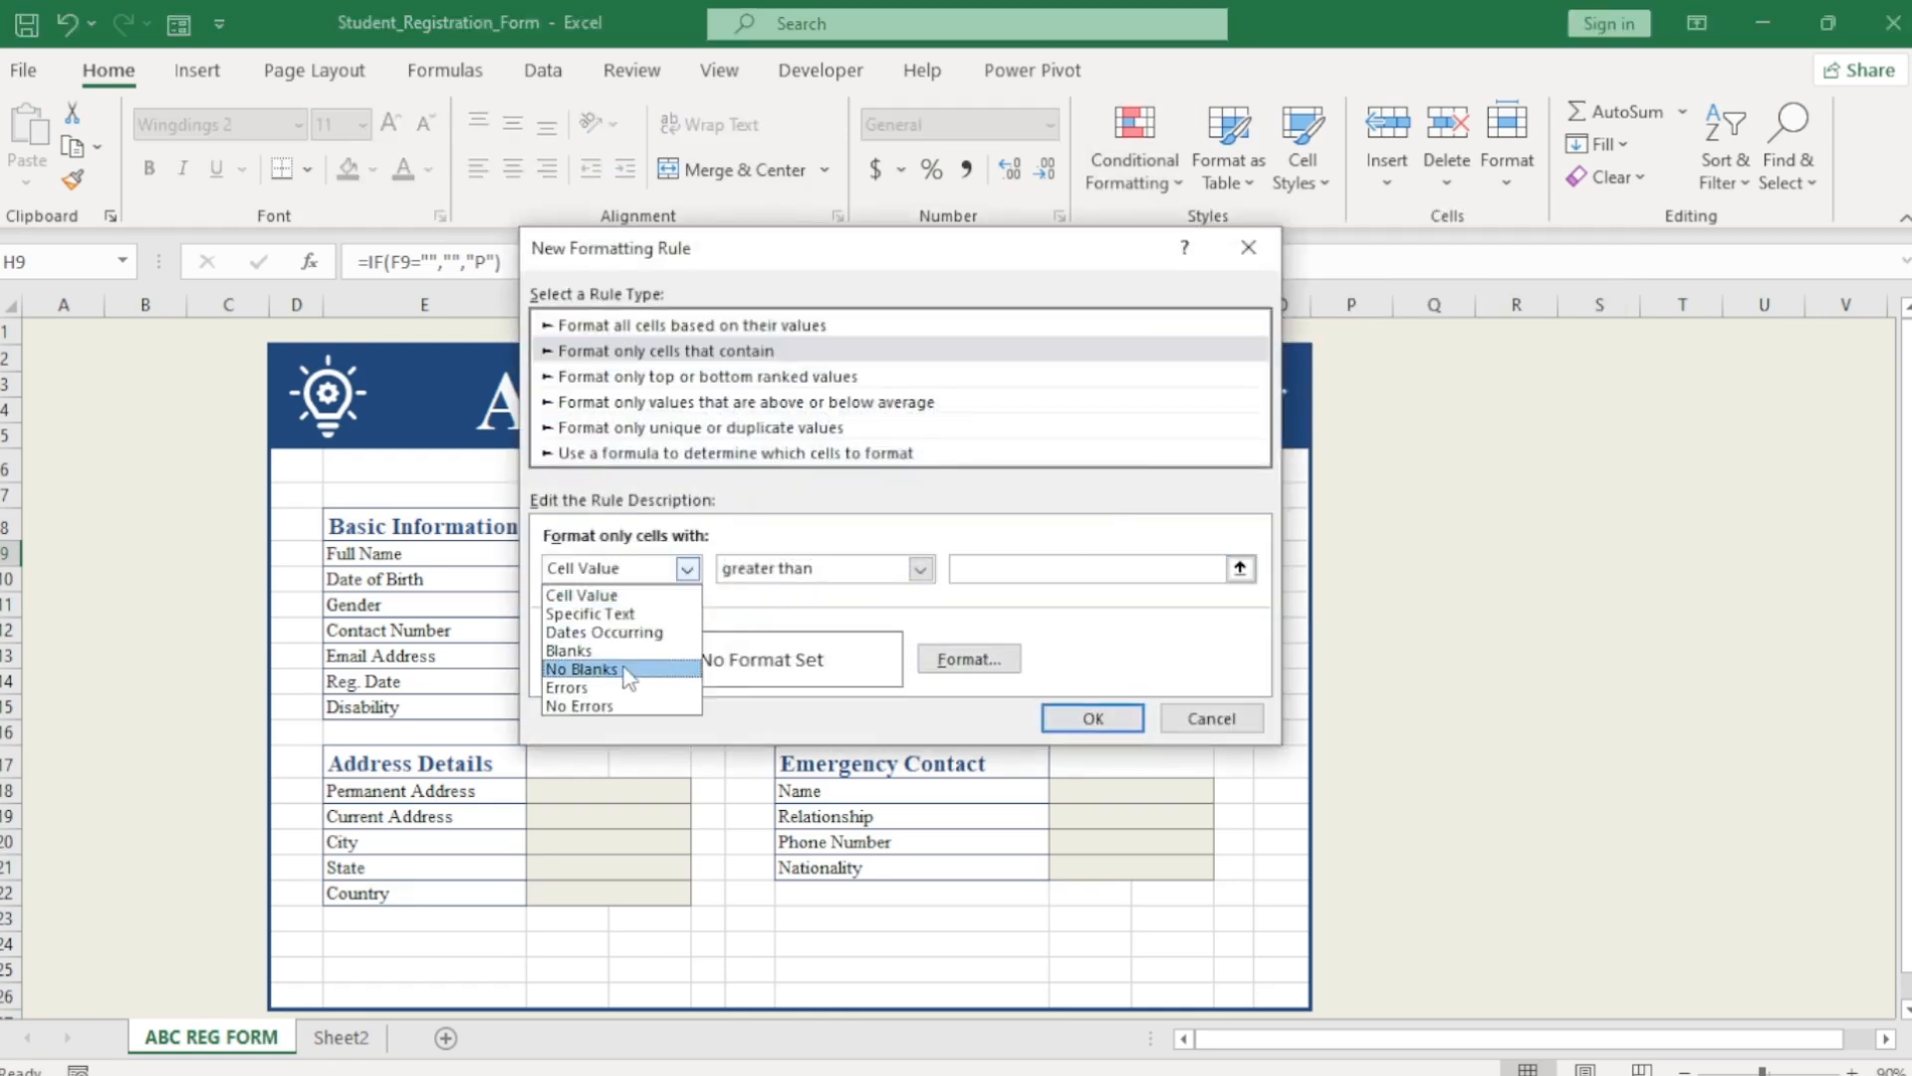
left_click(637, 669)
Give the H9 rule a blue fill with bold white text and apply it.
left_click(952, 657)
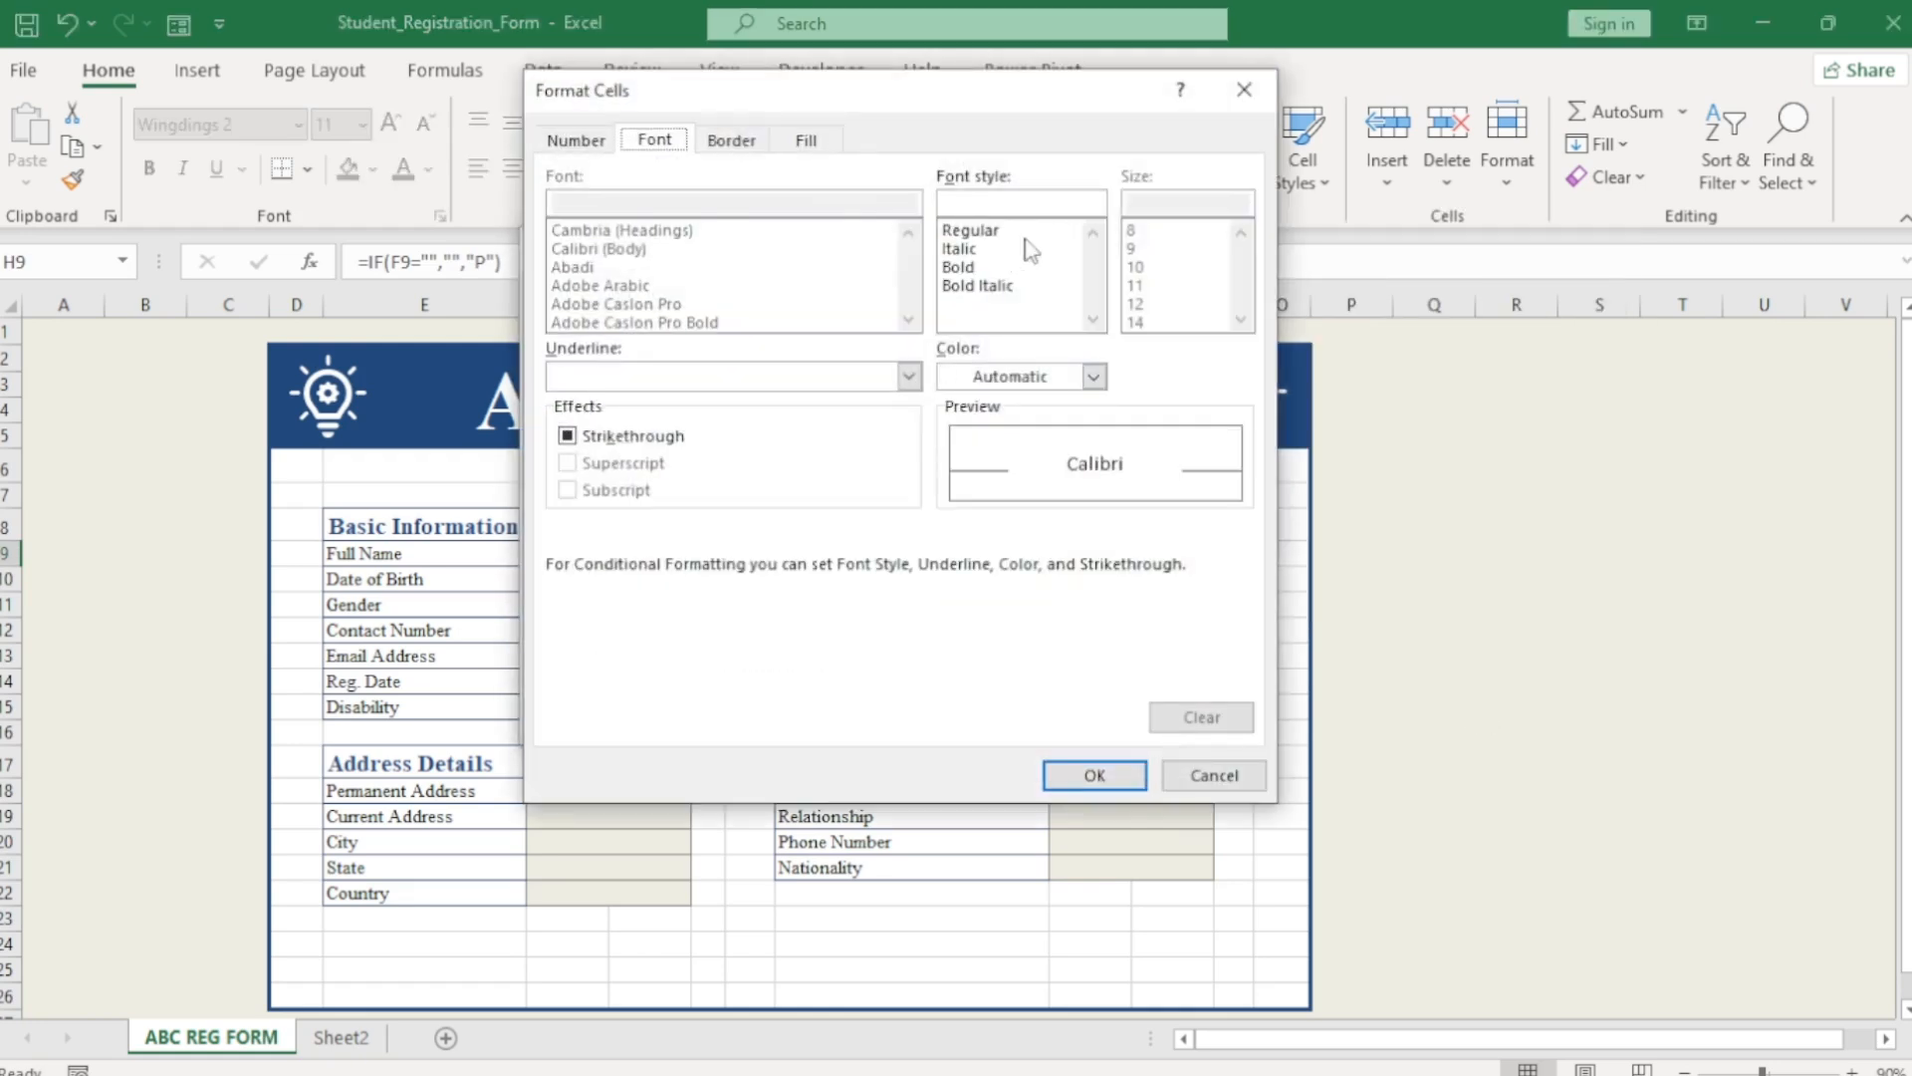
left_click(734, 148)
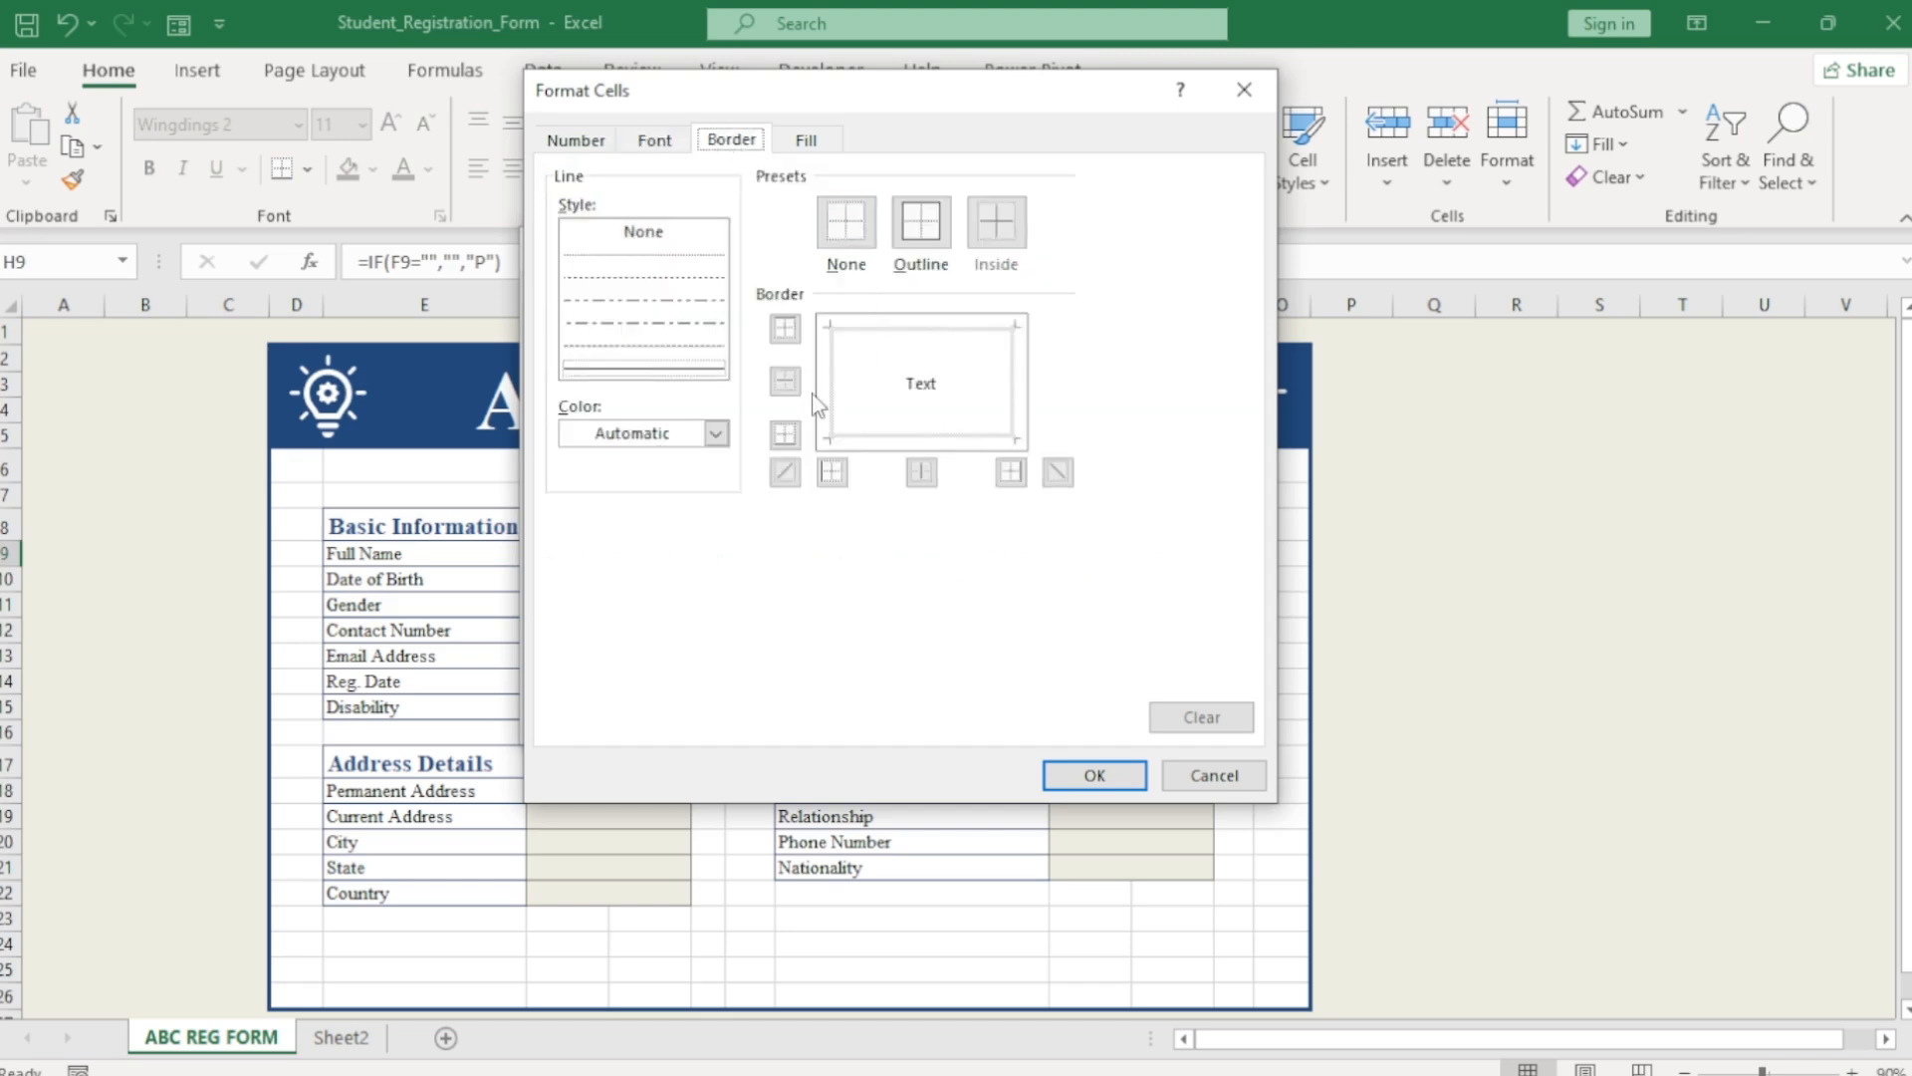
left_click(808, 143)
left_click(648, 335)
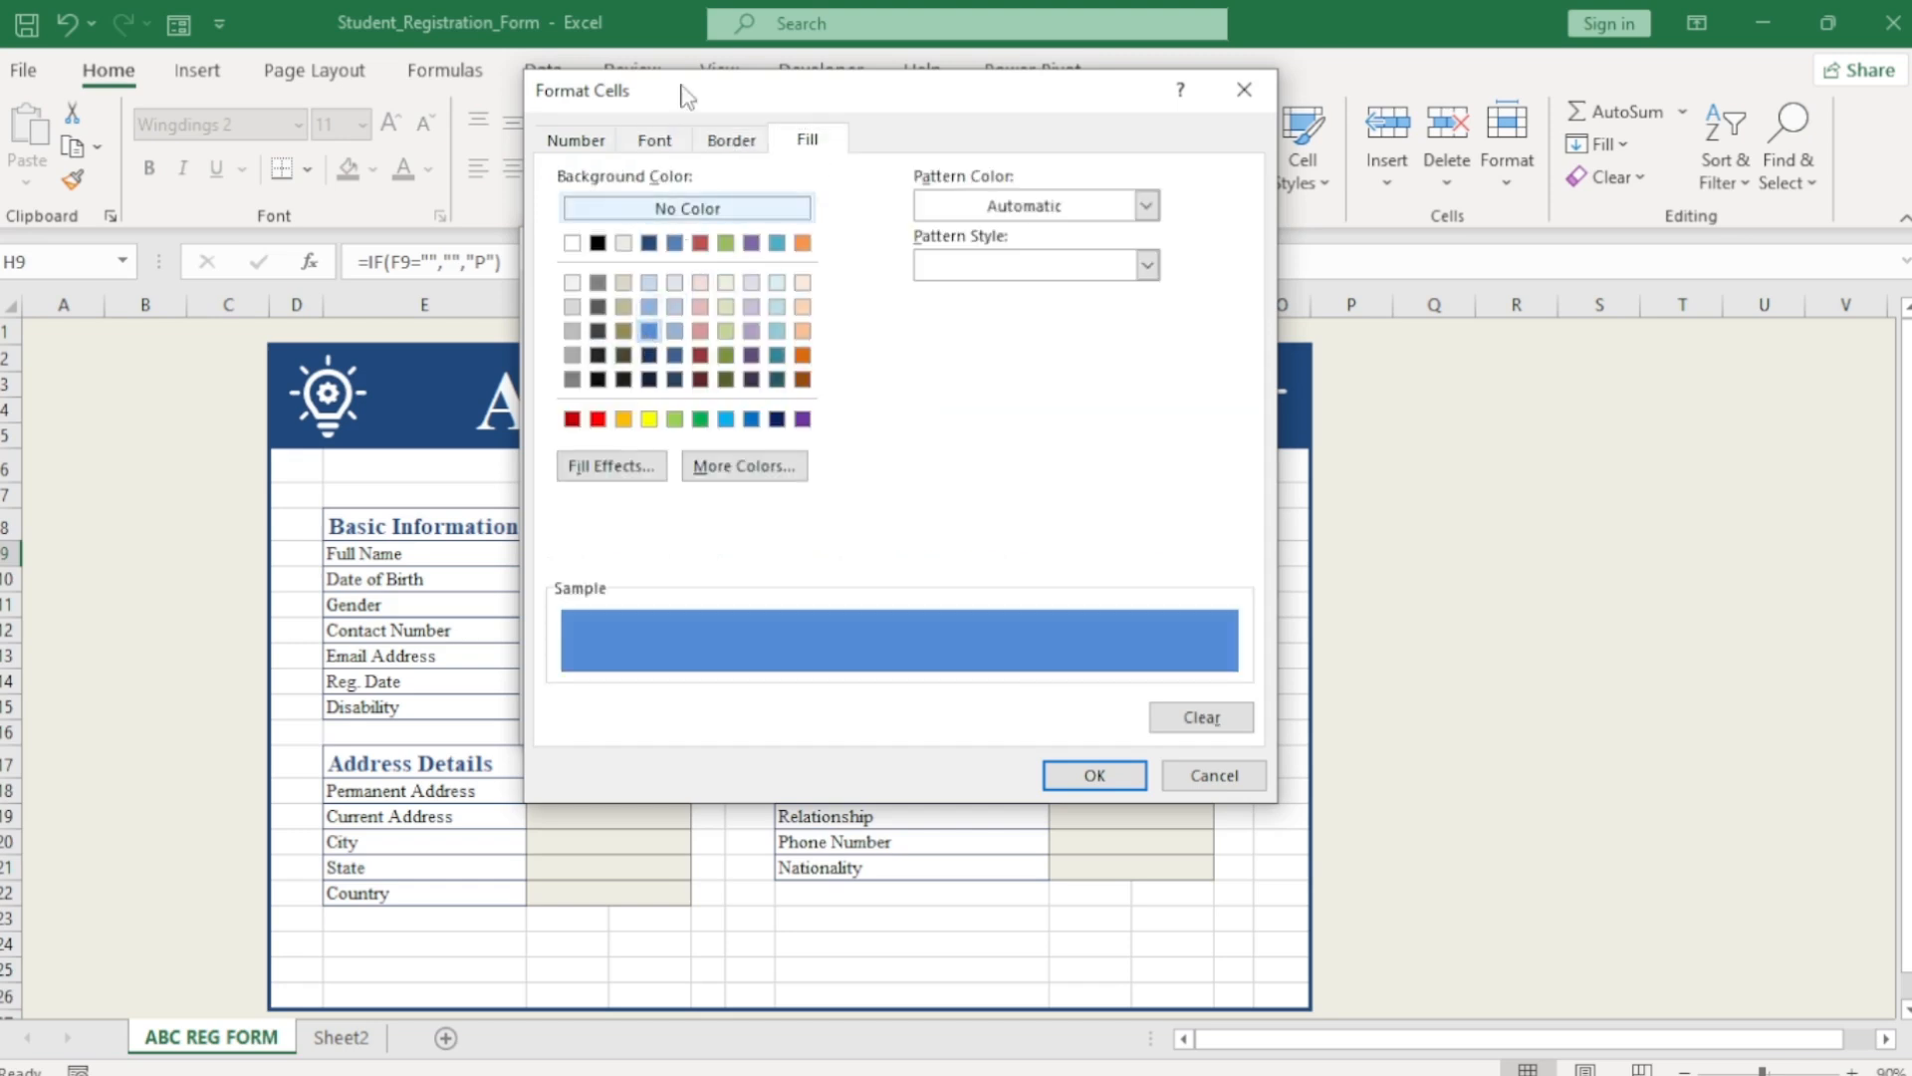
left_click(664, 143)
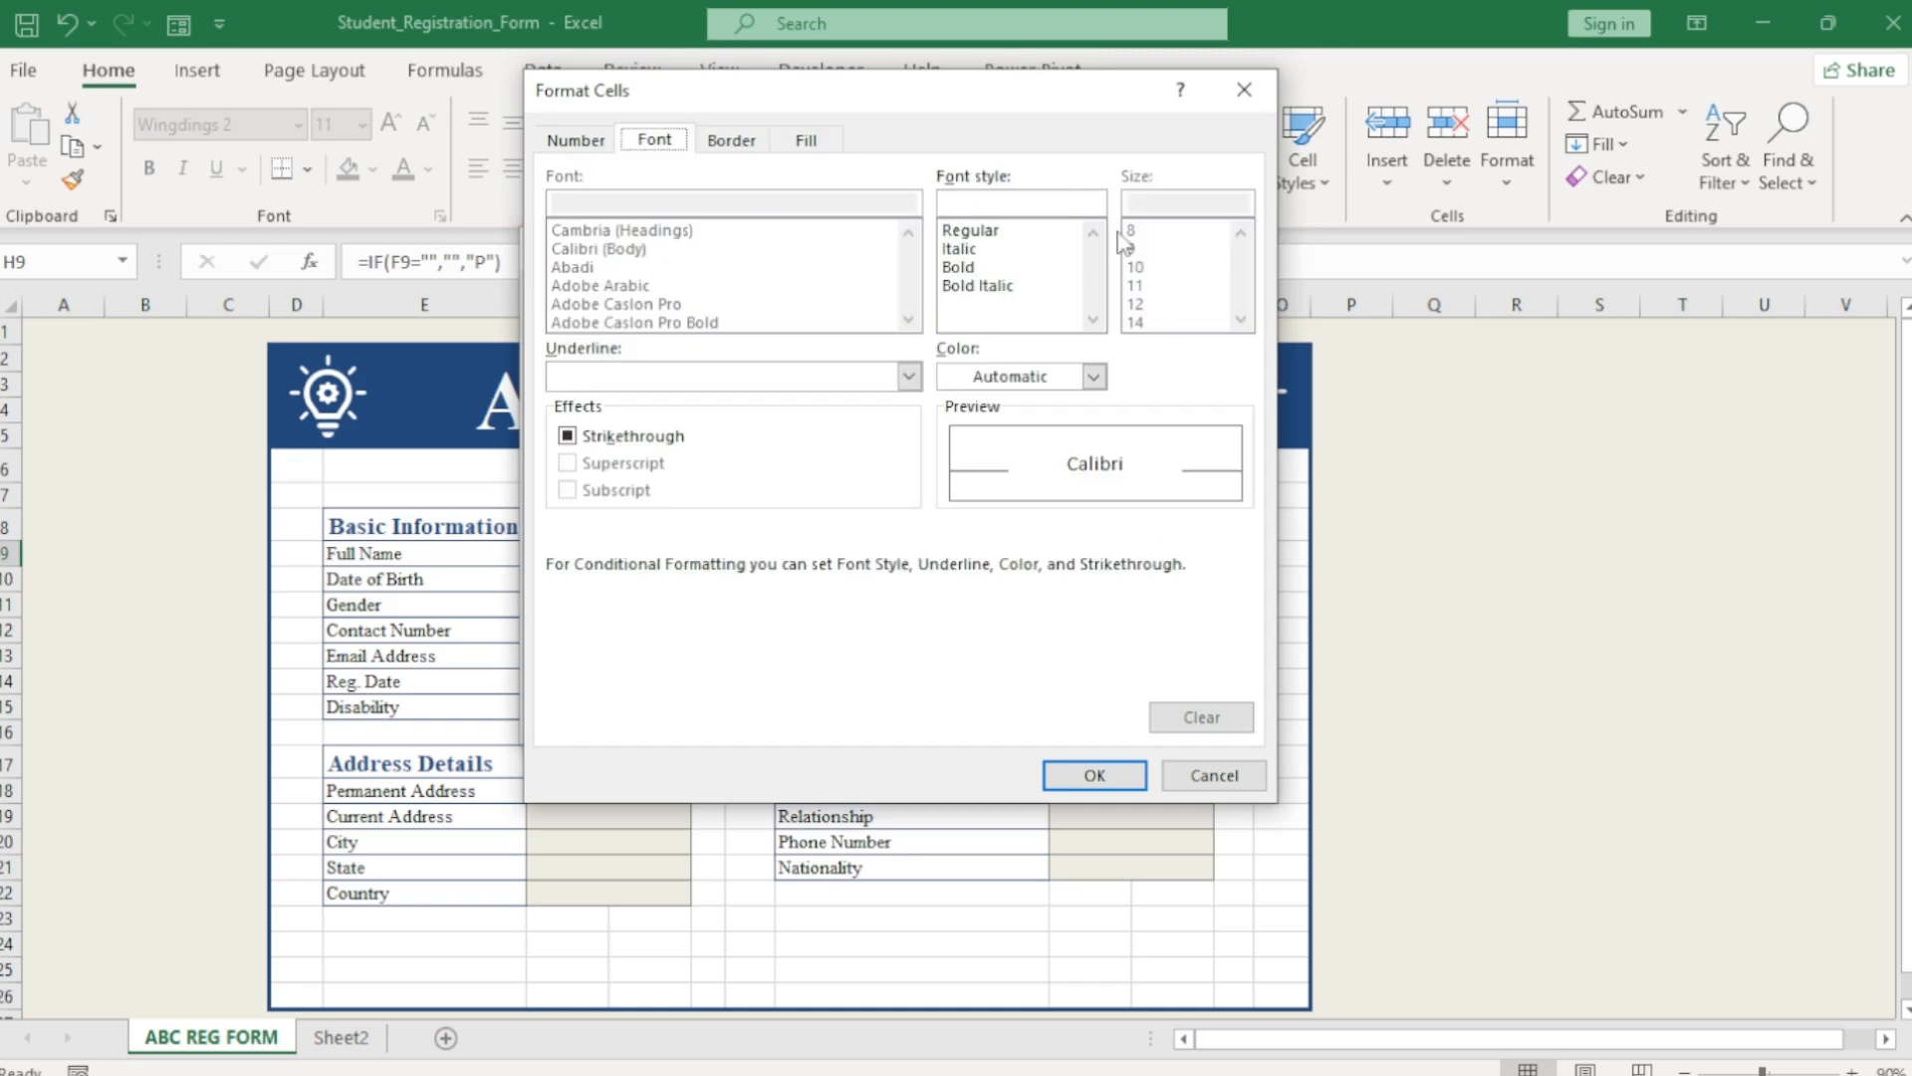
left_click(968, 269)
left_click(1095, 378)
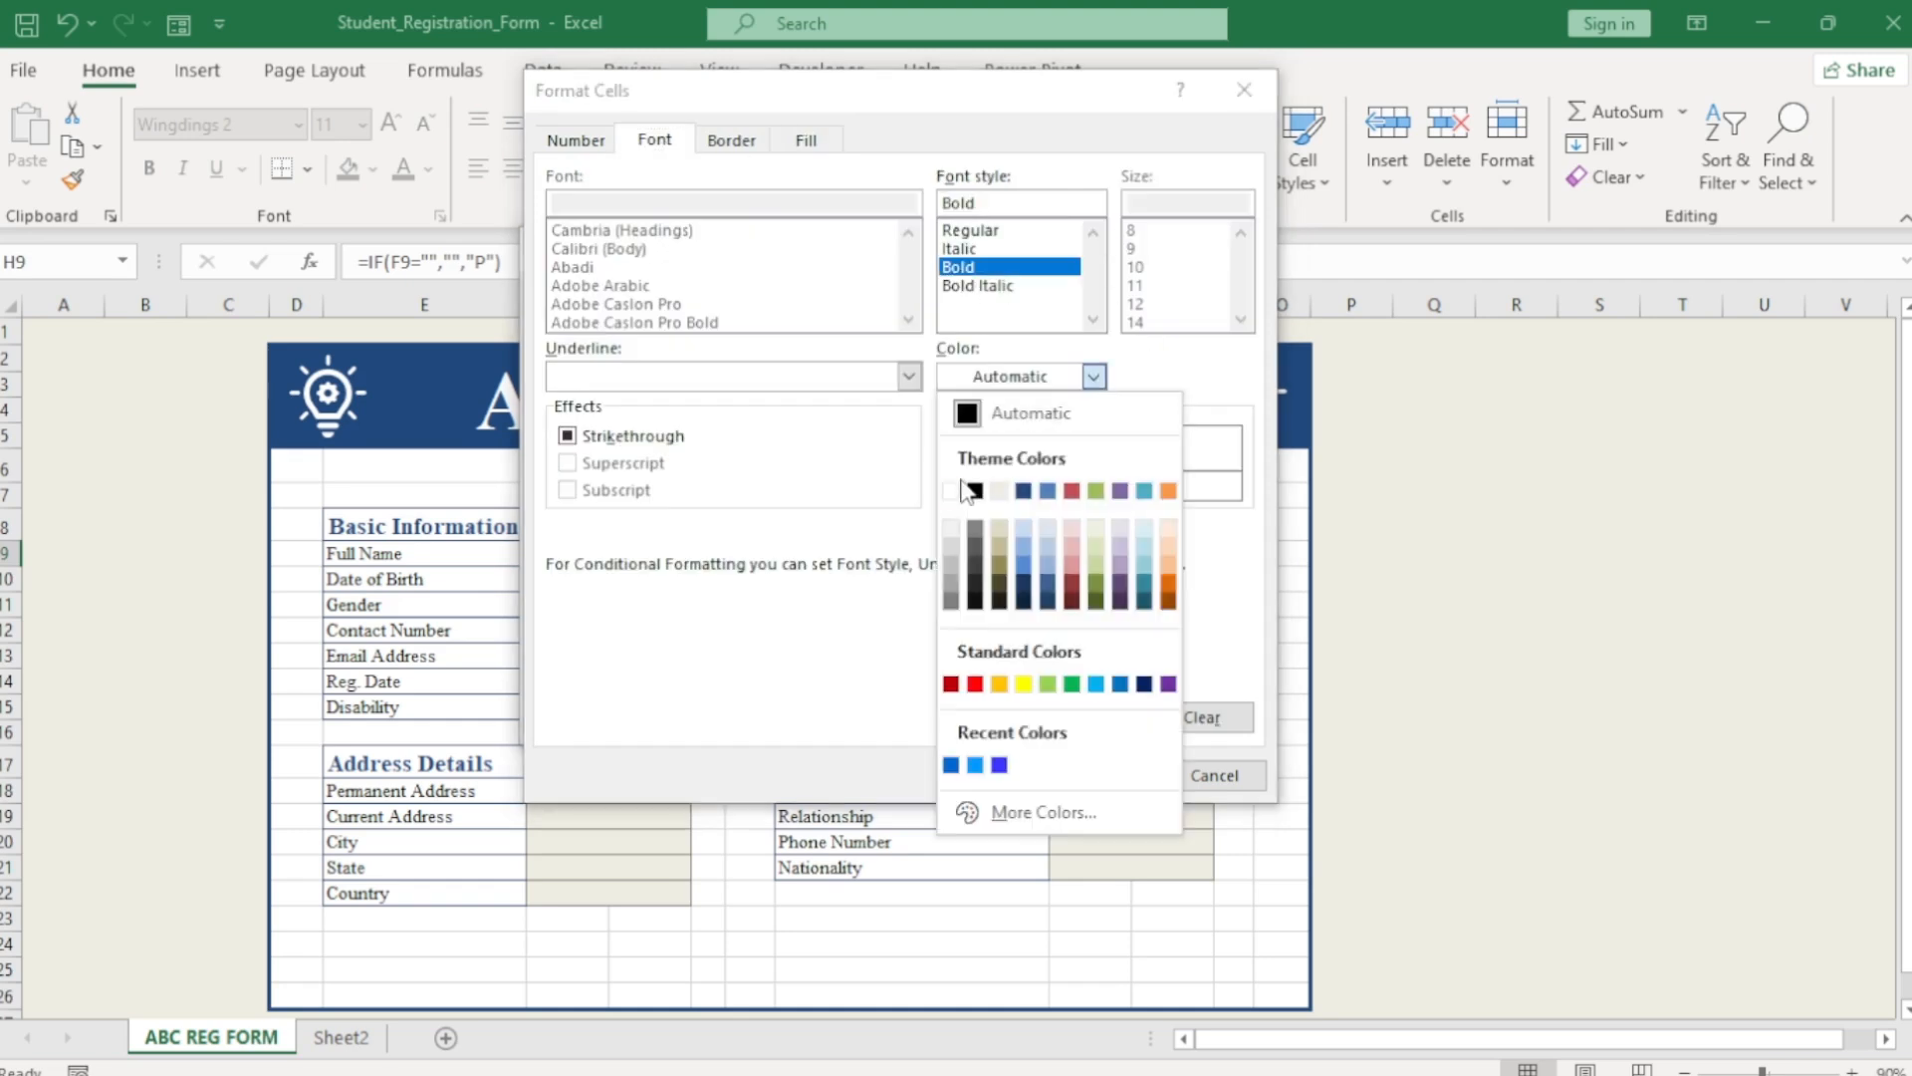
left_click(951, 490)
left_click(1100, 776)
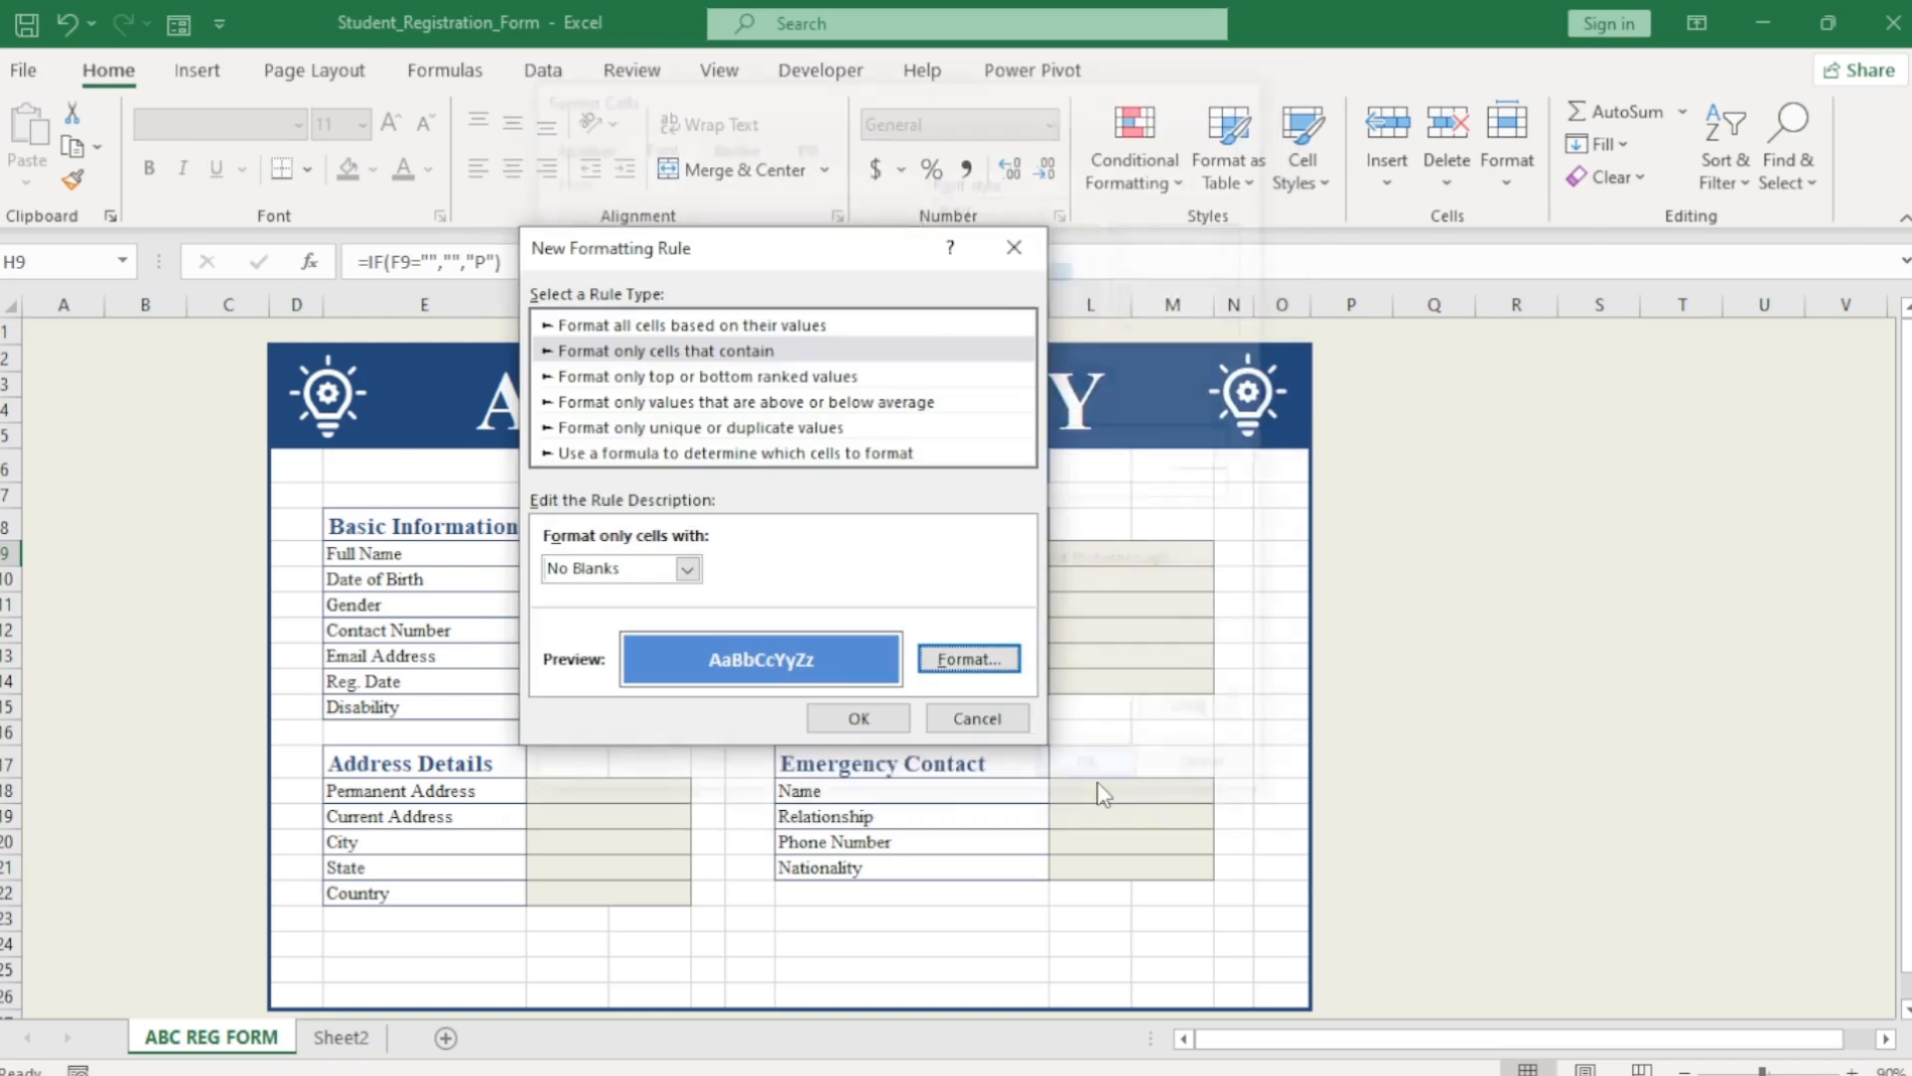
left_click(866, 718)
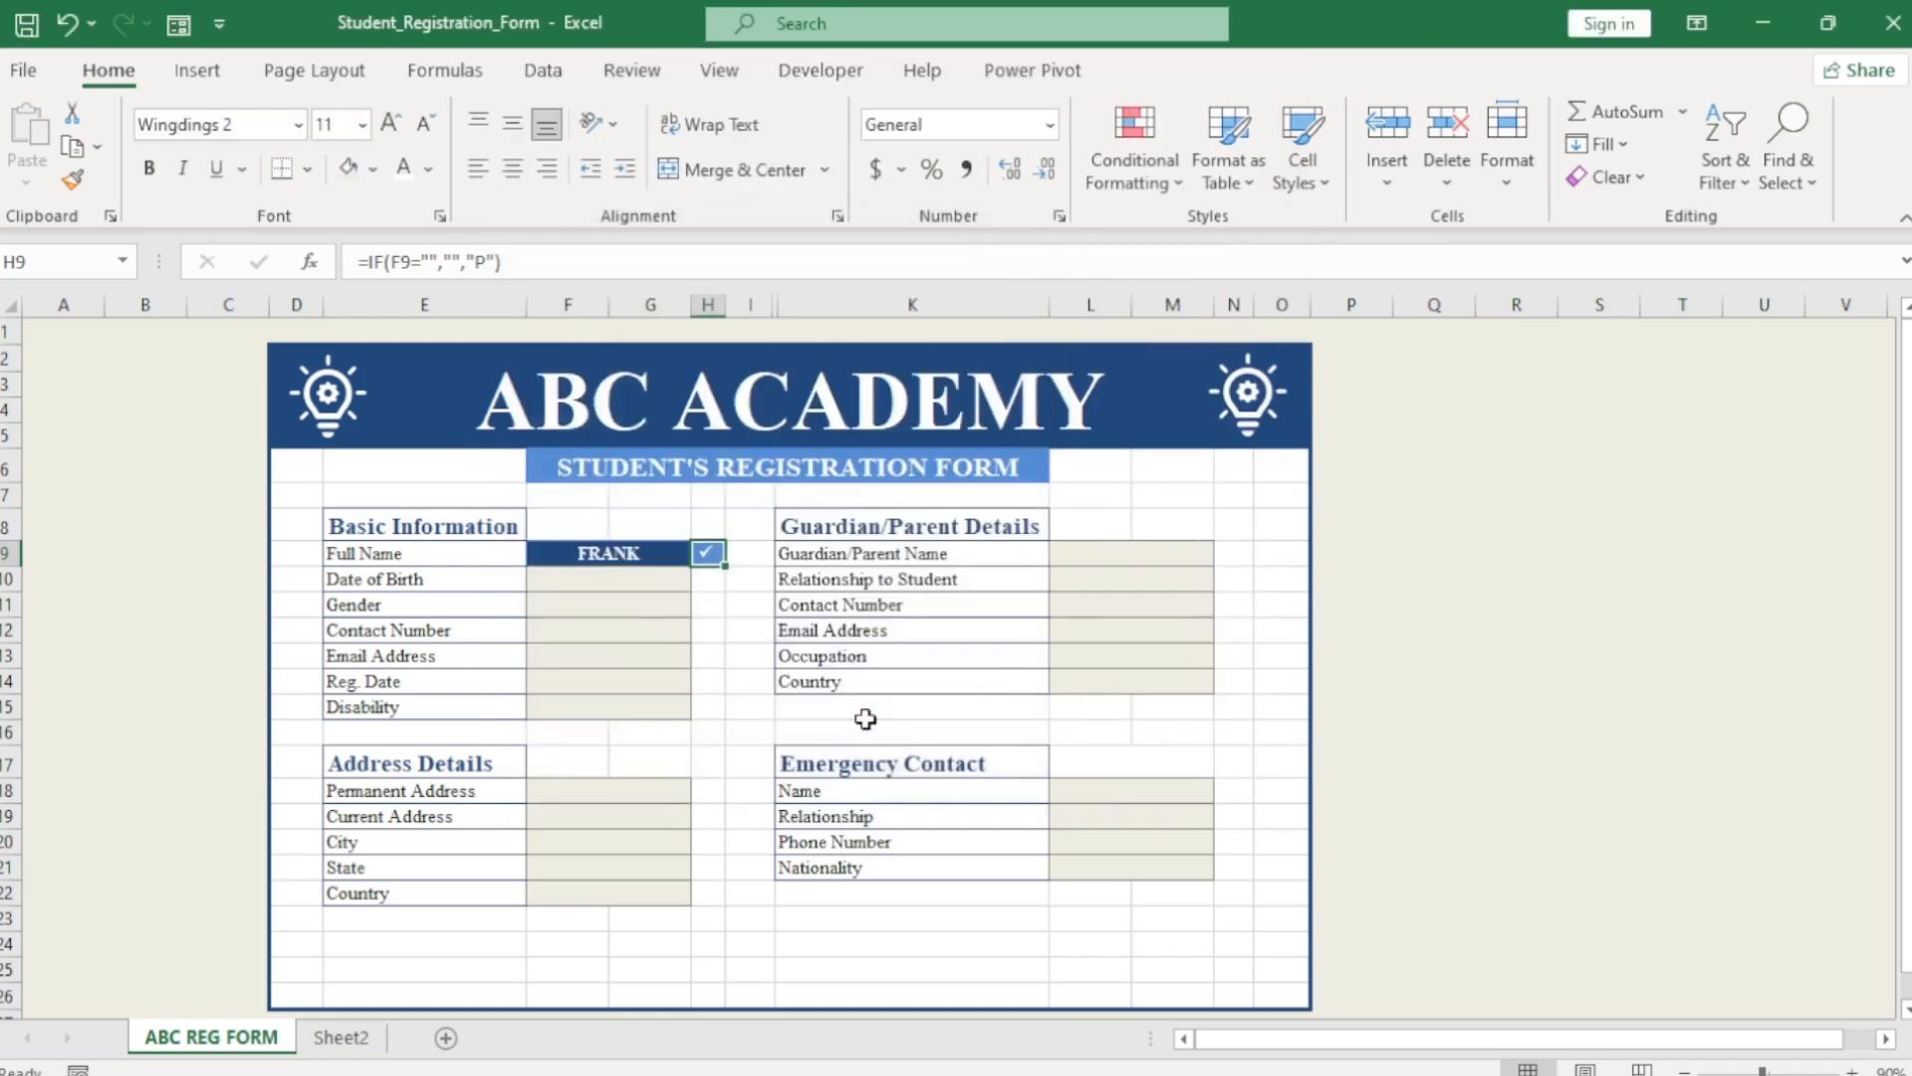
Enter 1/1/1990 as the sample Date of Birth.
left_click(638, 675)
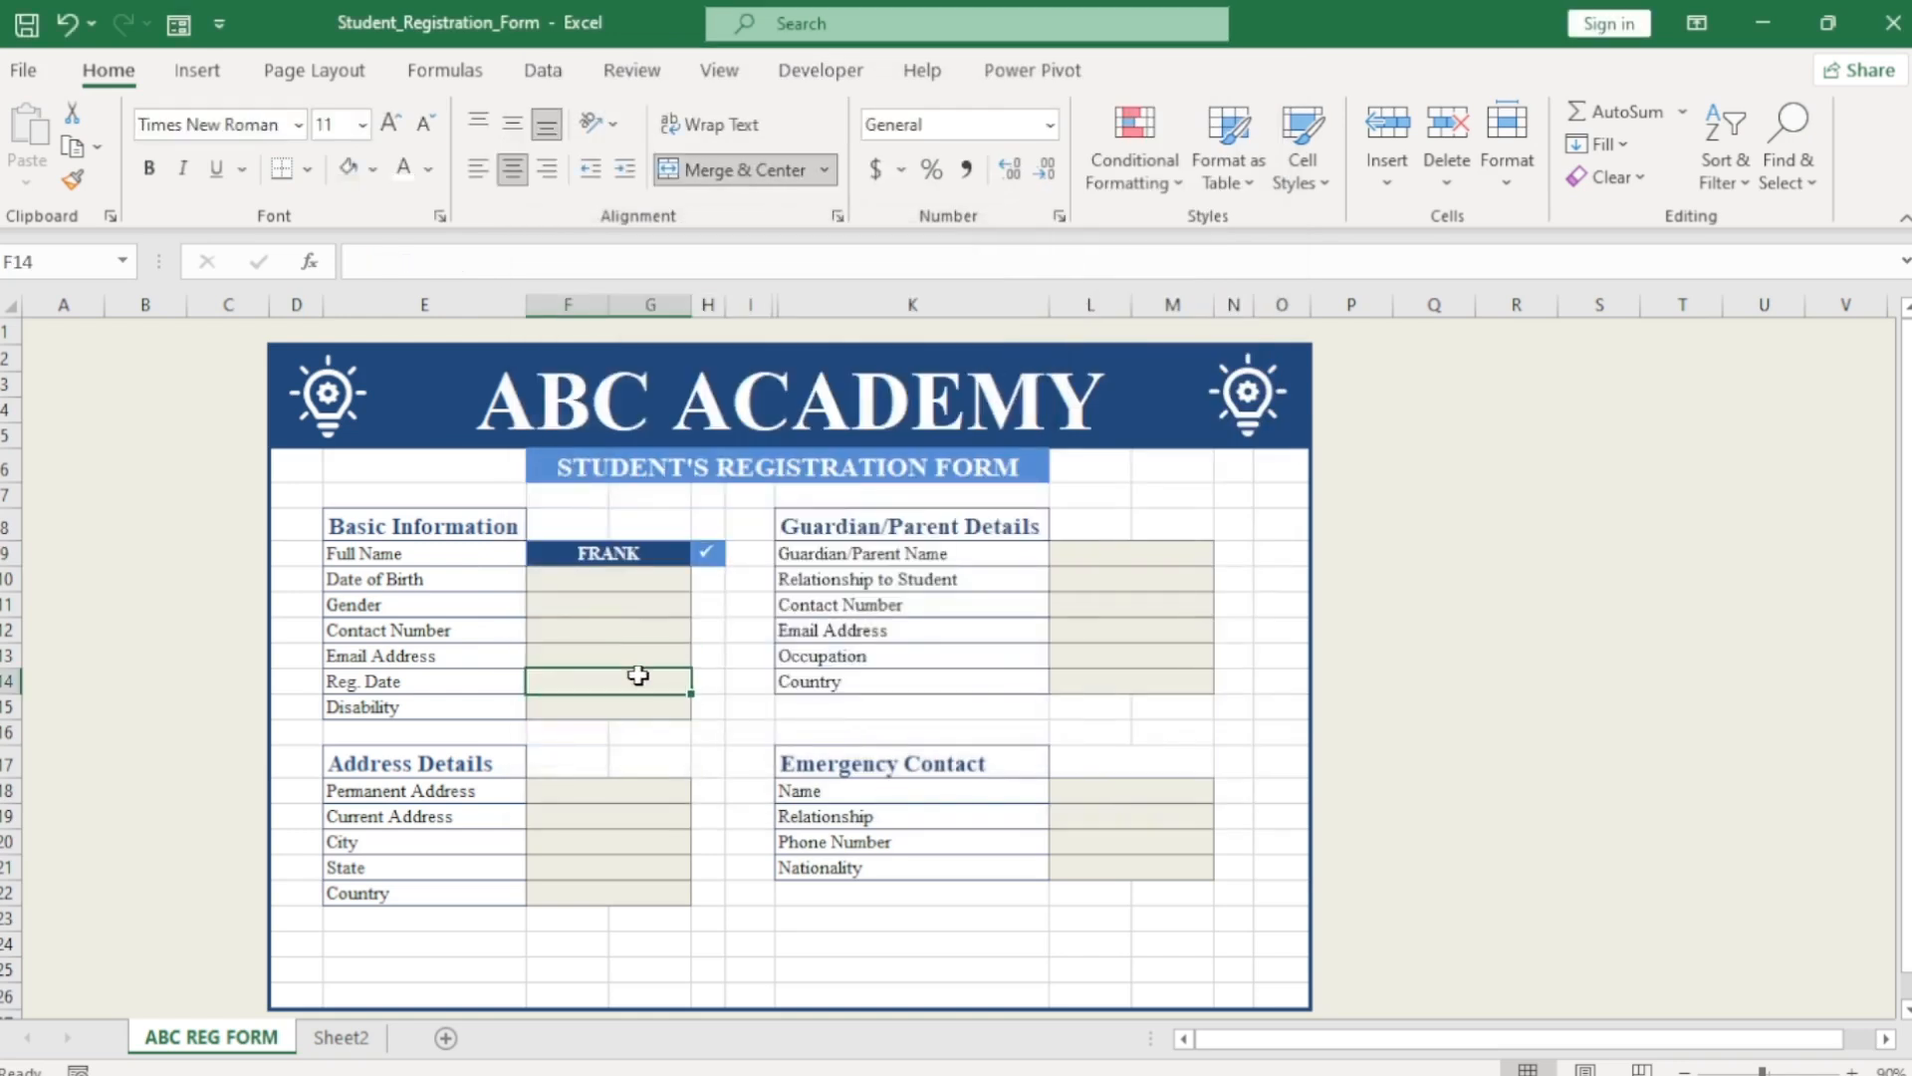
left_click(602, 585)
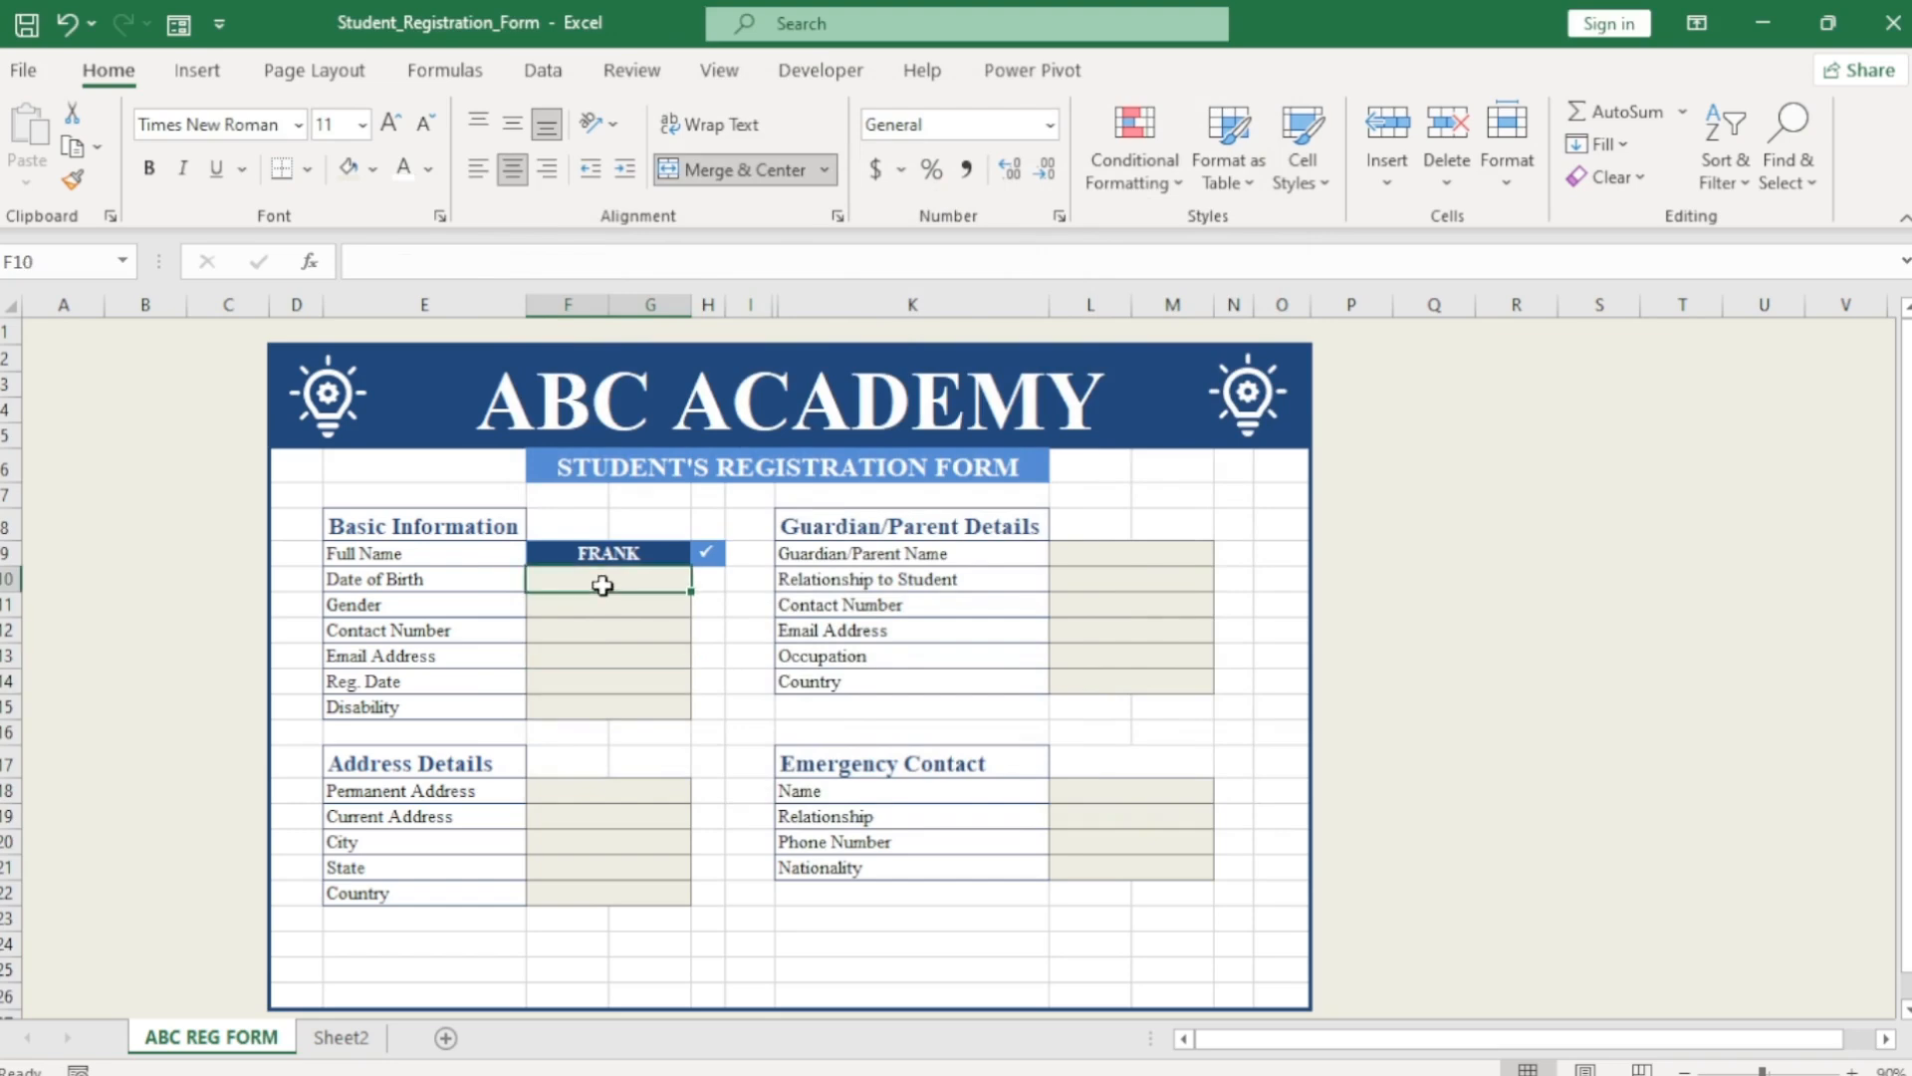
type("1/1/1")
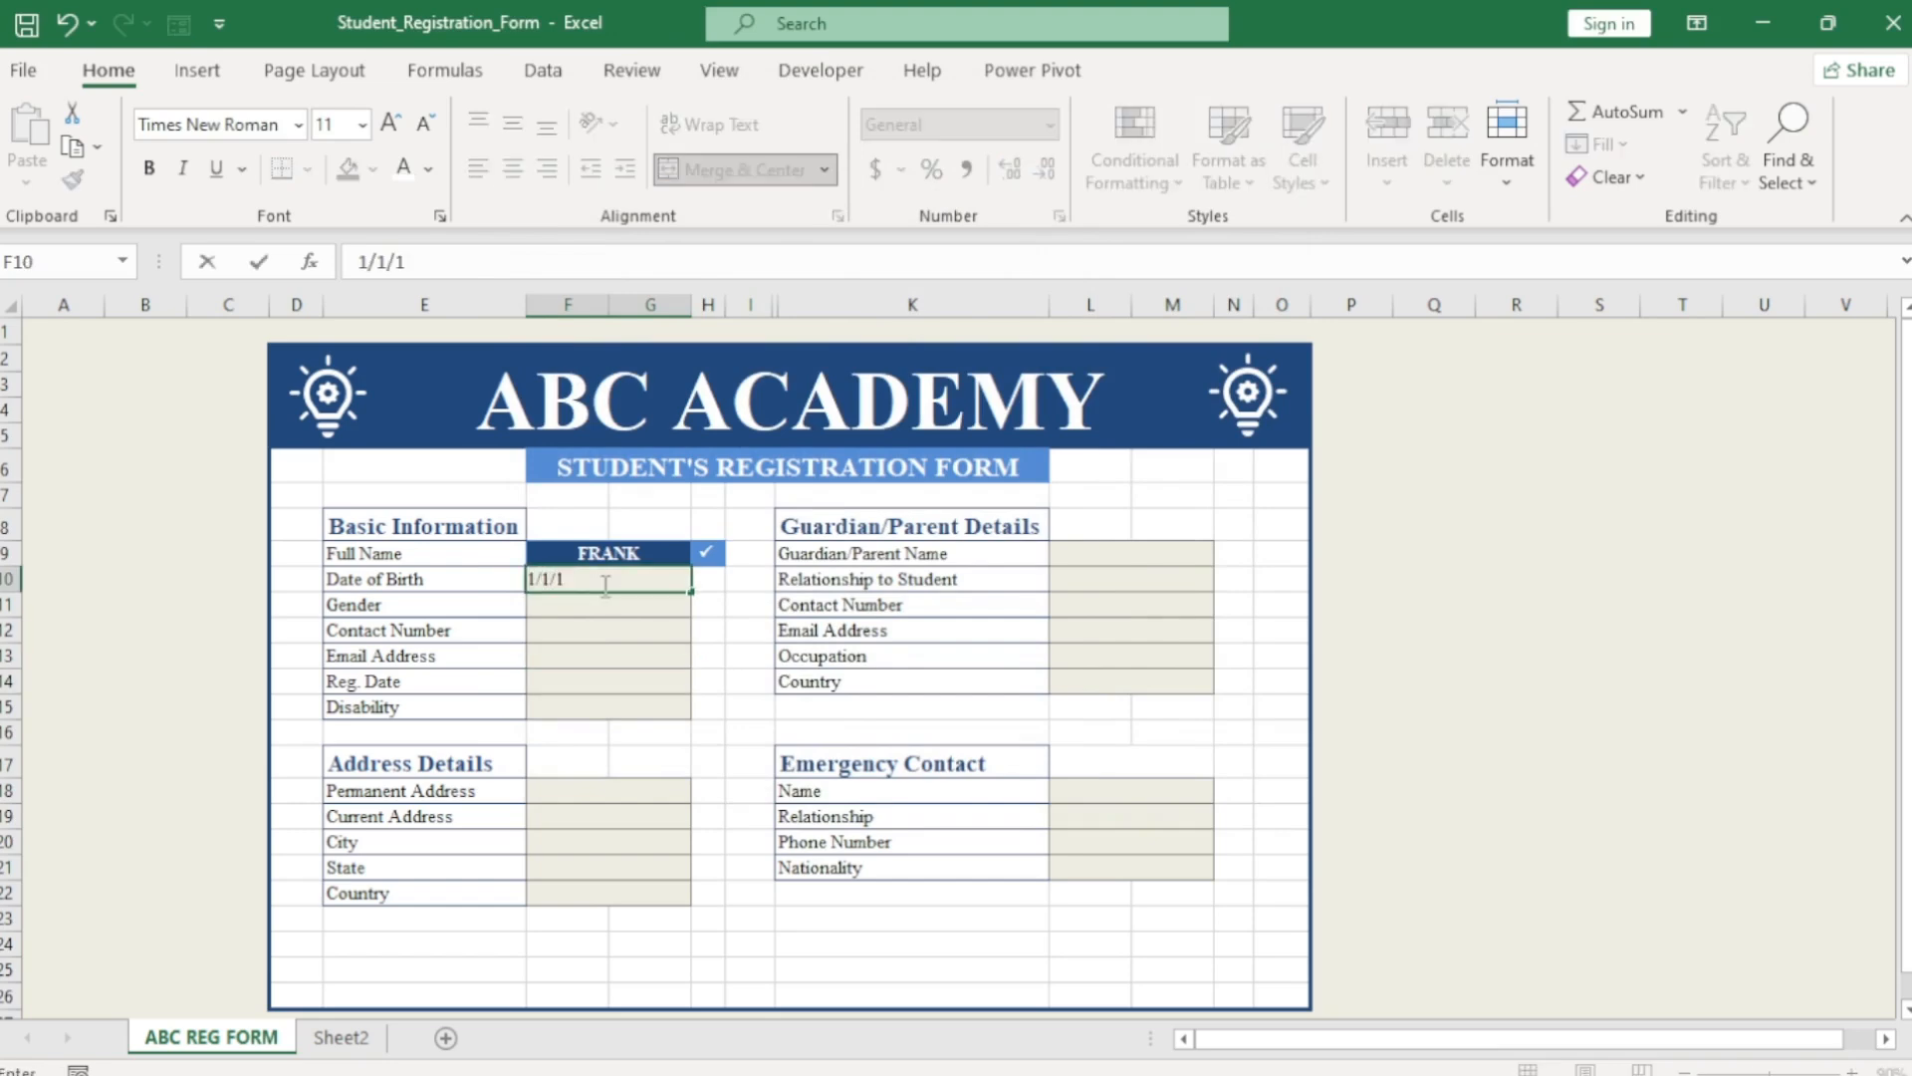
type("98")
left_click(619, 652)
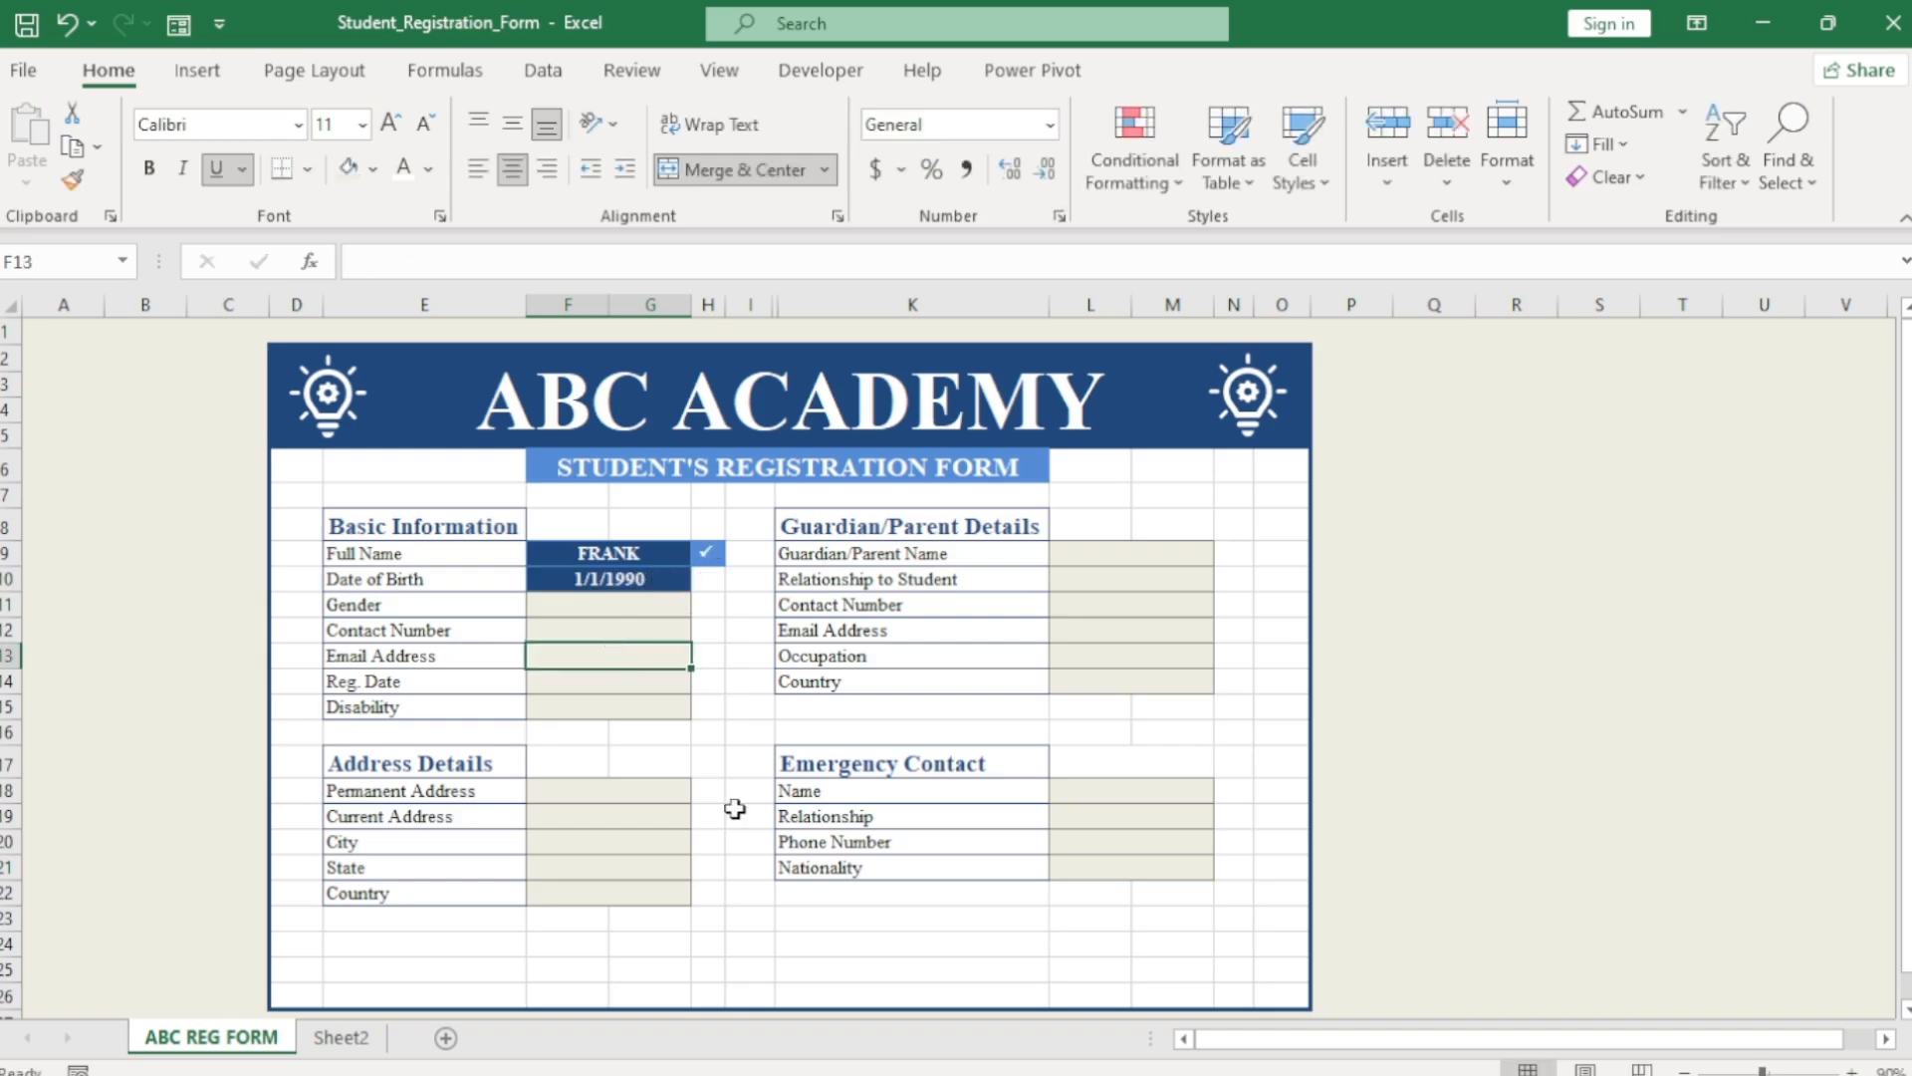
Copy the H9 check-mark formula down the Basic Information rows to row 15.
left_click(707, 554)
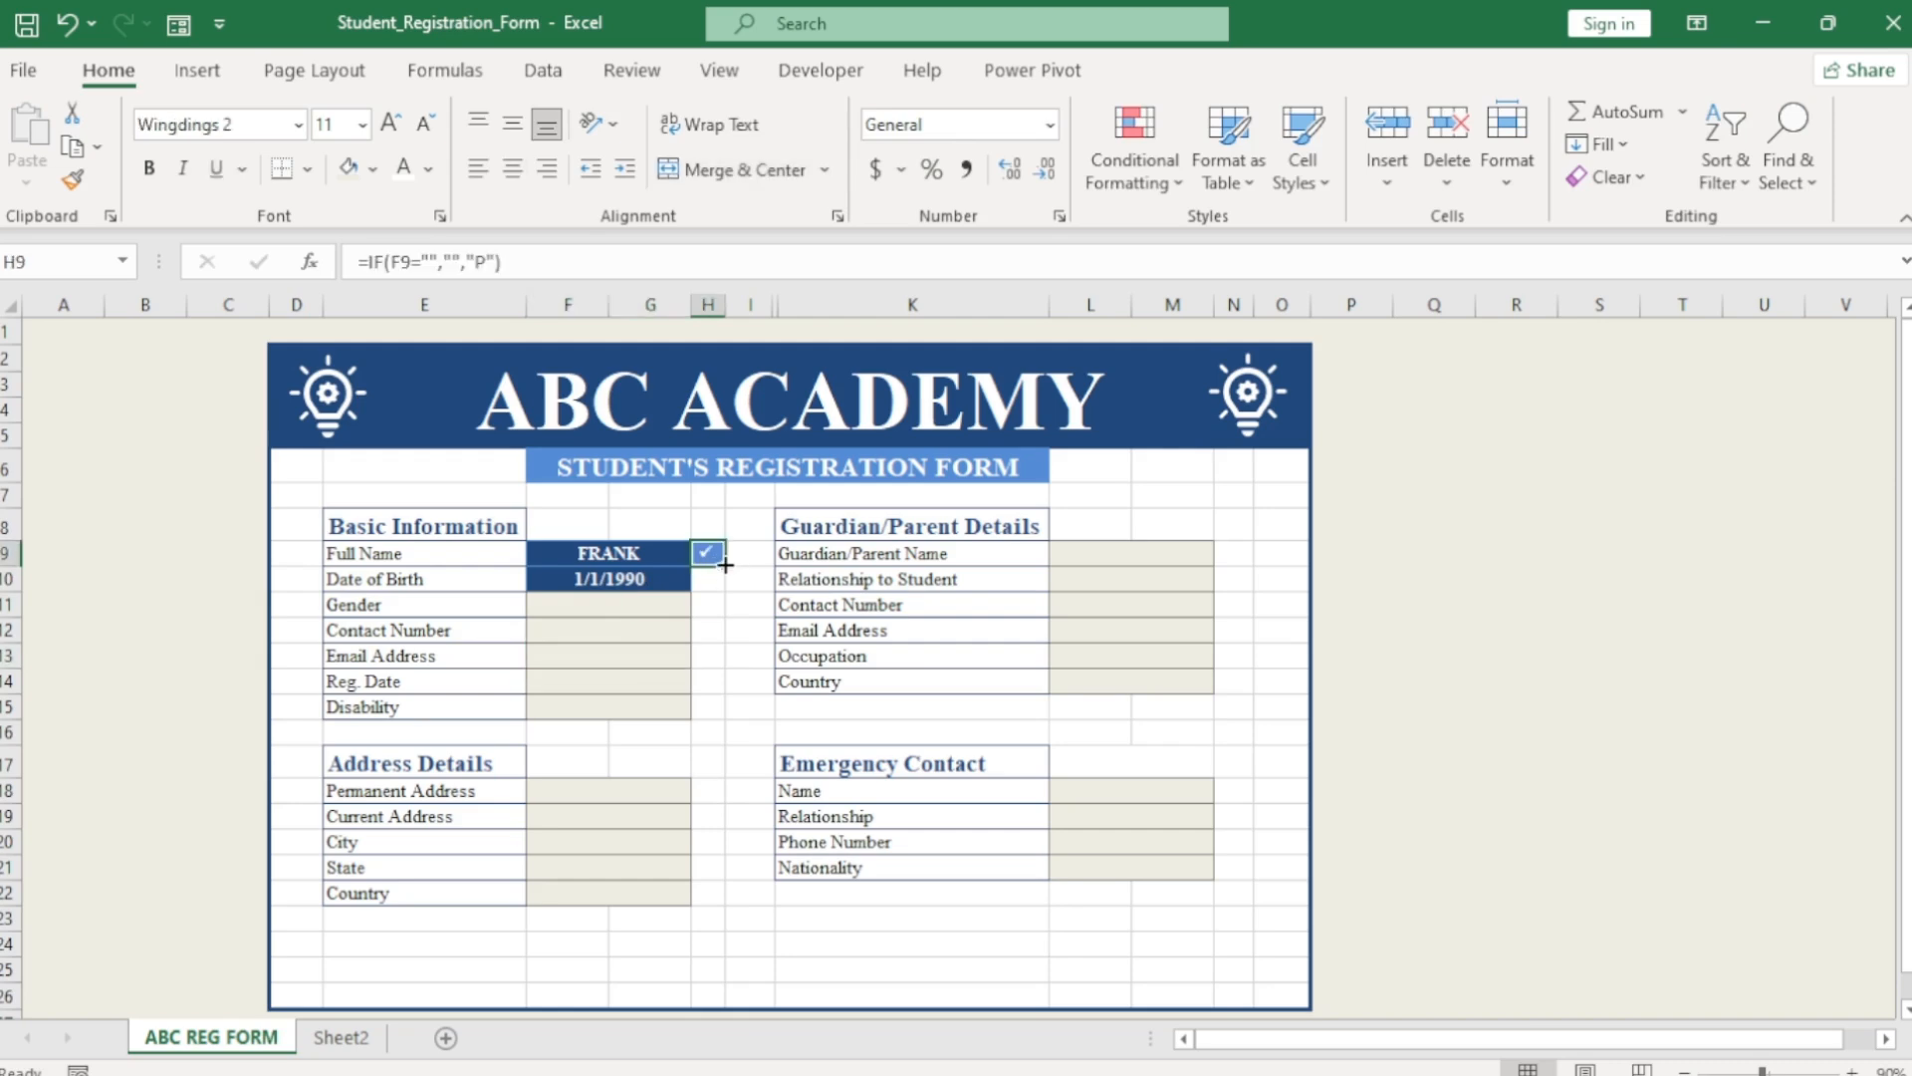
double_click(724, 566)
left_click(747, 602)
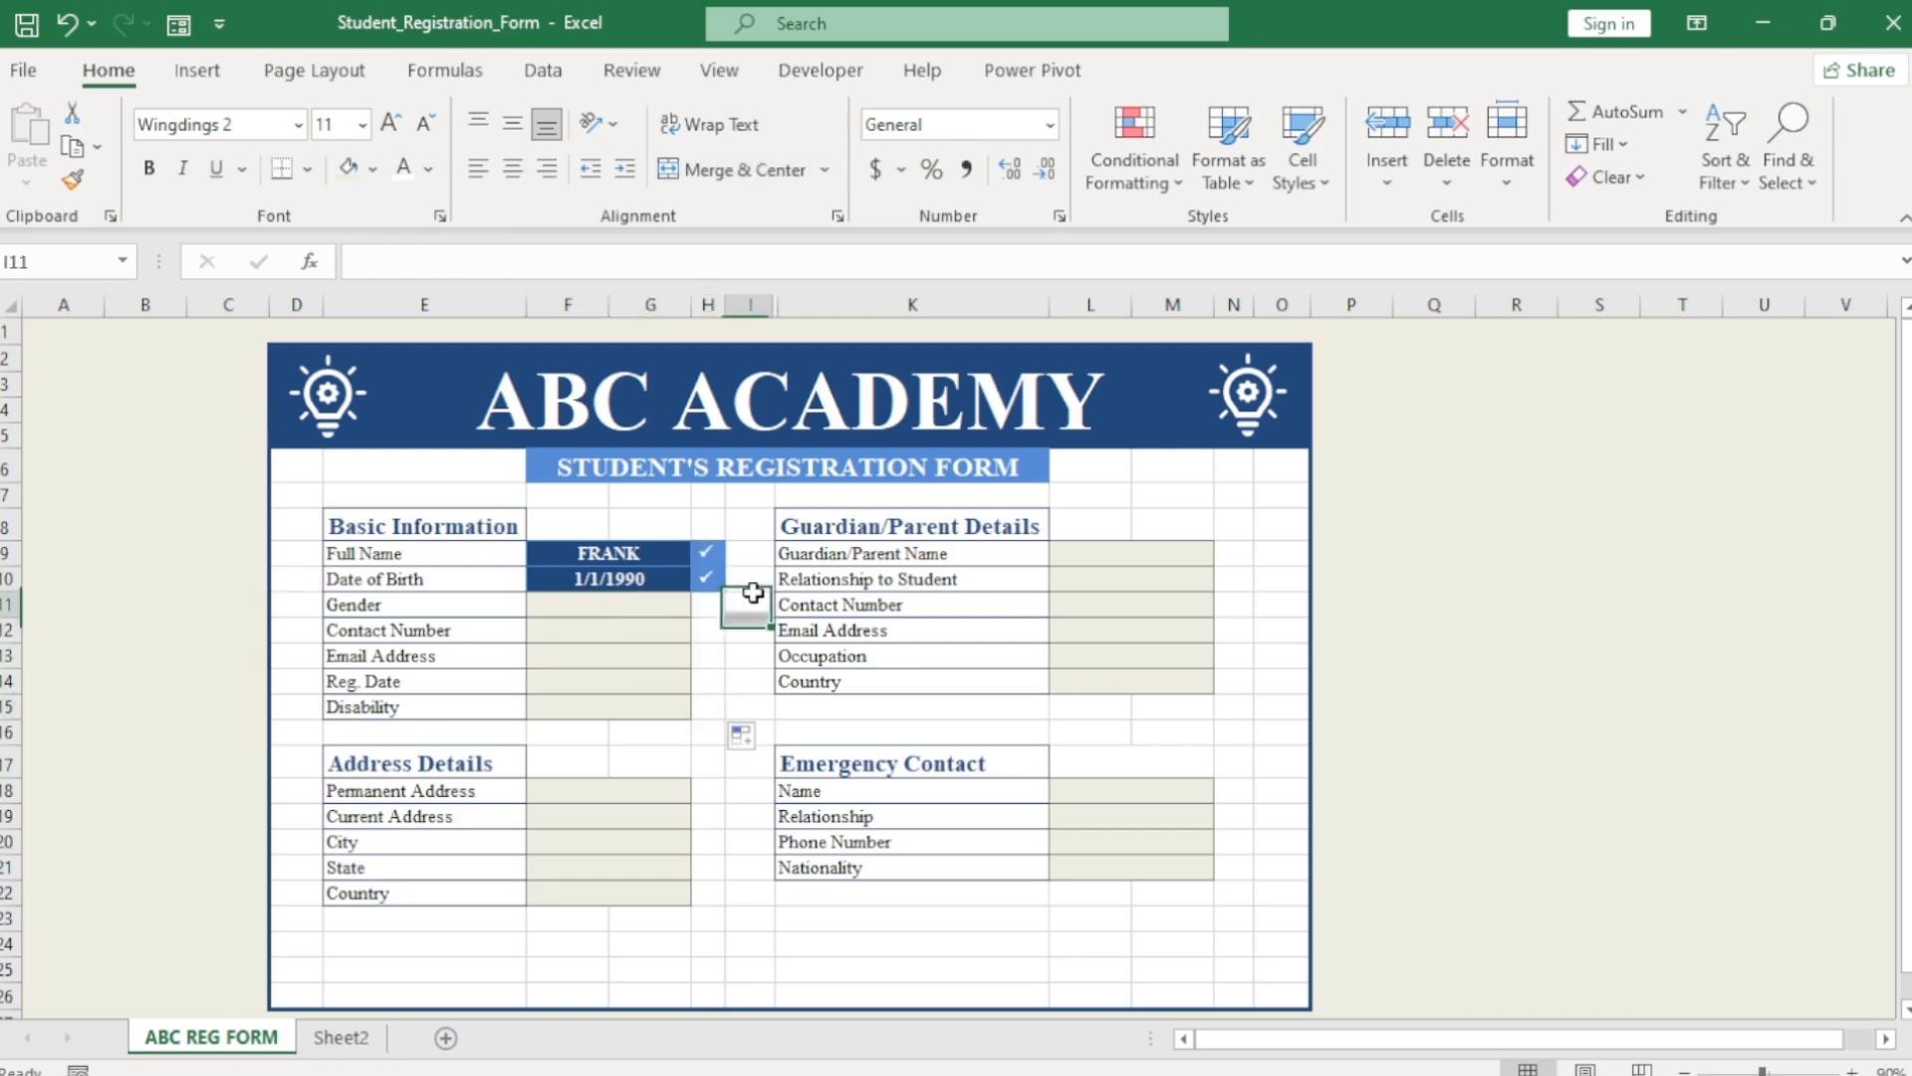
left_click(715, 710)
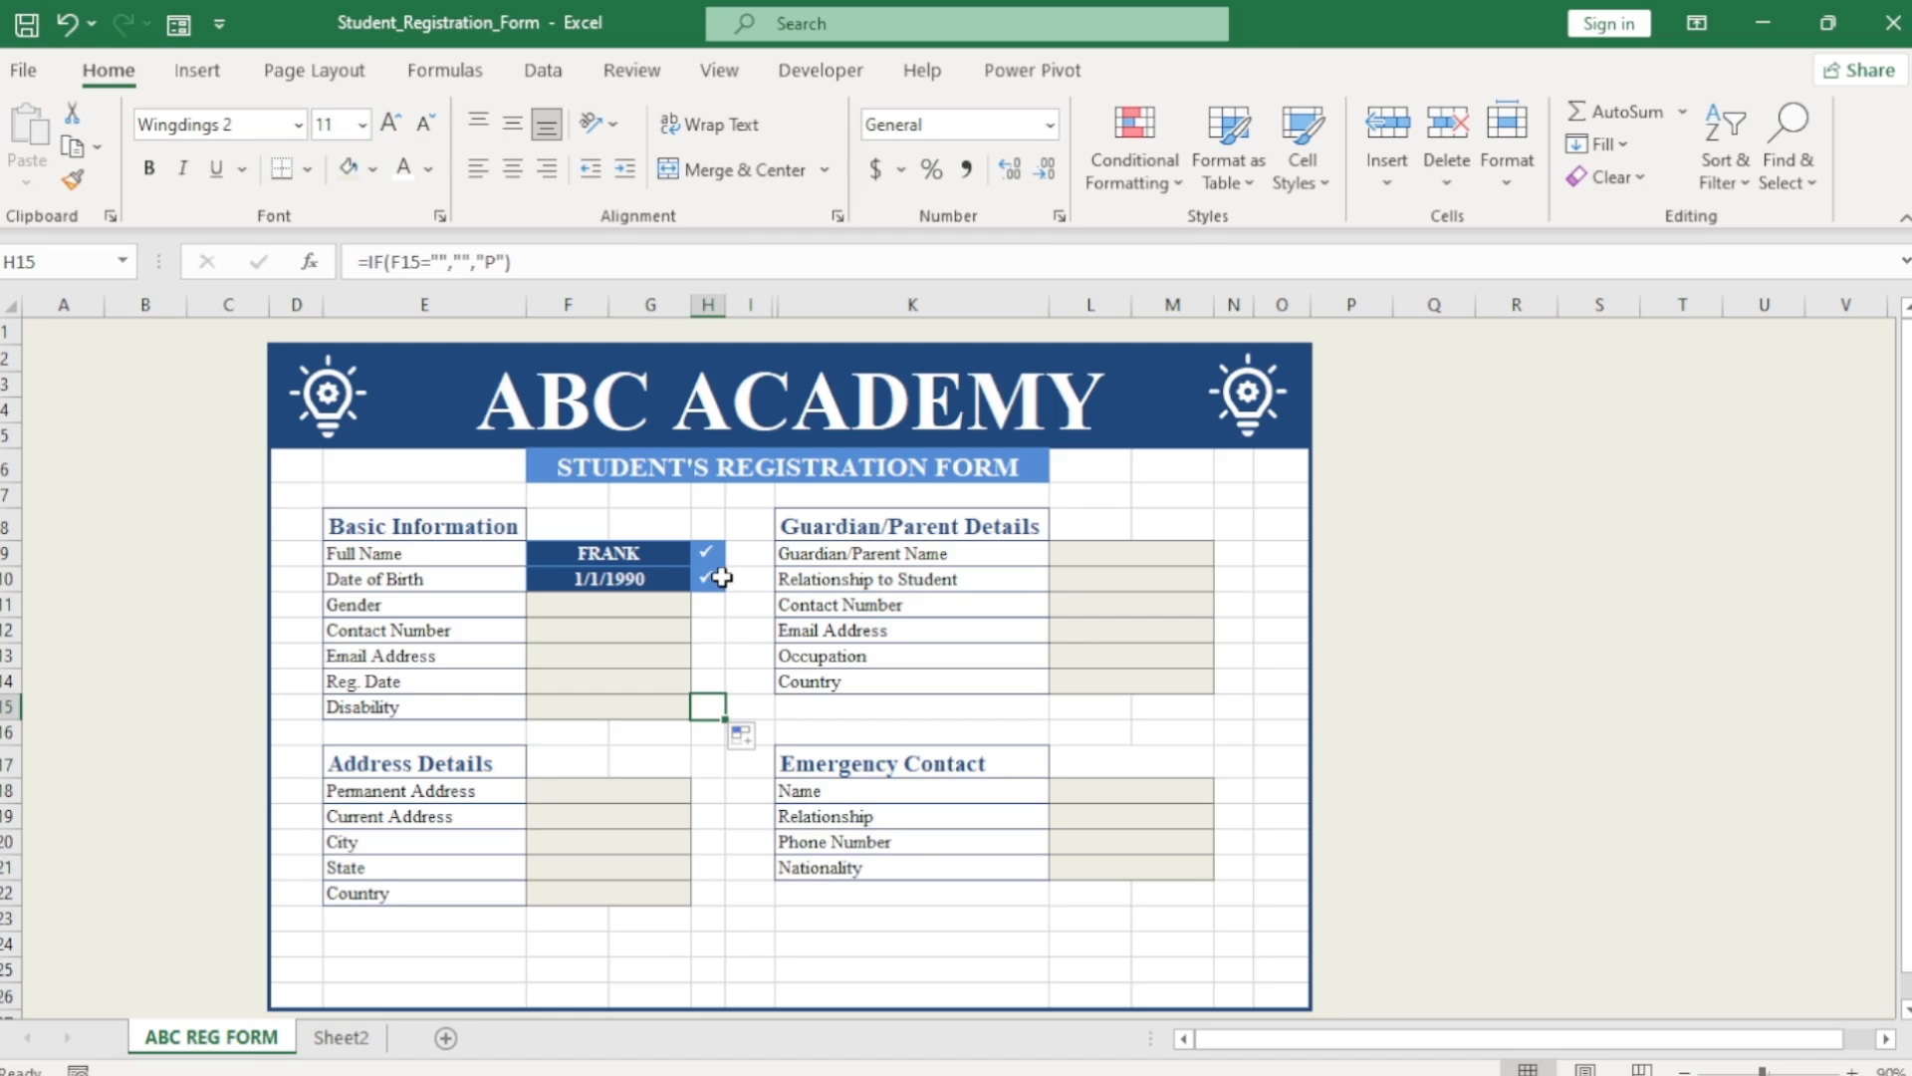
left_click(704, 793)
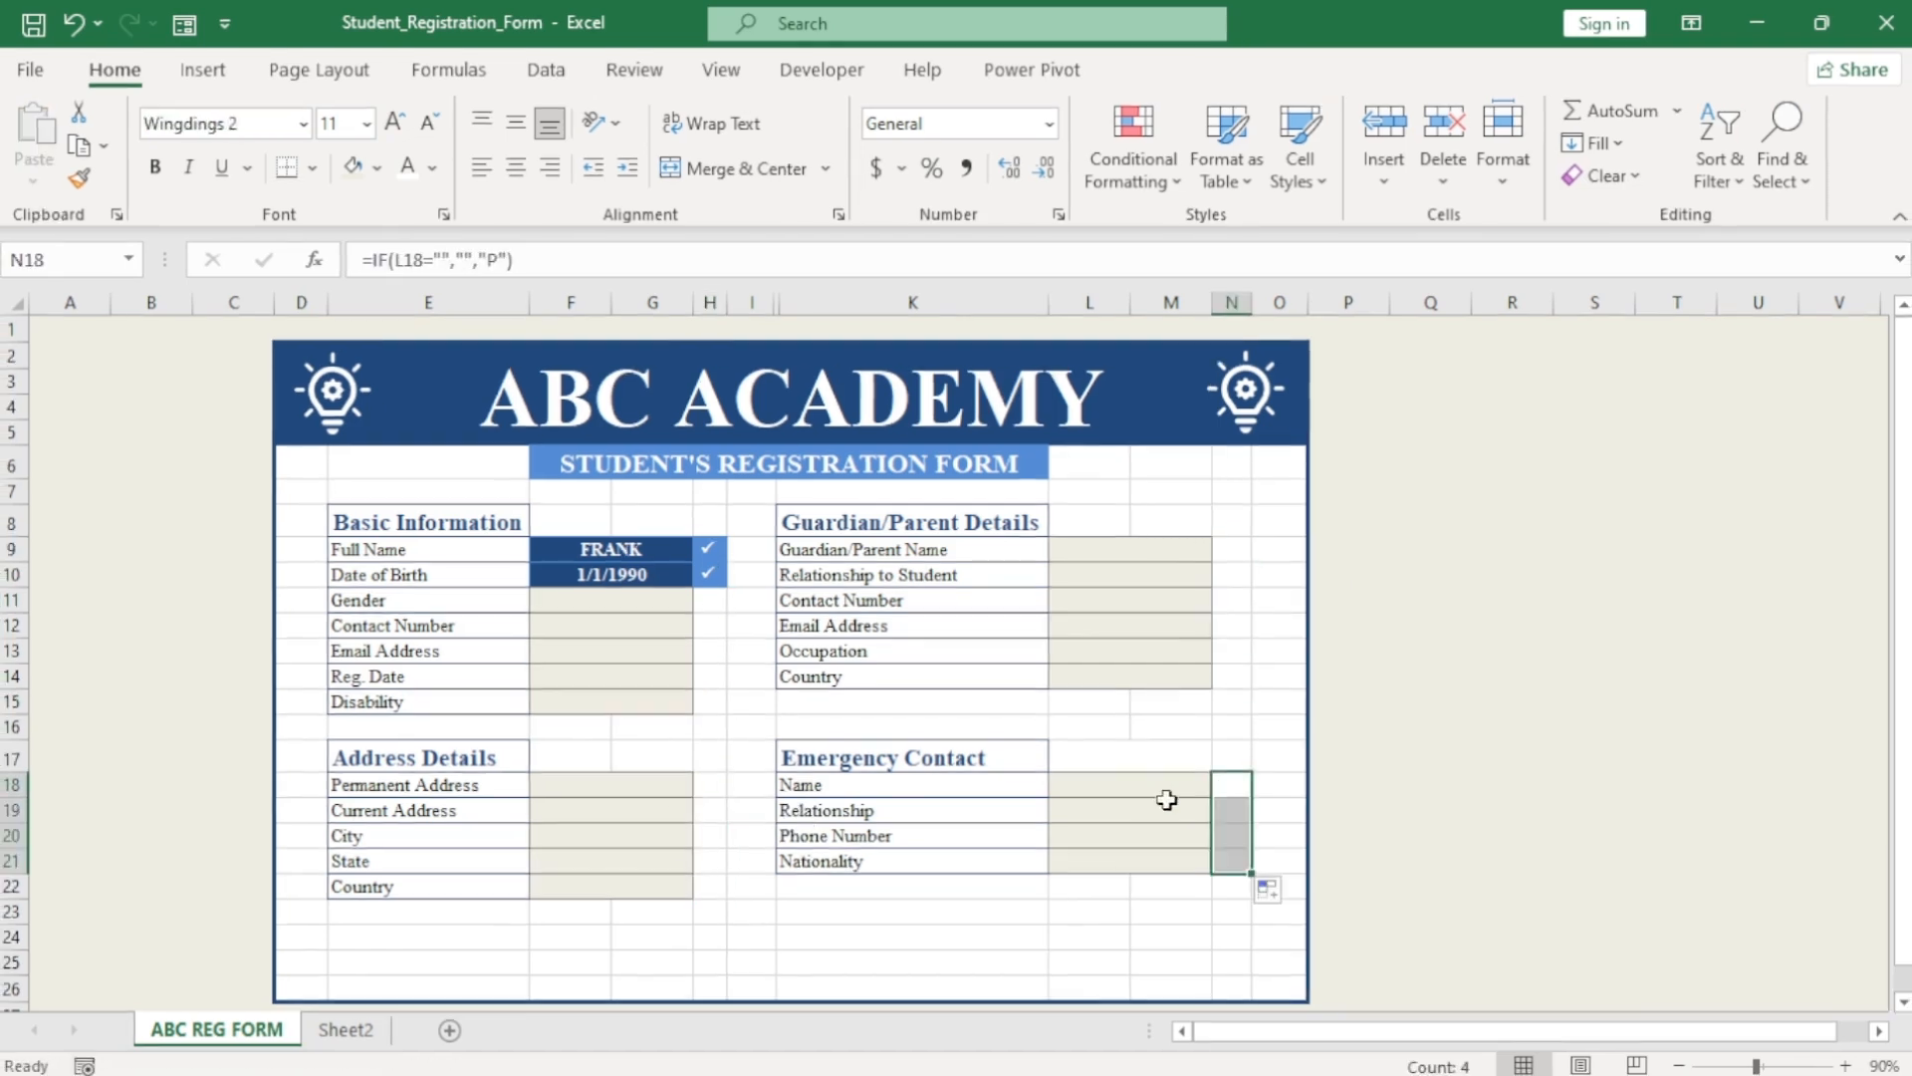
Enter a sample emergency contact name and clear the State entry.
left_click(1165, 786)
type("e")
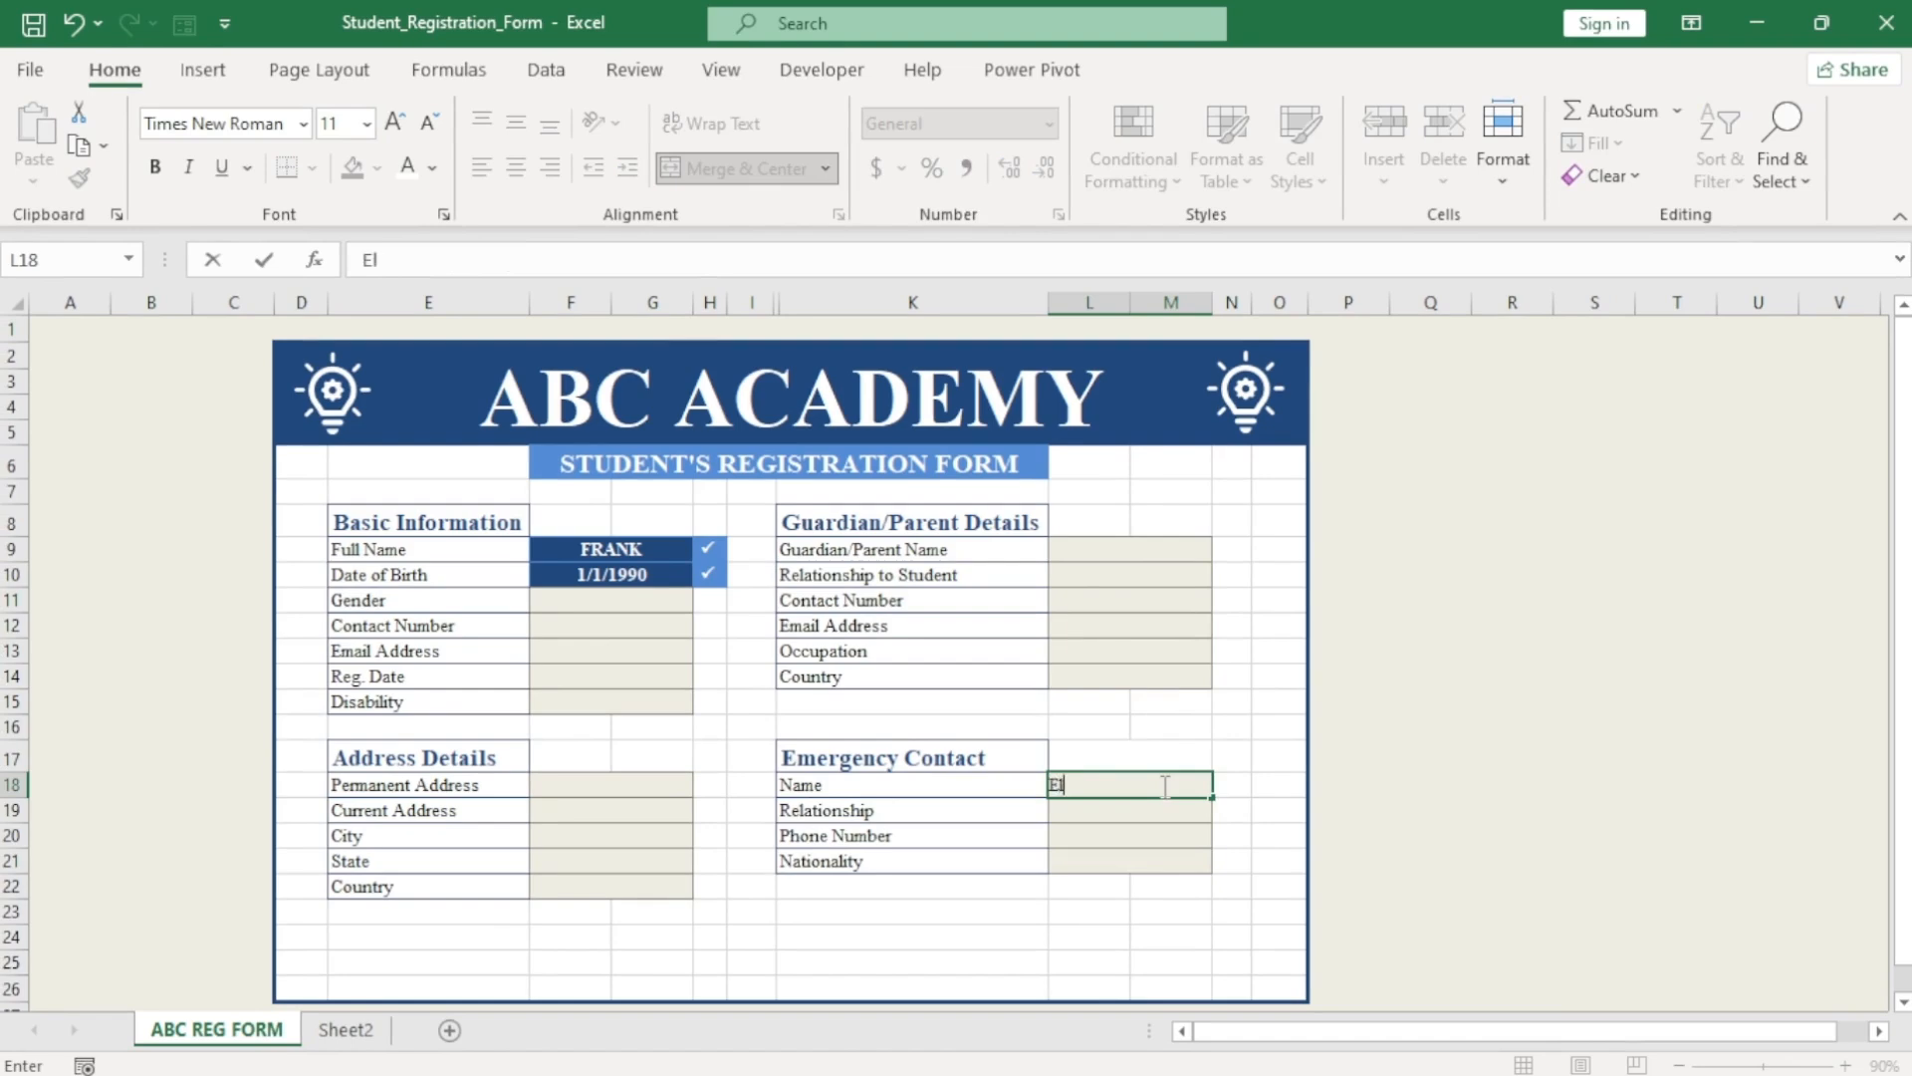
key("Return")
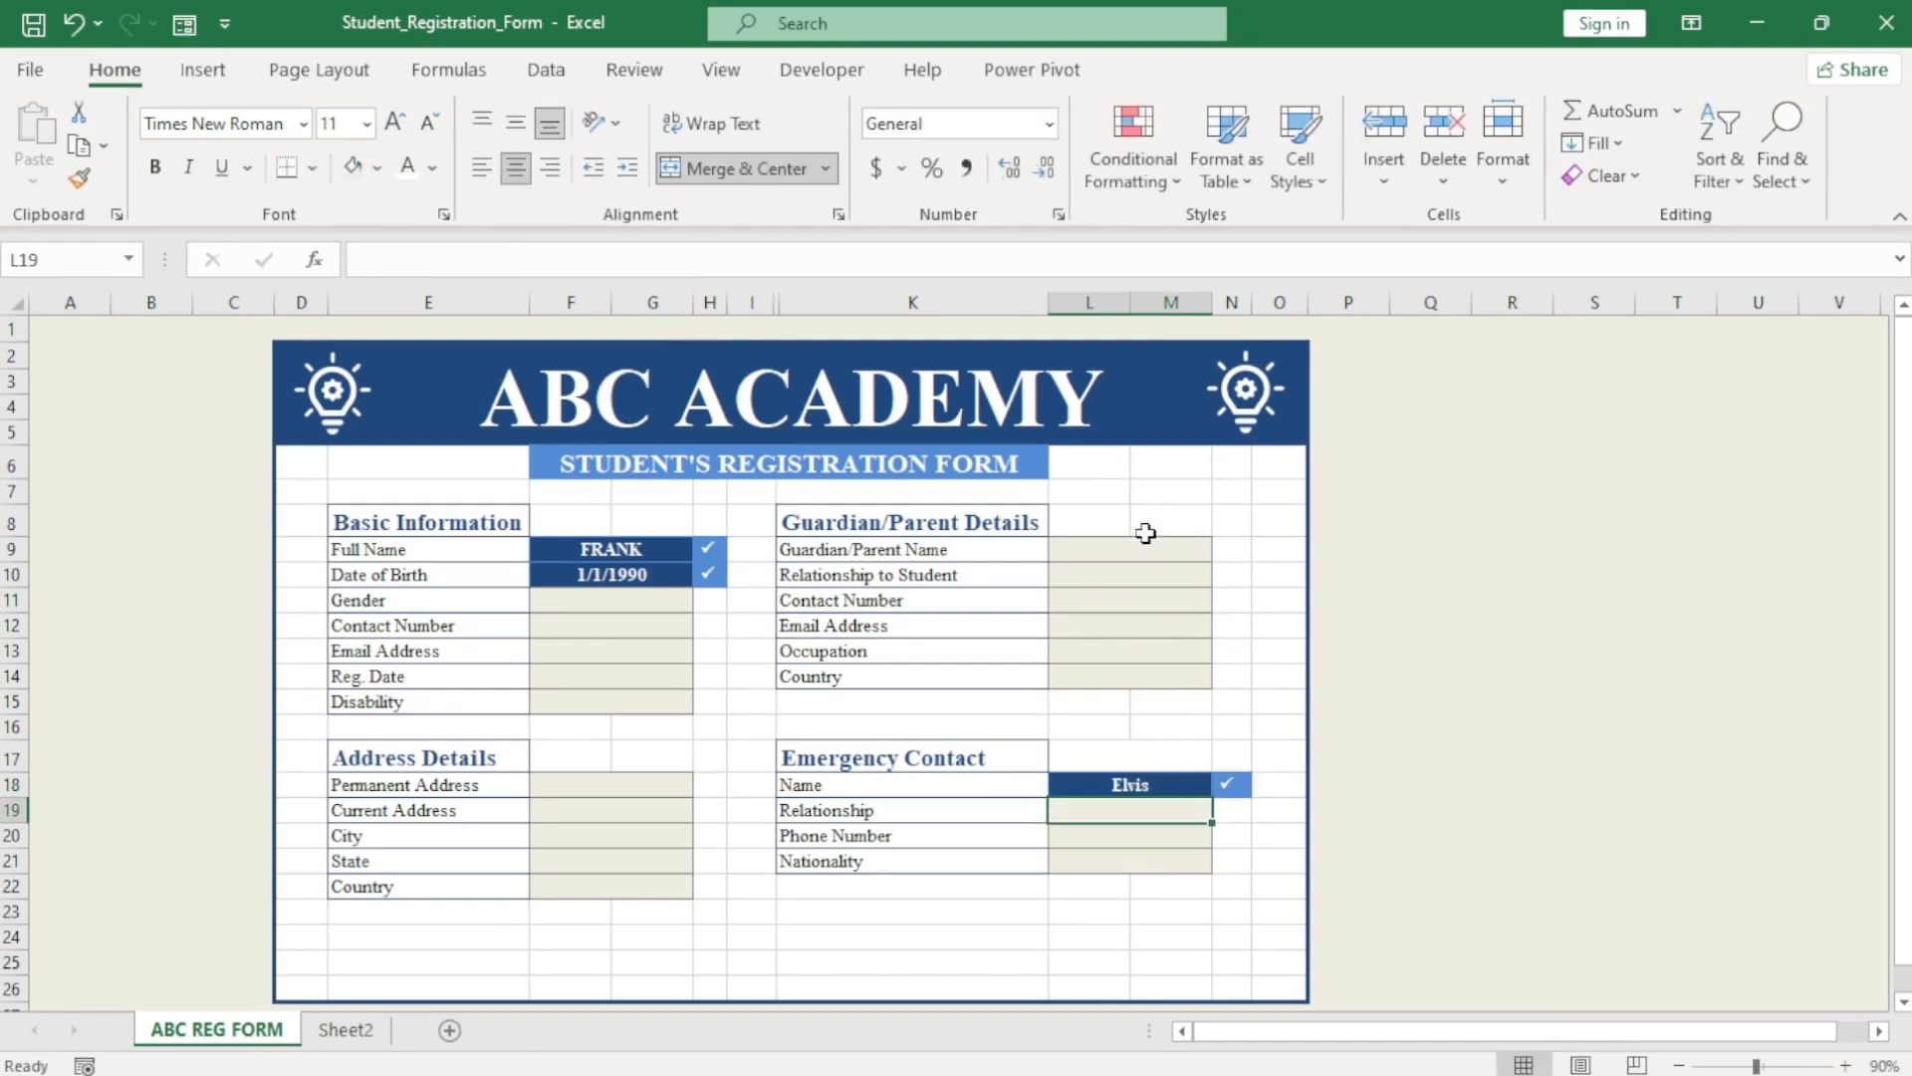
left_click(1142, 548)
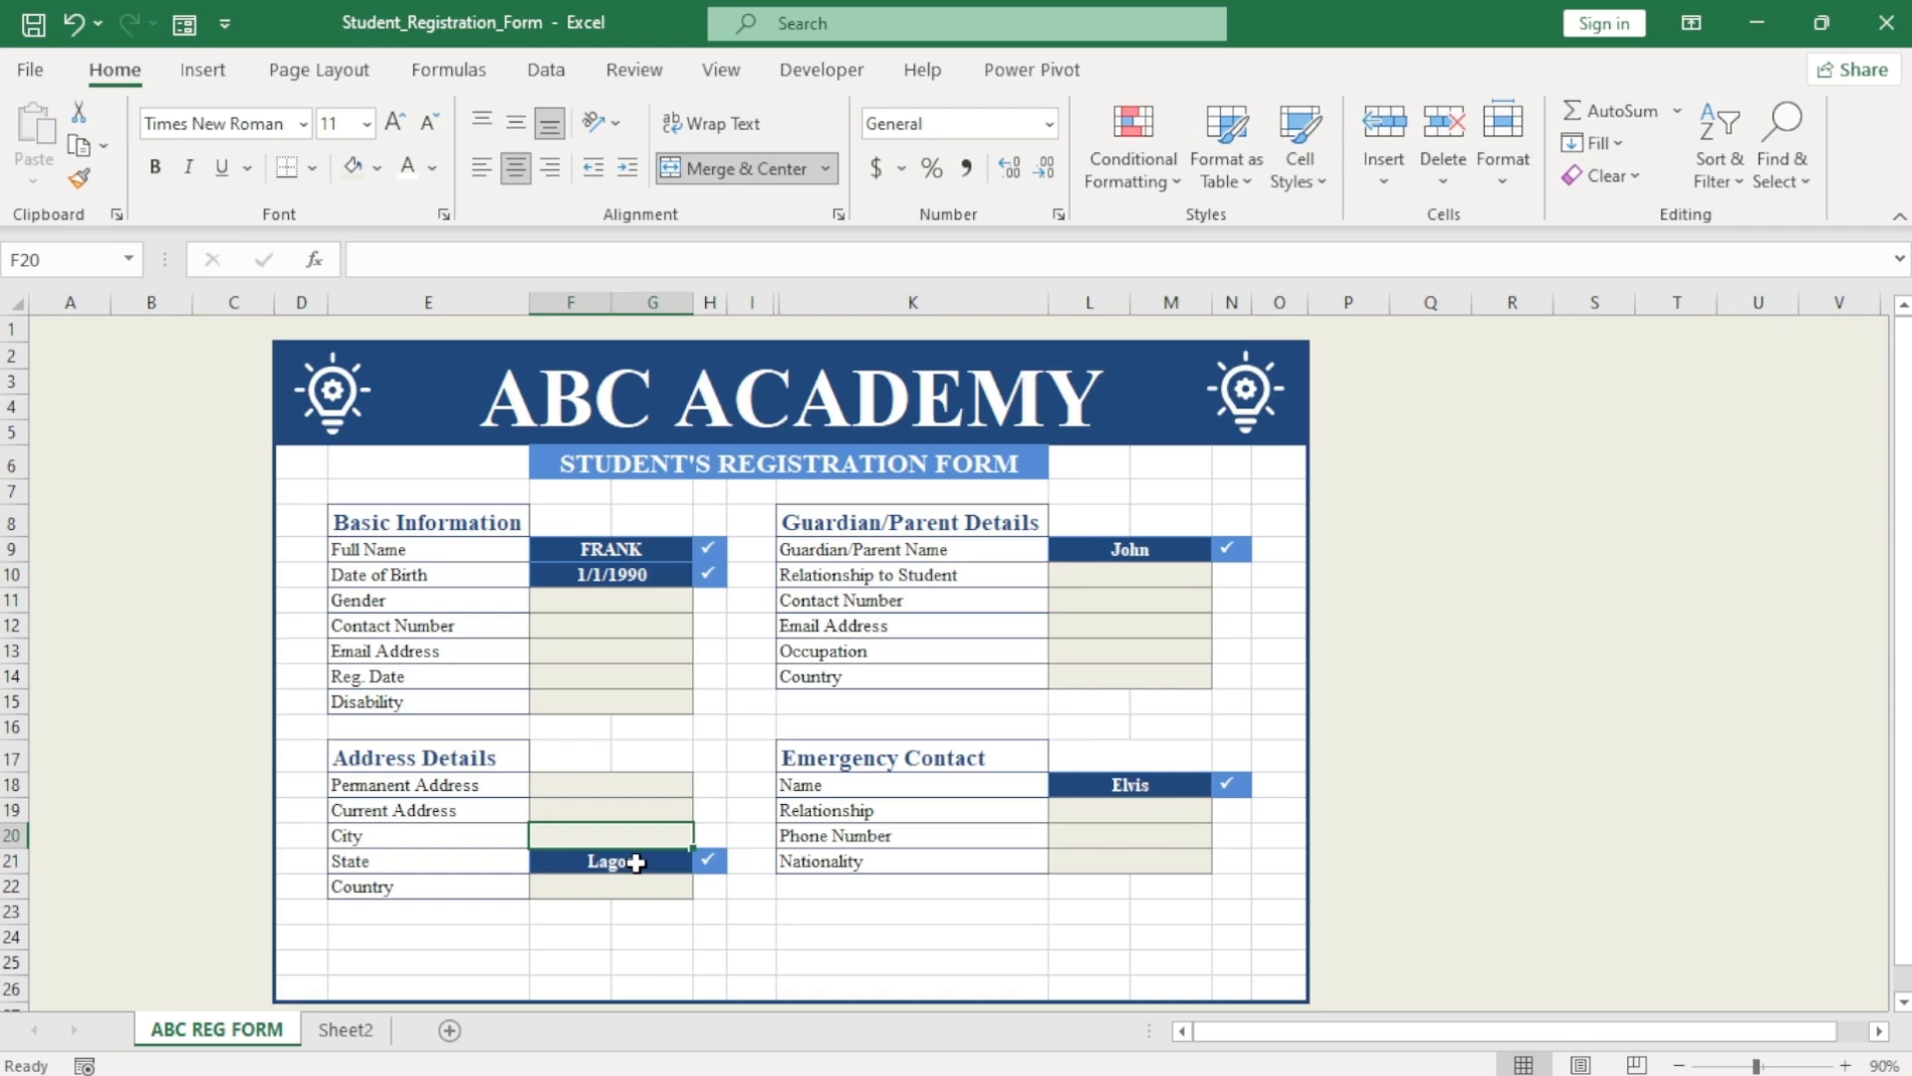
left_click(635, 862)
key("BackSpace")
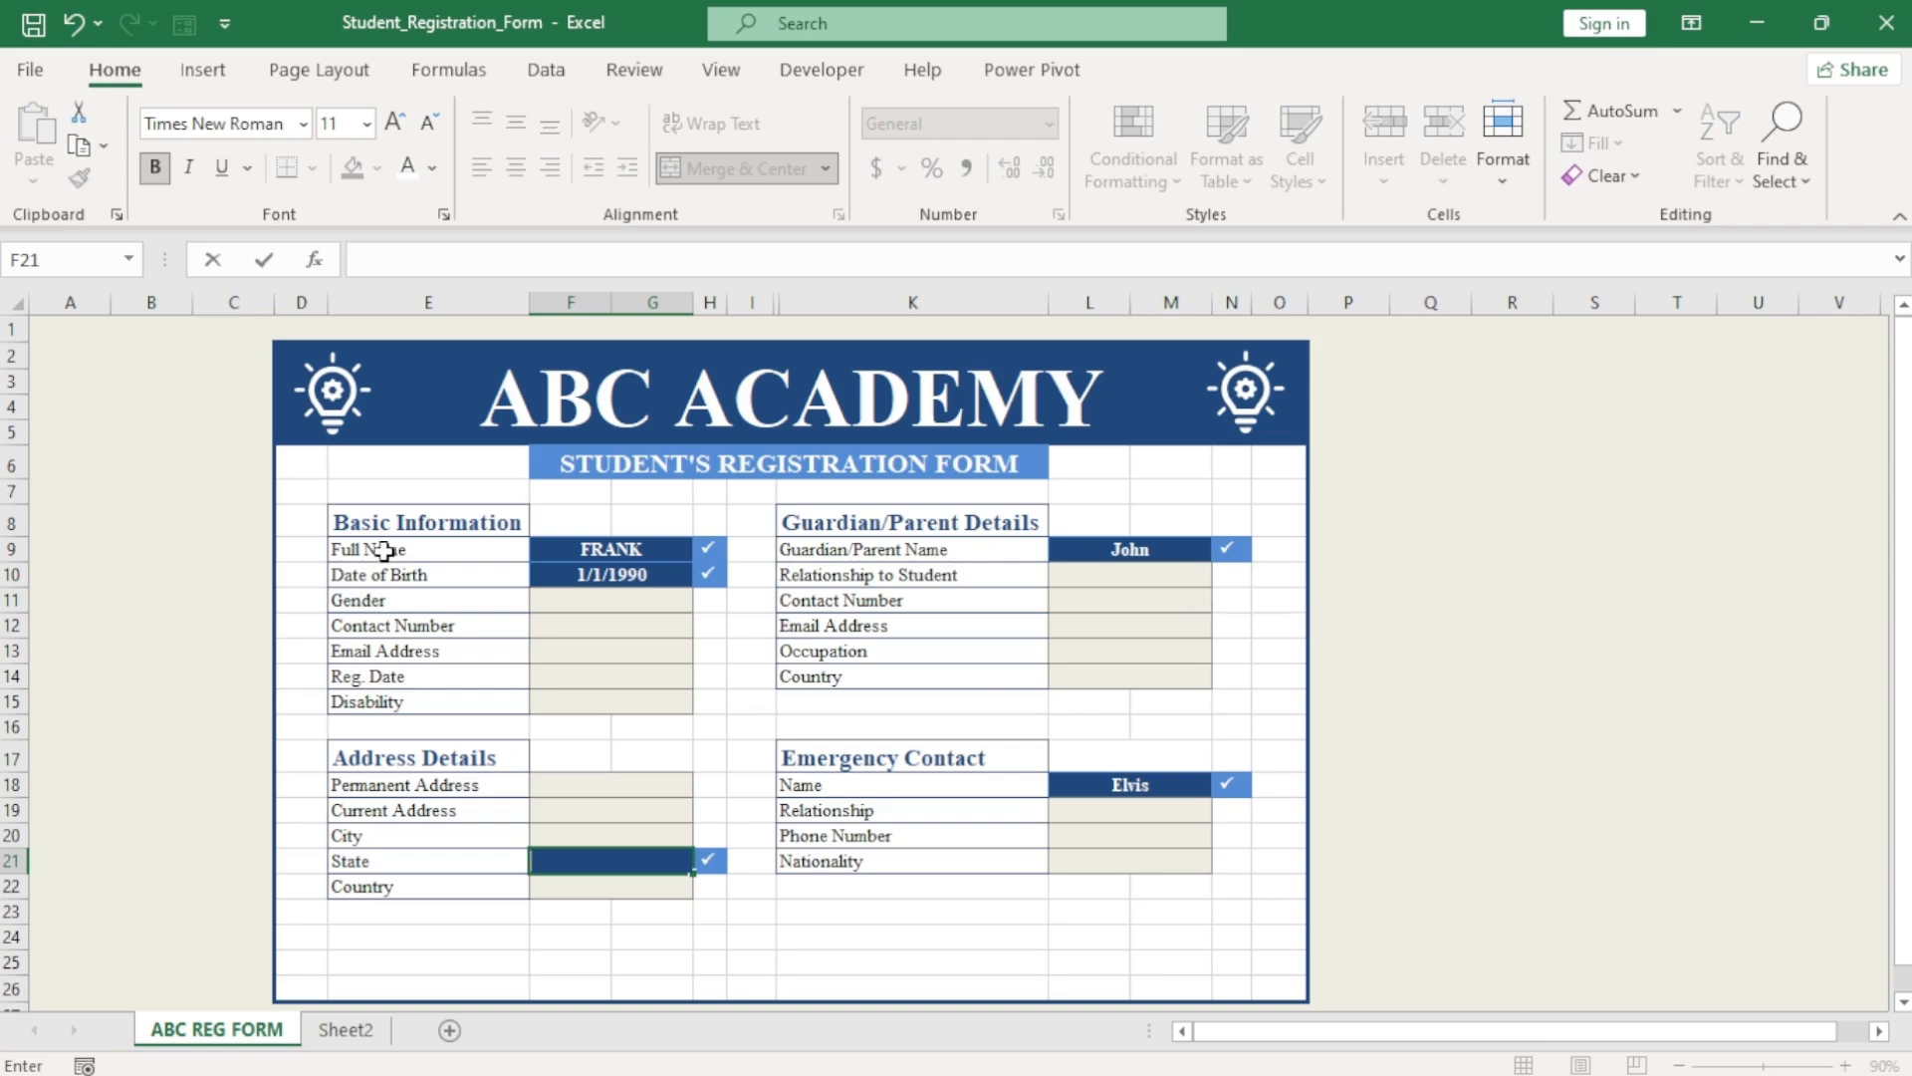
Remove the fill colour from columns Q through U.
left_click_drag(383, 550, 393, 702)
key("ctrl+c")
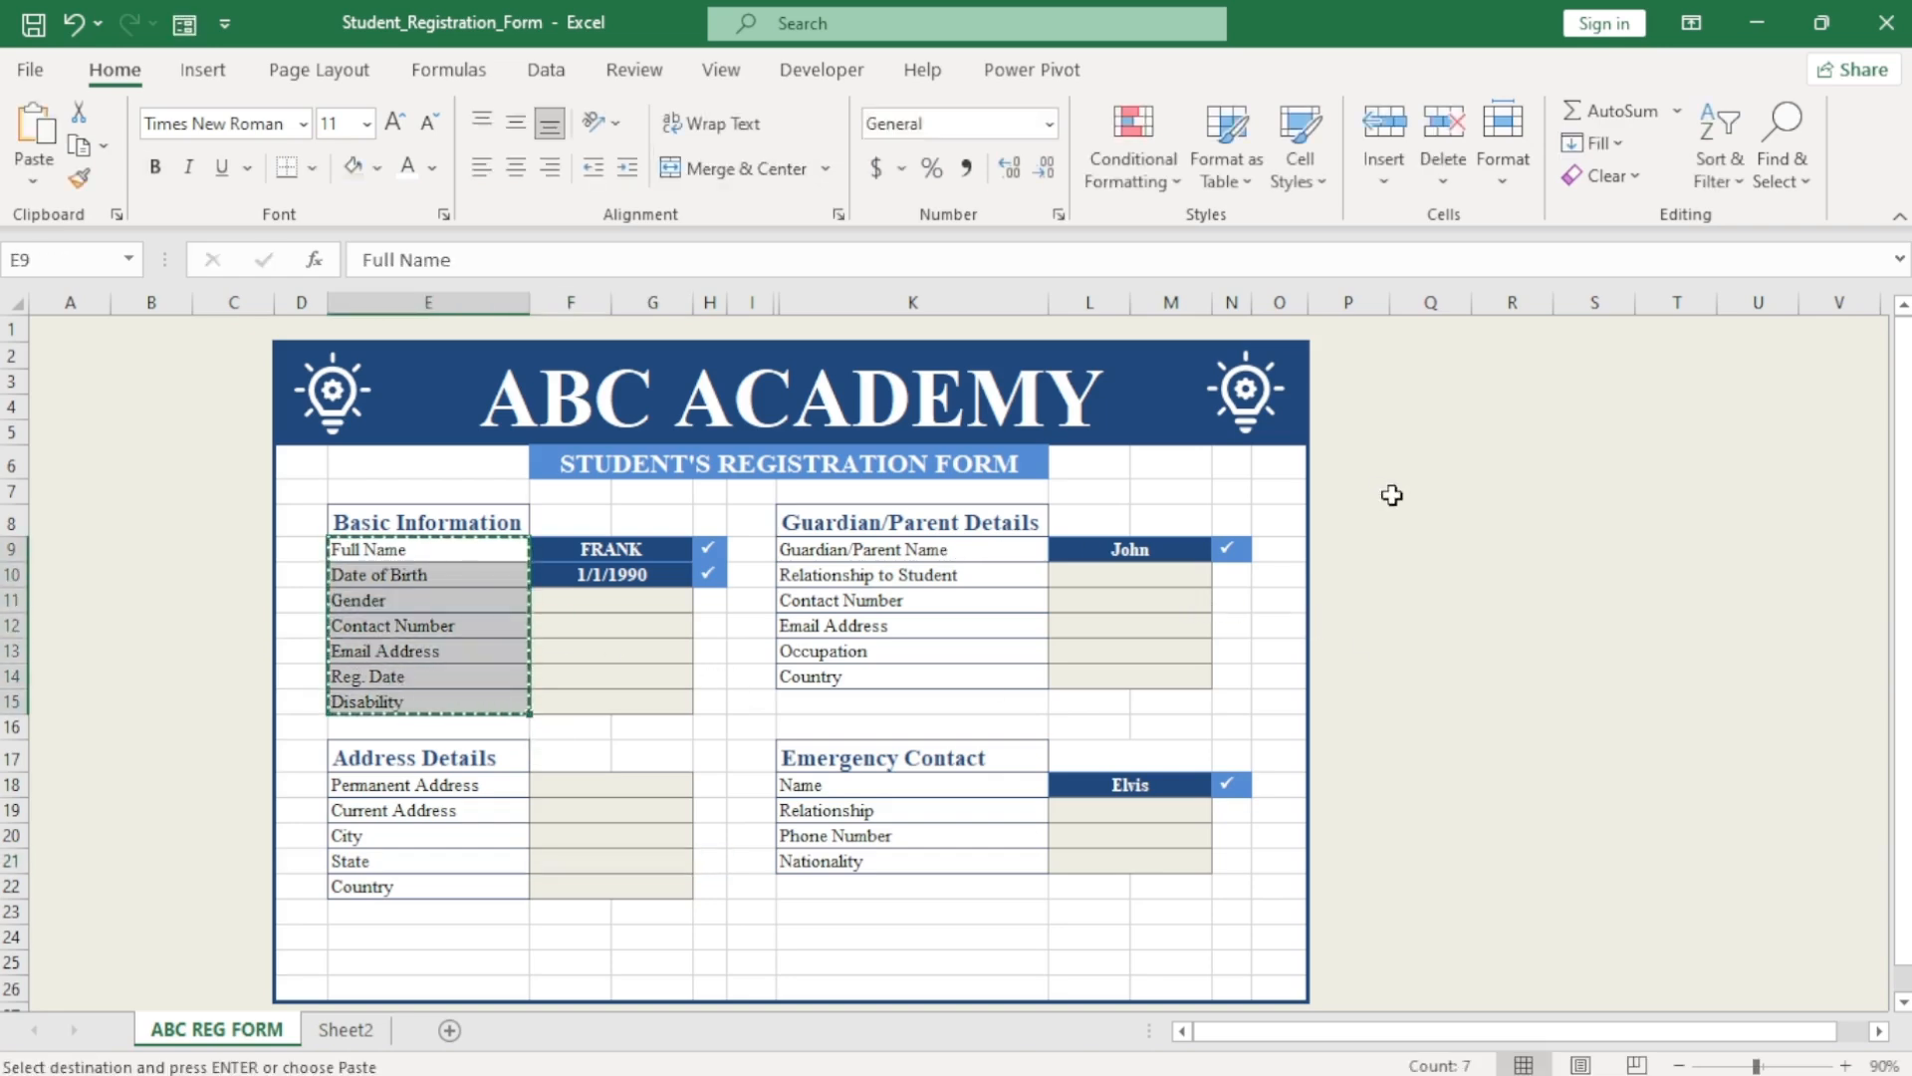
left_click_drag(1431, 302, 1743, 307)
left_click(377, 168)
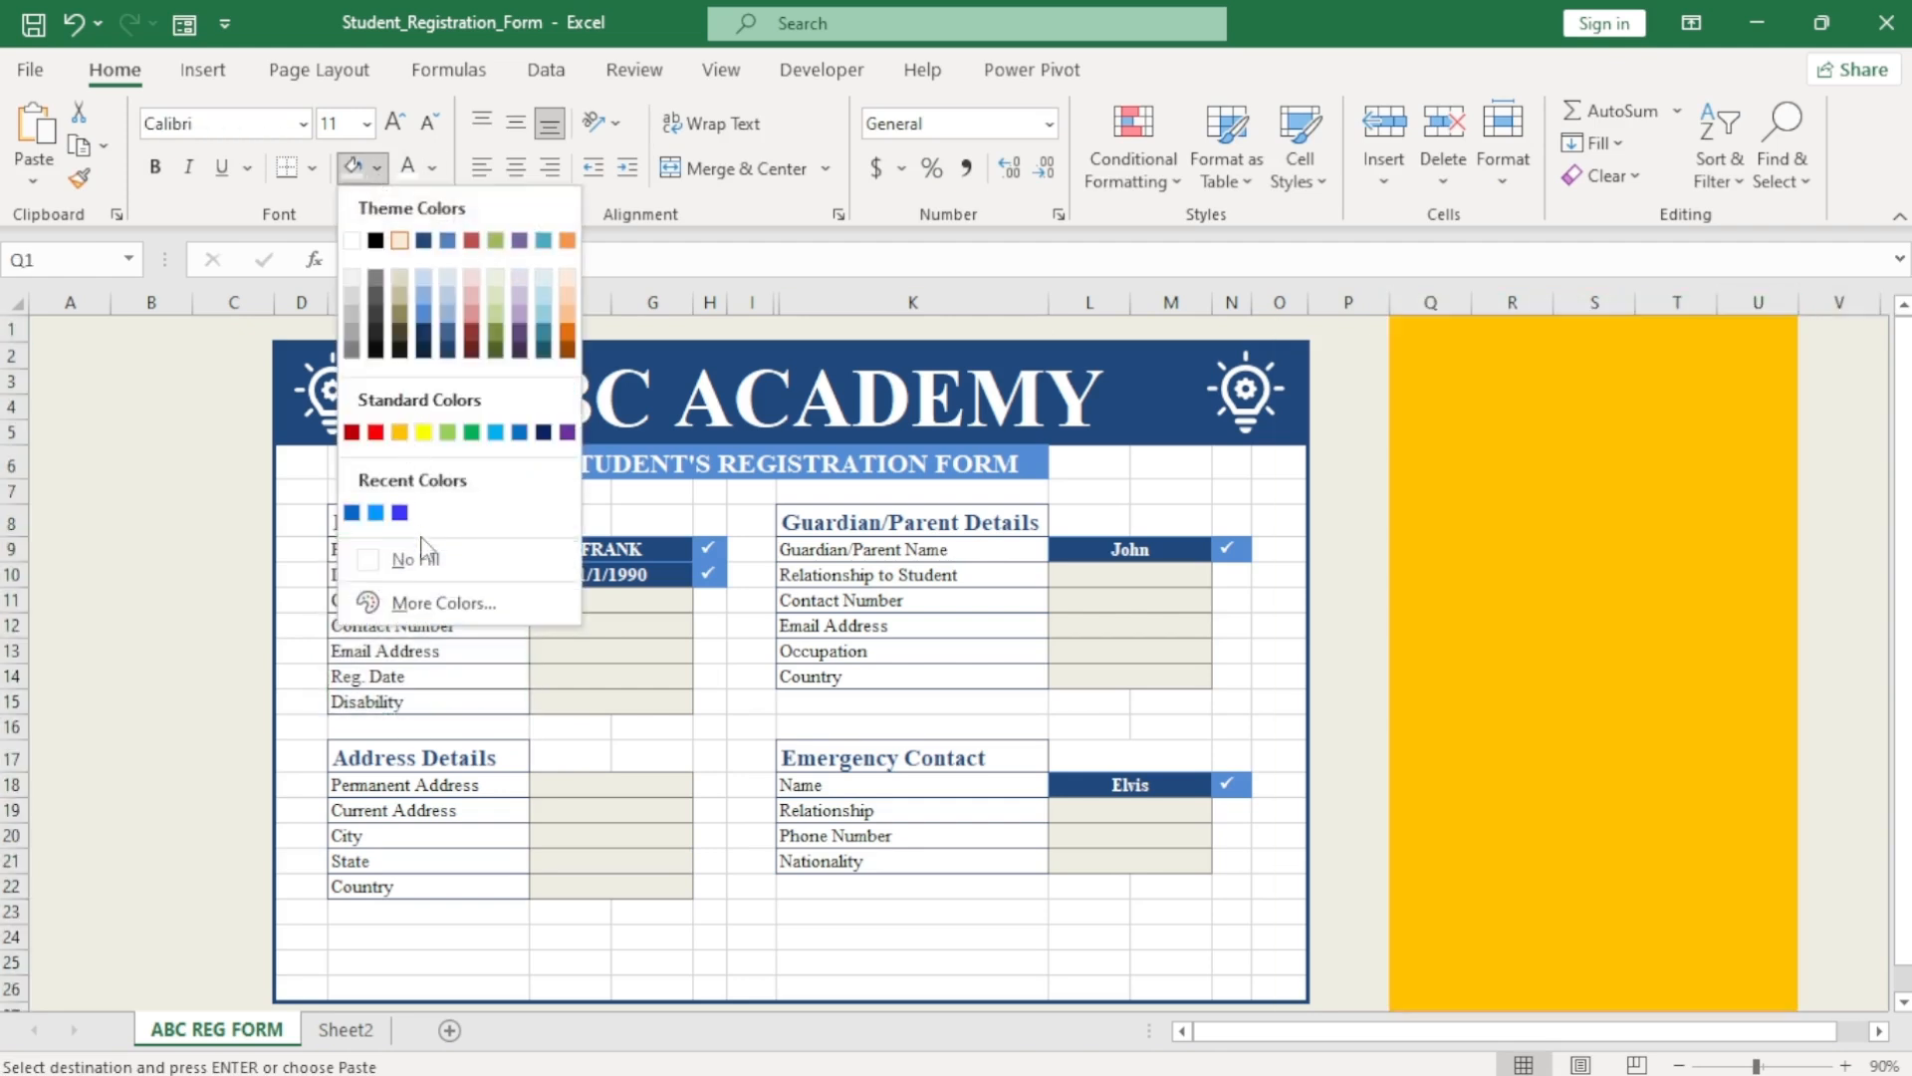
left_click(418, 556)
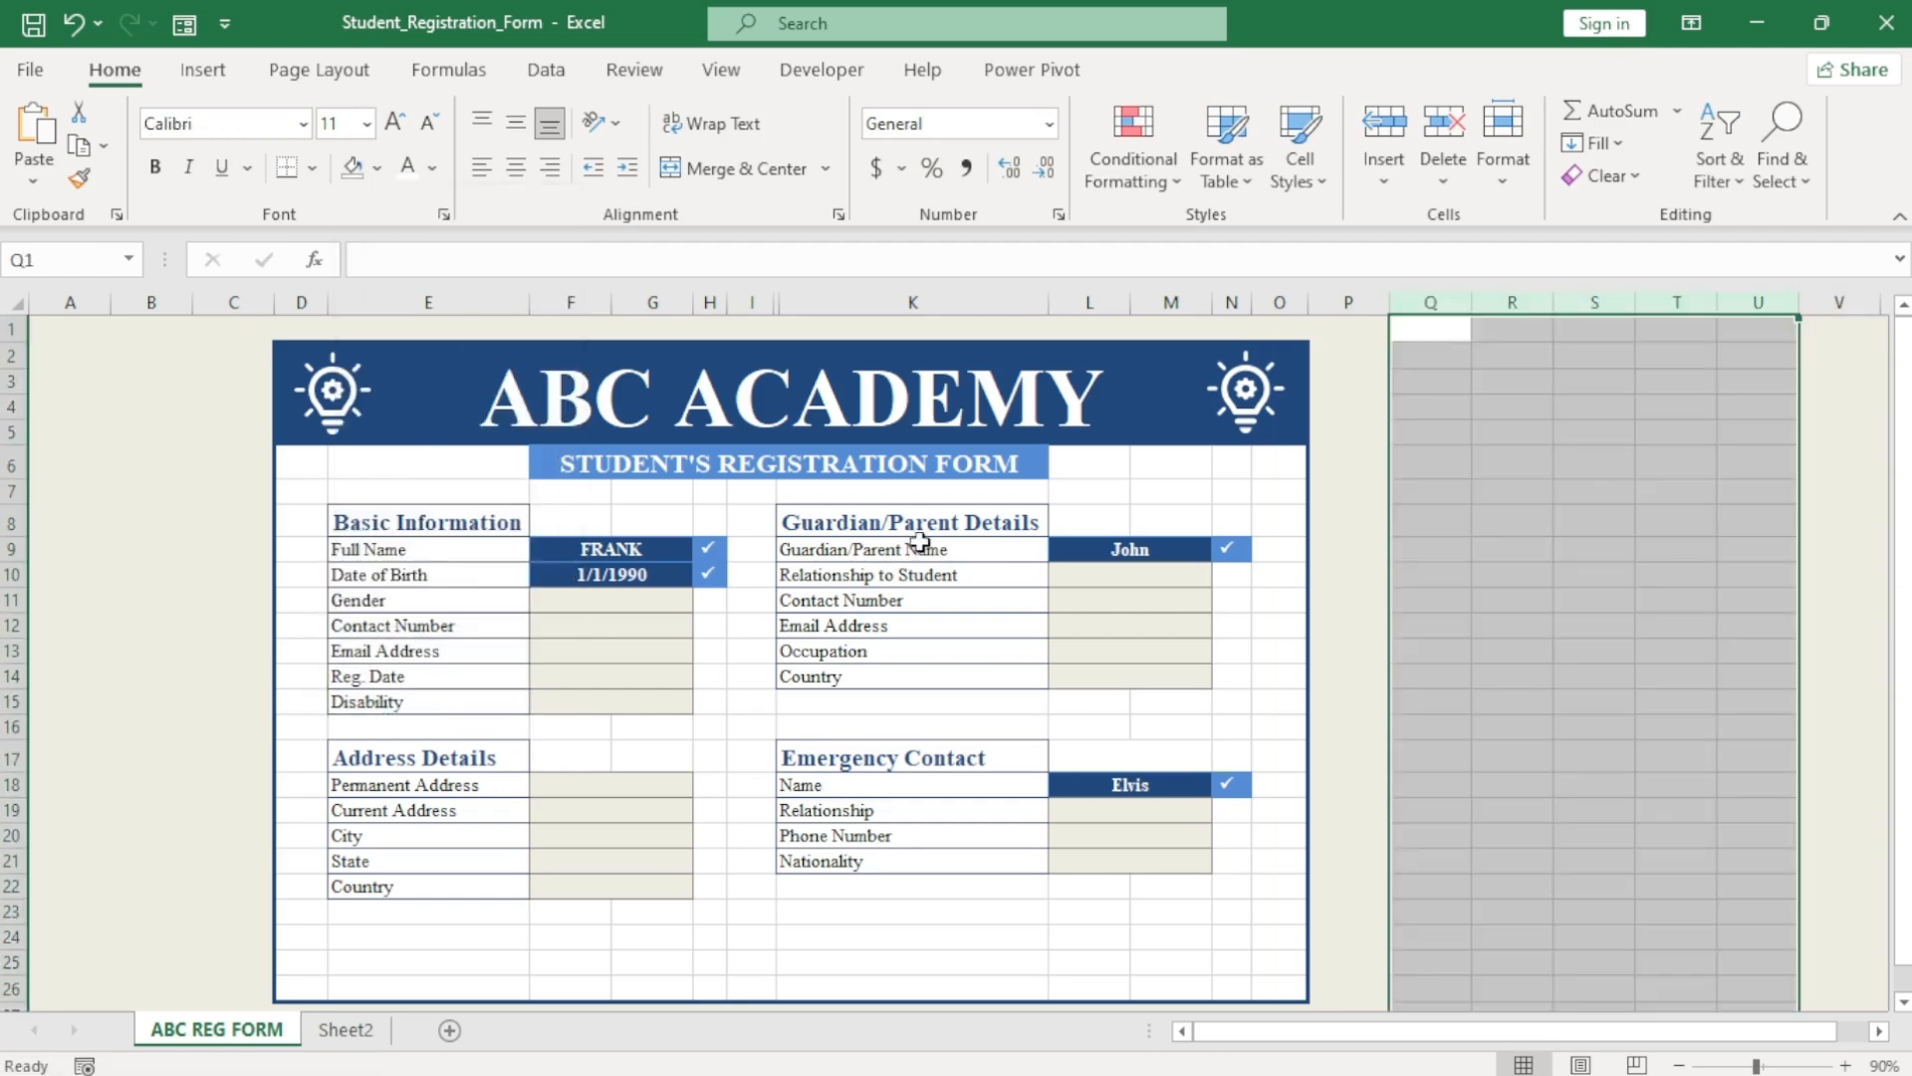
Copy the Basic Information labels, Full Name through Disability, into Q2:Q8.
left_click(1429, 358)
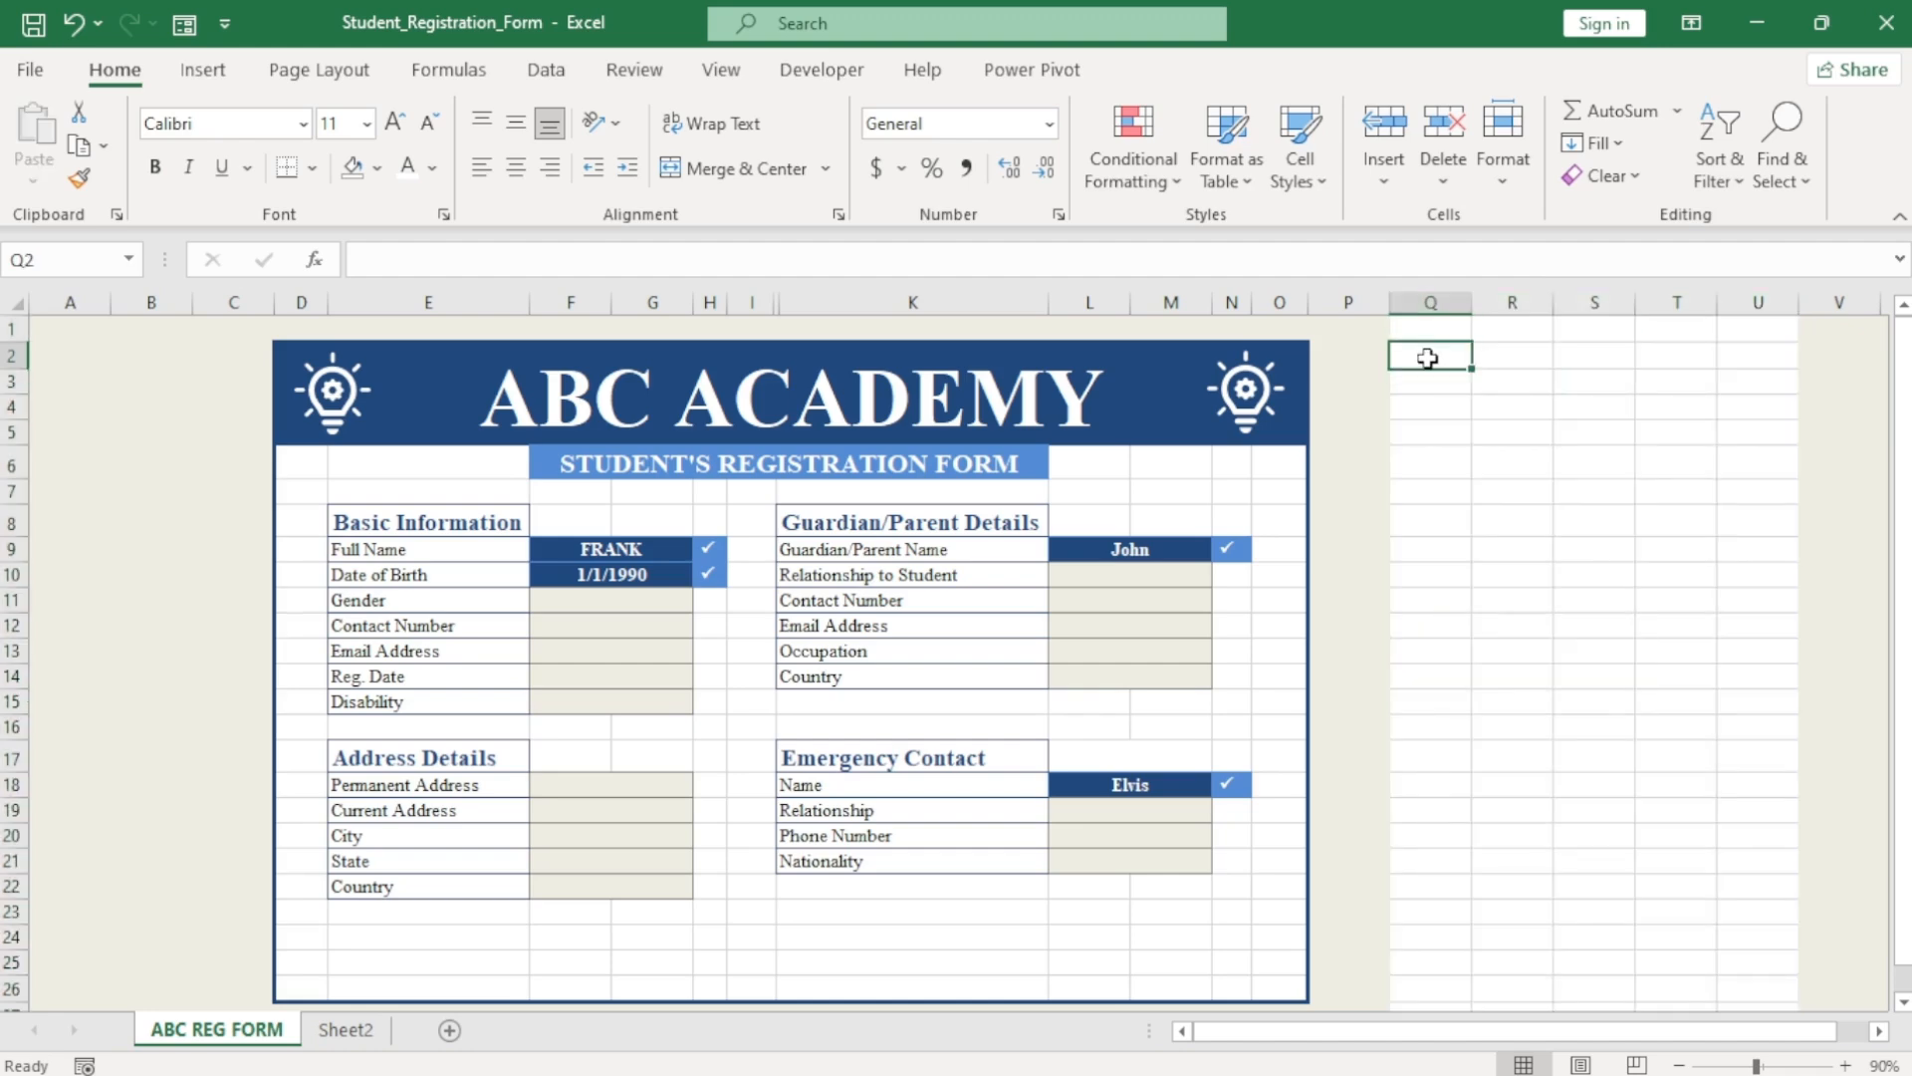
left_click(409, 547)
left_click(431, 595)
left_click_drag(433, 545, 427, 702)
key("ctrl+c")
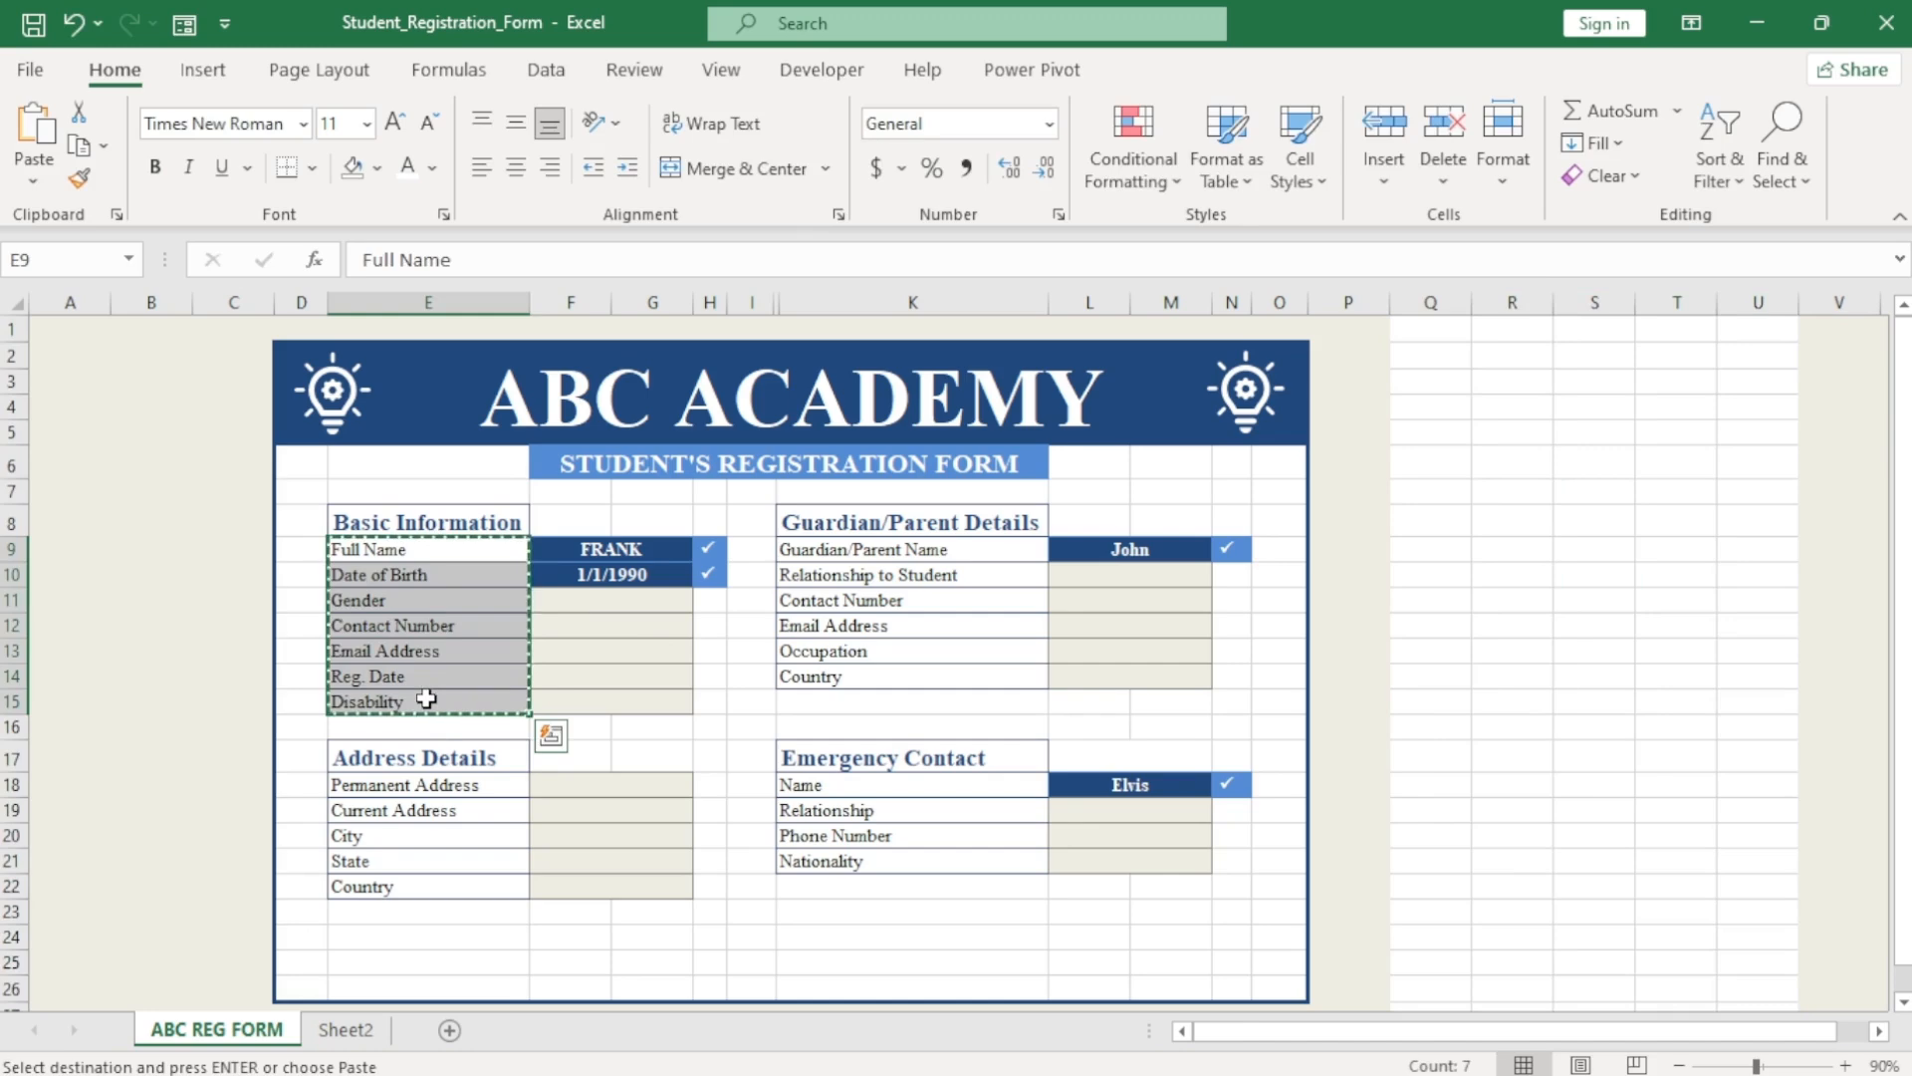
left_click(1430, 354)
key("ctrl+v")
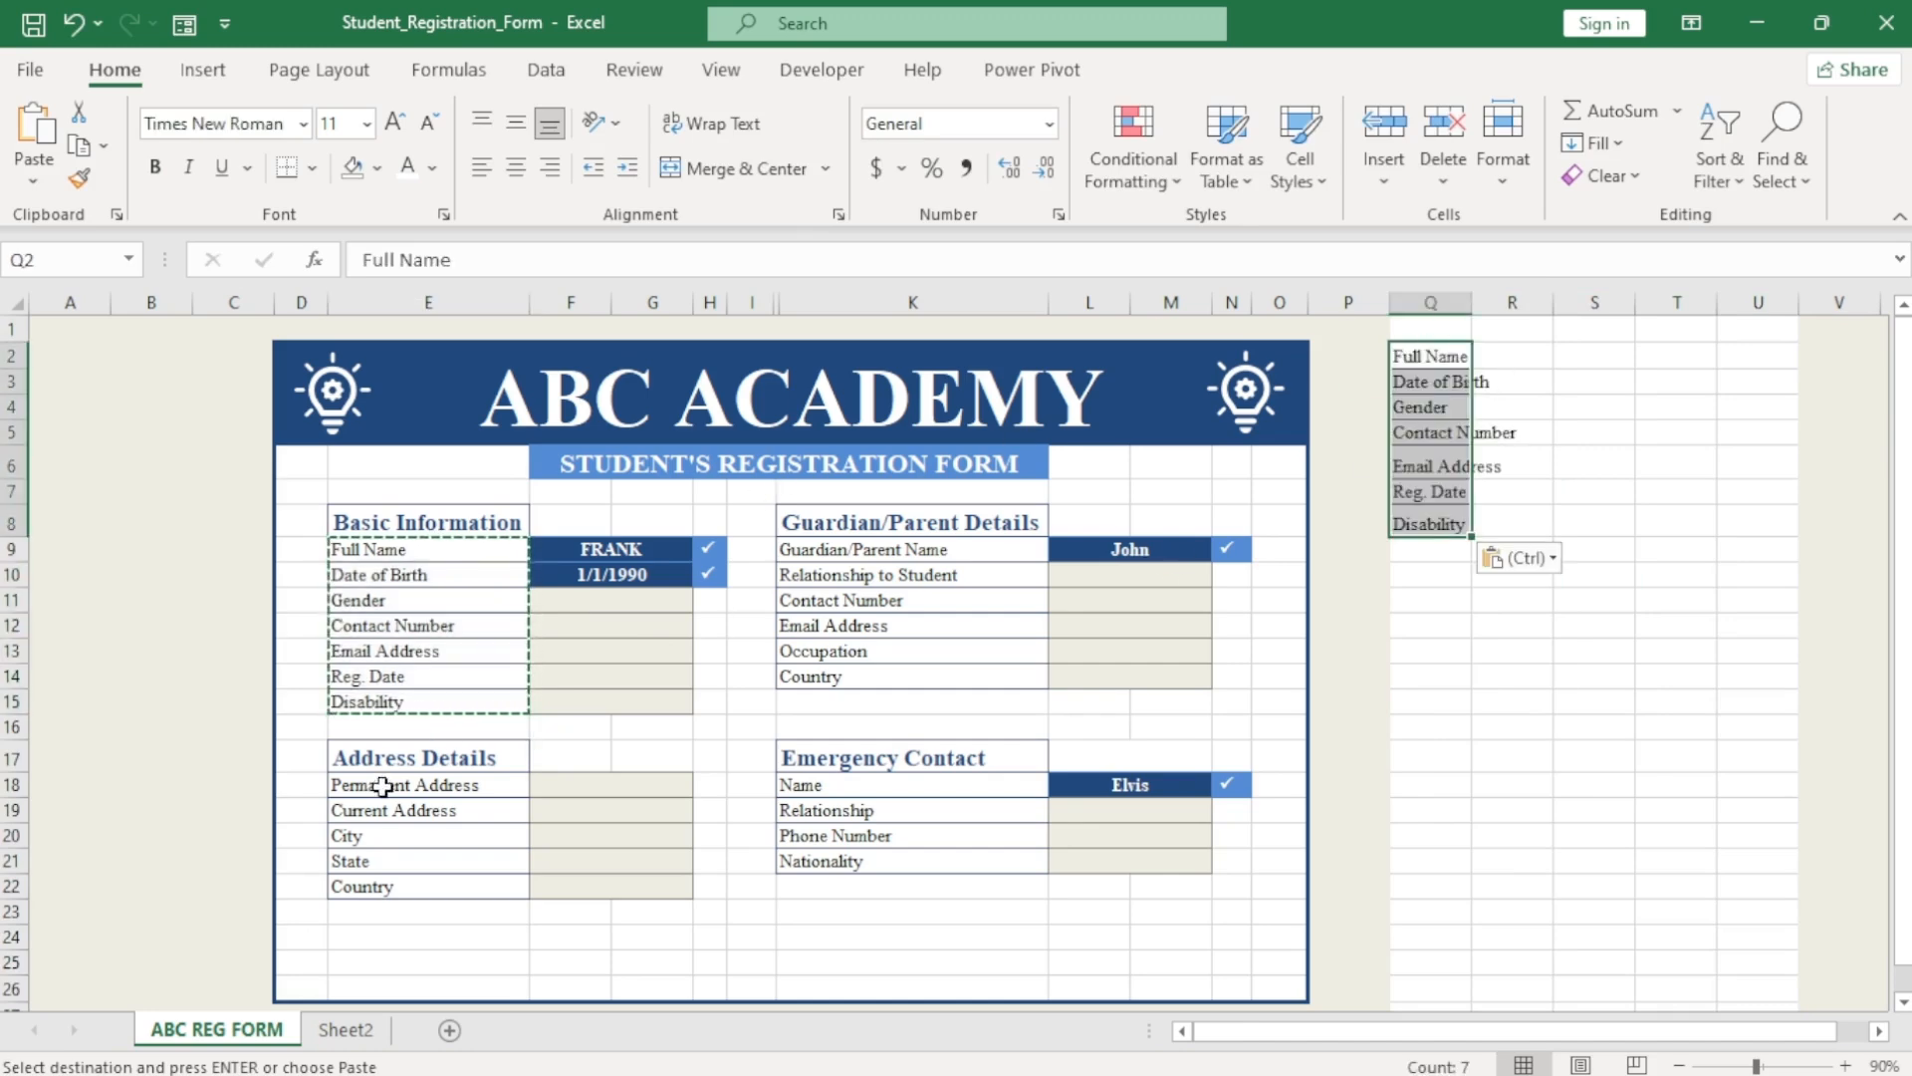
Paste the Address, Guardian/Parent and Emergency Contact labels into Q9:Q13, Q14:Q19 and Q20:Q23.
left_click_drag(384, 785, 376, 883)
key("ctrl+c")
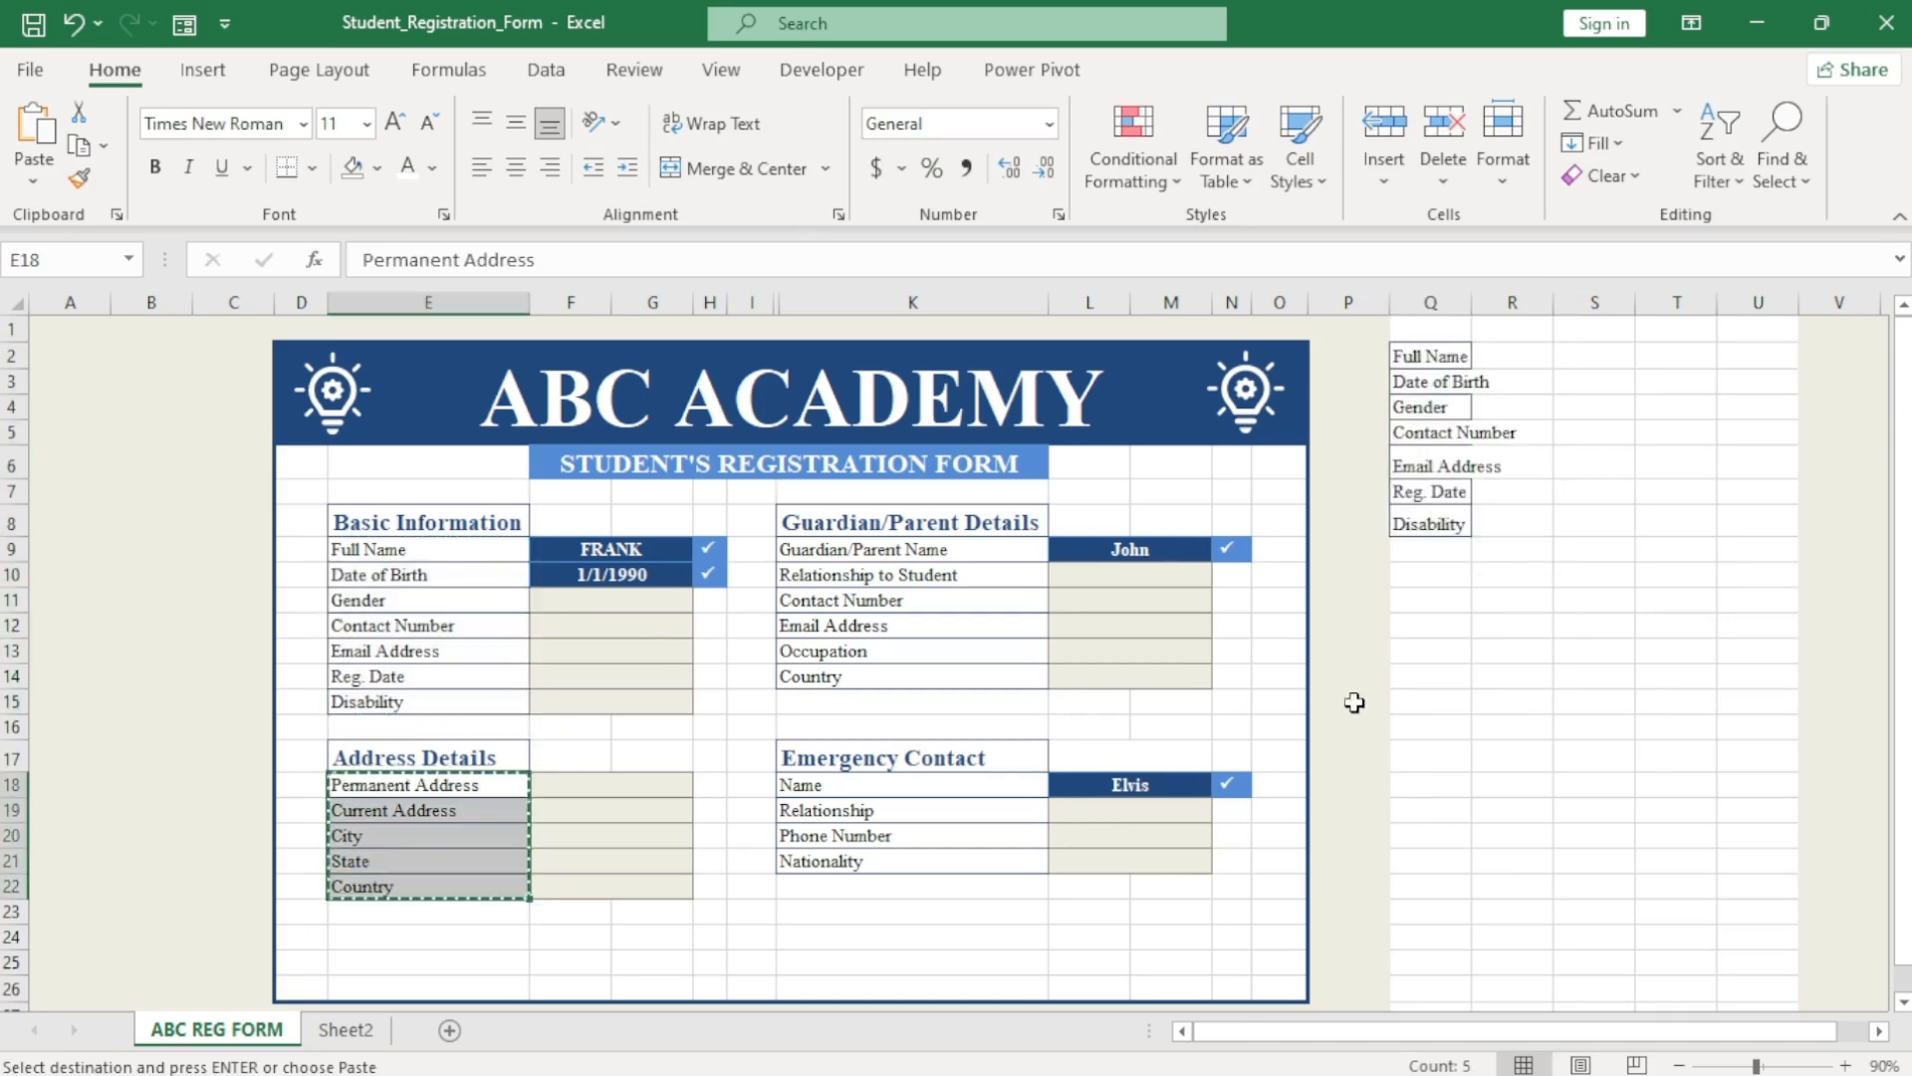
left_click(1430, 549)
key("ctrl+v")
left_click_drag(827, 549, 826, 676)
key("ctrl+c")
left_click(1431, 677)
key("ctrl+v")
left_click_drag(827, 785, 839, 862)
key("ctrl+c")
left_click(1434, 836)
key("ctrl+v")
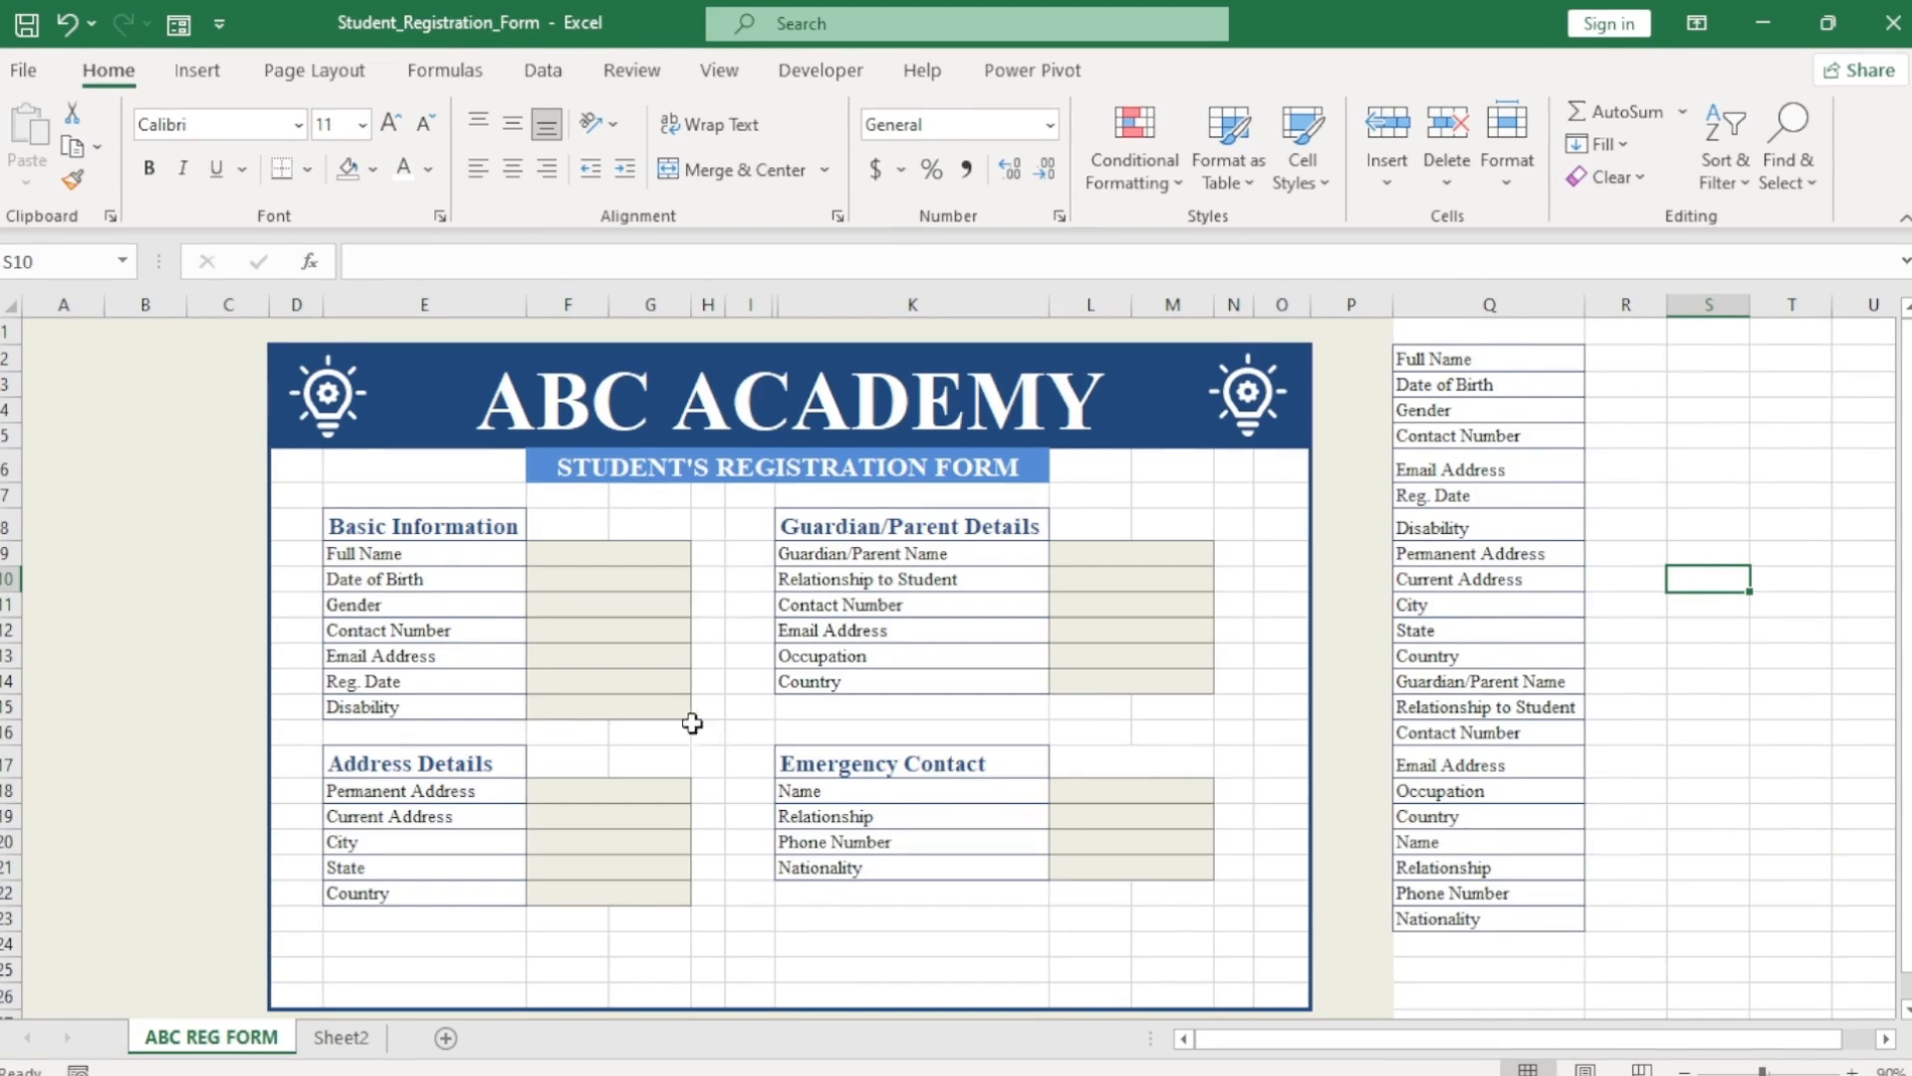
Enter =TODAY() in the Reg. Date cell F14.
left_click(591, 684)
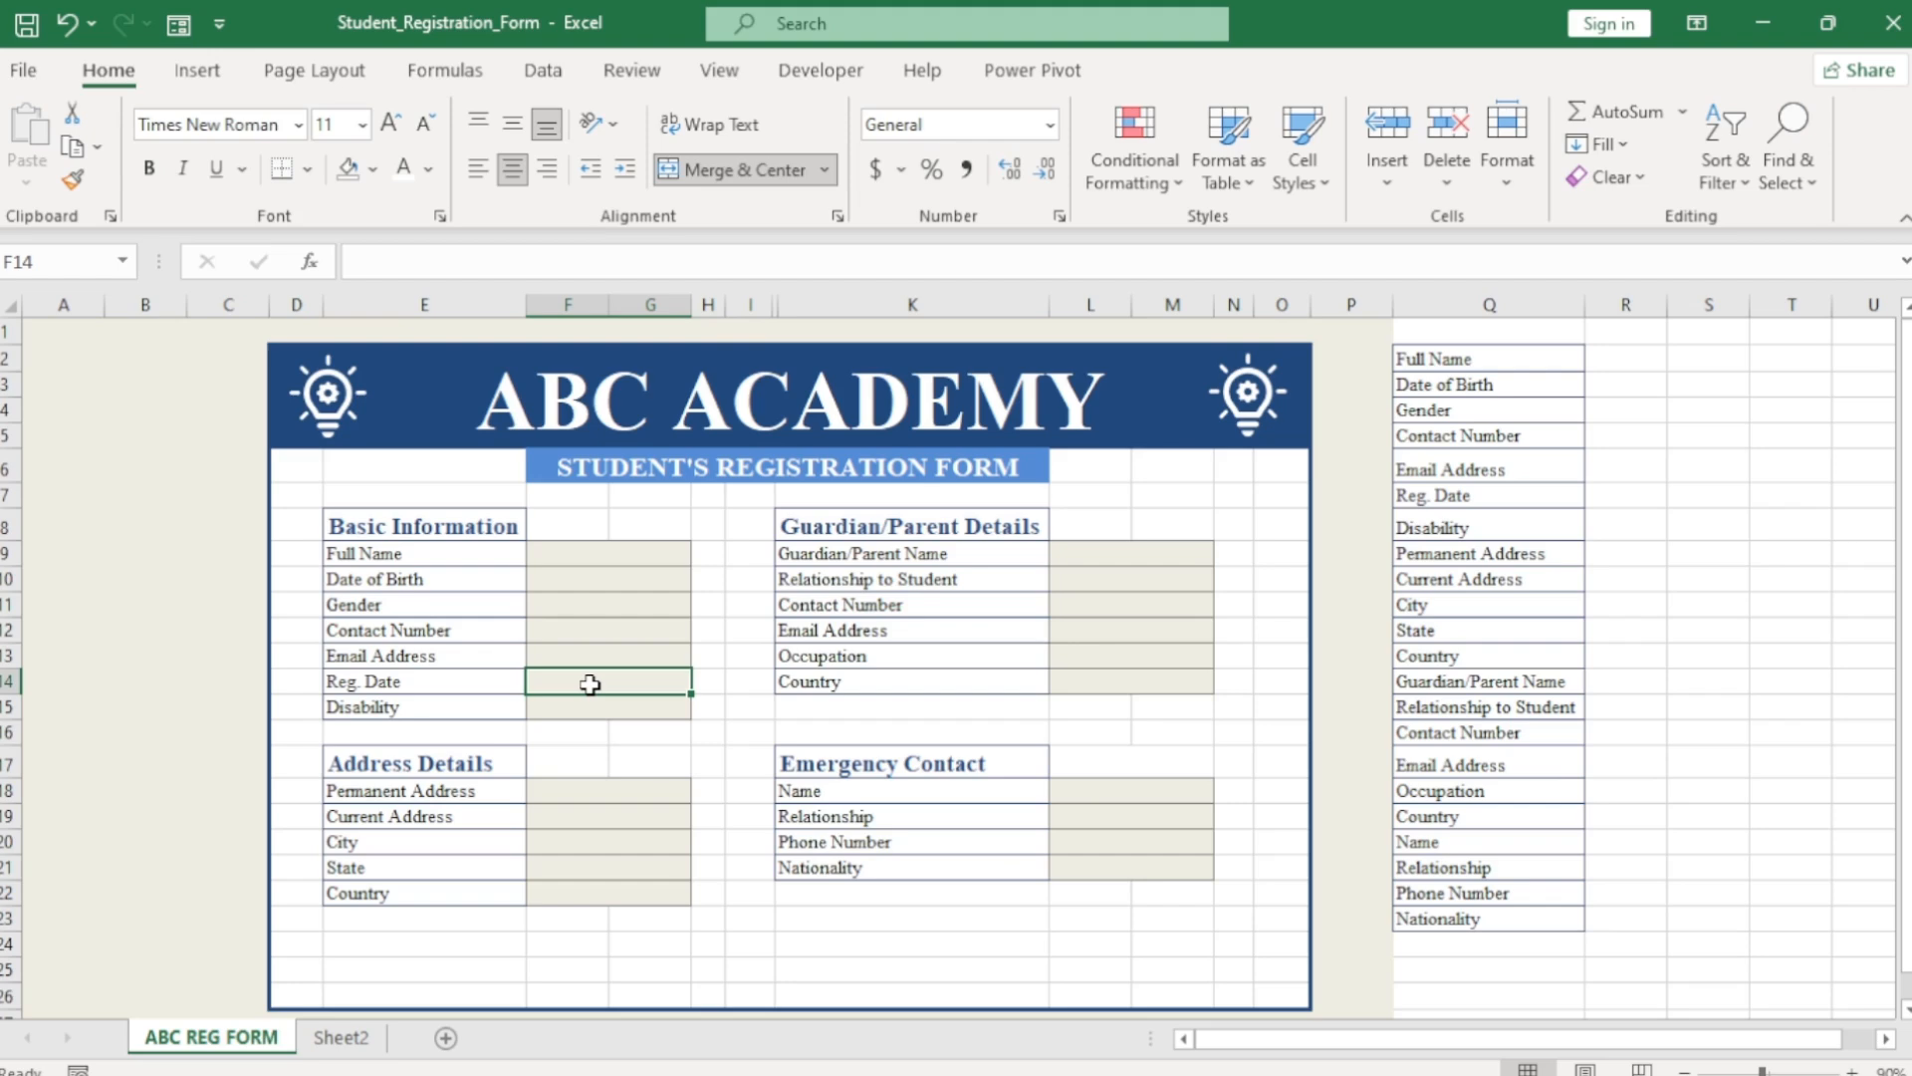
type("=tod")
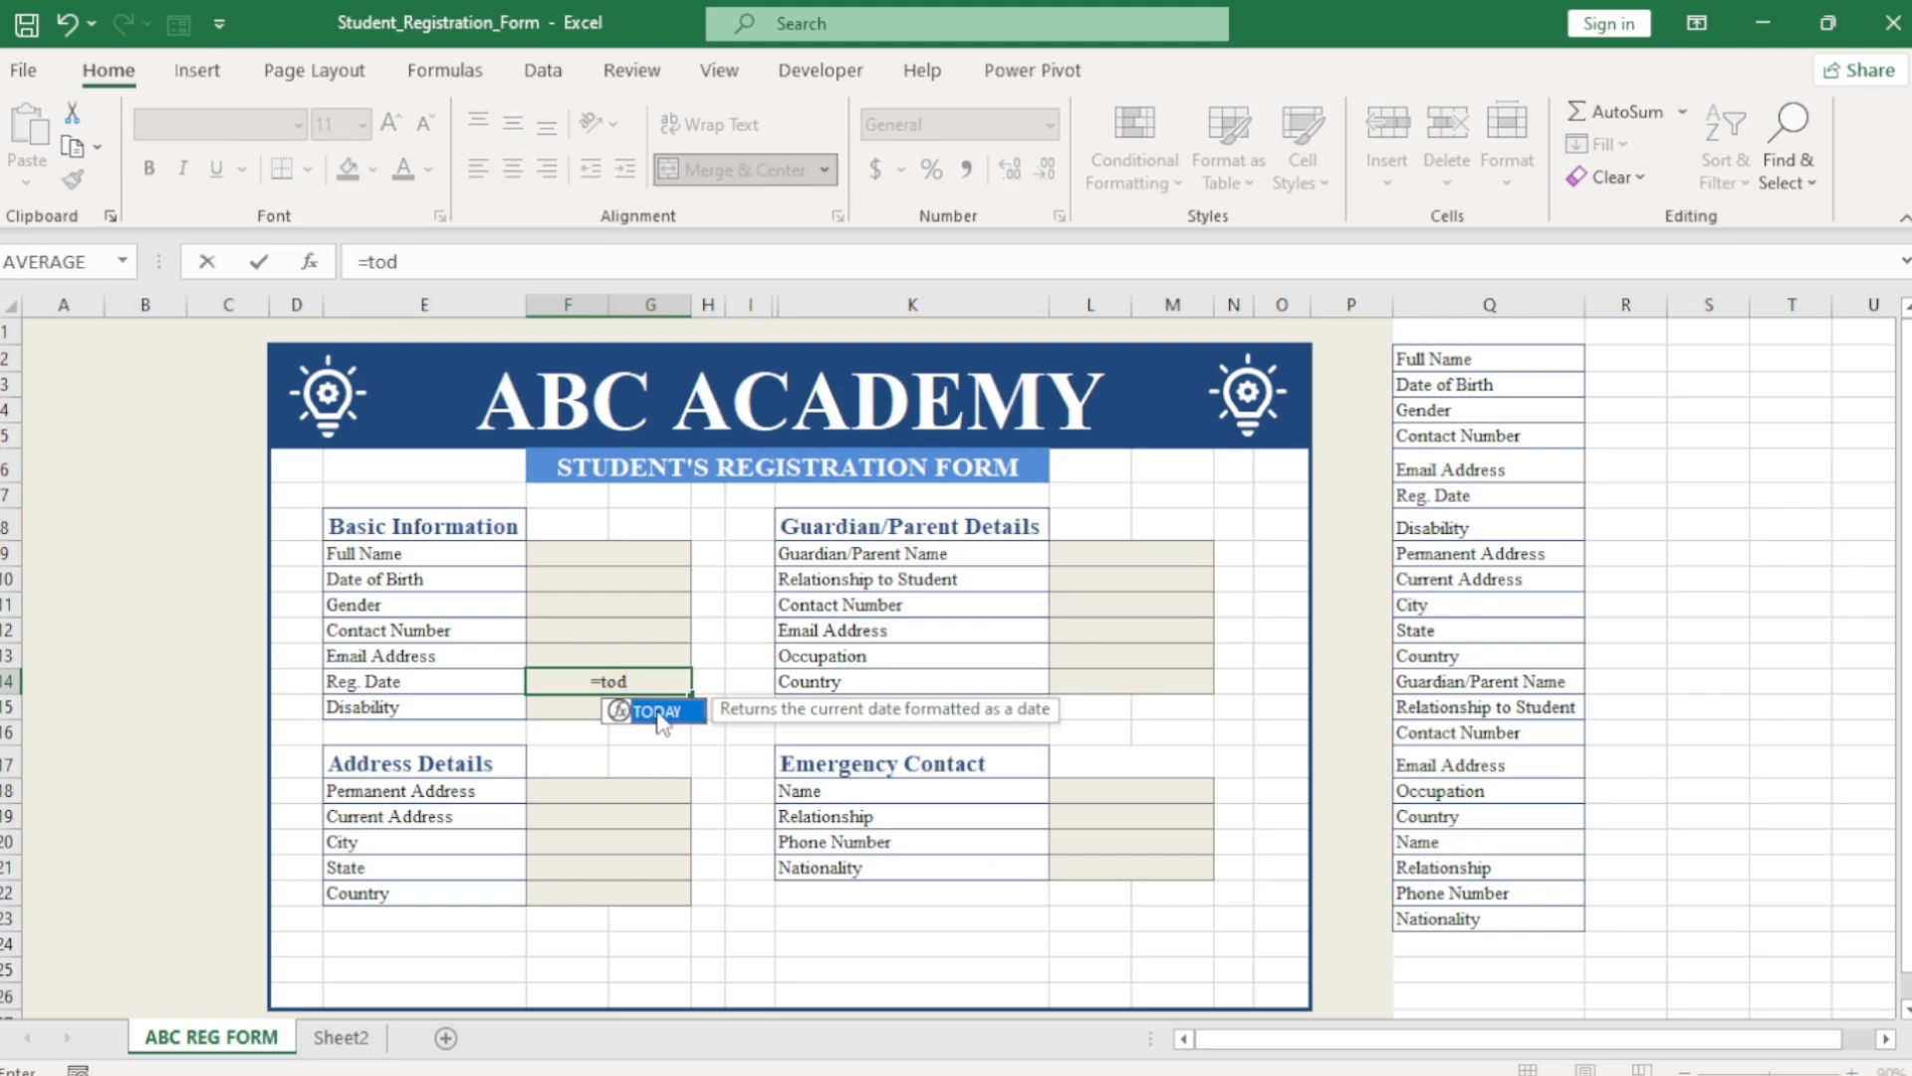
double_click(658, 711)
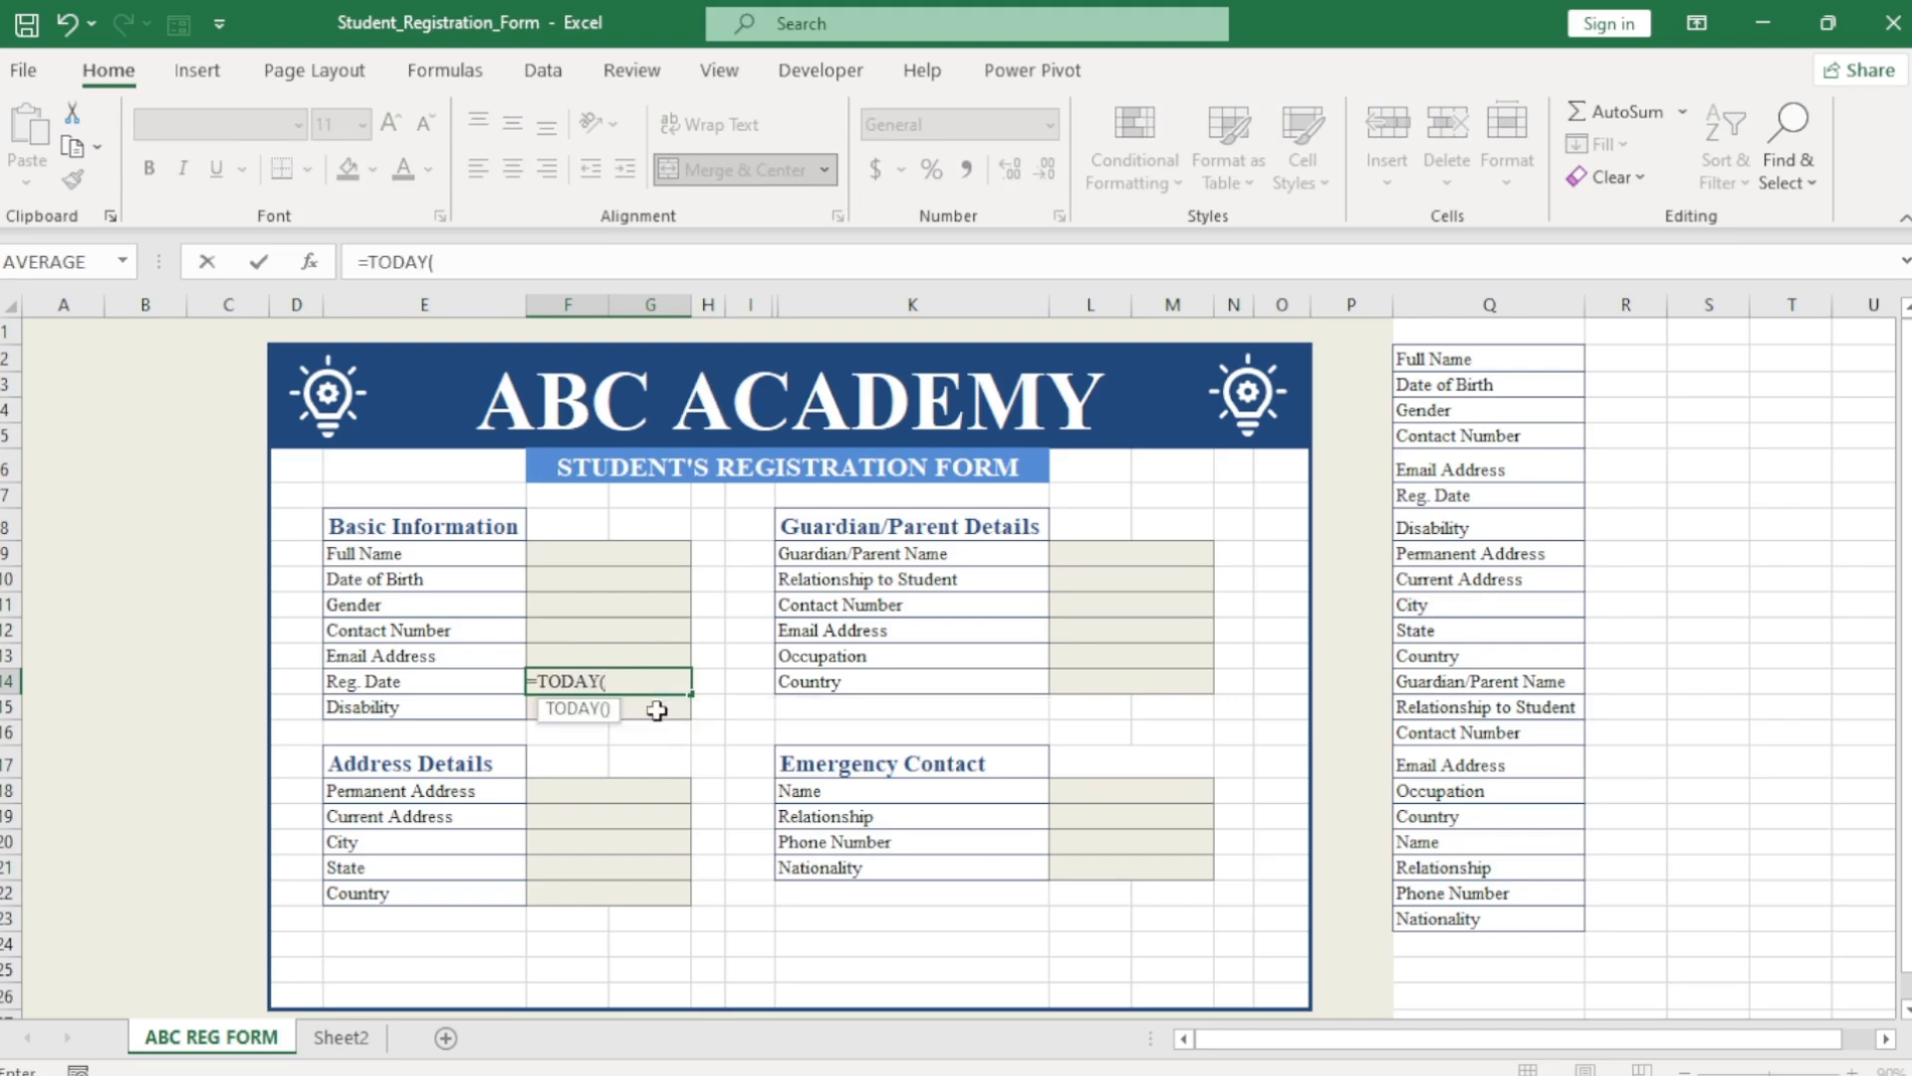
type(")")
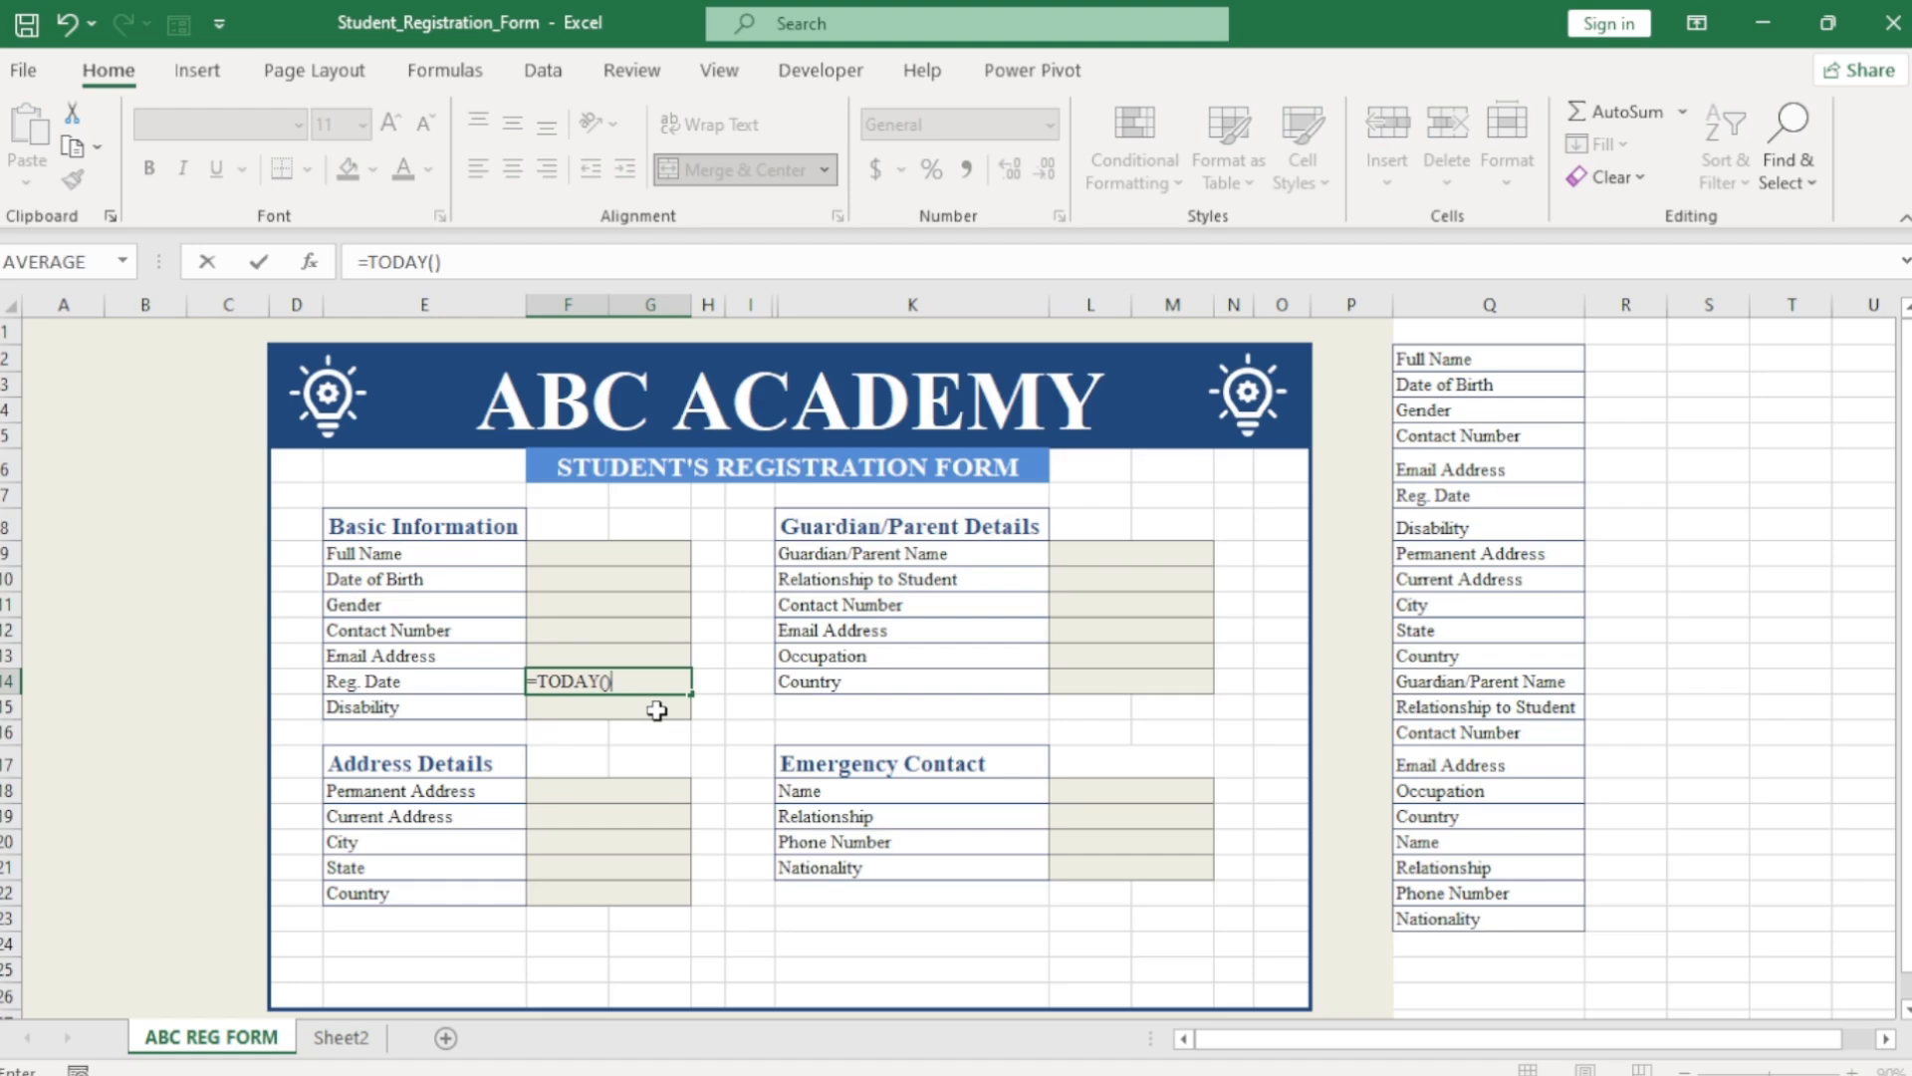
key("Return")
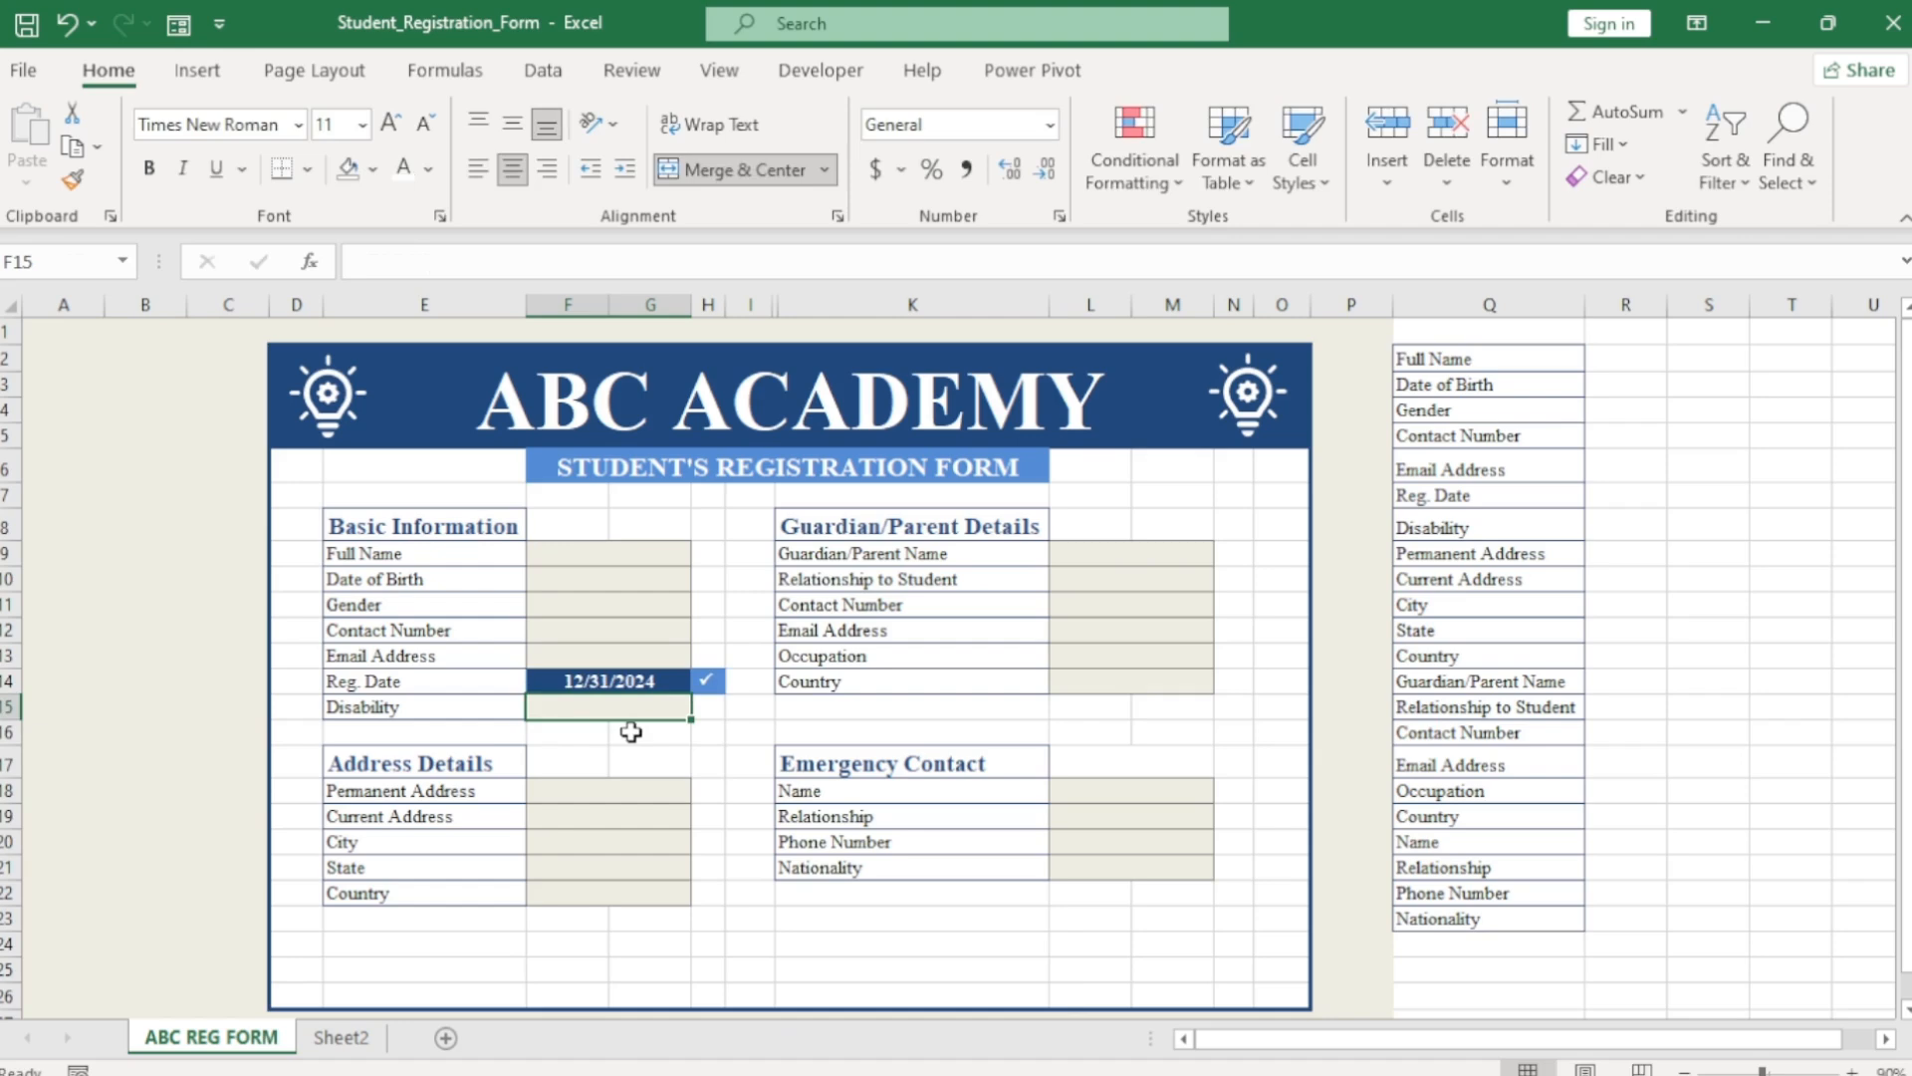
Check the Gender input's choices, then select R2 beside the Full Name label.
left_click(645, 760)
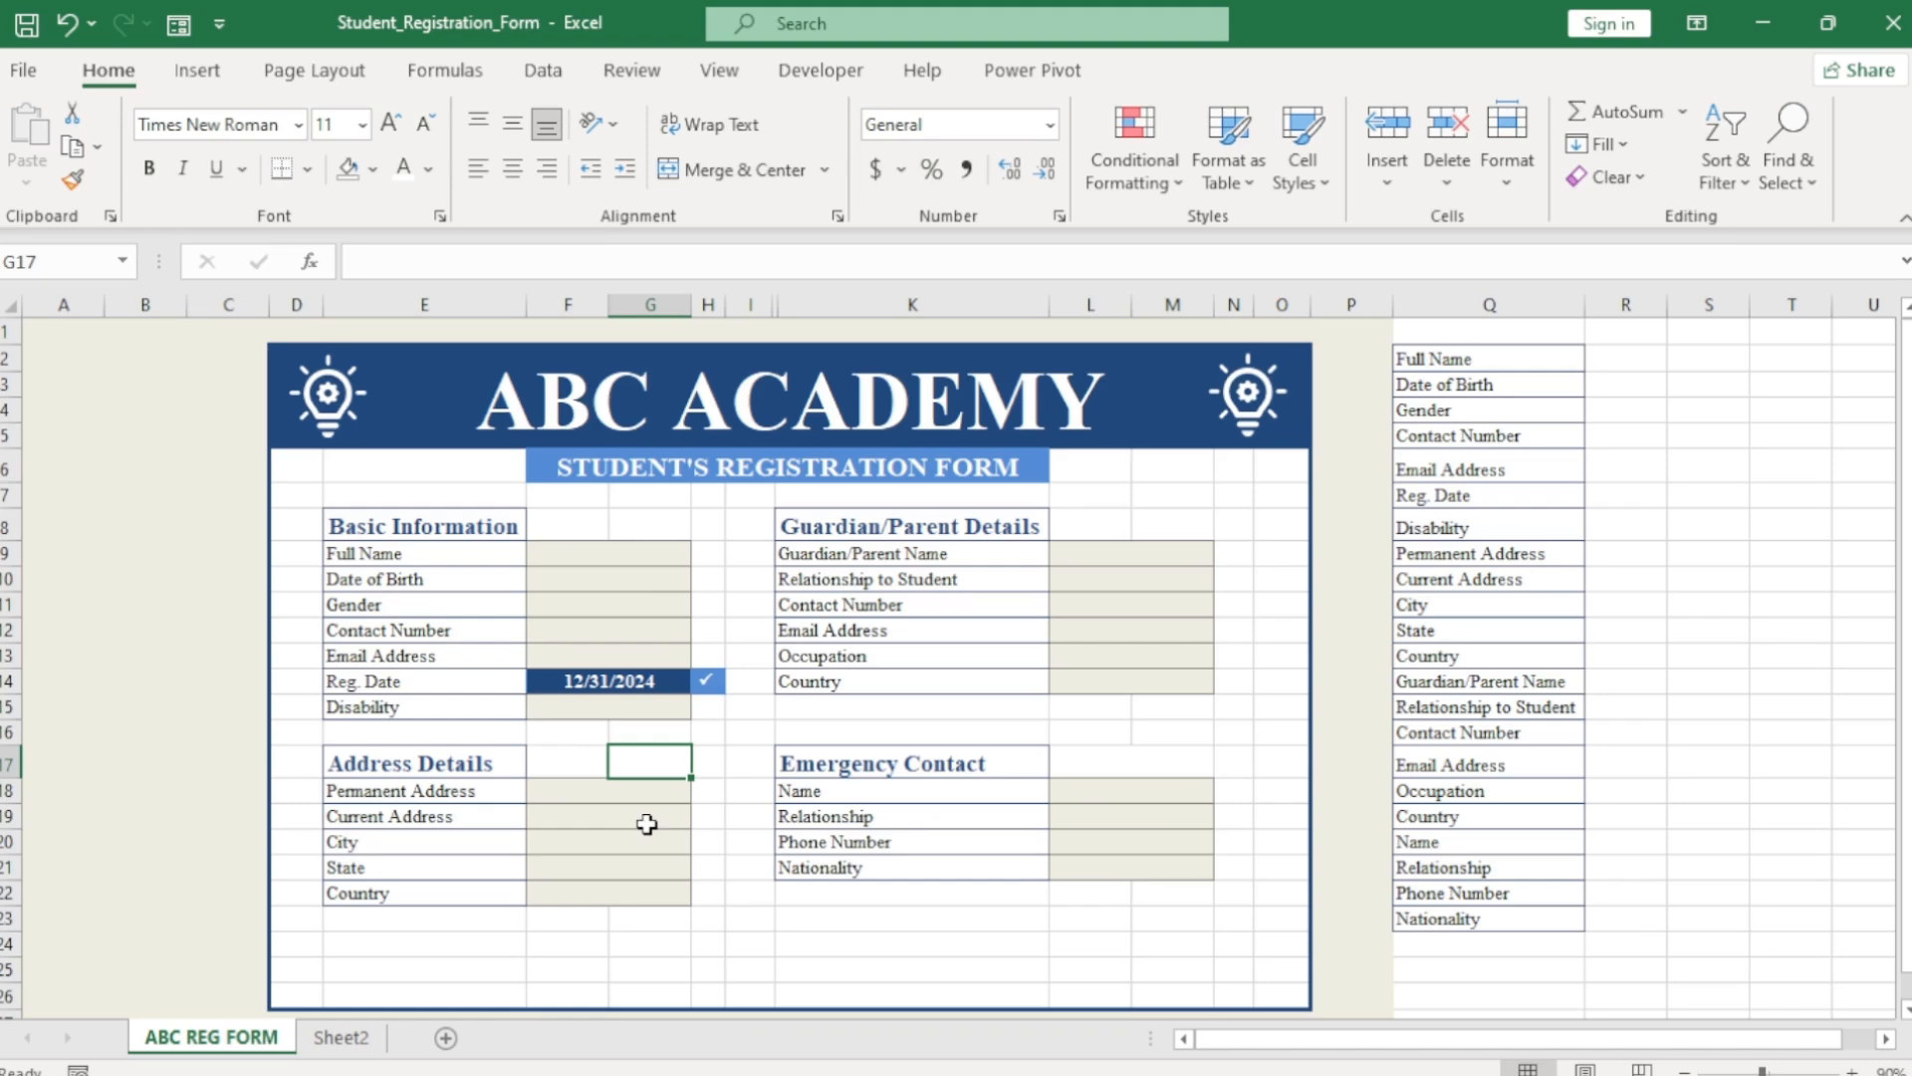
left_click(647, 609)
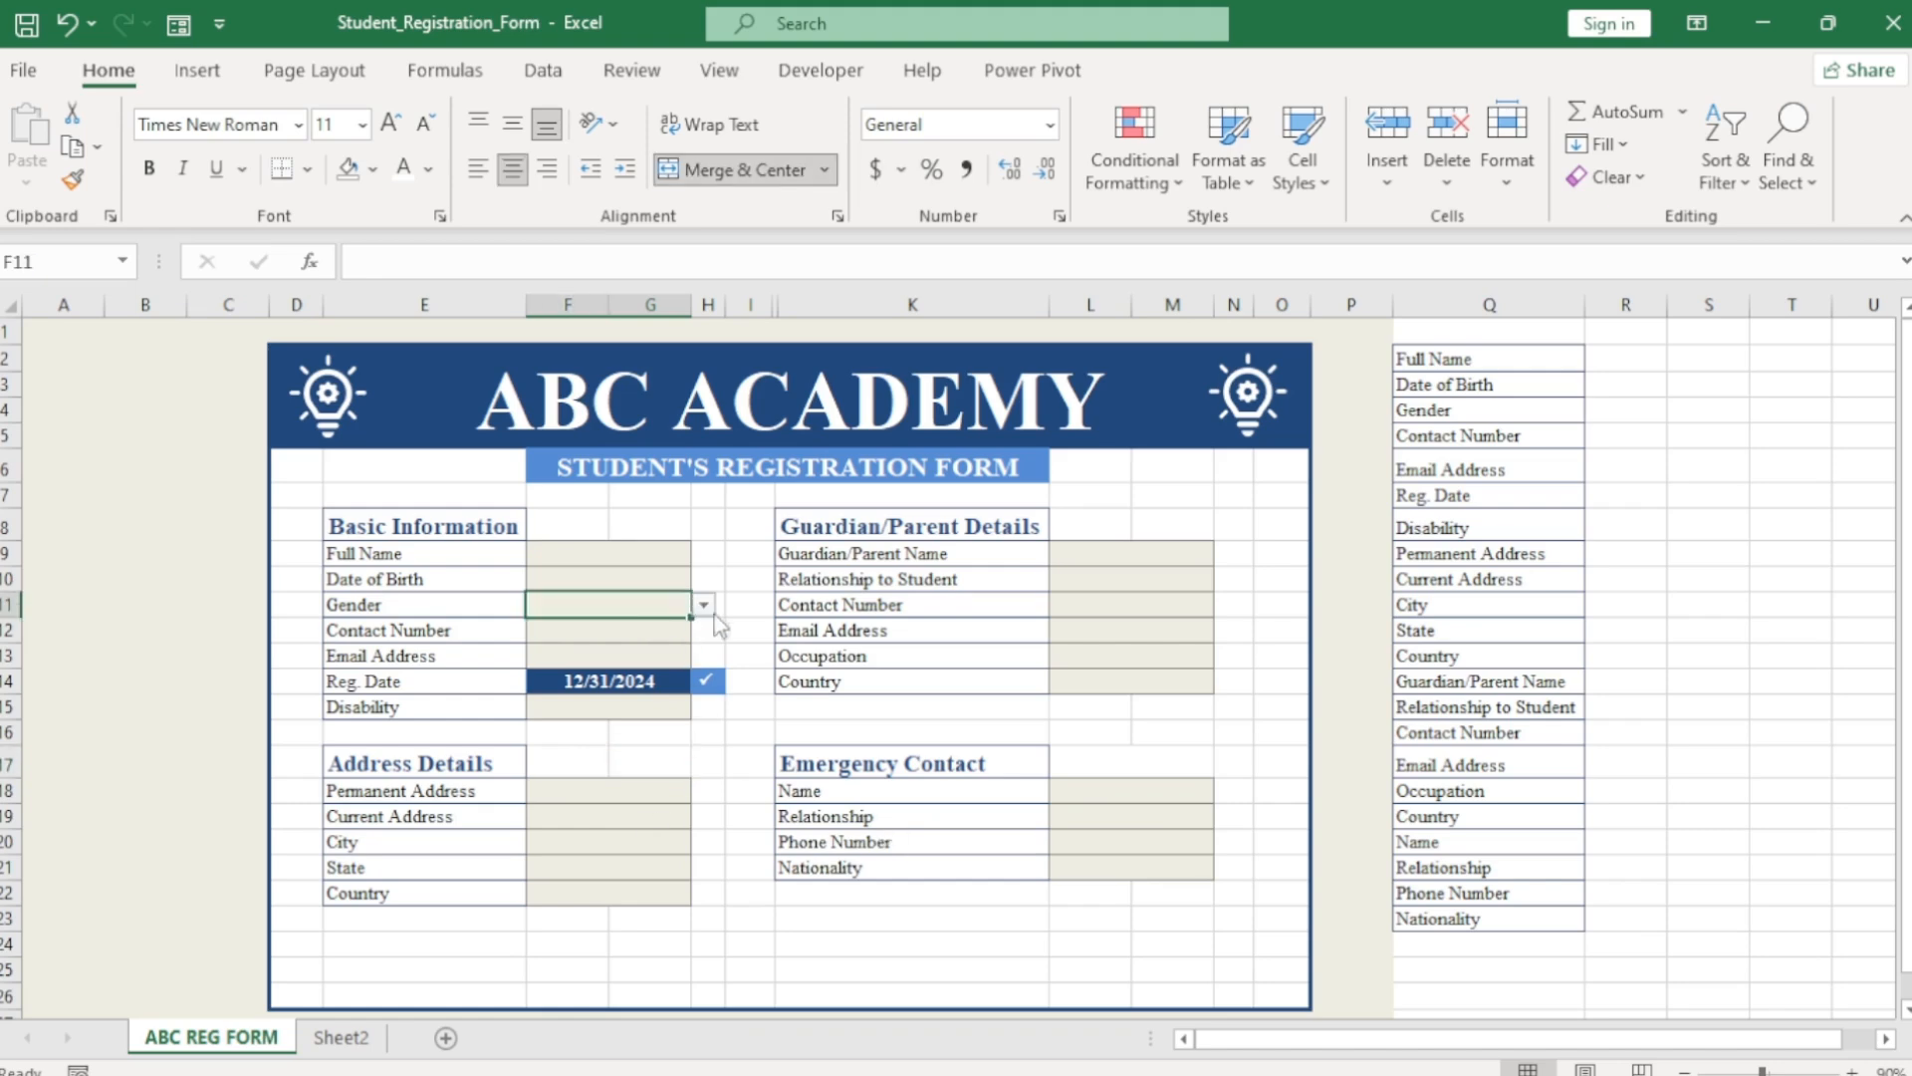
left_click(1634, 361)
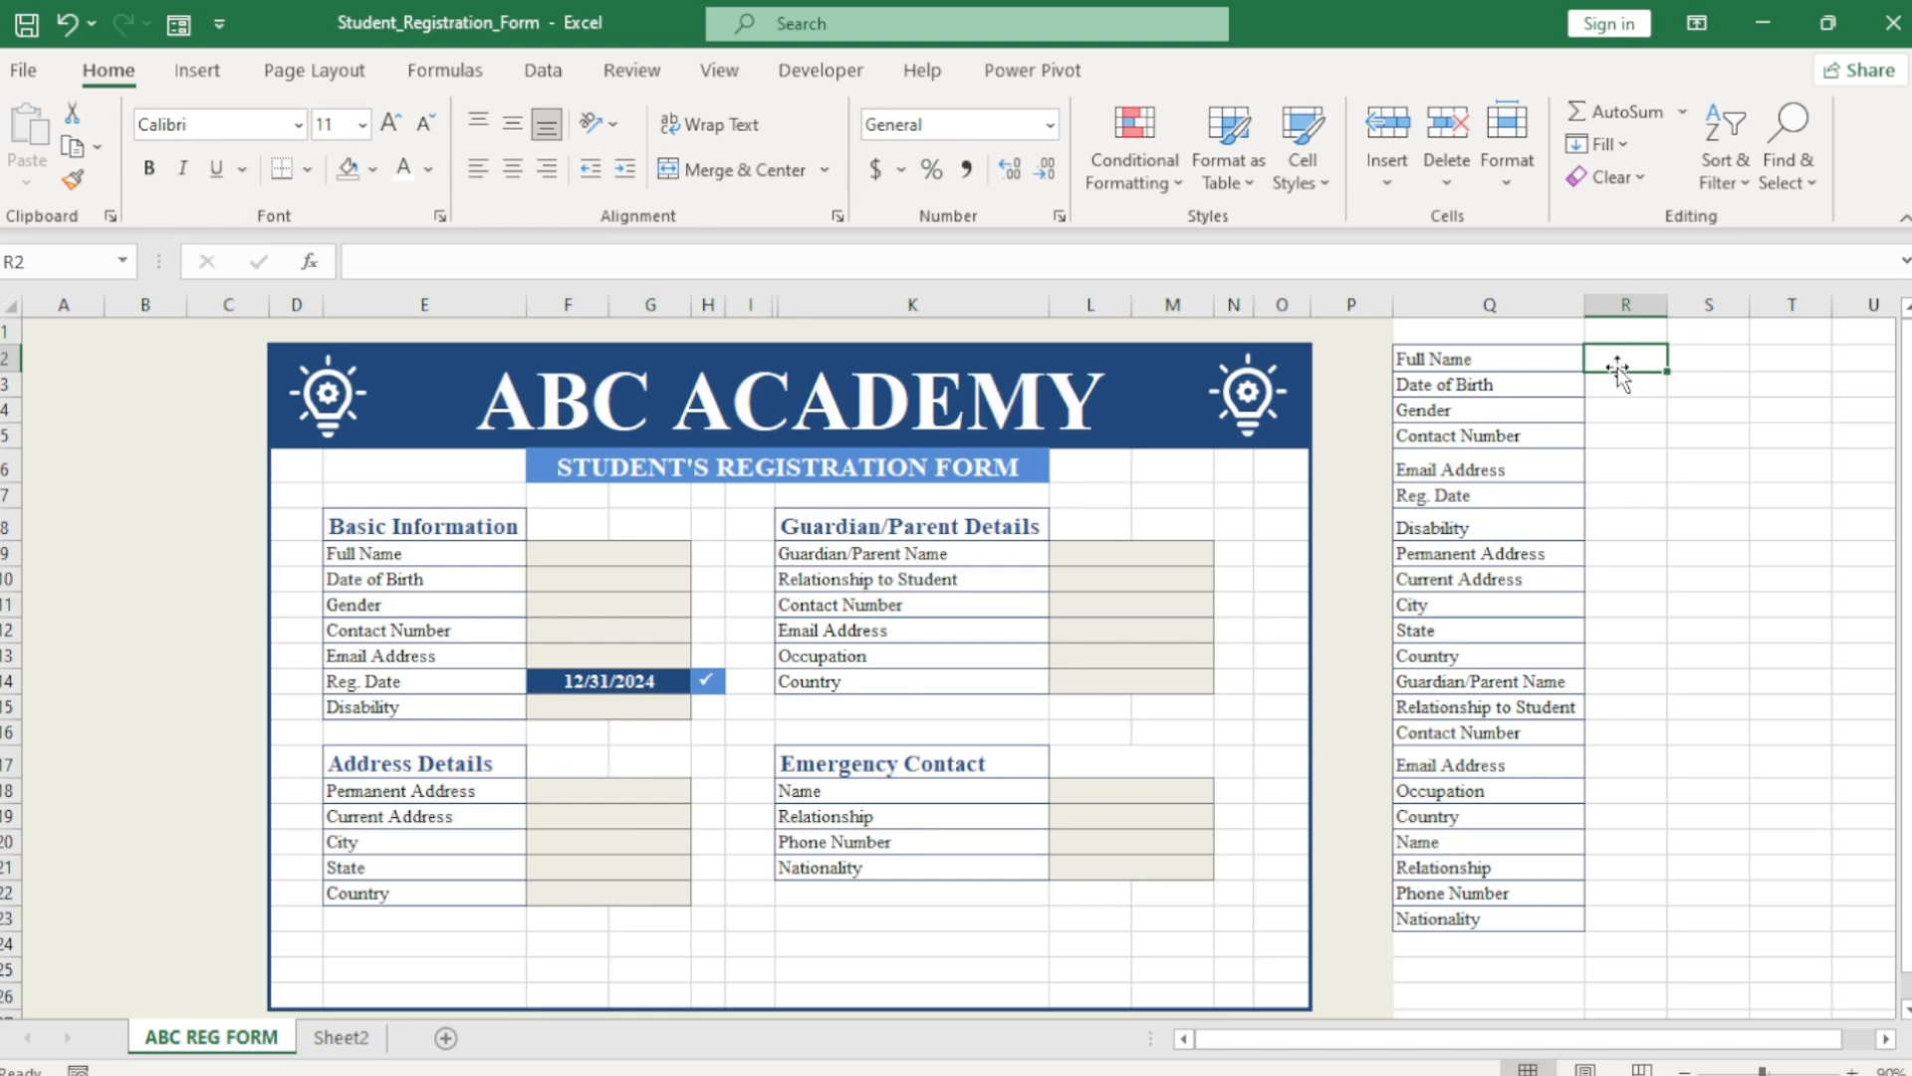
Link column R cells to the Full Name, Date of Birth, Gender and following form entries with = references.
type("=")
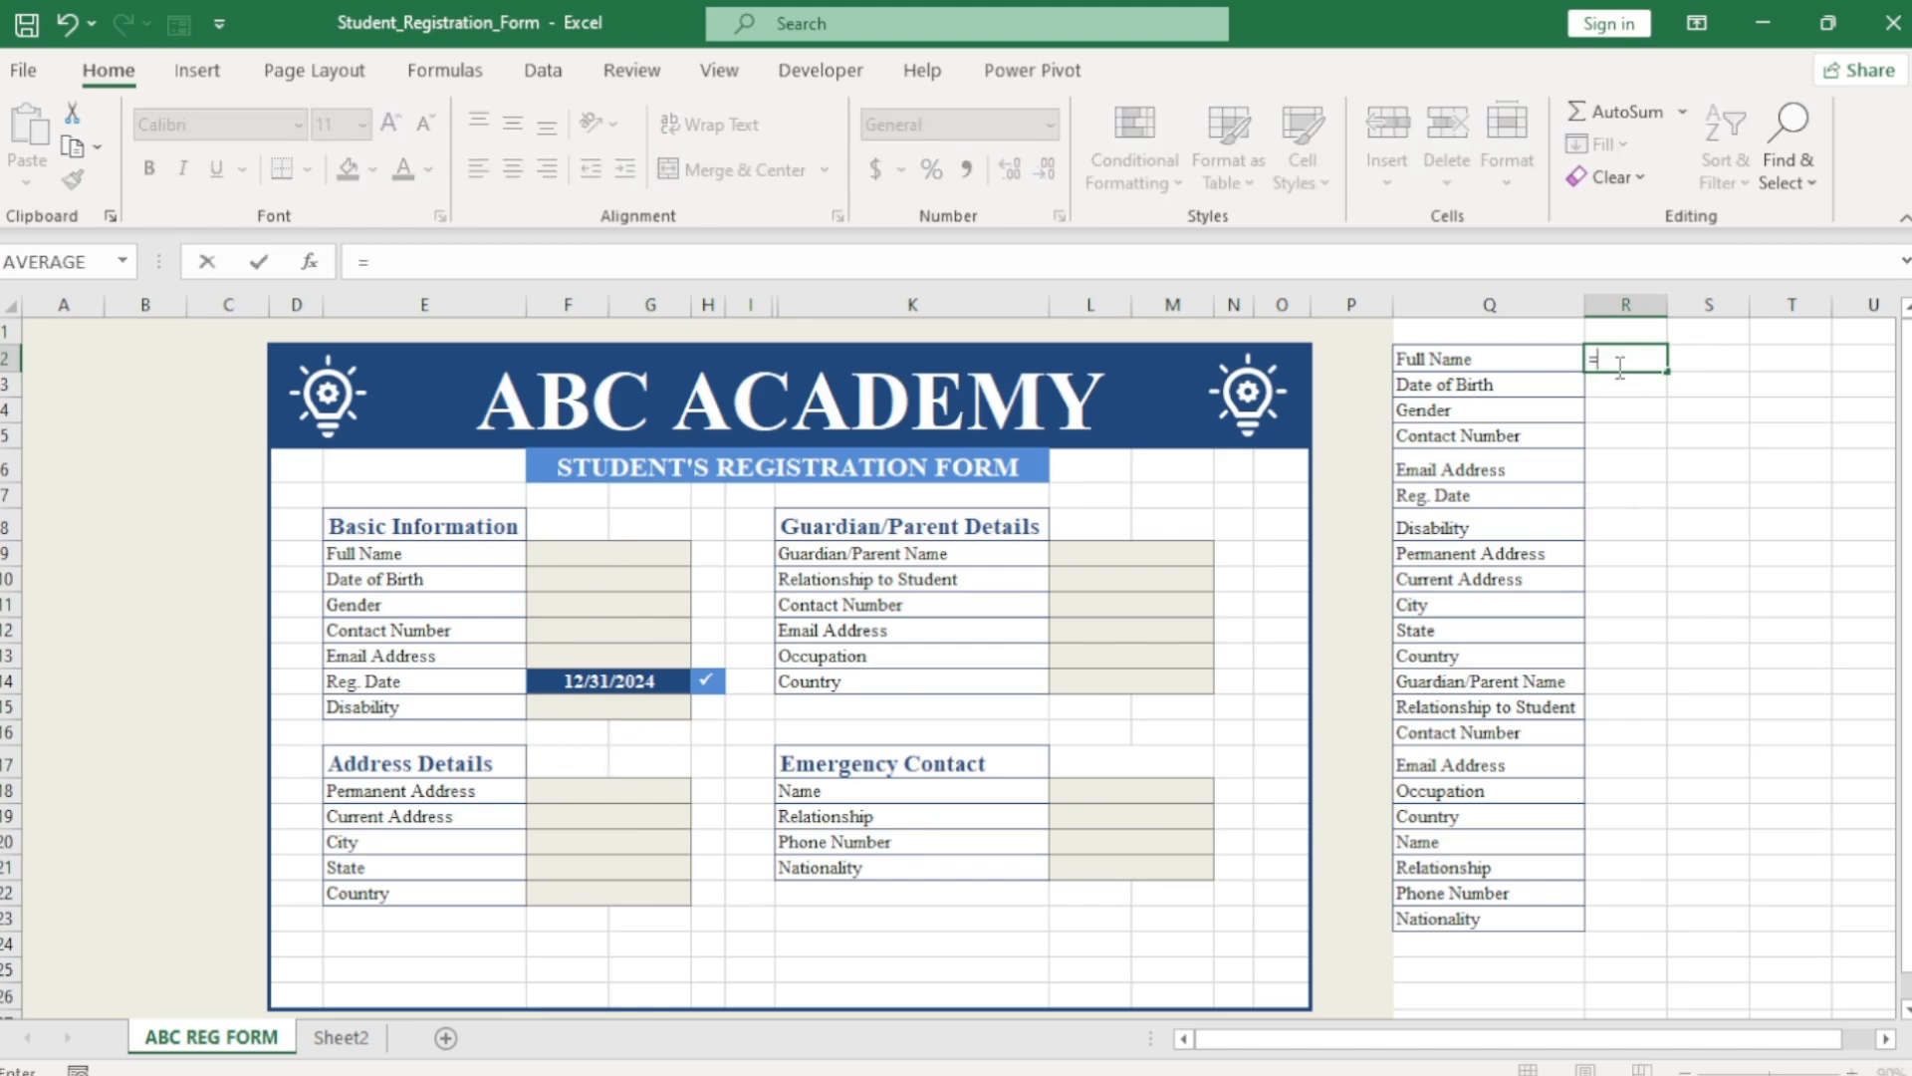
left_click(653, 555)
key("Return")
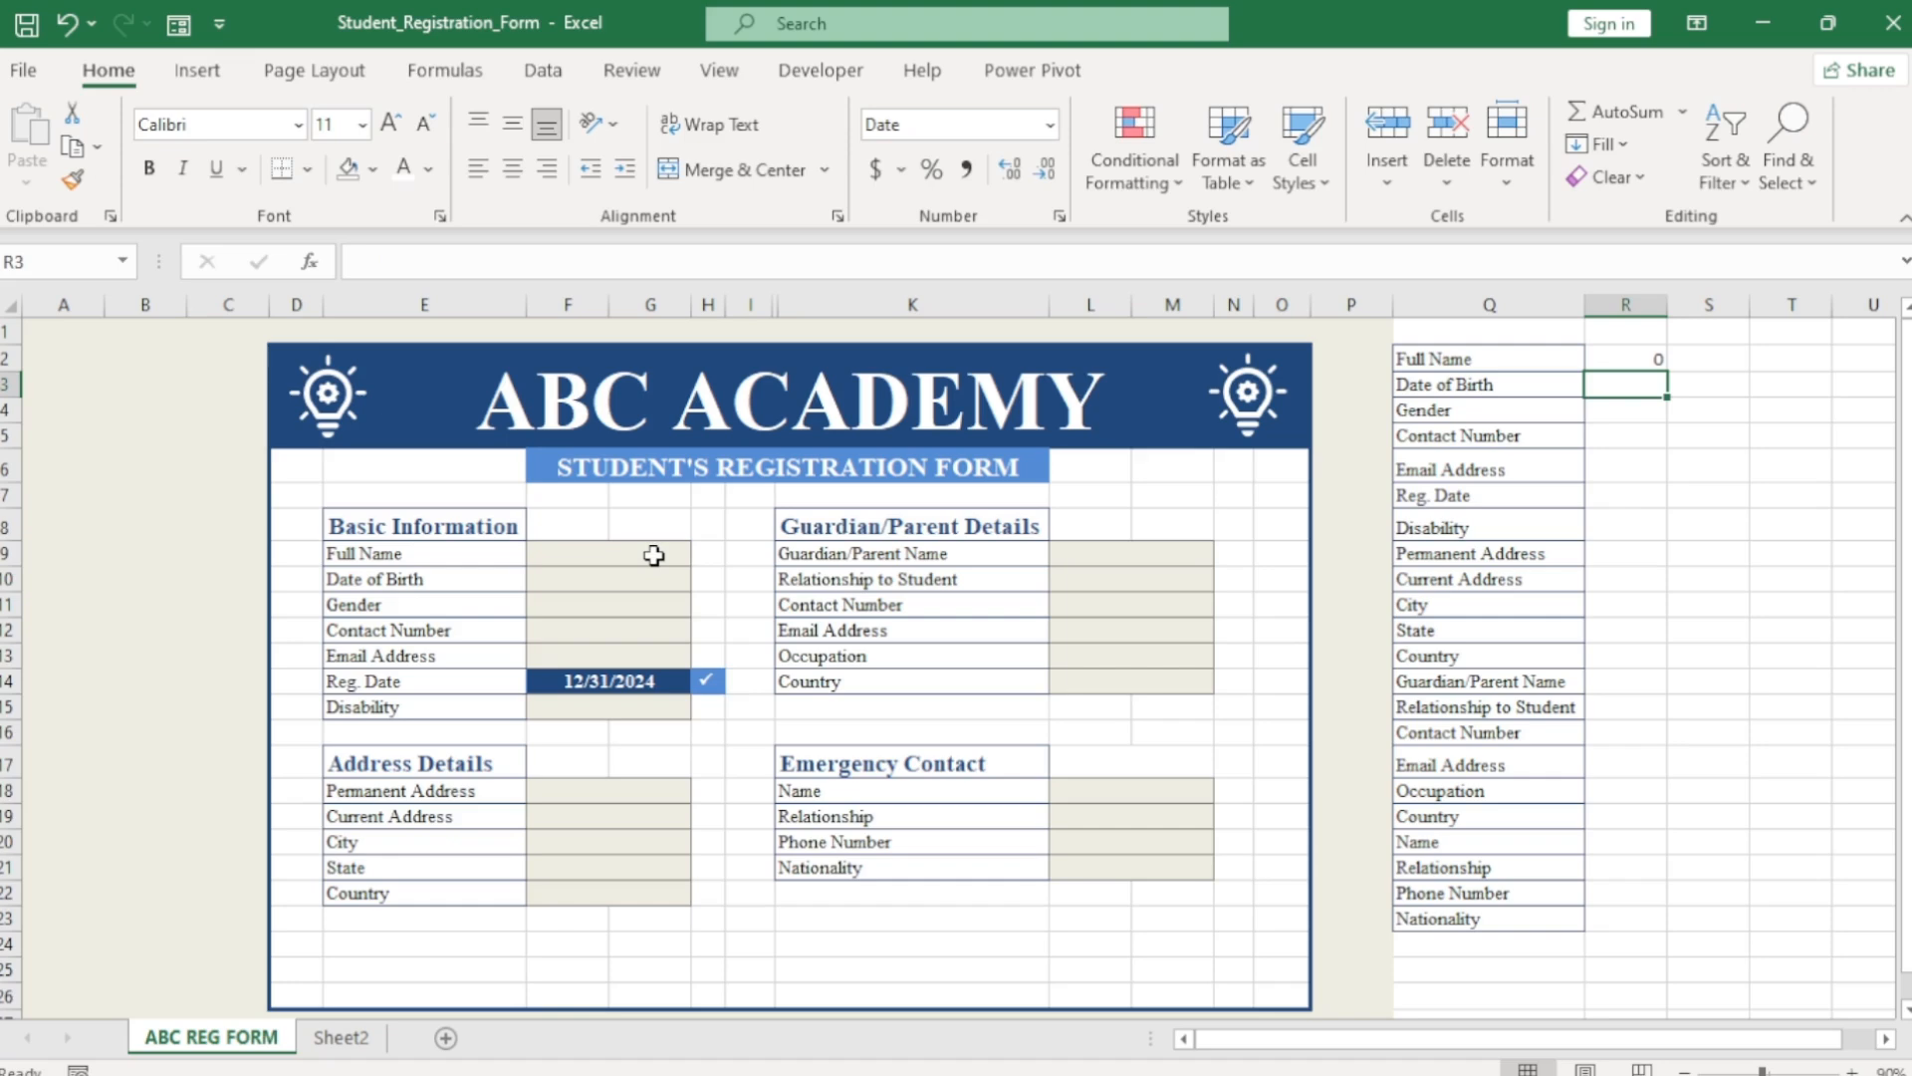
type("=")
left_click(644, 582)
key("Return")
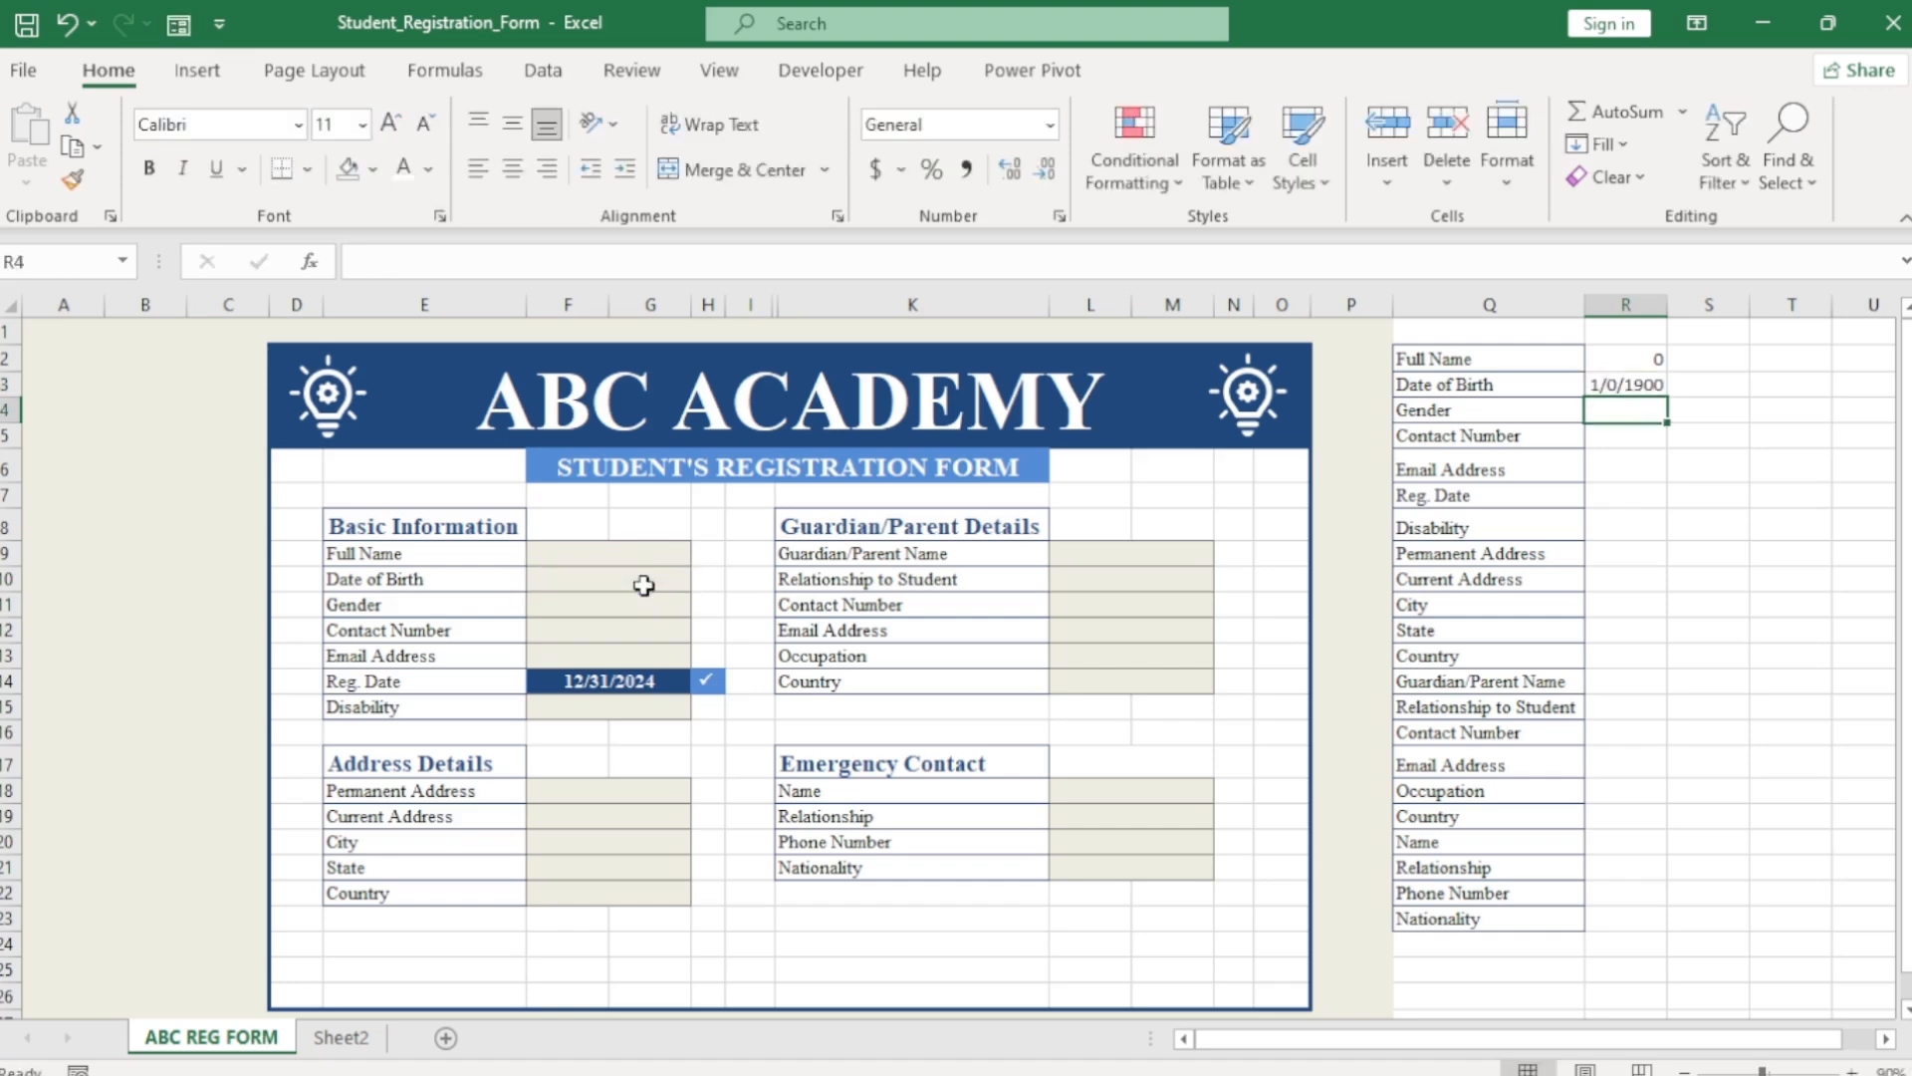
type("=")
left_click(637, 605)
key("Return")
type("=")
left_click(638, 631)
key("Return")
type("=")
left_click(634, 656)
key("Return")
type("=")
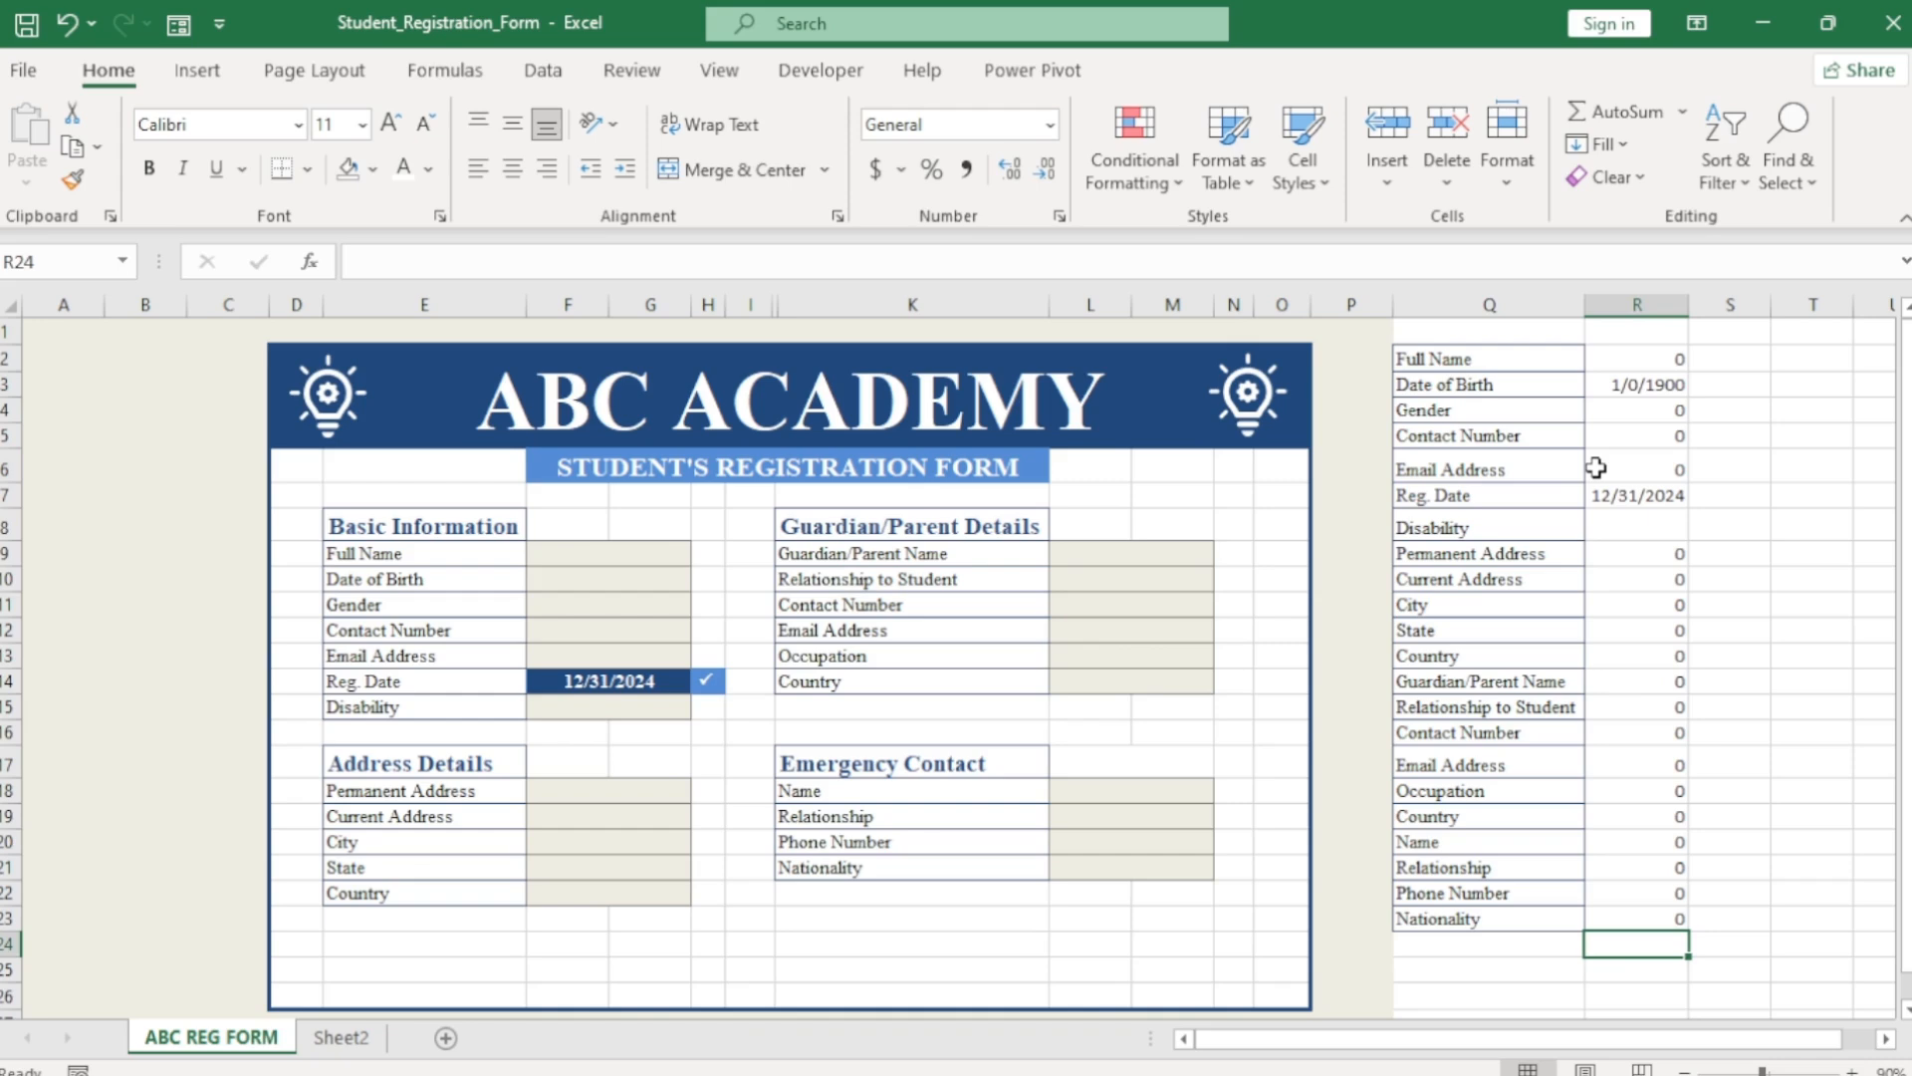
left_click(1456, 947)
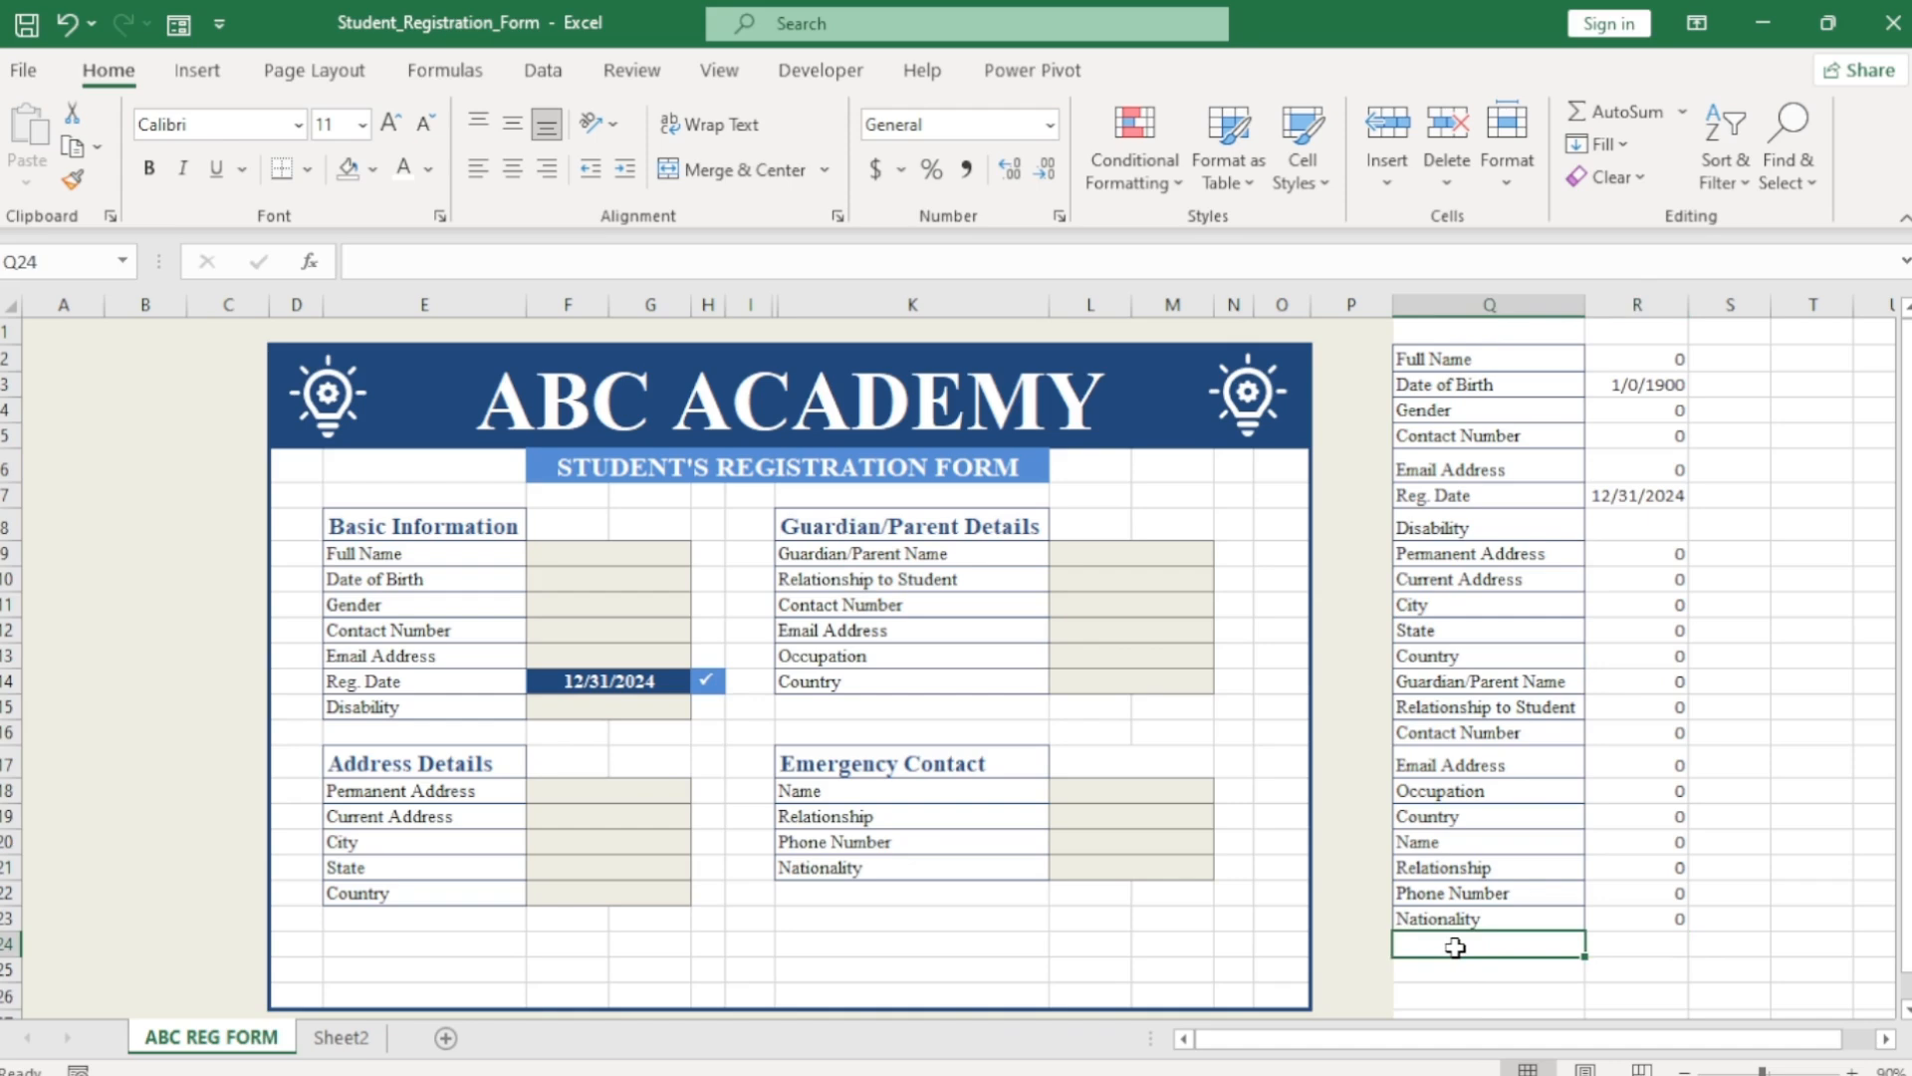
Label Q24 'Calculation' and start a COUNTA in R24 over Basic Information entries F9:G14.
type("Ca")
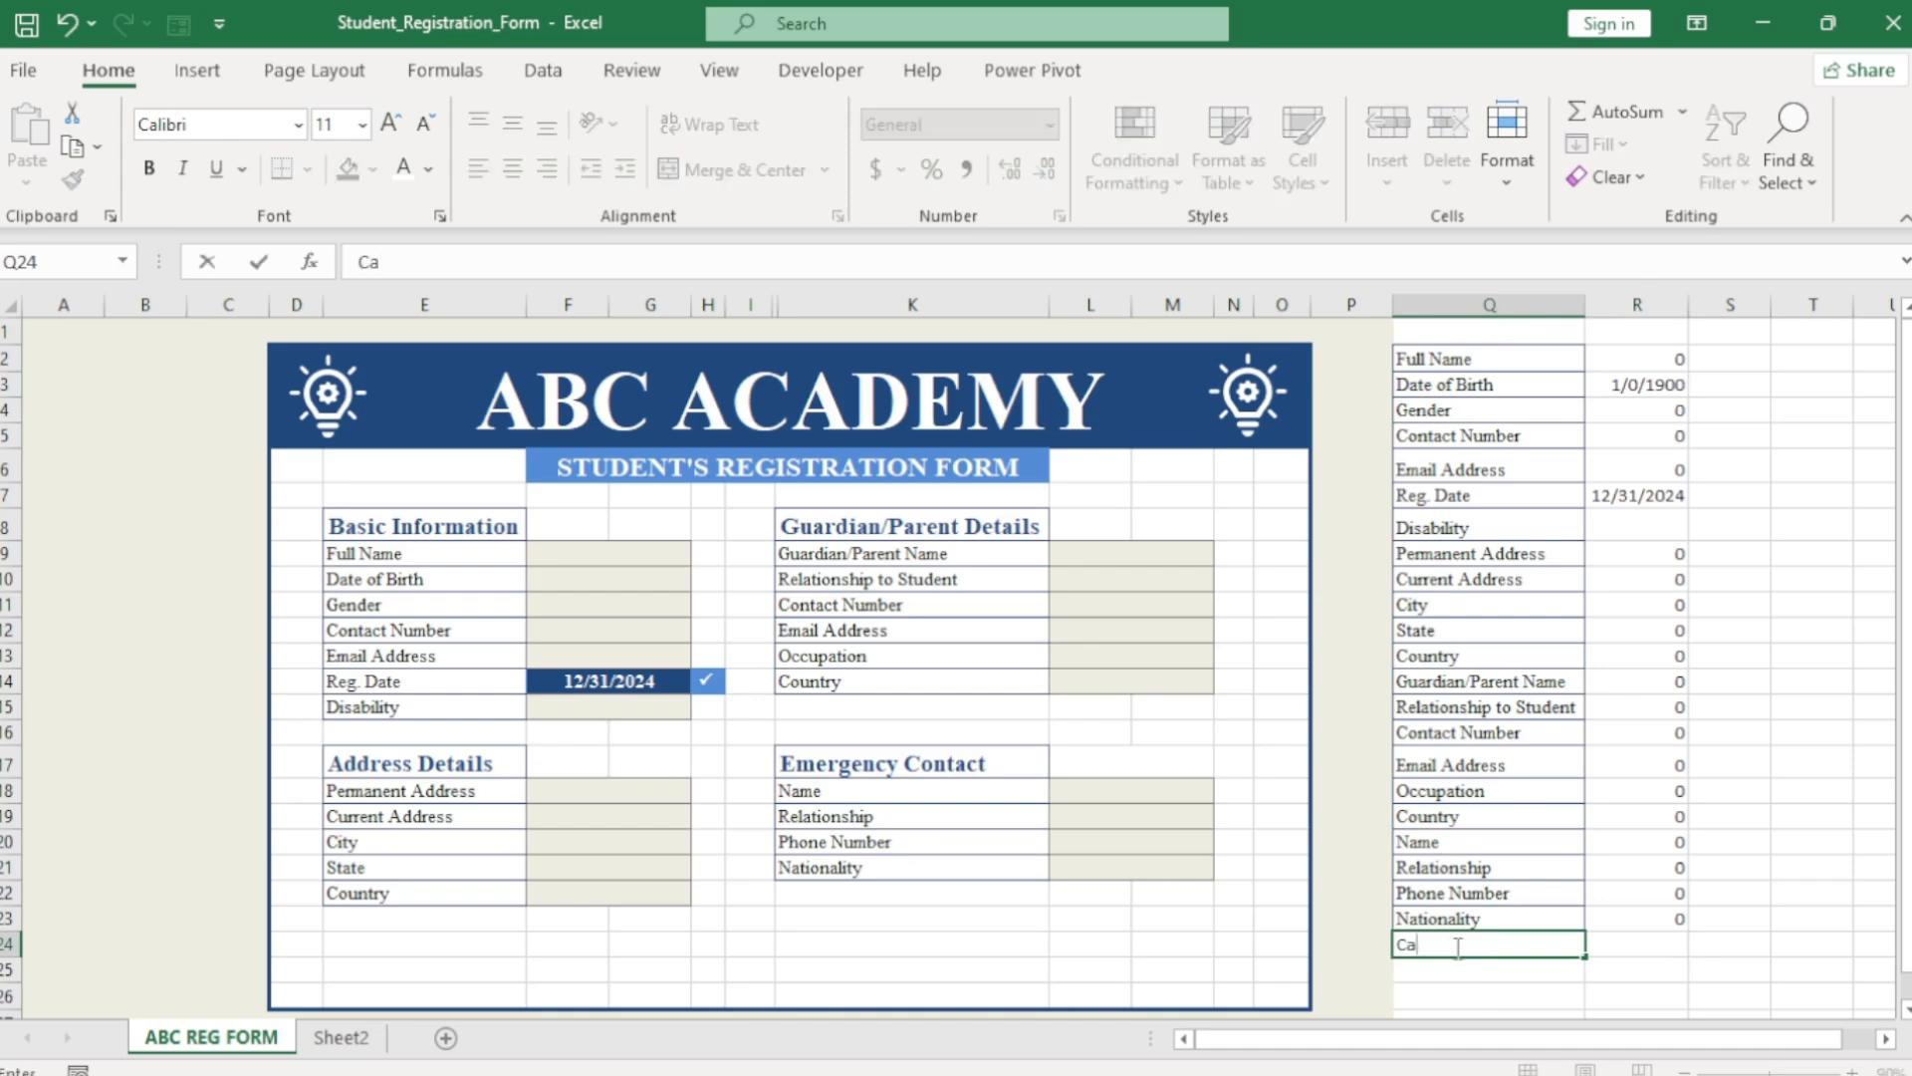
type("lculation")
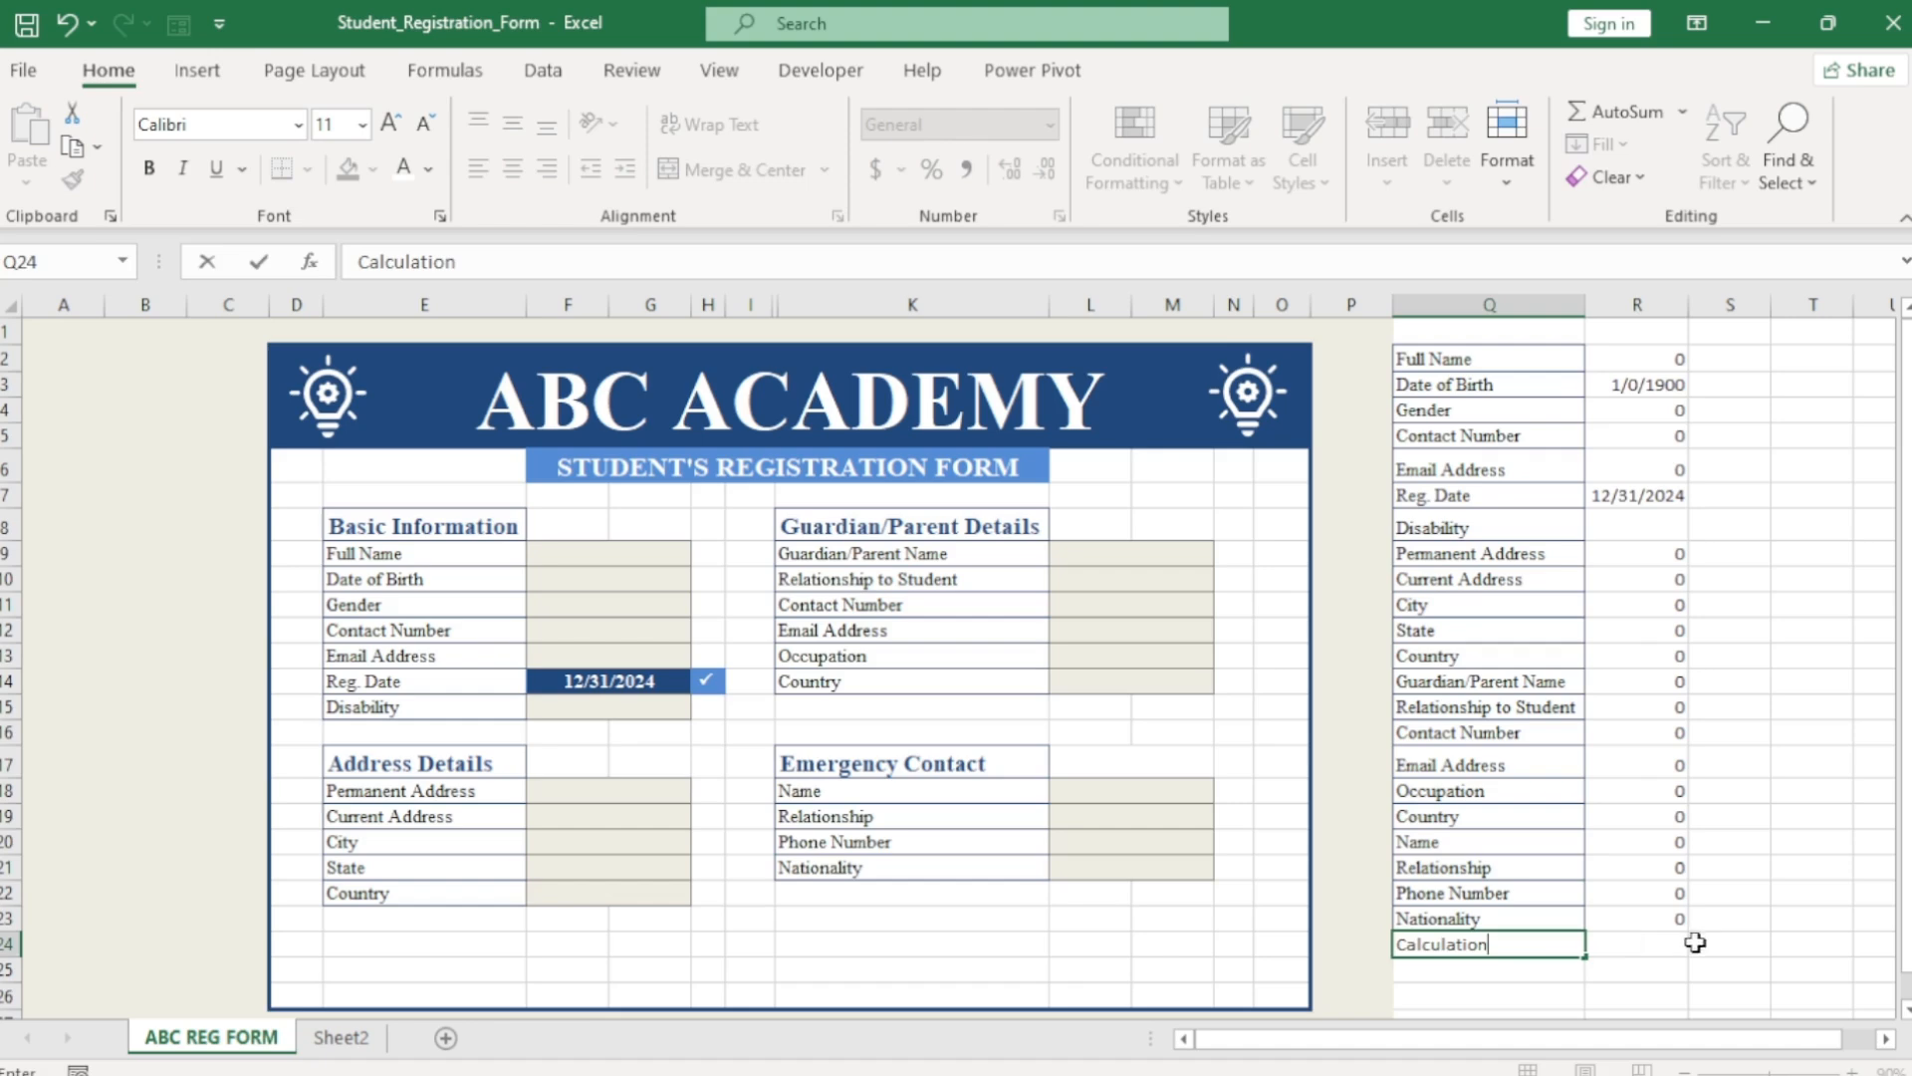
left_click(1657, 942)
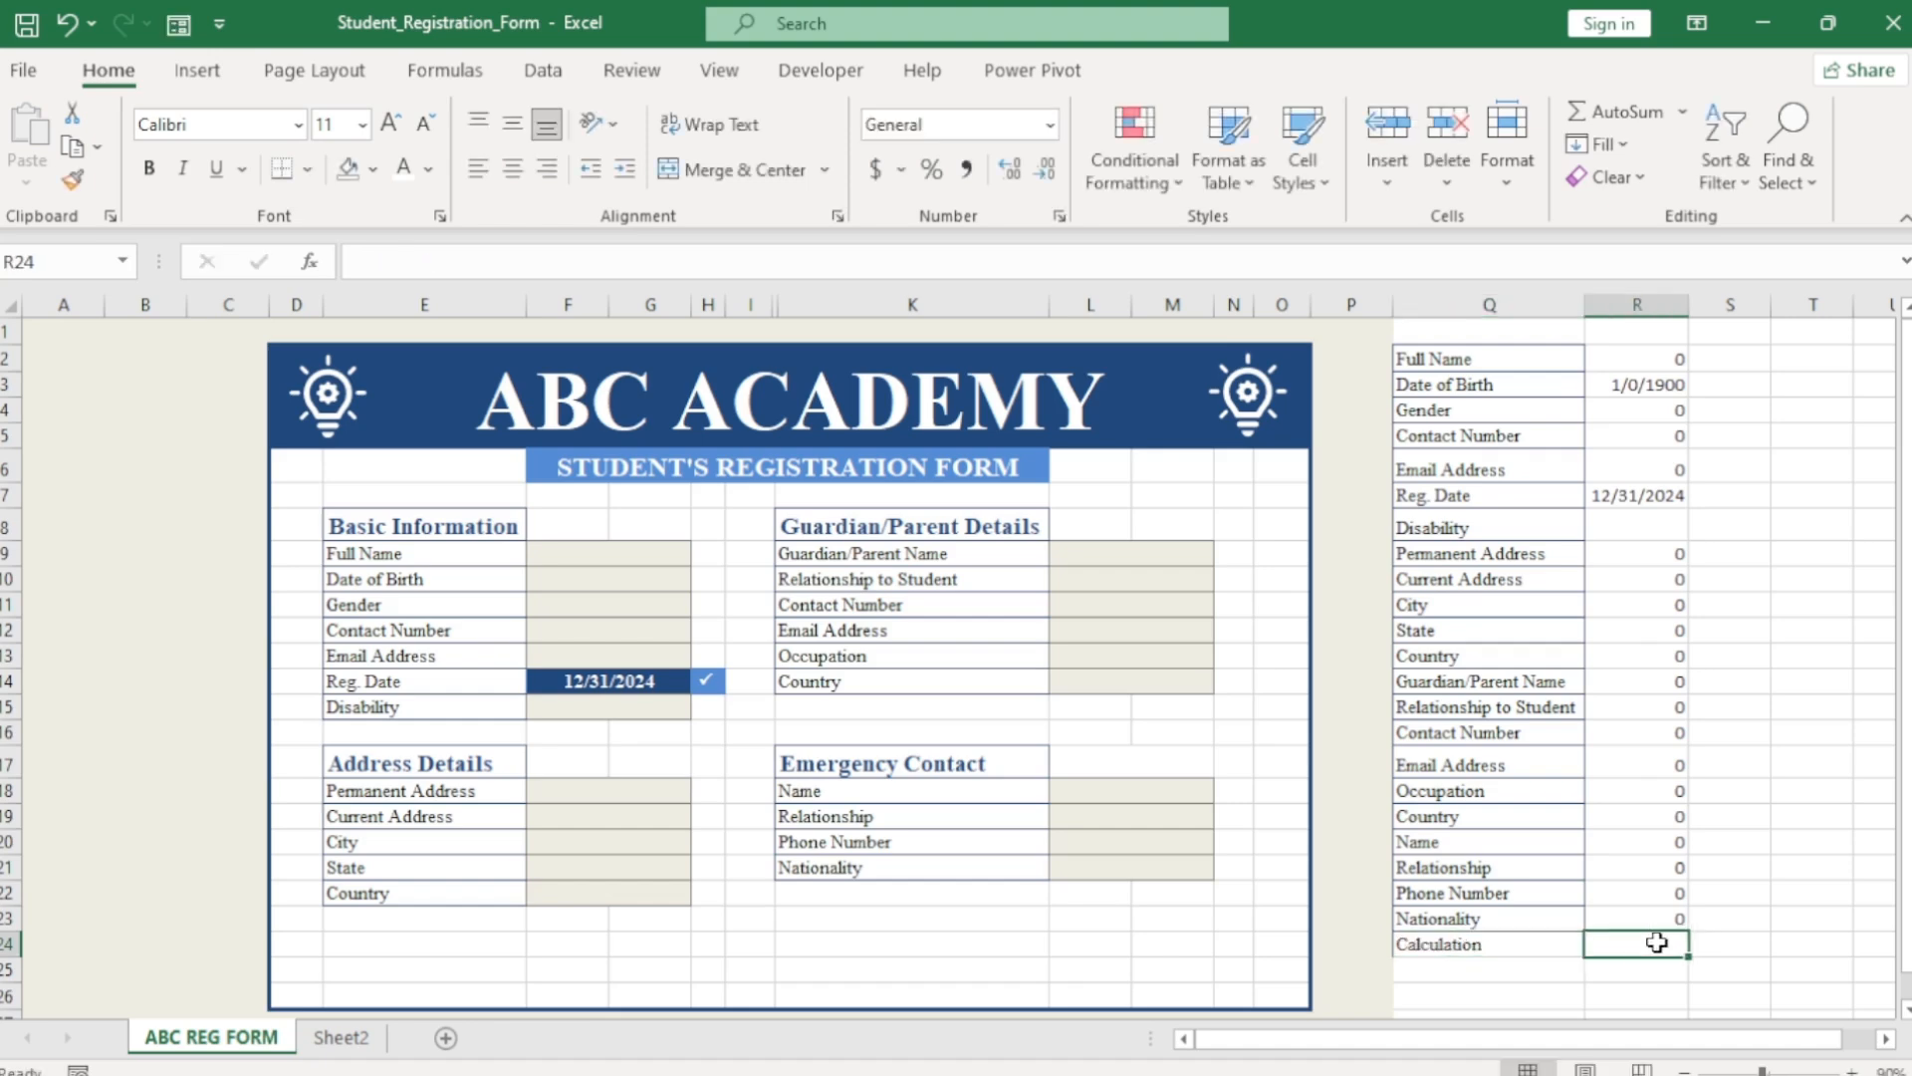
type("=")
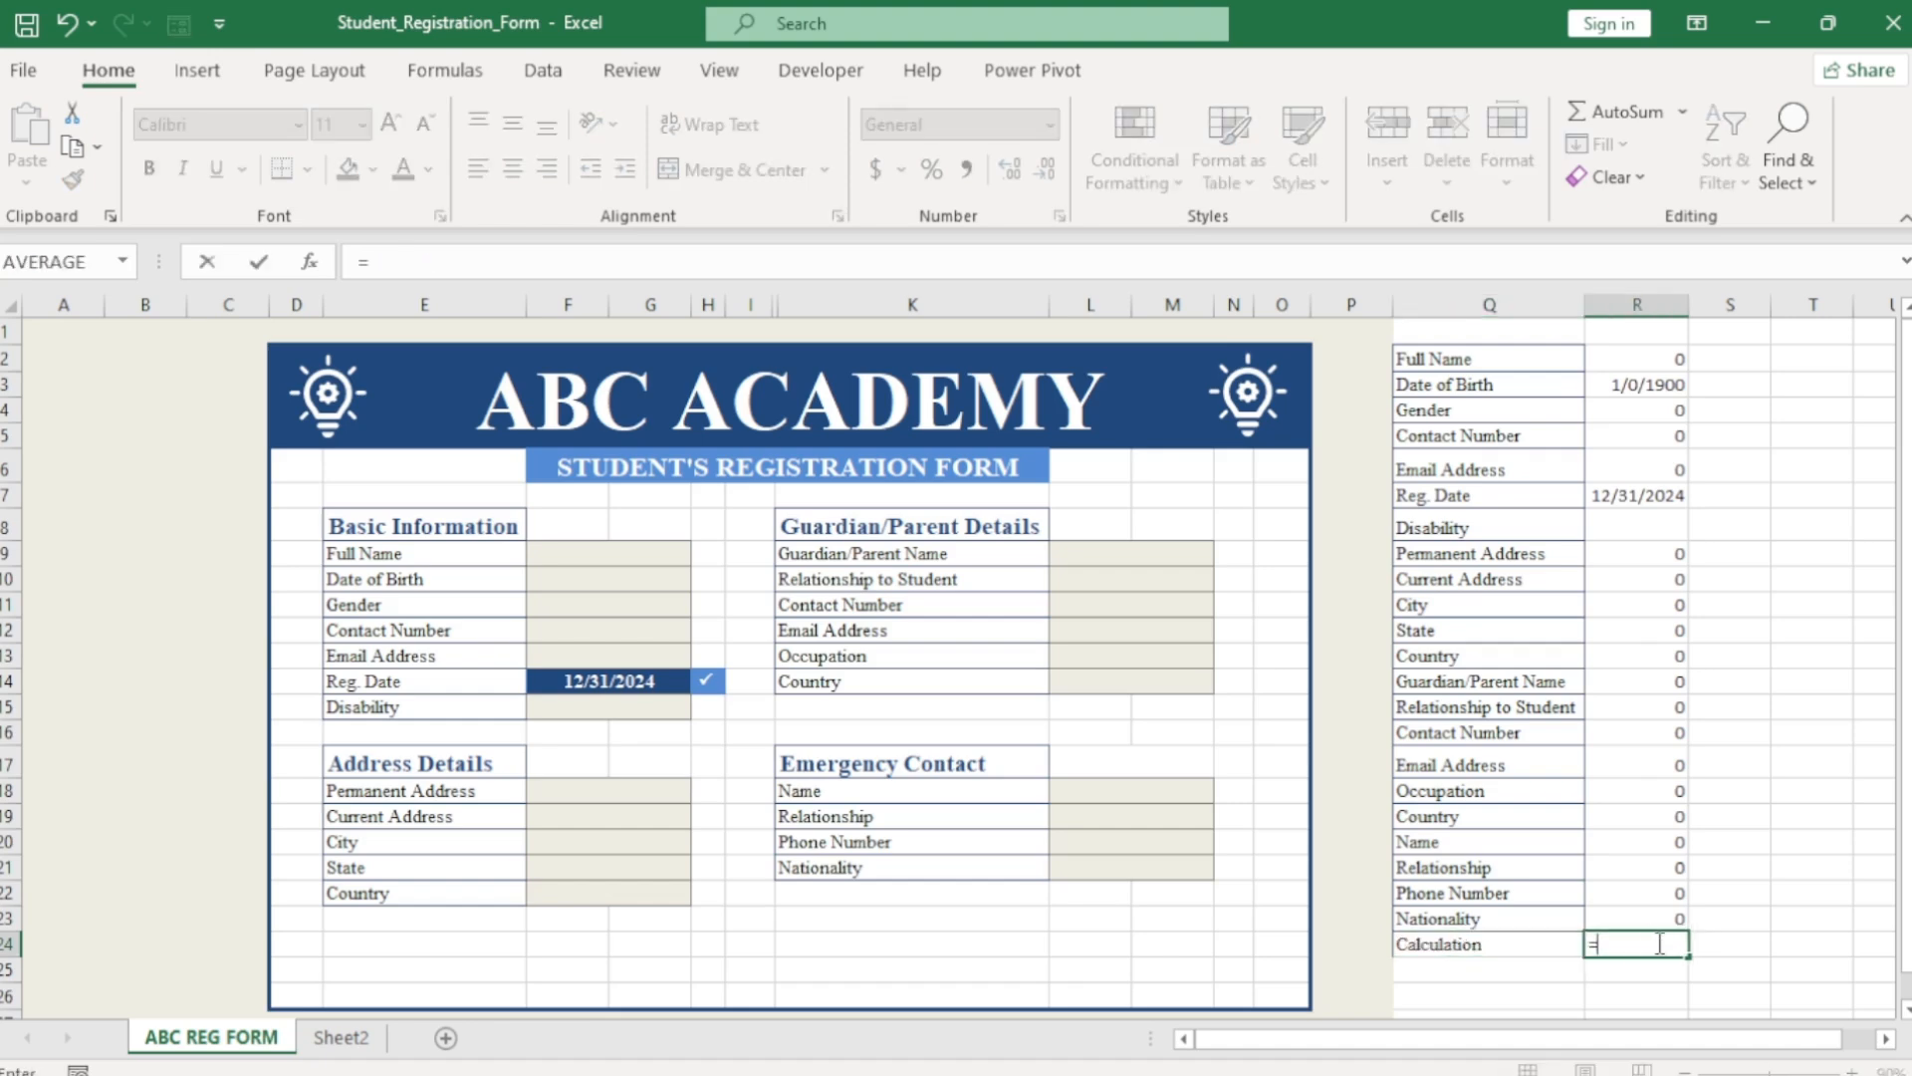
type("cou")
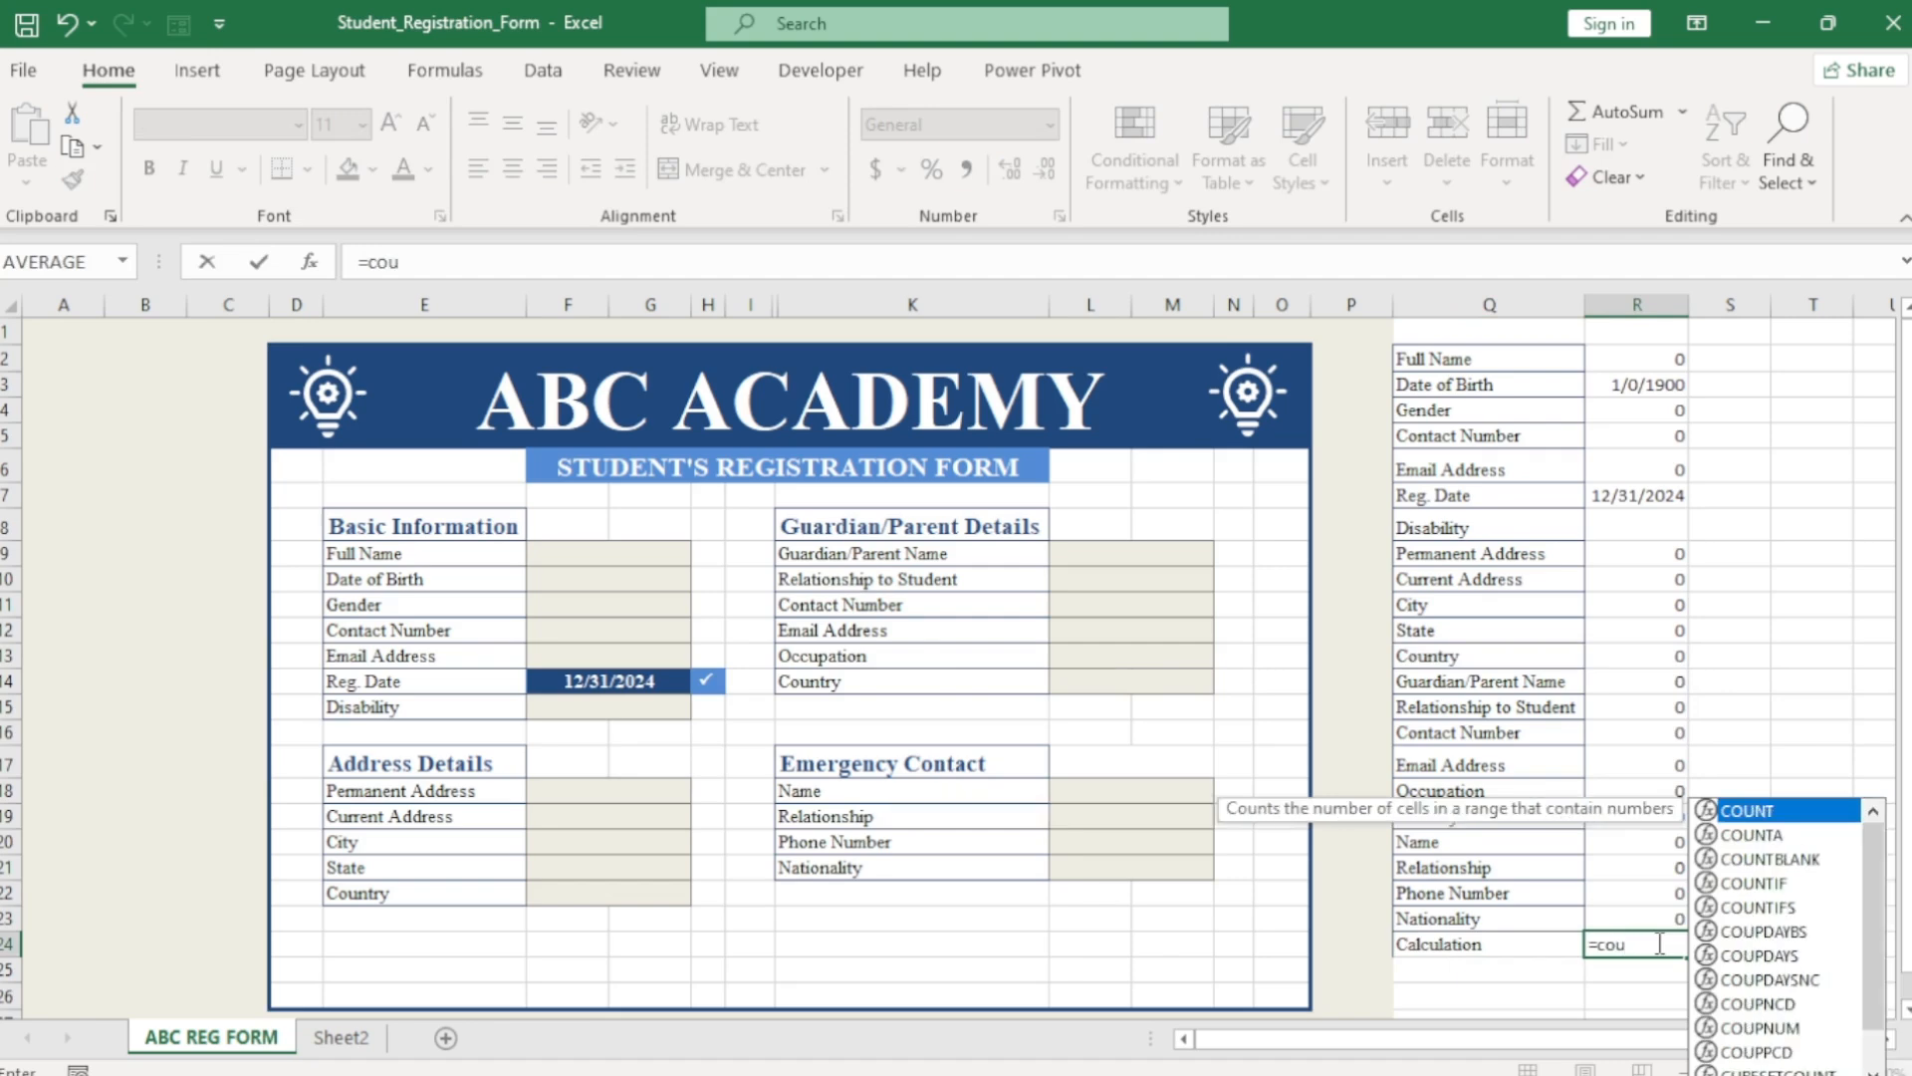
double_click(1765, 835)
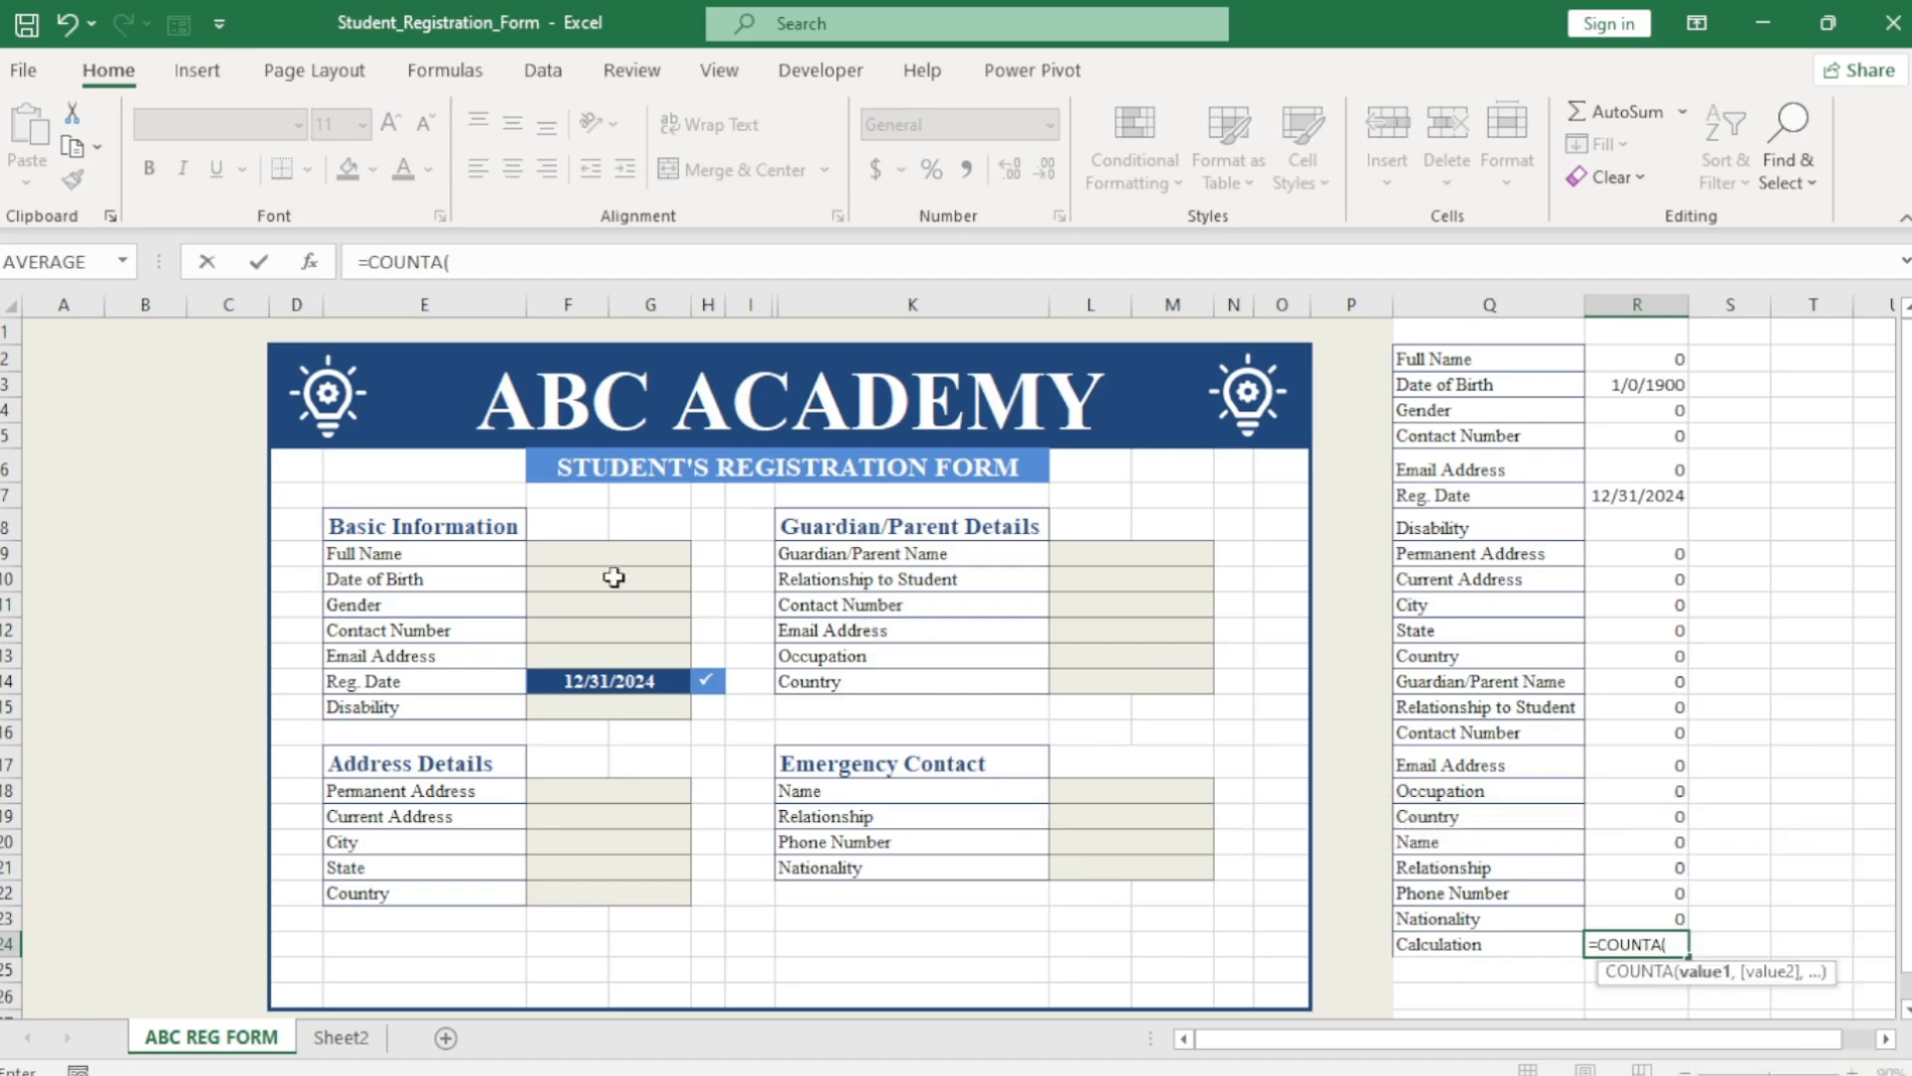
left_click_drag(611, 549, 617, 602)
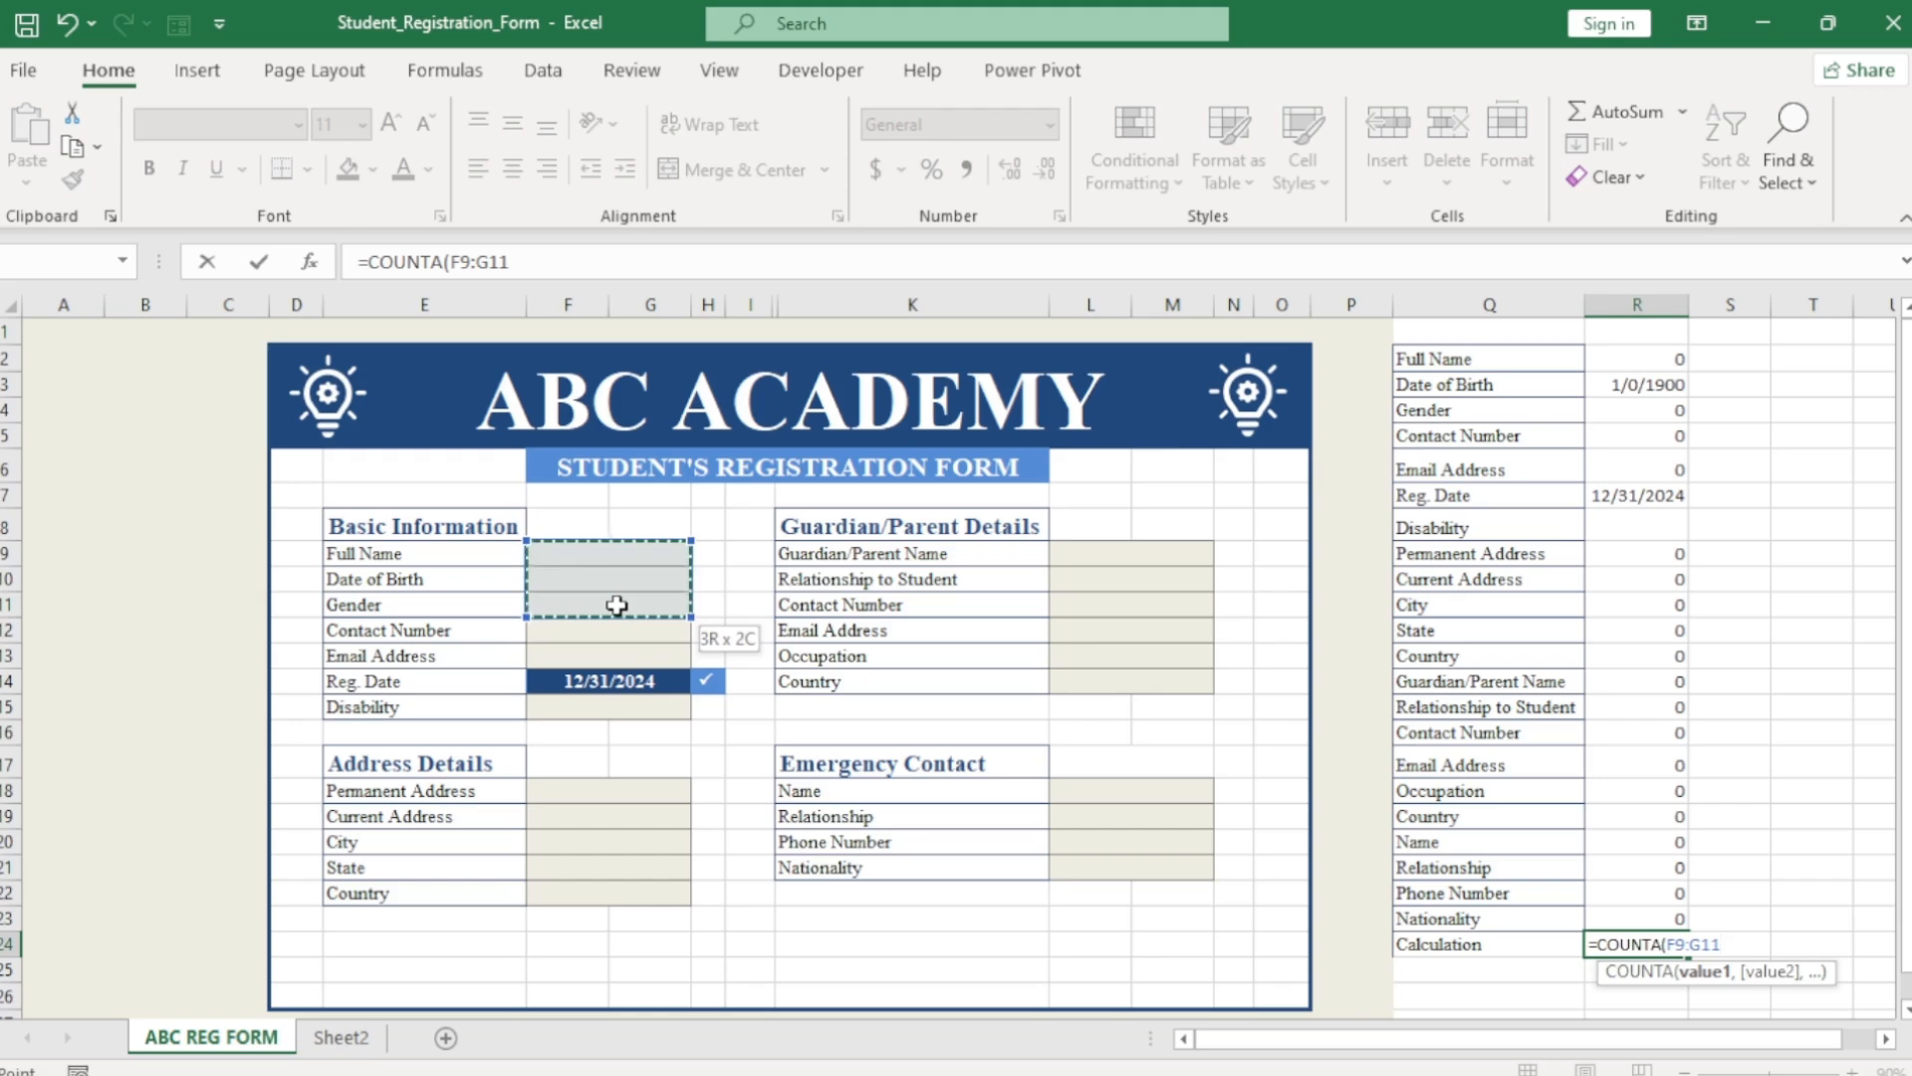
left_click_drag(617, 604, 629, 681)
Extend the COUNTA over F18:G22, L9:M14 and L18:M21 and enter it.
type(",")
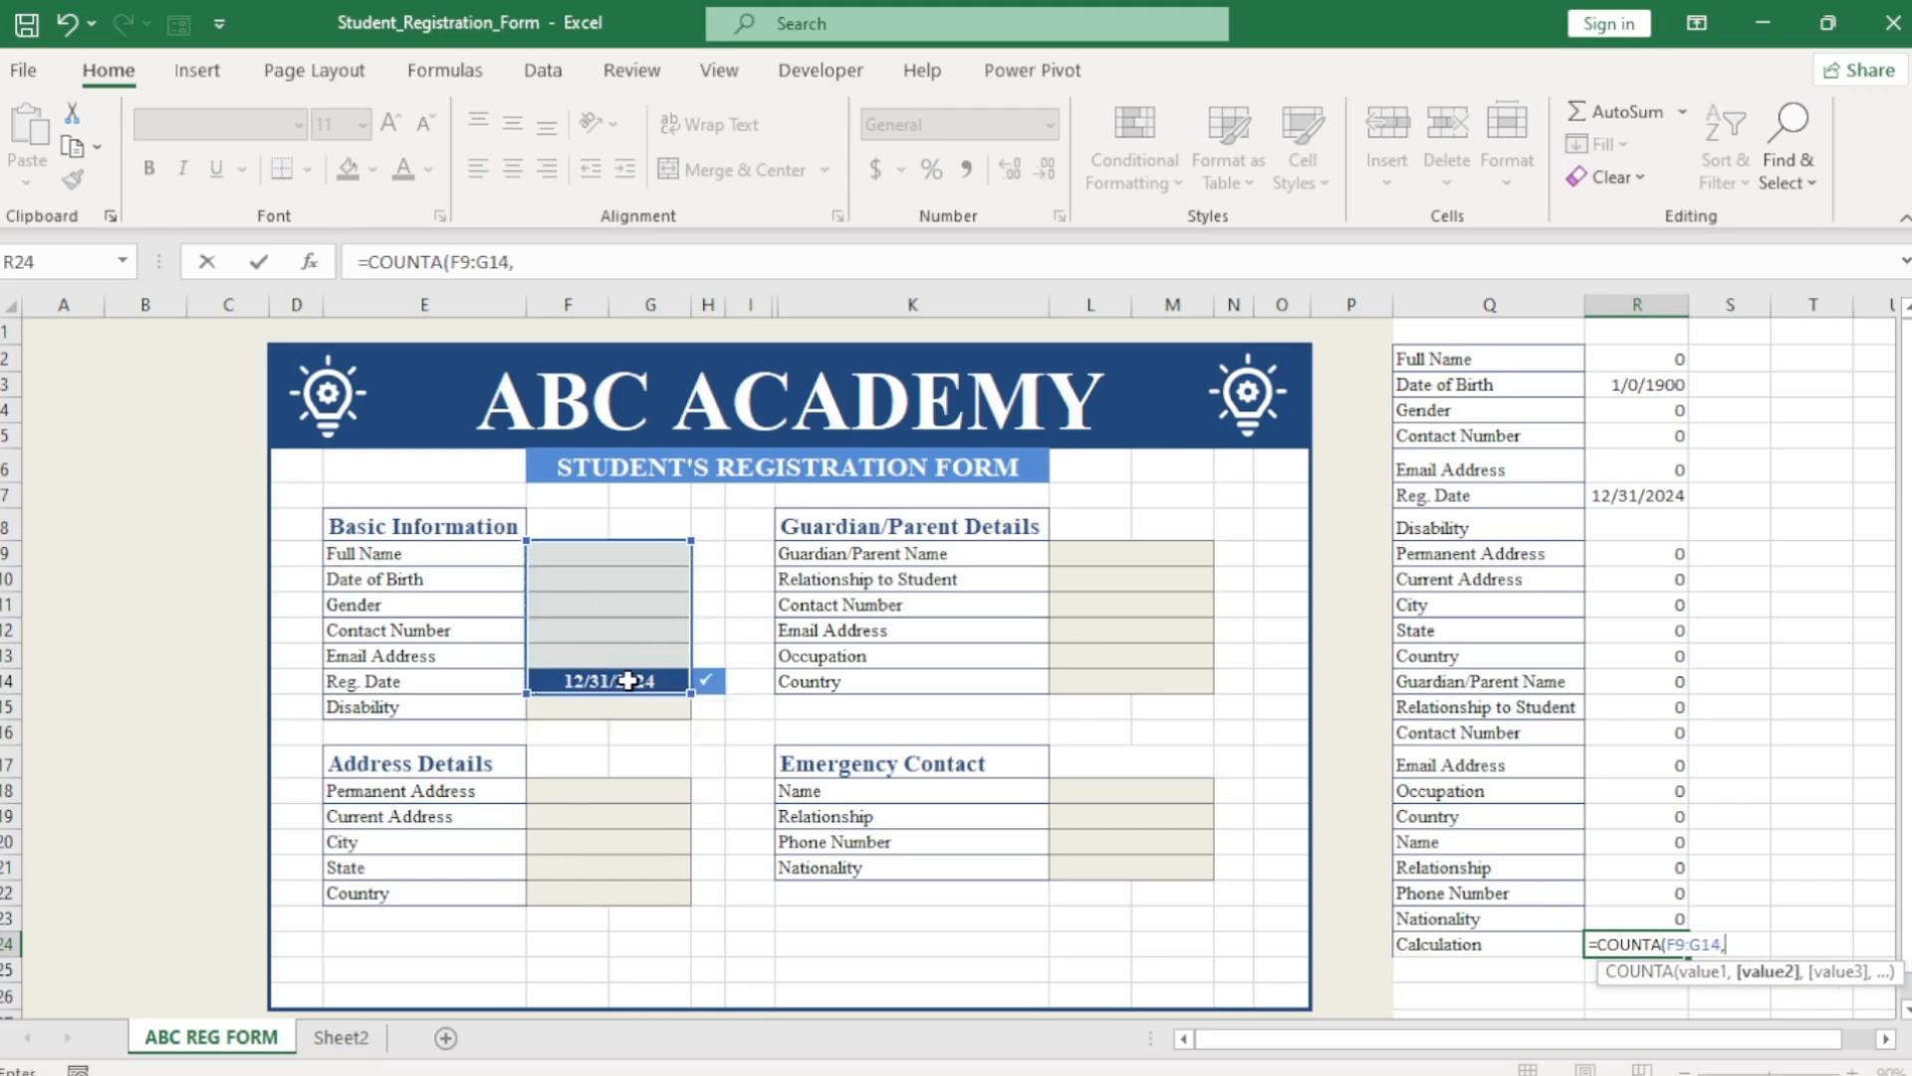
left_click_drag(608, 789, 602, 892)
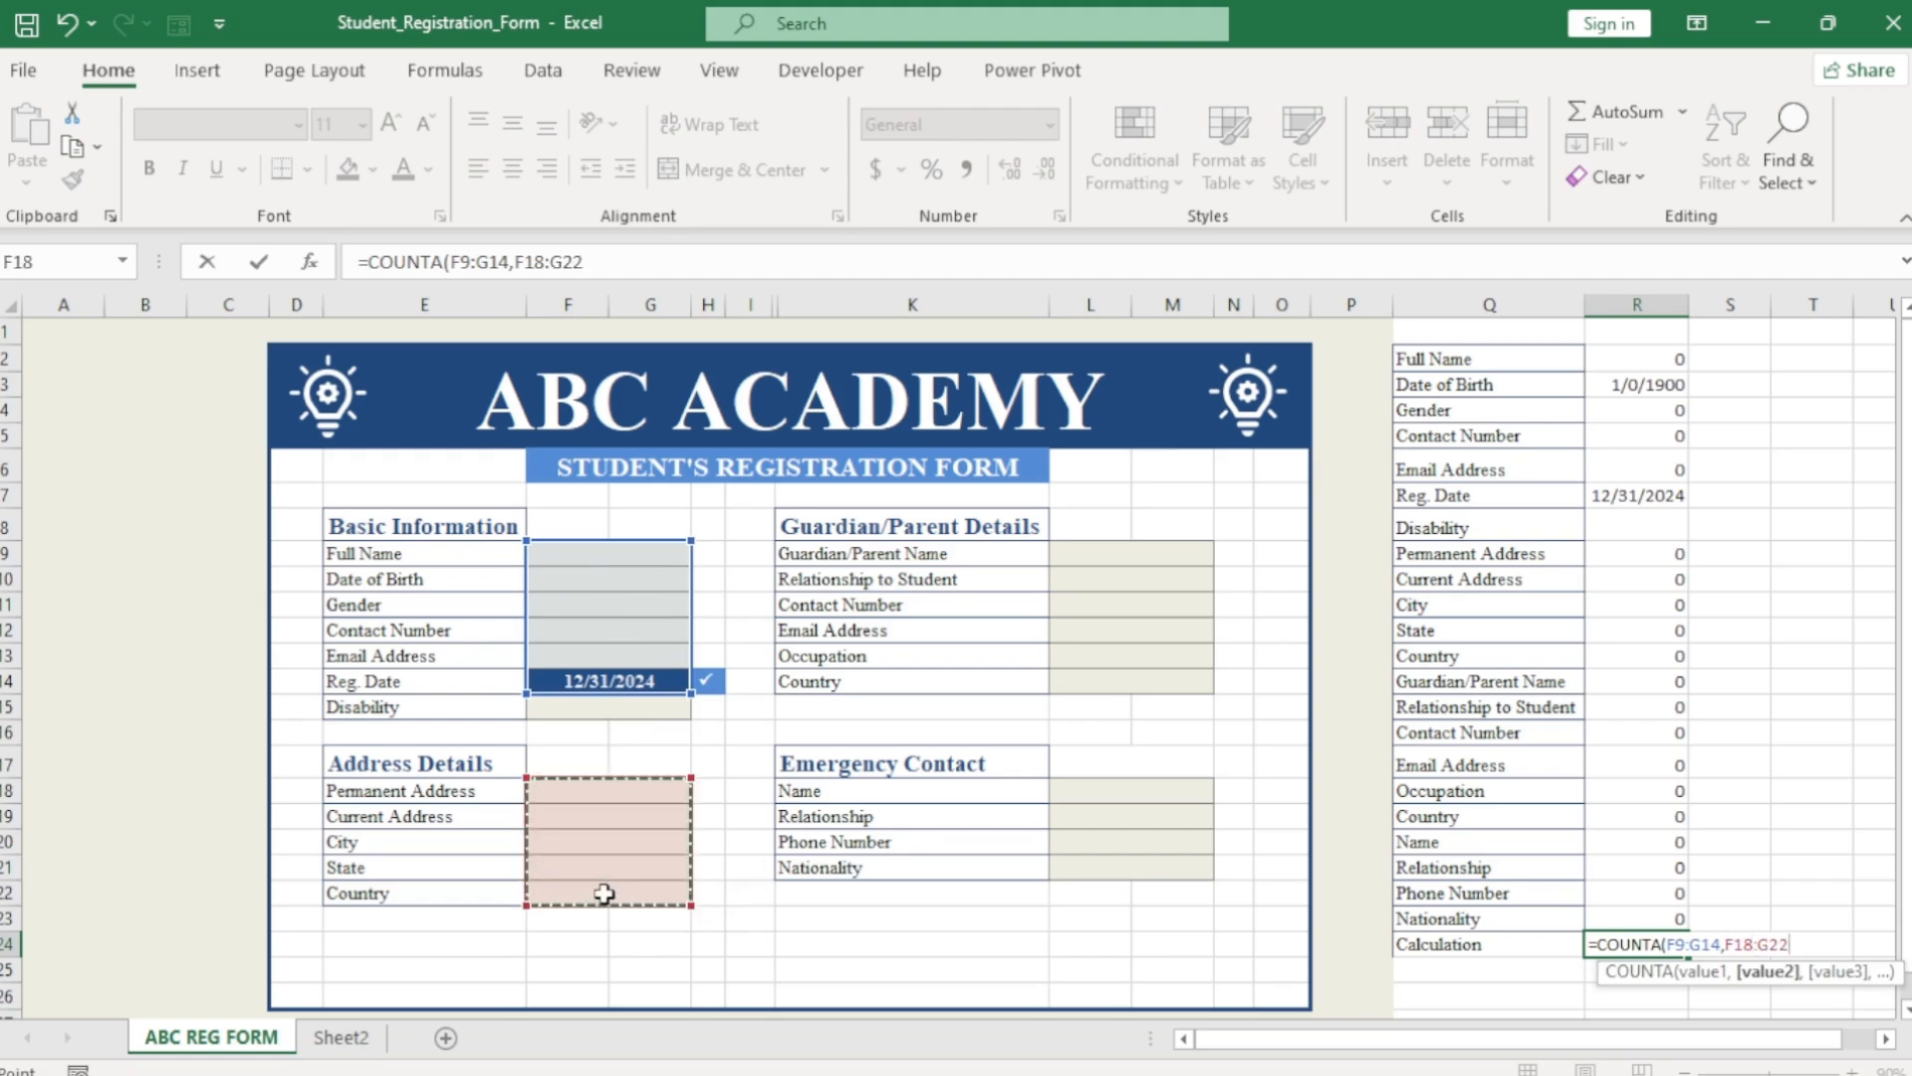
type(",")
left_click(1139, 552)
left_click_drag(1138, 552, 1144, 670)
type(",")
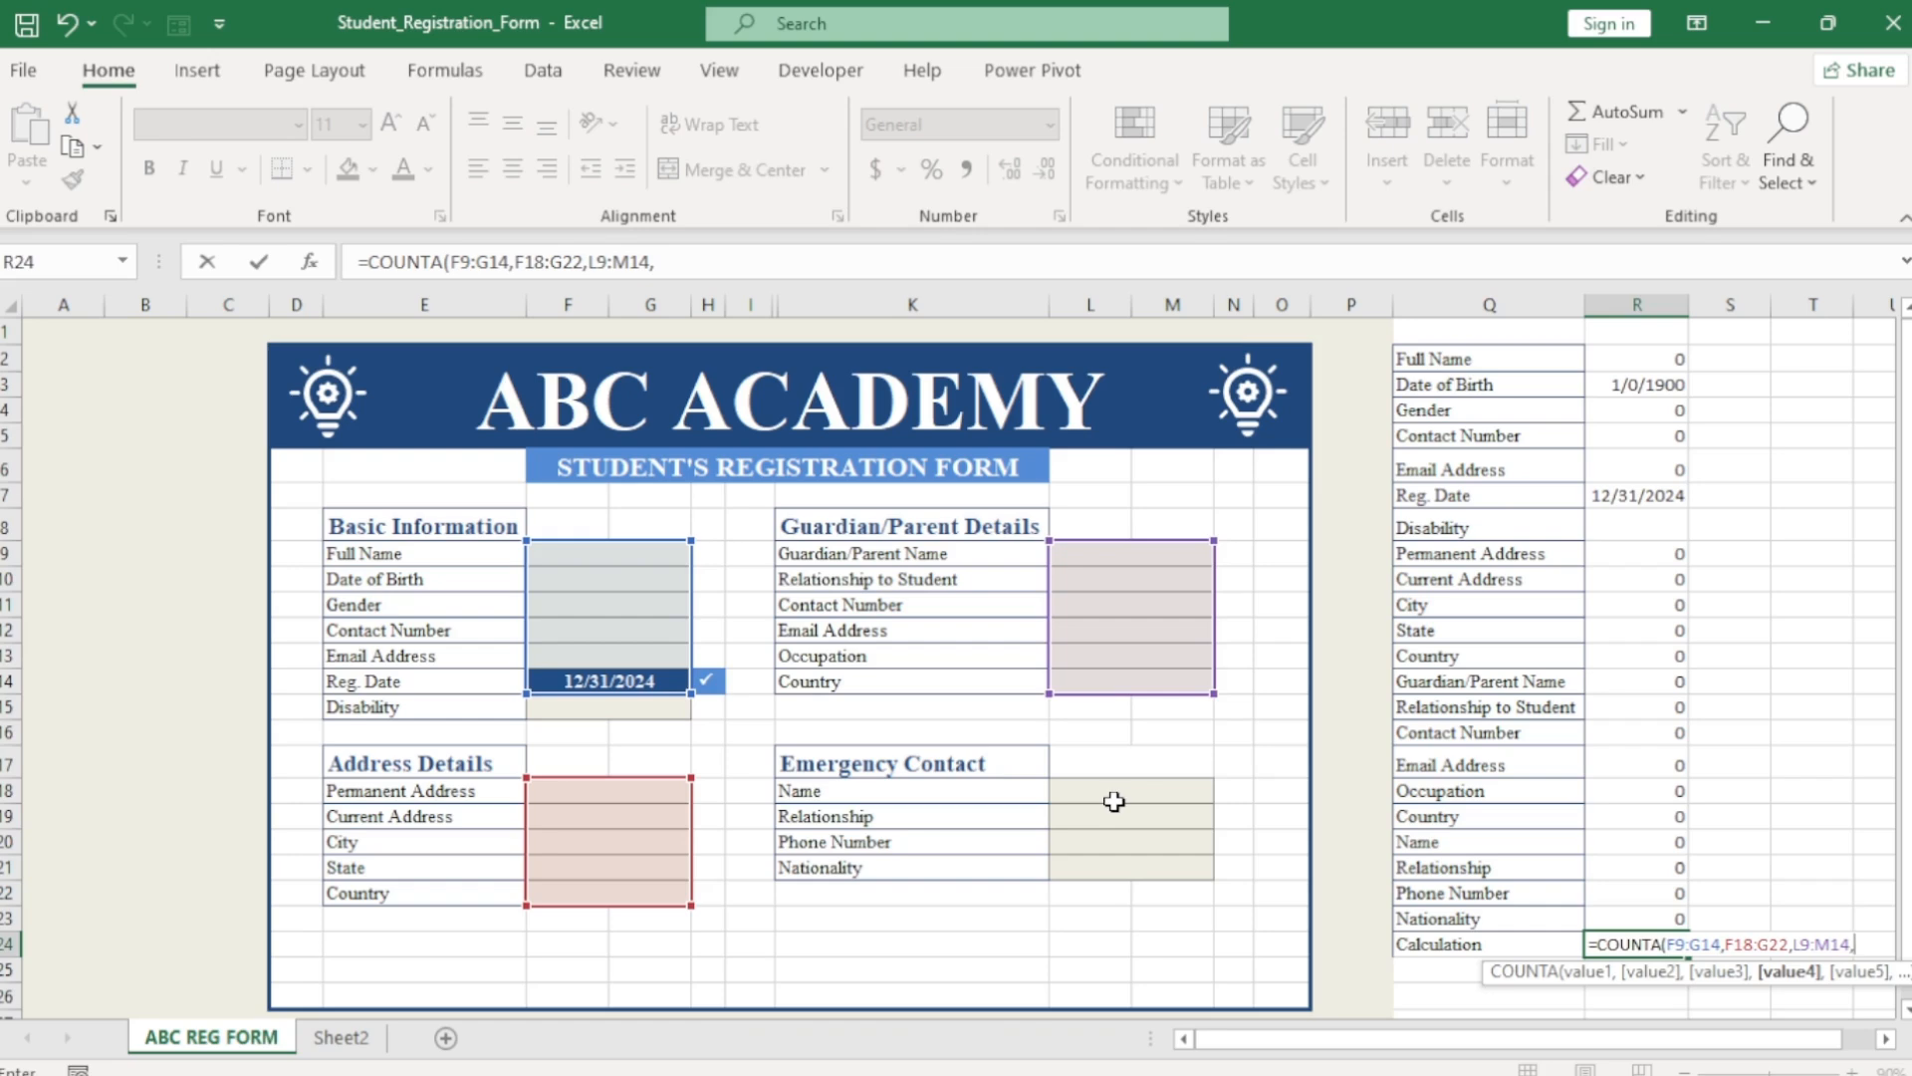
left_click_drag(1111, 795, 1123, 866)
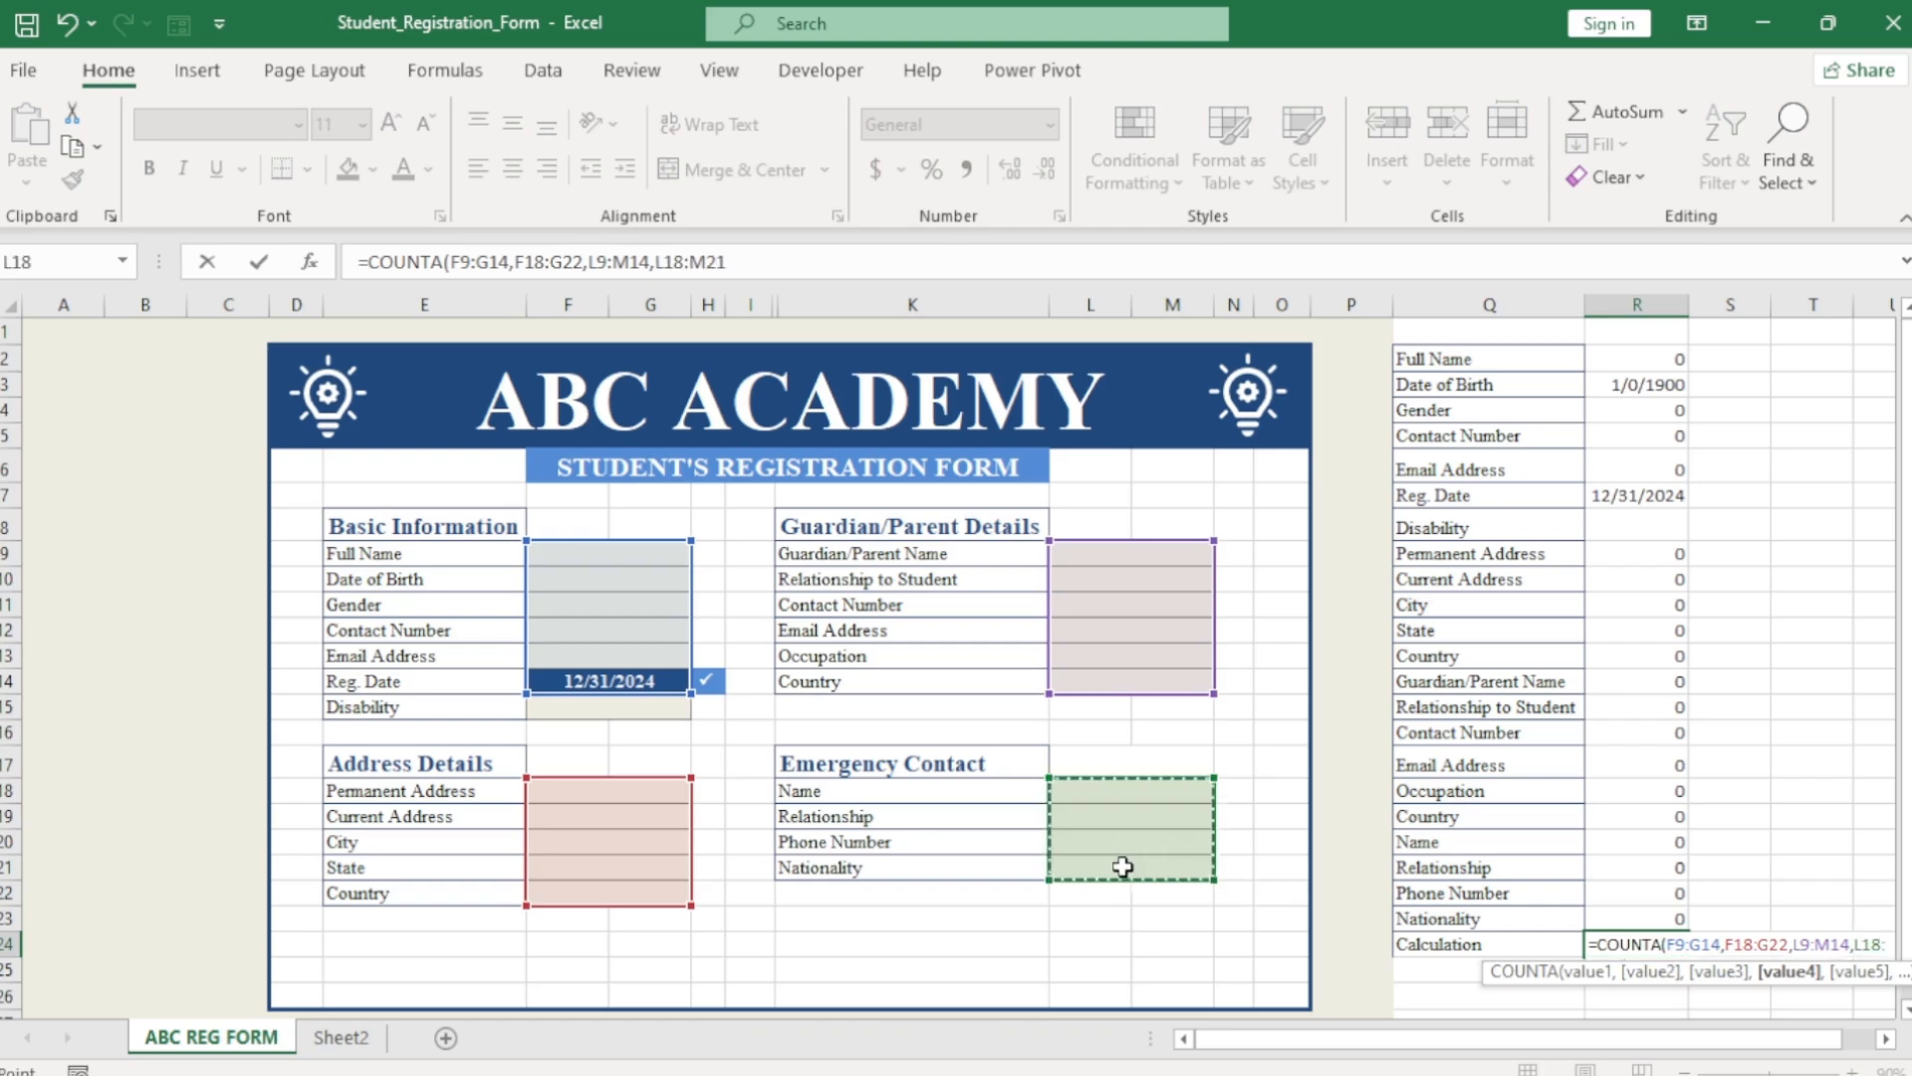
type(")")
key("Return")
left_click(1634, 944)
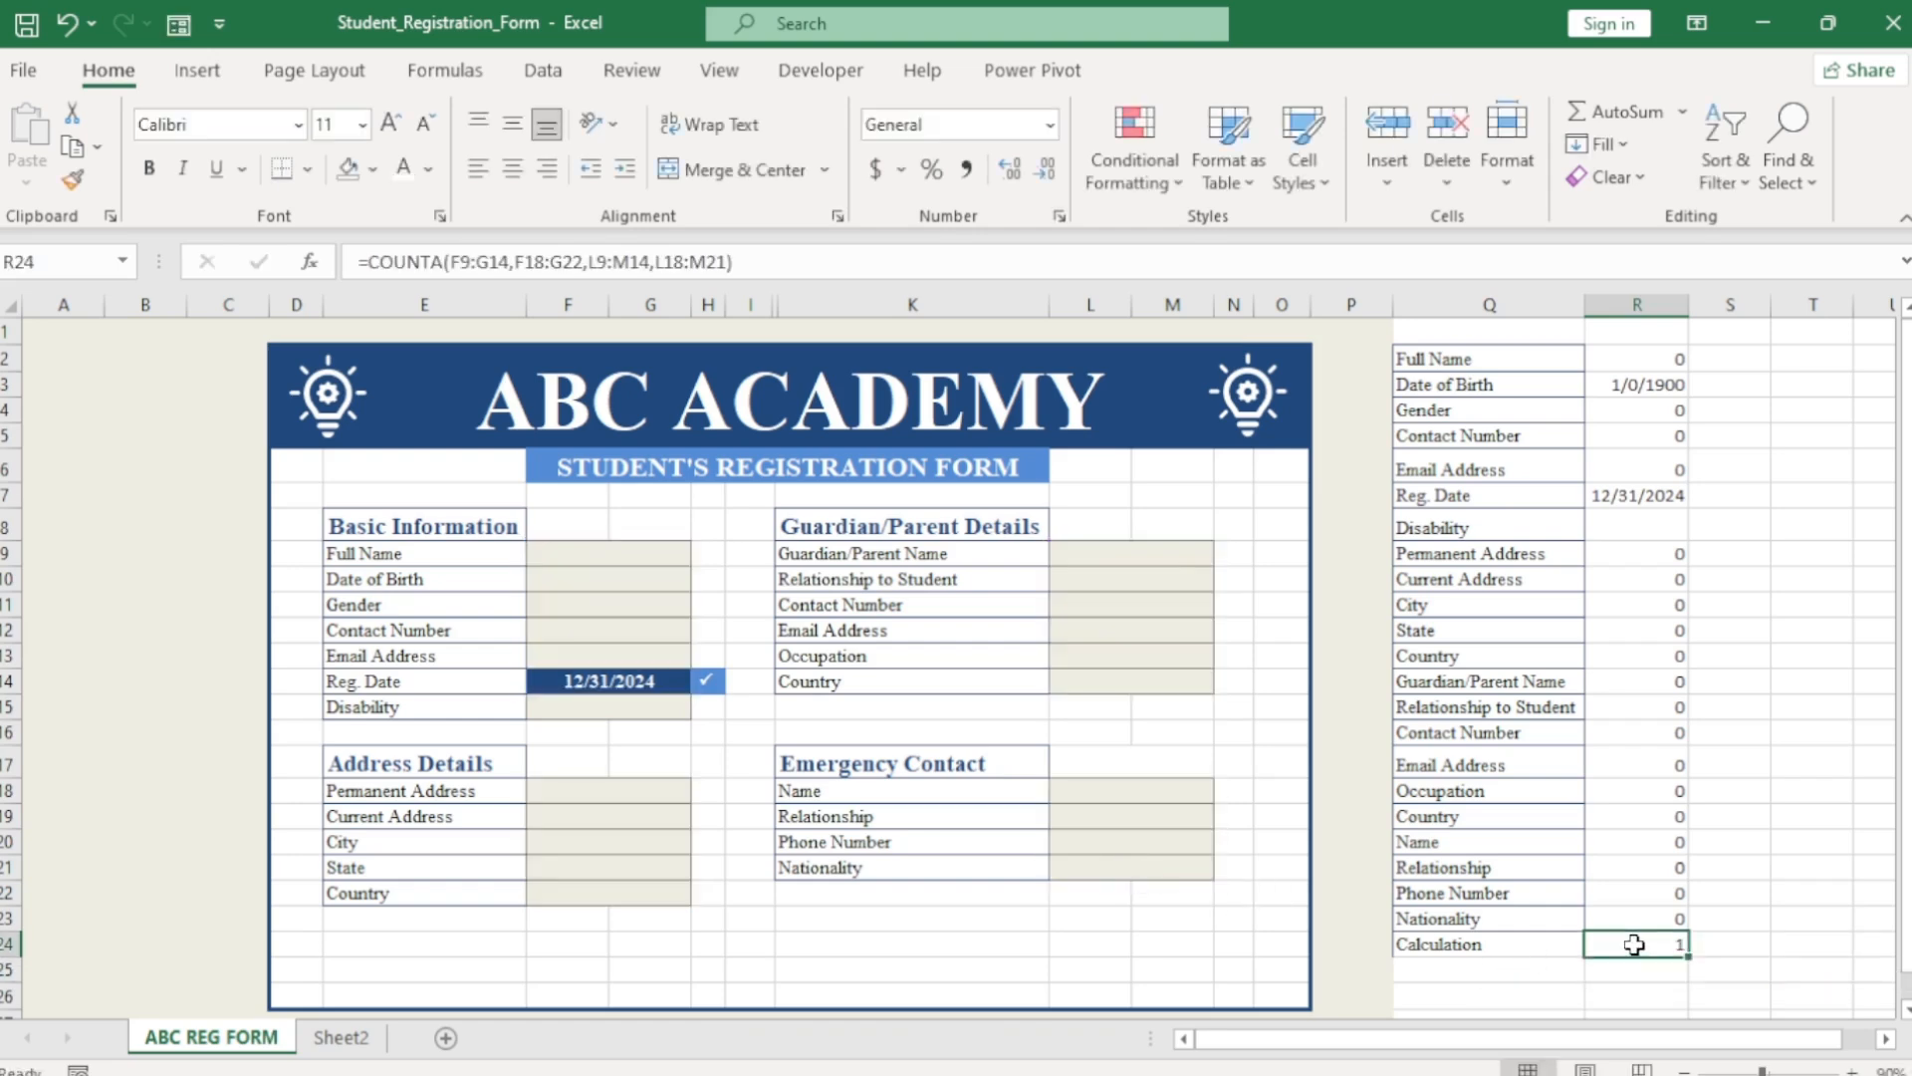
Fill in the student's name, date of birth 21/1/1990 and address details.
left_click(641, 555)
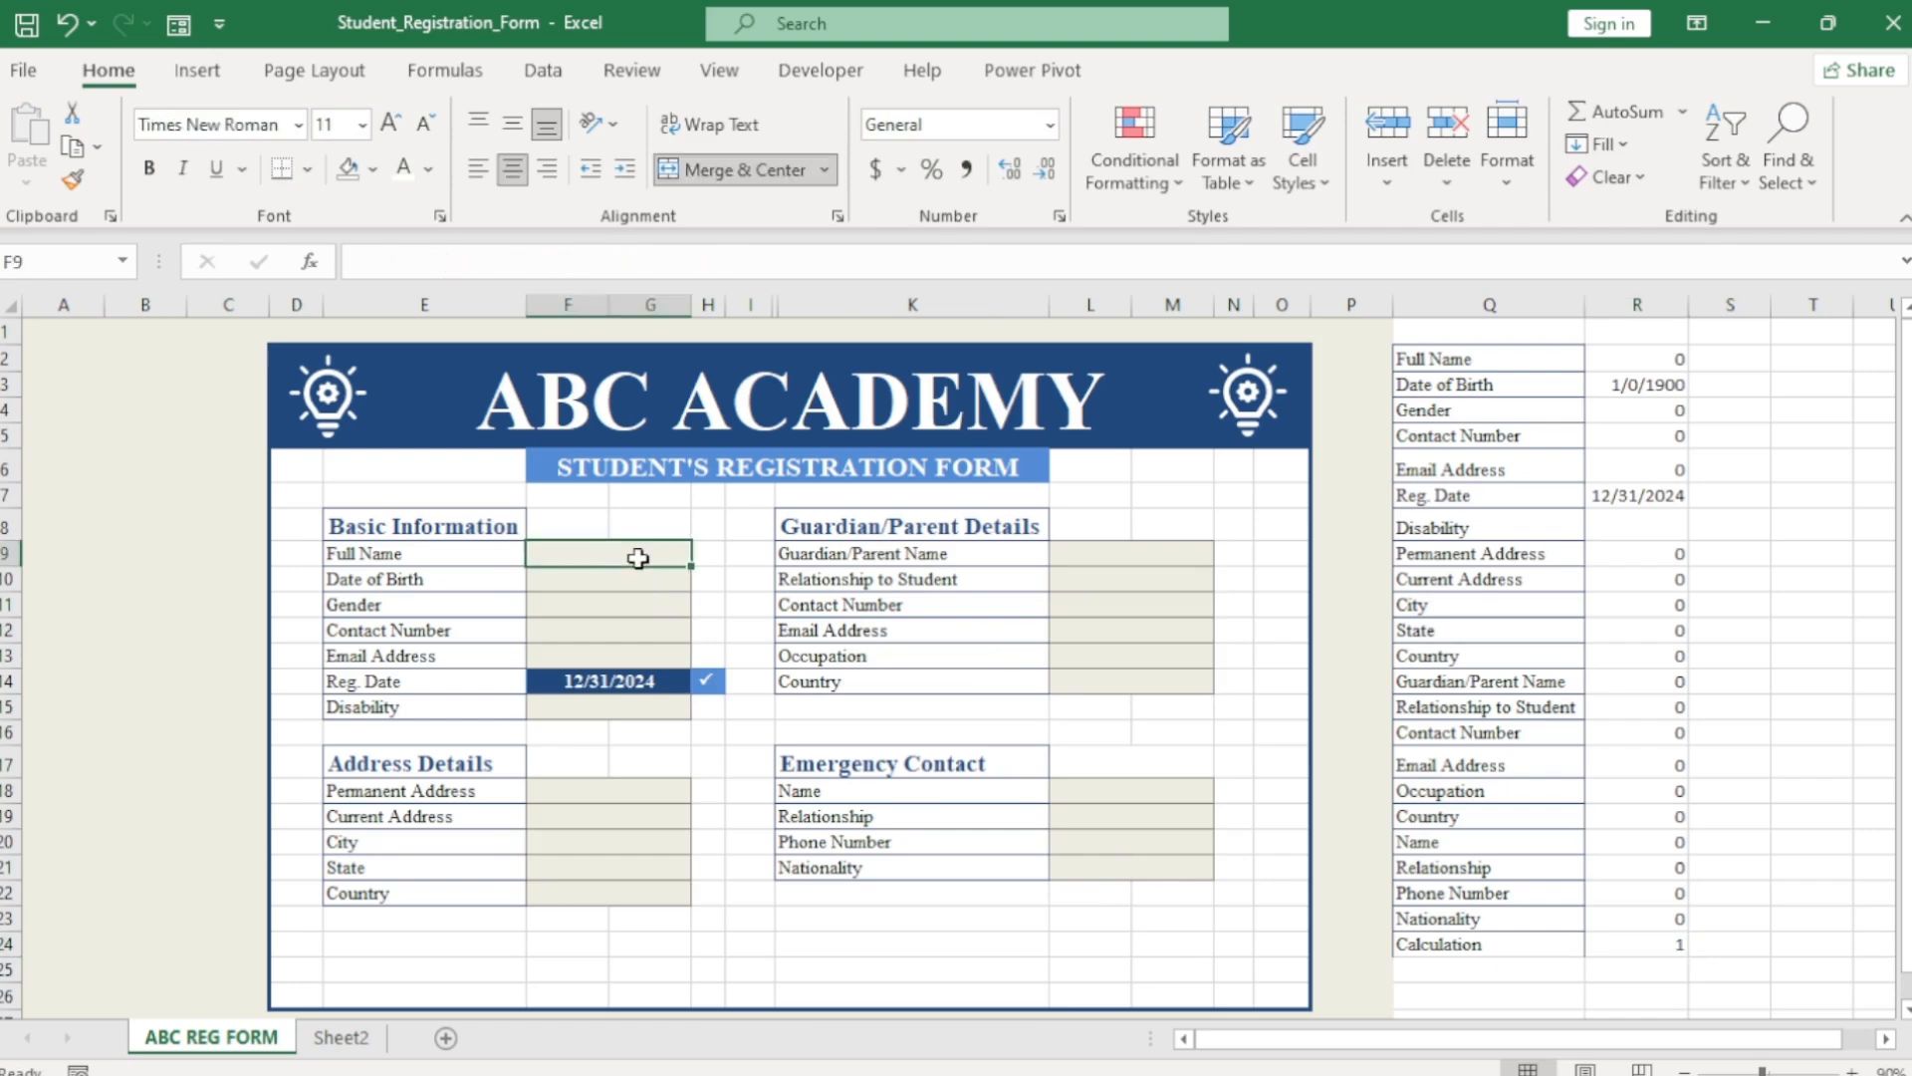
type("frank")
key("ctrl+Return")
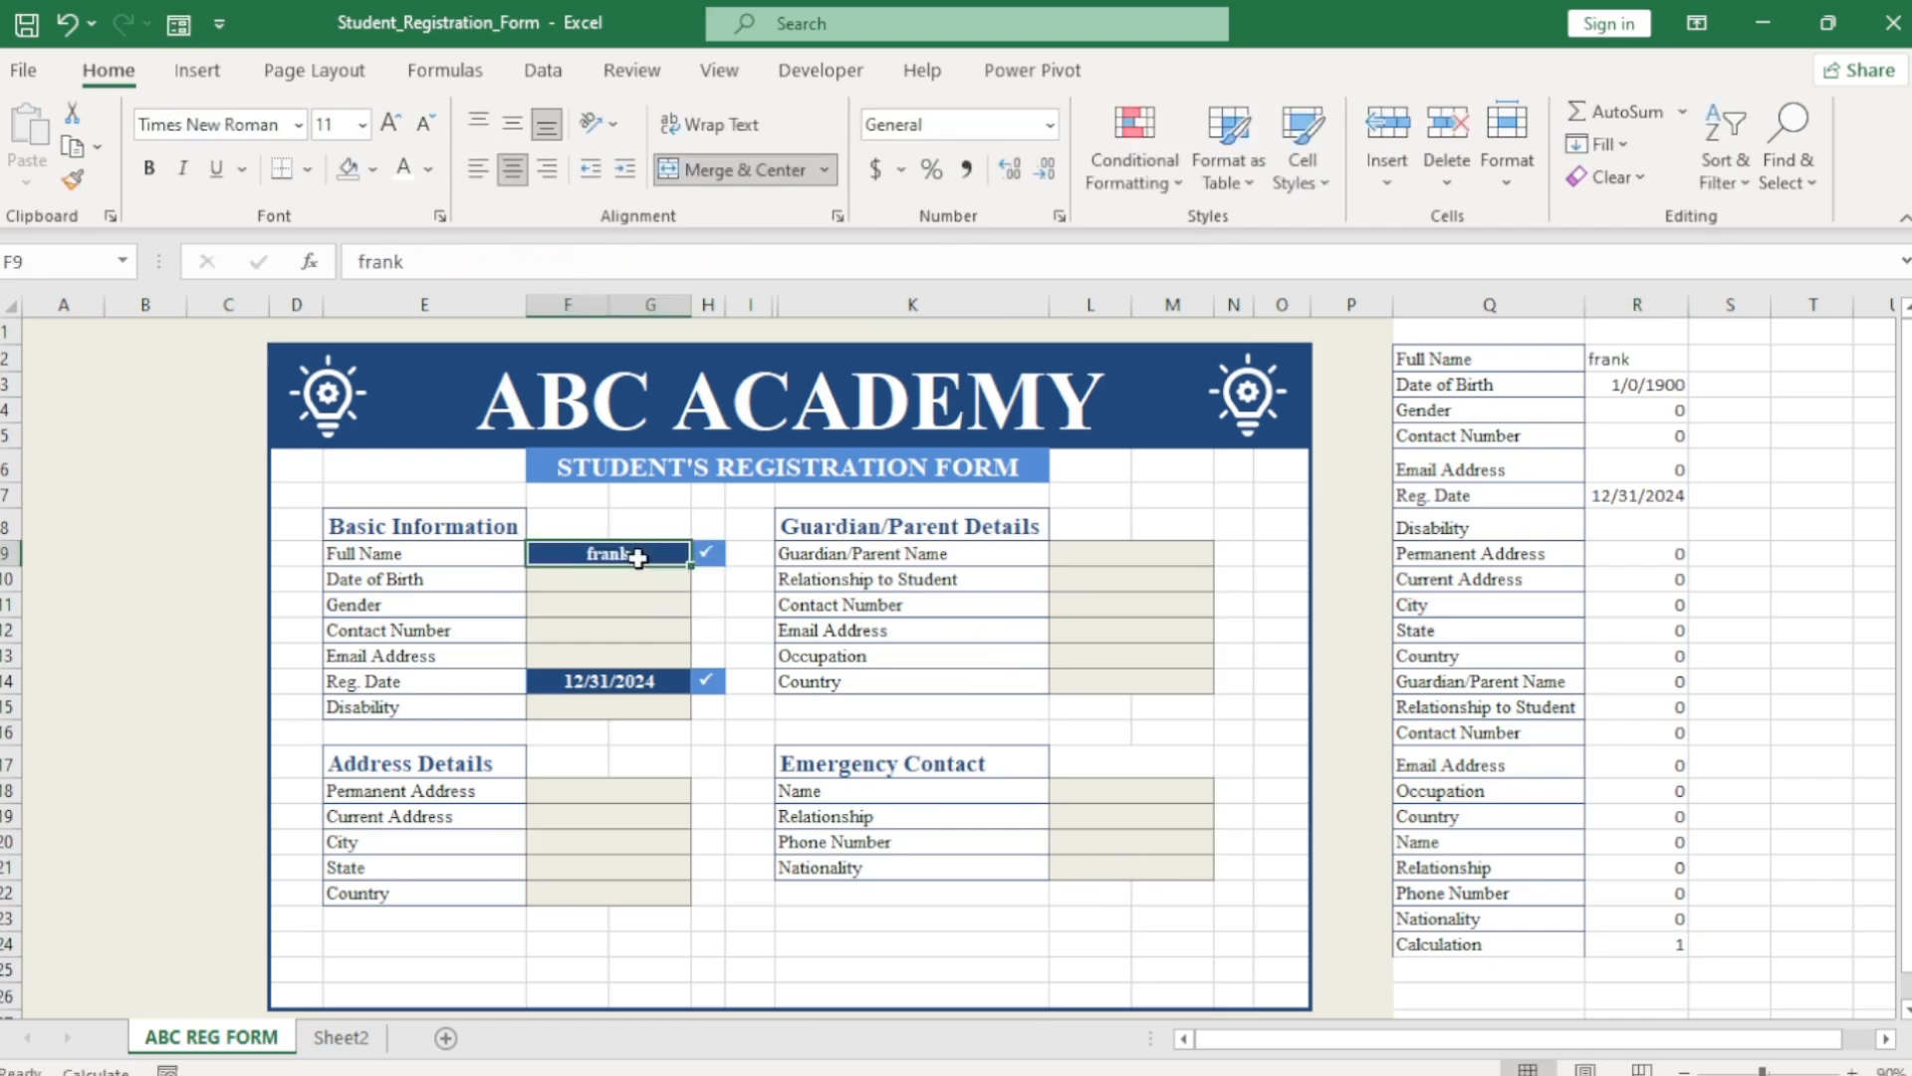
key("Return")
type("21/1/")
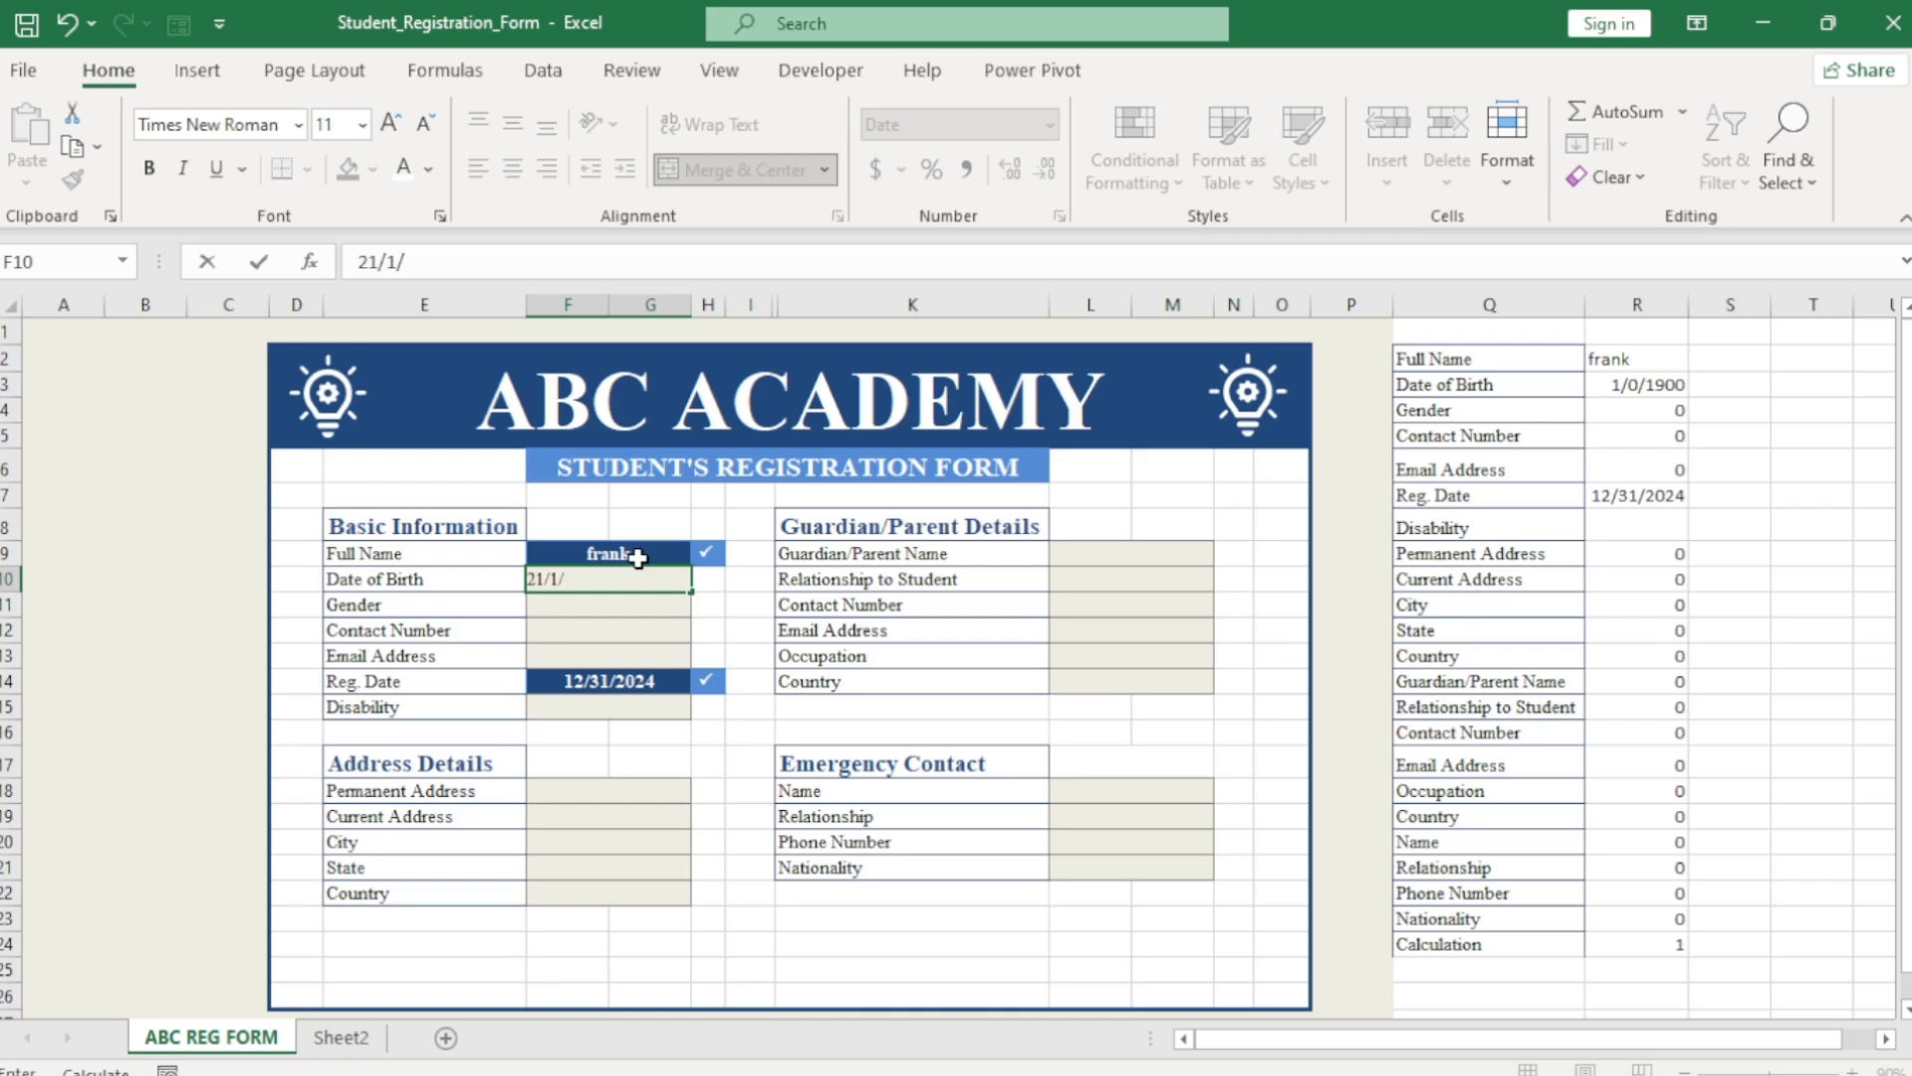
type("19900")
key("BackSpace")
key("Return")
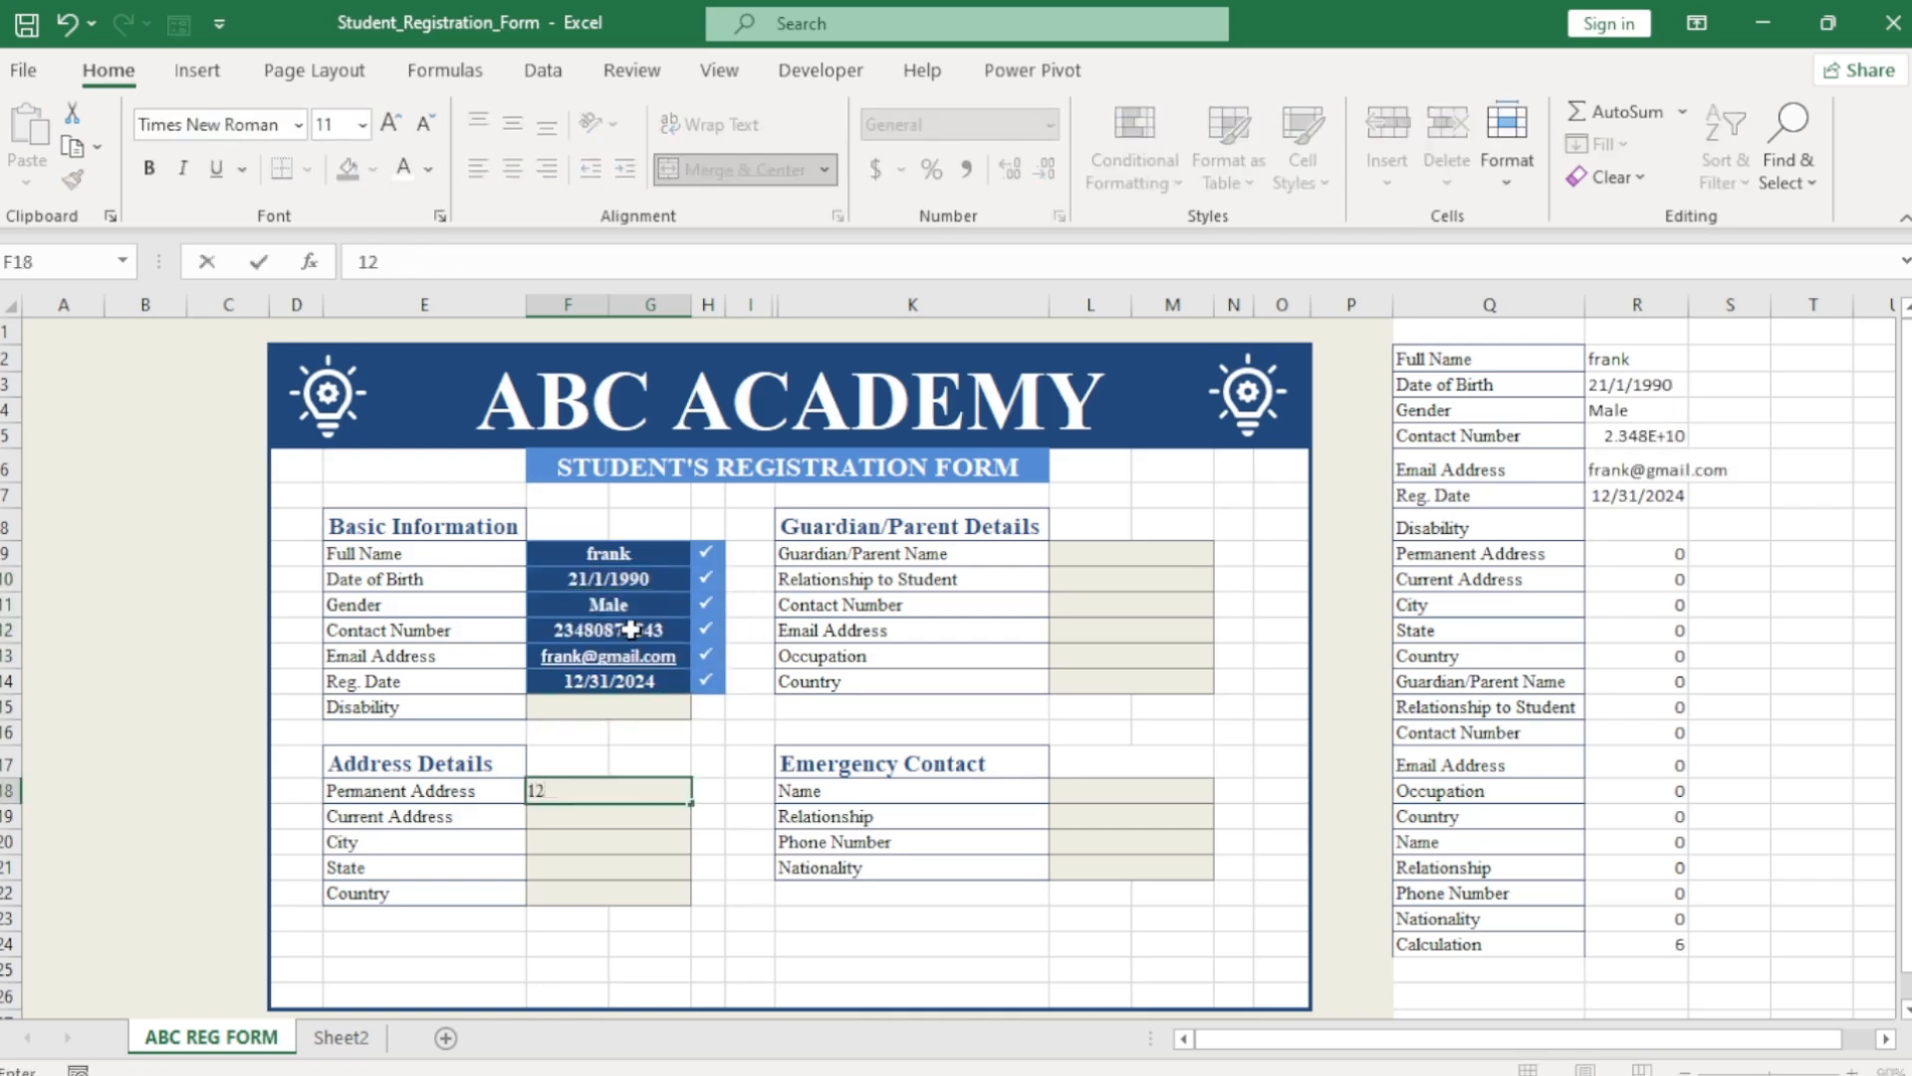
type("peace street")
key("Return")
key("Return")
type("Lagos")
key("Return")
type("Lagos")
key("Return")
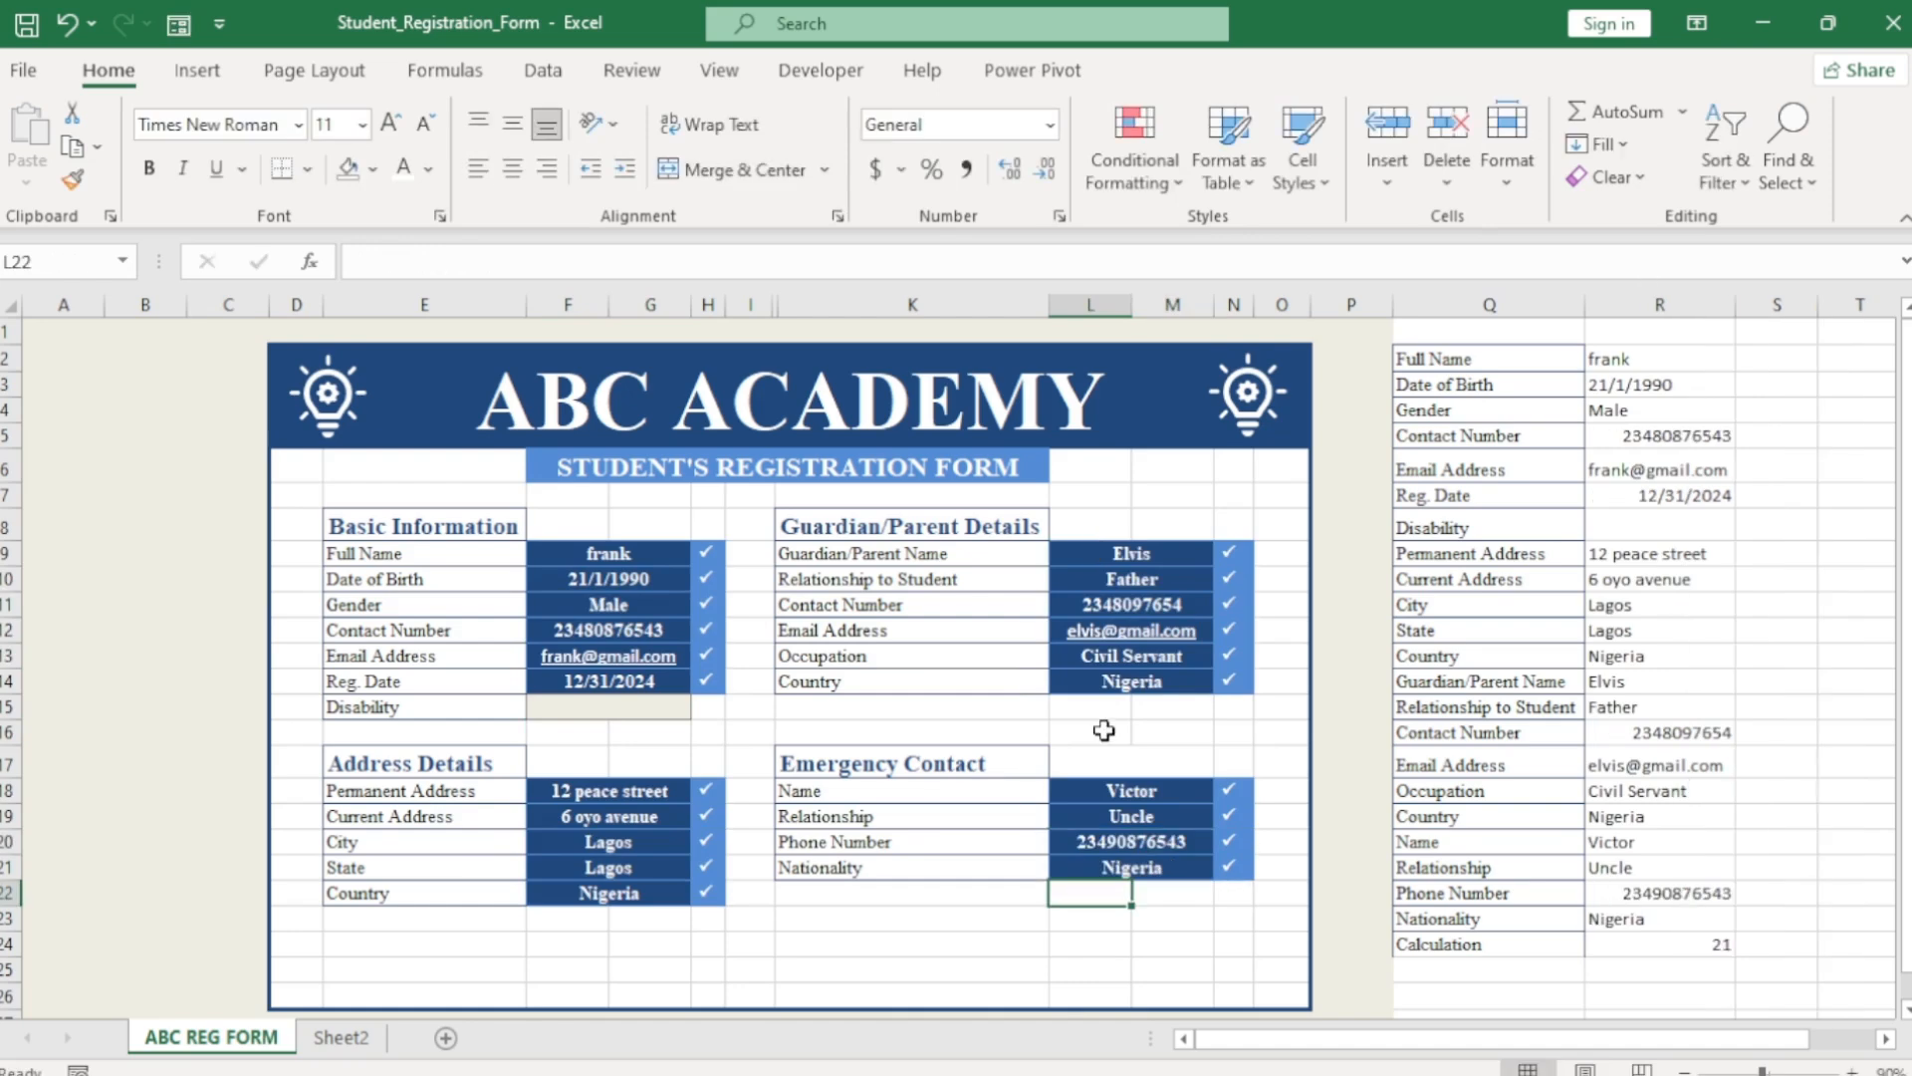
Prefix the student's and guardian's contact numbers with '+ so the plus sign is kept.
left_click(589, 630)
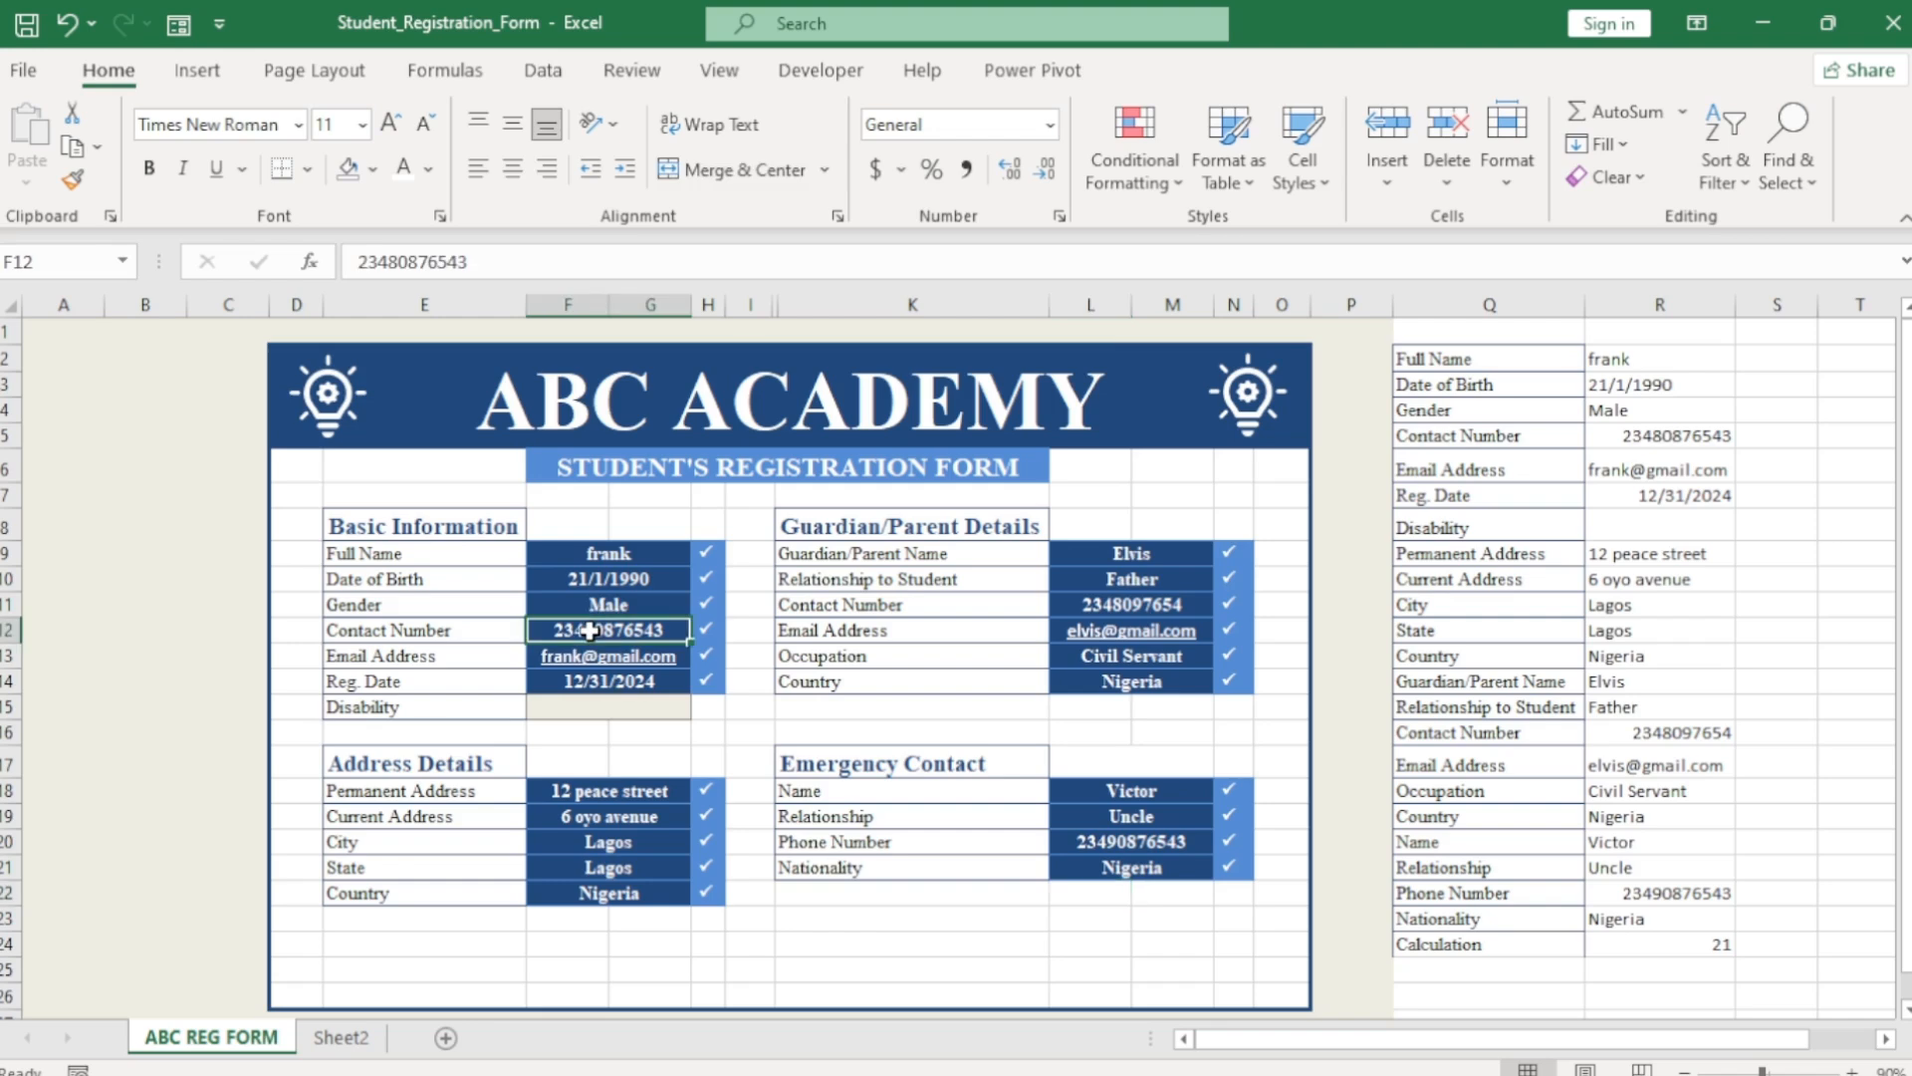
double_click(556, 629)
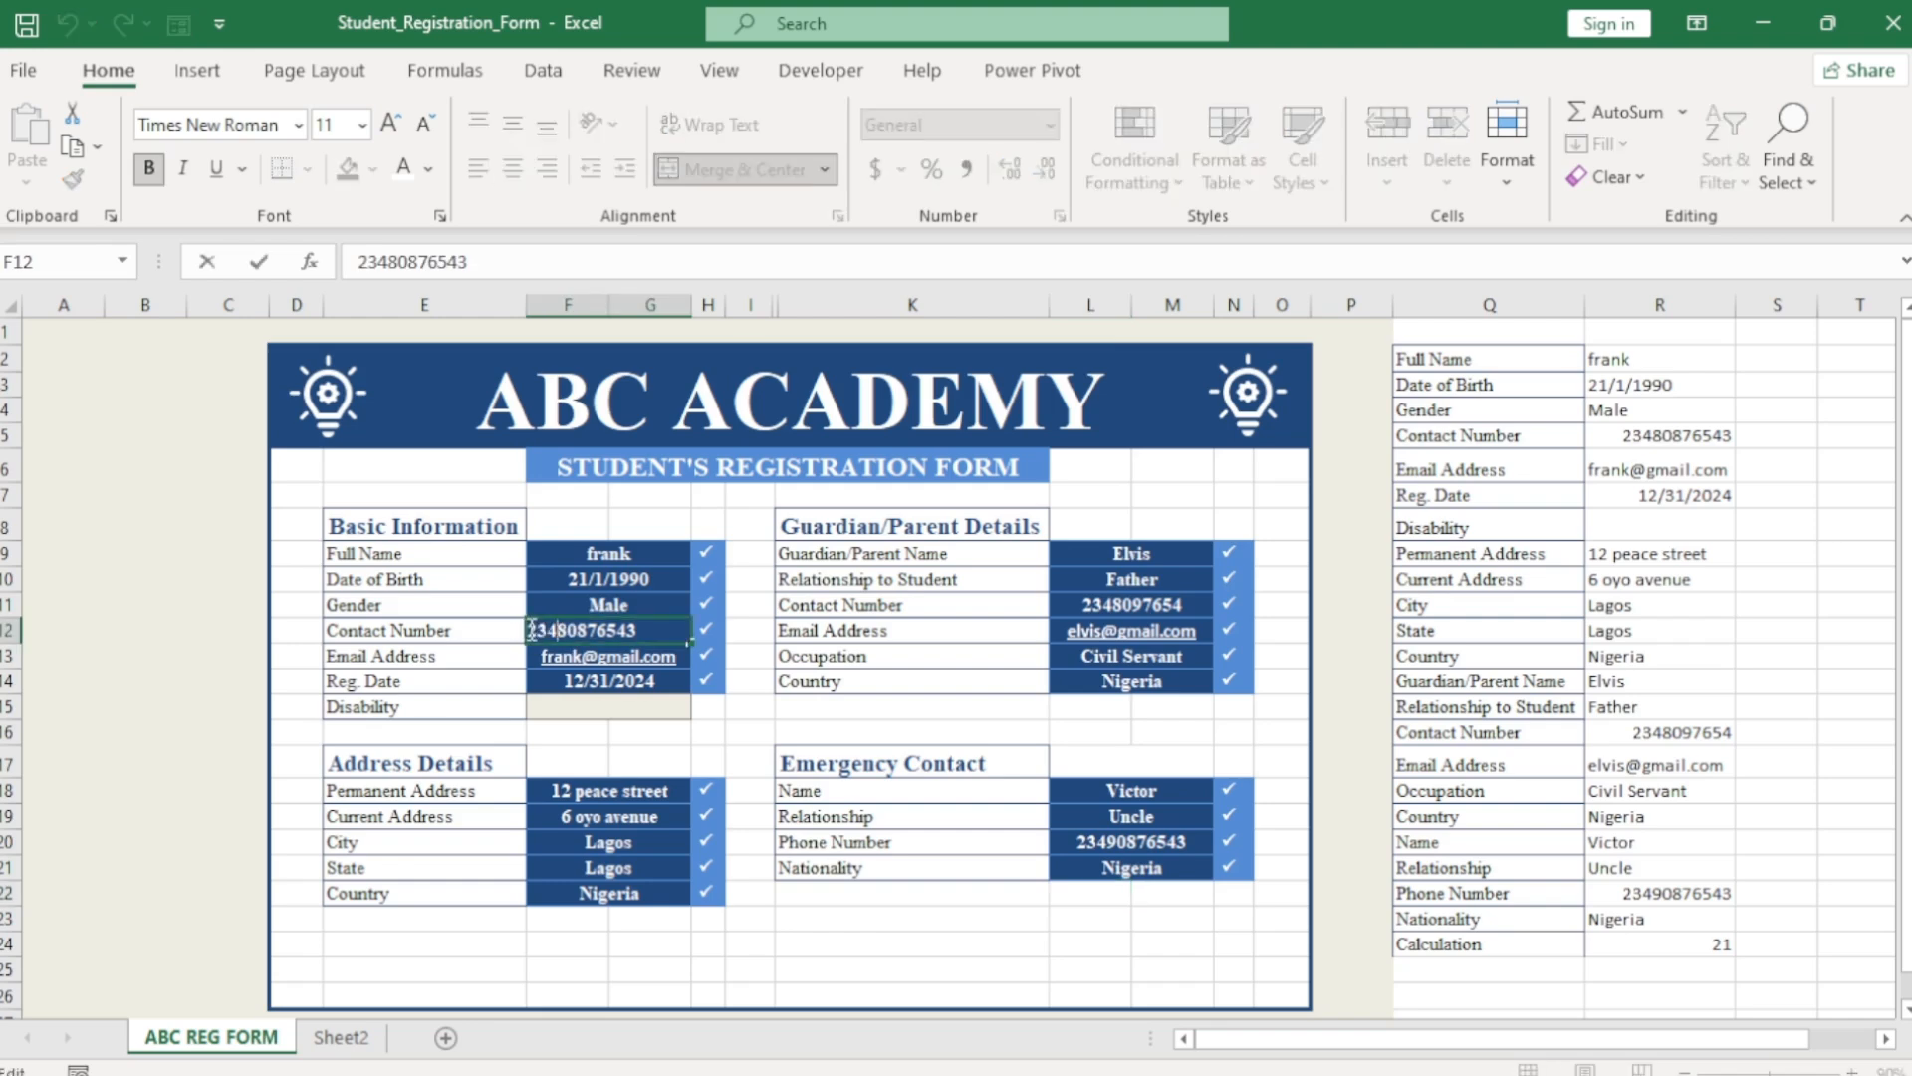
type("'+")
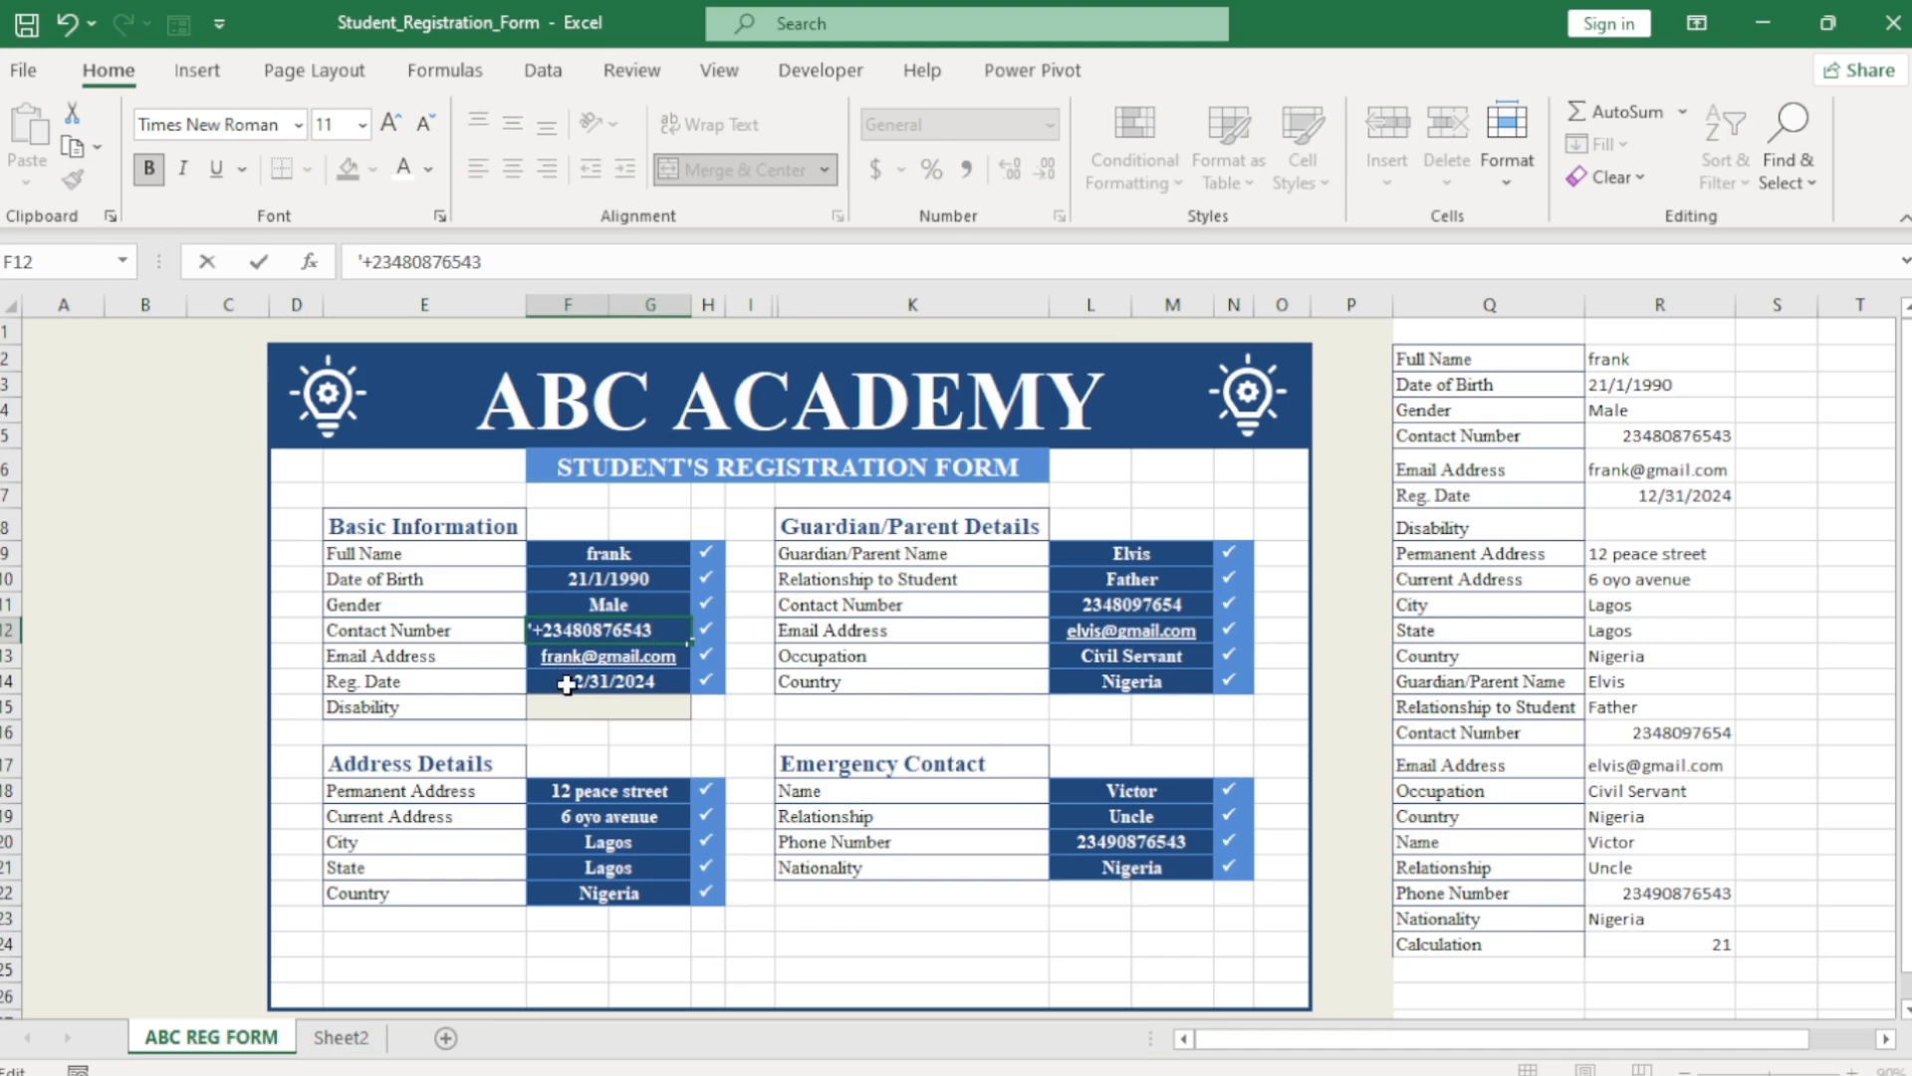
left_click(566, 686)
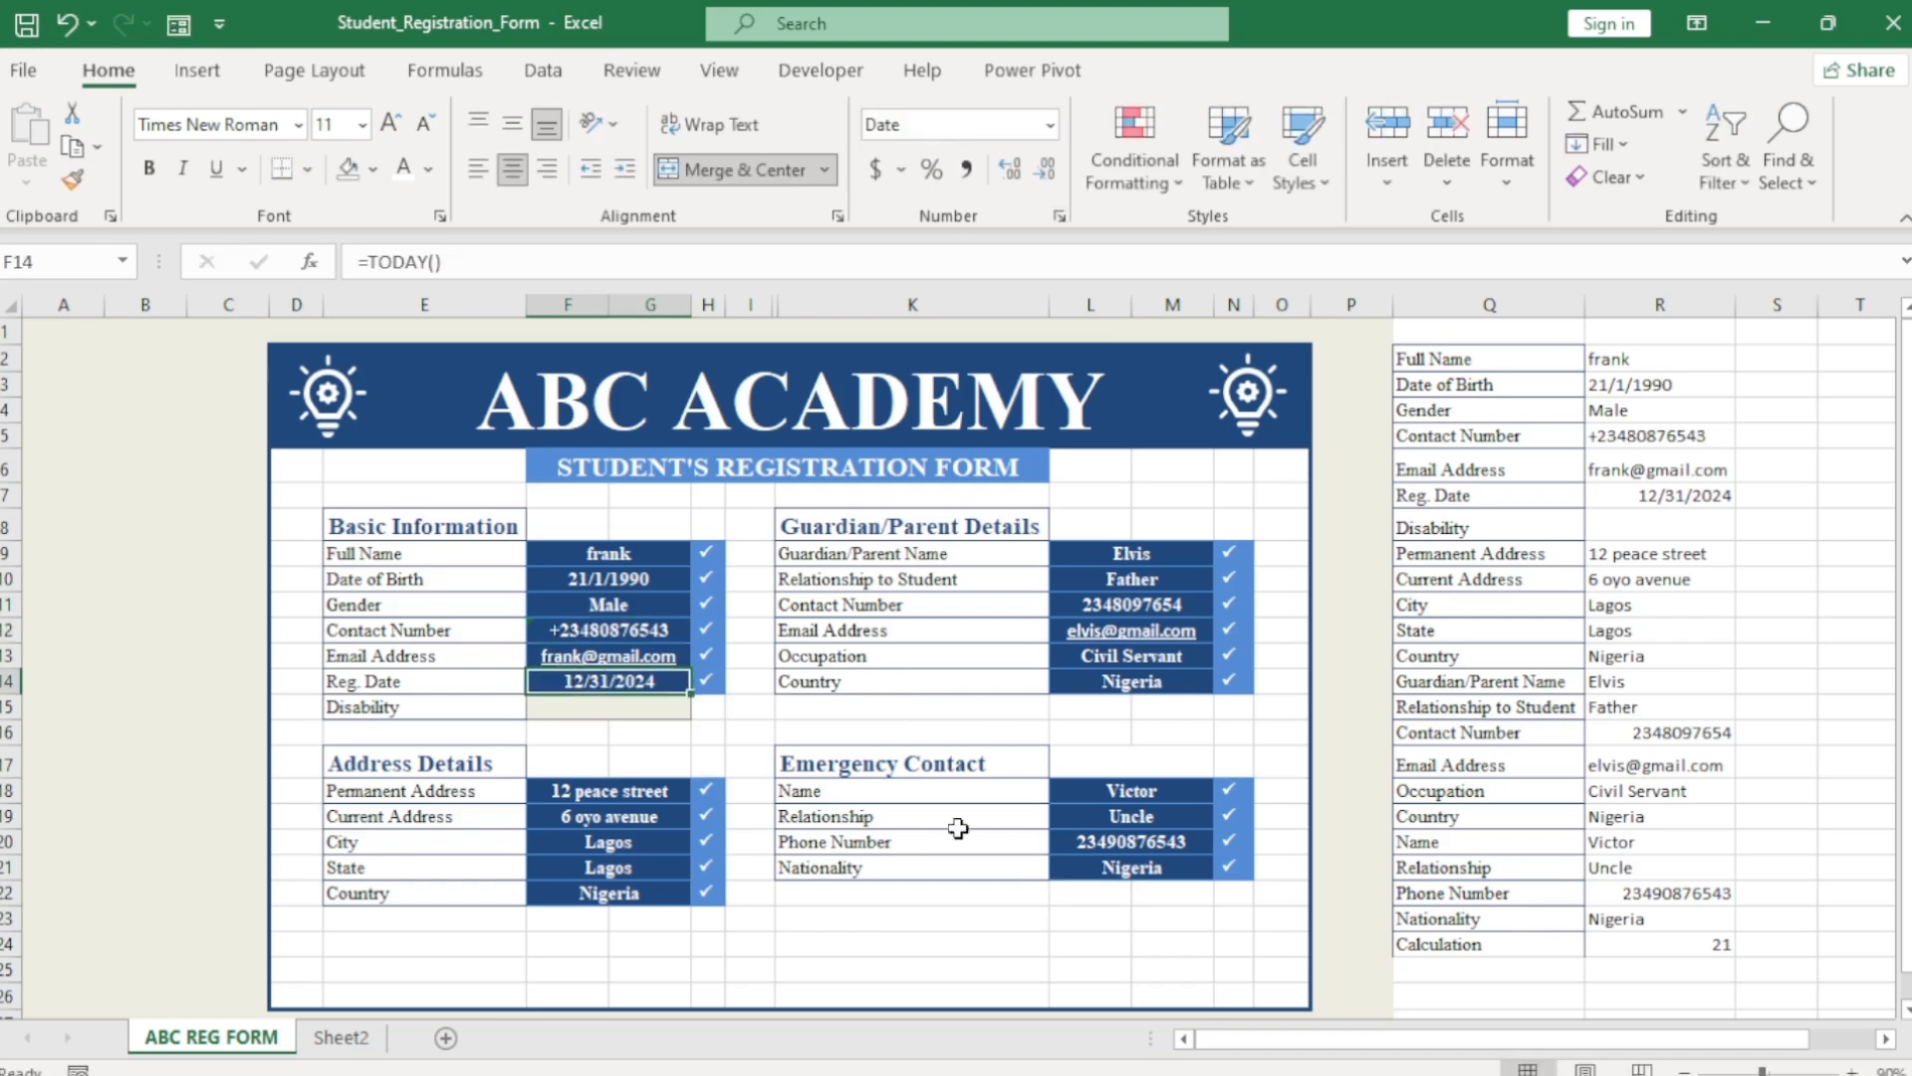
double_click(1059, 604)
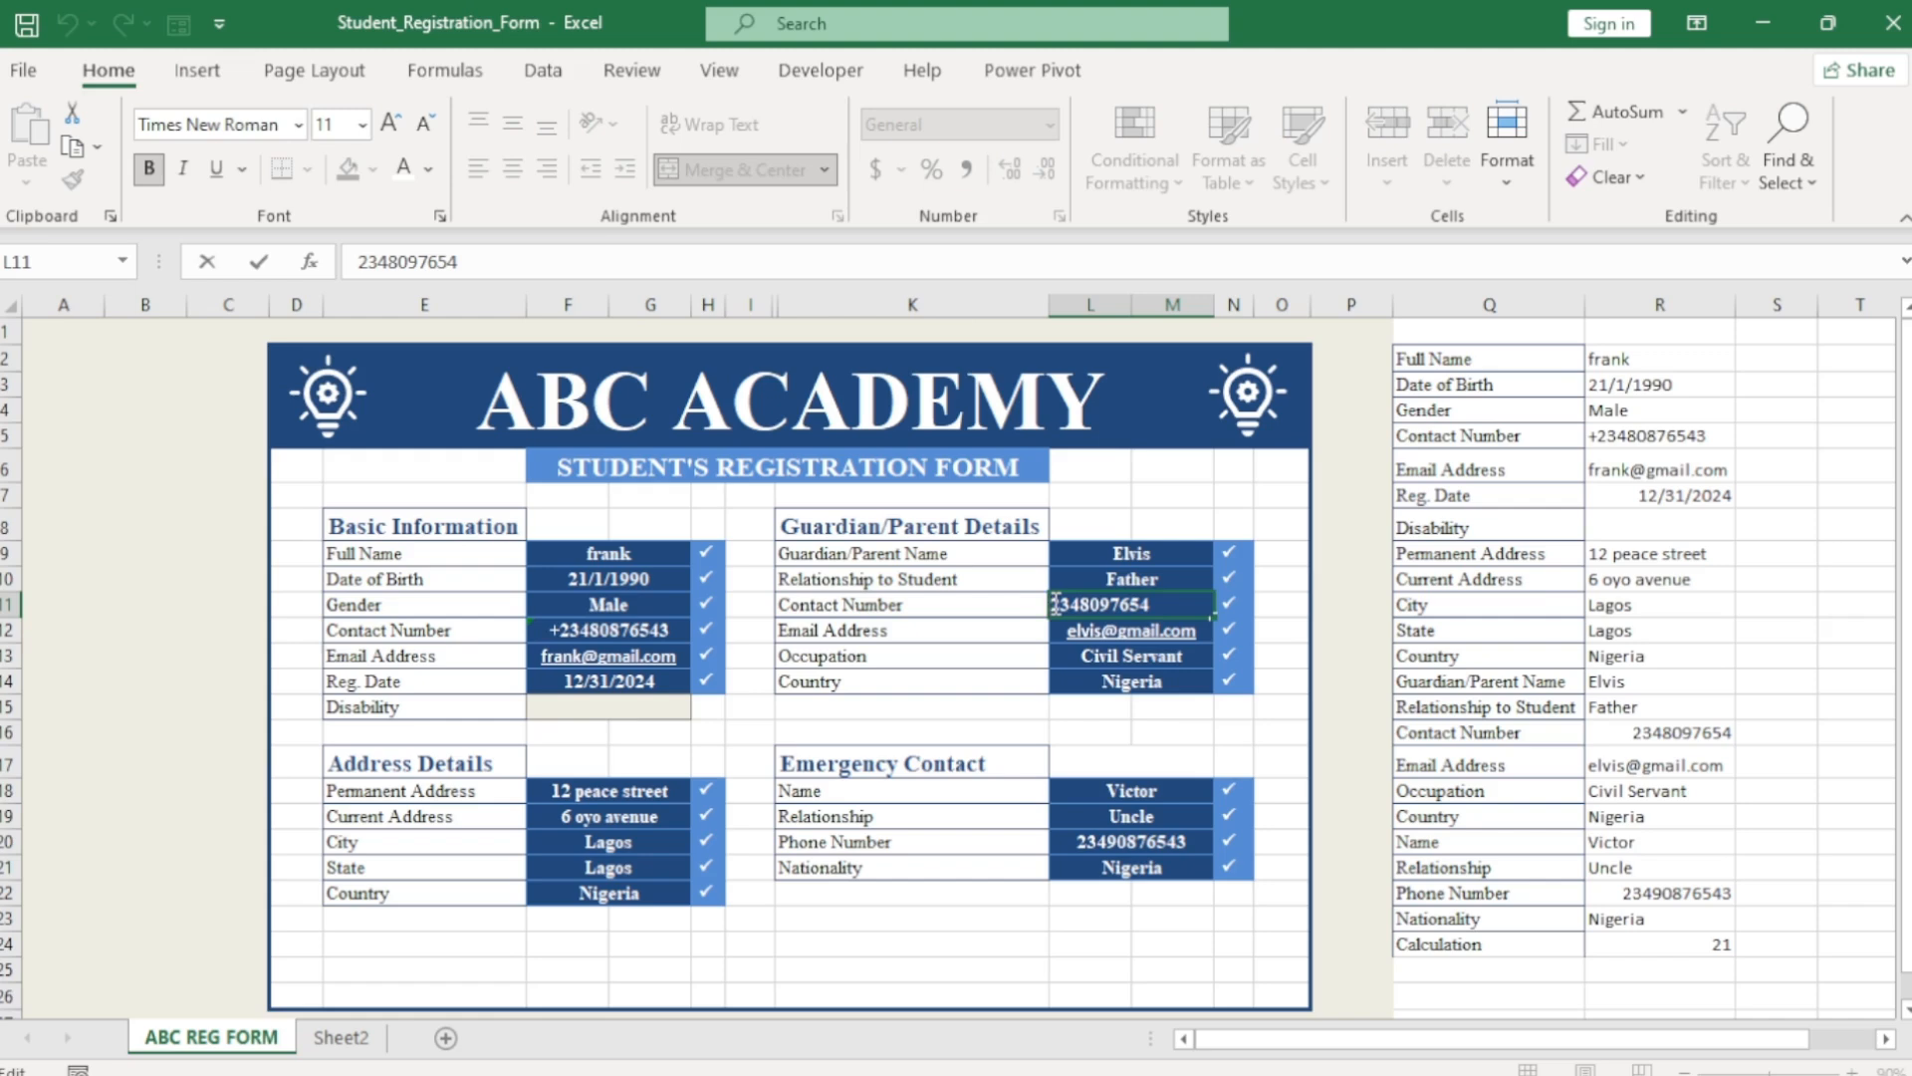
type("'")
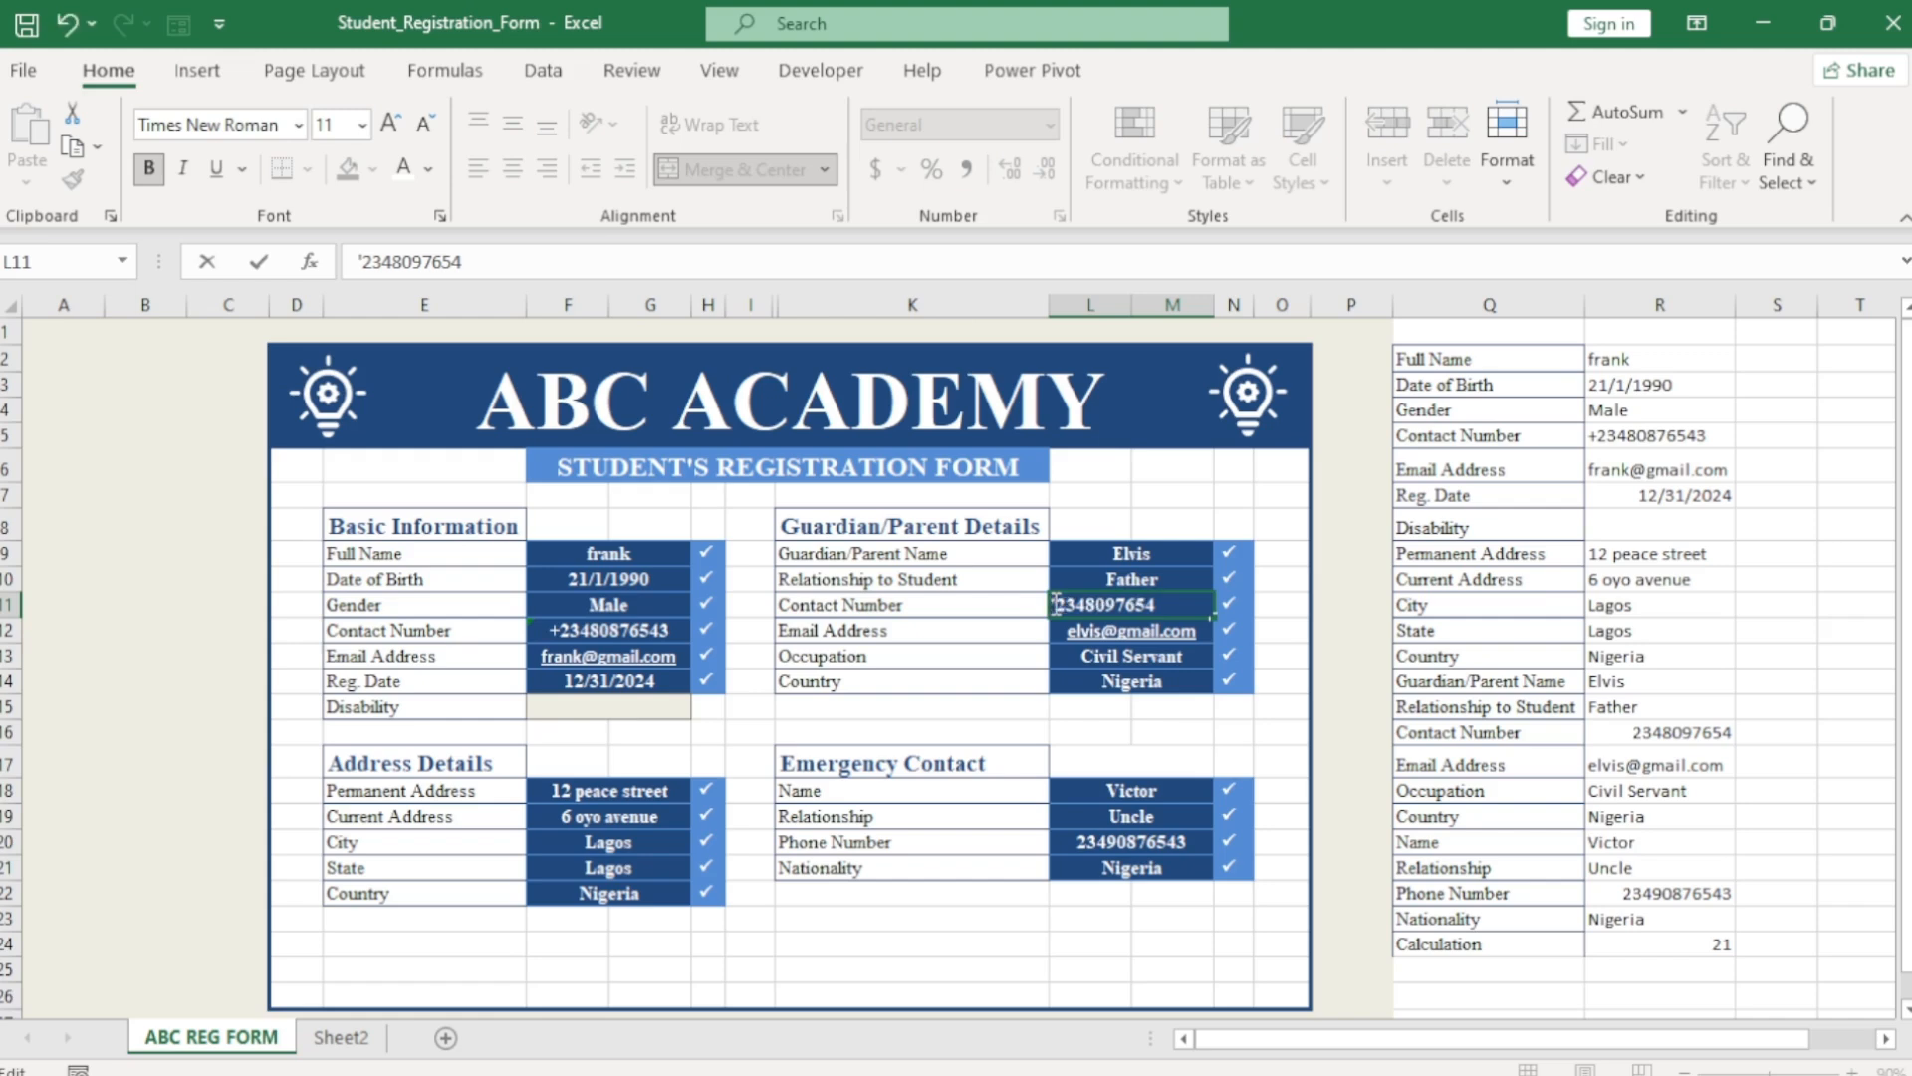
type("+")
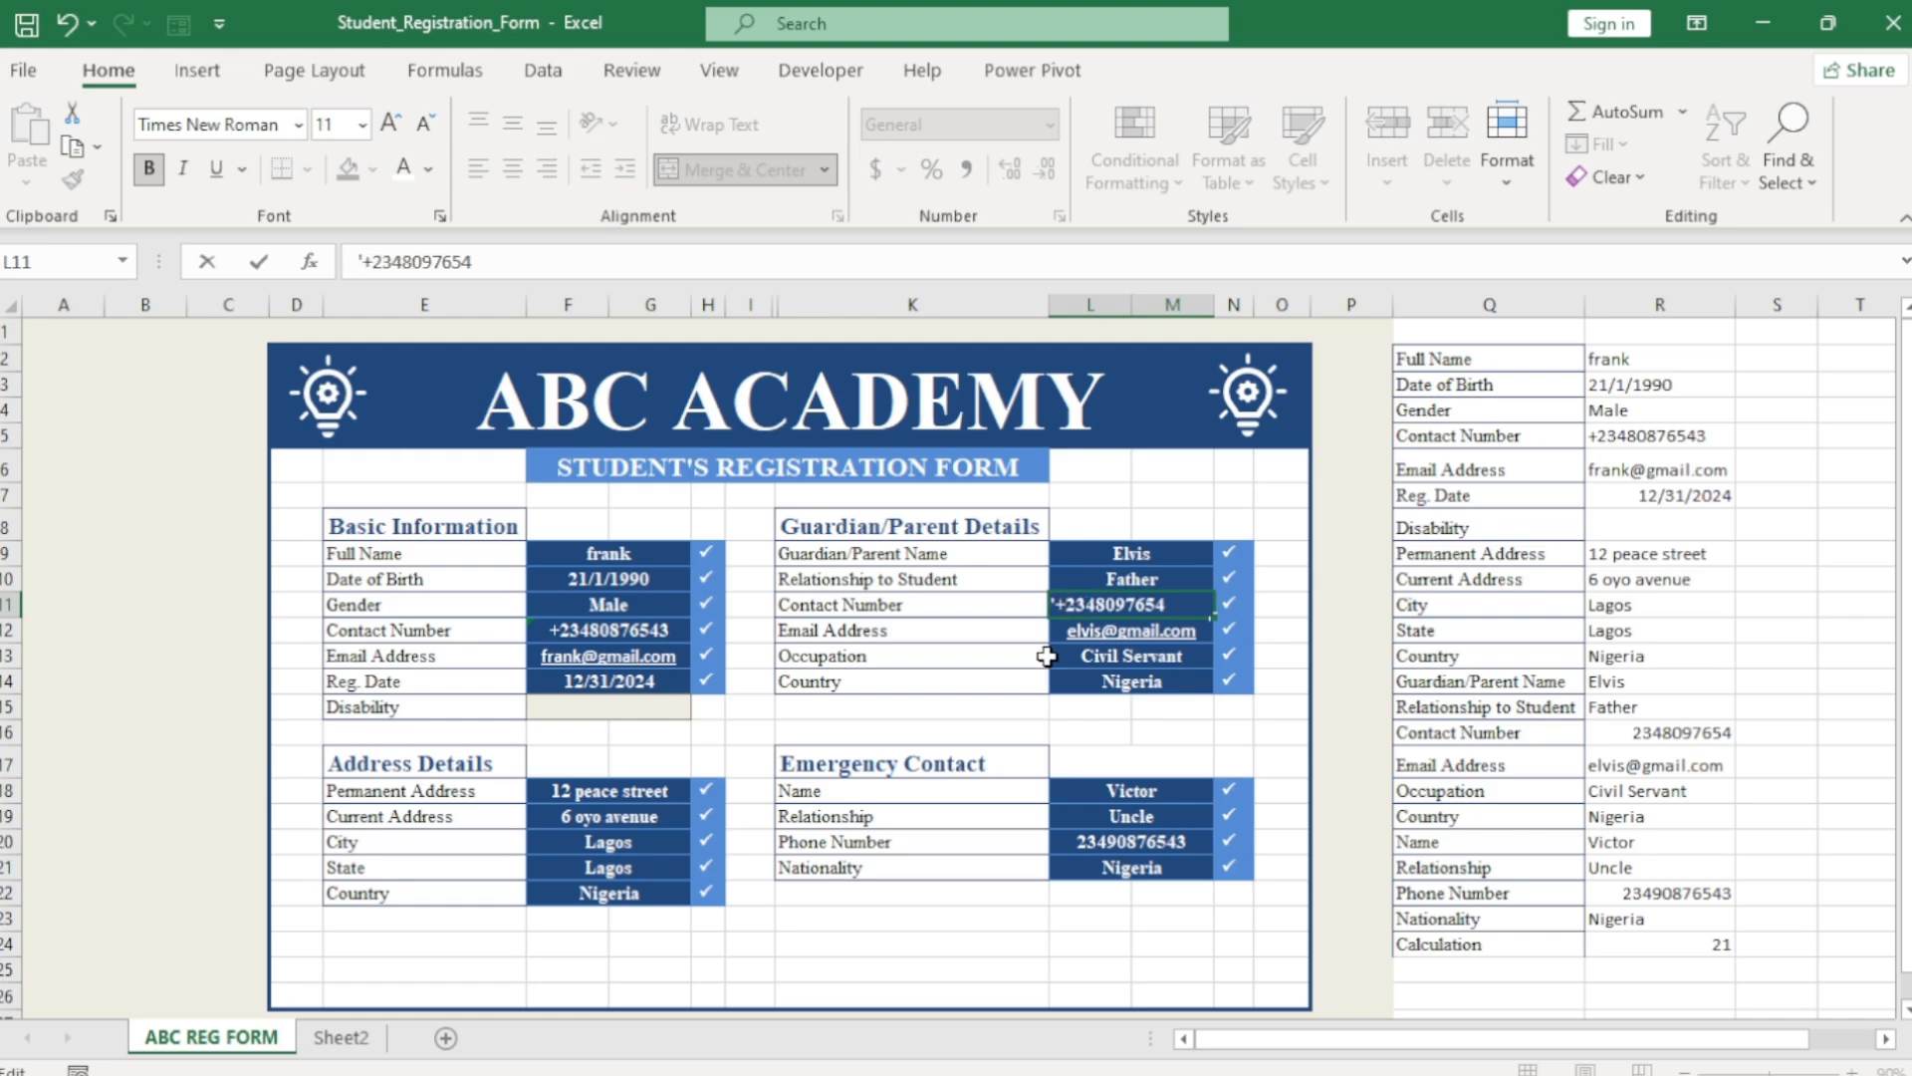
left_click(1081, 842)
Prefix the emergency contact's phone number with '+ and confirm the count reads 21.
double_click(1052, 843)
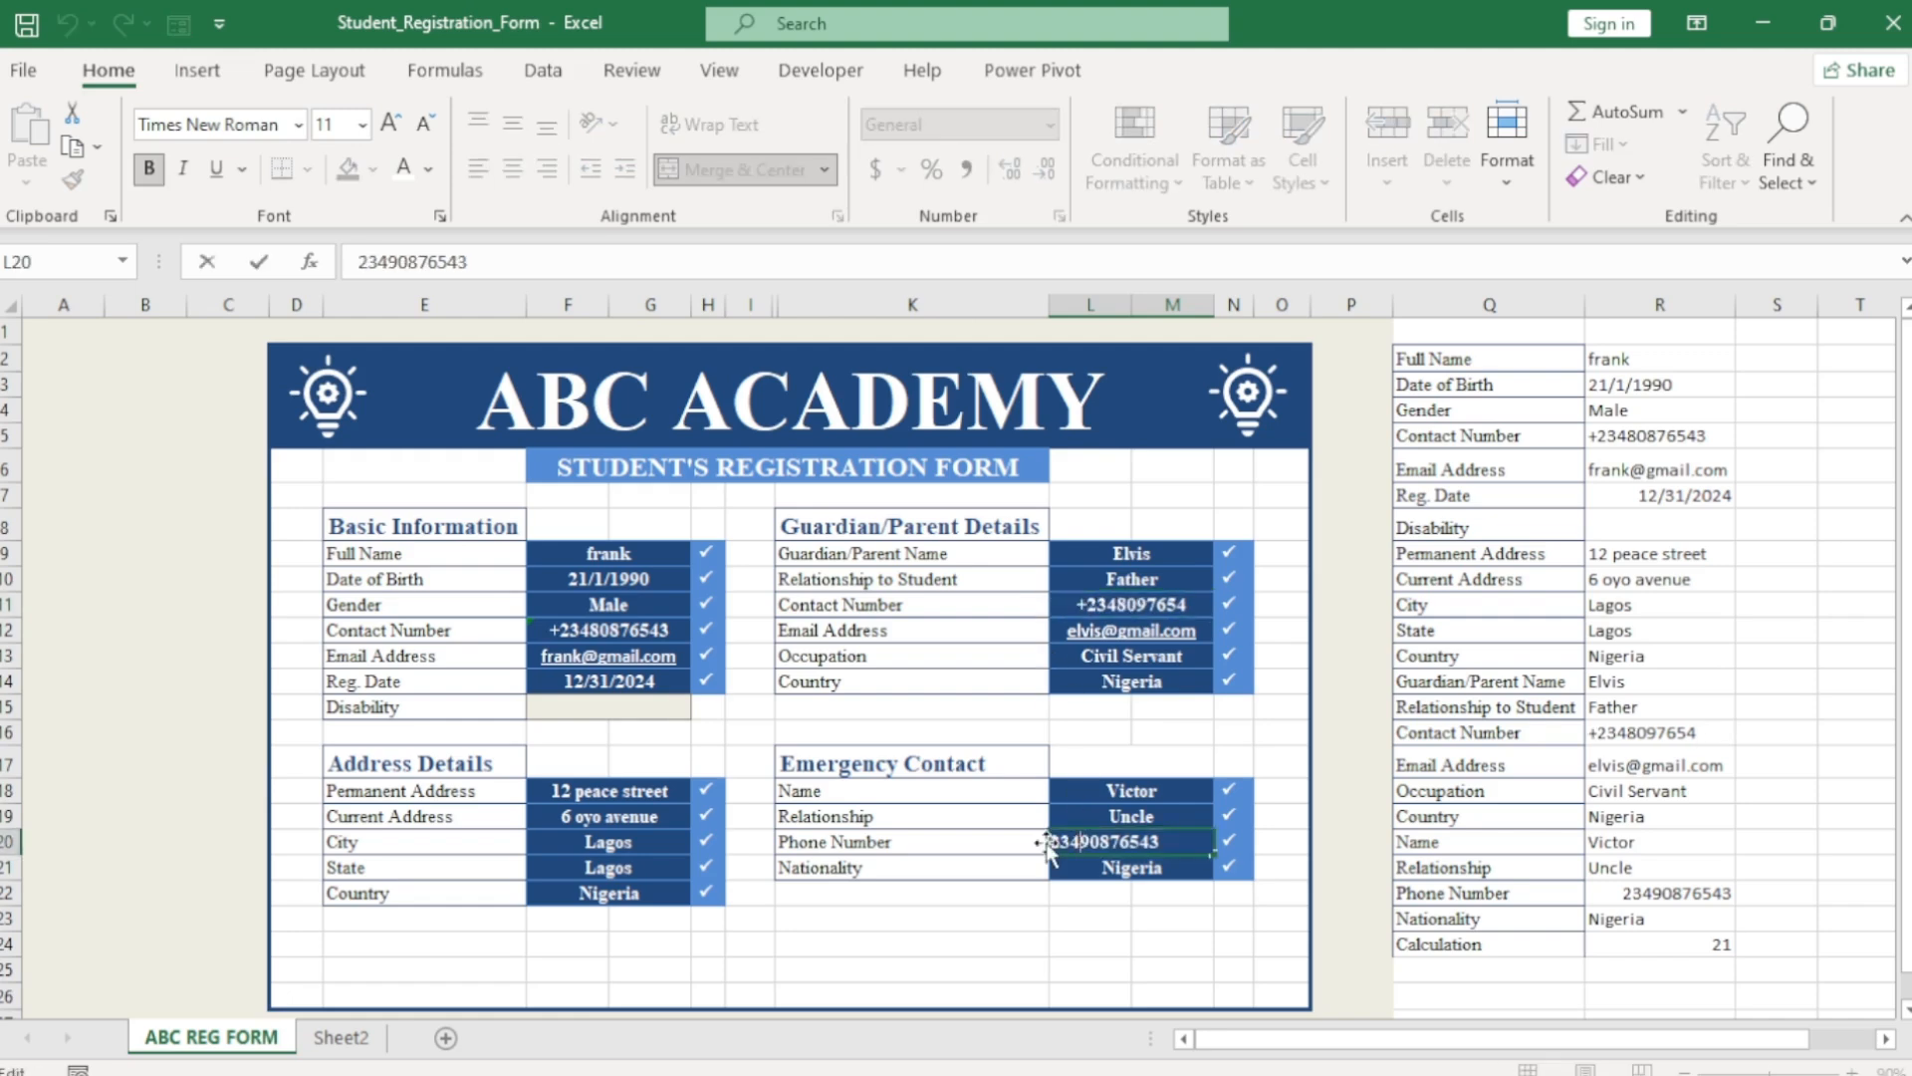
double_click(1047, 843)
double_click(1067, 843)
type("+")
key("Home")
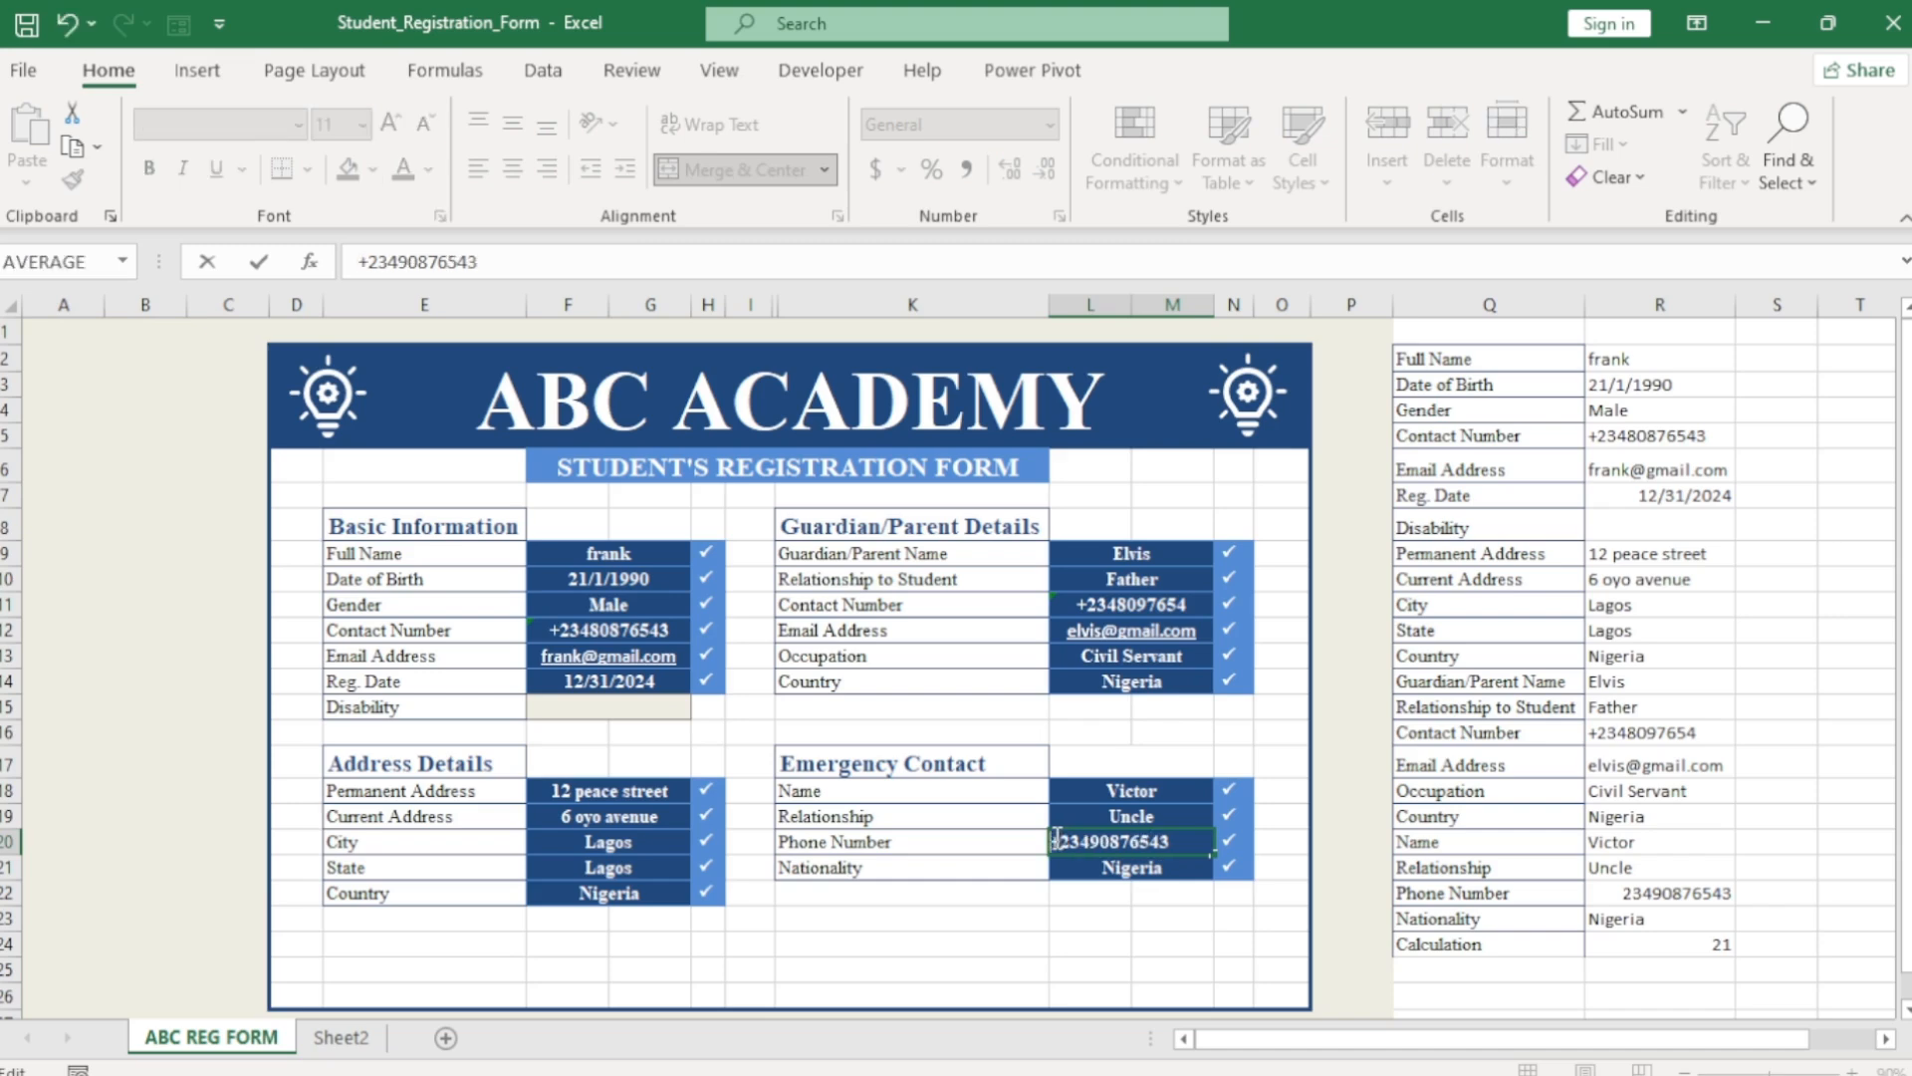
type("'")
key("Return")
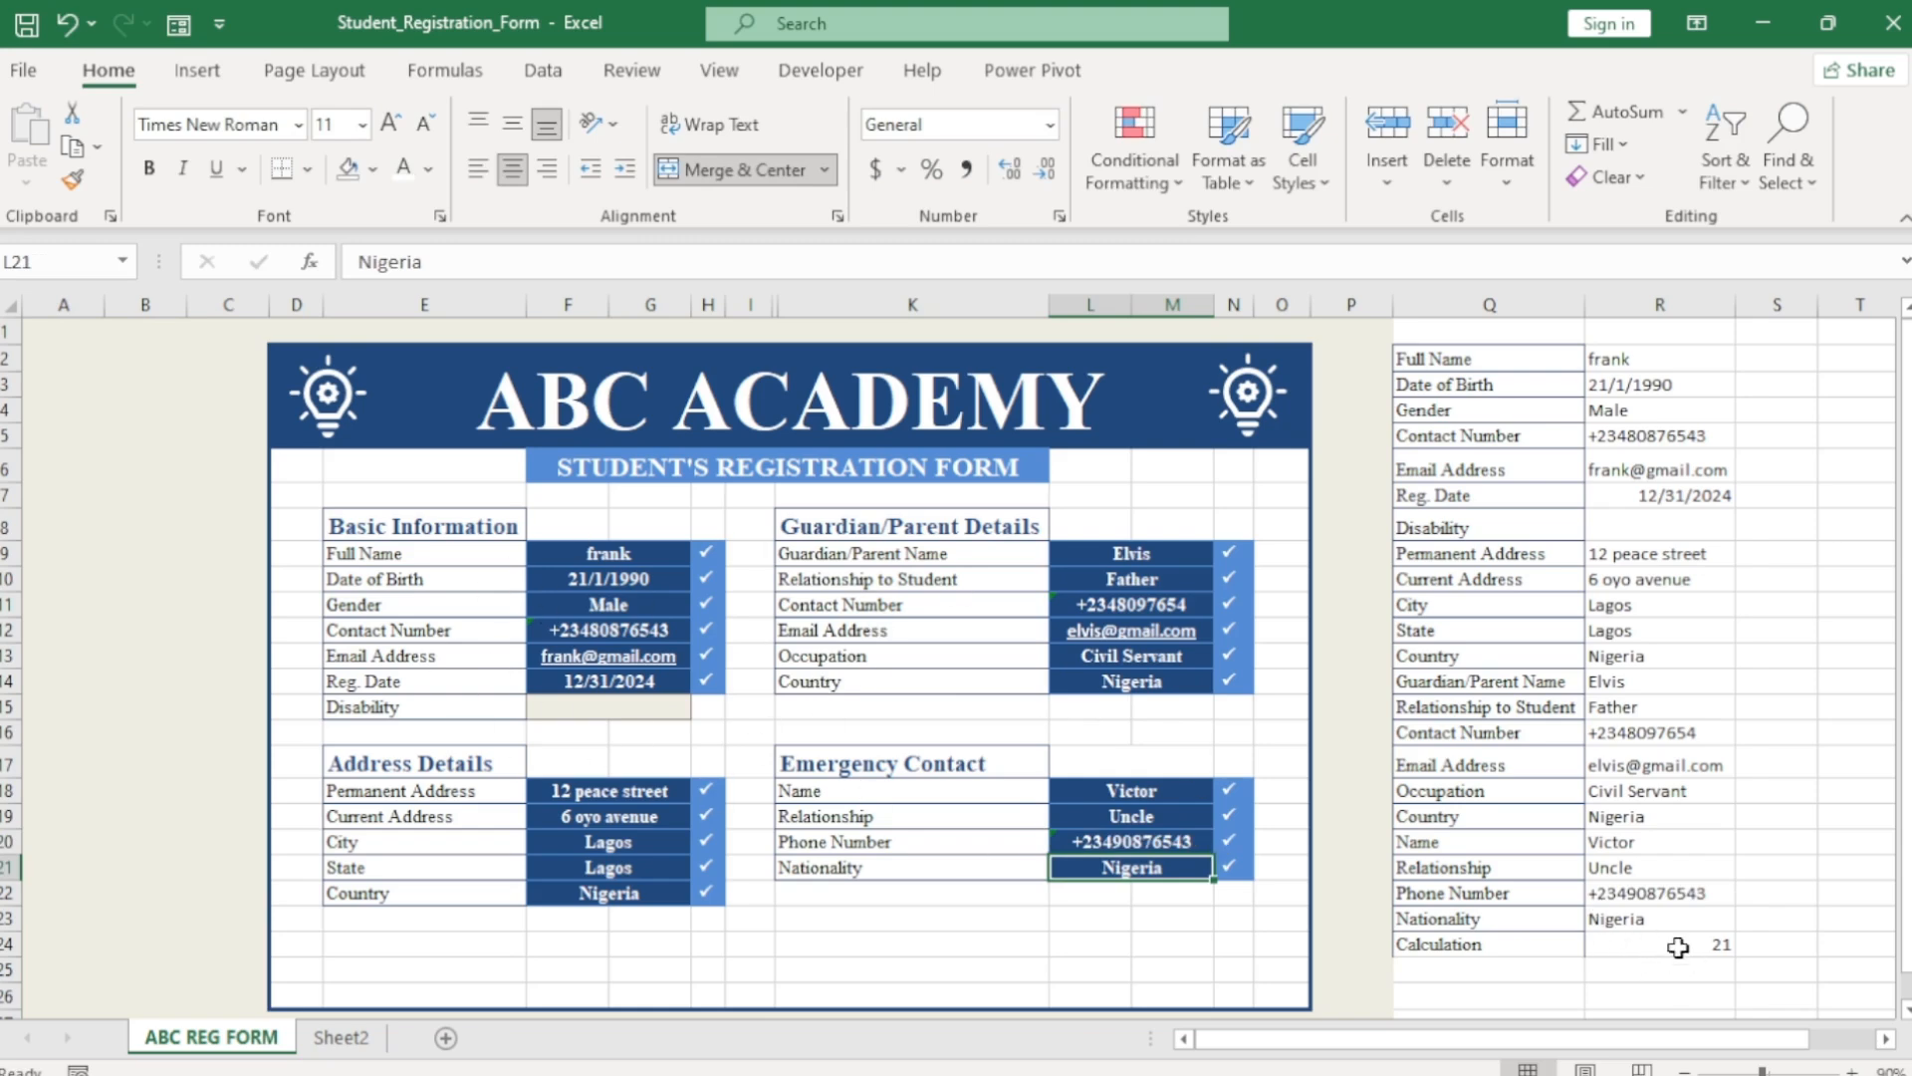
left_click(1647, 945)
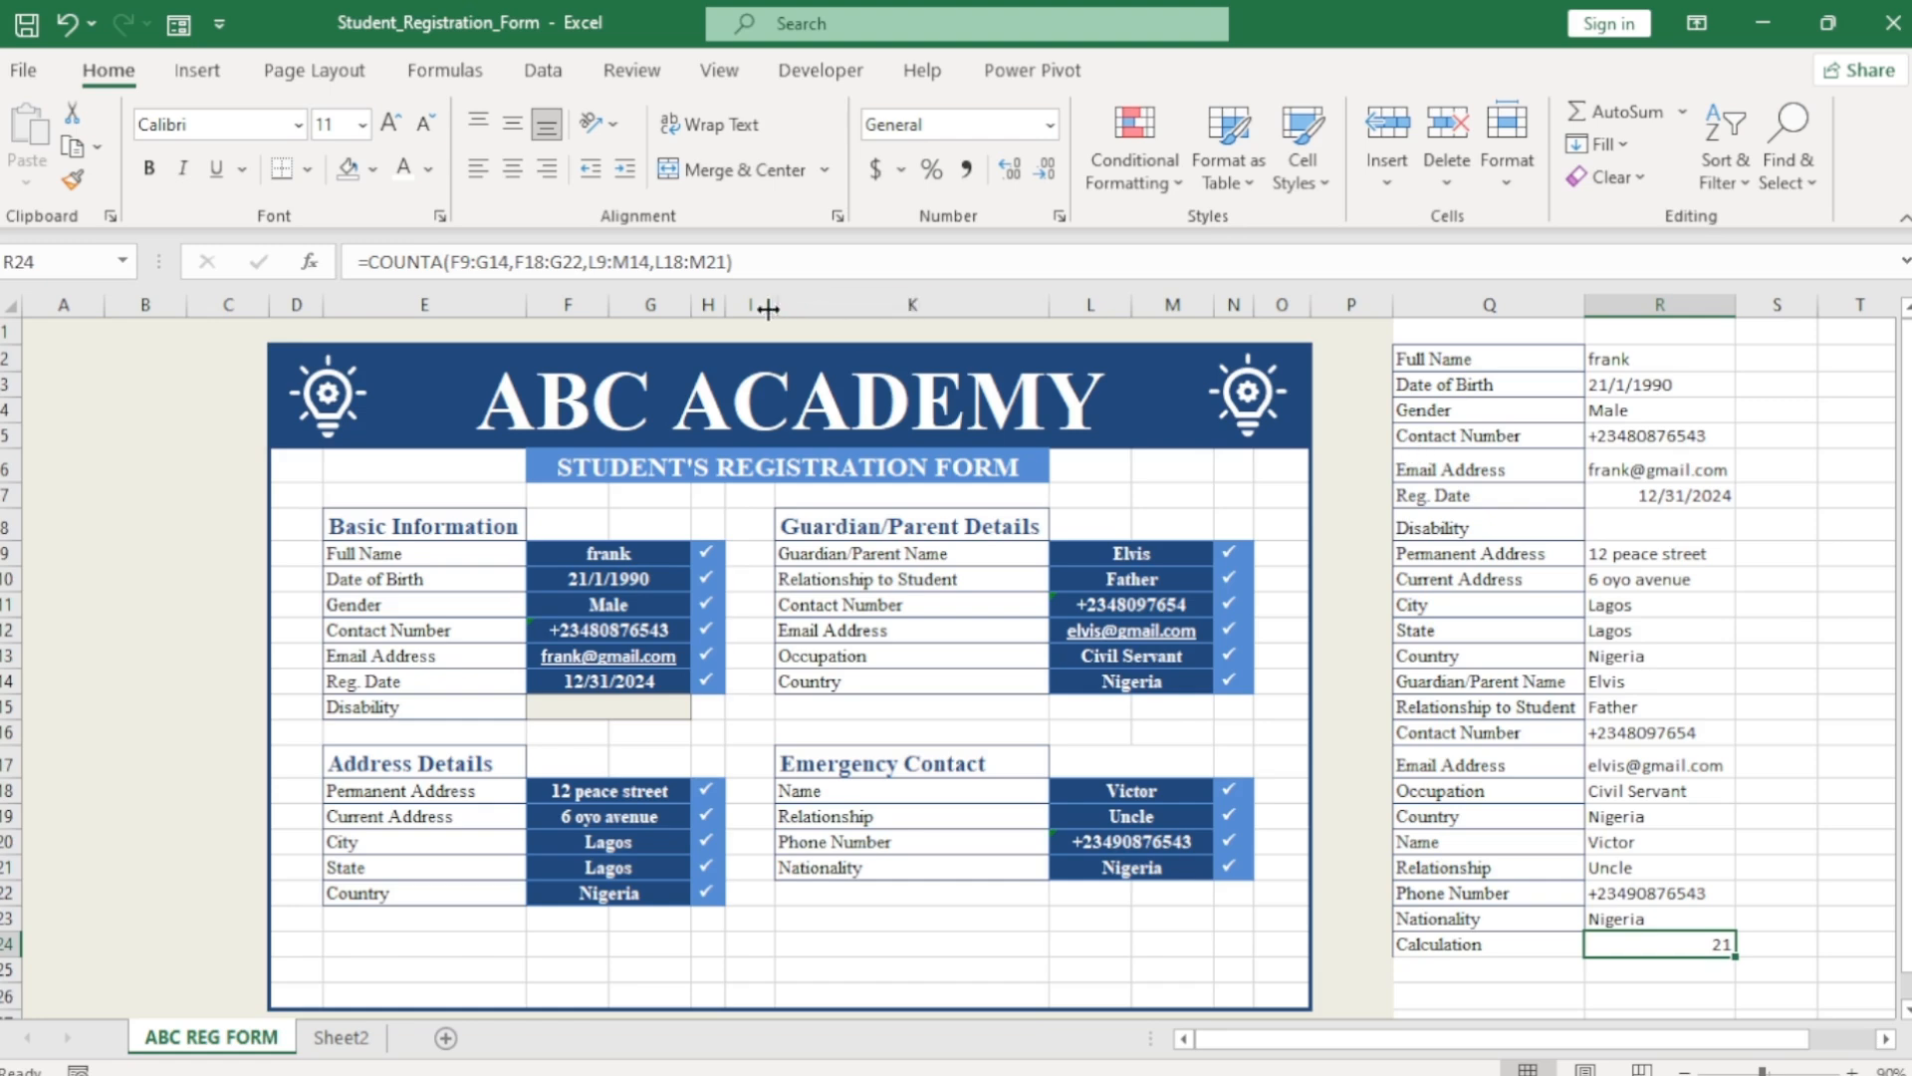
Widen spacer column I to about 6.71 to separate the guardian and emergency sections.
left_click_drag(774, 305, 793, 314)
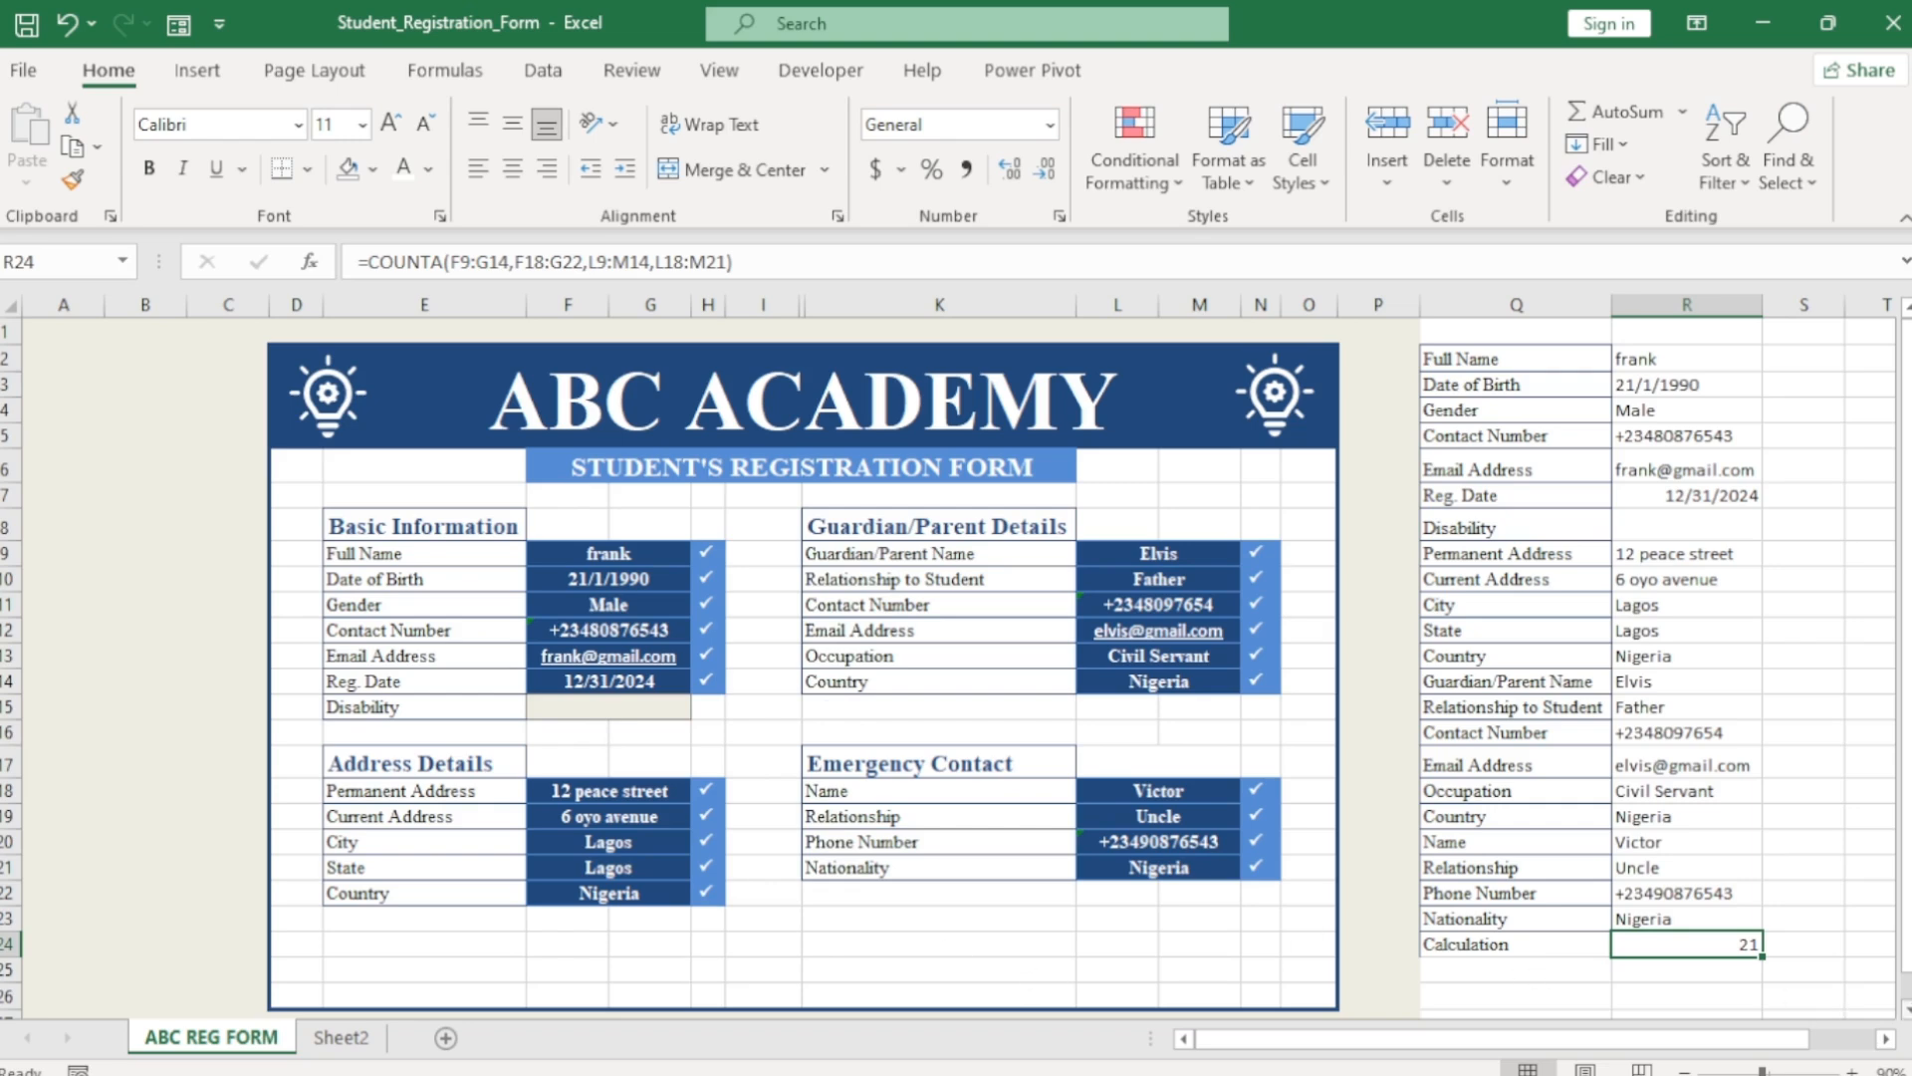
scroll(725, 736, "down", 3)
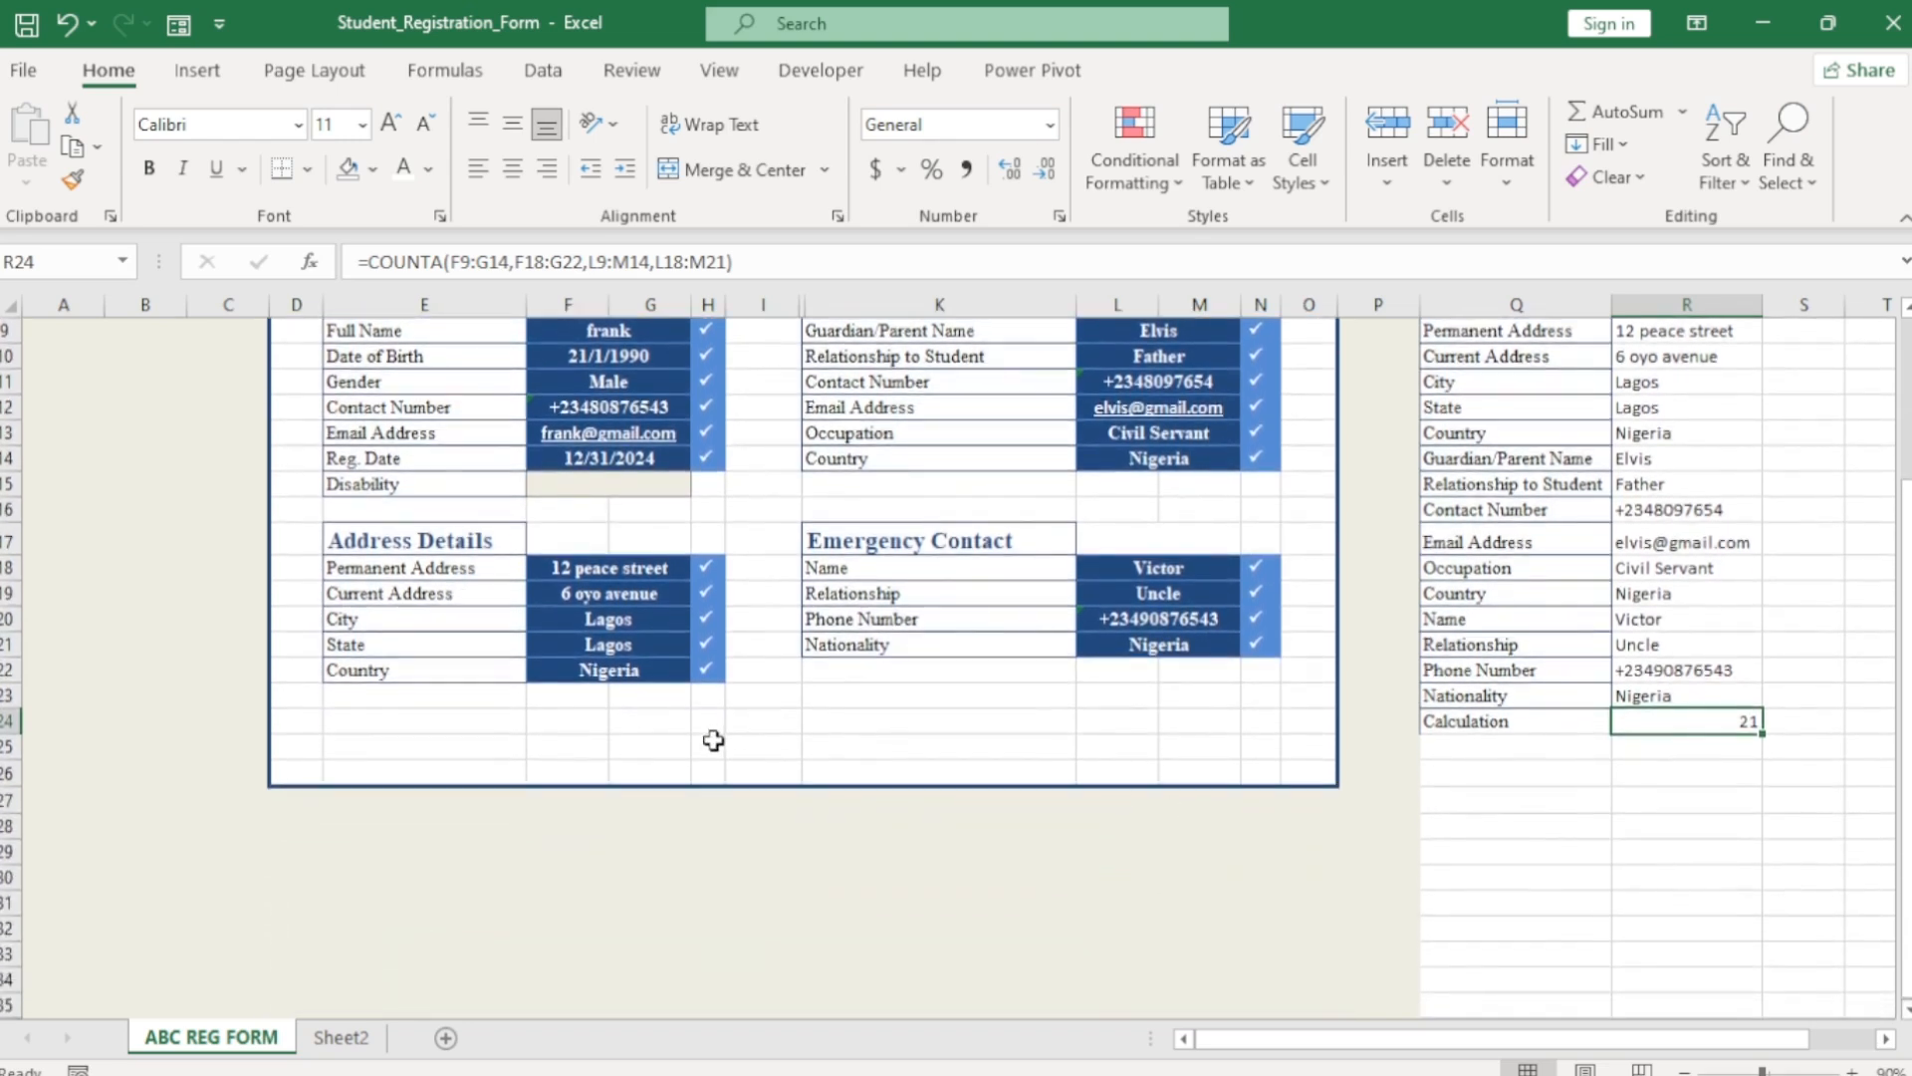
Merge H25:I25 and remove the fill from columns H and I.
left_click_drag(713, 747, 751, 745)
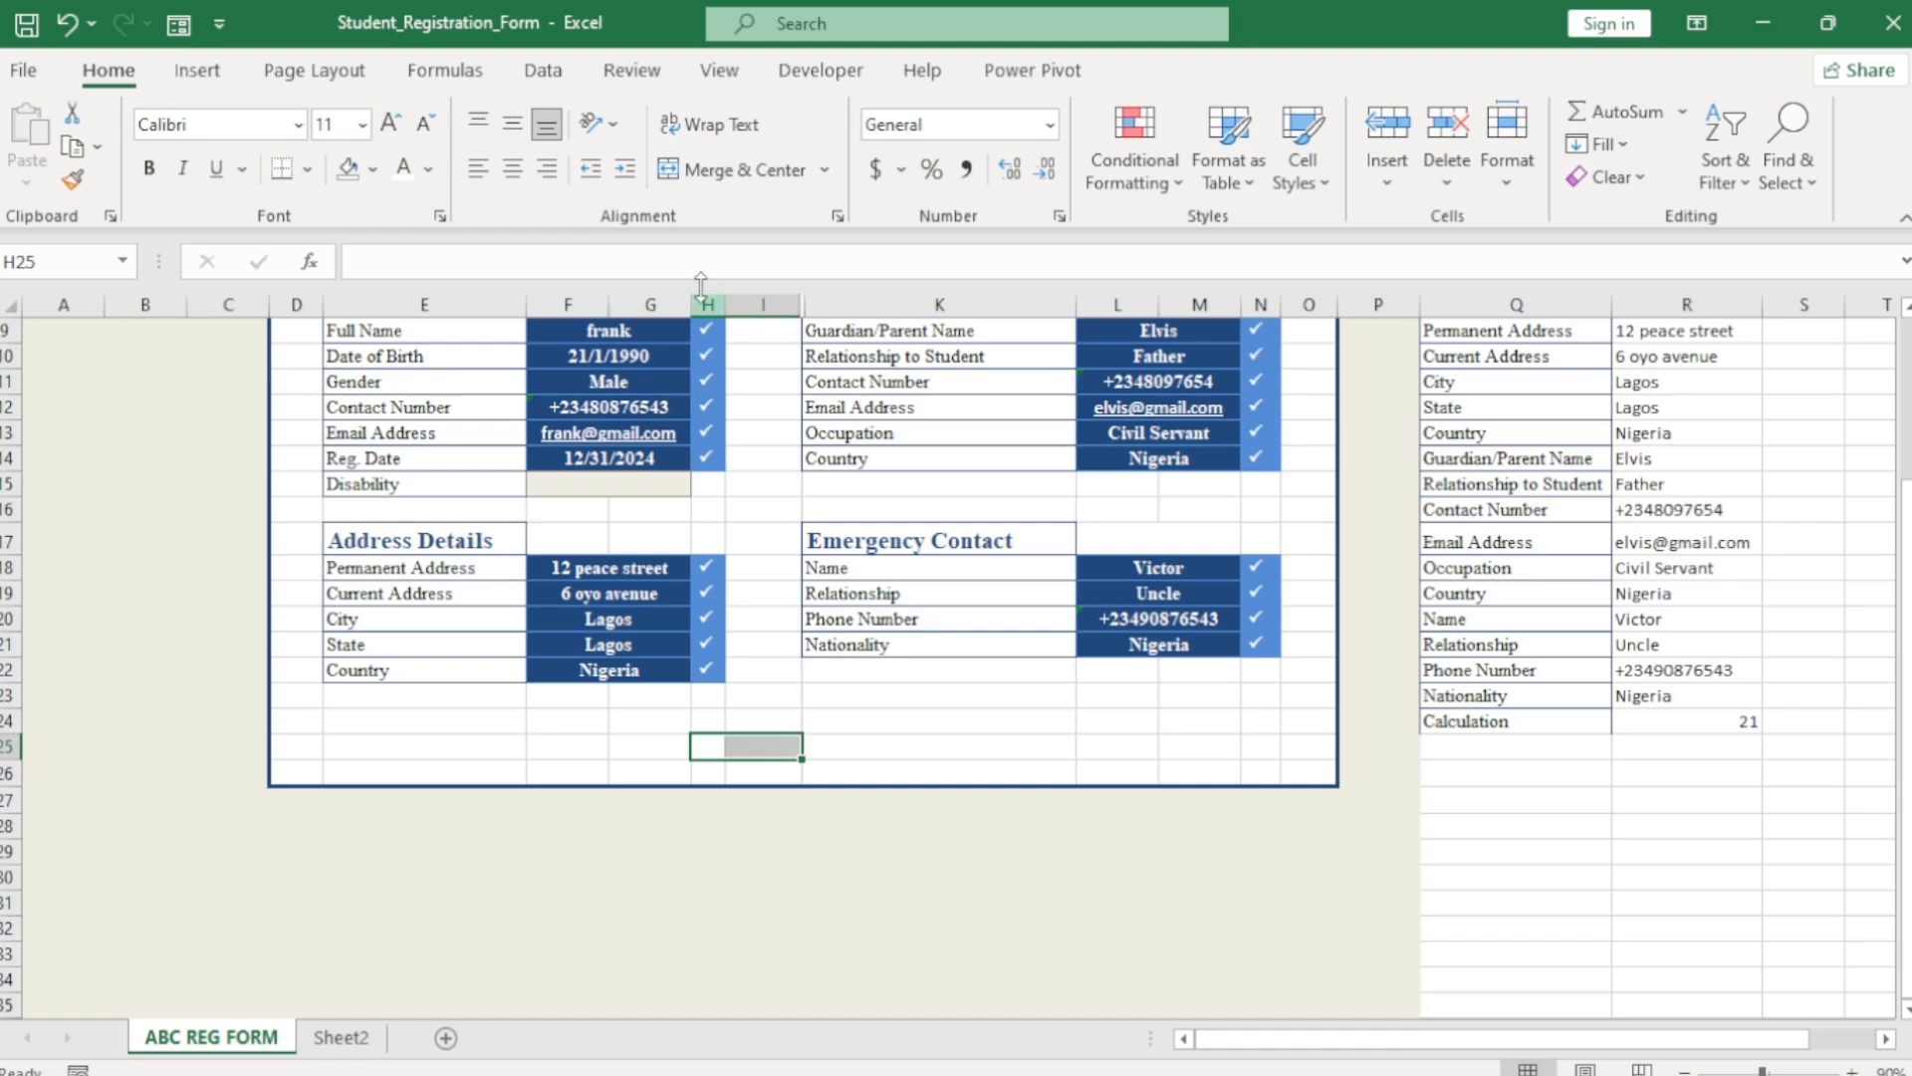
left_click(749, 175)
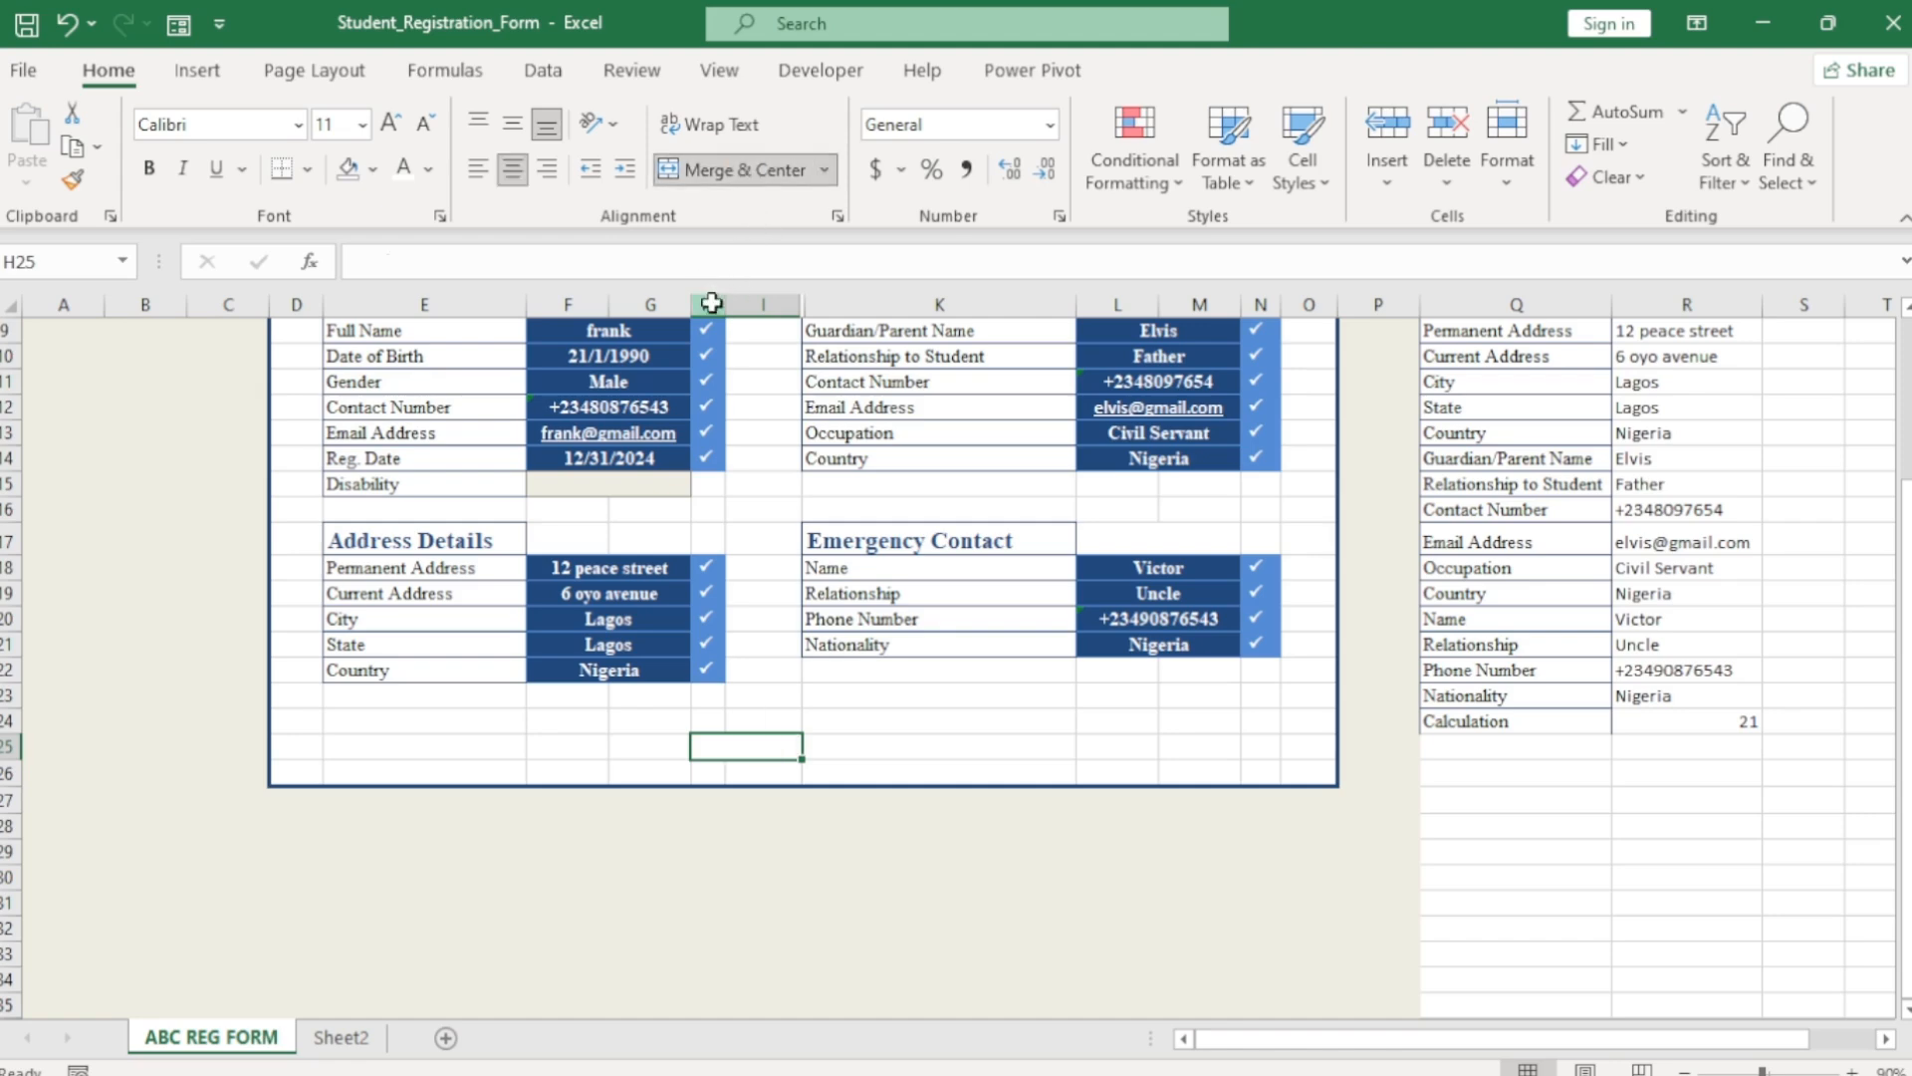
left_click(711, 303)
left_click(373, 169)
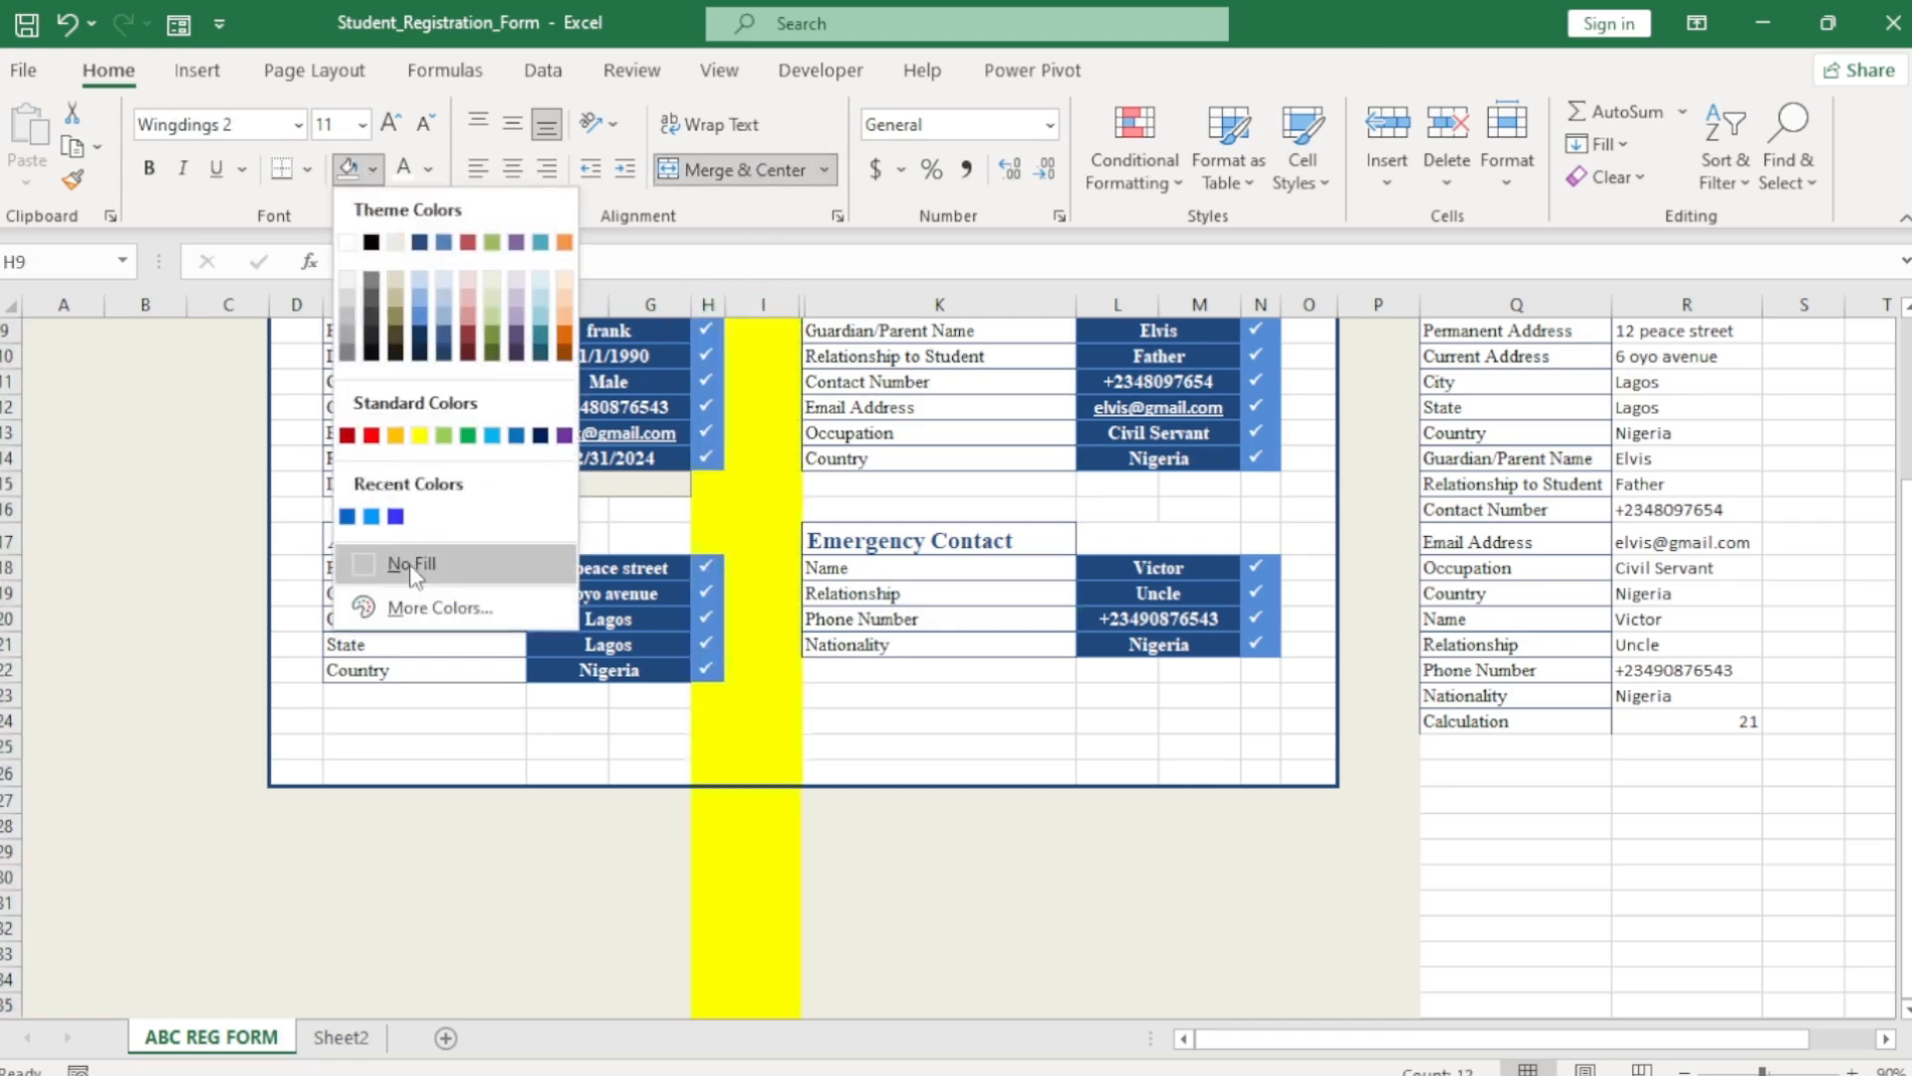
left_click(411, 568)
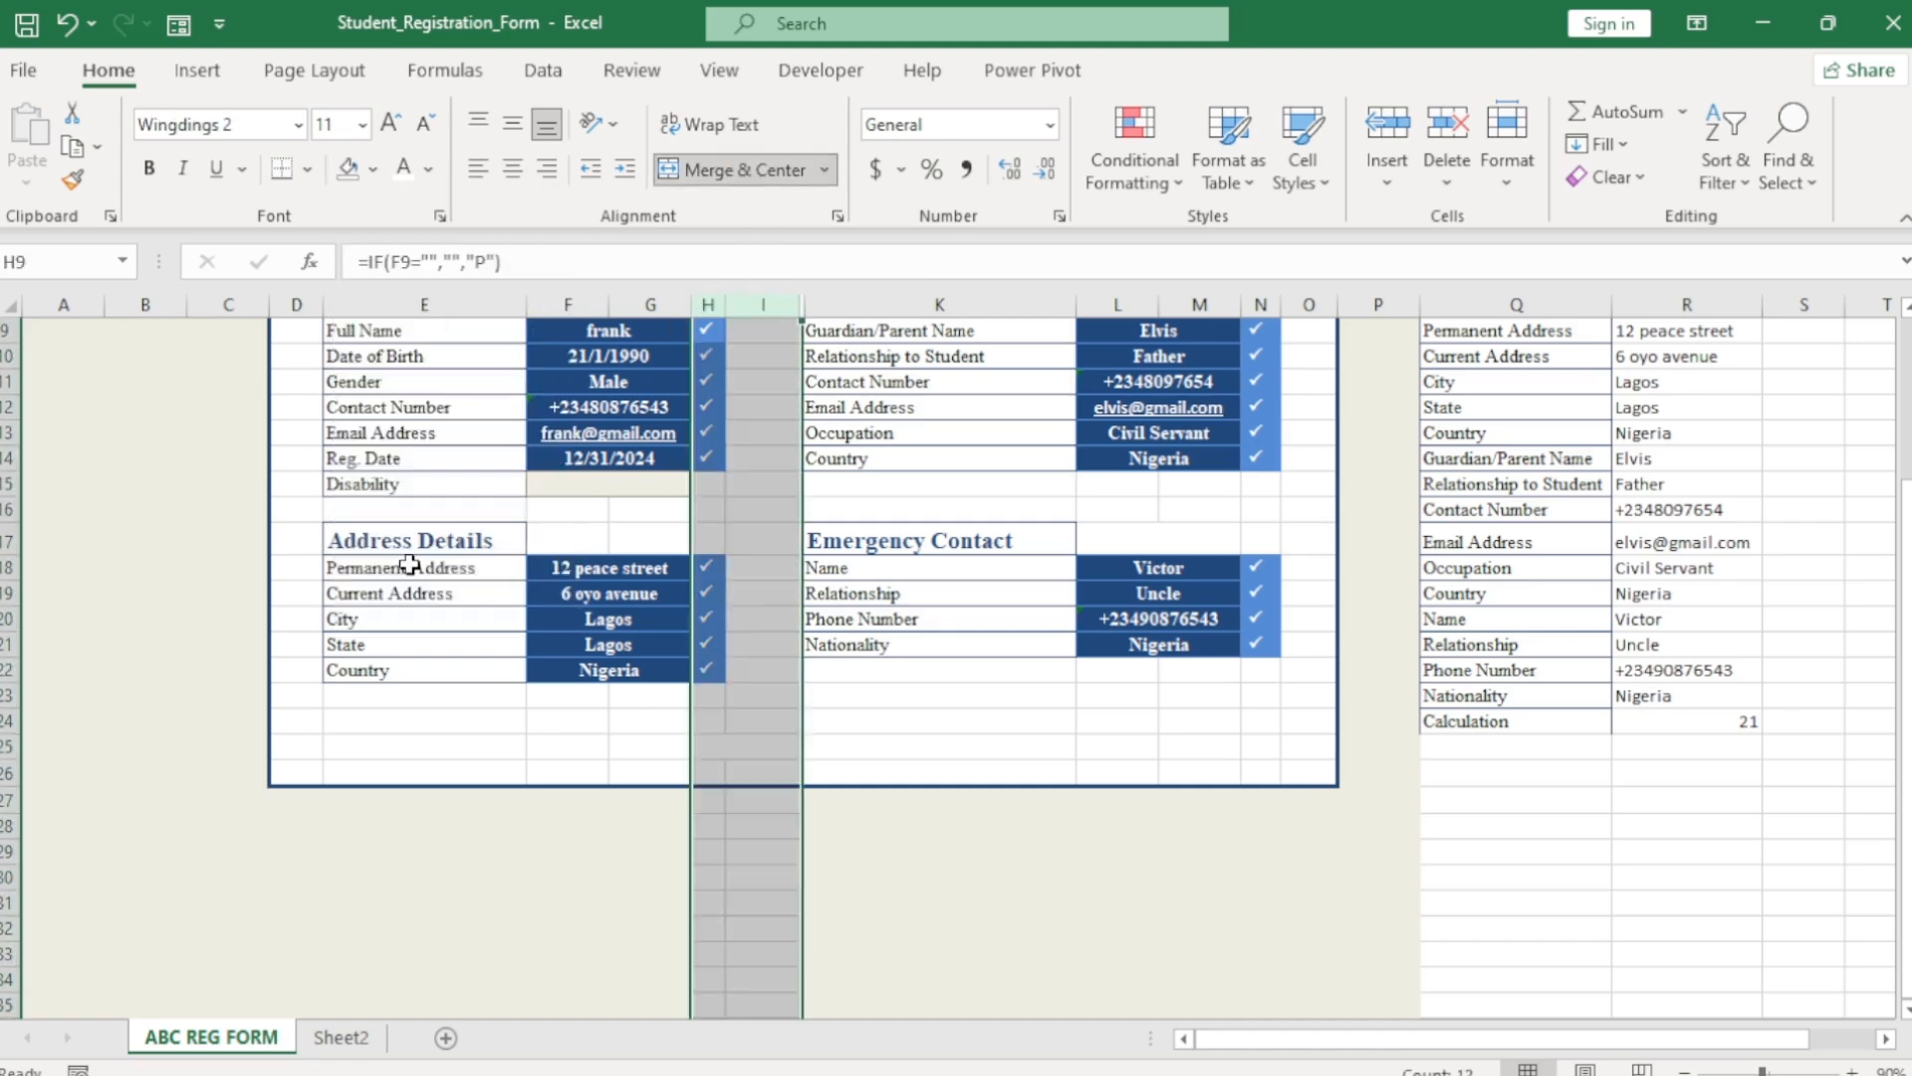
left_click(1906, 1009)
scroll(1905, 1009, "down", 3)
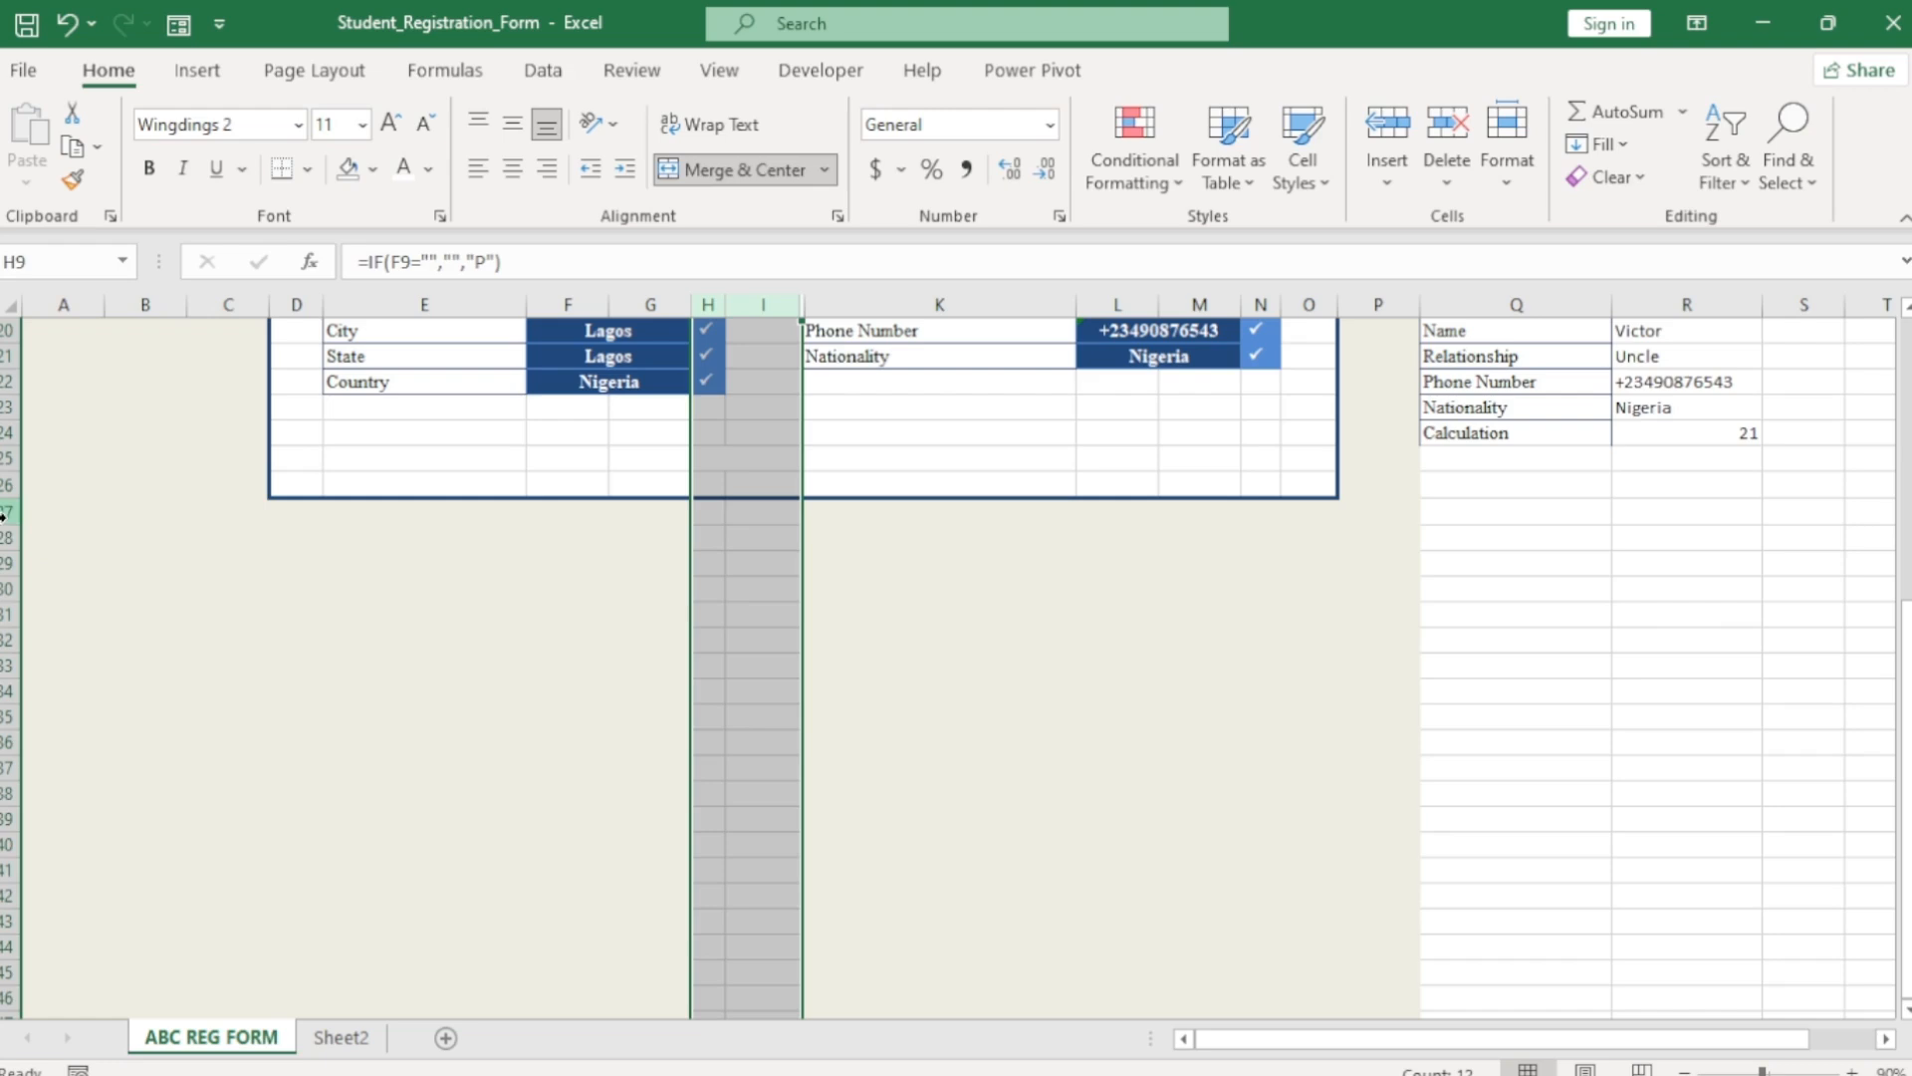
Freeze all rows above row 28, just below the form.
left_click(10, 537)
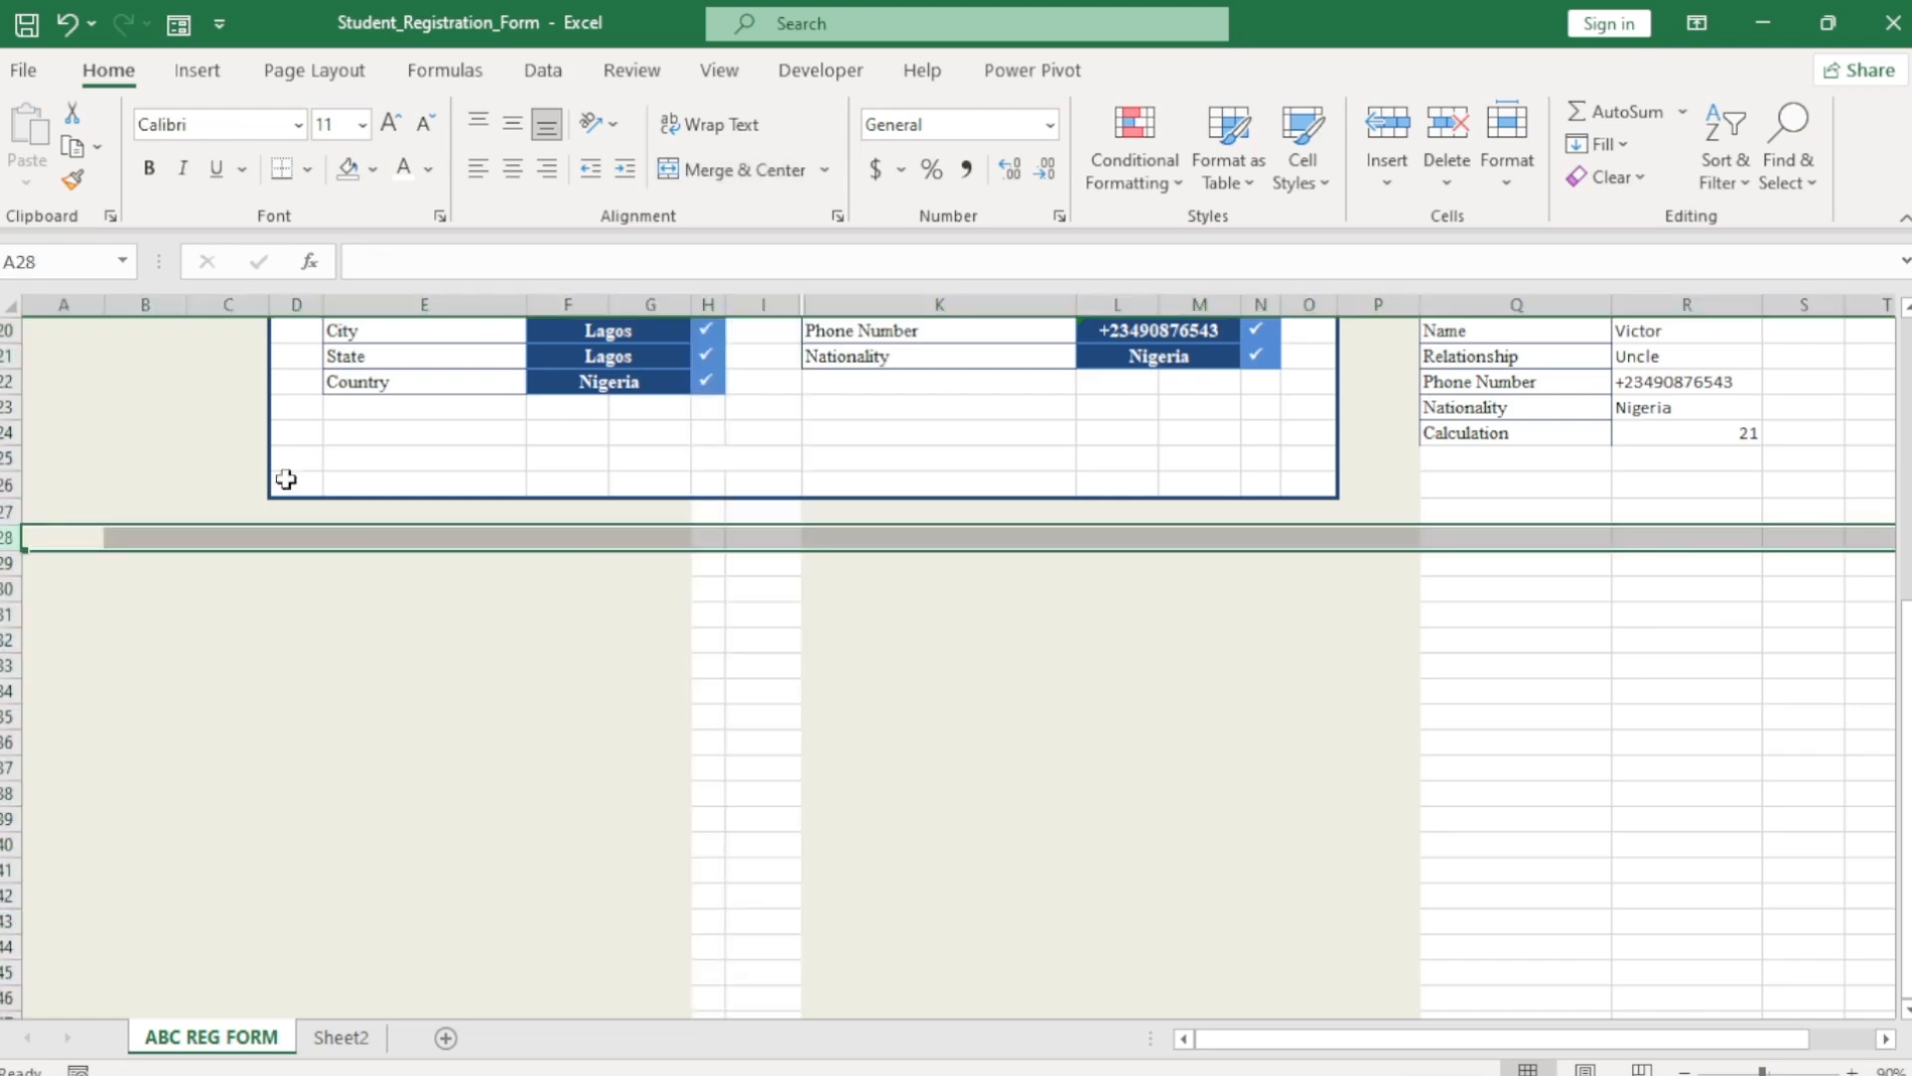
left_click(720, 69)
left_click(942, 169)
left_click(986, 231)
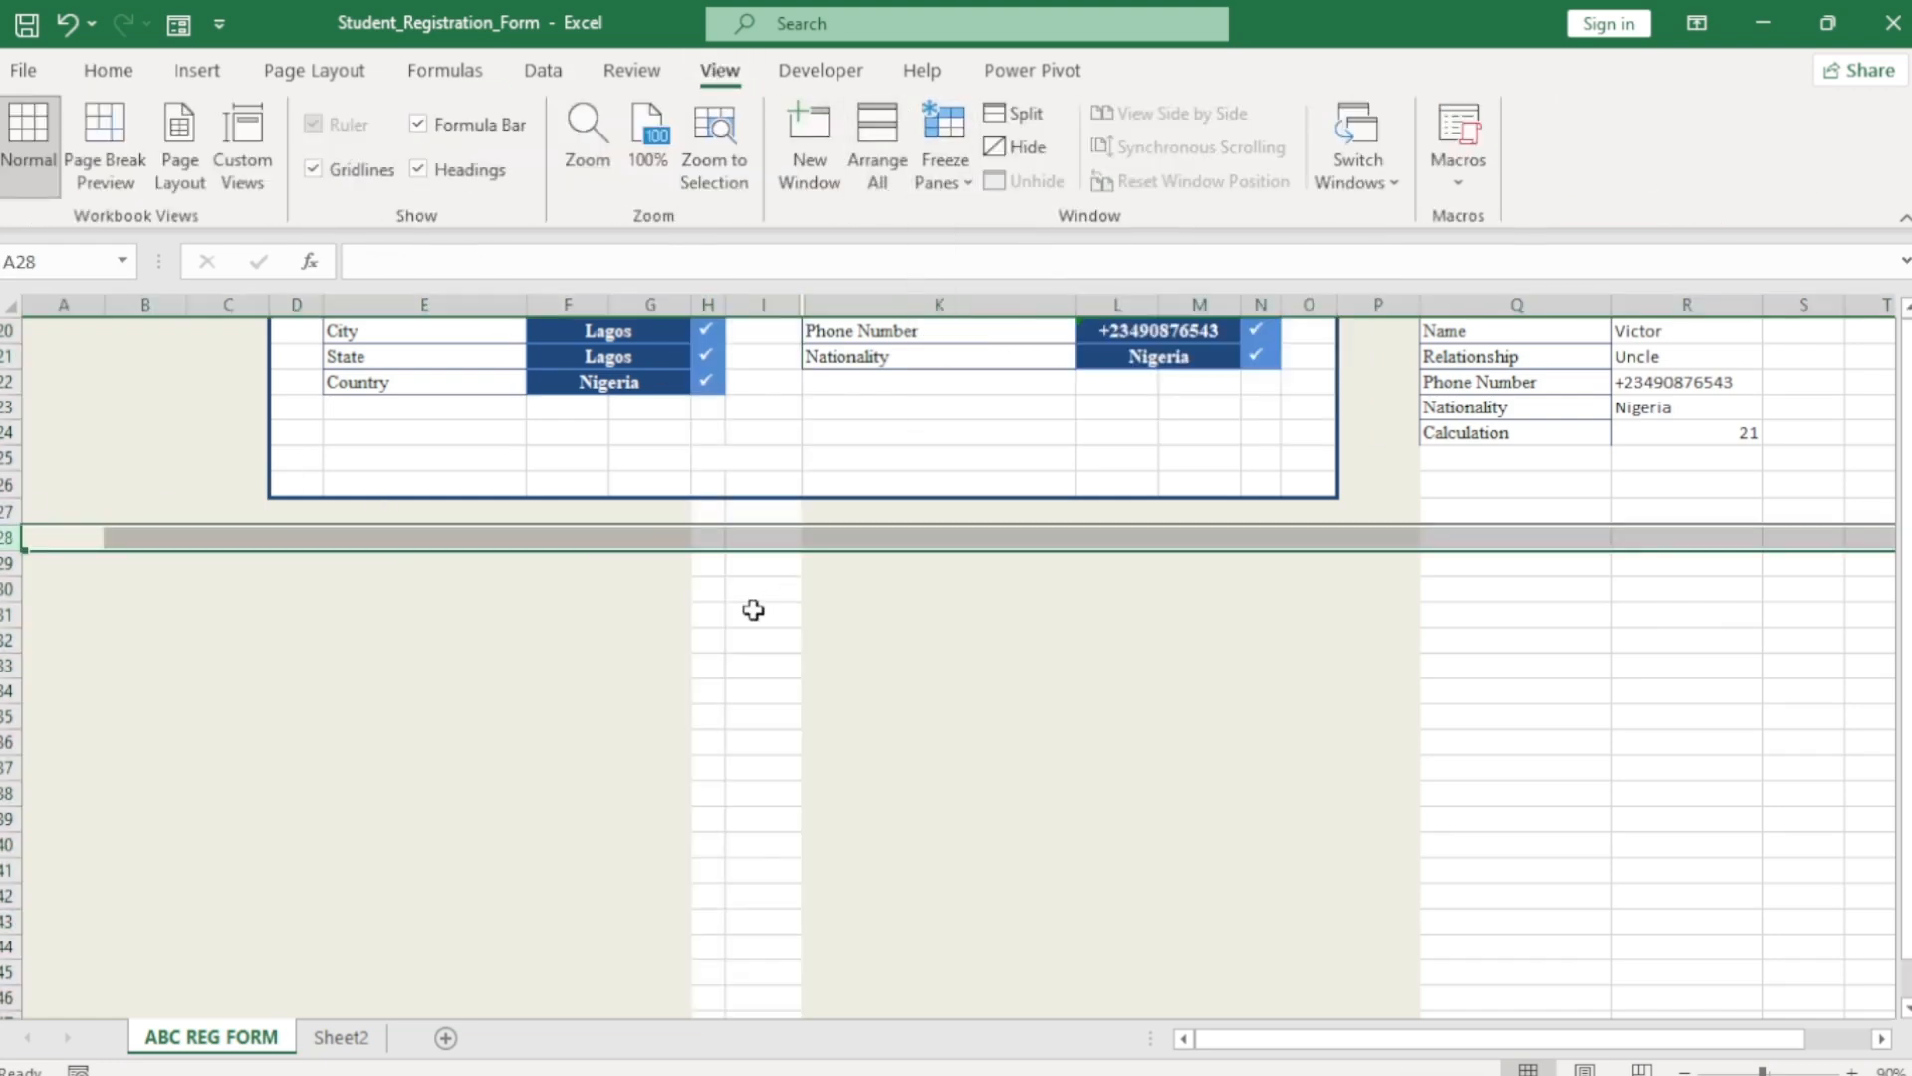
Jump to the sheet's last rows and select the bottom cells of columns H and I.
left_click(751, 610)
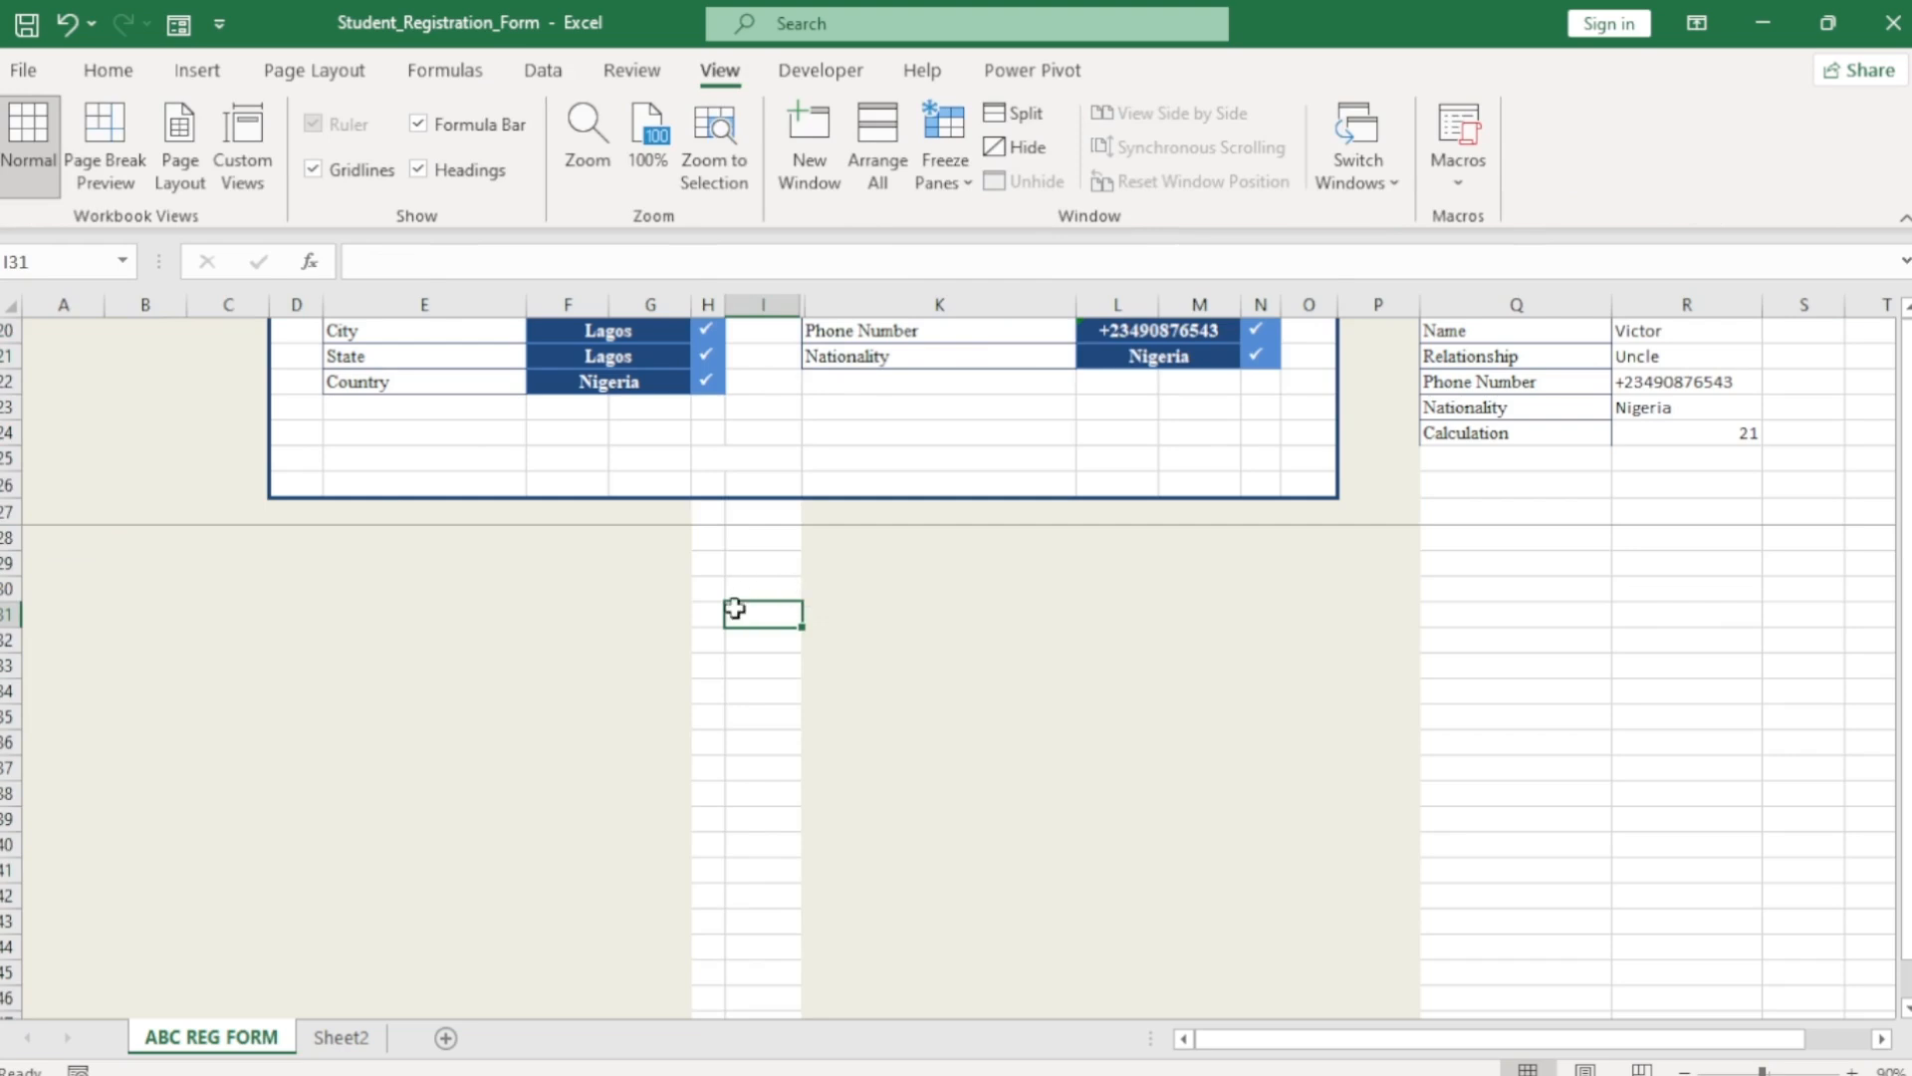
key("ctrl+shift+Down")
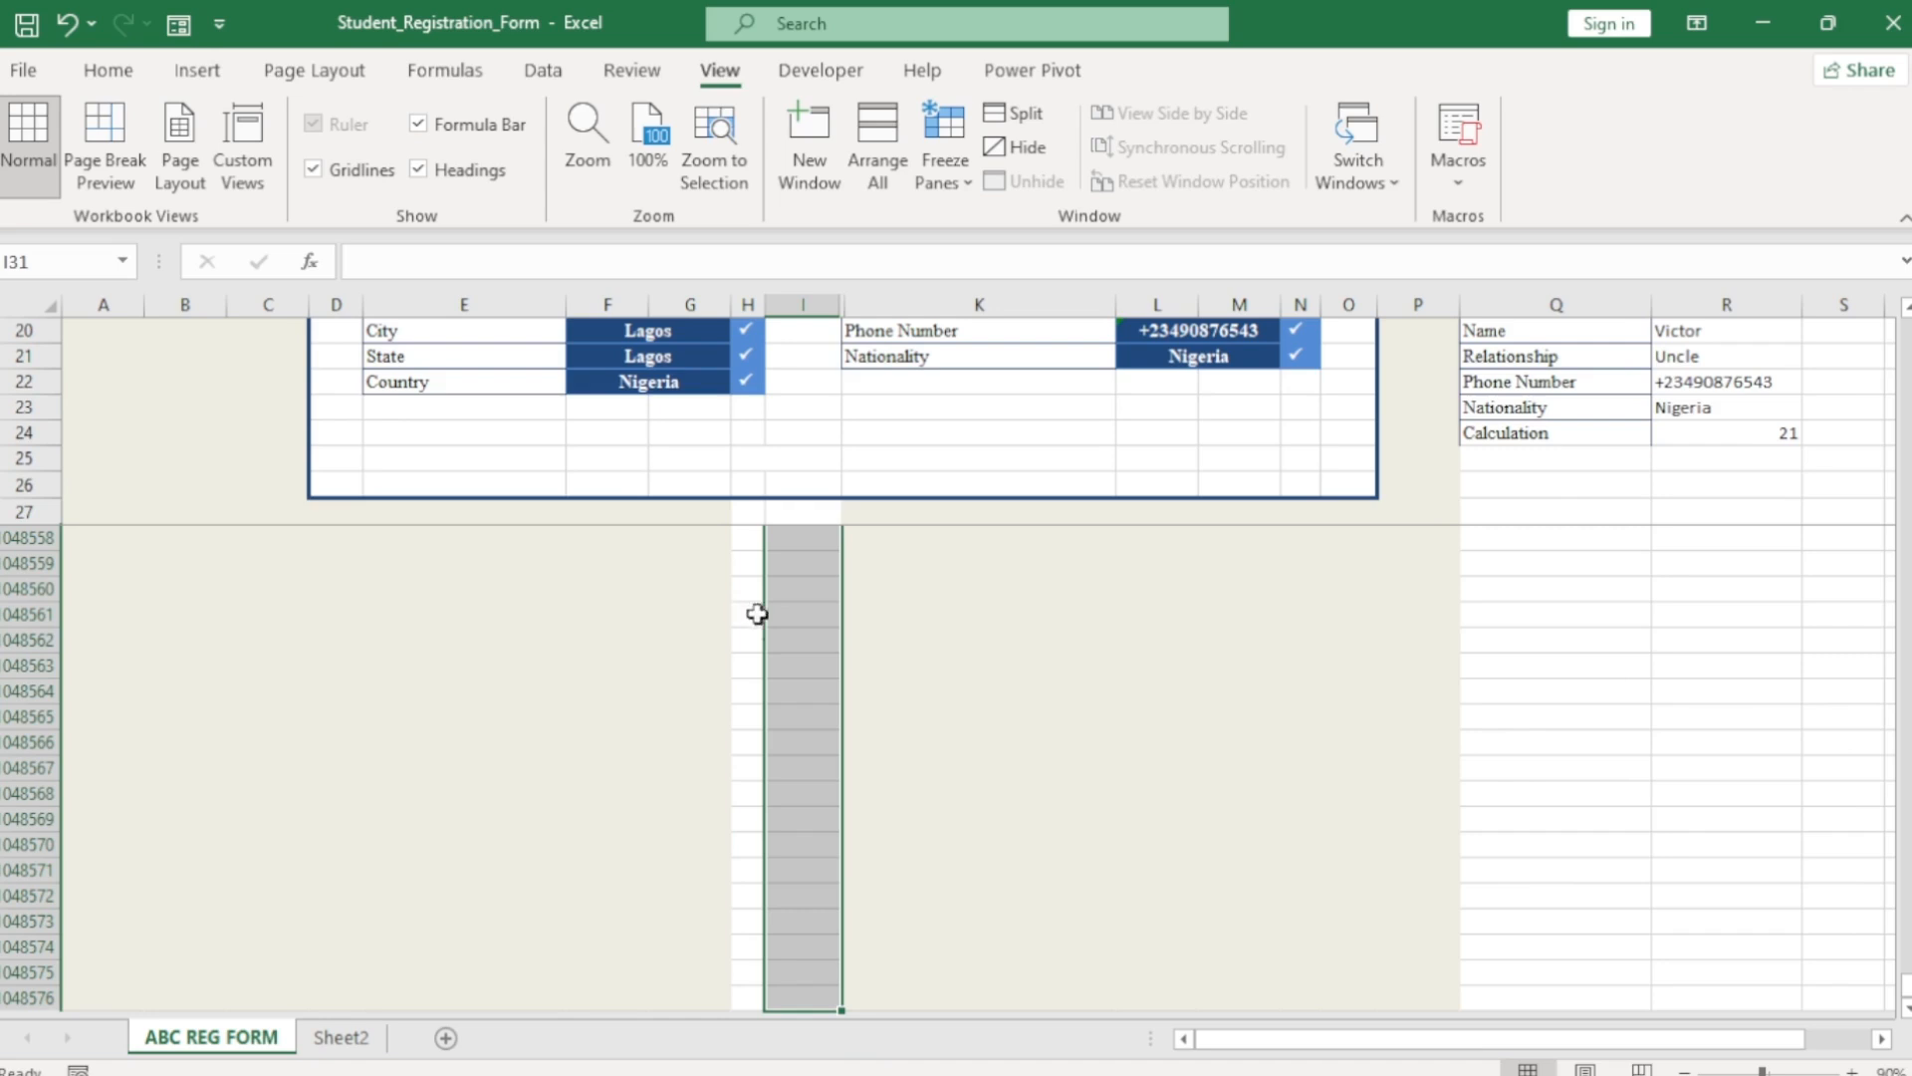
left_click(770, 997)
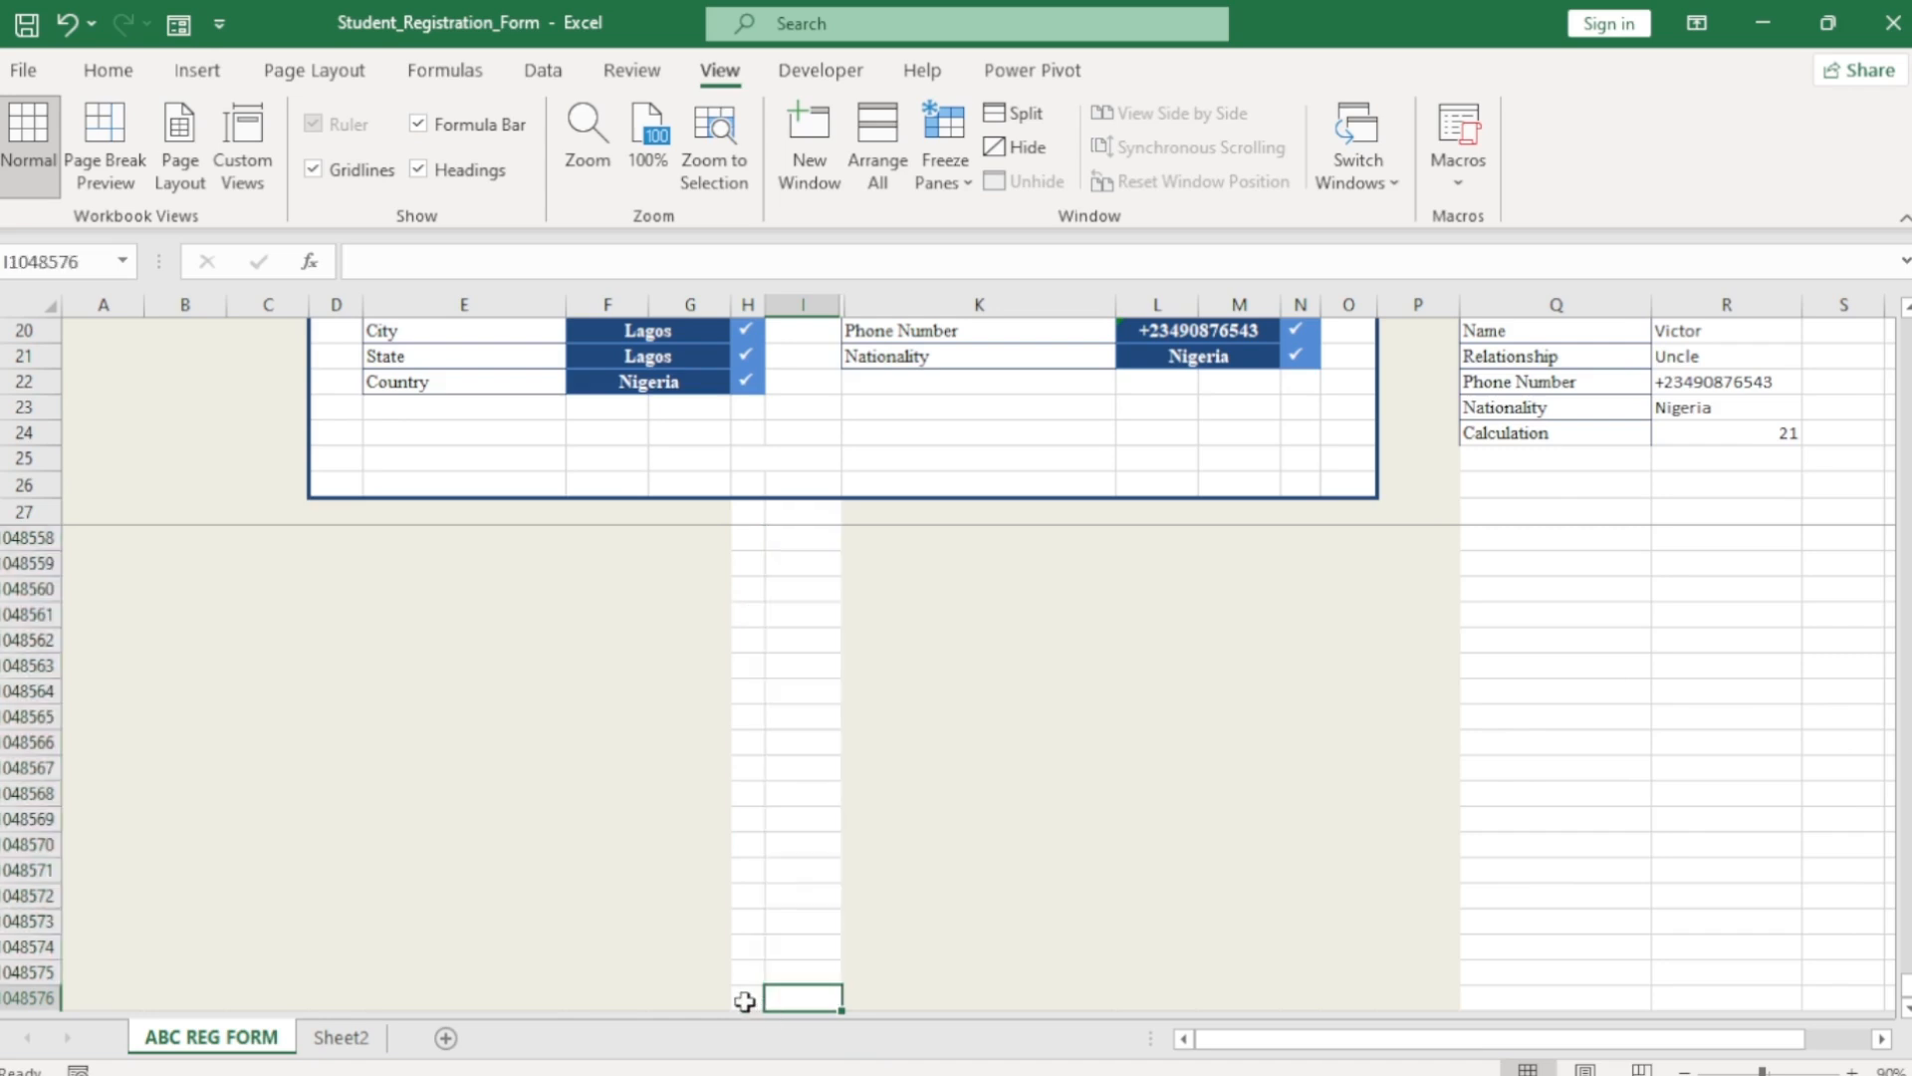
left_click_drag(745, 1001, 795, 944)
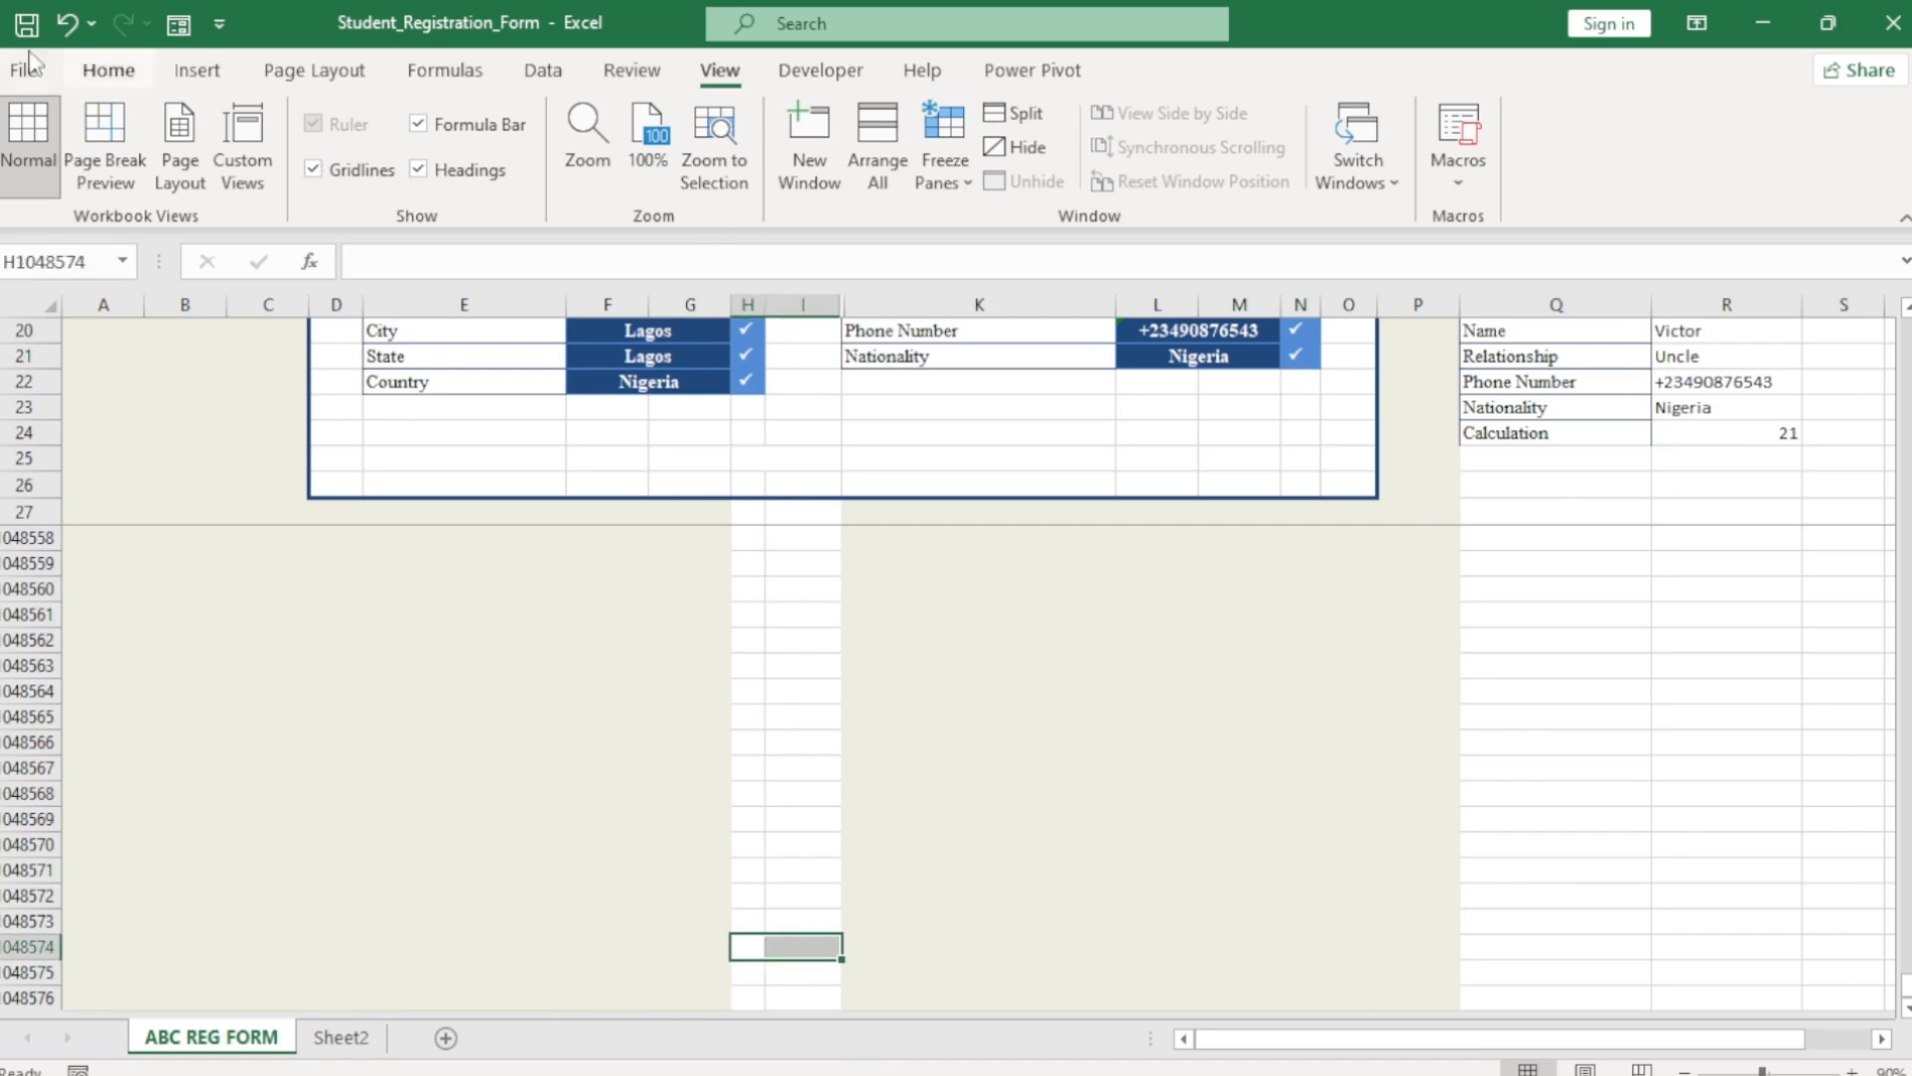
left_click(92, 75)
Merge H1048574:I1048574 and enter SUBMIT in it.
left_click(730, 175)
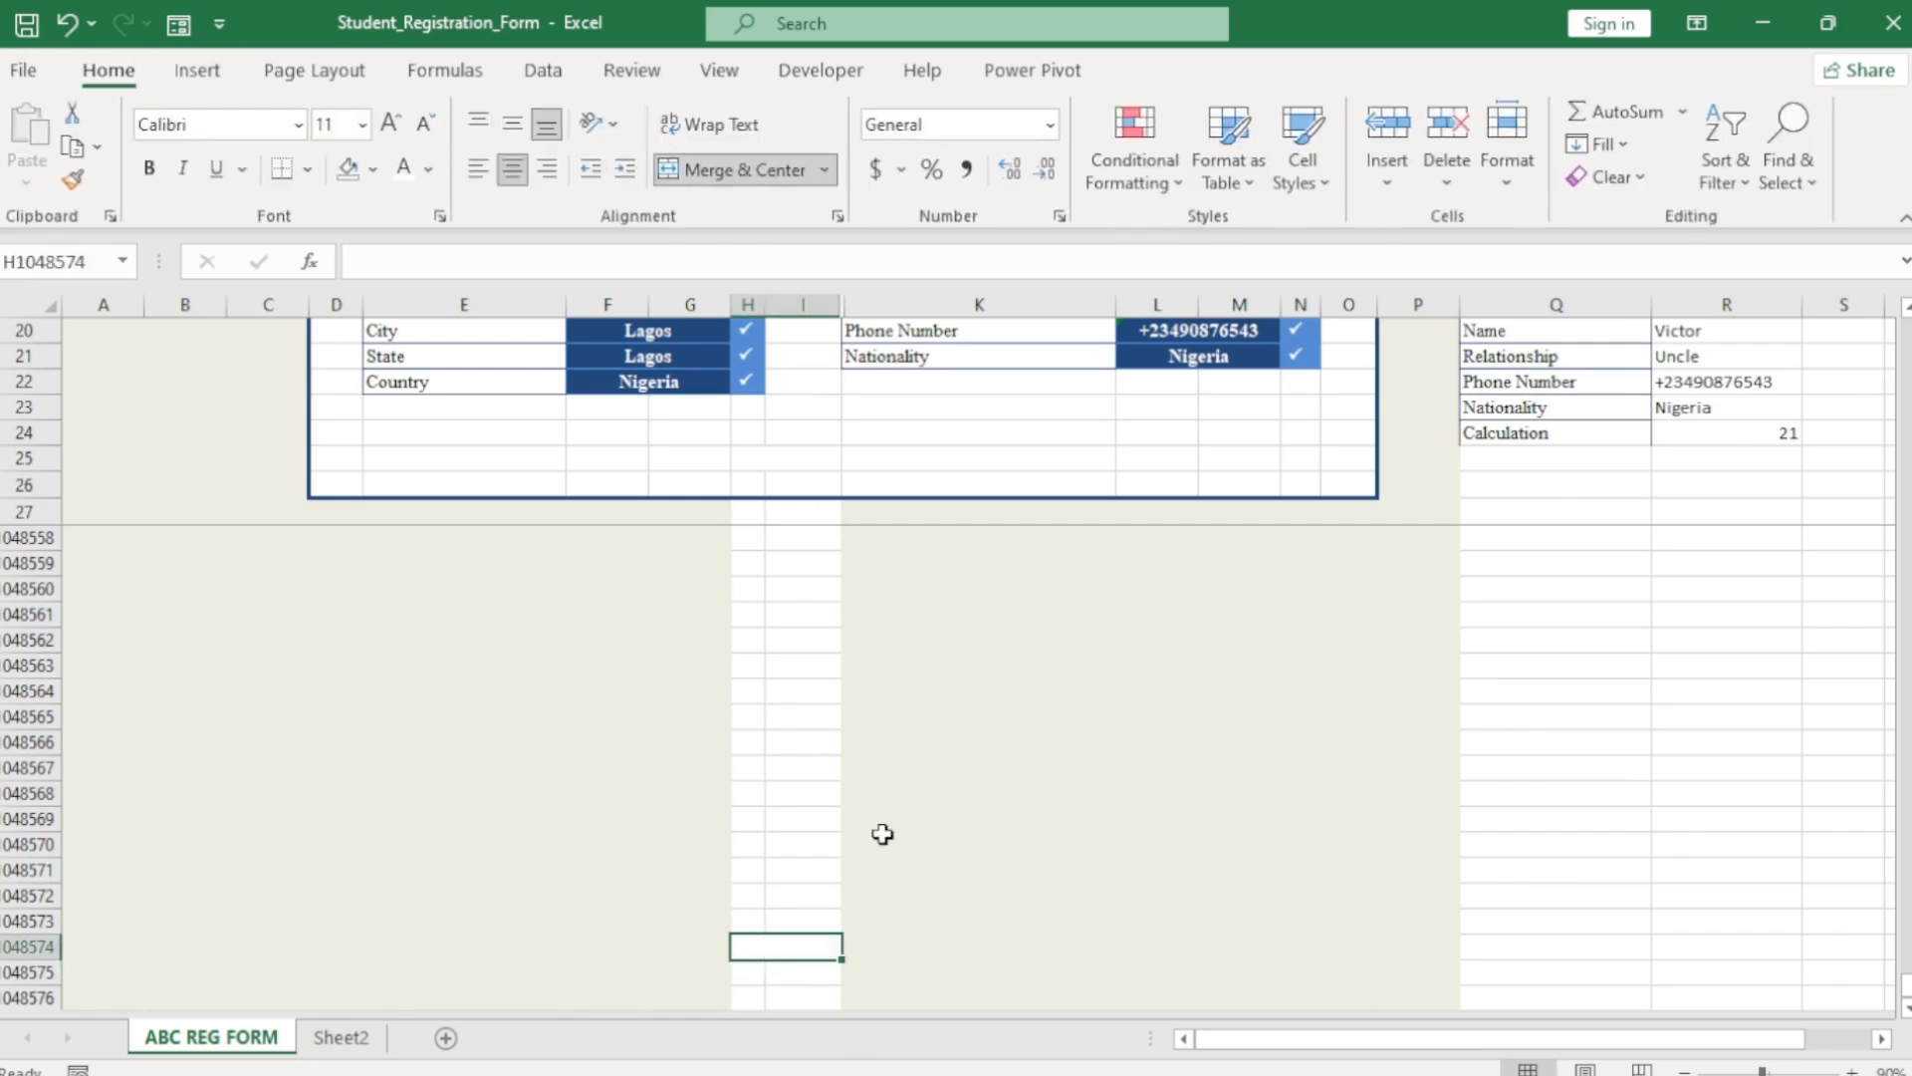
type("su")
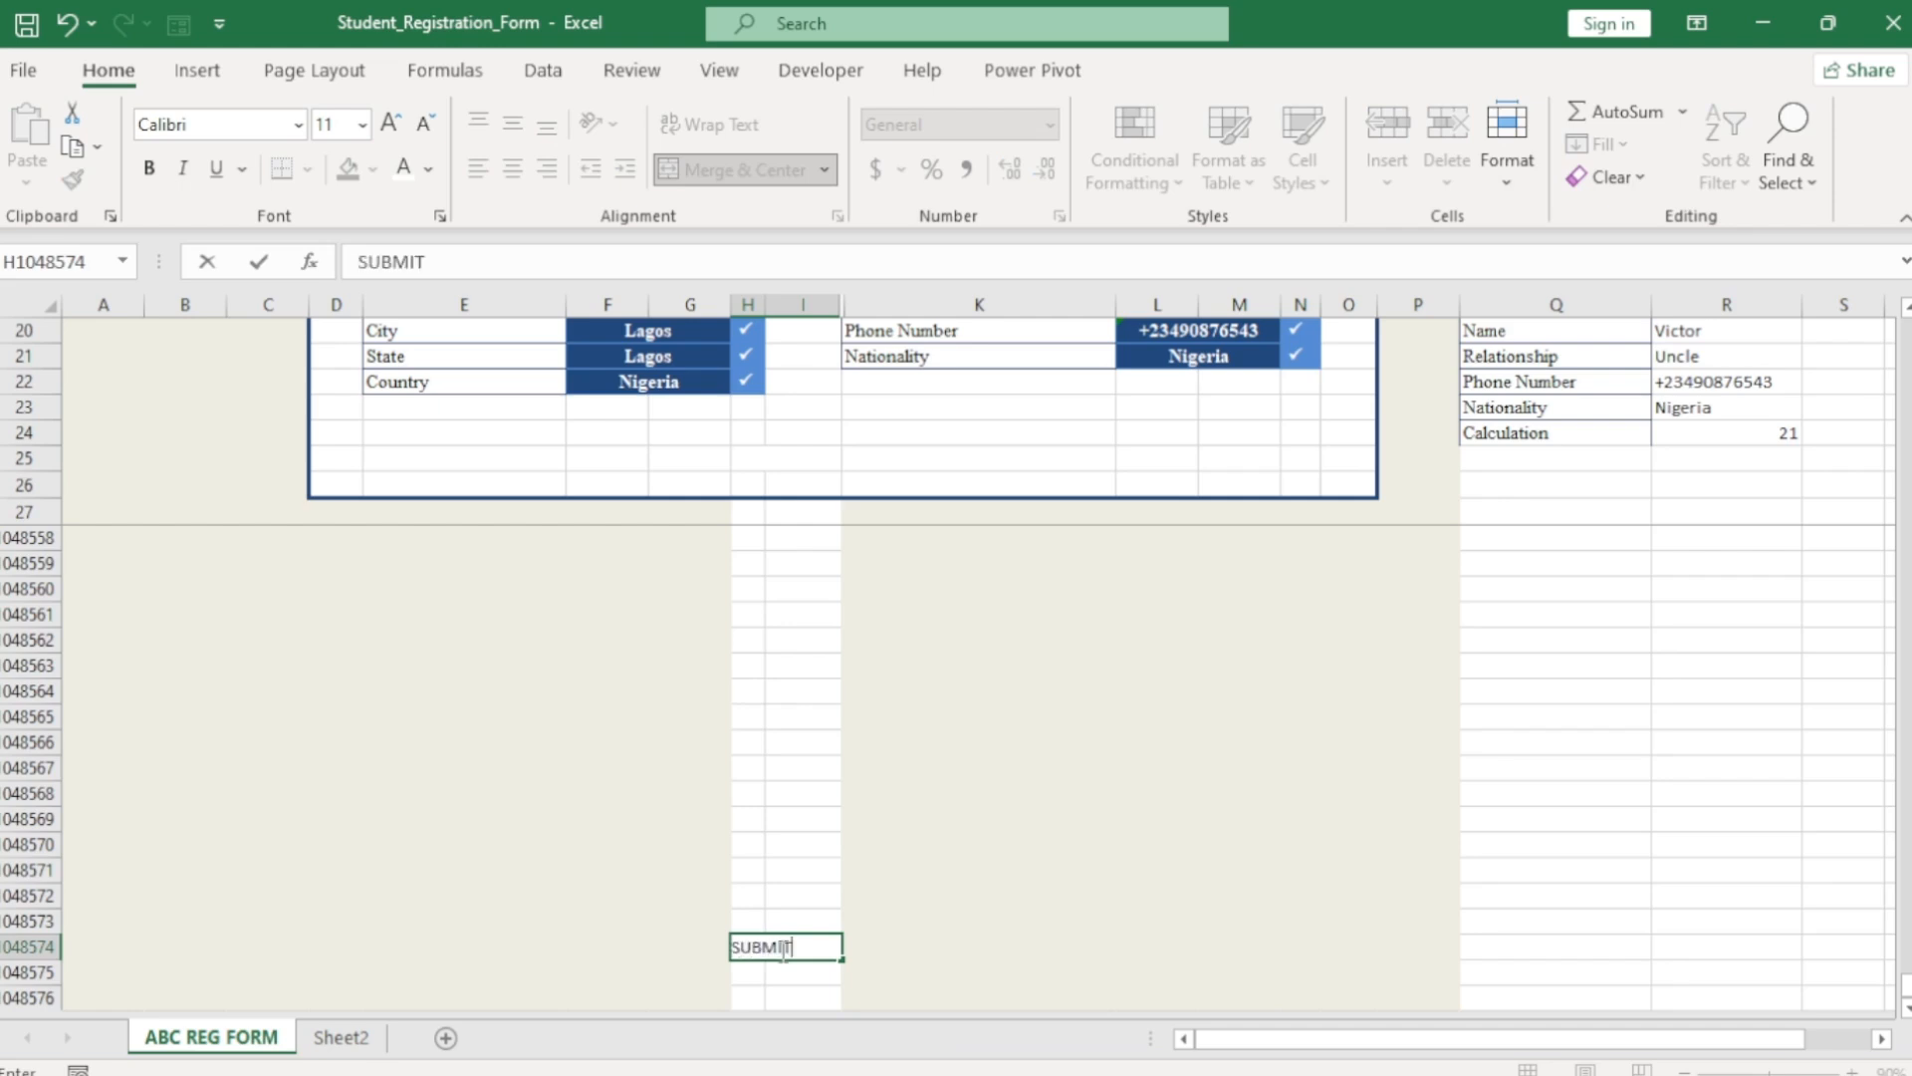
left_click(880, 905)
left_click(783, 949)
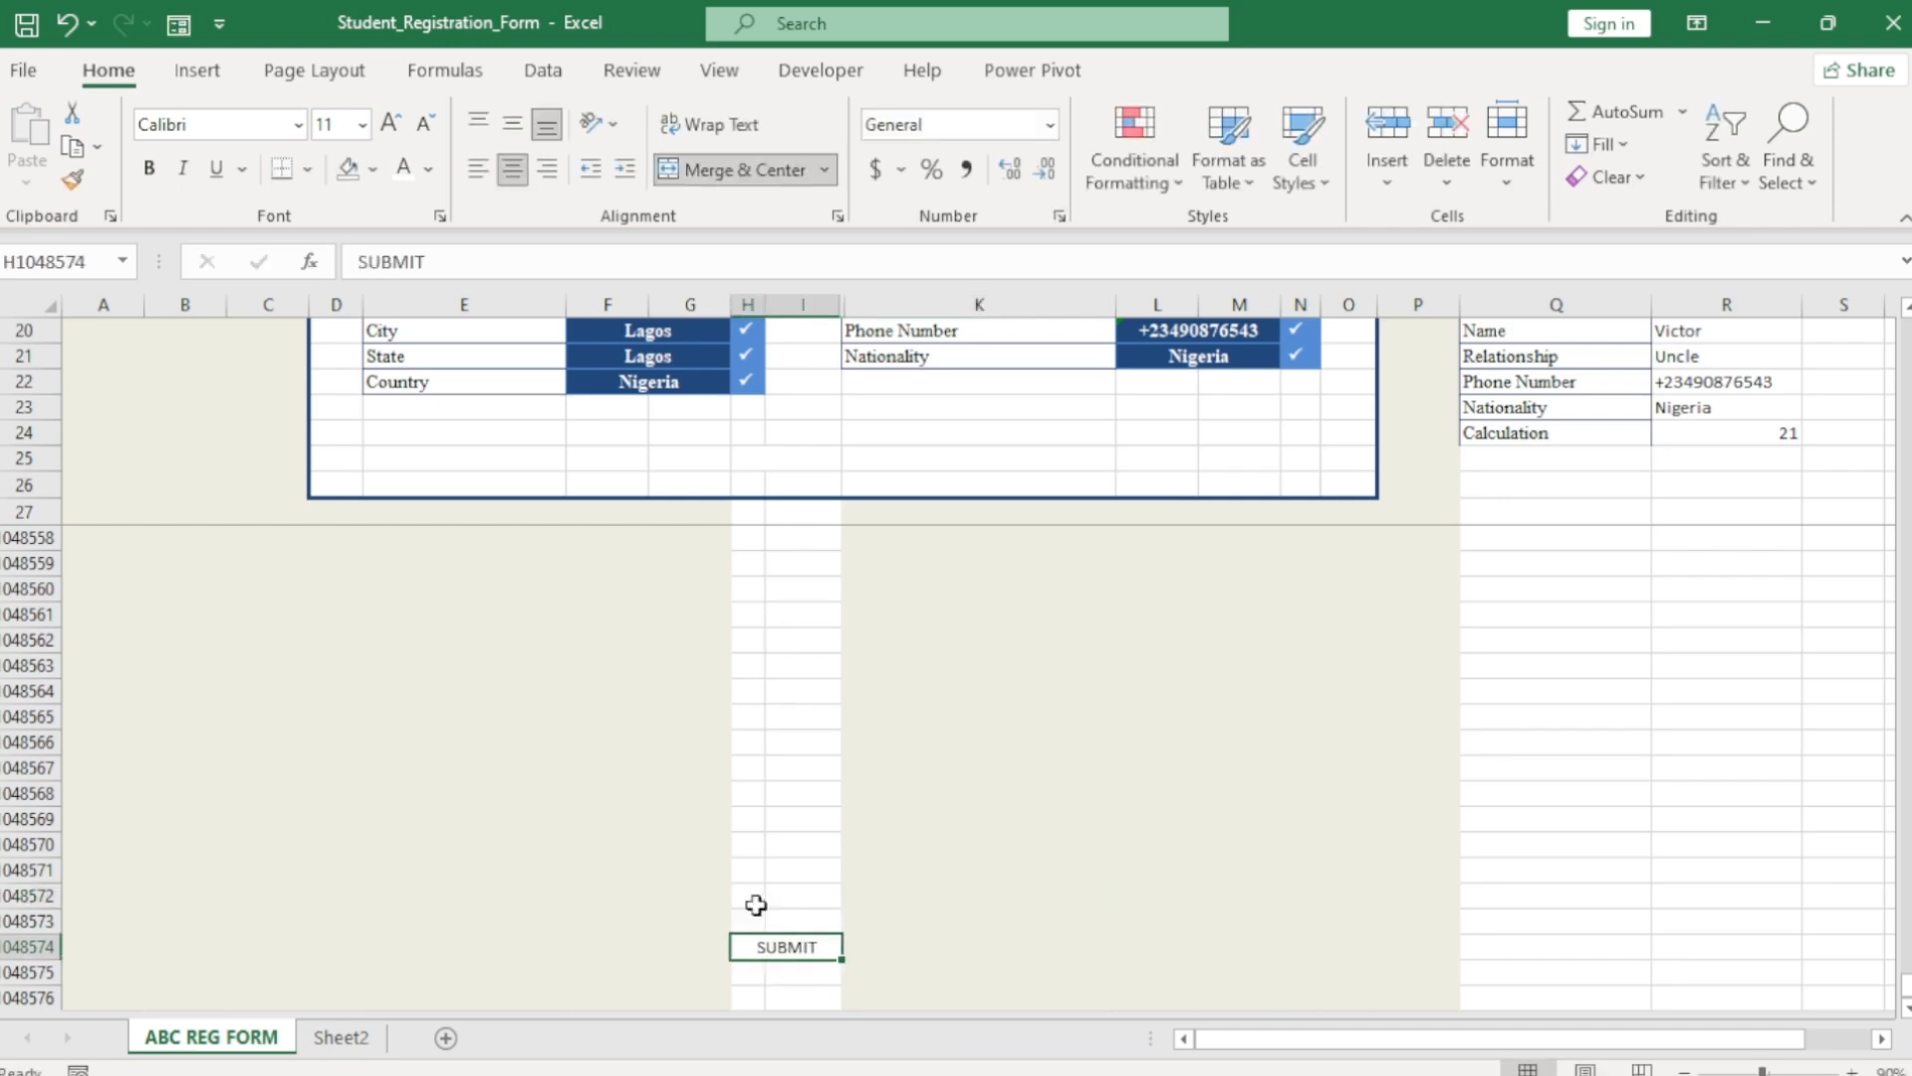
Format SUBMIT as bold Times New Roman at size 12.
left_click(298, 125)
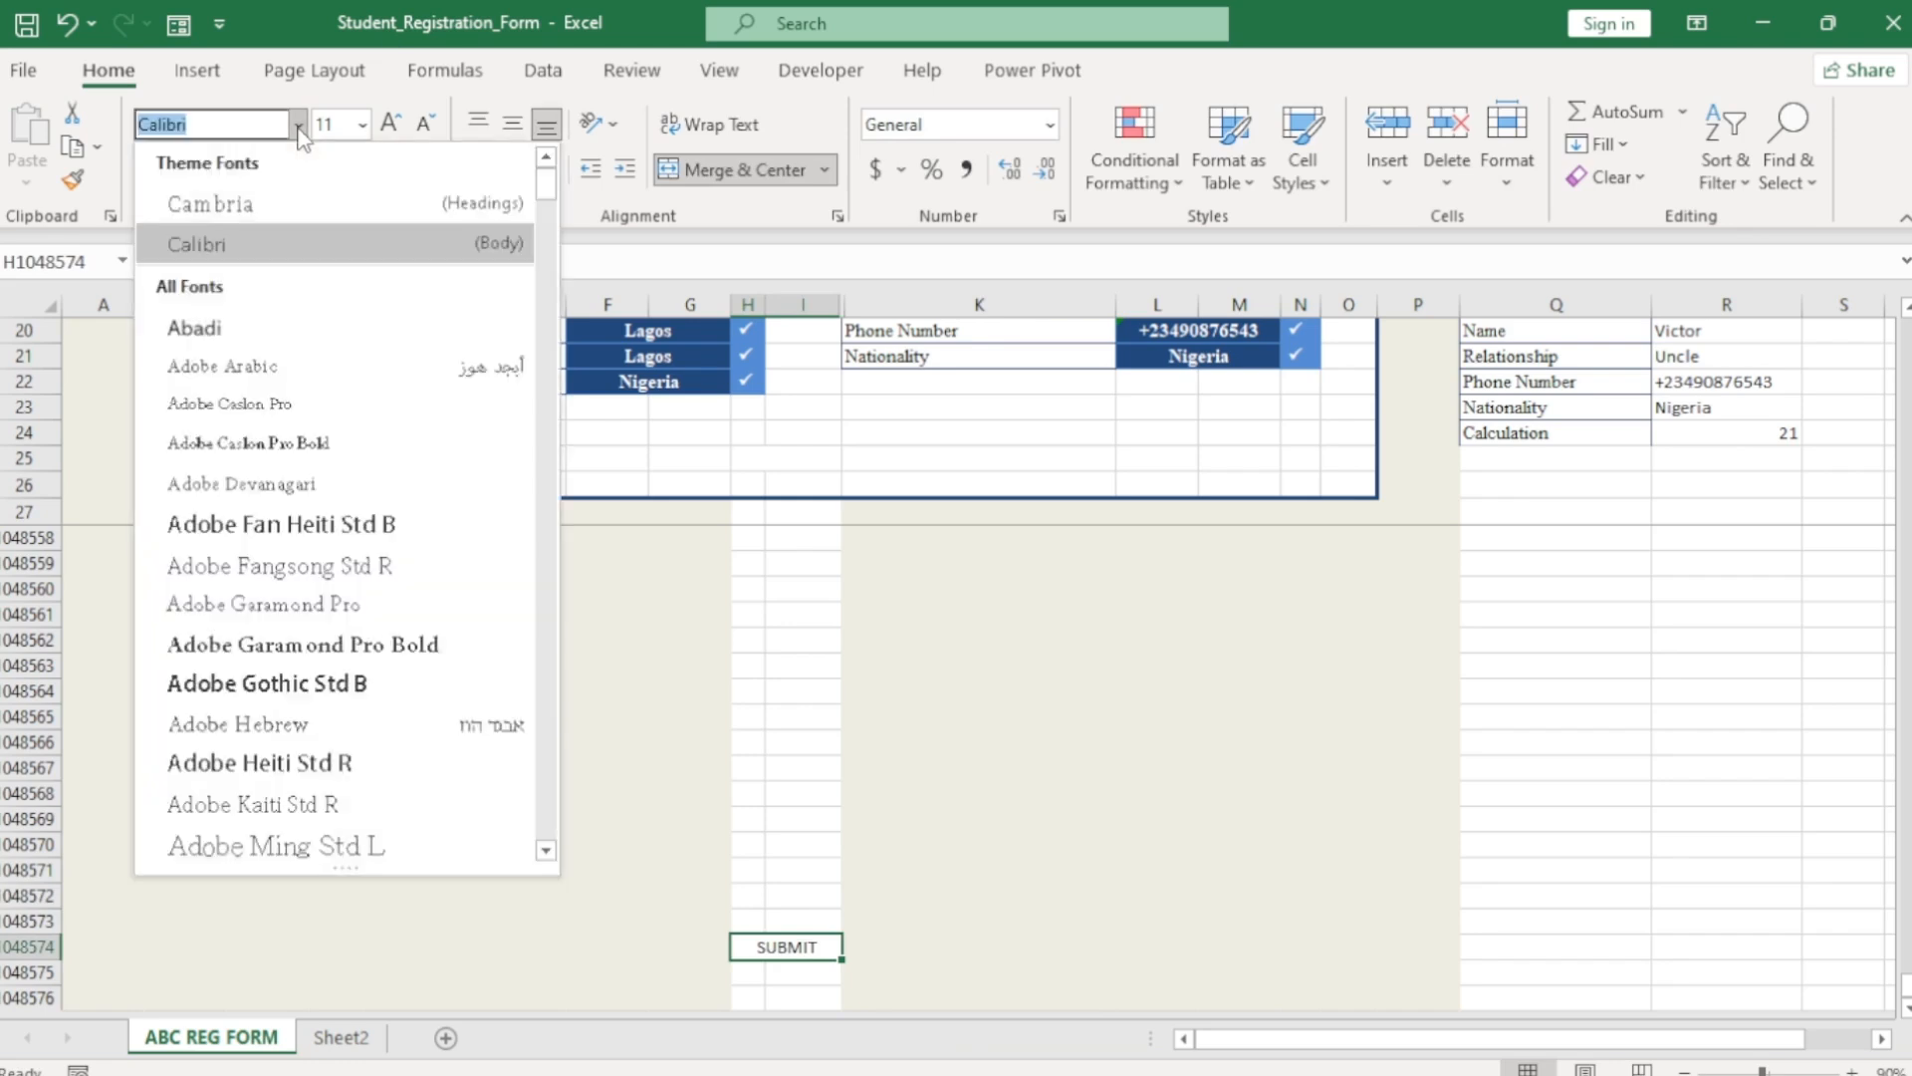
type("Times New Roman")
key("Return")
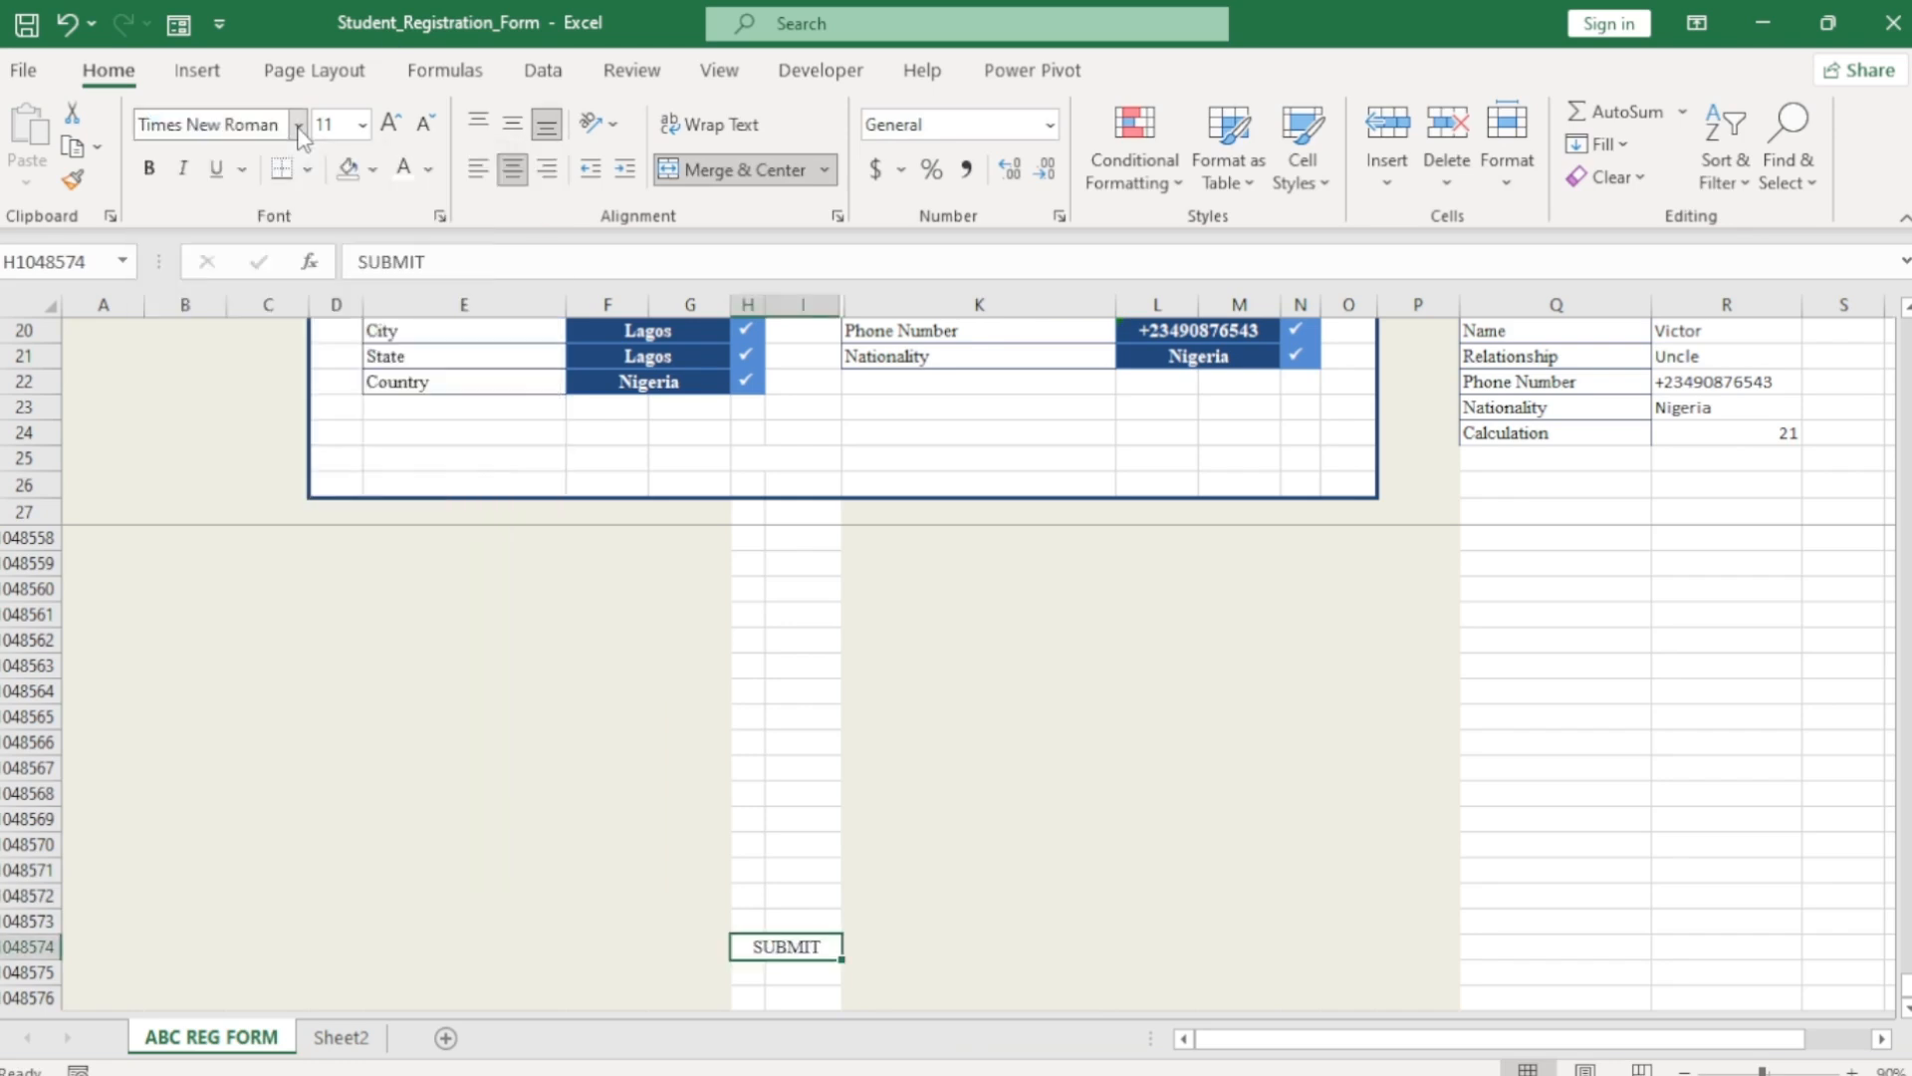
left_click(148, 169)
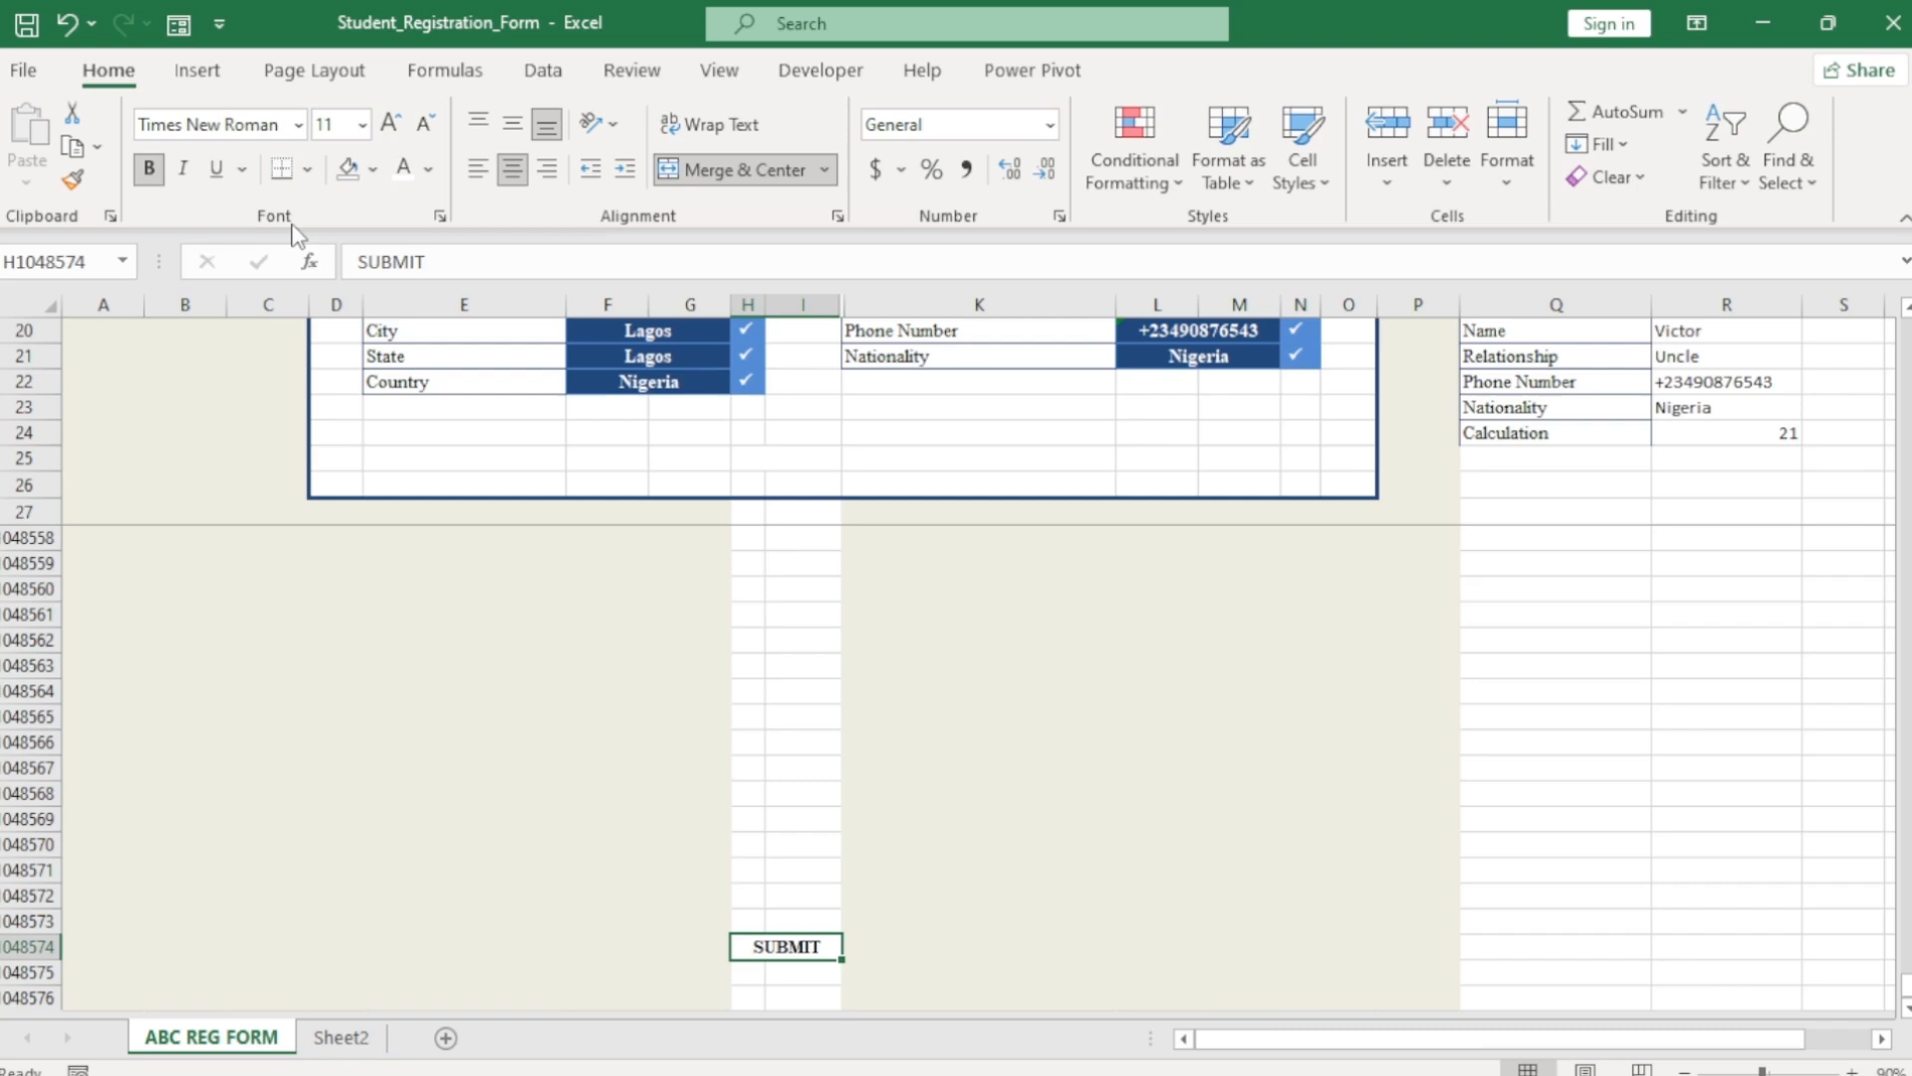
left_click(393, 129)
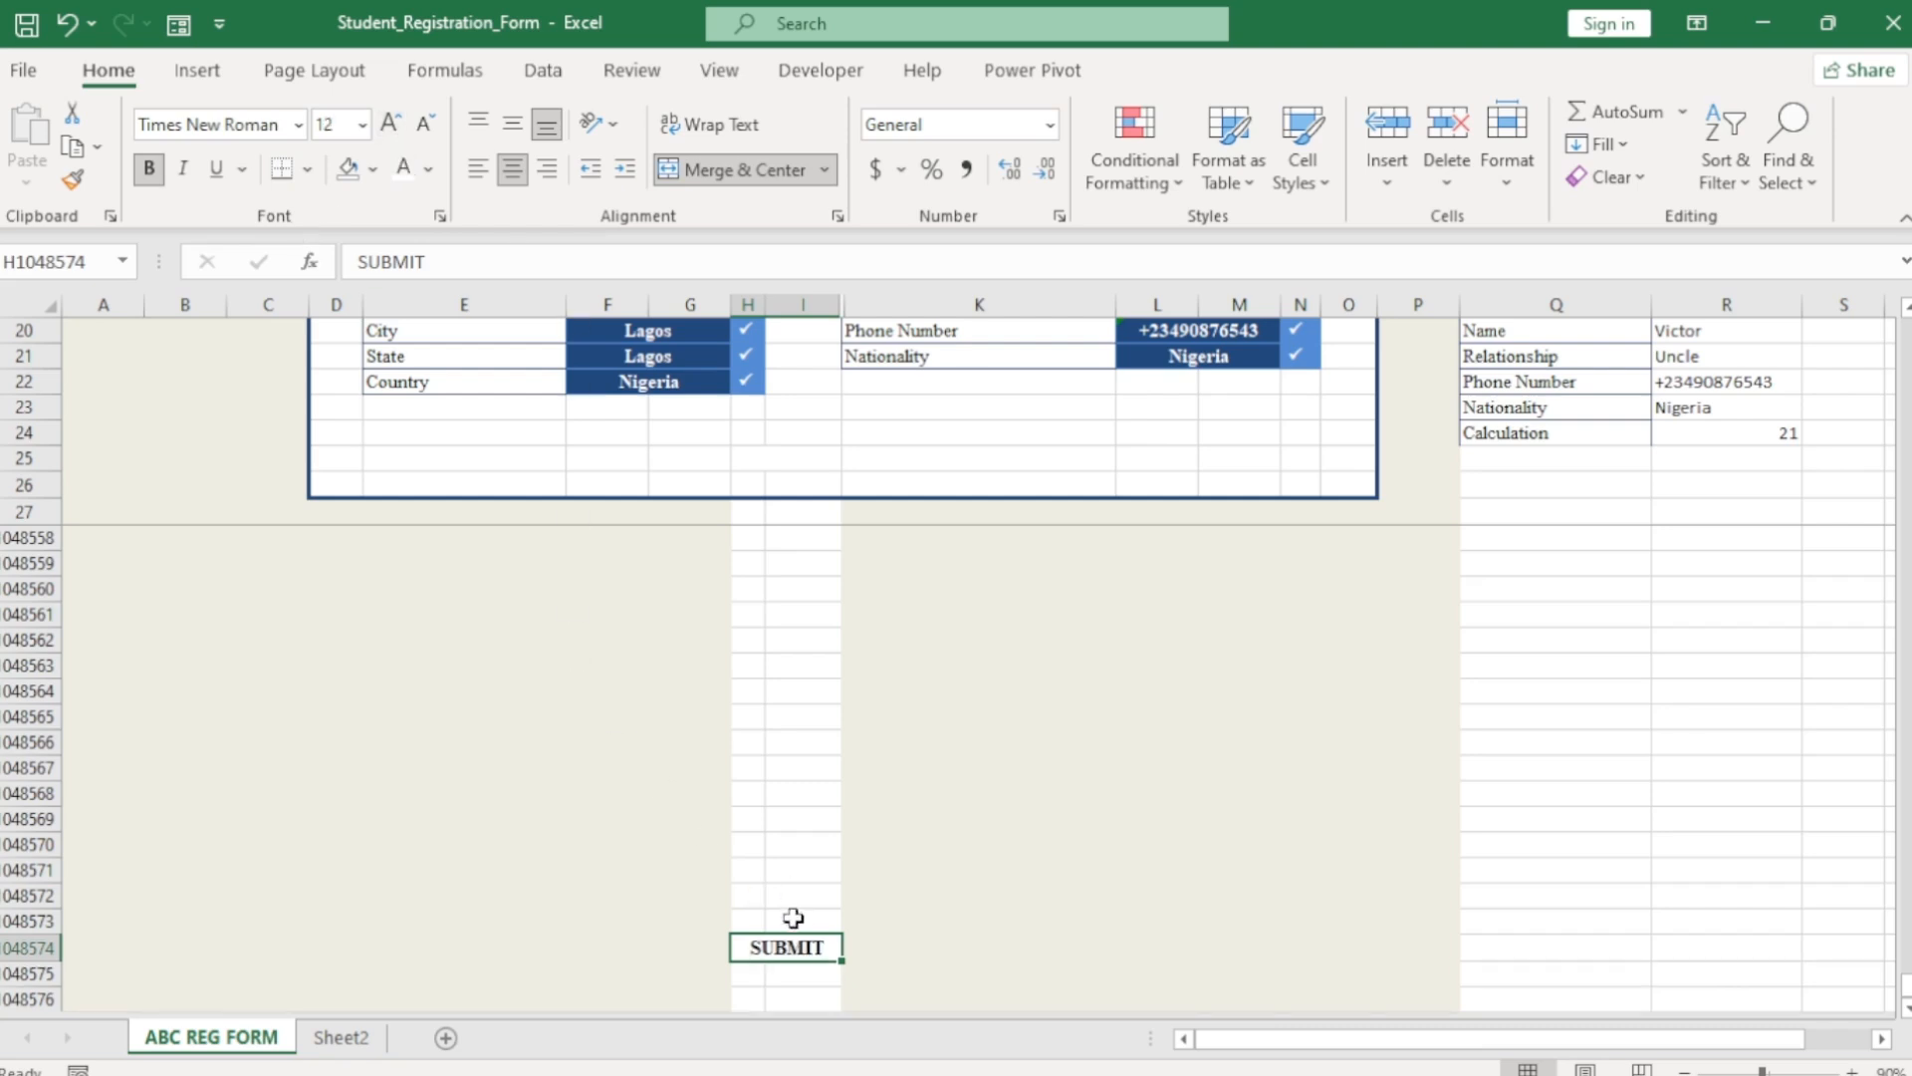
Give the SUBMIT text a light grey font colour.
left_click(790, 913)
left_click(790, 952)
left_click(429, 172)
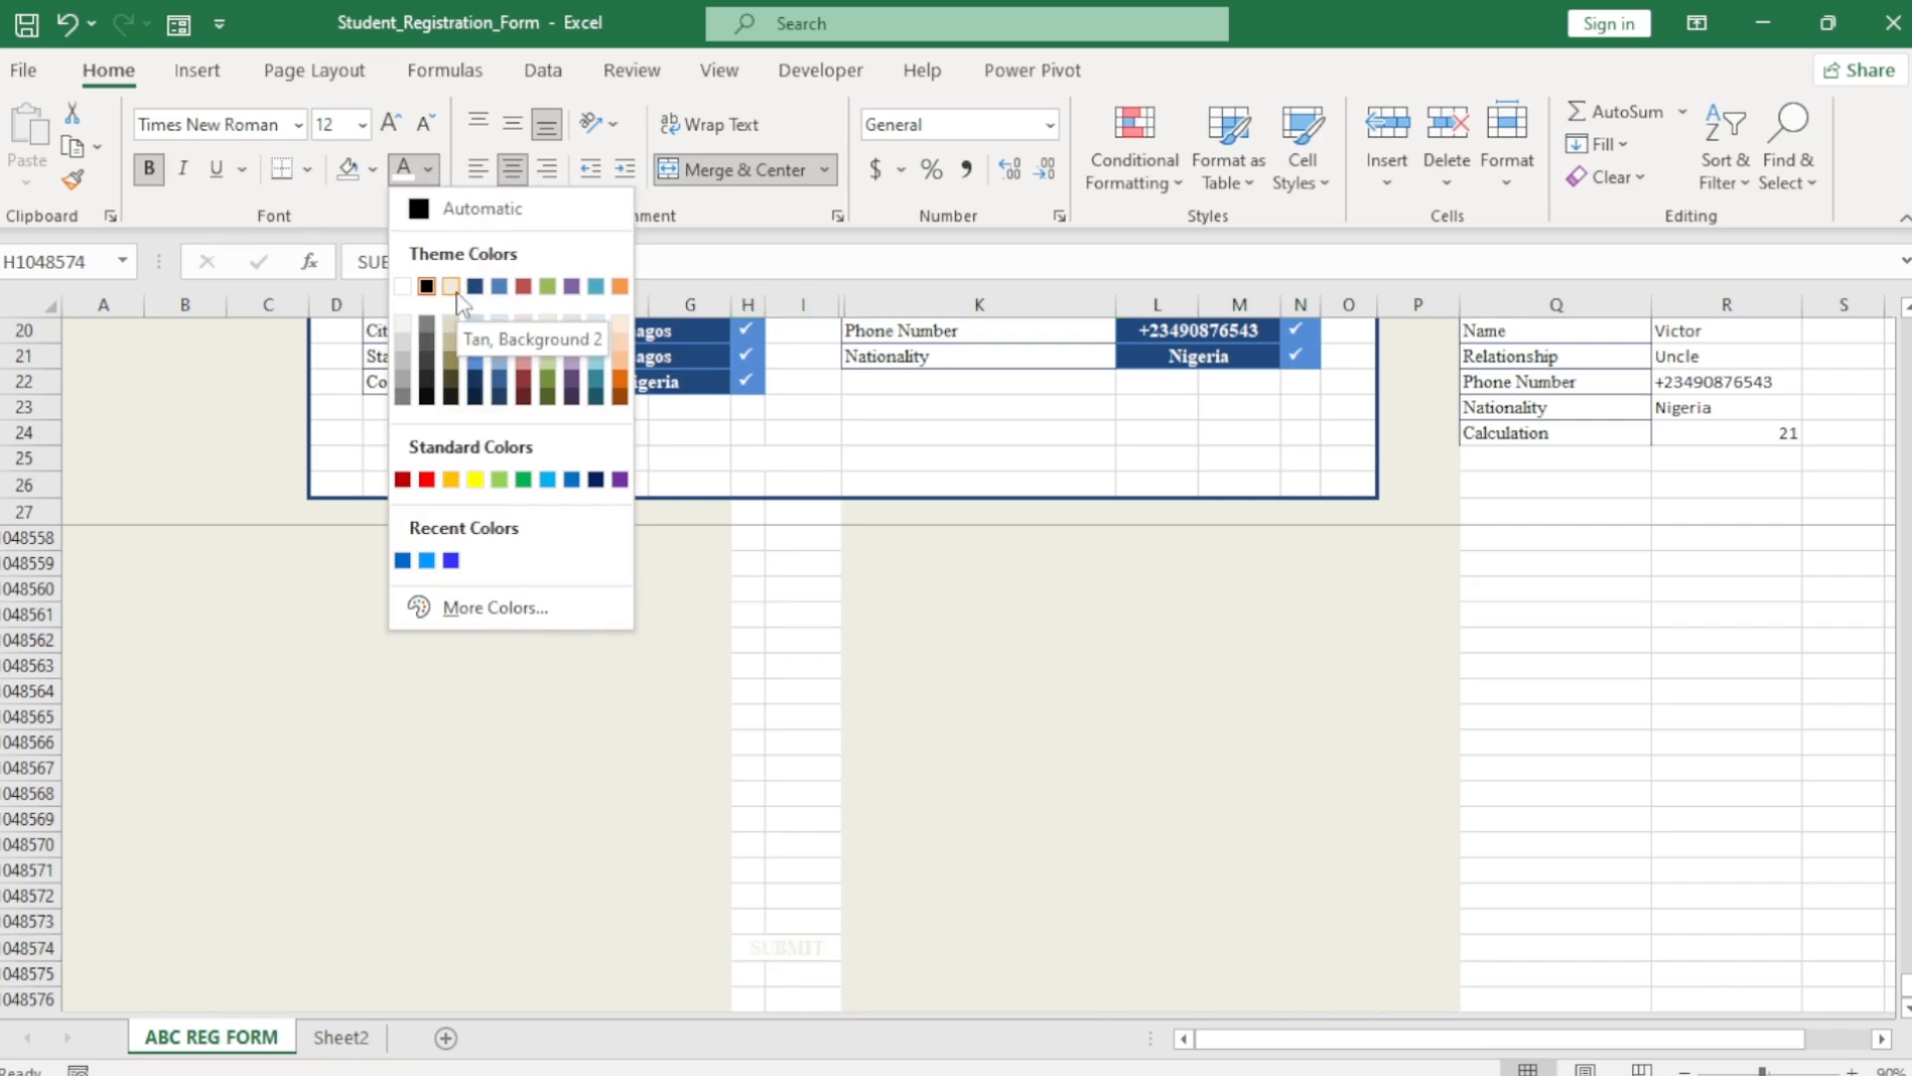
left_click(405, 351)
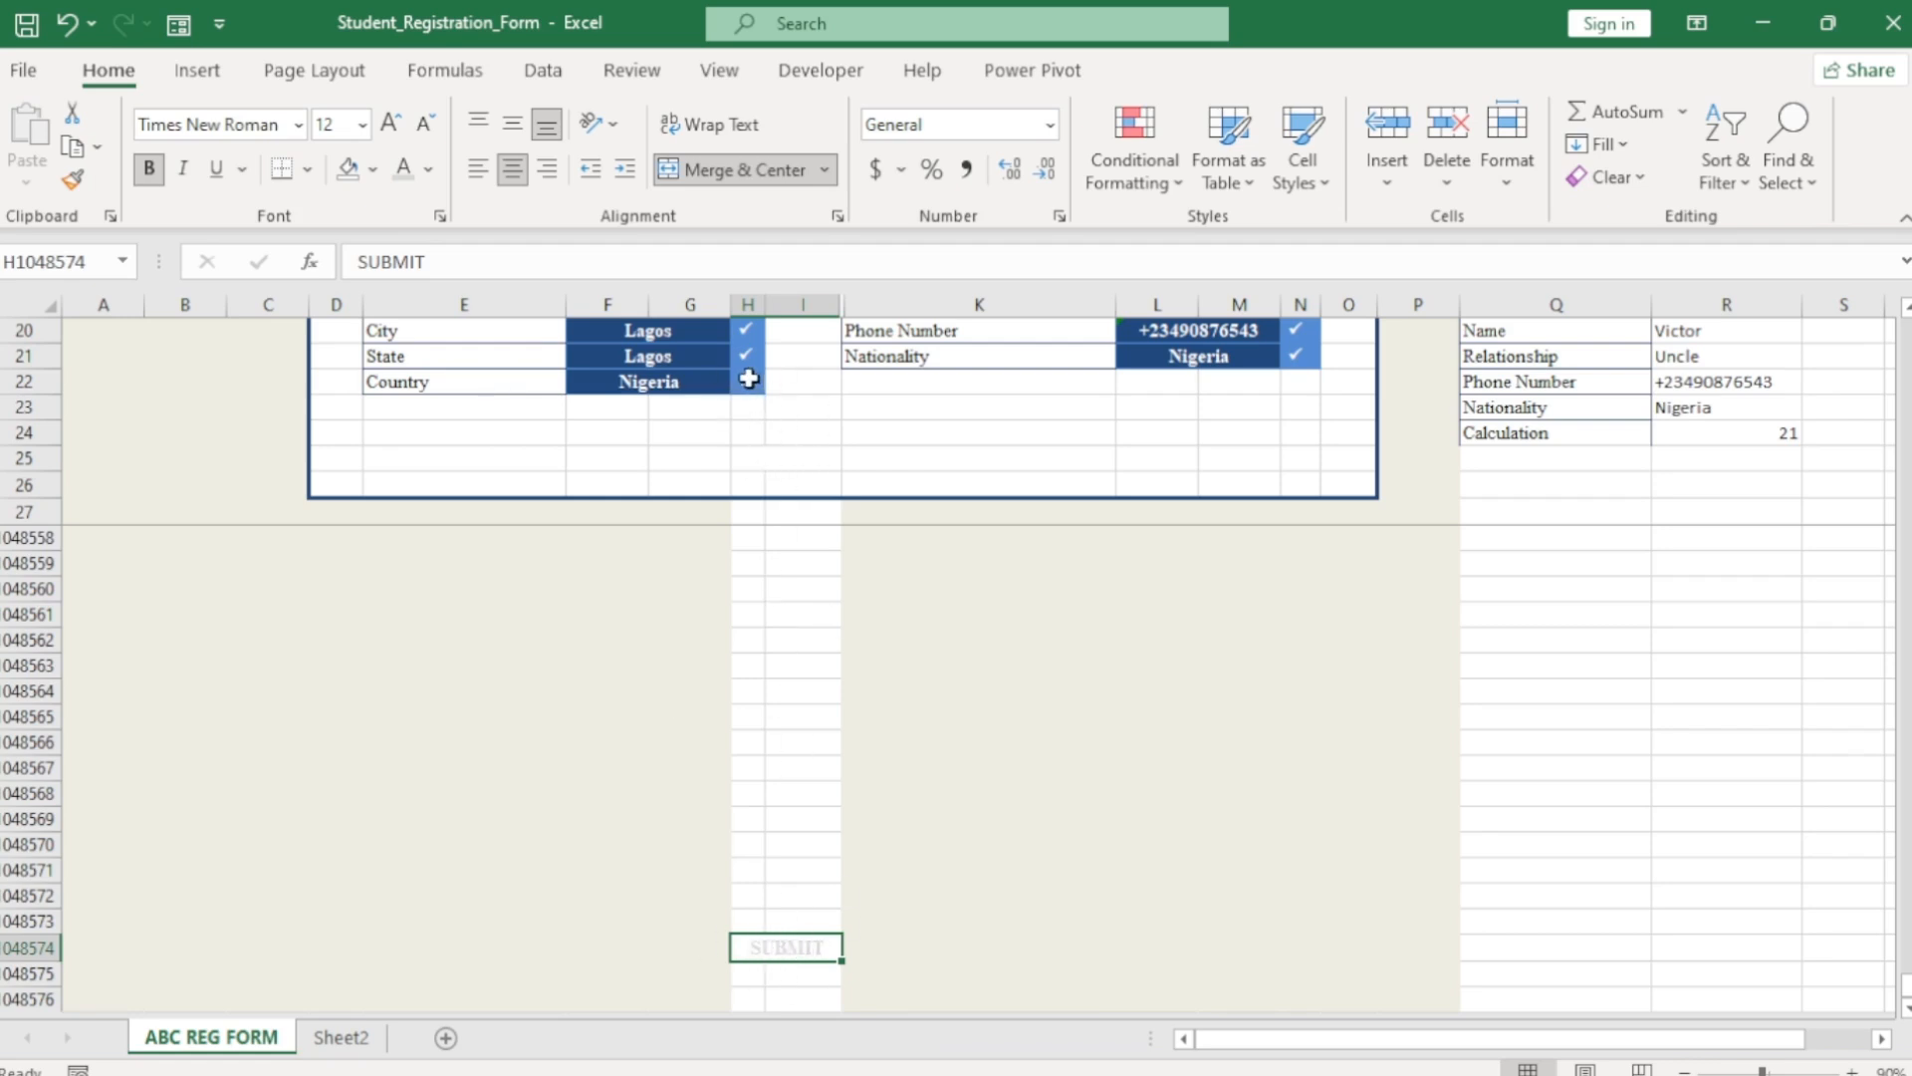
scroll(896, 767, "up", 2)
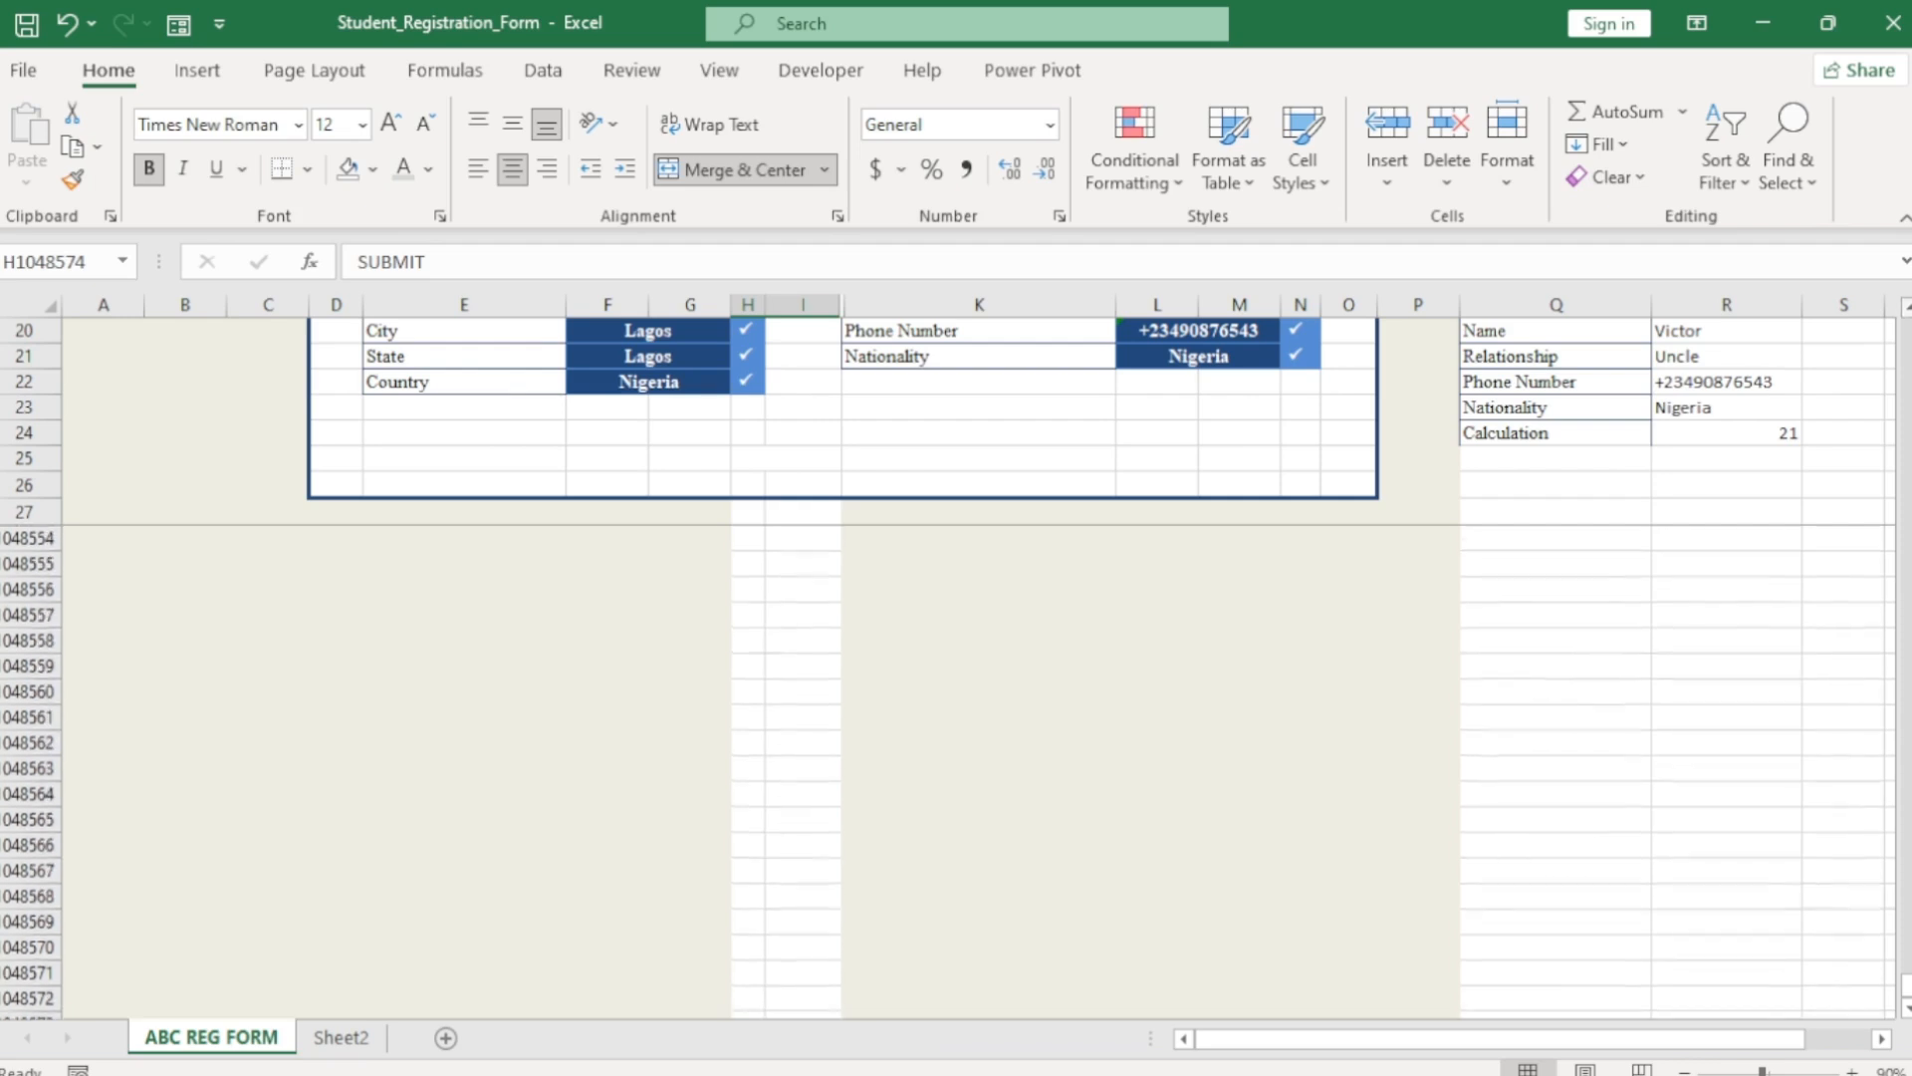
scroll(896, 767, "down", 1)
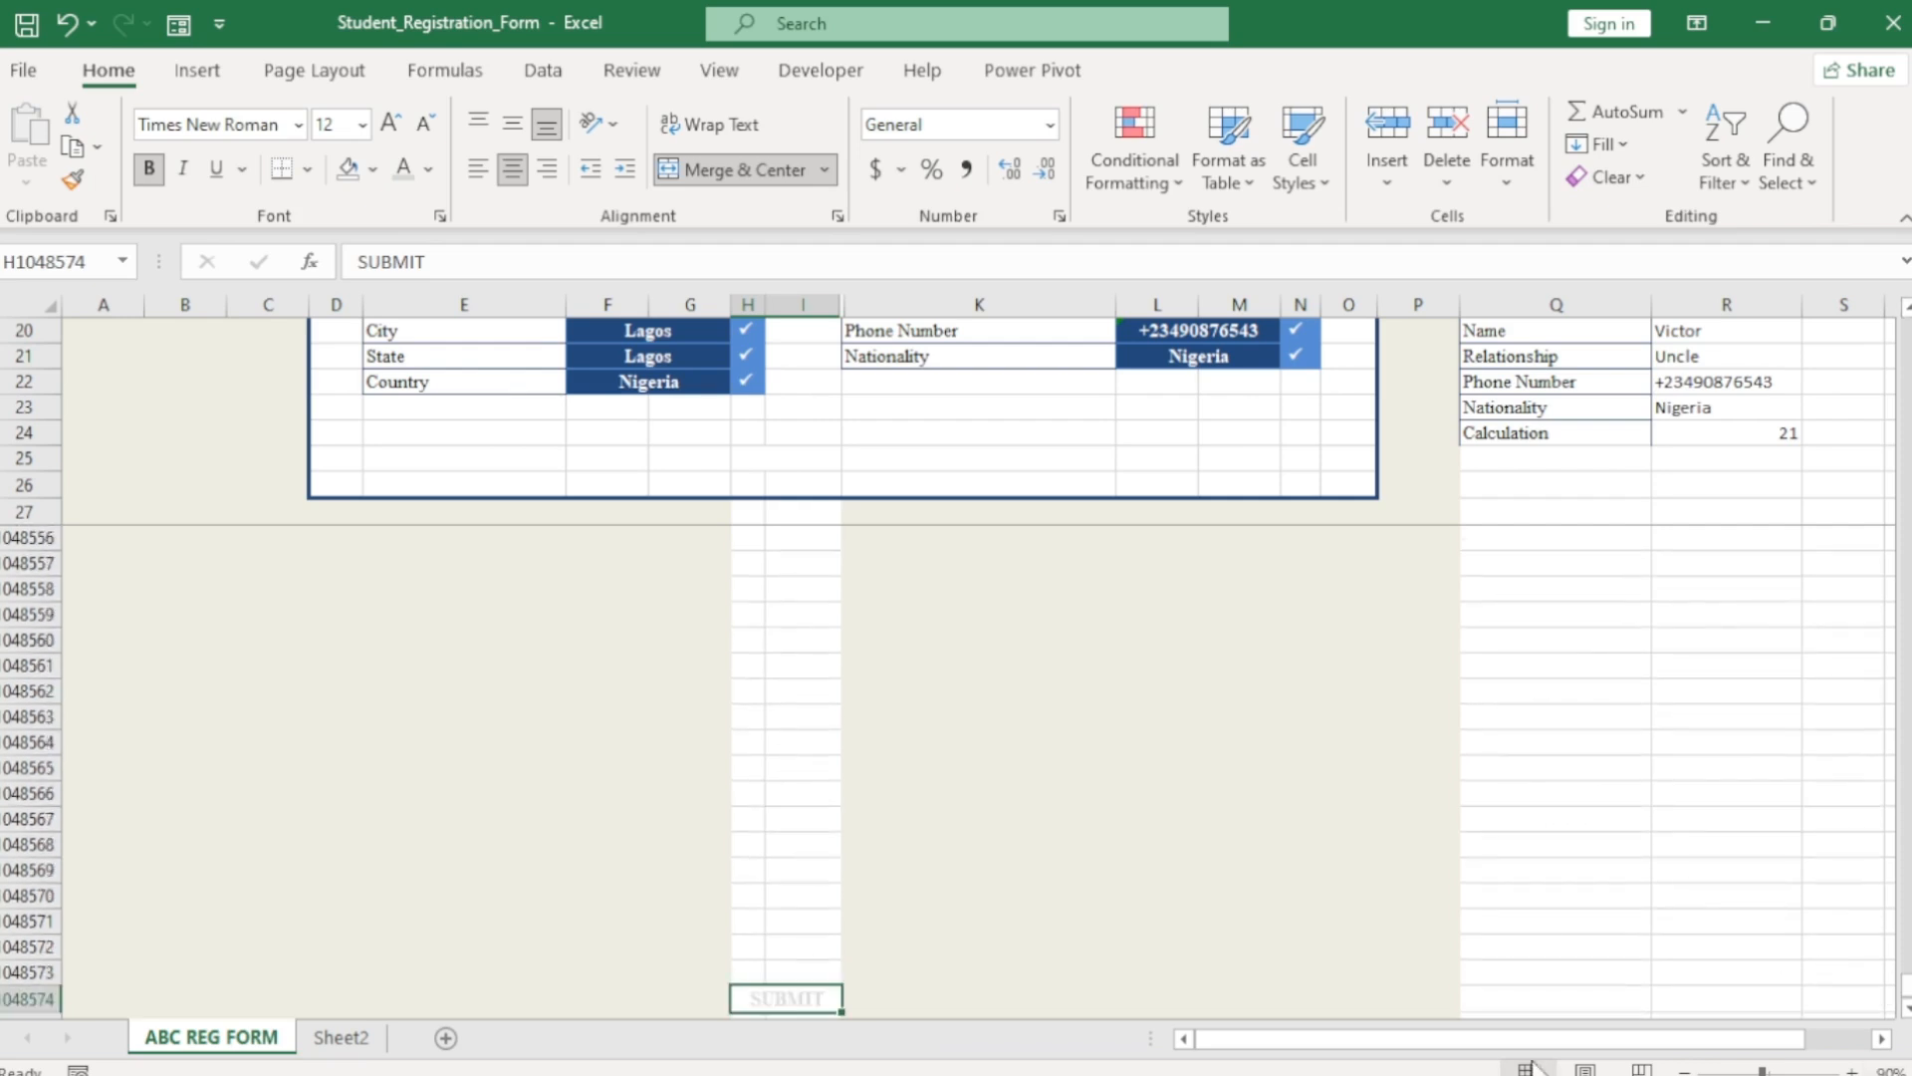
scroll(1907, 1008, "down", 2)
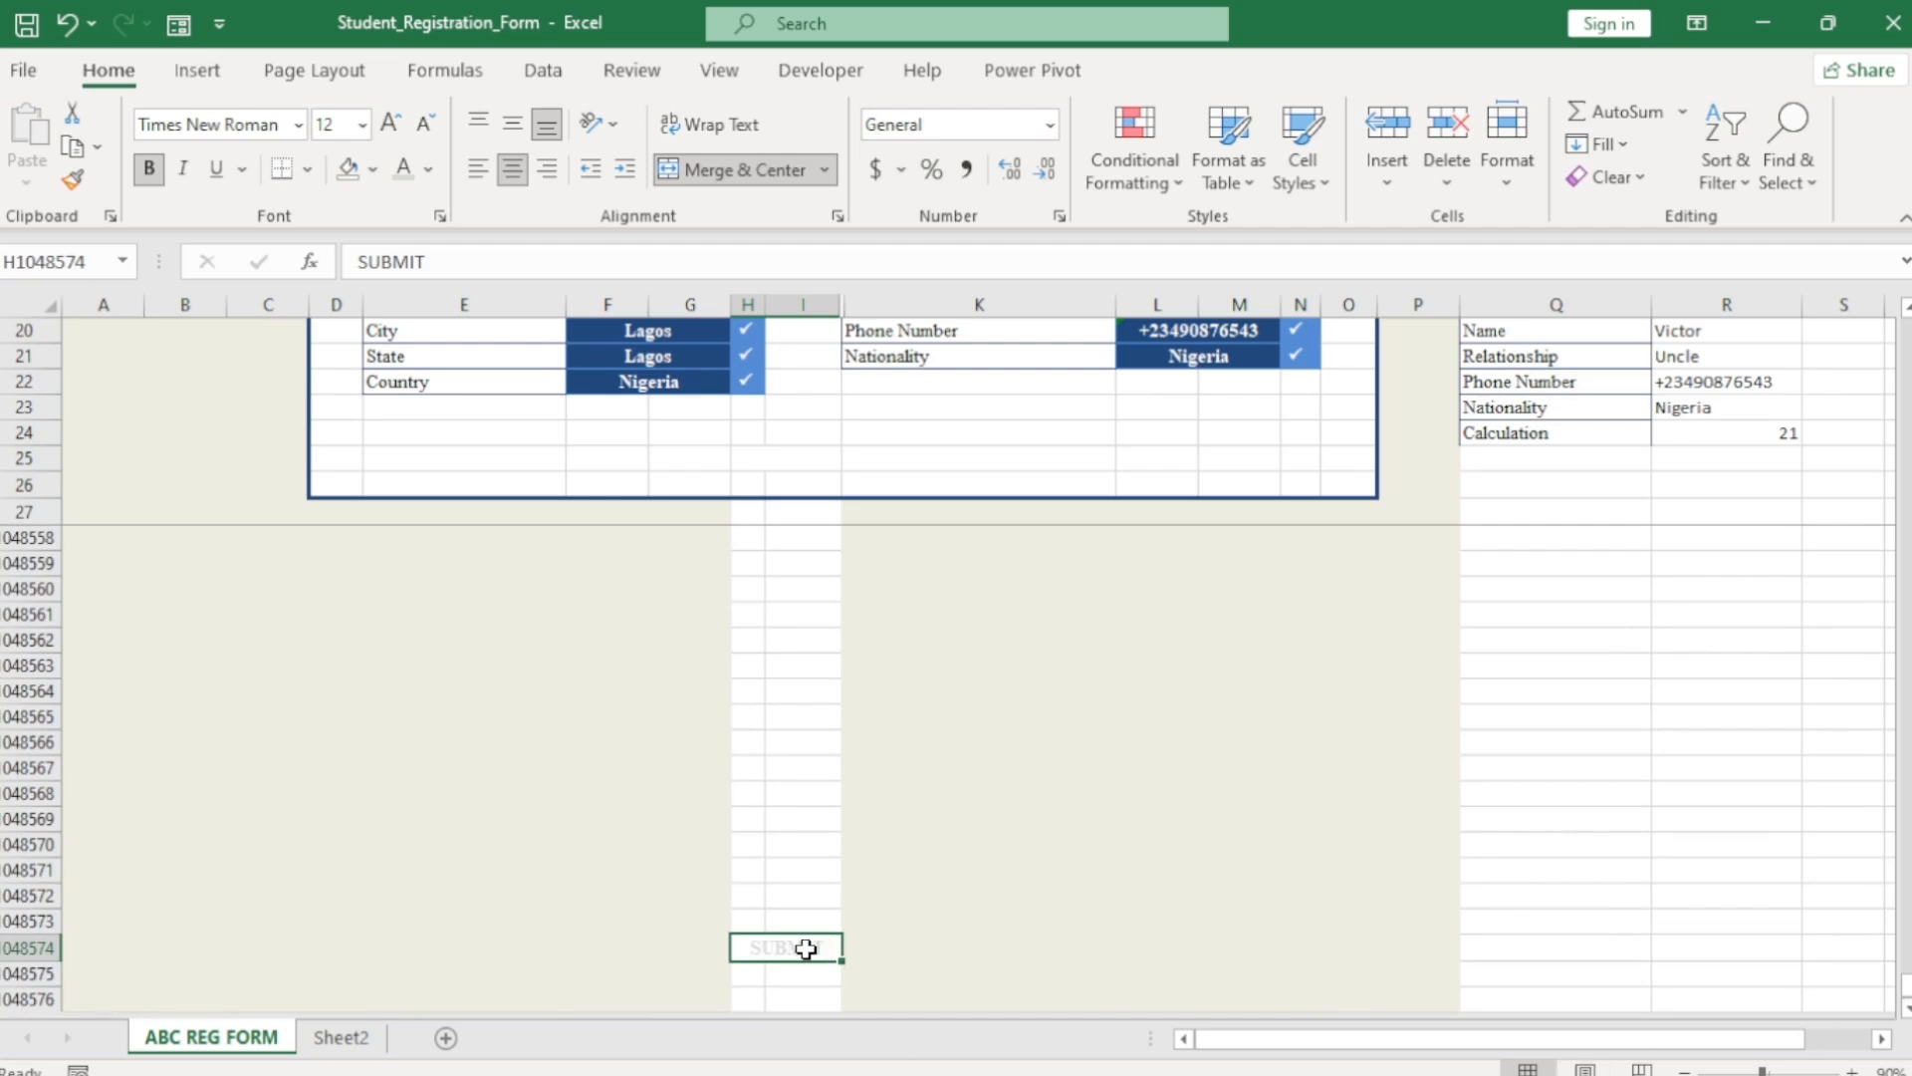
Copy the COUNTA formula text from the calculation cell R24.
left_click(1751, 434)
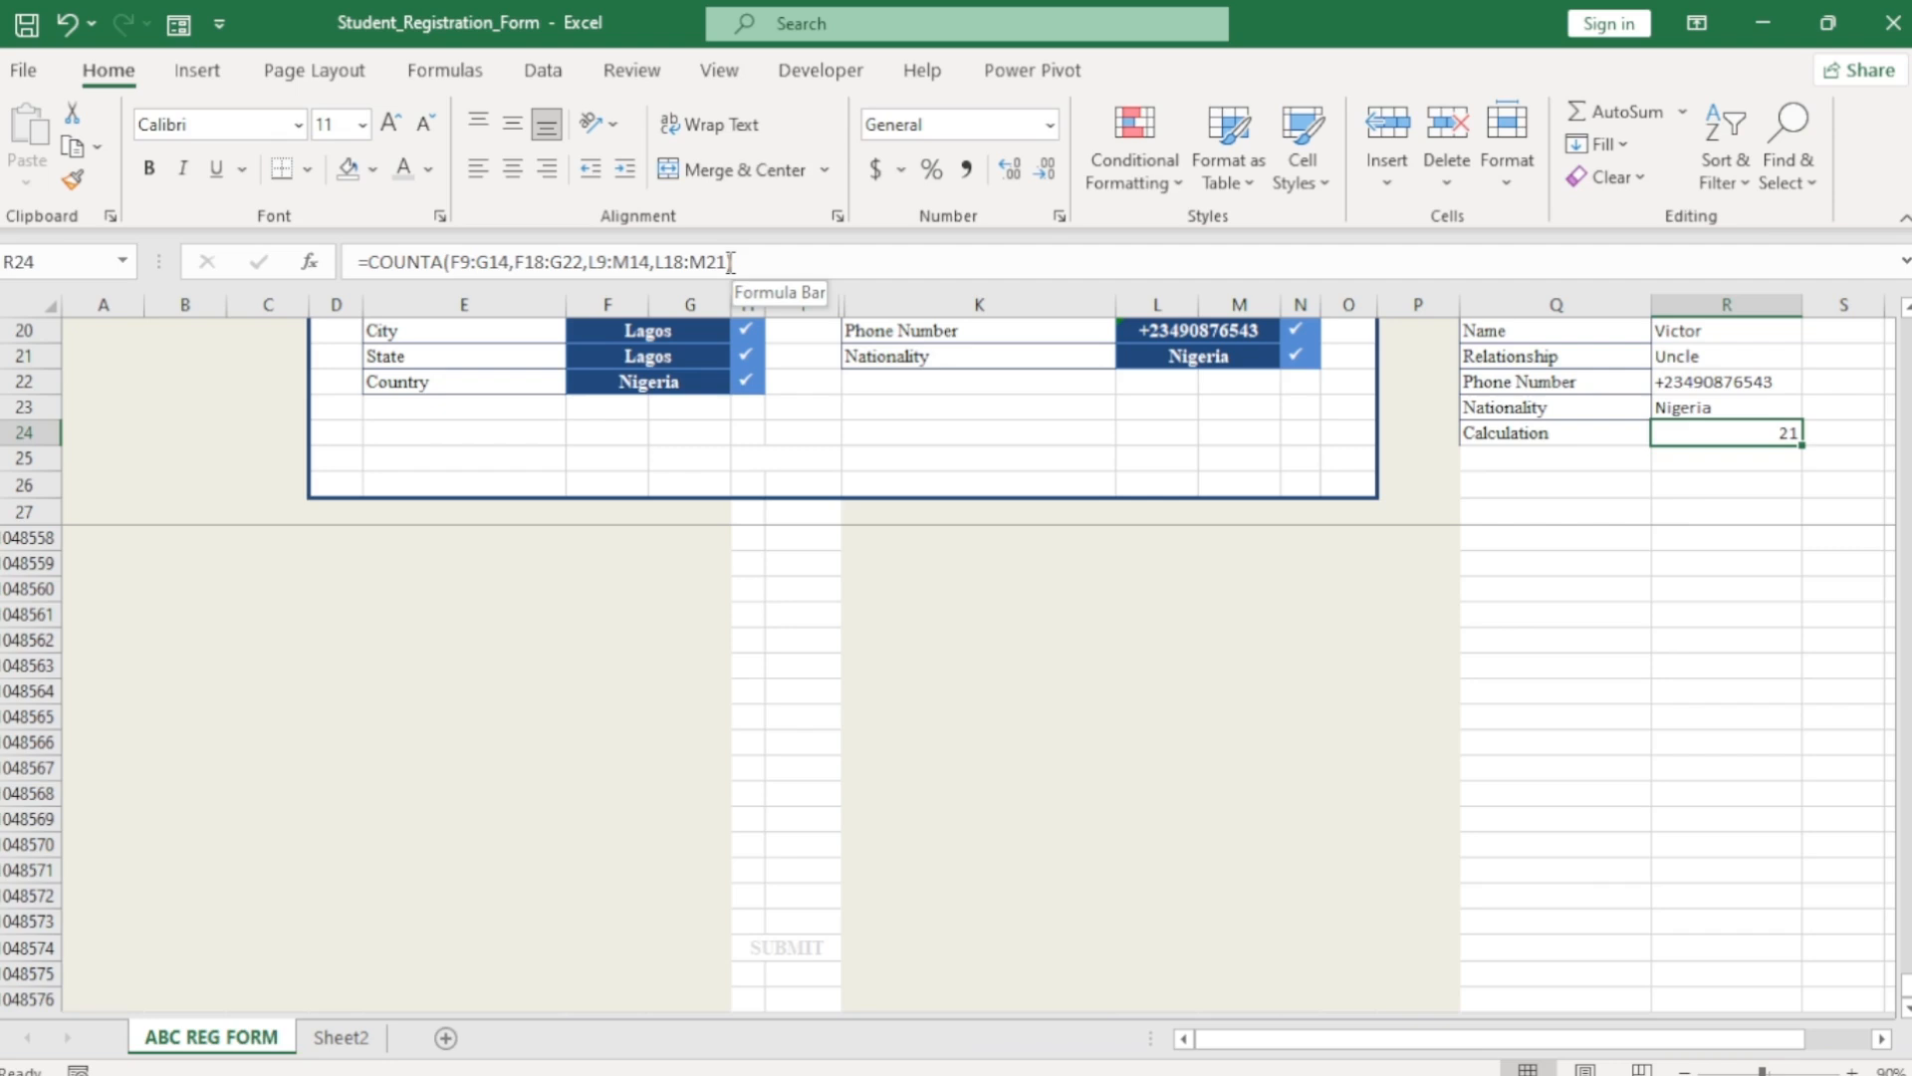
left_click_drag(746, 262, 355, 261)
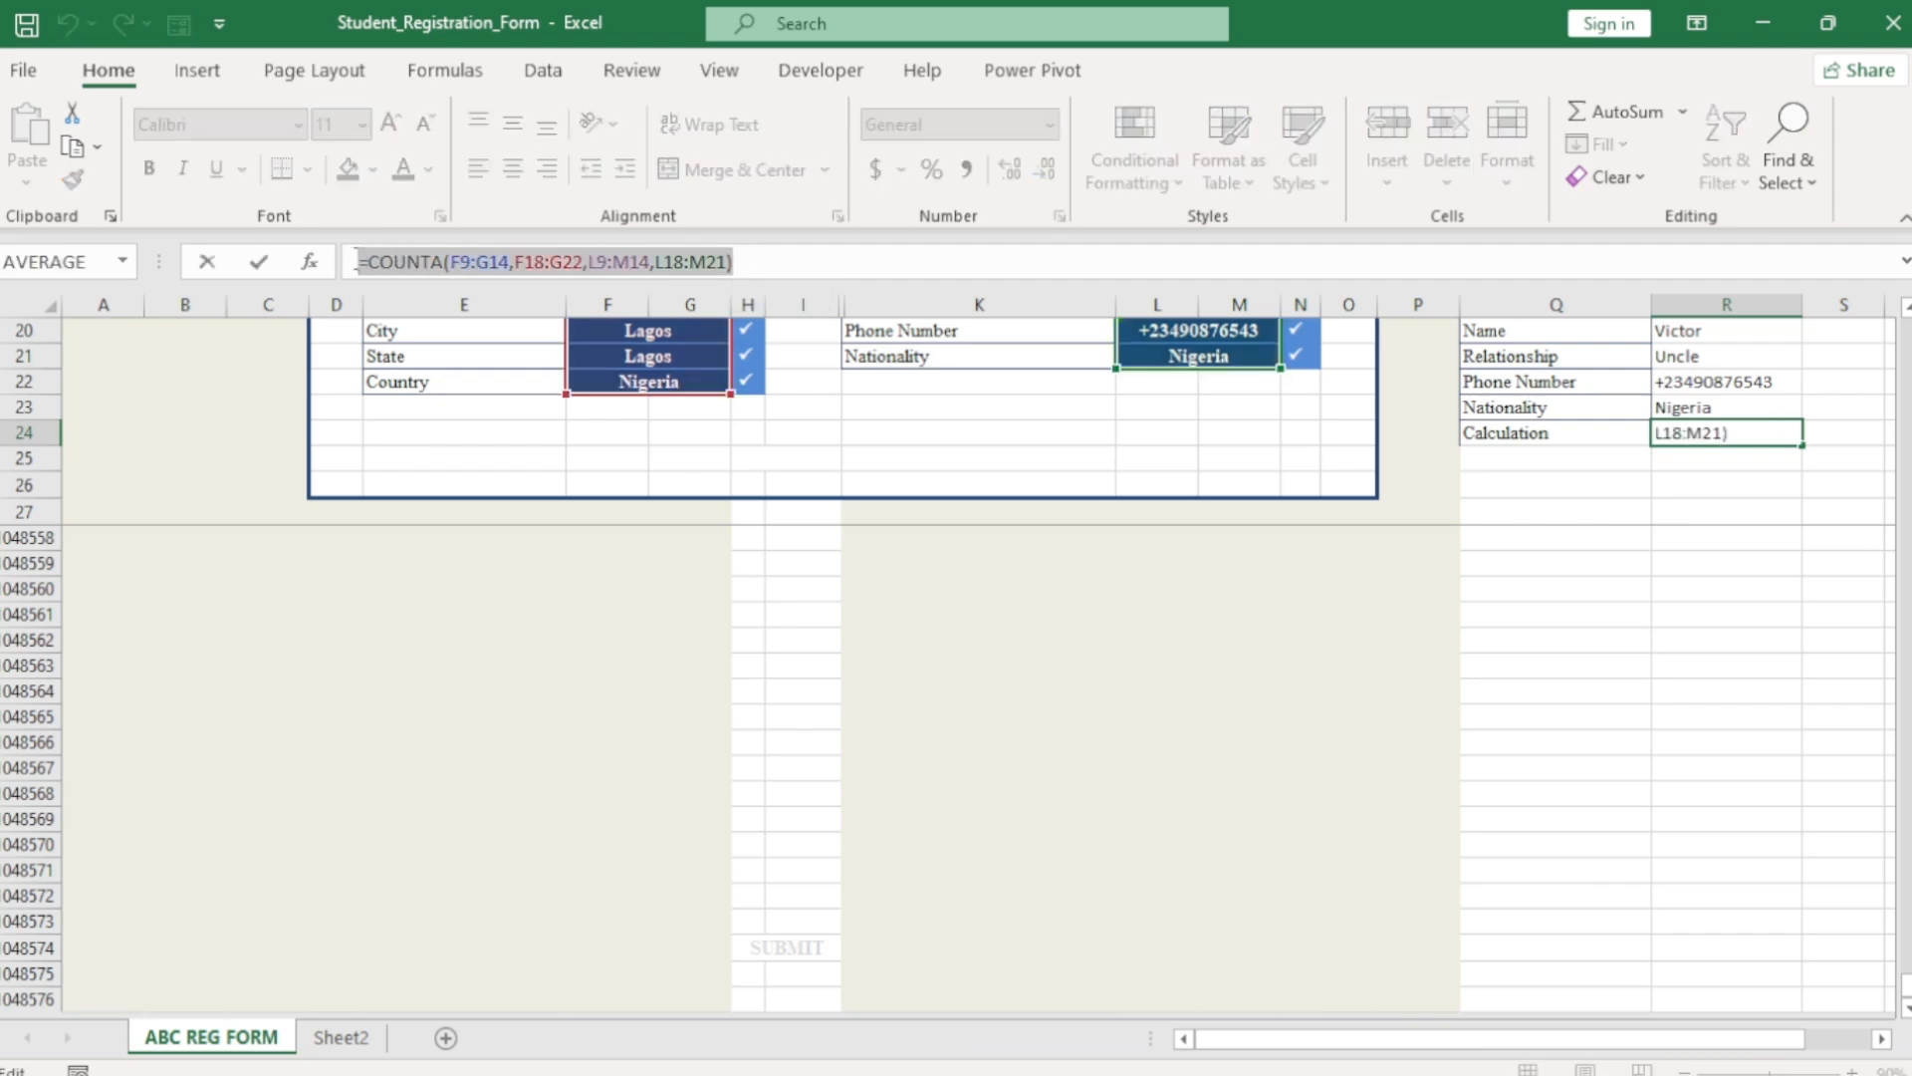
key("ctrl+c")
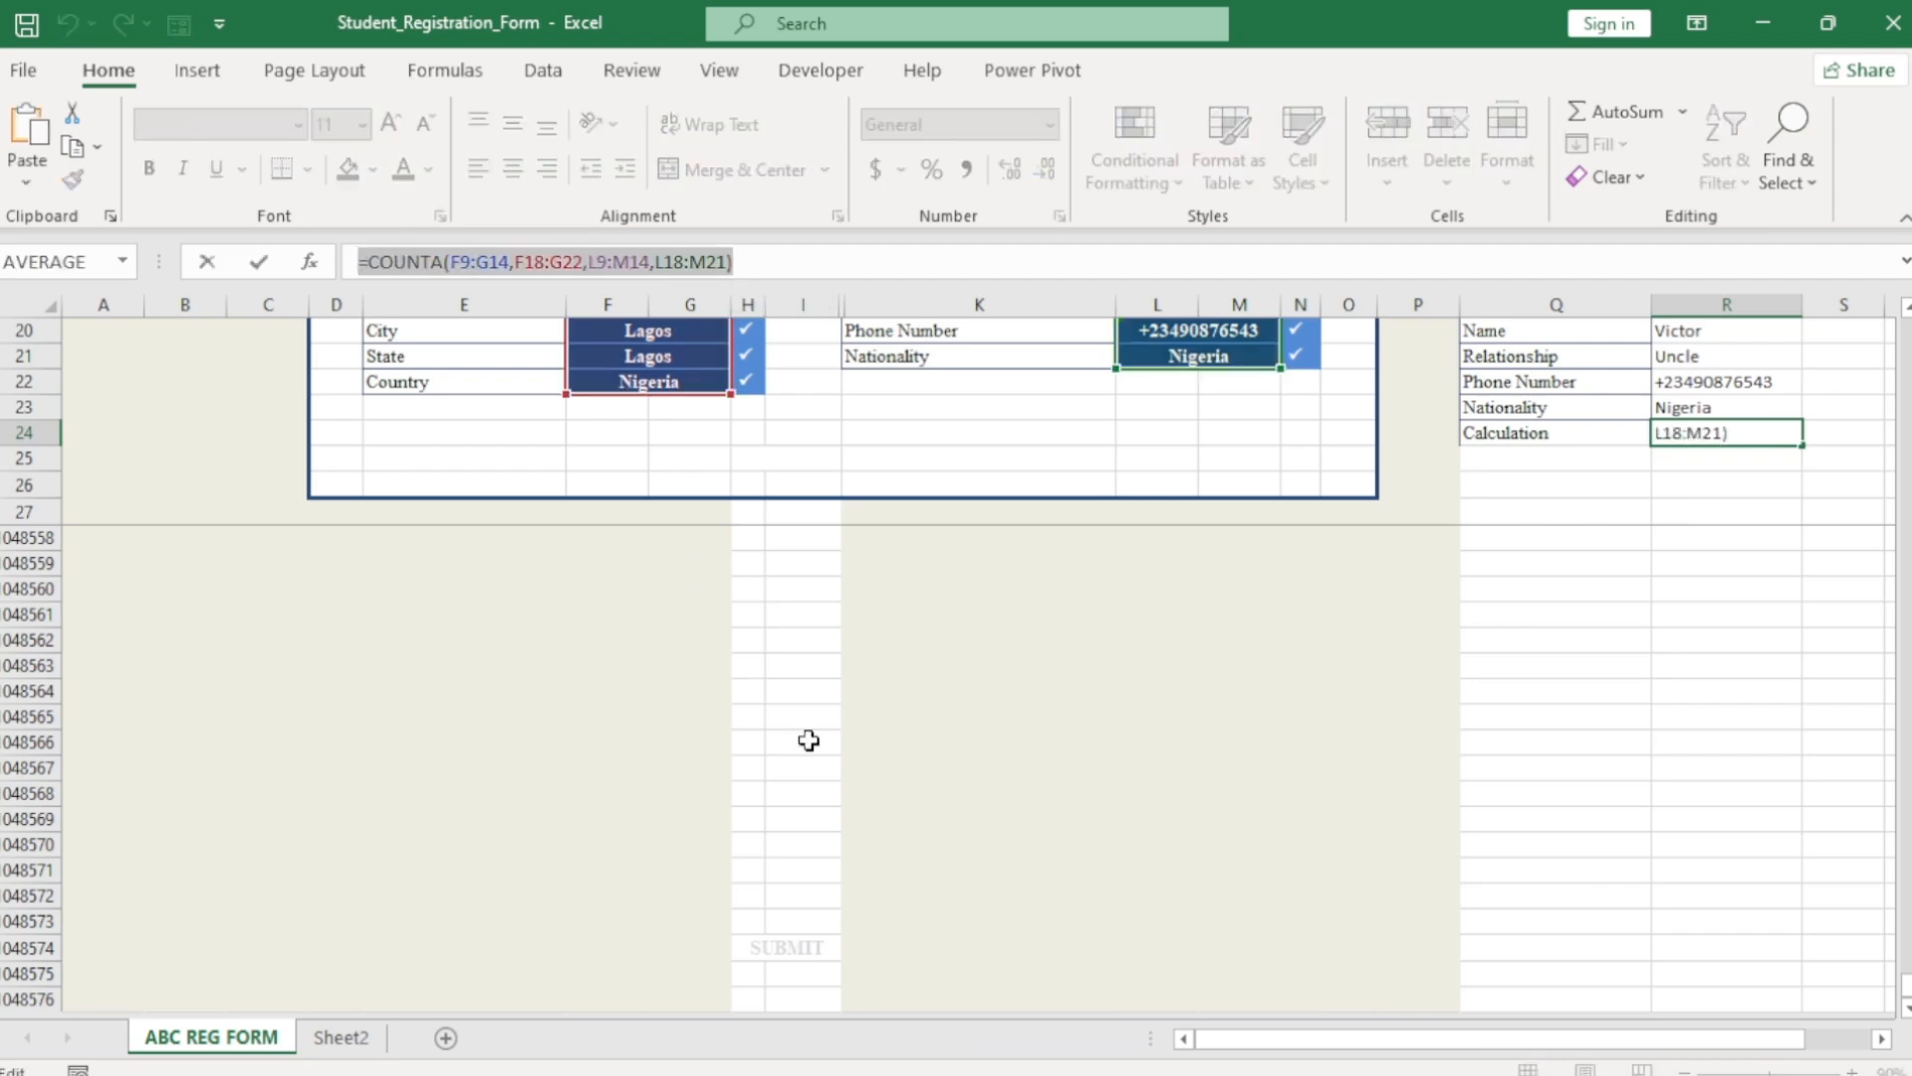
key("Escape")
Add a formula rule to the SUBMIT cell: =COUNTA(F9:G14,F18:G22,L9:M14,L18:M21)=21.
left_click(789, 949)
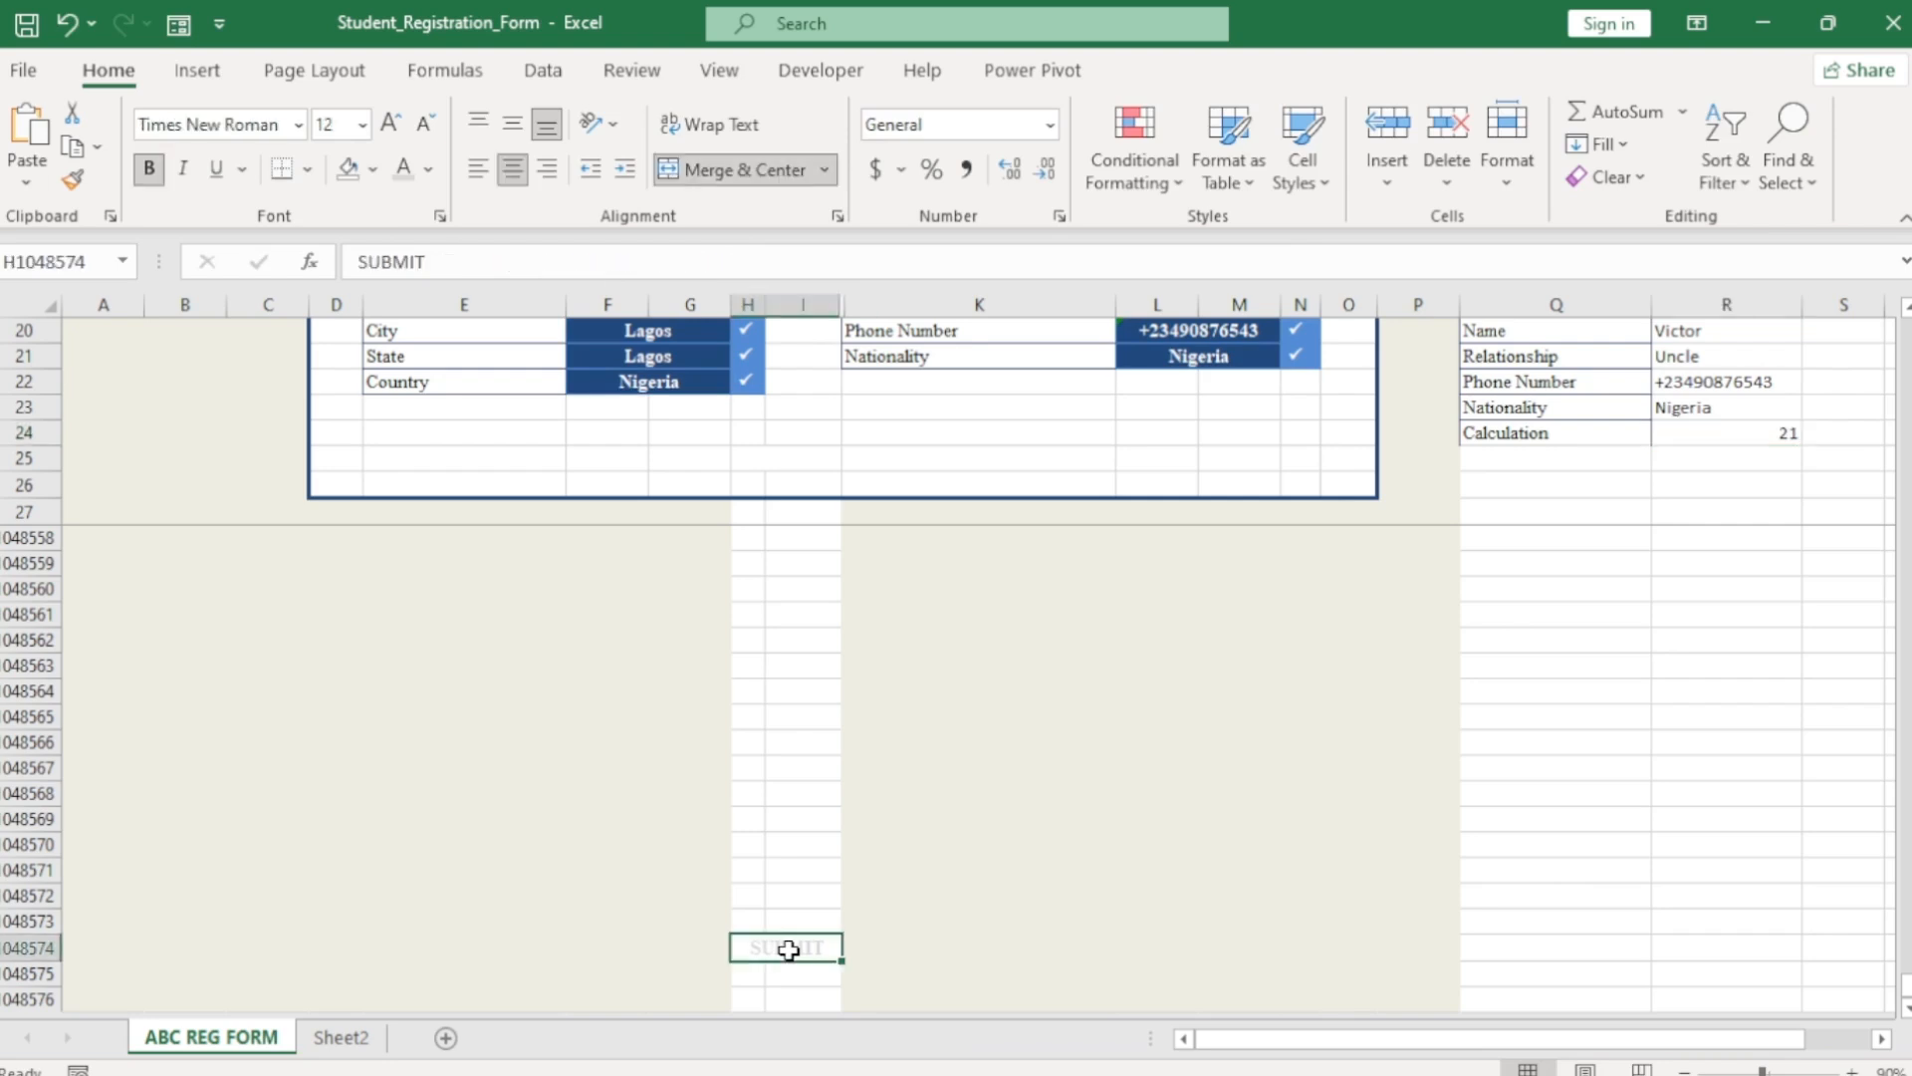
left_click(1141, 184)
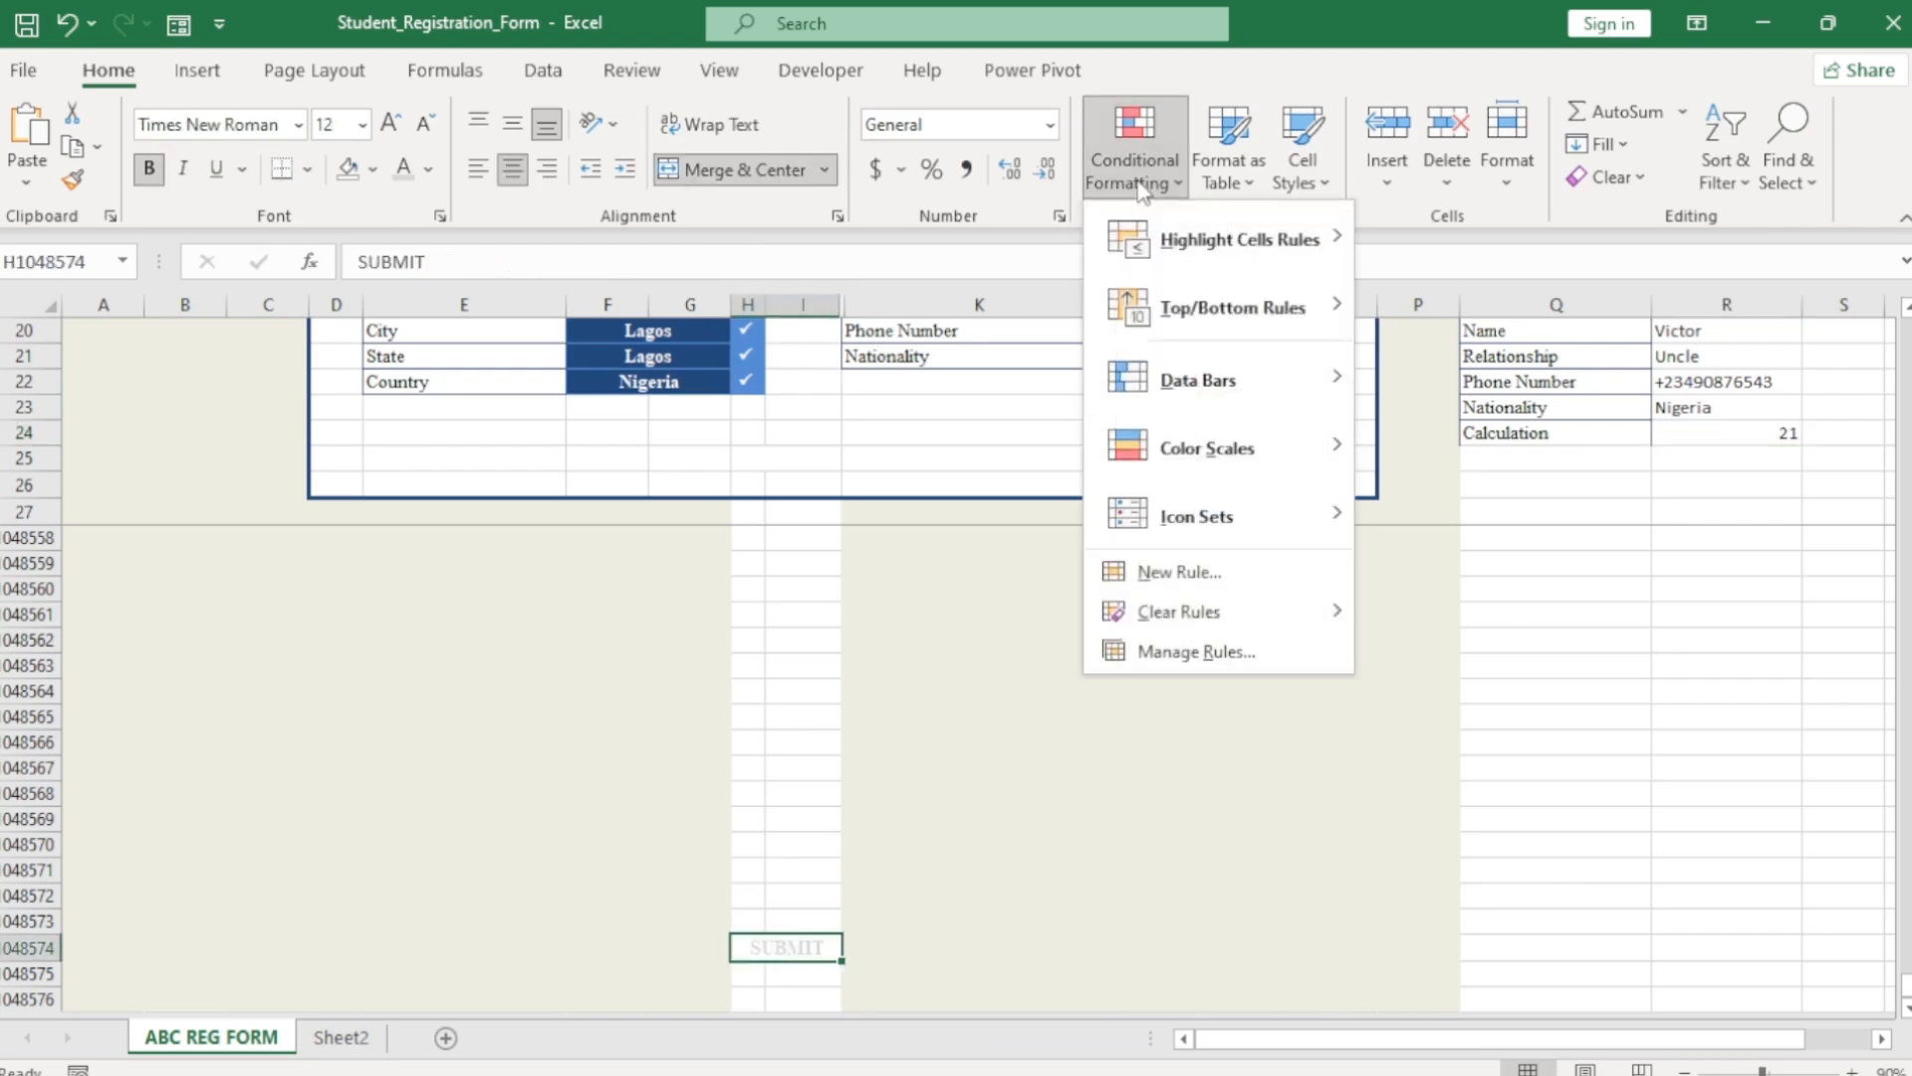
left_click(1199, 653)
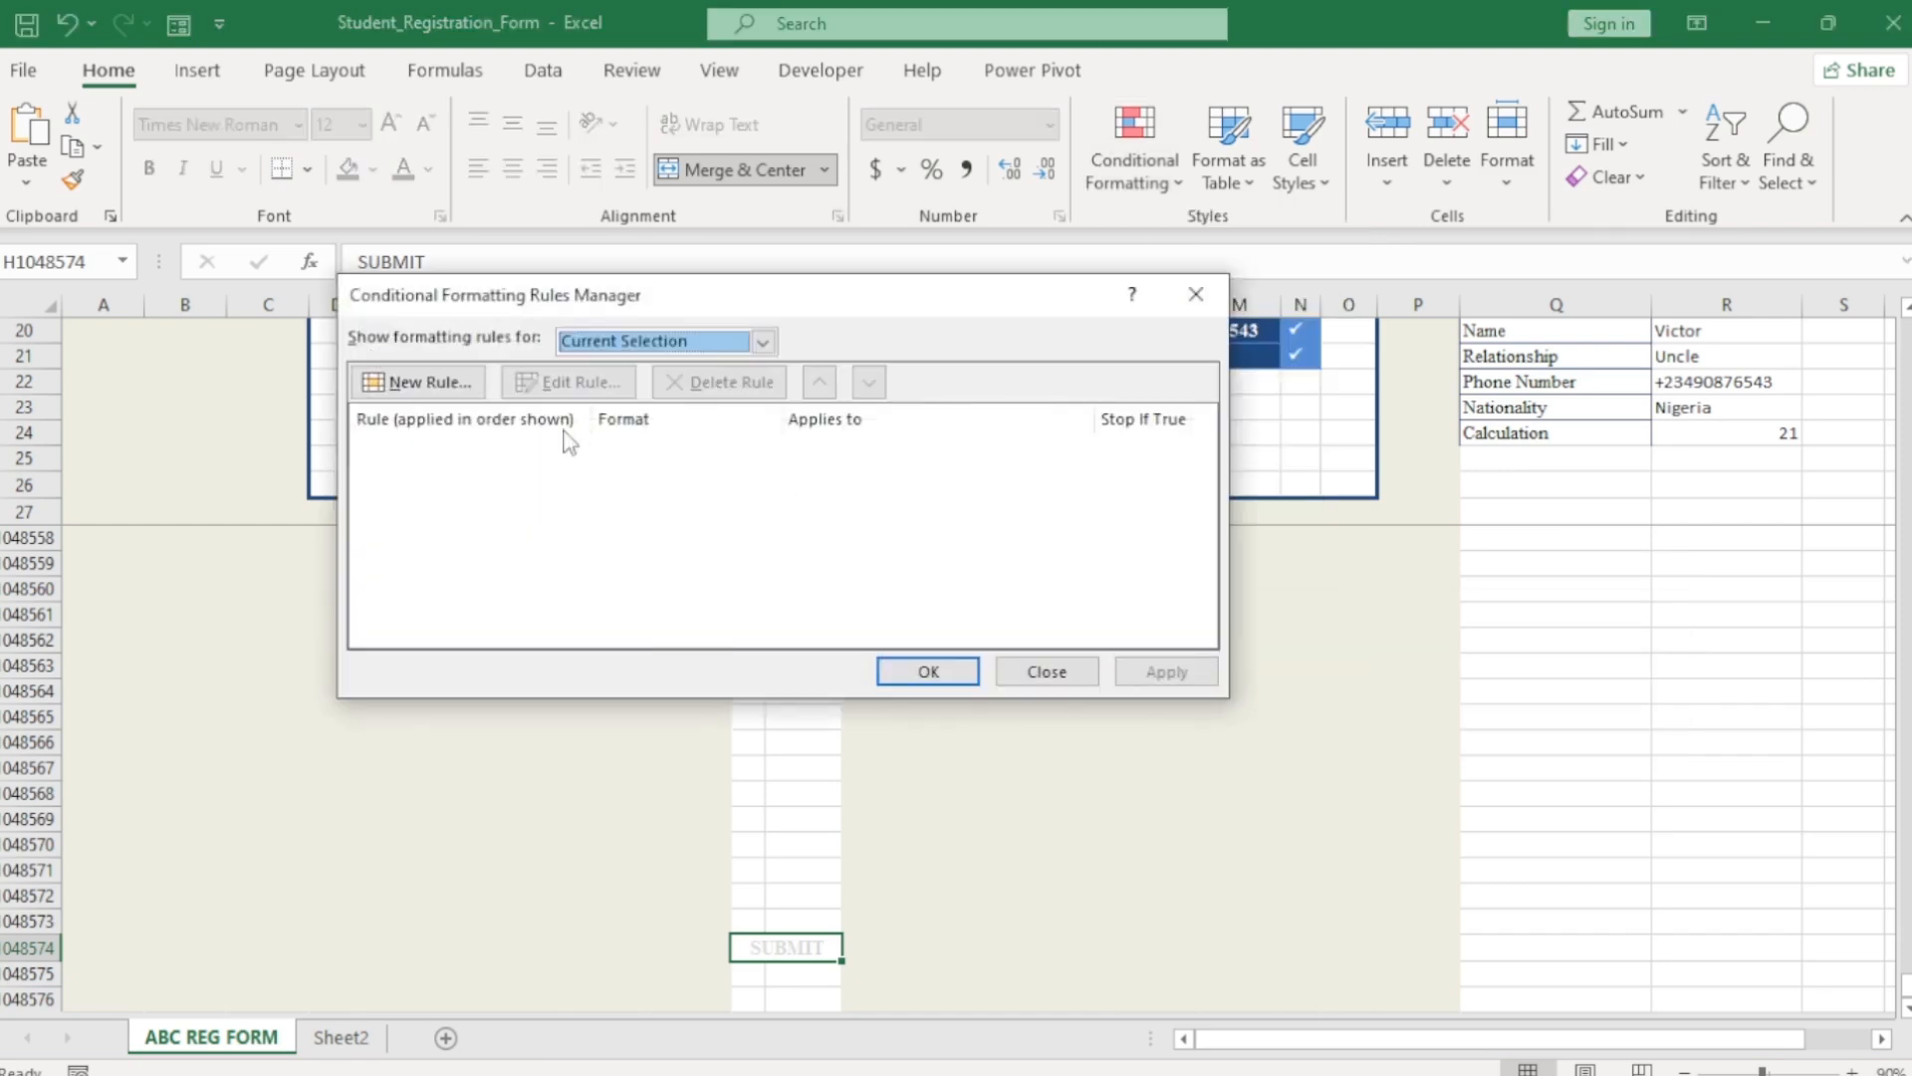
left_click(412, 385)
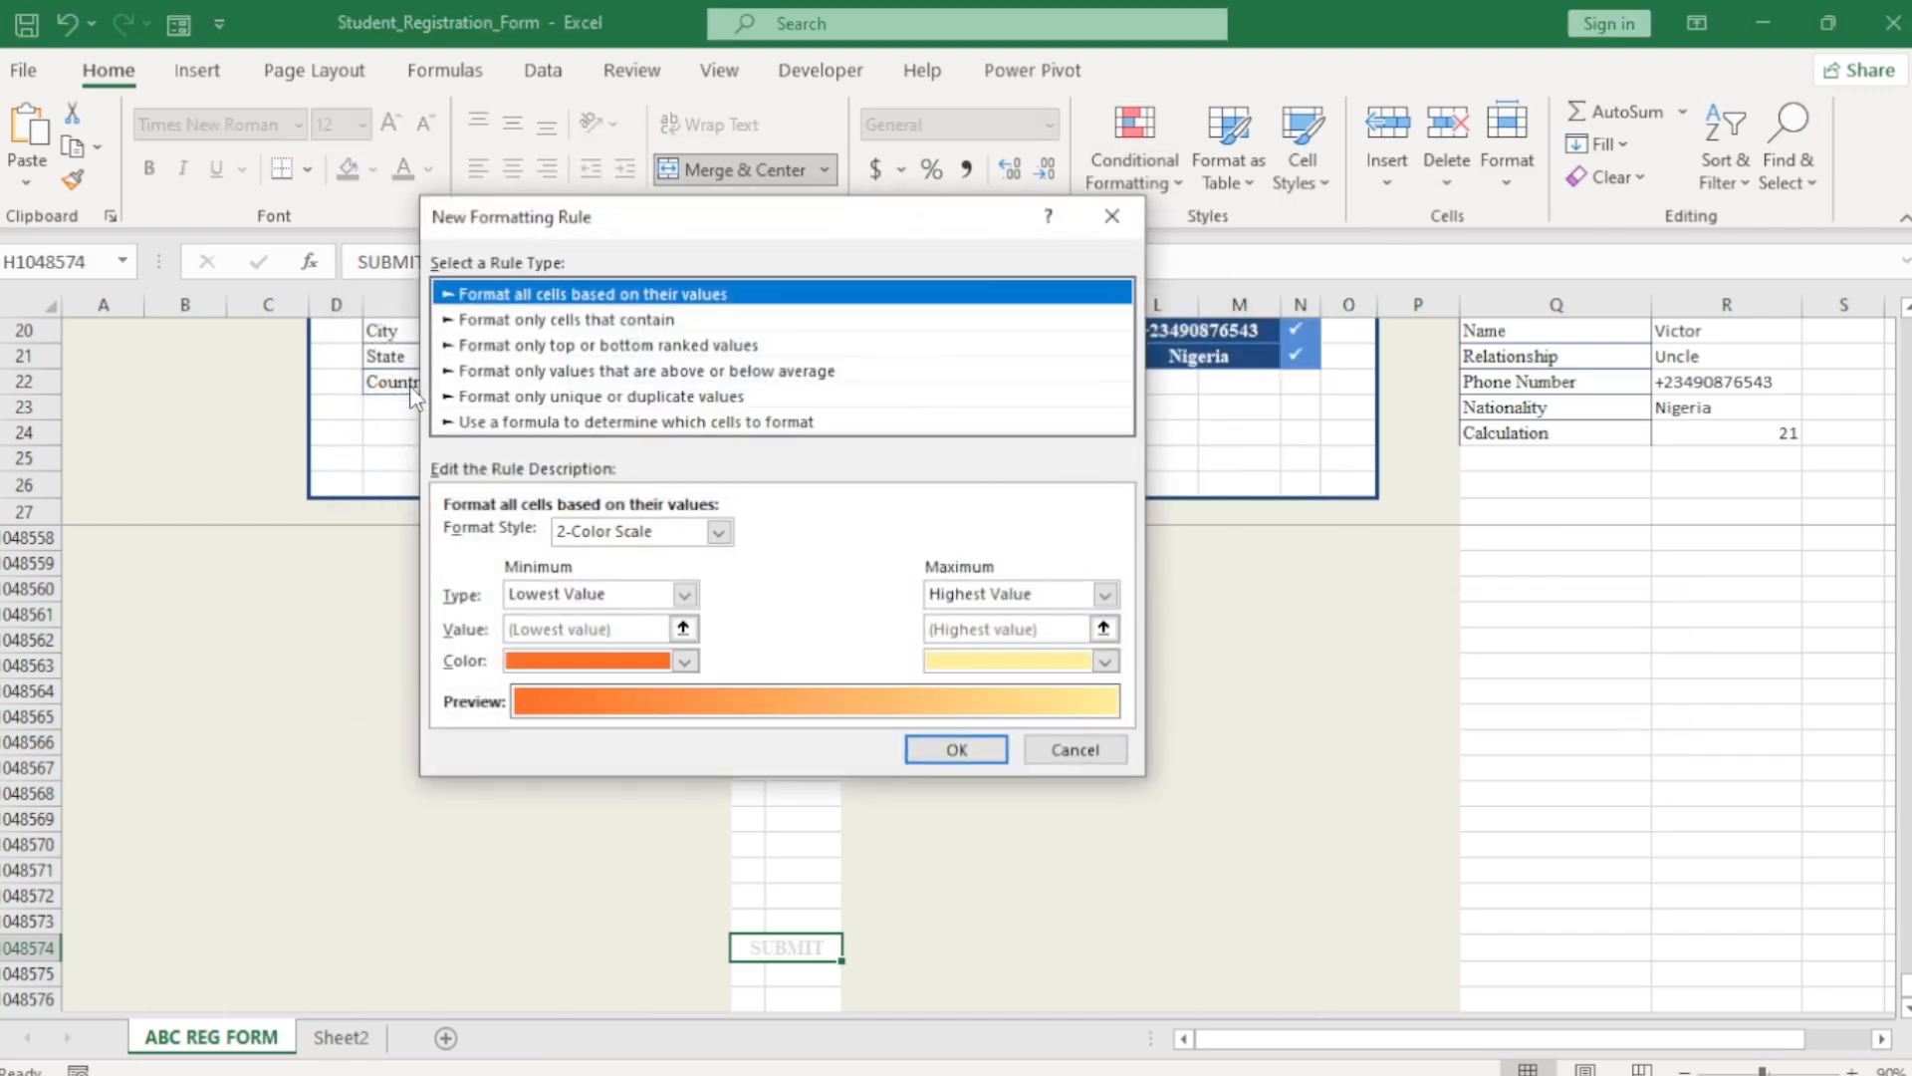
left_click(539, 422)
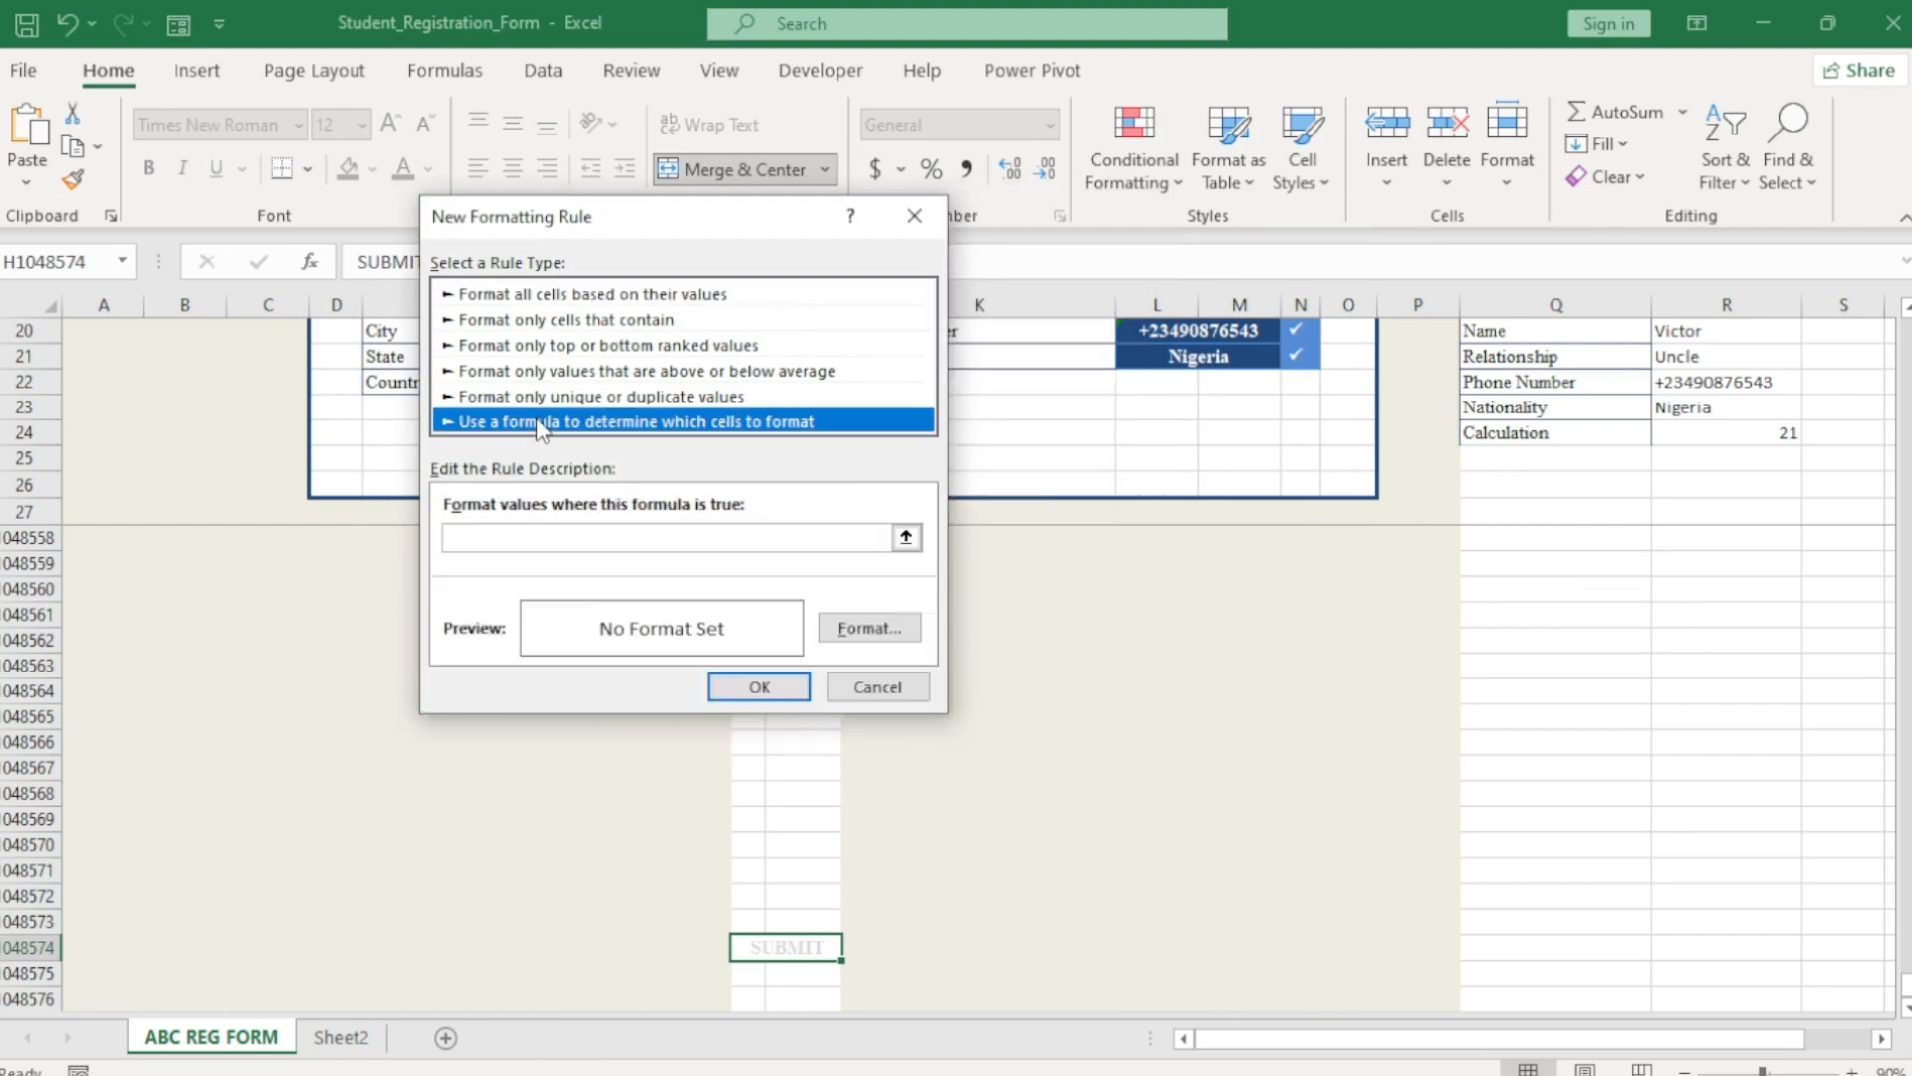
left_click(563, 542)
left_click(563, 536)
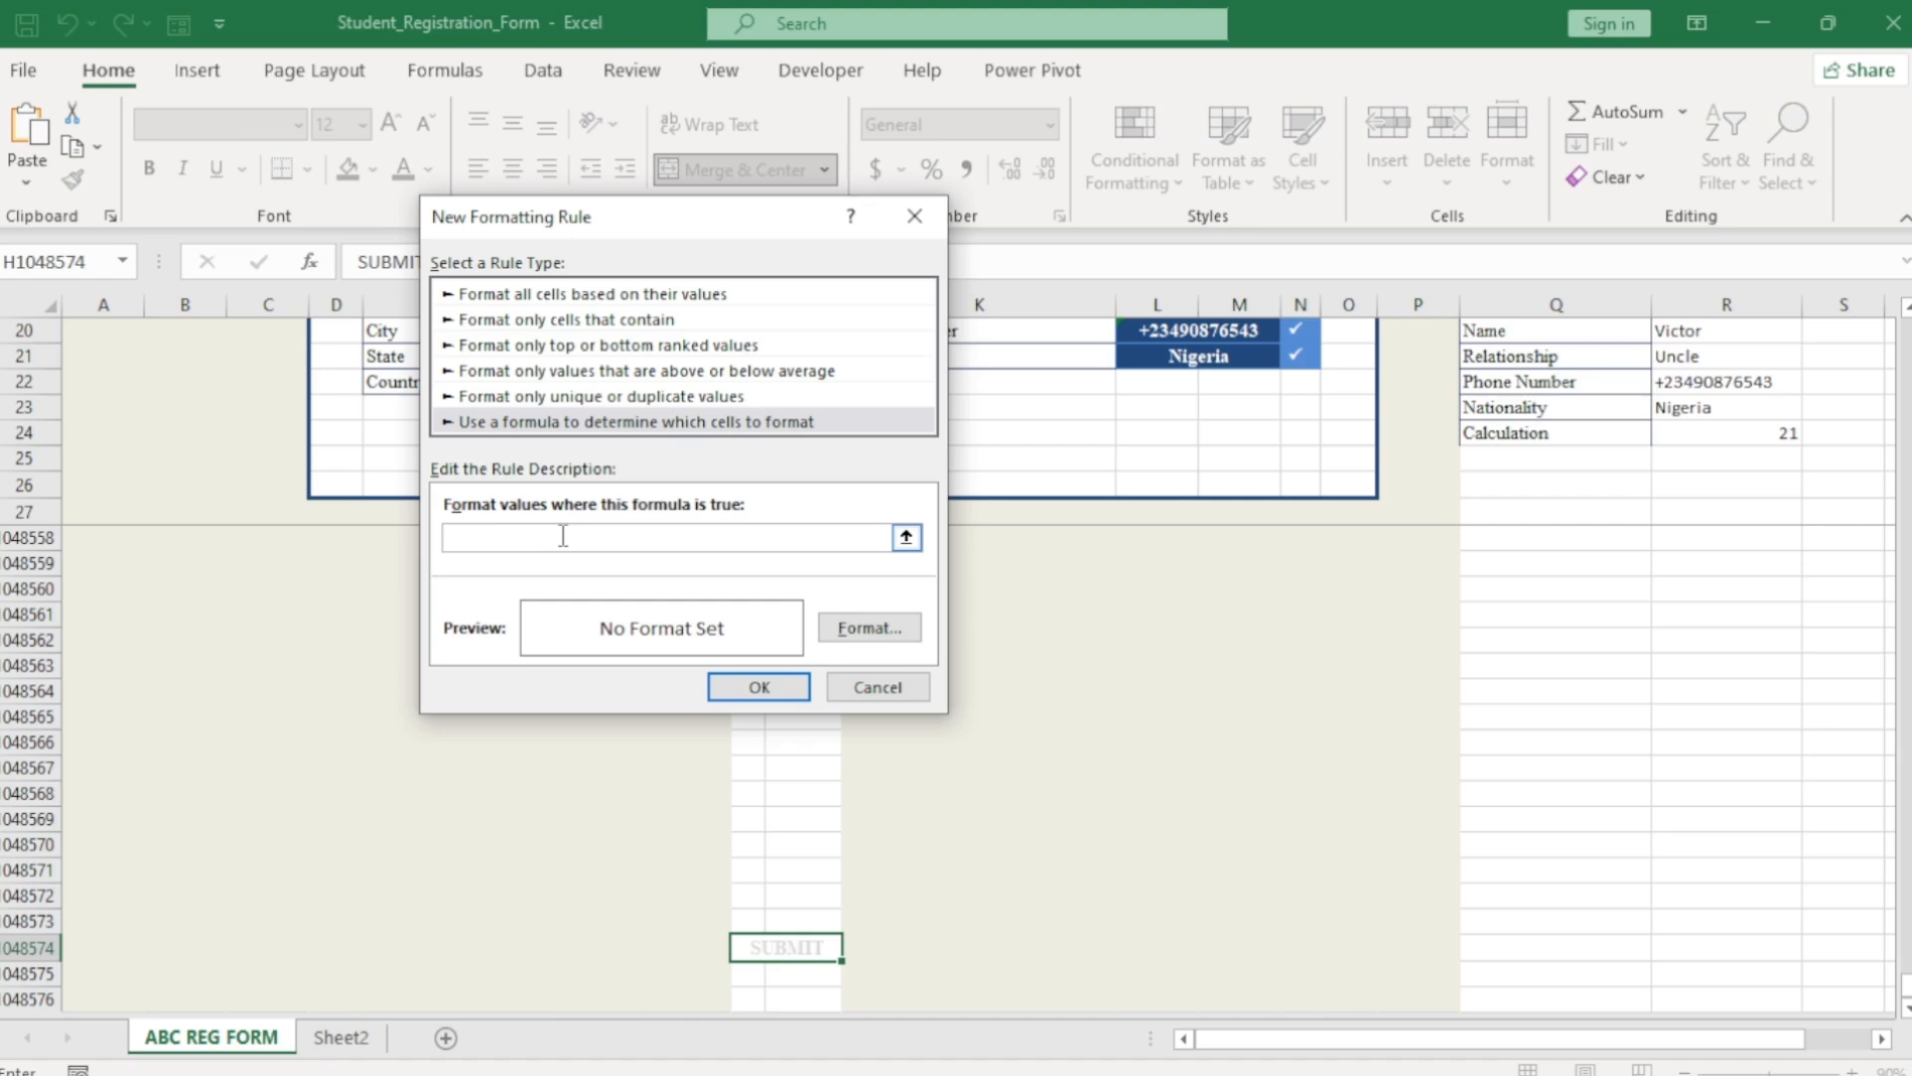
key("ctrl+v")
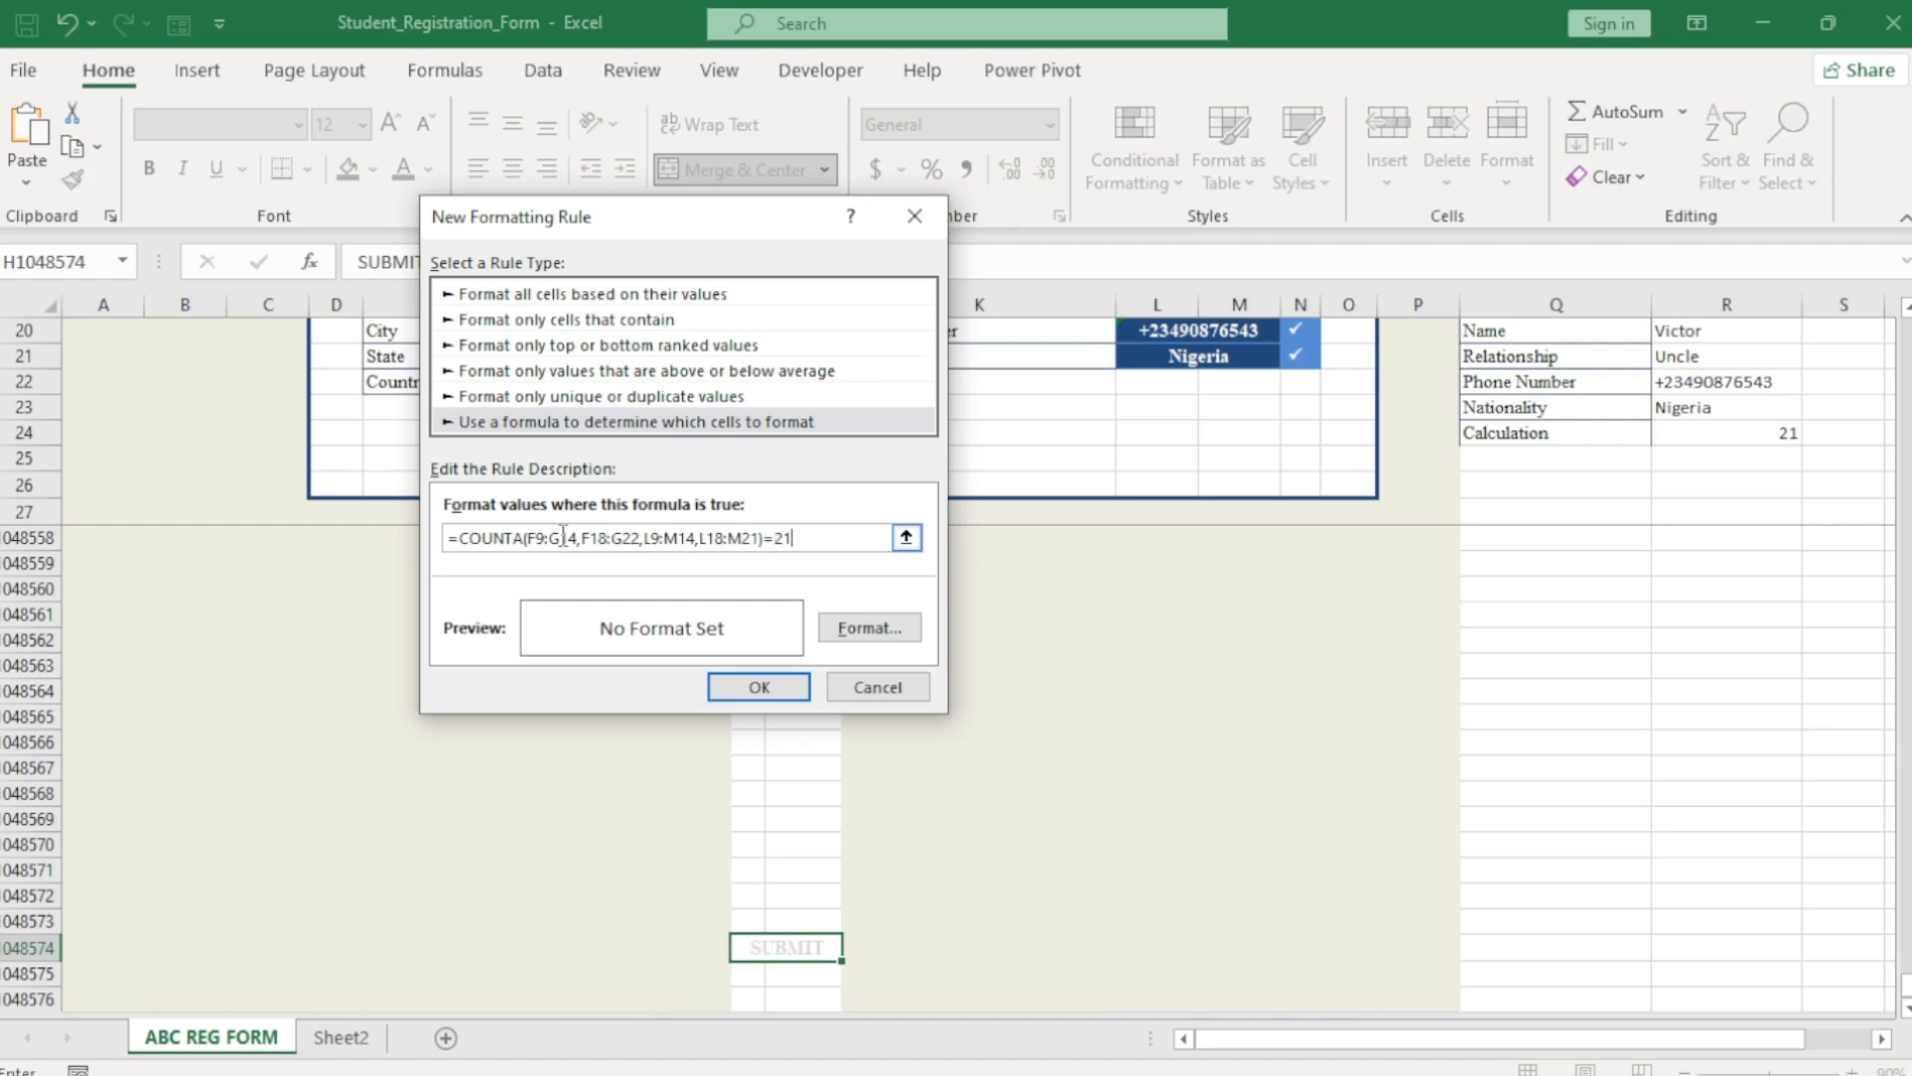
Format the rule with bold white text, a blue outline border and dark blue fill.
left_click(866, 628)
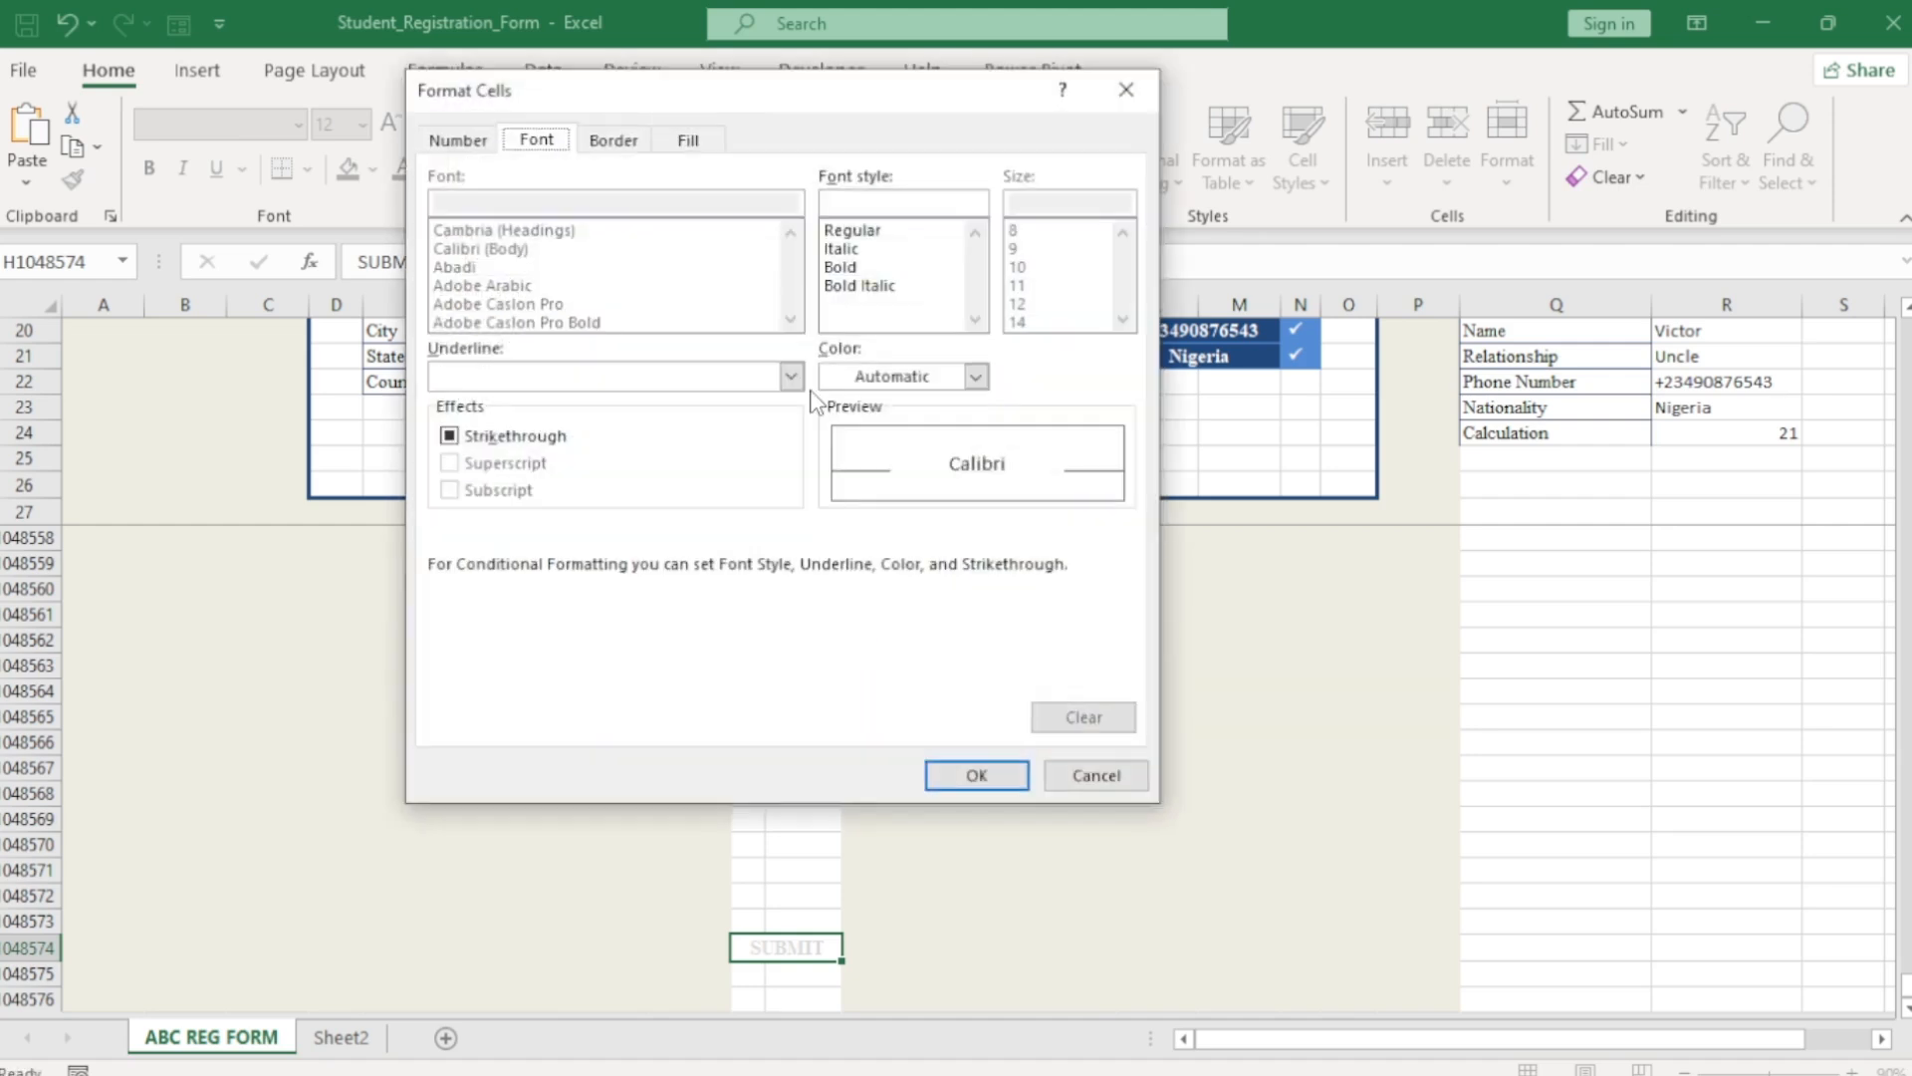
left_click(846, 269)
left_click(976, 376)
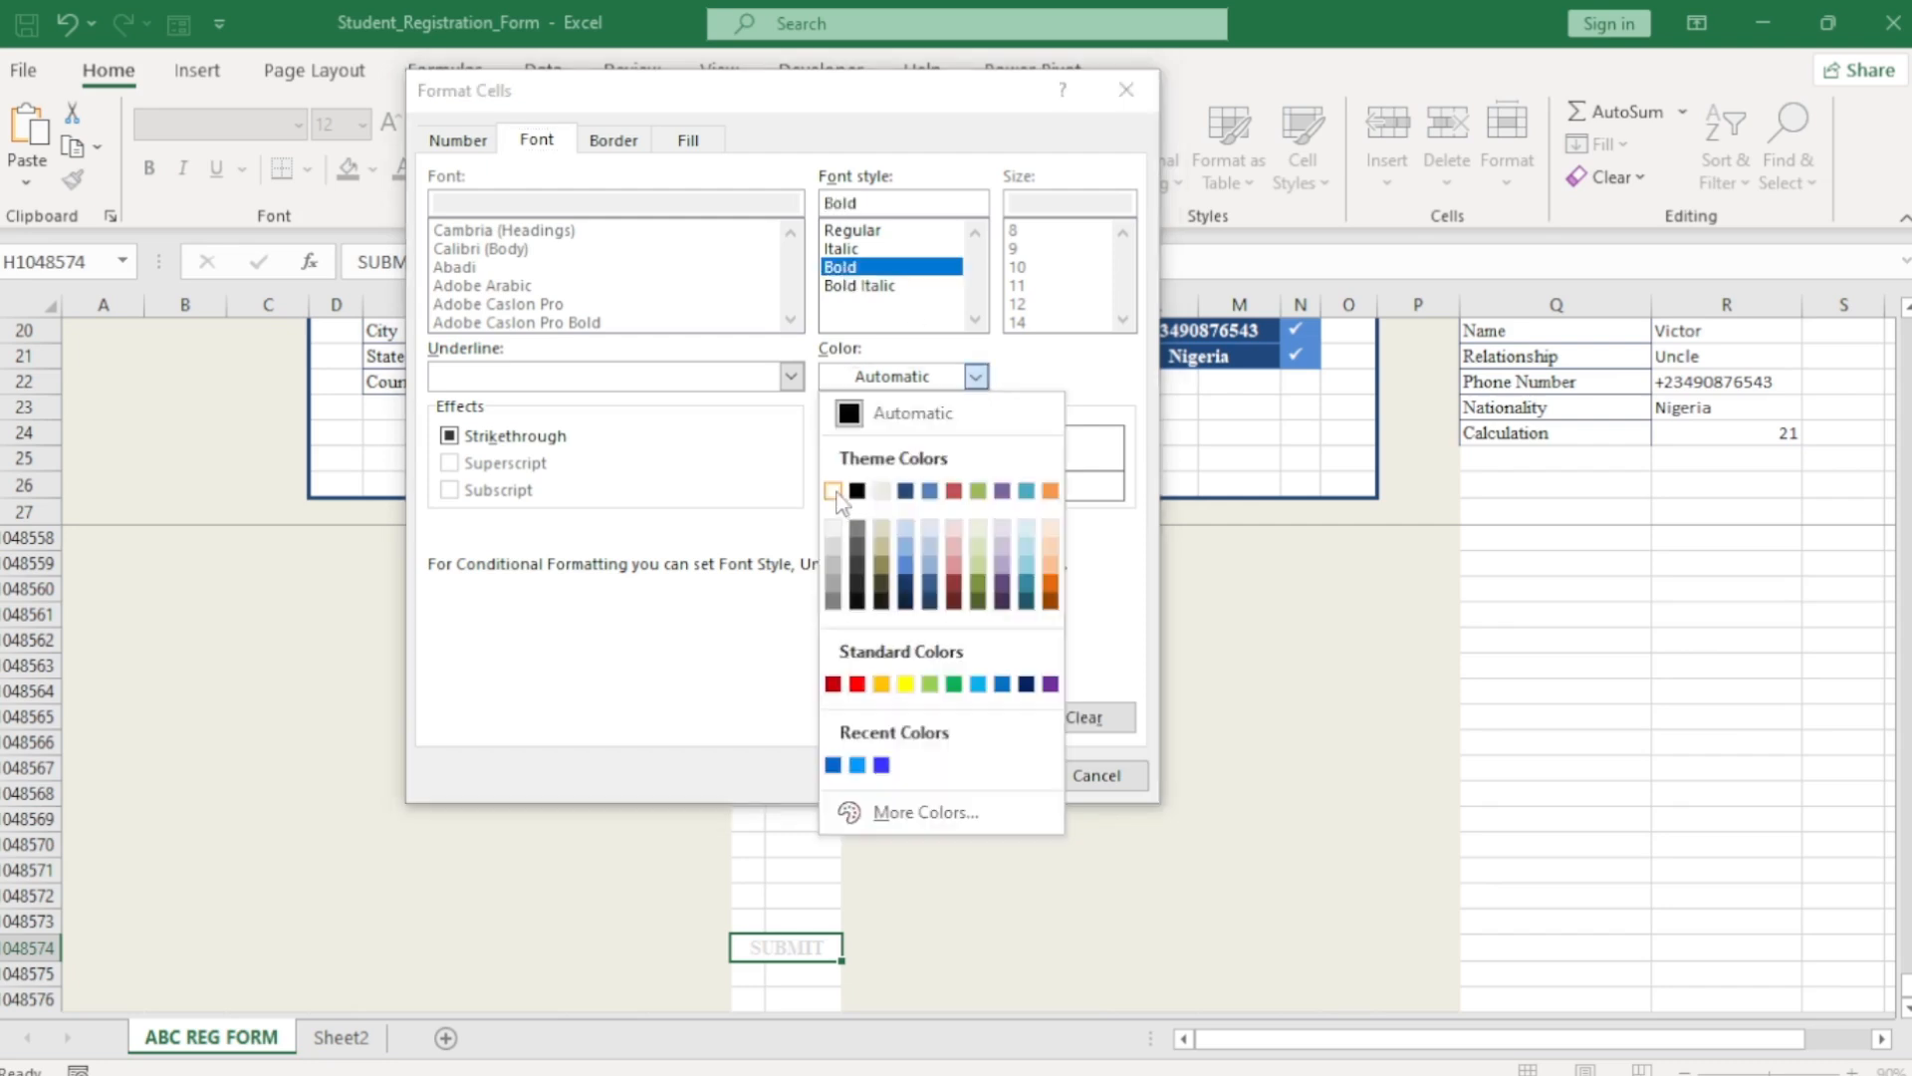
left_click(842, 501)
left_click(613, 139)
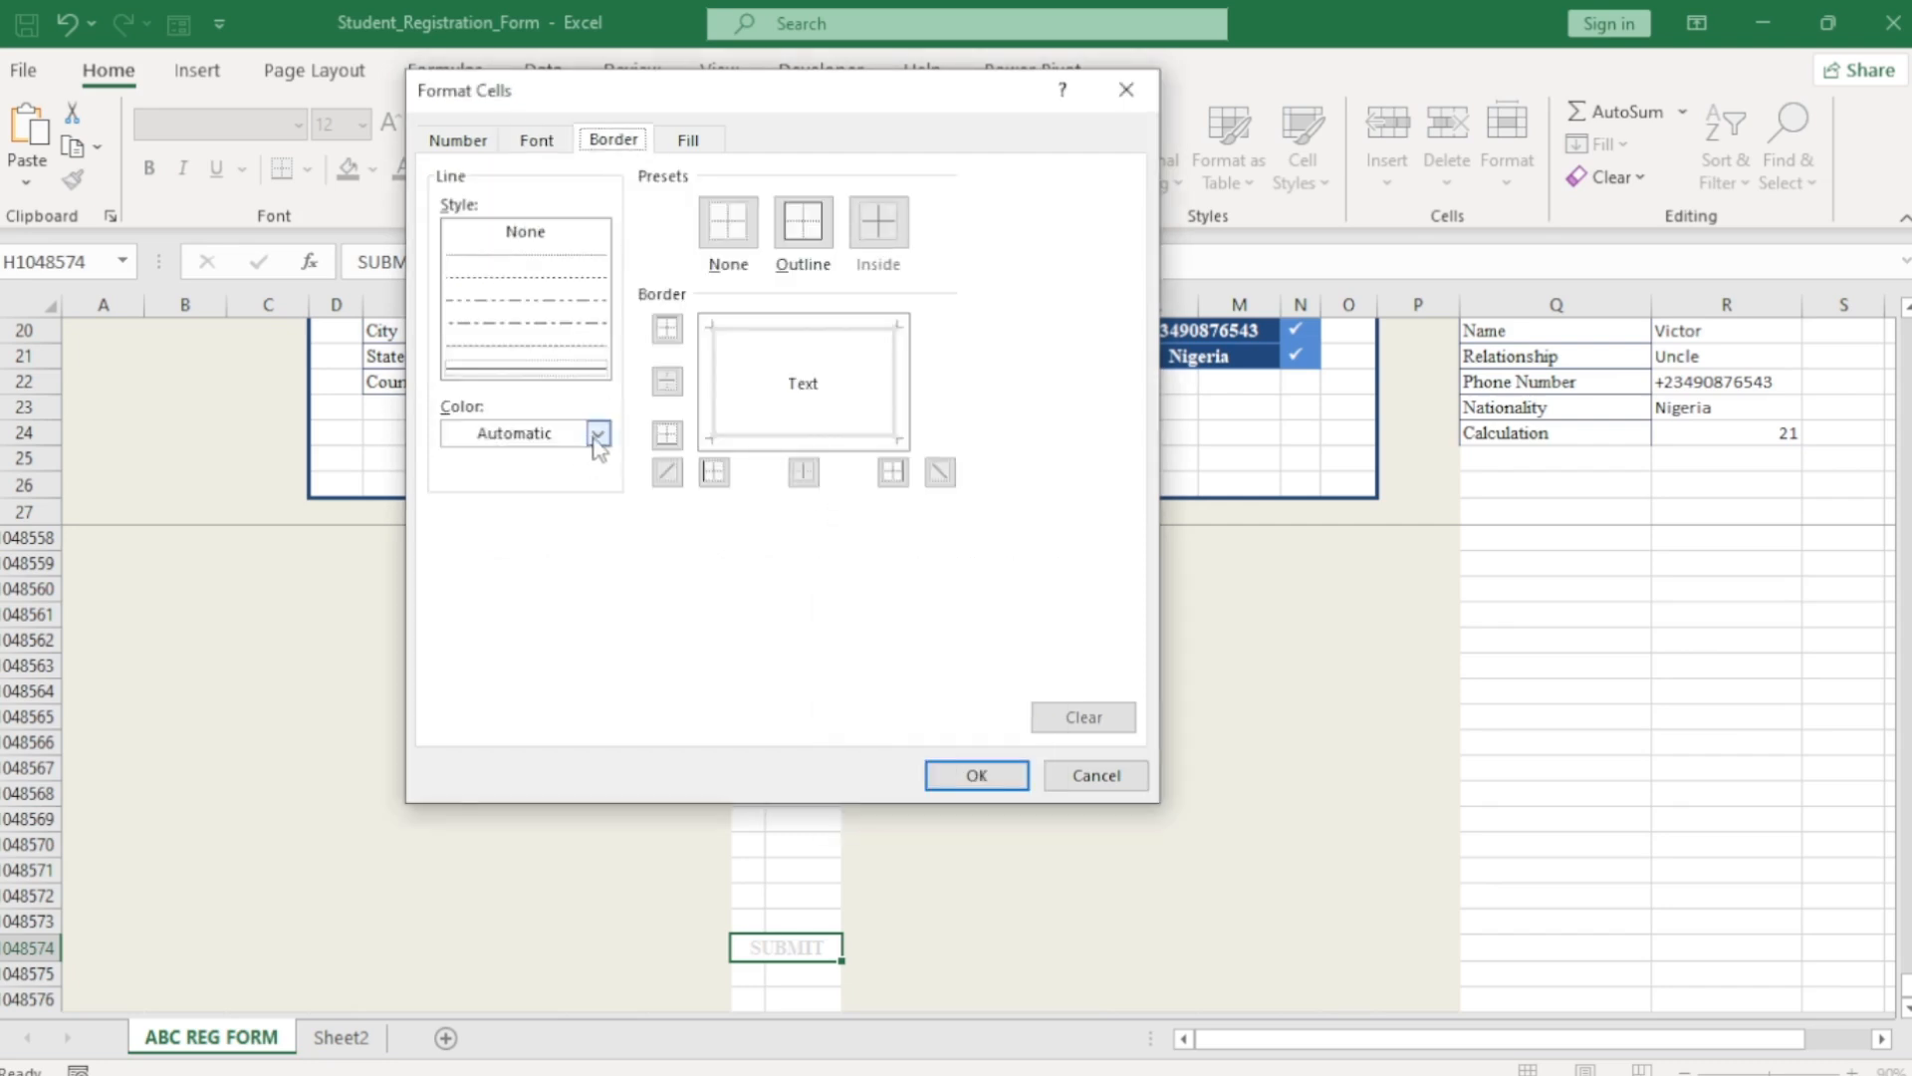
left_click(598, 433)
left_click(537, 627)
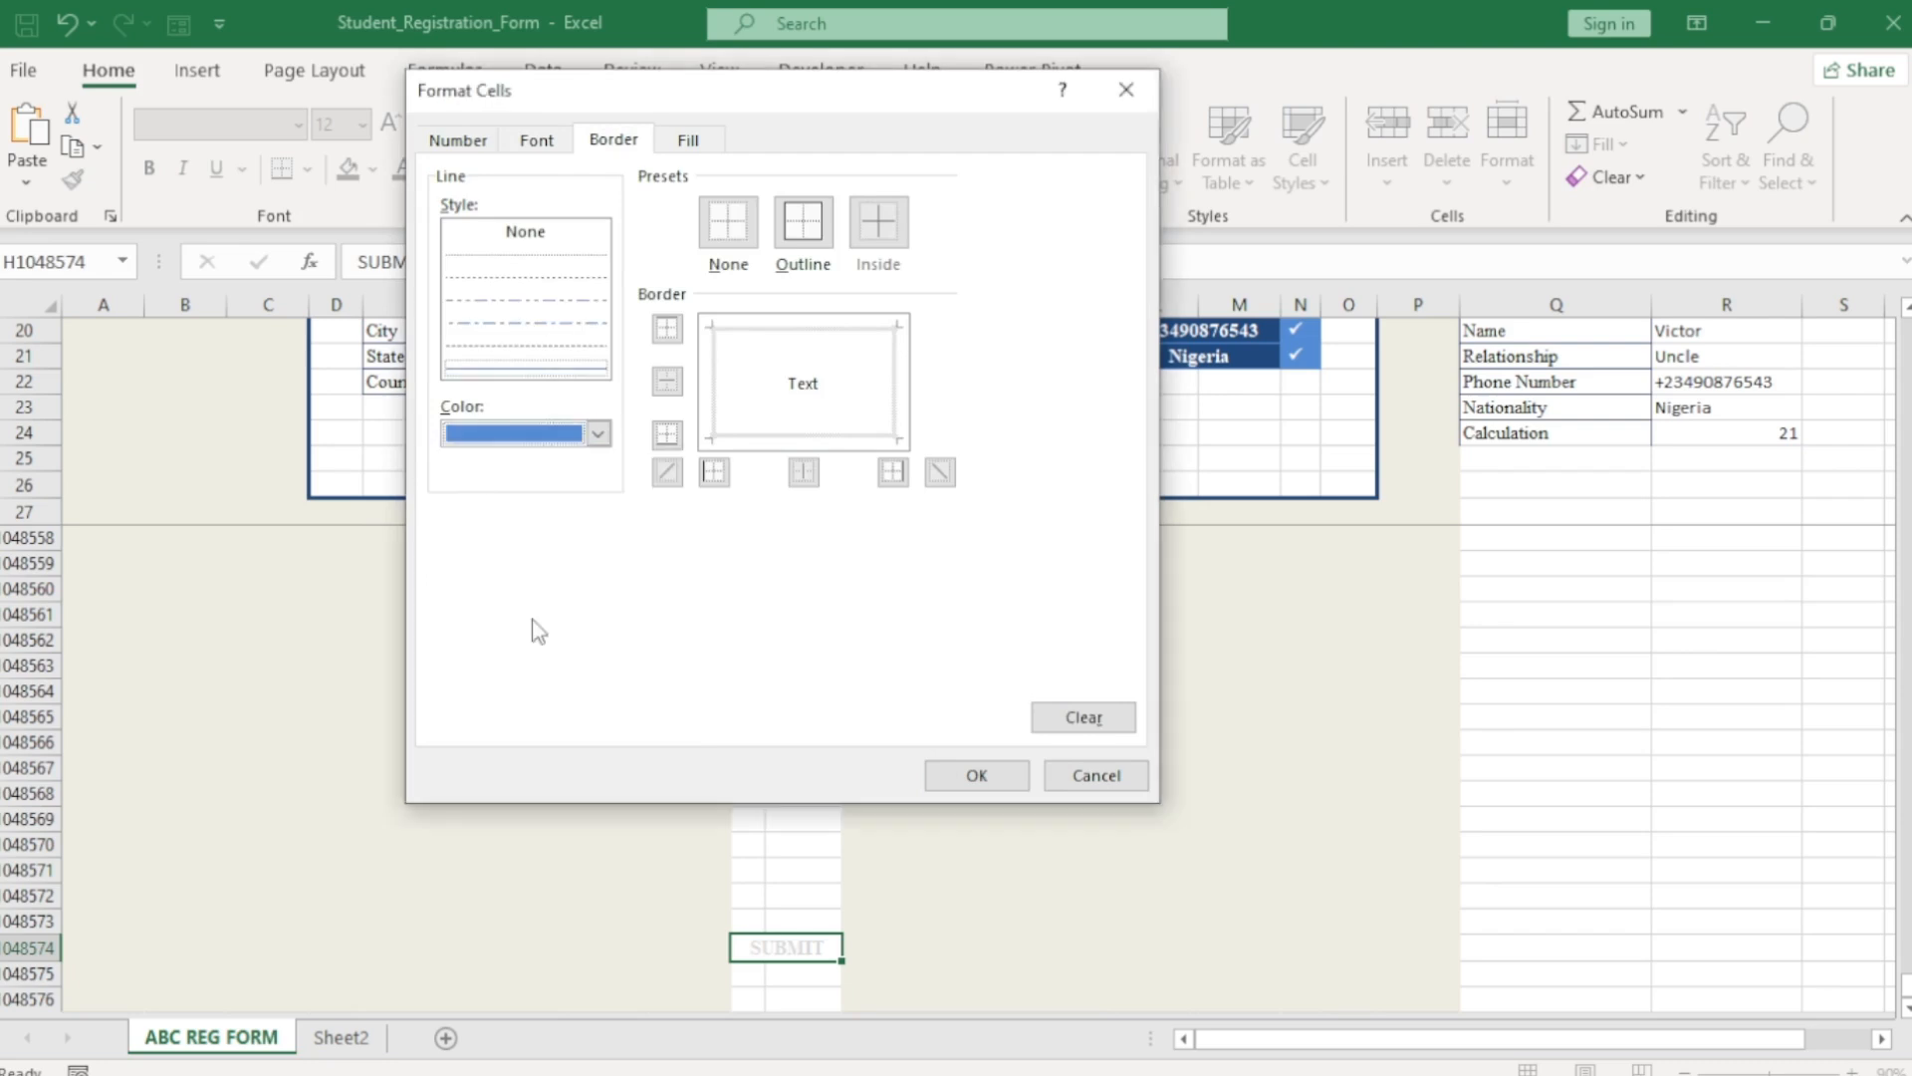
left_click(808, 224)
left_click(685, 142)
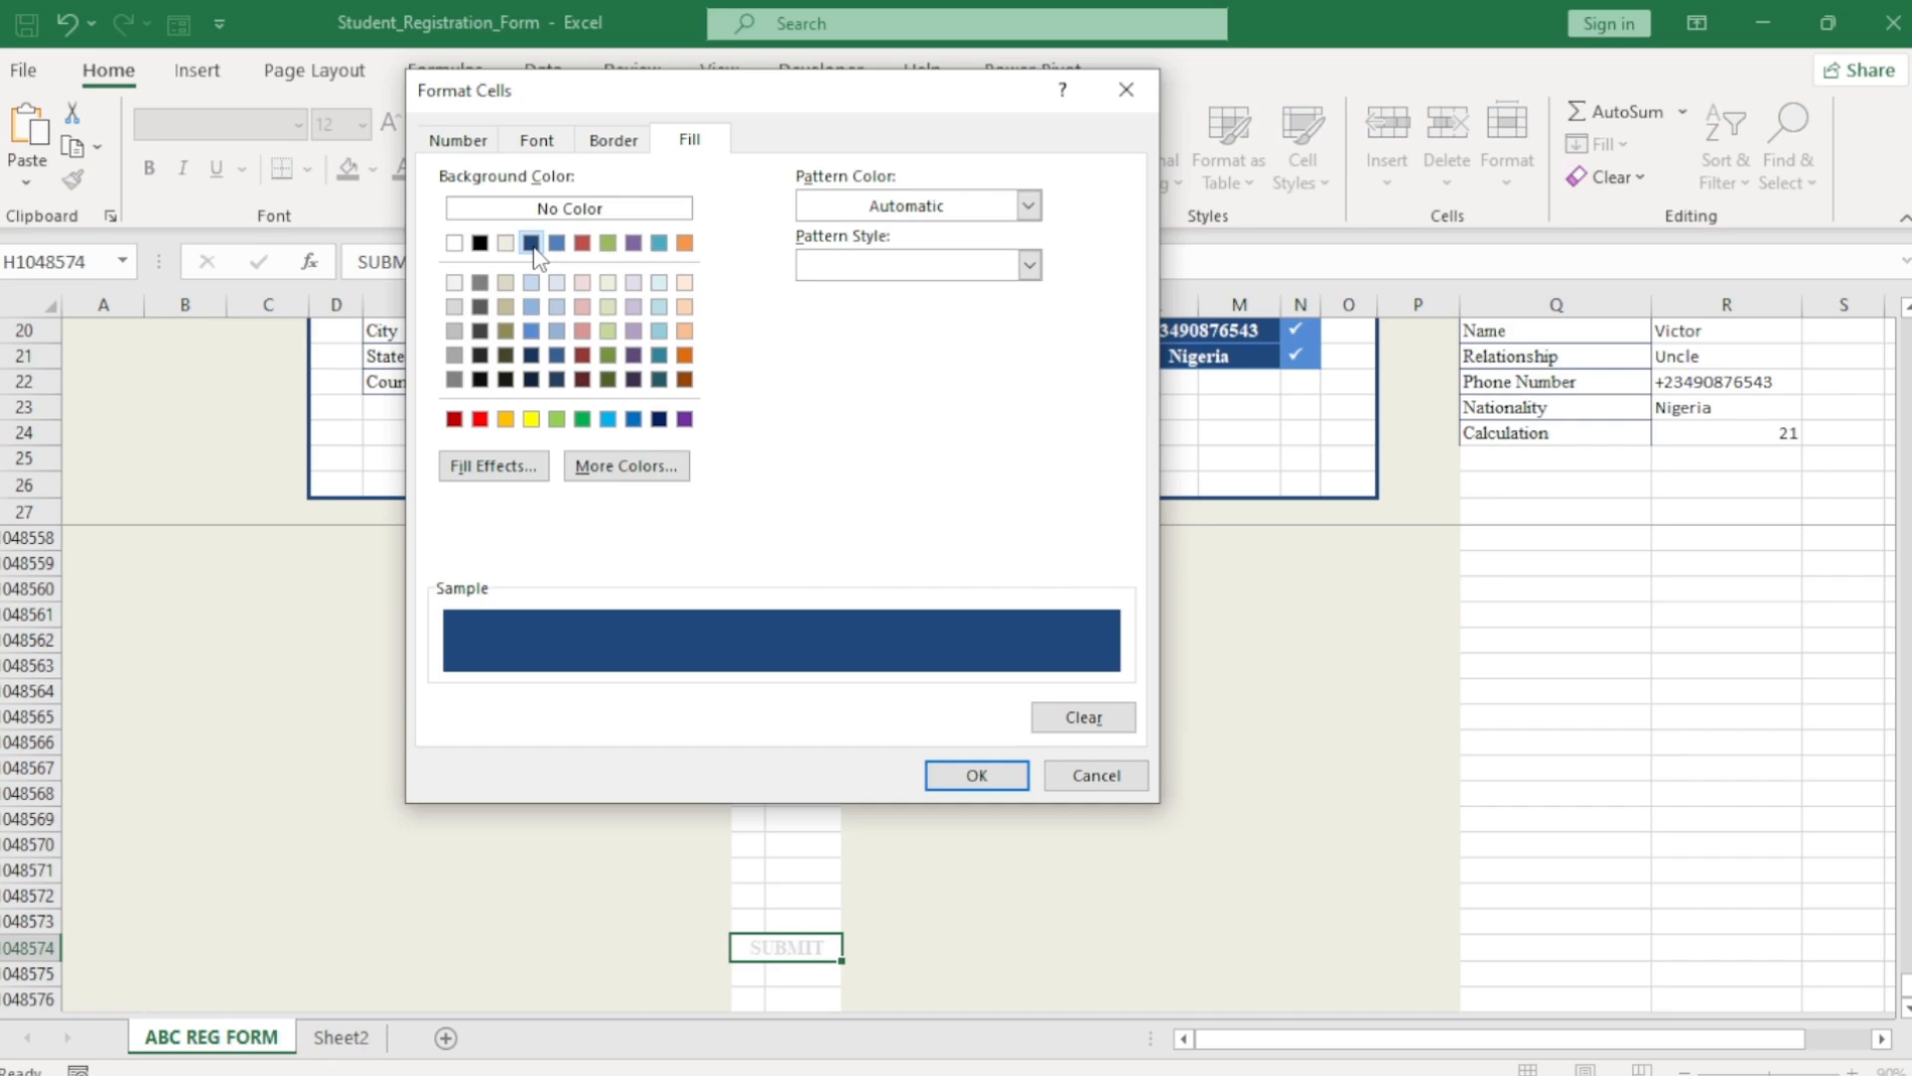
left_click(976, 775)
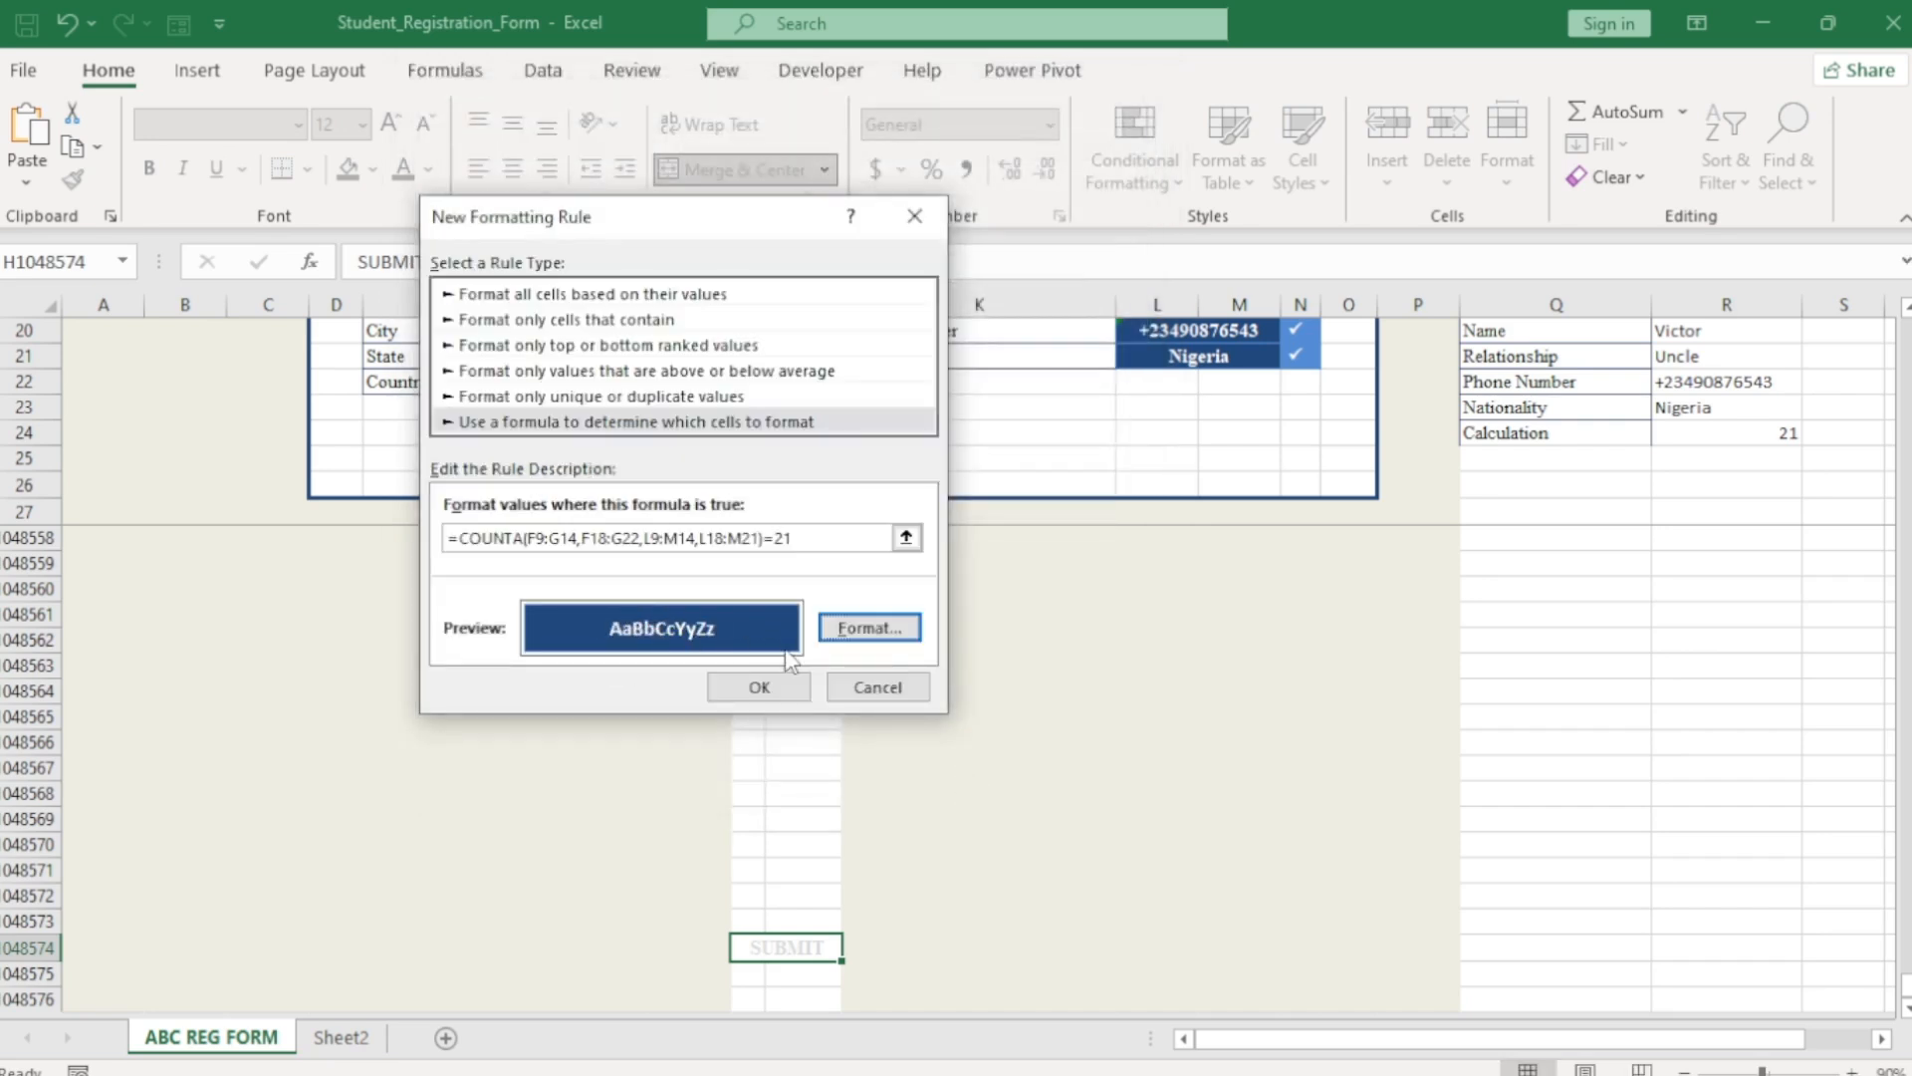
left_click(759, 686)
left_click(946, 669)
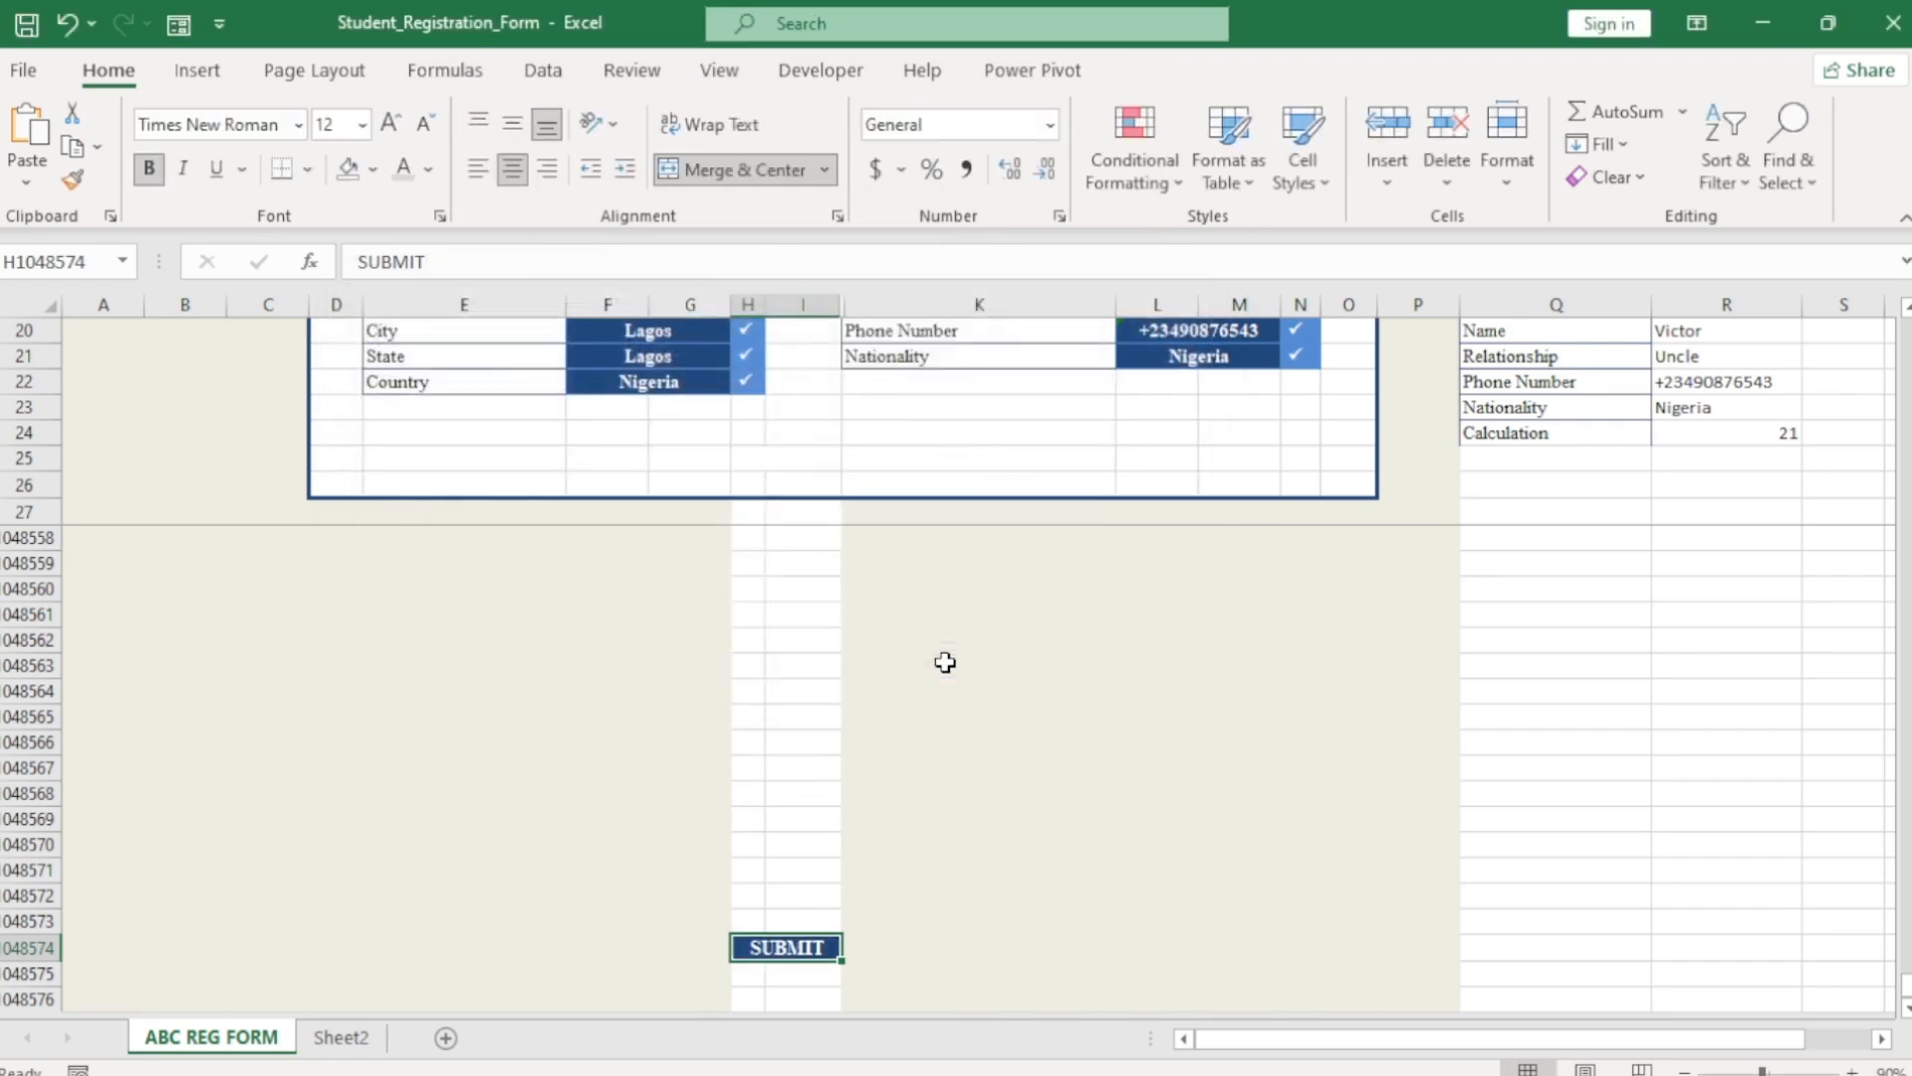
Delete Lagos from State cell F21 so the count drops to 20 and SUBMIT loses its highlight.
left_click(779, 869)
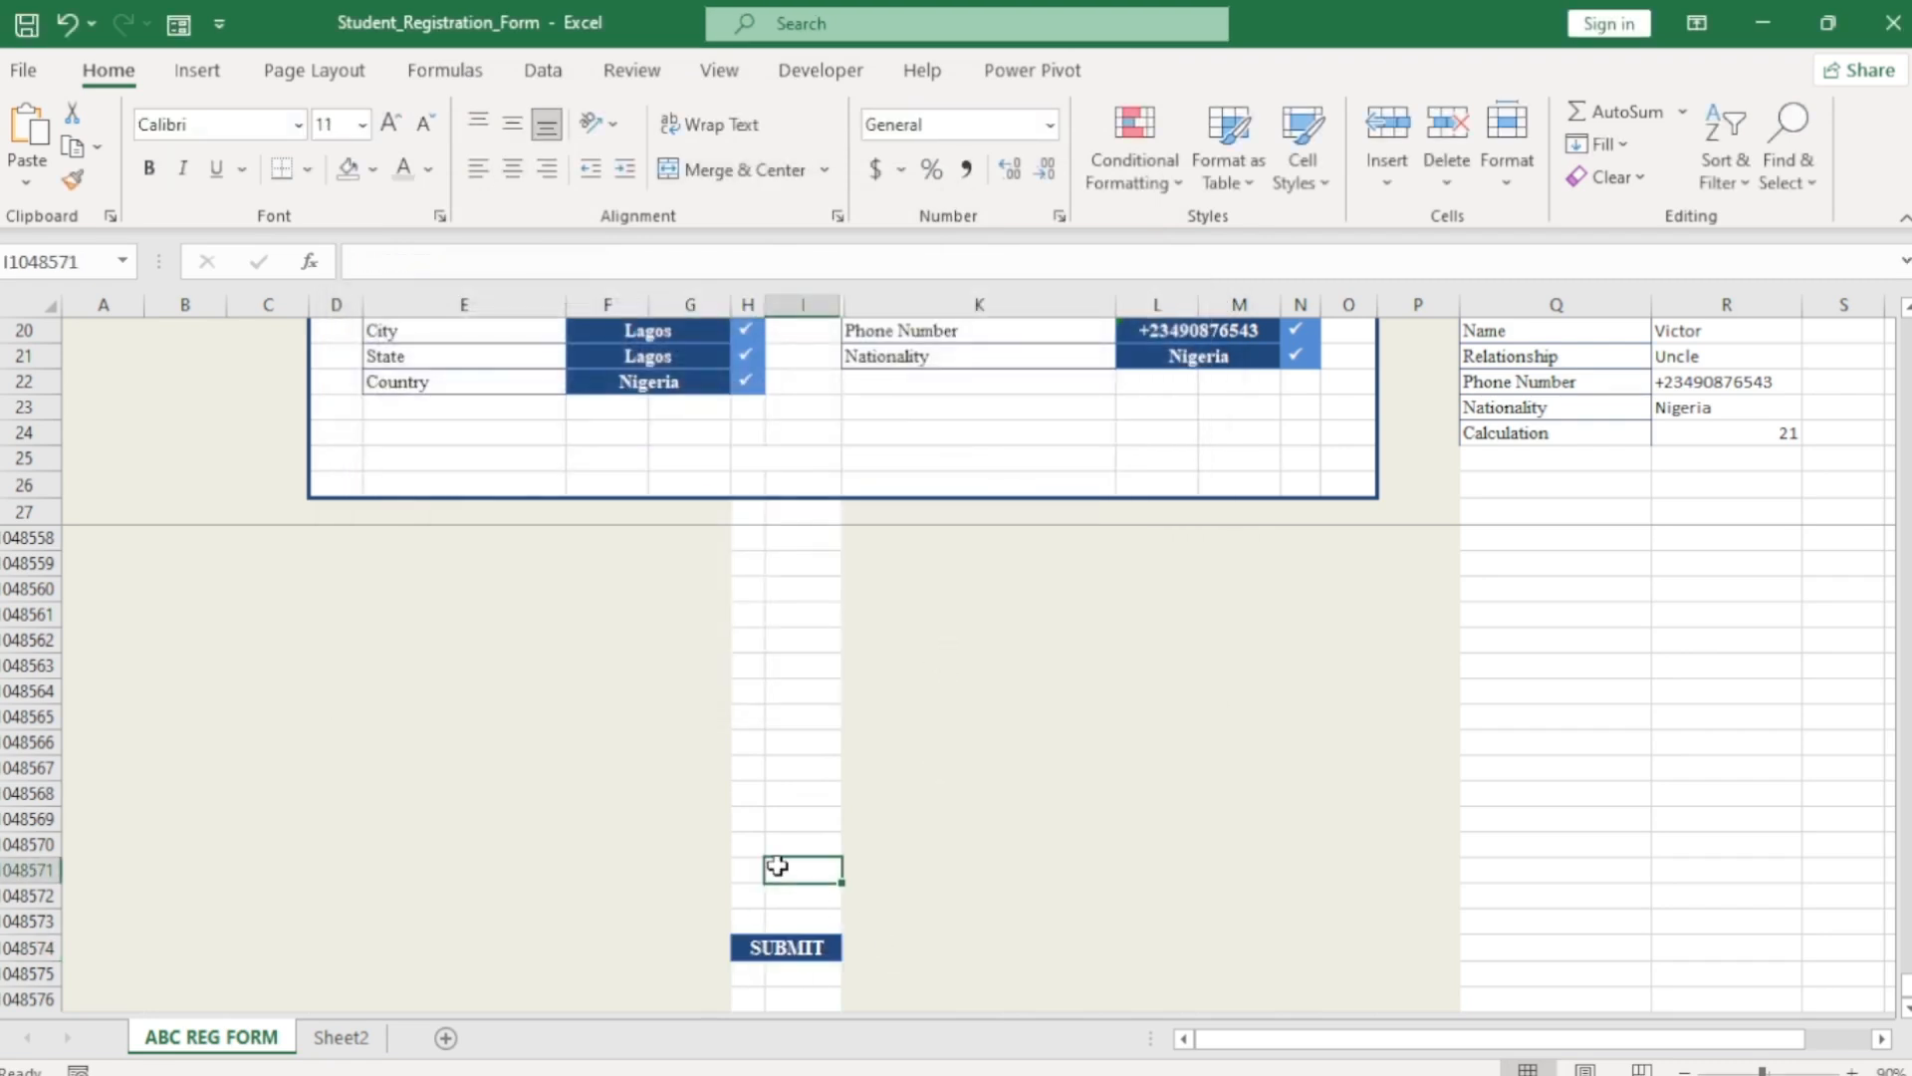
left_click(787, 949)
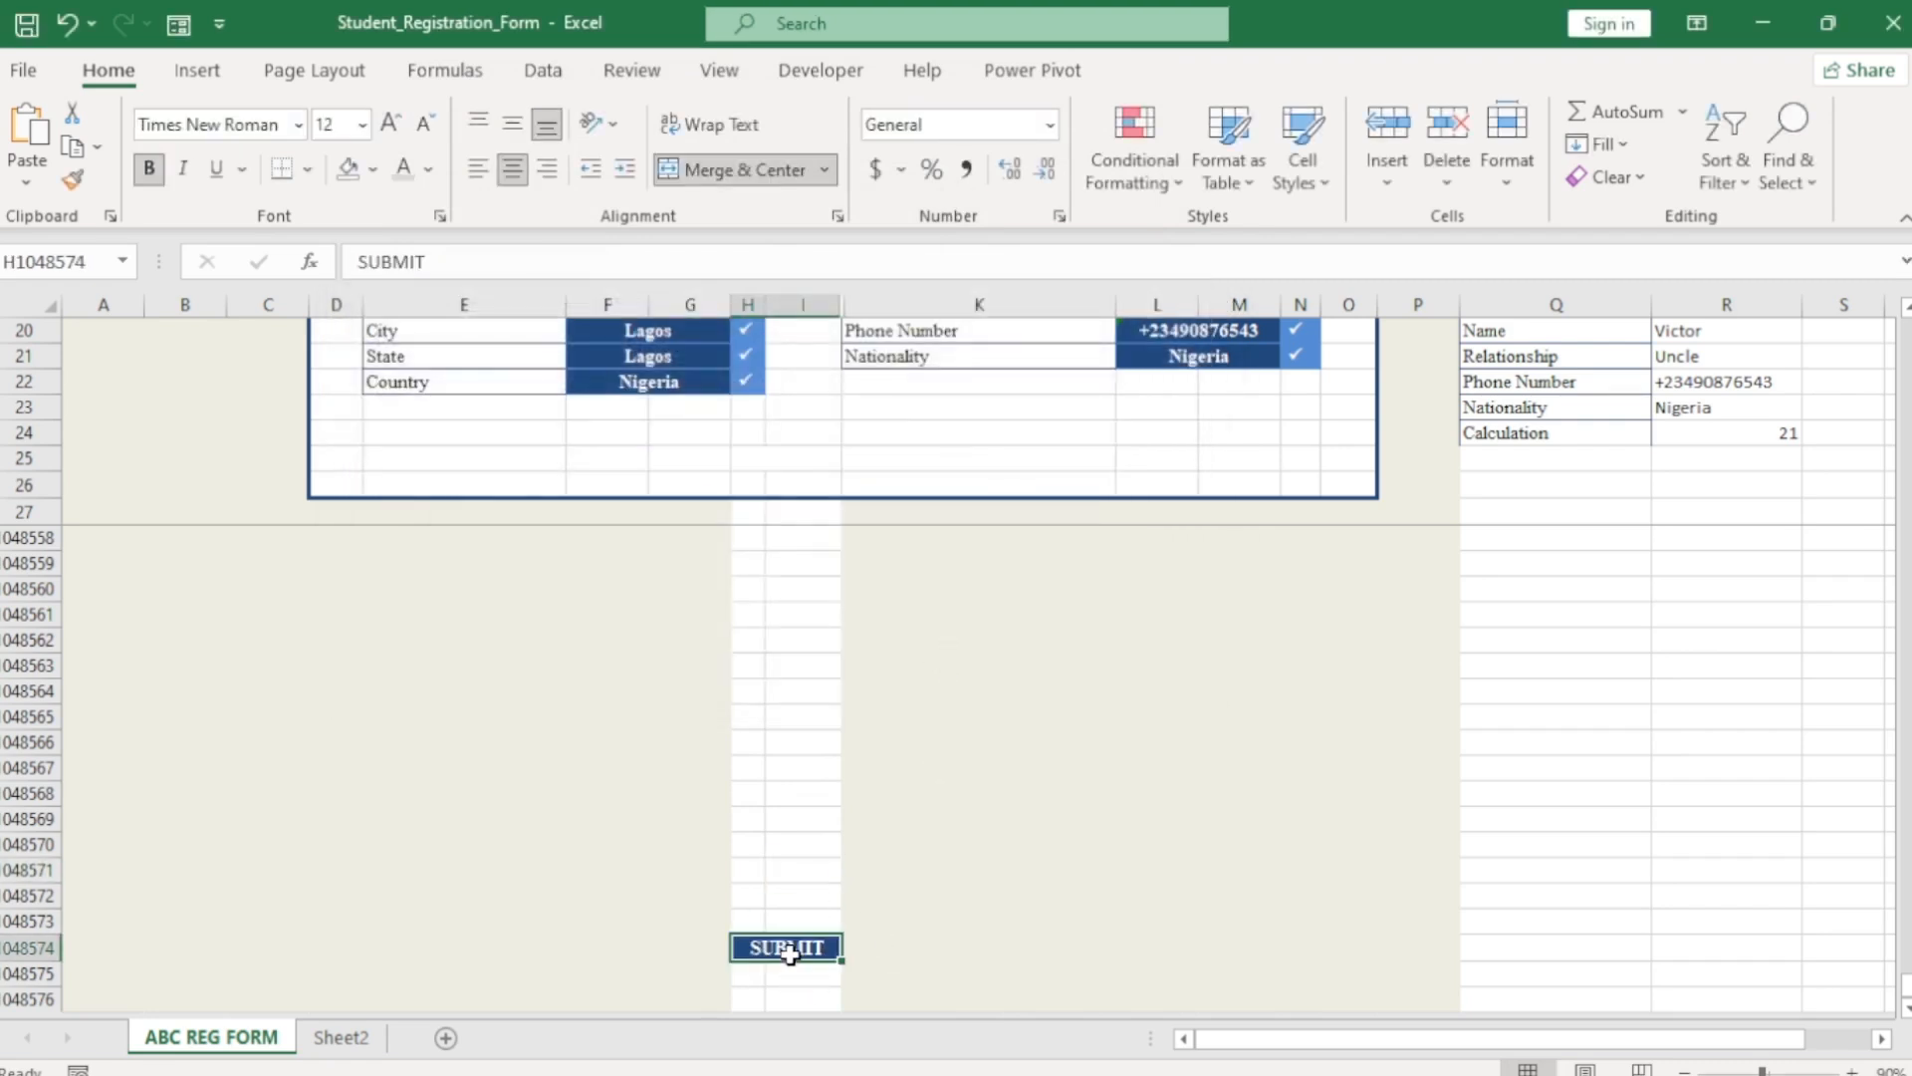
left_click(666, 358)
key("Delete")
left_click(685, 407)
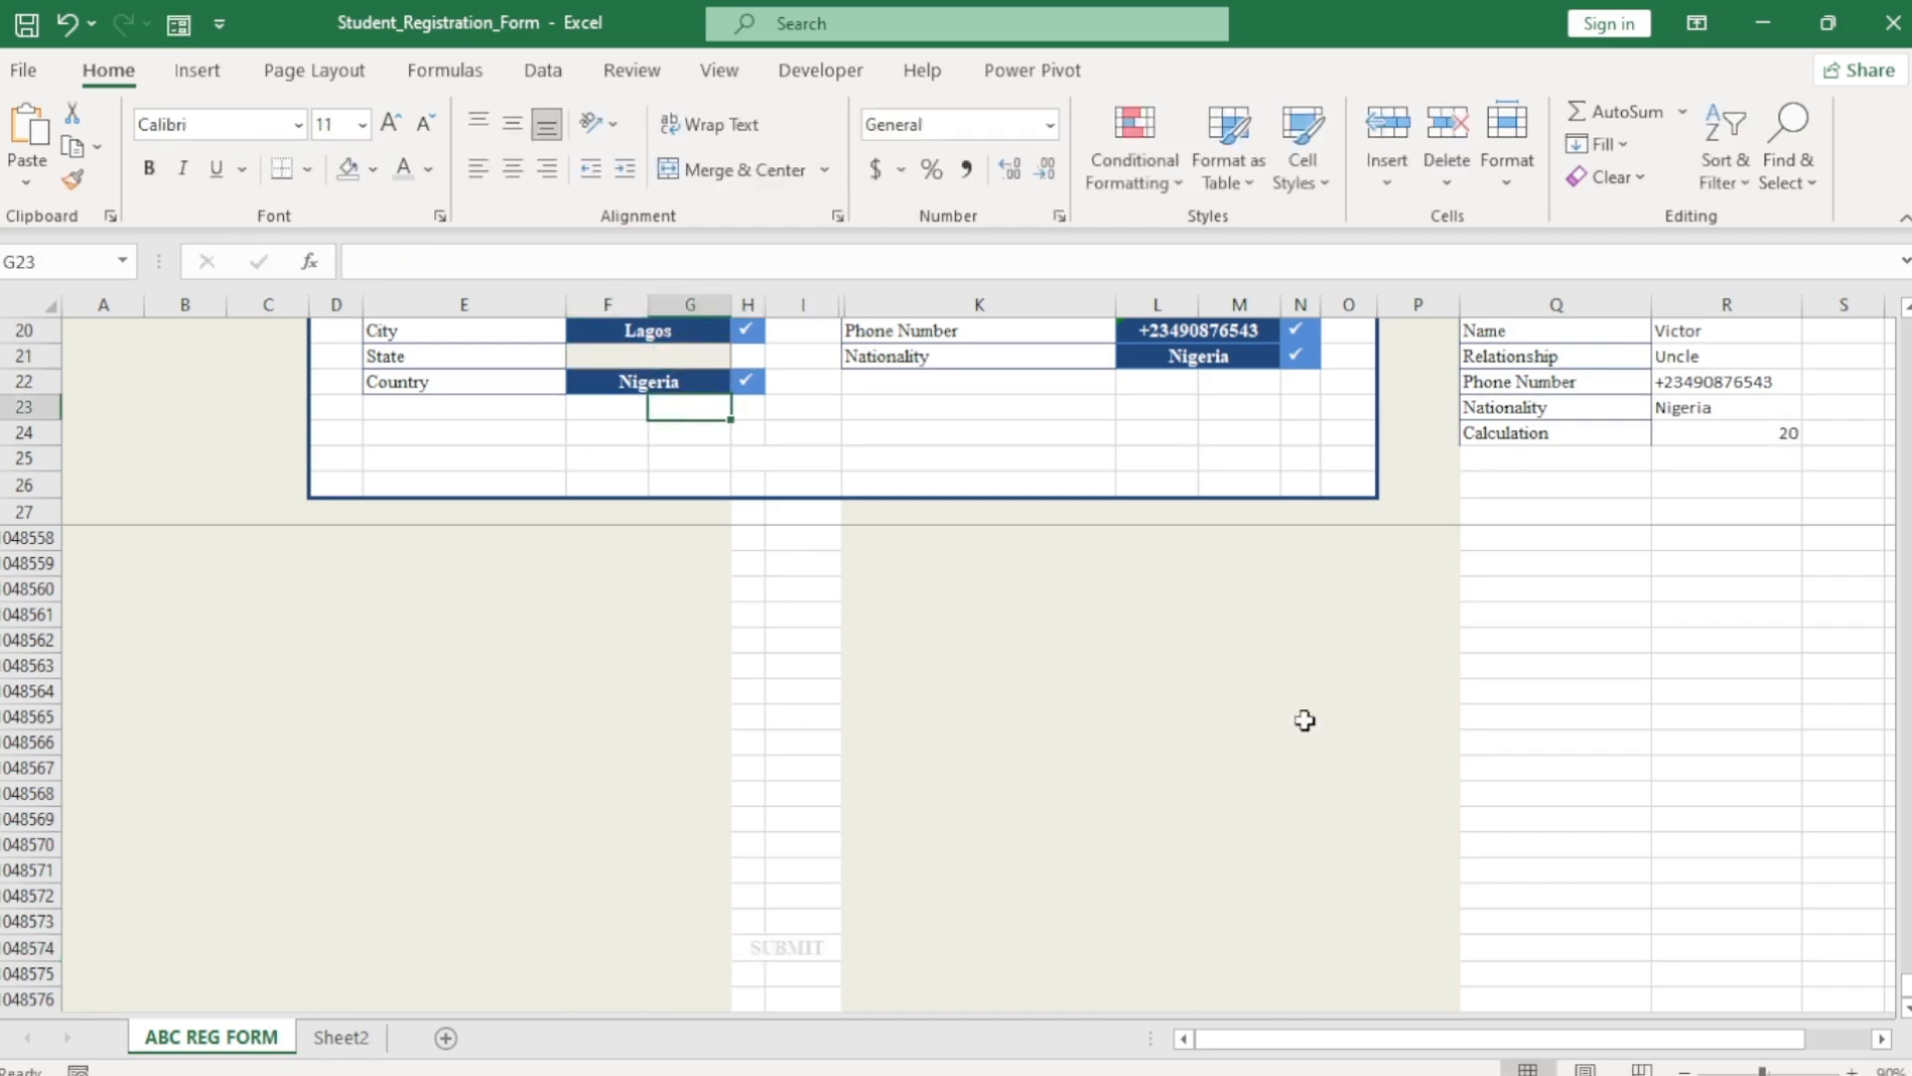
left_click(788, 953)
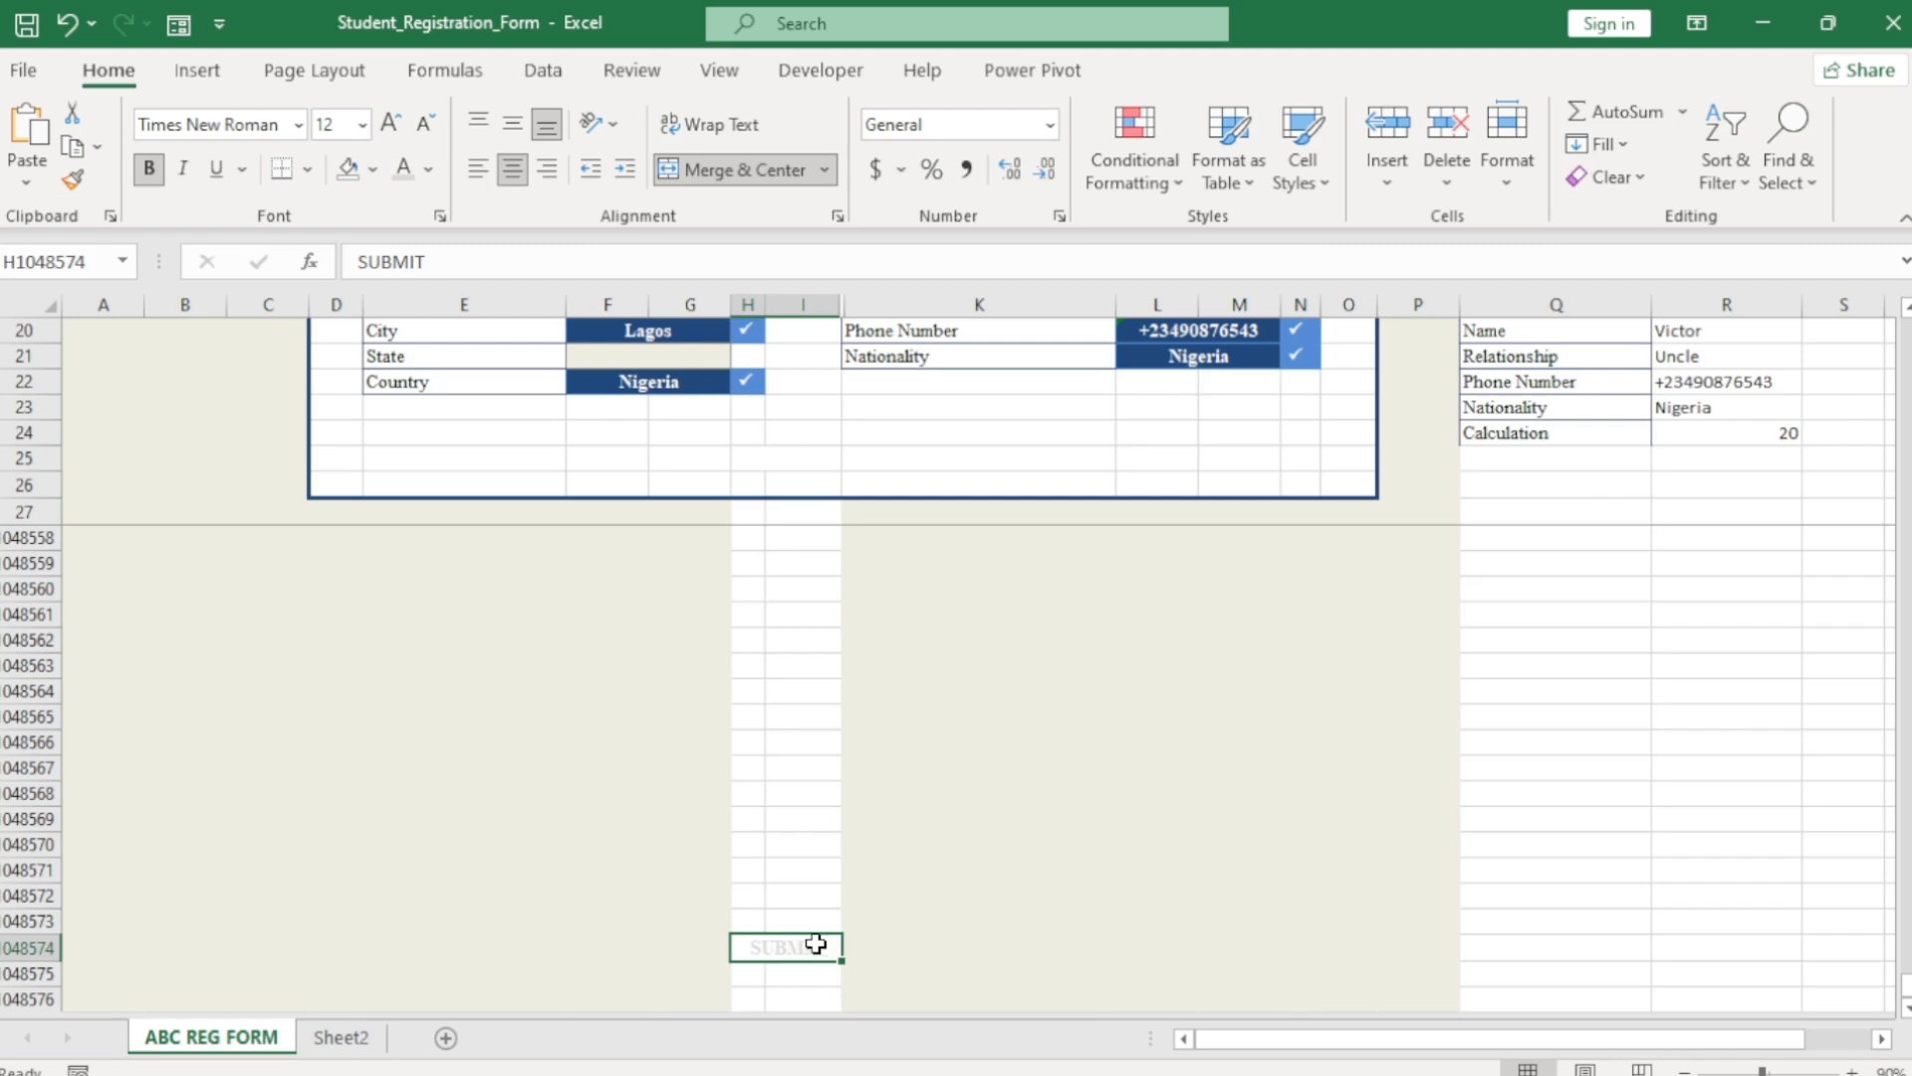
Paste the SUBMIT cell as a linked picture and move it into the form below Country.
key("ctrl+c")
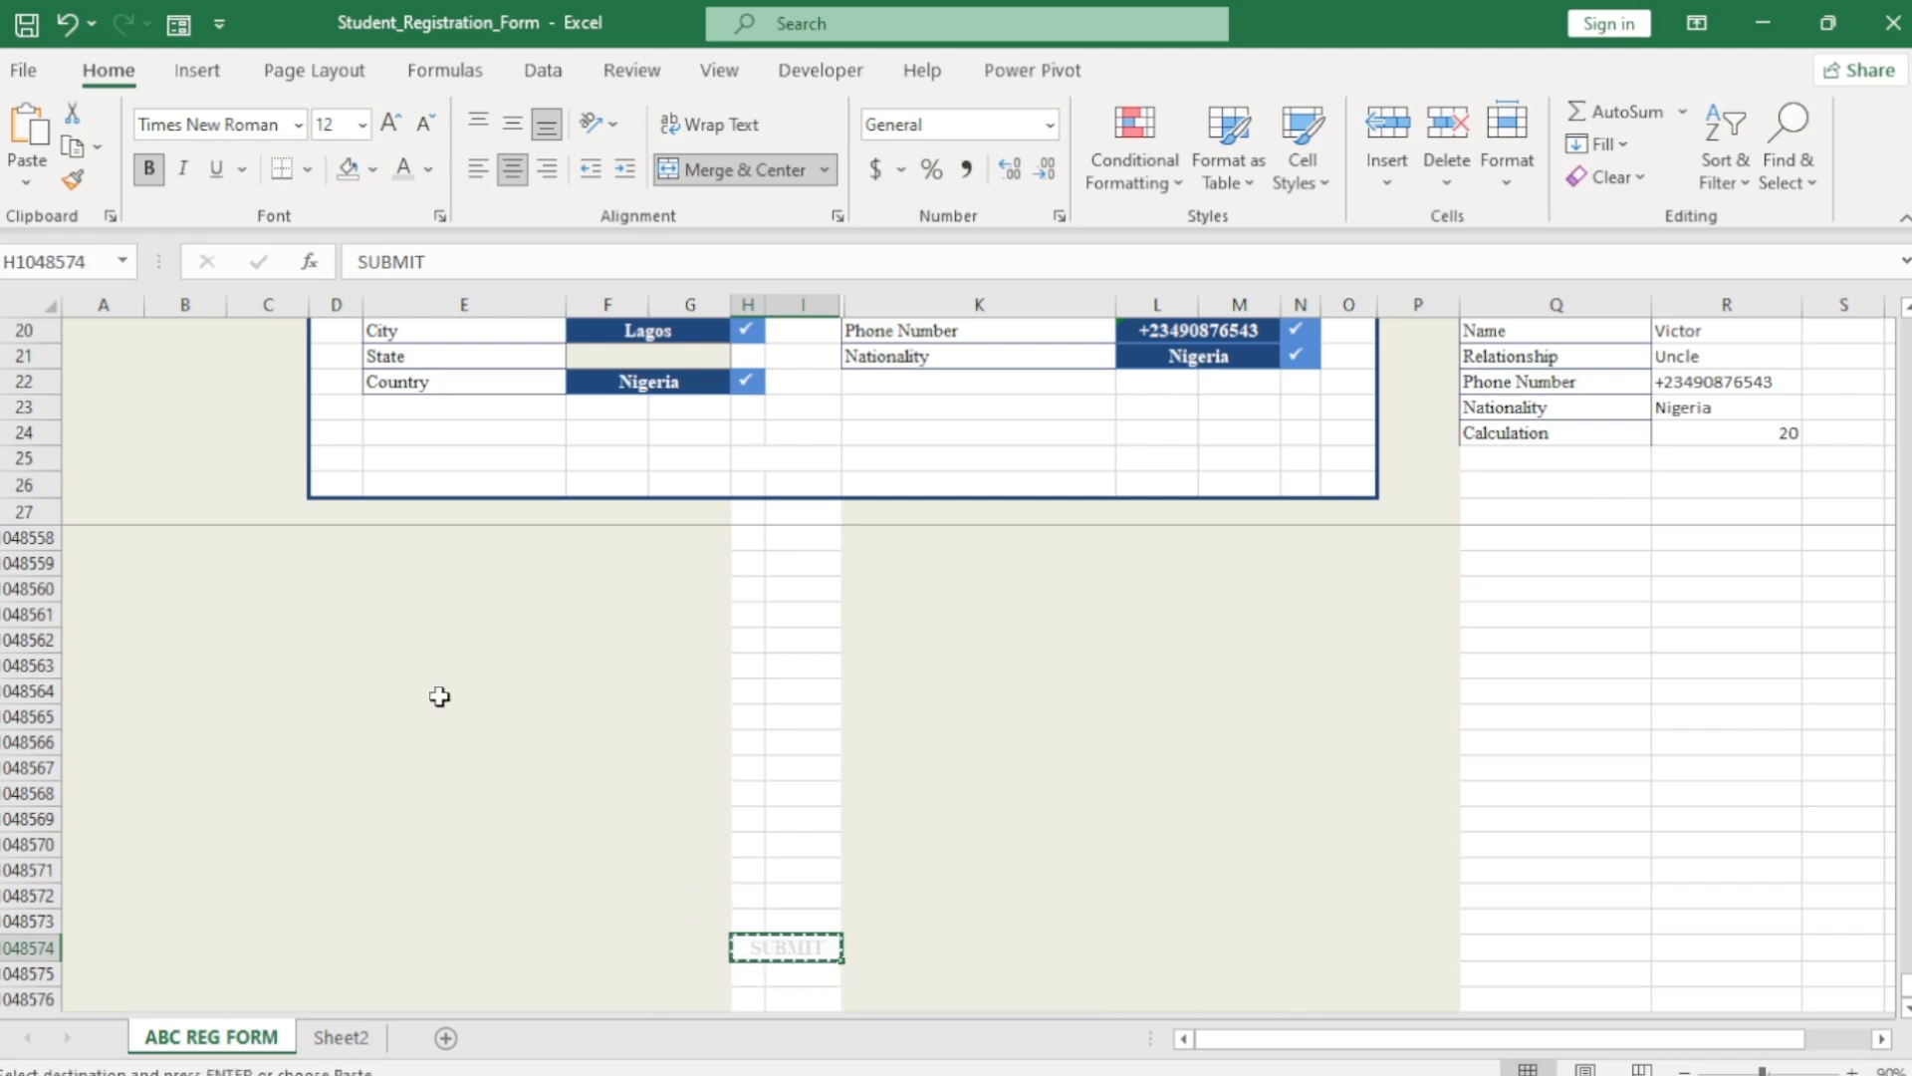
left_click(27, 181)
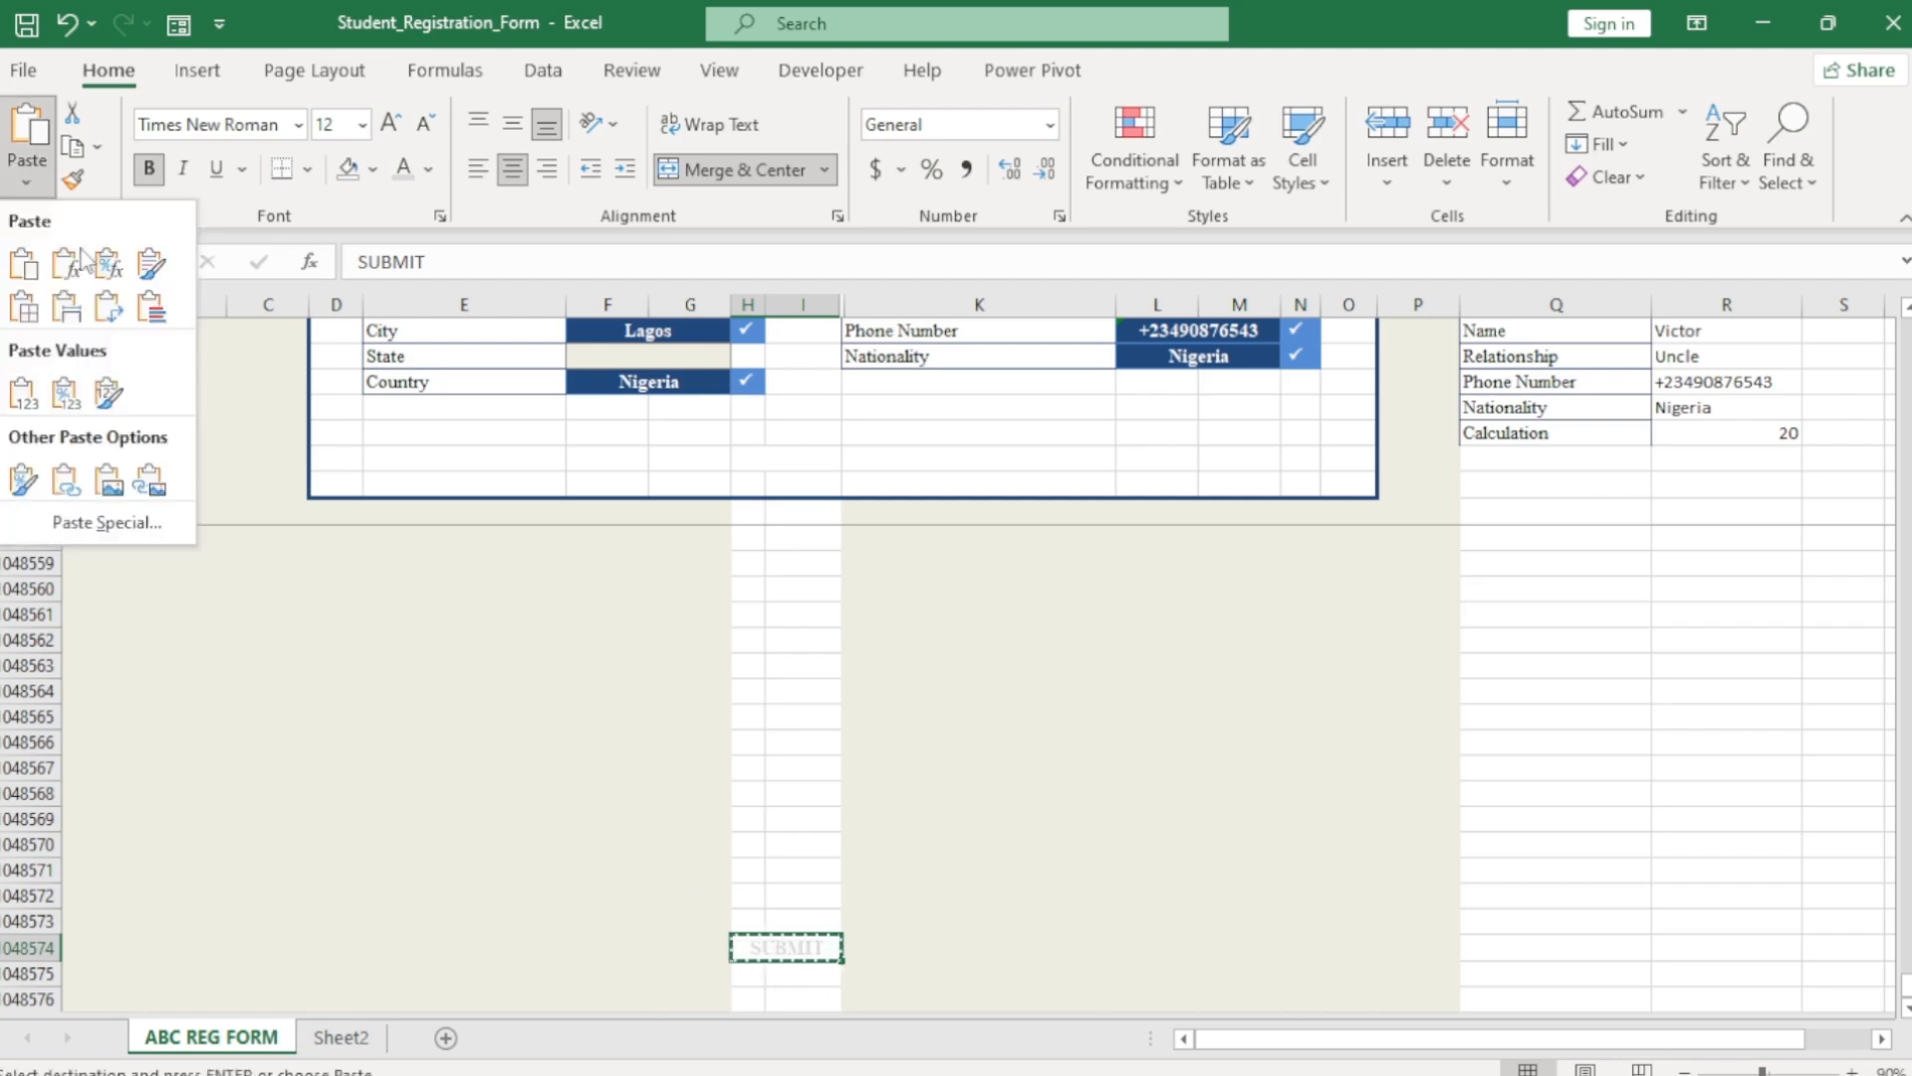
left_click(148, 485)
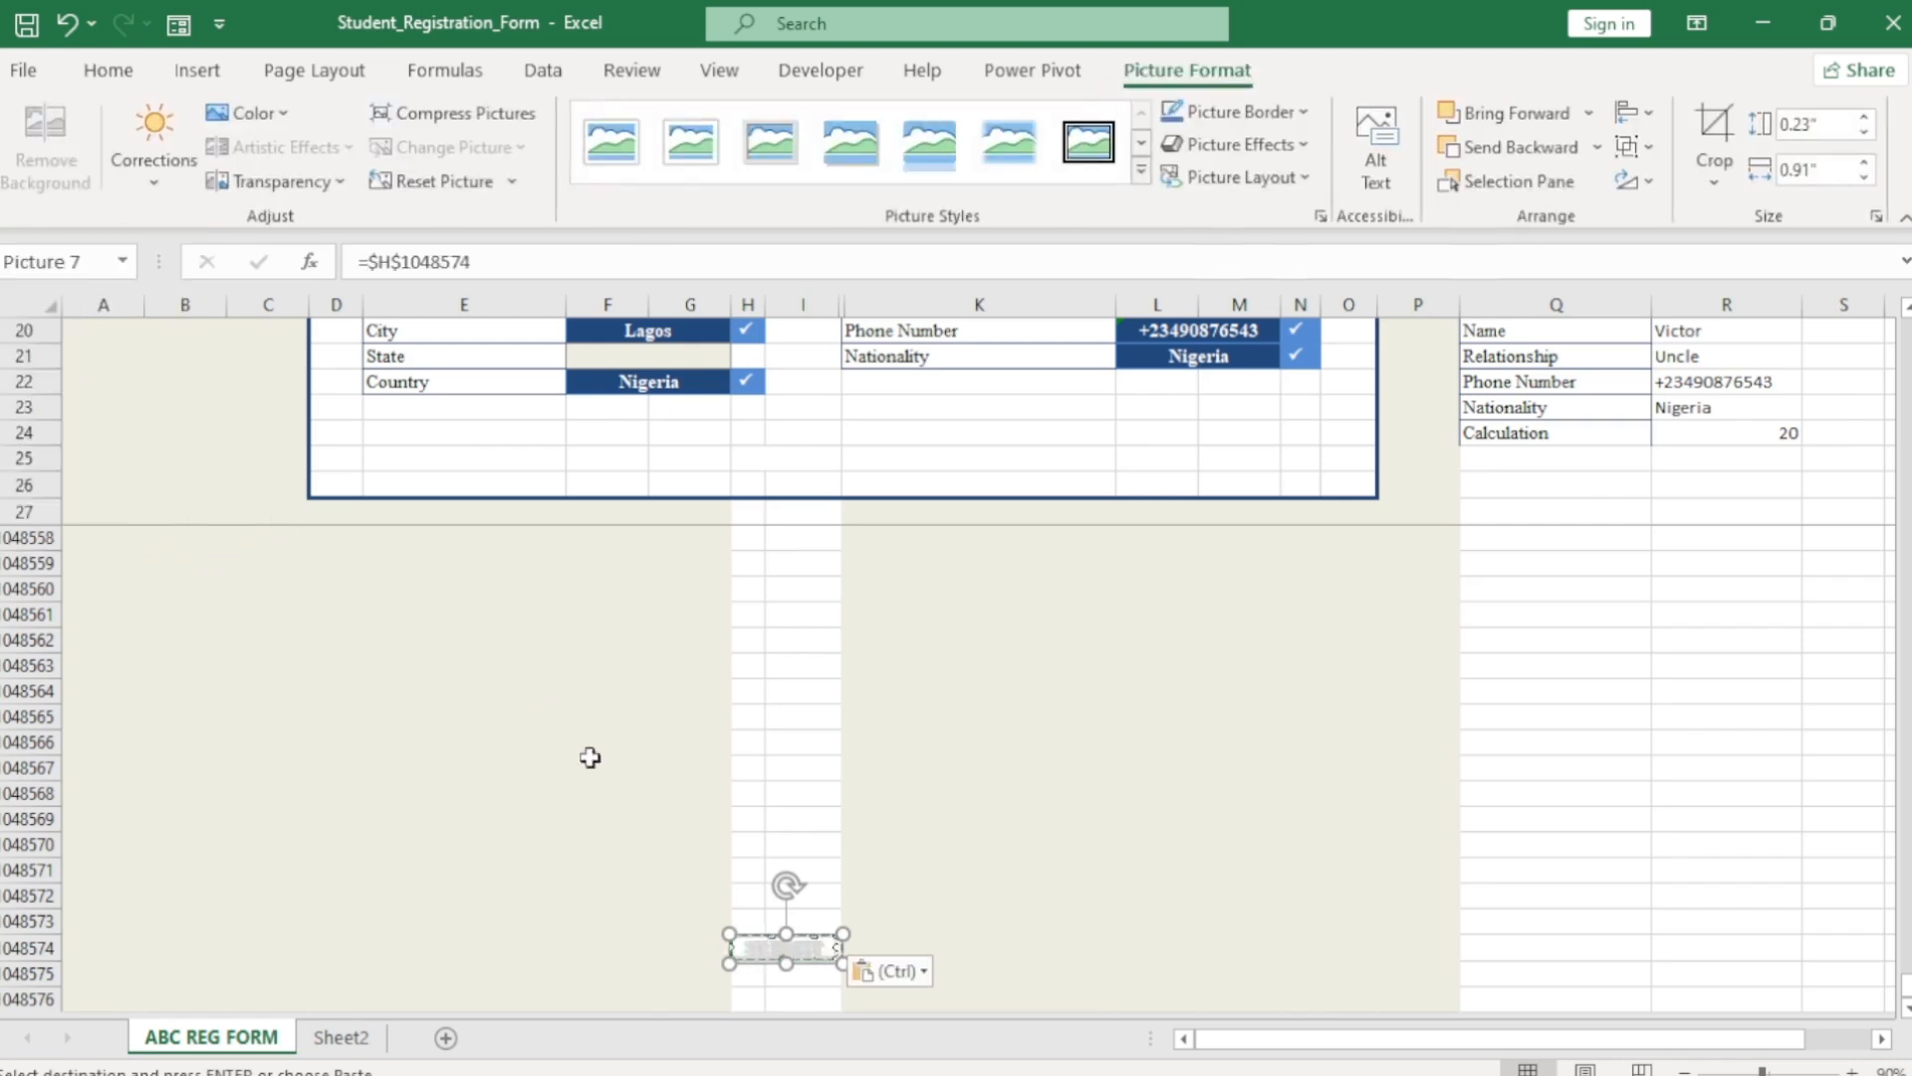
left_click_drag(796, 951, 799, 462)
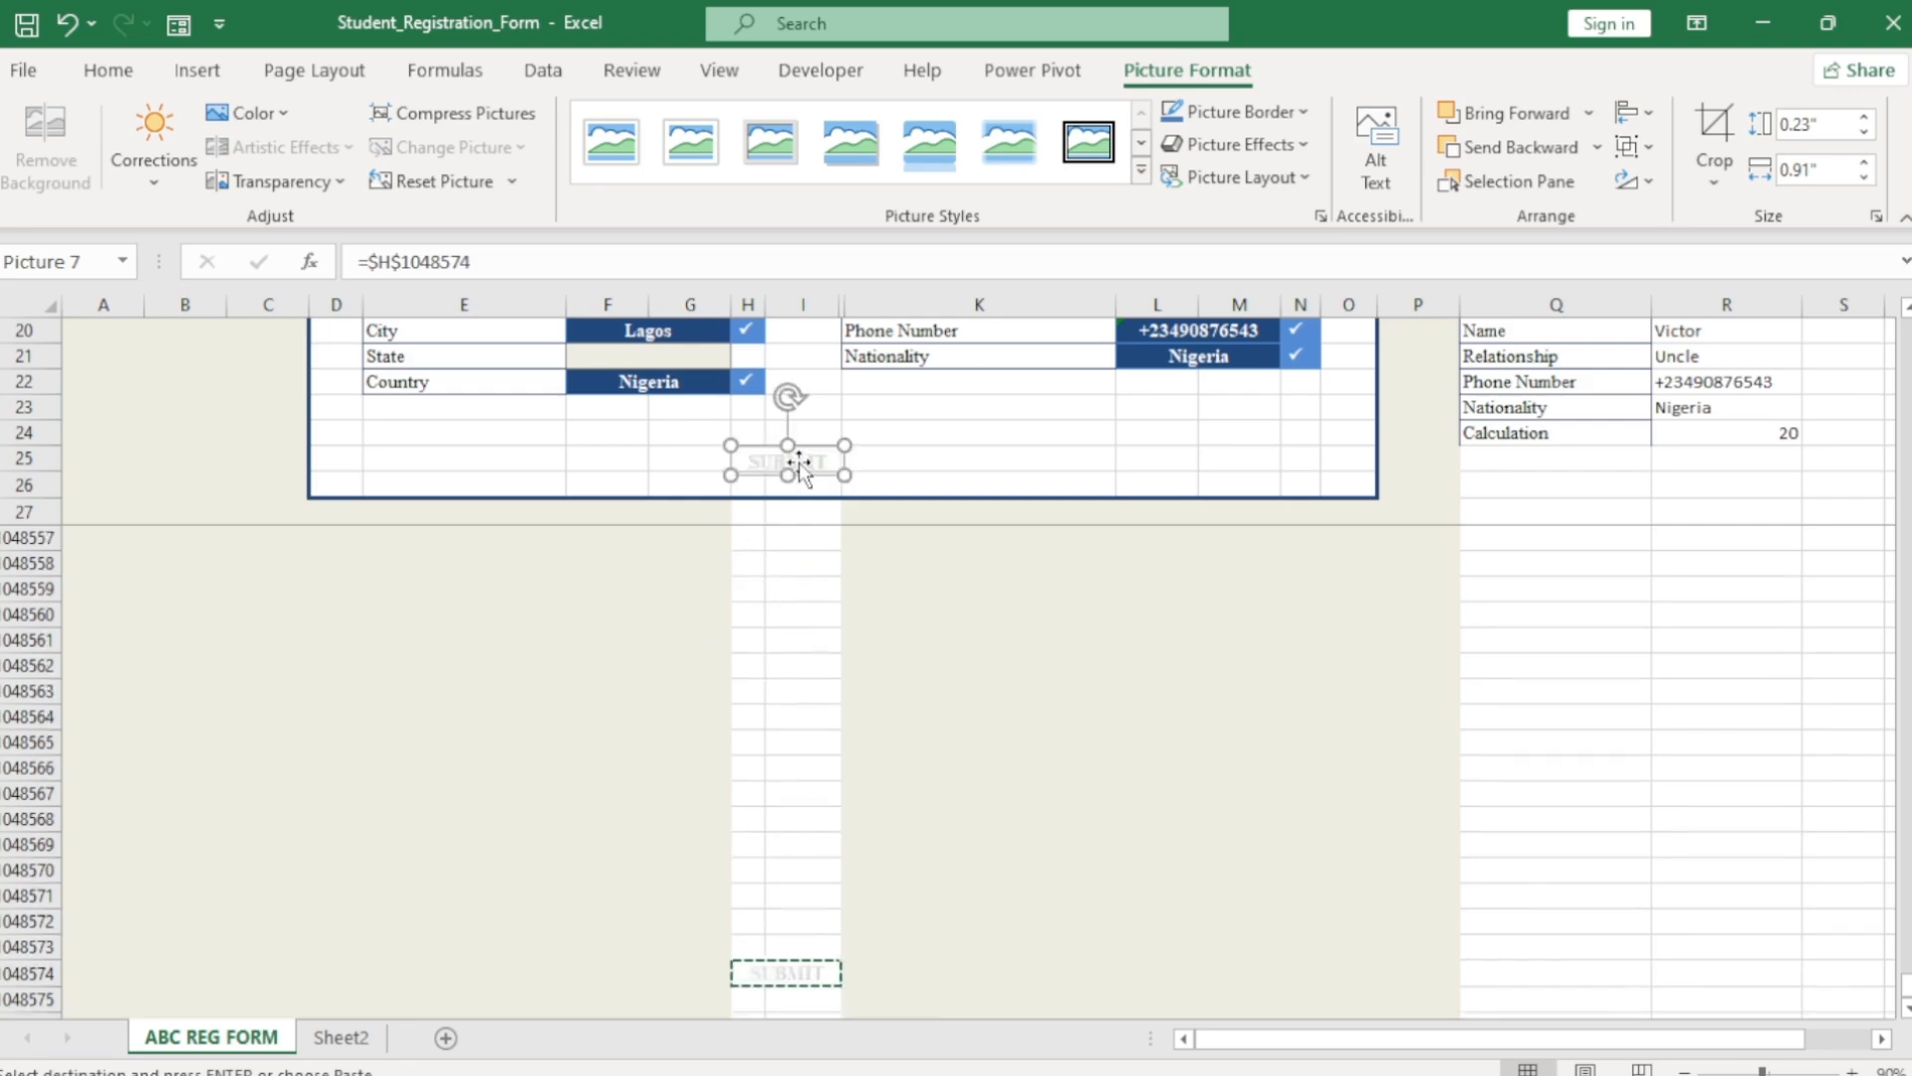
Style the SUBMIT picture with Bevel Rectangle and a Round bevel effect.
left_click(1143, 173)
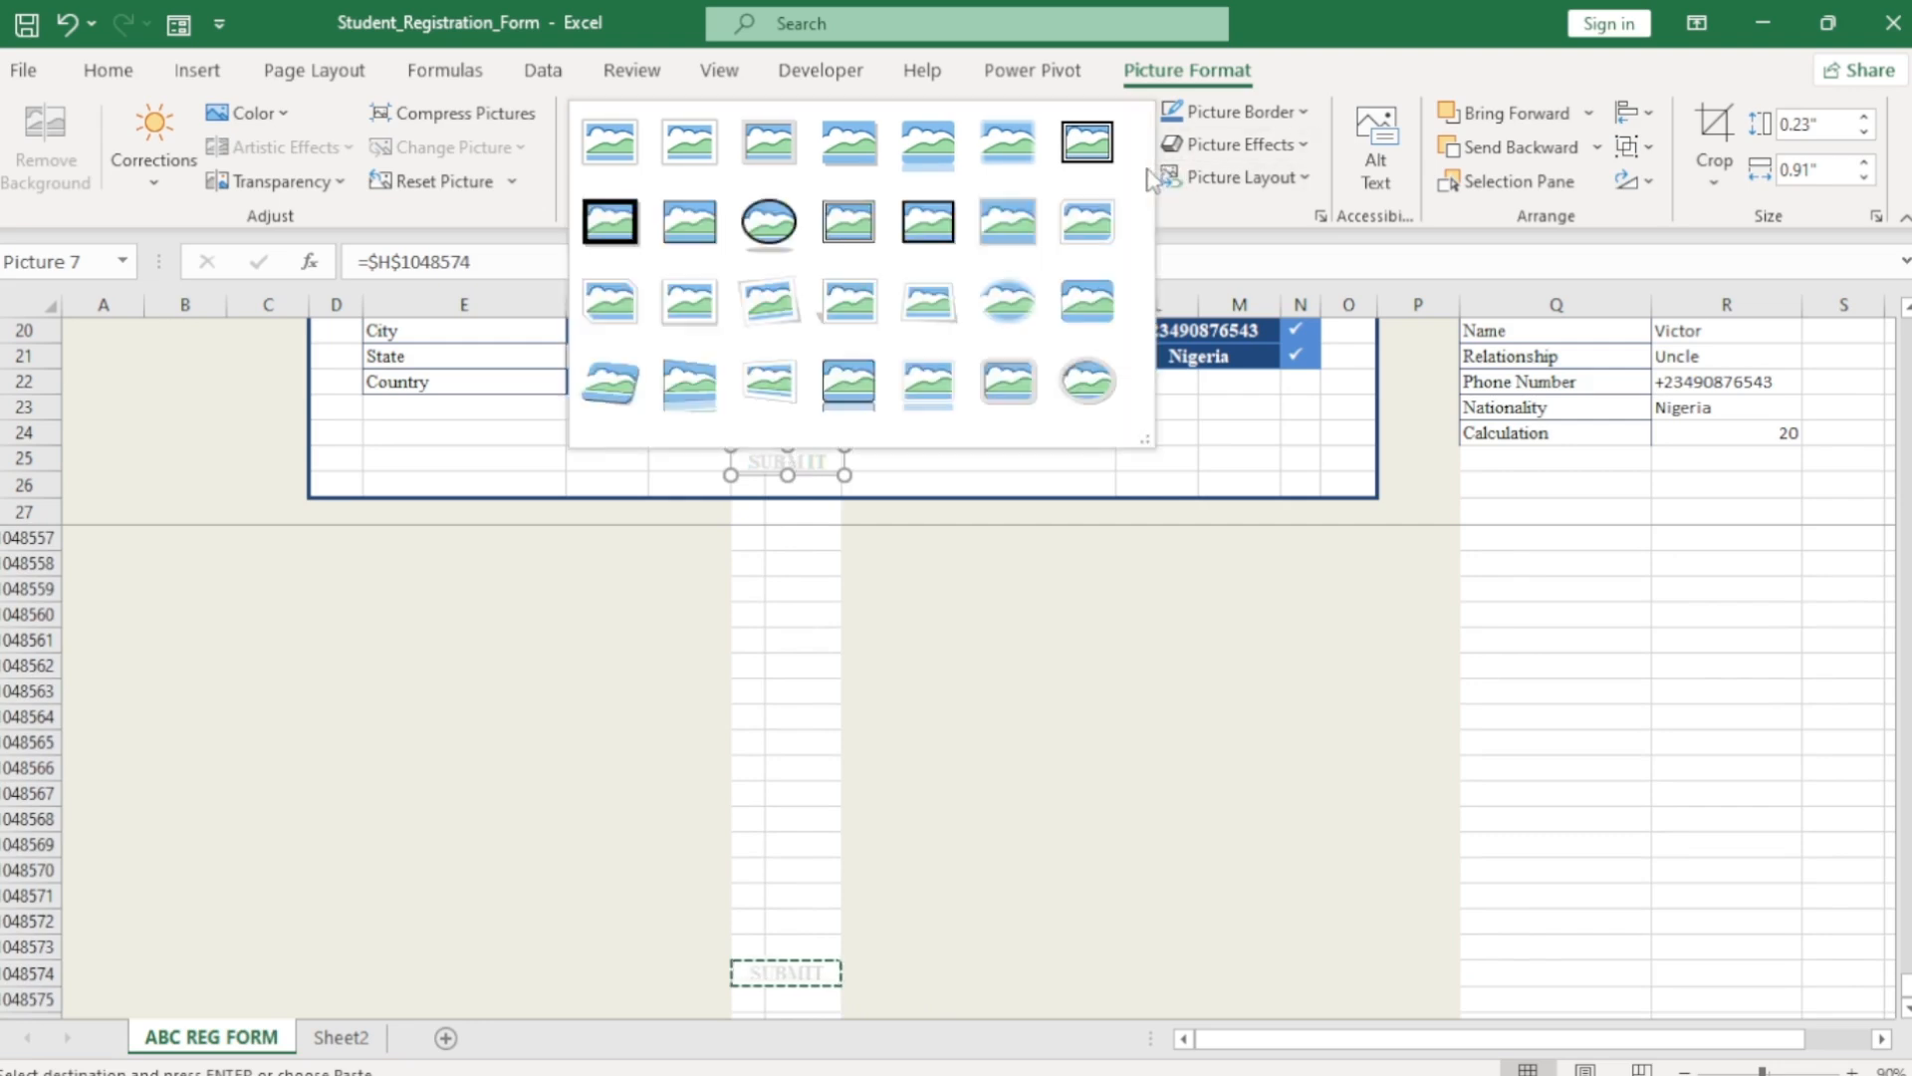
left_click(1085, 301)
left_click(1235, 144)
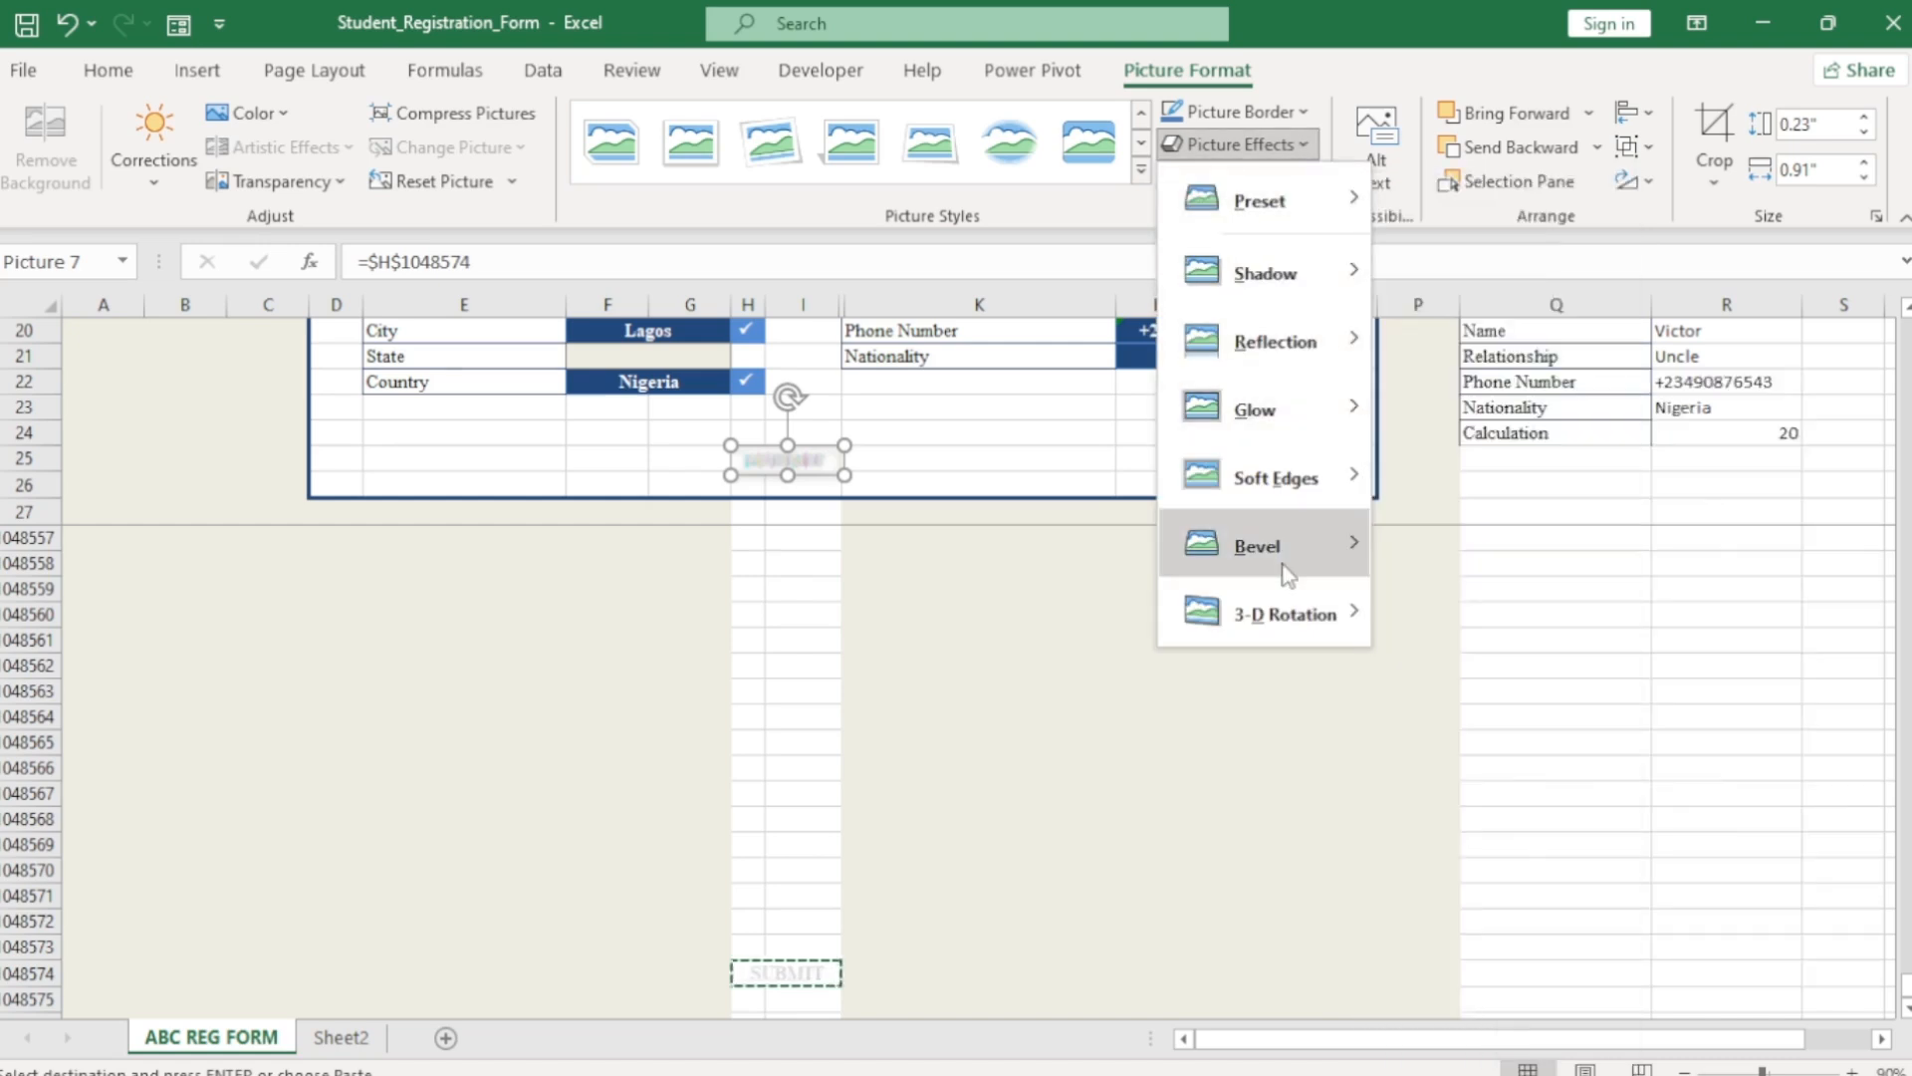
mouse_move(1295, 563)
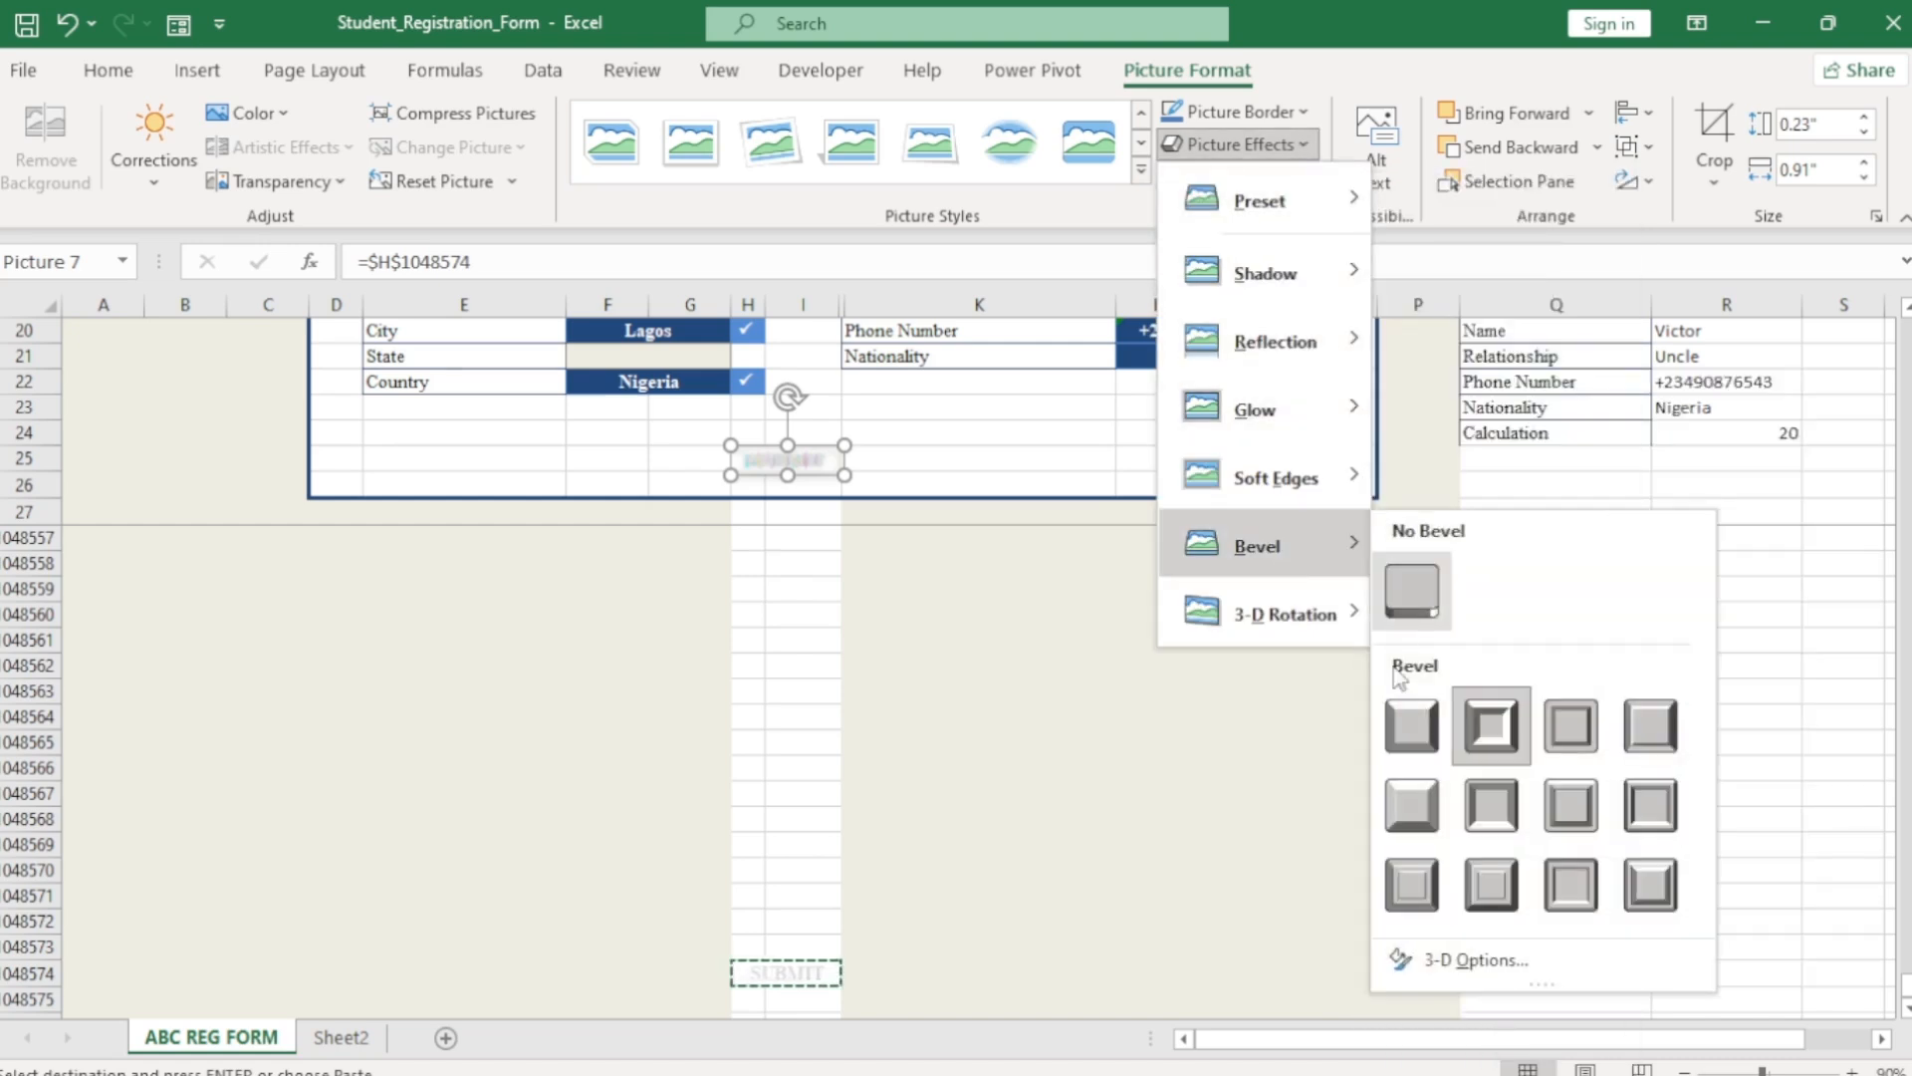
left_click(1406, 730)
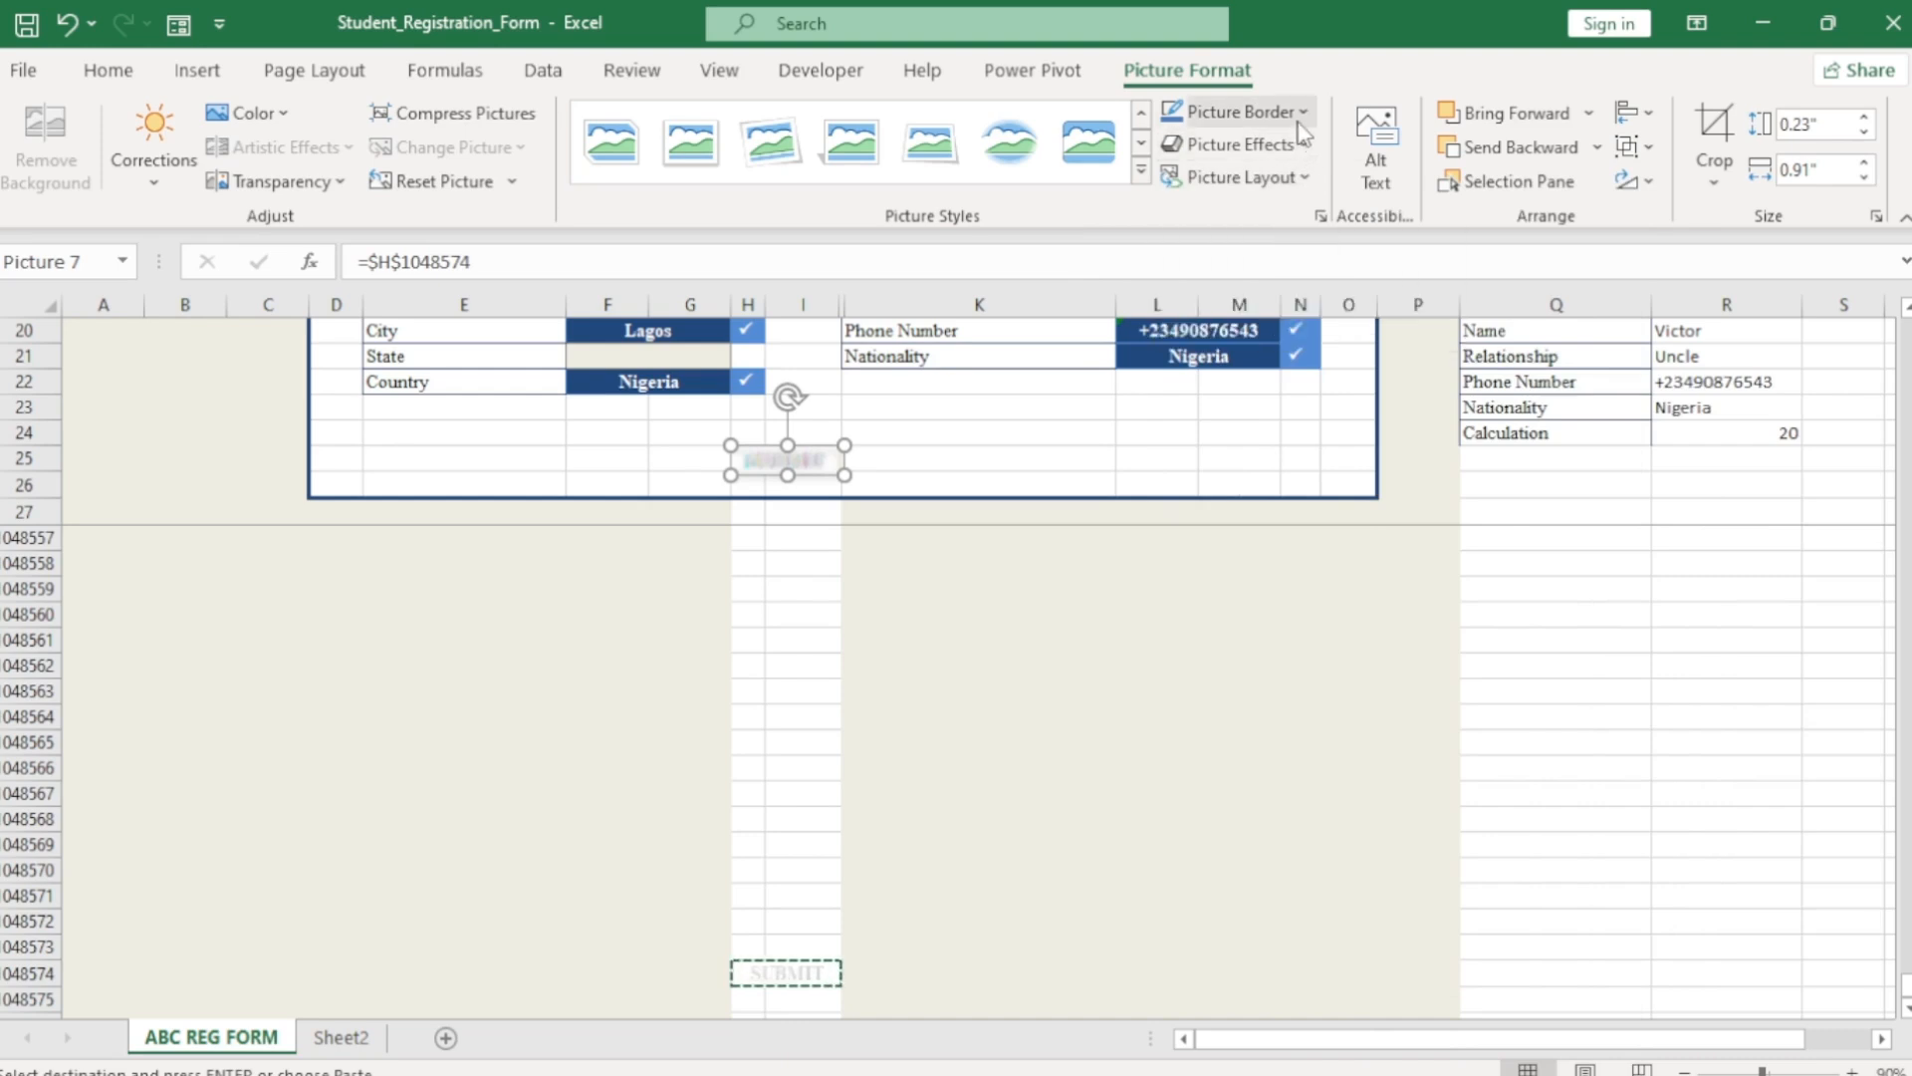
left_click(1302, 114)
left_click(1301, 112)
left_click(1305, 179)
left_click(1072, 392)
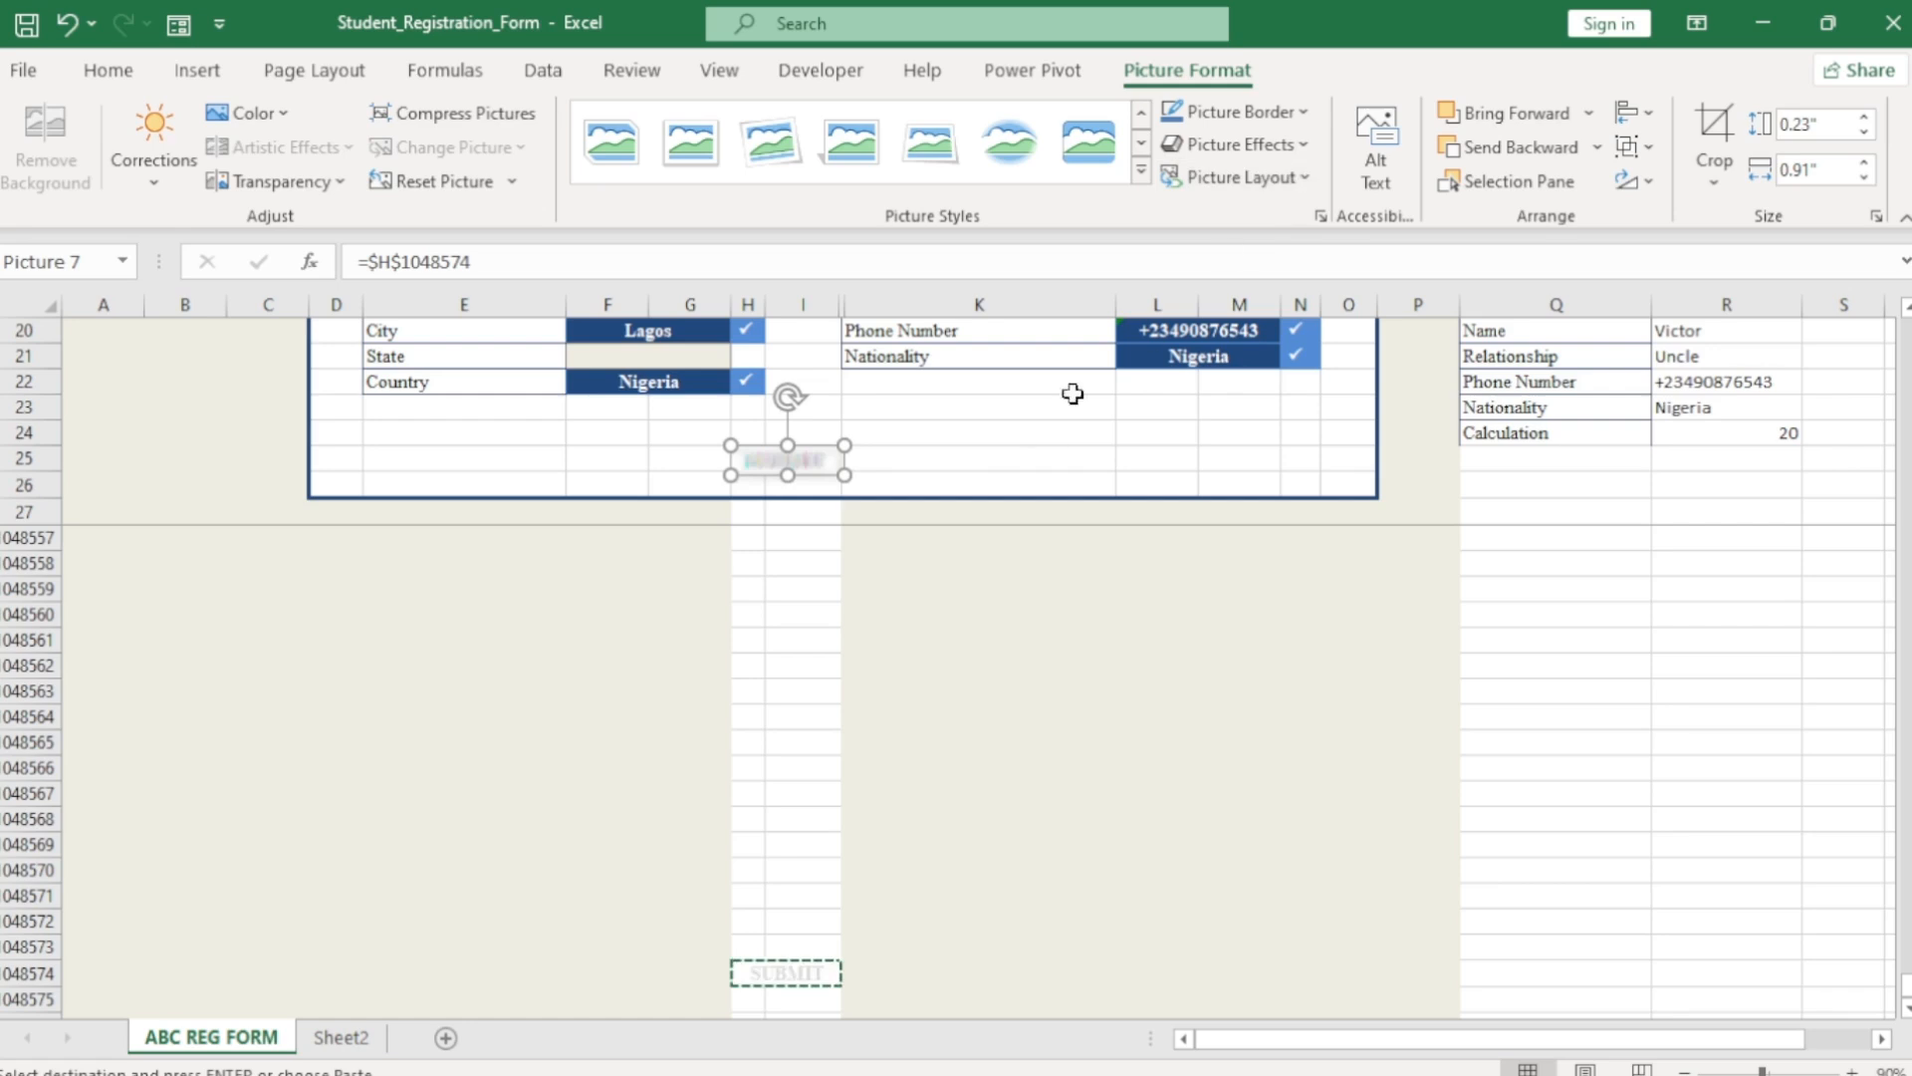
left_click(846, 722)
key("Escape")
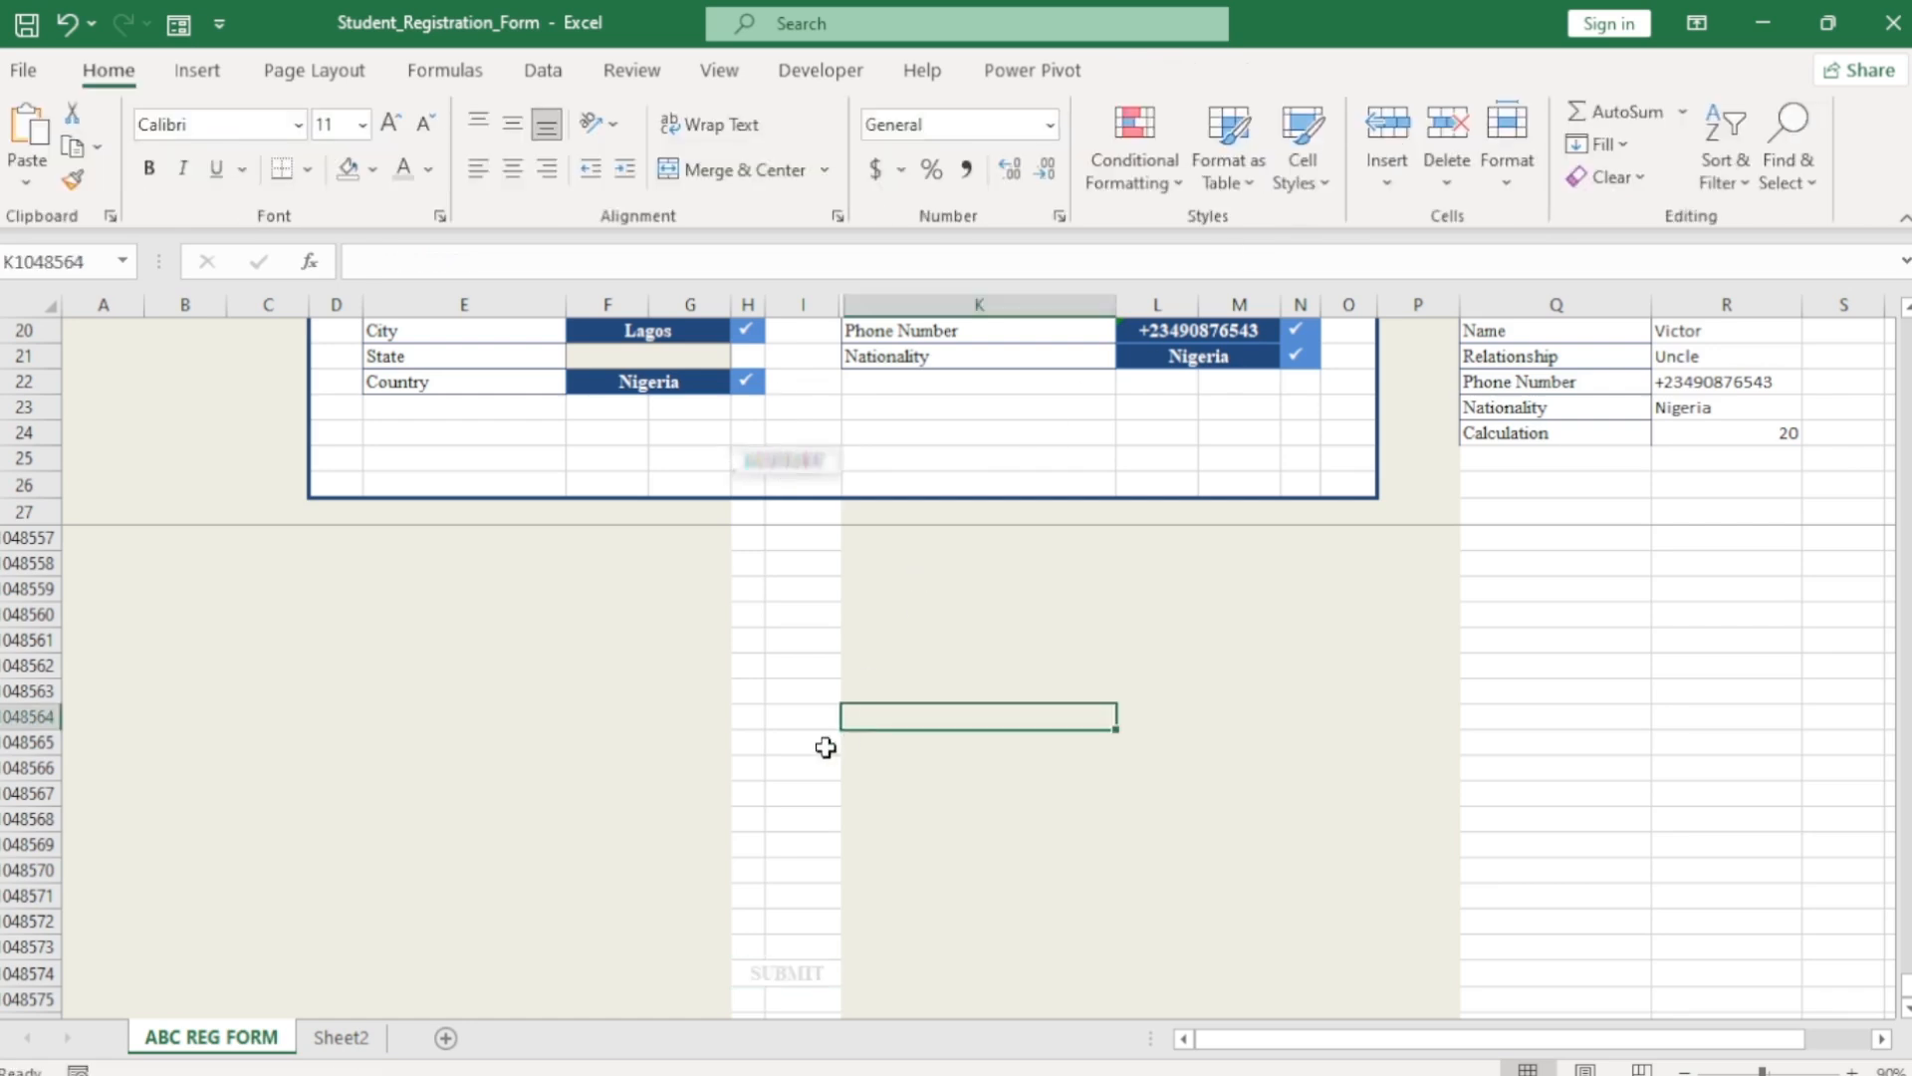
Re-enter Lagos as the State value in F21.
left_click(673, 359)
type("Lagos")
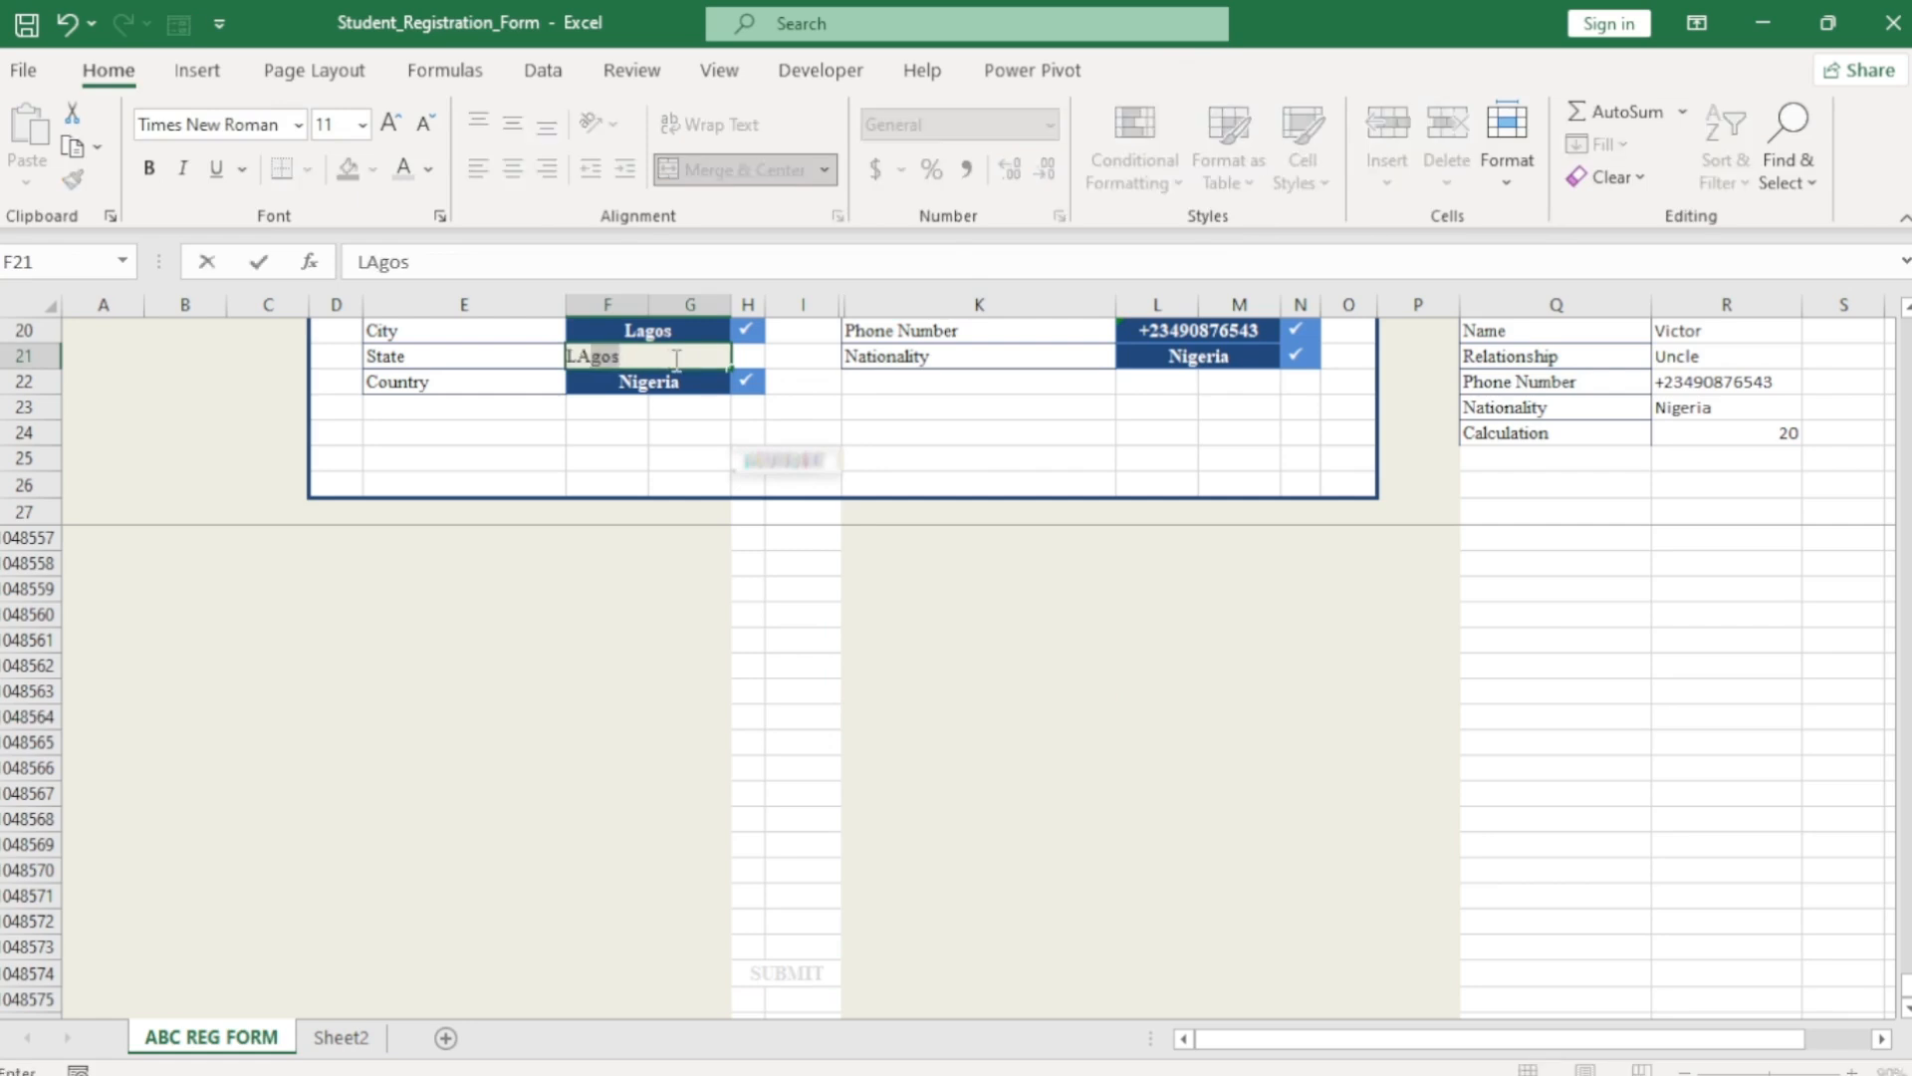
key("Return")
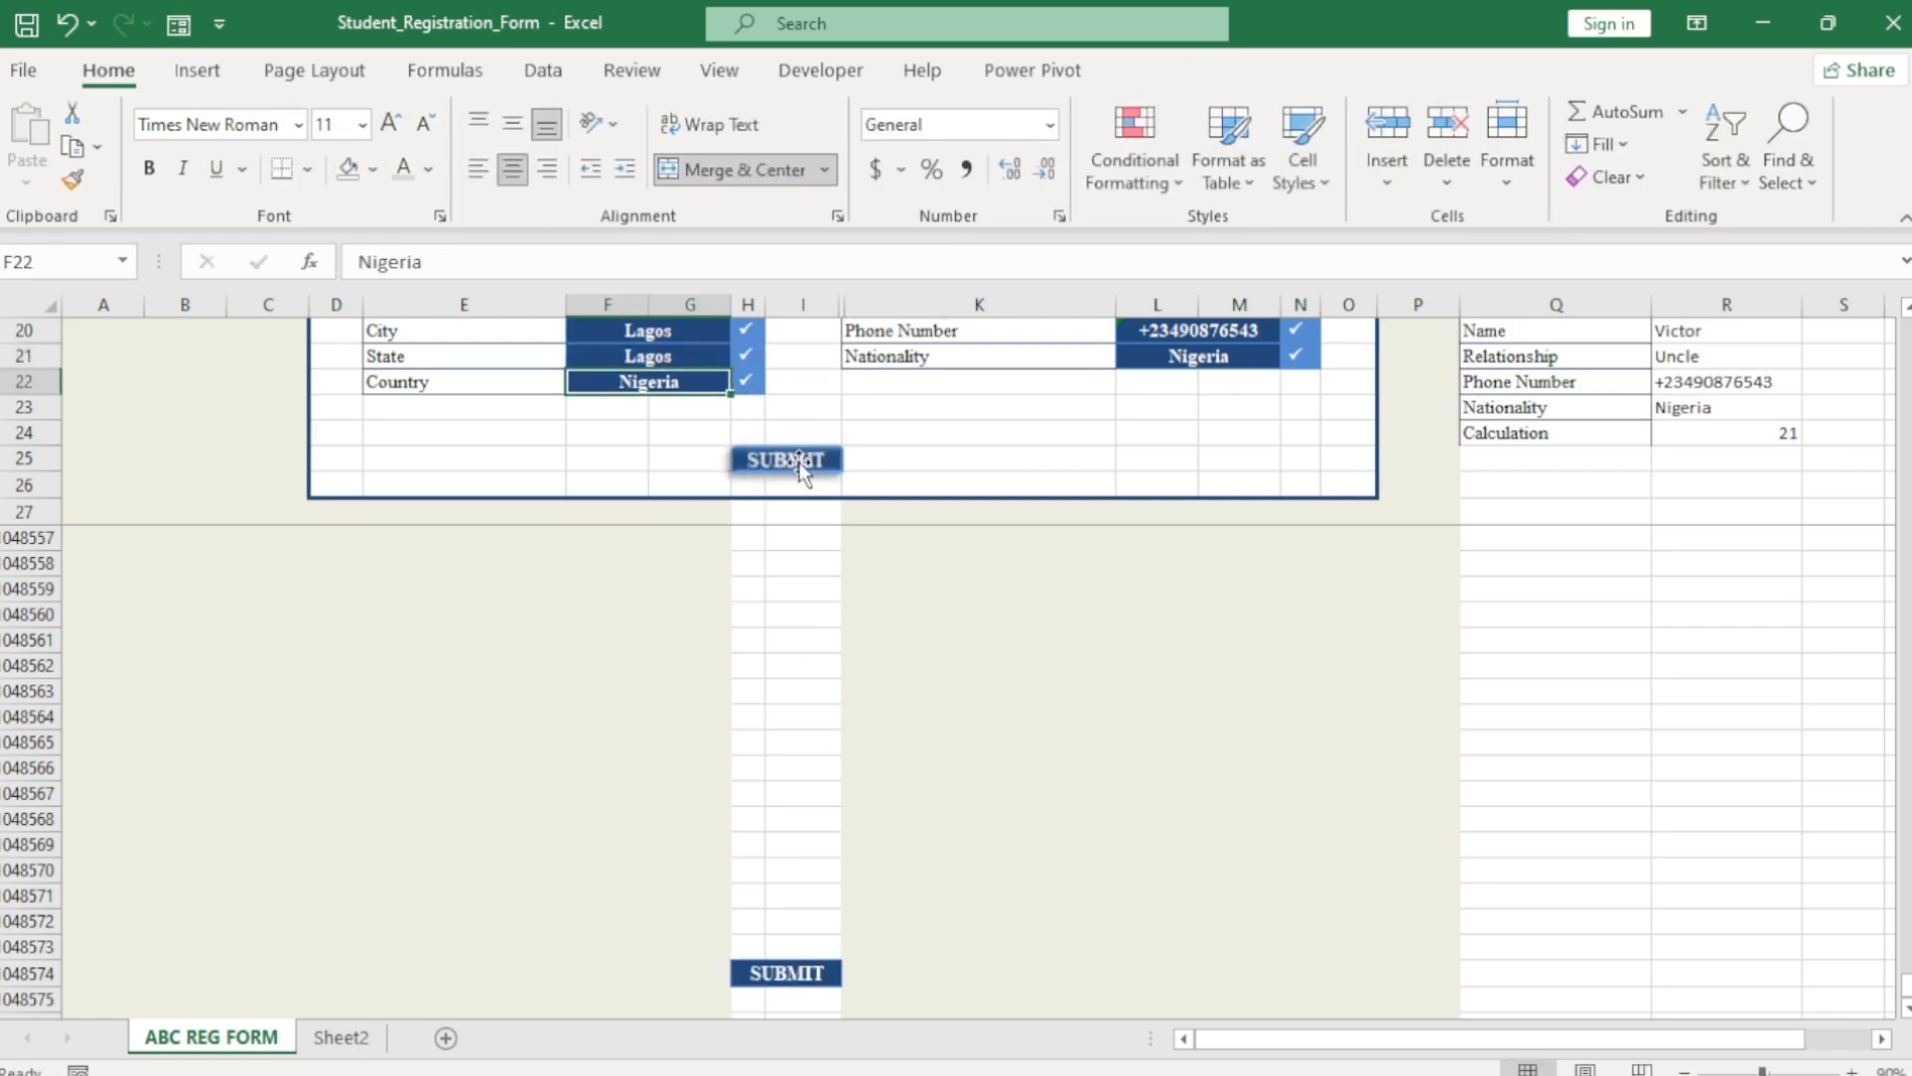
left_click(666, 359)
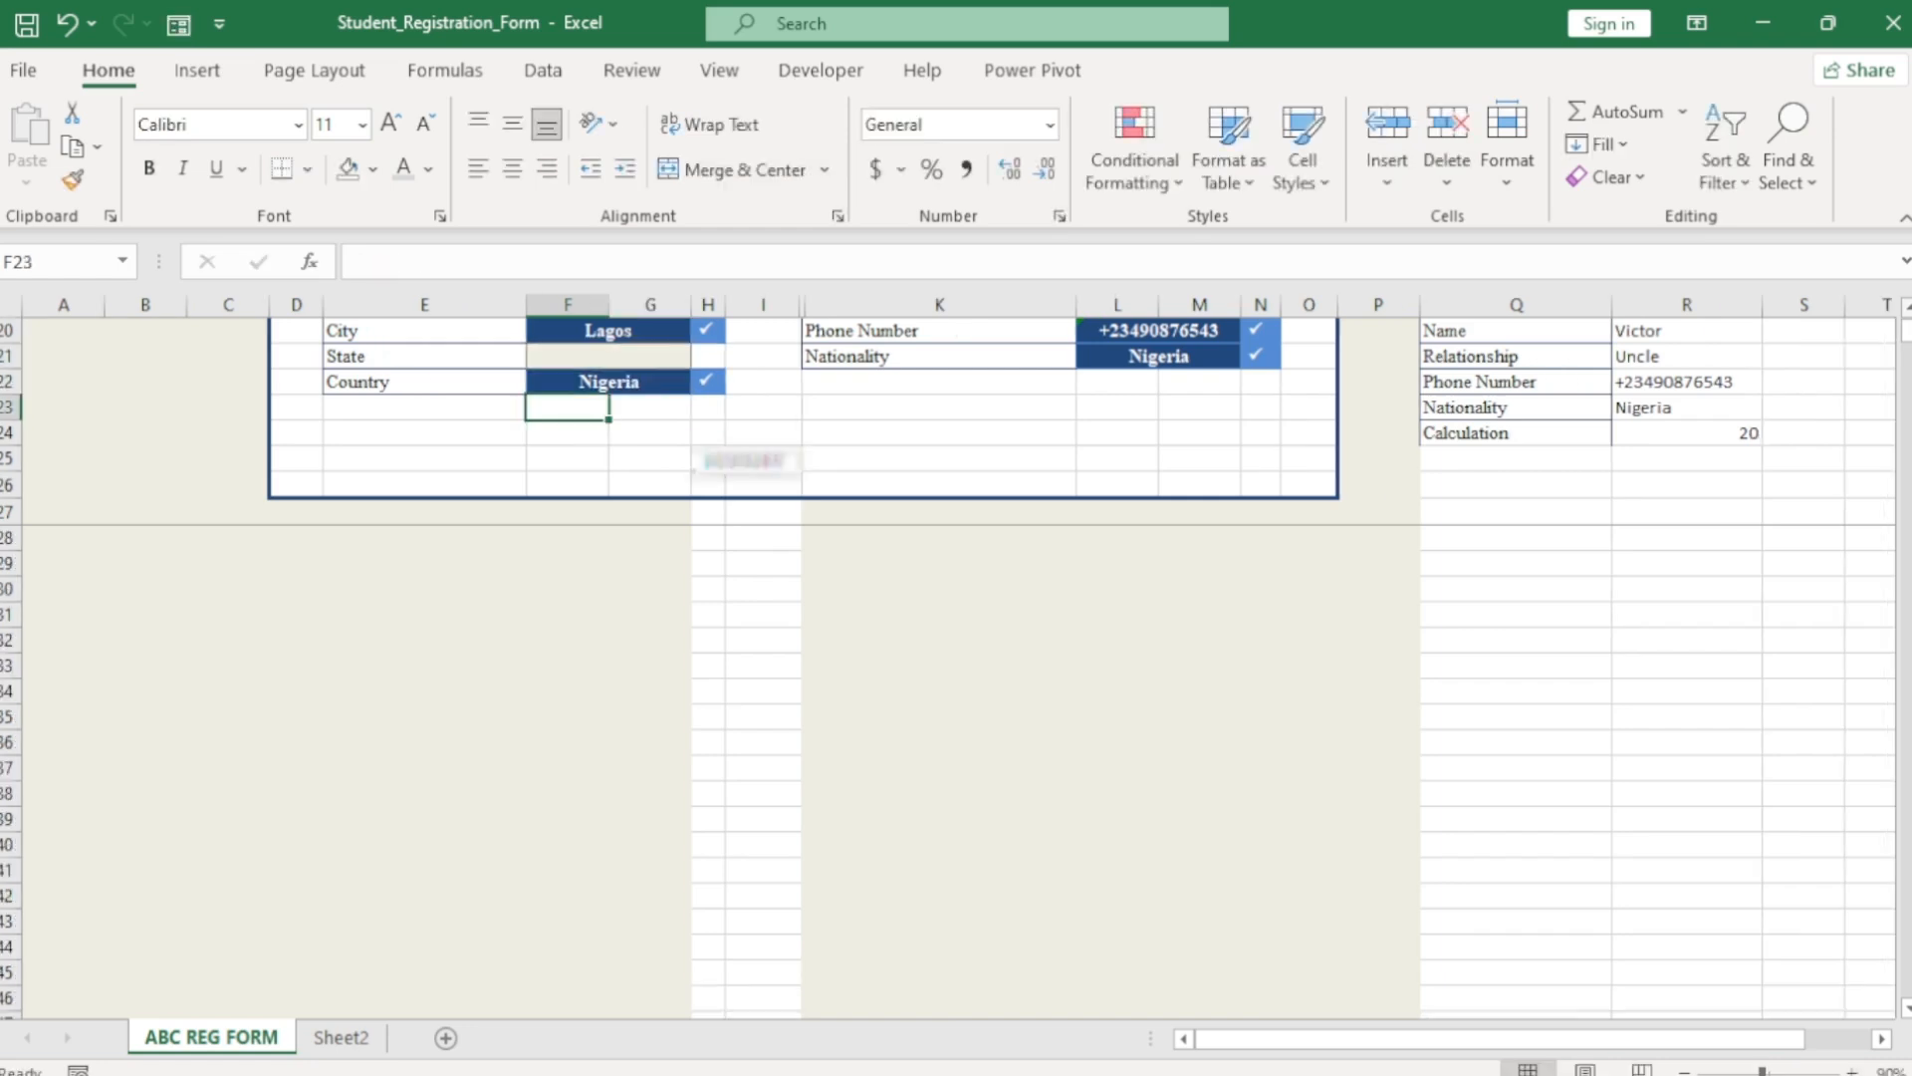
Unfreeze the panes and scroll back up to row 1.
left_click(722, 74)
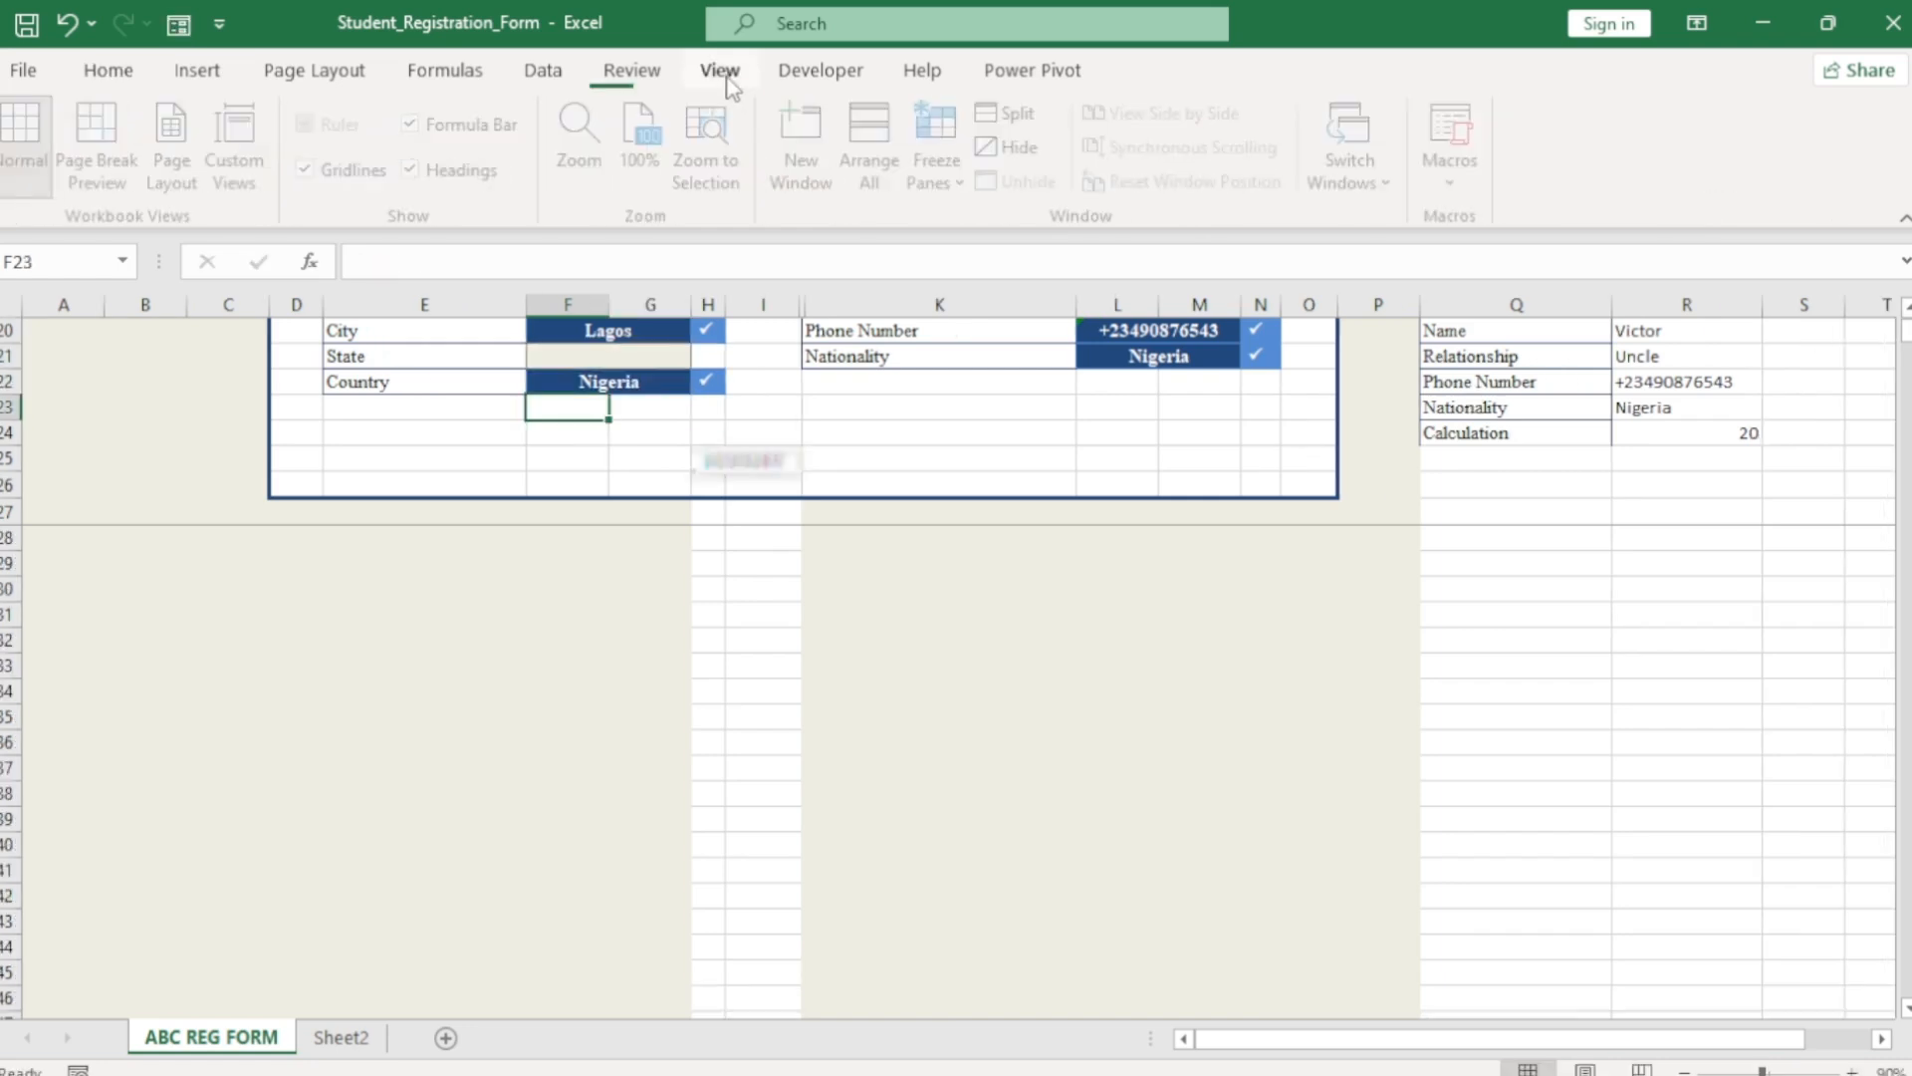
left_click(946, 171)
left_click(1068, 253)
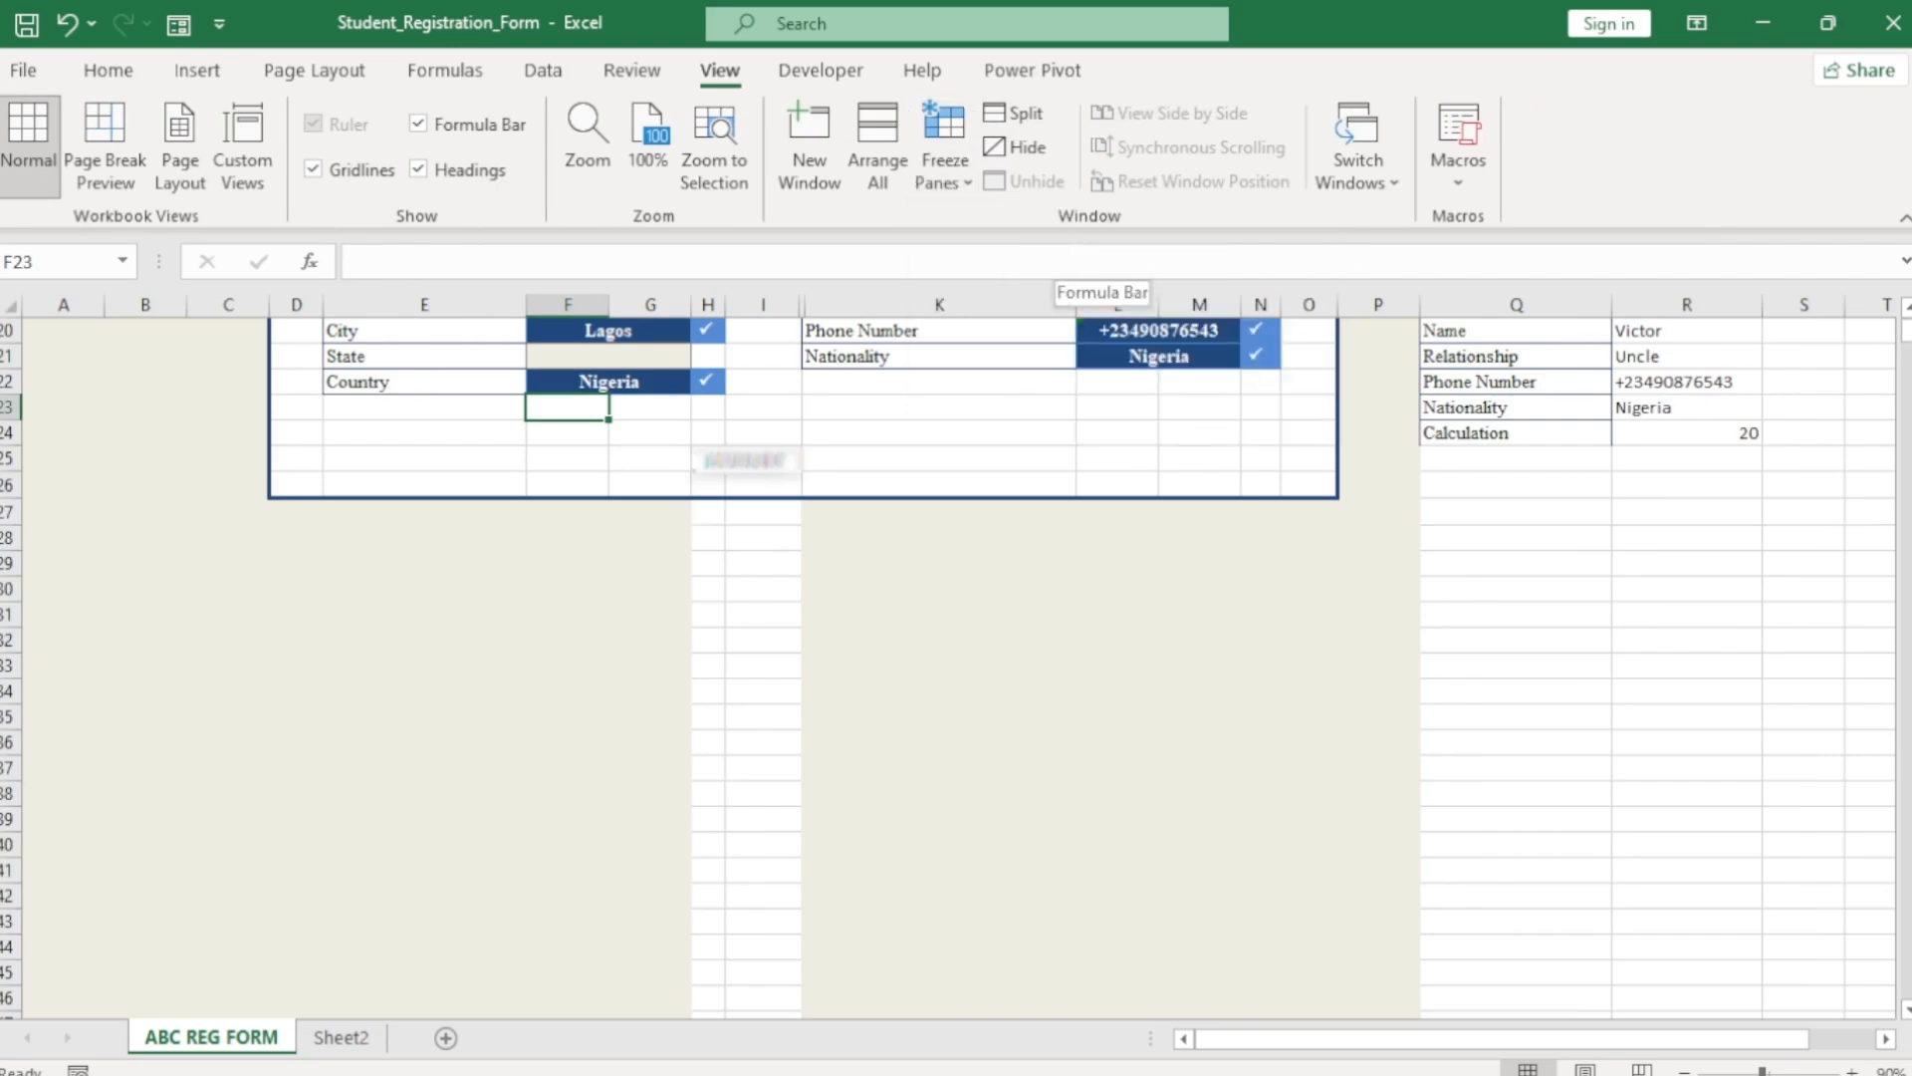
scroll(1068, 498, "up", 4)
scroll(956, 657, "up", 3)
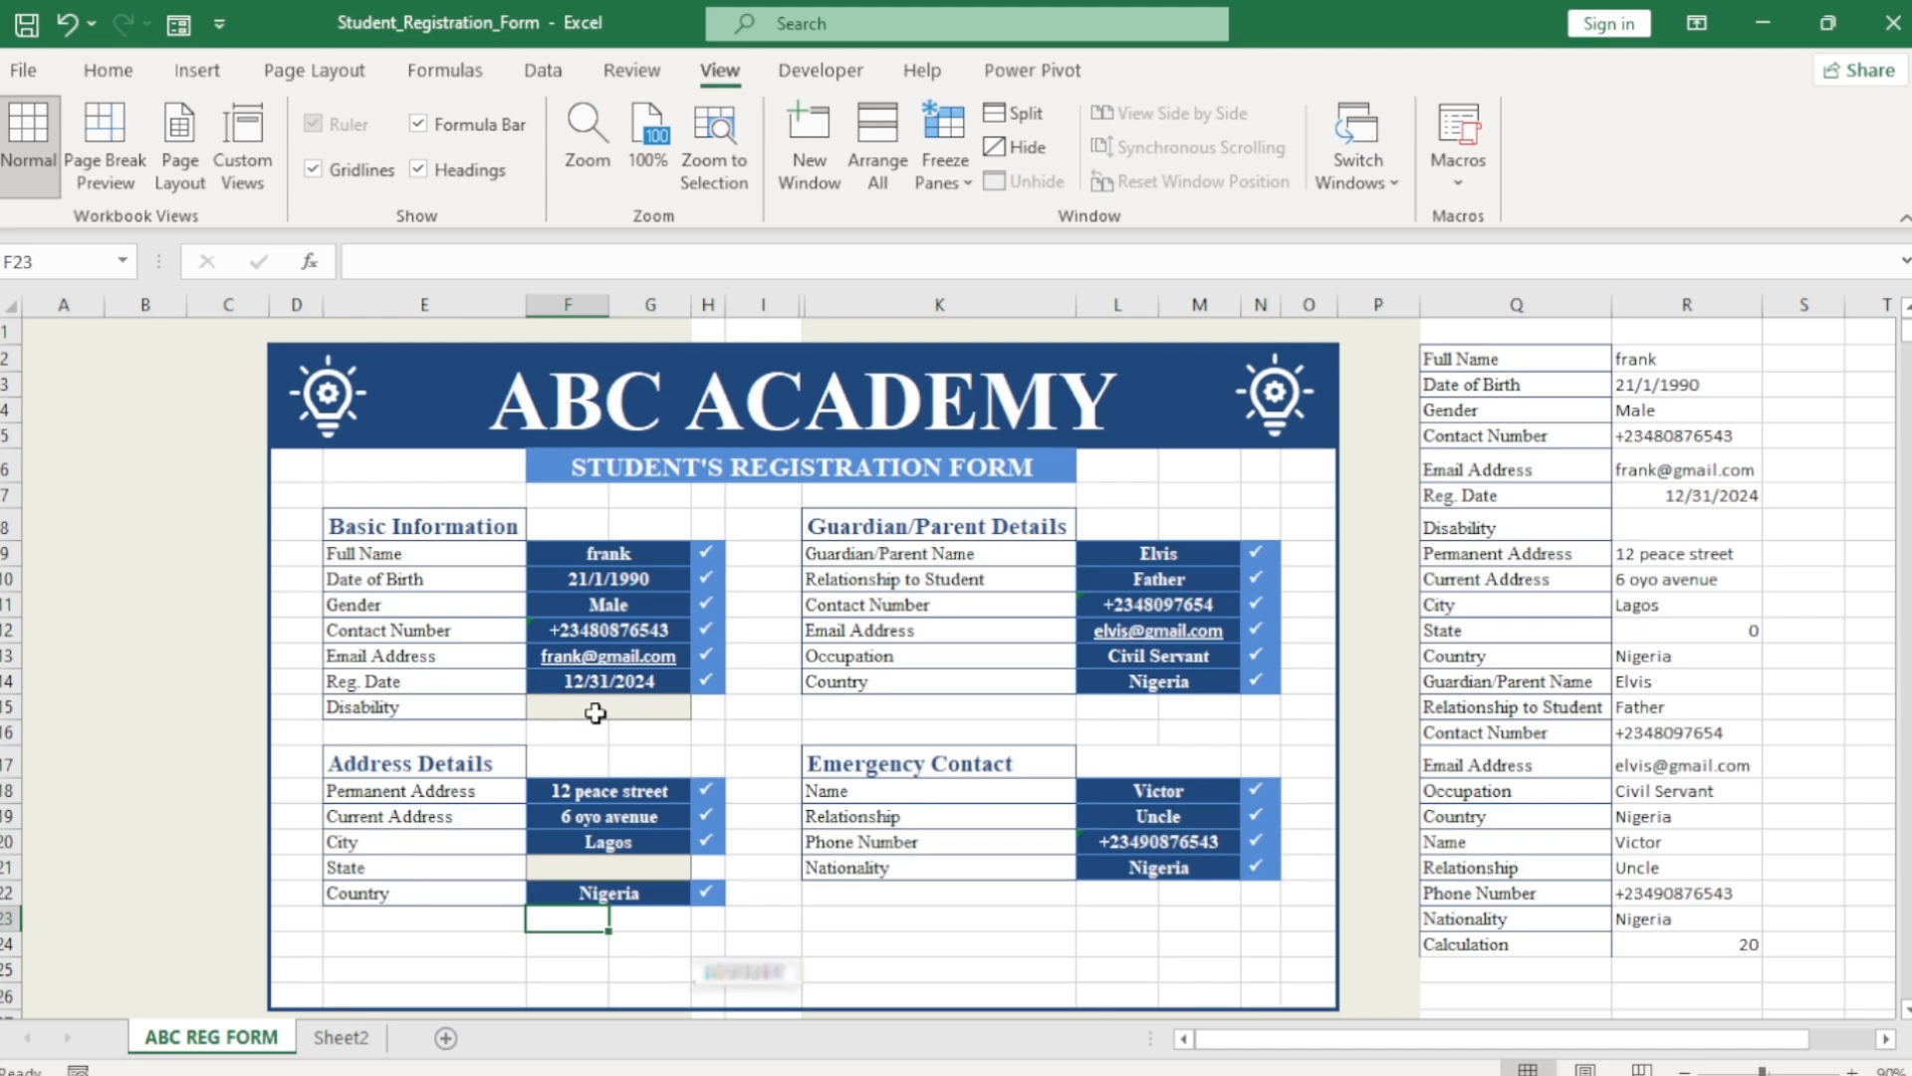
left_click(812, 78)
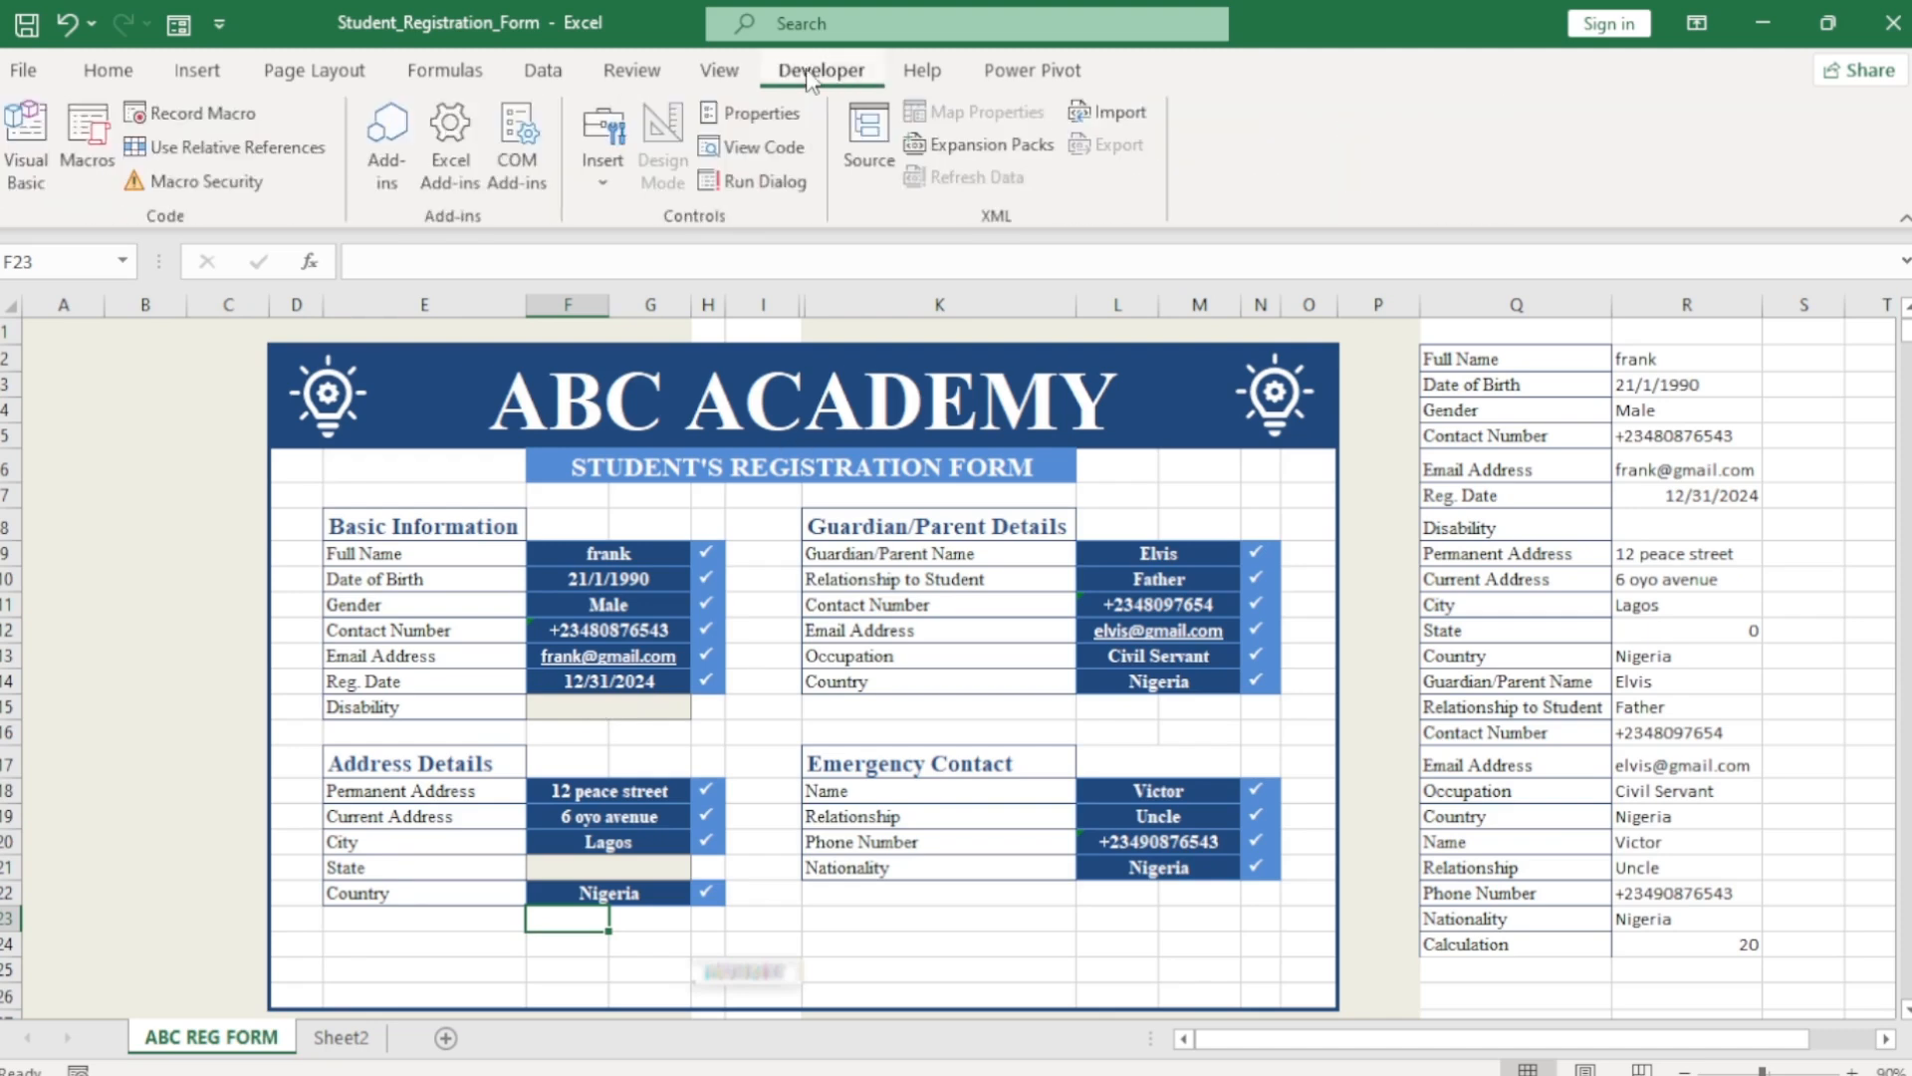
right_click(528, 80)
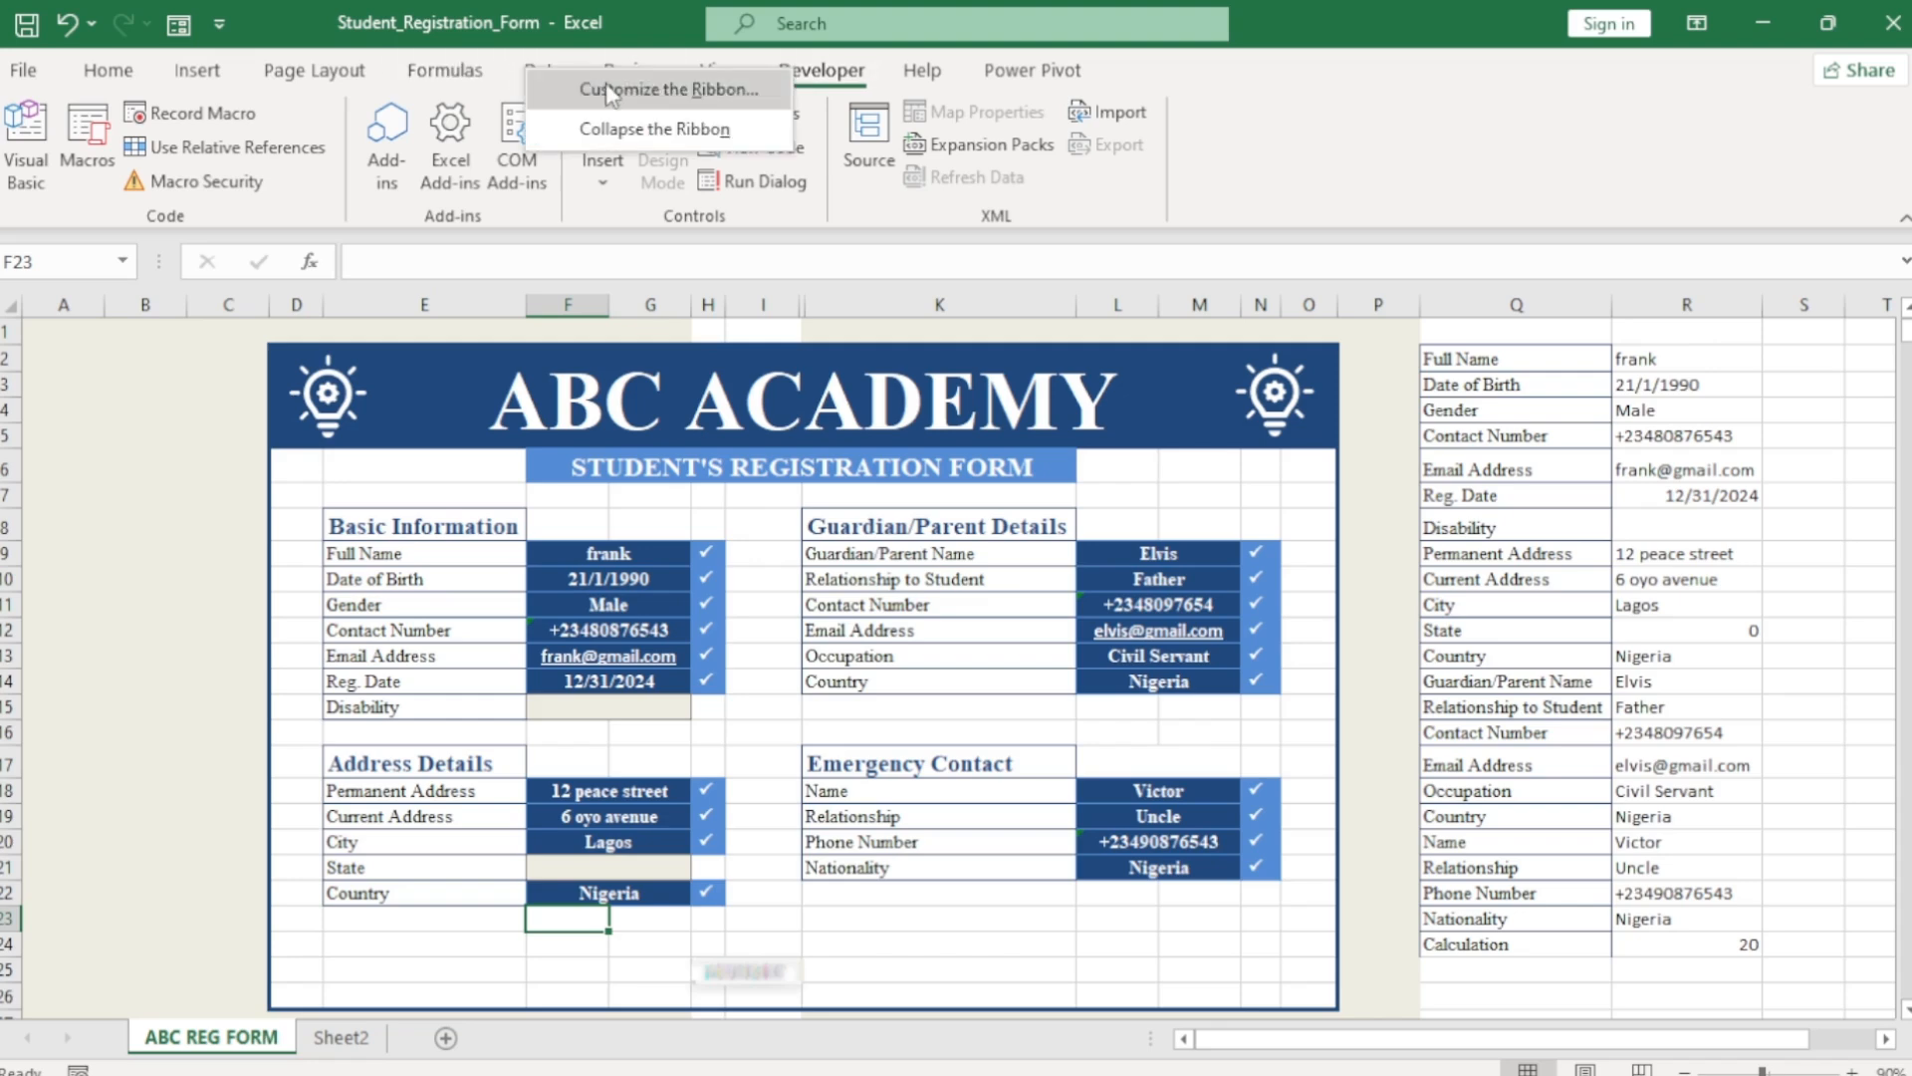
left_click(638, 88)
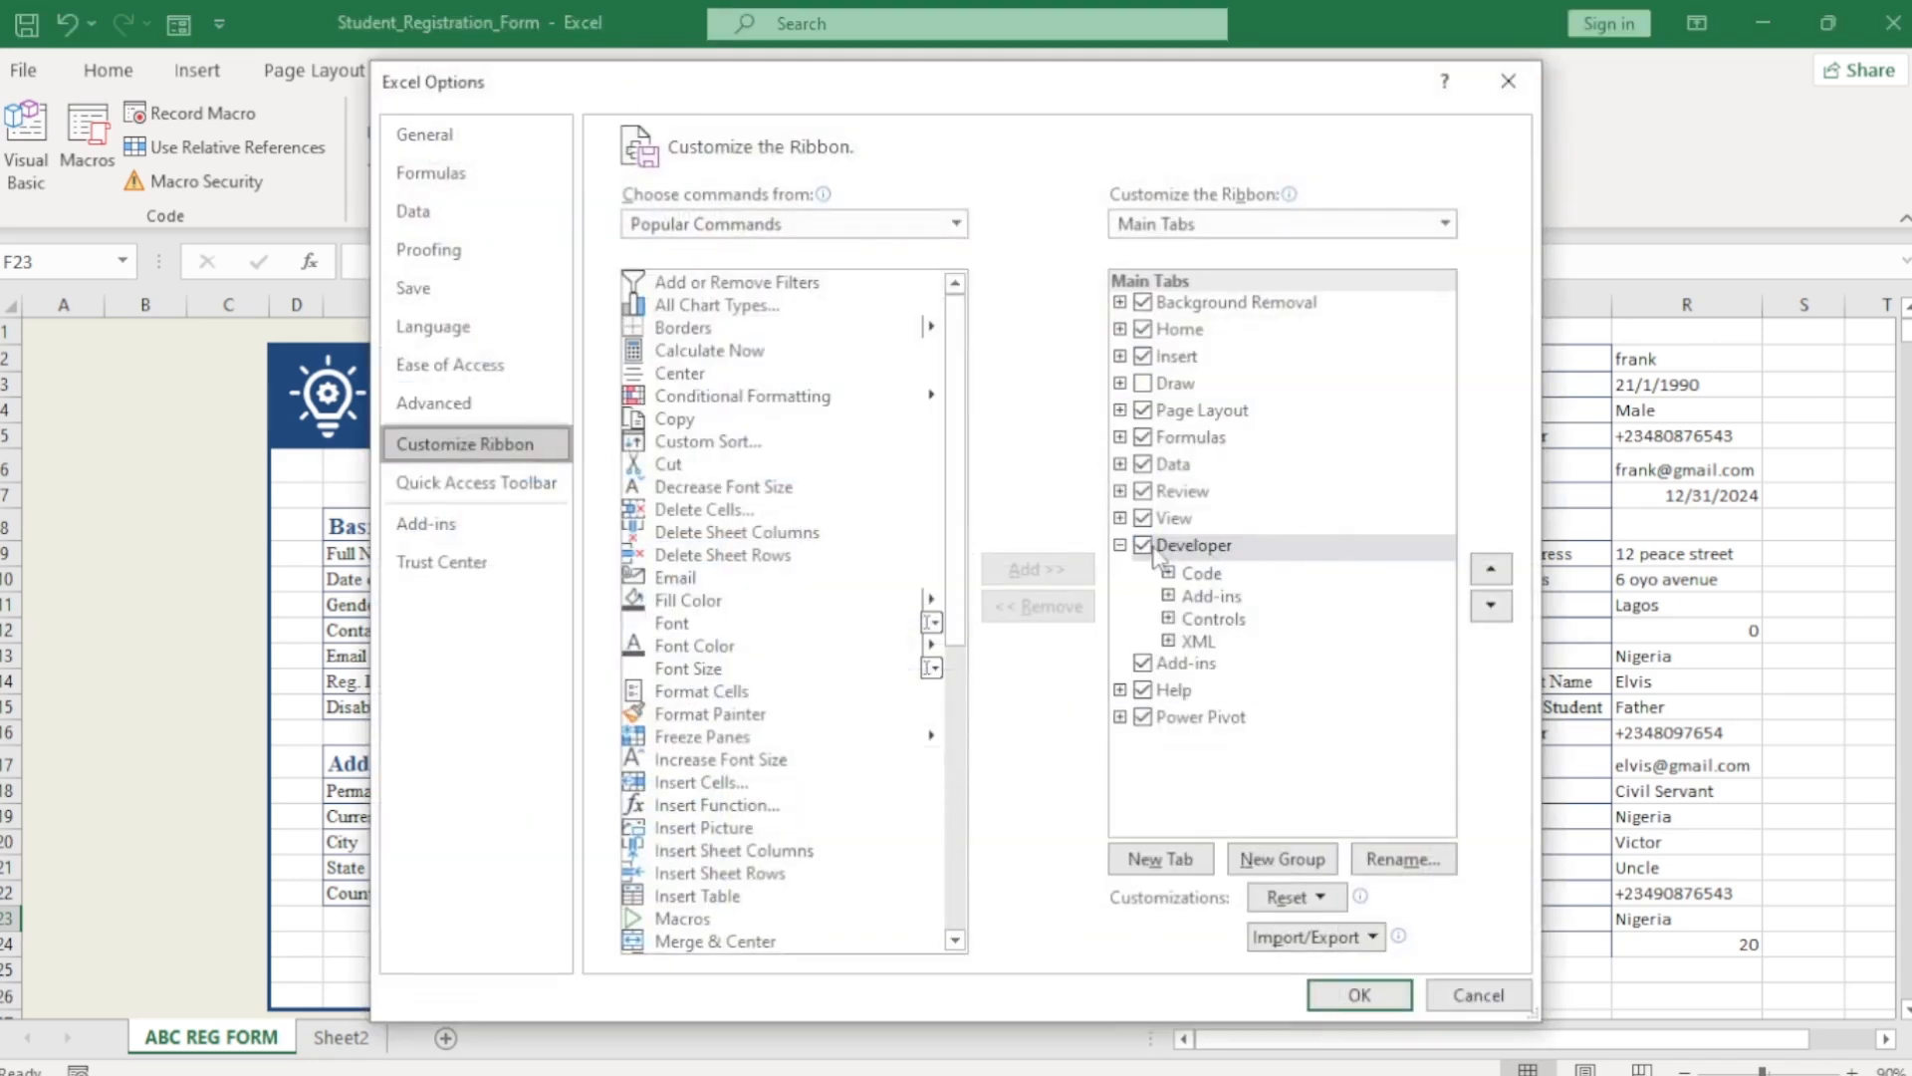
left_click(1120, 545)
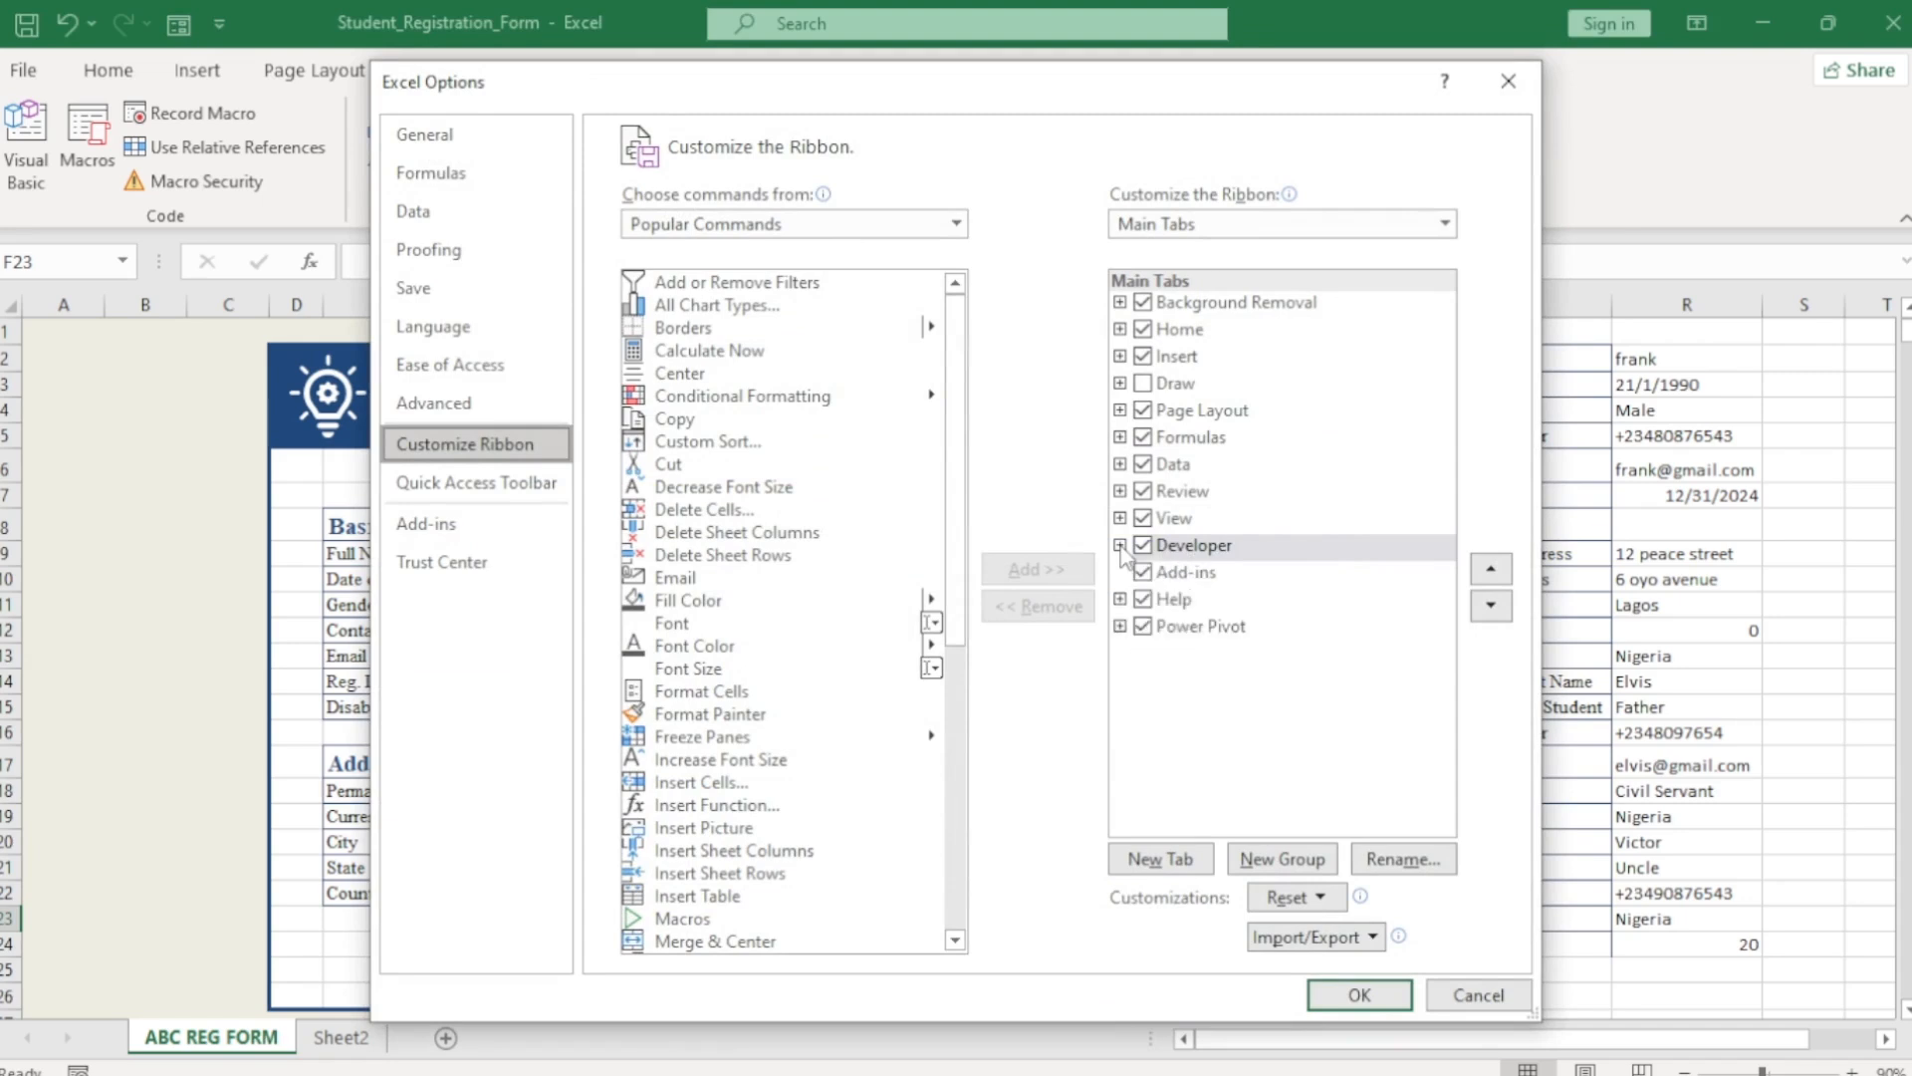
left_click(1142, 545)
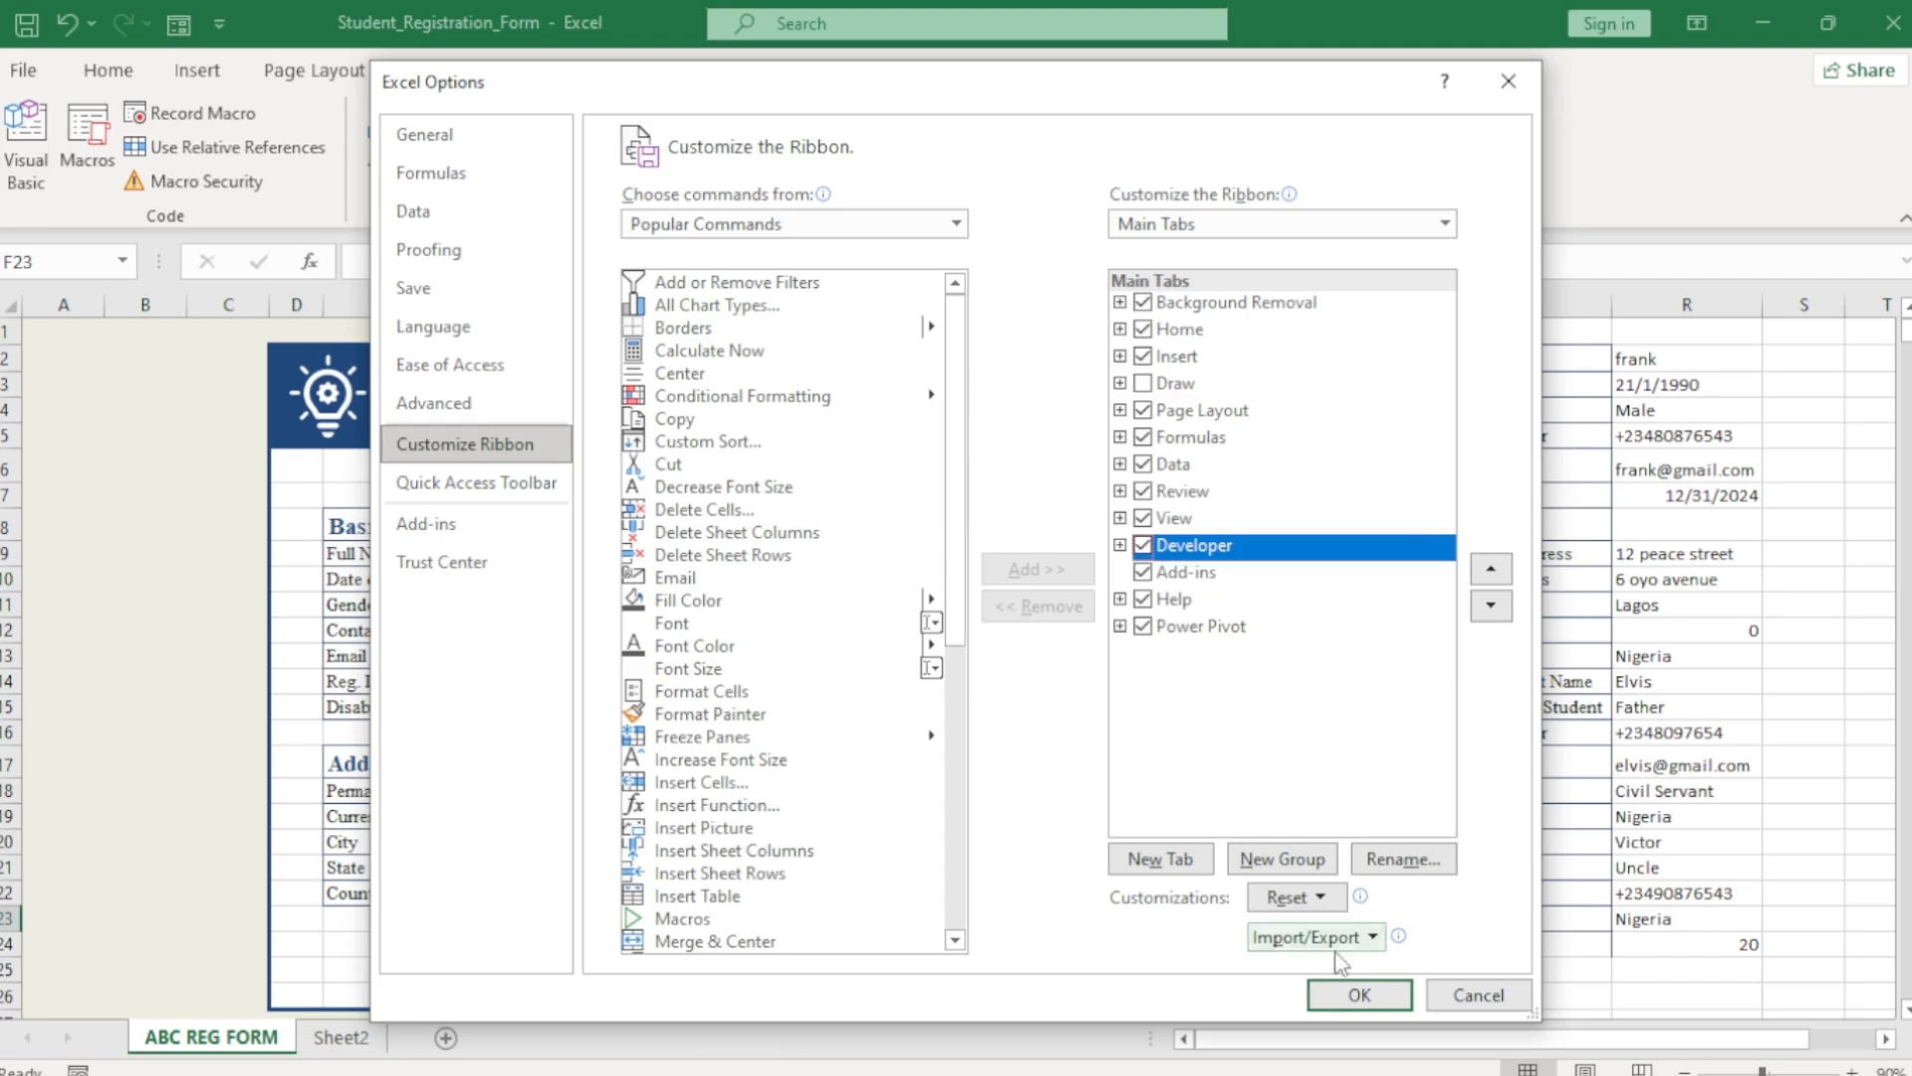
left_click(1357, 994)
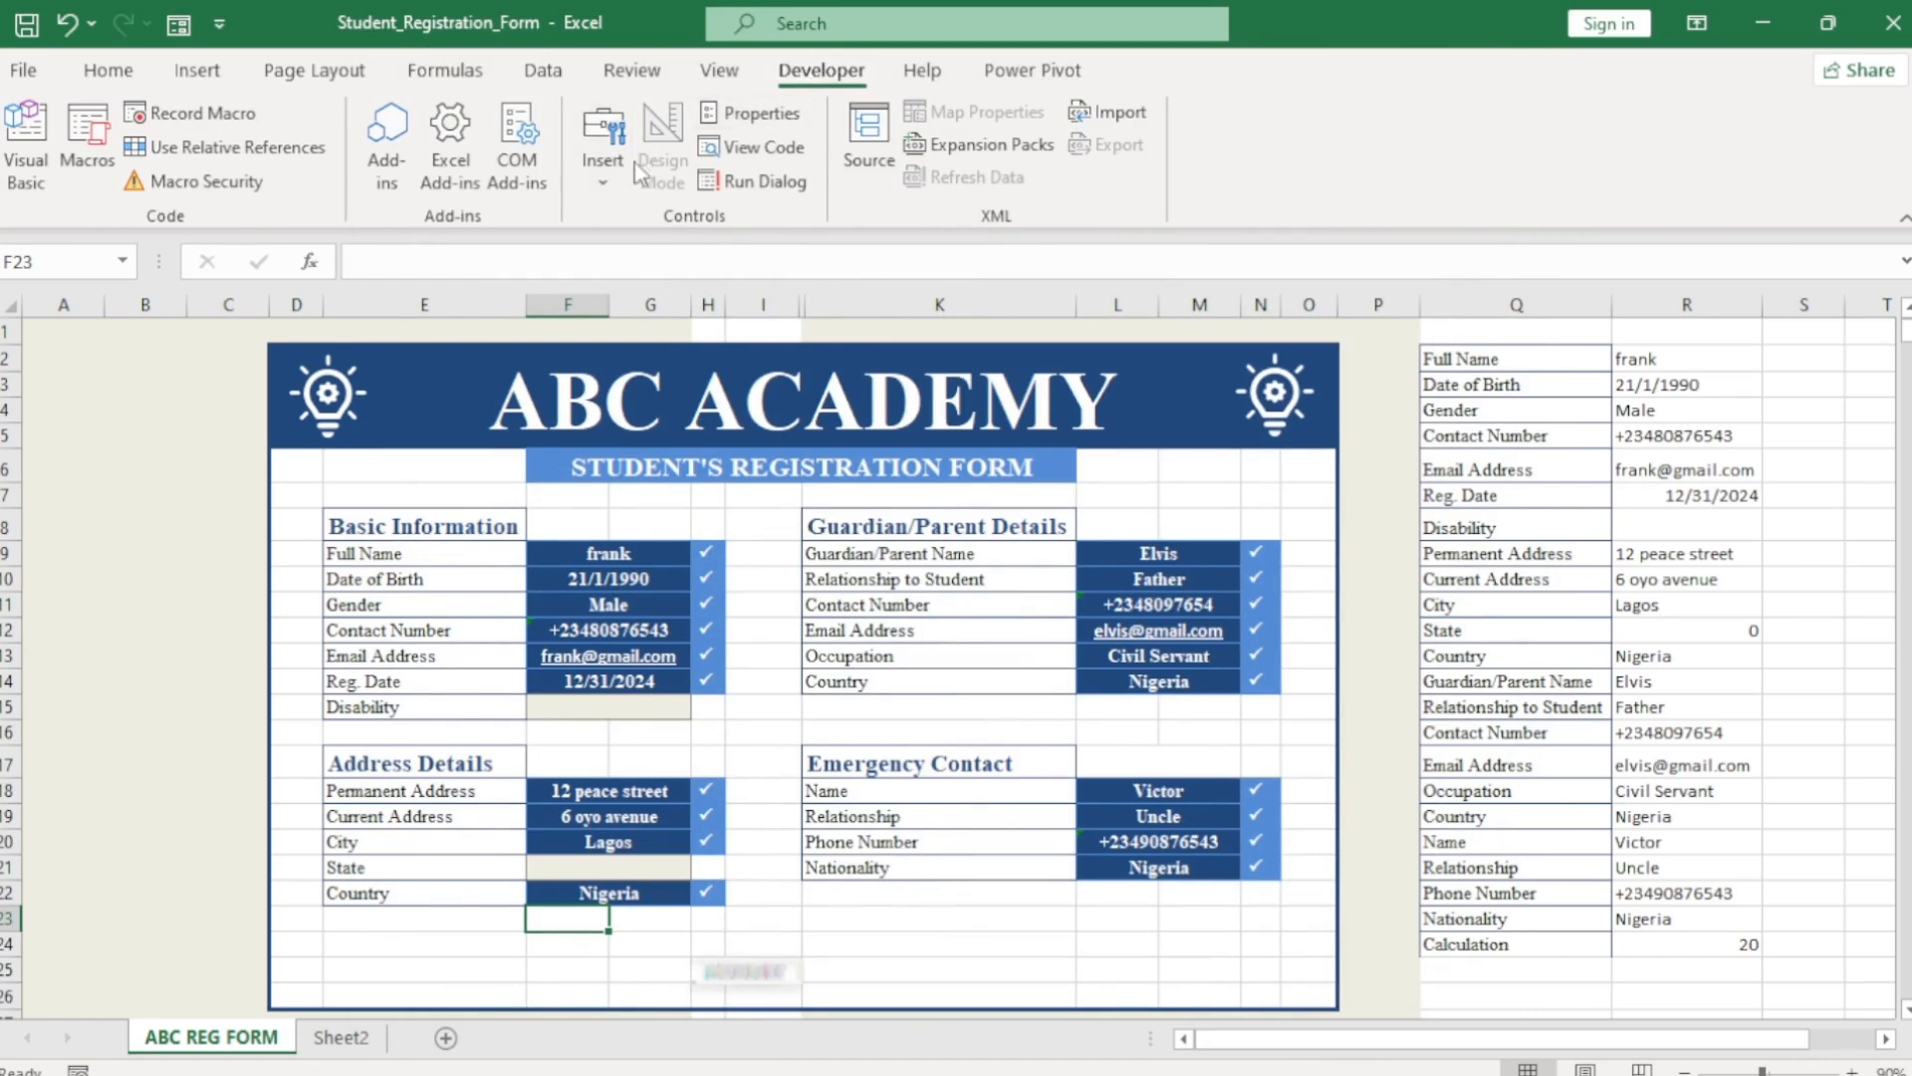
Draw an option button in the Disability cell and relabel it Yes.
left_click(607, 169)
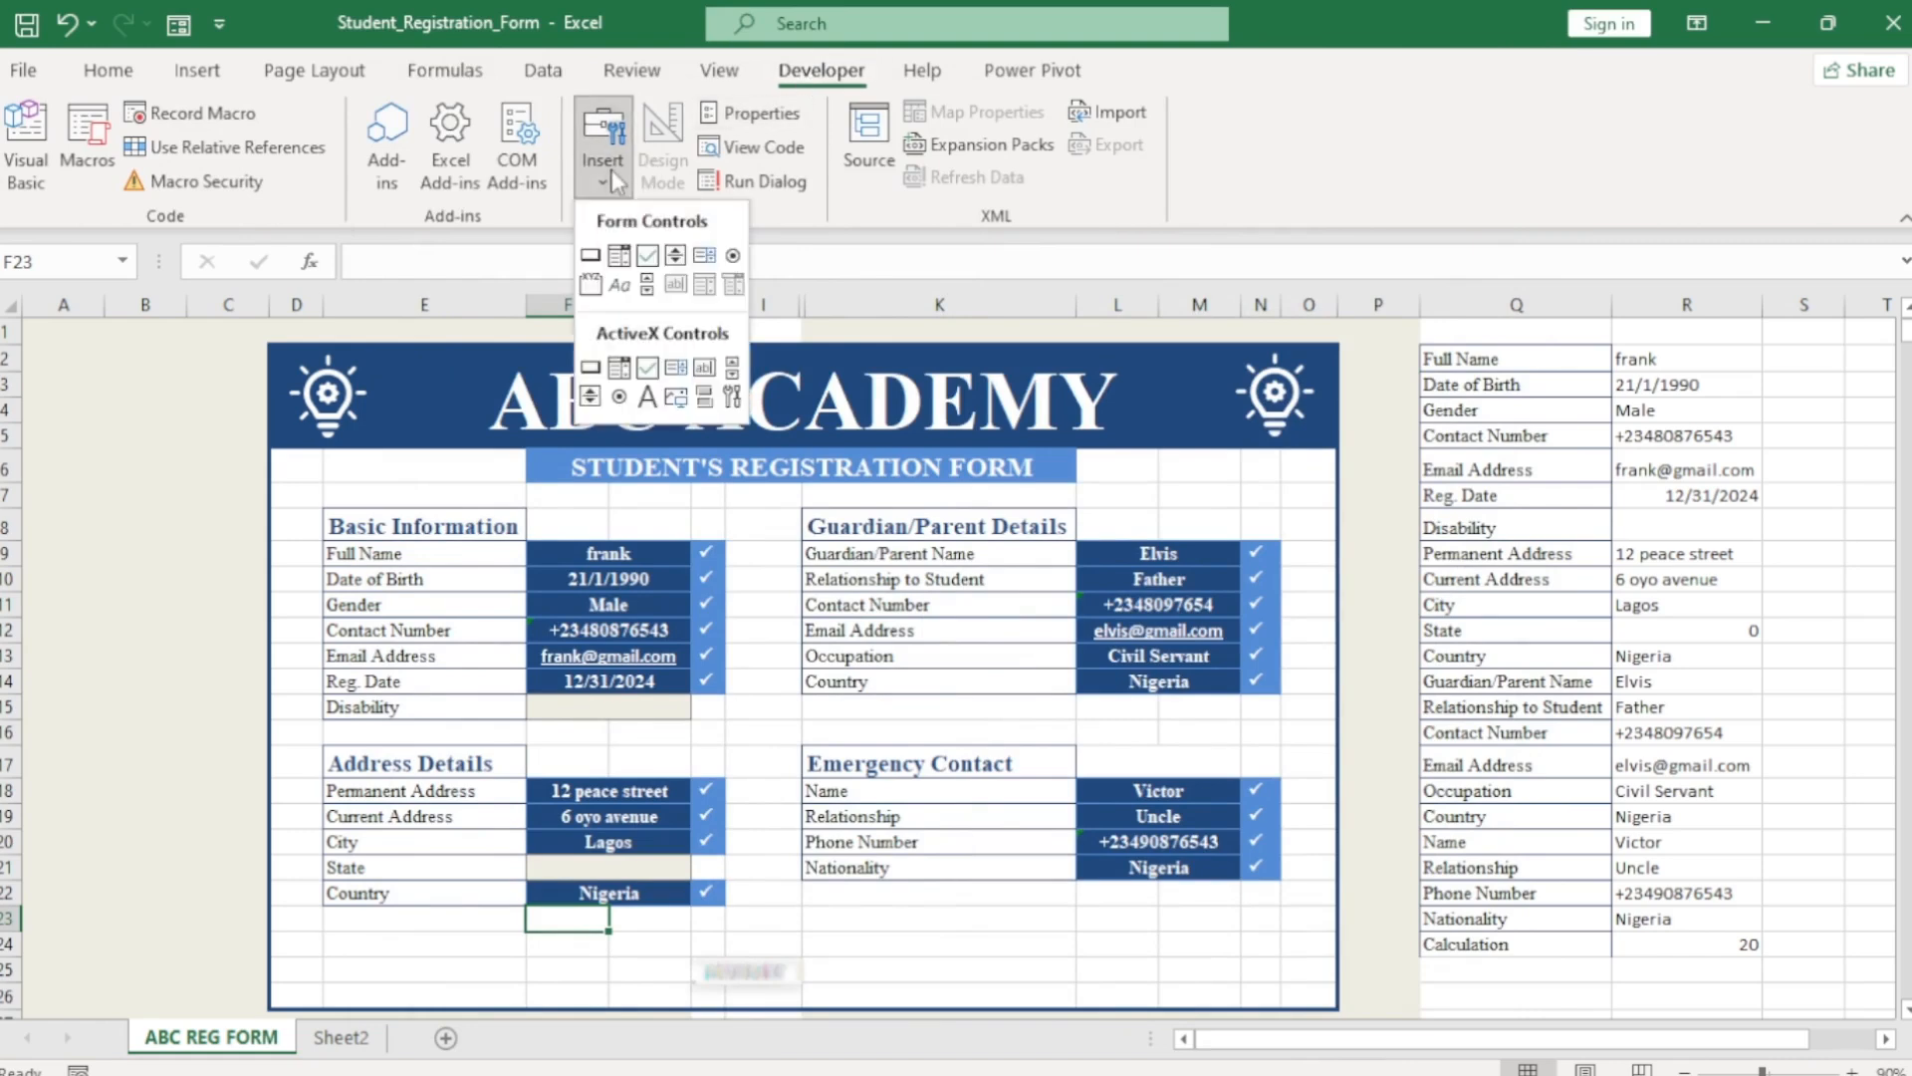
left_click(733, 257)
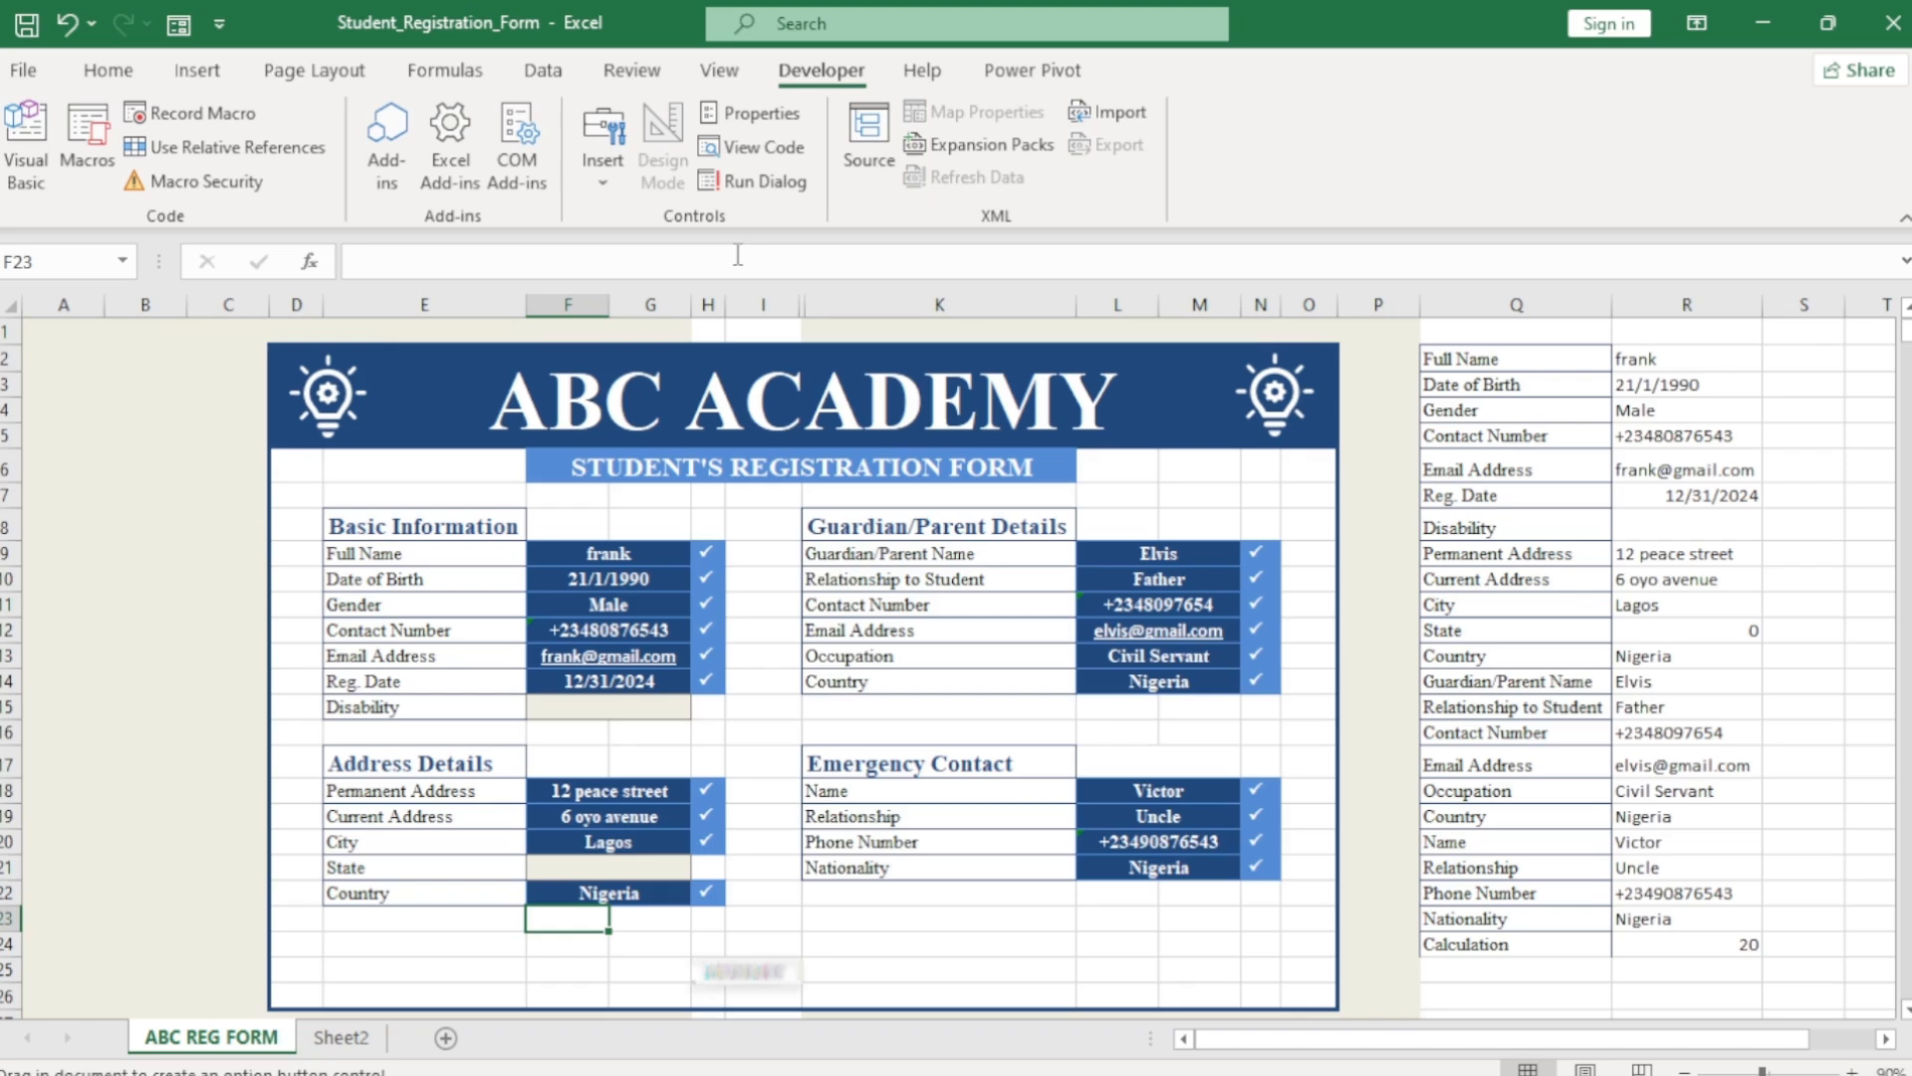
left_click_drag(531, 697, 600, 727)
left_click(598, 712)
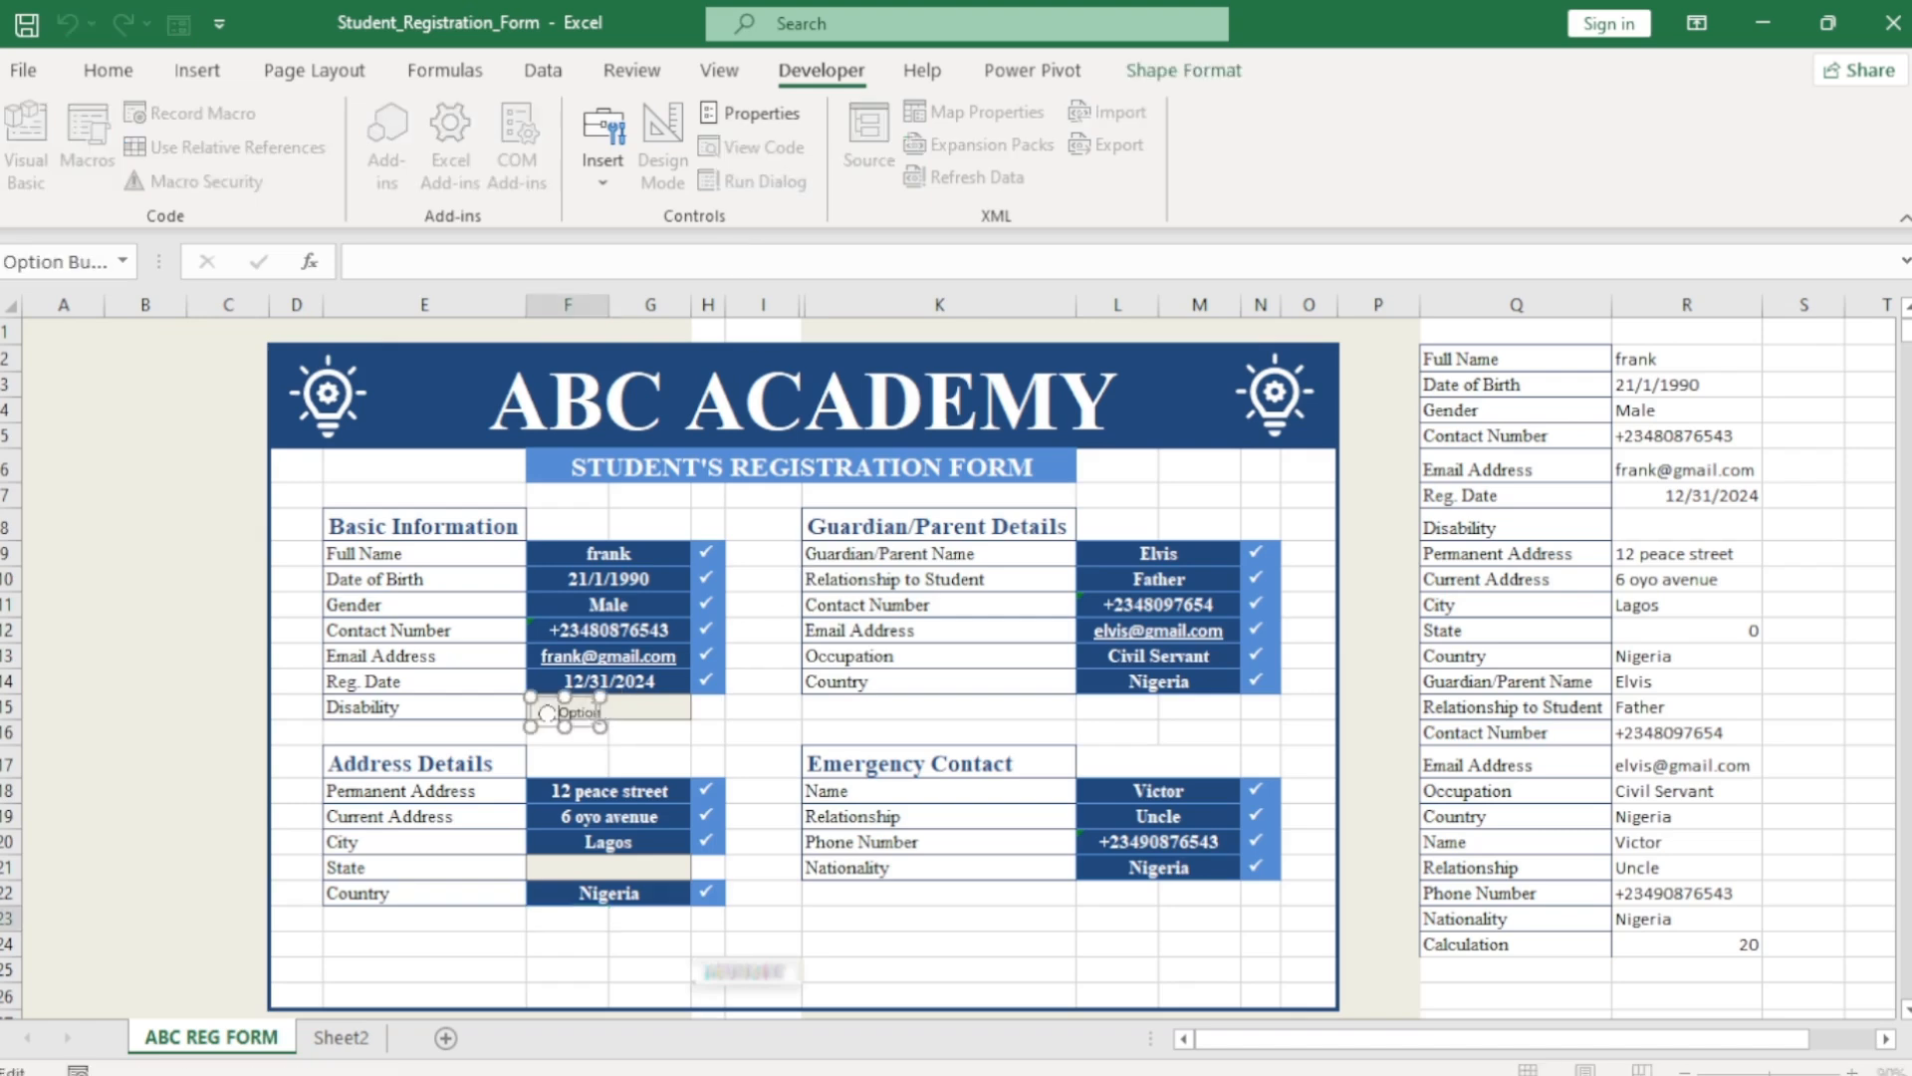
key("Down")
key("BackSpace")
key("BackSpace")
key("BackSpace")
left_click(646, 743)
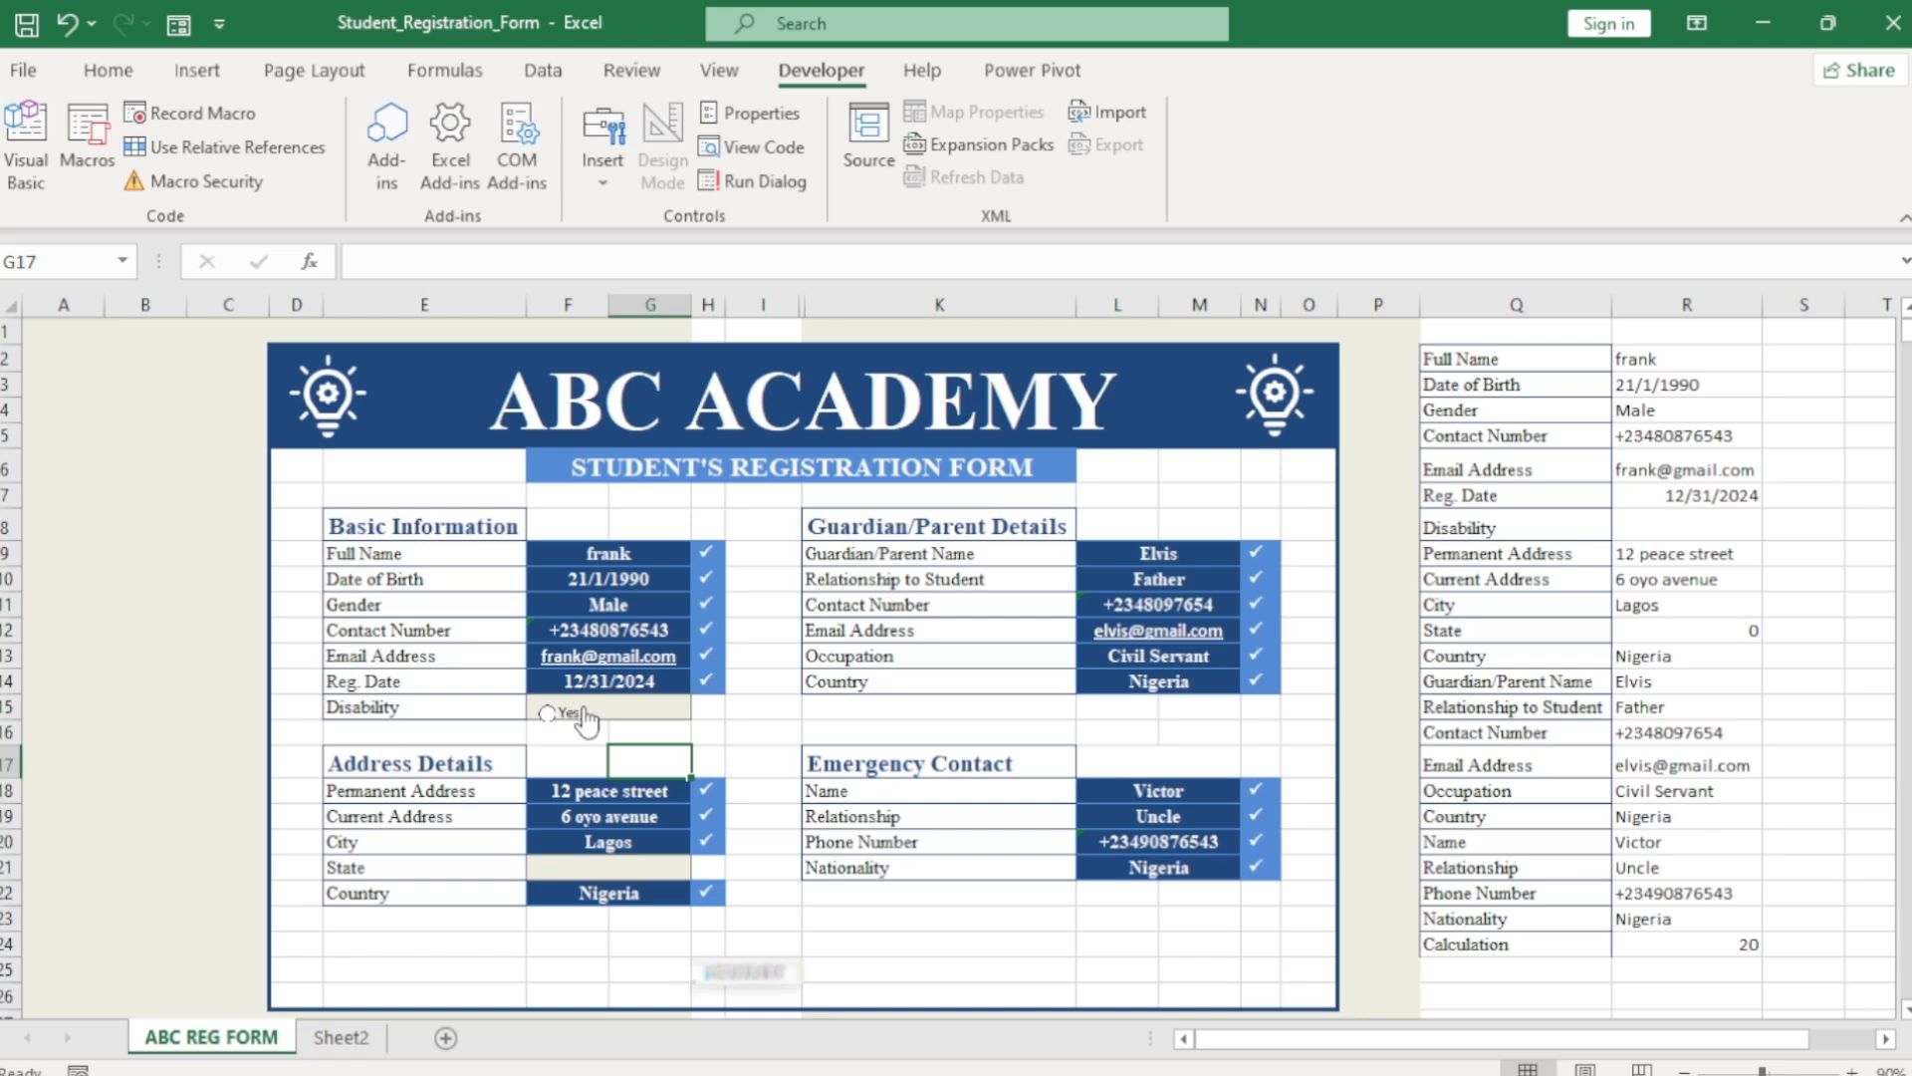
Duplicate the Yes button just to its right and relabel the copy No.
left_click(586, 718, "ctrl")
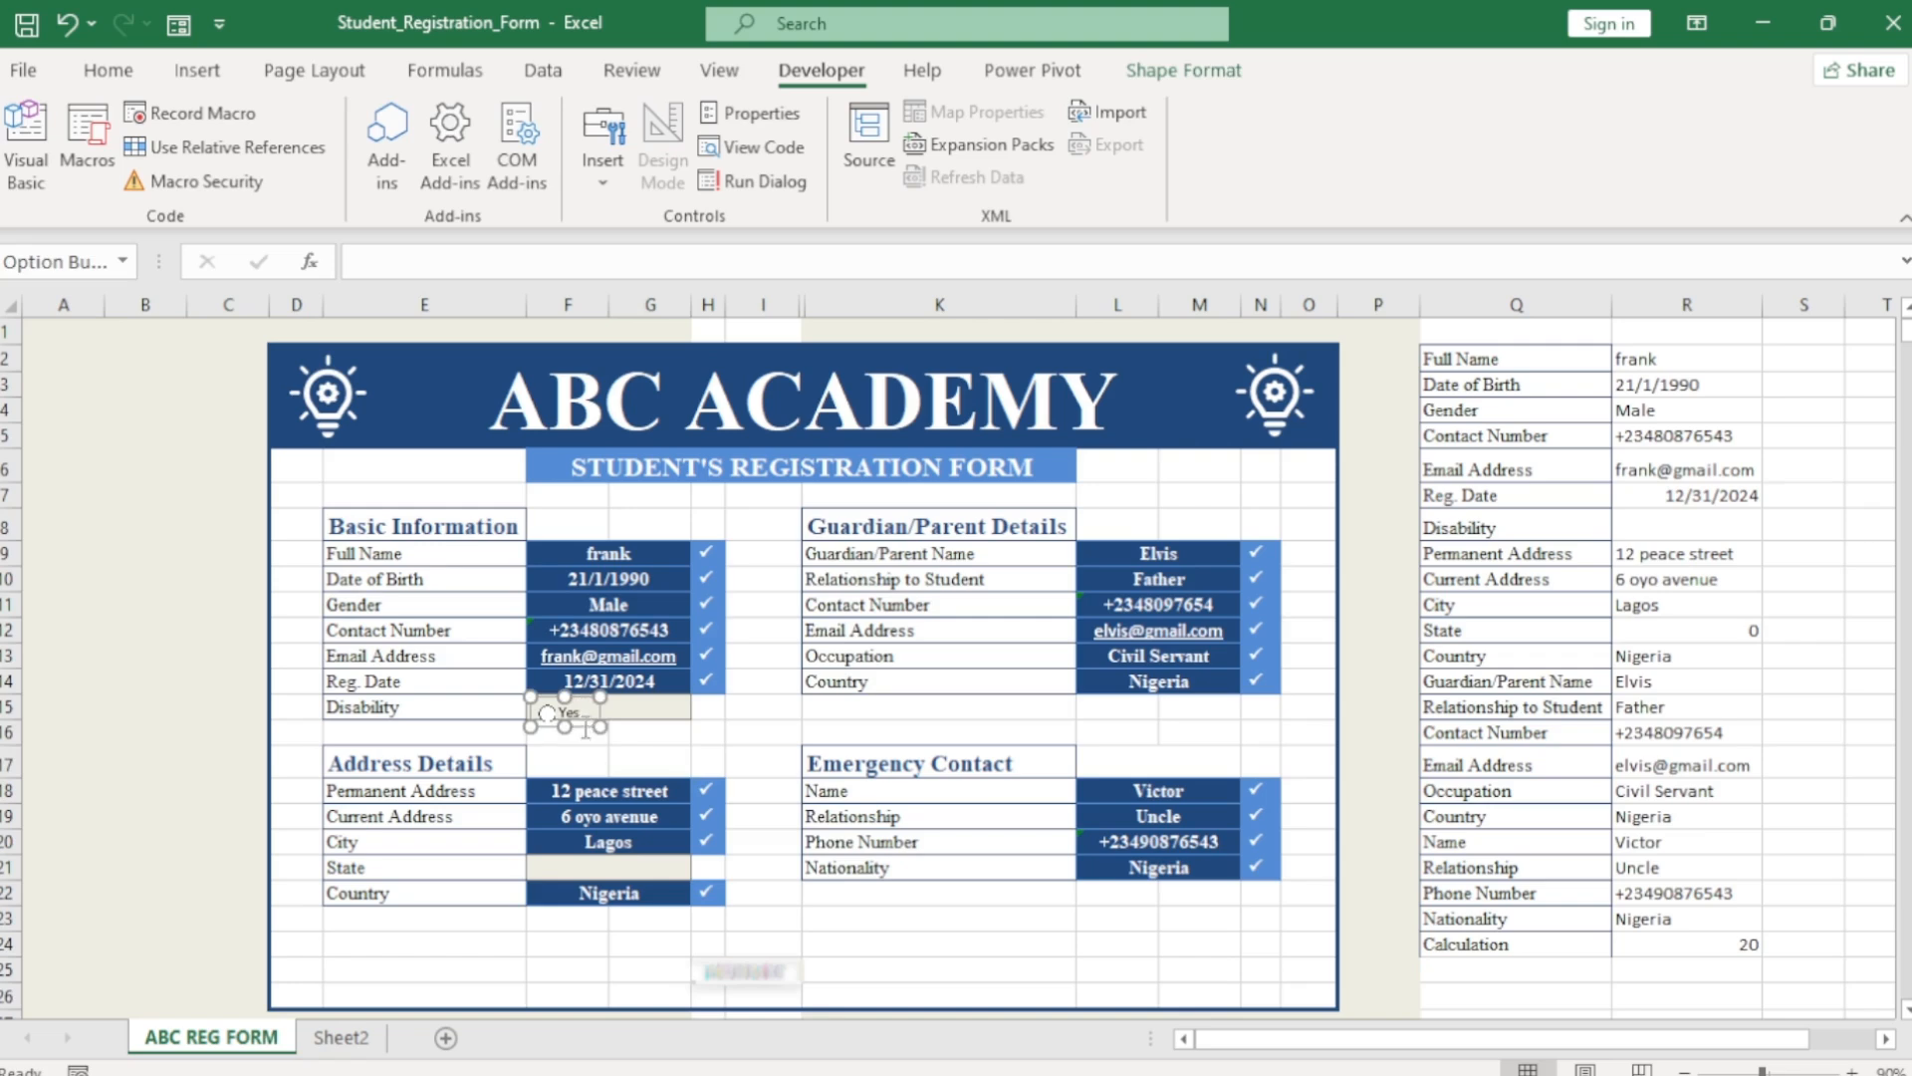
left_click_drag(587, 735, 664, 727)
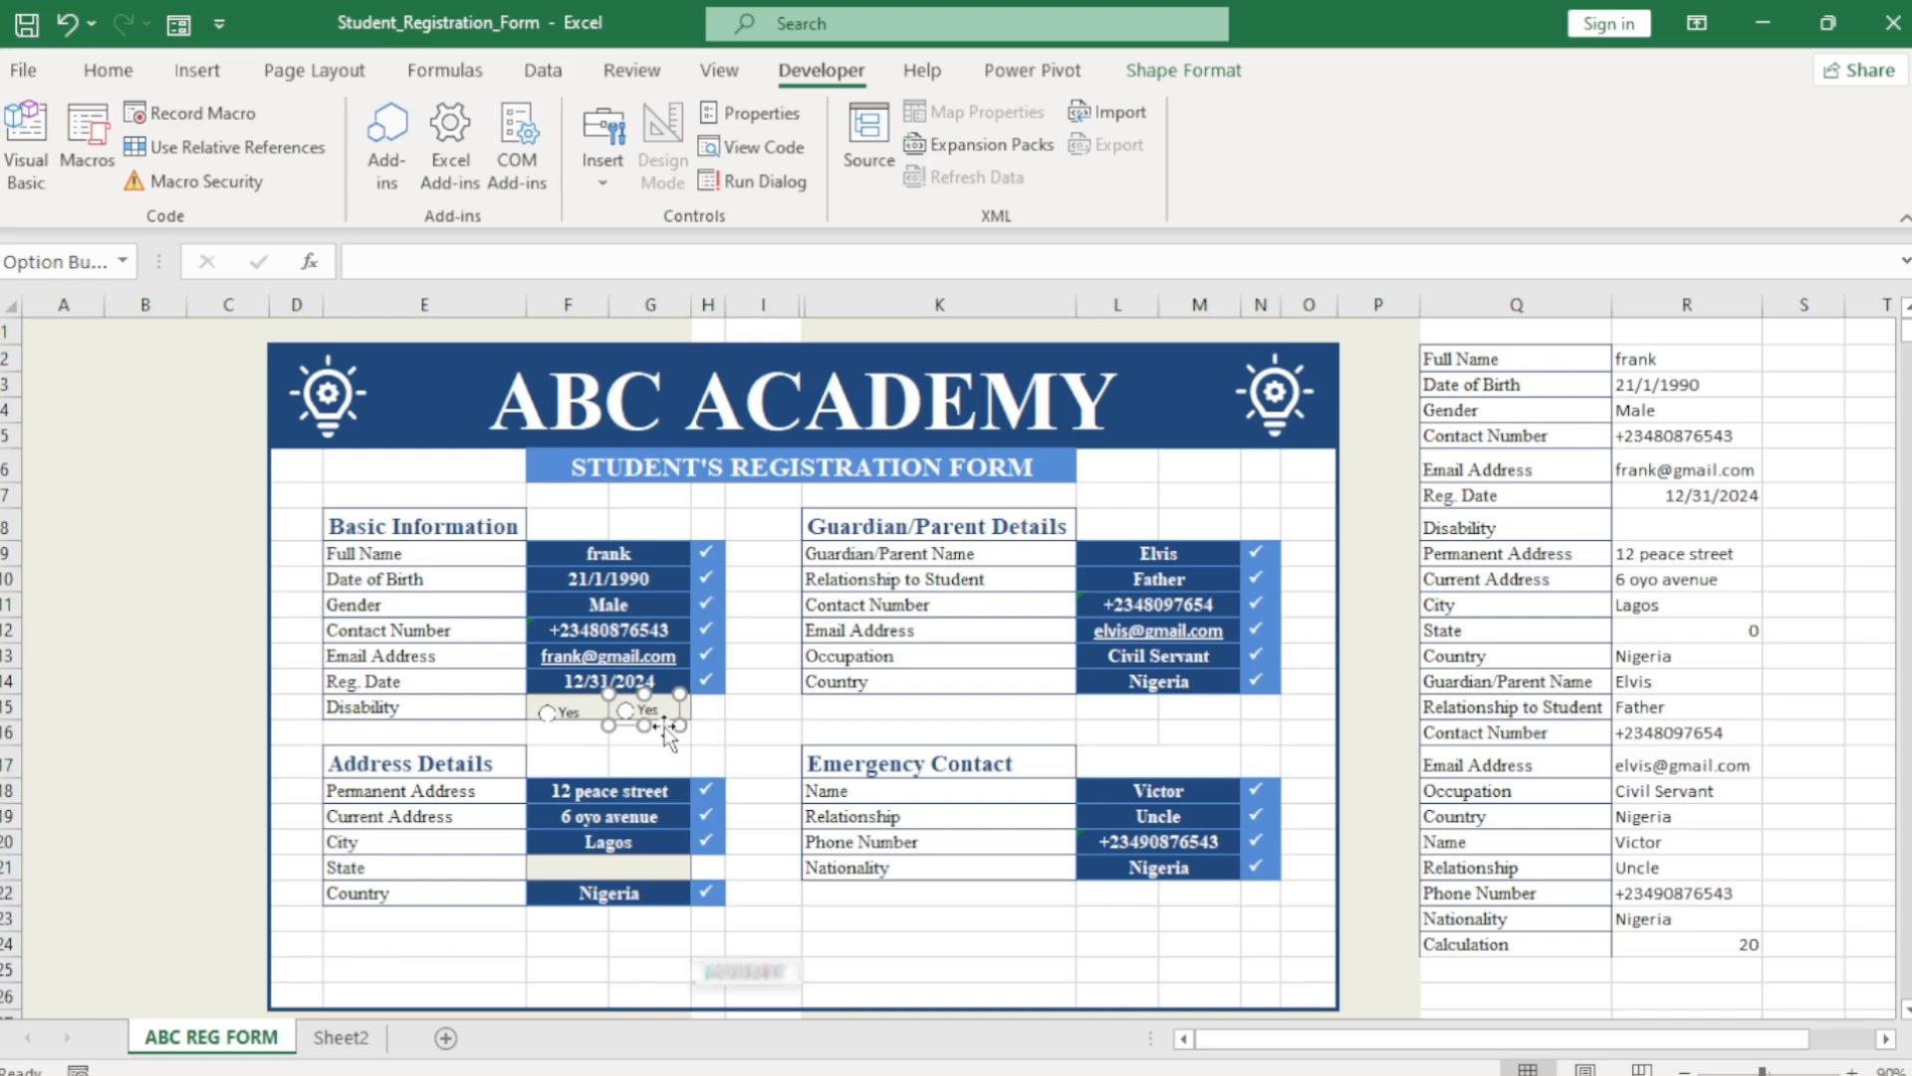
left_click(661, 708)
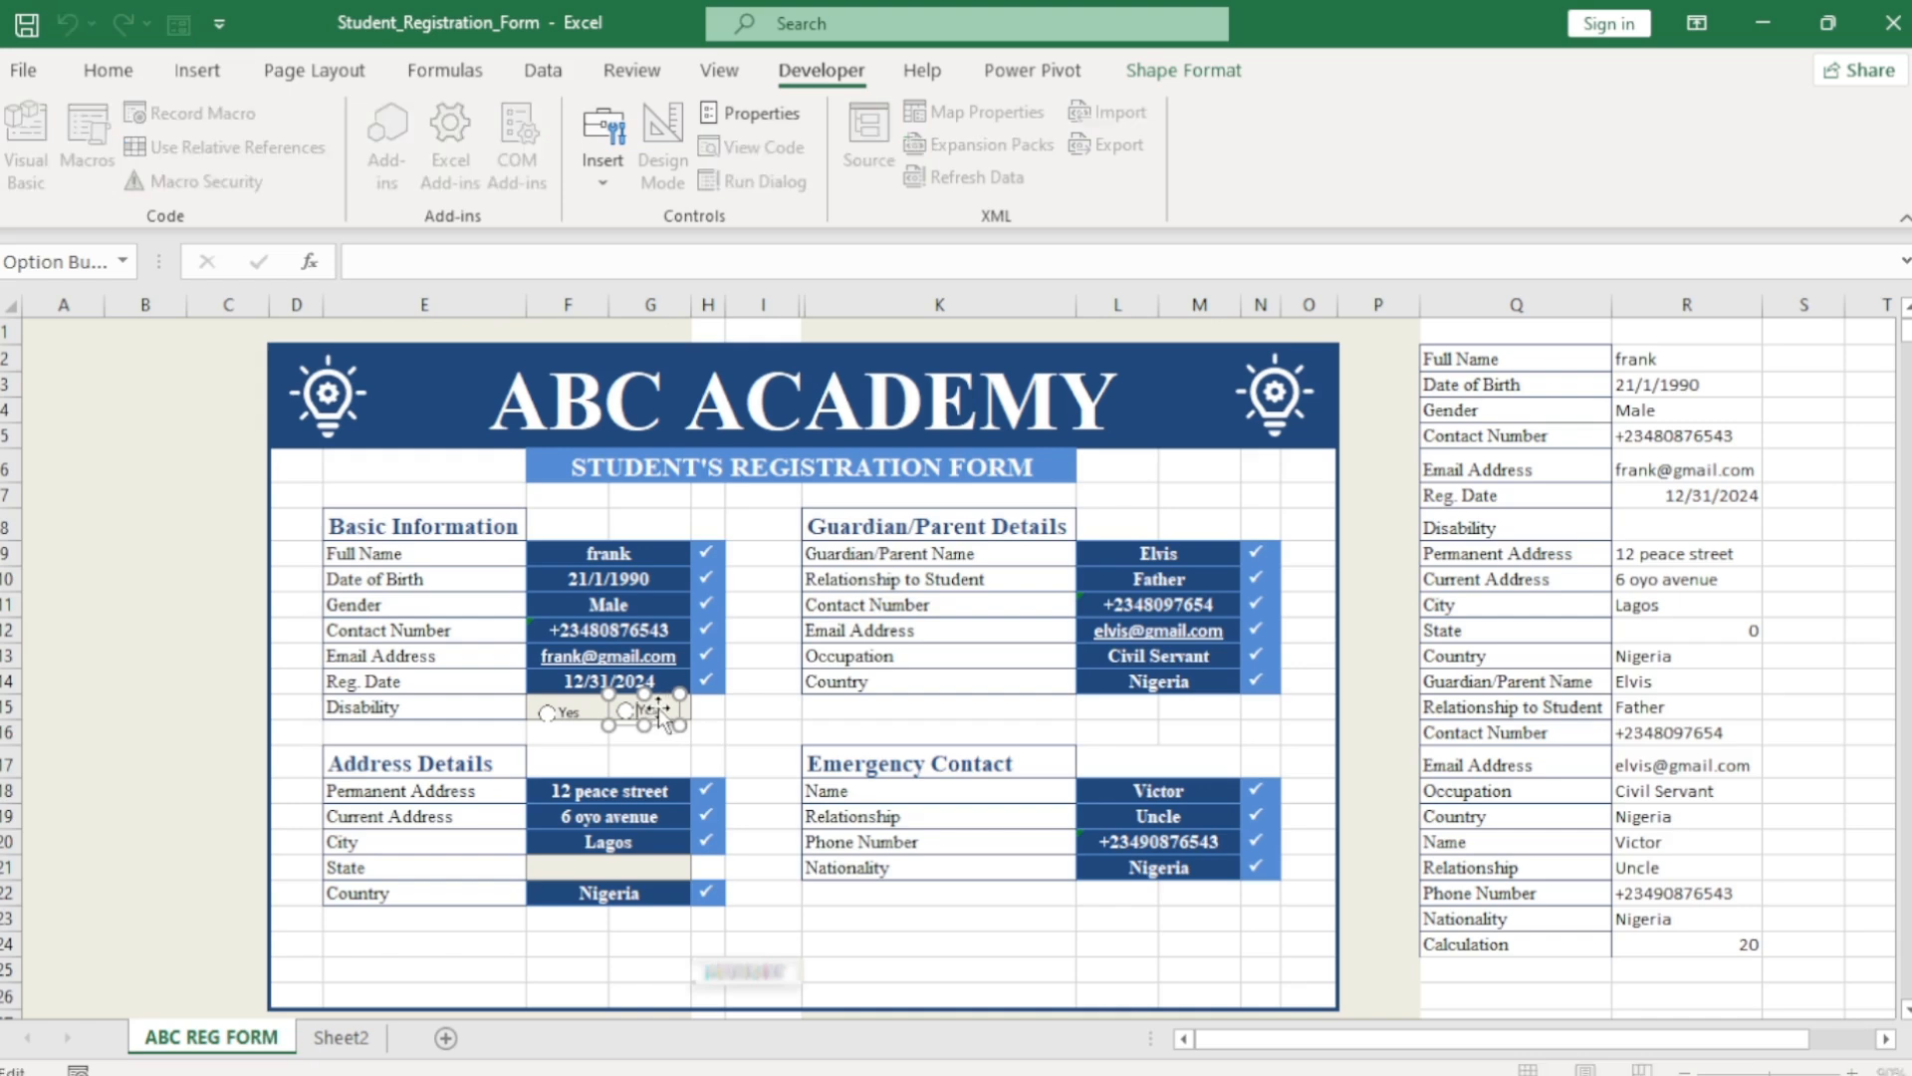
key("BackSpace")
key("BackSpace")
key("BackSpace")
Align the Yes and No buttons along their middles.
left_click(563, 723, "ctrl")
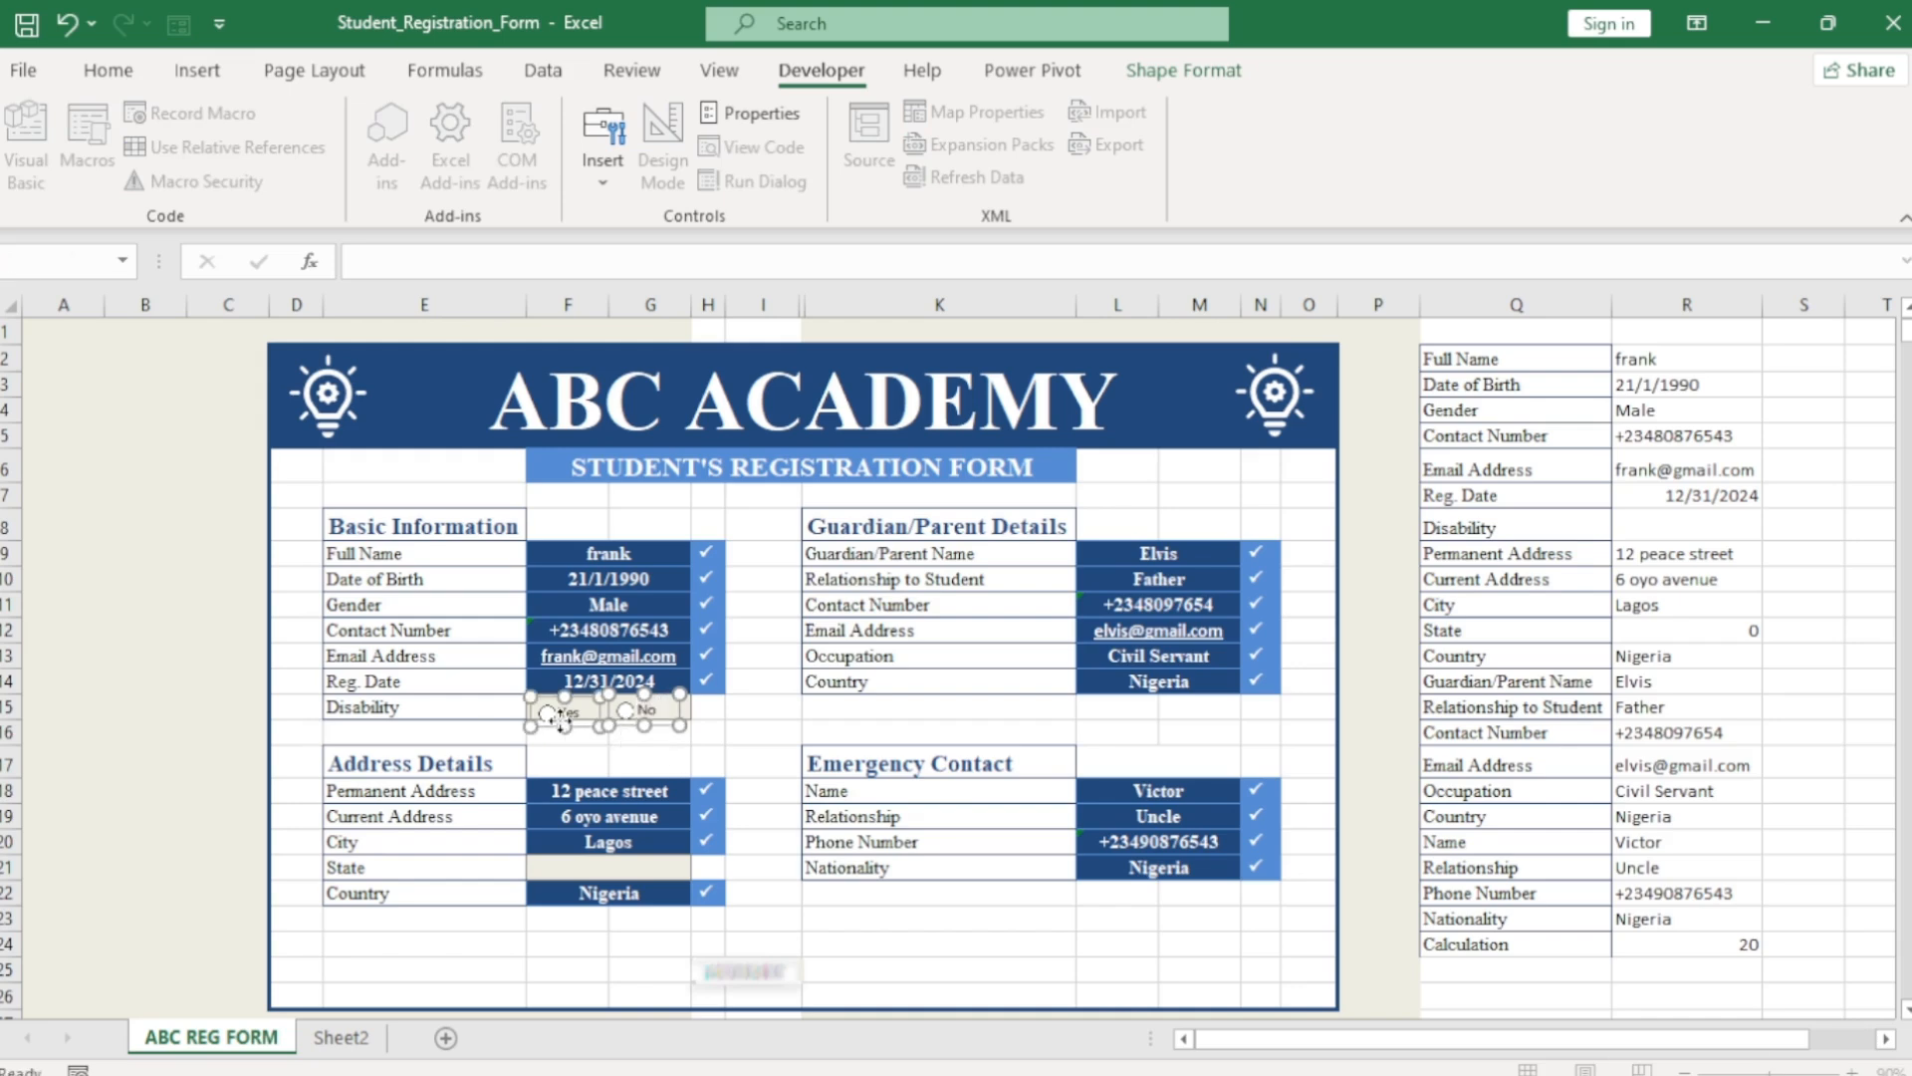
left_click(1183, 70)
left_click(1602, 117)
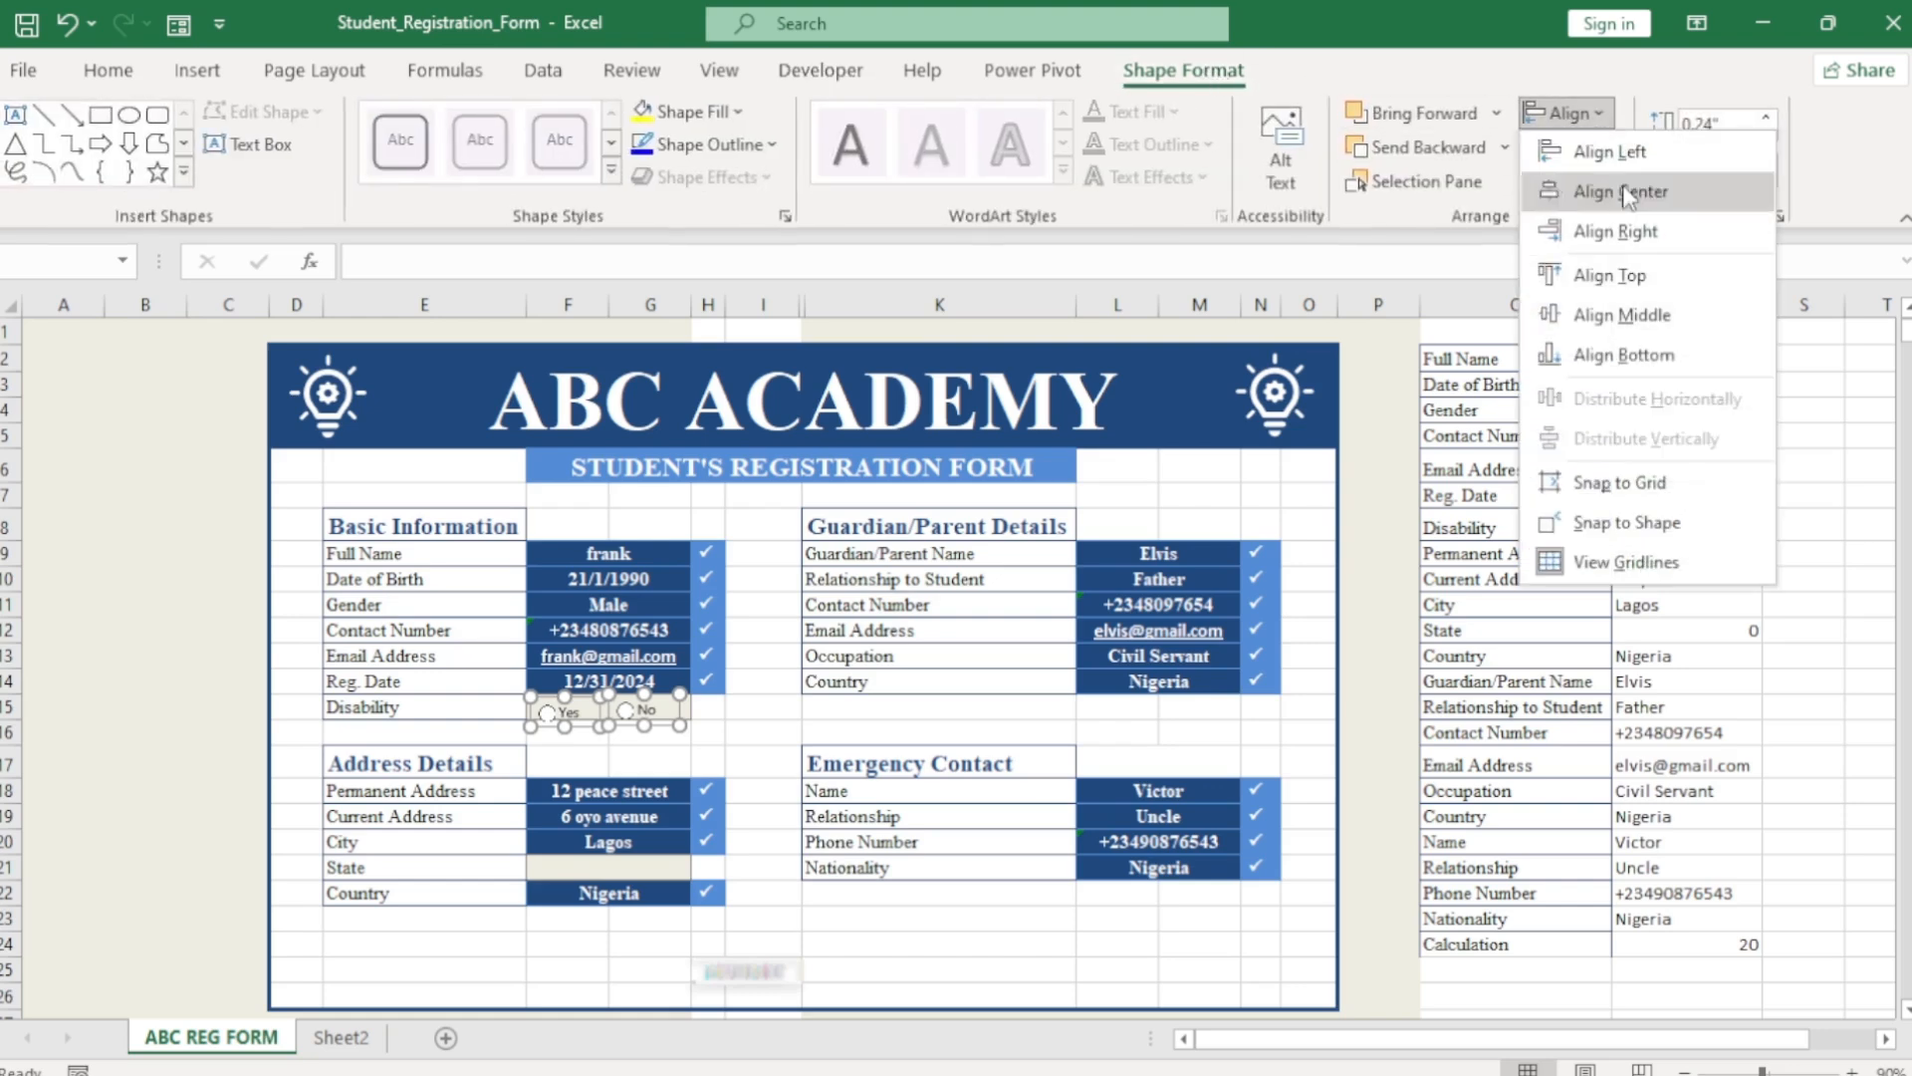
left_click(1652, 308)
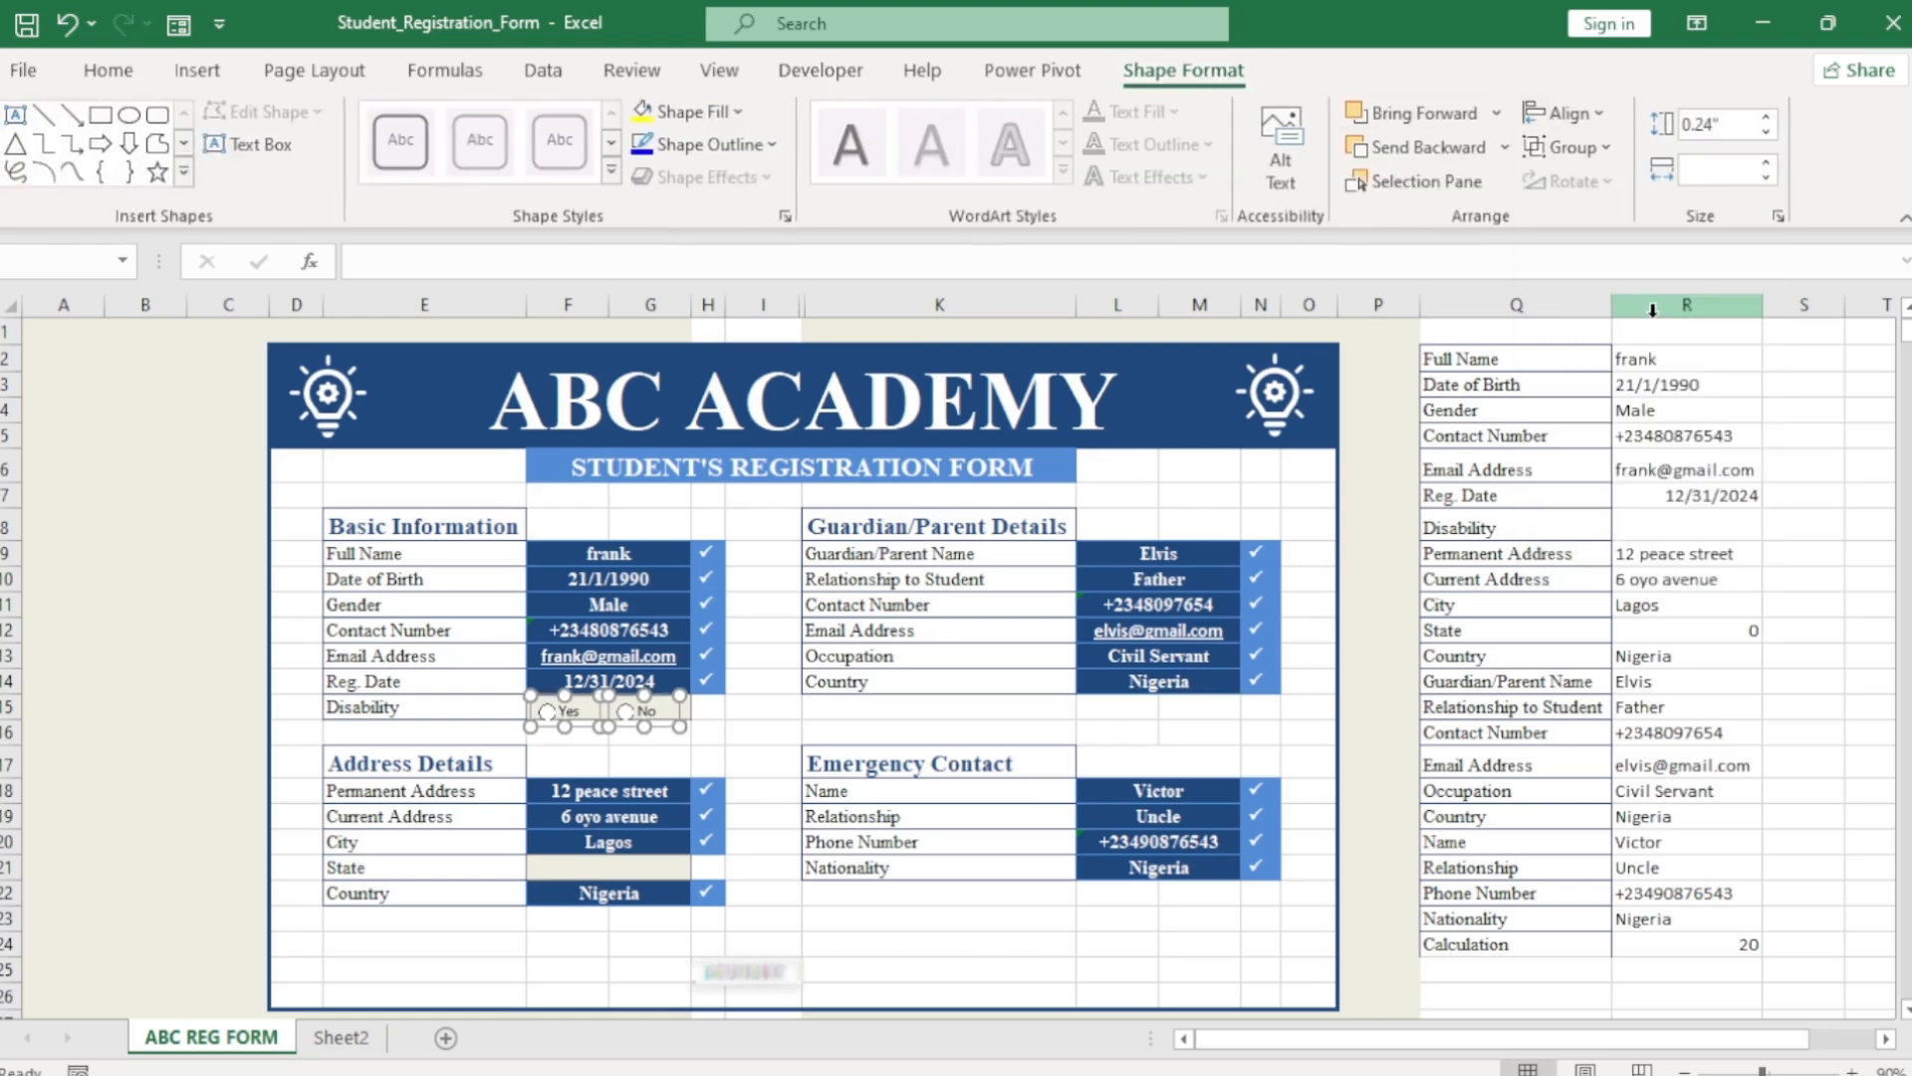
left_click(783, 758)
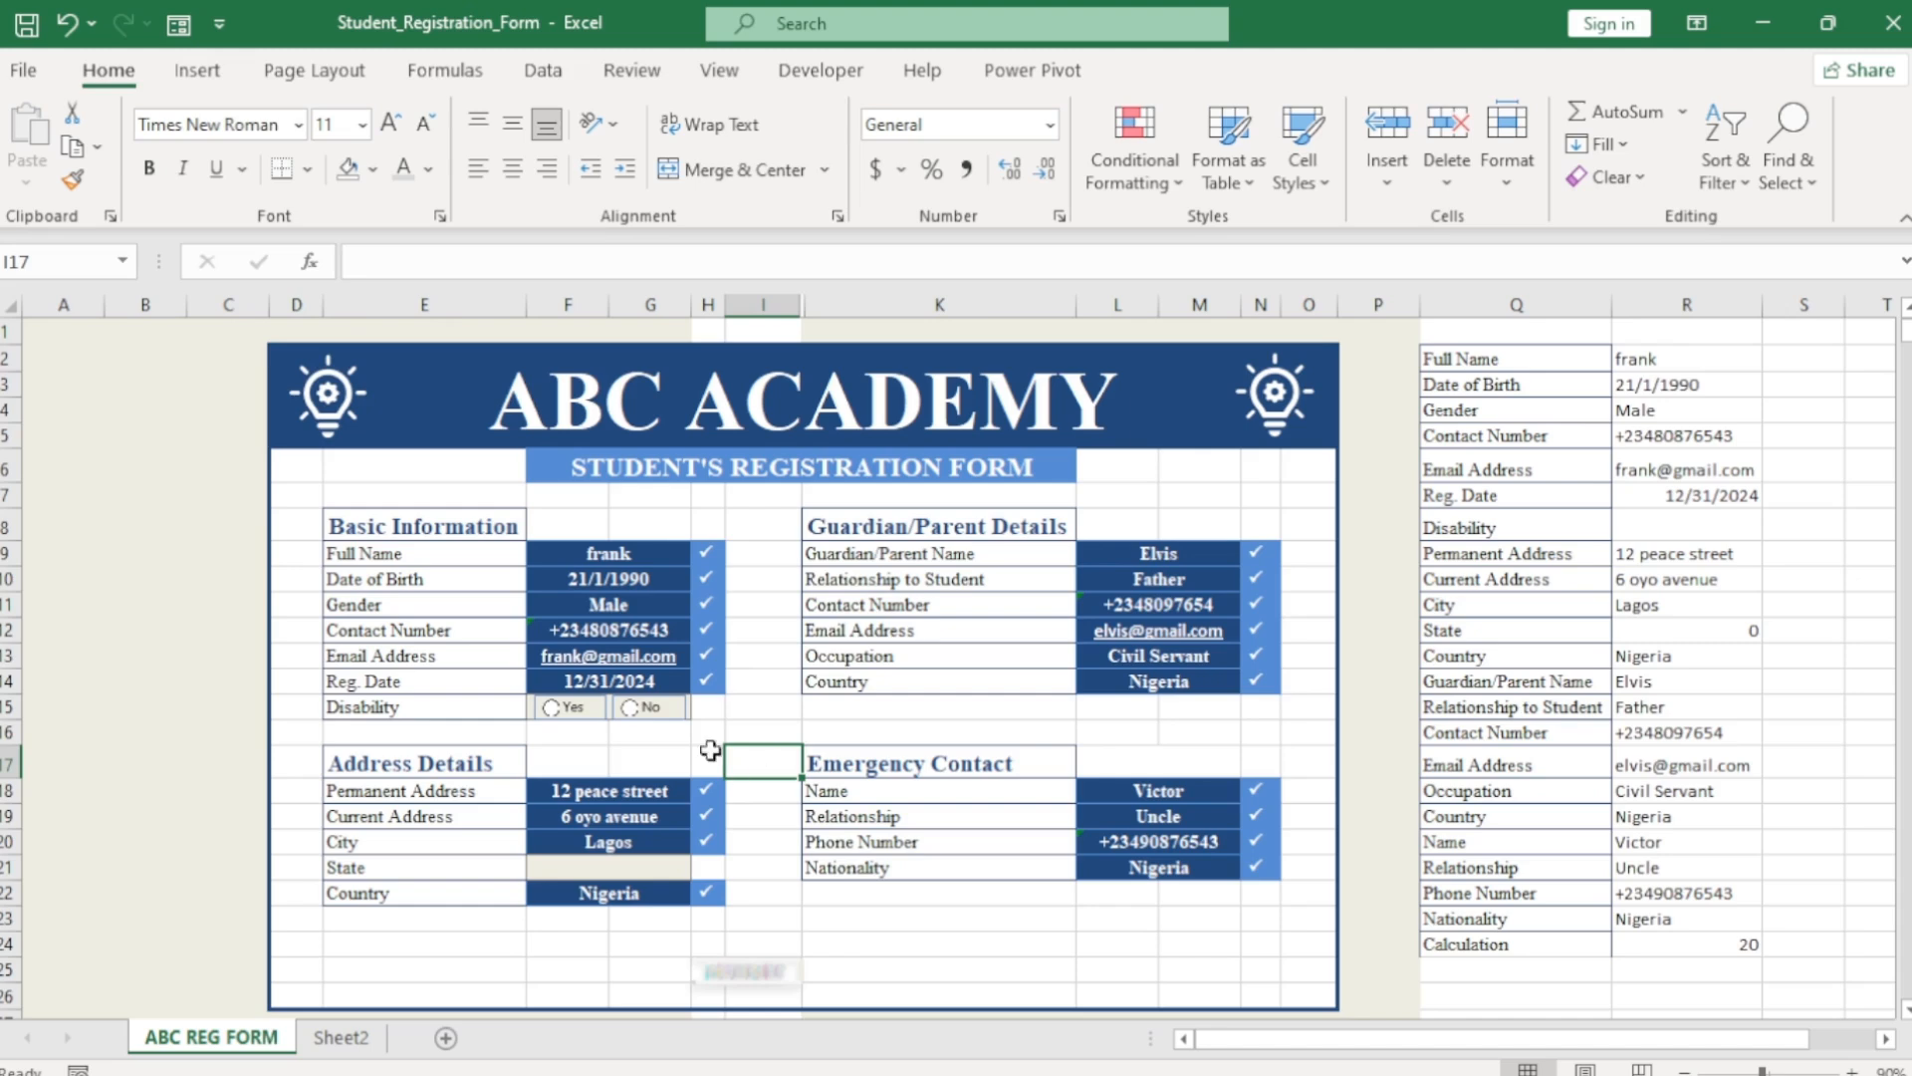
Make Yes the checked default, link the Disability buttons to $S$8, and test with No.
left_click(558, 711)
left_click(1792, 532)
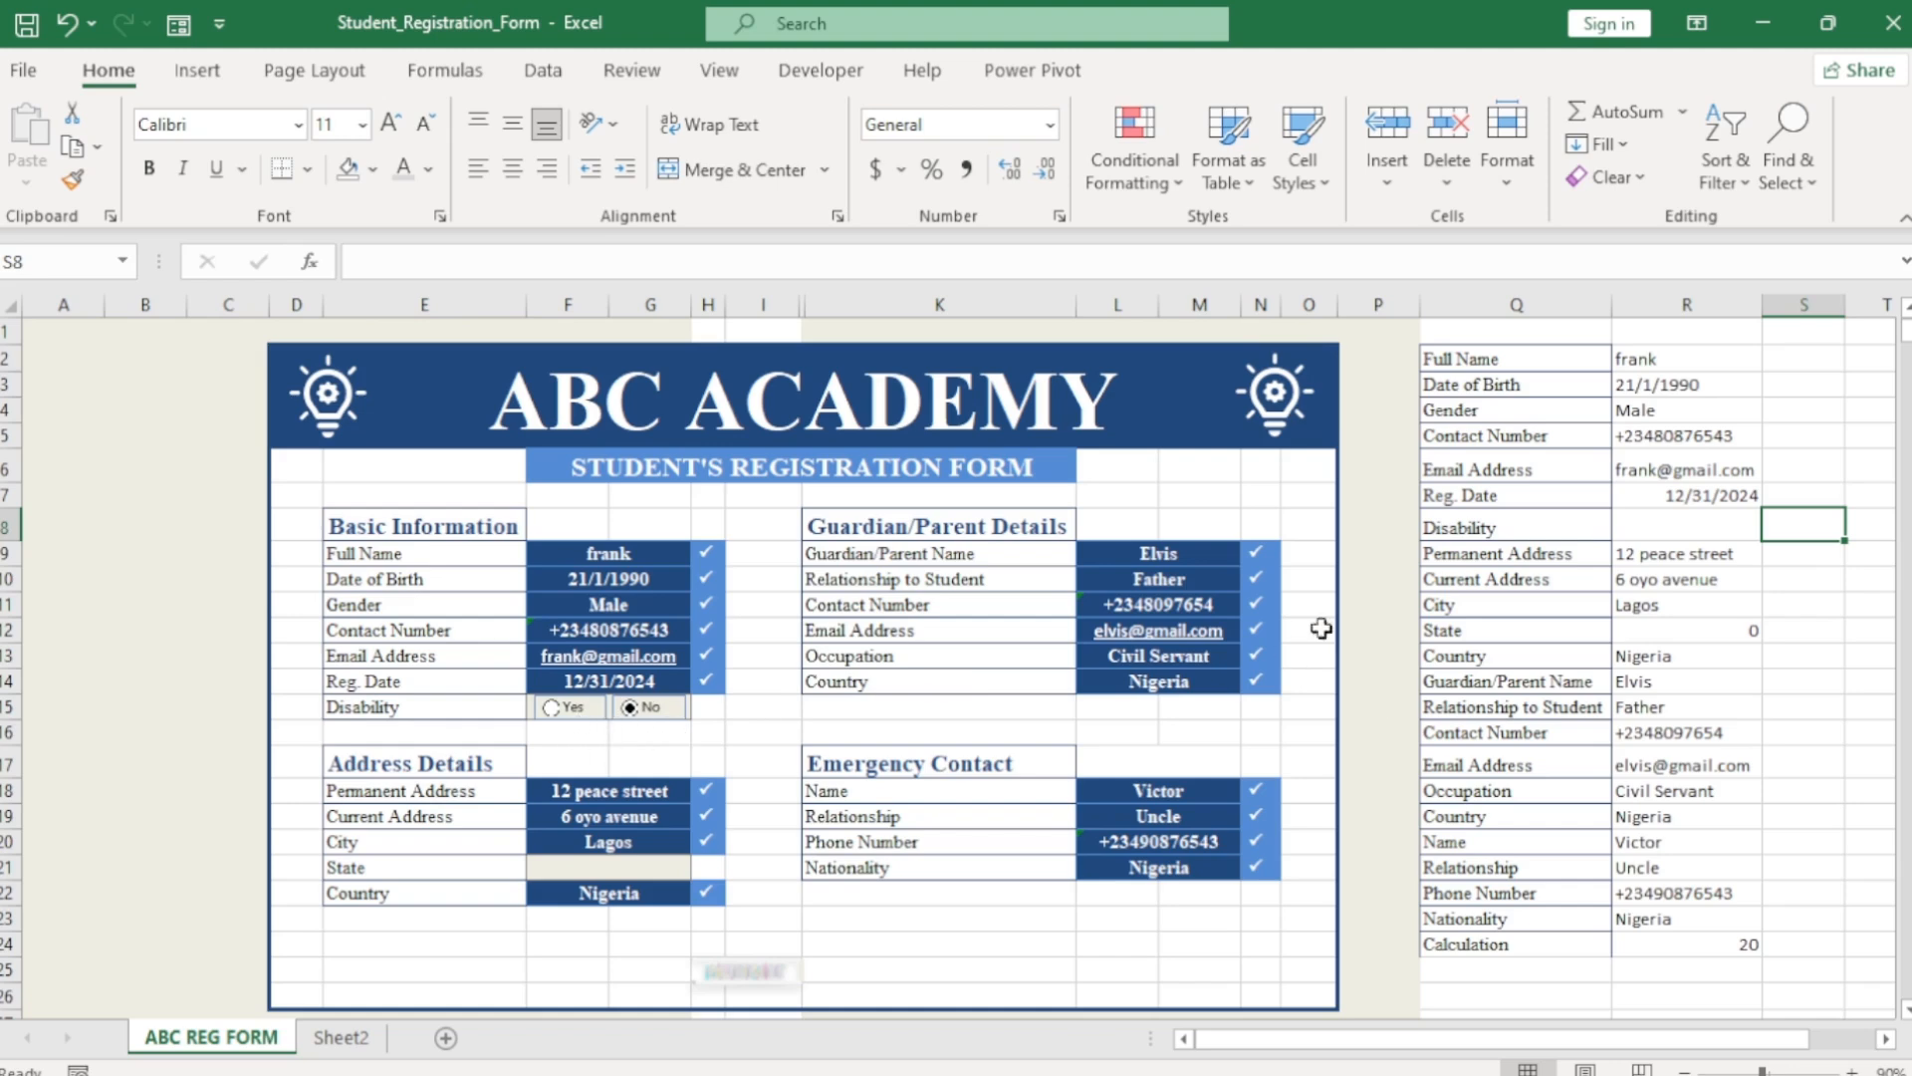
right_click(569, 717)
left_click(662, 1027)
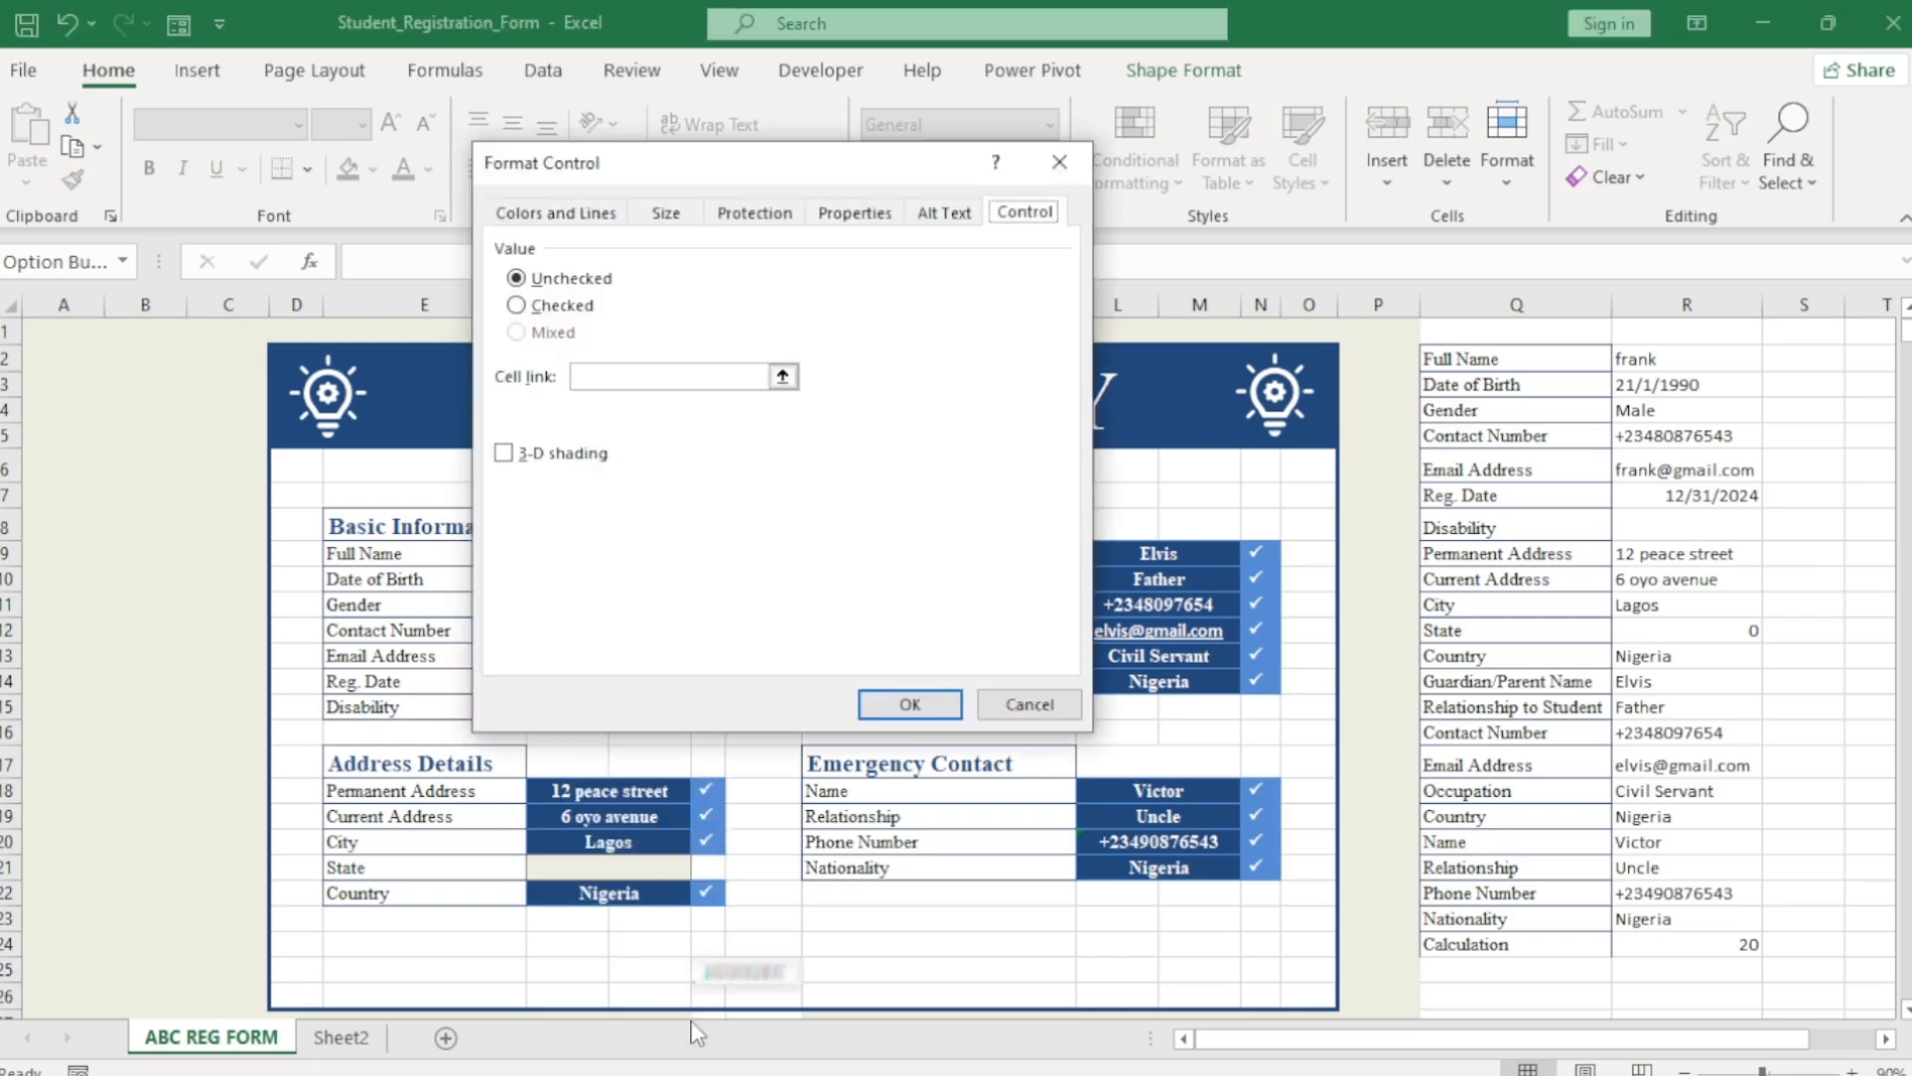
left_click(517, 305)
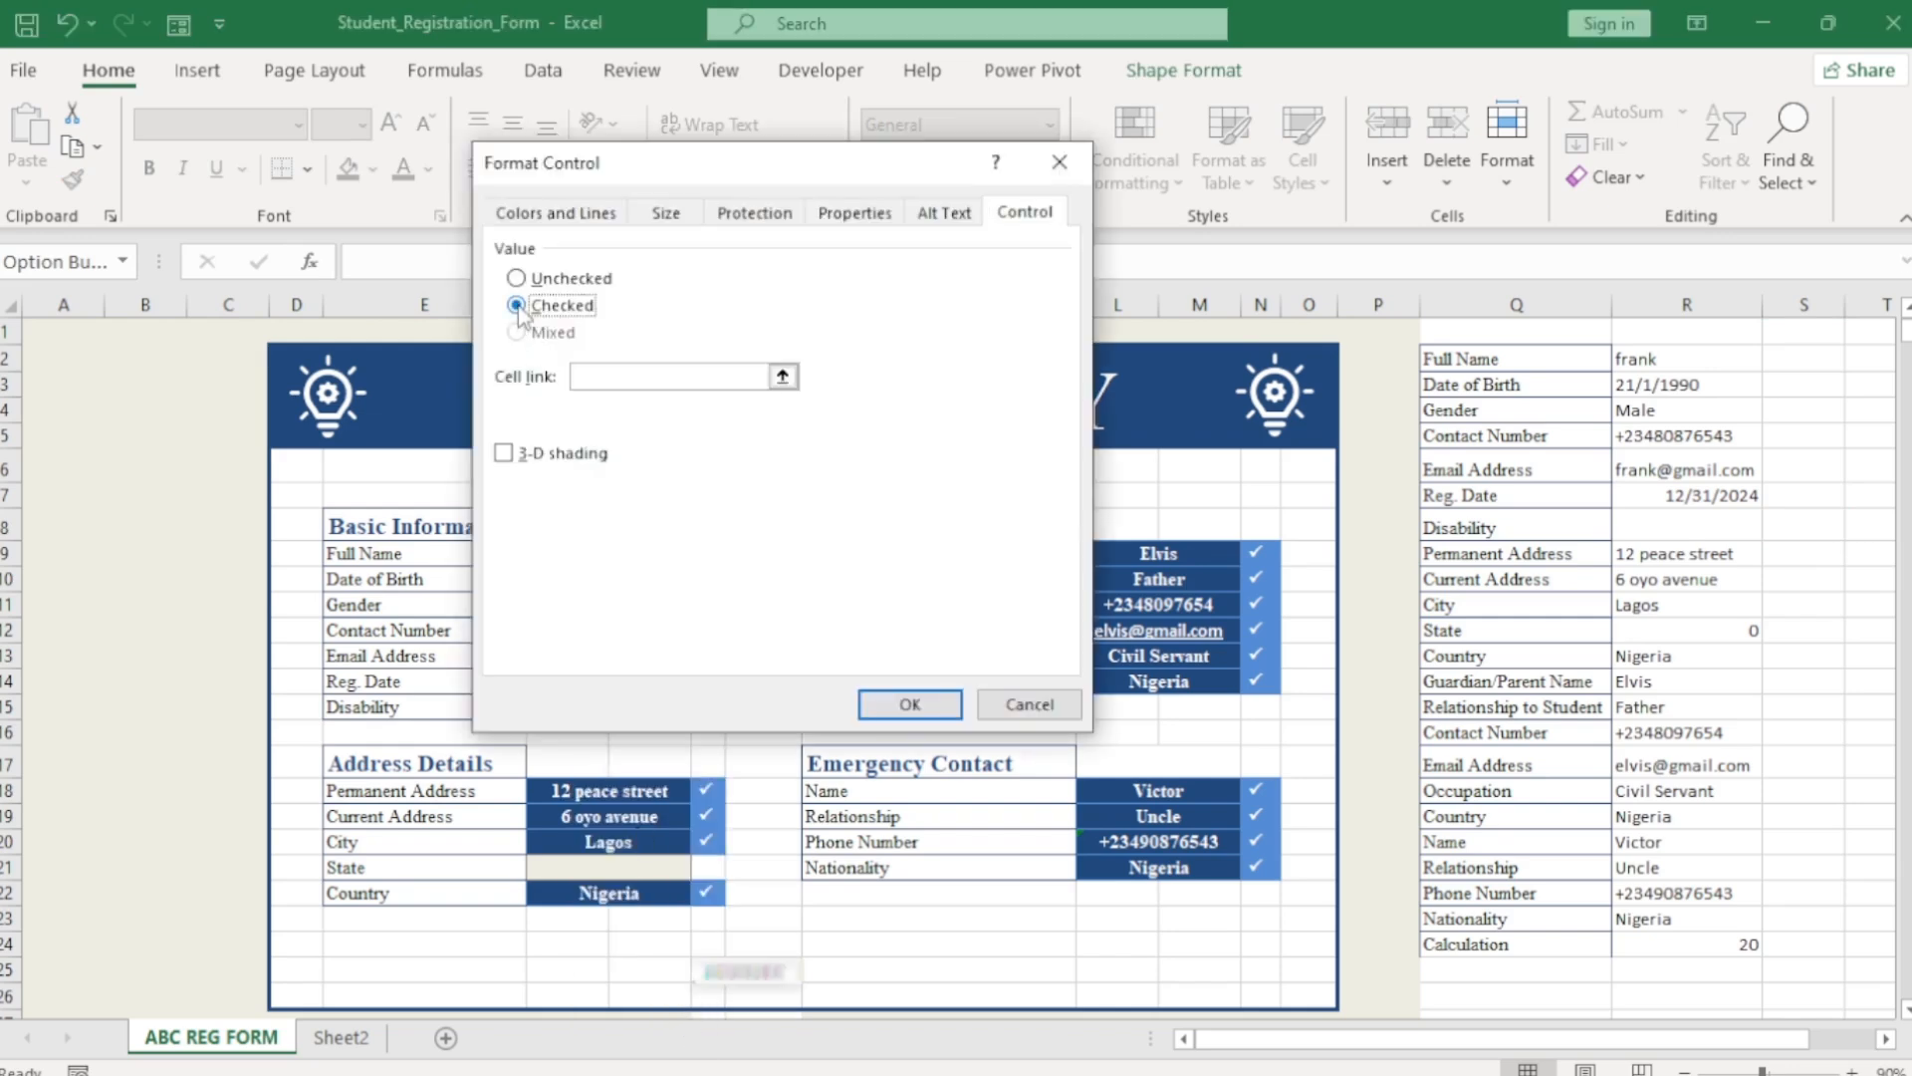
left_click(638, 375)
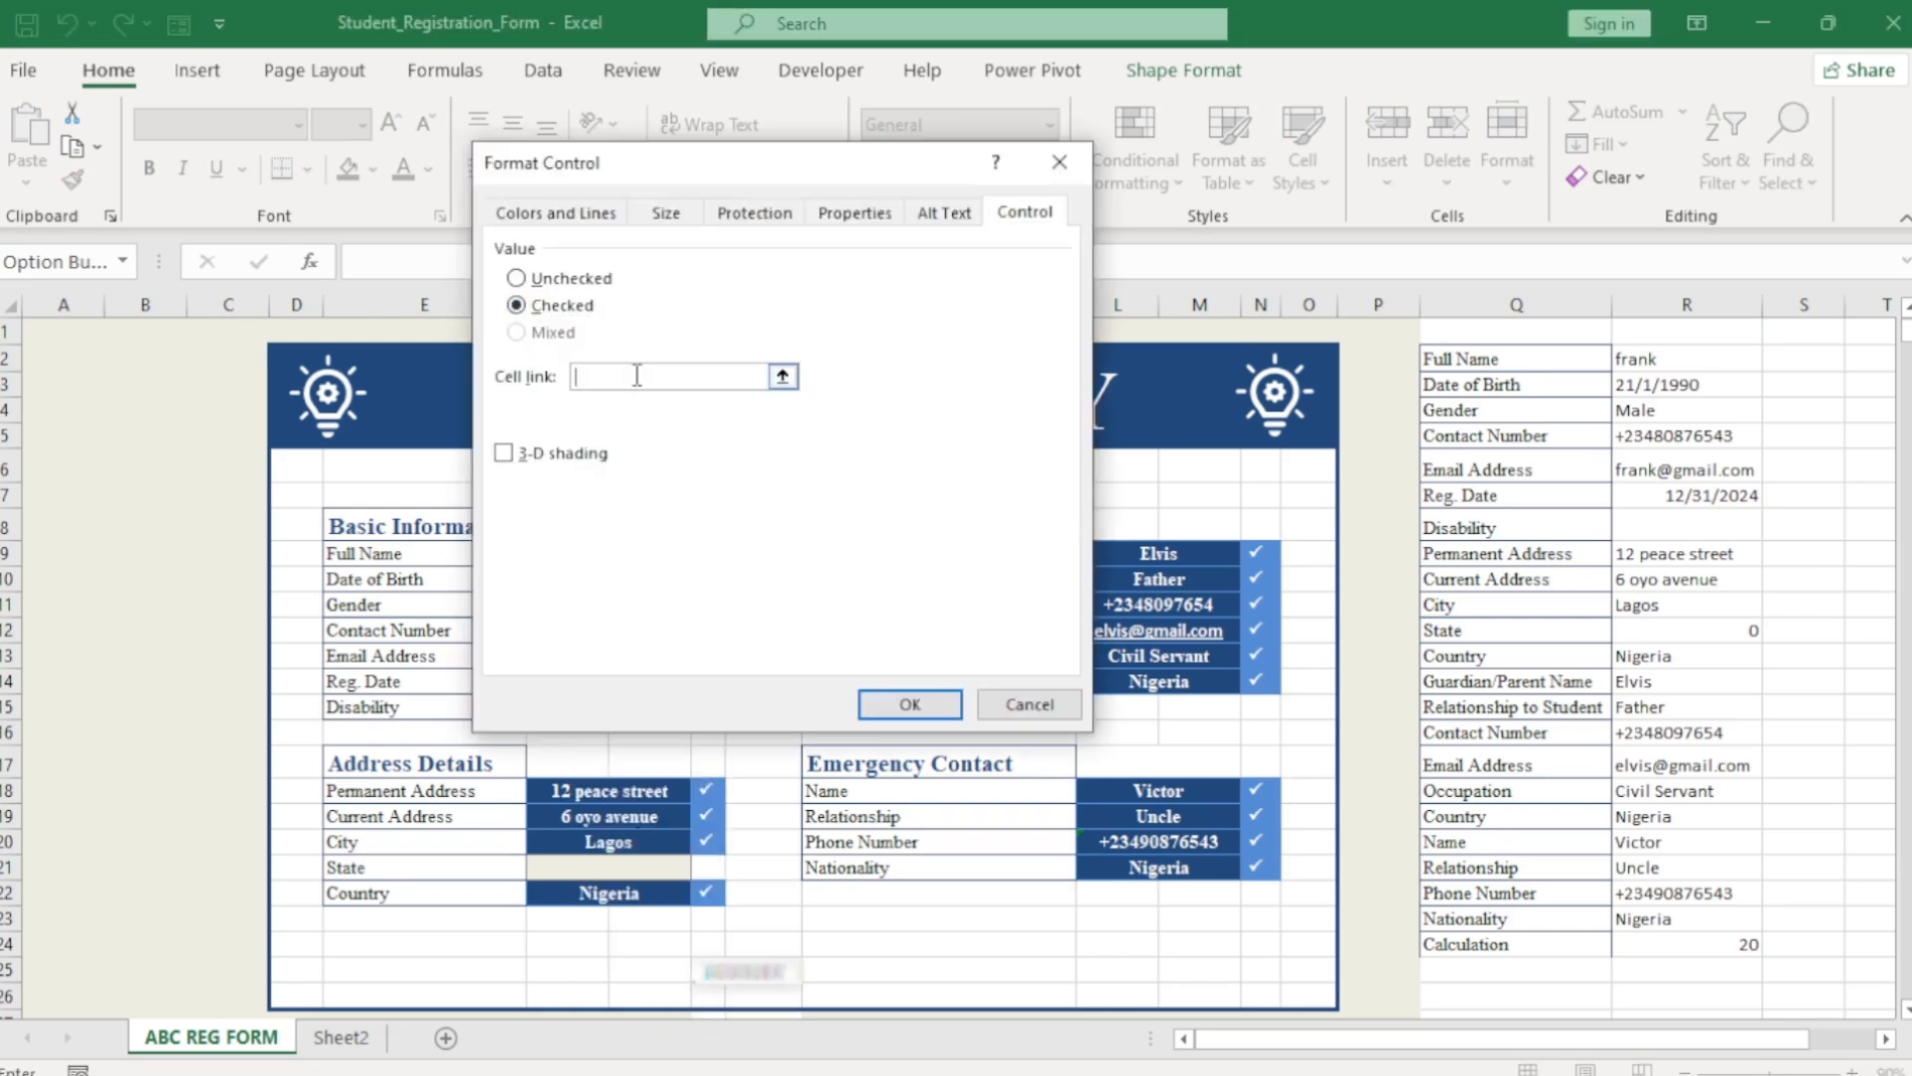
left_click(1800, 532)
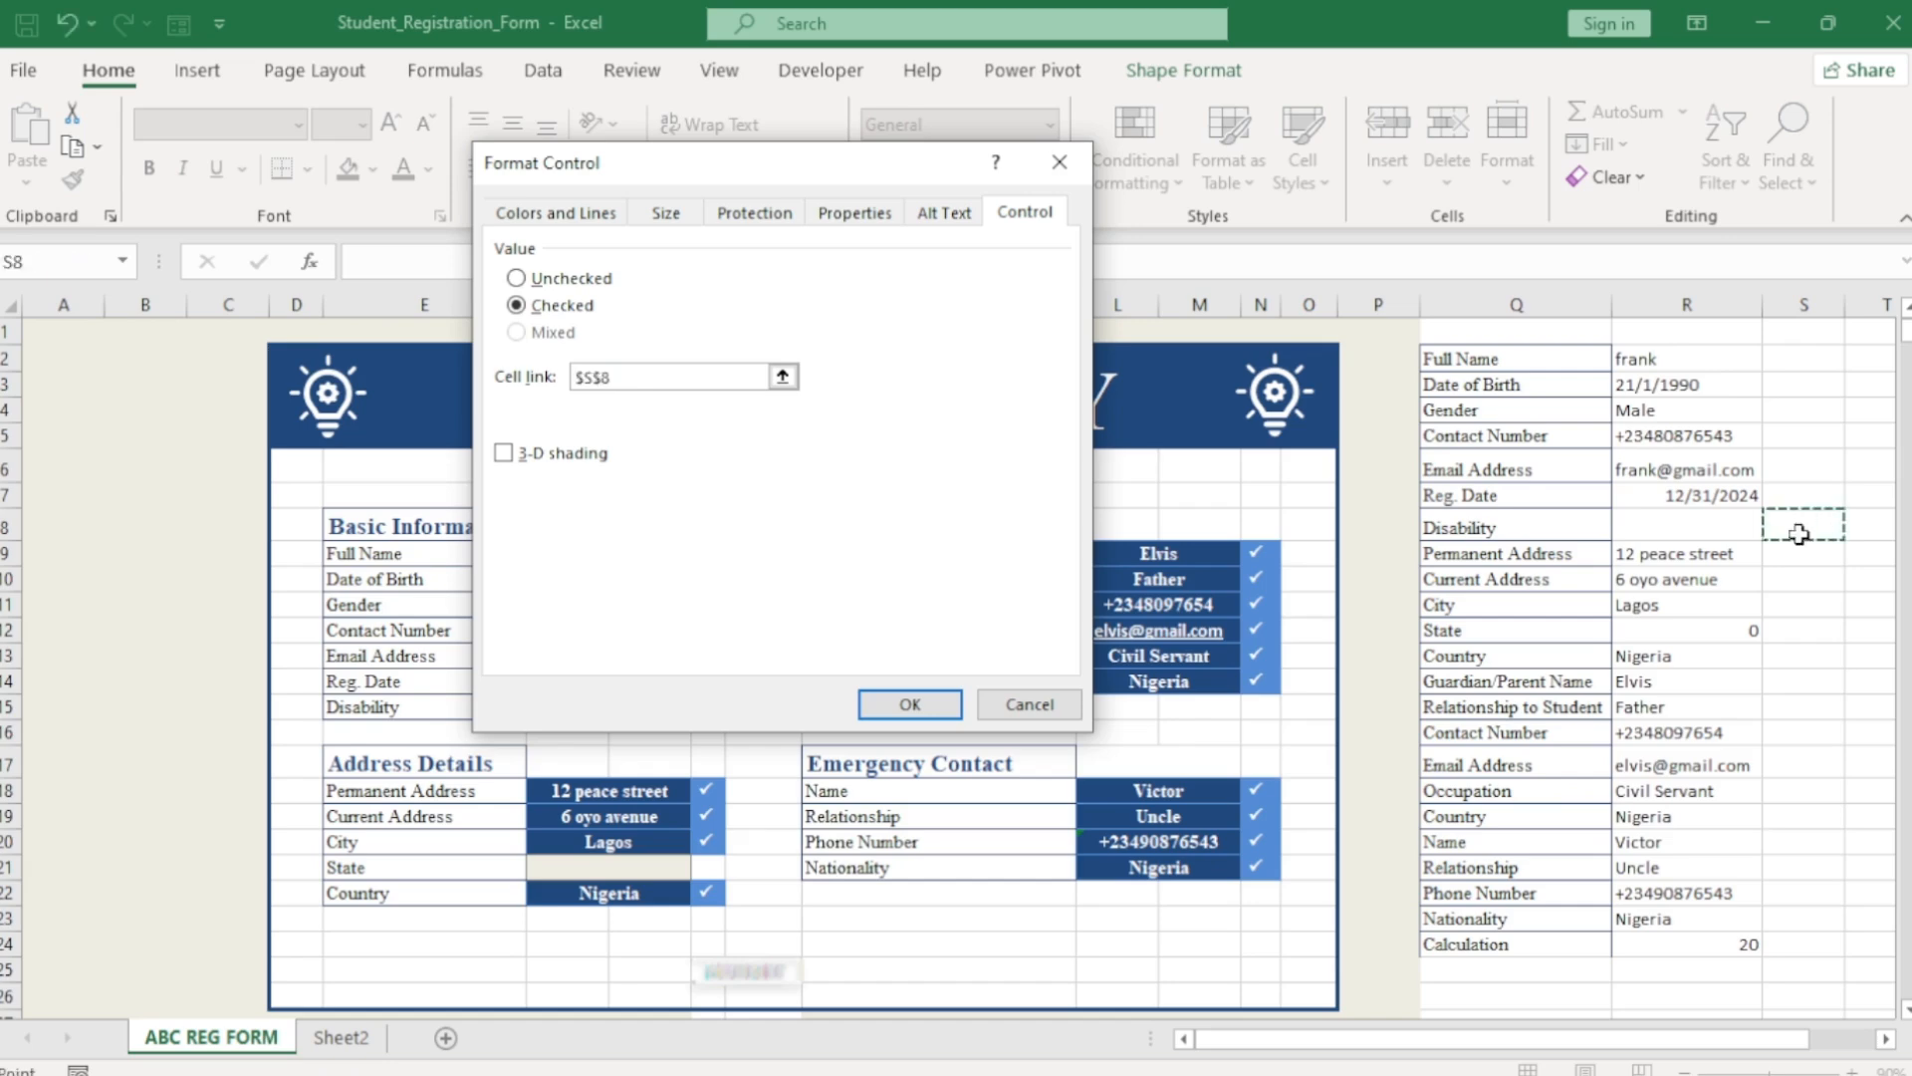
left_click(910, 704)
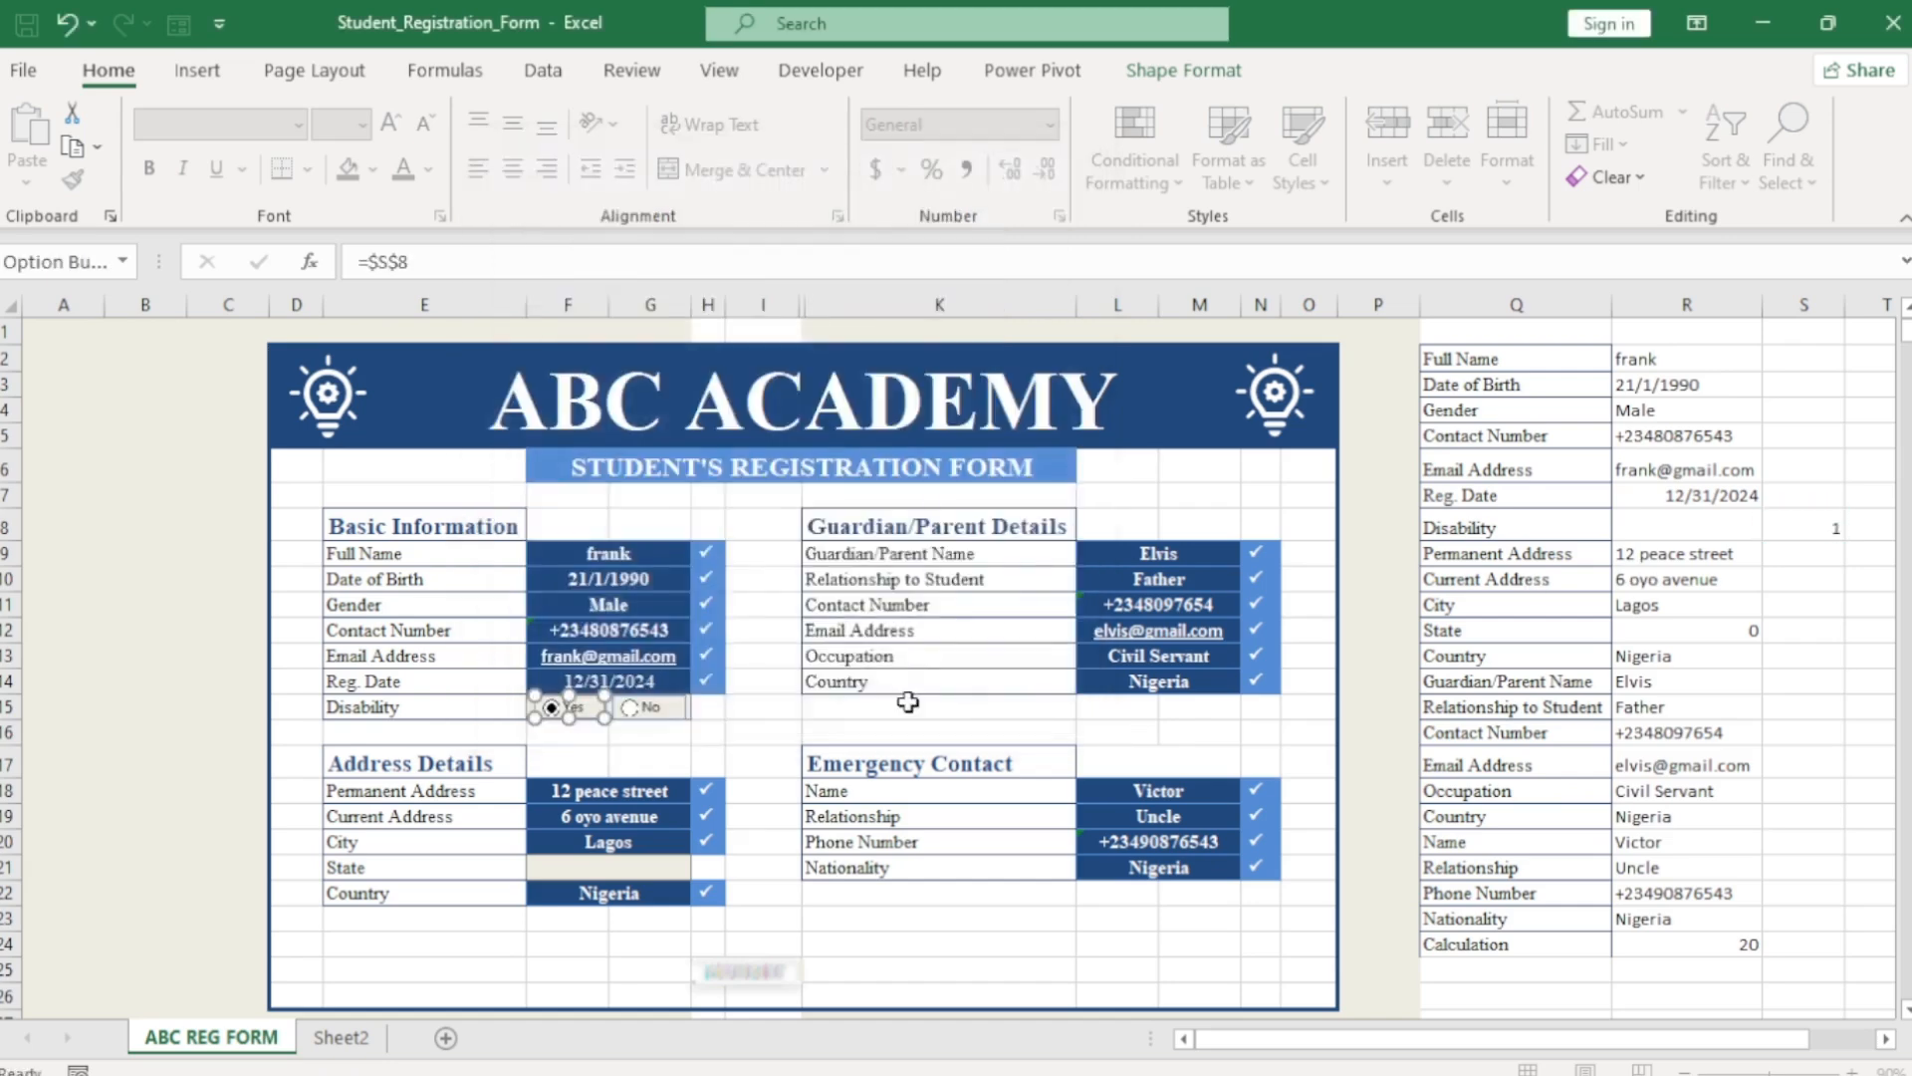
left_click(638, 709)
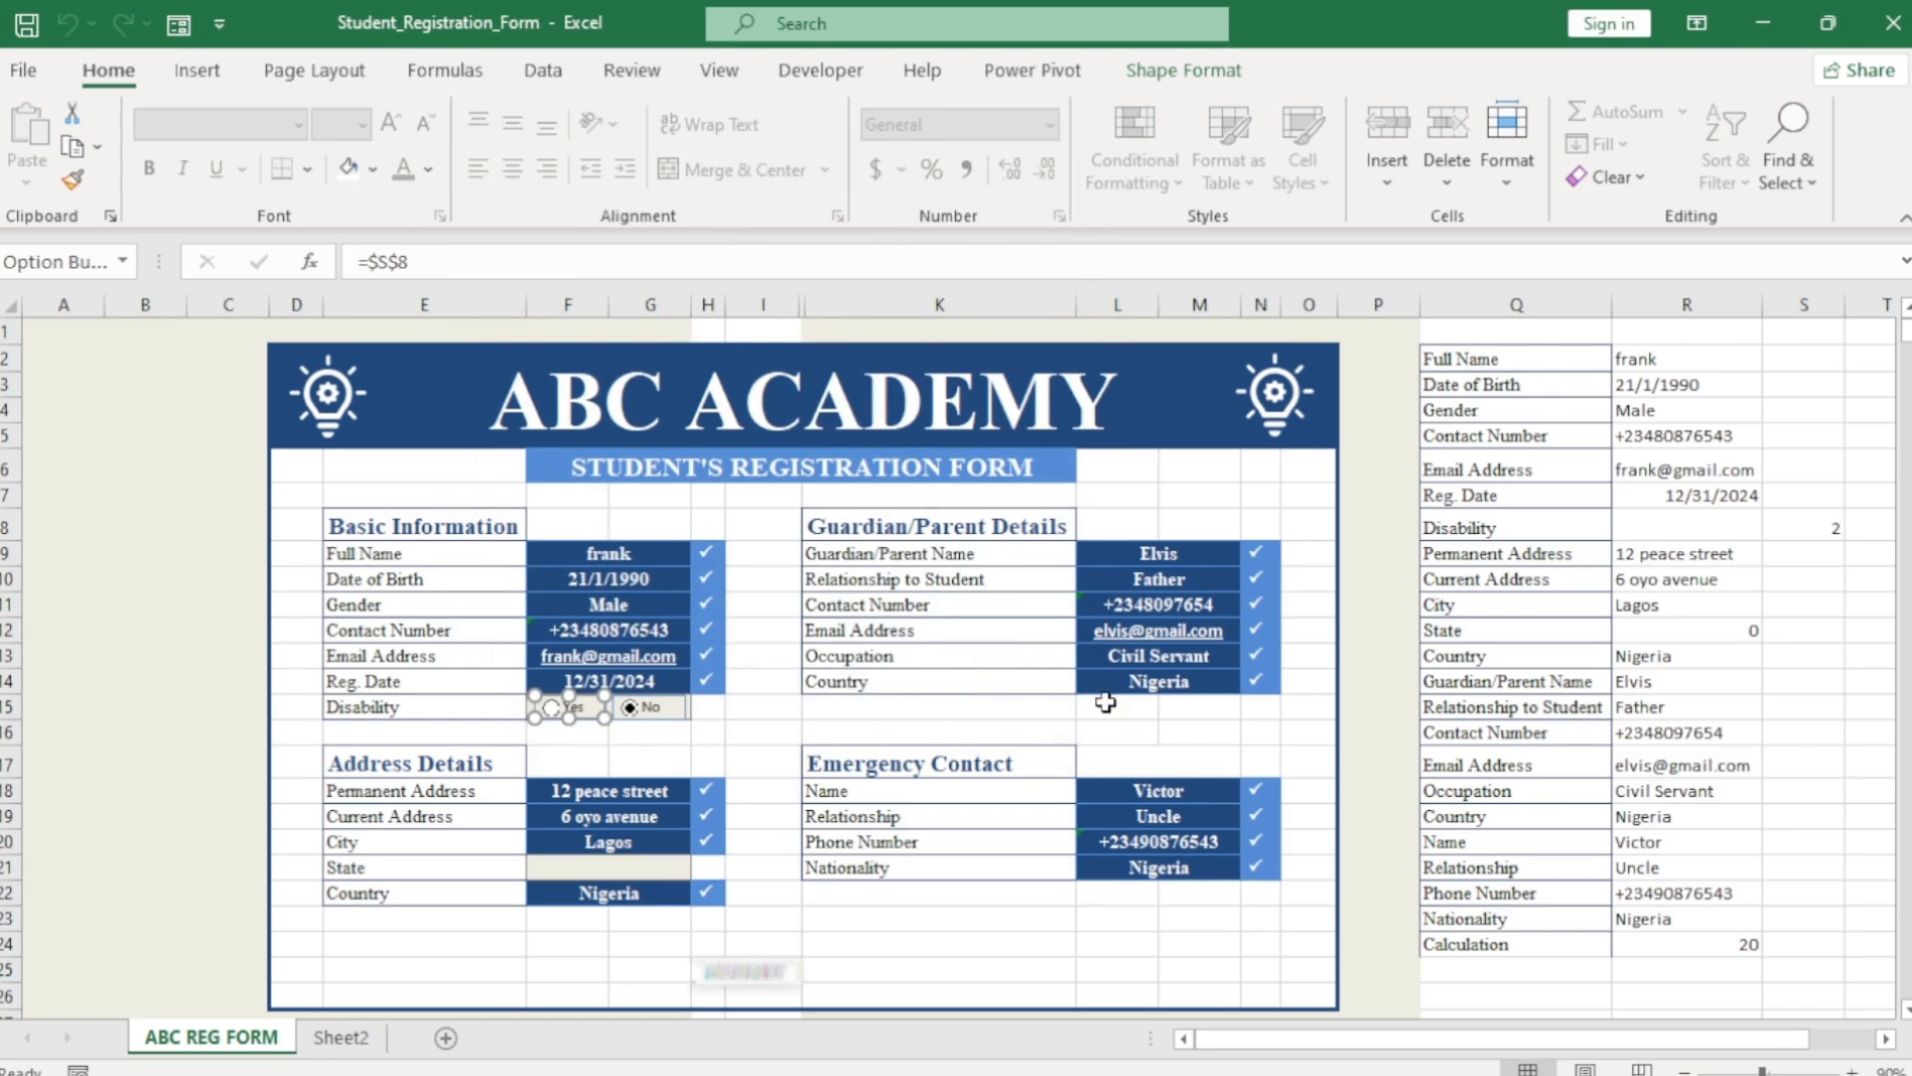
left_click(1699, 524)
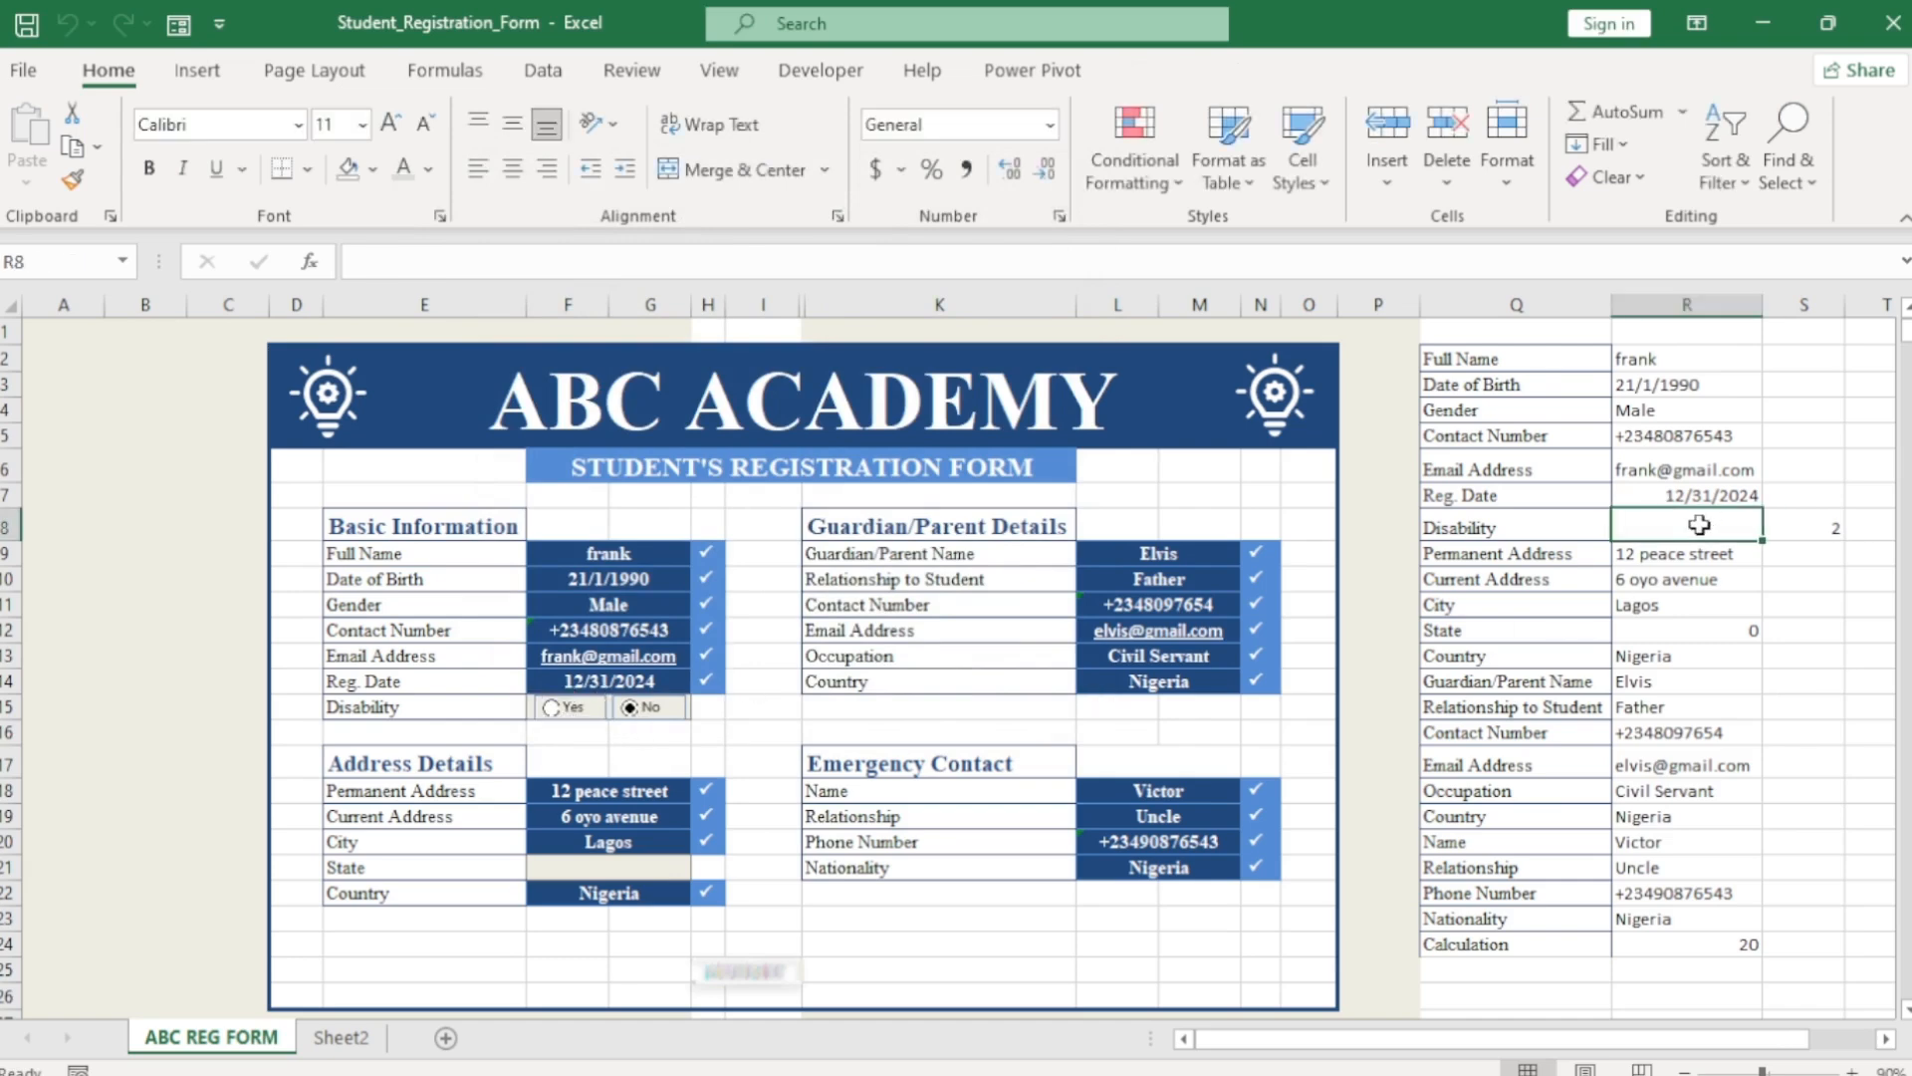
Enter =IF(S8=1,"Yes","No") in R8 and test it with the Yes and No buttons.
type("=IF(")
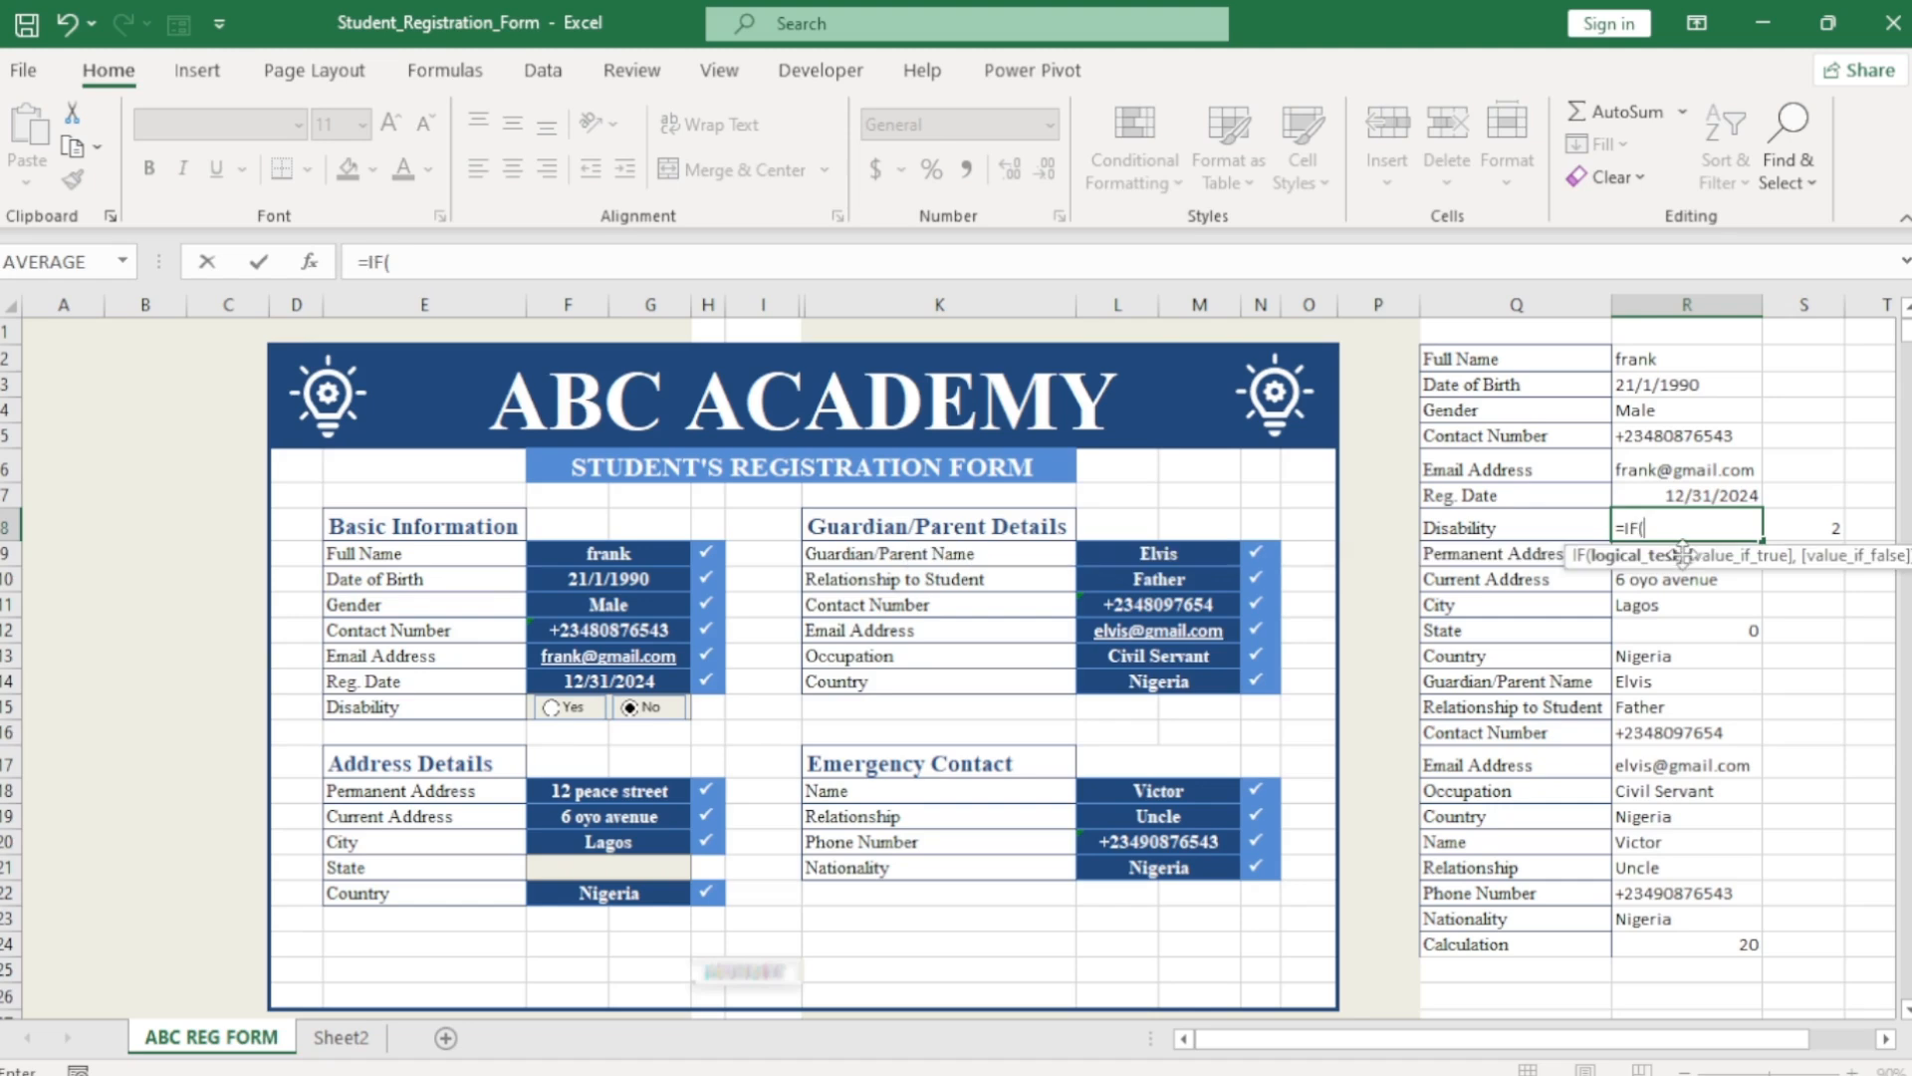
left_click(1800, 527)
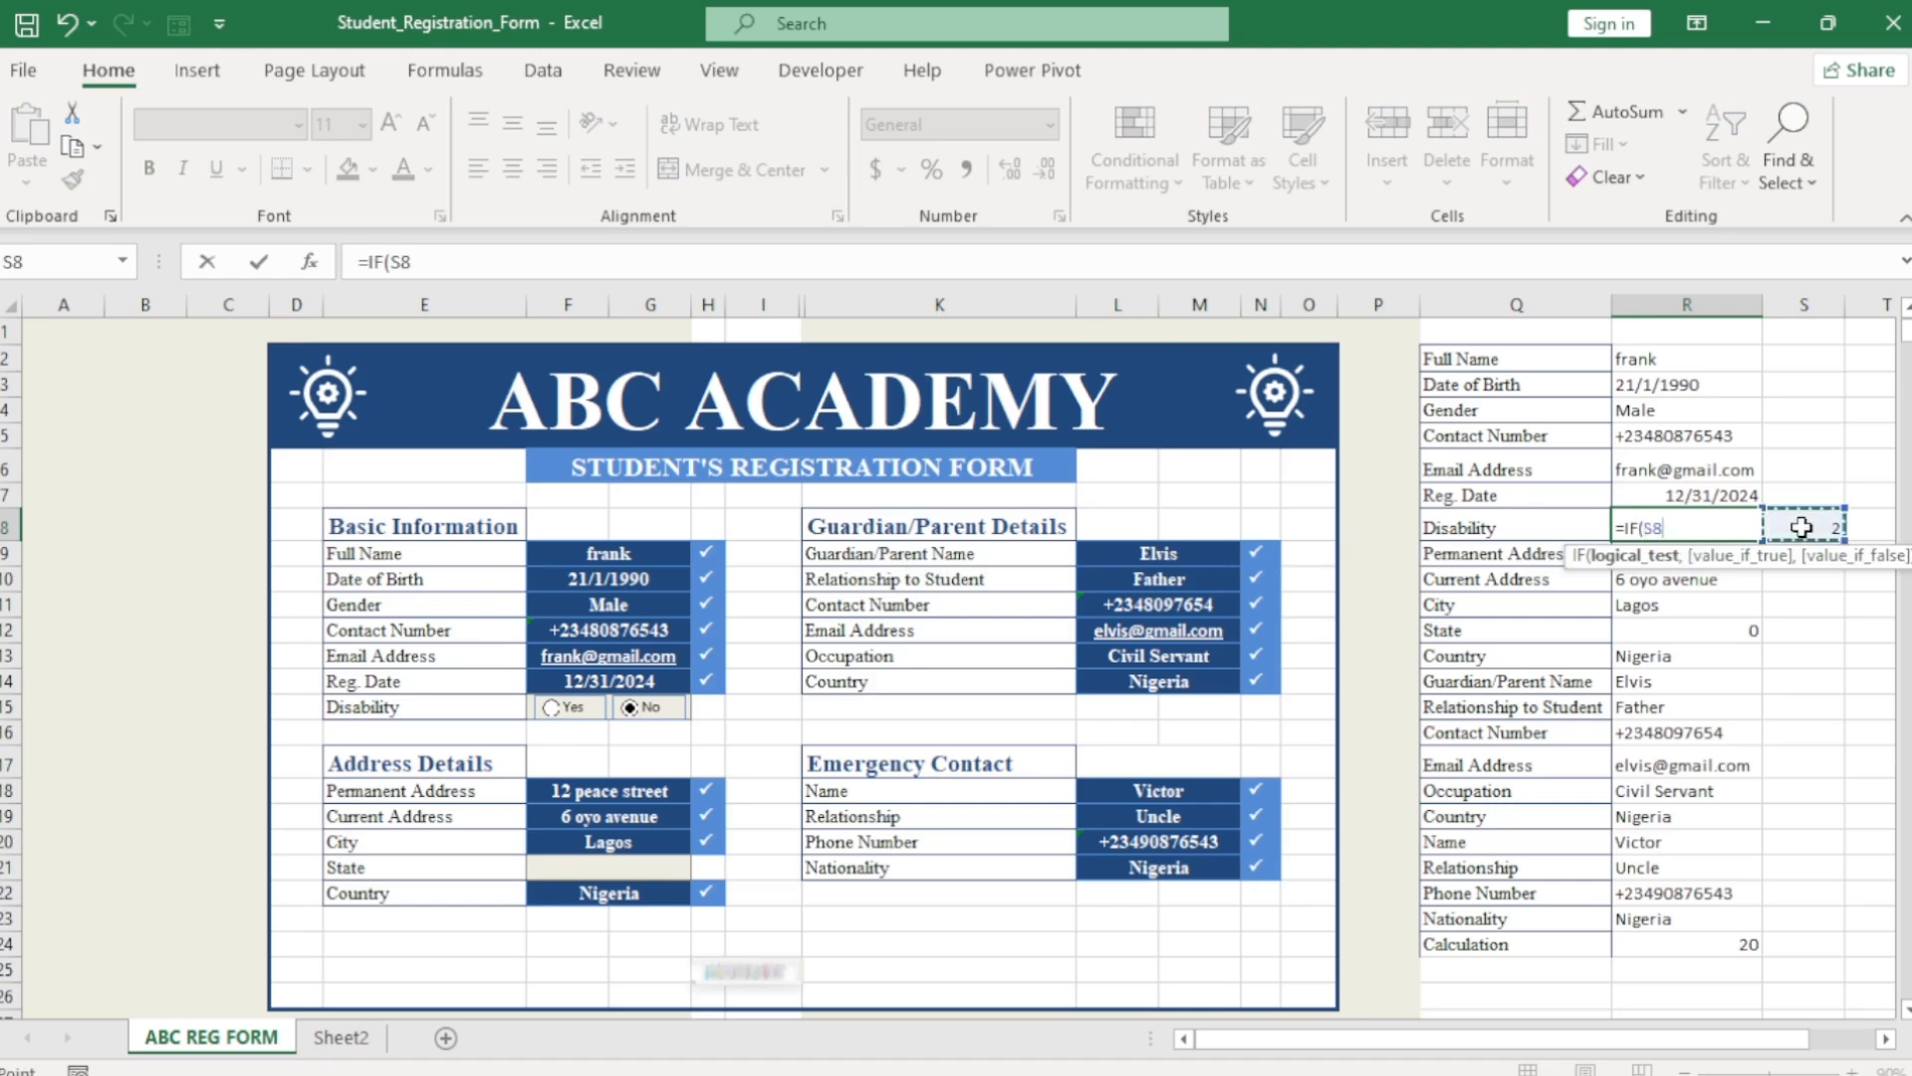
type("=1,")
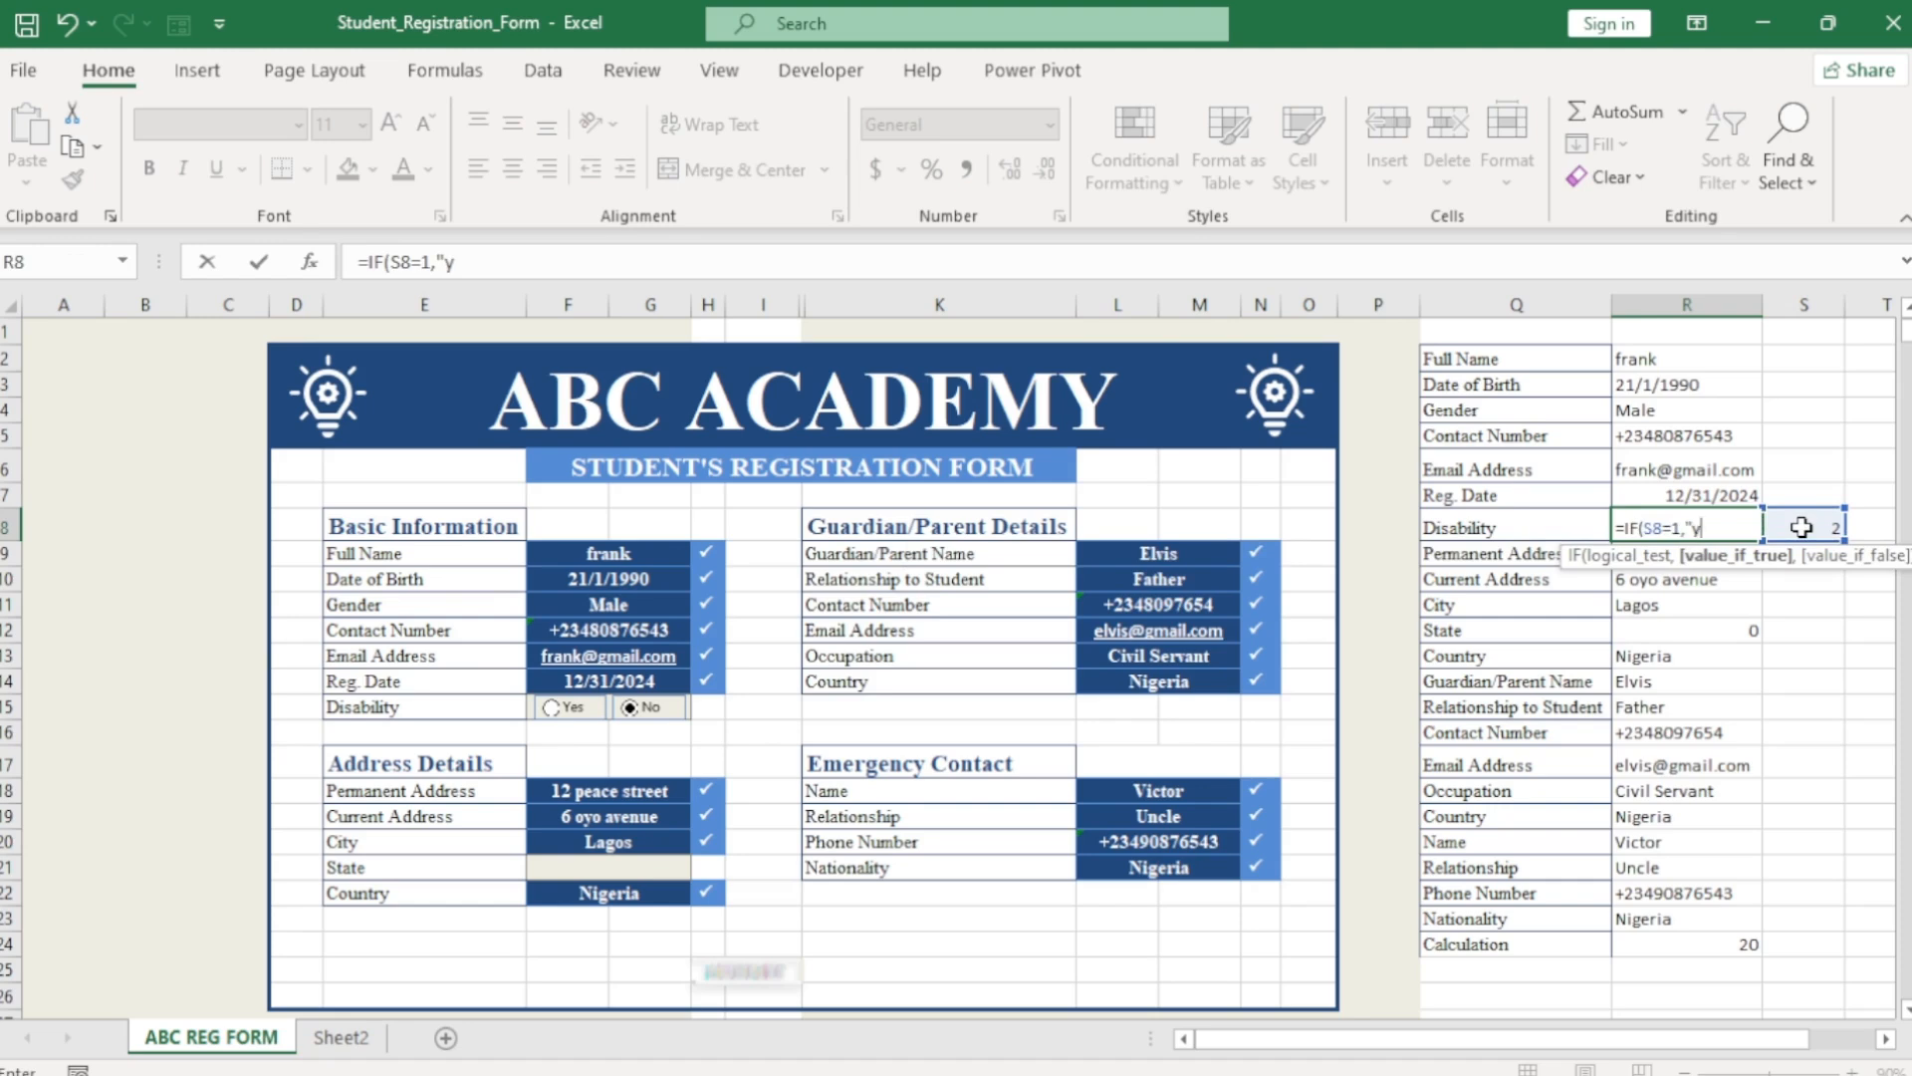
type("\"Yes\",")
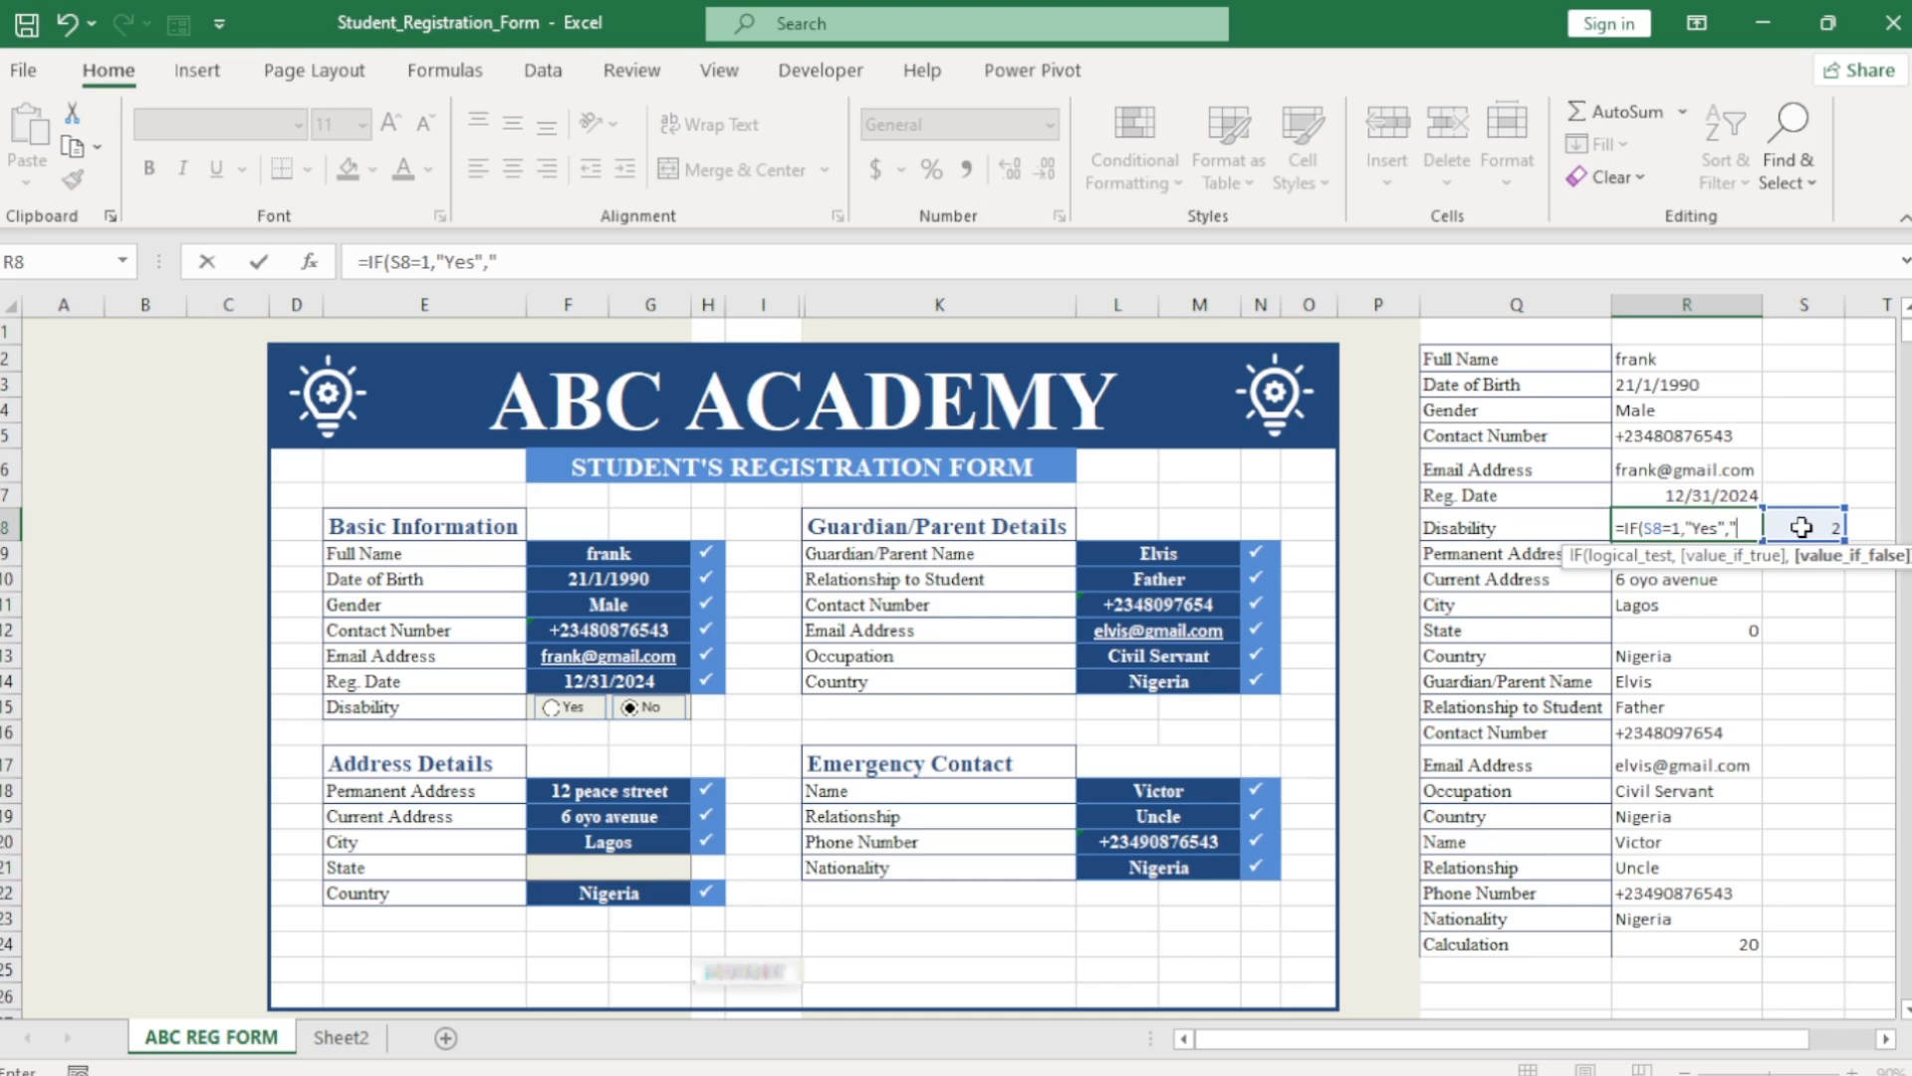
type("\"")
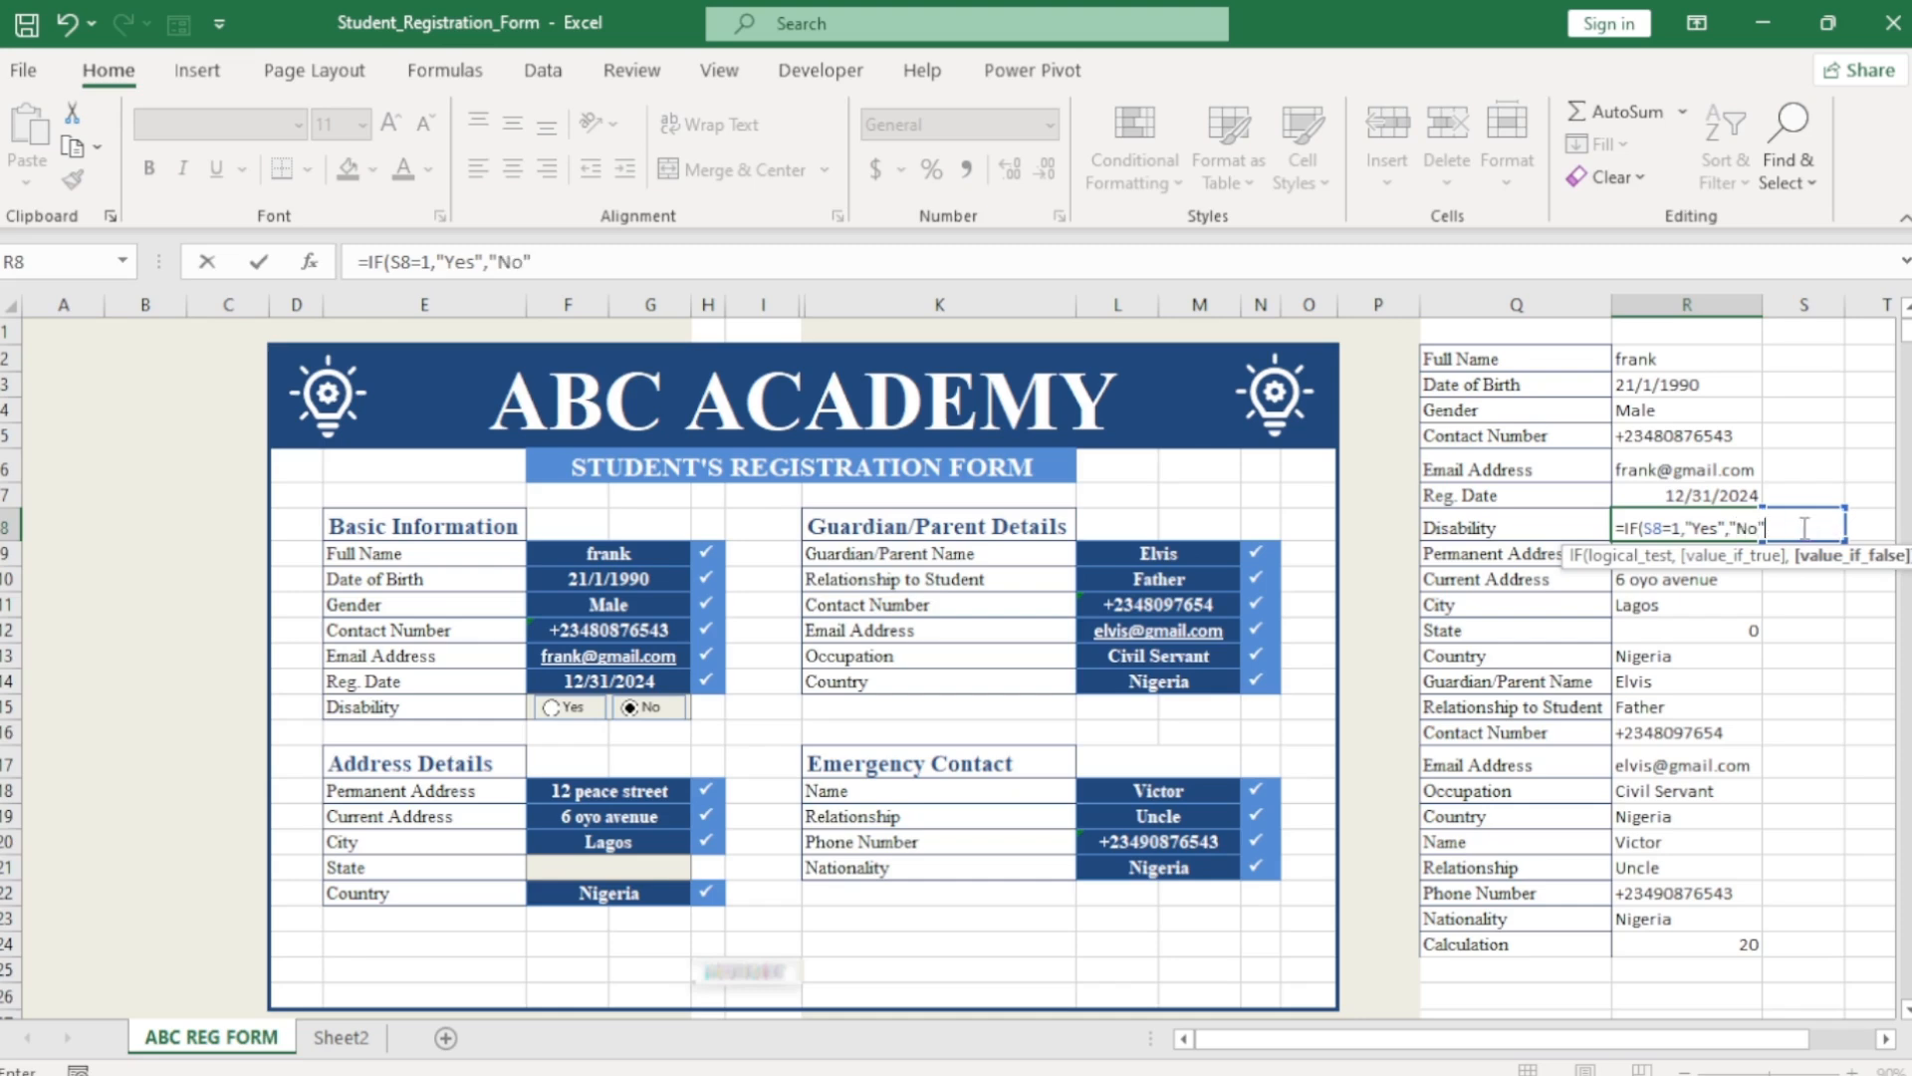
key("Return")
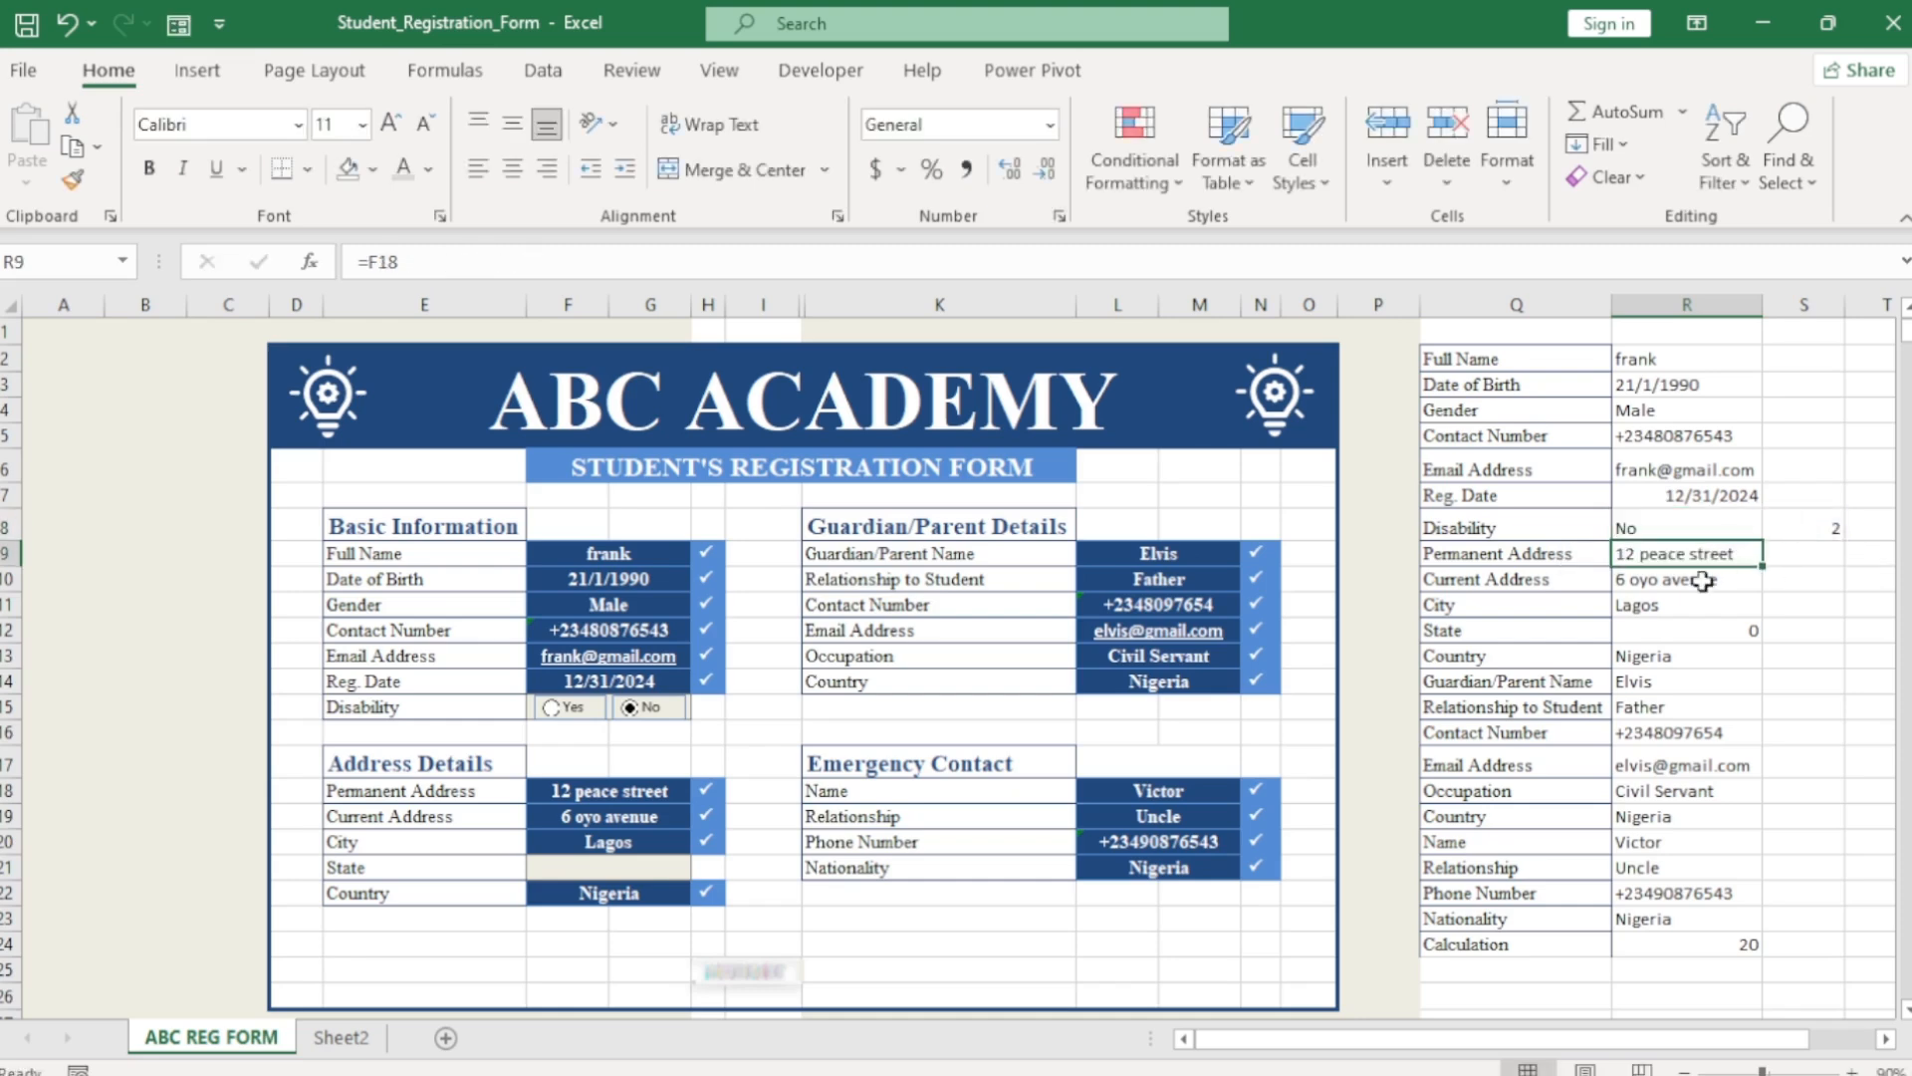
left_click(552, 715)
left_click(631, 712)
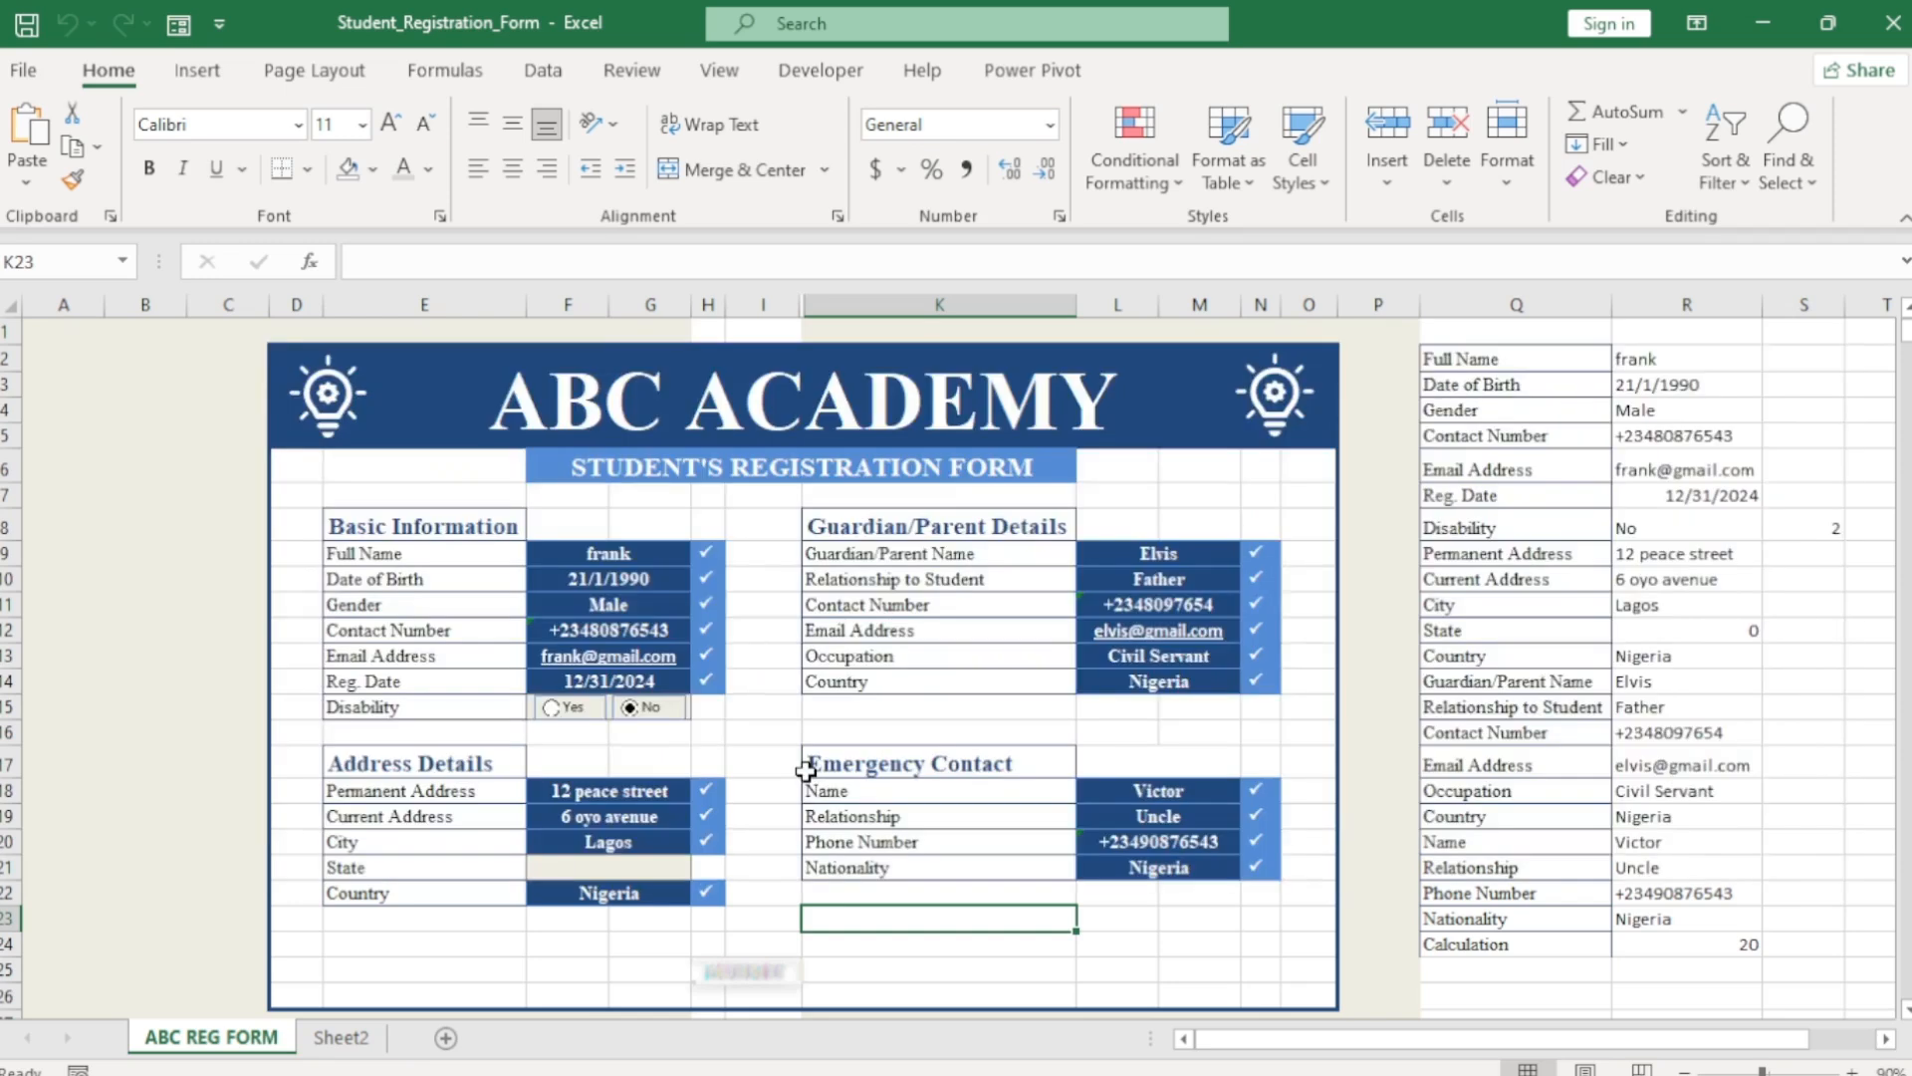
Add a new sheet and rename it ABC DATABASE.
left_click(445, 1038)
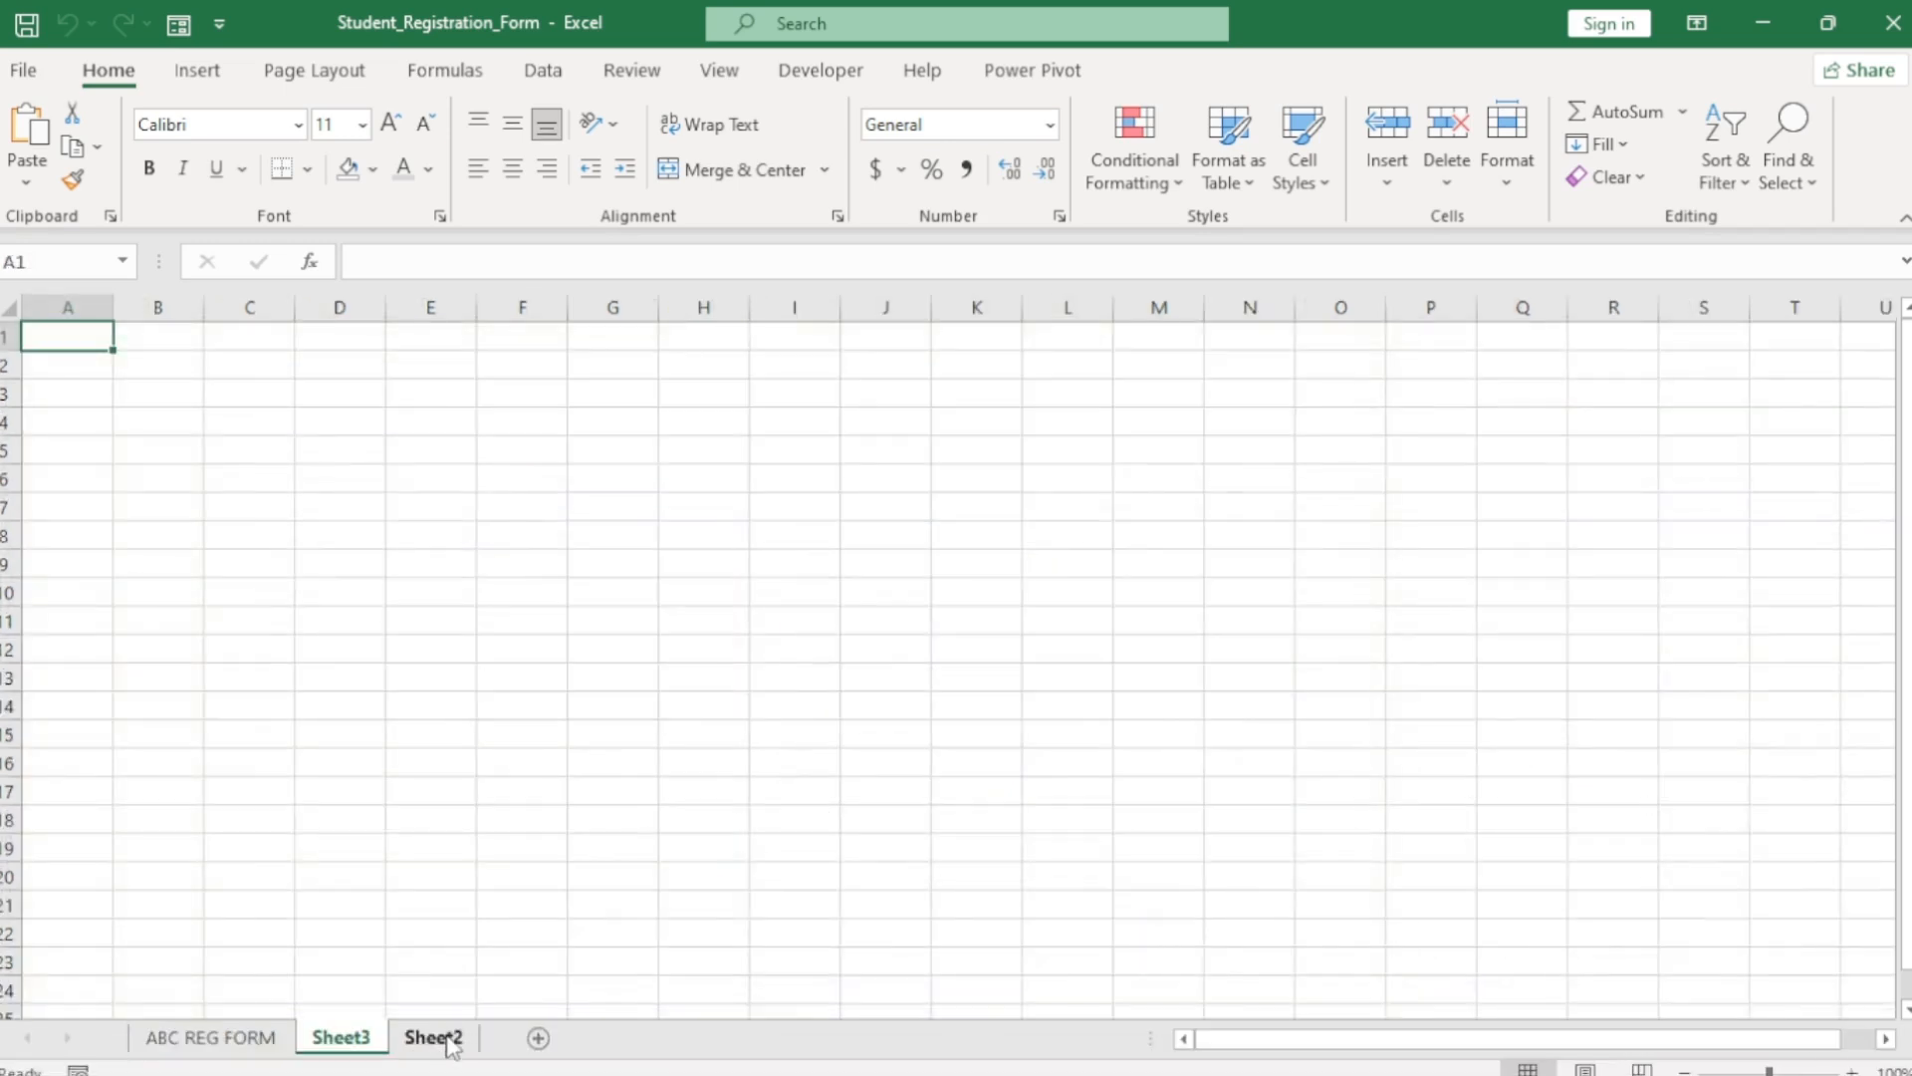
double_click(349, 1038)
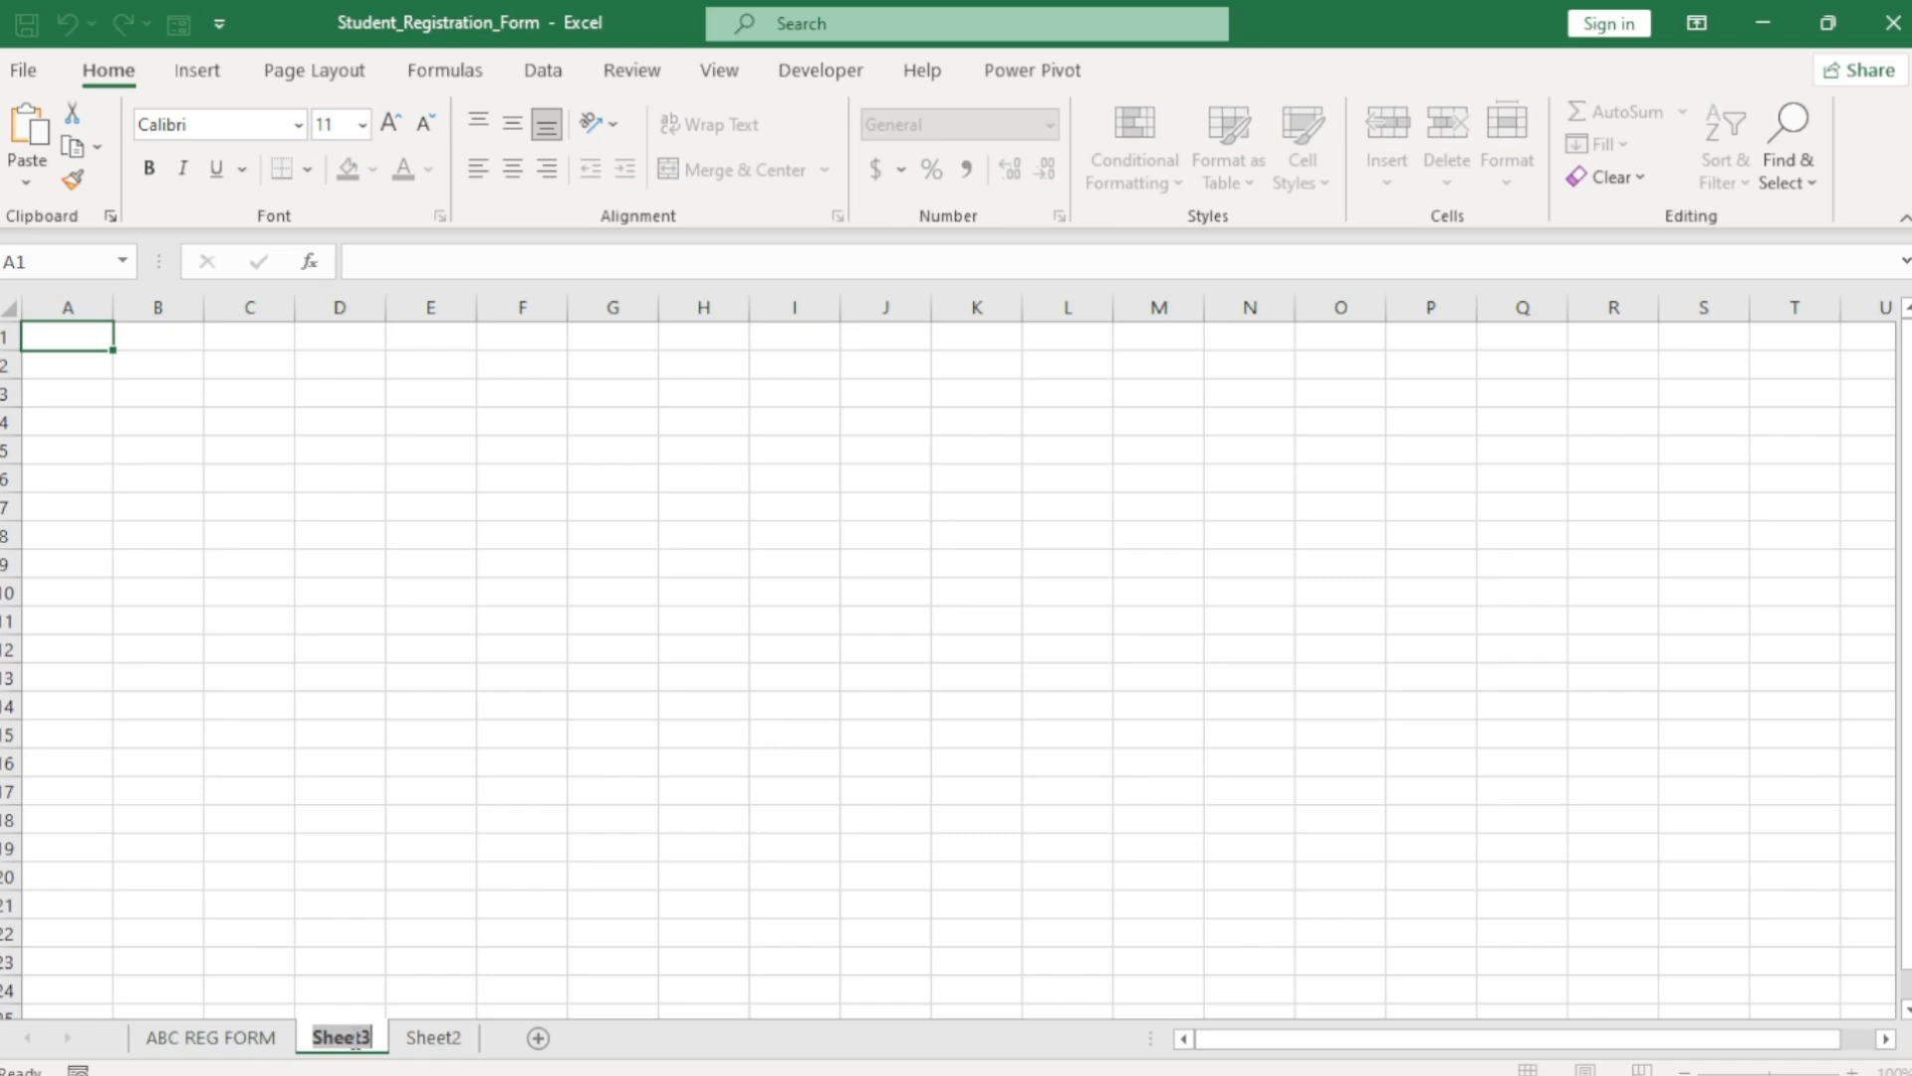
key("BackSpace")
type("A")
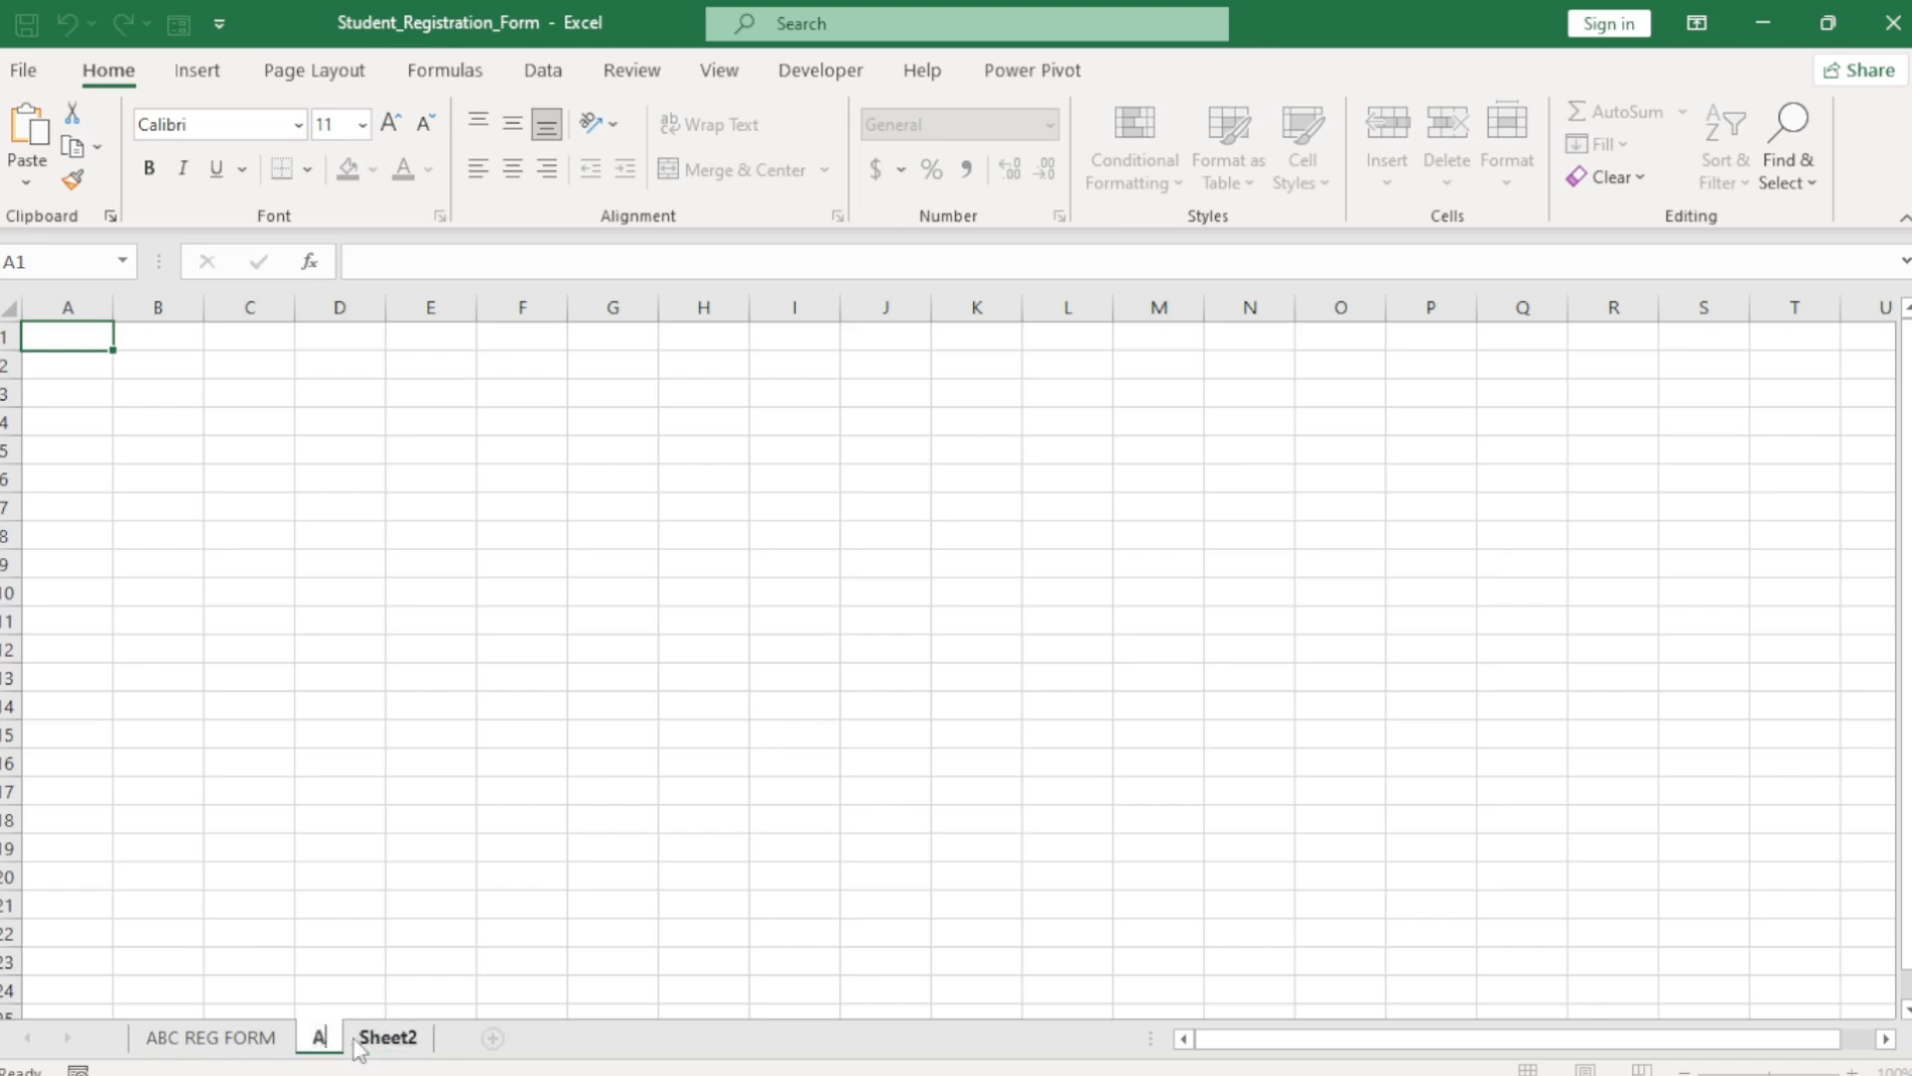
type("BC DATABASE")
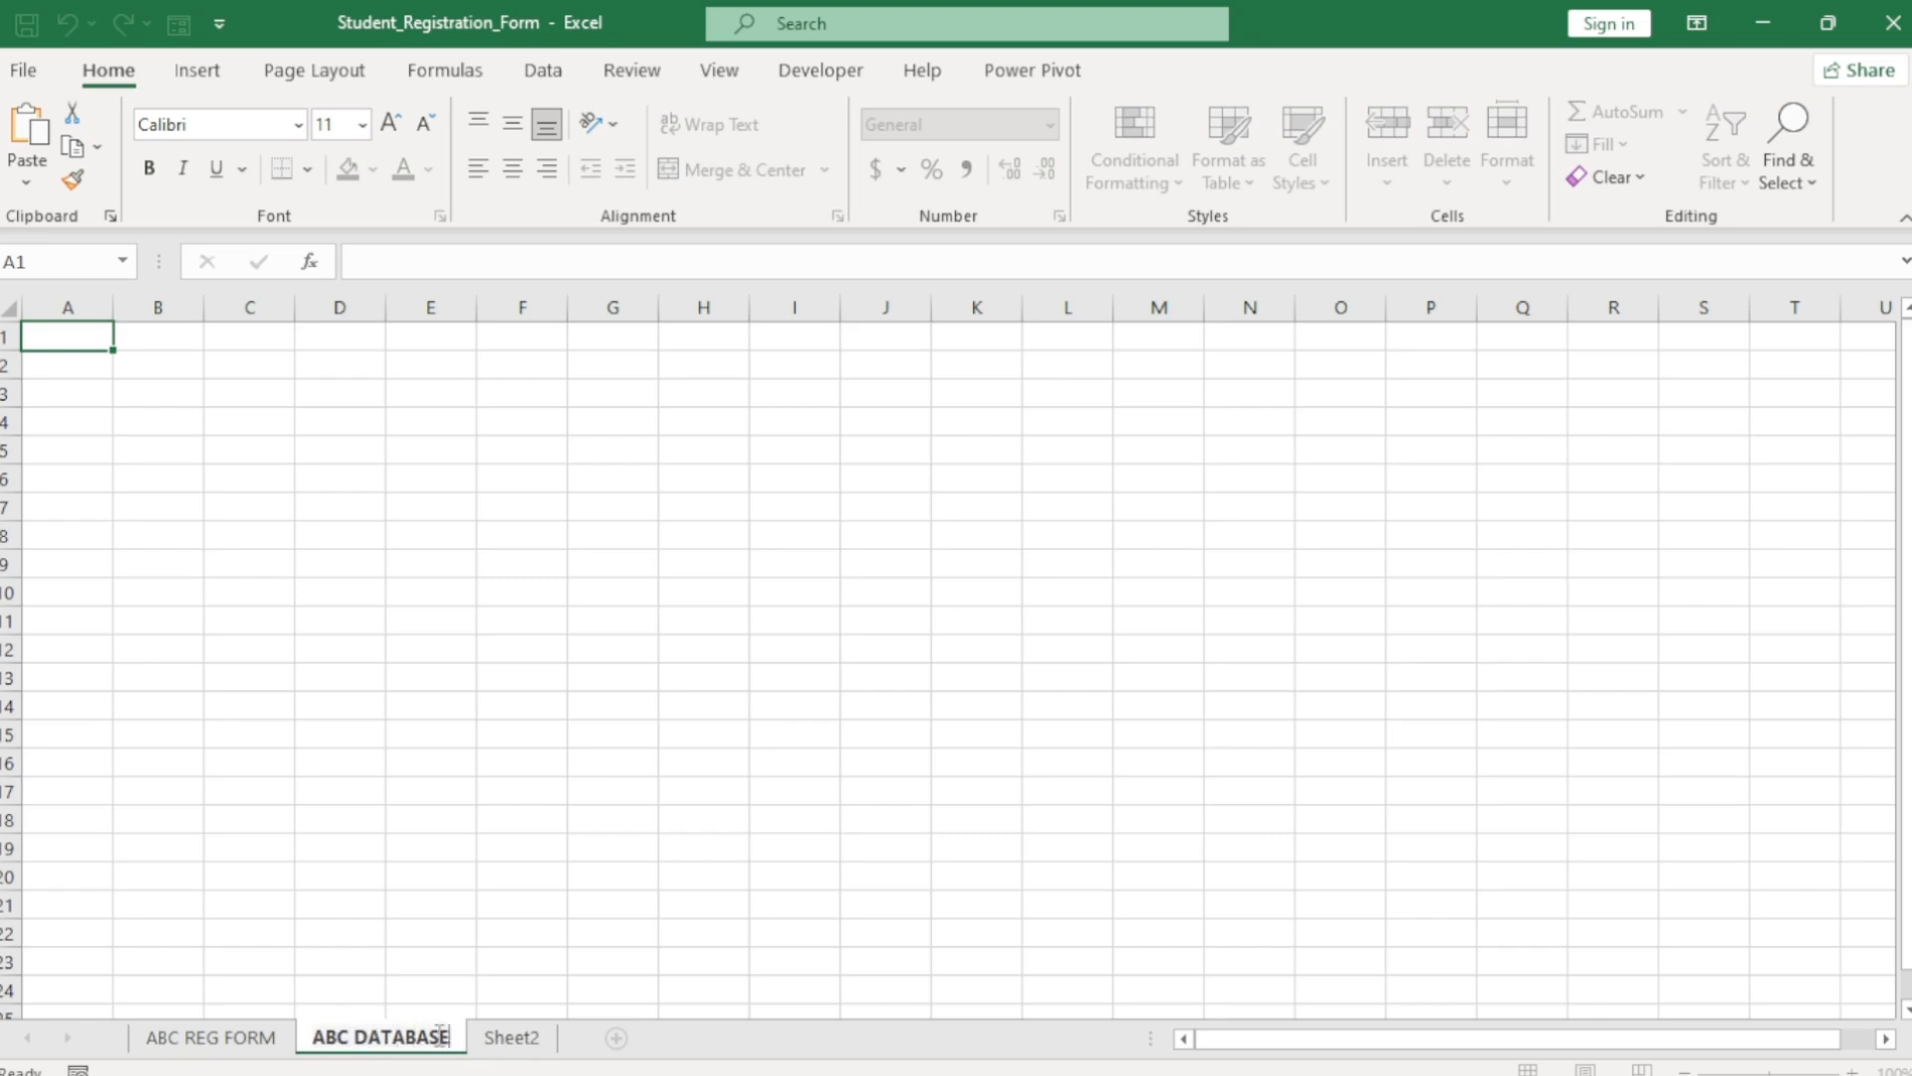
key("Return")
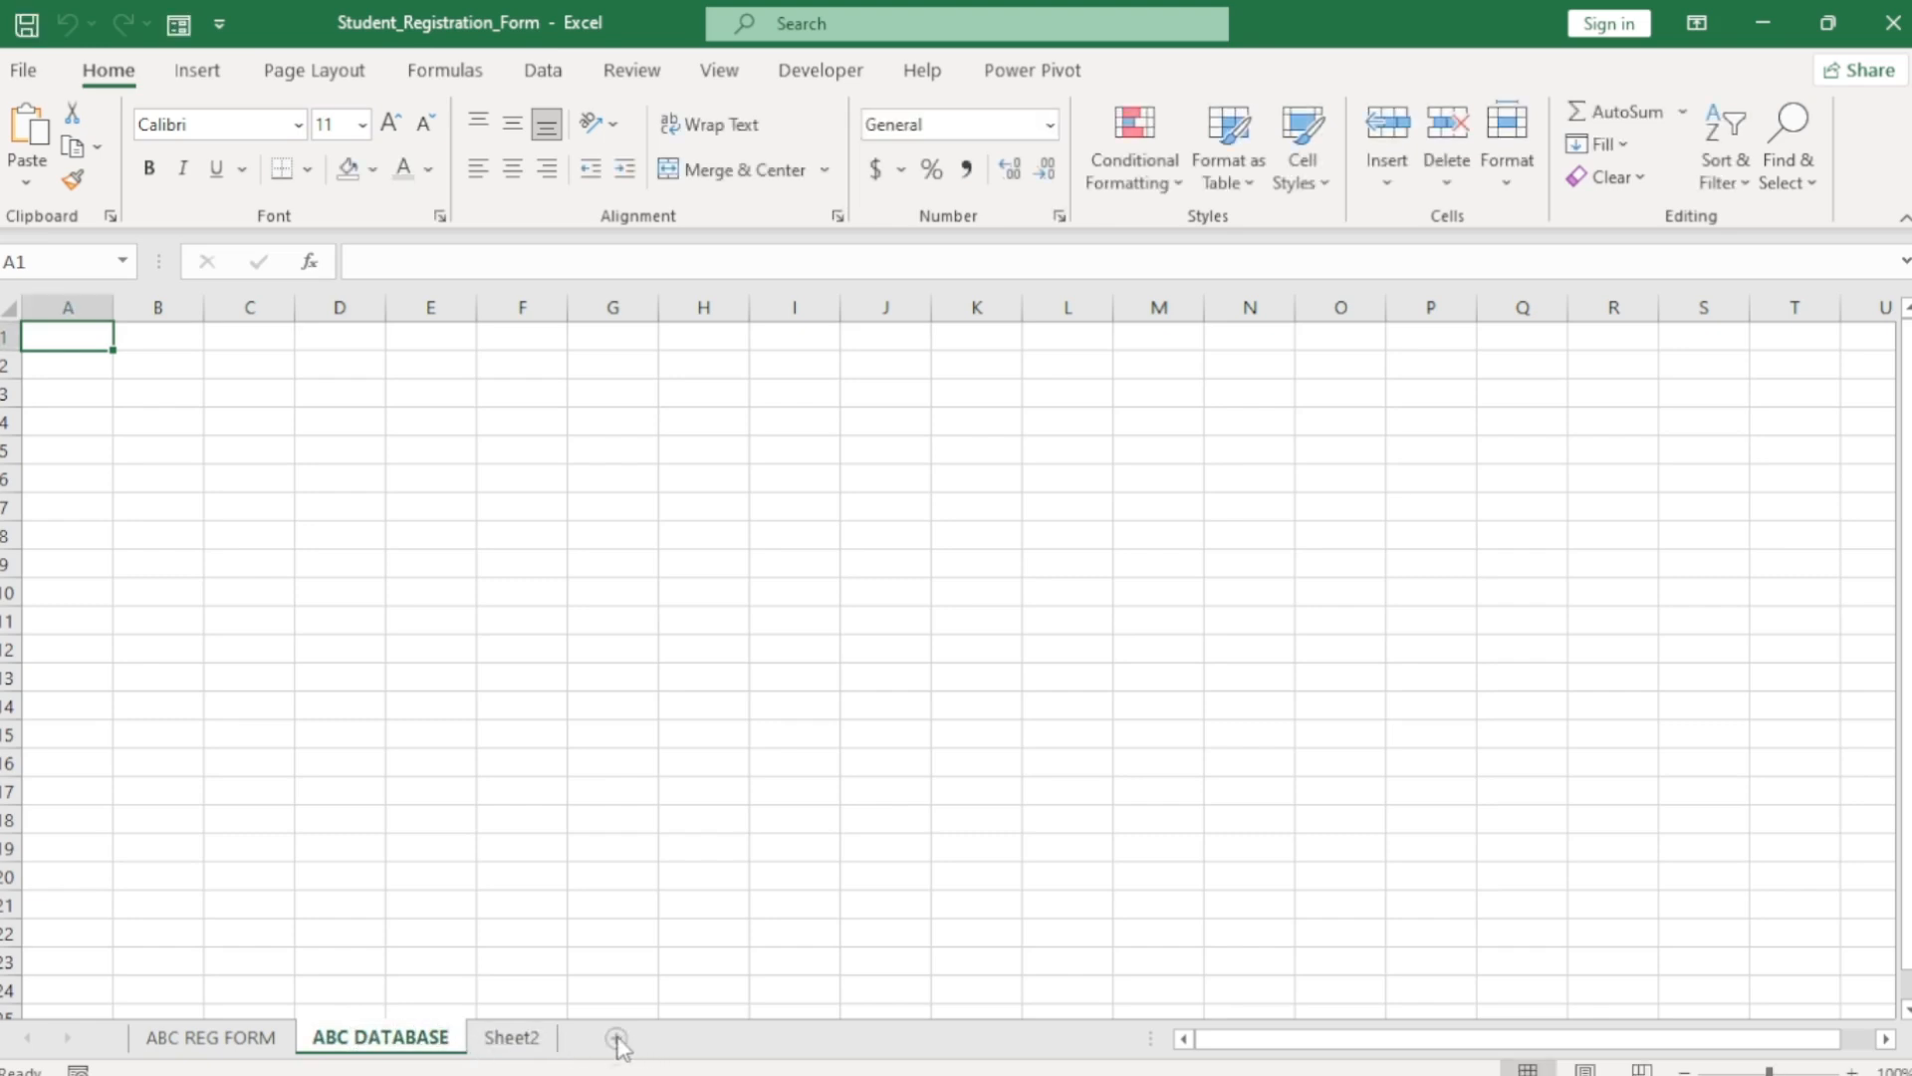
Add another sheet named DEMO, then go back to ABC DATABASE.
left_click(618, 1038)
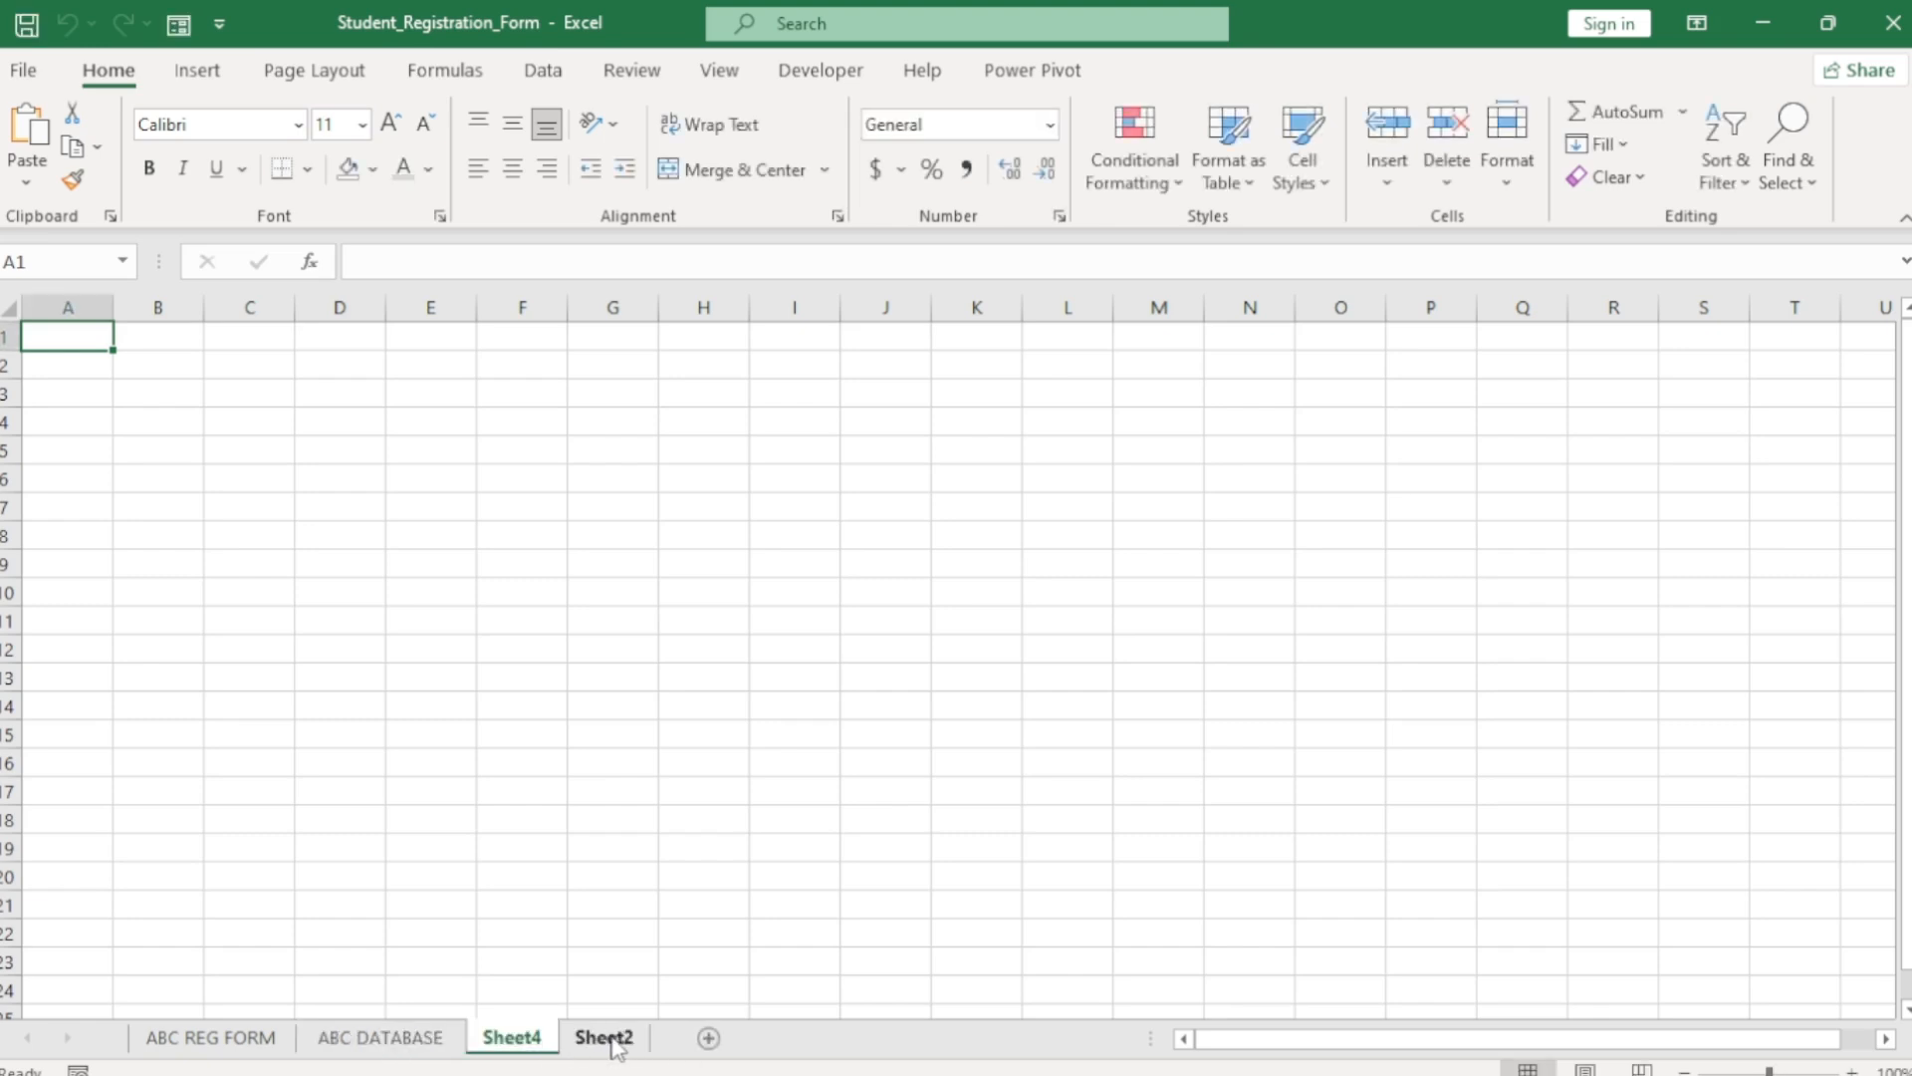
double_click(511, 1038)
type("DEMO")
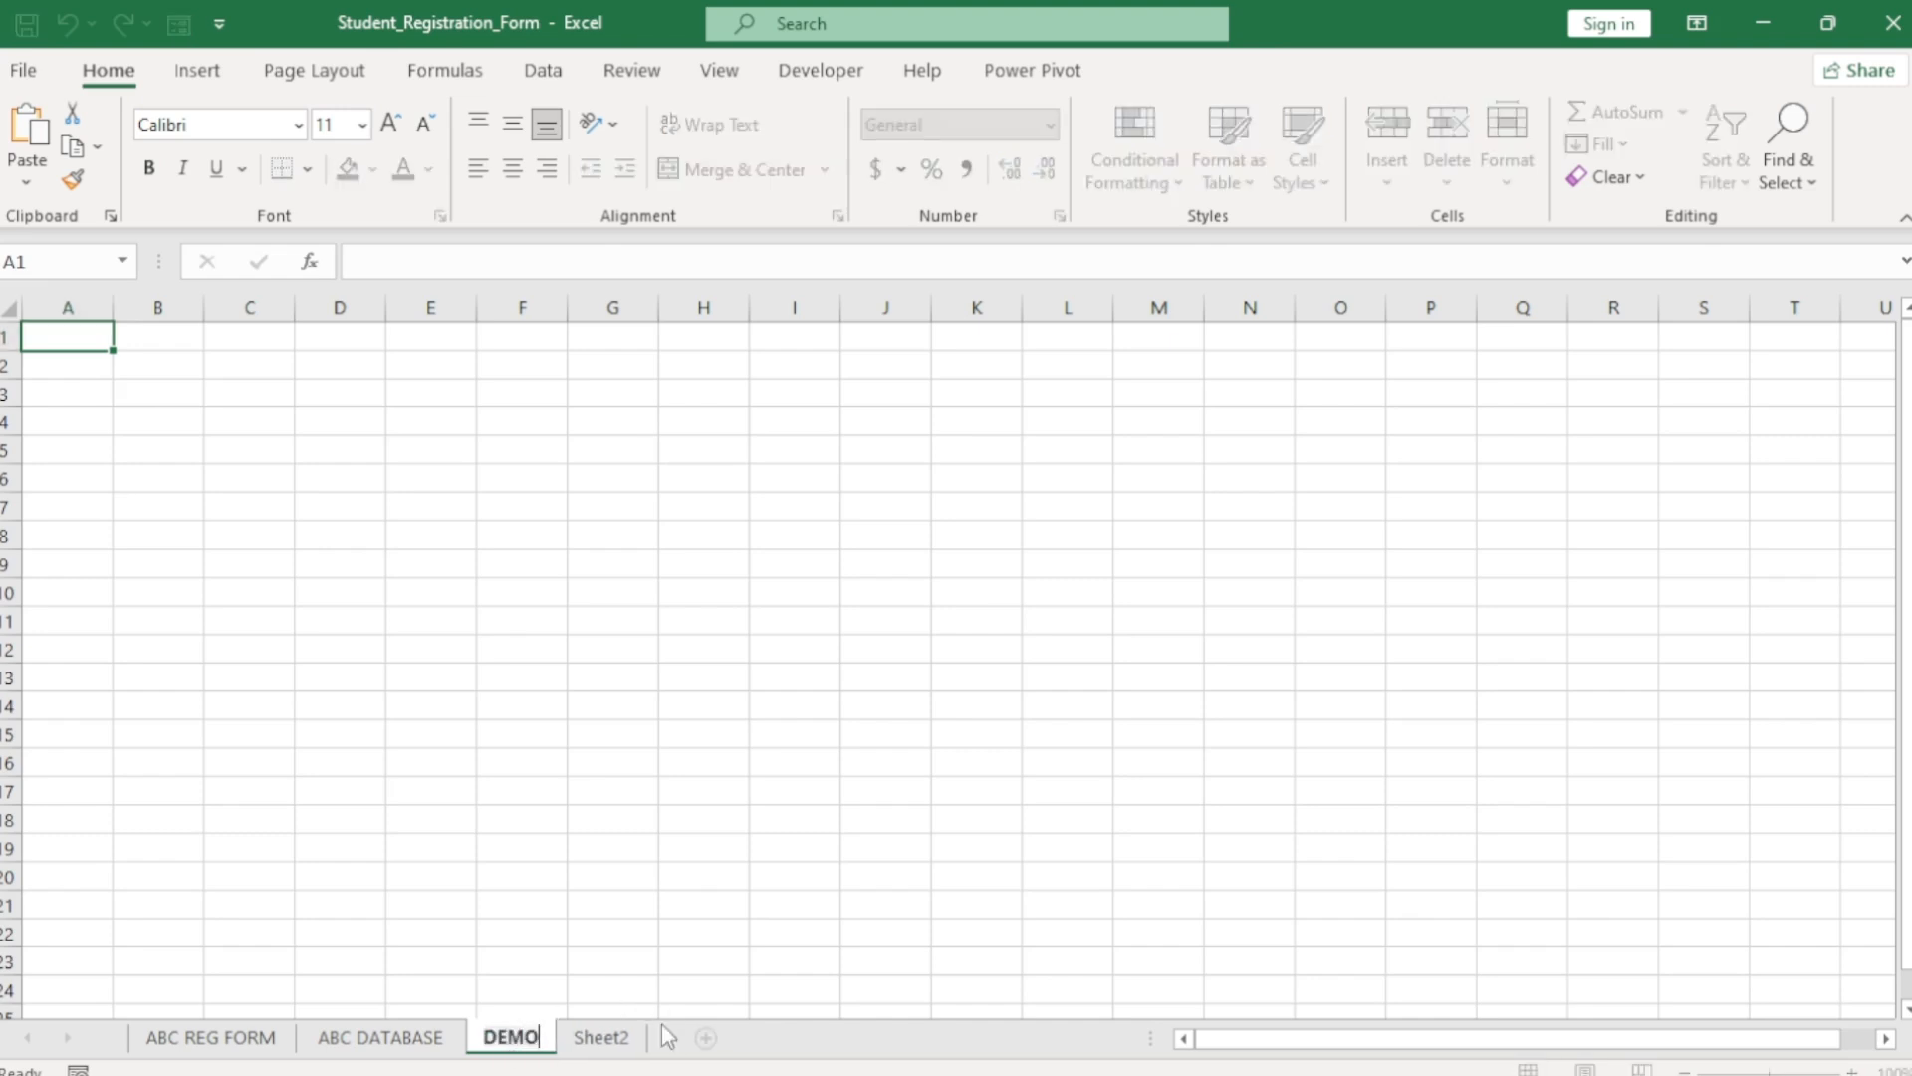
key("Return")
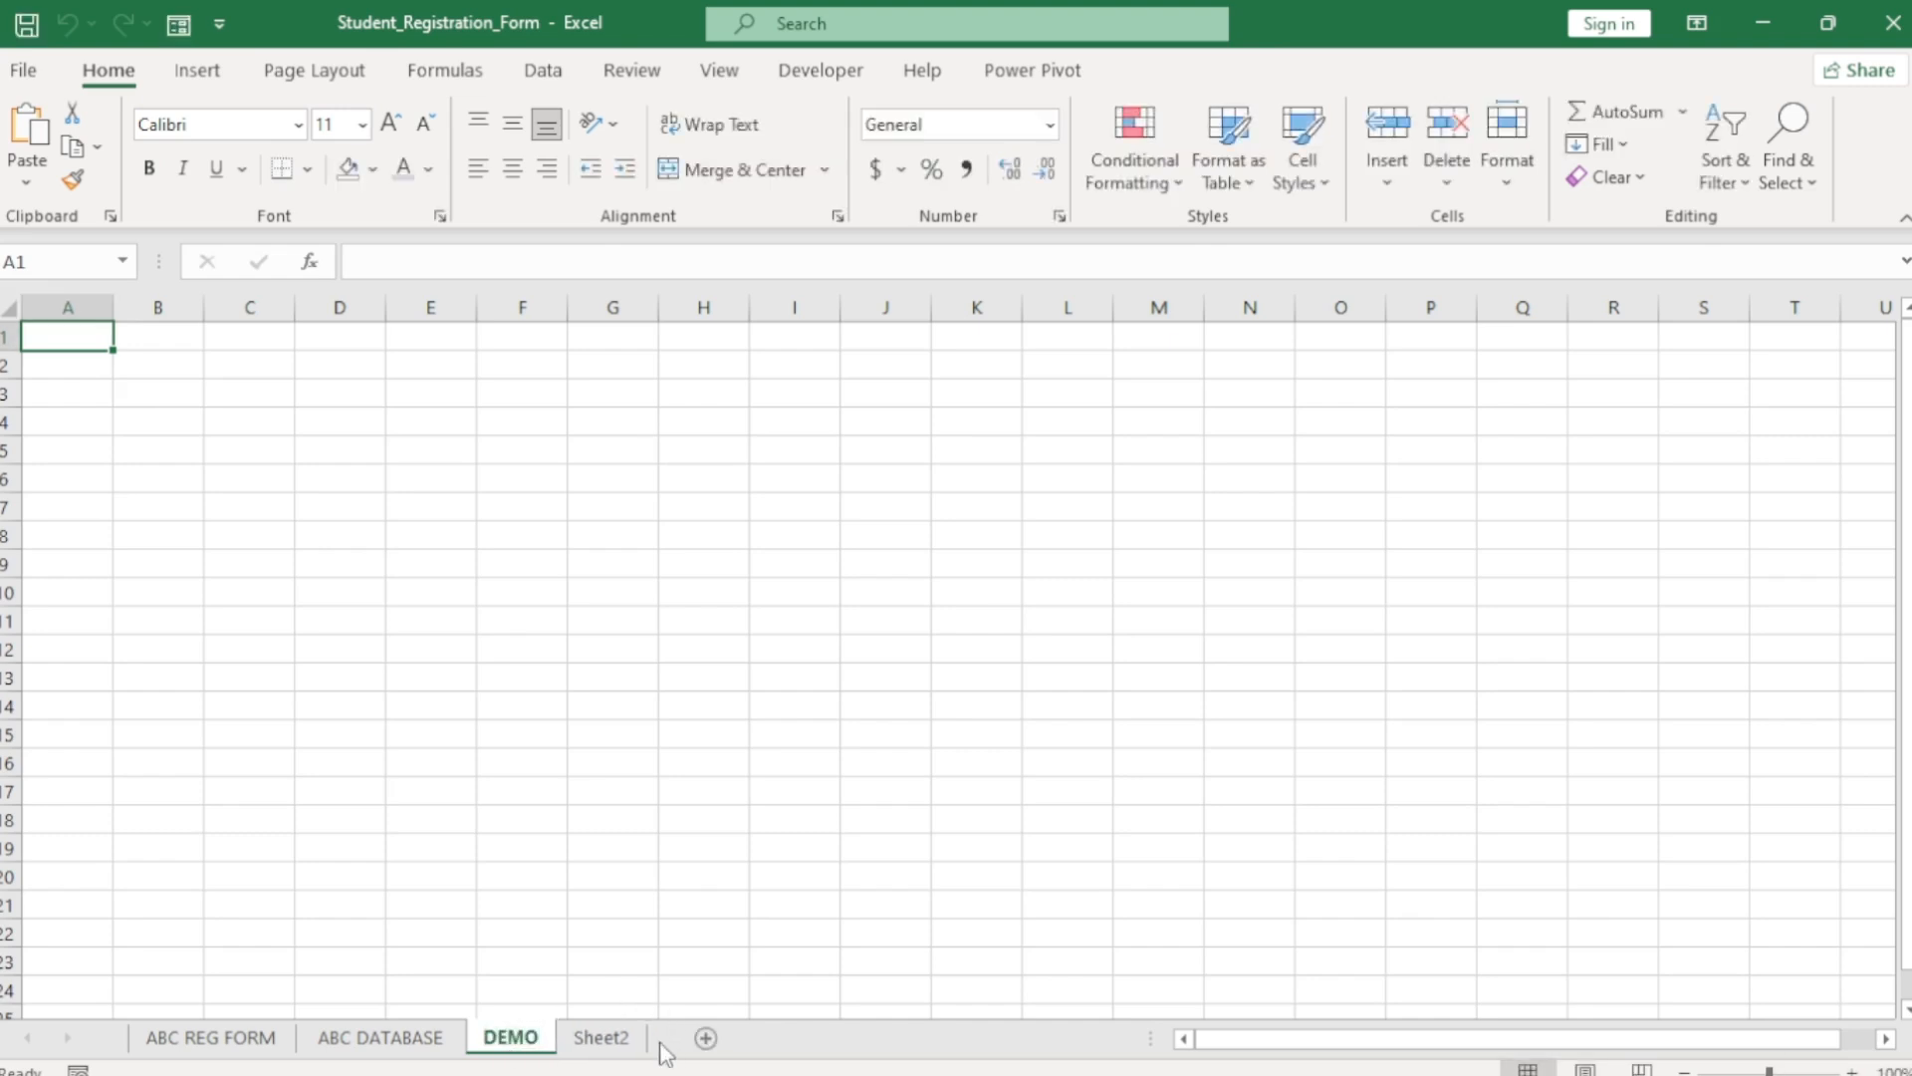
left_click(405, 1040)
Copy the ABC REG FORM labels Q2:Q23 and paste them into ABC DATABASE B3 as transposed values.
left_click(206, 1039)
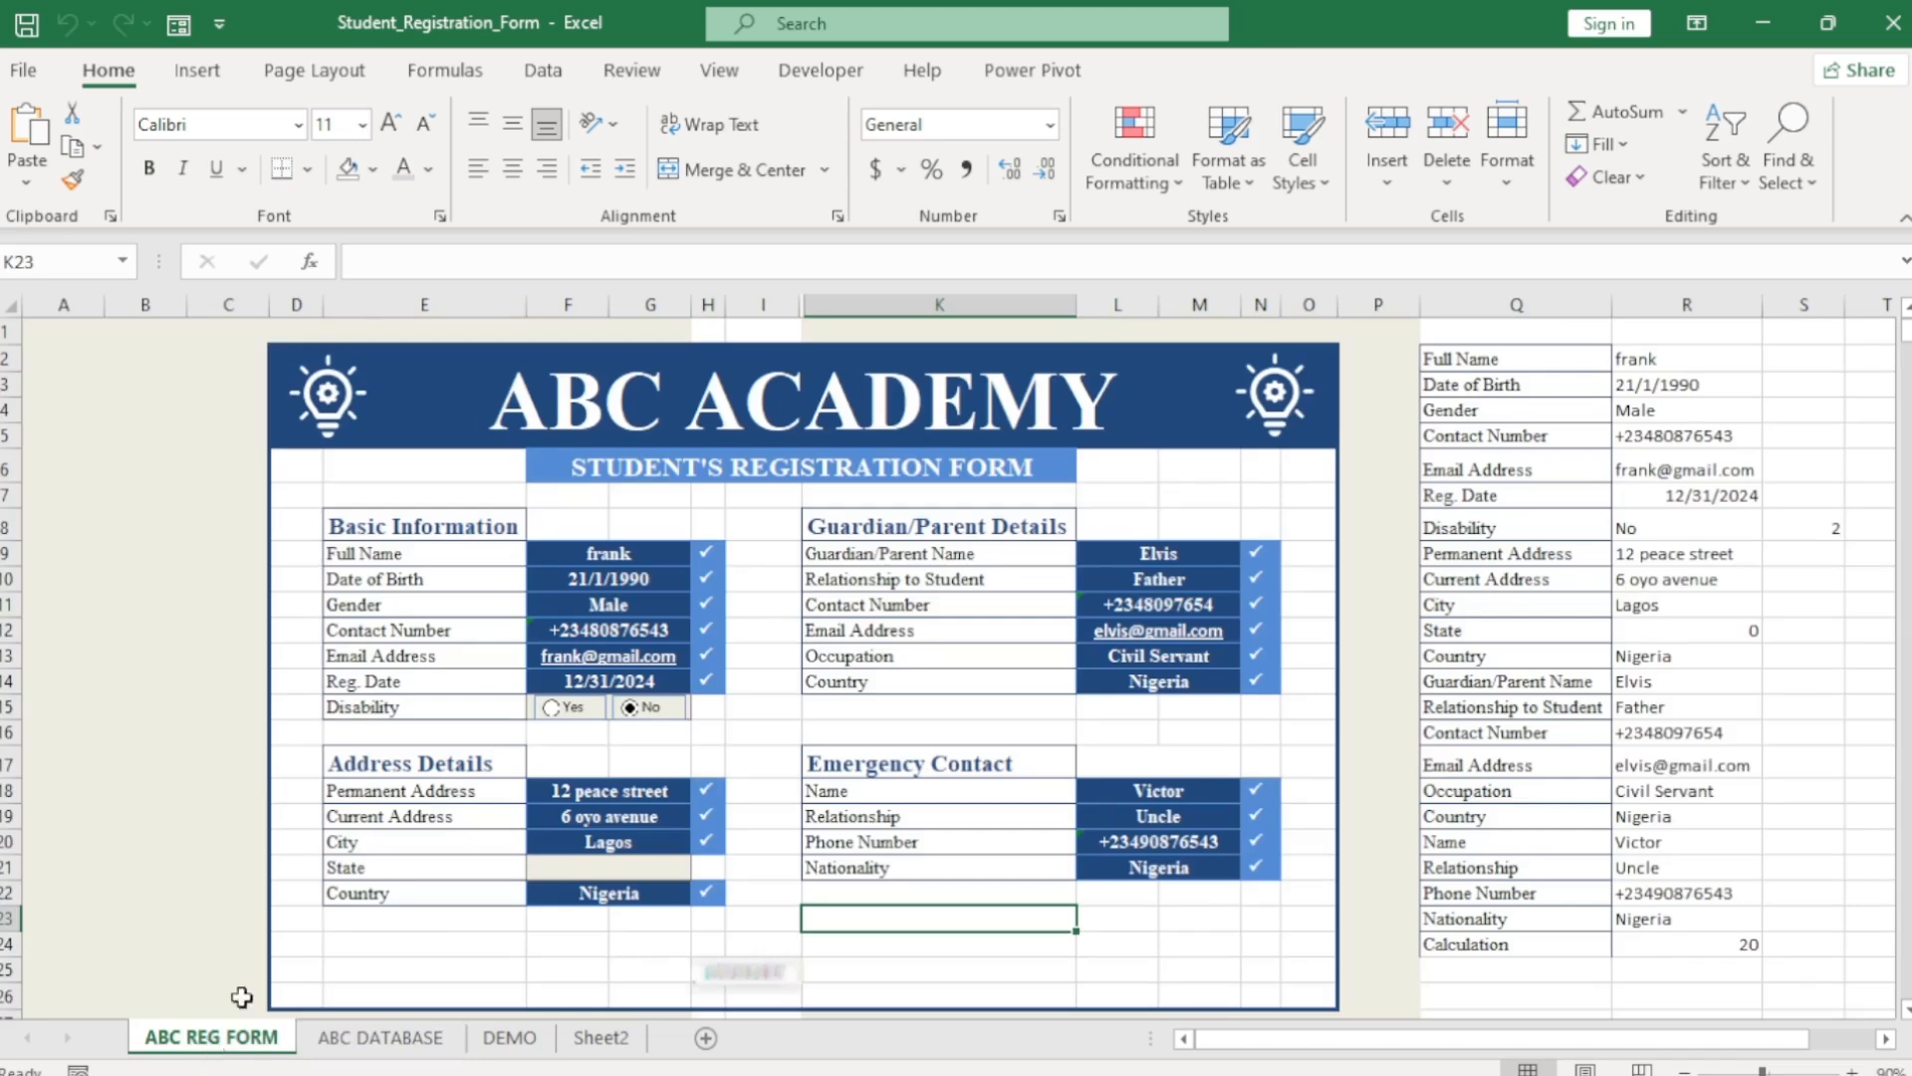
left_click_drag(1484, 359, 1562, 921)
key("ctrl+c")
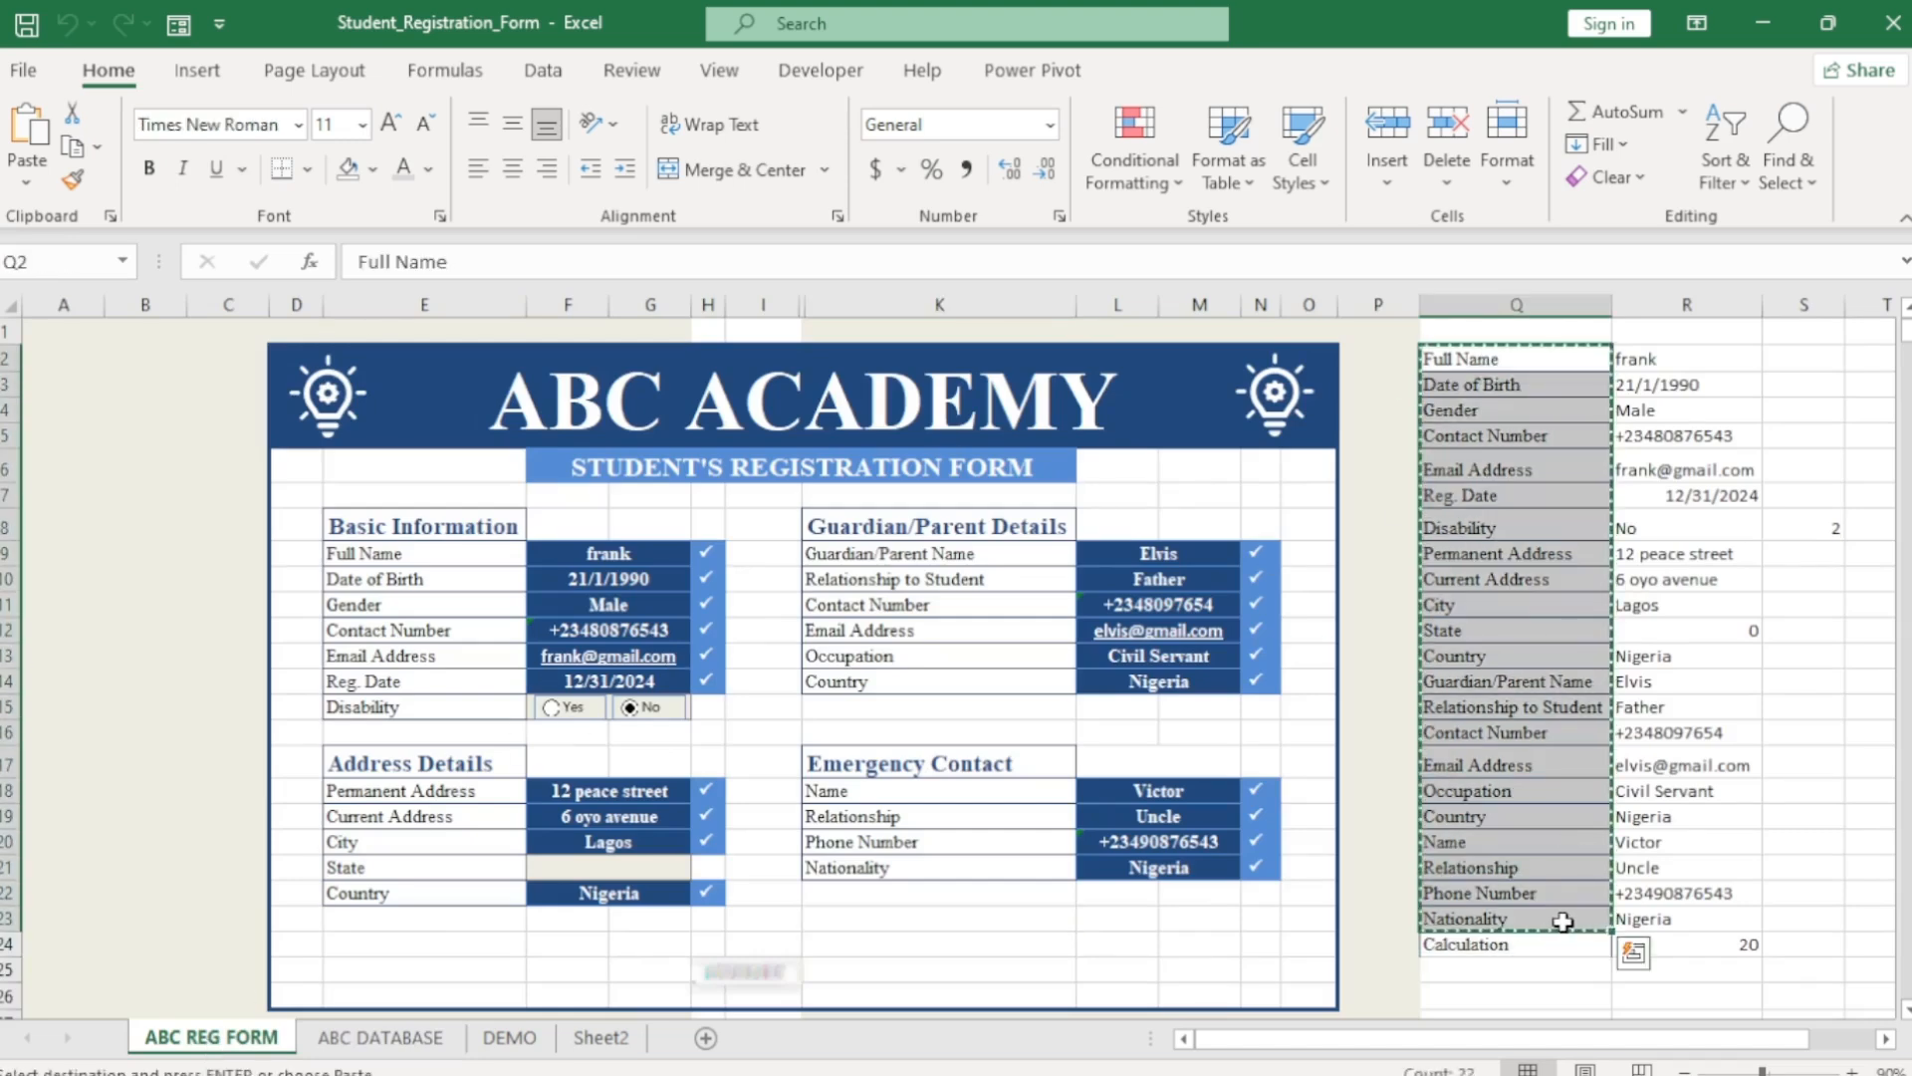
left_click(383, 1039)
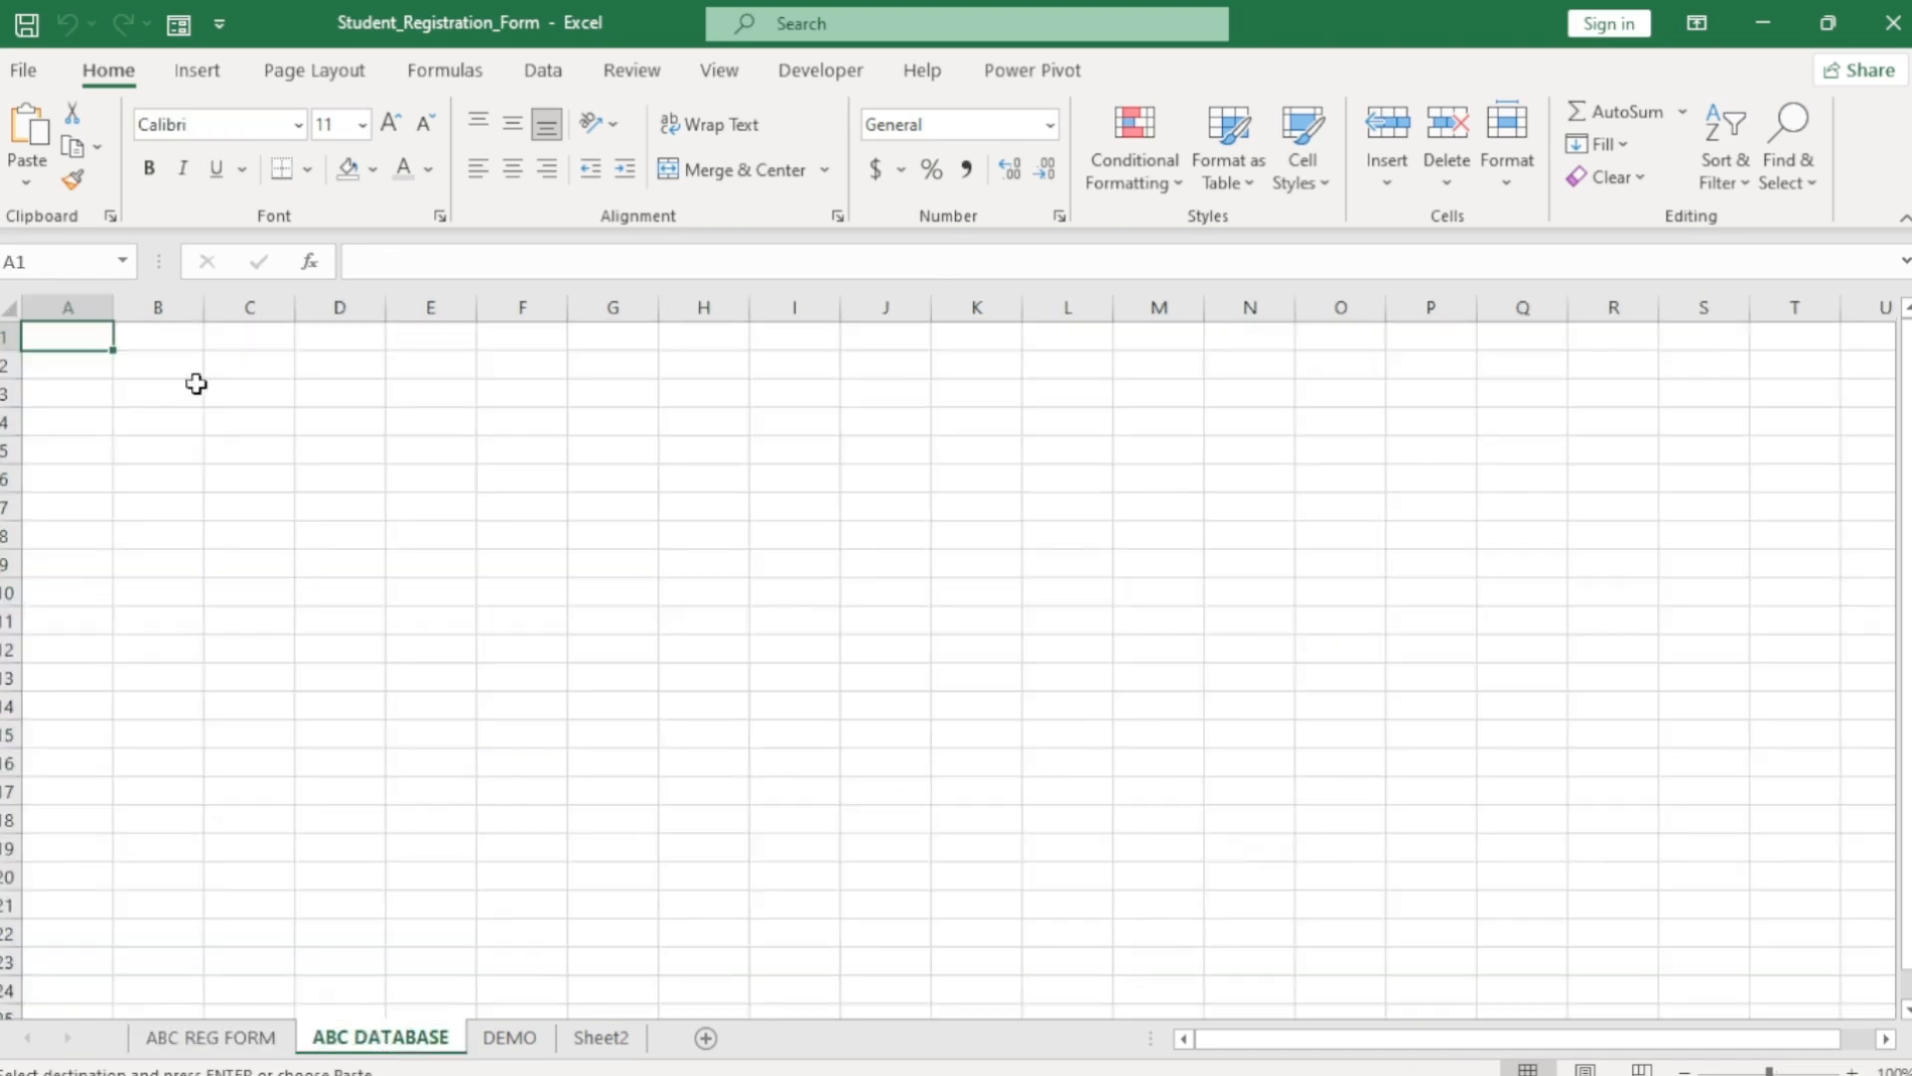
left_click(168, 396)
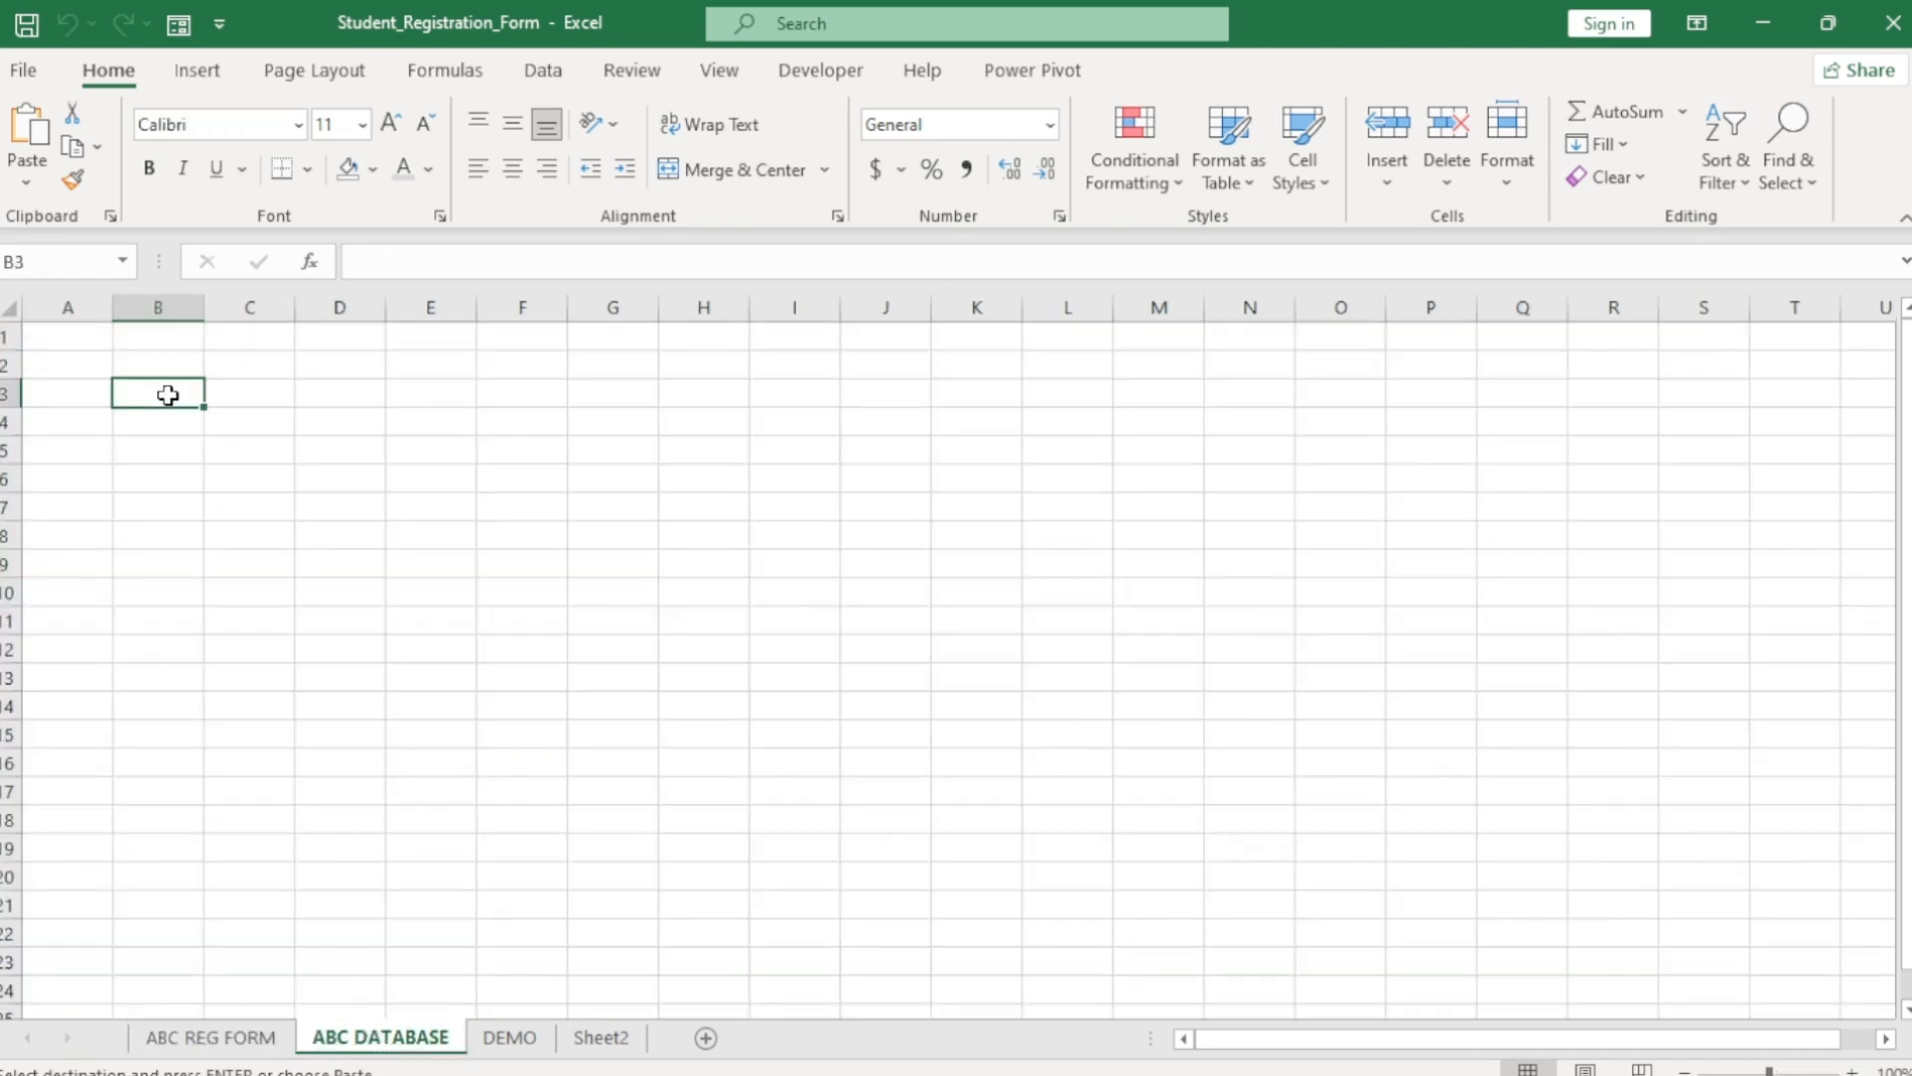
left_click(26, 179)
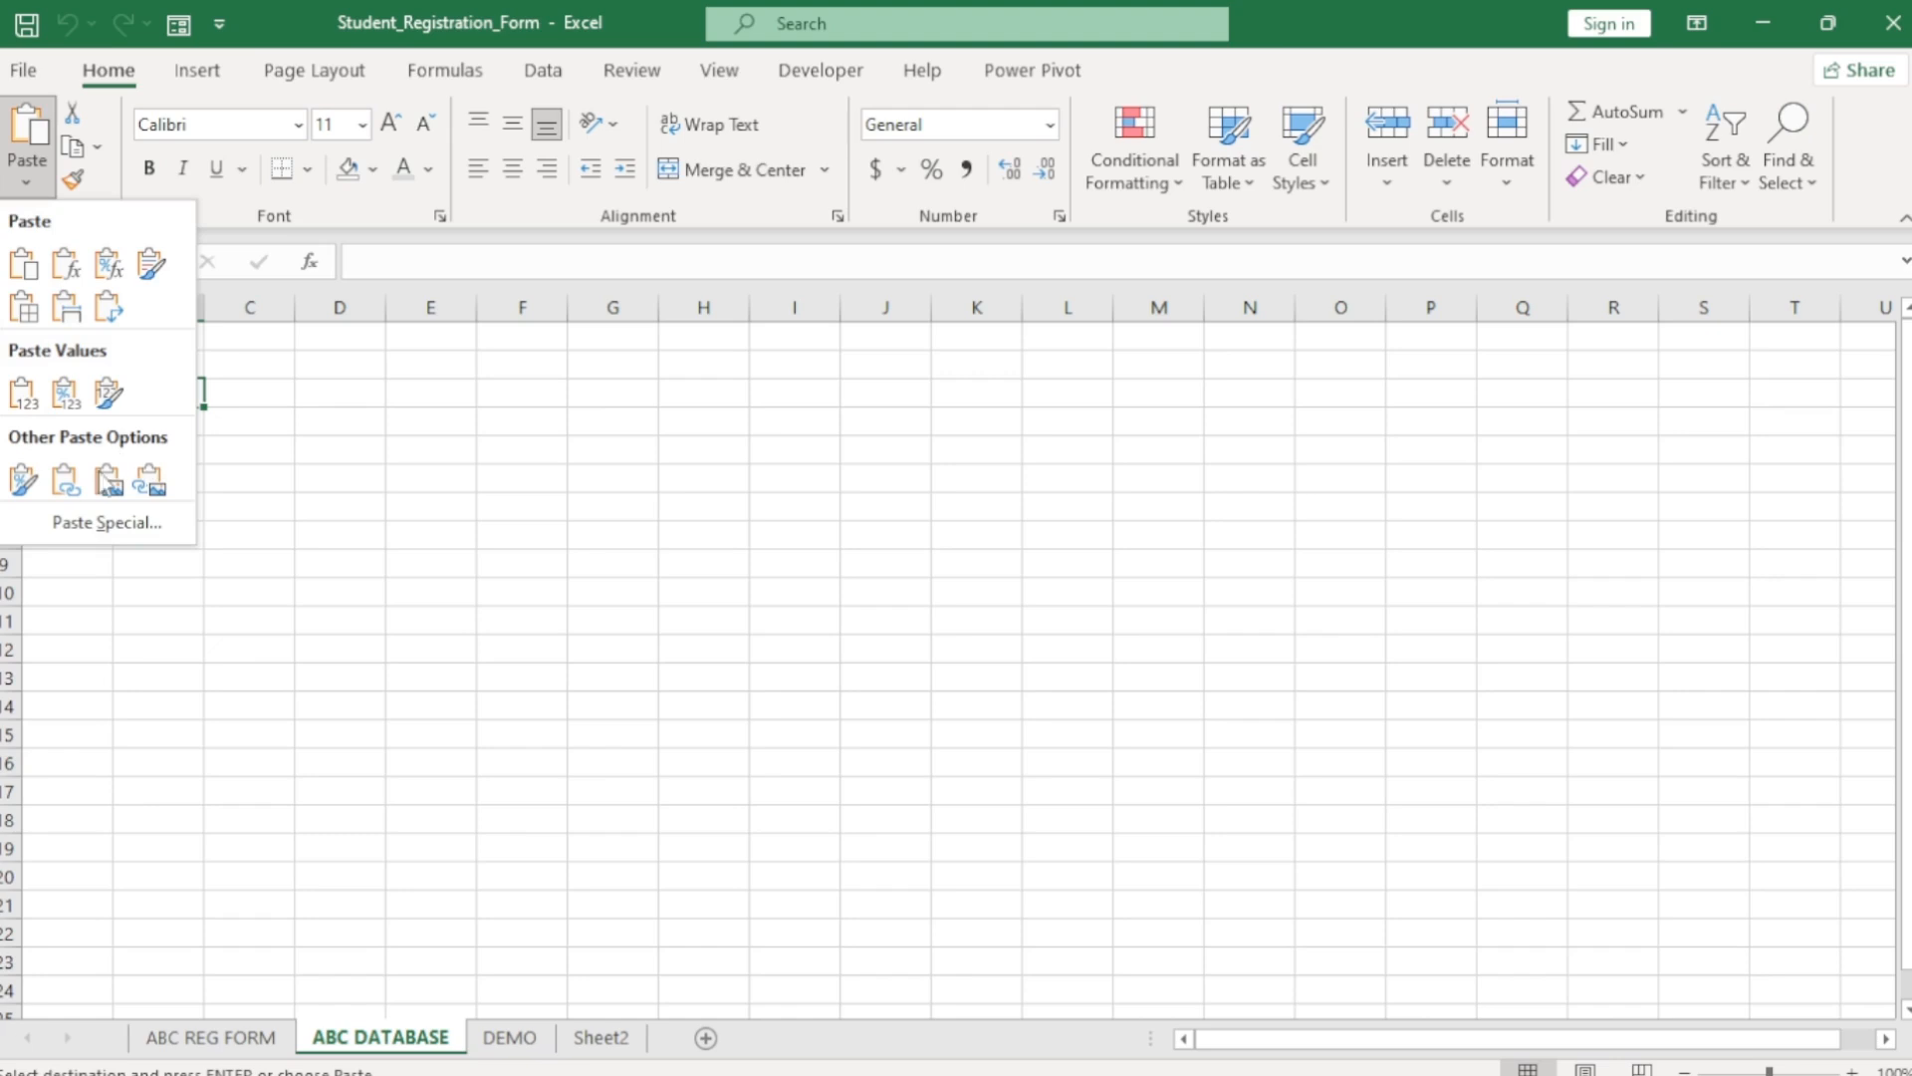
left_click(100, 520)
left_click(534, 349)
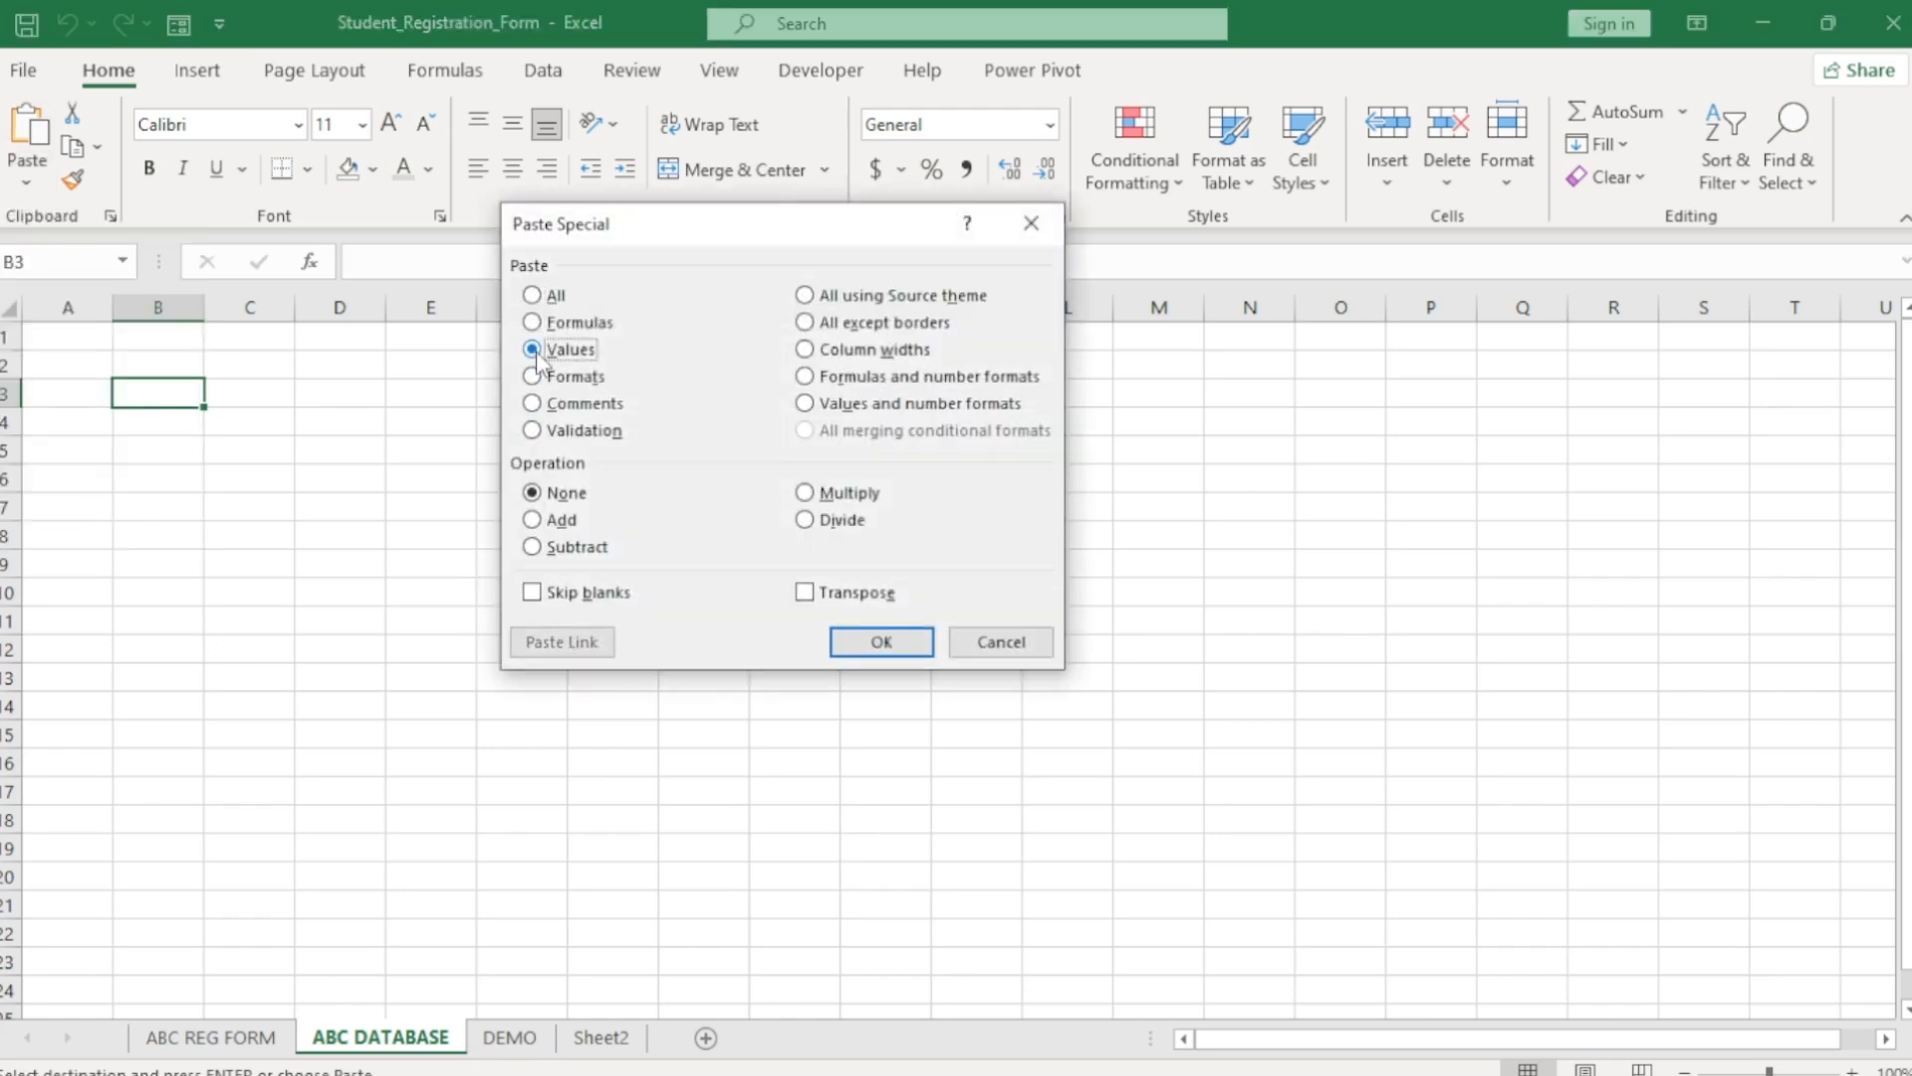
left_click(805, 593)
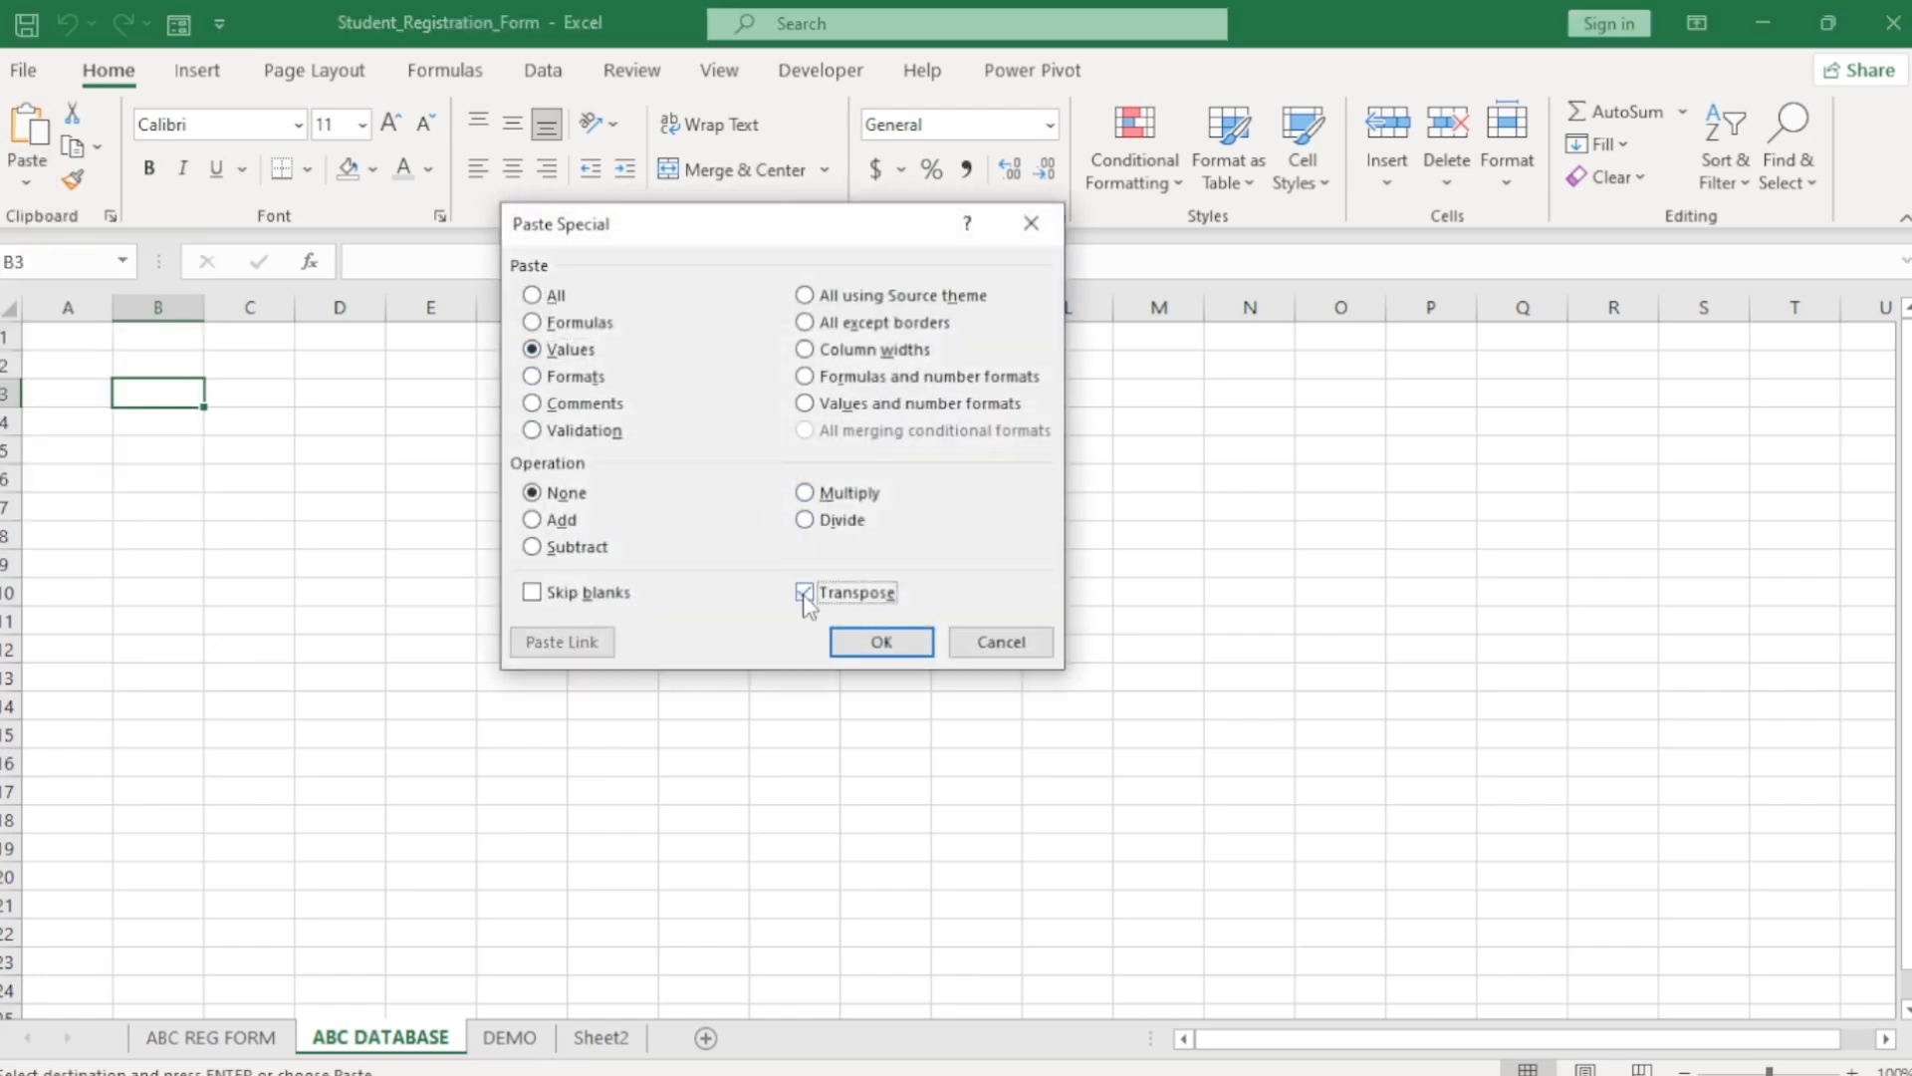
left_click(889, 645)
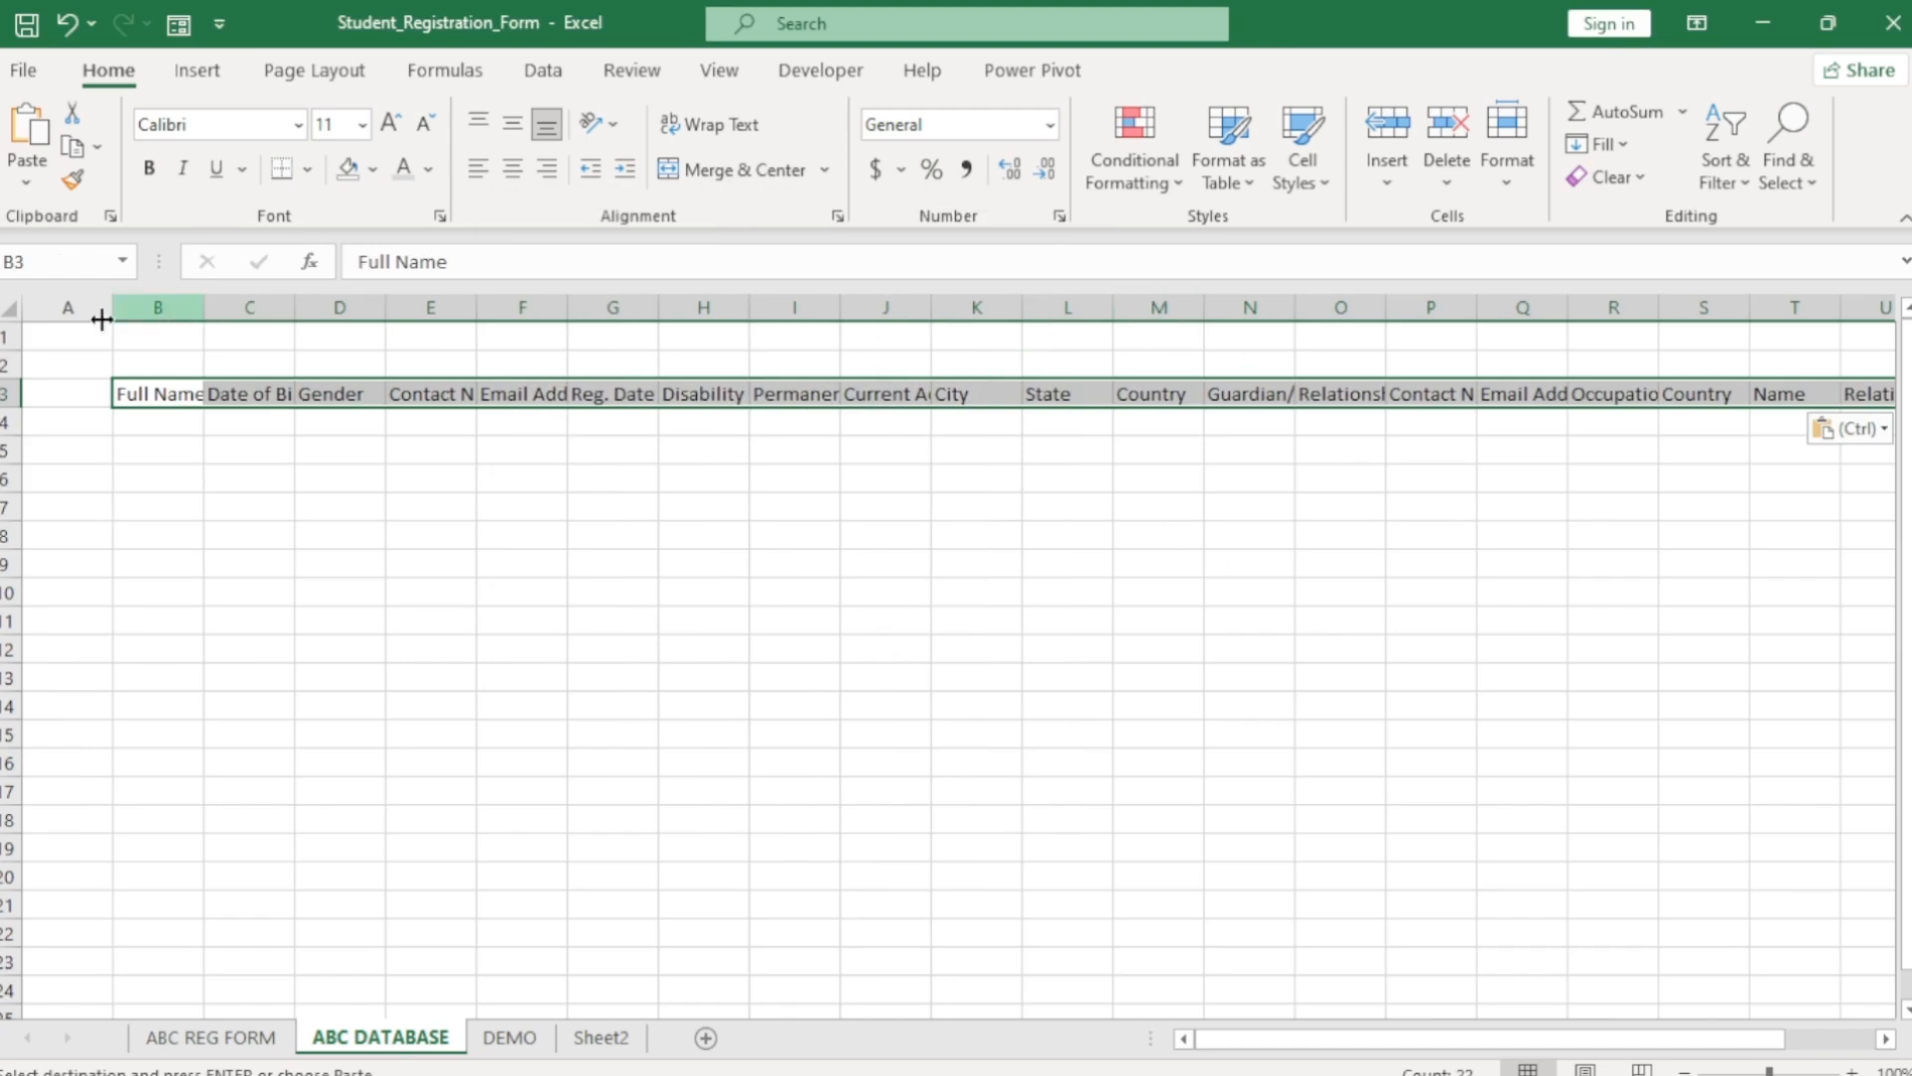
Autofit the columns and give the B3 header row dark blue fill with white text.
left_click(12, 308)
double_click(205, 308)
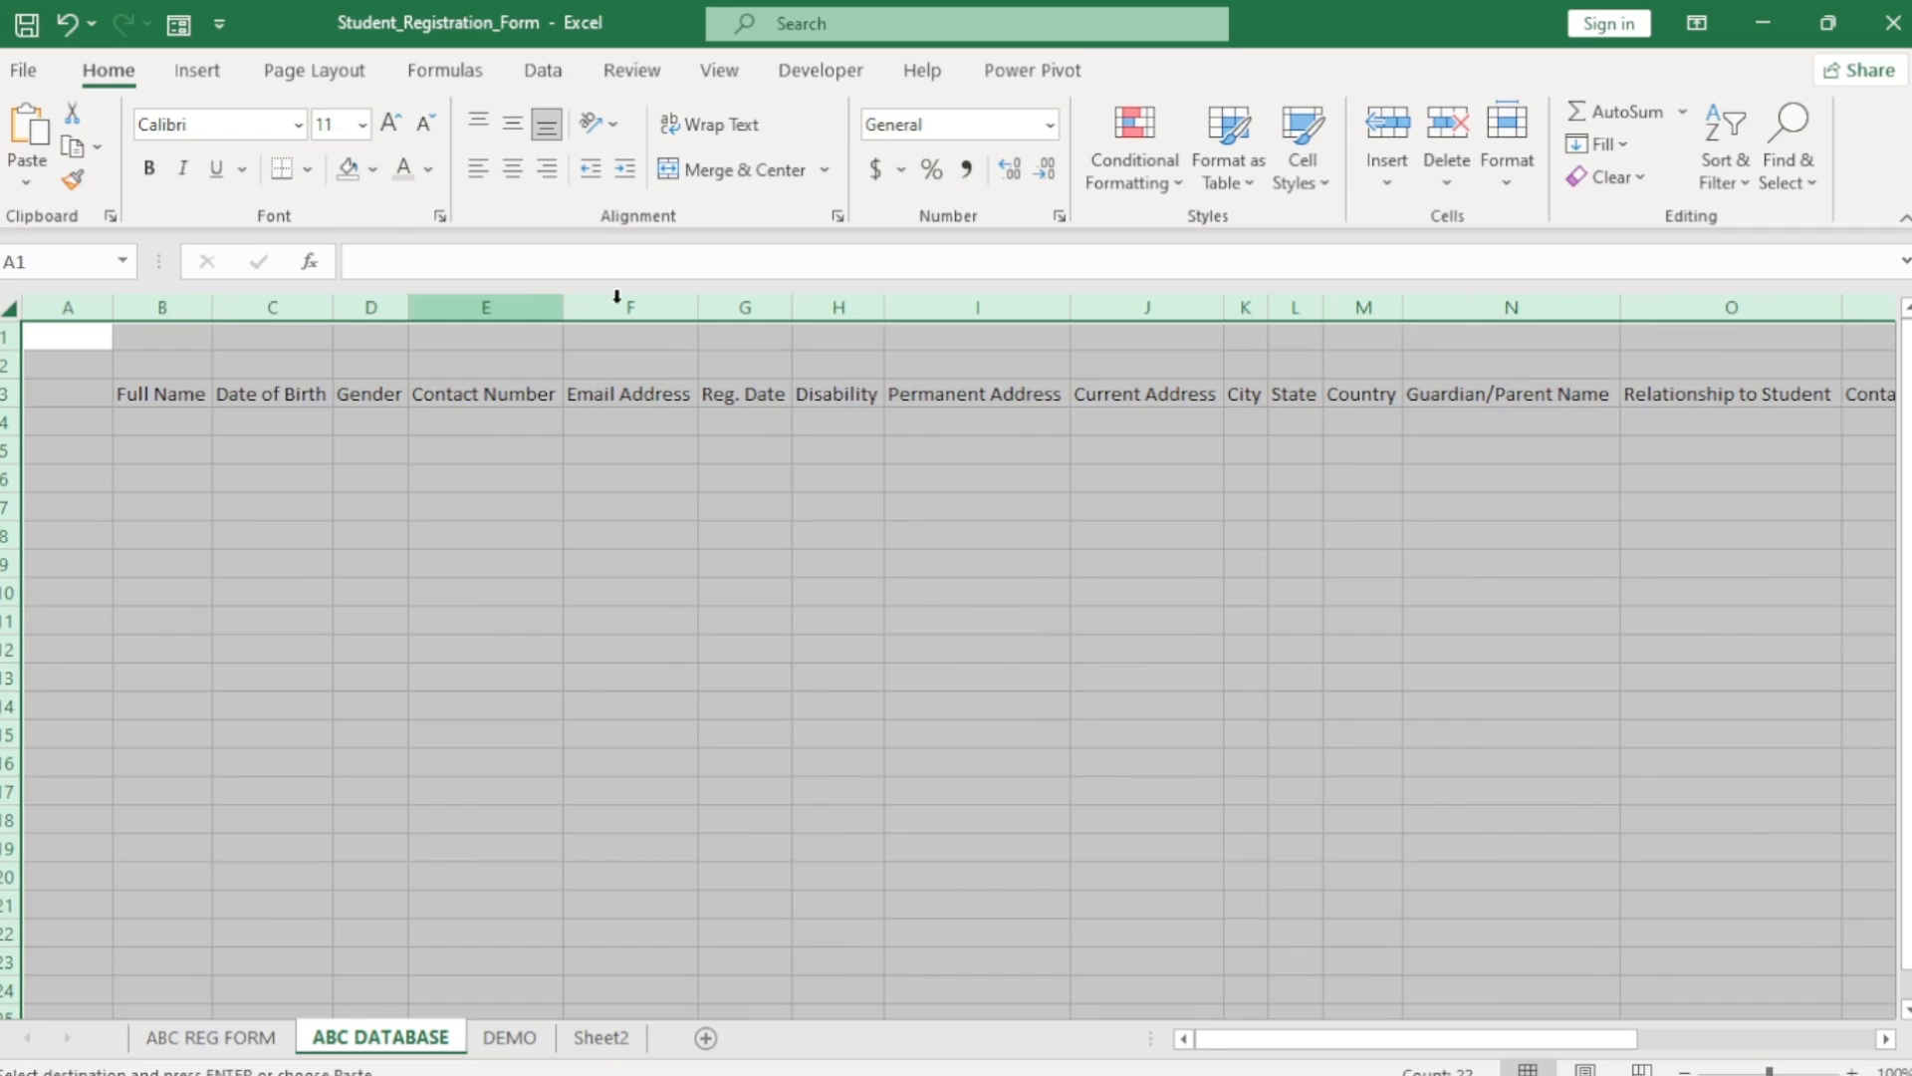
left_click(1680, 736)
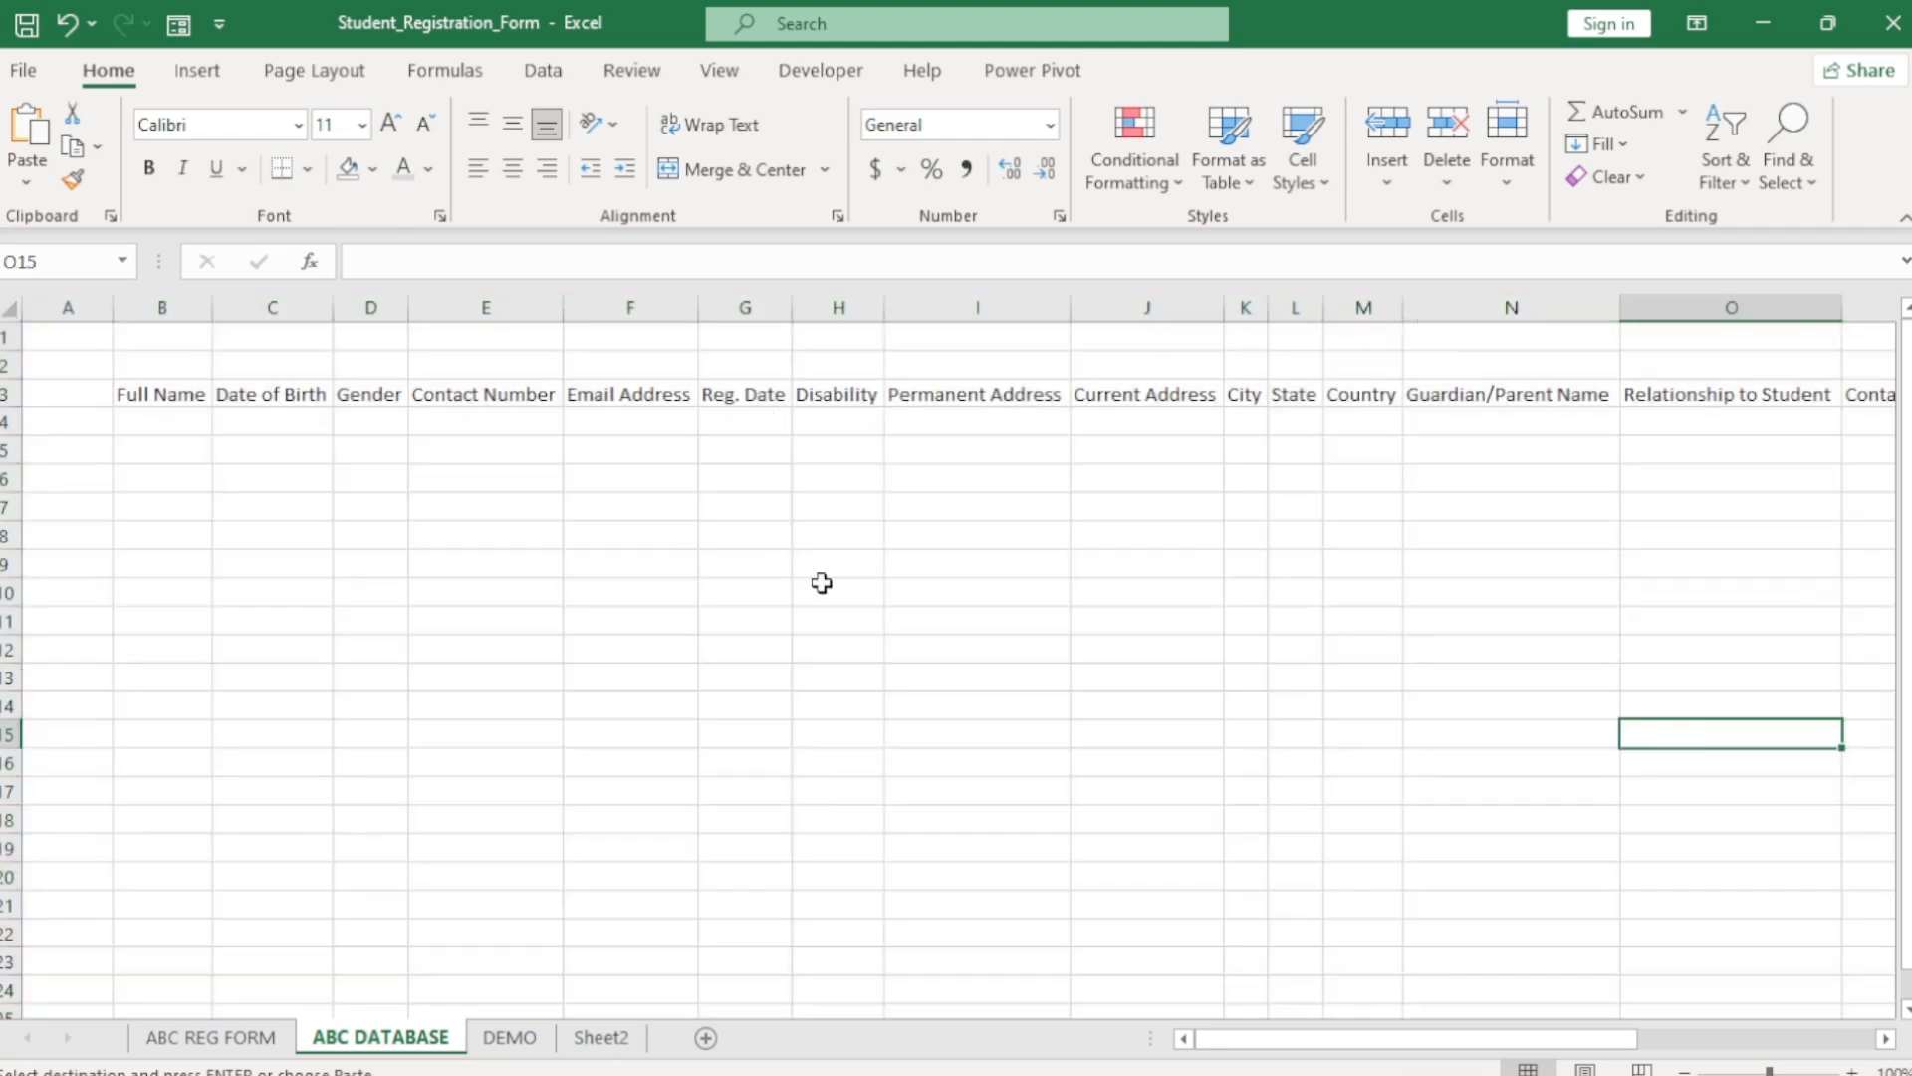
left_click(145, 391)
key("ctrl+shift+Right")
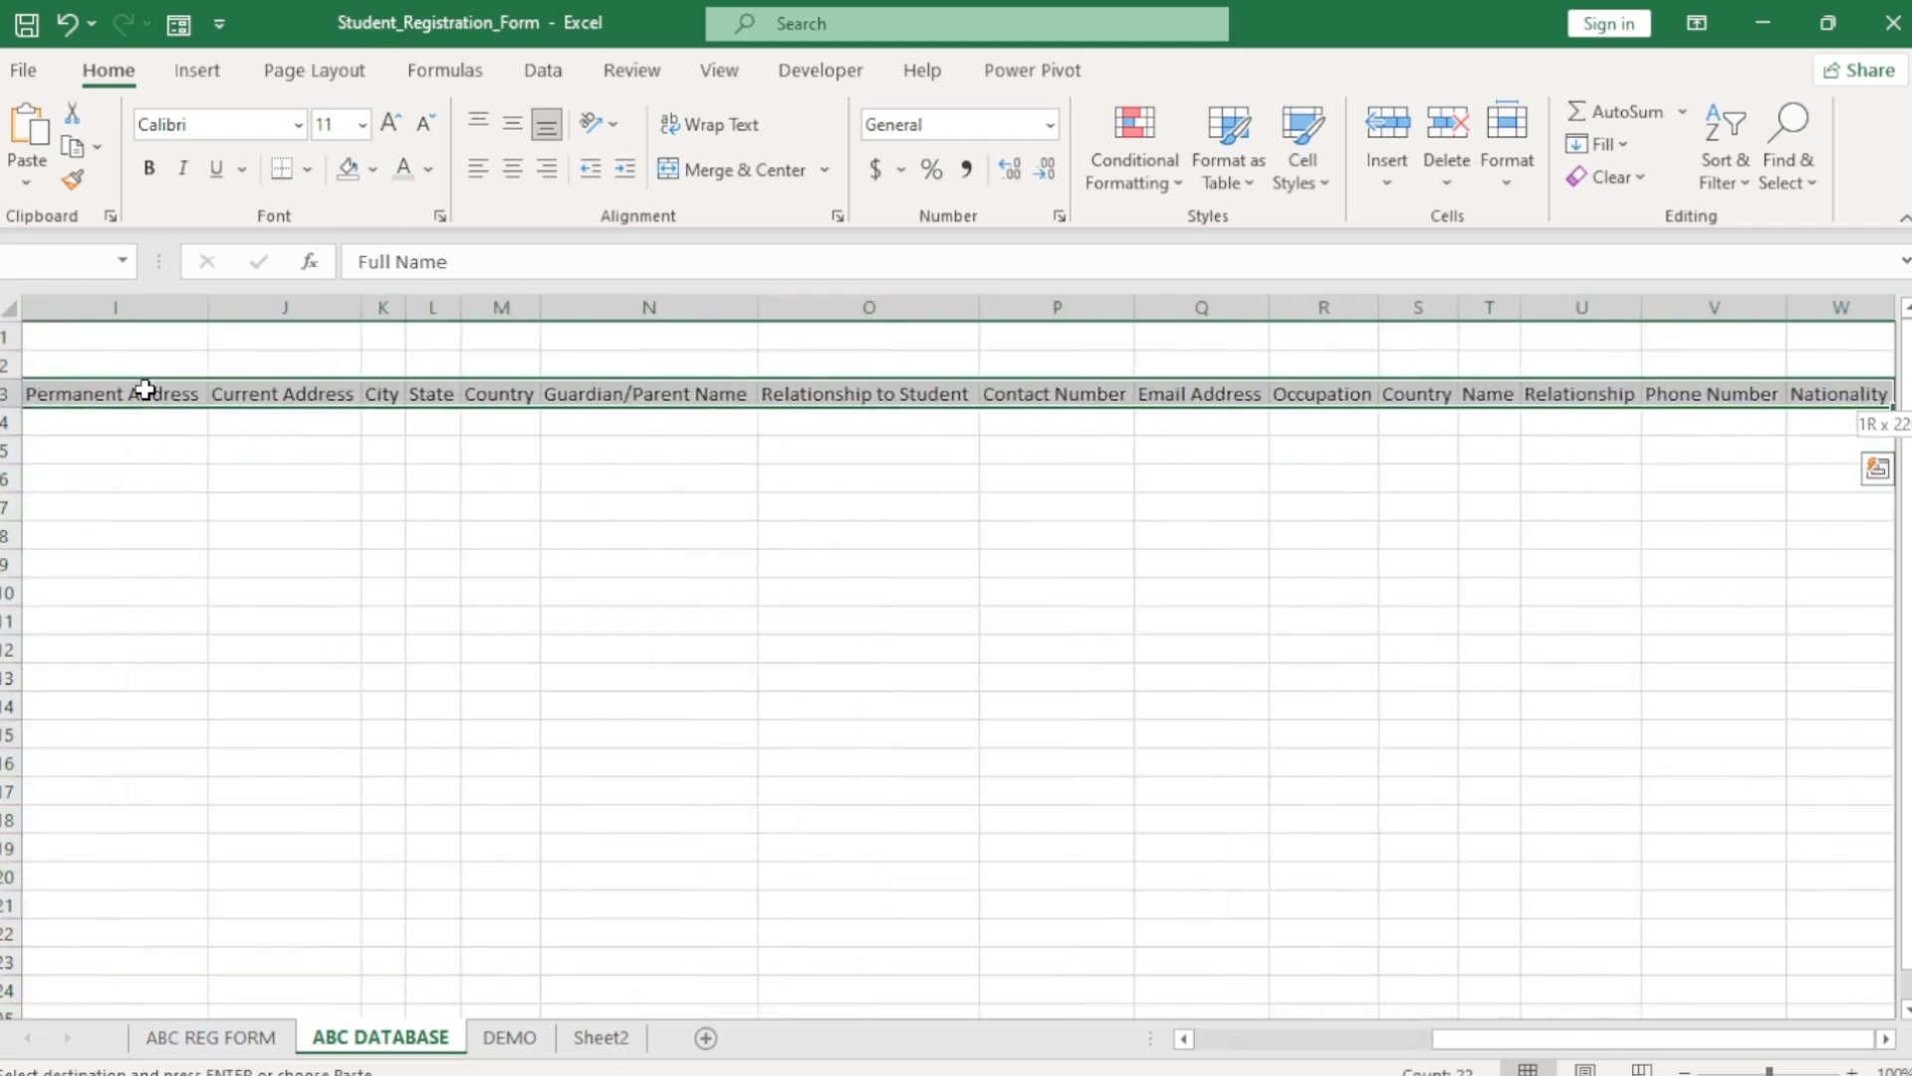
left_click(374, 170)
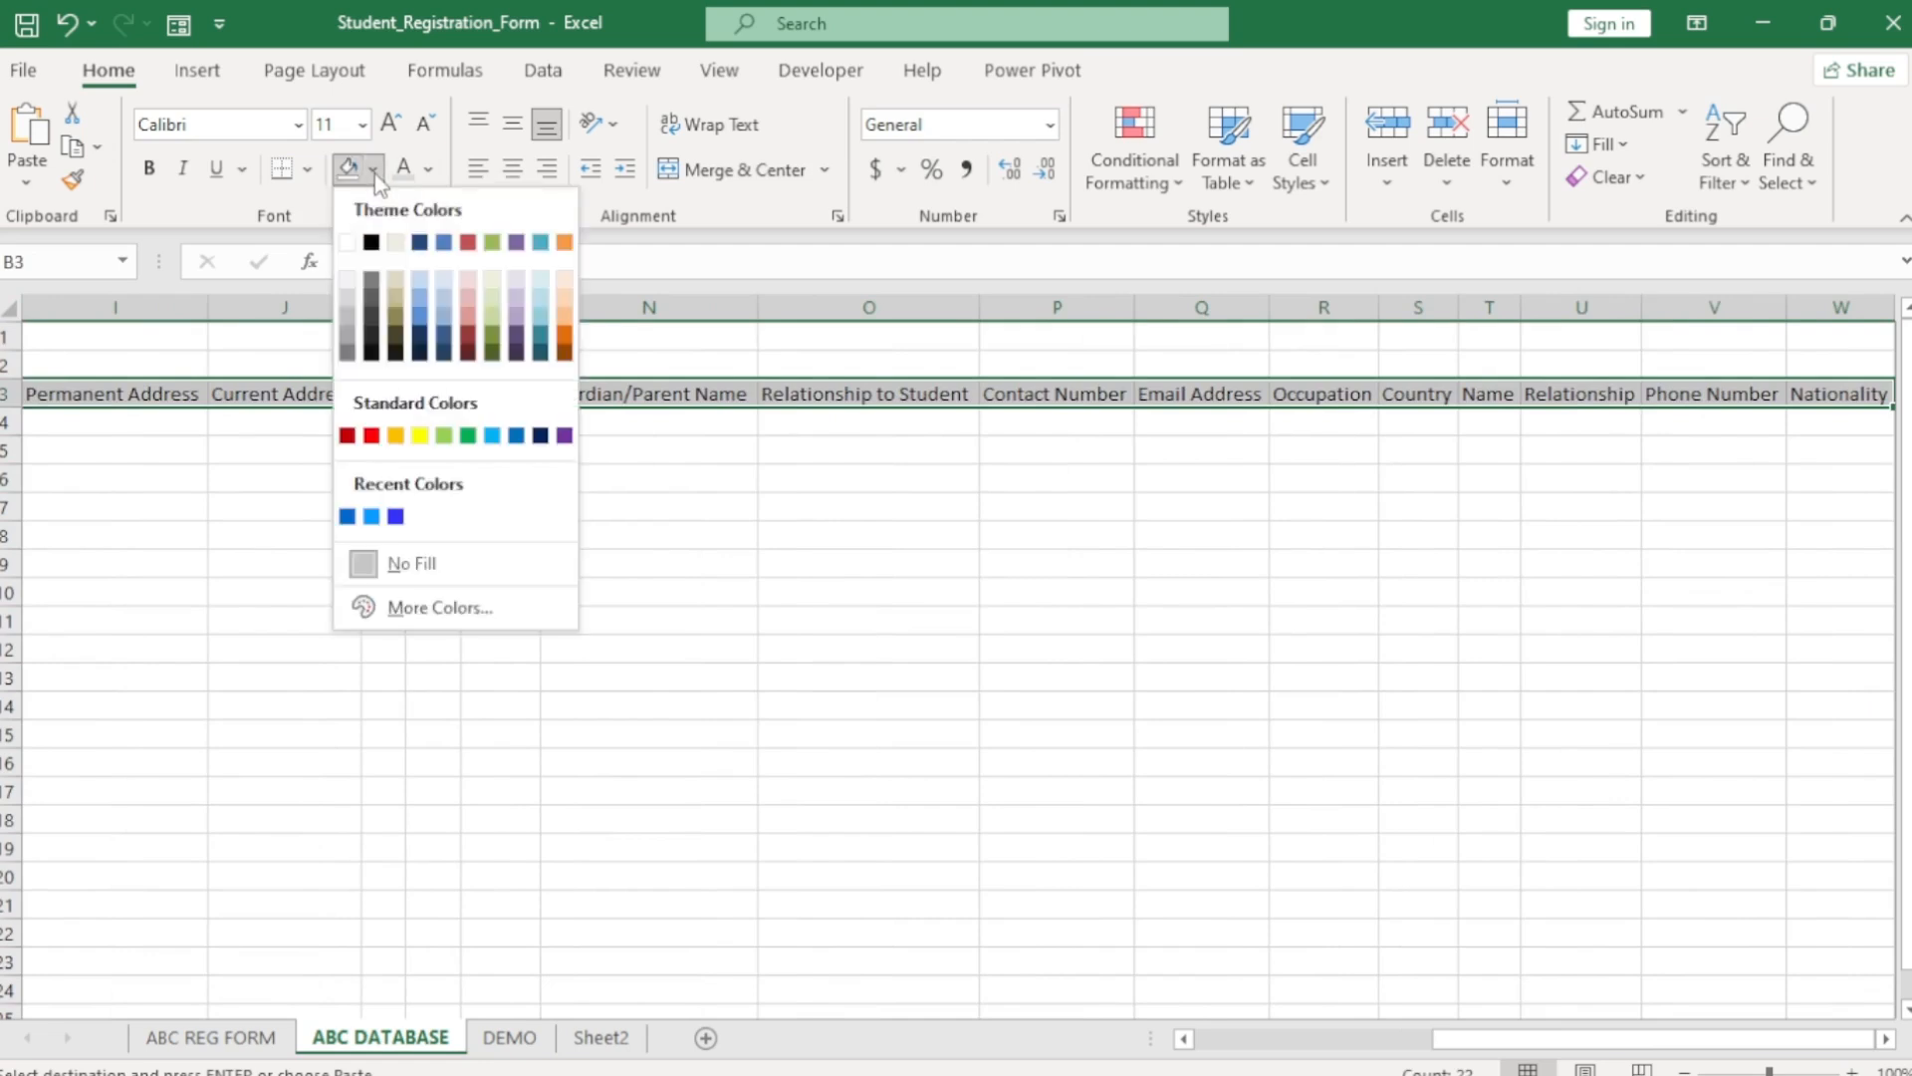
left_click(419, 242)
left_click(429, 169)
left_click(403, 287)
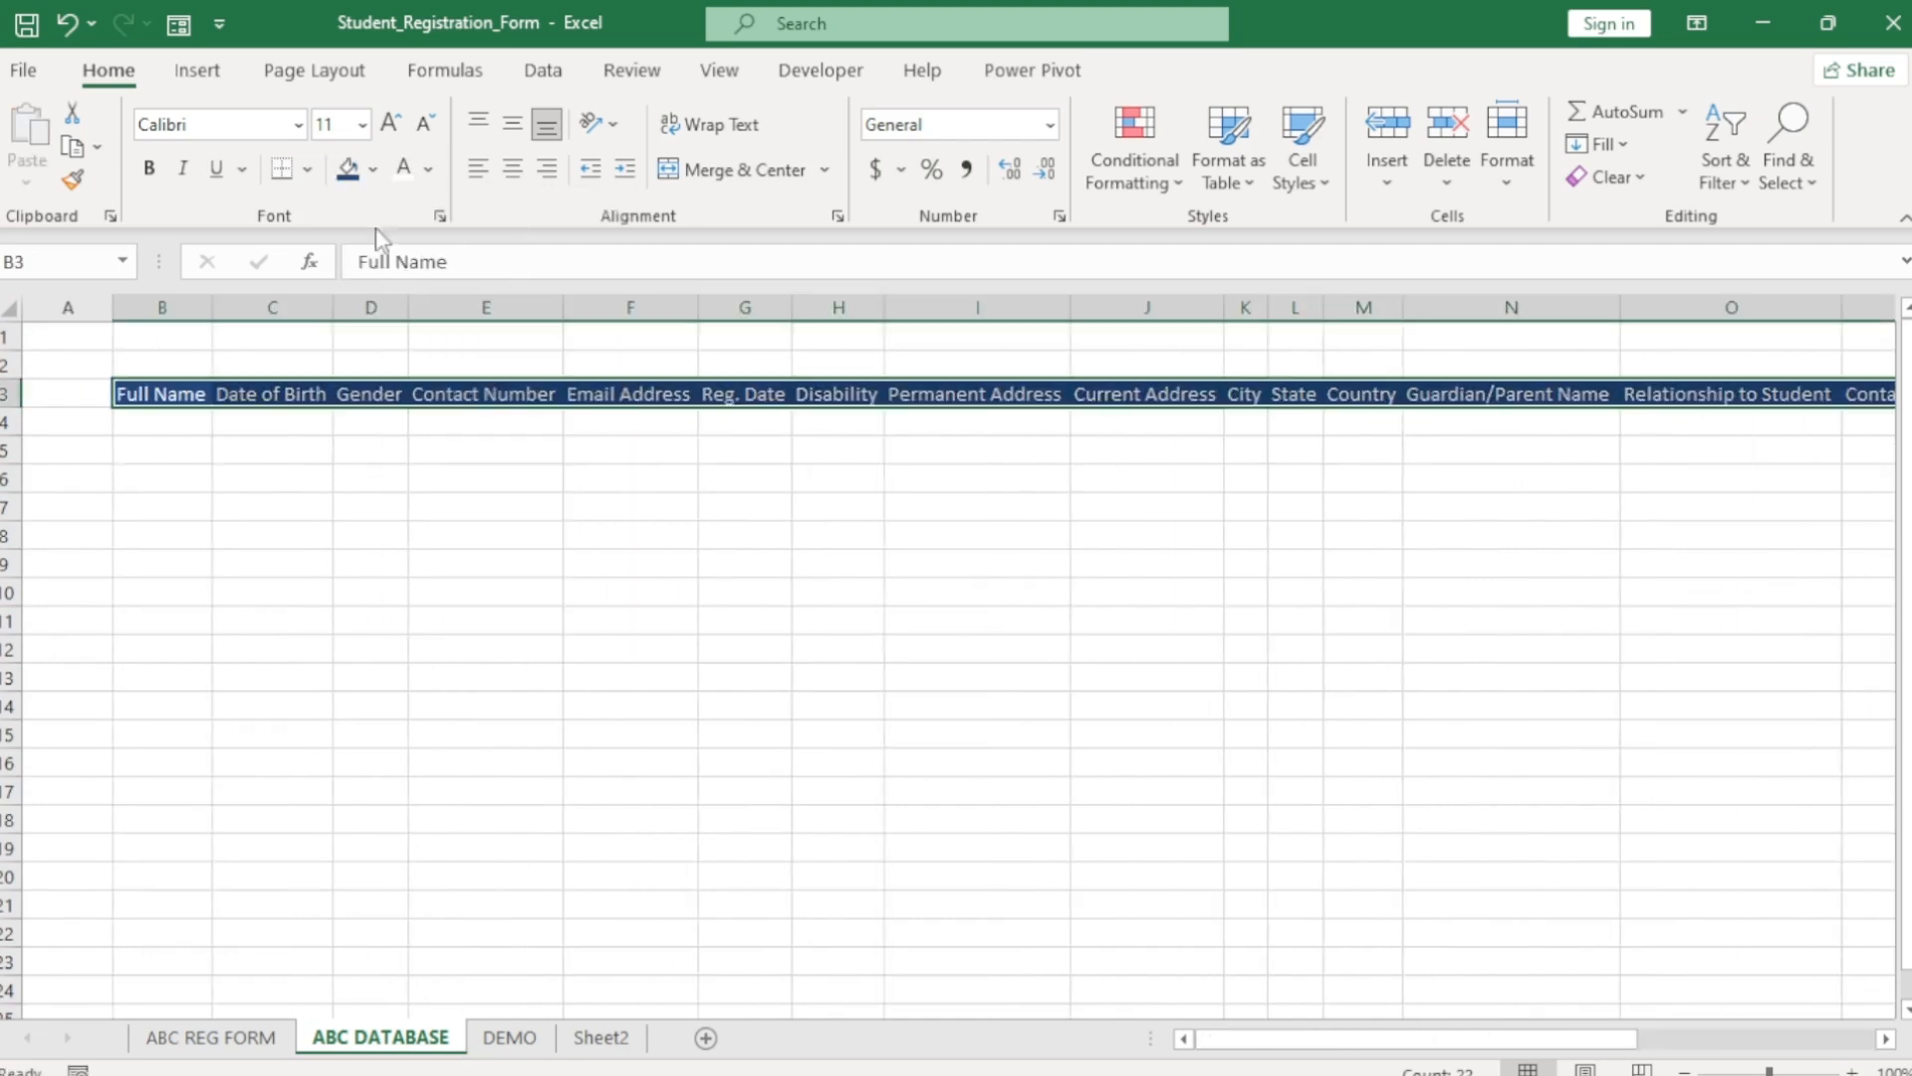
Make the headers bold Times New Roman and refit all columns to them.
left_click(297, 124)
type("TahomaTimes New Roman")
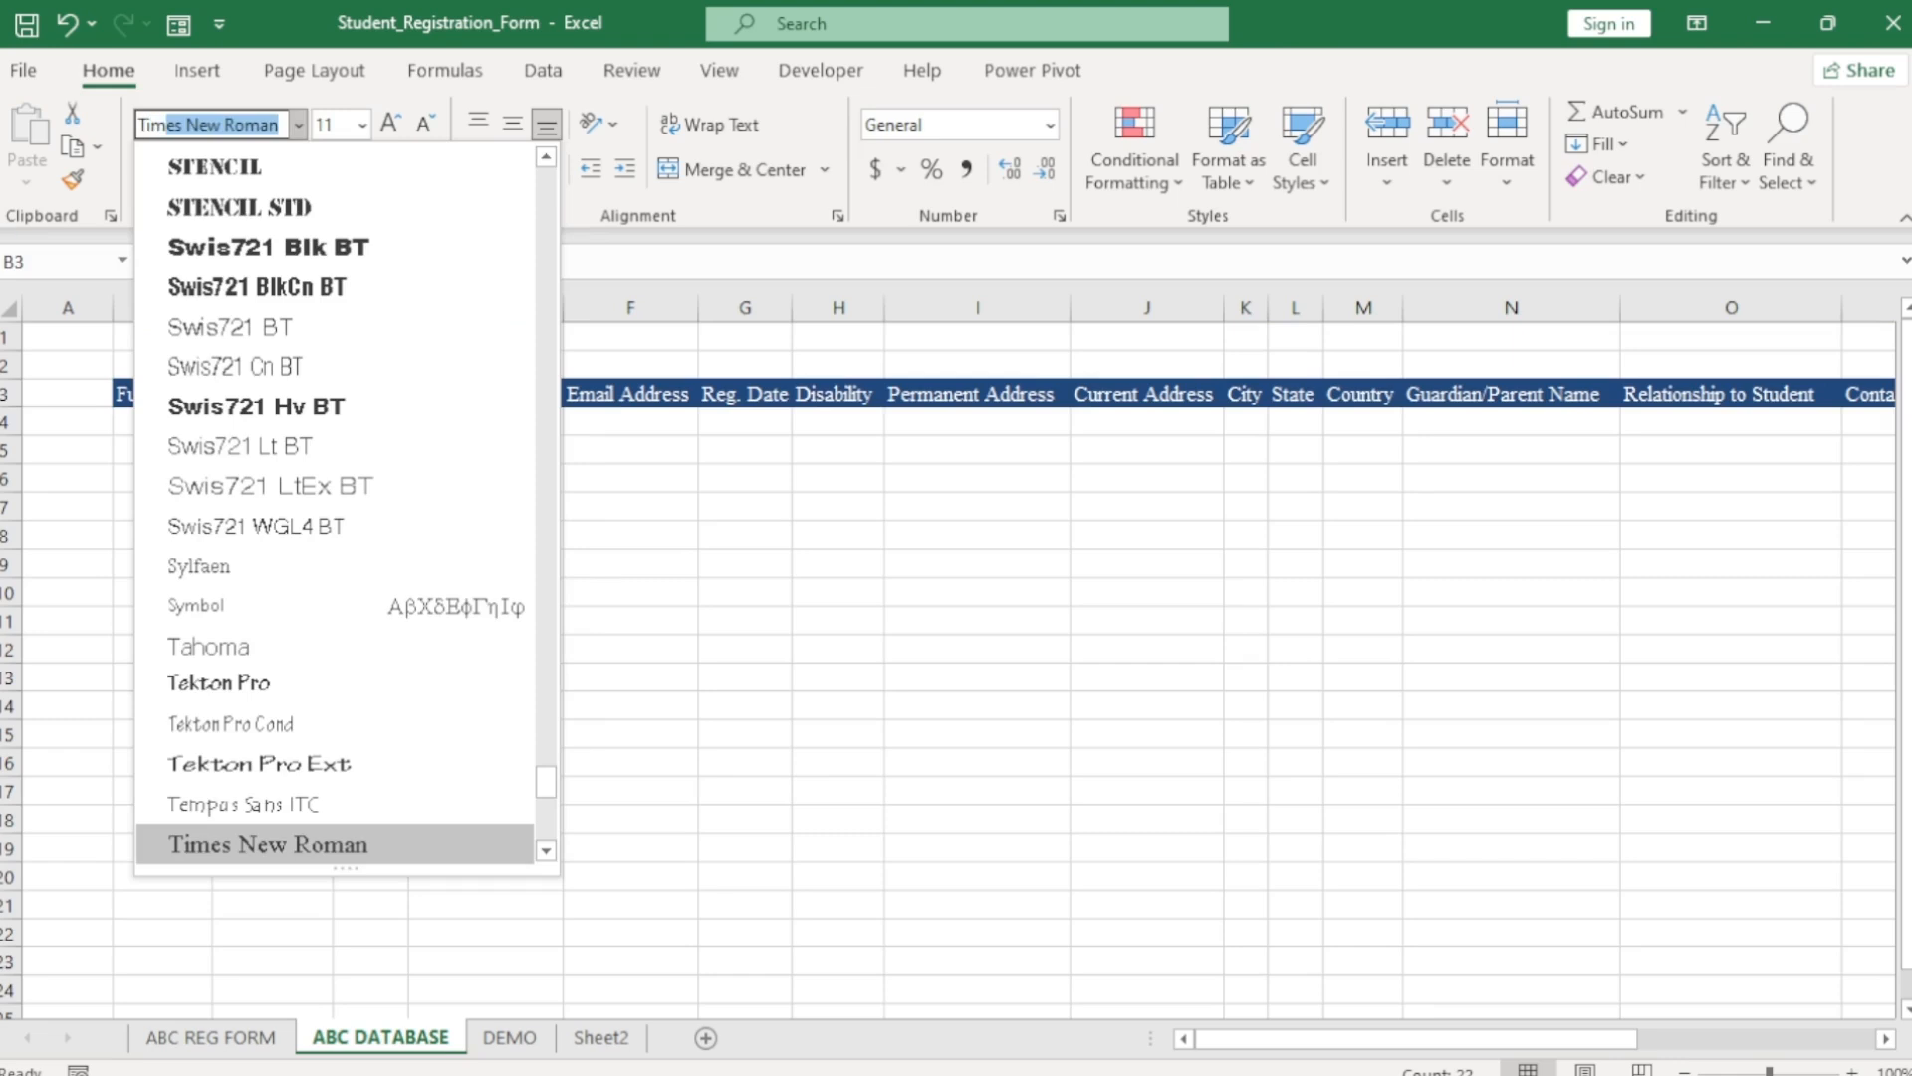
key("Return")
left_click(149, 168)
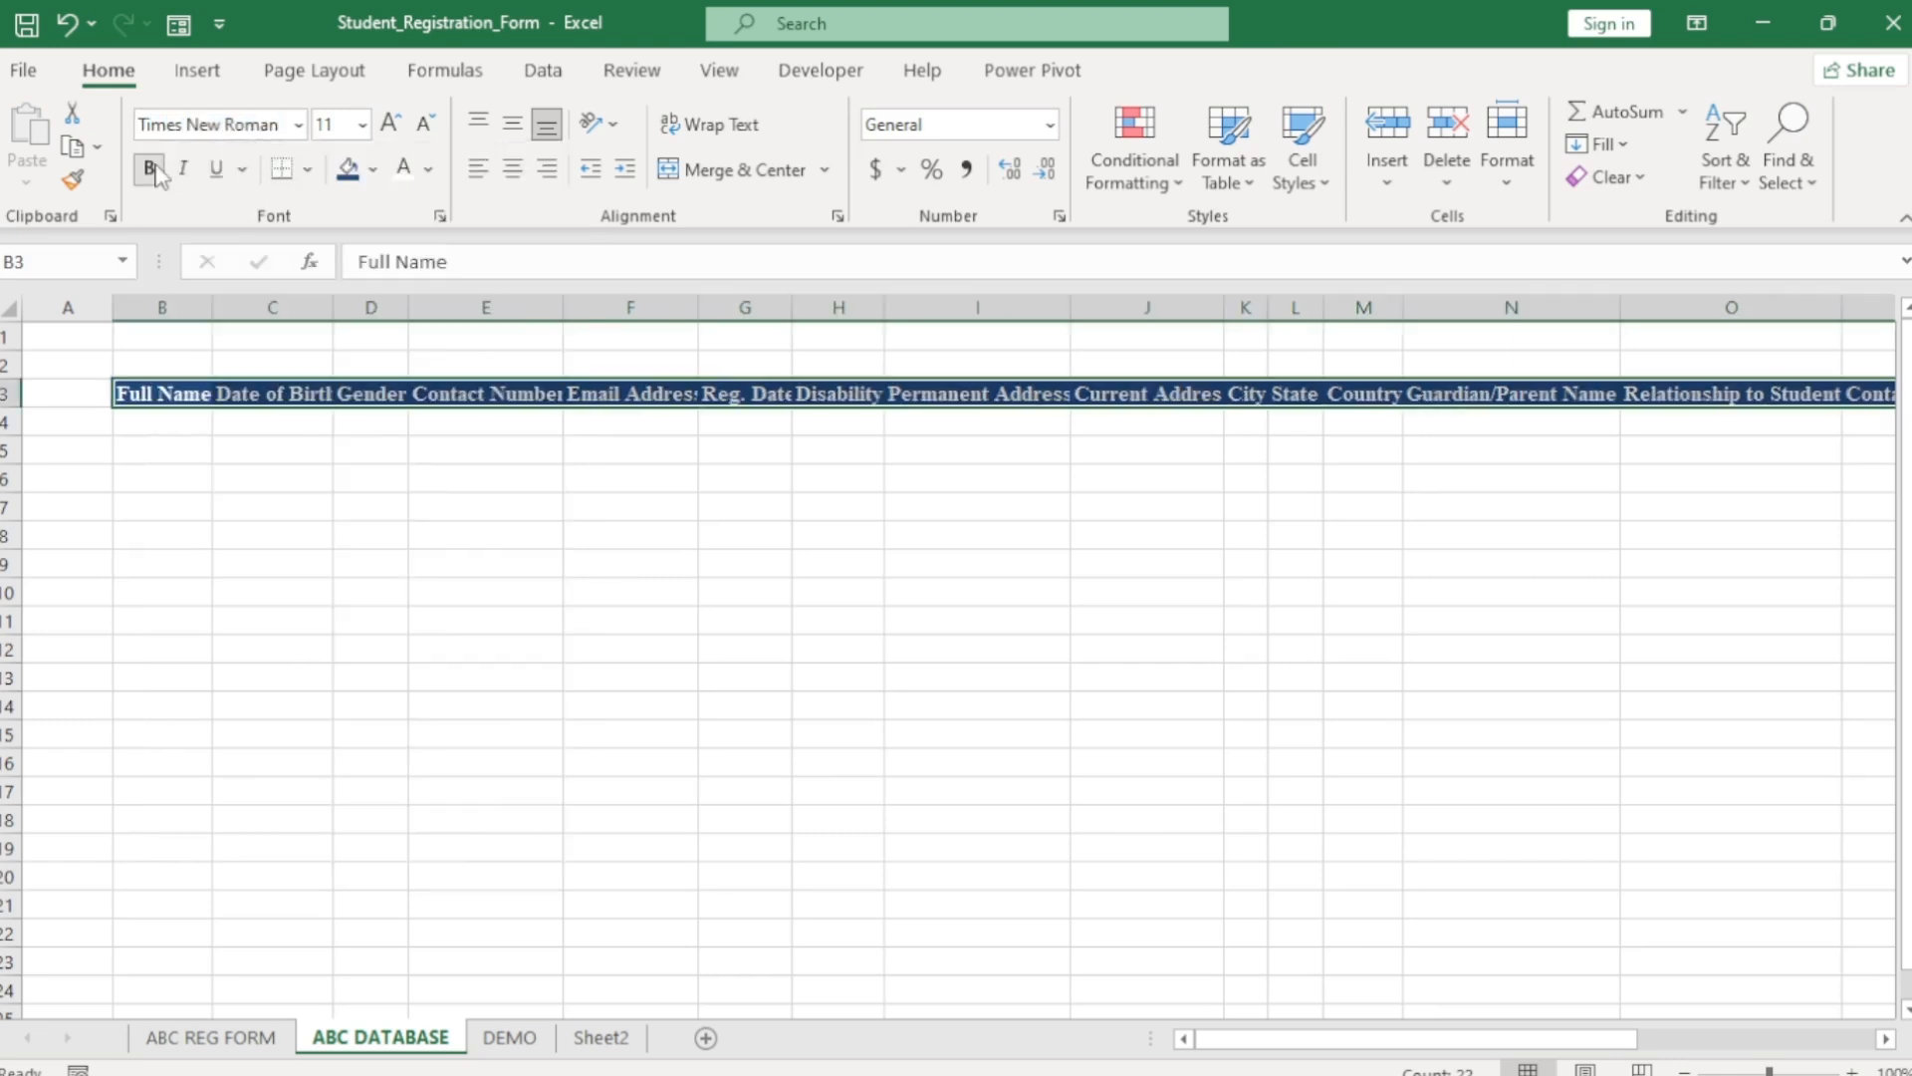
double_click(210, 315)
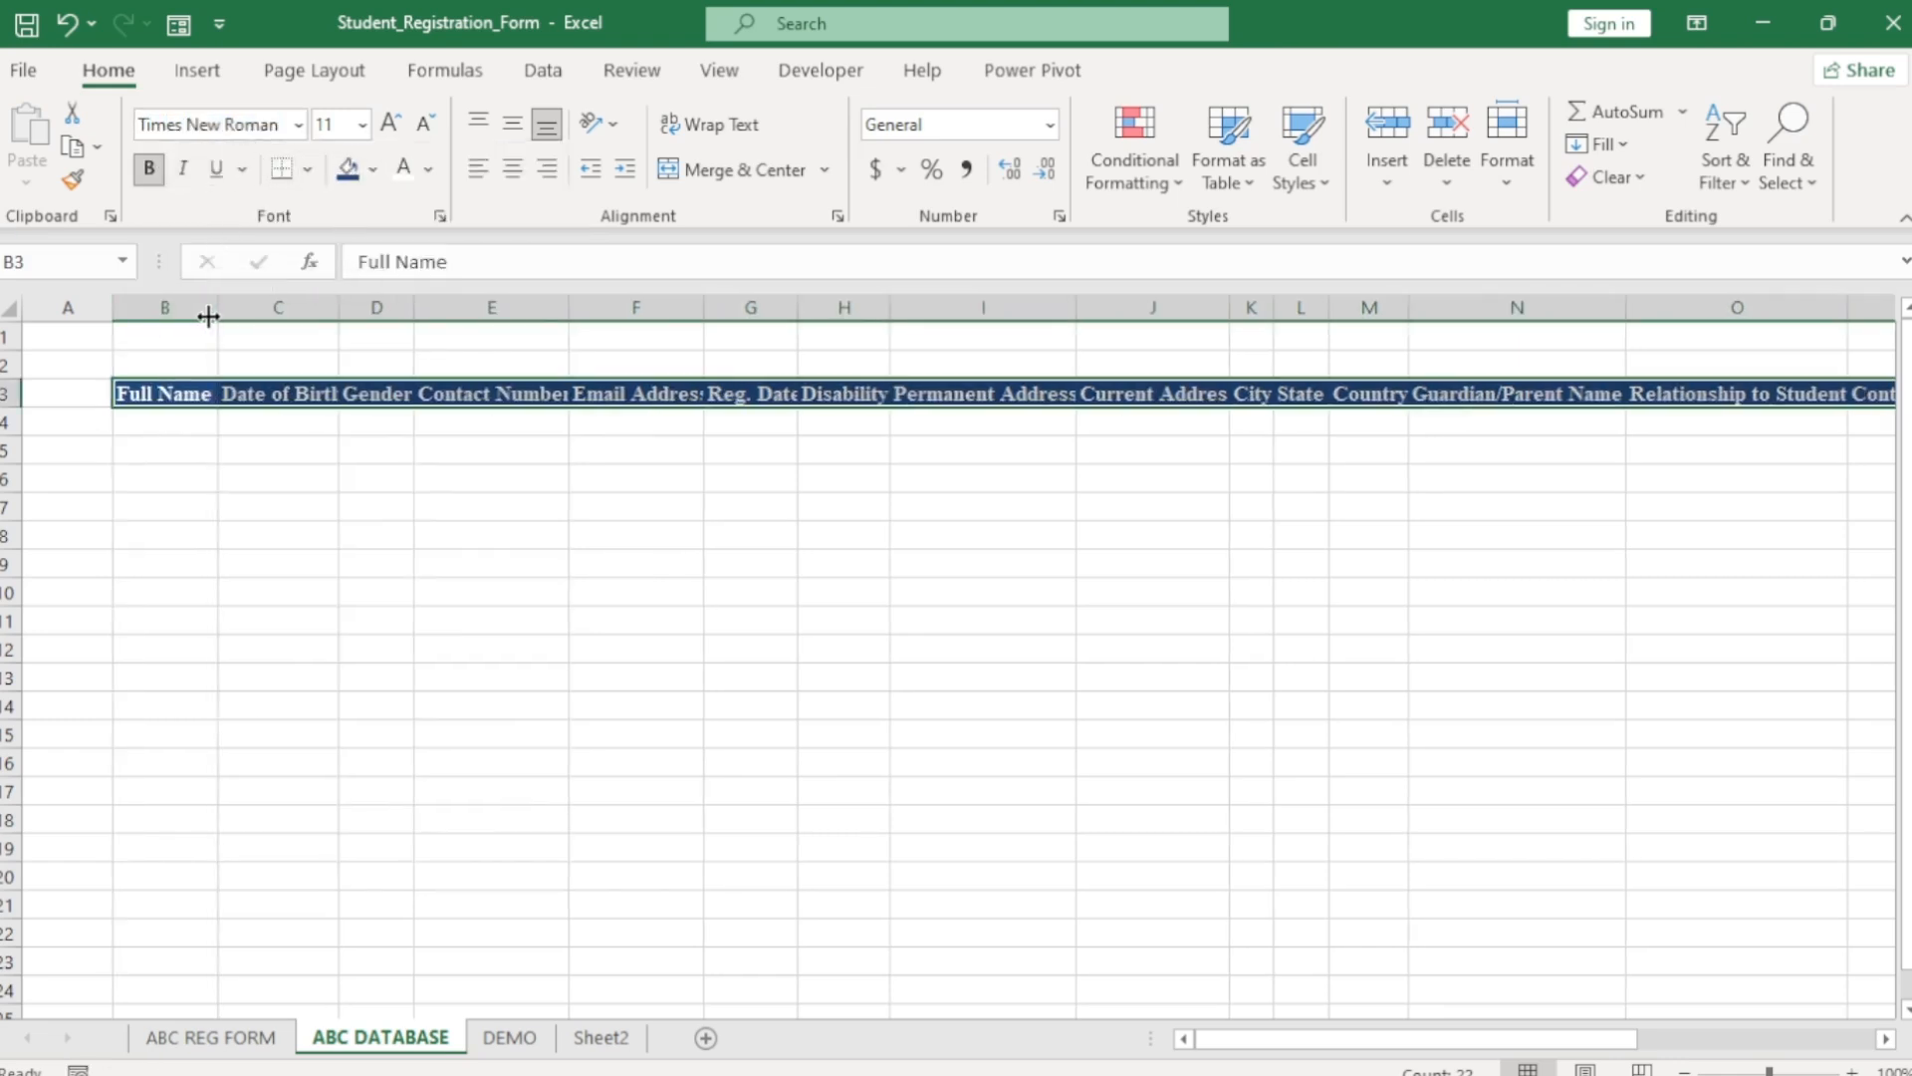
left_click(6, 303)
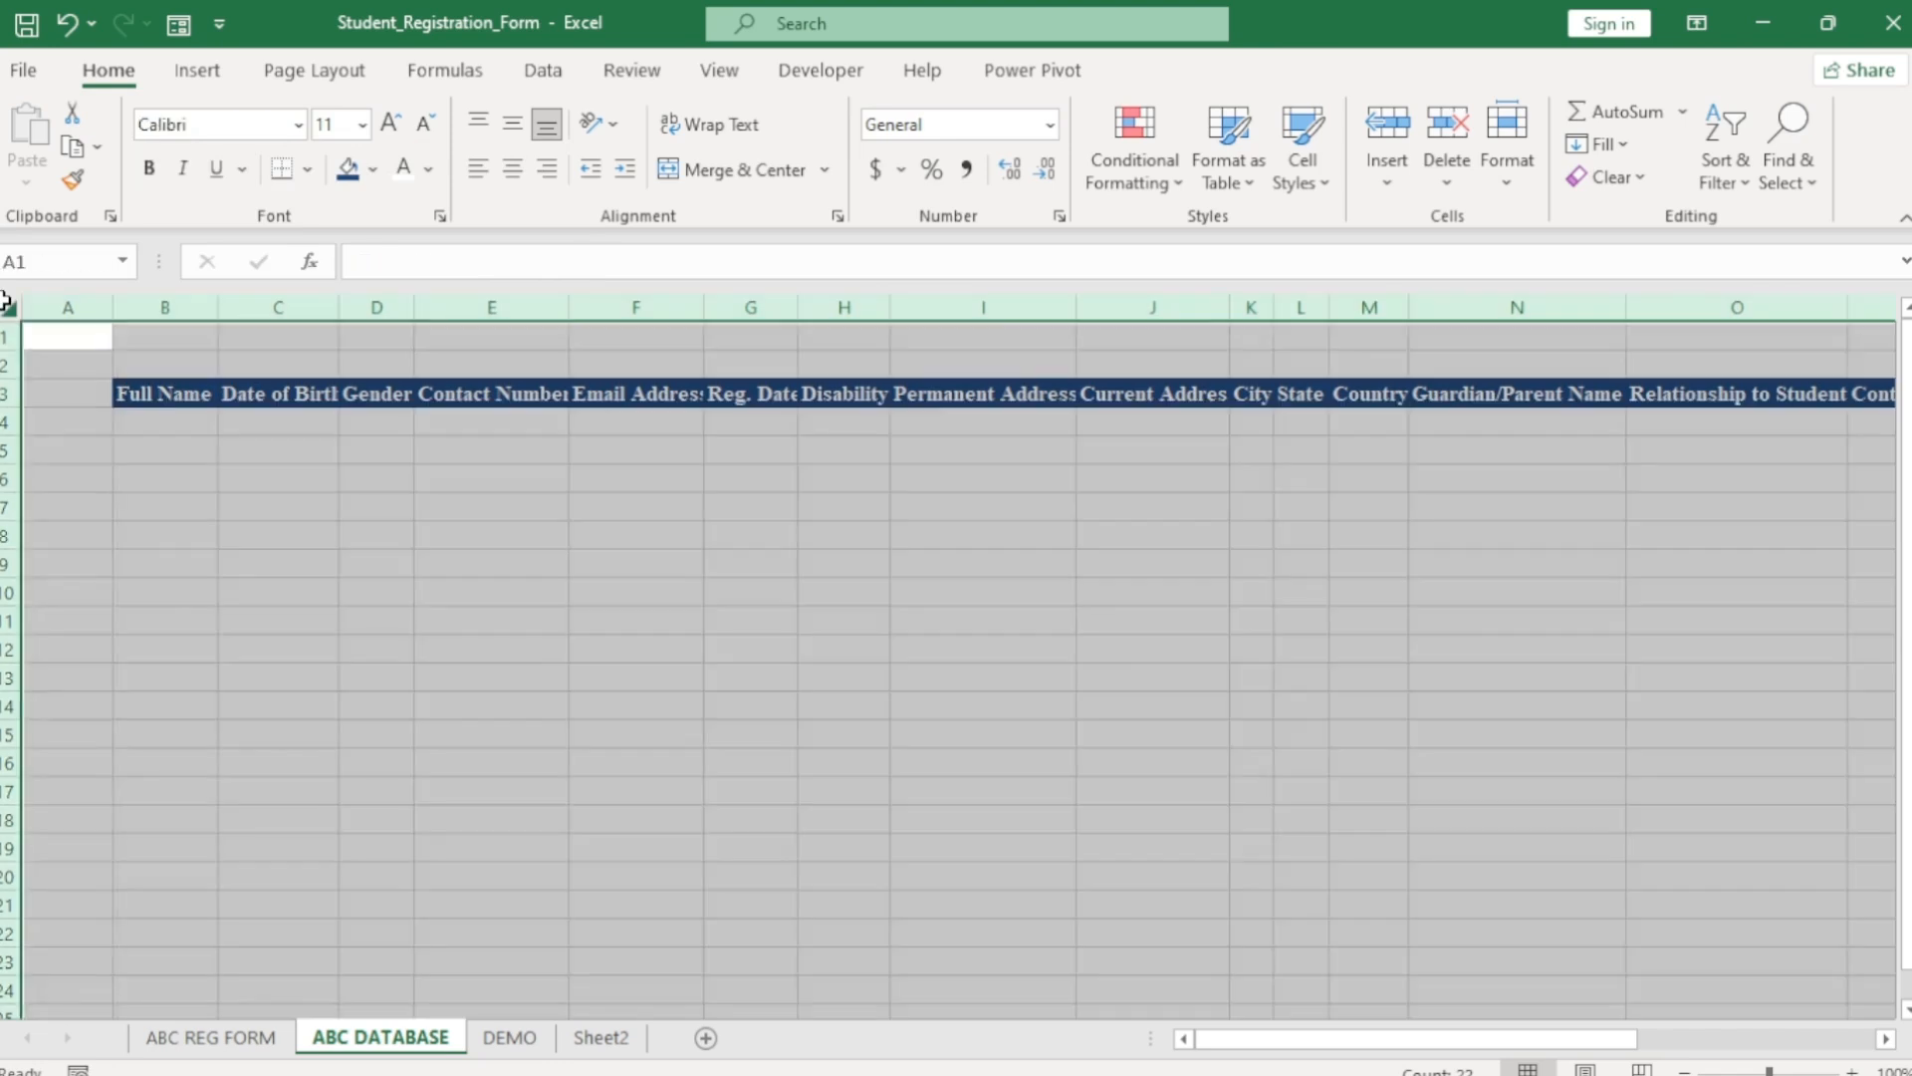
double_click(215, 310)
left_click(559, 546)
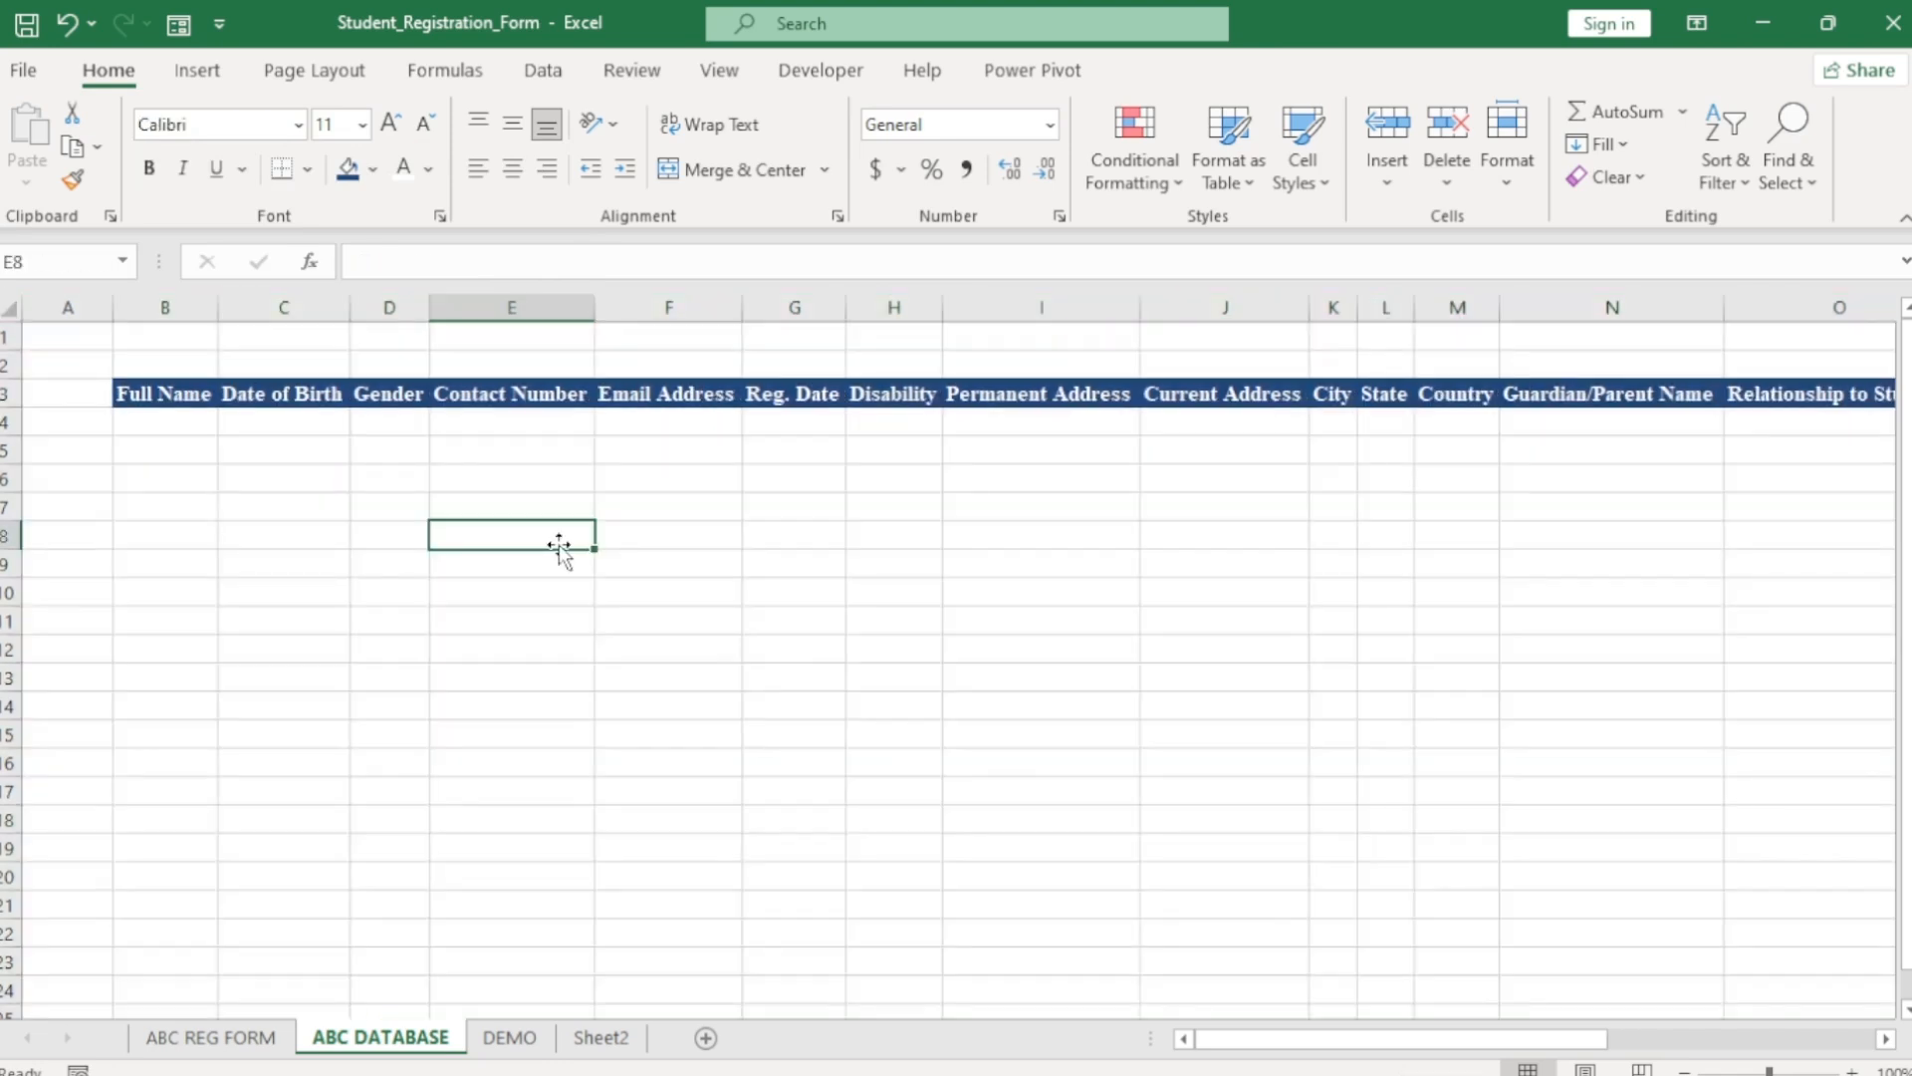
left_click(138, 422)
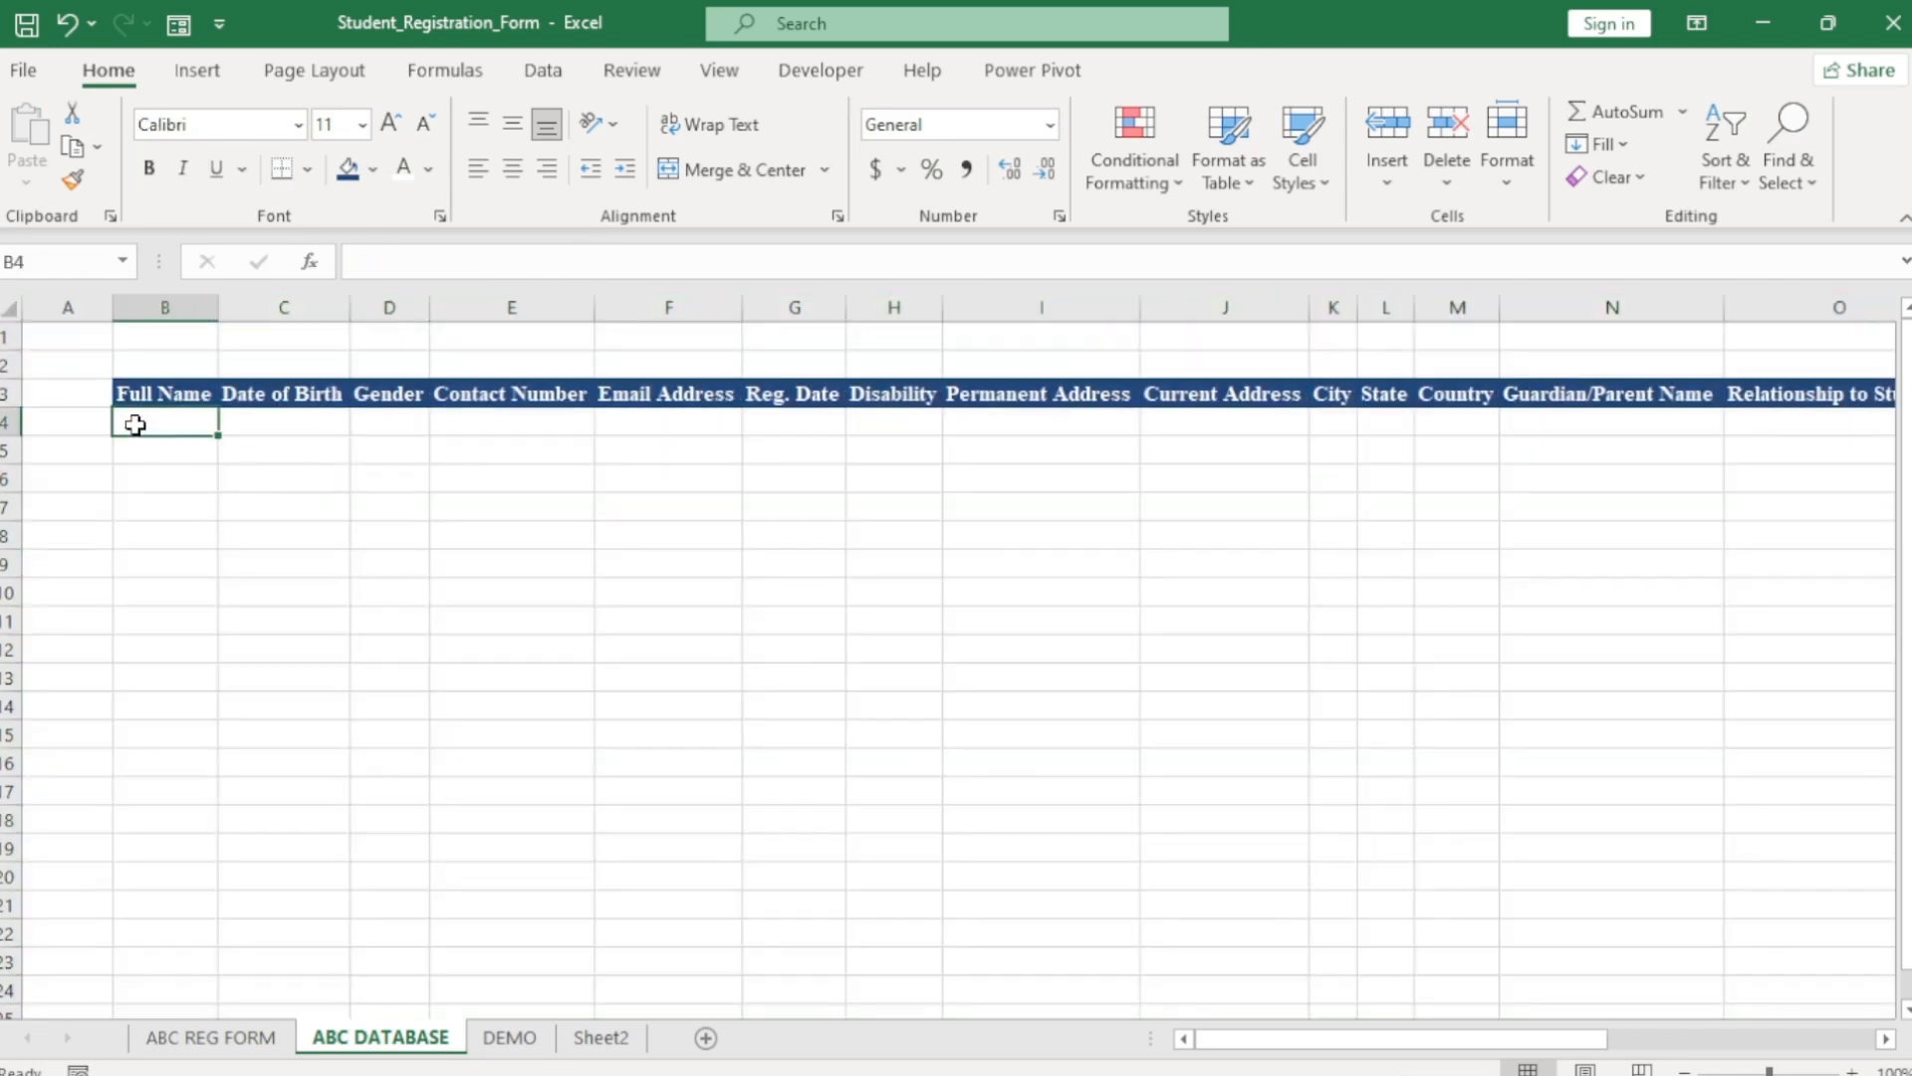
left_click(520, 1041)
Format the Reg. Date and Date of Birth columns as Short Date, then return to ABC REG FORM.
left_click(411, 1043)
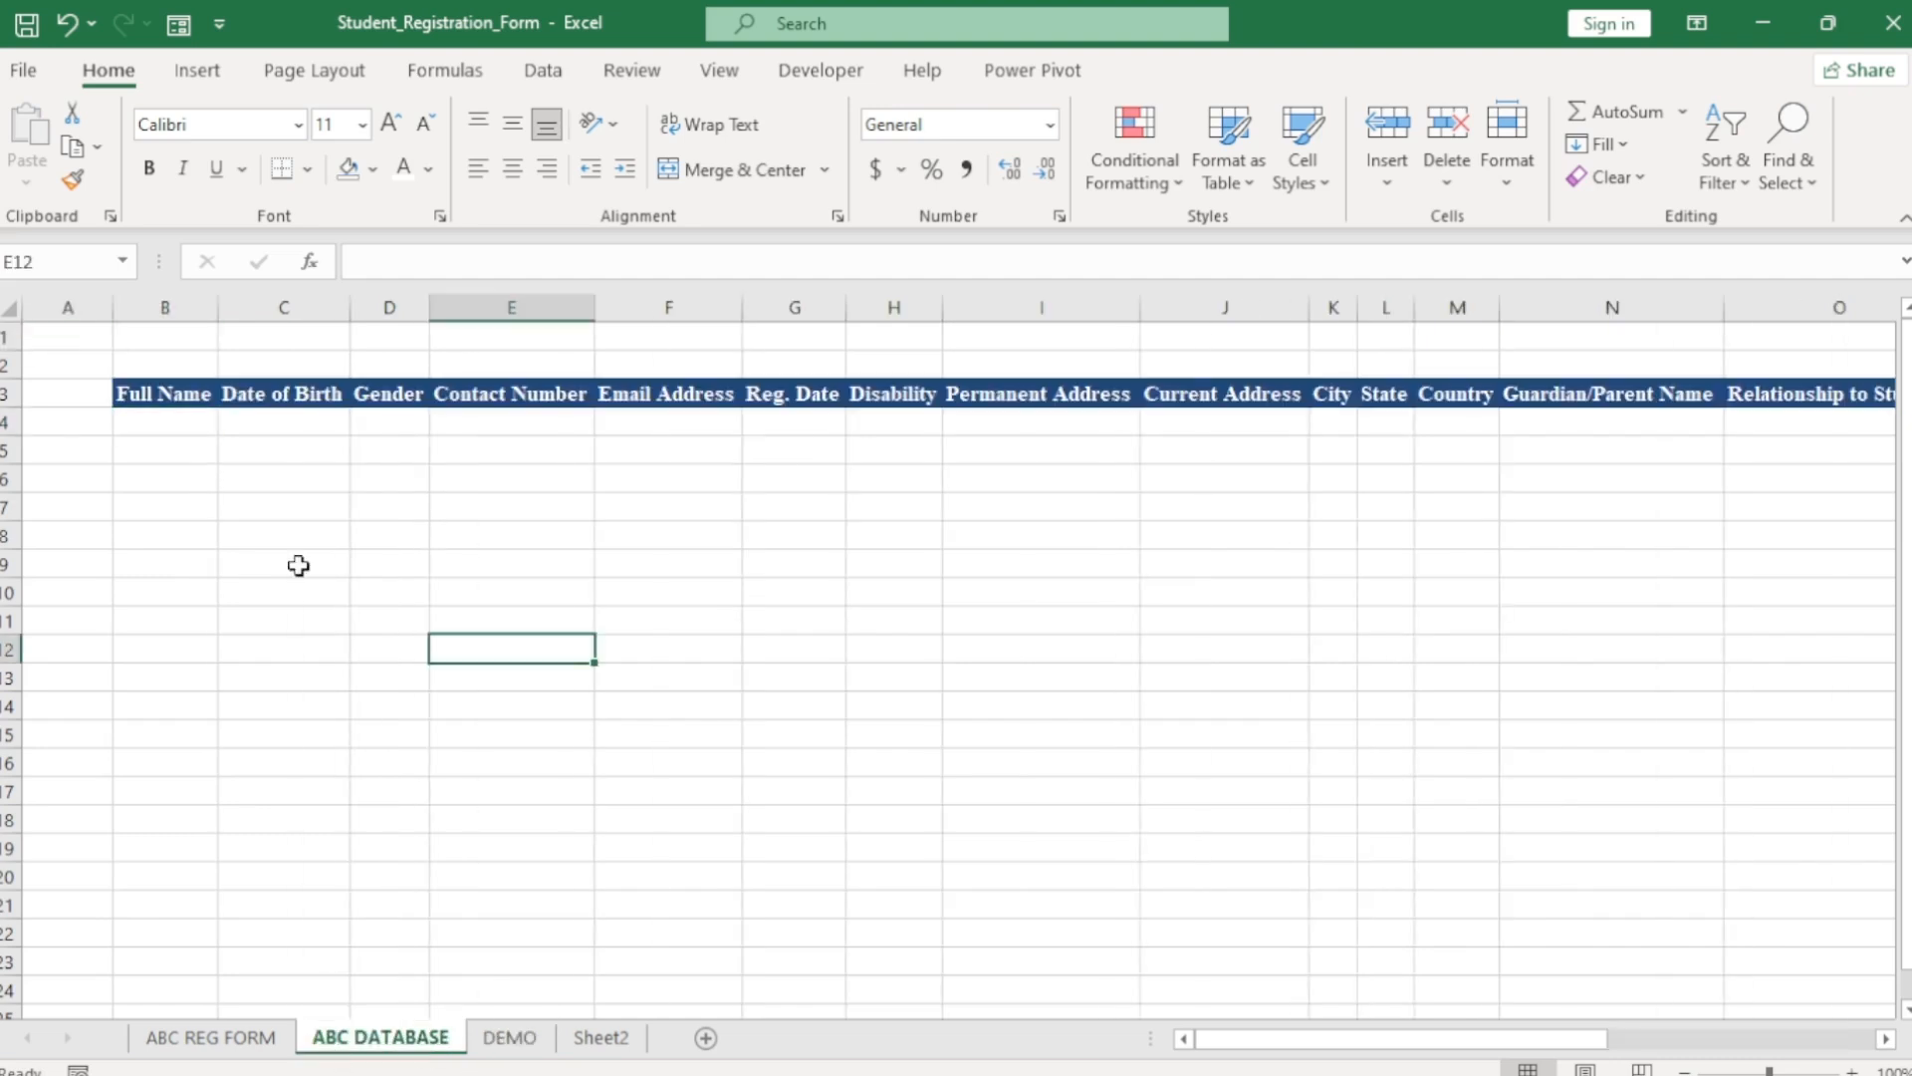
left_click(305, 310)
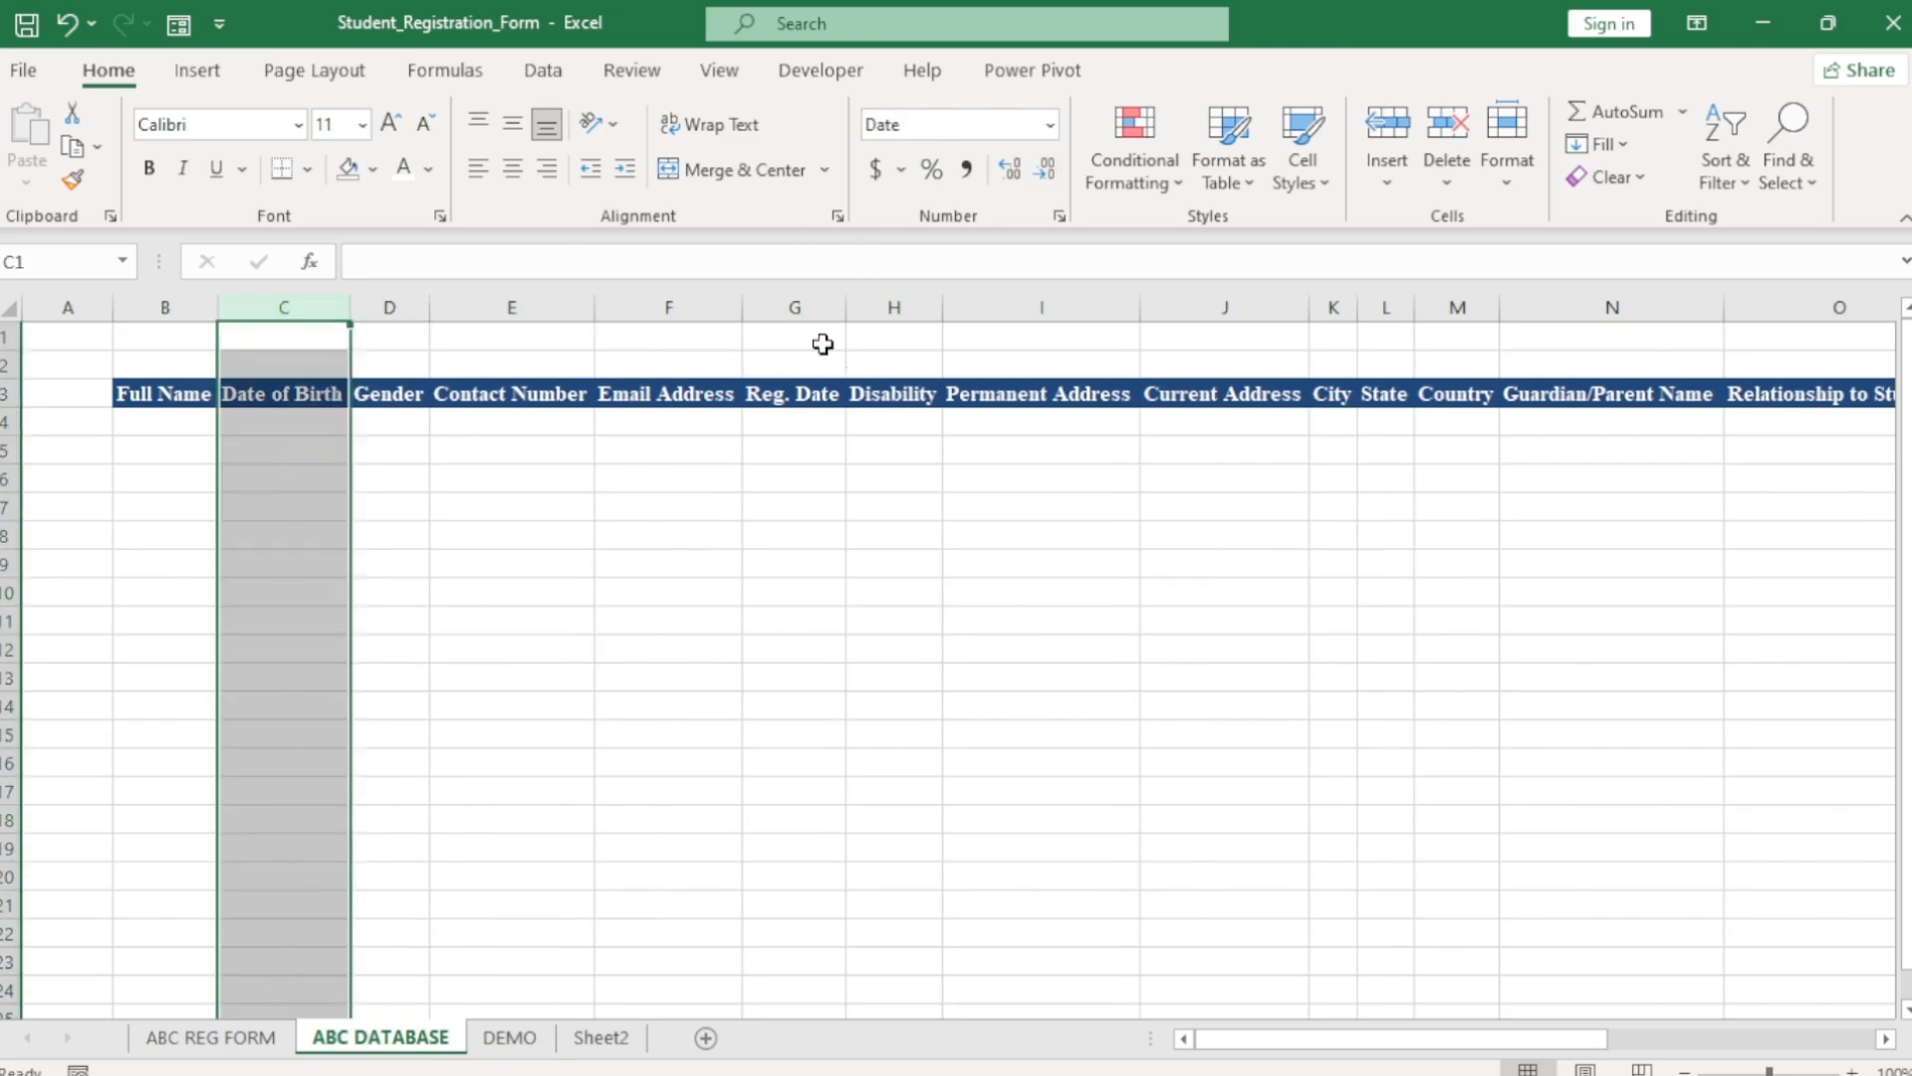
left_click(815, 308)
left_click(1050, 125)
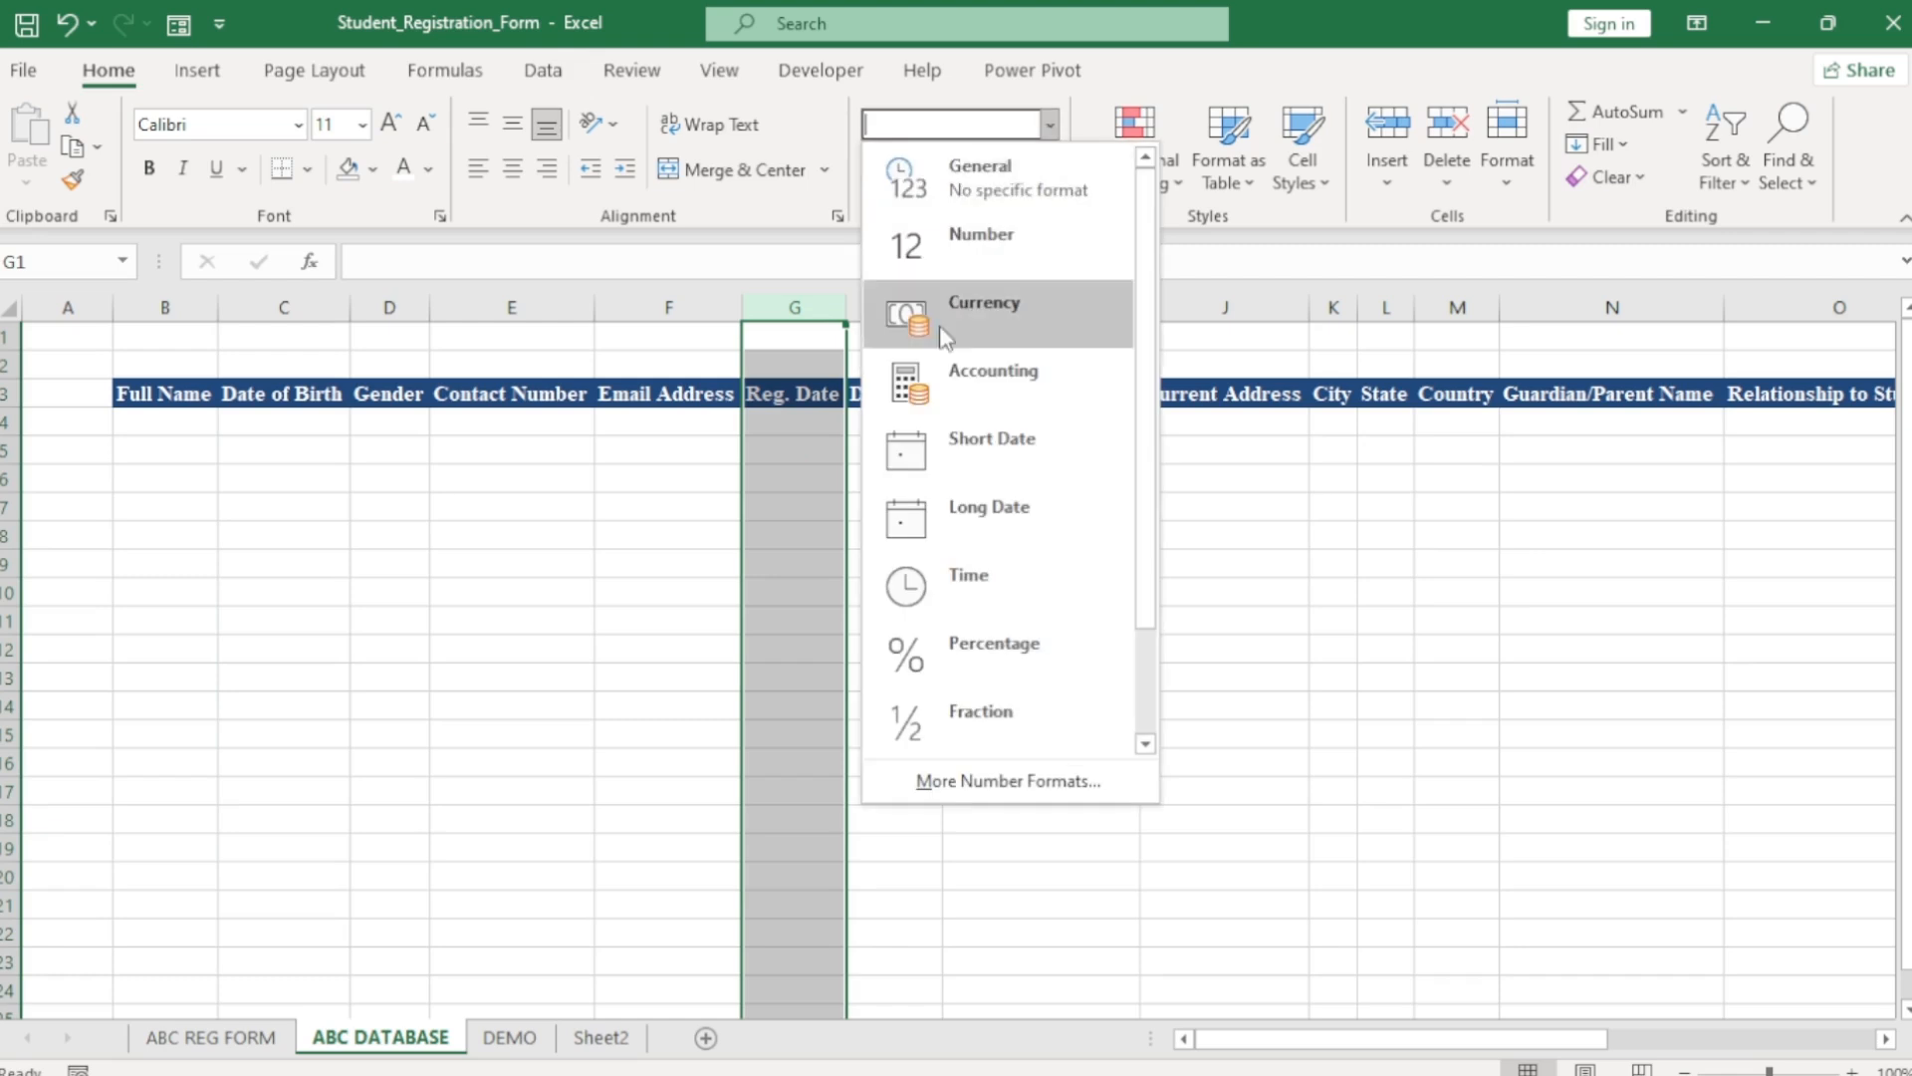
left_click(986, 443)
left_click(269, 308)
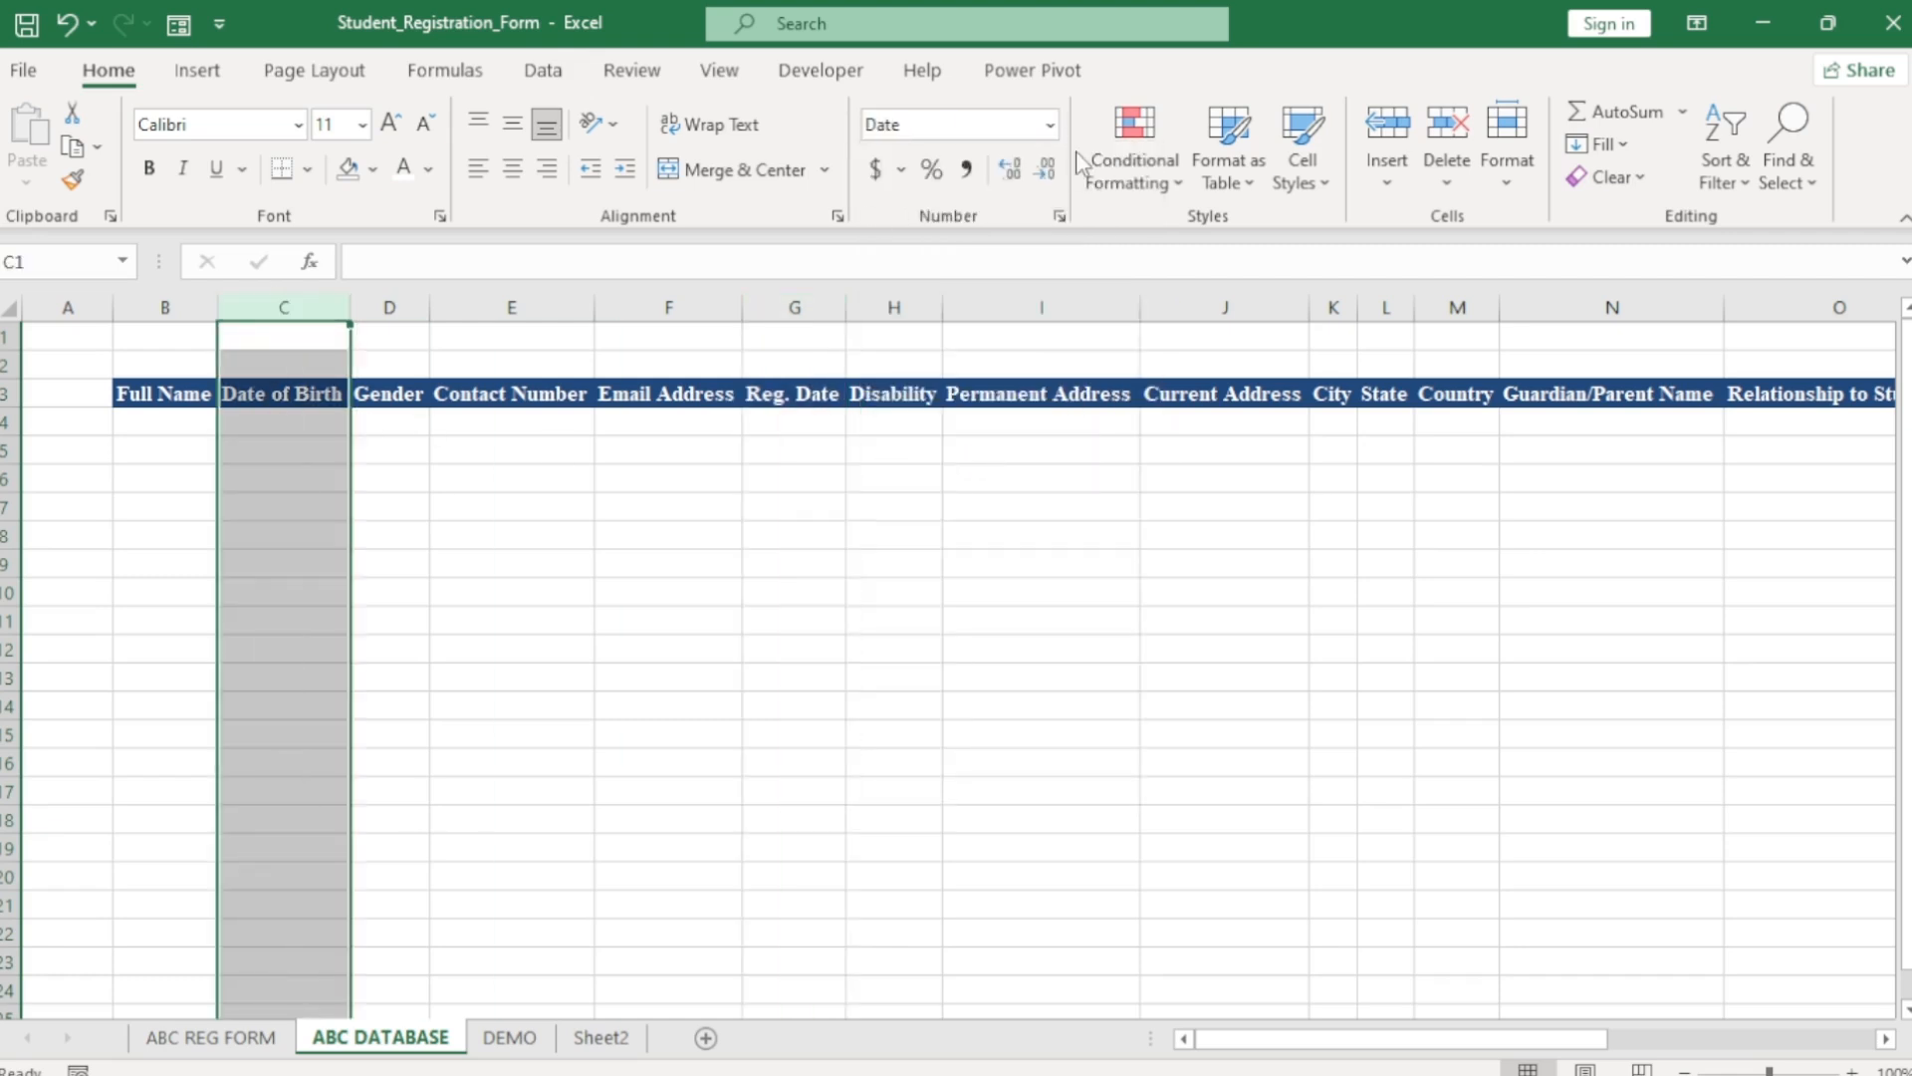
left_click(1050, 124)
left_click(958, 438)
left_click(442, 705)
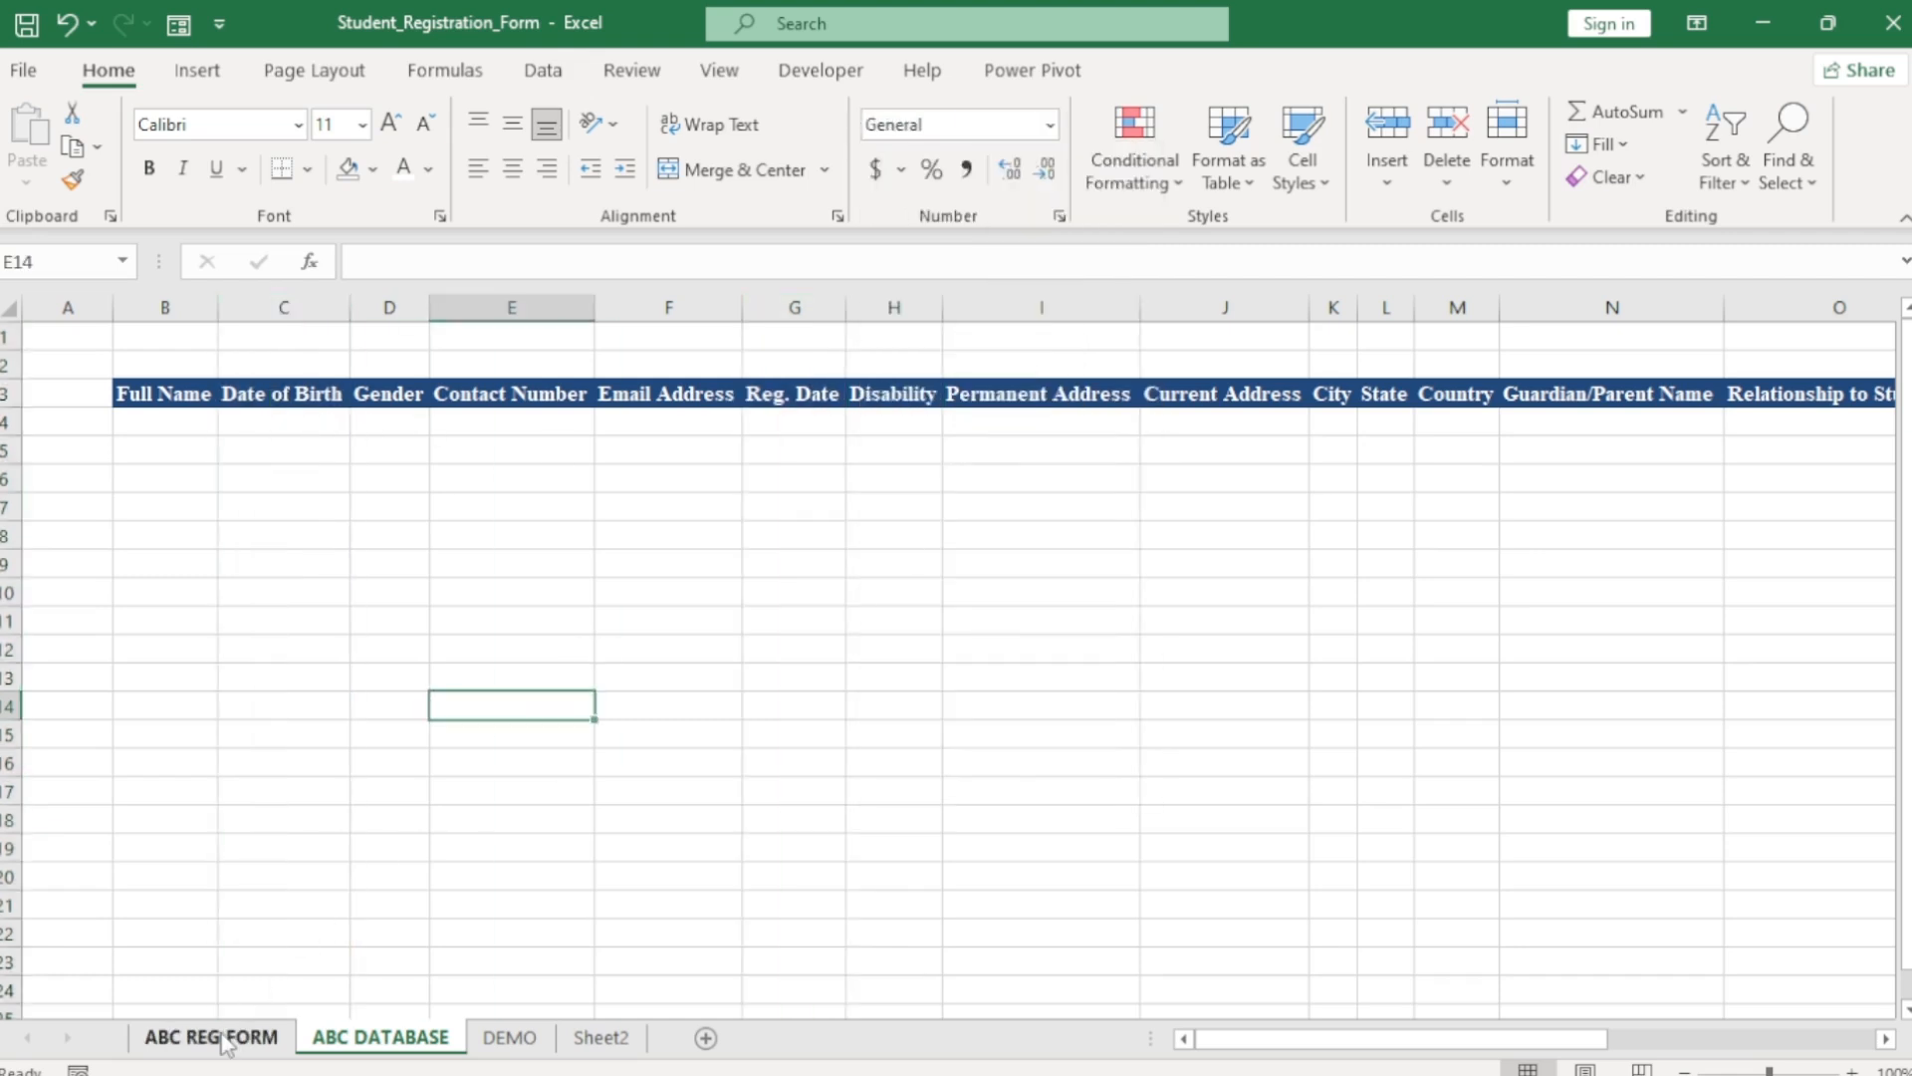
left_click(254, 1036)
Begin recording macro A from the Developer tab and copy the linked values R2:R23.
left_click(1441, 758)
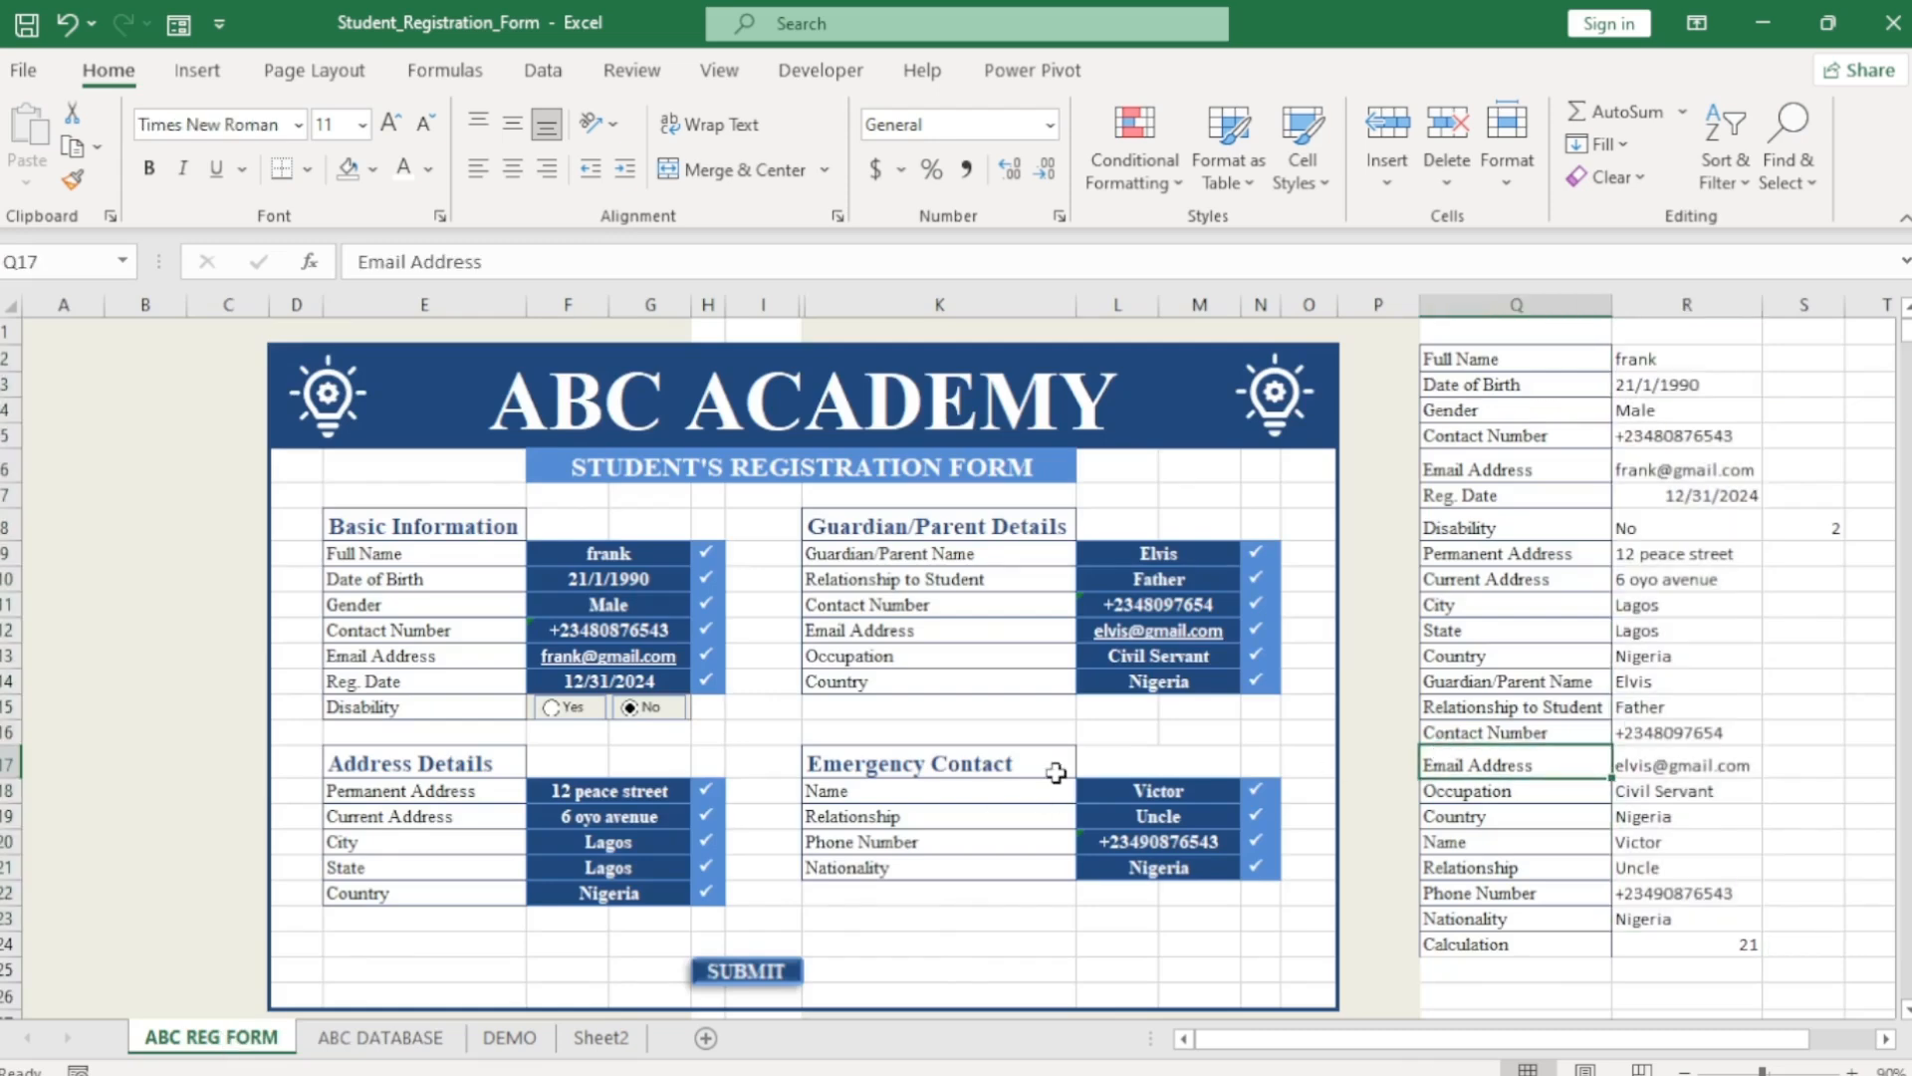
left_click(819, 70)
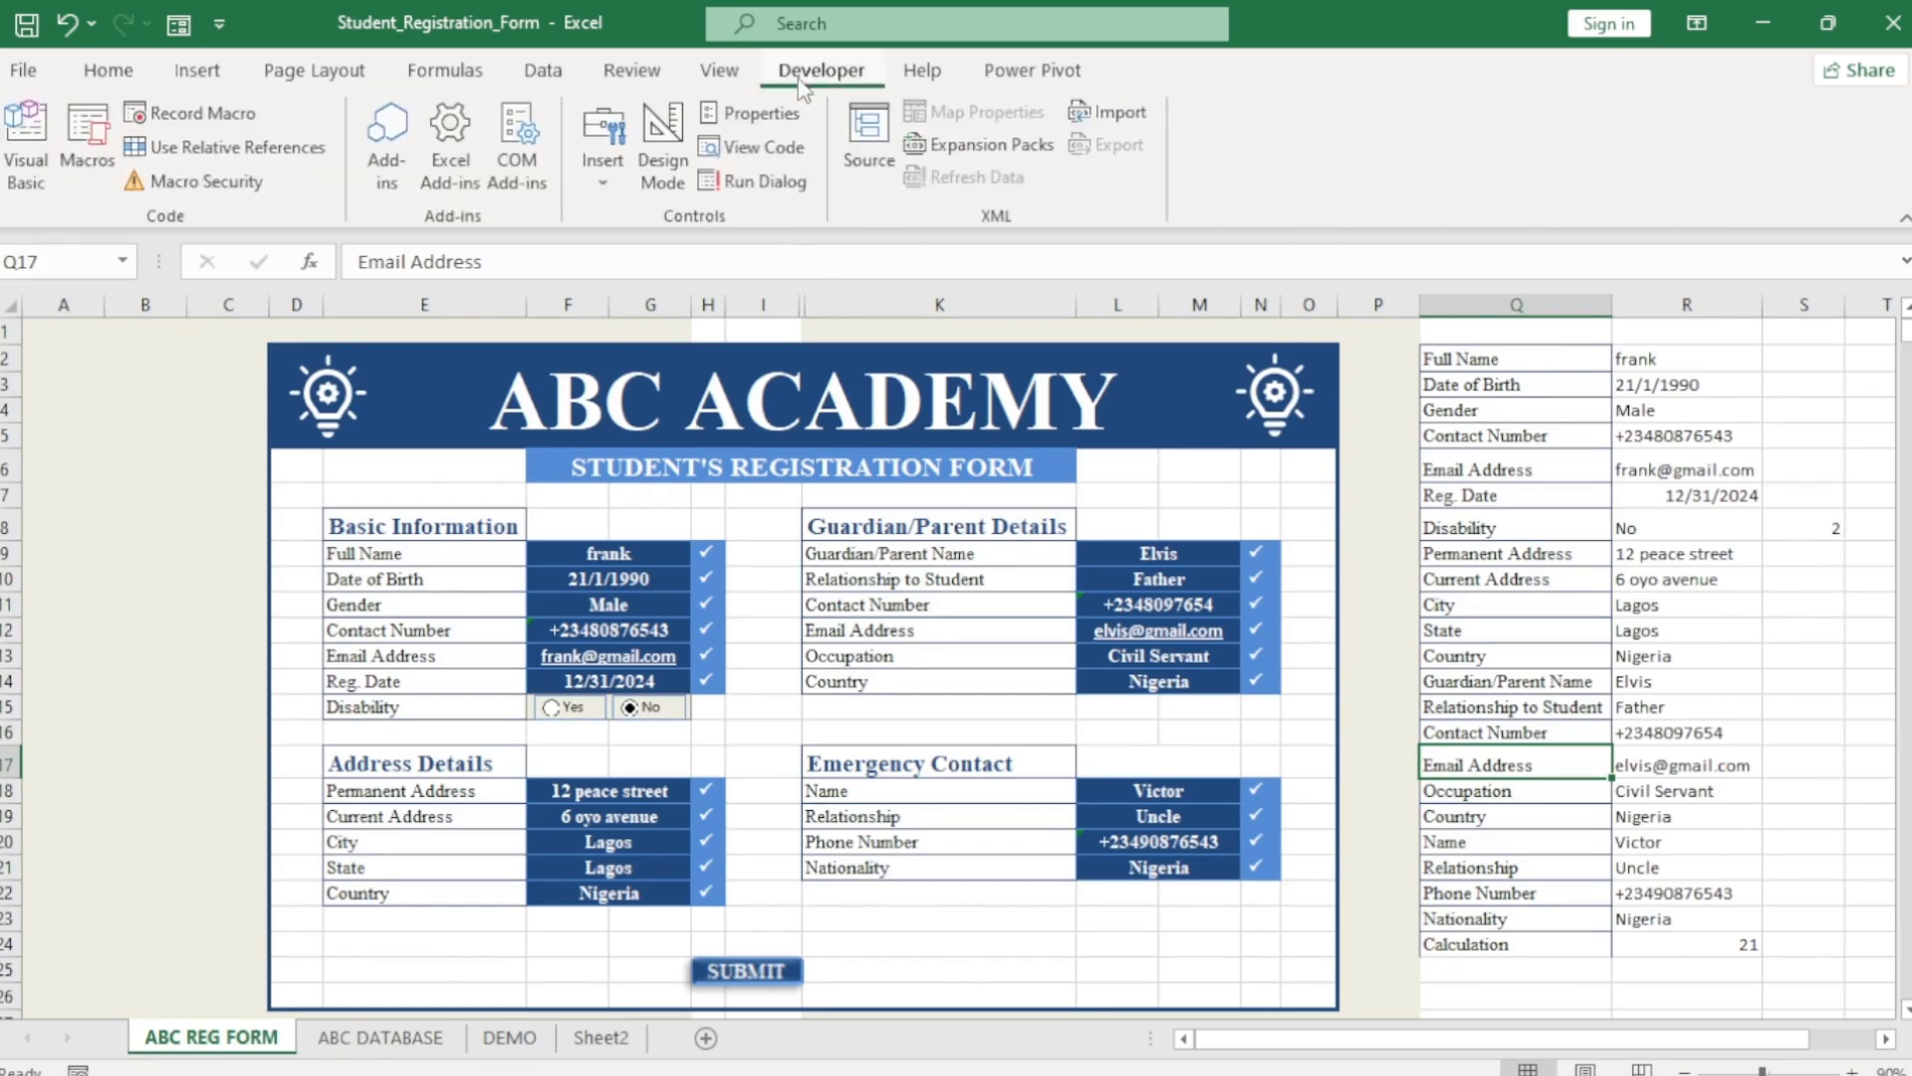
left_click(239, 115)
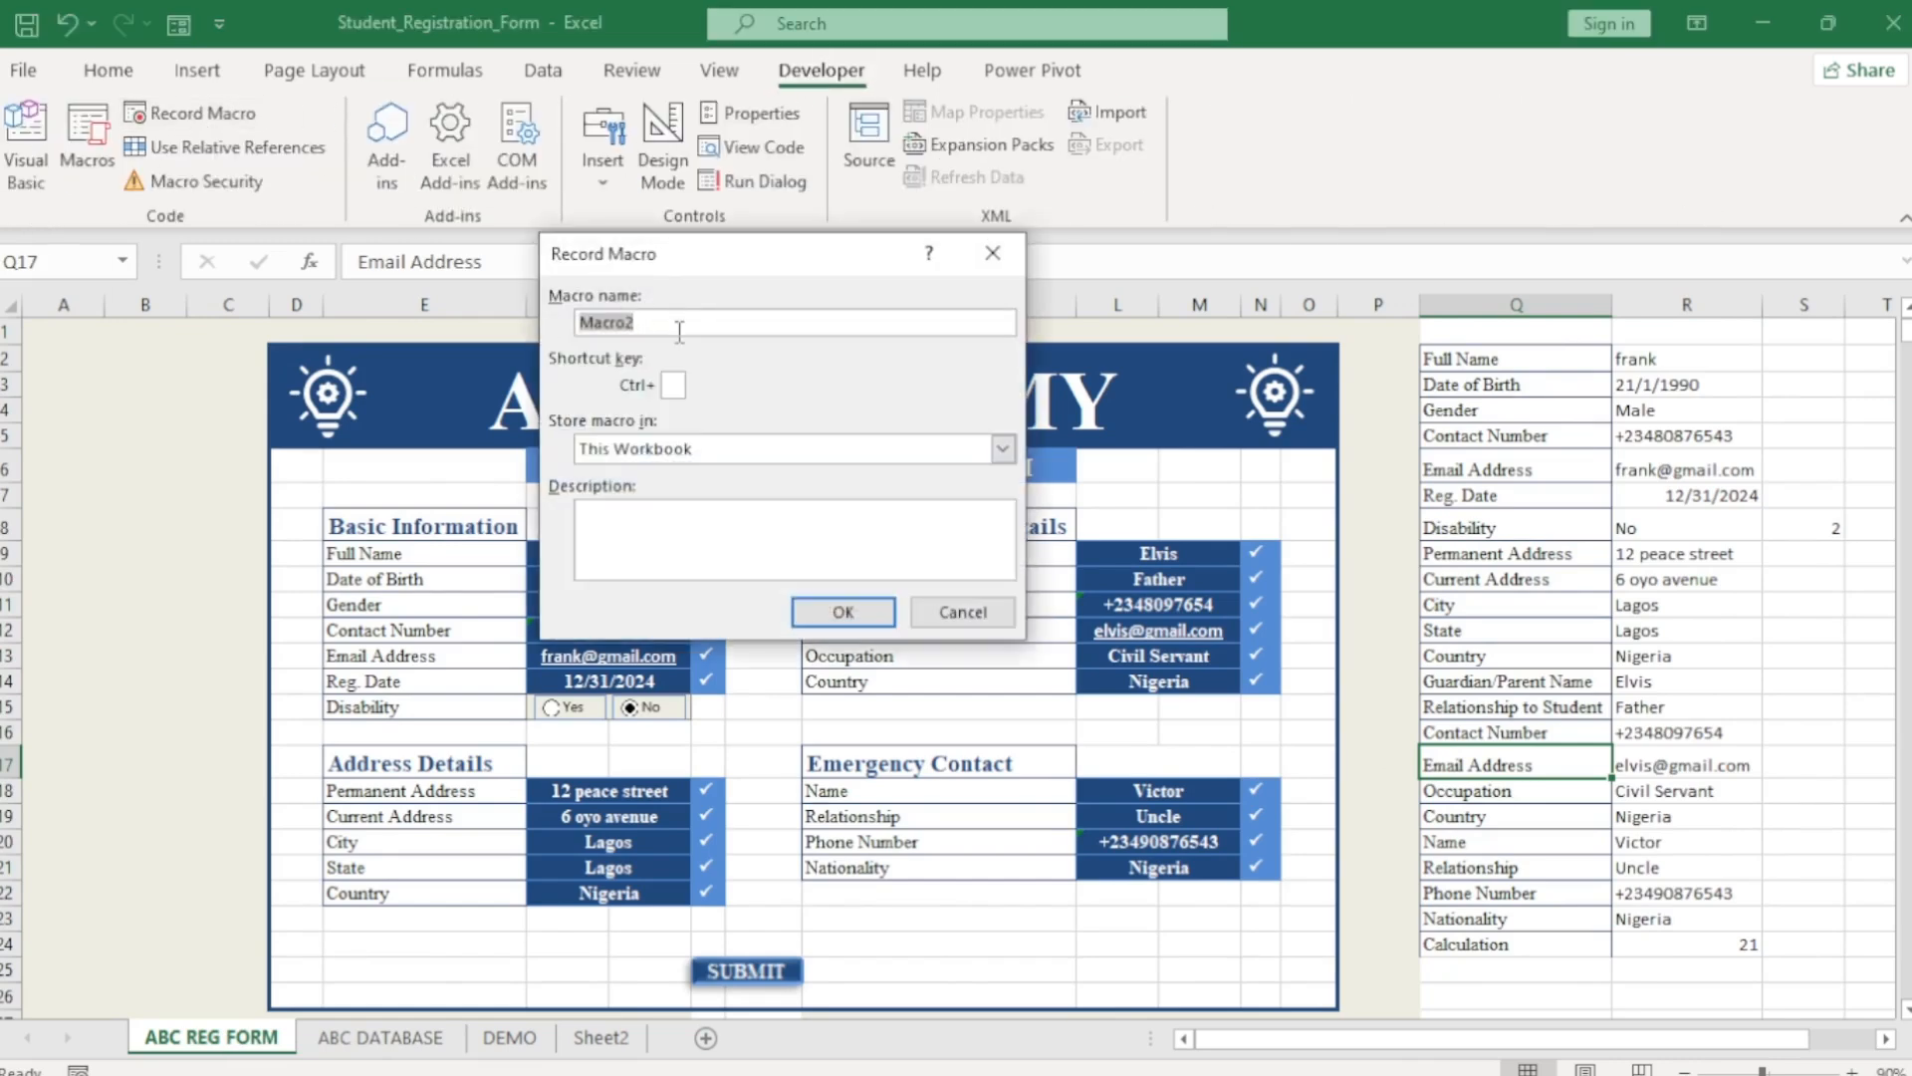
type("ABC_FORM")
left_click(844, 611)
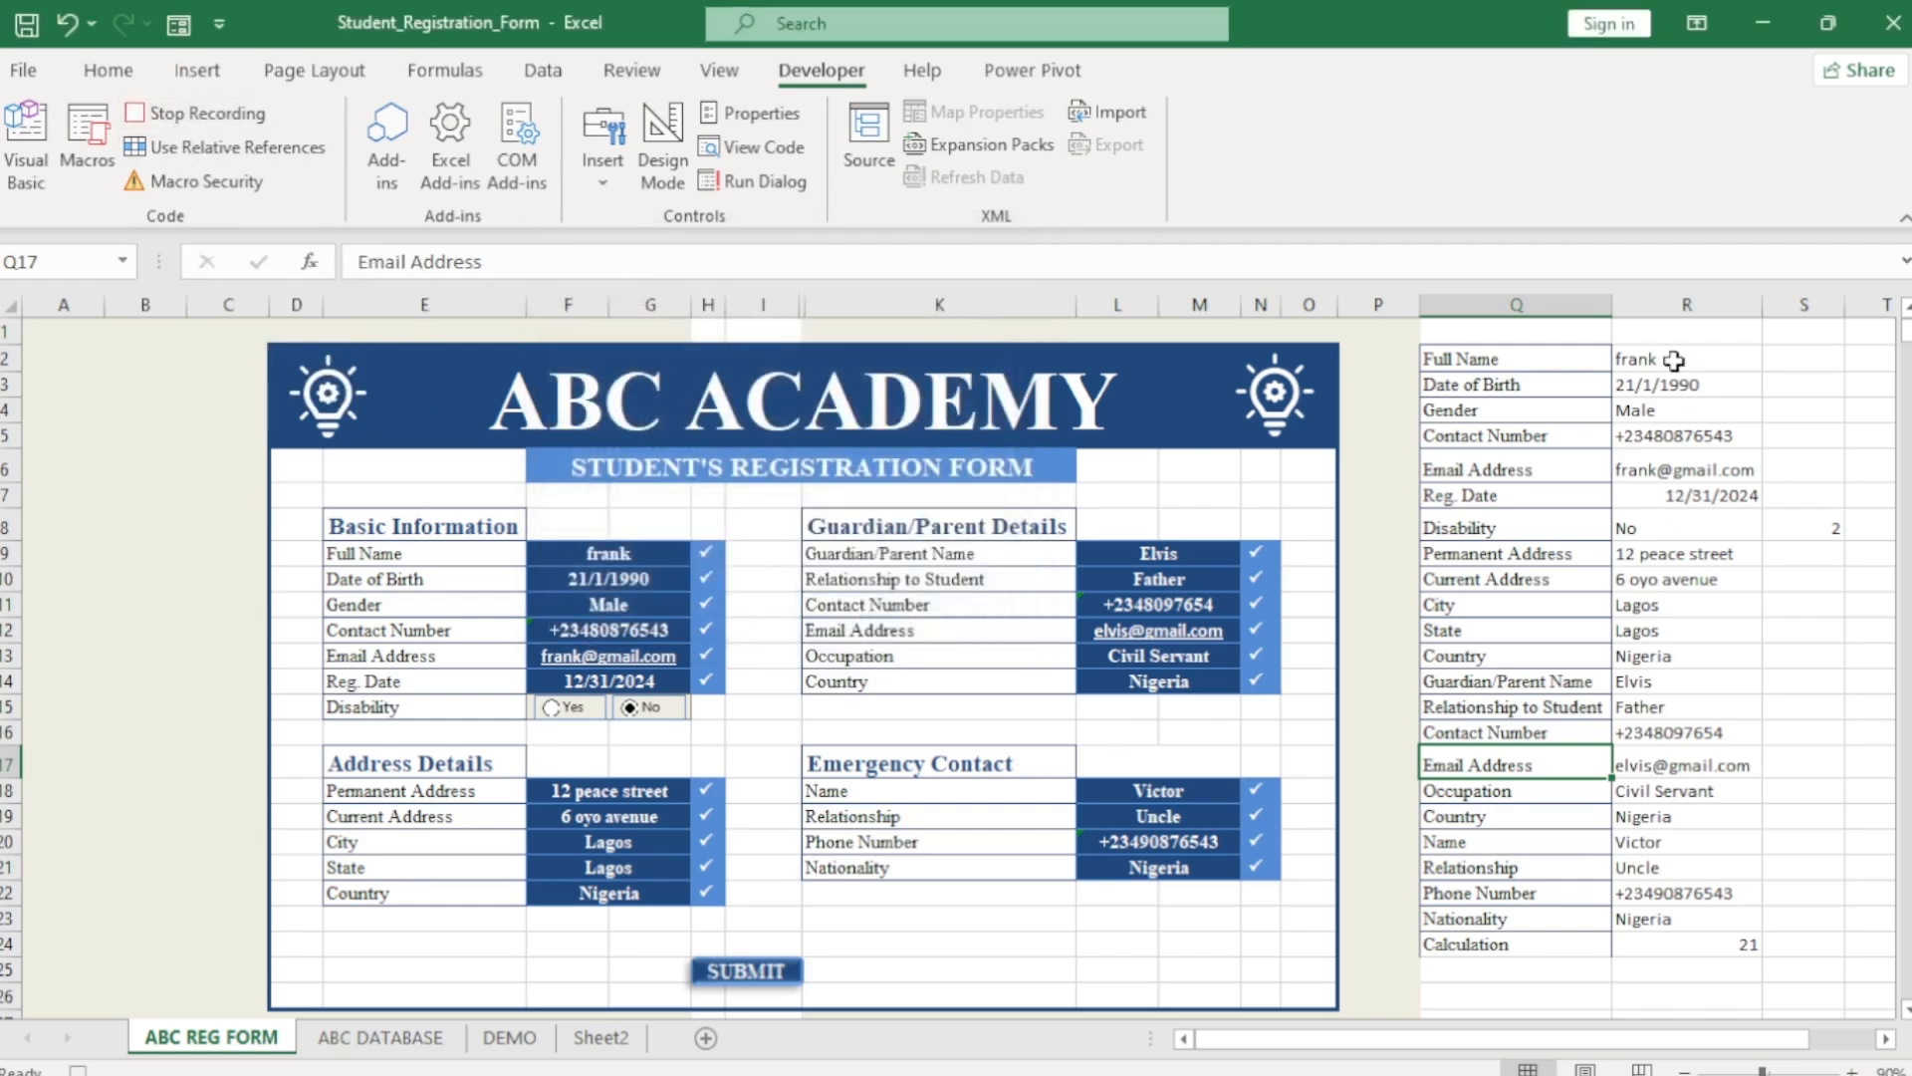
left_click_drag(1674, 361, 1693, 914)
key("ctrl+c")
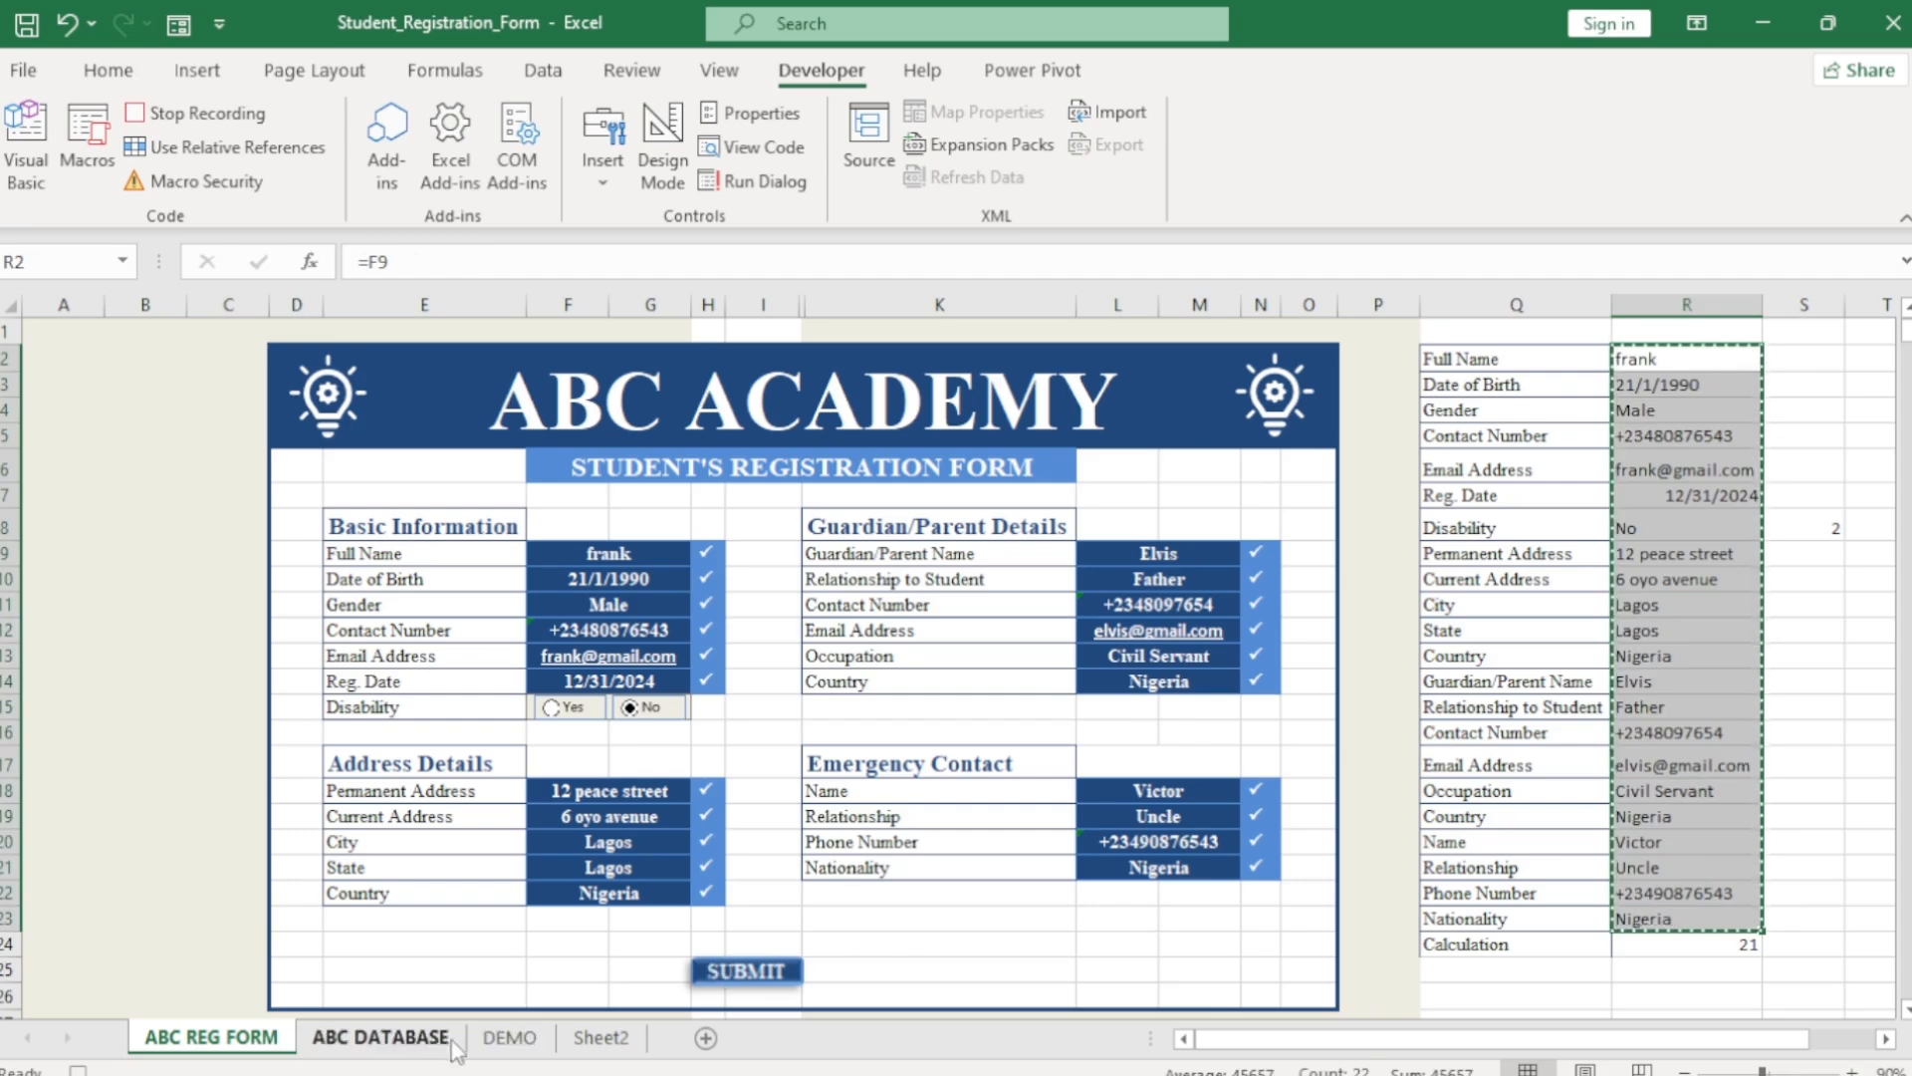
Paste the copied form values into DEMO B4 as transposed values.
left_click(508, 1037)
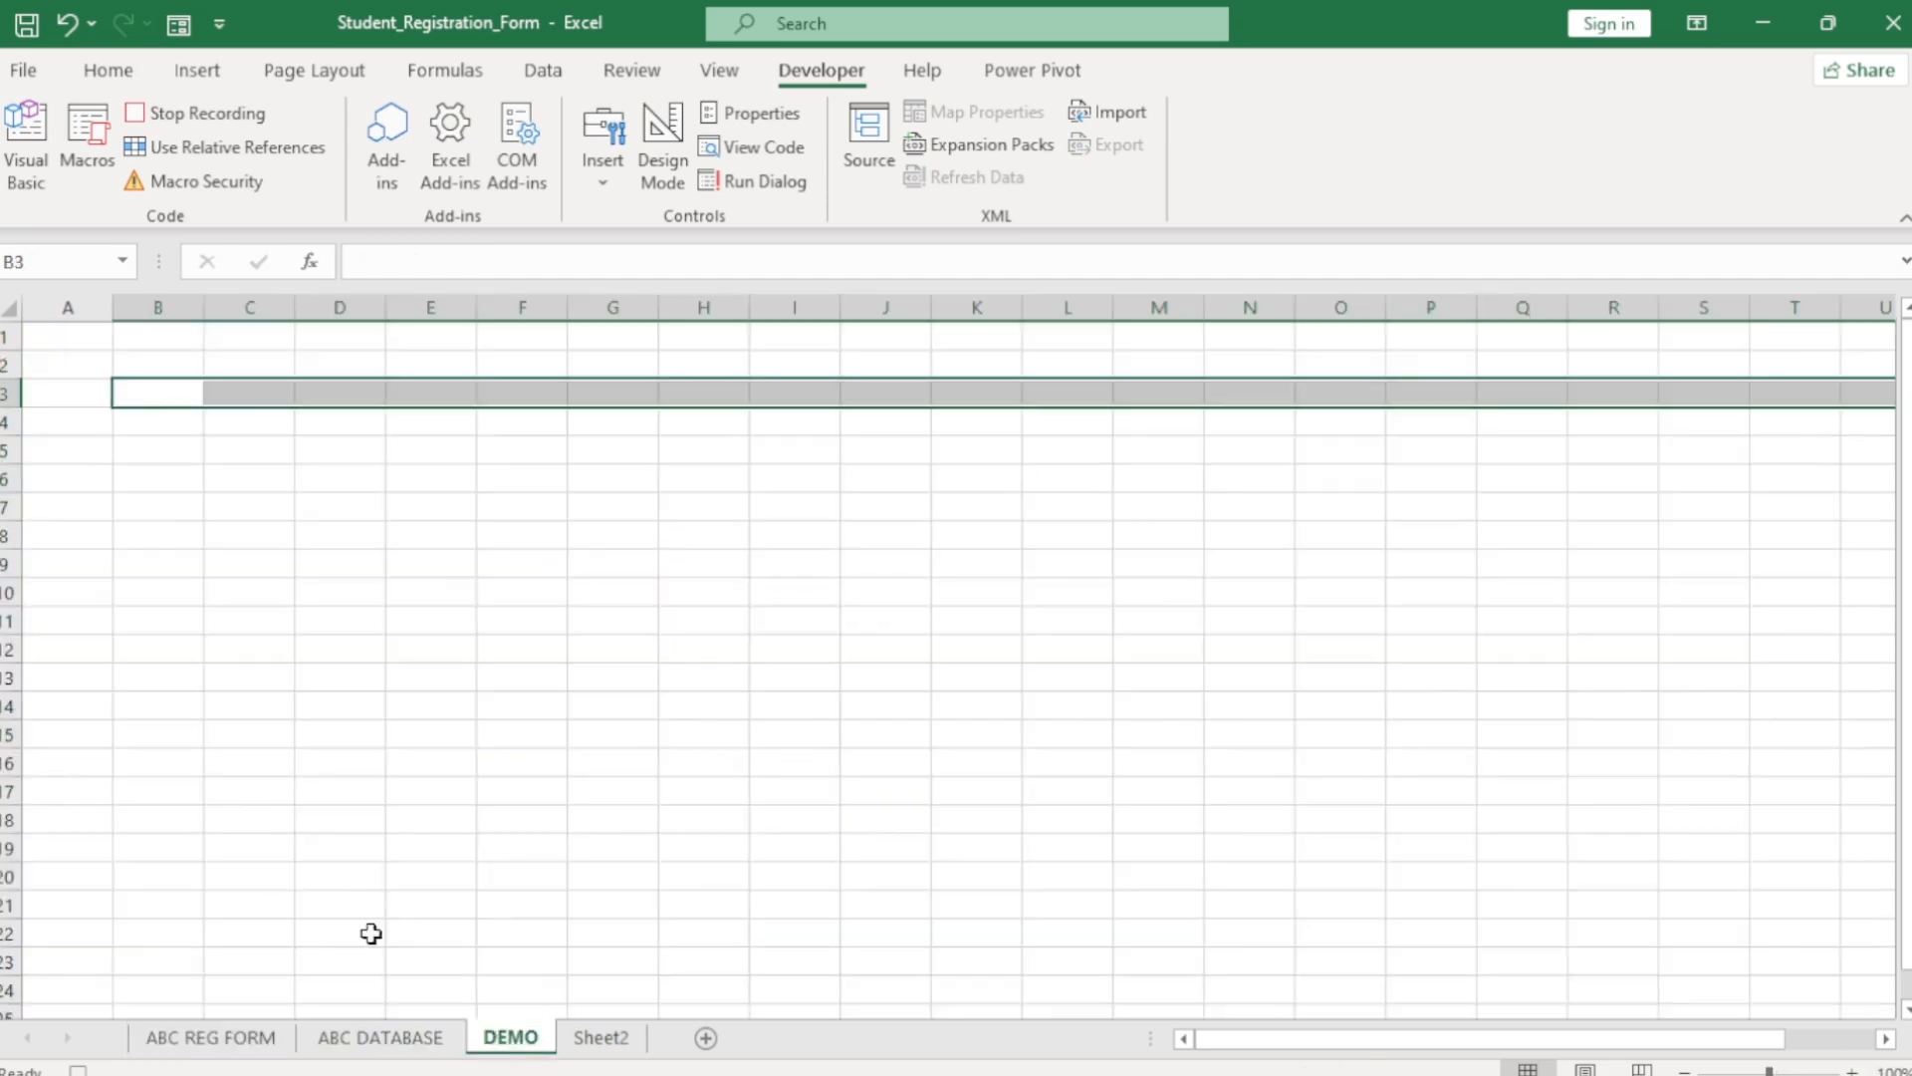
left_click(156, 428)
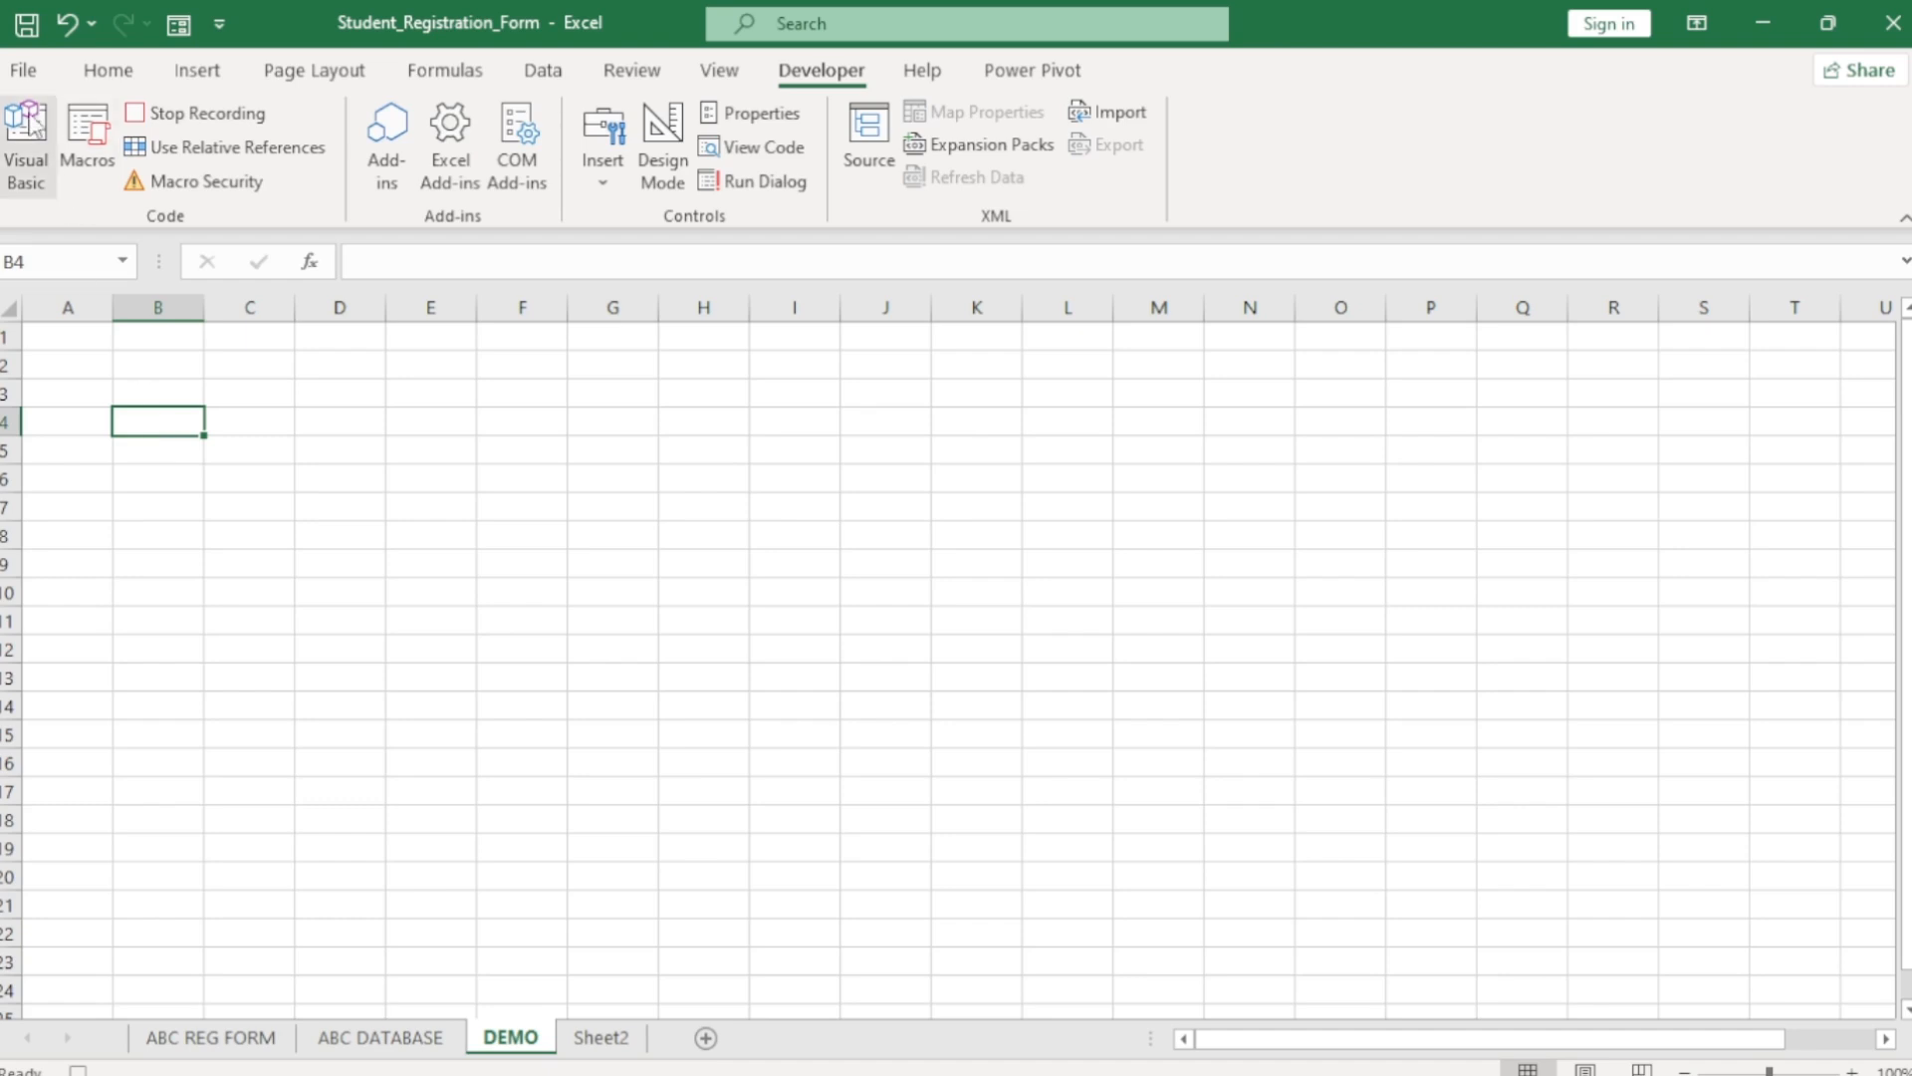
left_click(108, 70)
left_click(29, 181)
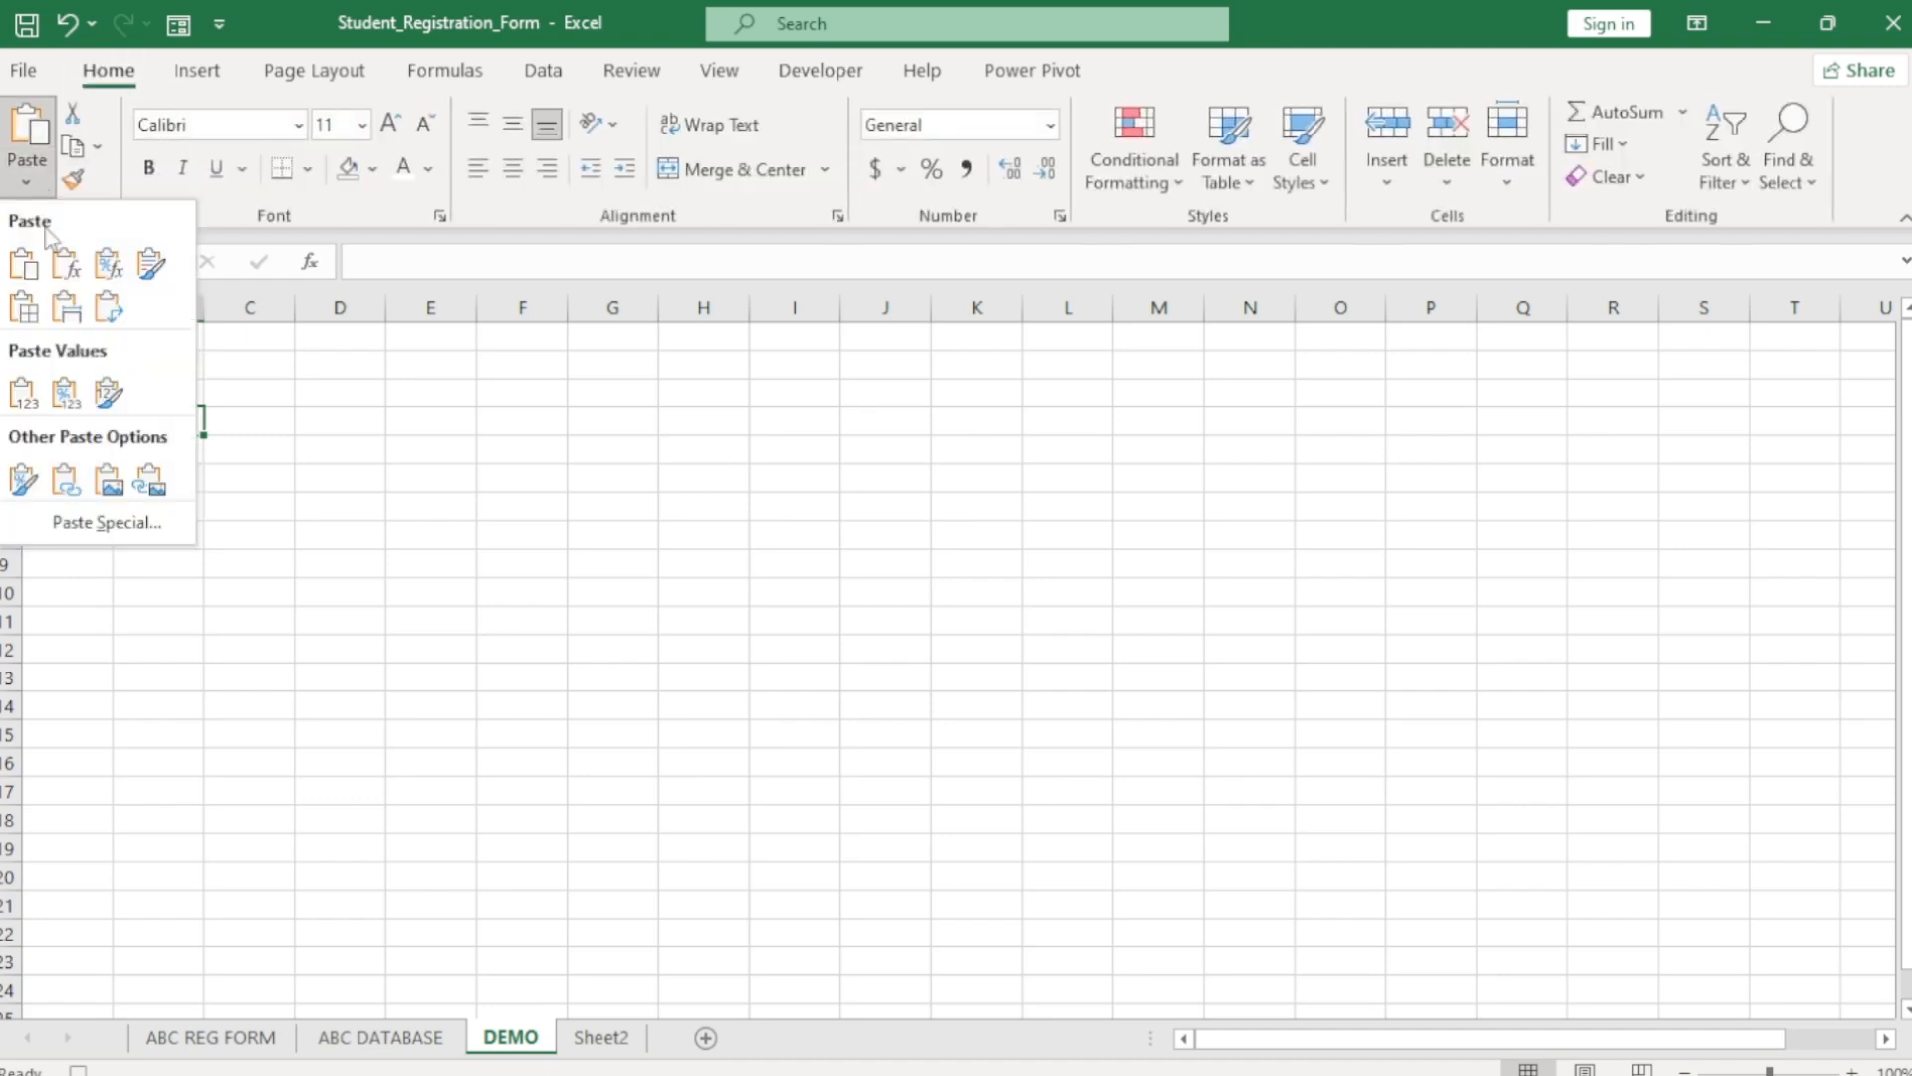
left_click(84, 530)
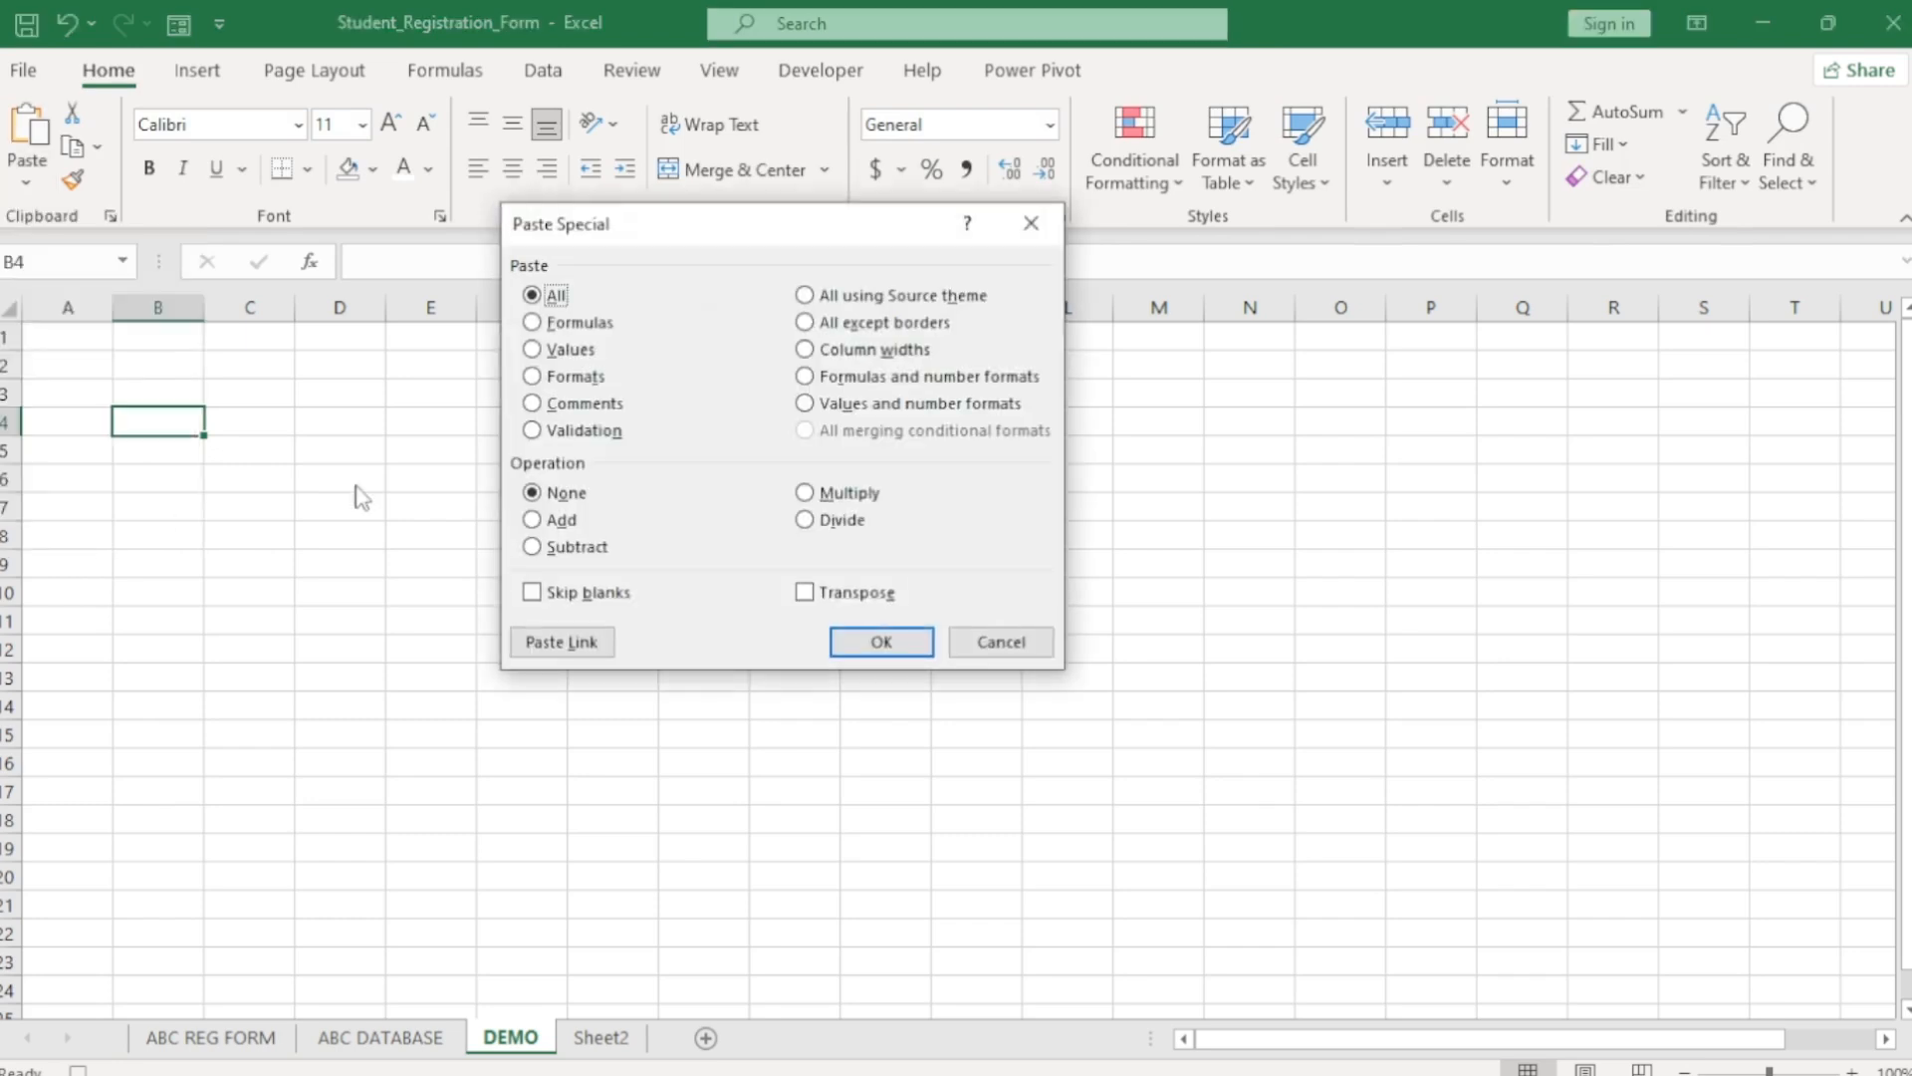
left_click(533, 349)
left_click(805, 594)
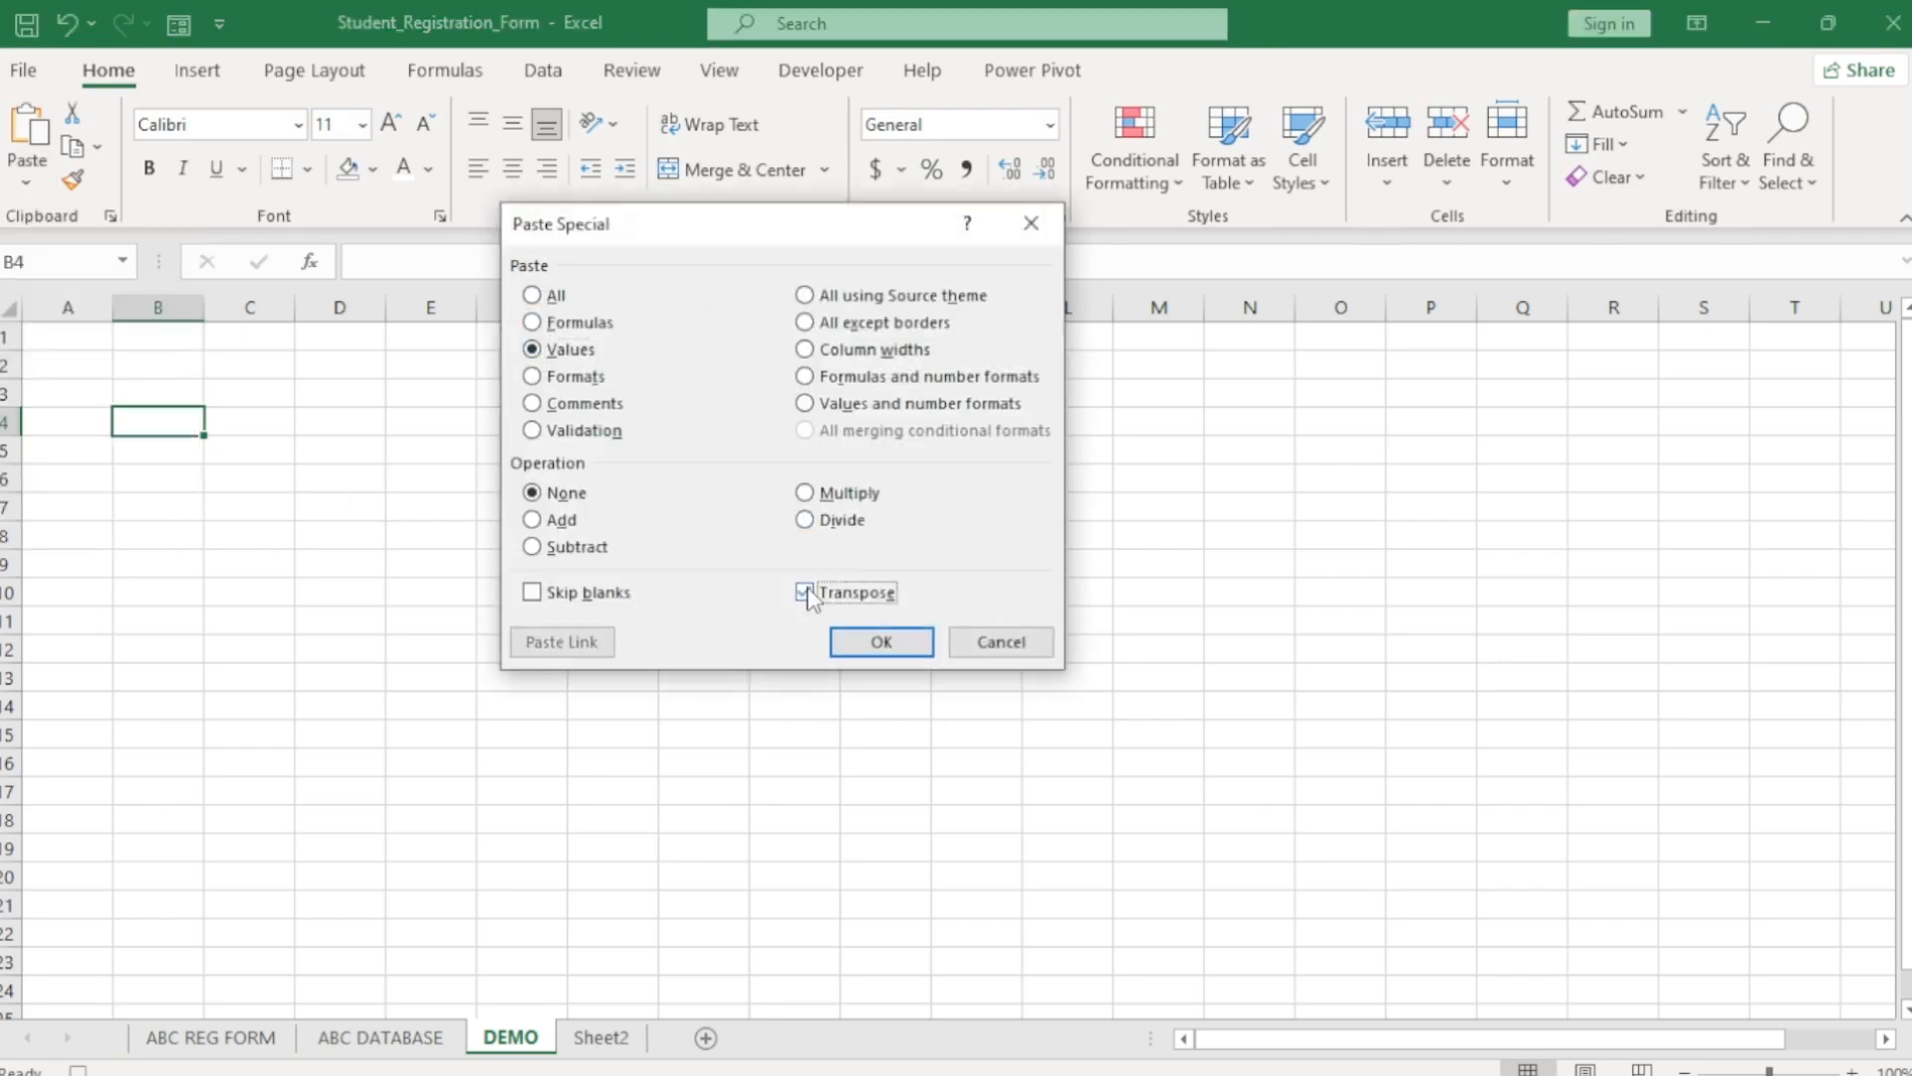
left_click(902, 642)
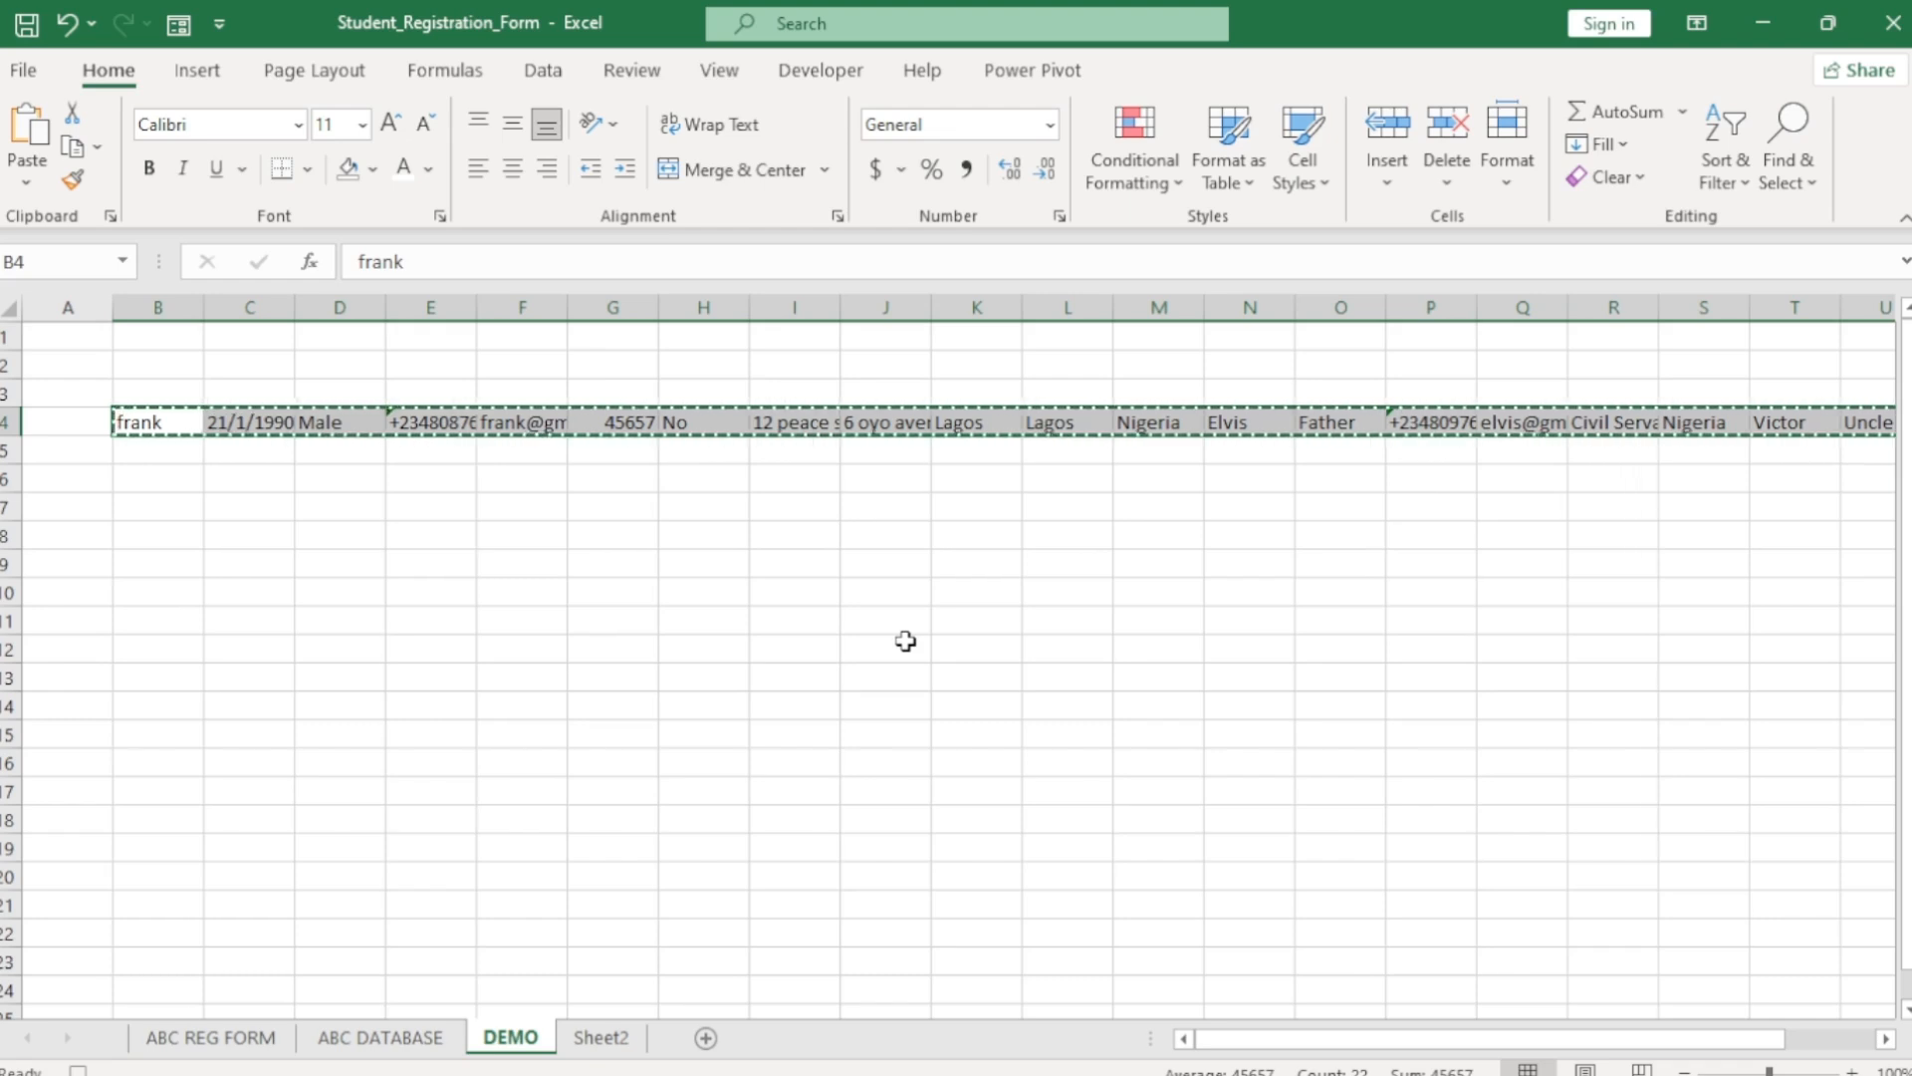
Insert the copied cells at ABC DATABASE B4, shifting existing cells down.
left_click(394, 1039)
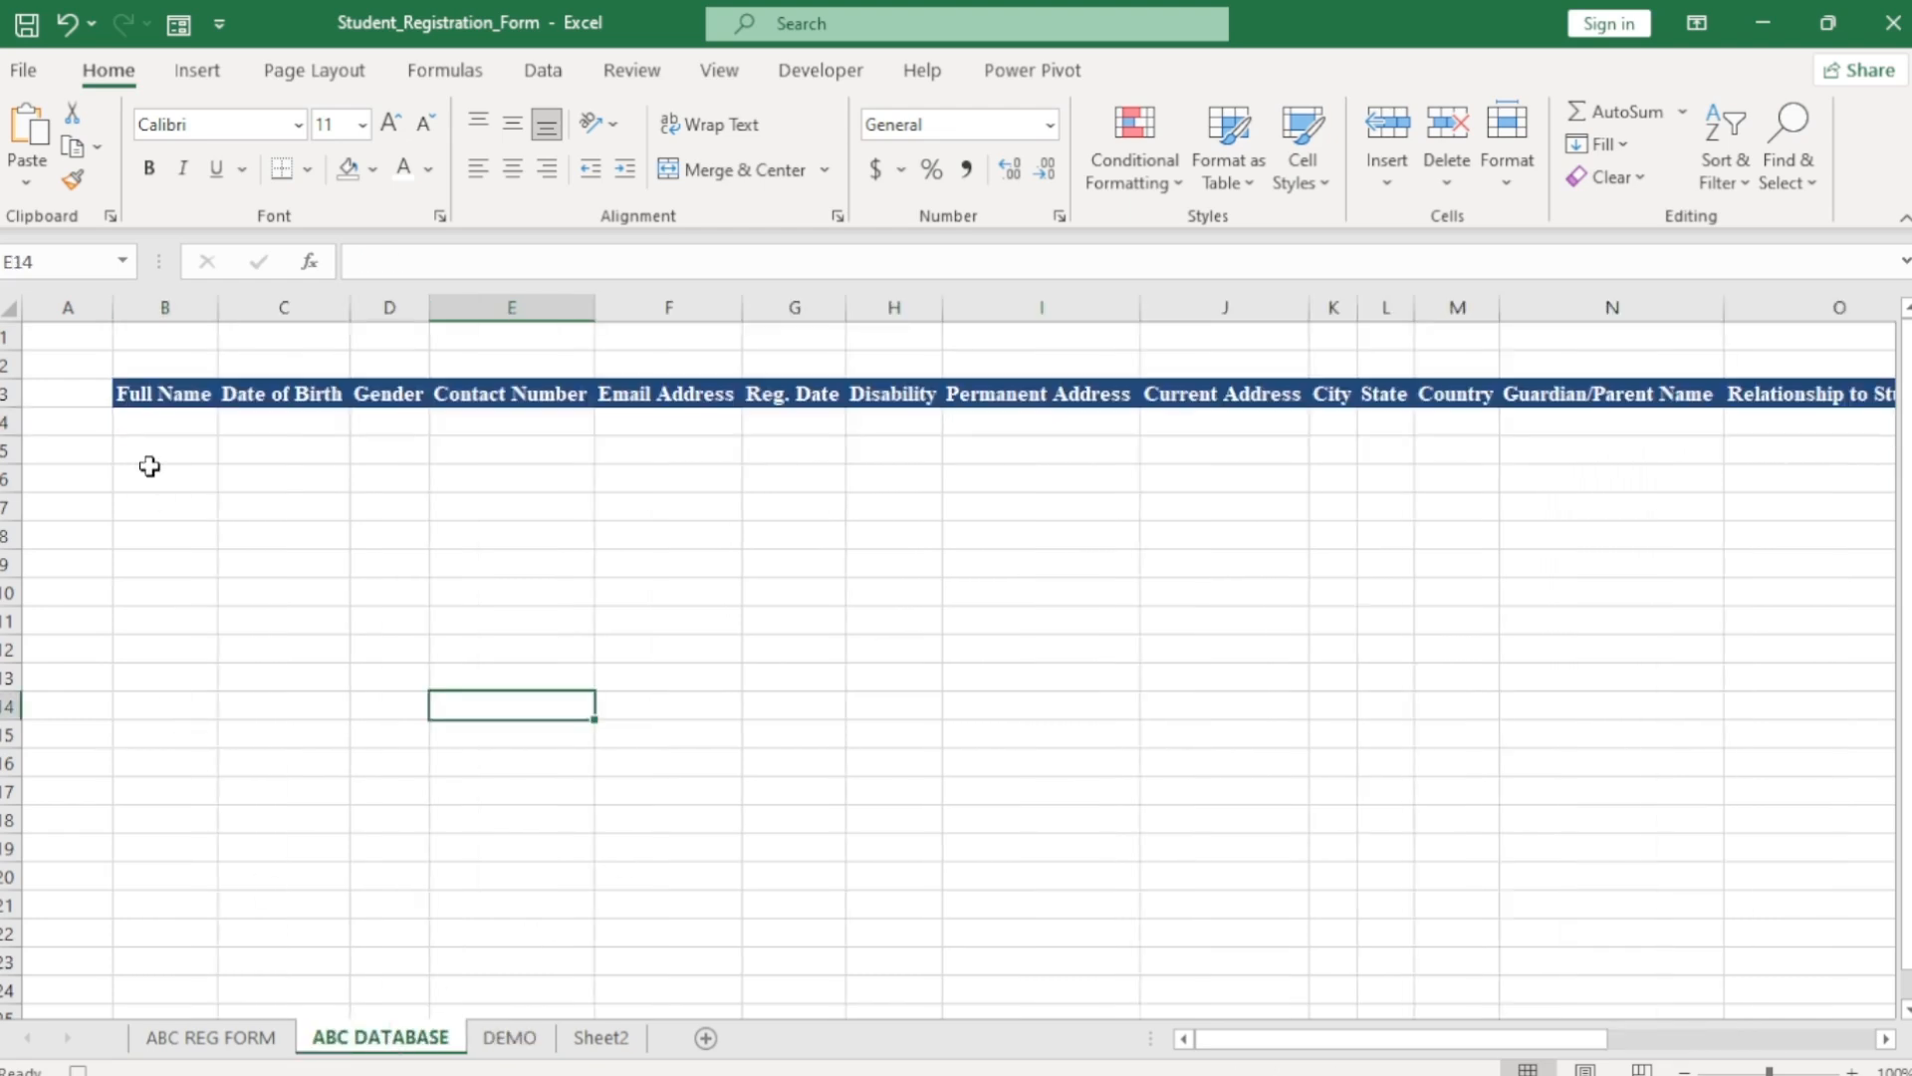
left_click(155, 428)
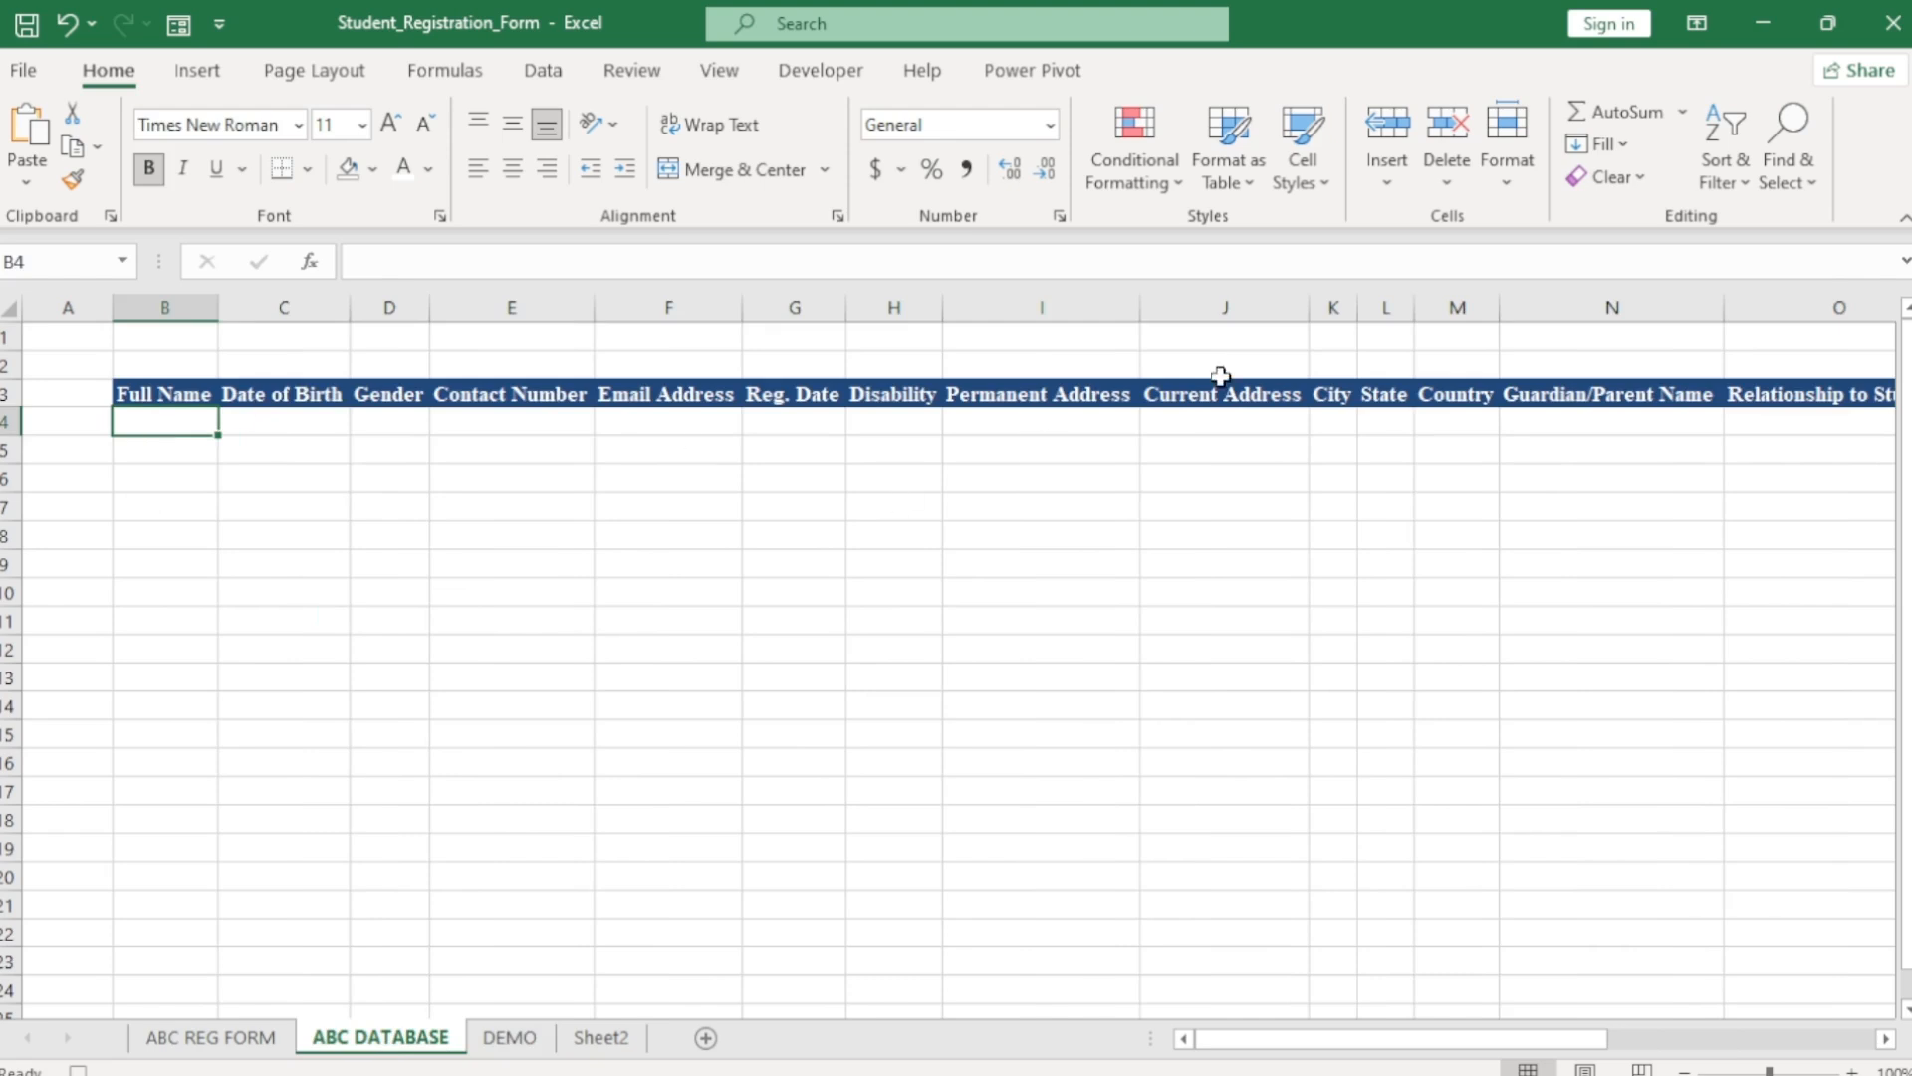
left_click(1387, 181)
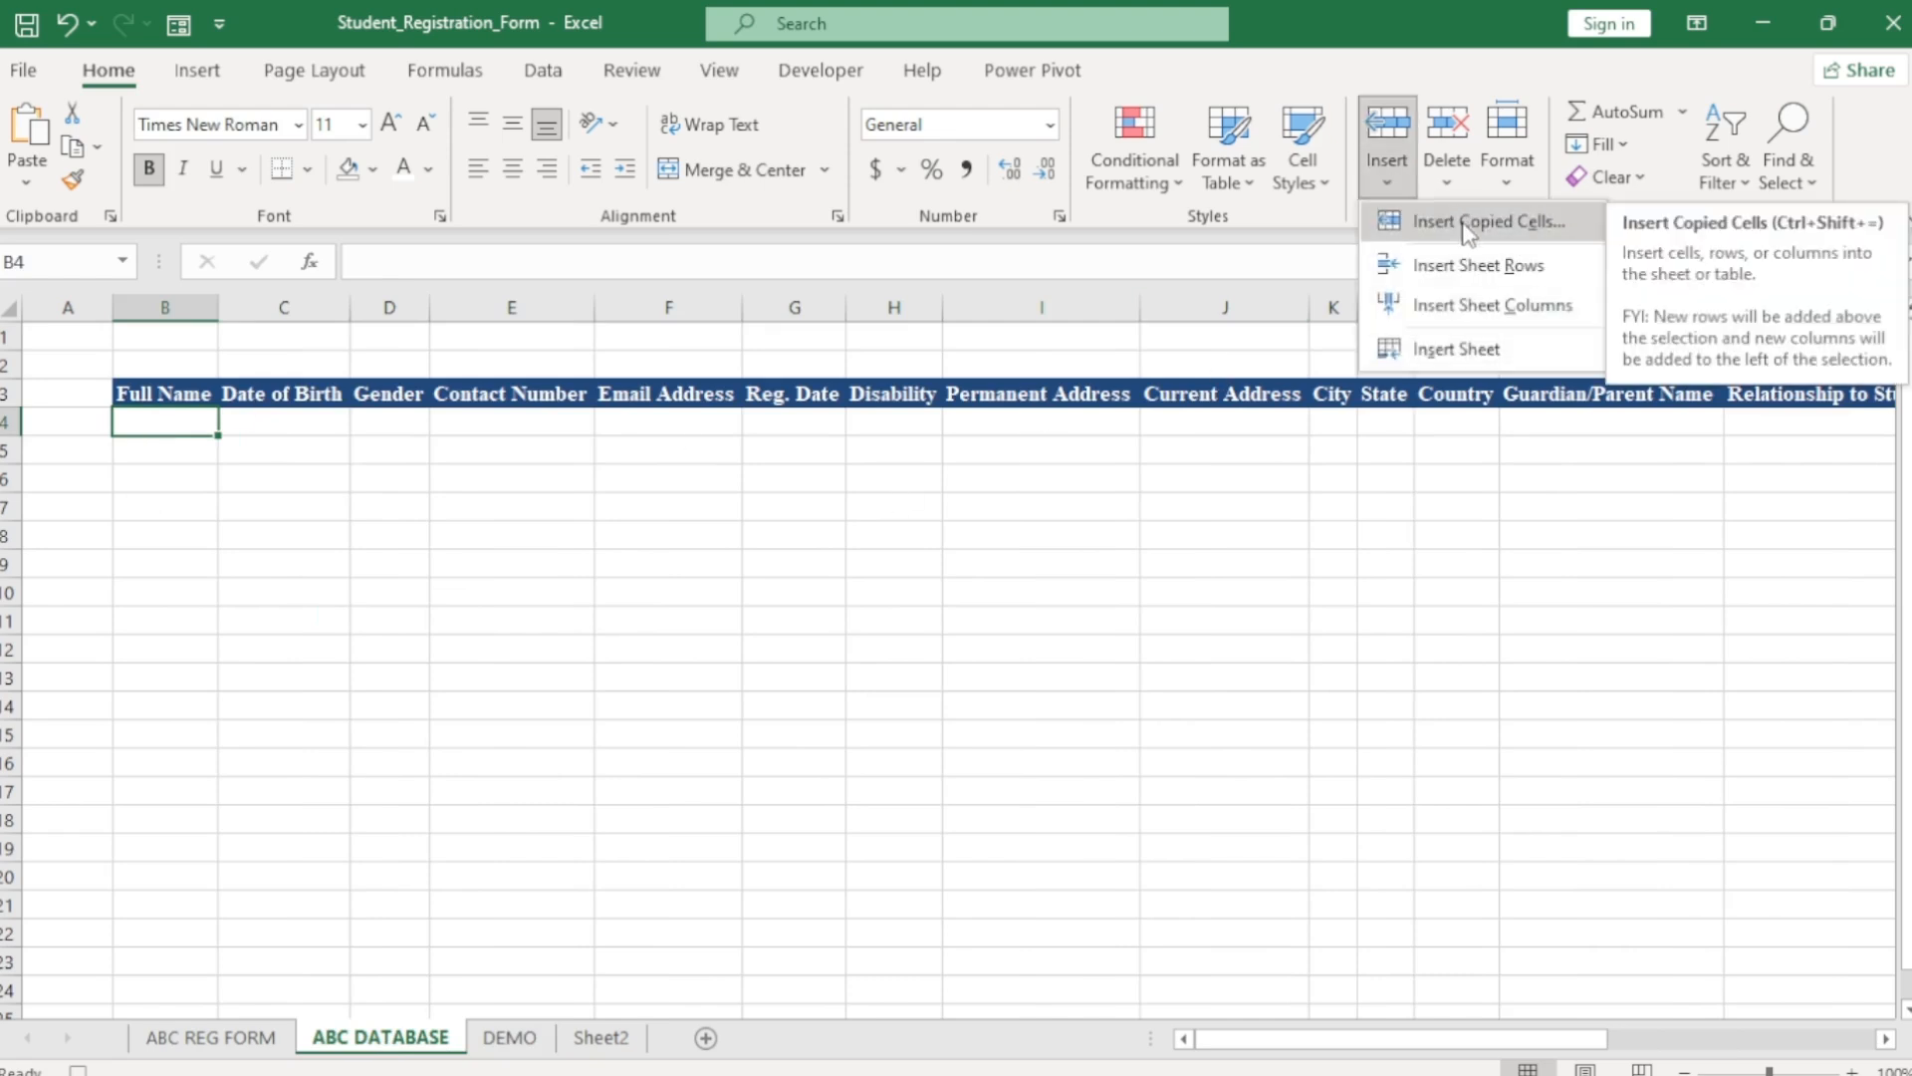
left_click(1468, 228)
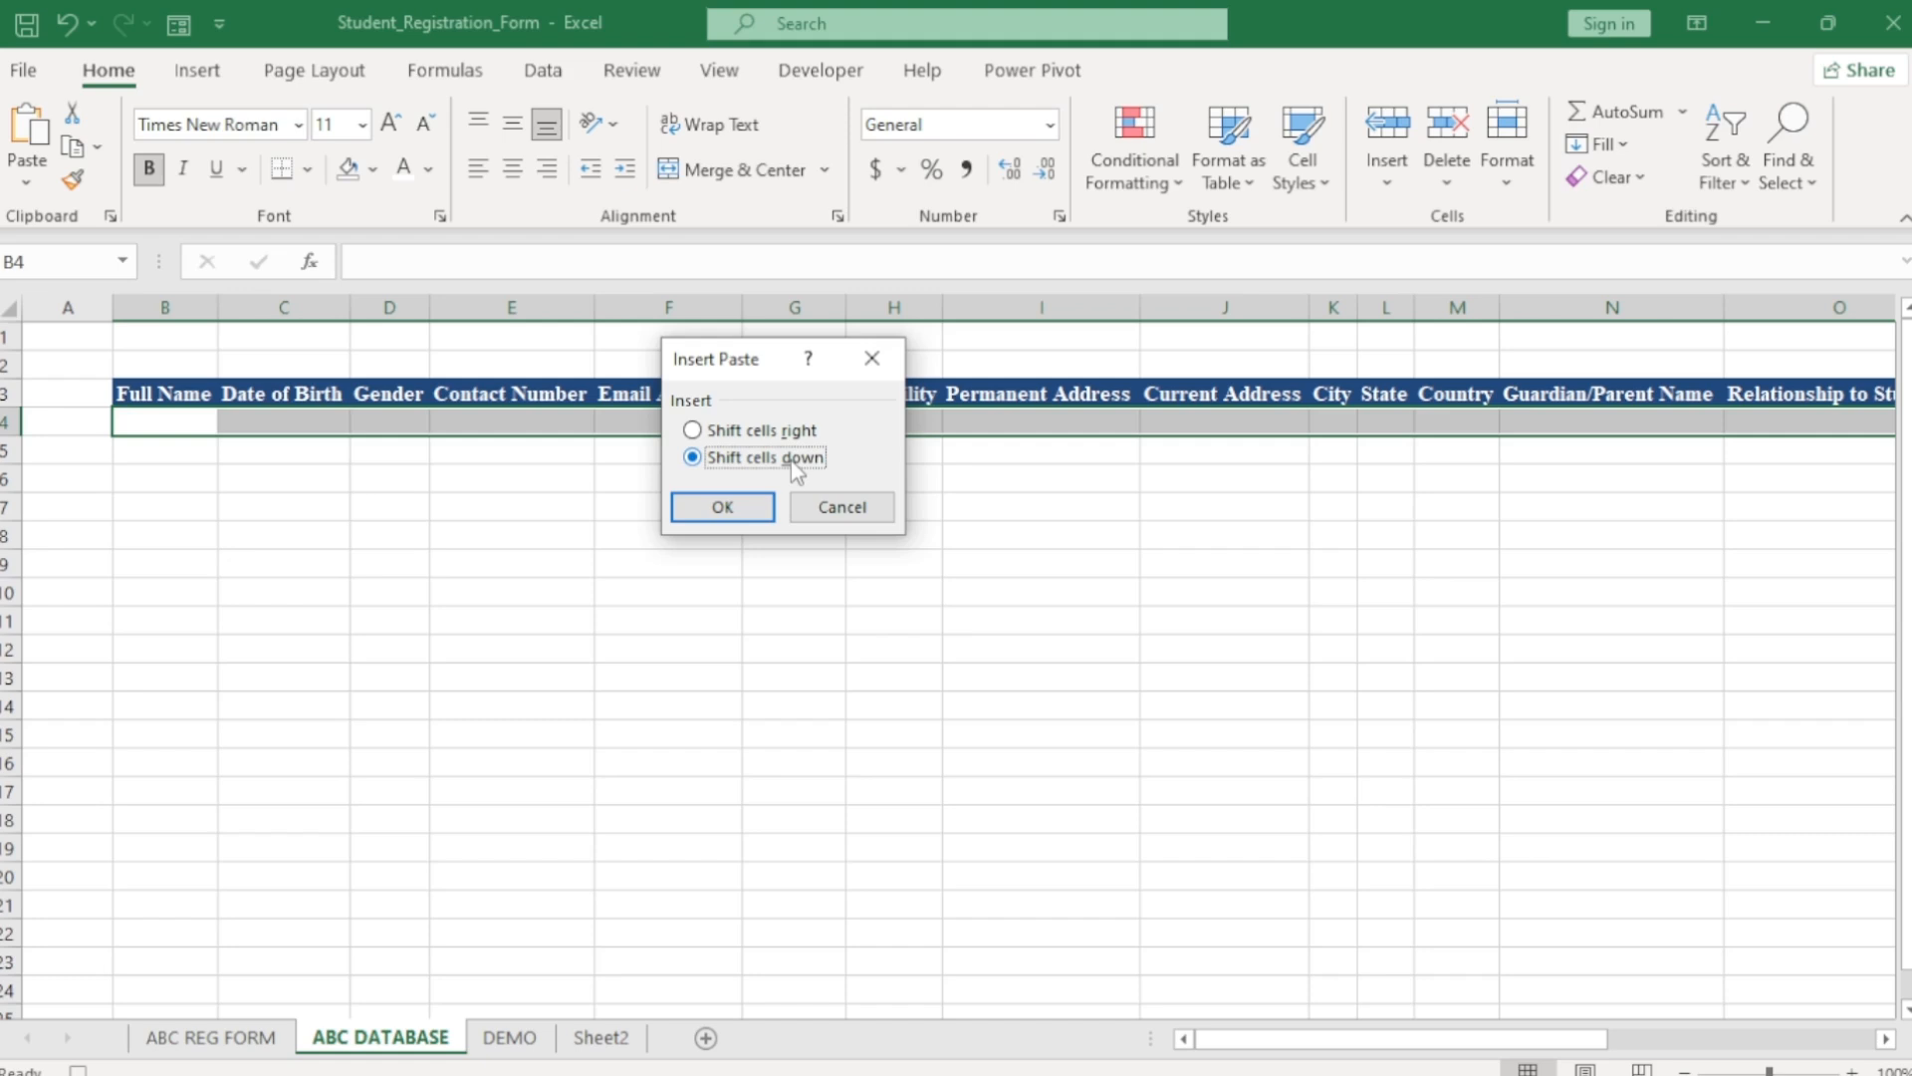
left_click(722, 509)
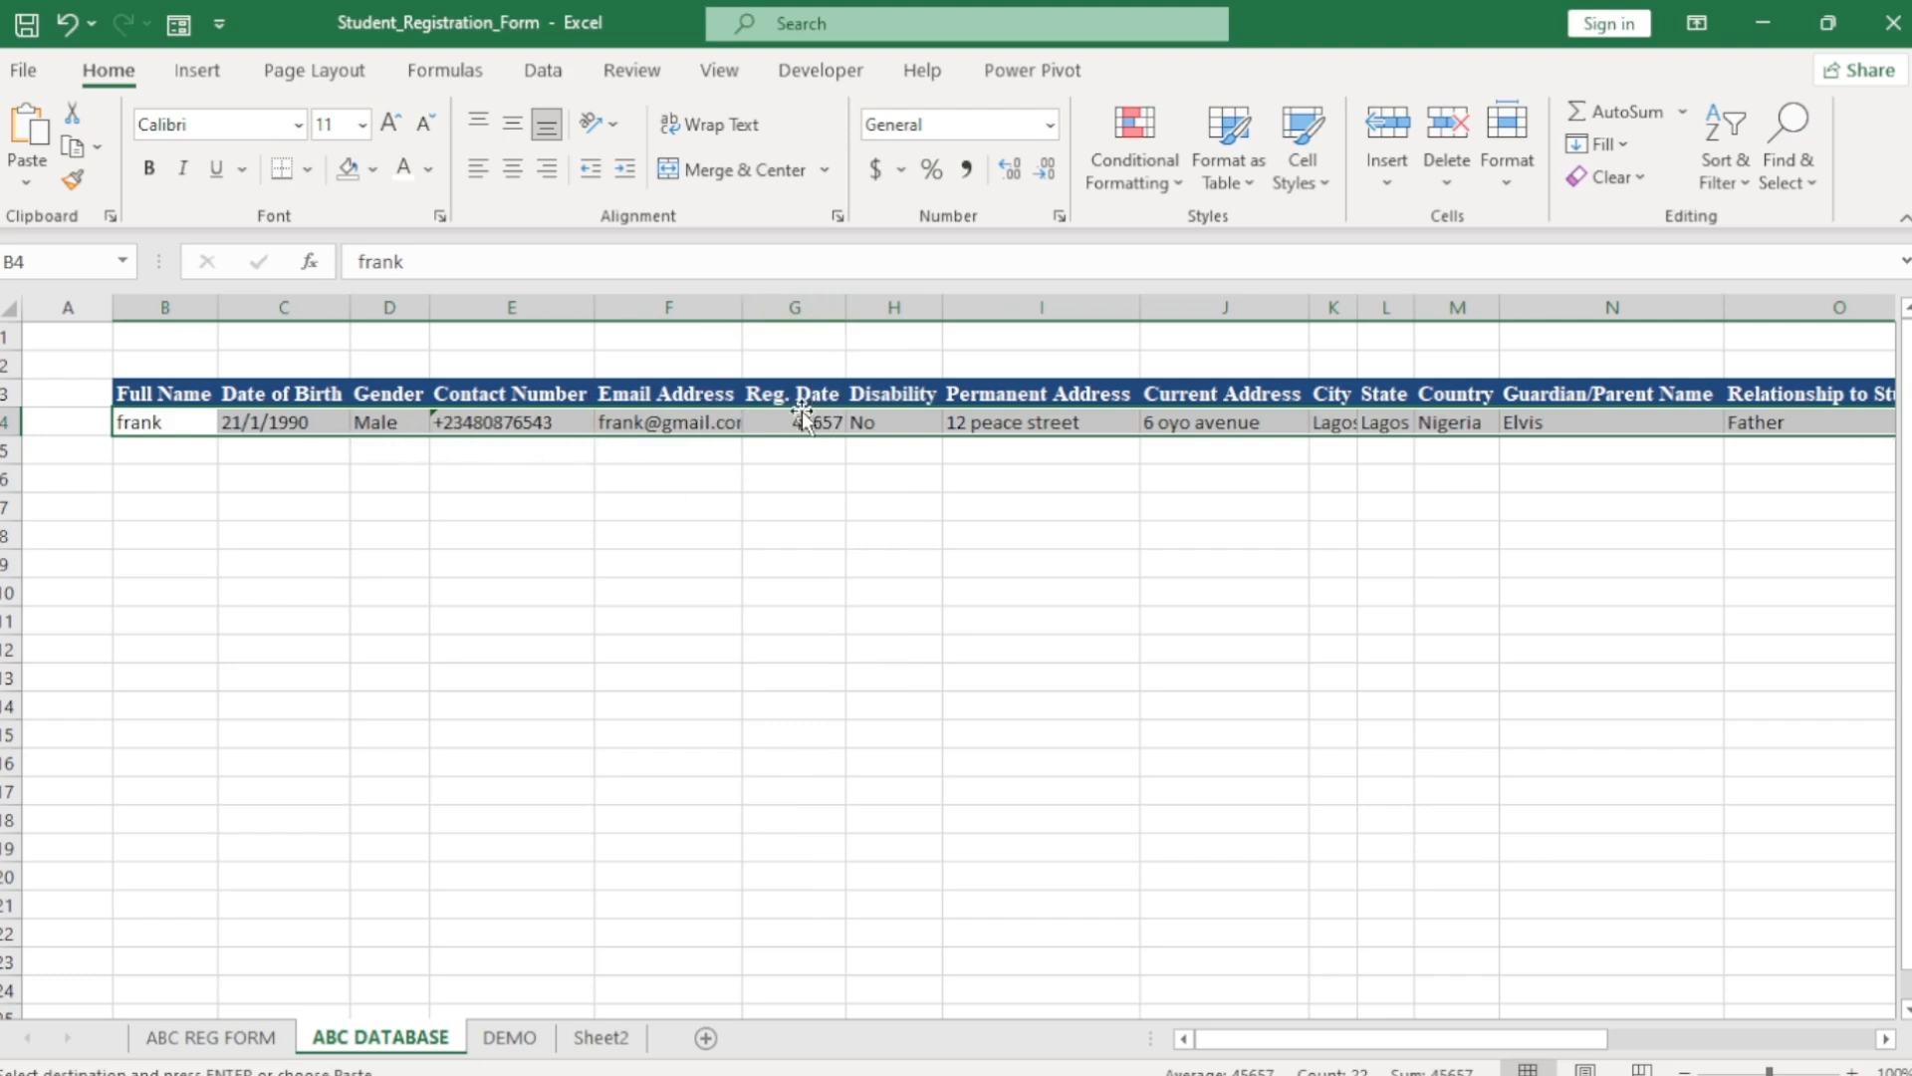
Format Reg. Date column G as Short Date and return to ABC REG FORM.
left_click(794, 307)
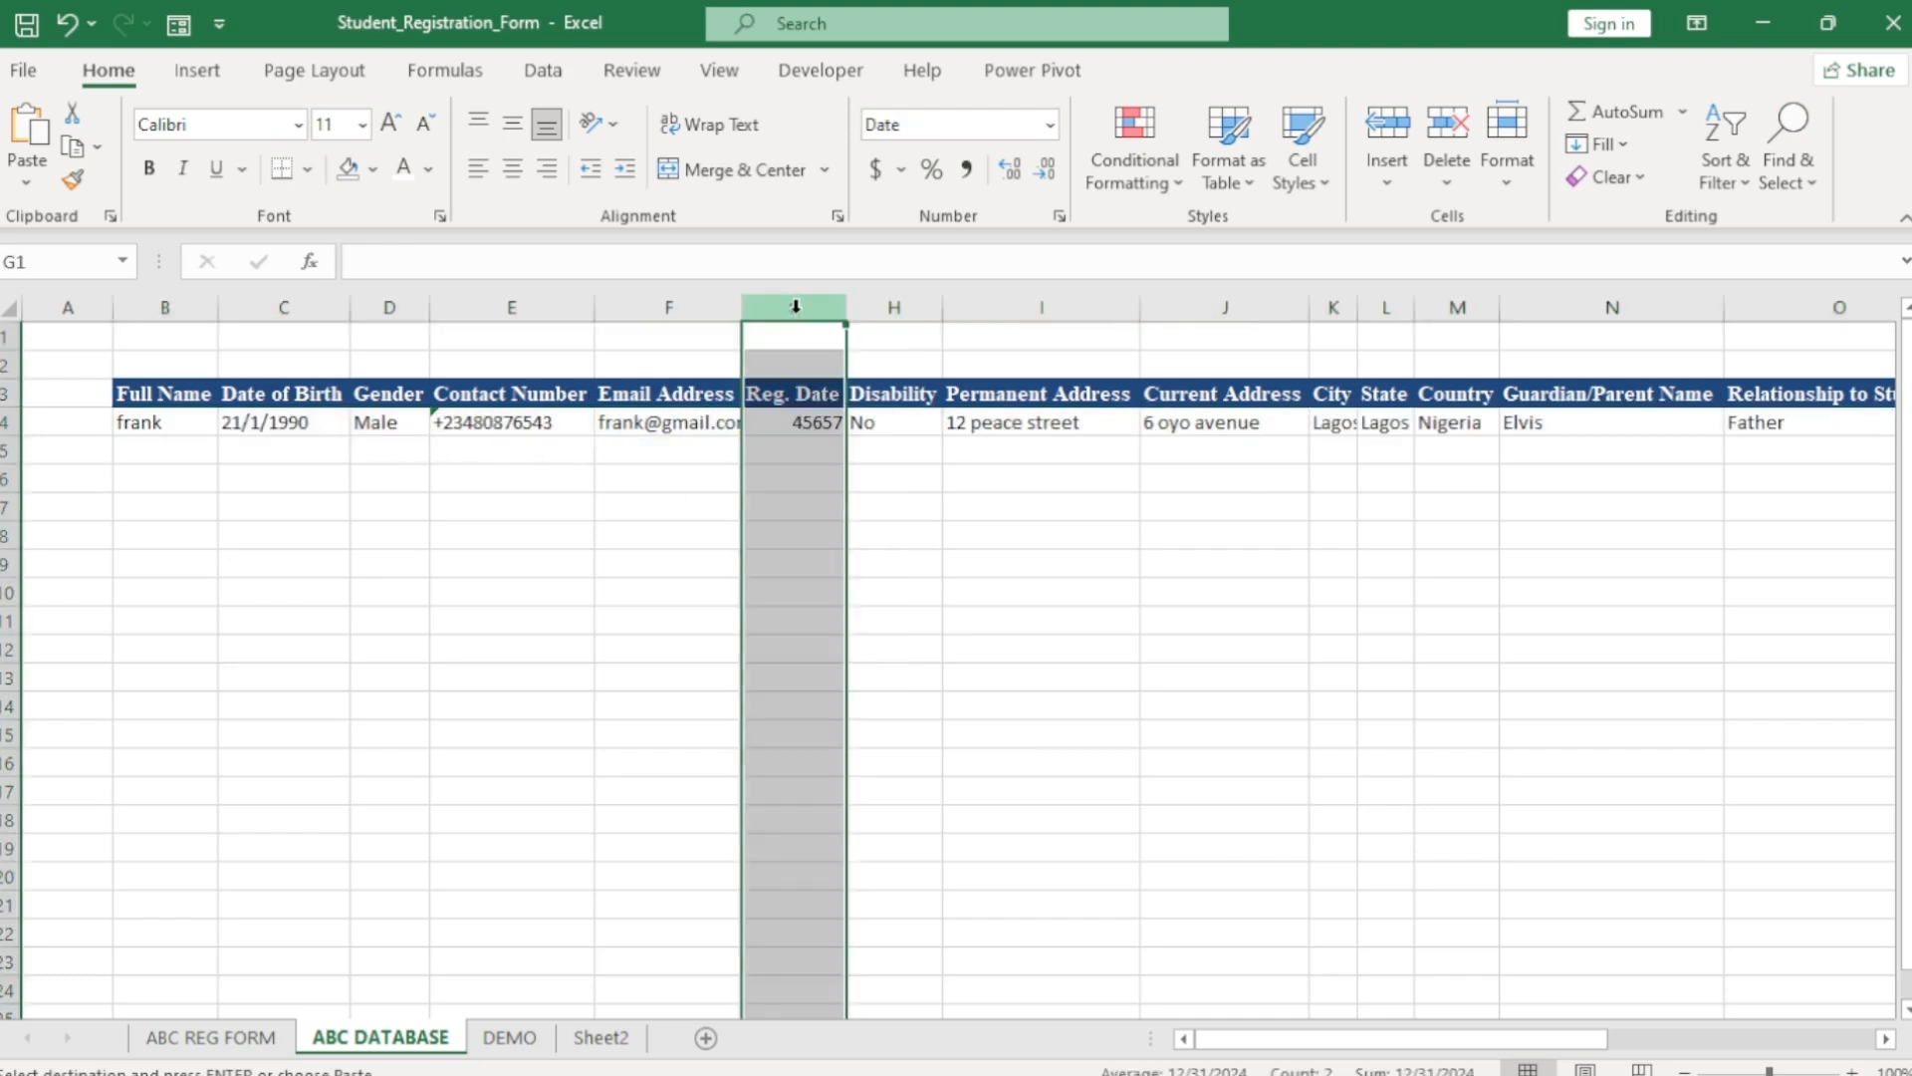
left_click(1052, 126)
left_click(1030, 446)
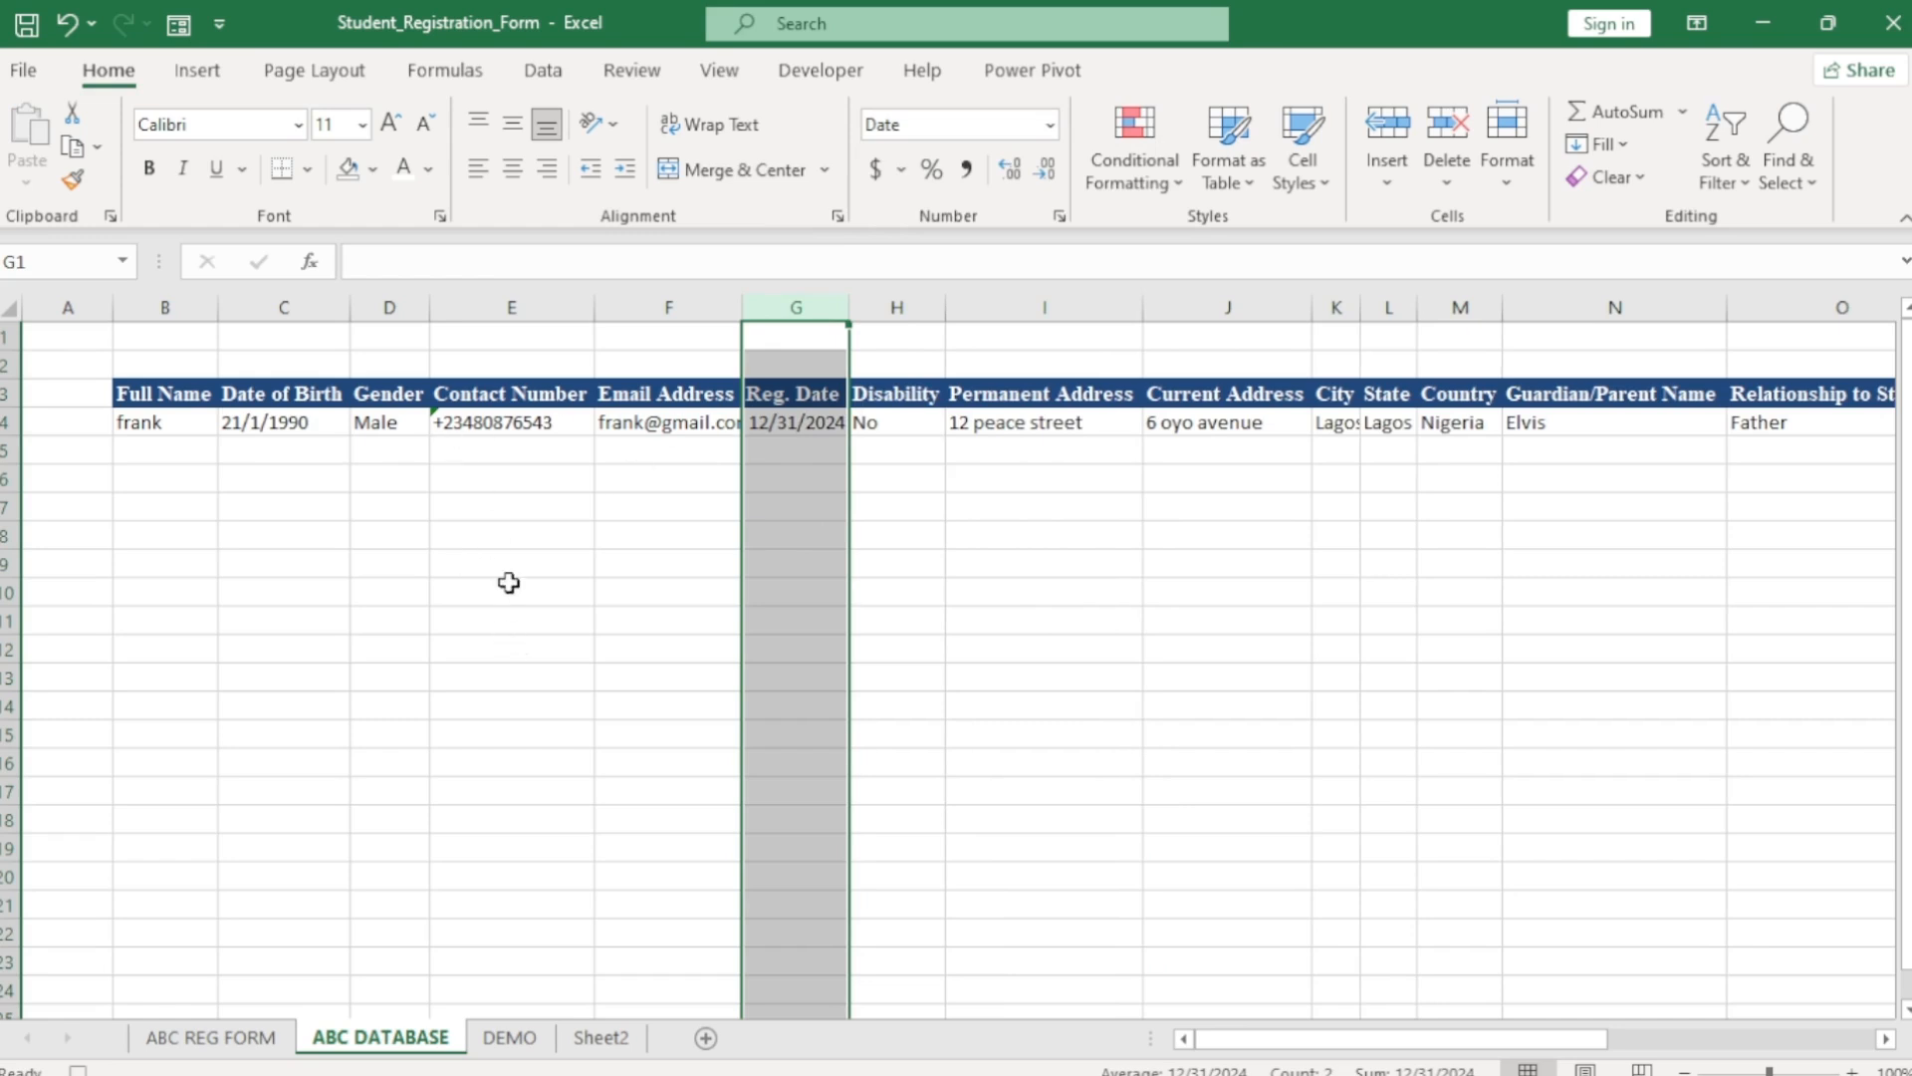
left_click(237, 1039)
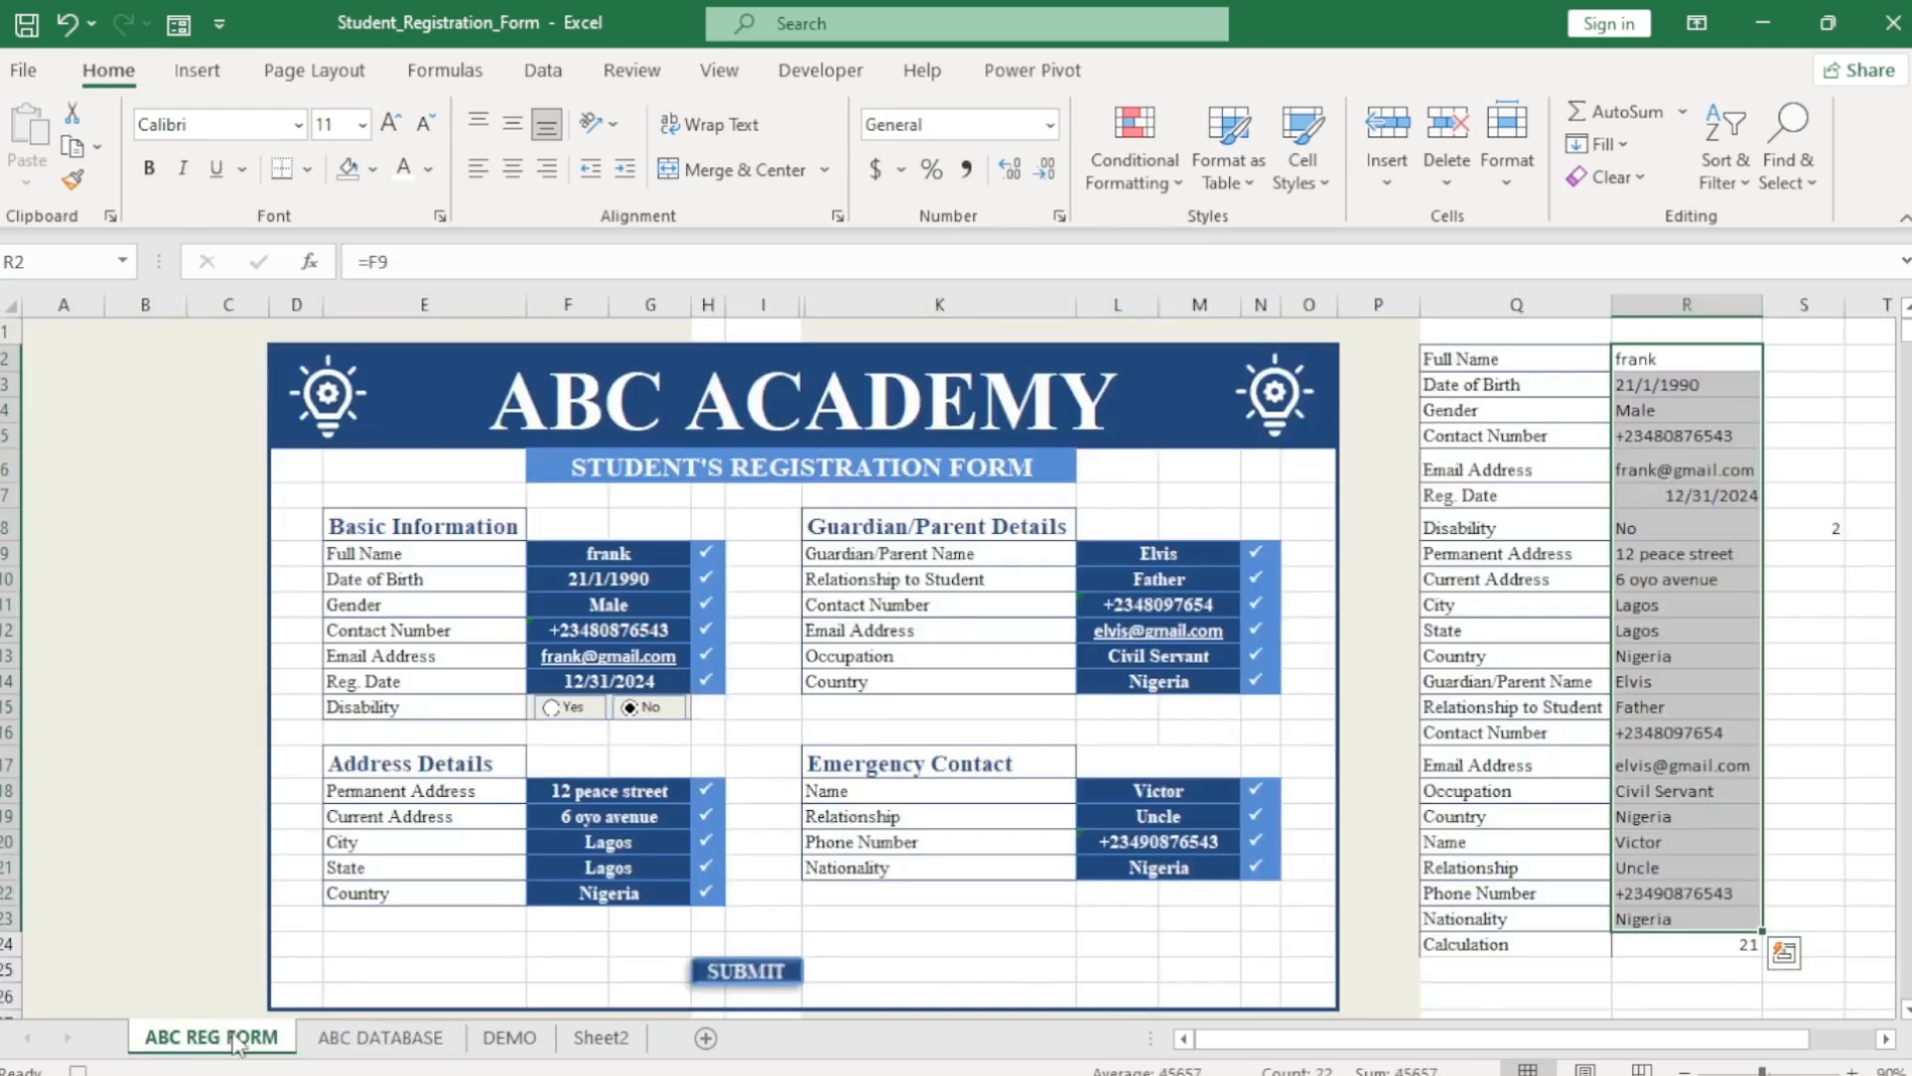
Clear the Full Name, Date of Birth and Gender entries starting from F9.
left_click(602, 554)
key("Delete")
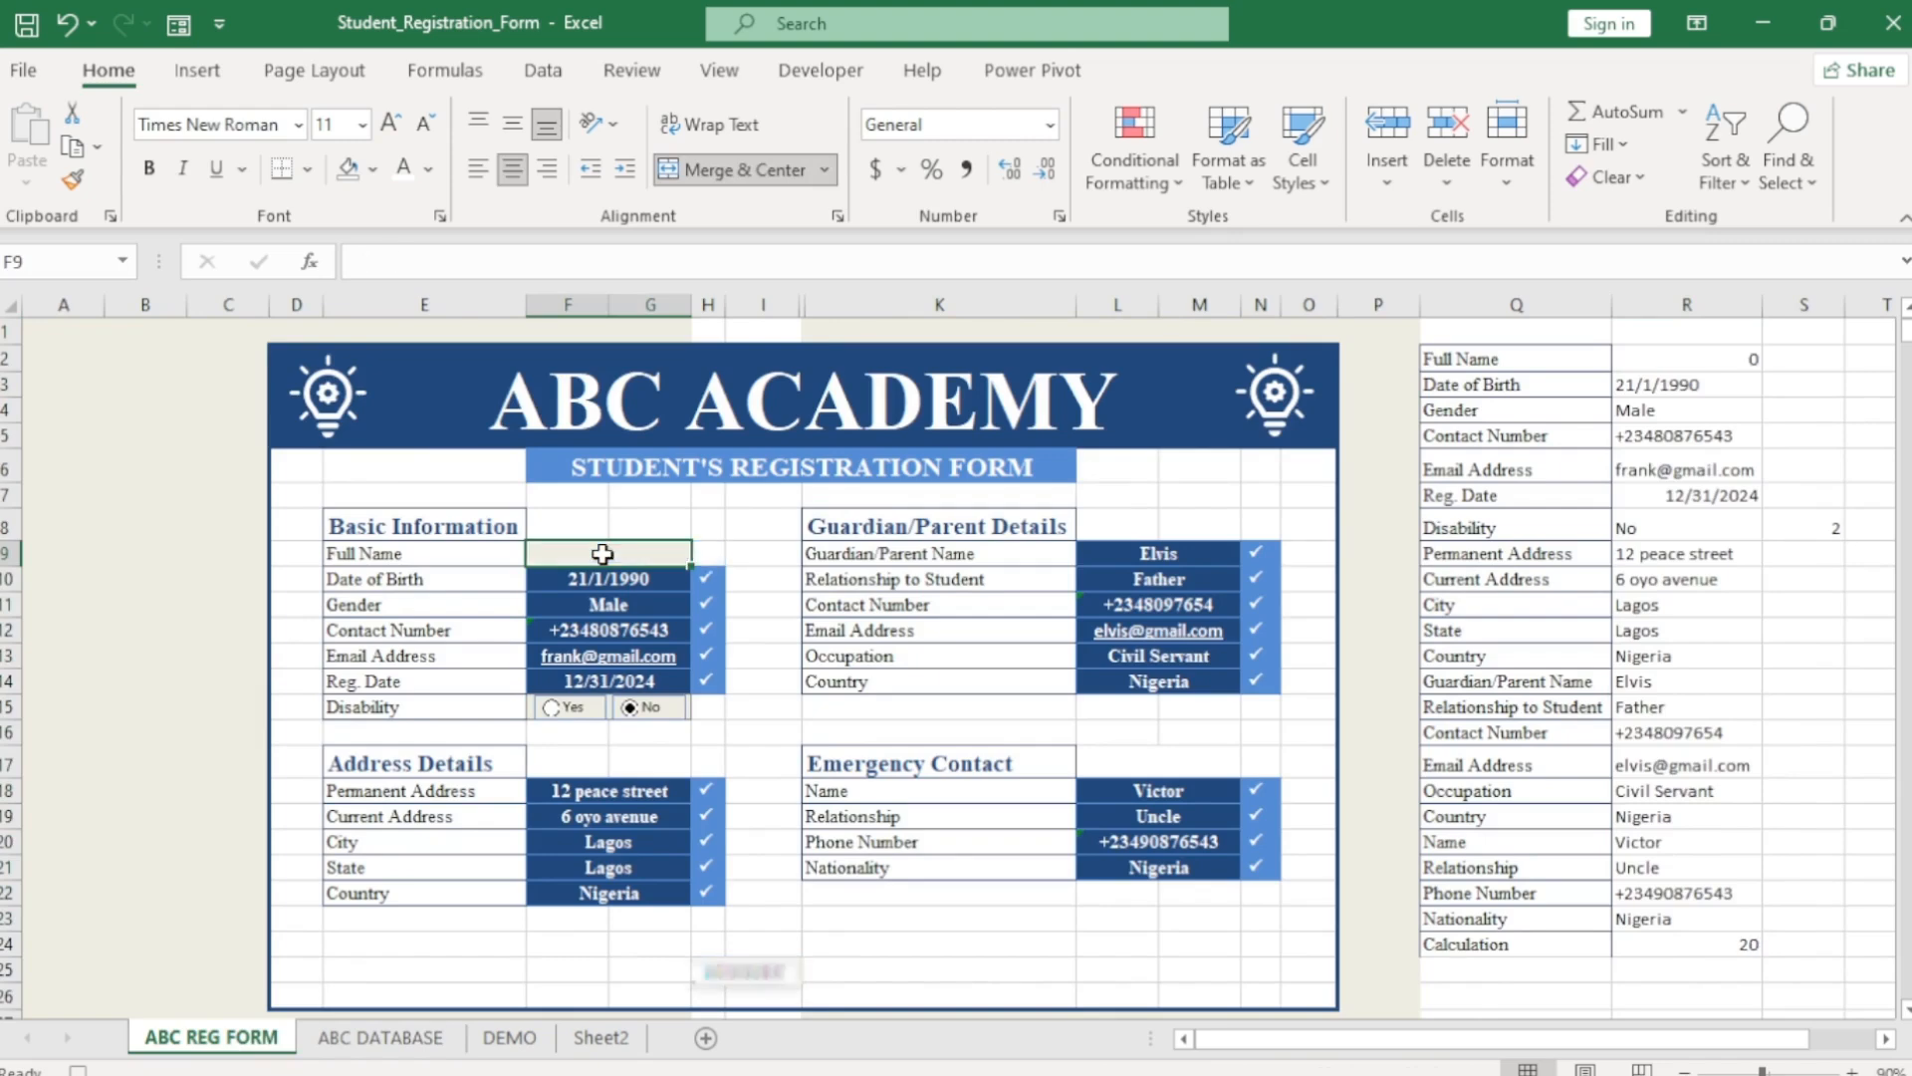
key("Down")
key("Delete")
key("Down")
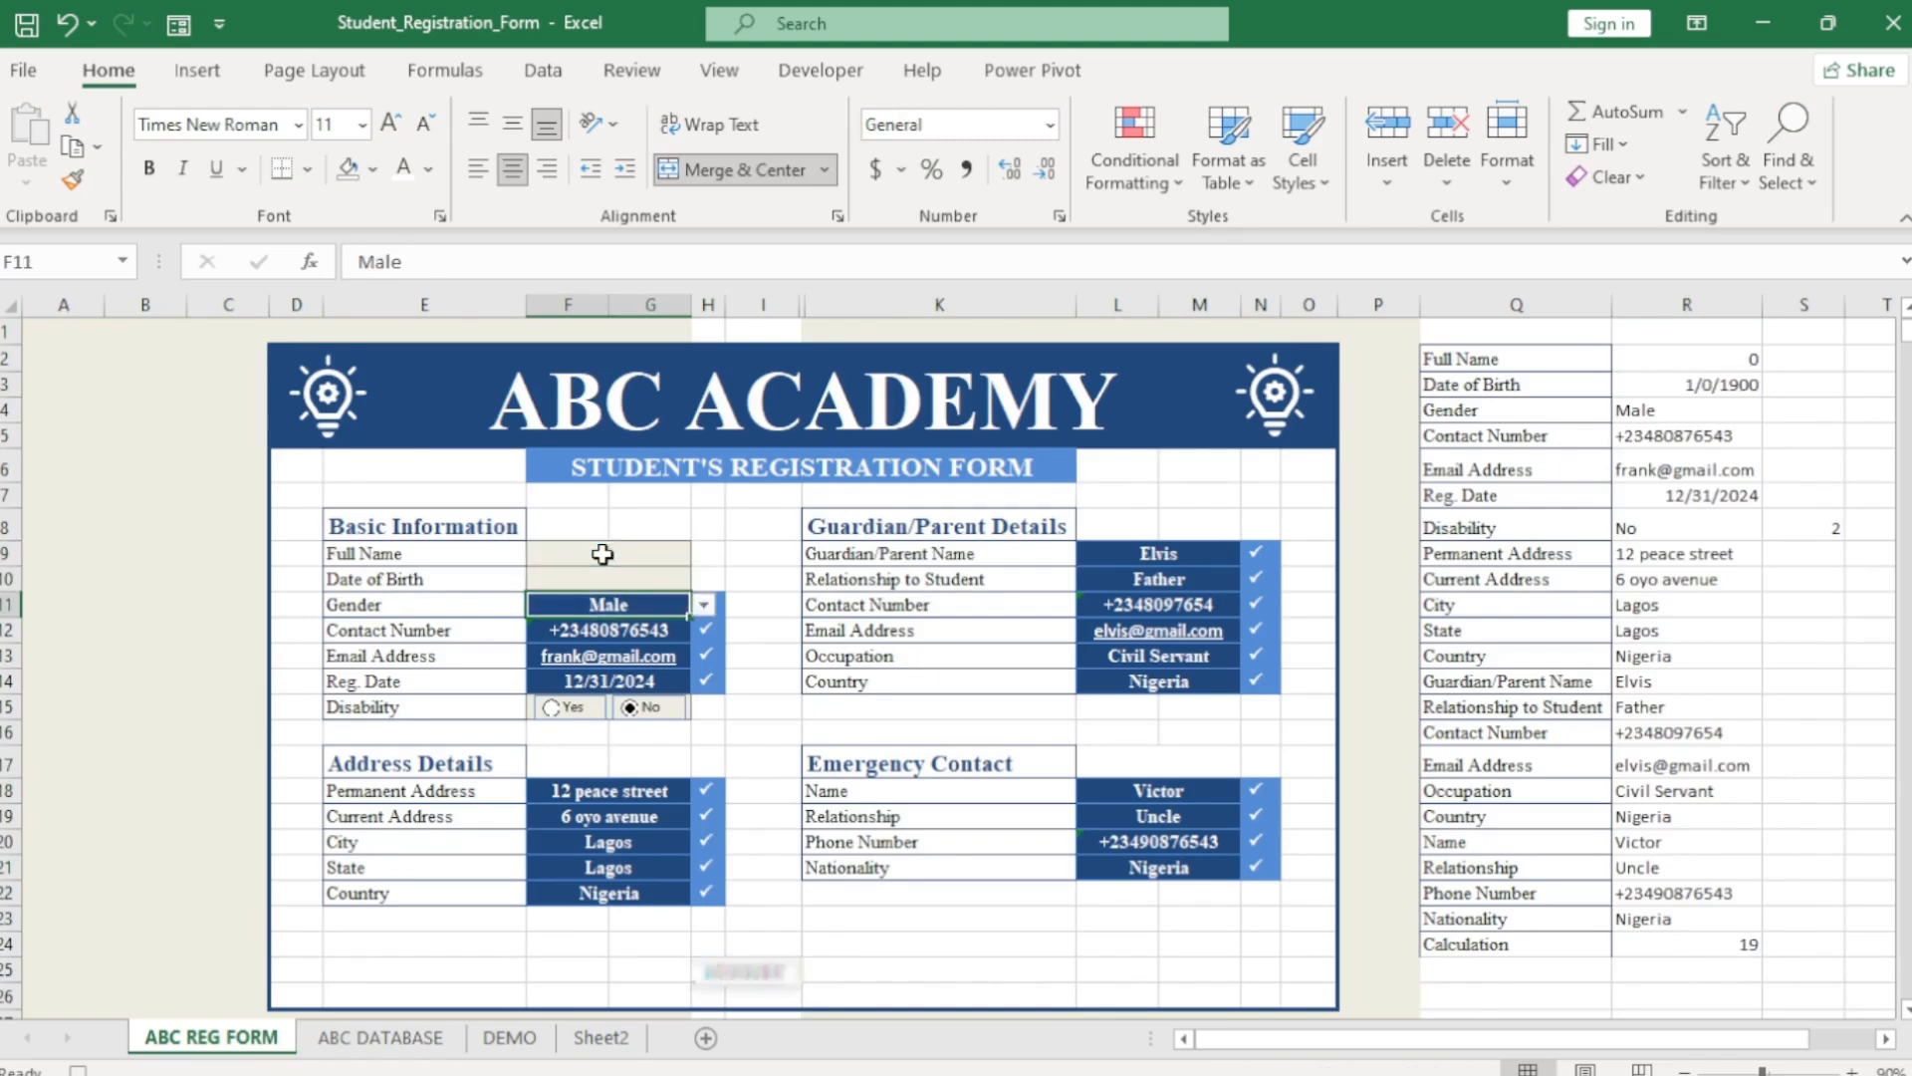
key("BackSpace")
key("Return")
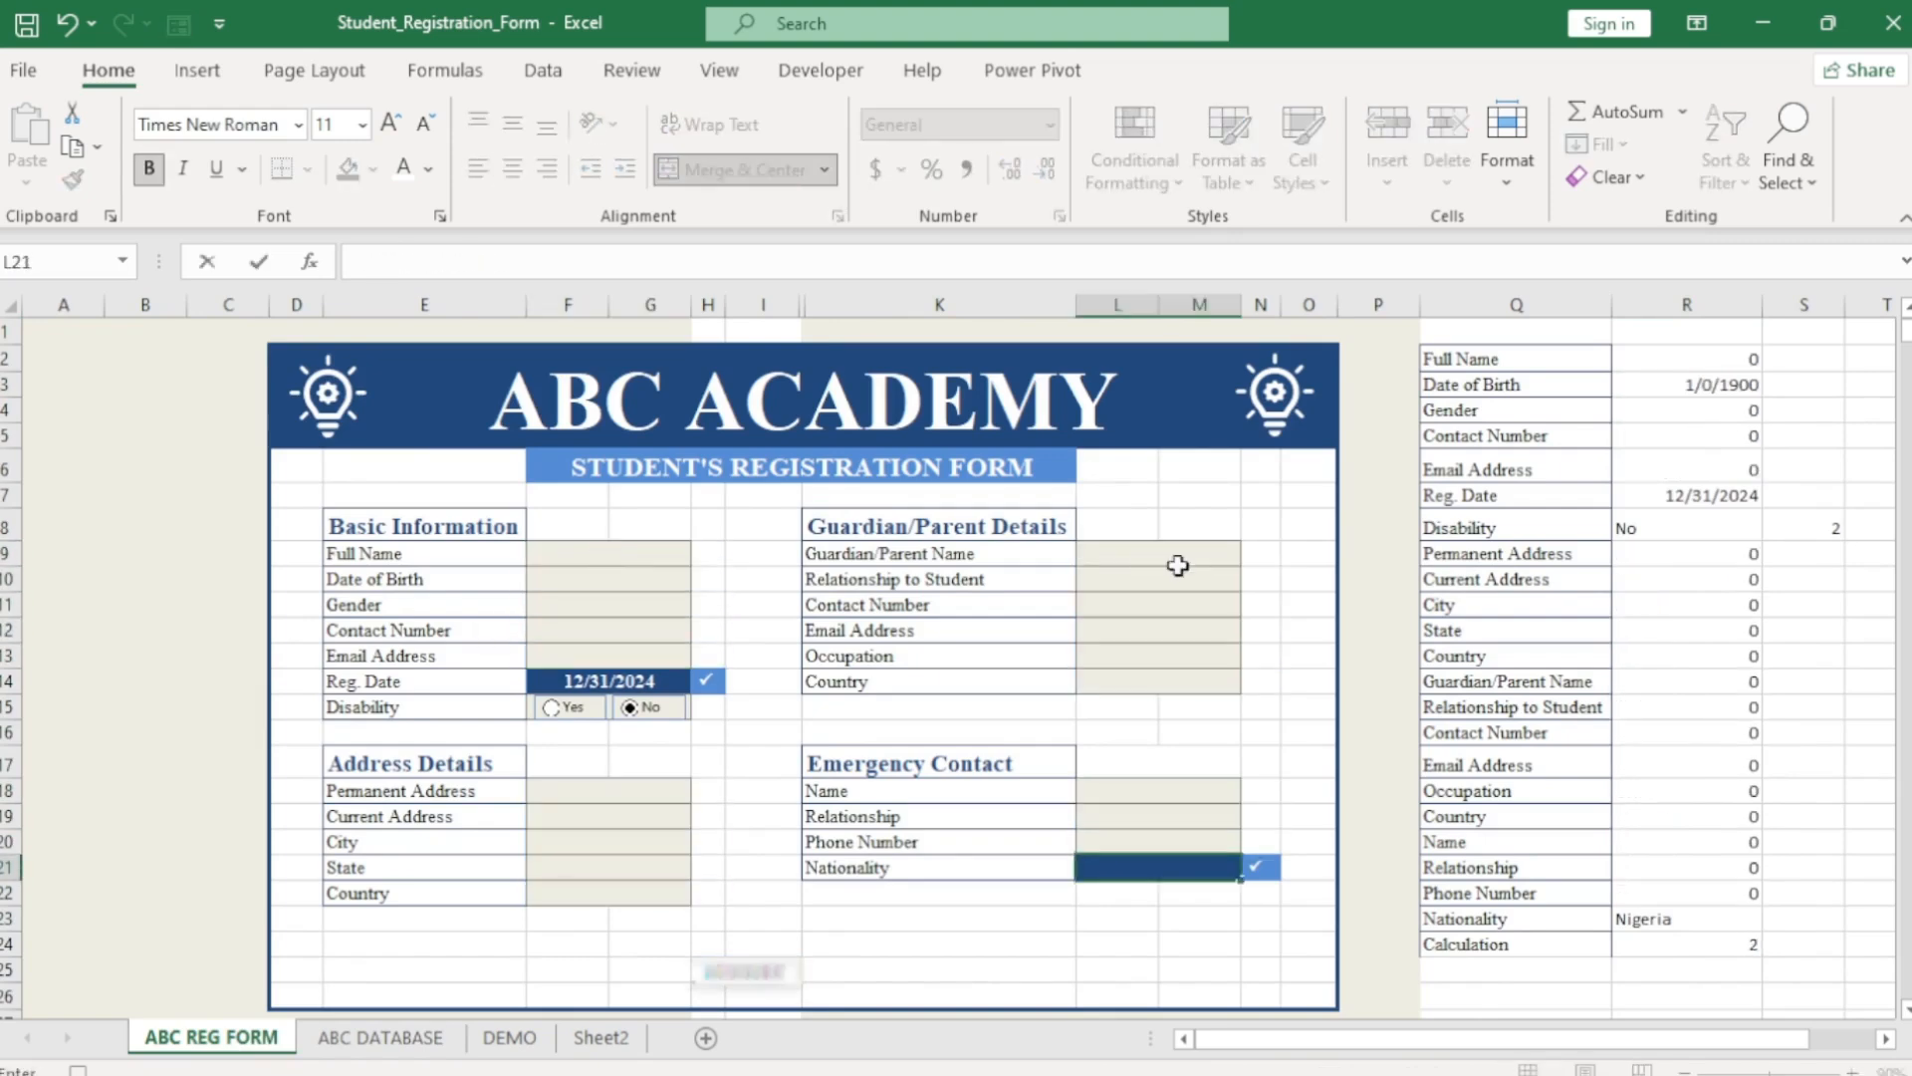
key("Return")
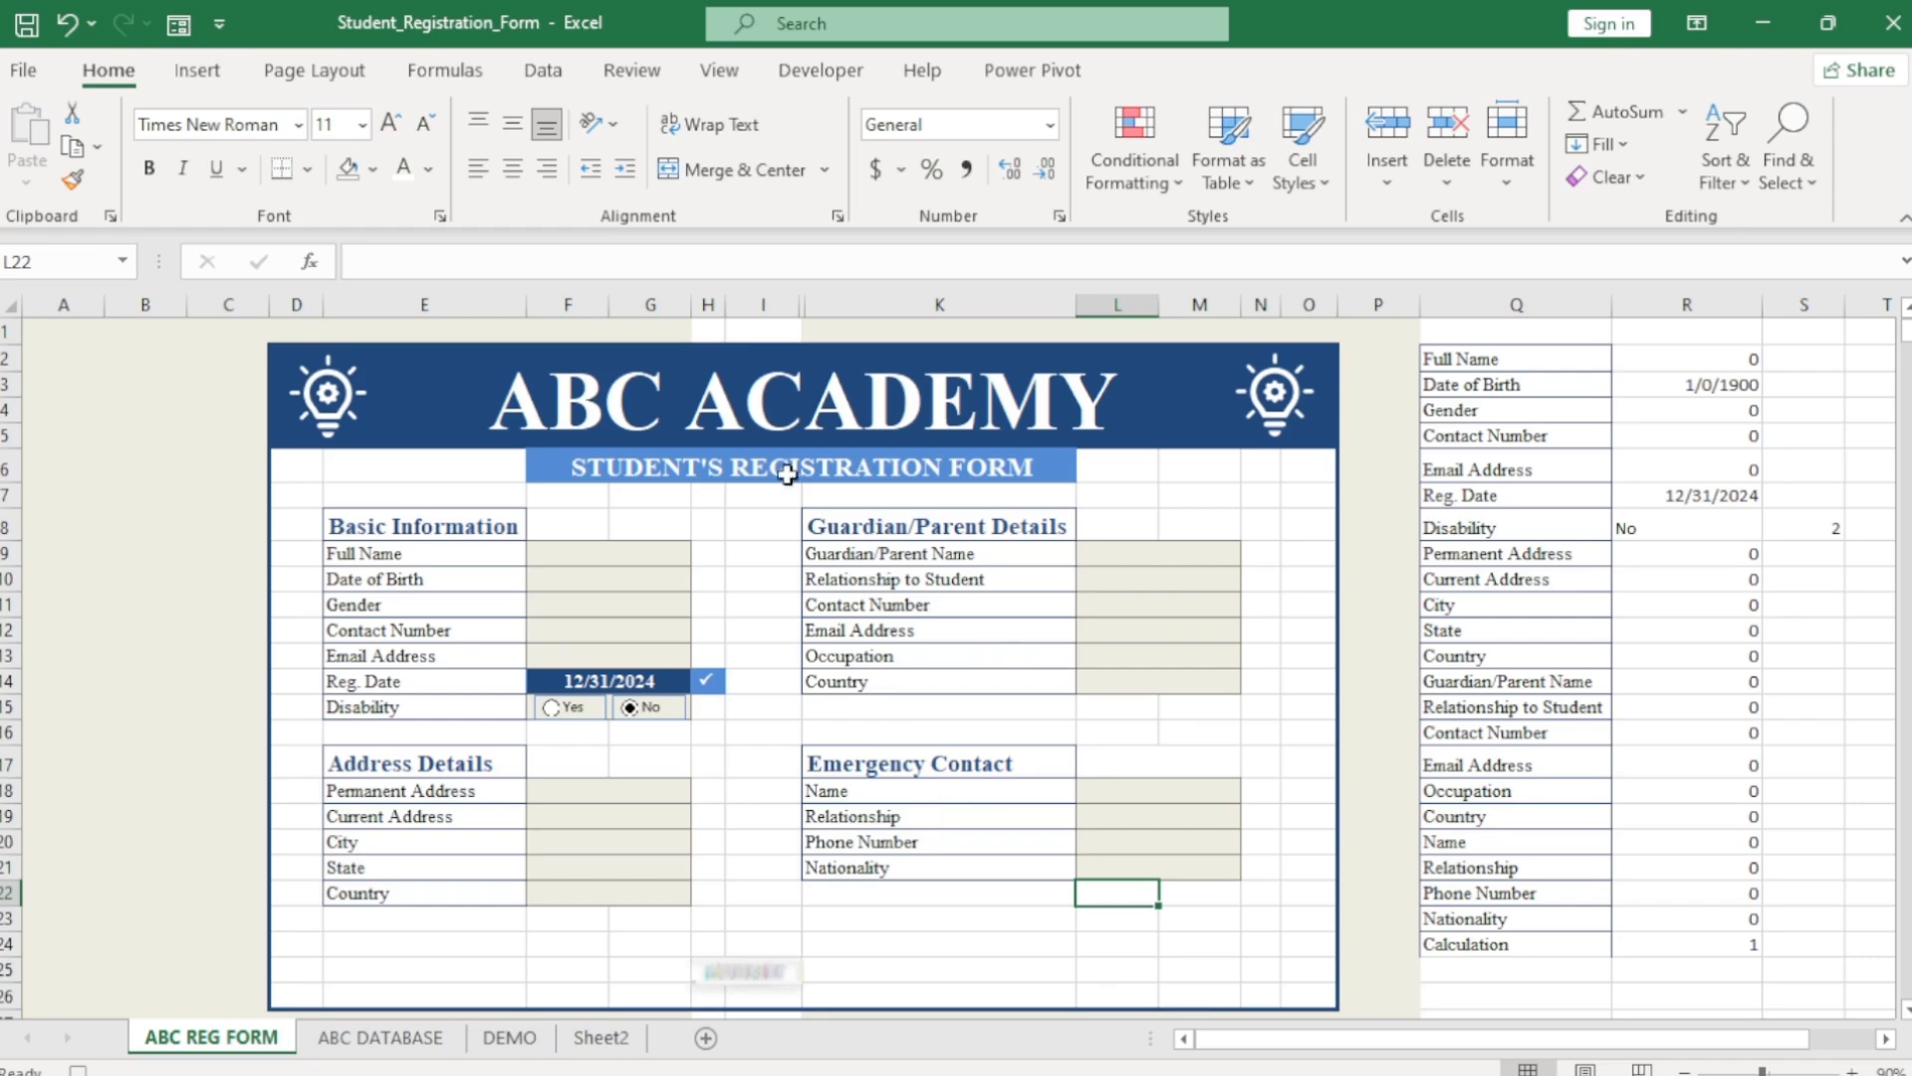
Stop the macro recording and select the field labels Q2:Q23.
left_click(827, 74)
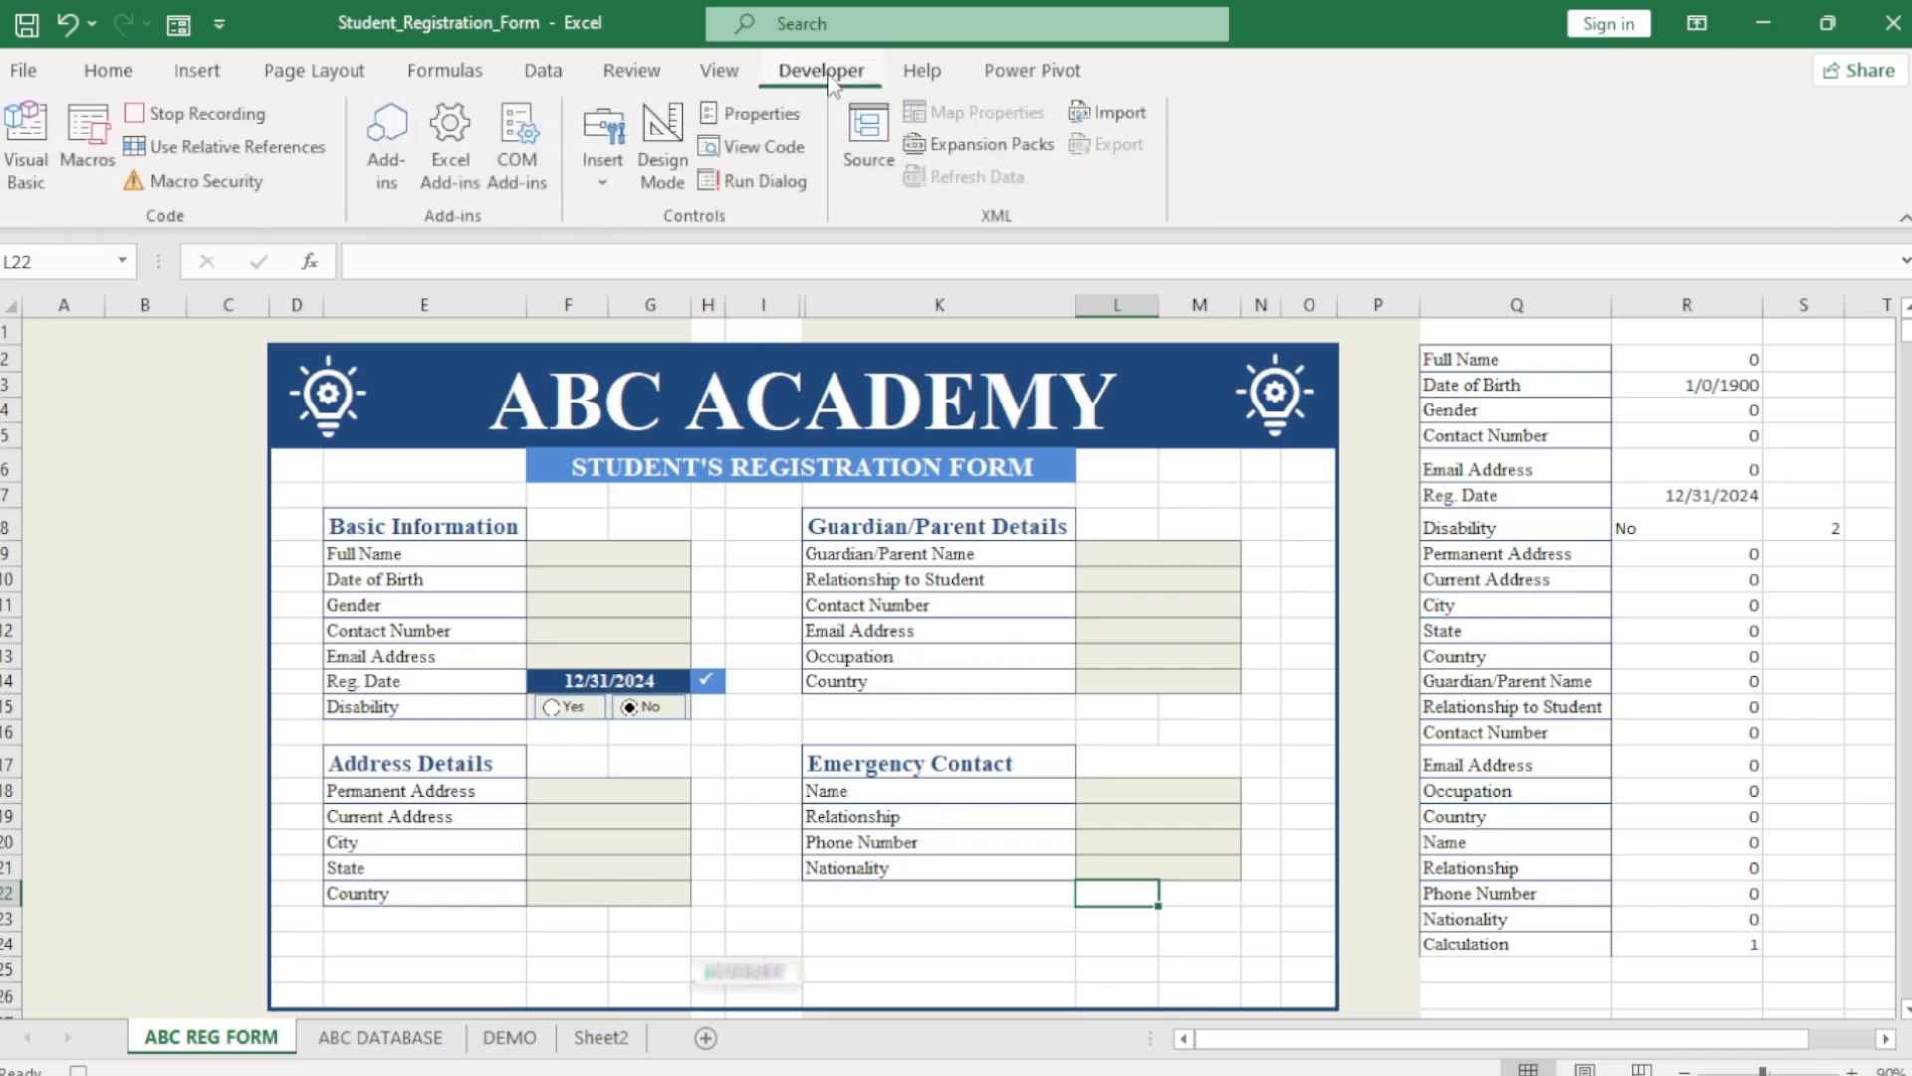
left_click(223, 118)
left_click_drag(1503, 361, 1578, 943)
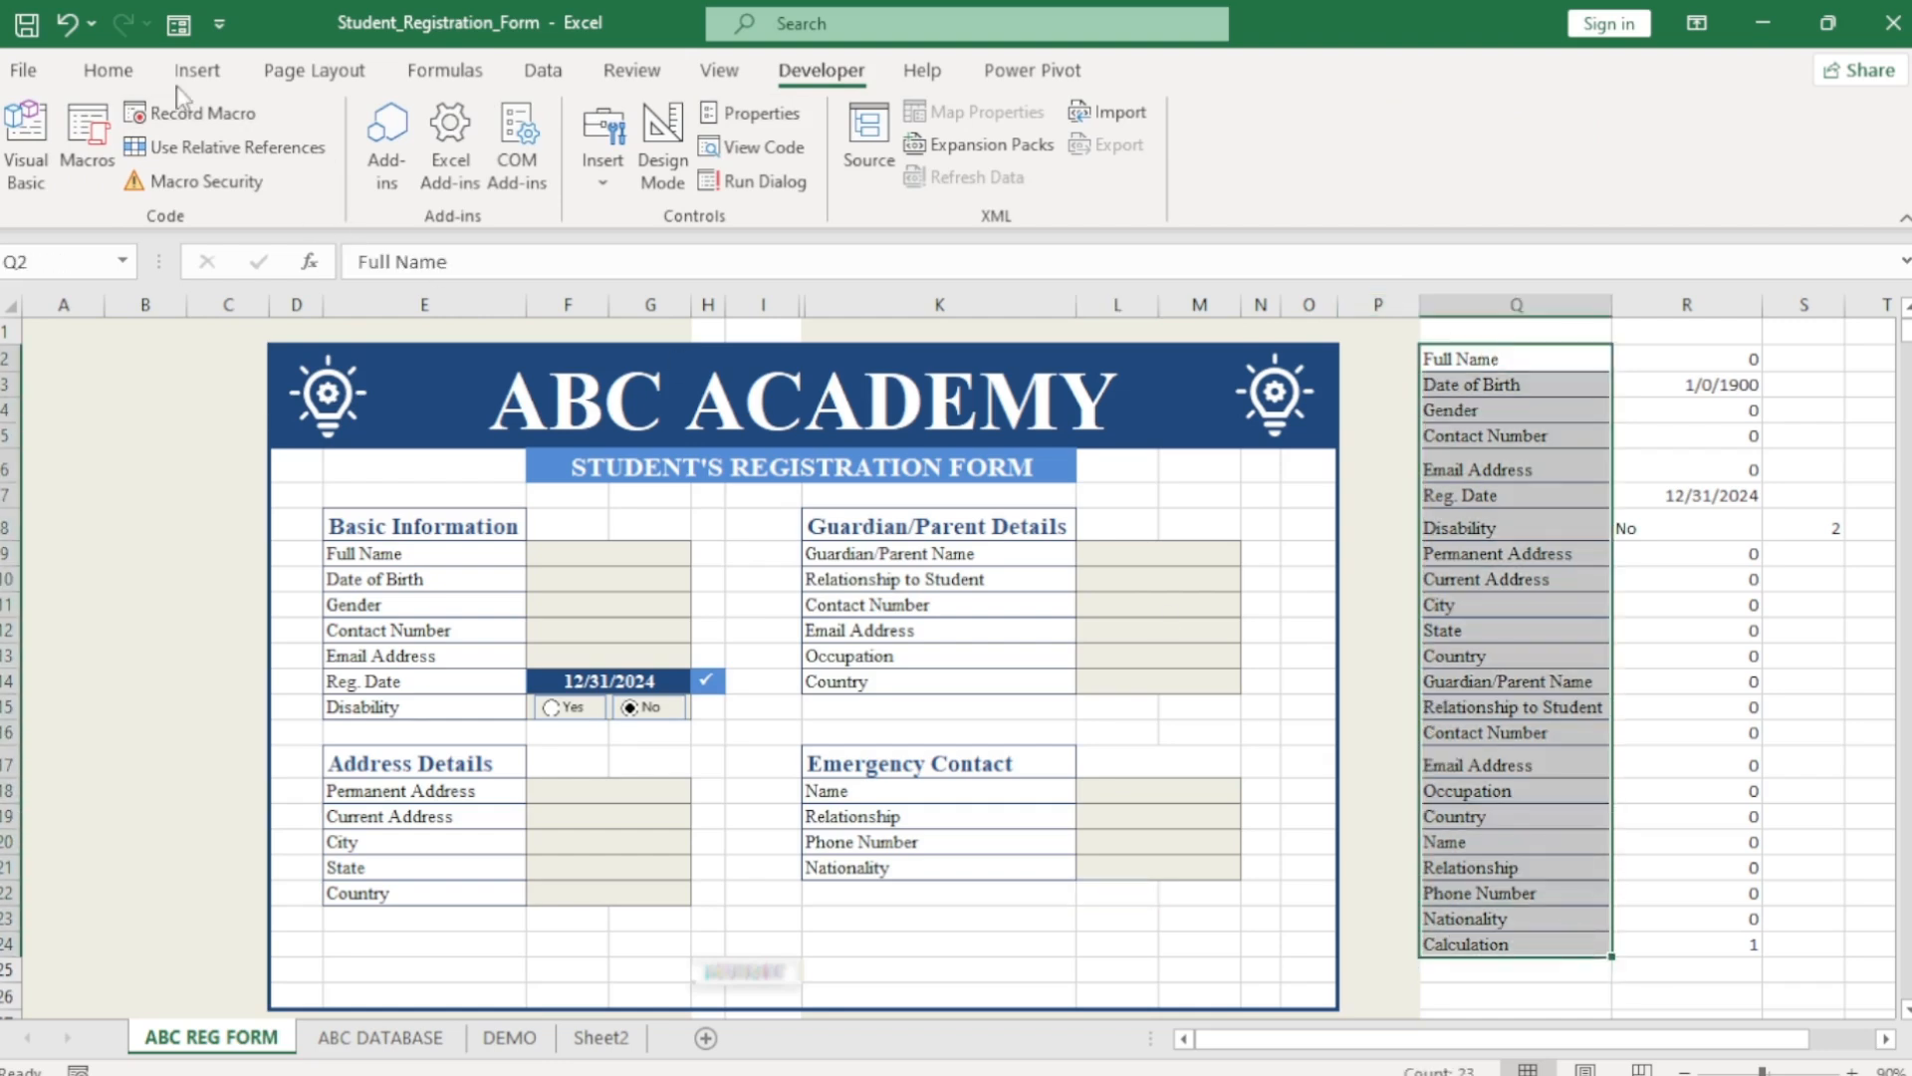
Remove all borders from the selected label cells.
left_click(108, 70)
left_click(308, 170)
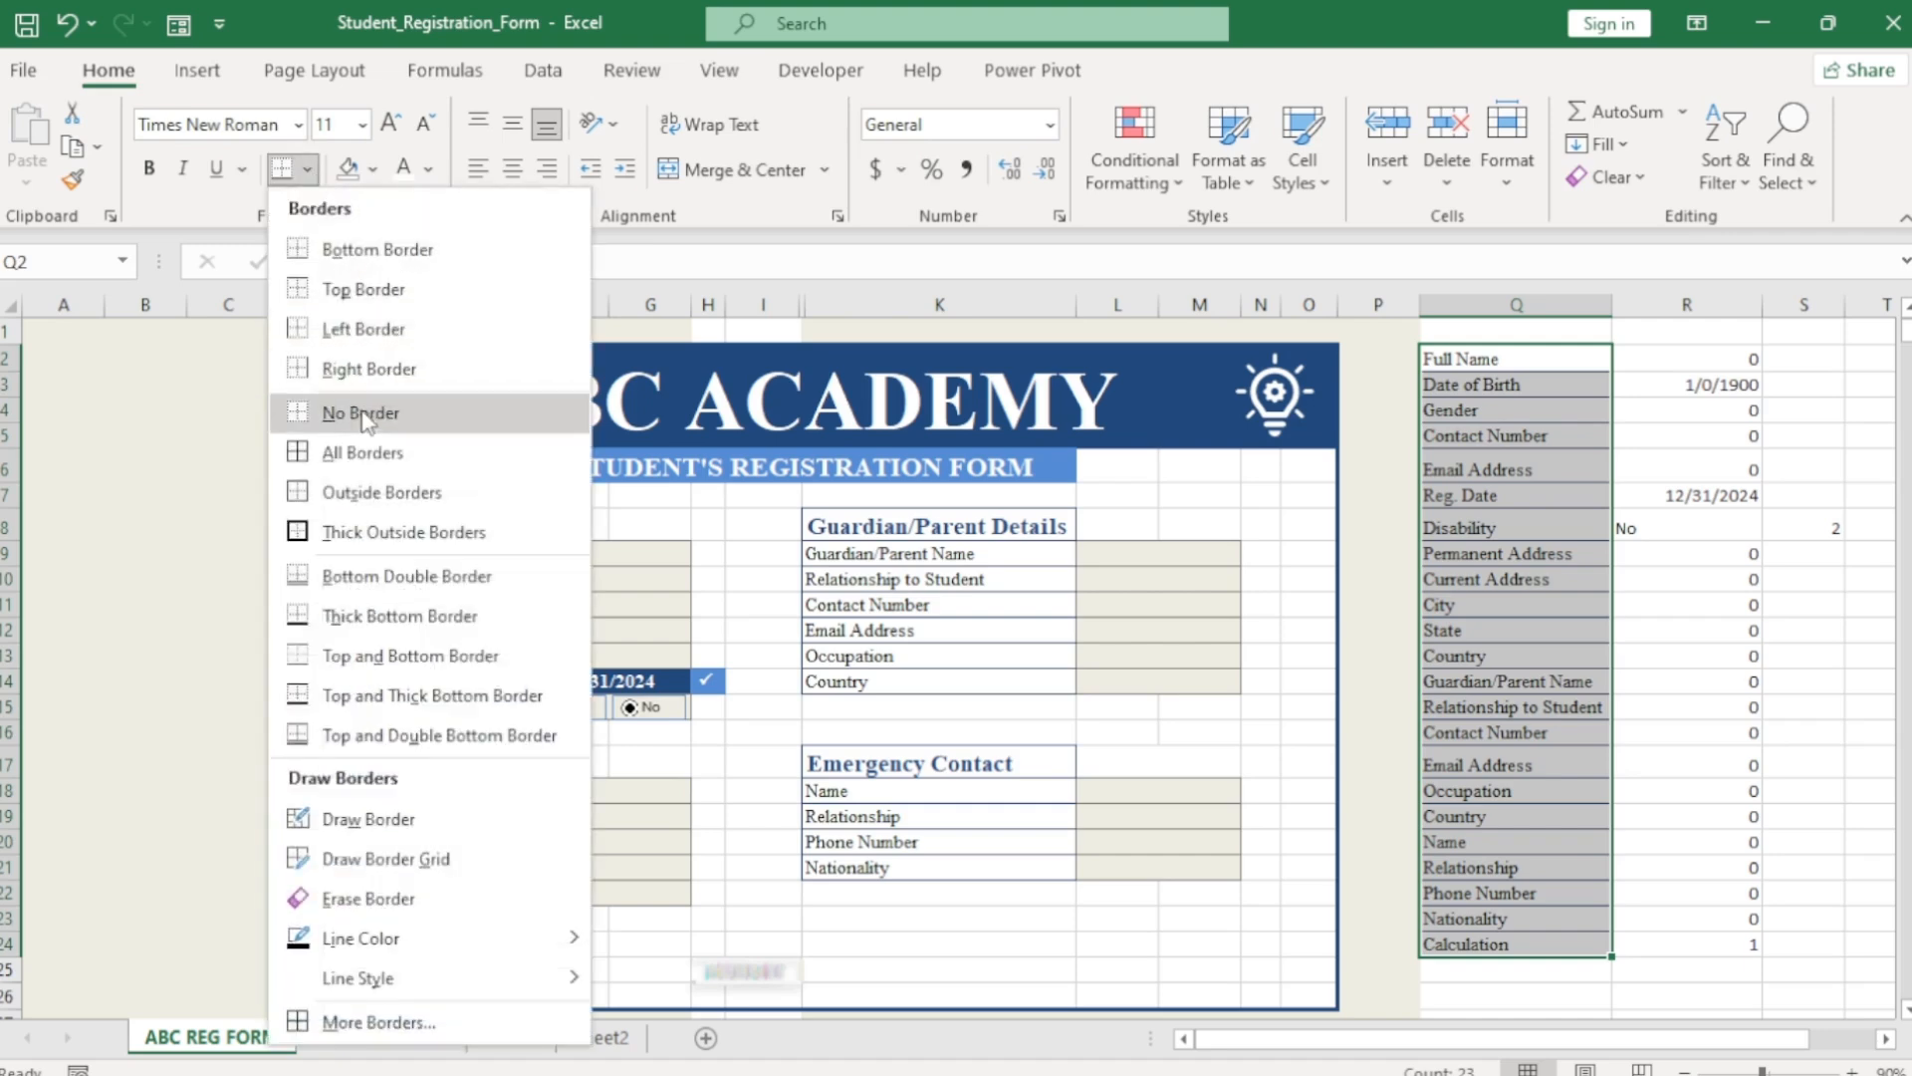
left_click(362, 413)
Set both fill and font colour of columns Q to U to tan.
left_click_drag(1491, 303, 1904, 314)
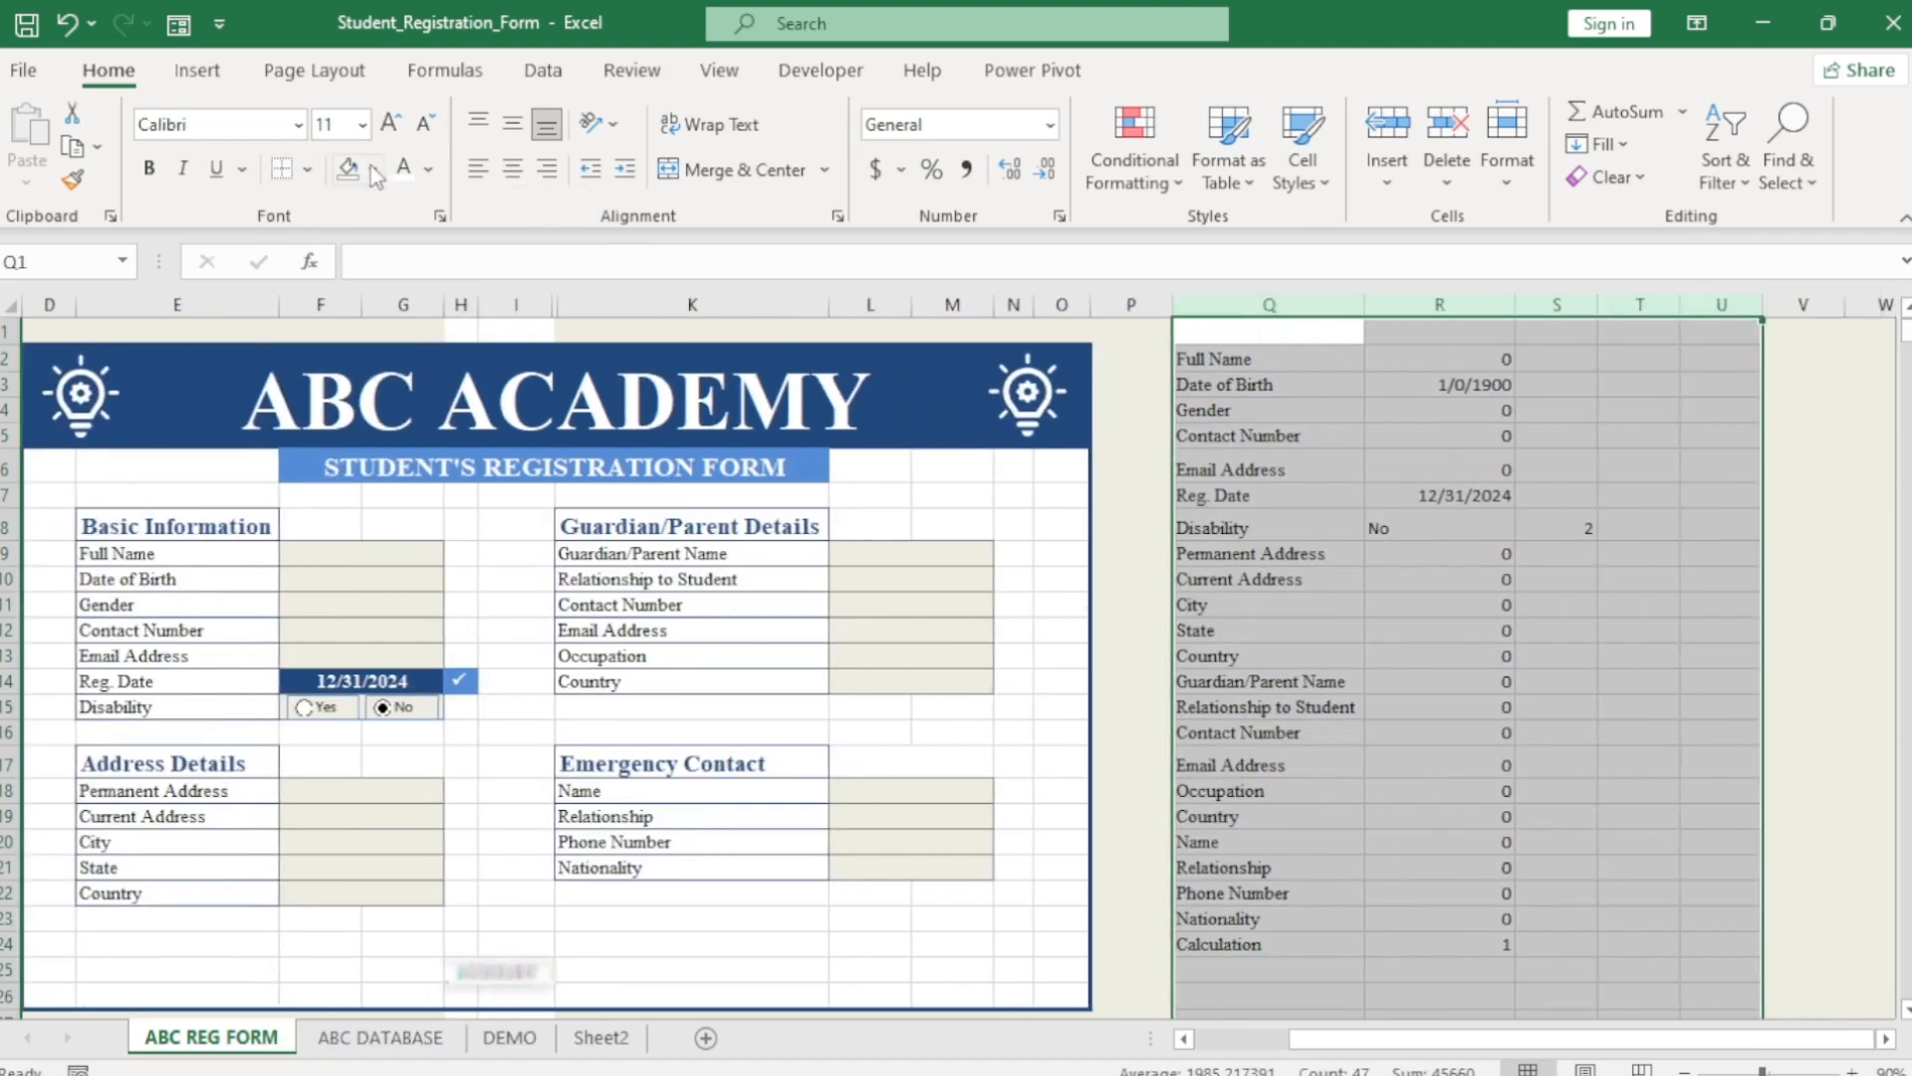
left_click(372, 170)
left_click(396, 243)
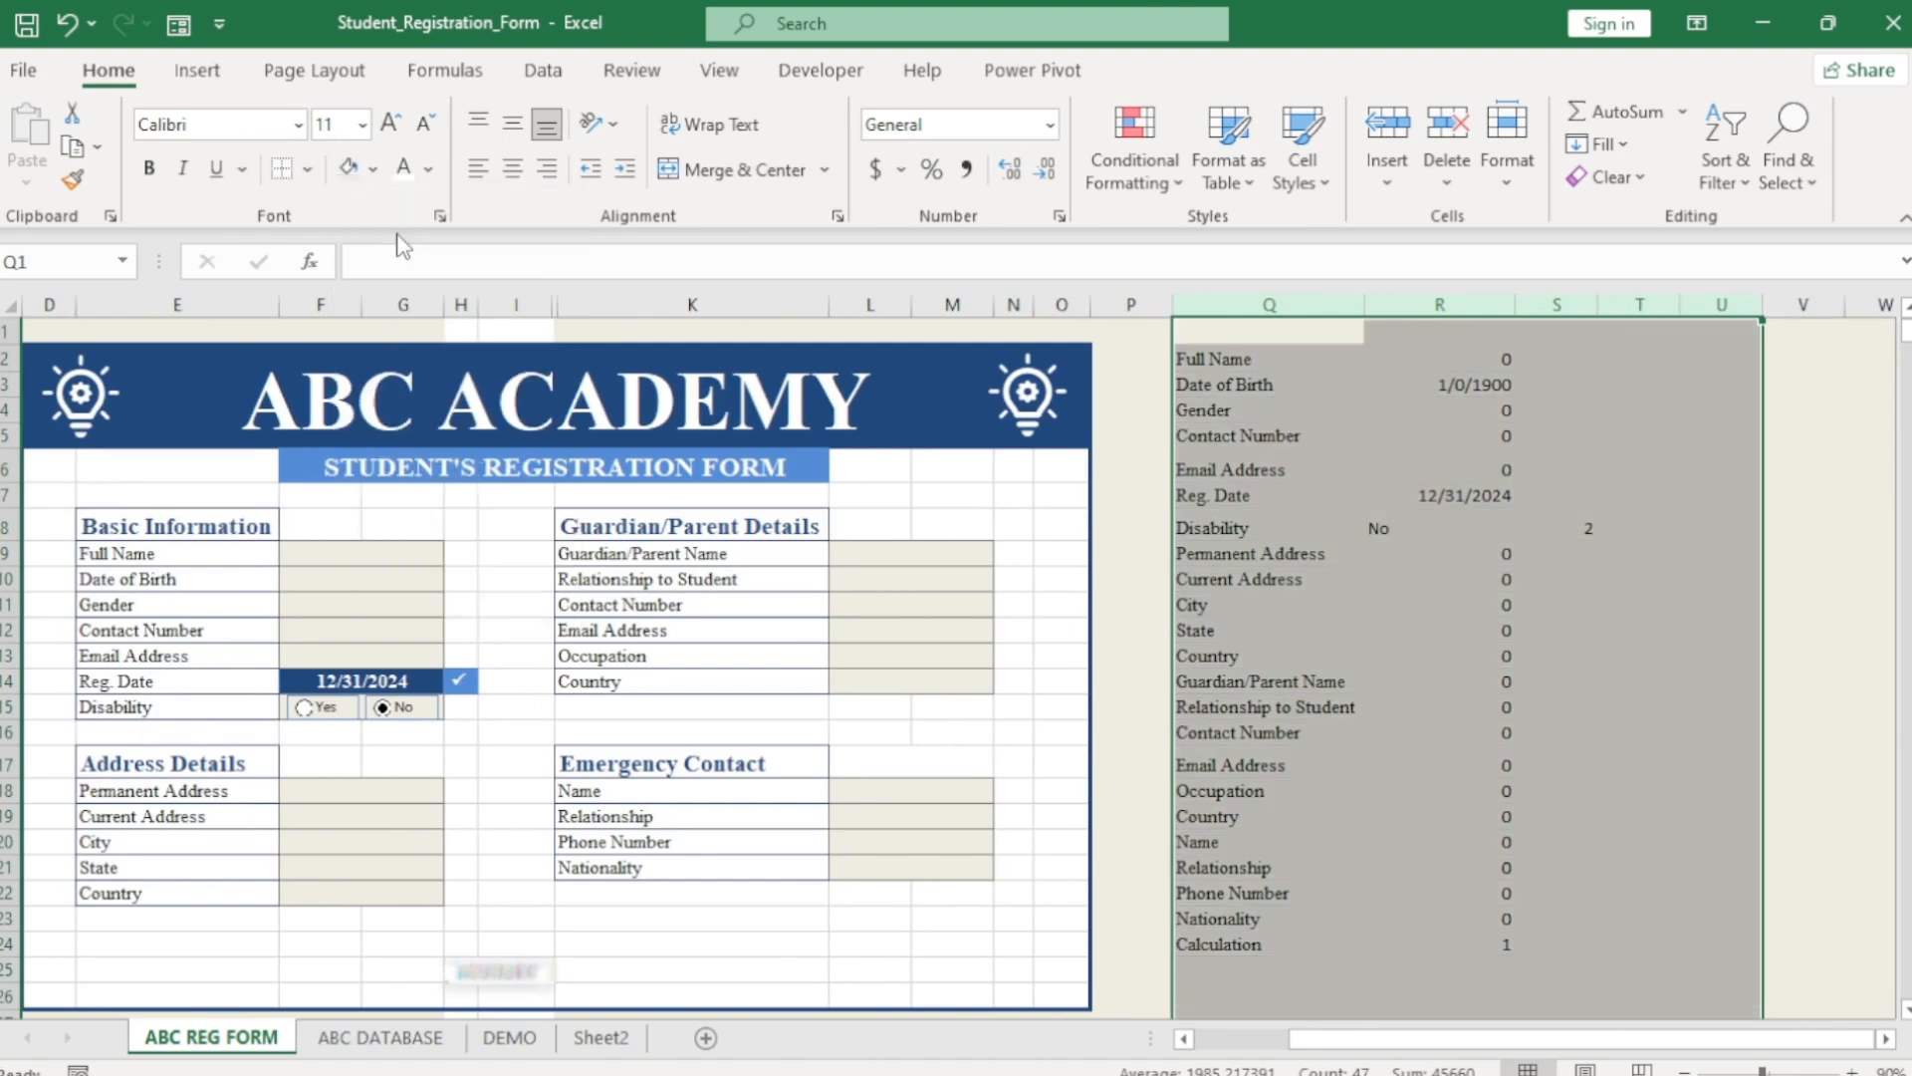
left_click(428, 170)
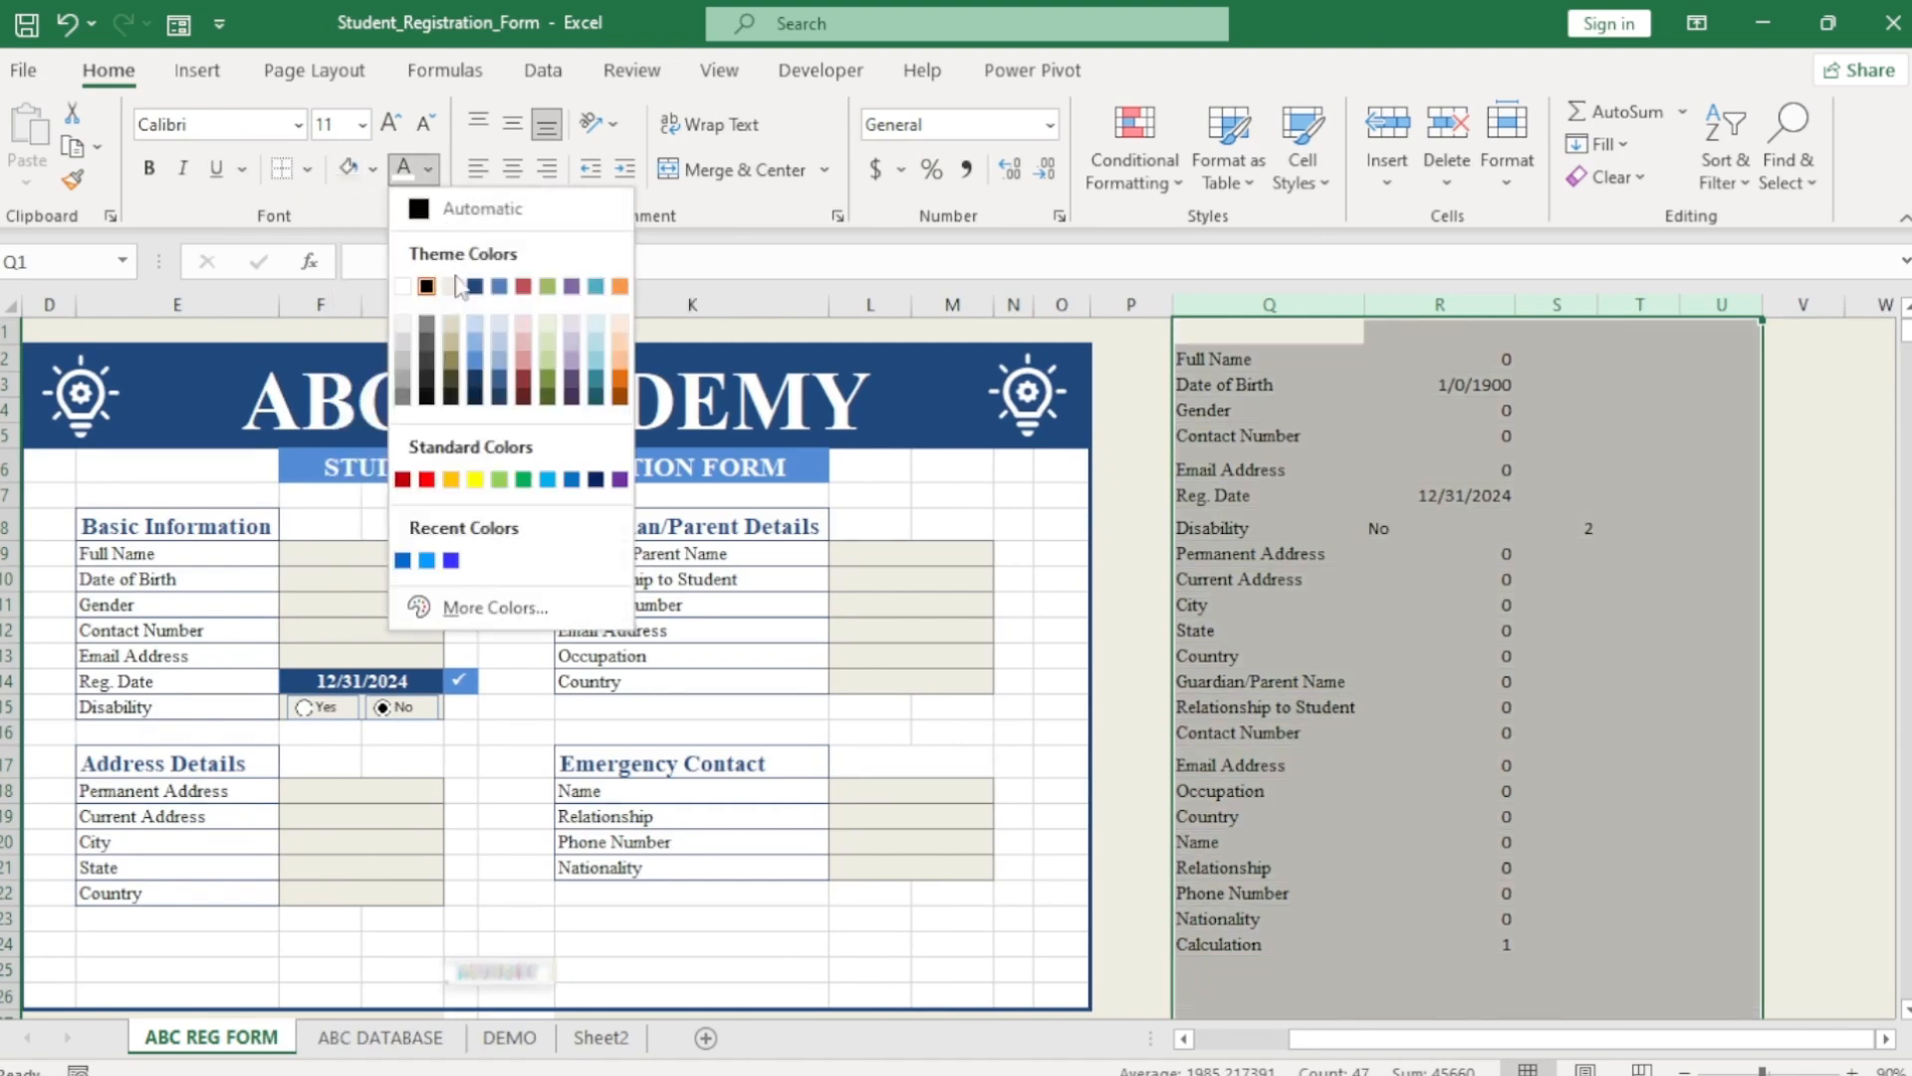
left_click(453, 286)
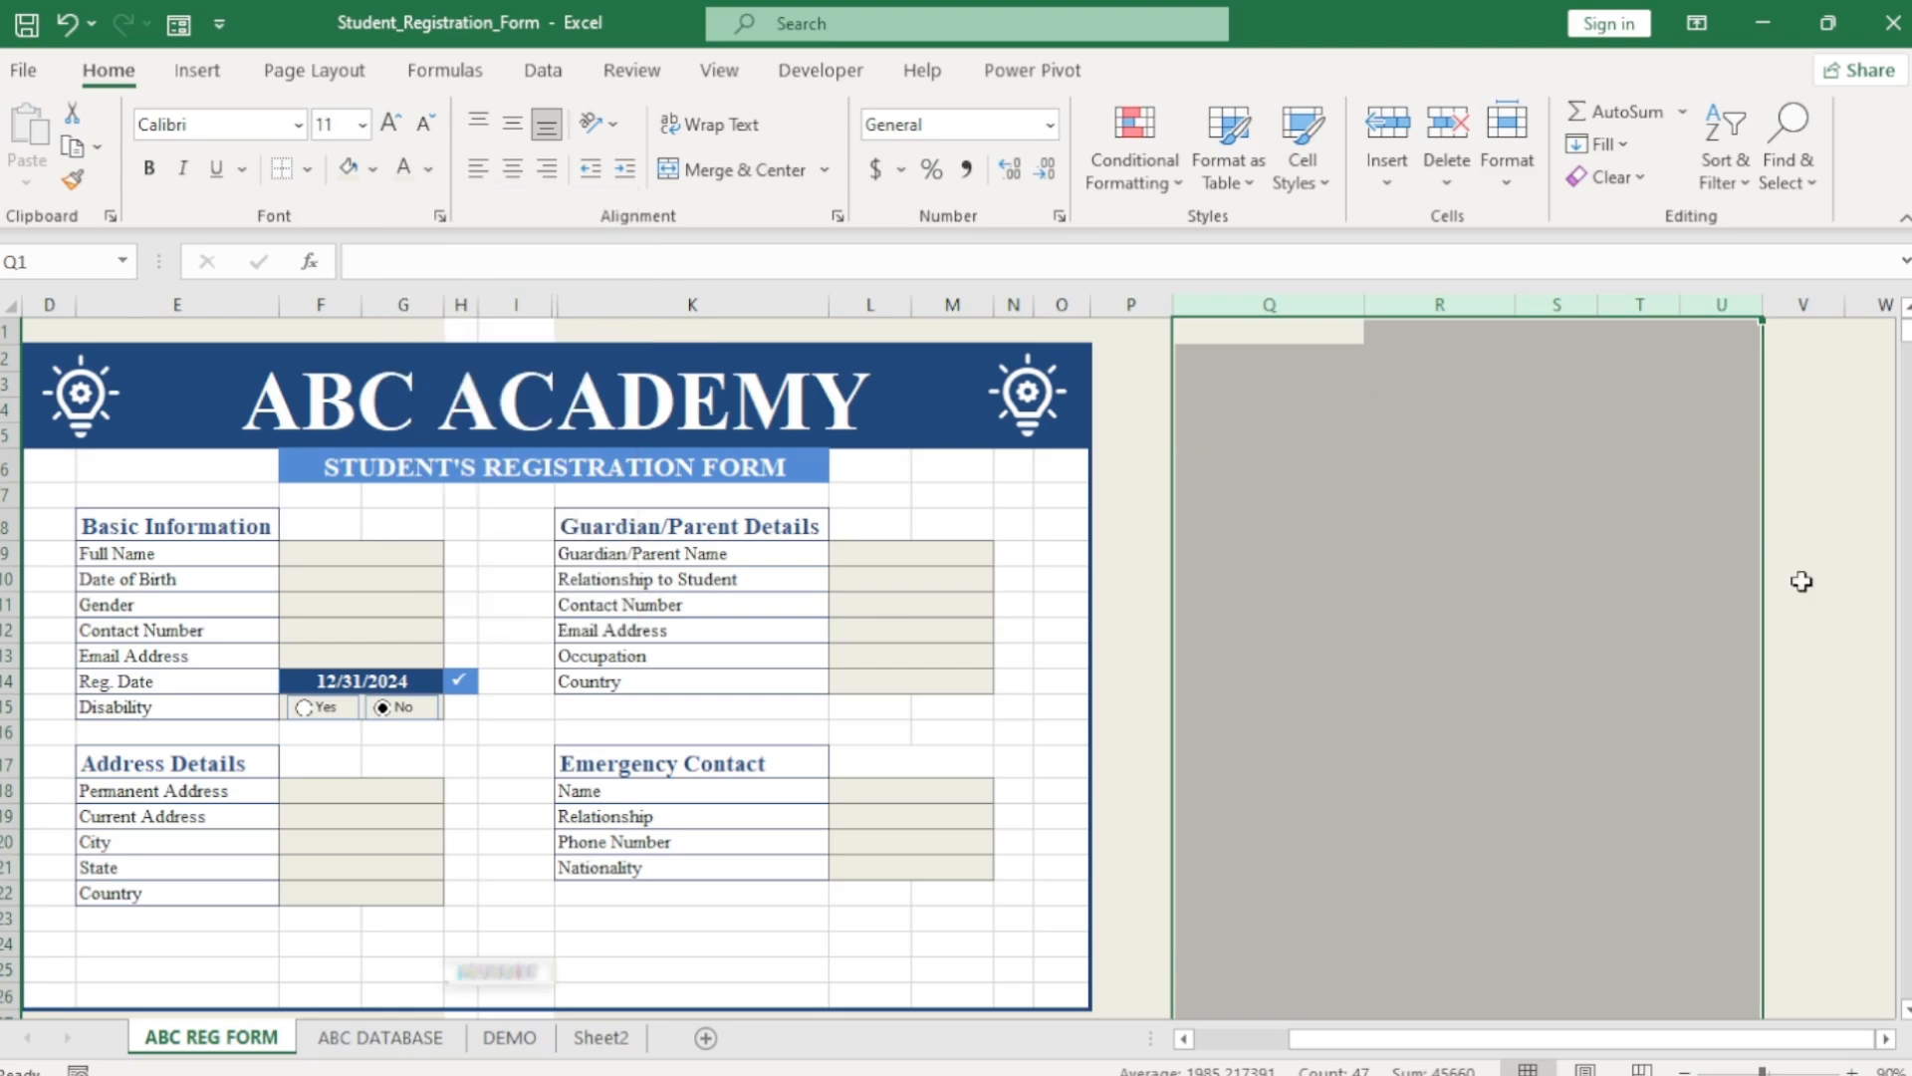
left_click_drag(1604, 1042, 1513, 1042)
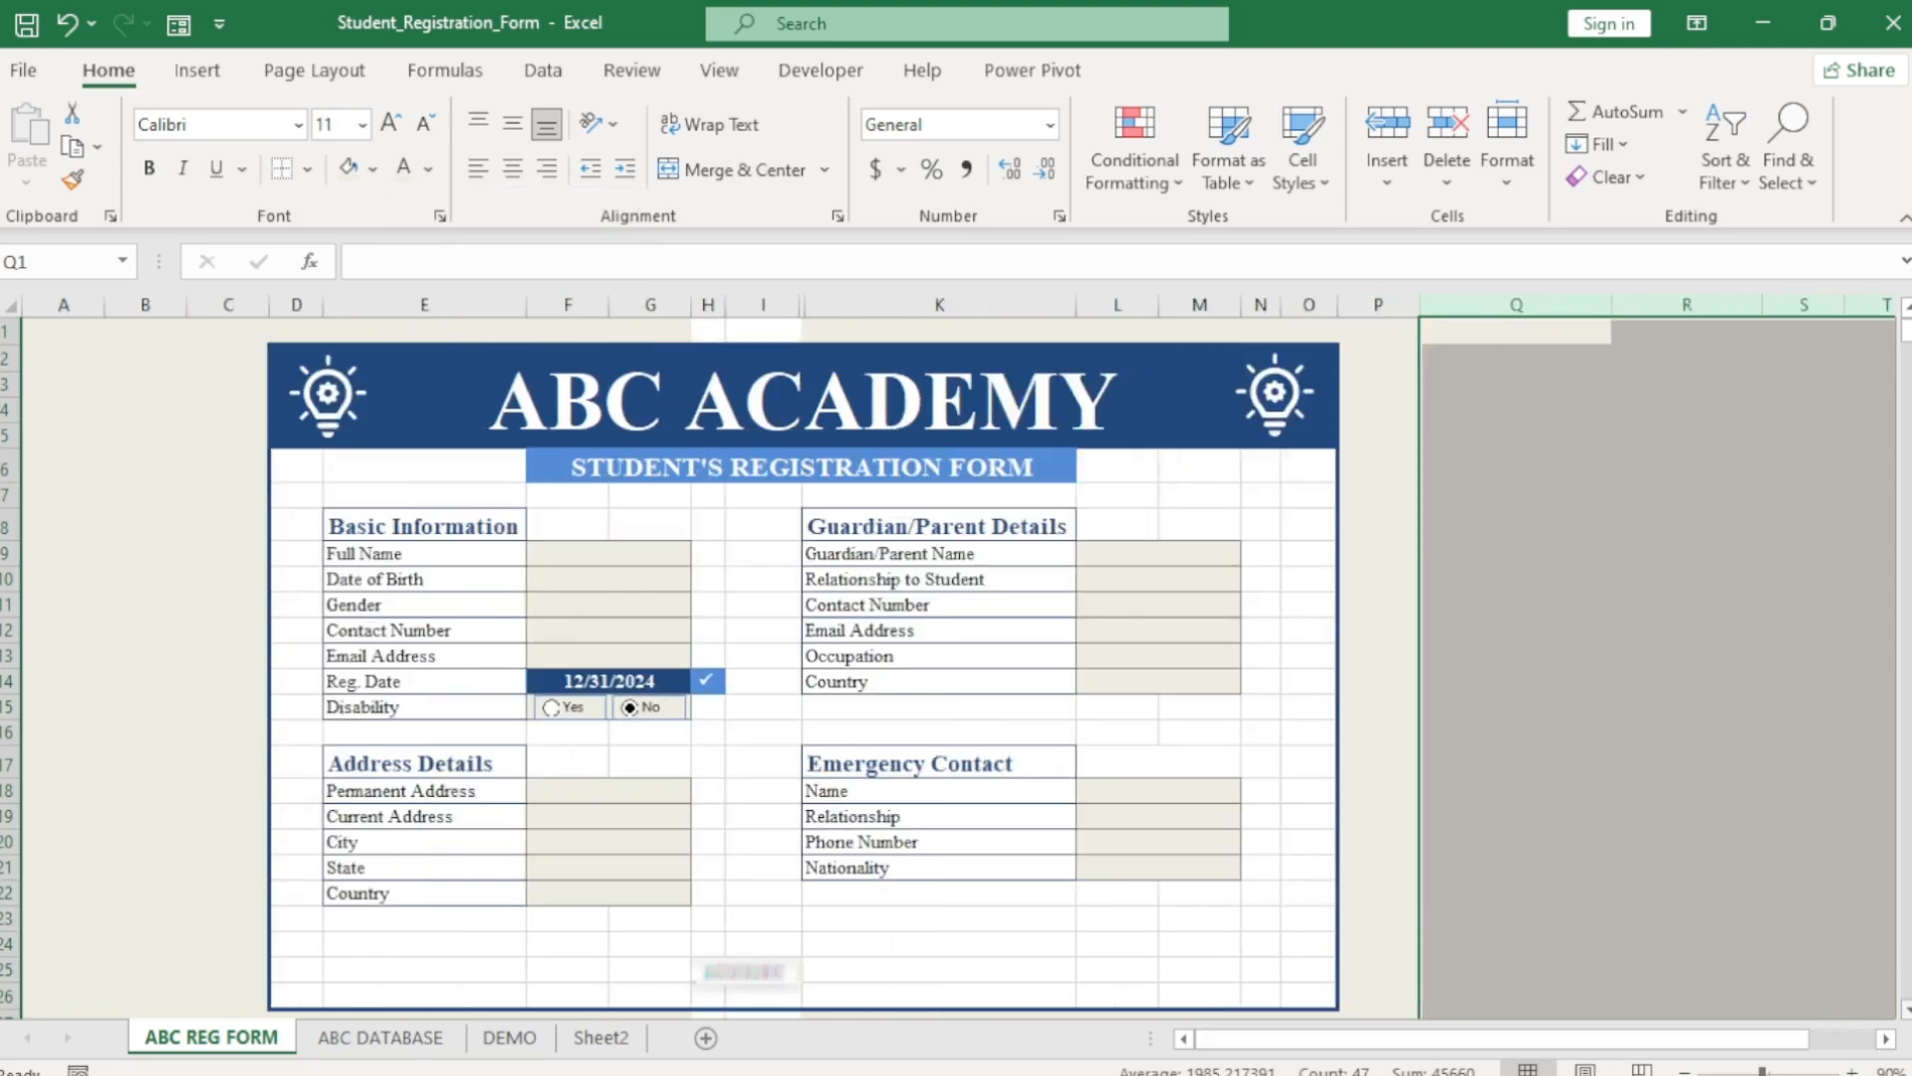
scroll(957, 658, "down", 3)
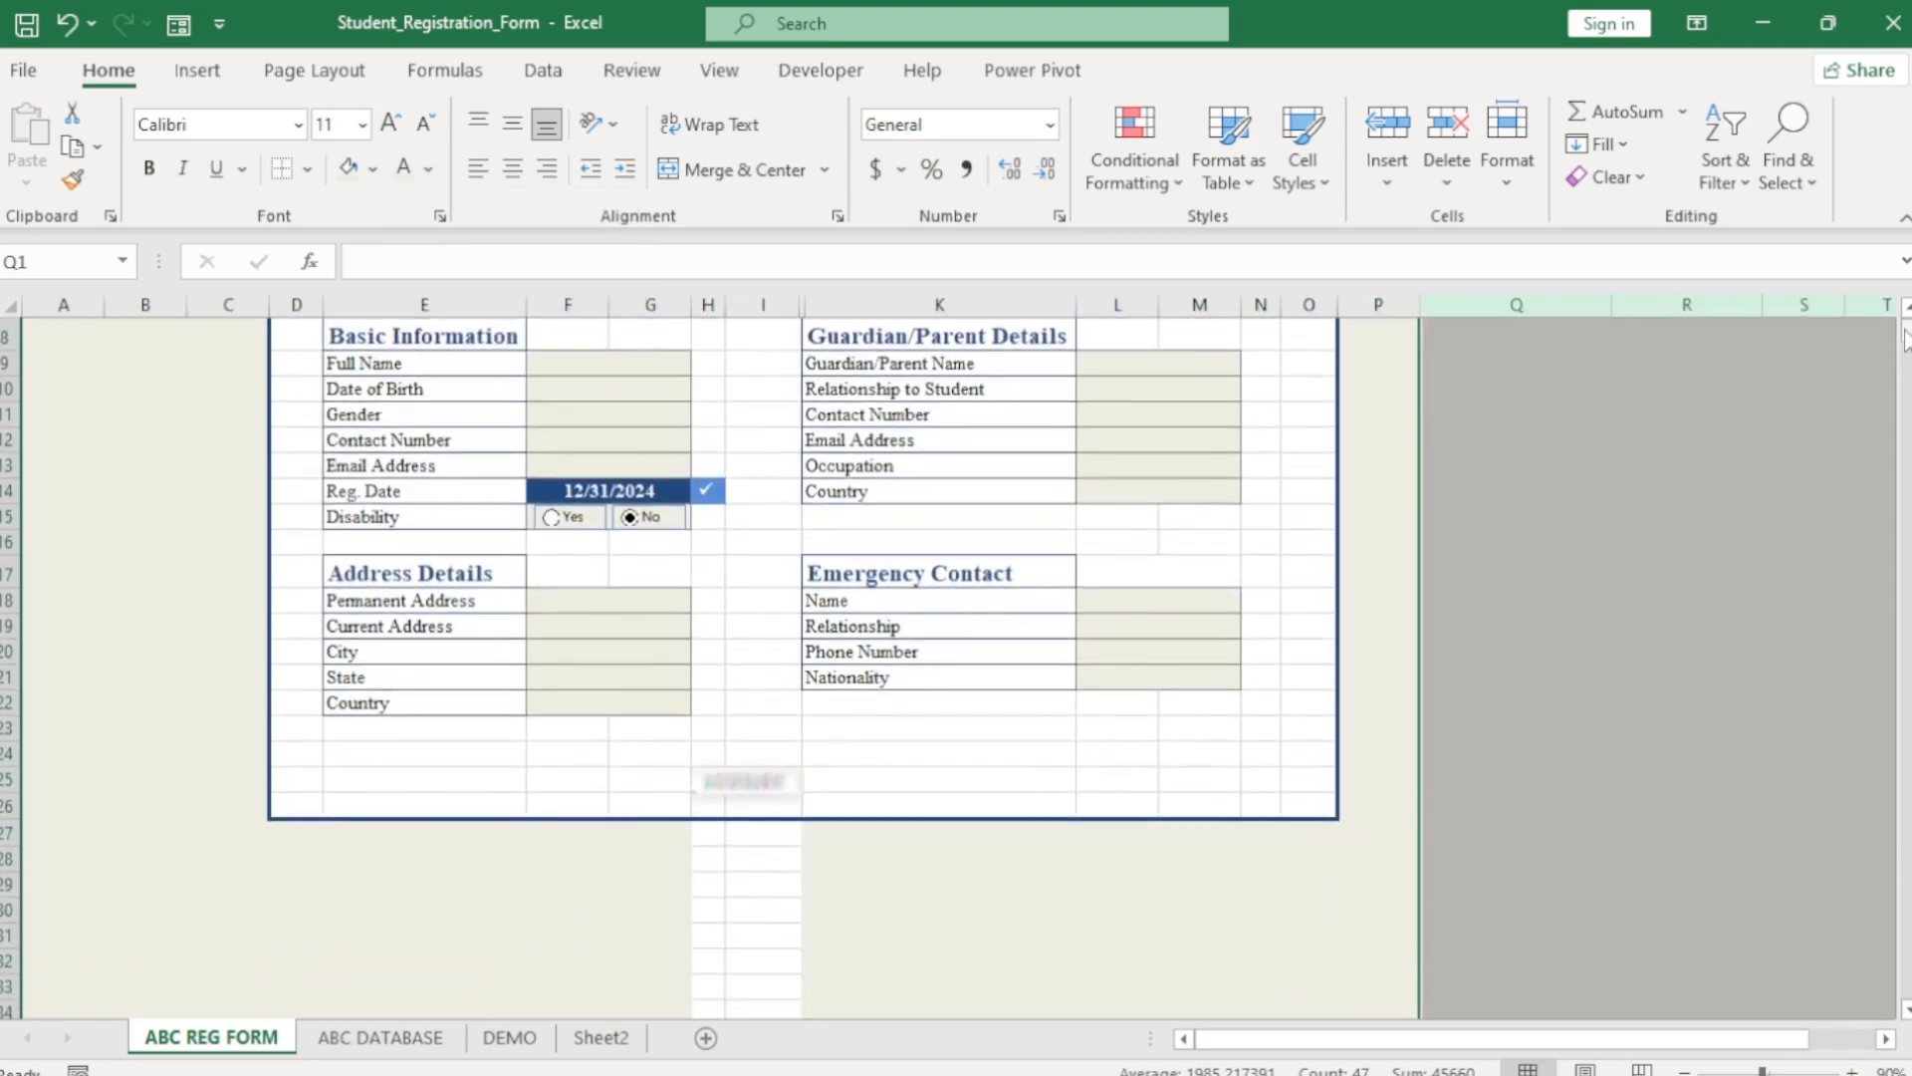
scroll(829, 949, "up", 3)
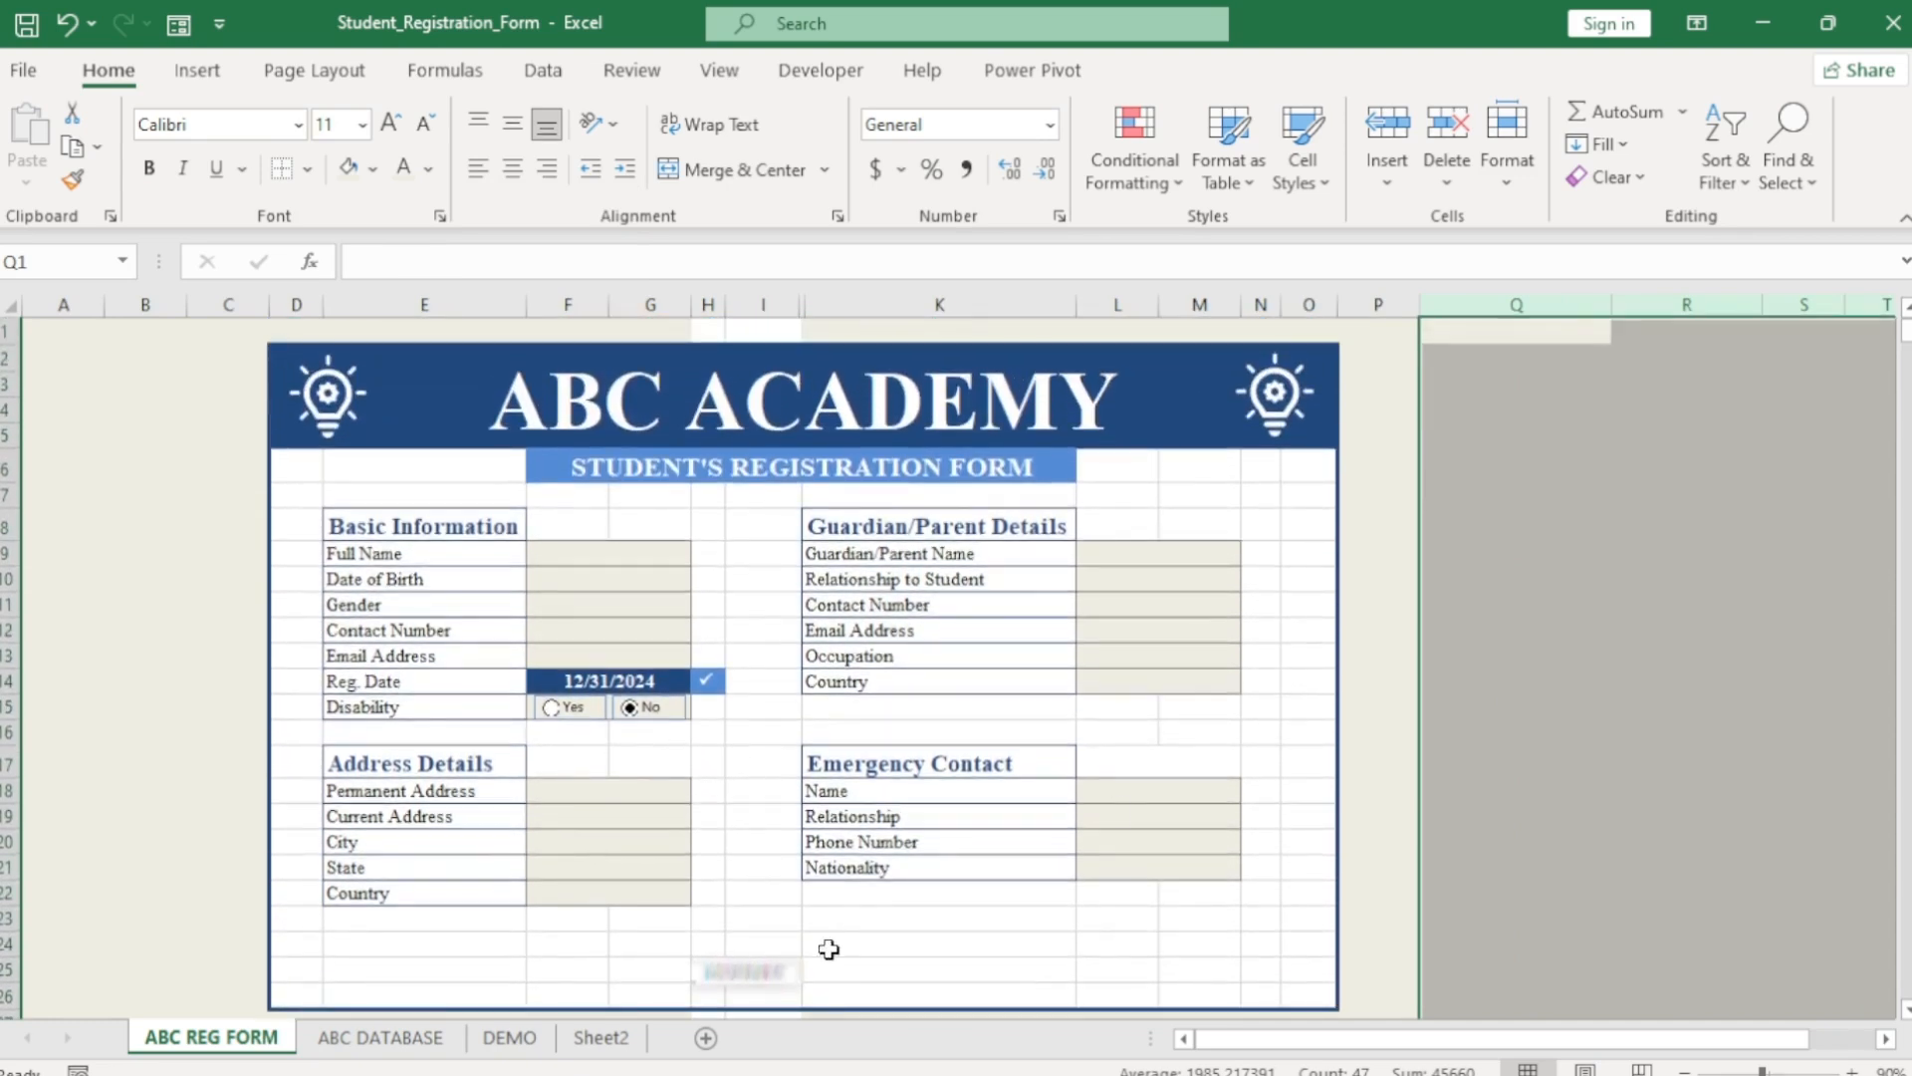
Assign the ABC_FORM macro to the SUBMIT picture, then view ABC DATABASE.
left_click(749, 972)
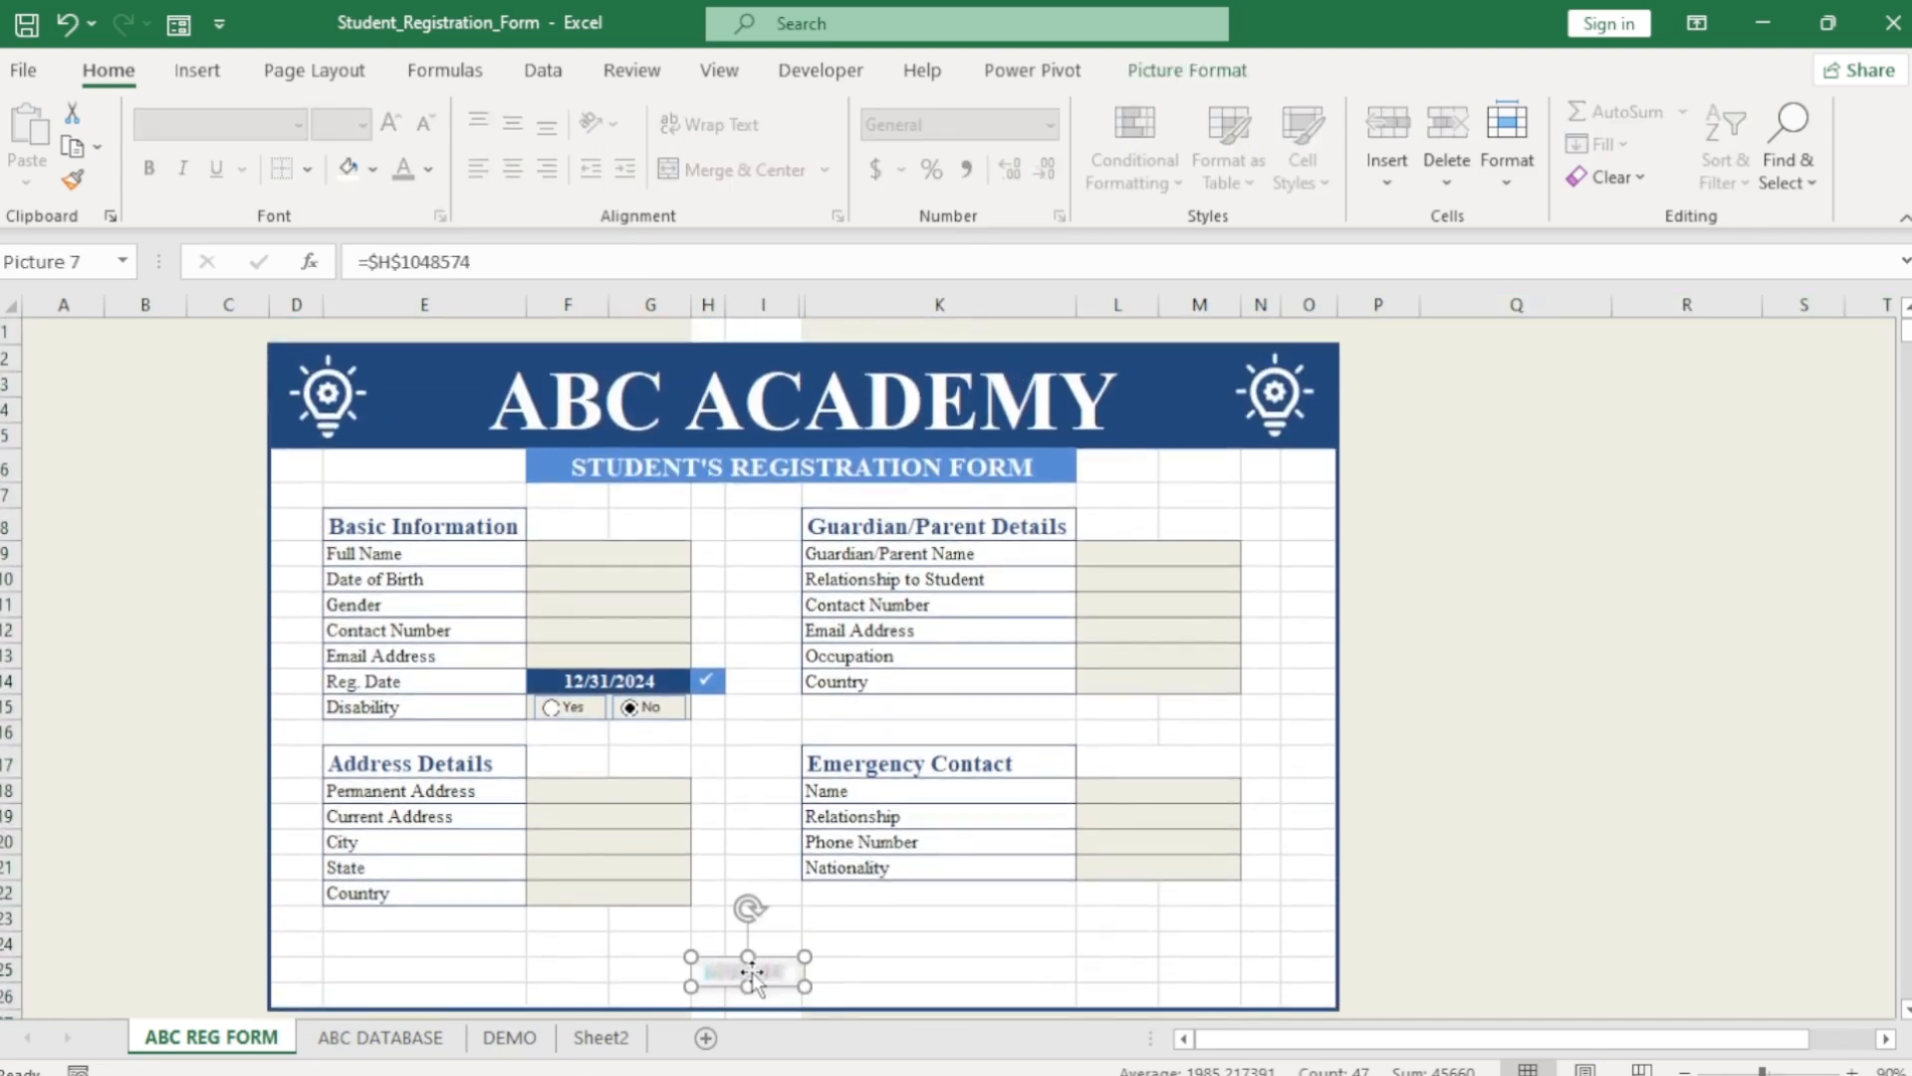
right_click(752, 974)
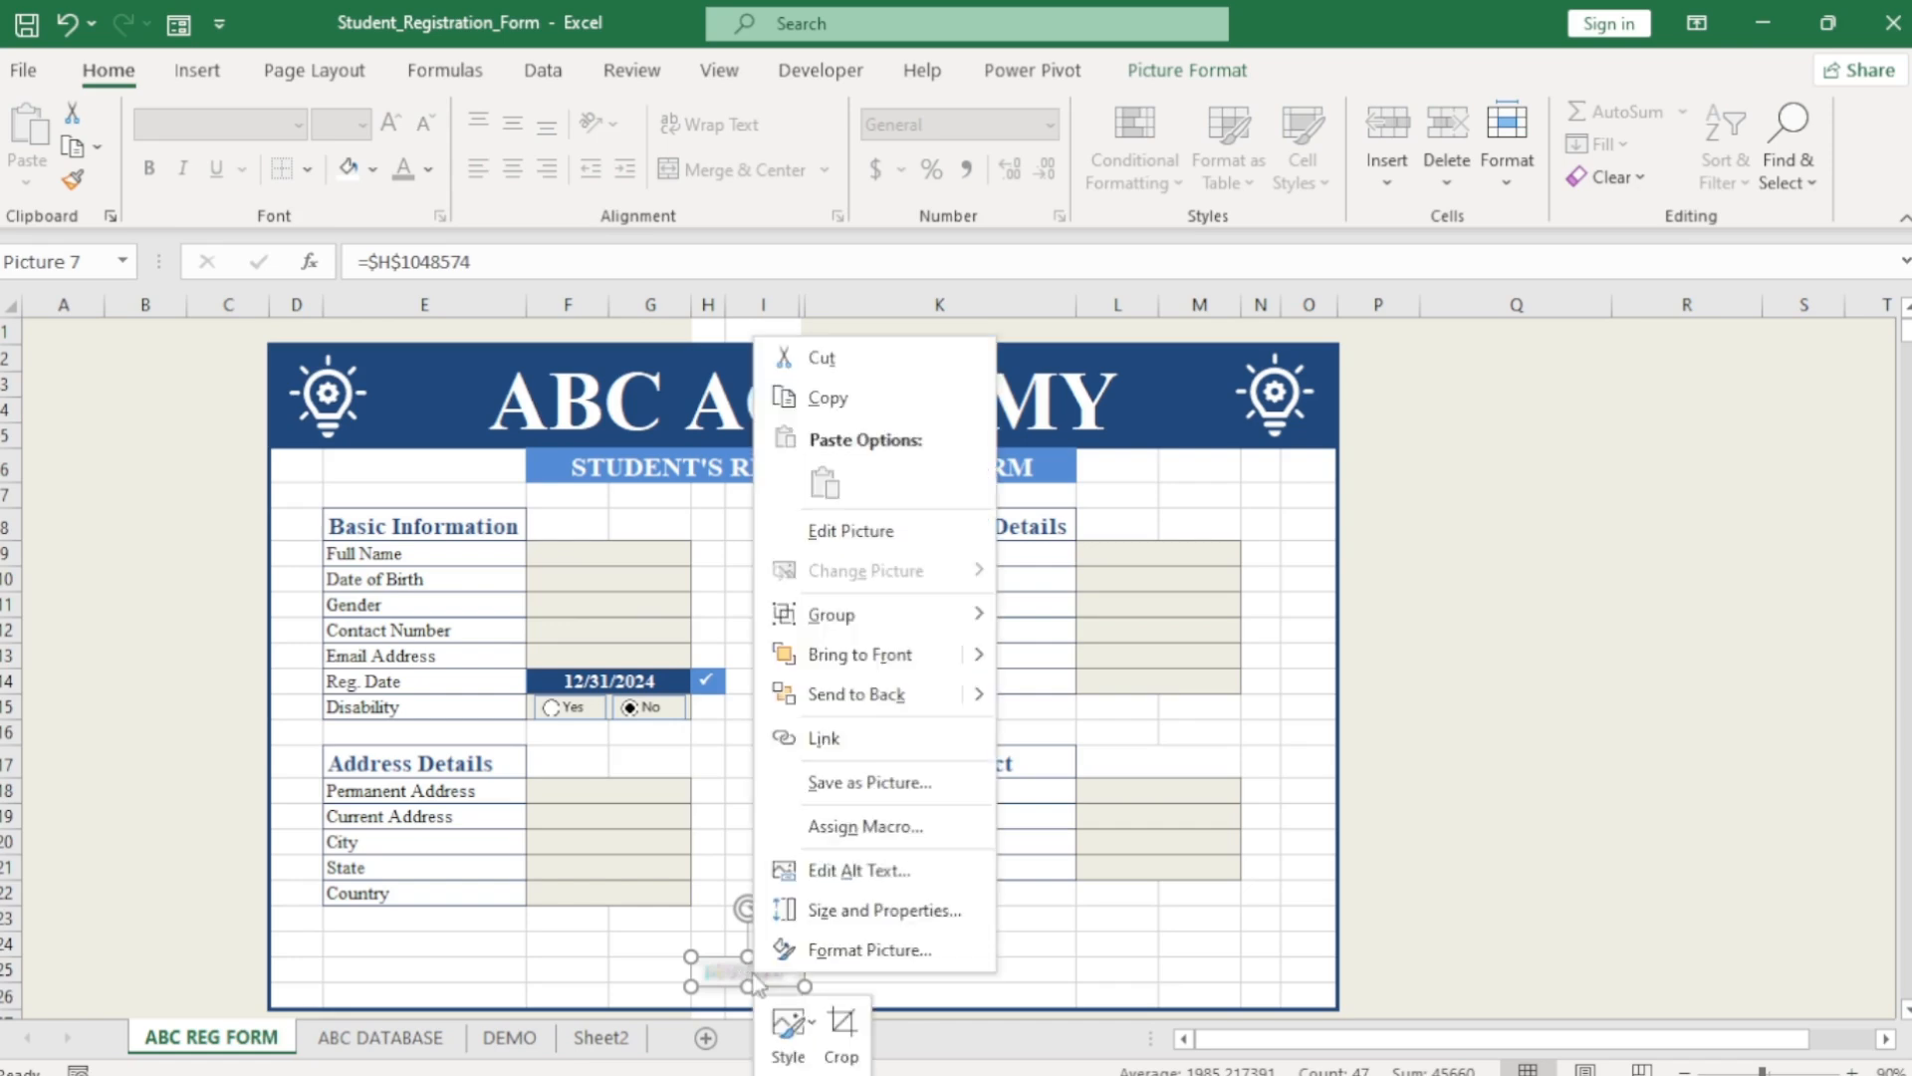
left_click(850, 827)
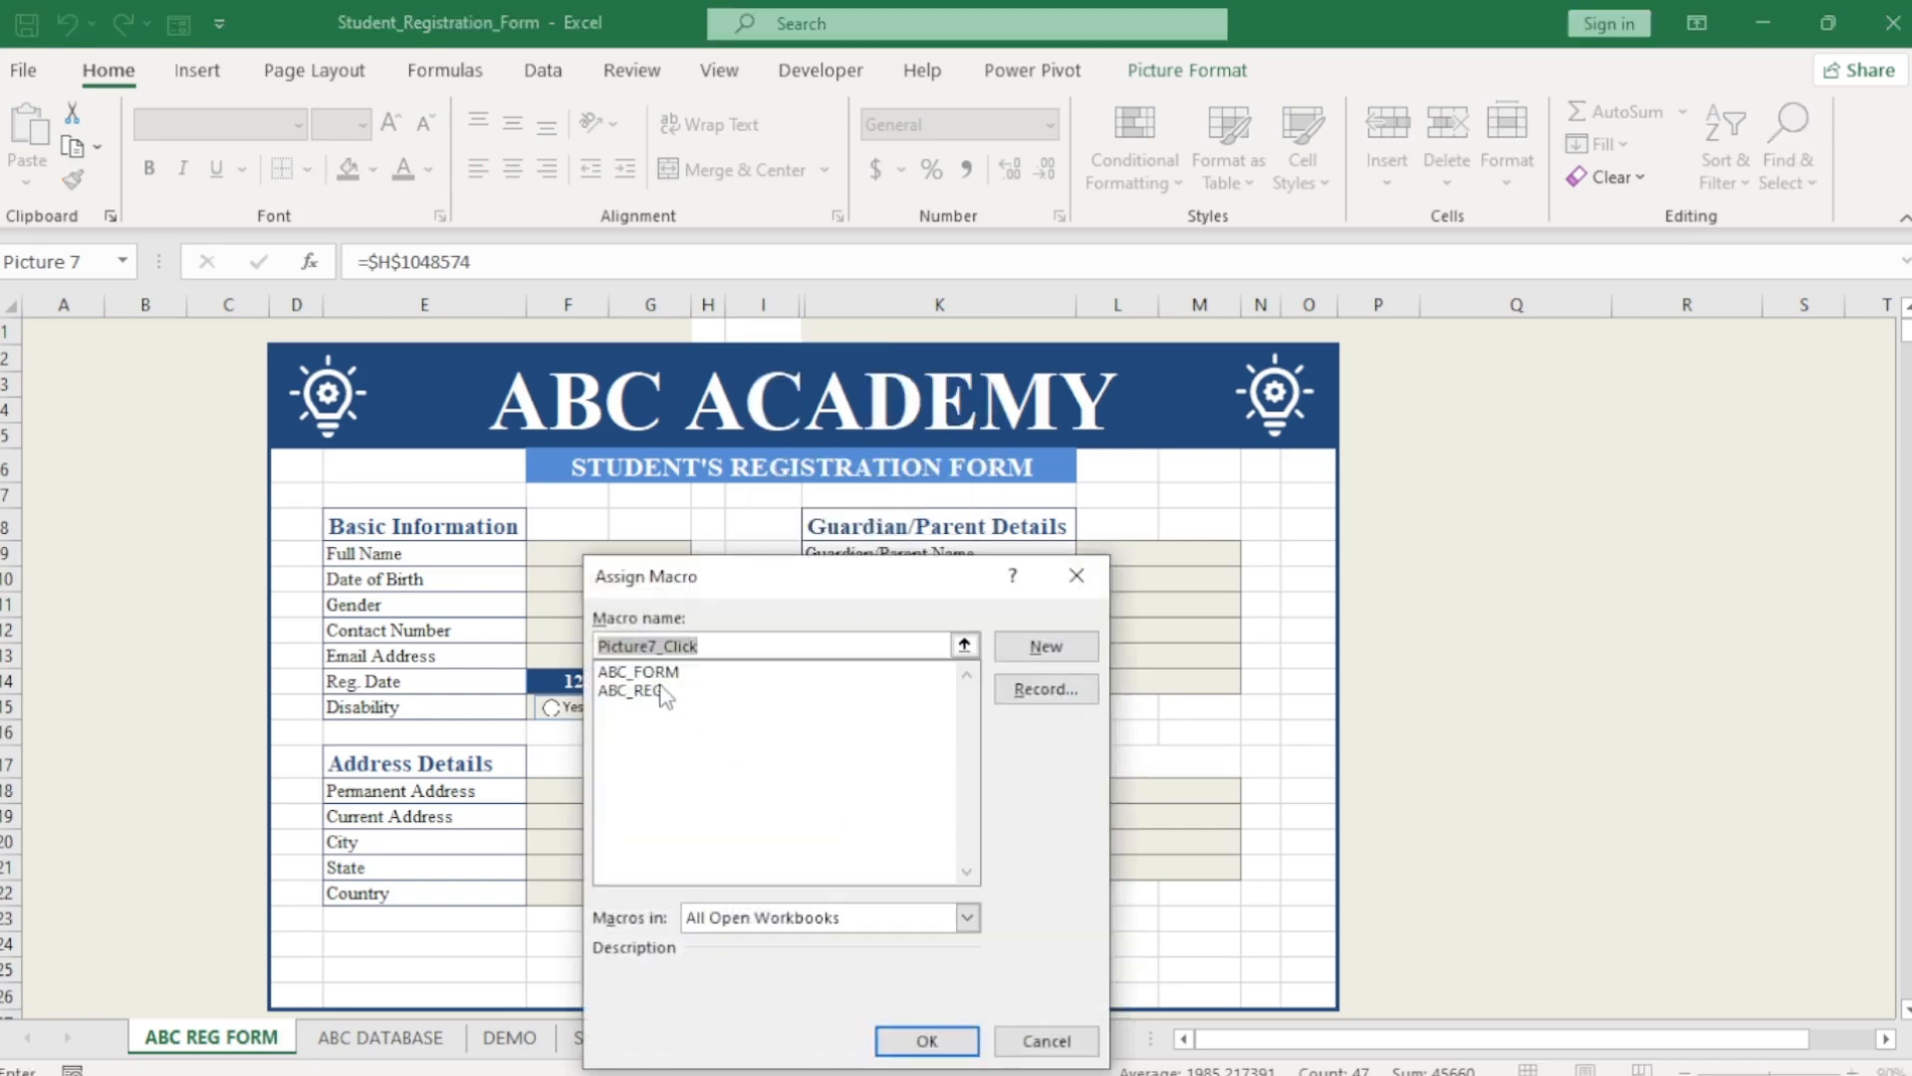
left_click(650, 673)
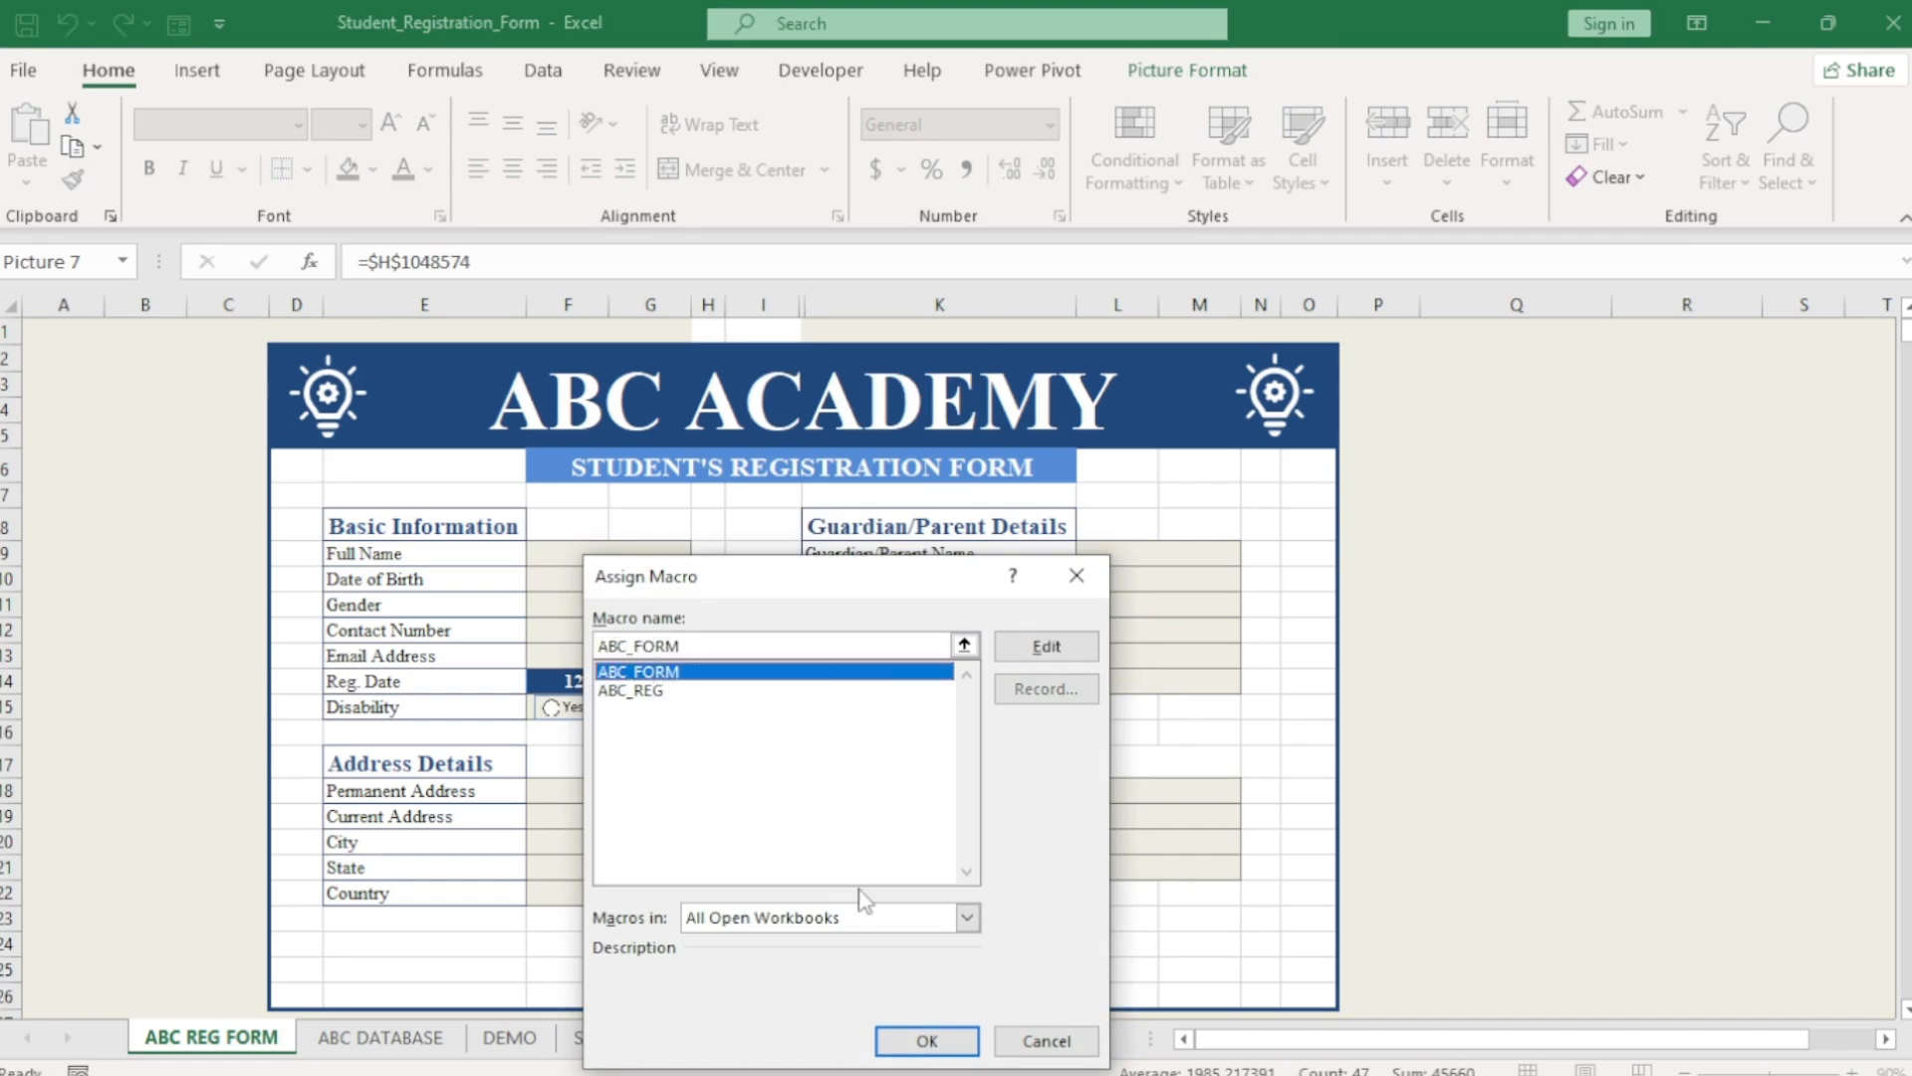
left_click(917, 1042)
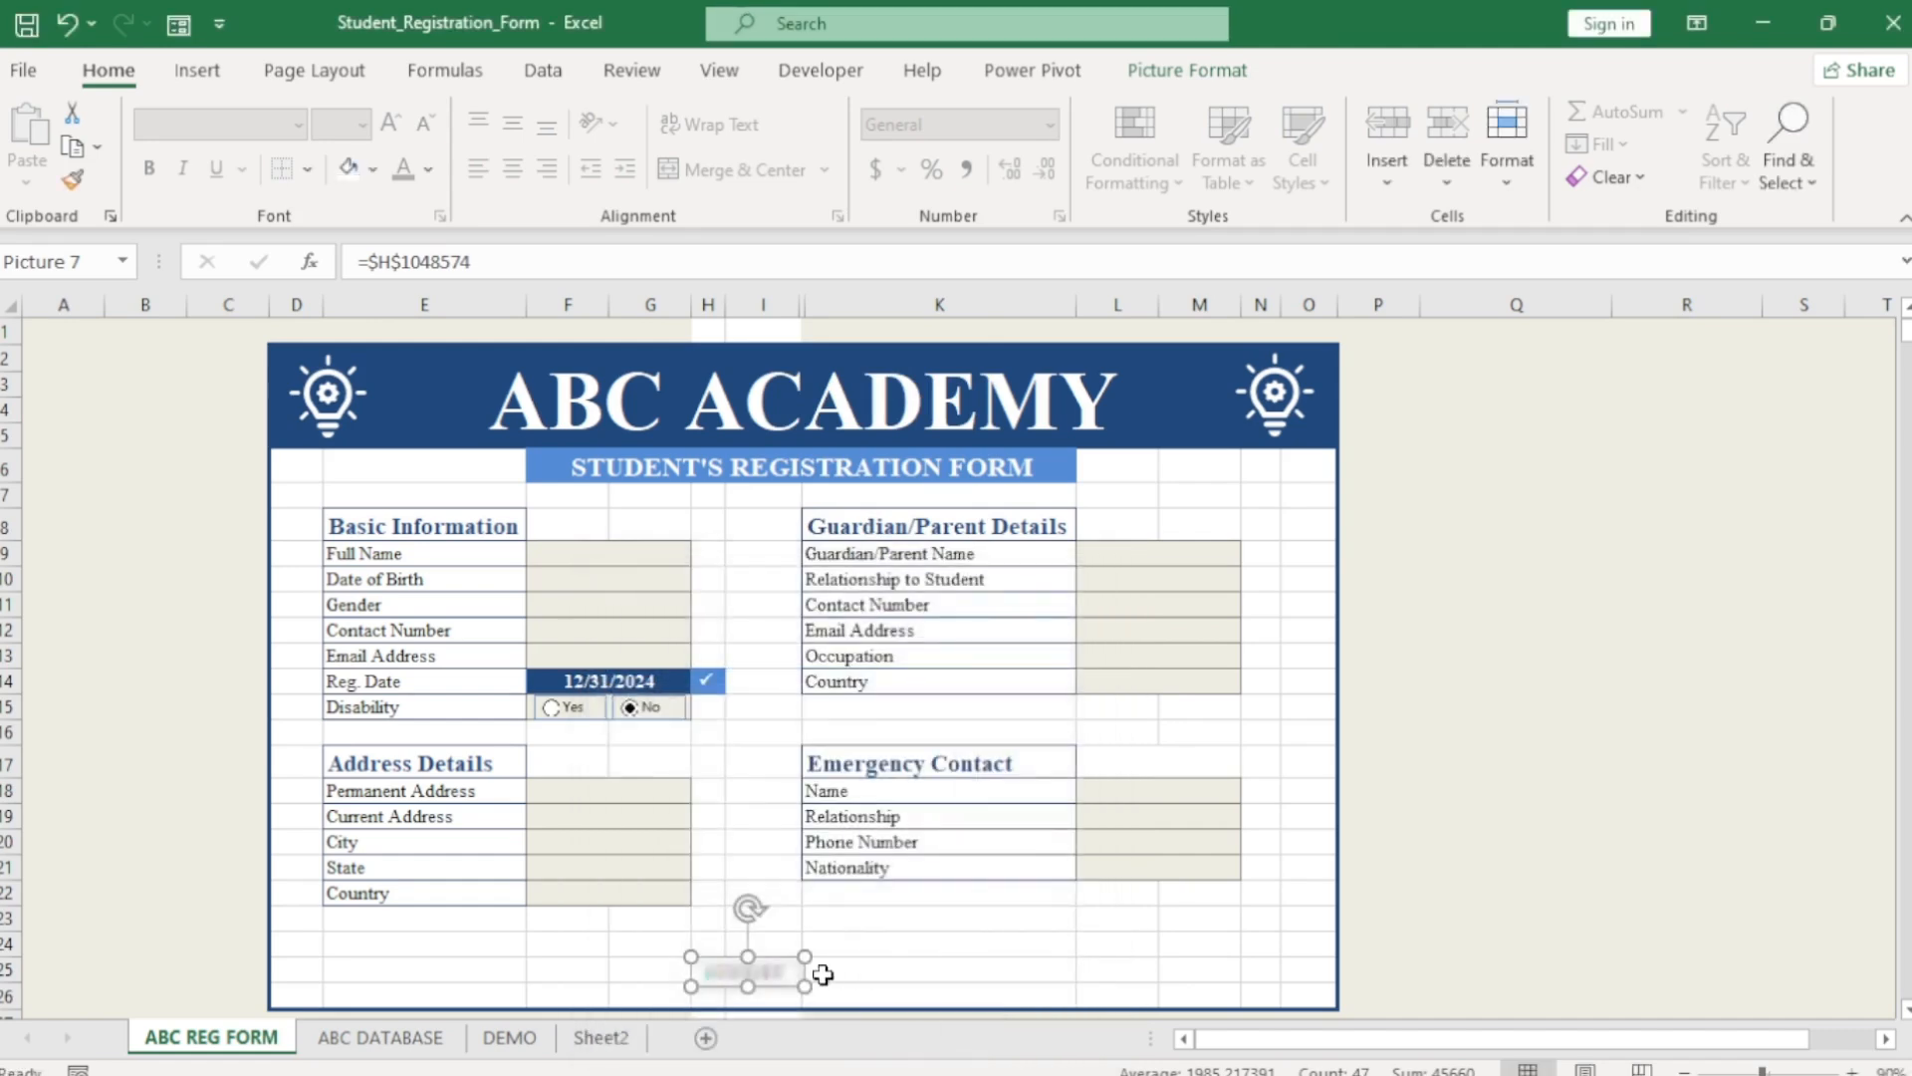
left_click(974, 968)
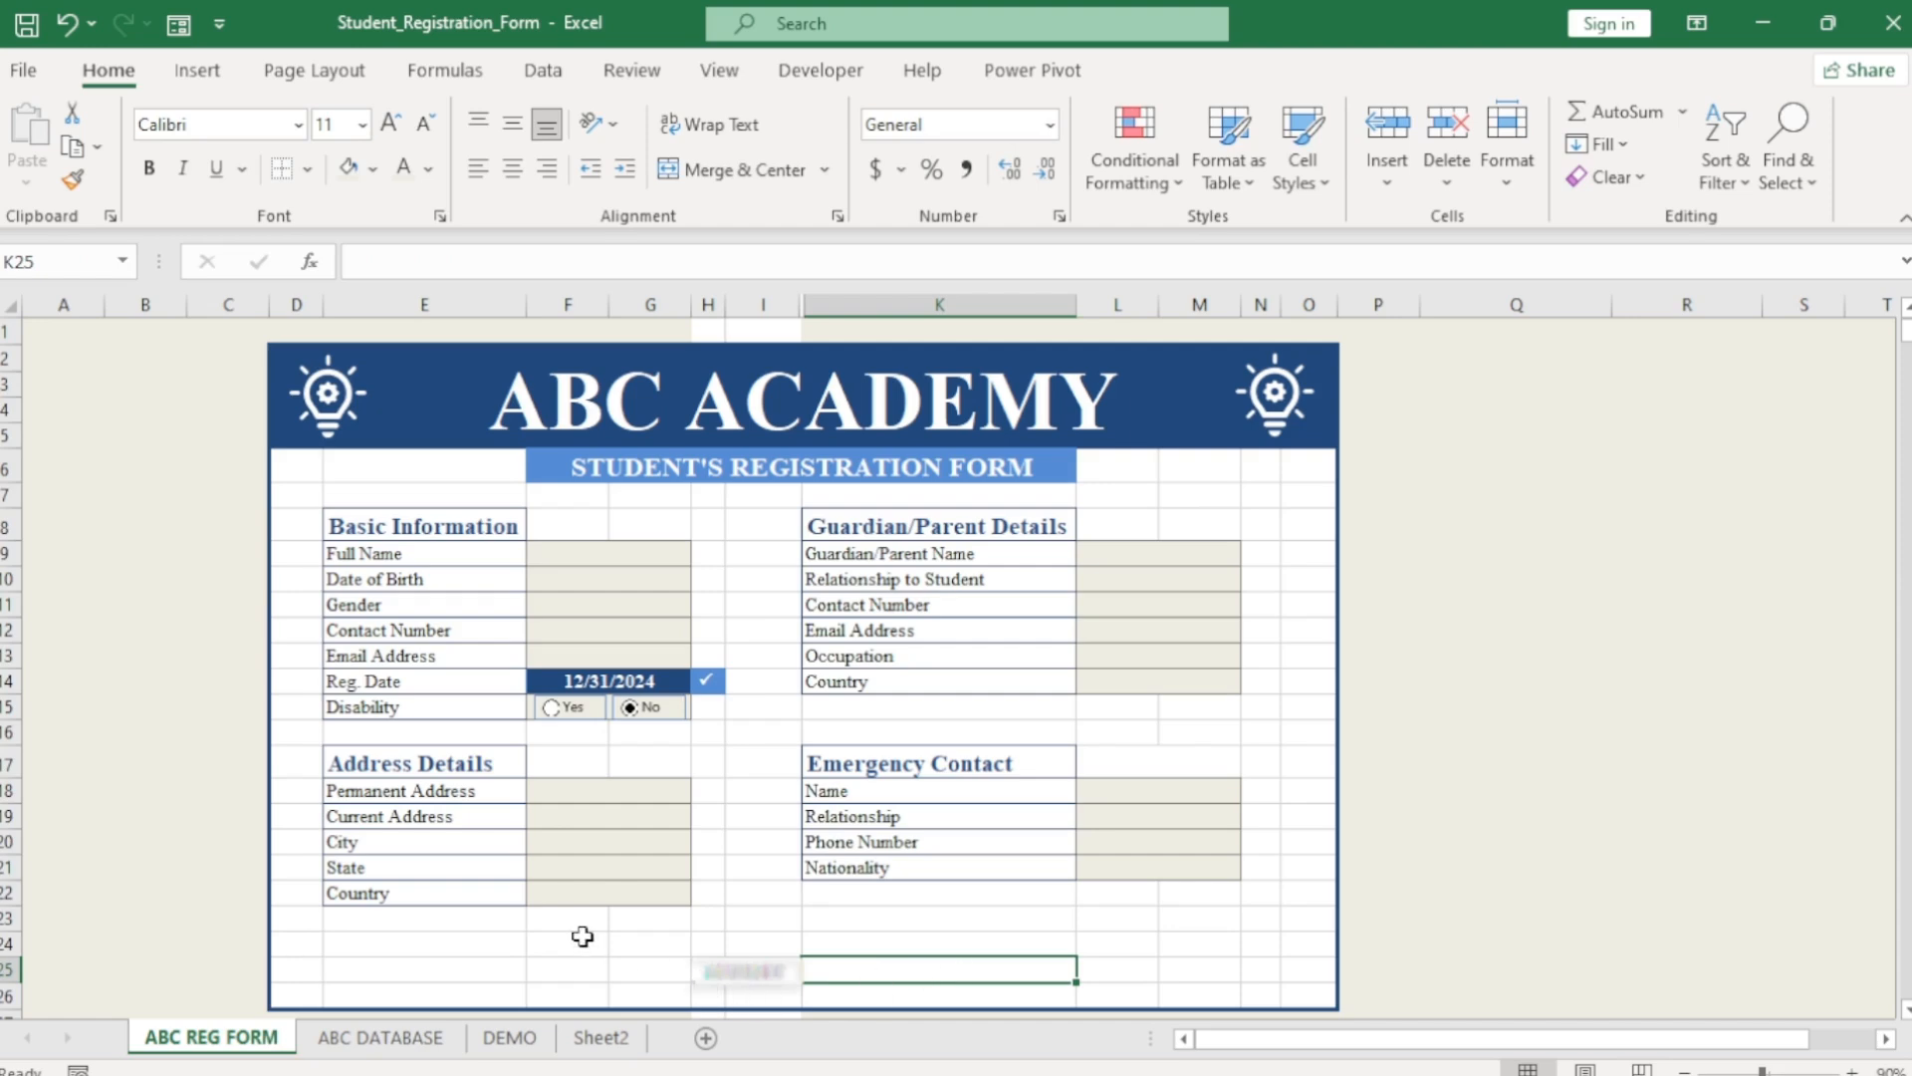
left_click(388, 1037)
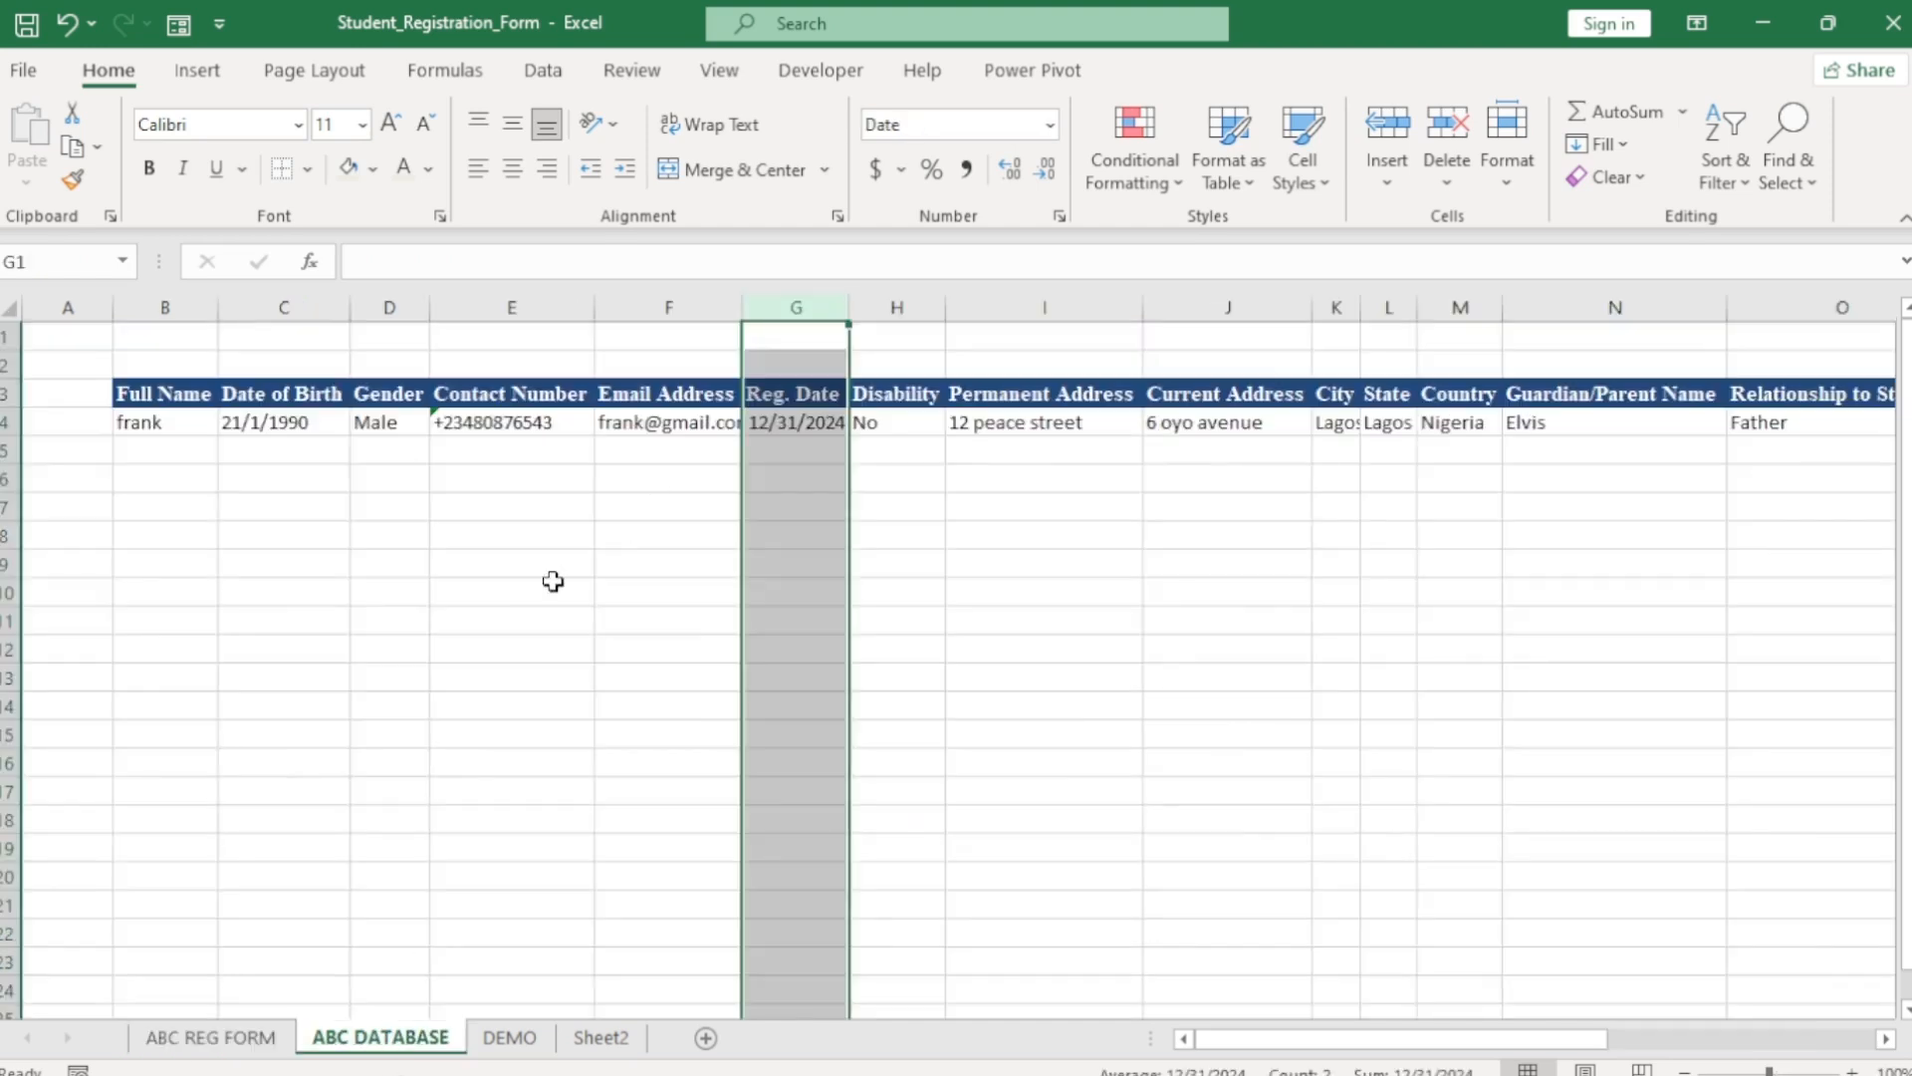
On ABC REG FORM, enter a student's full name and date of birth 1/2/1994.
left_click(210, 1037)
left_click(596, 553)
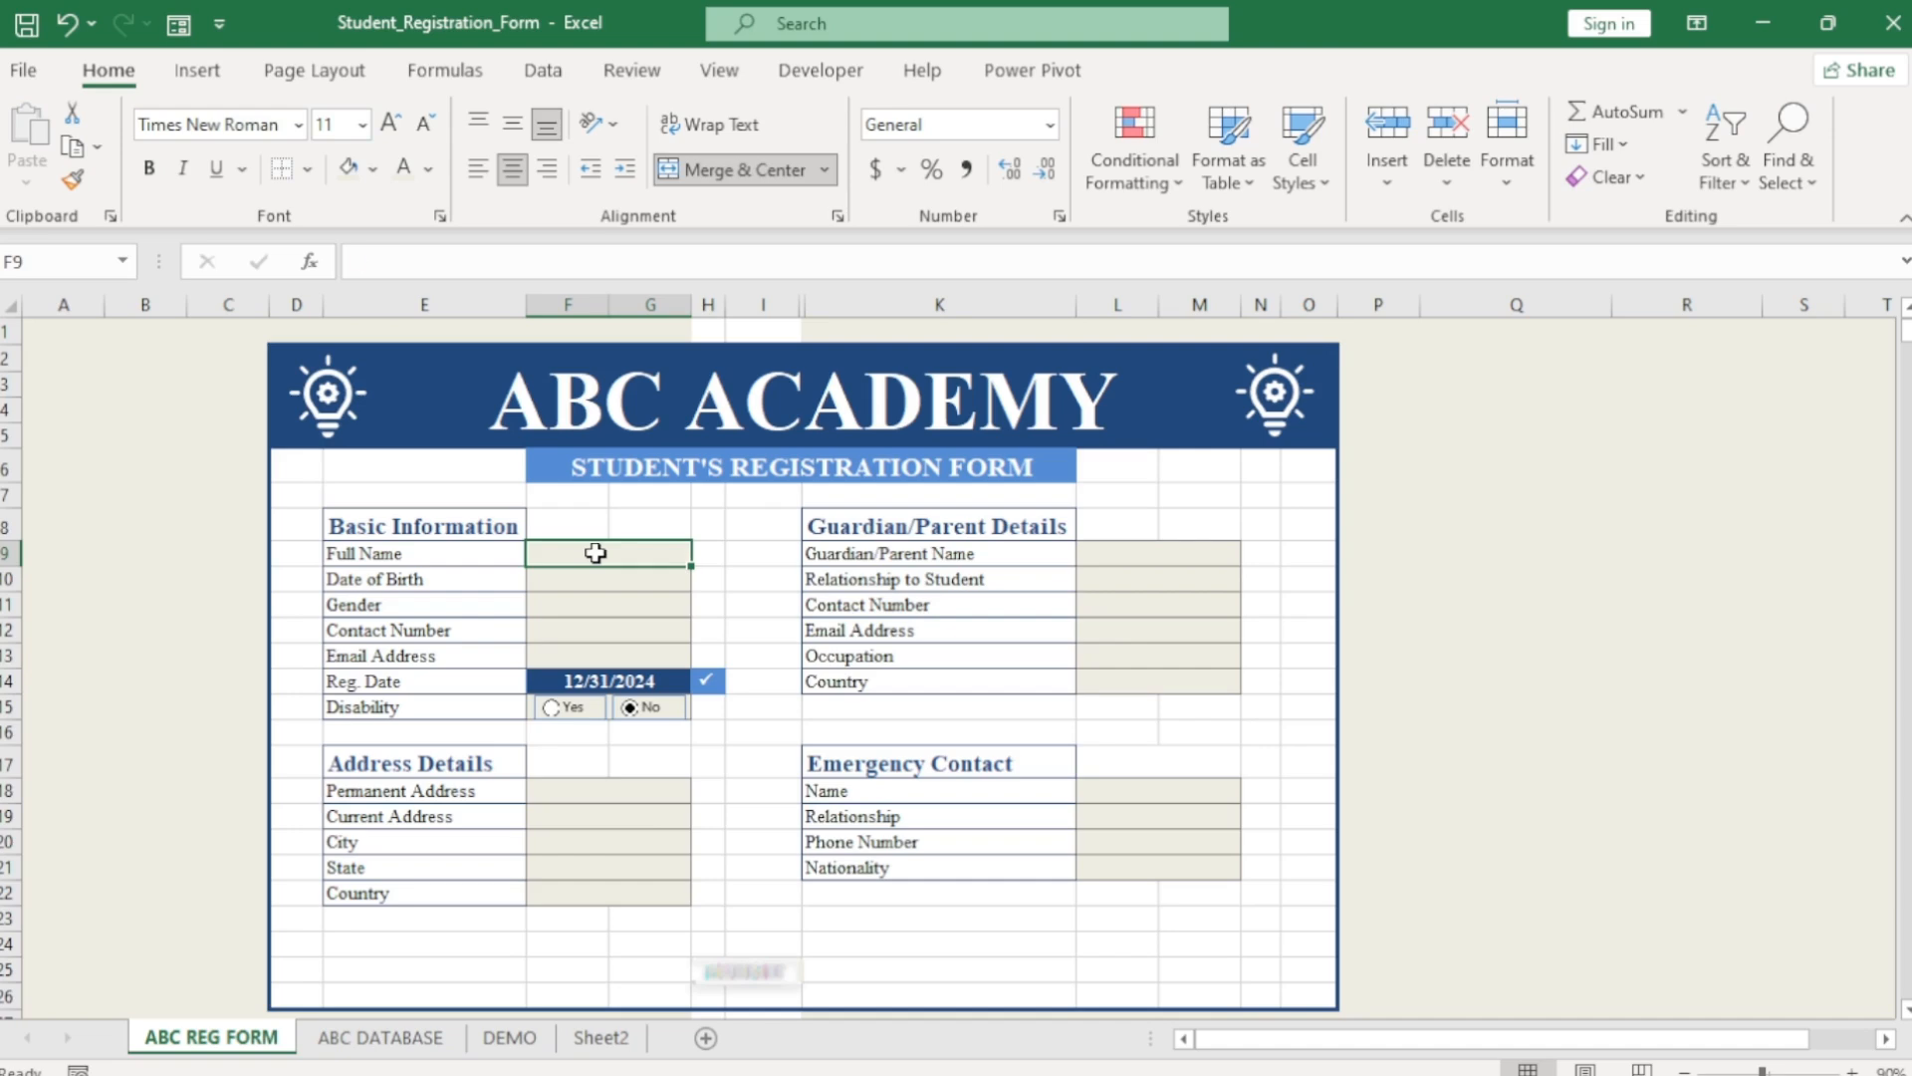
type("Fr")
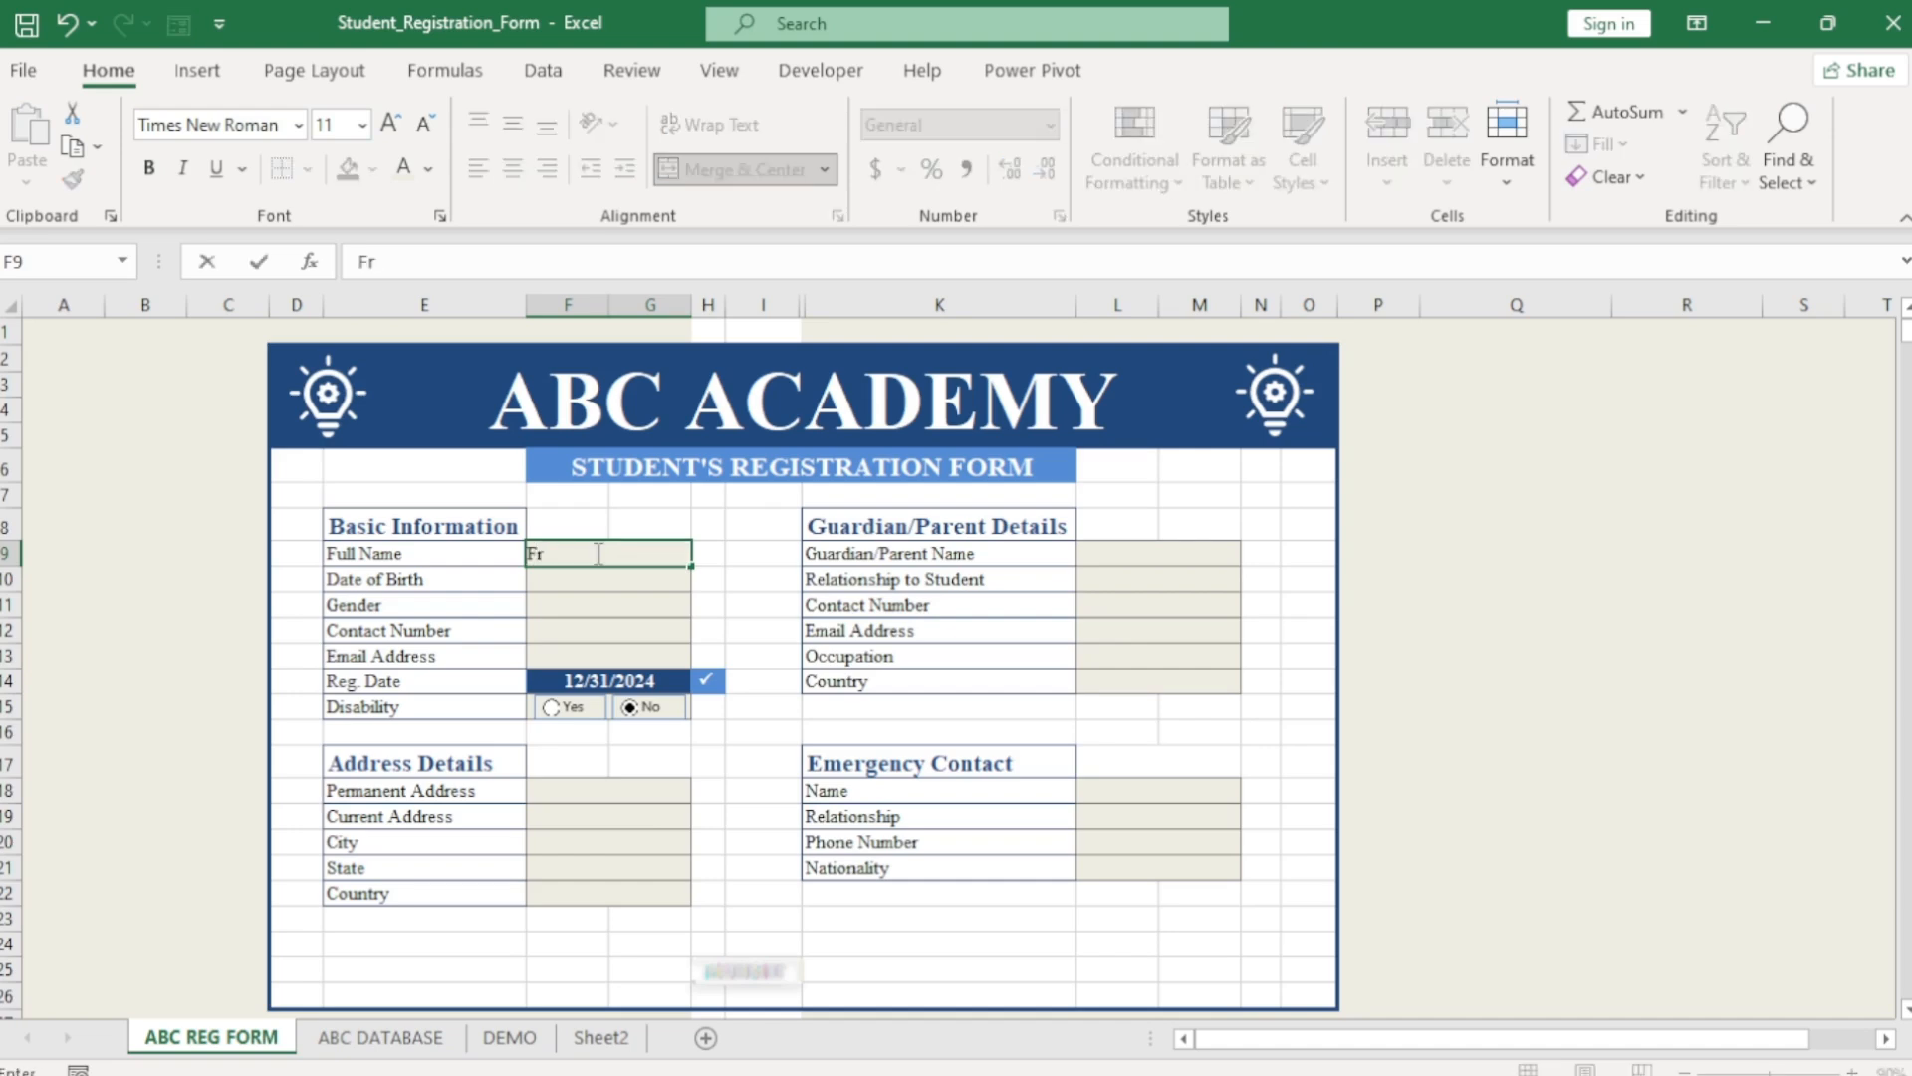
type("ankl")
type("in ")
type("v")
type("V")
type(".H")
key("Return")
type("1/2/1994")
key("Return")
left_click(704, 605)
left_click(618, 626)
key("Return")
Fill in phone, e-mail, Lecturer, Nigeria, next-of-kin name and Elder Brother, then submit.
key("Return")
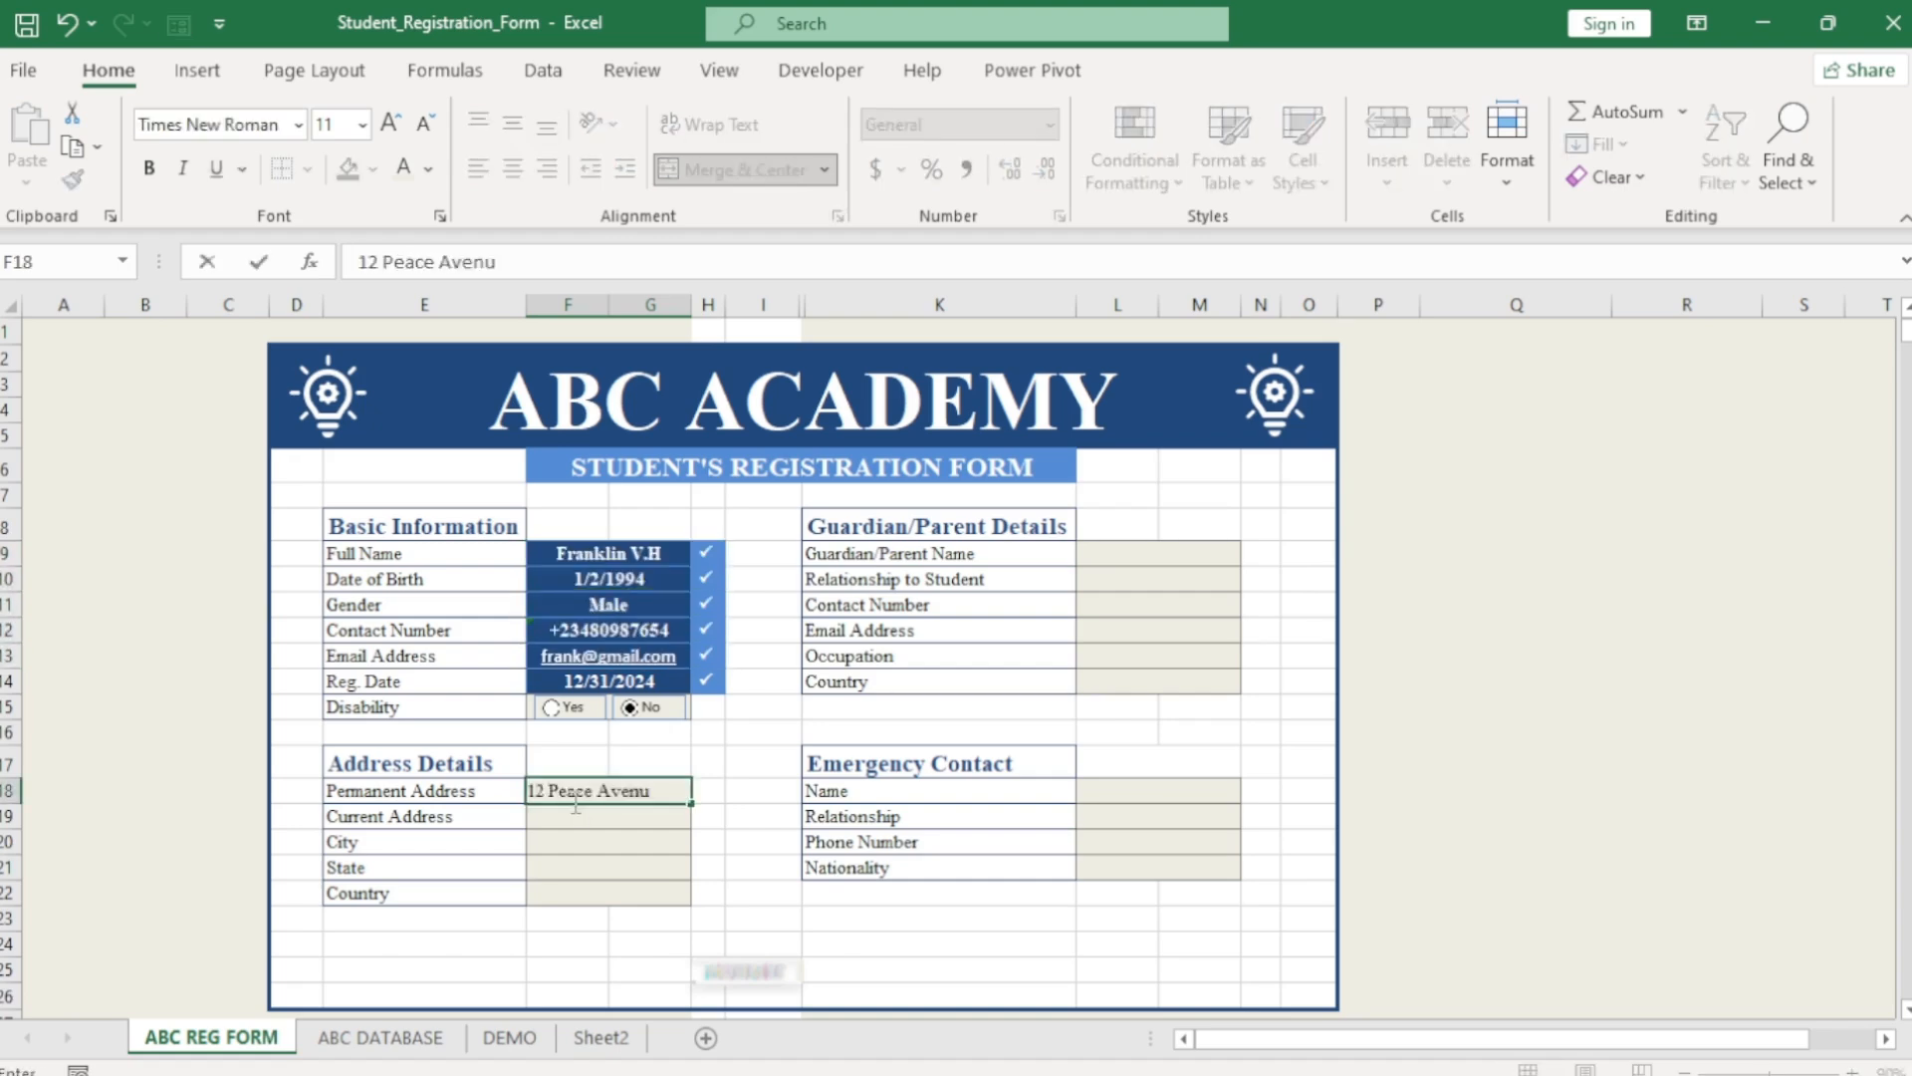
type("Lecturer")
key("Return")
type("Nigeria")
left_click(1175, 791)
type("Mr. Victor A.O")
key("Return")
type("Elder Brother")
key("Return")
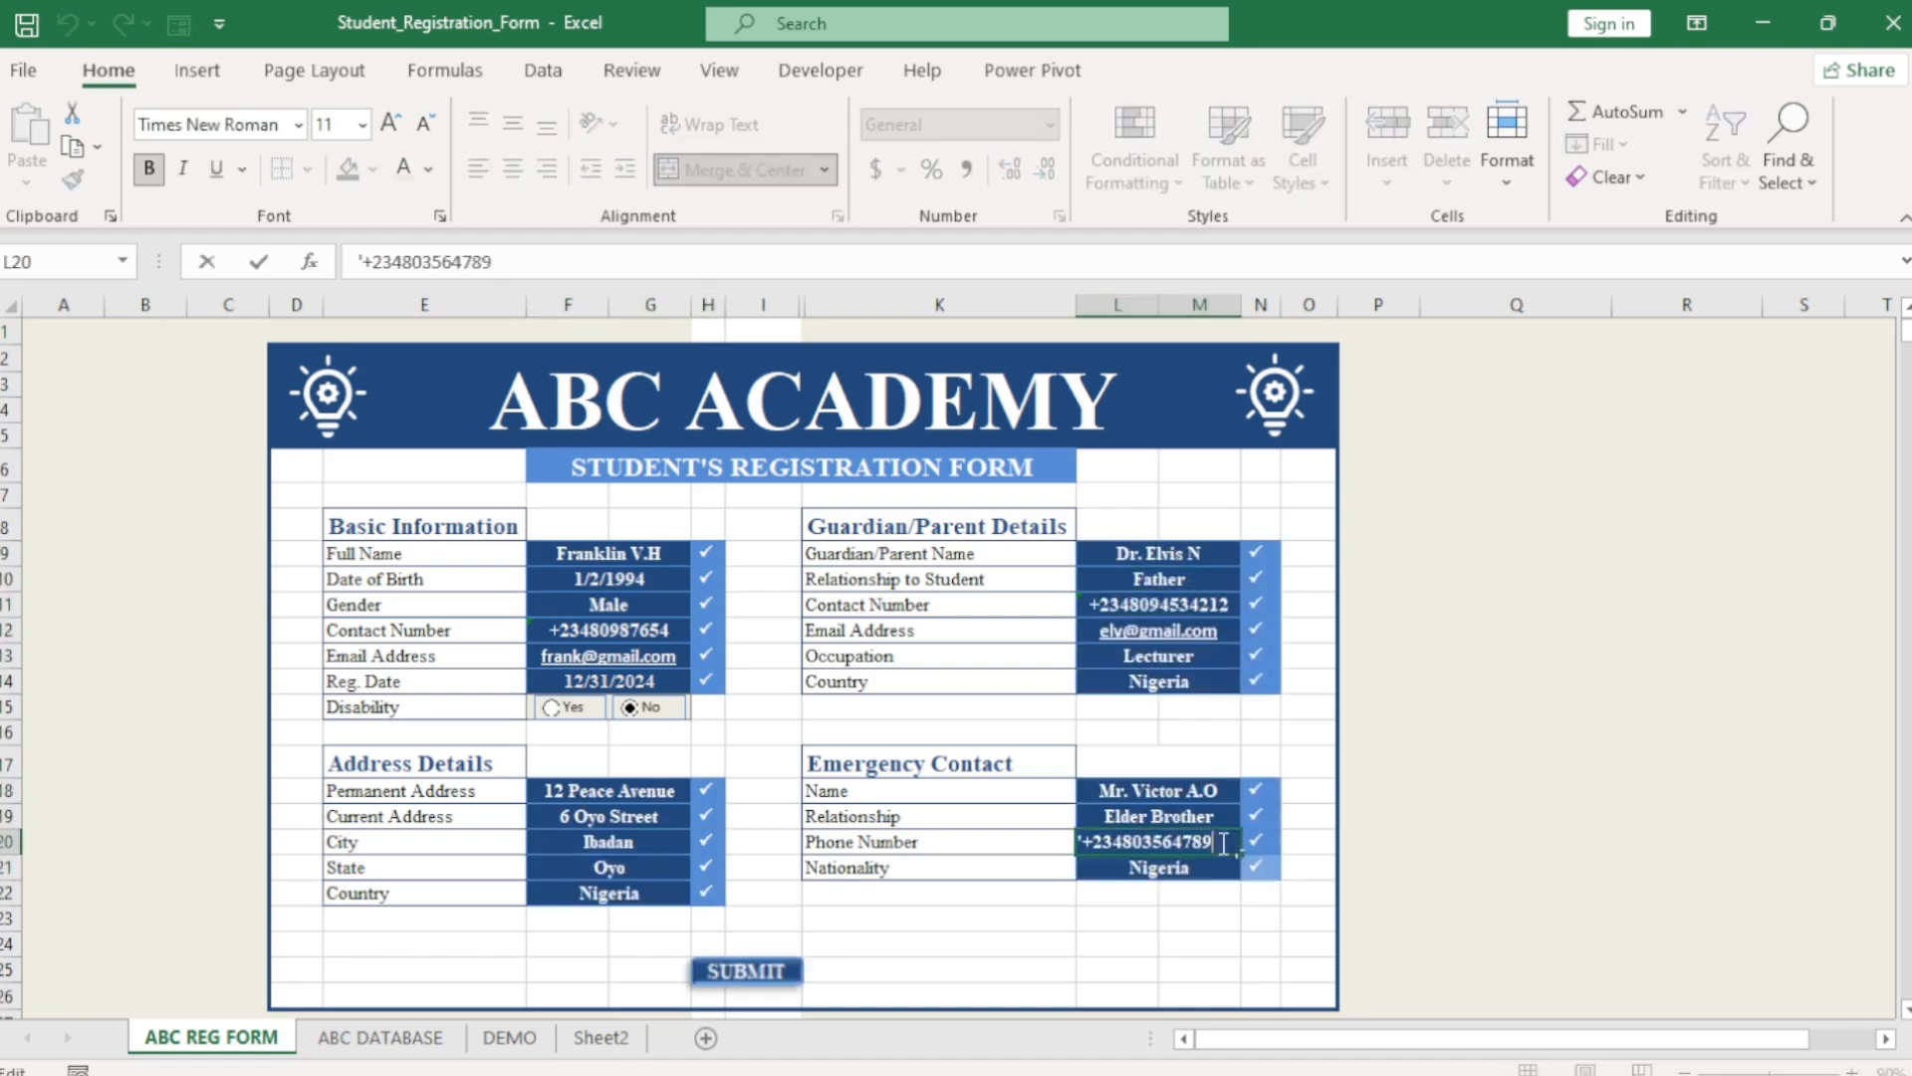
left_click(1073, 972)
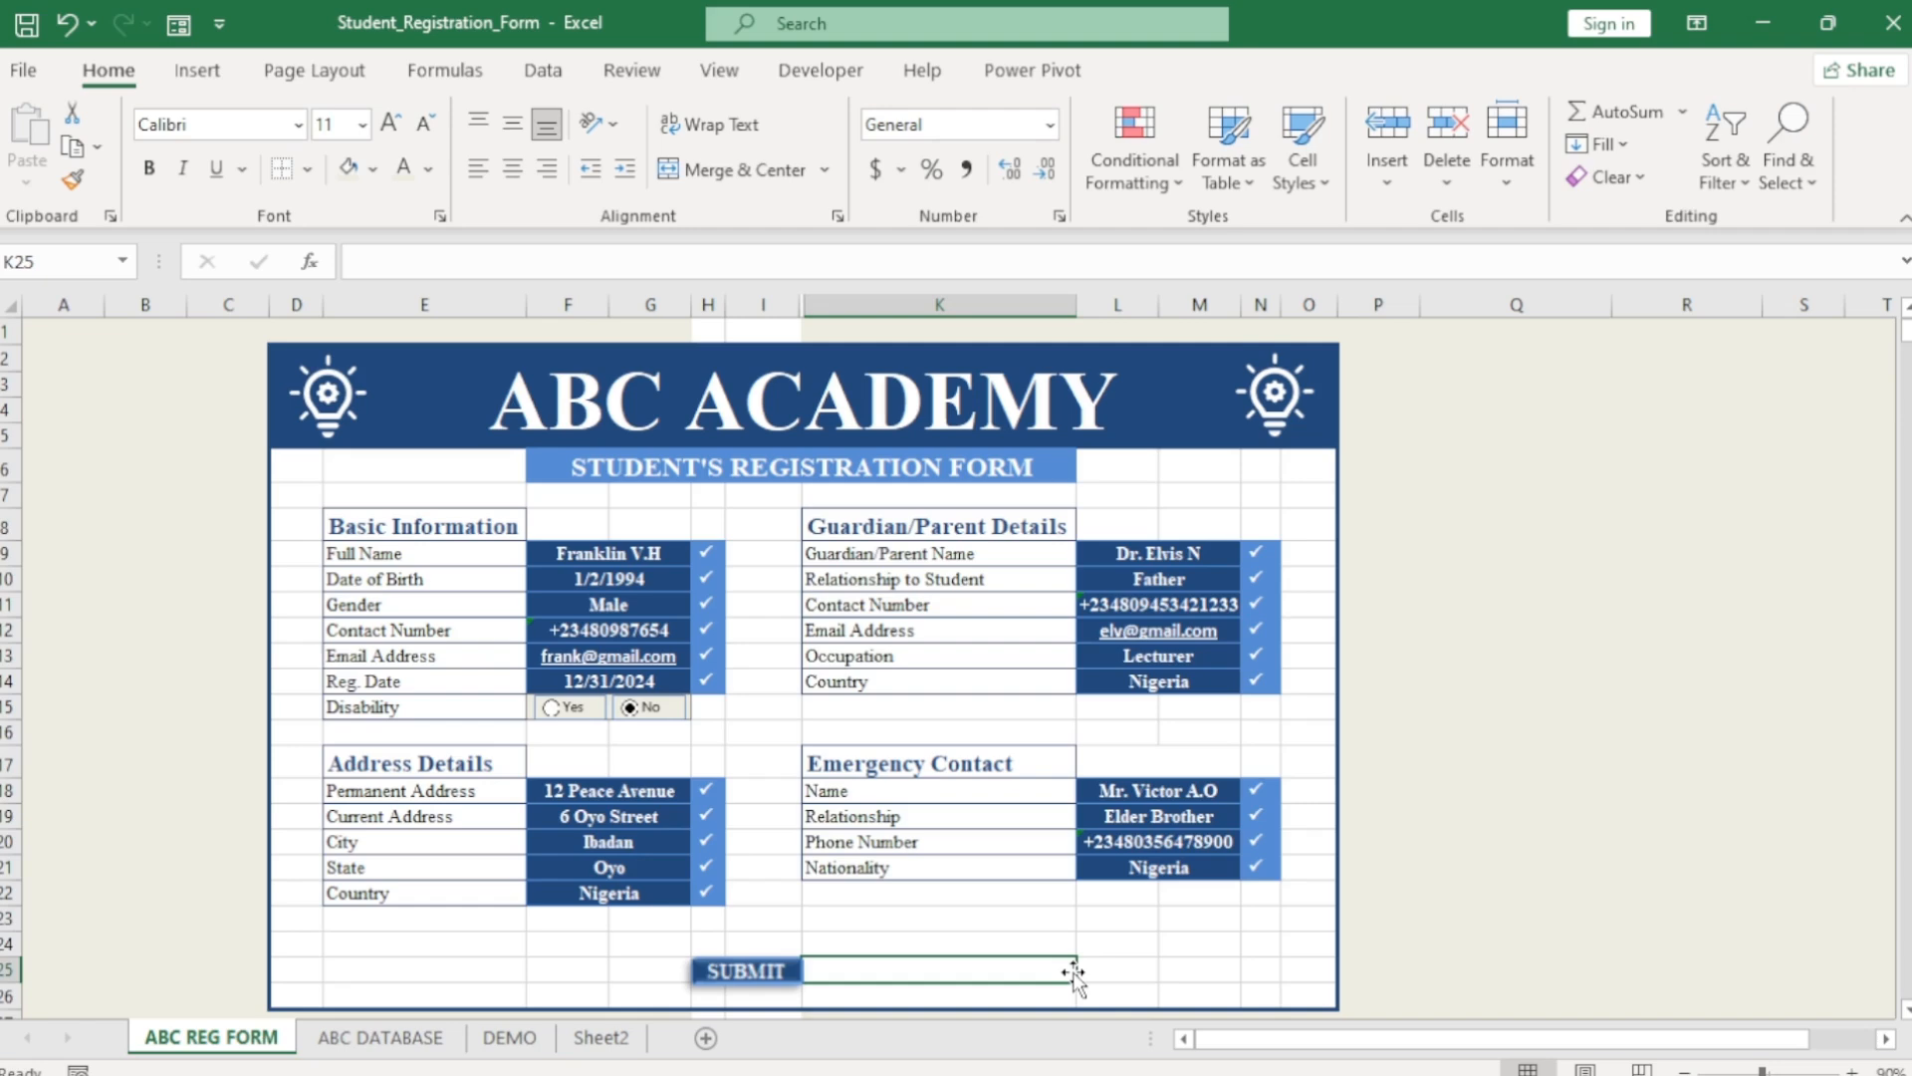
left_click(757, 974)
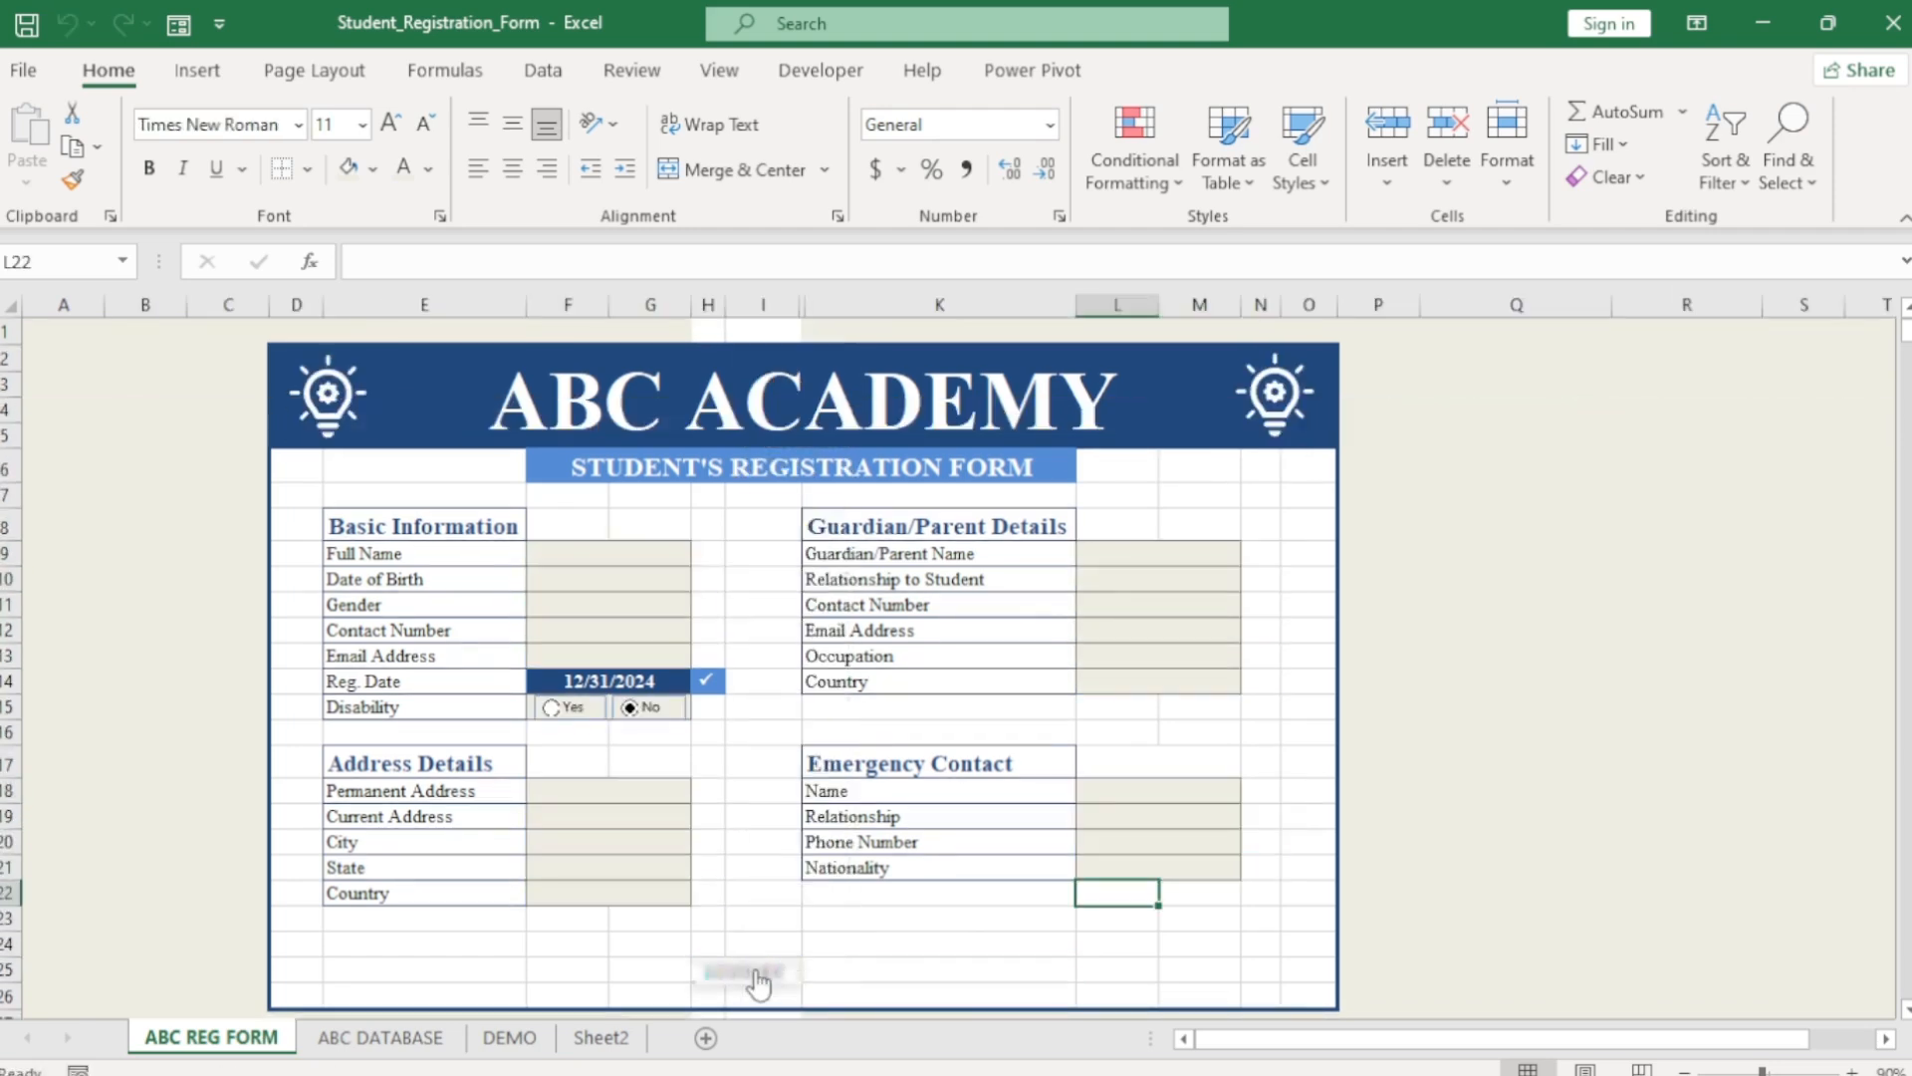
Format ABC DATABASE column C (Date of Birth) as Short Date, then return to ABC REG FORM.
left_click(417, 1039)
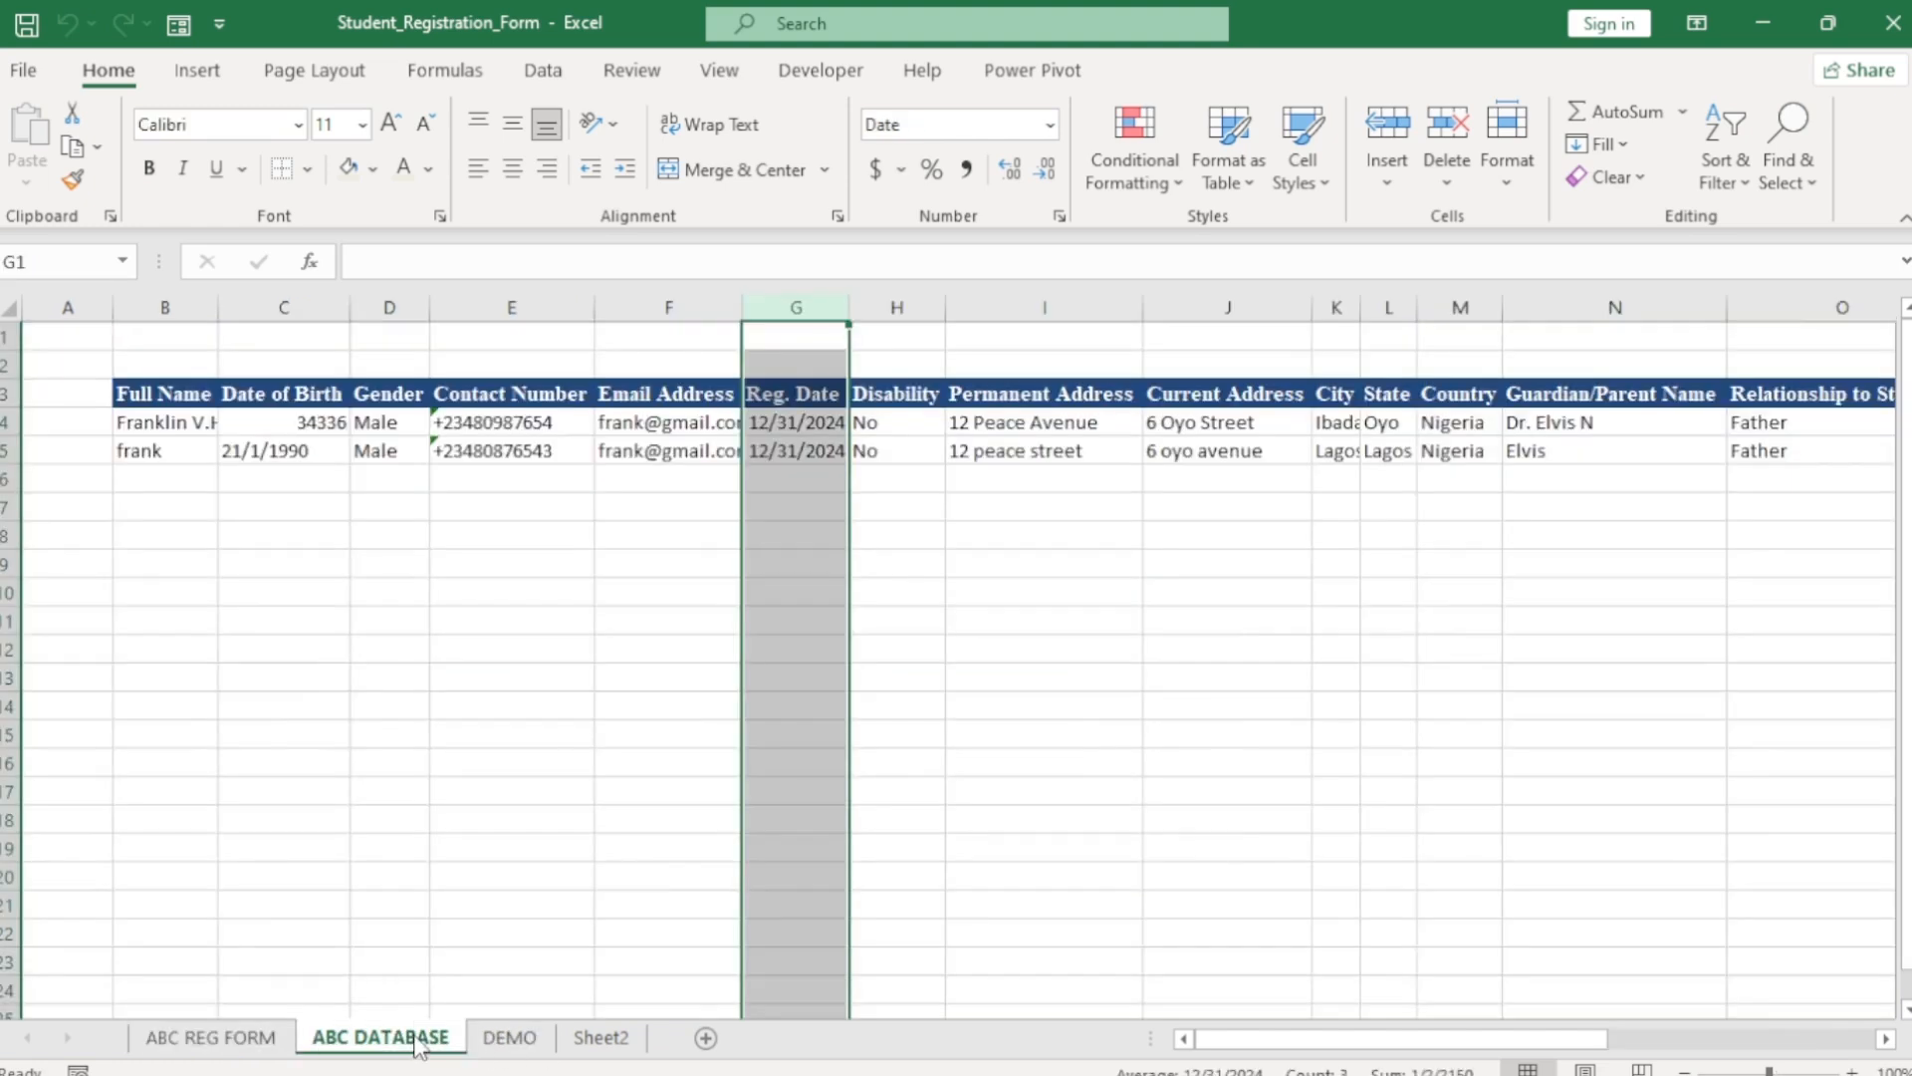
left_click(536, 602)
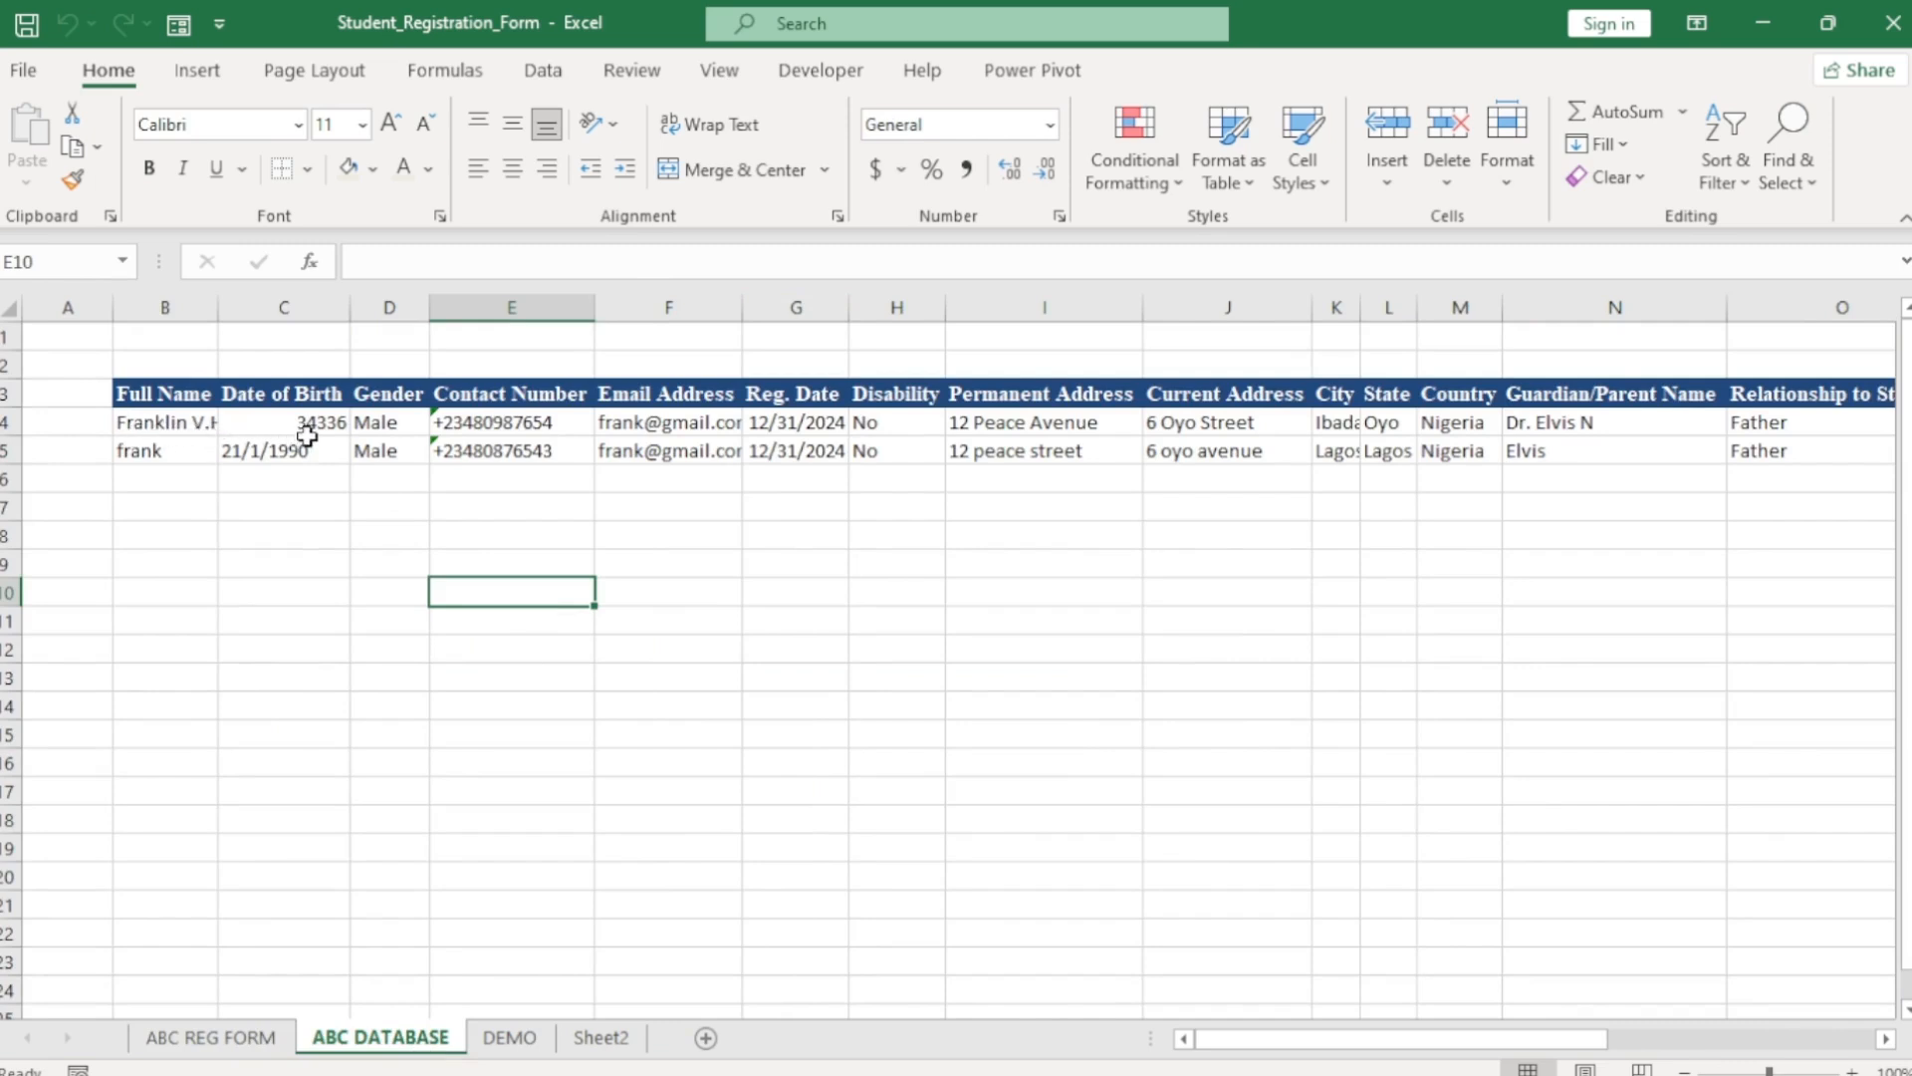
left_click(305, 308)
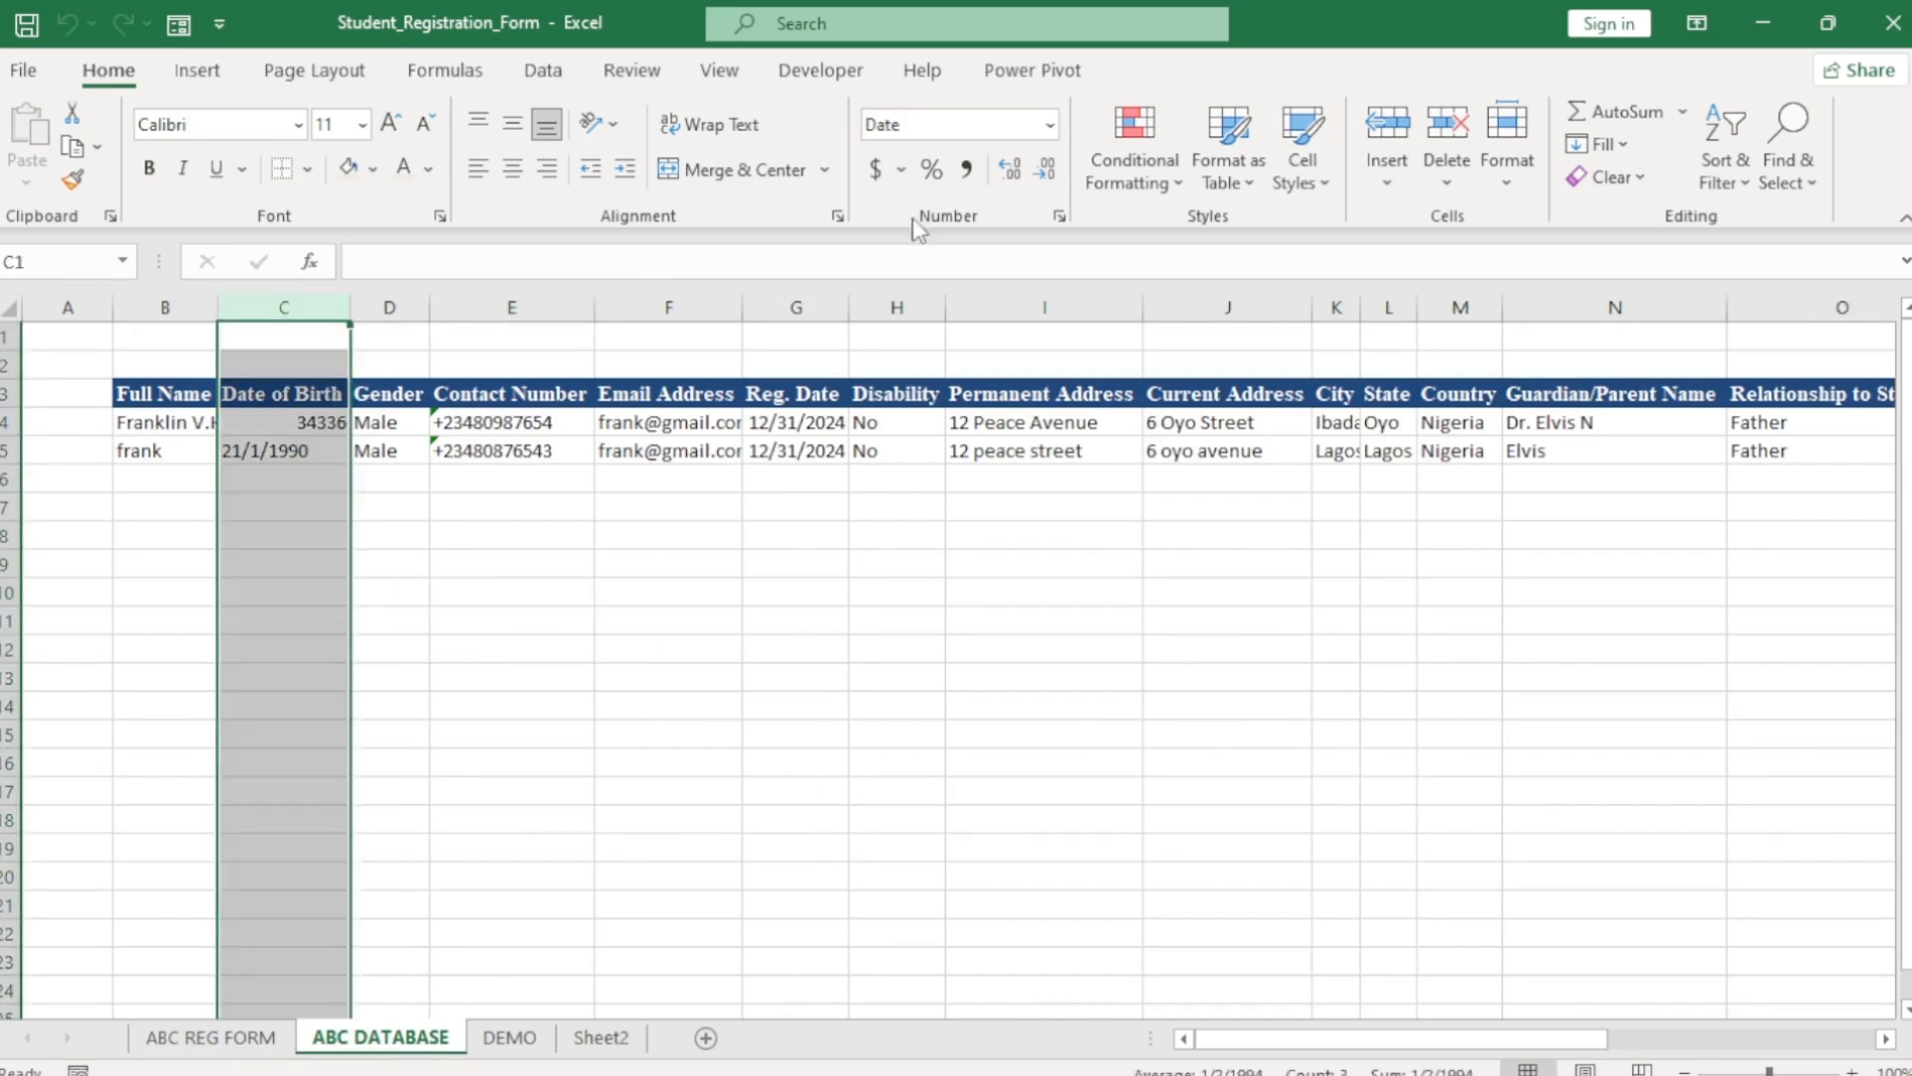
left_click(1050, 124)
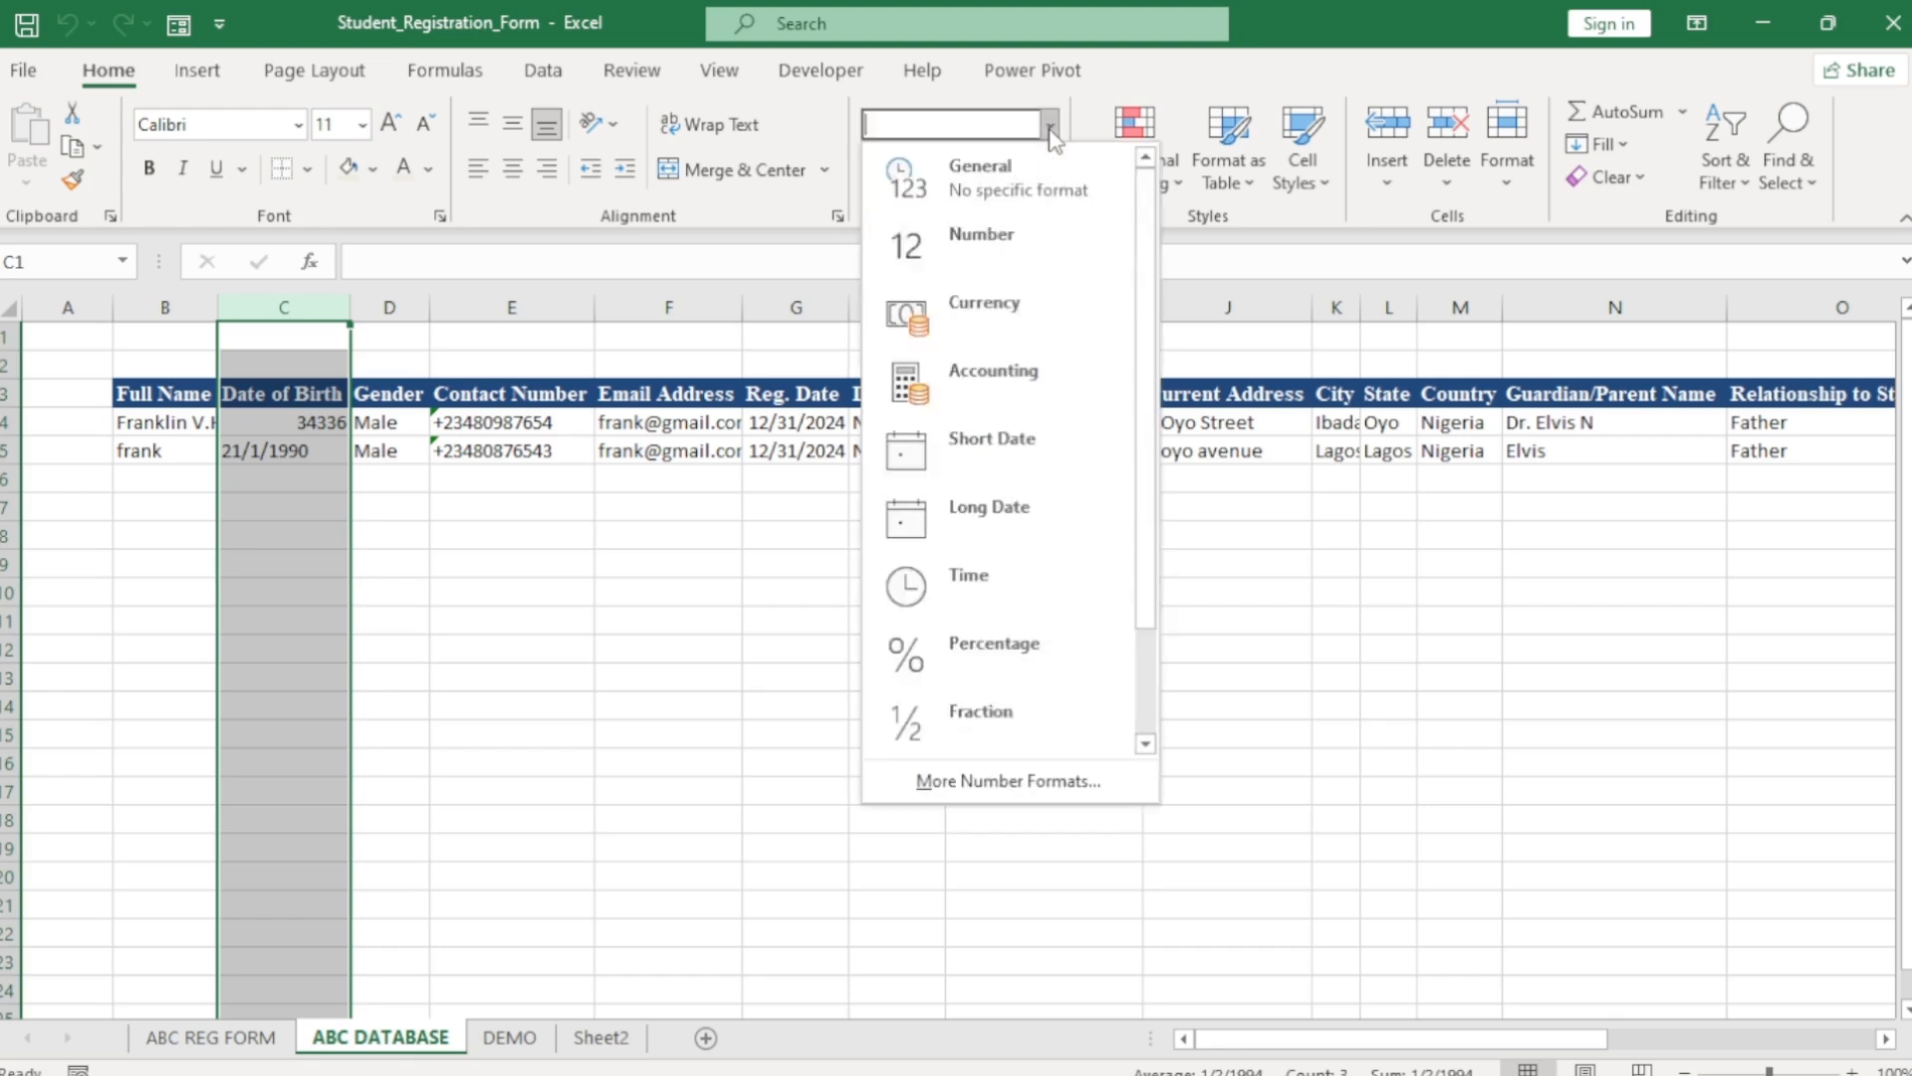
left_click(996, 444)
left_click(396, 560)
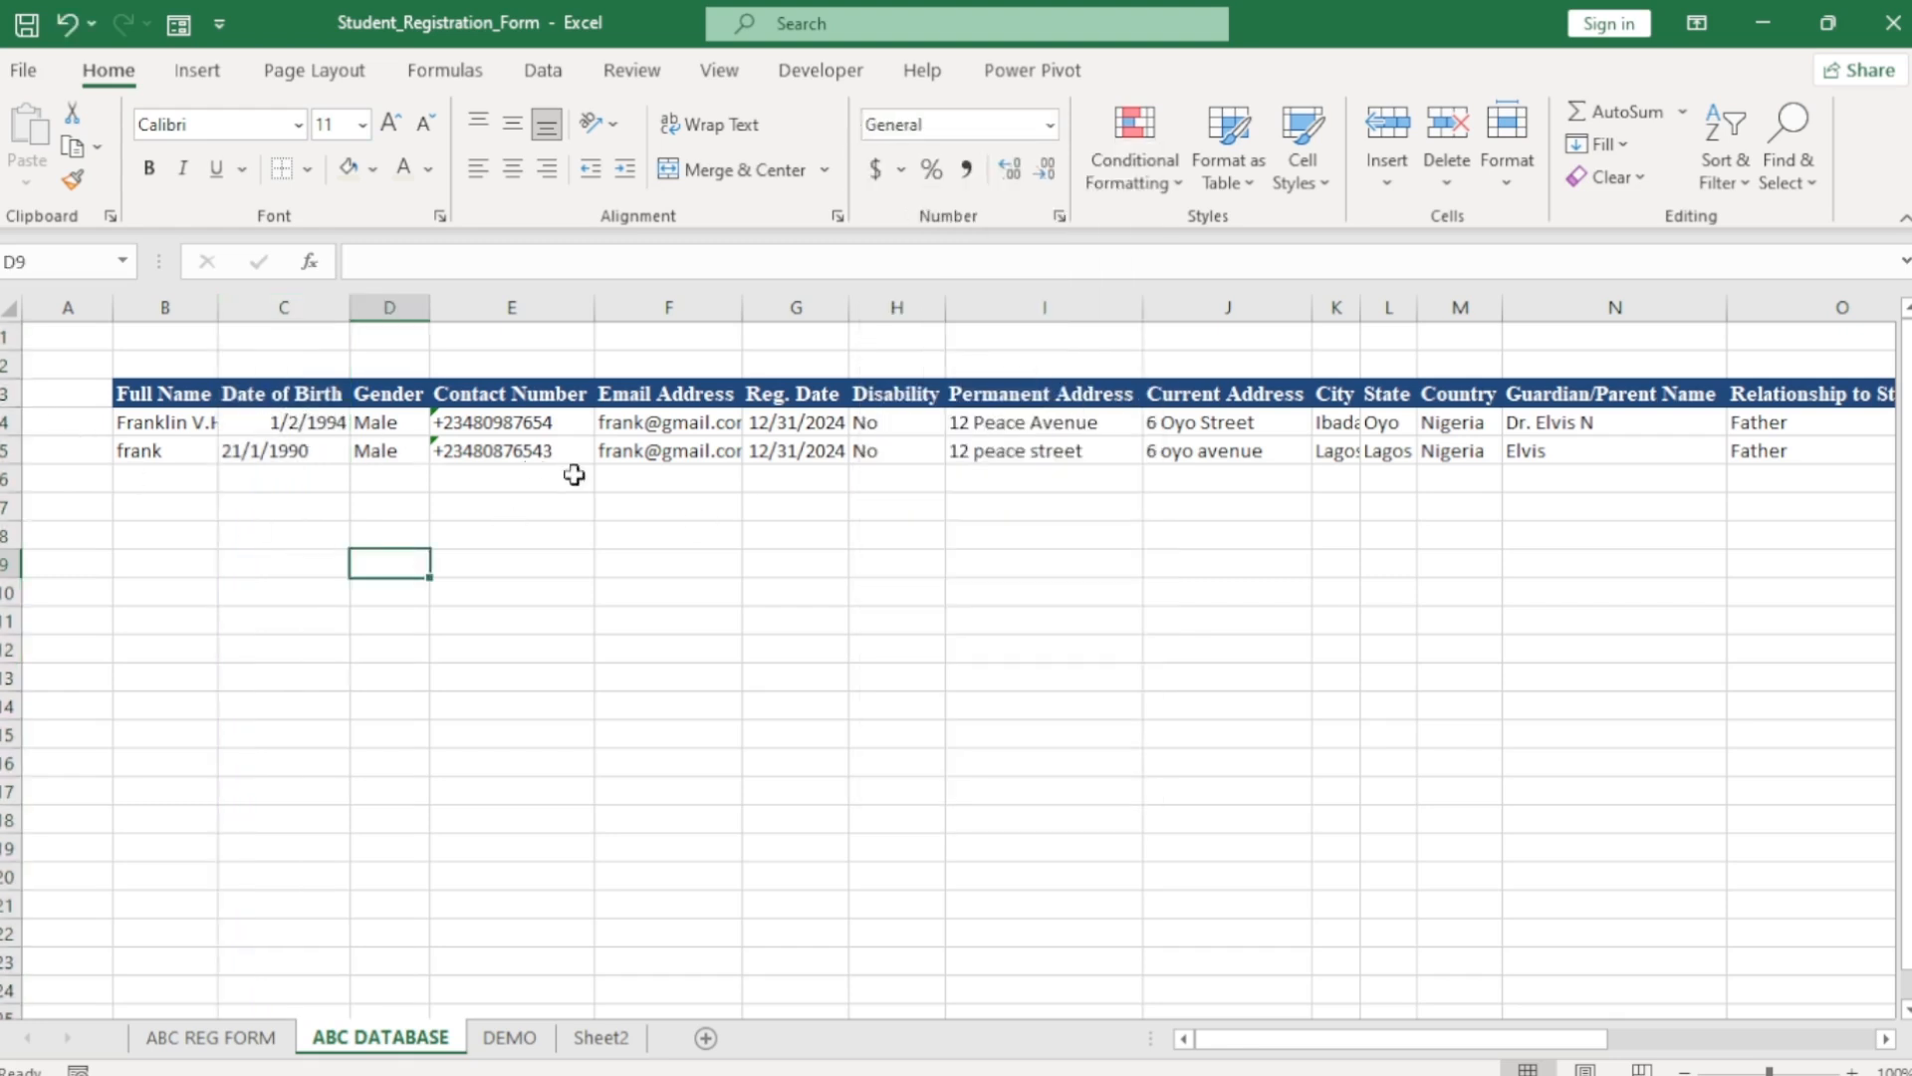
left_click_drag(1513, 1039, 1404, 1051)
left_click(269, 1035)
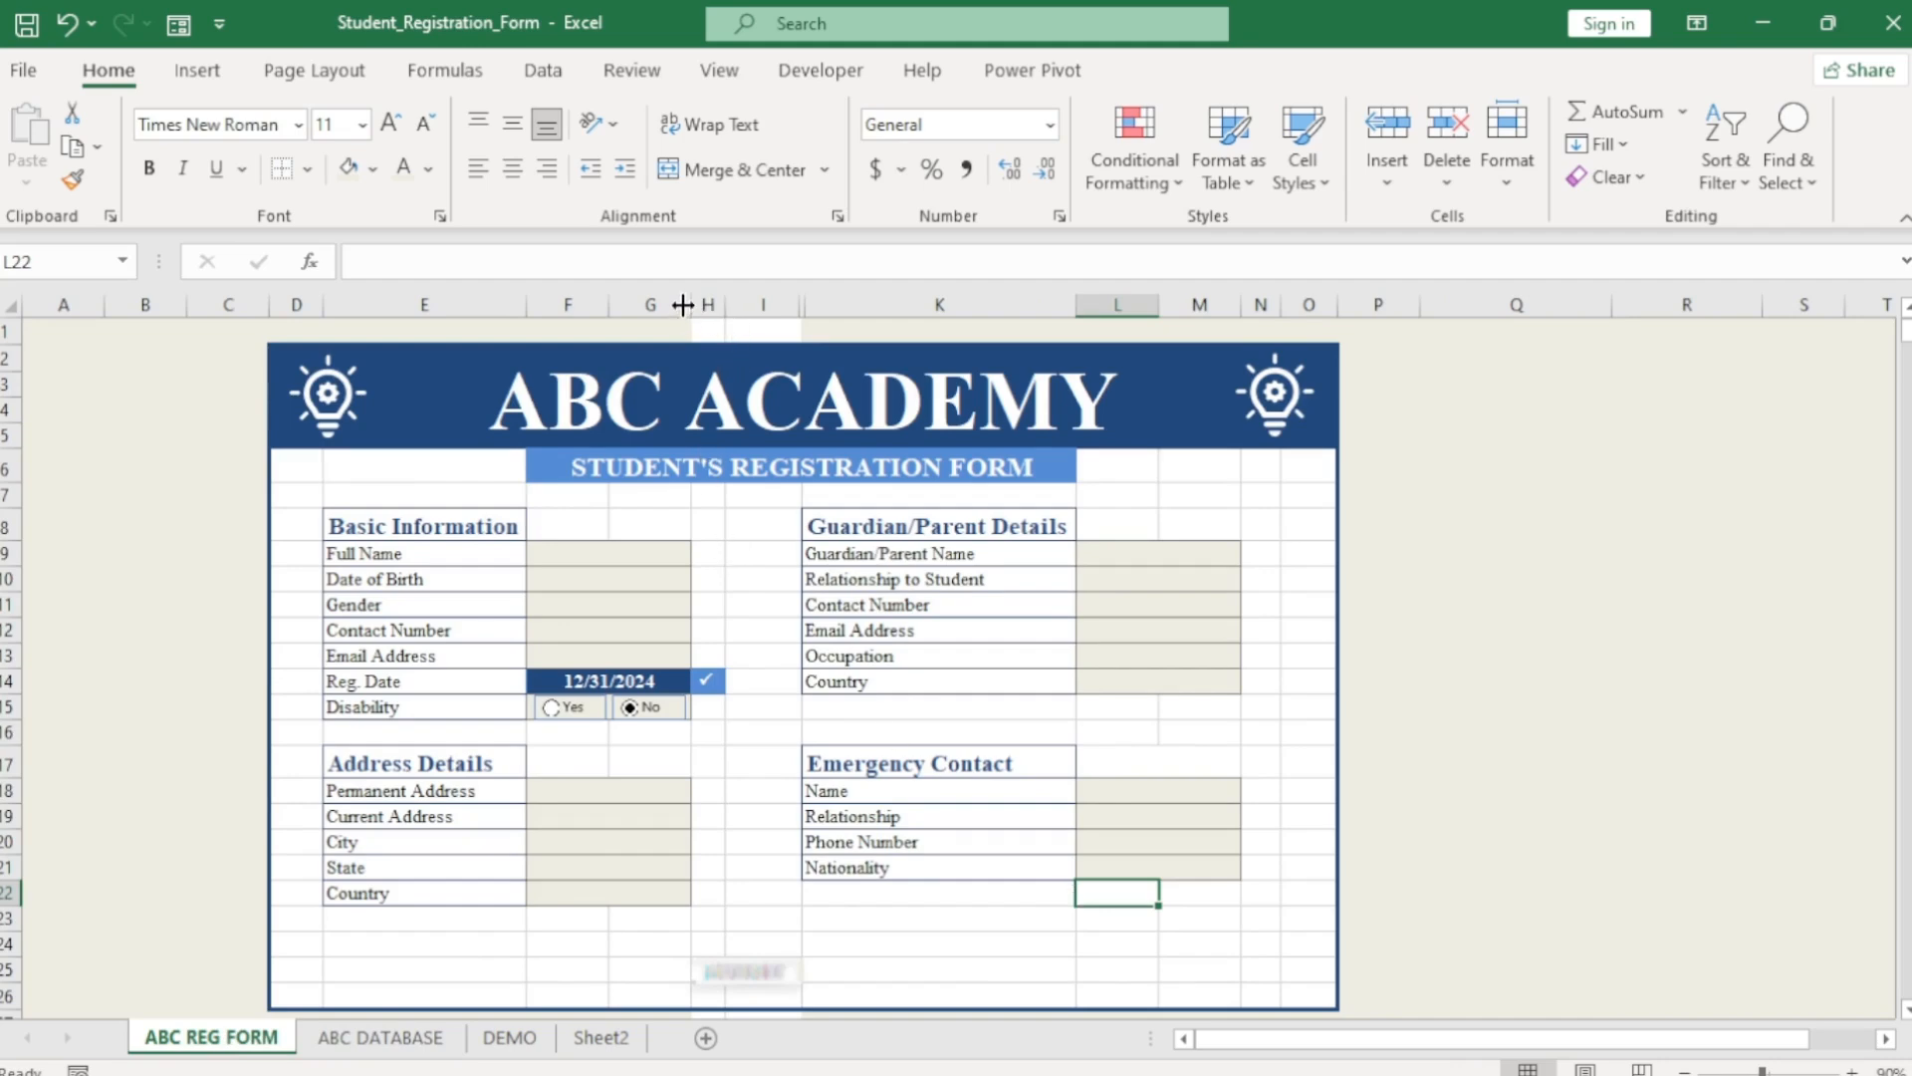
Apply a fill to columns G–I and turn off the sheet's gridlines.
left_click_drag(653, 305, 763, 304)
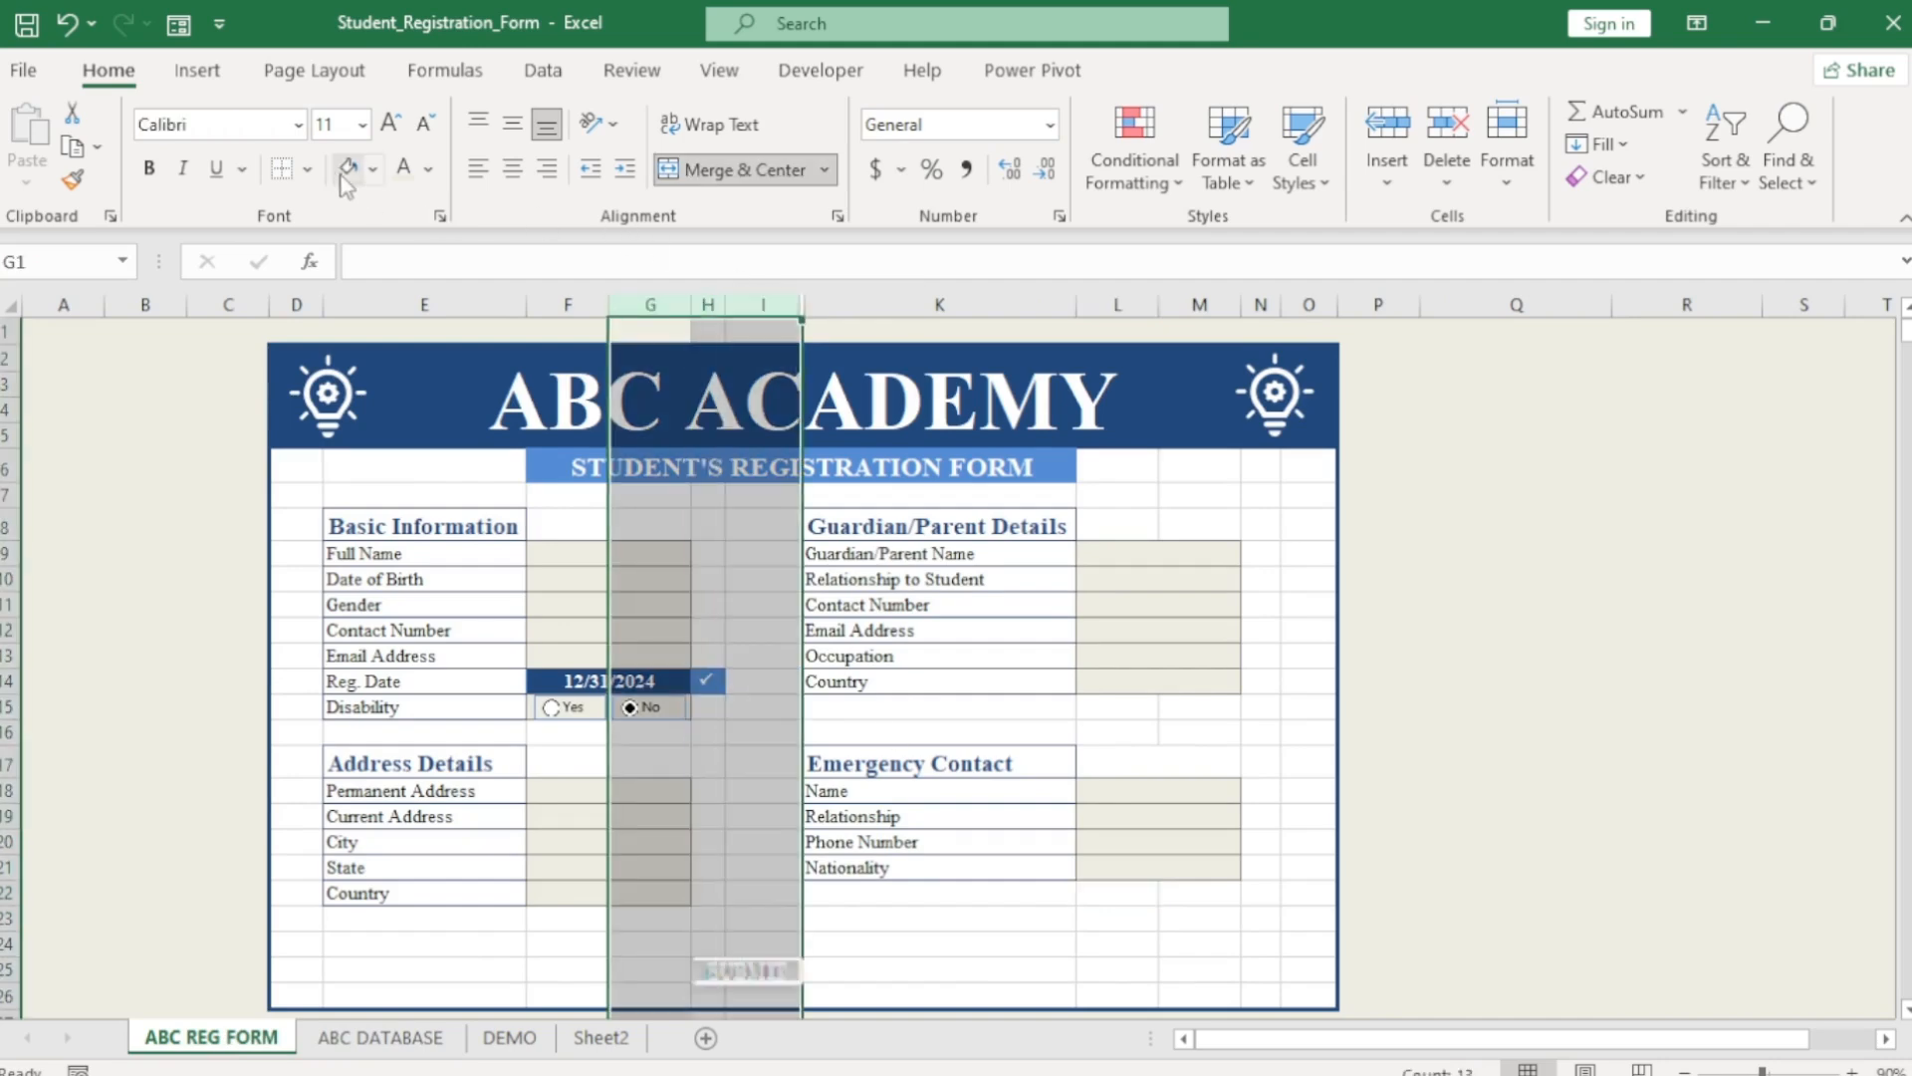
left_click(348, 167)
left_click(1300, 762)
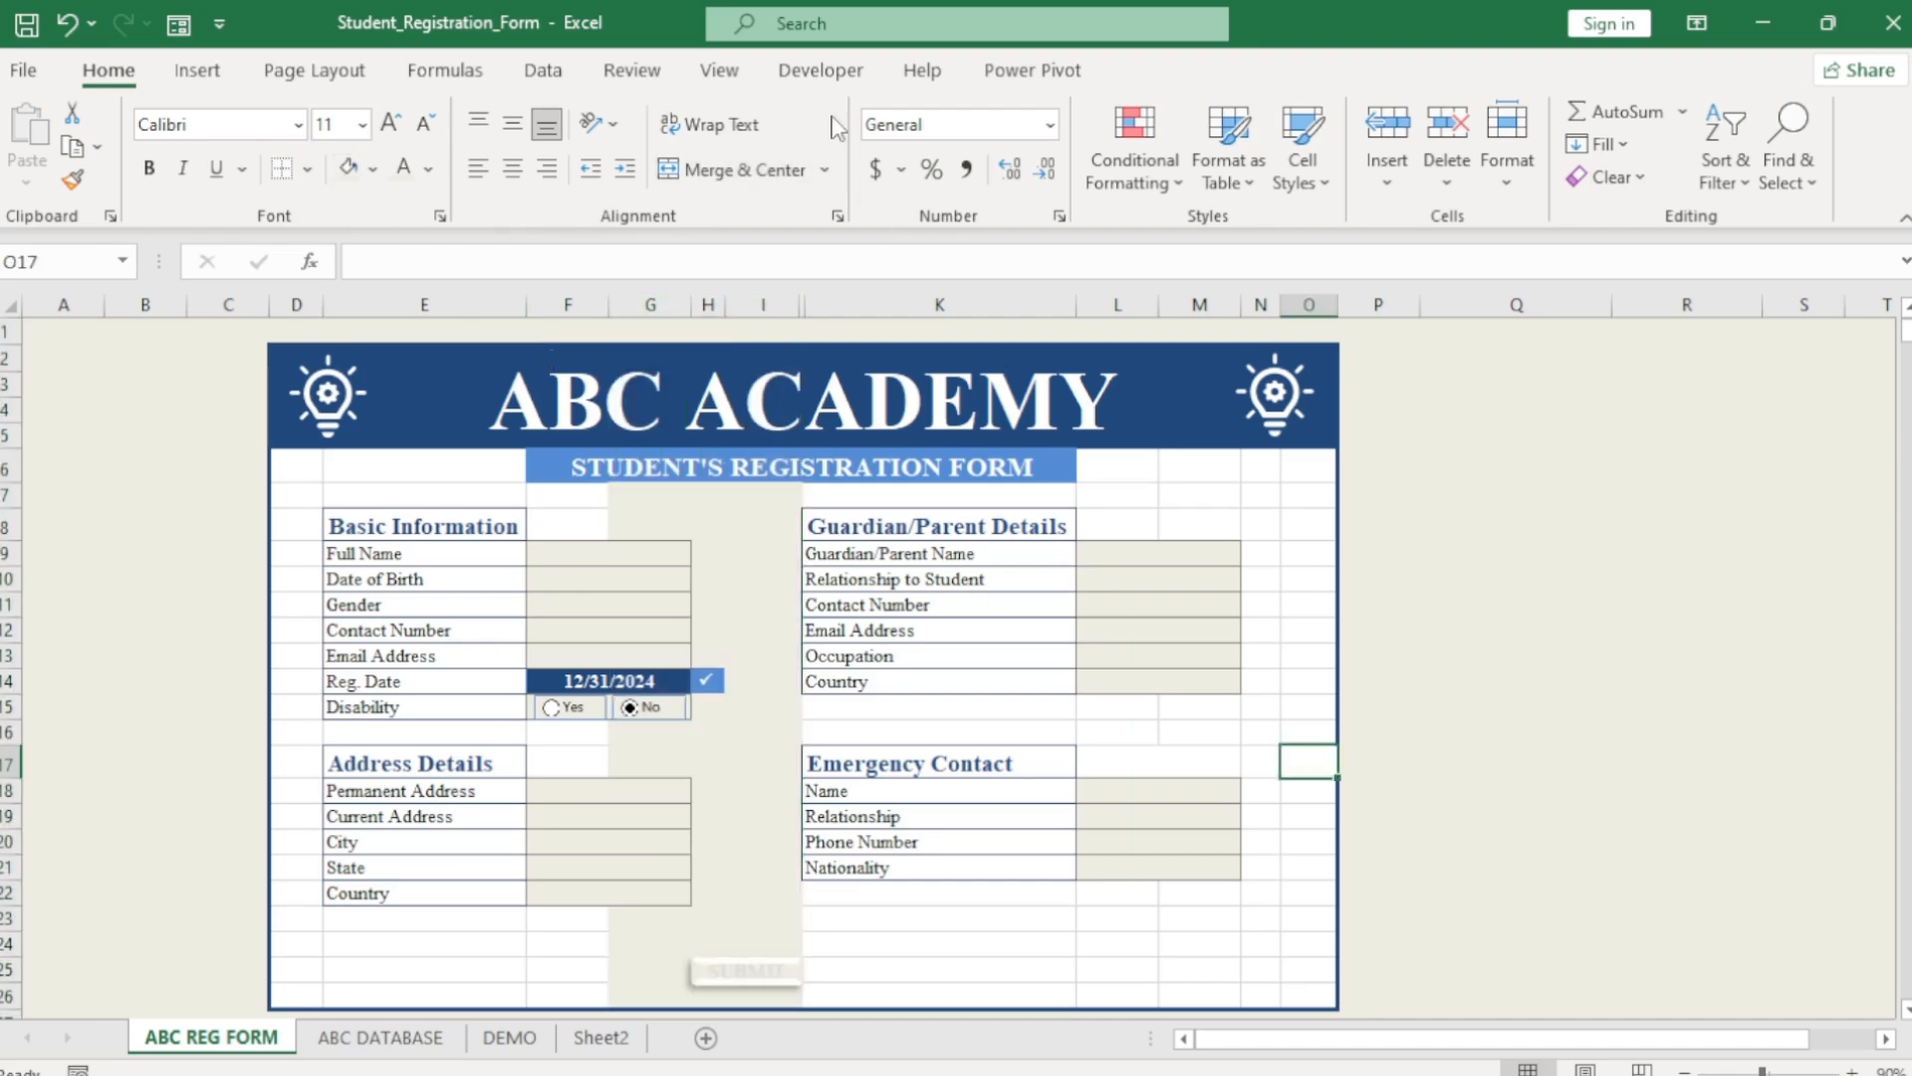
left_click(719, 72)
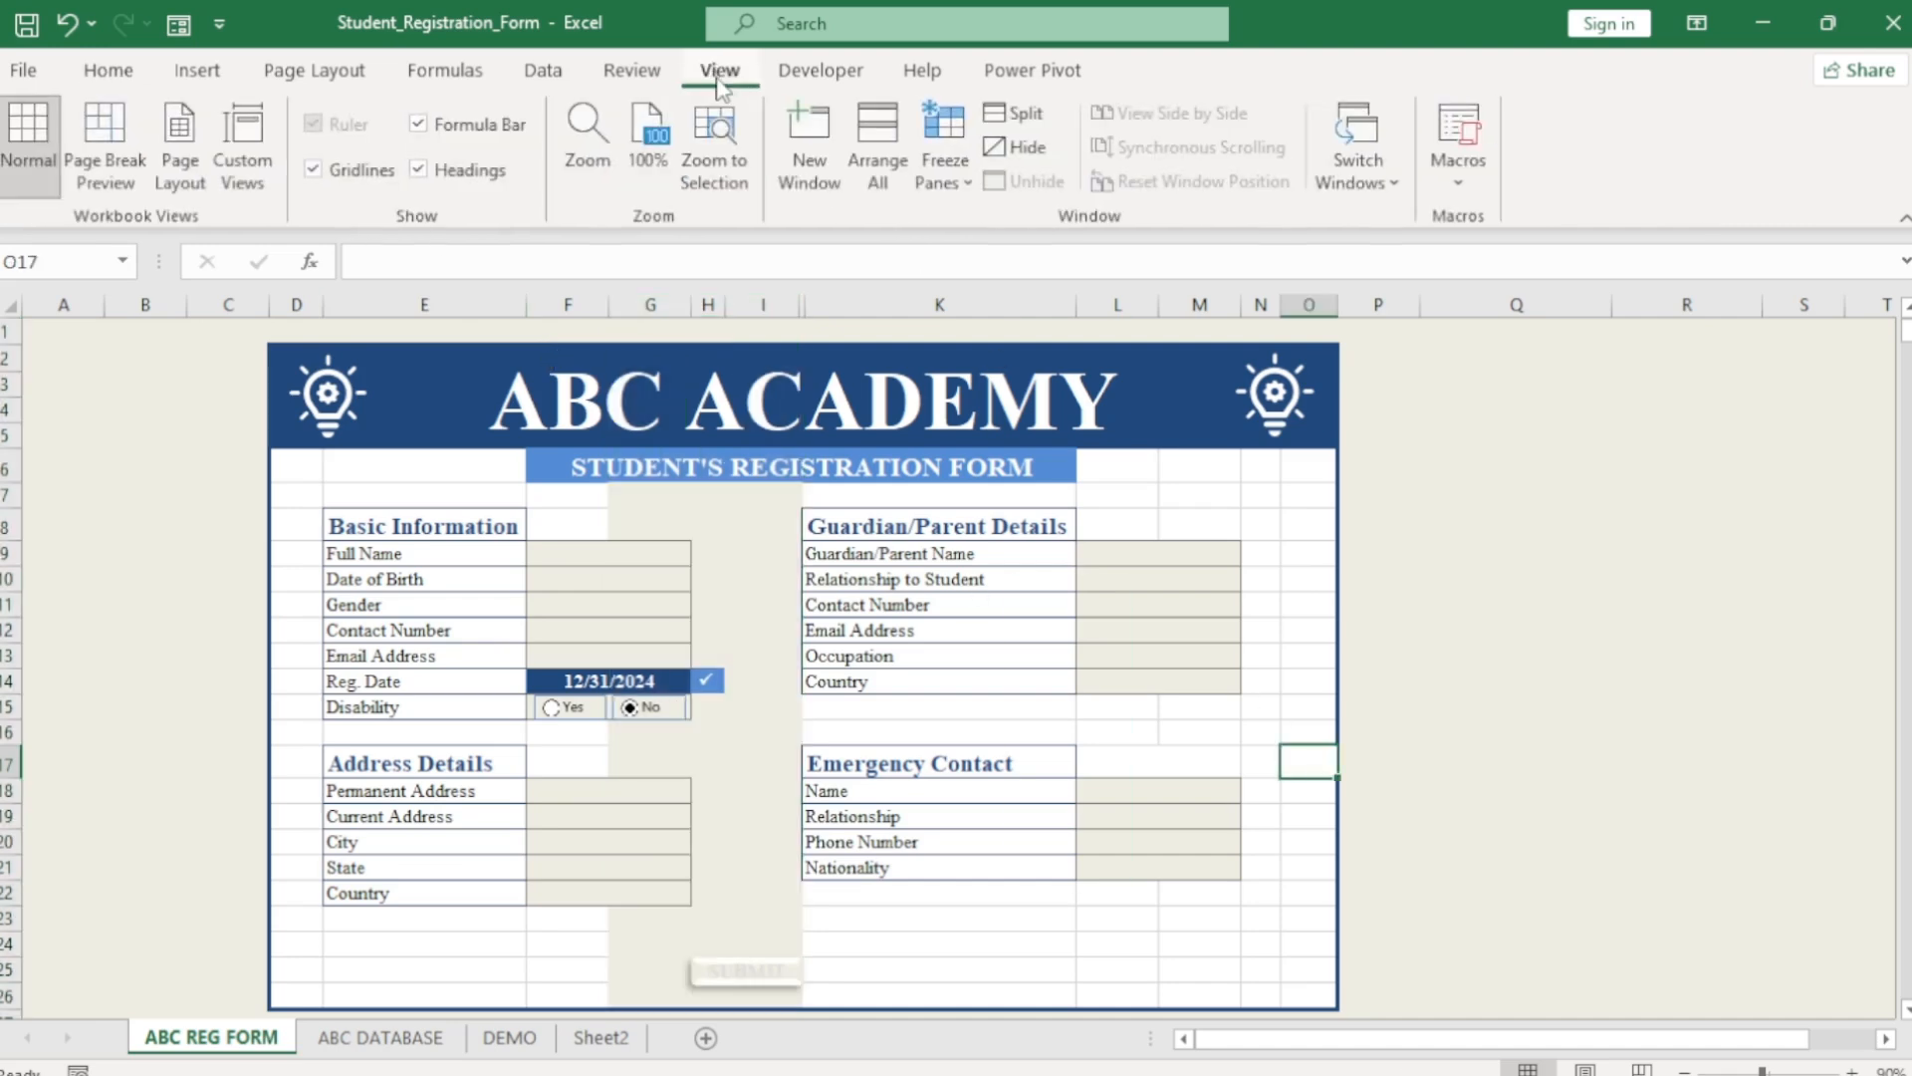
left_click(359, 174)
left_click(1484, 774)
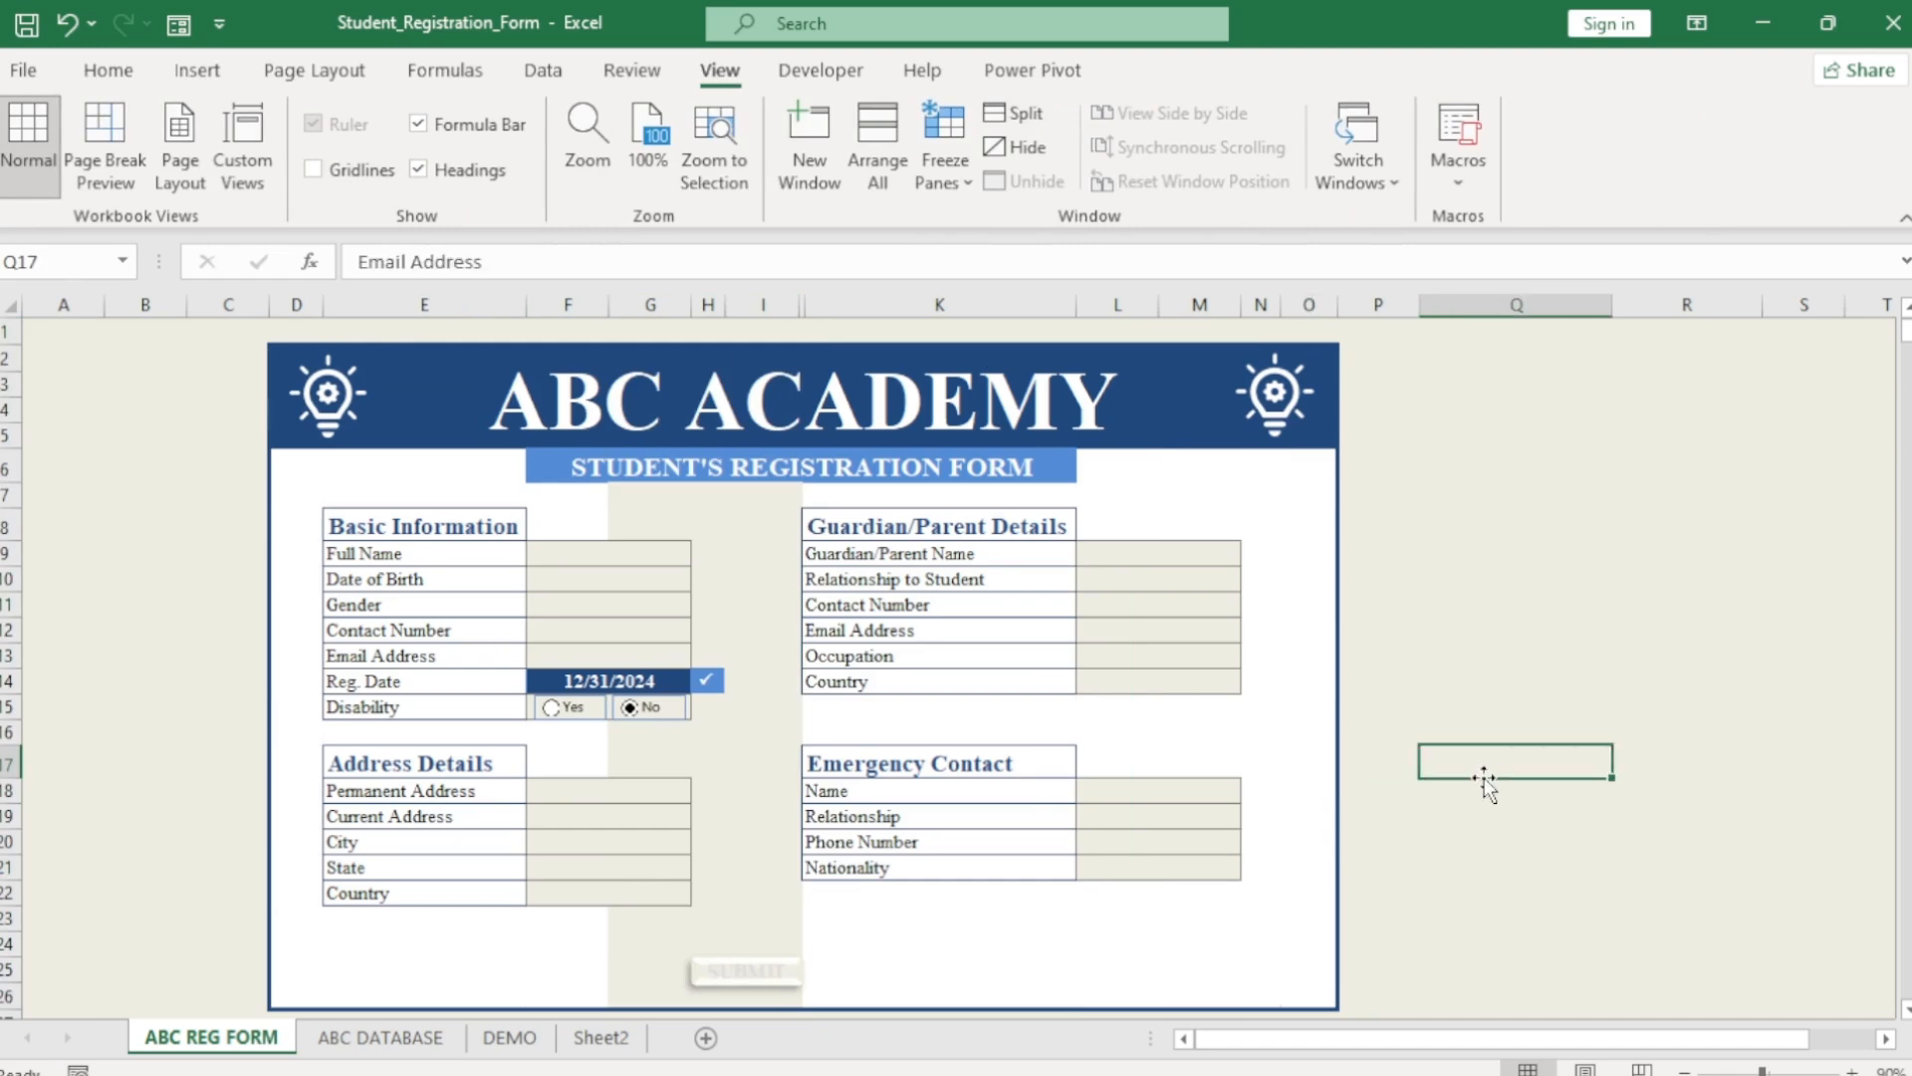
Fill columns G–I and row 1 with white.
left_click(657, 308)
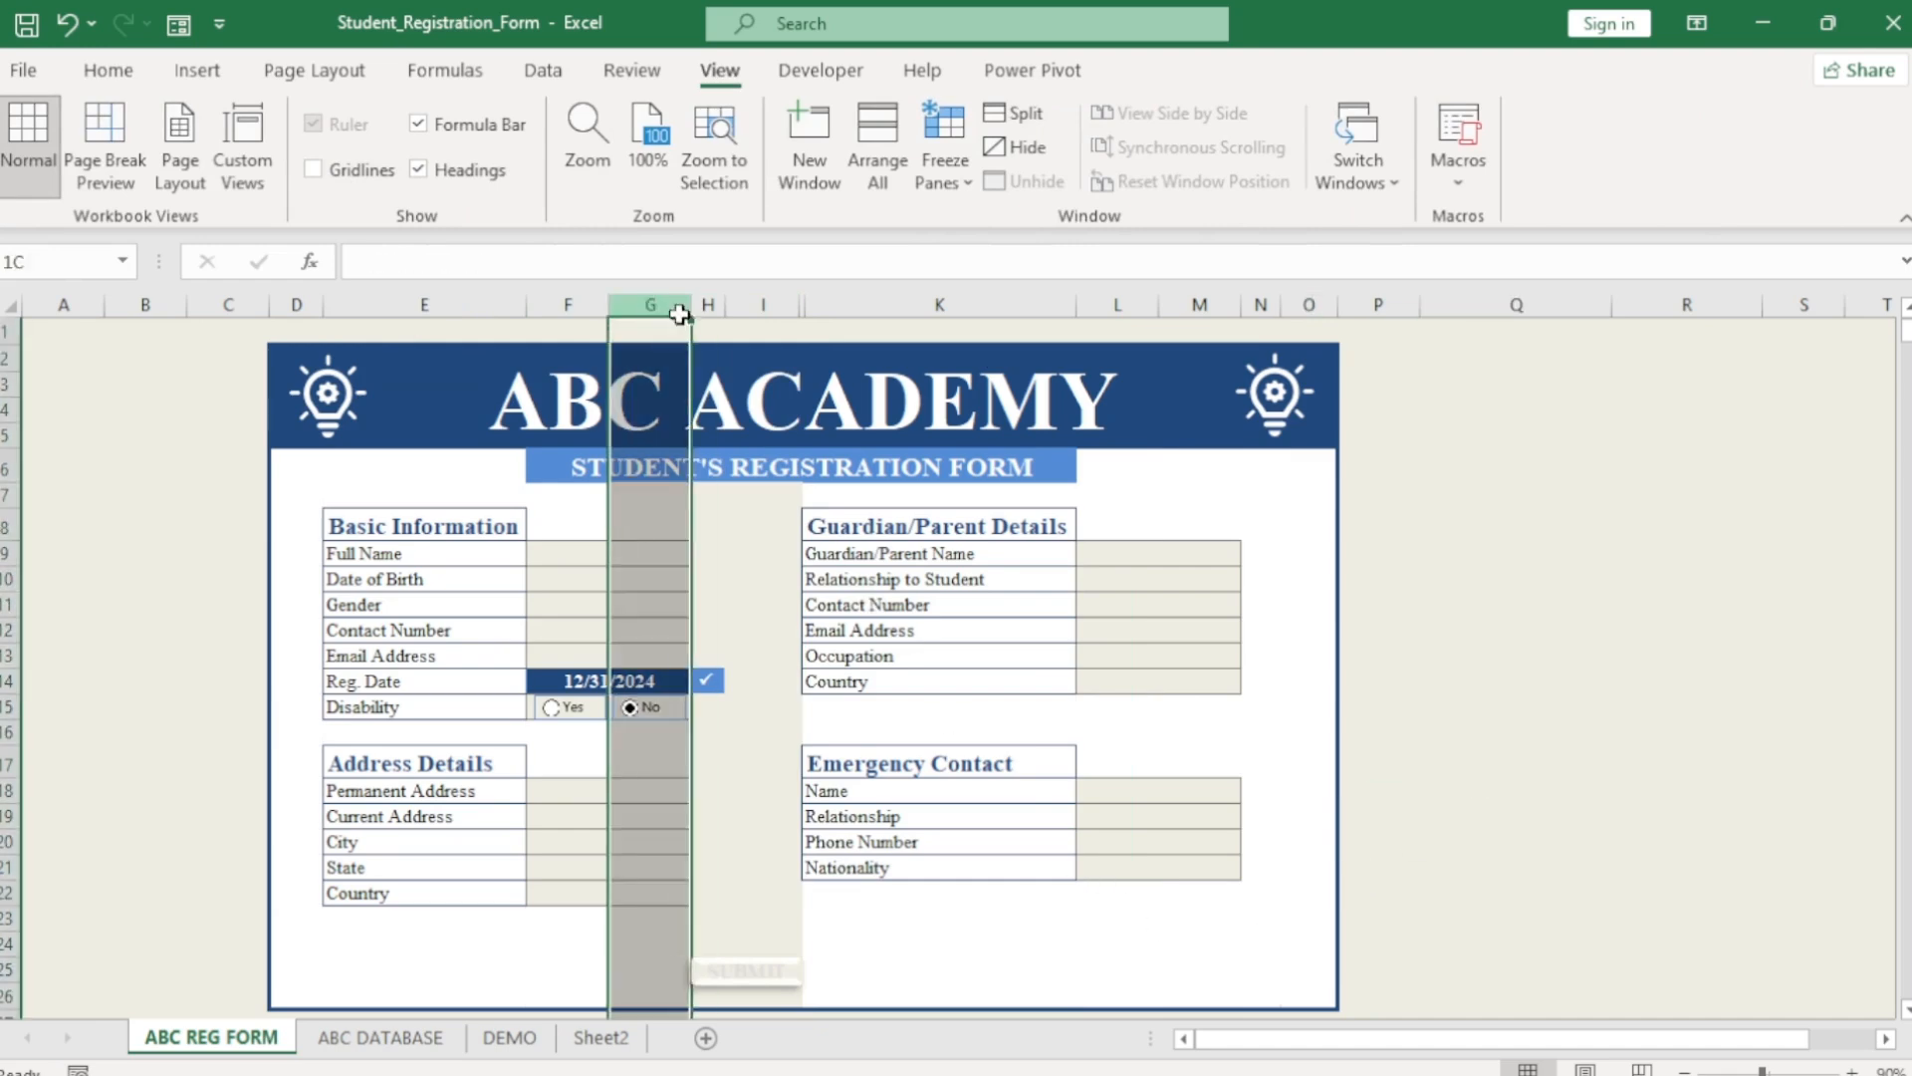
left_click_drag(681, 315, 767, 305)
left_click(108, 69)
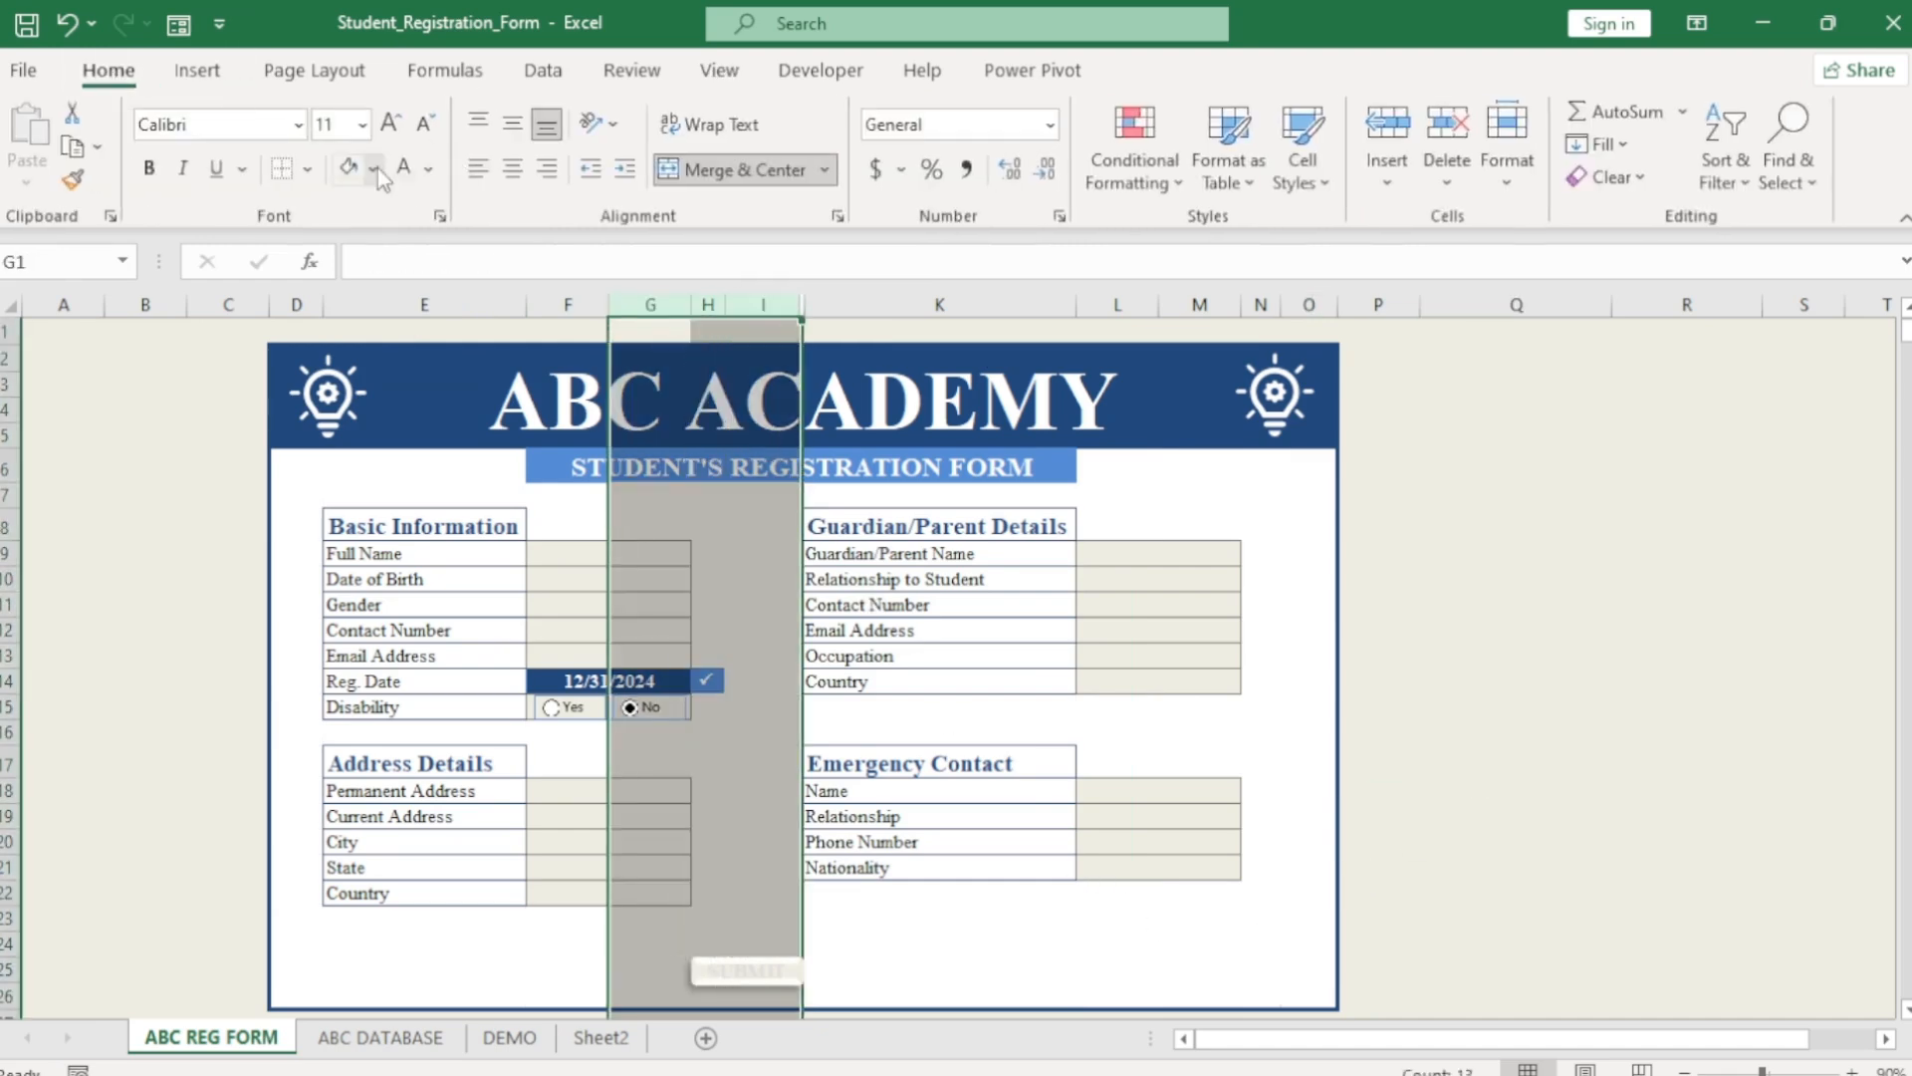
left_click(375, 169)
left_click(357, 239)
left_click(1426, 582)
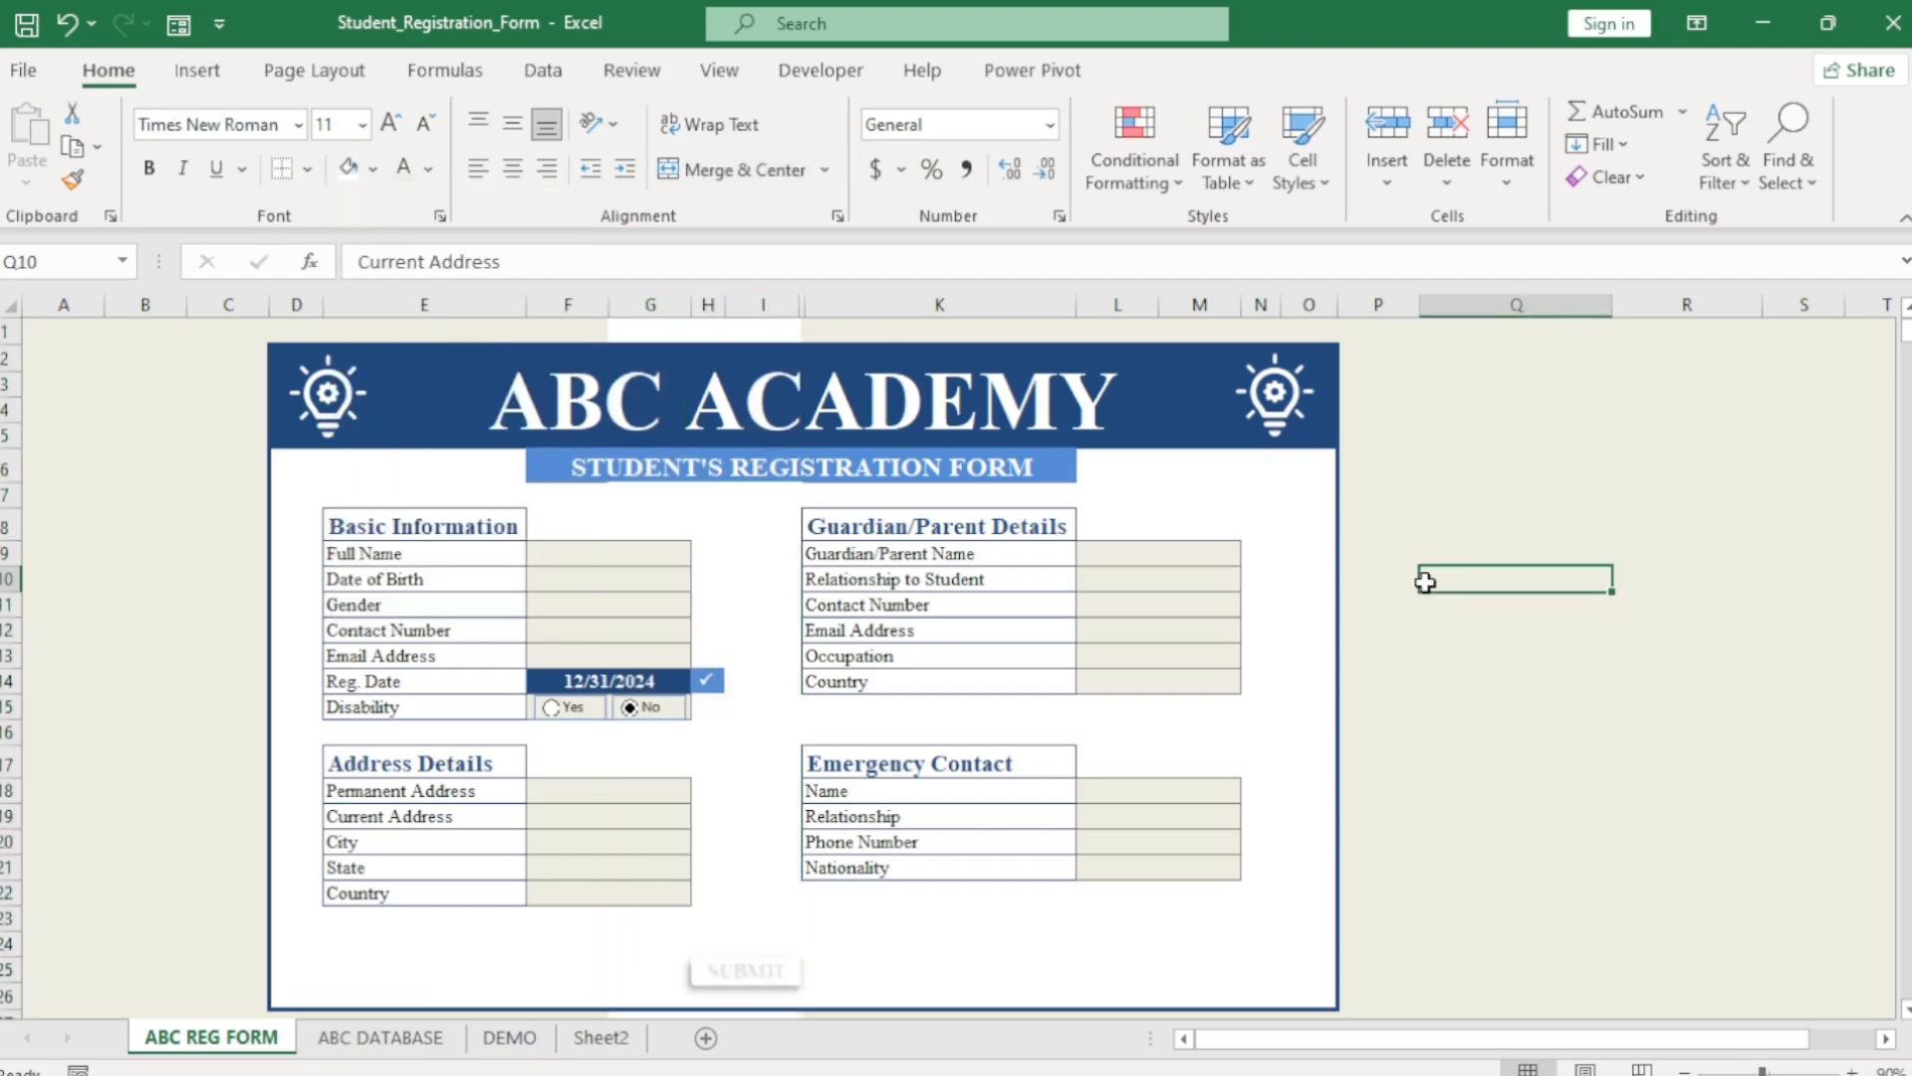
left_click(8, 332)
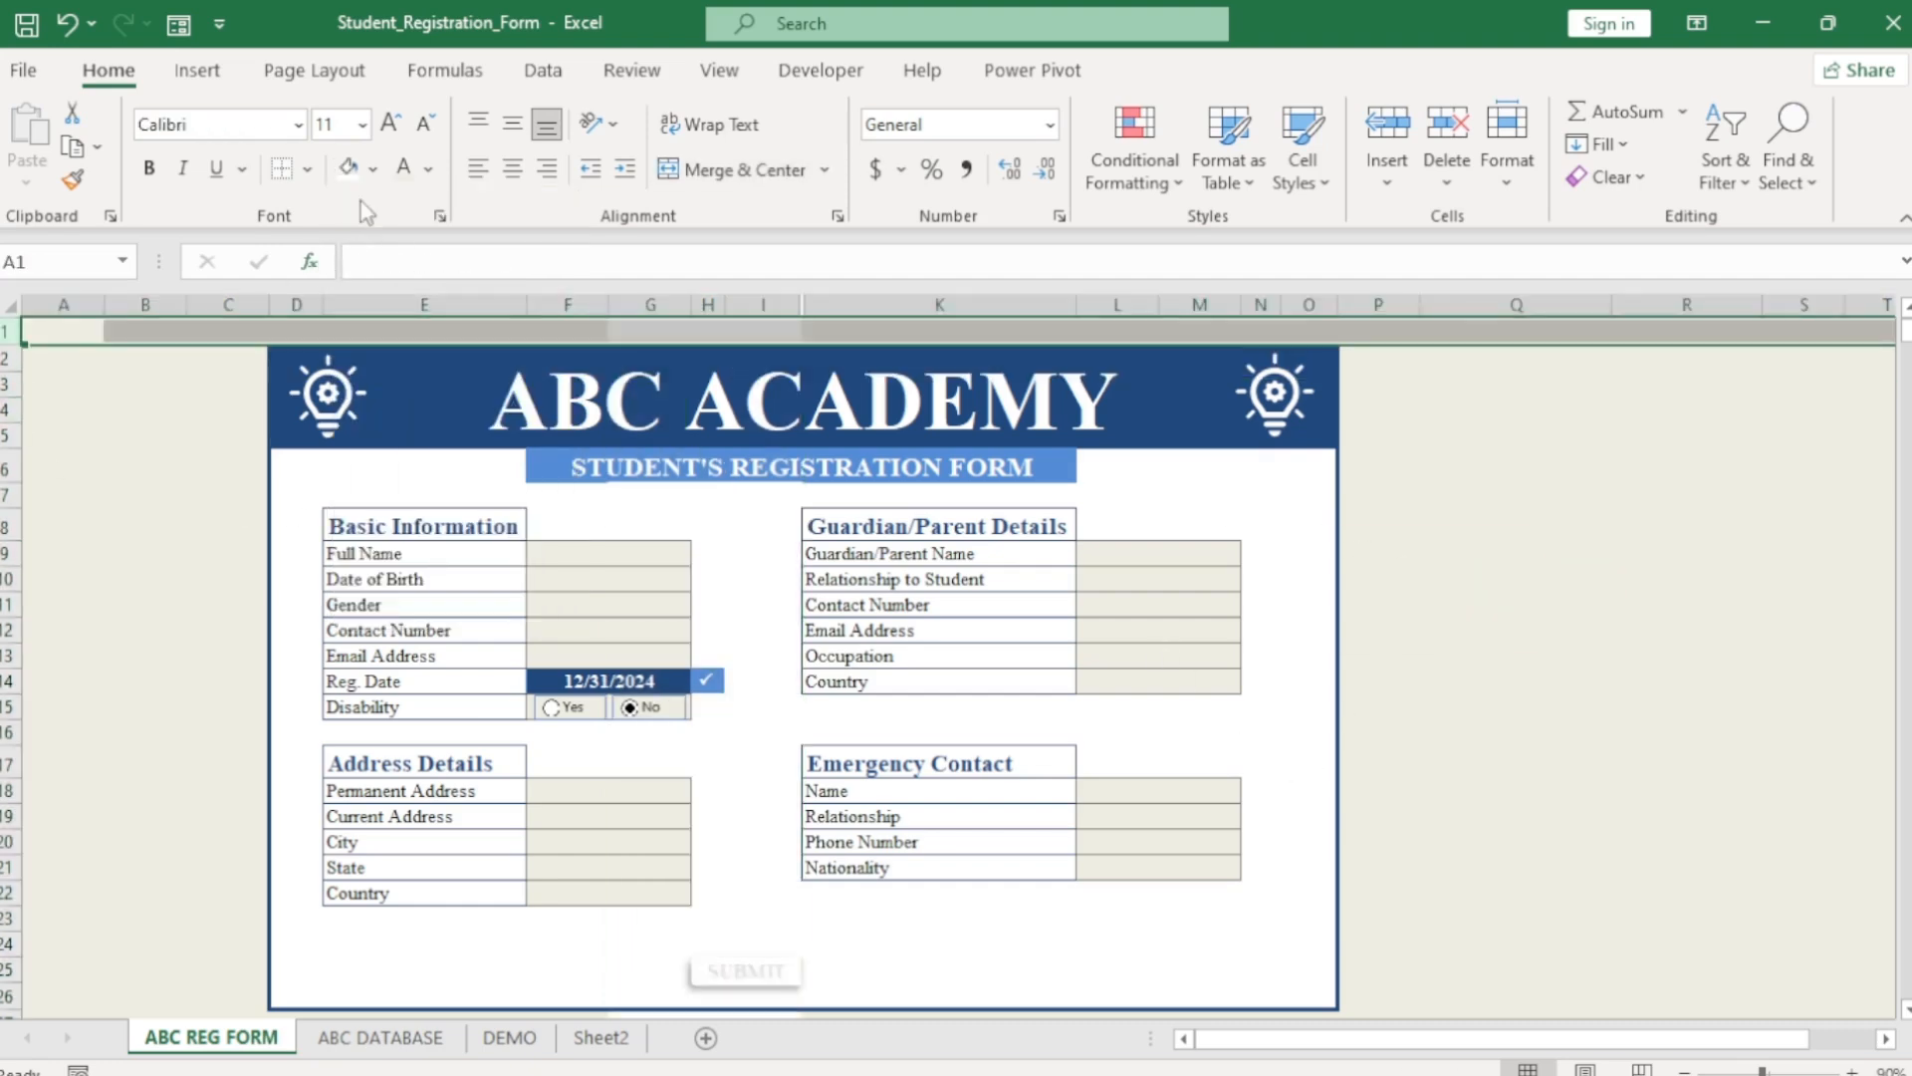
left_click(375, 169)
left_click(403, 243)
left_click(1444, 643)
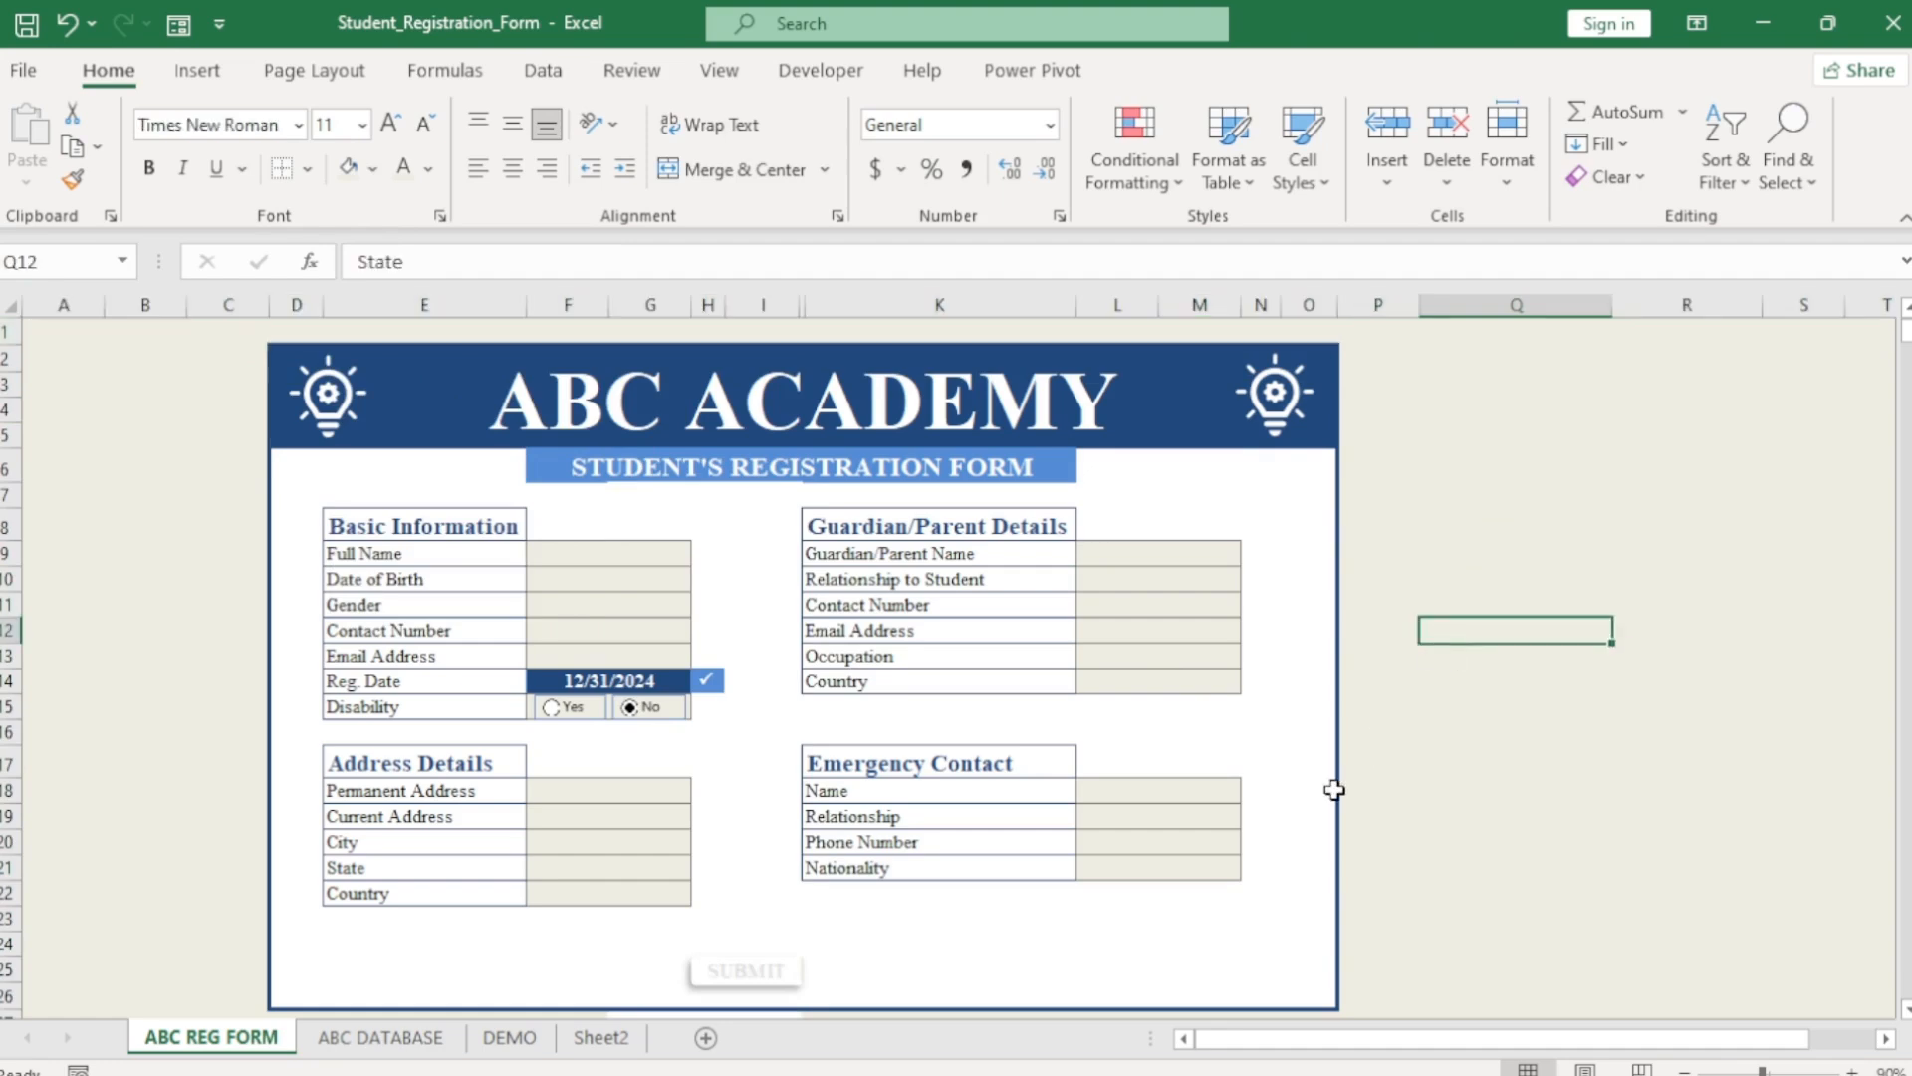
Give helper columns Q–S No Fill and Automatic font colour.
left_click_drag(1517, 304, 1806, 302)
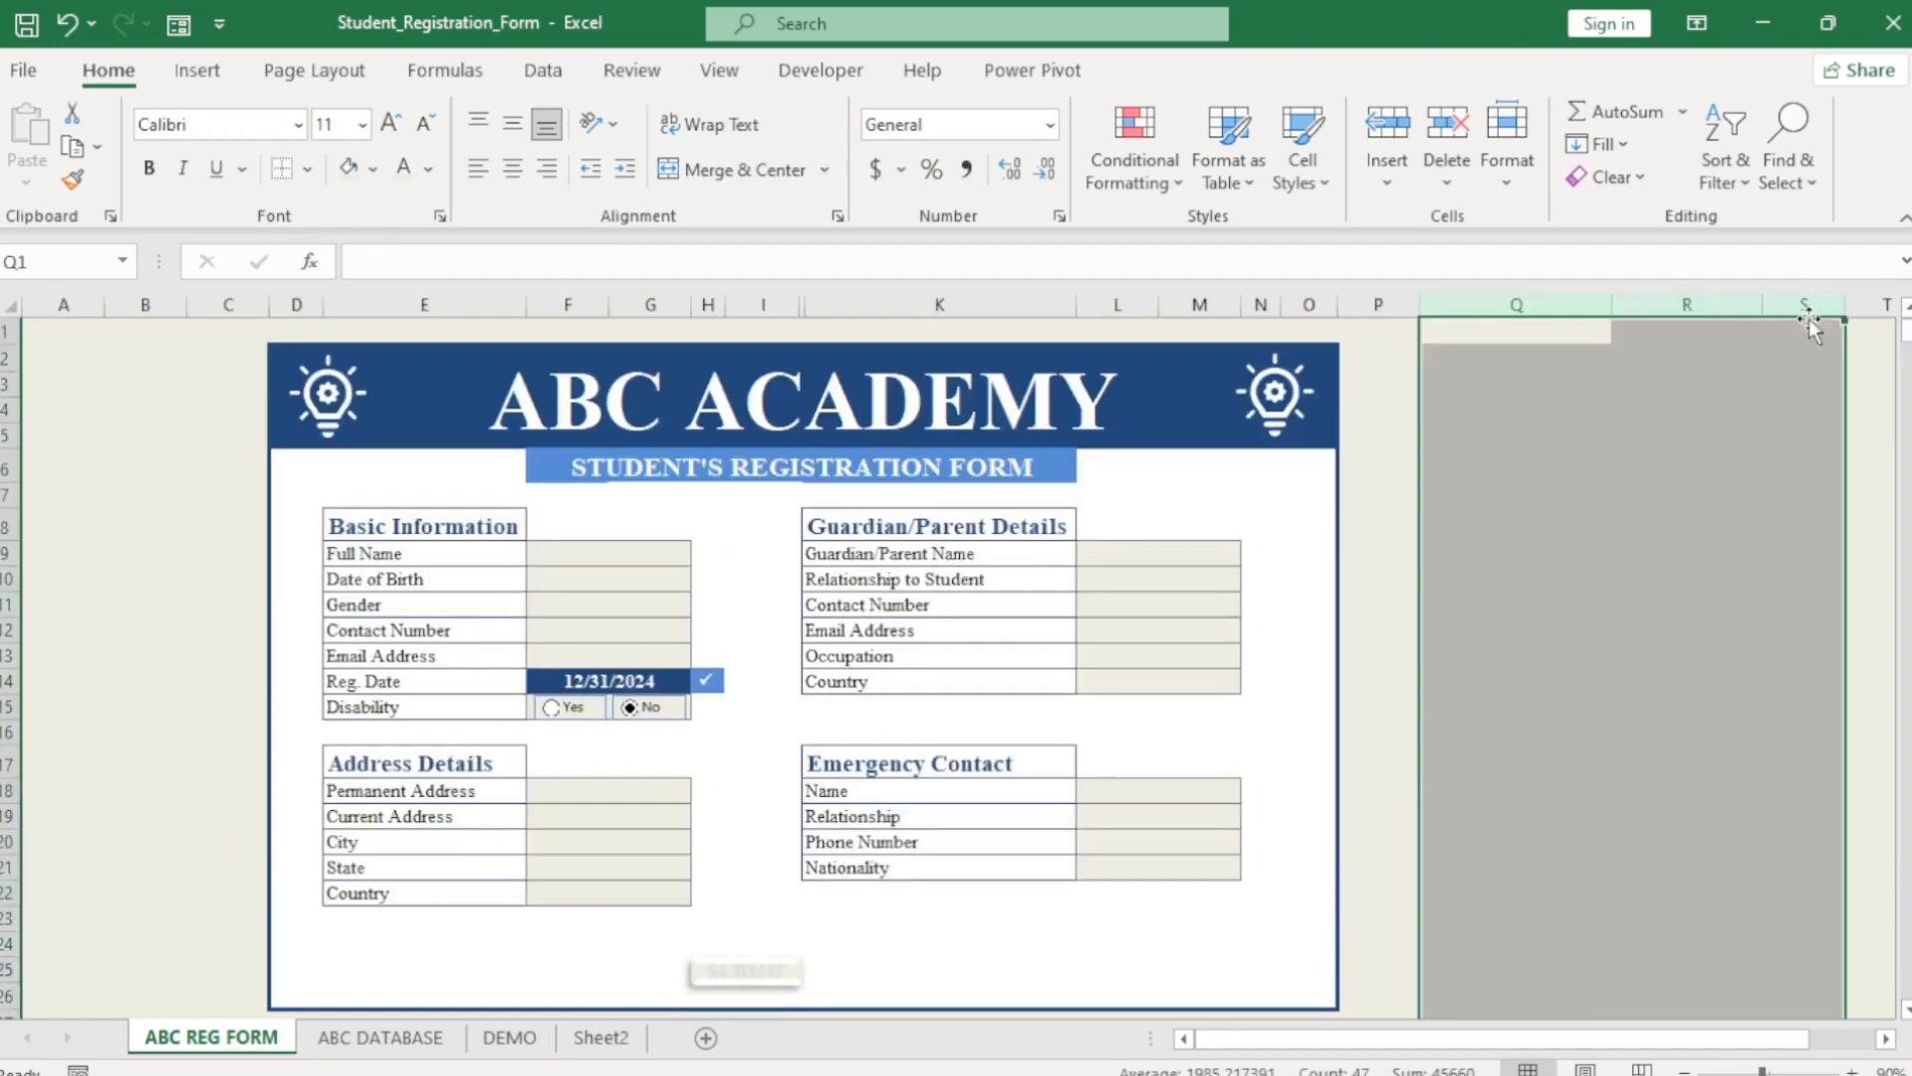
left_click(373, 169)
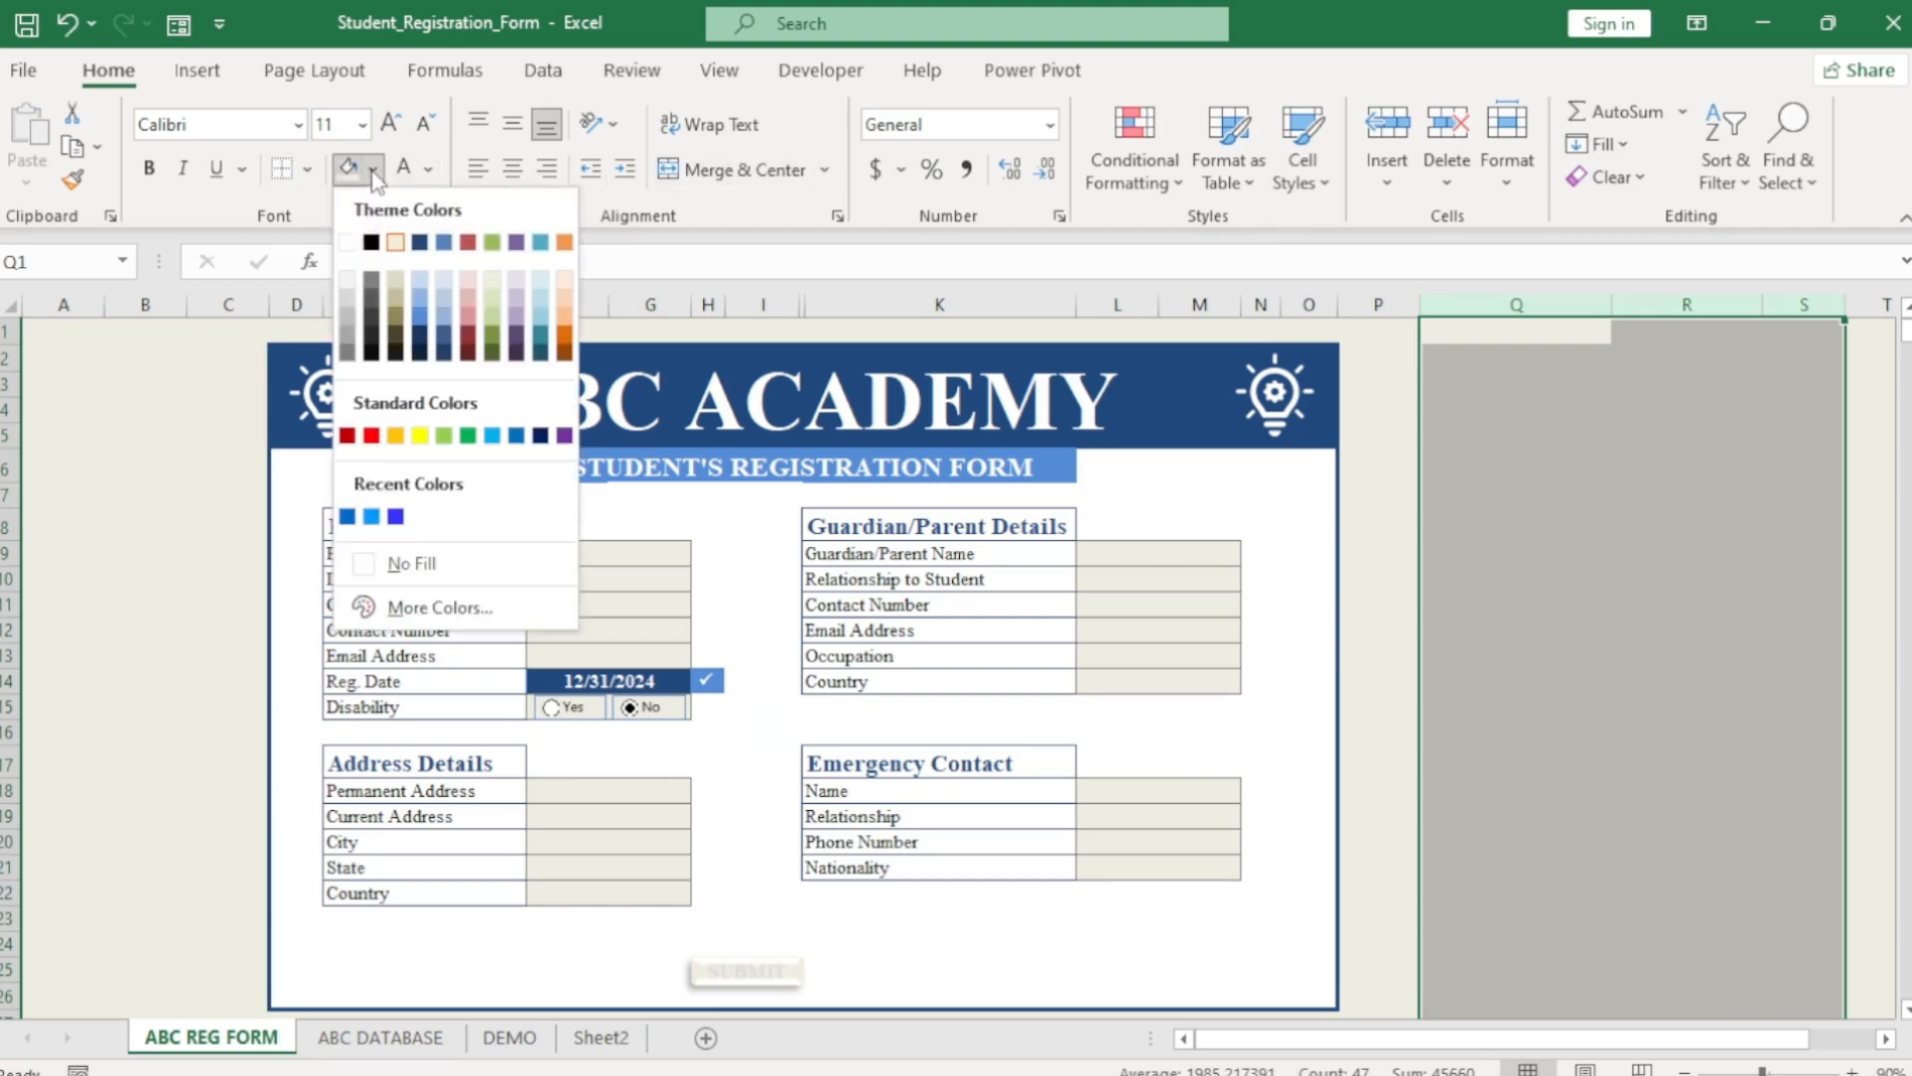
left_click(405, 564)
left_click(428, 169)
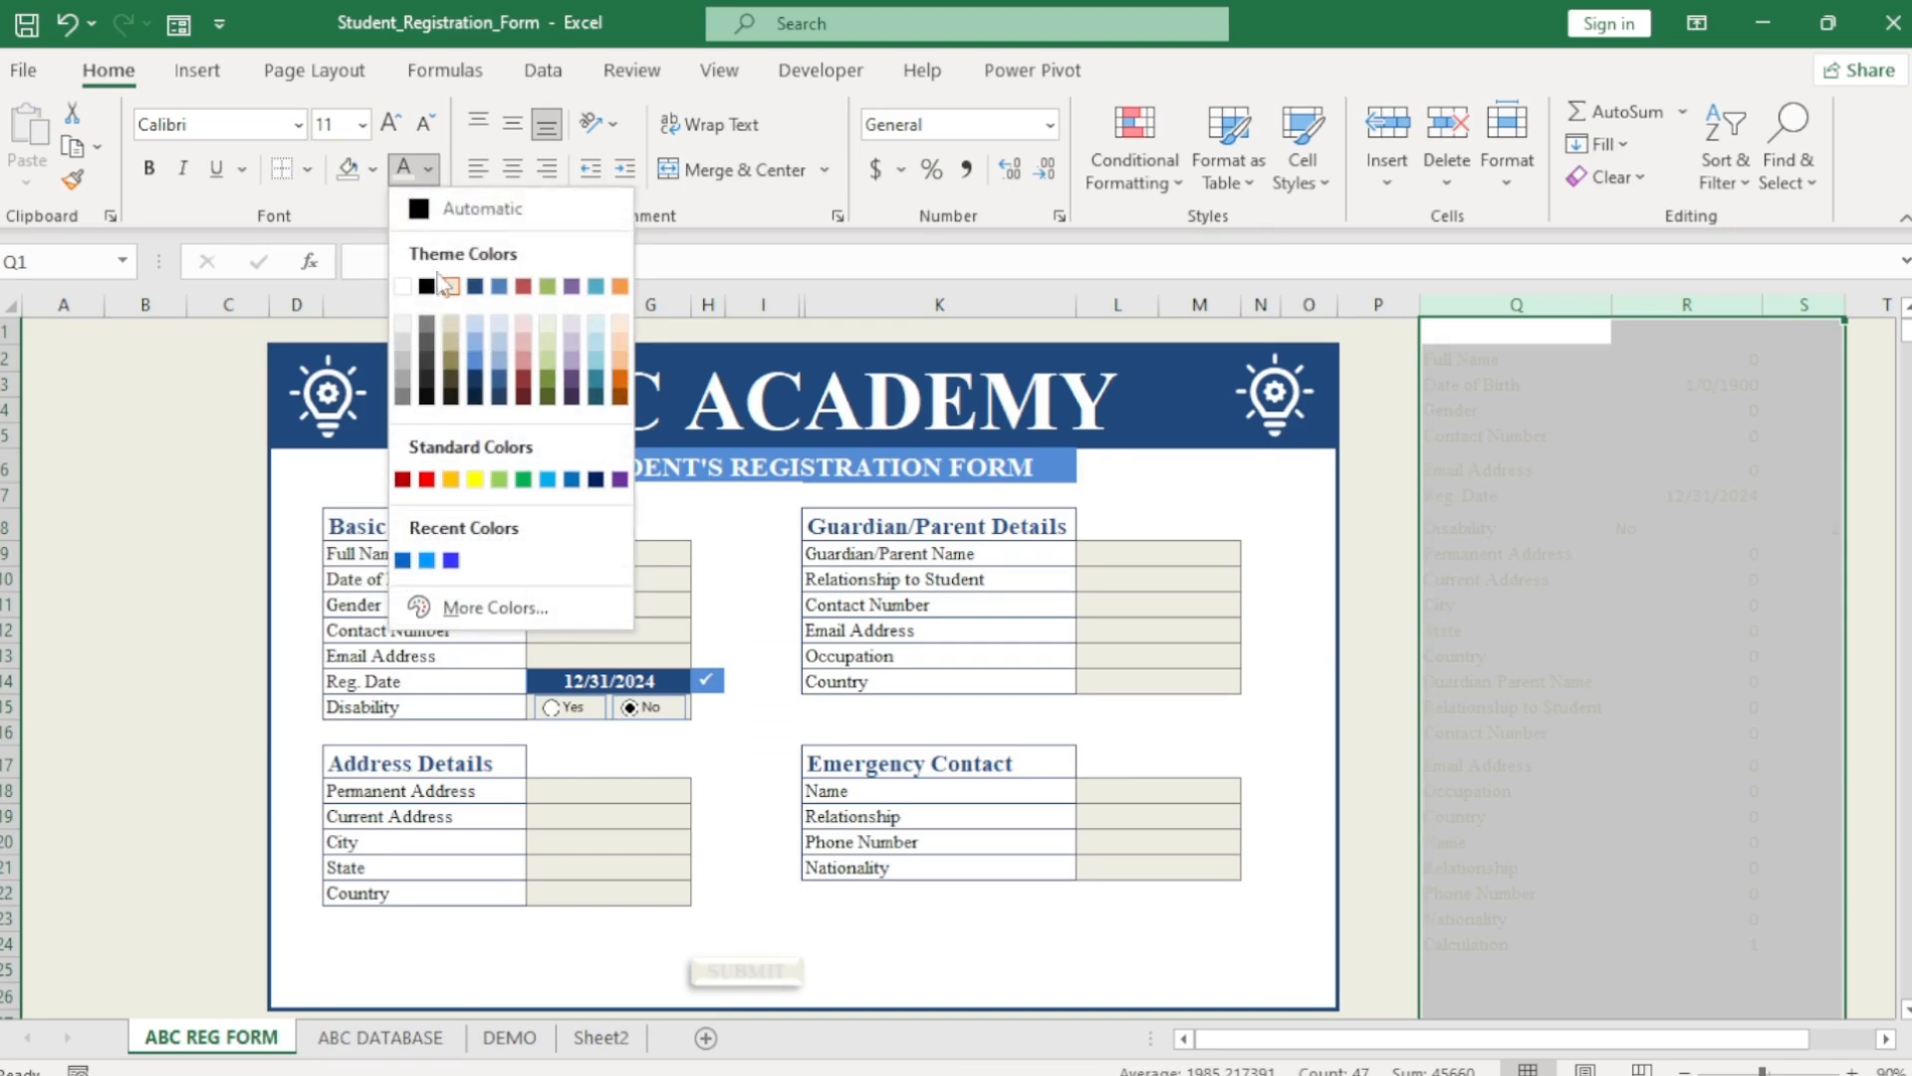
left_click(426, 209)
left_click(1632, 739)
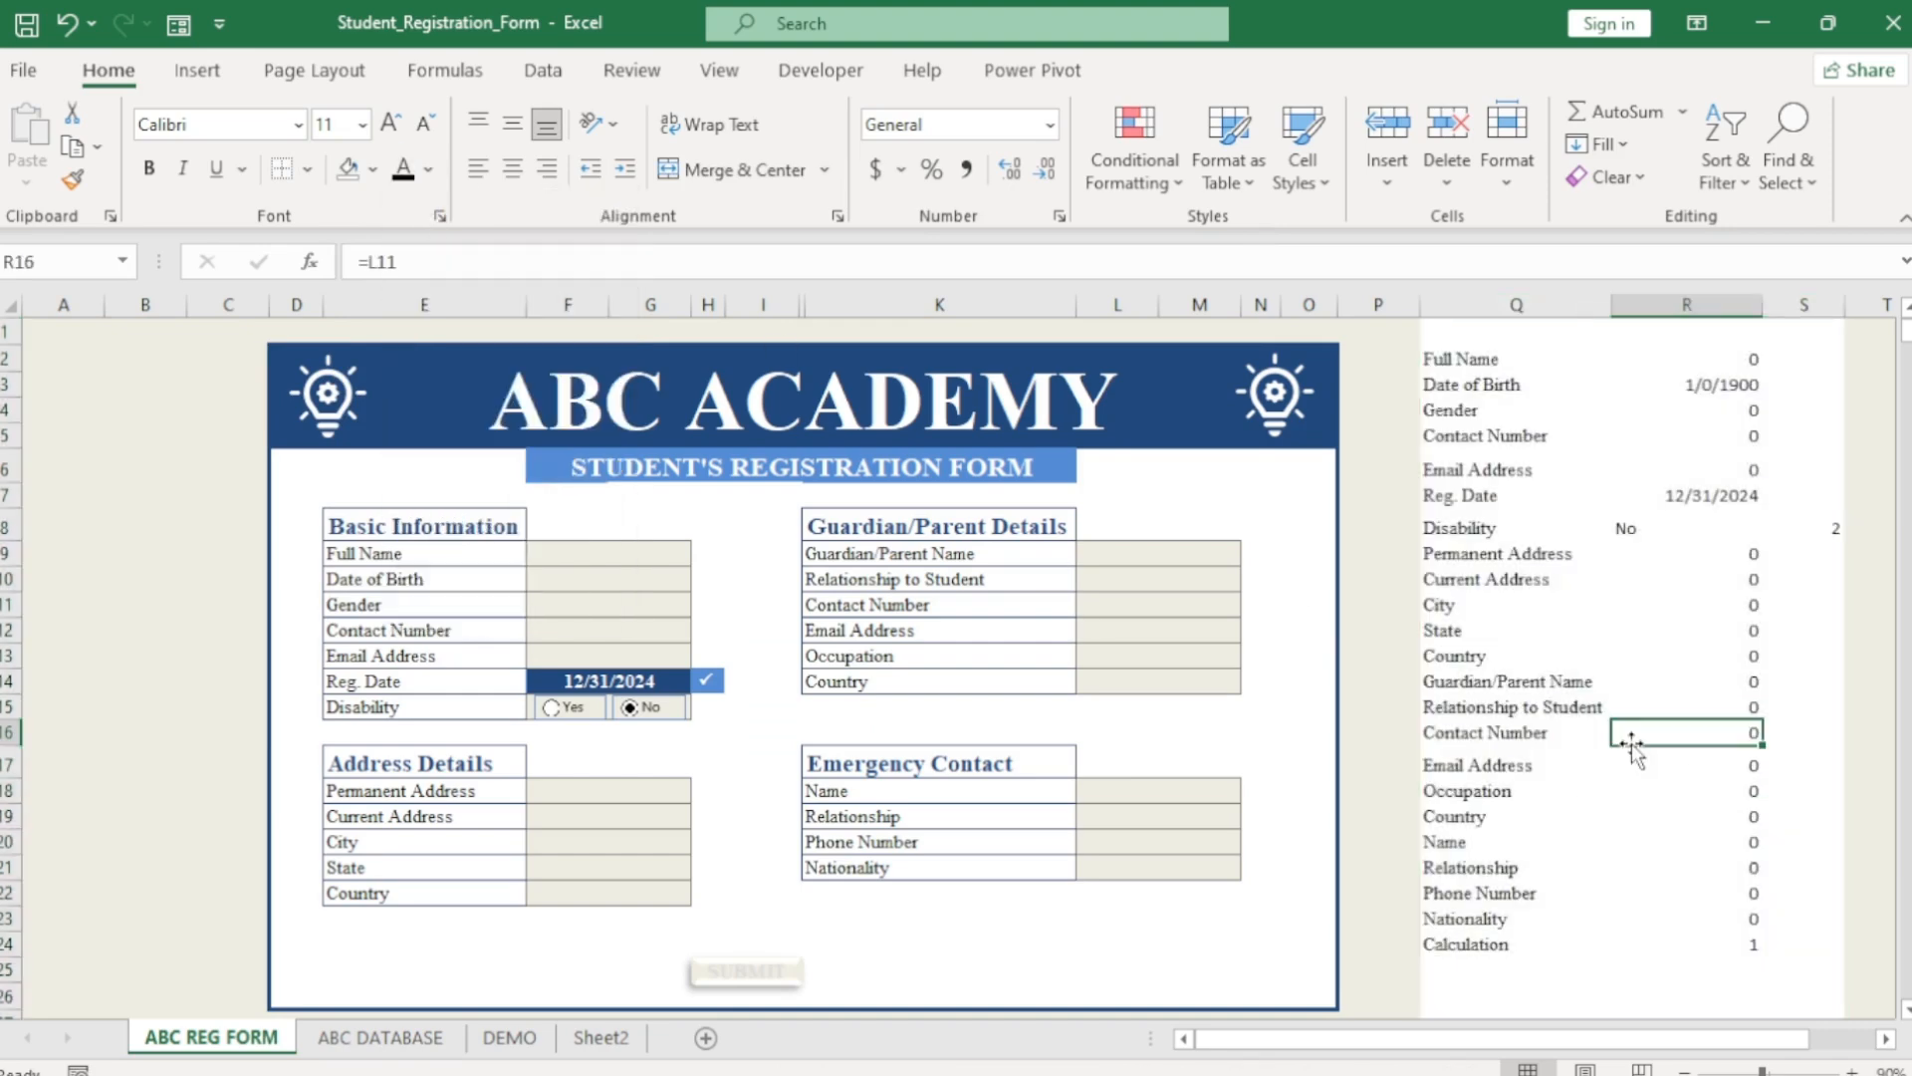
Enter the sample student's full name, date of birth 12/2/1998 and gender Male.
key("ctrl+c")
left_click(612, 551)
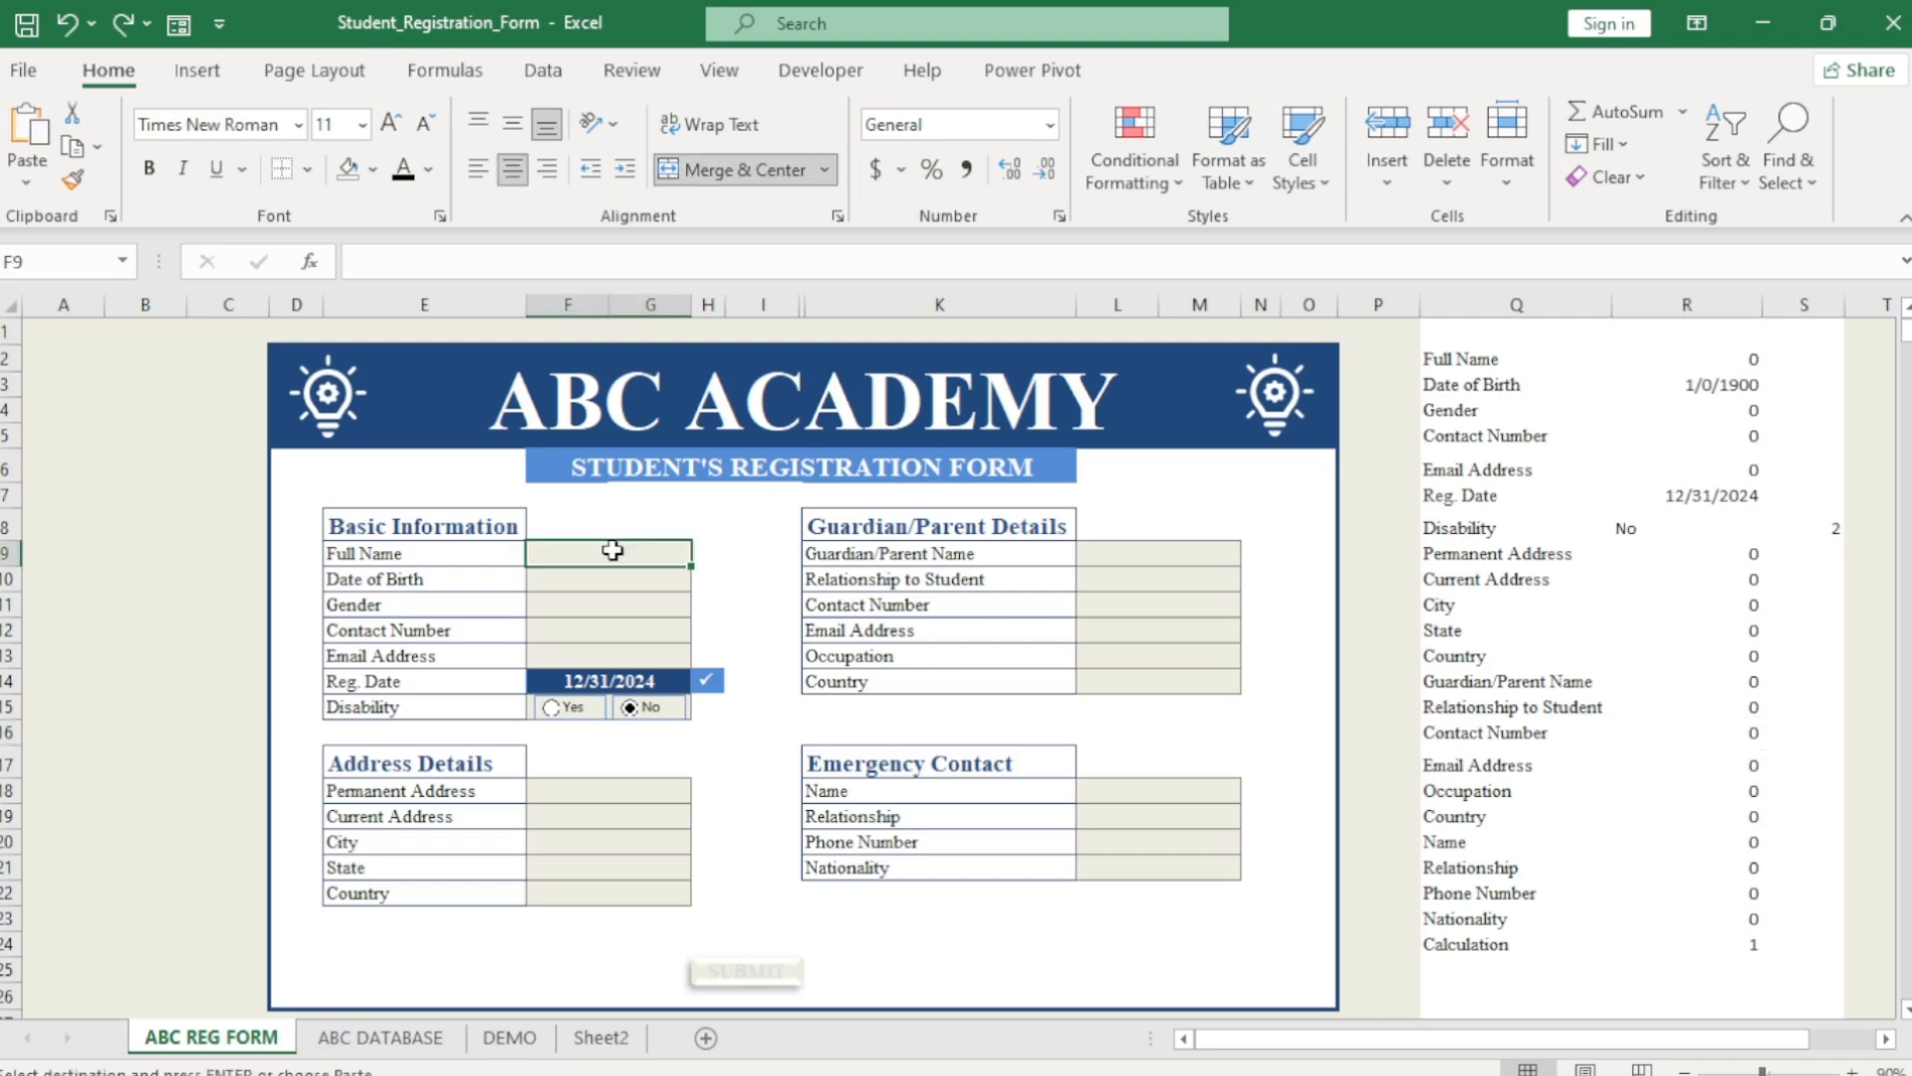
type("P")
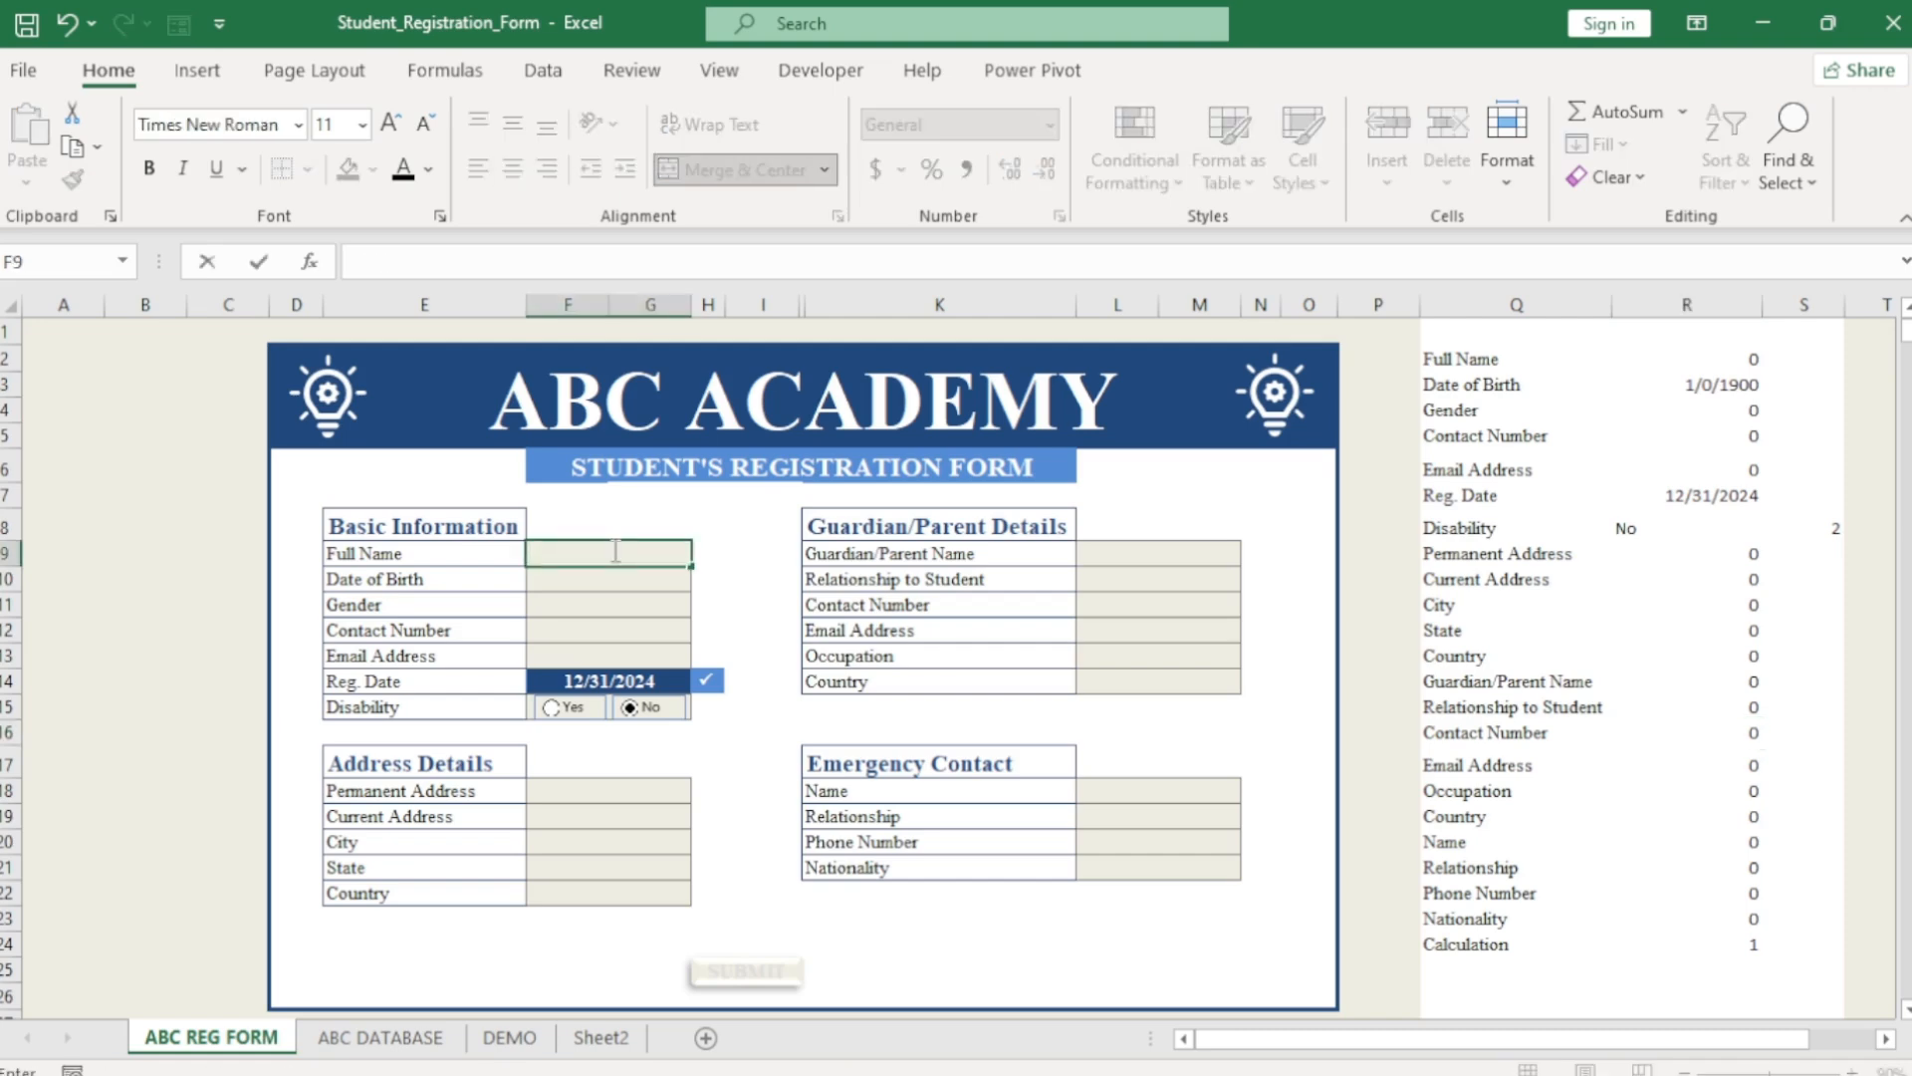
type("eter S.O")
key("Return")
type("12")
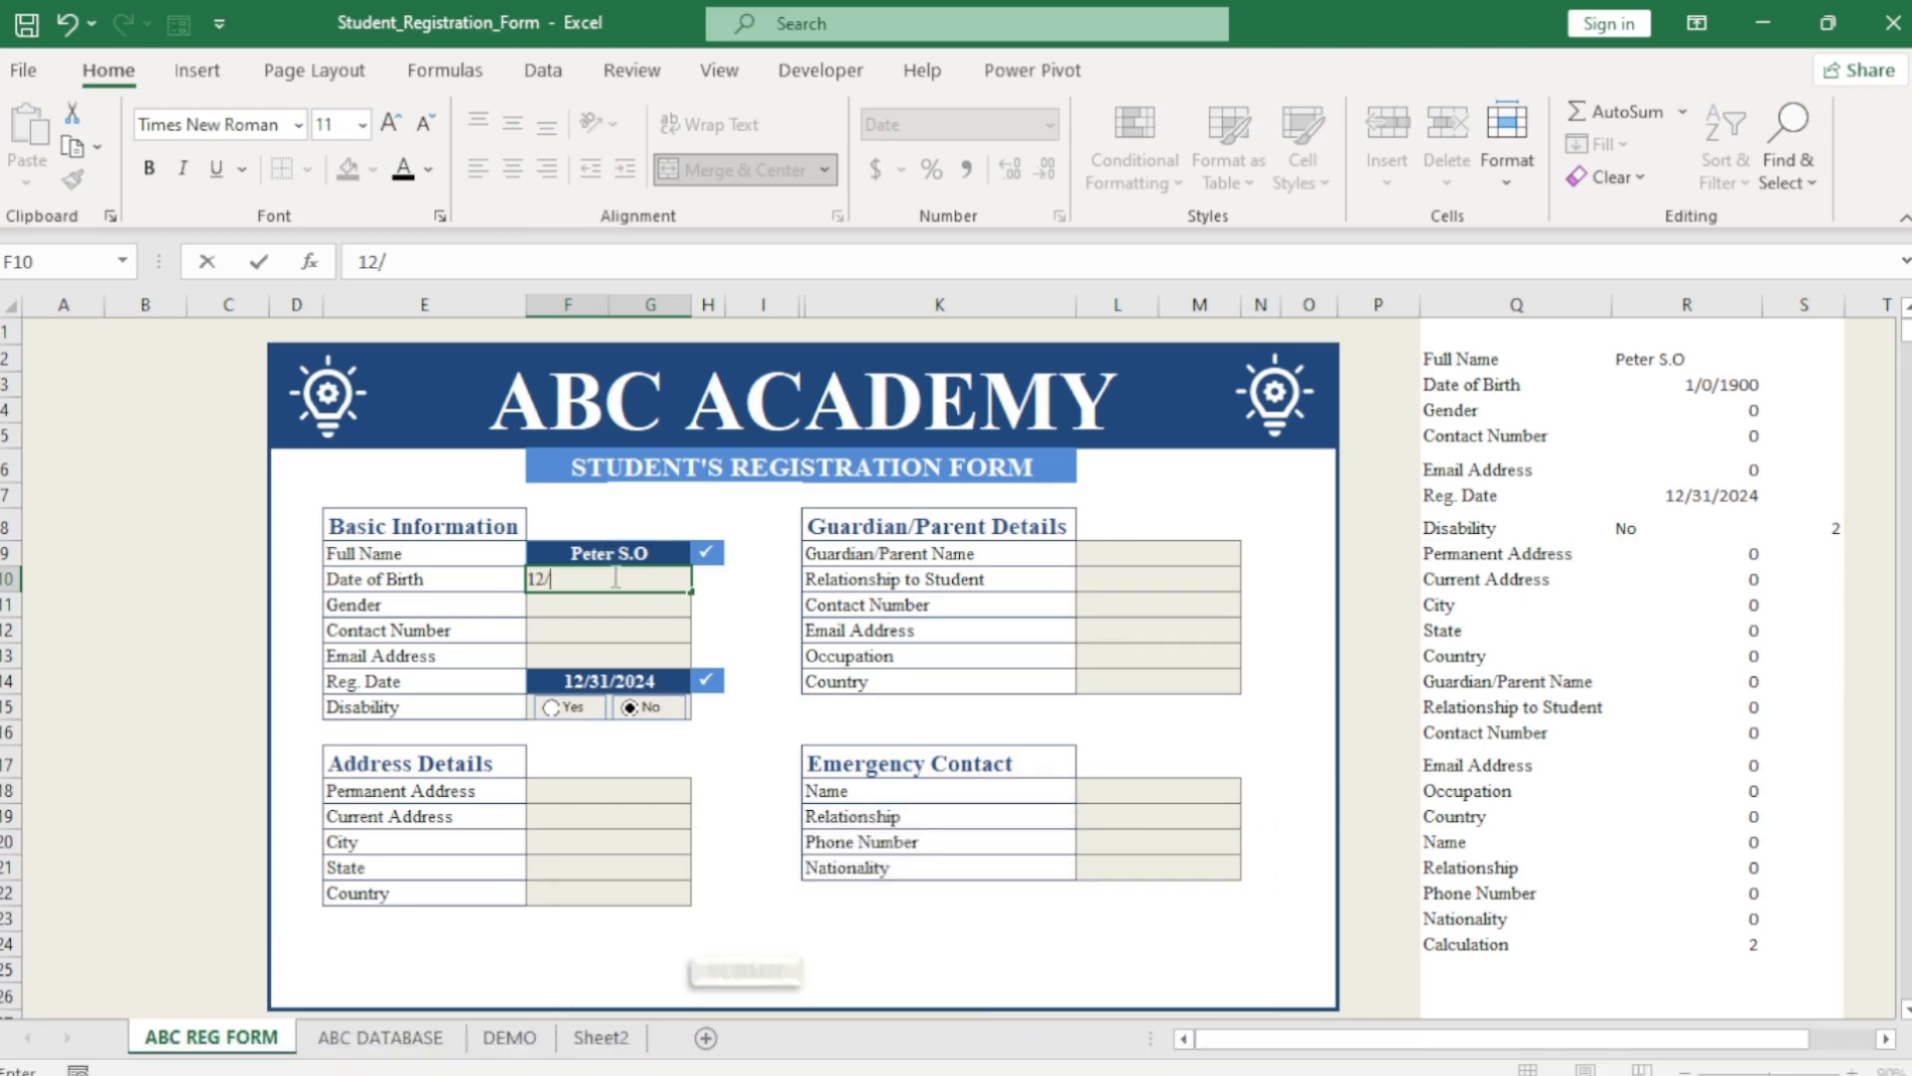
type("/2/1998")
key("Return")
type("Male")
key("Return")
Fill in the student's phone number, e-mail, street address, city, state and country Nigeria.
key("Return")
key("Return")
key("BackSpace")
key("BackSpace")
key("BackSpace")
key("BackSpace")
type("Cath. Avenue")
key("Return")
type("Owerri")
key("Return")
type("Imo")
key("Return")
type("Nigeria")
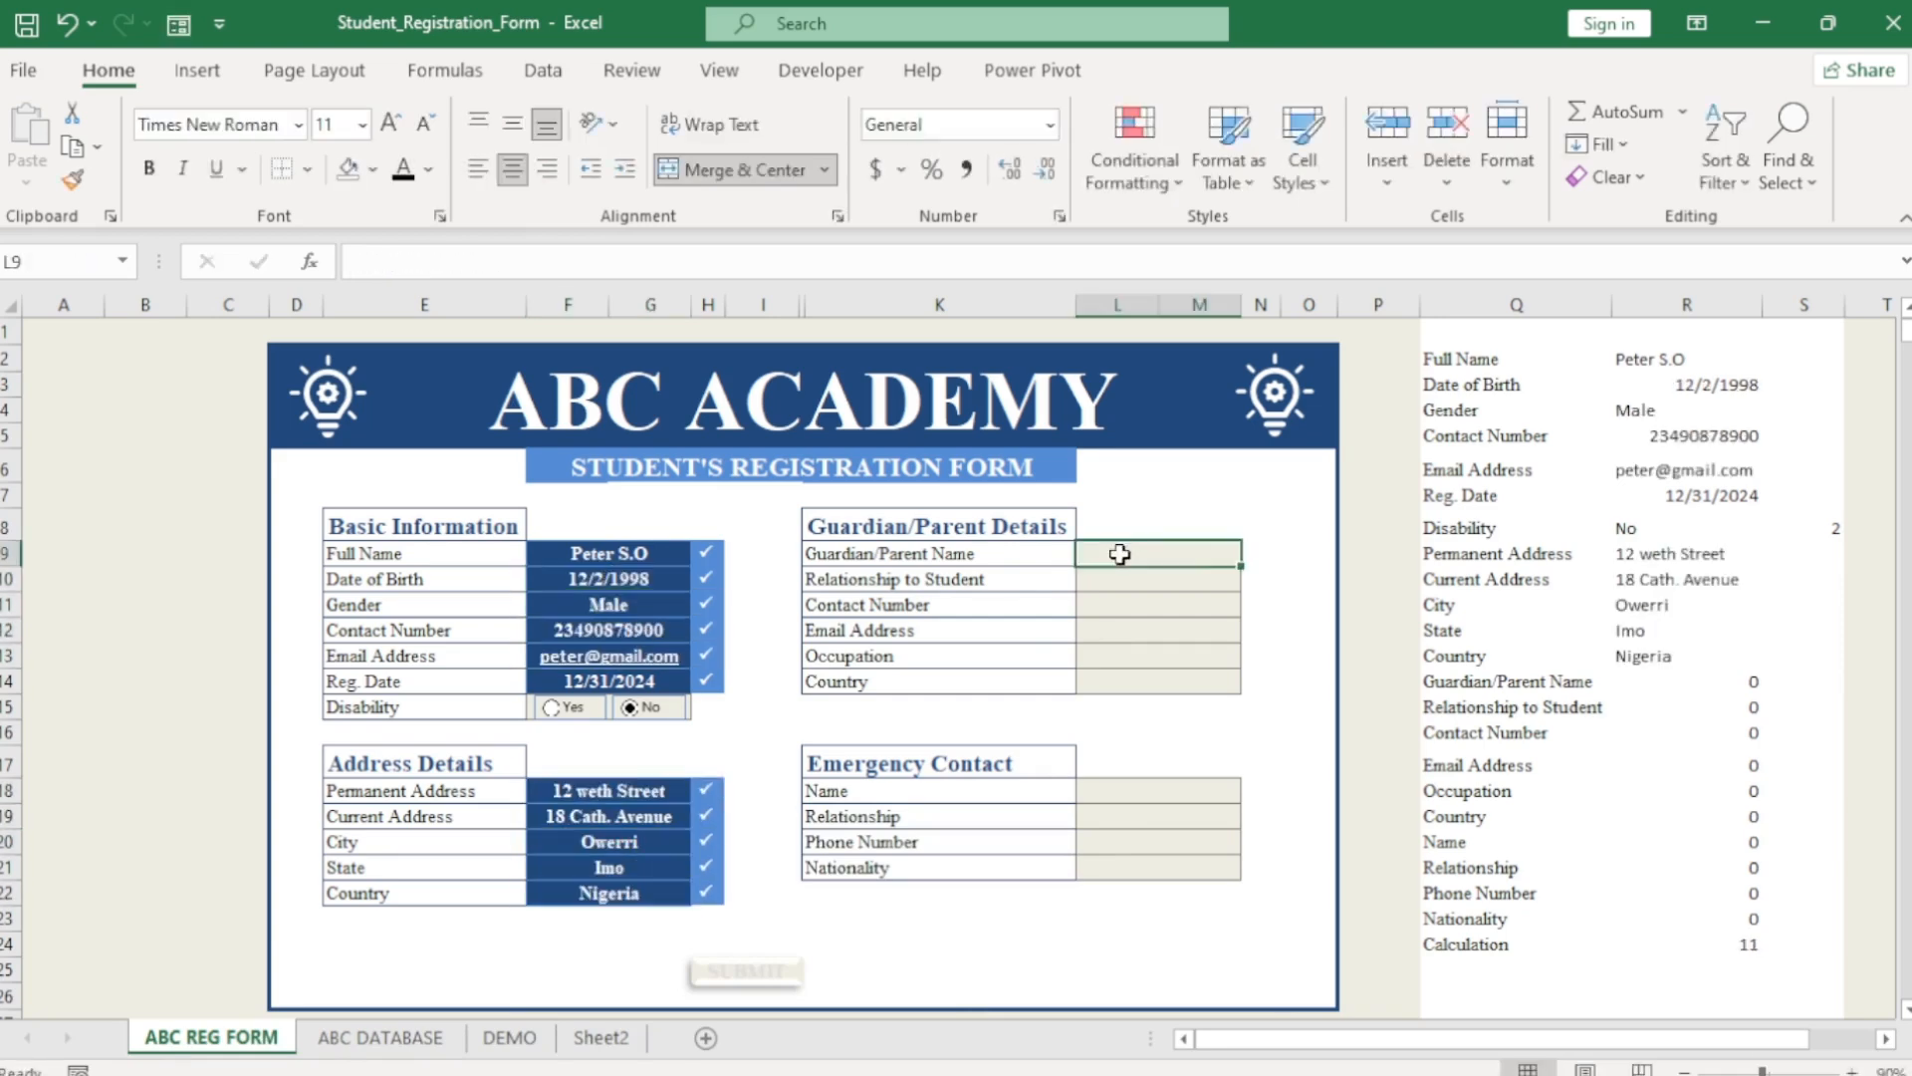
type("Mr. Akachi U")
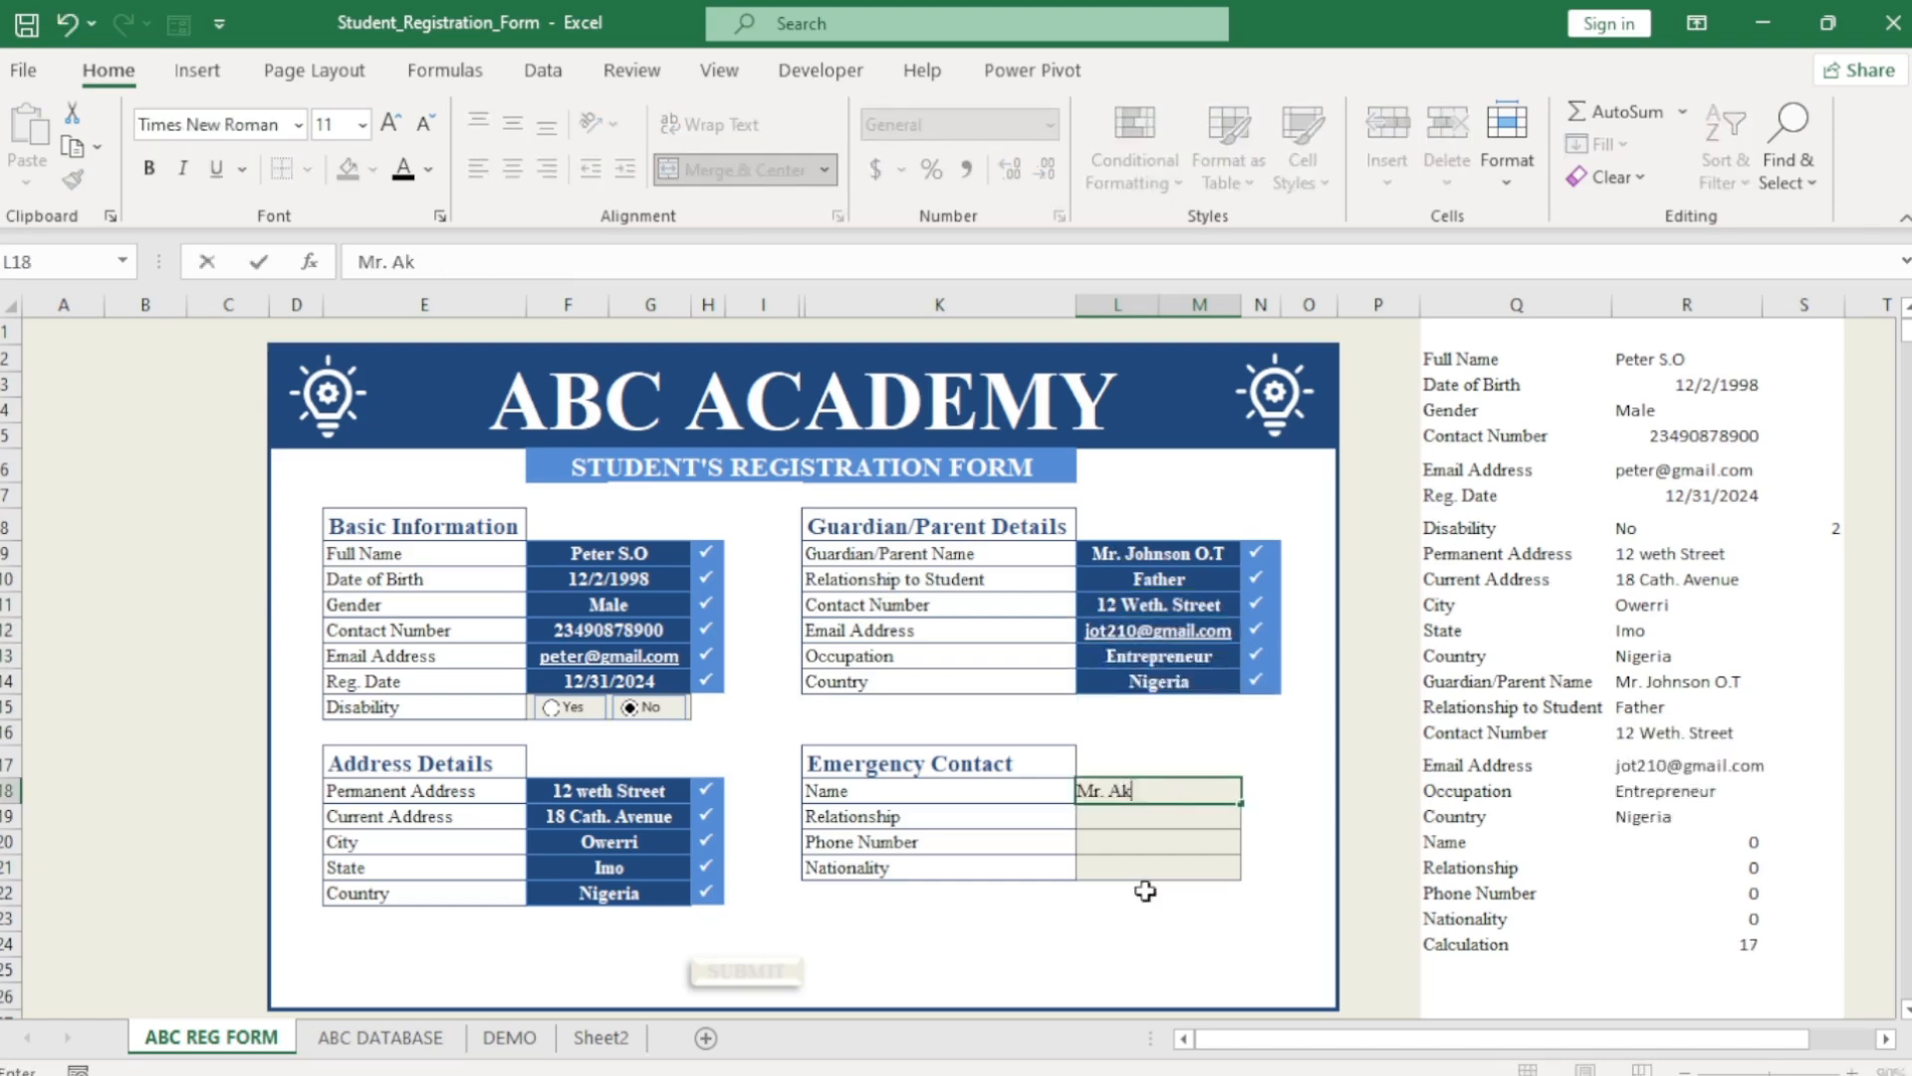
Complete the emergency contact with relationship Uncle, a phone number and country Nigeria.
key("Return")
type("Uncle")
key("Return")
key("Return")
type("Nigeria")
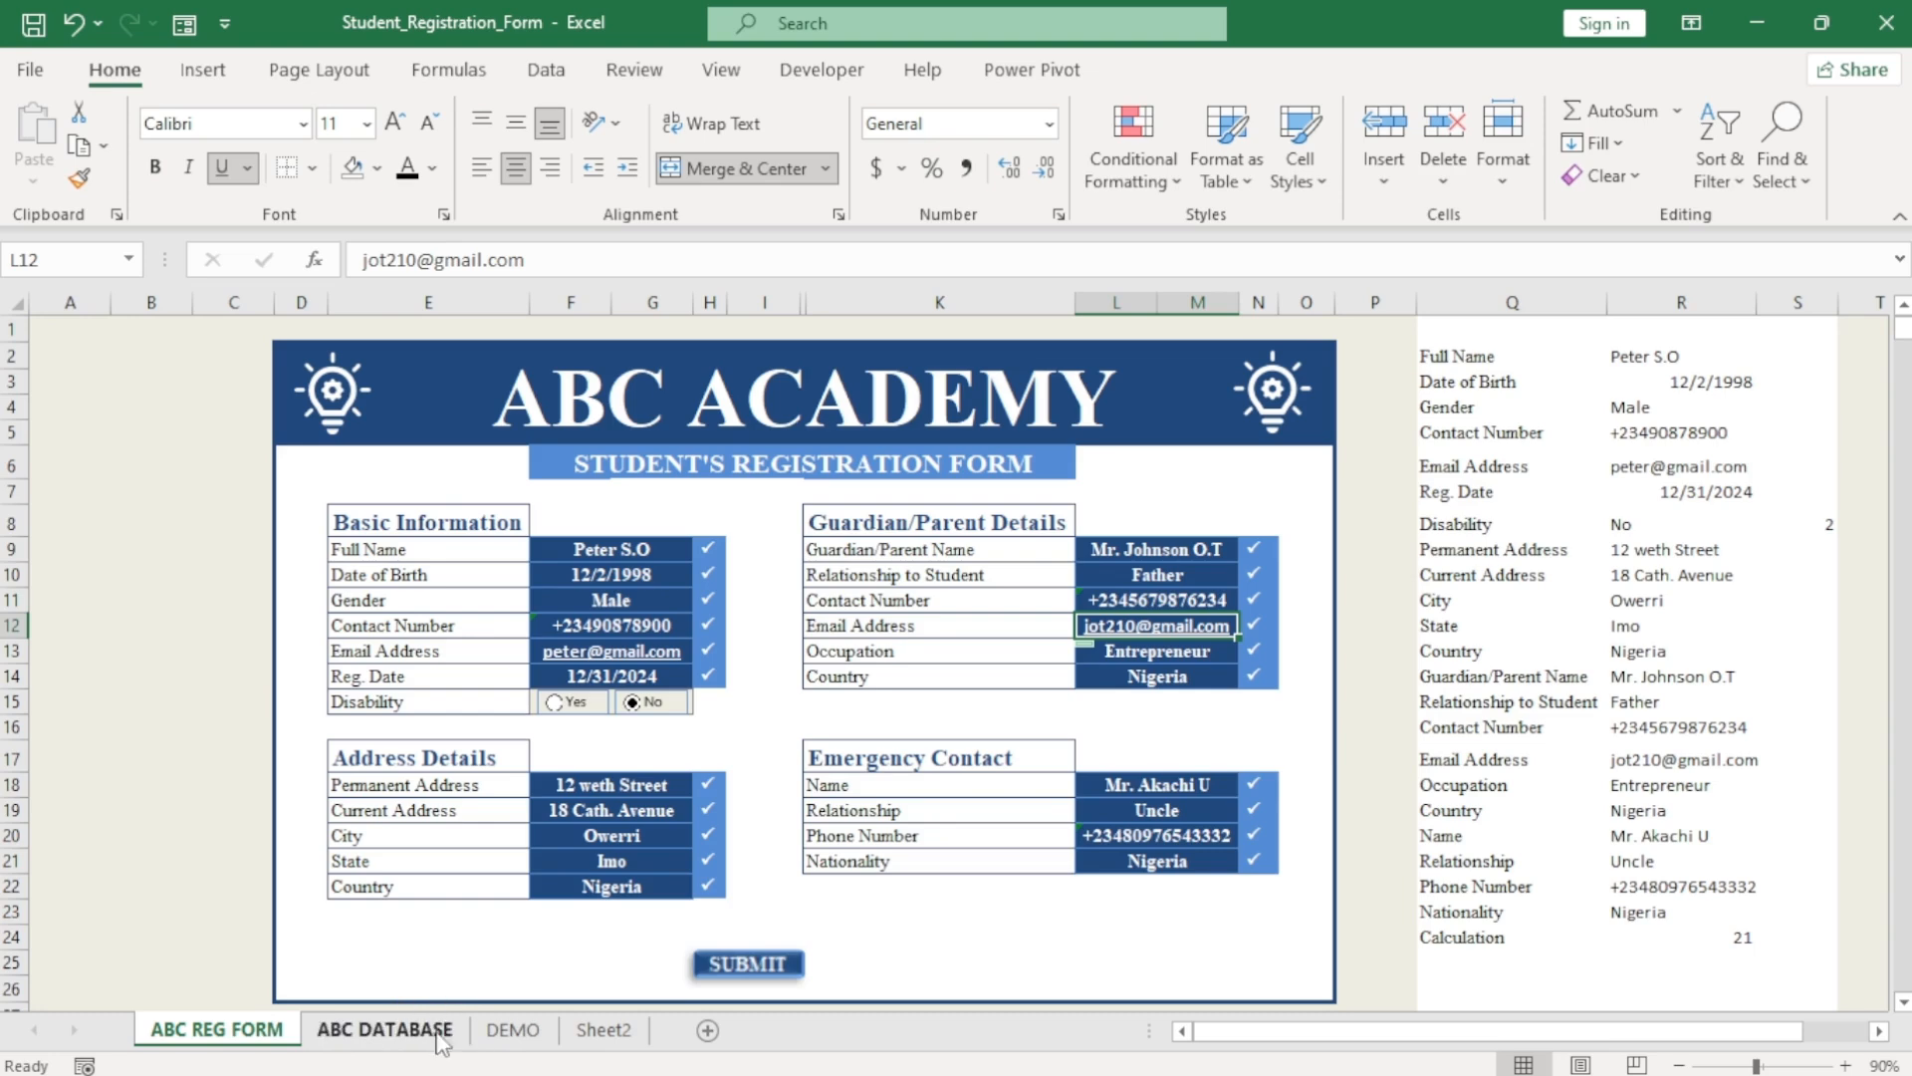
left_click(371, 1039)
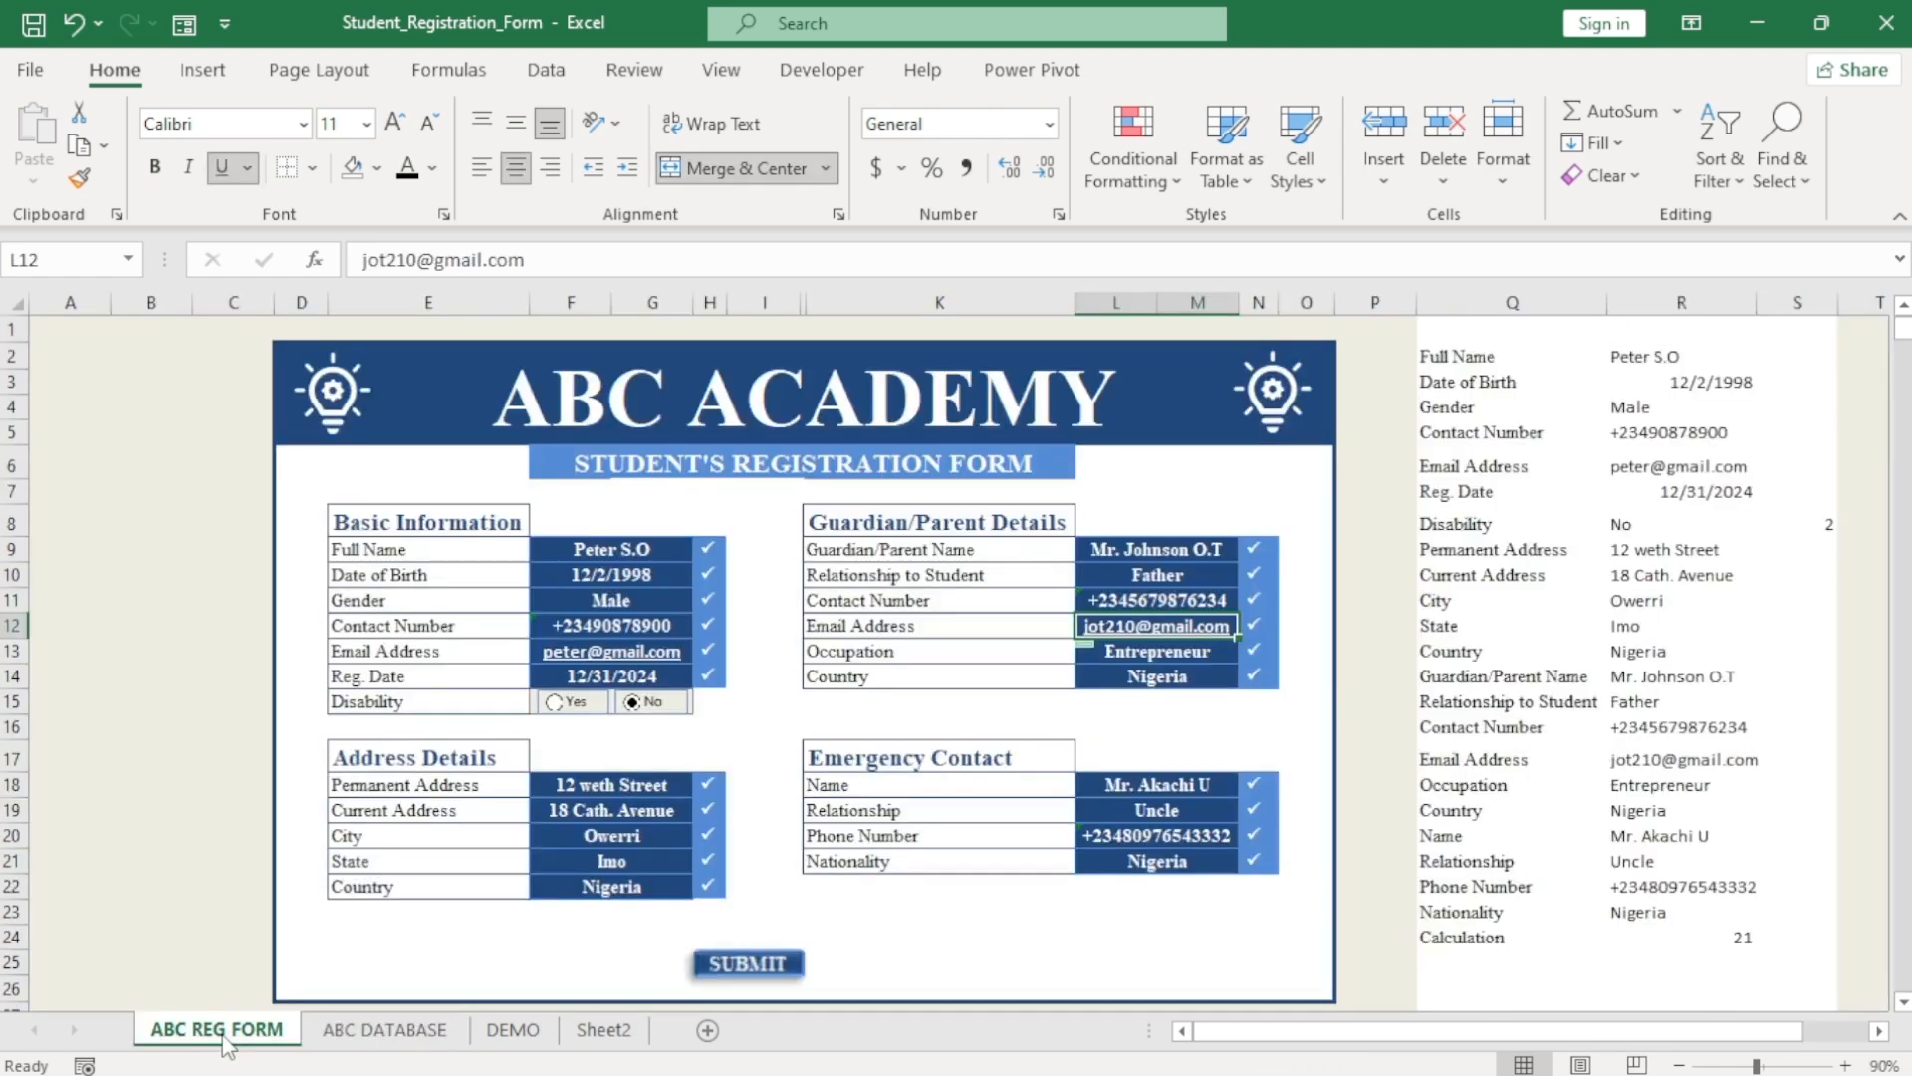
left_click(383, 1029)
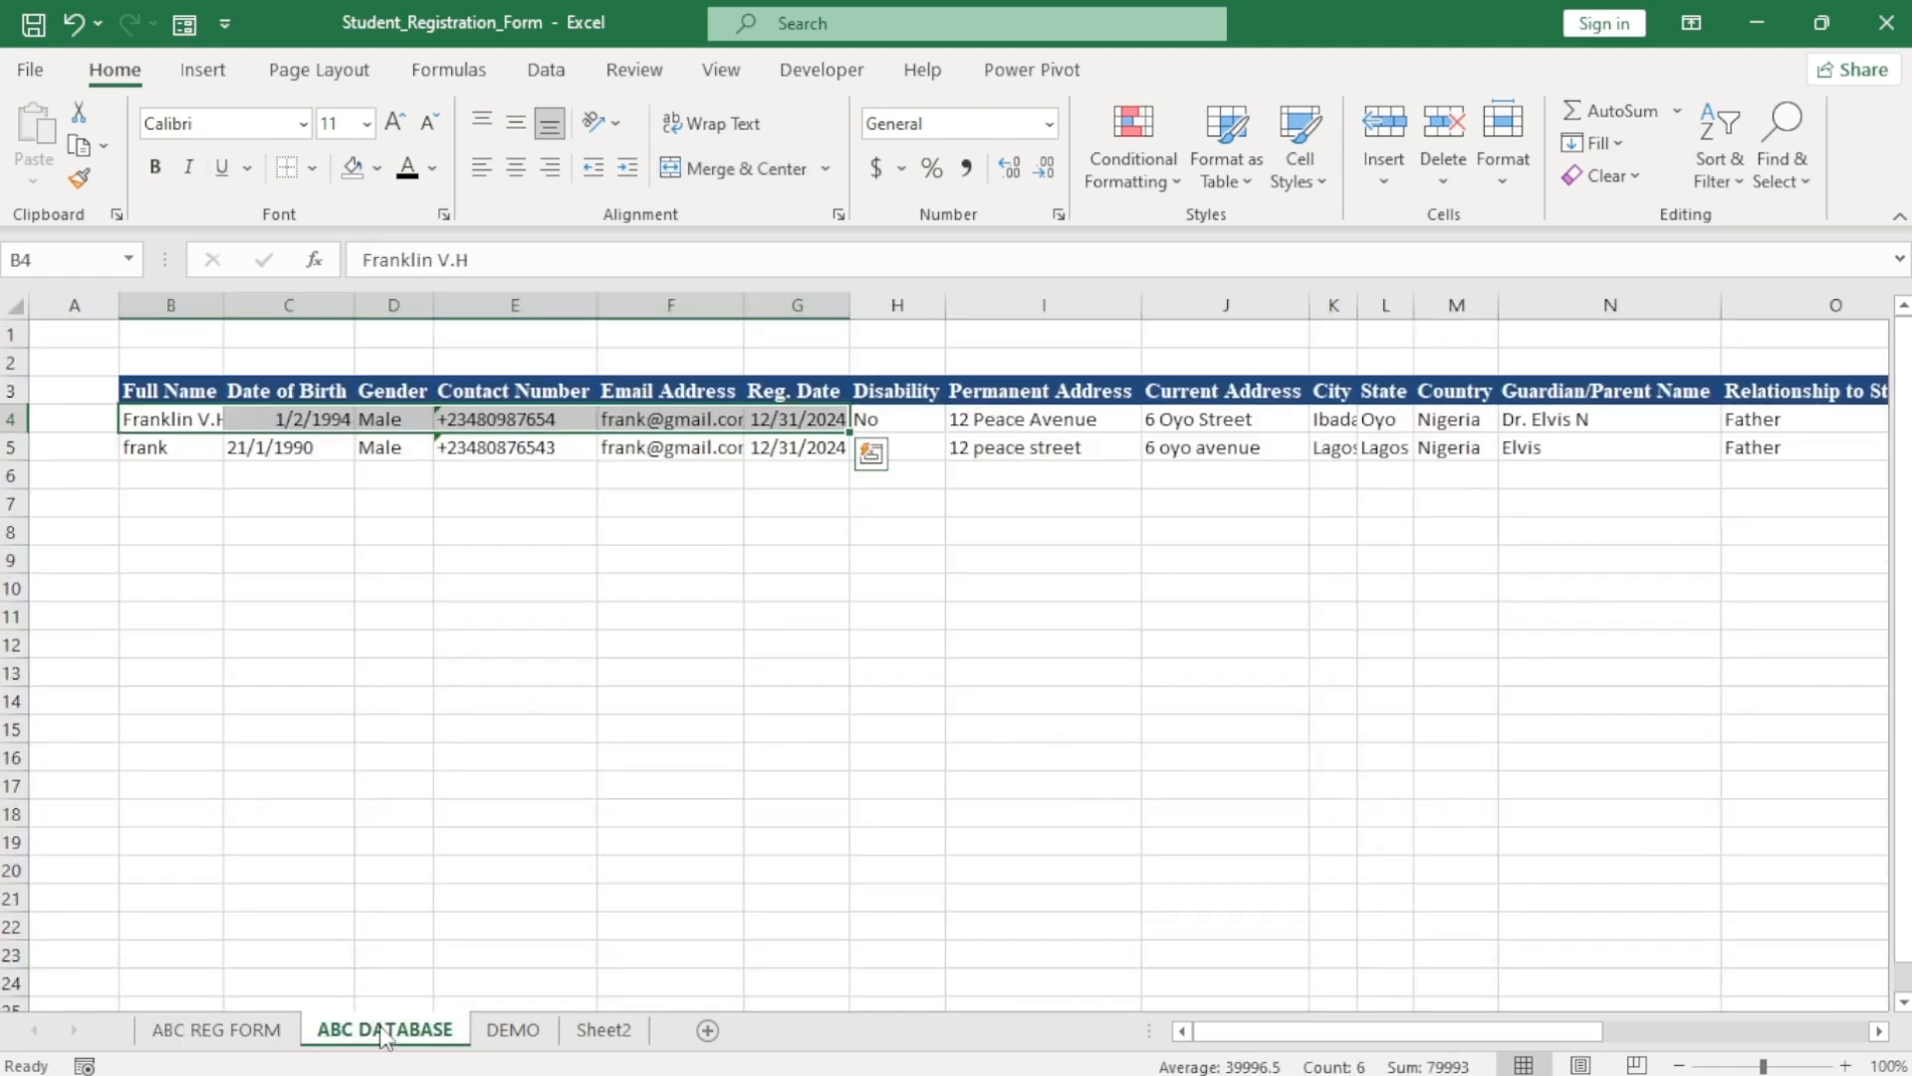
left_click(361, 1027)
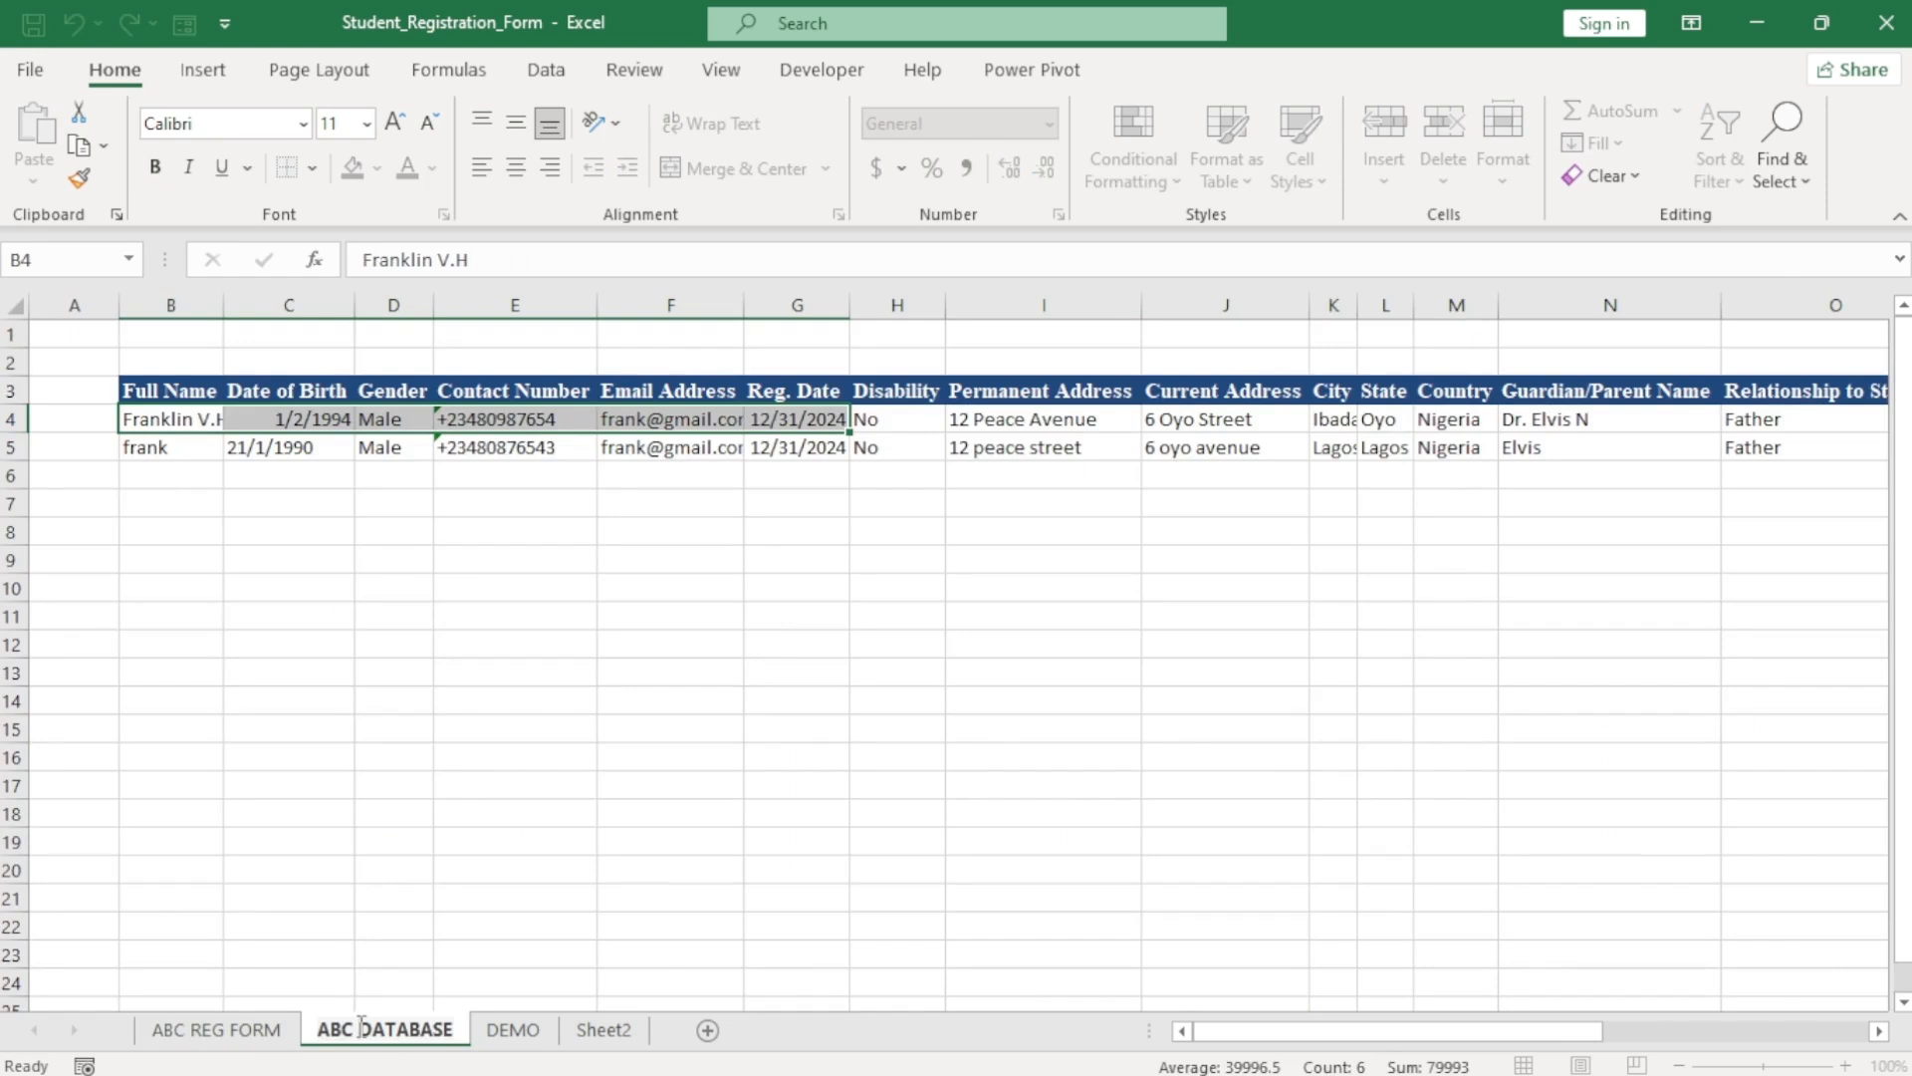
type("RE")
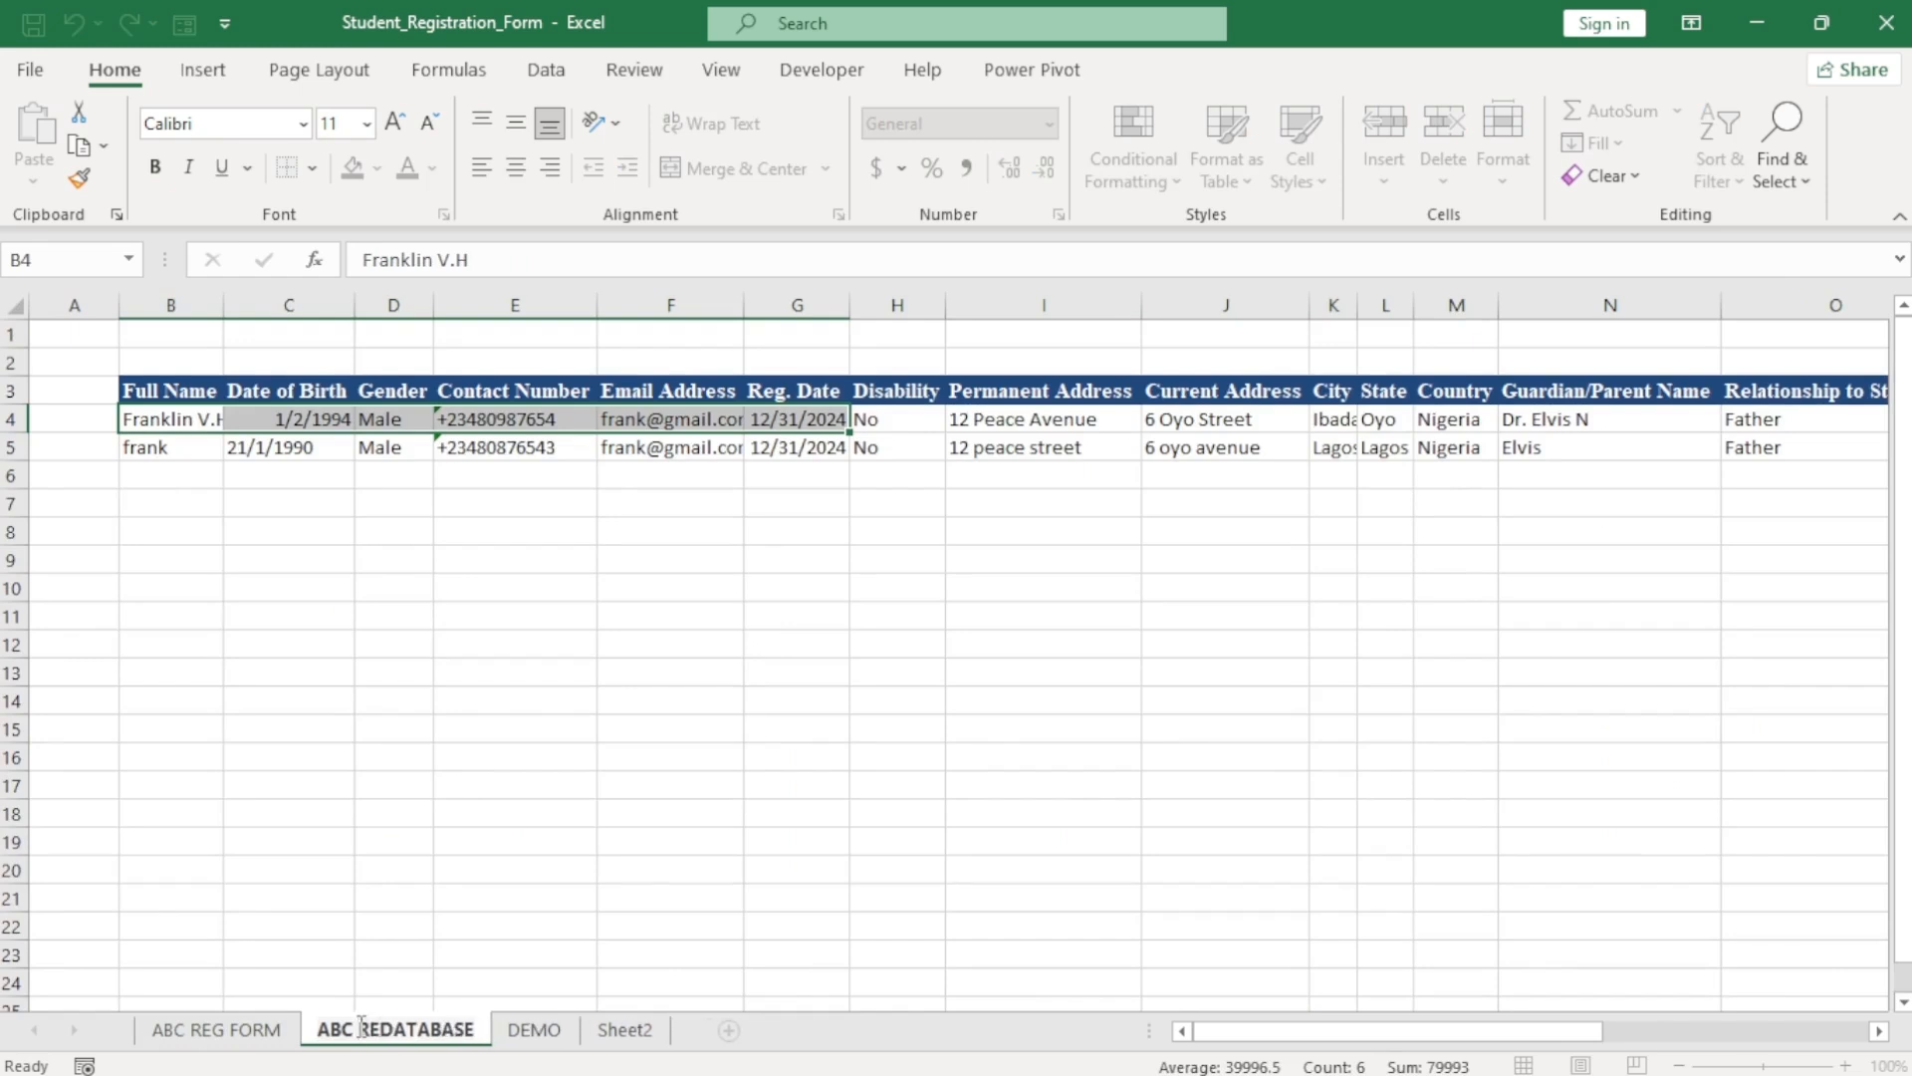
type("G")
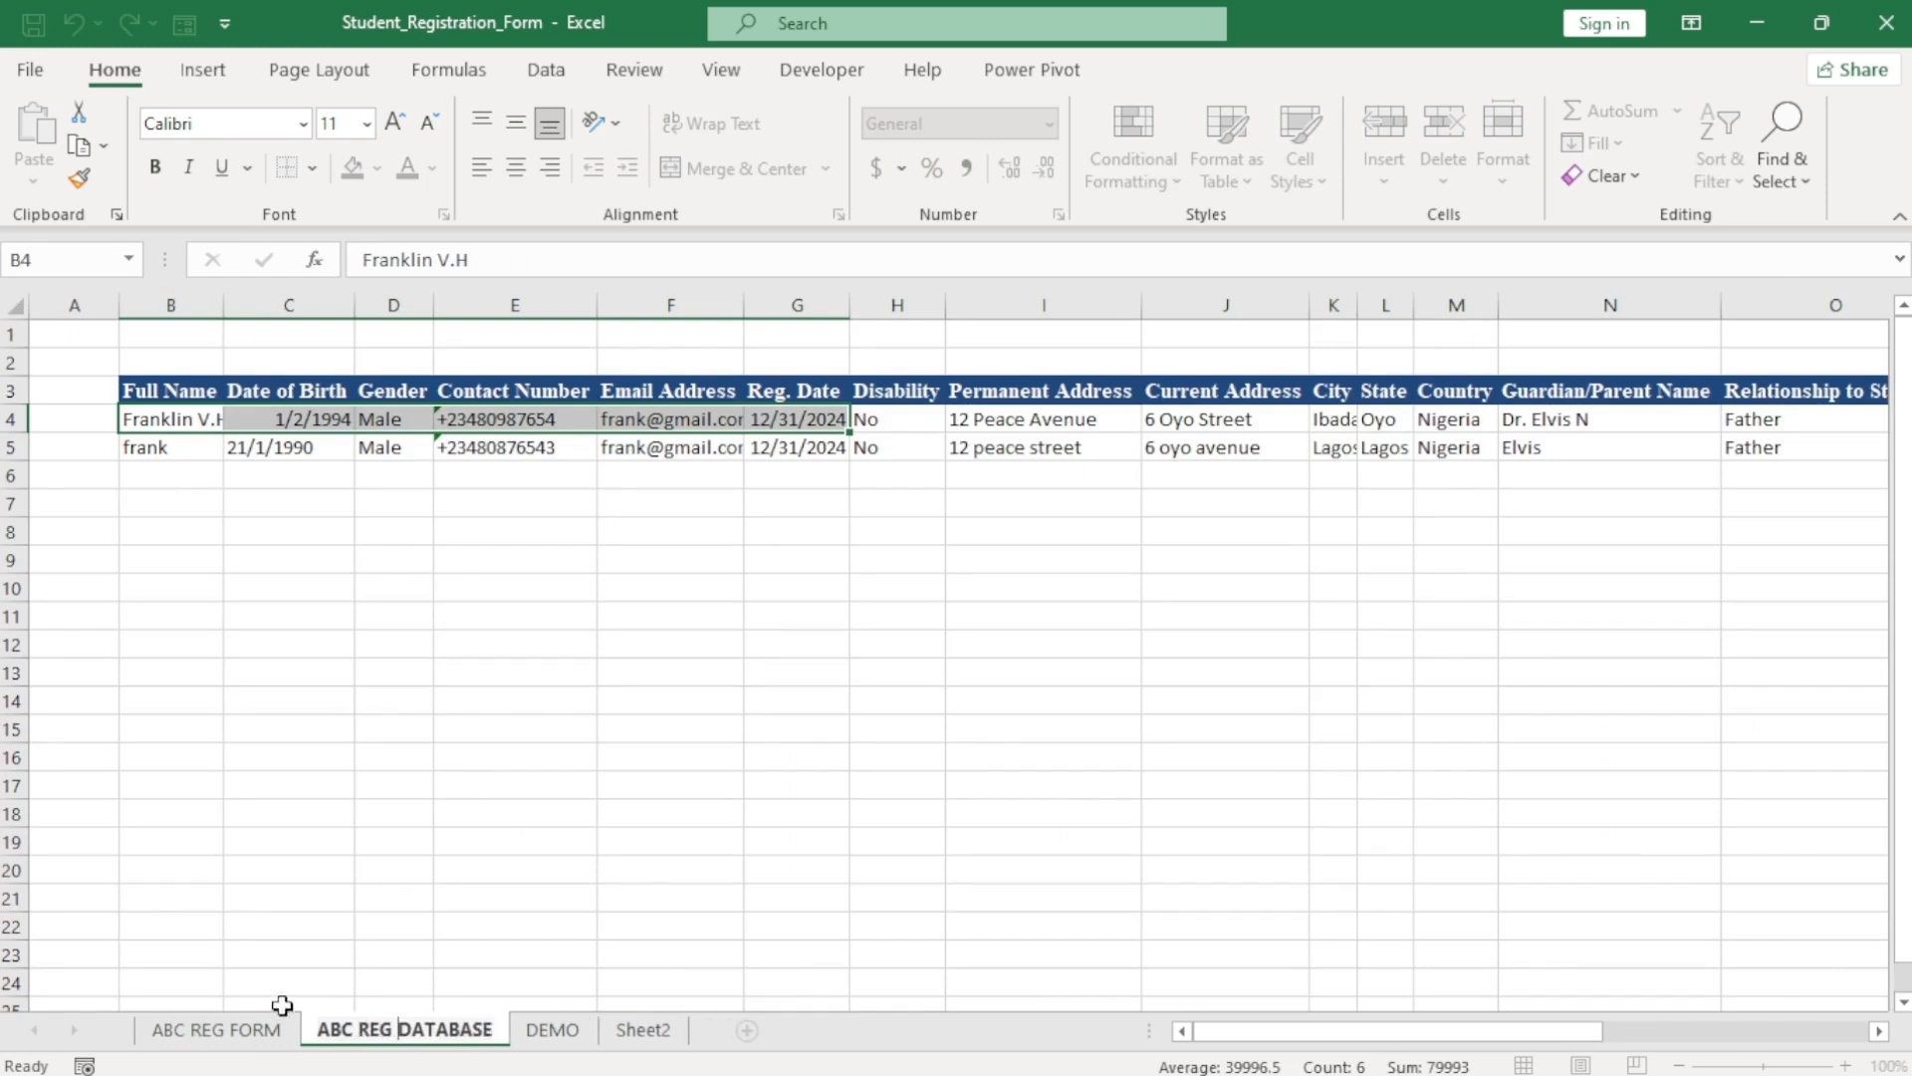
left_click(239, 1030)
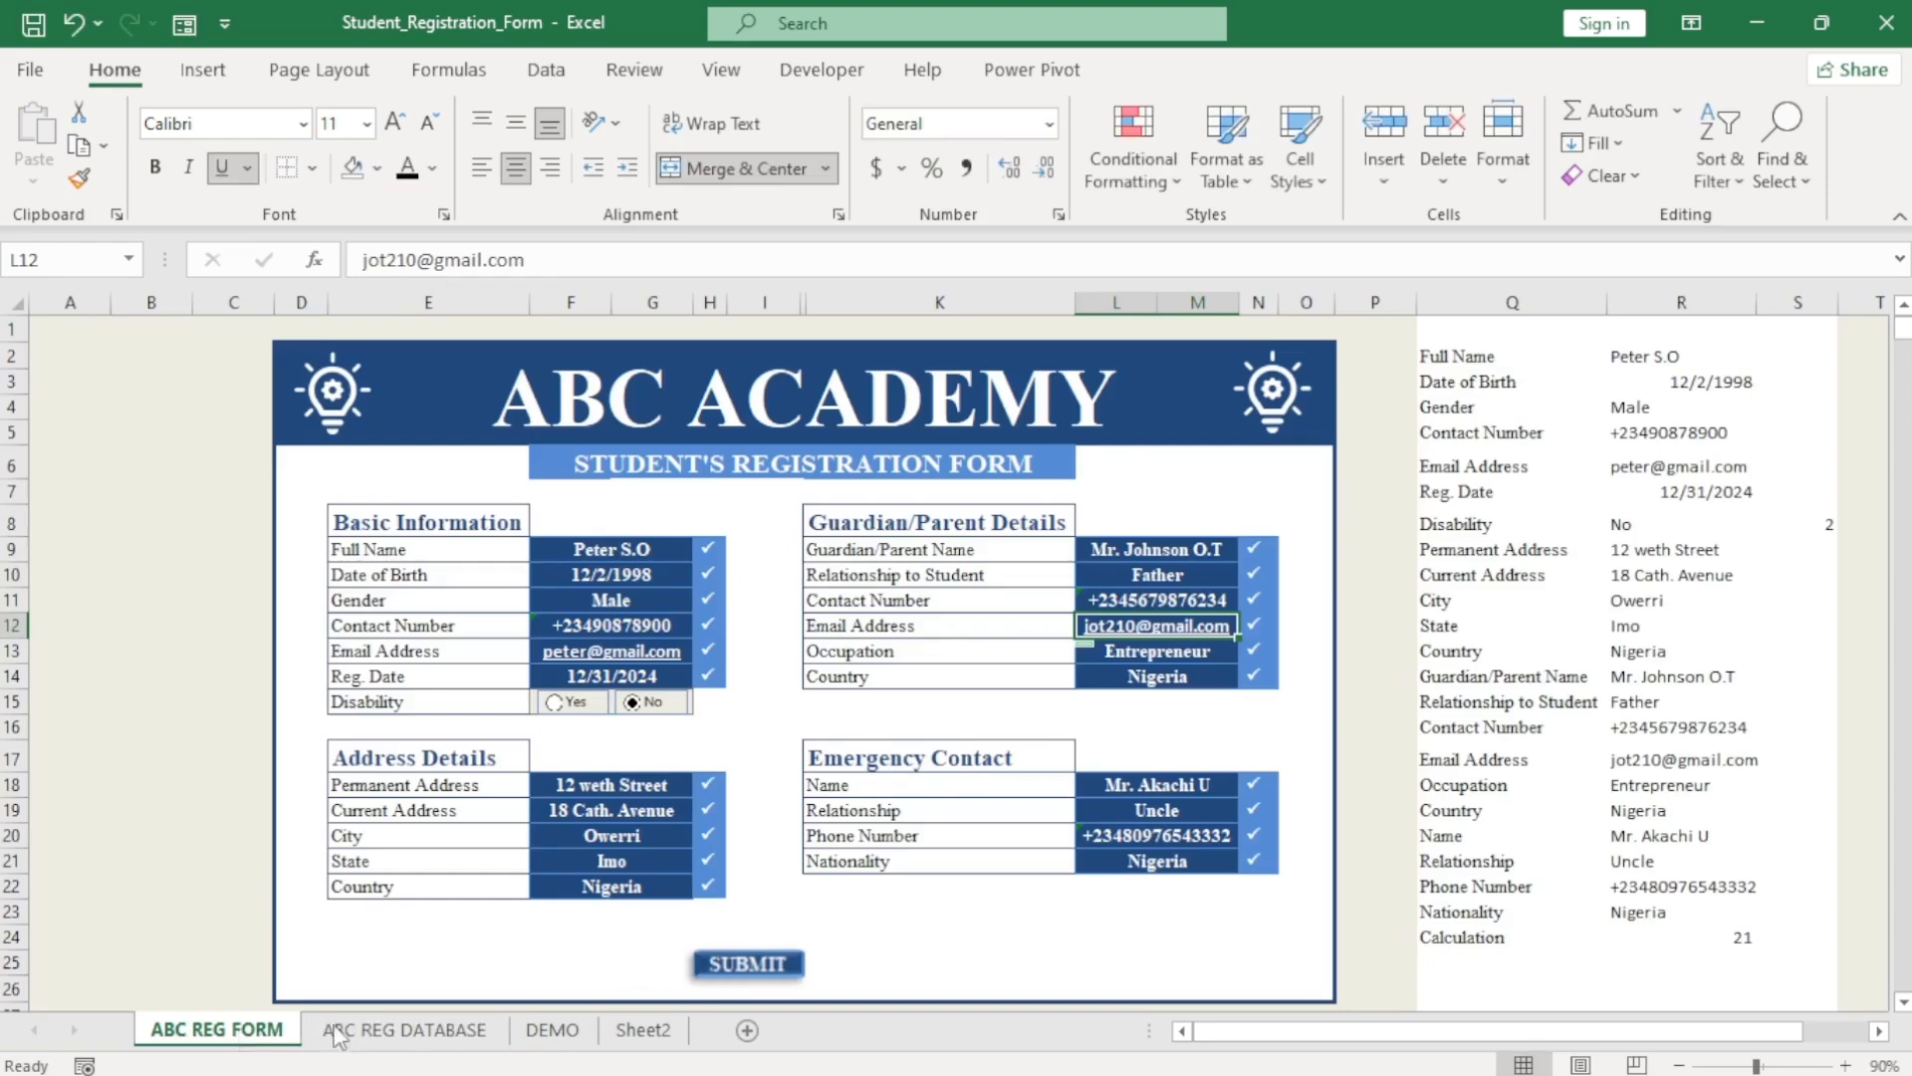
left_click(384, 1033)
double_click(401, 1033)
left_click(400, 1031)
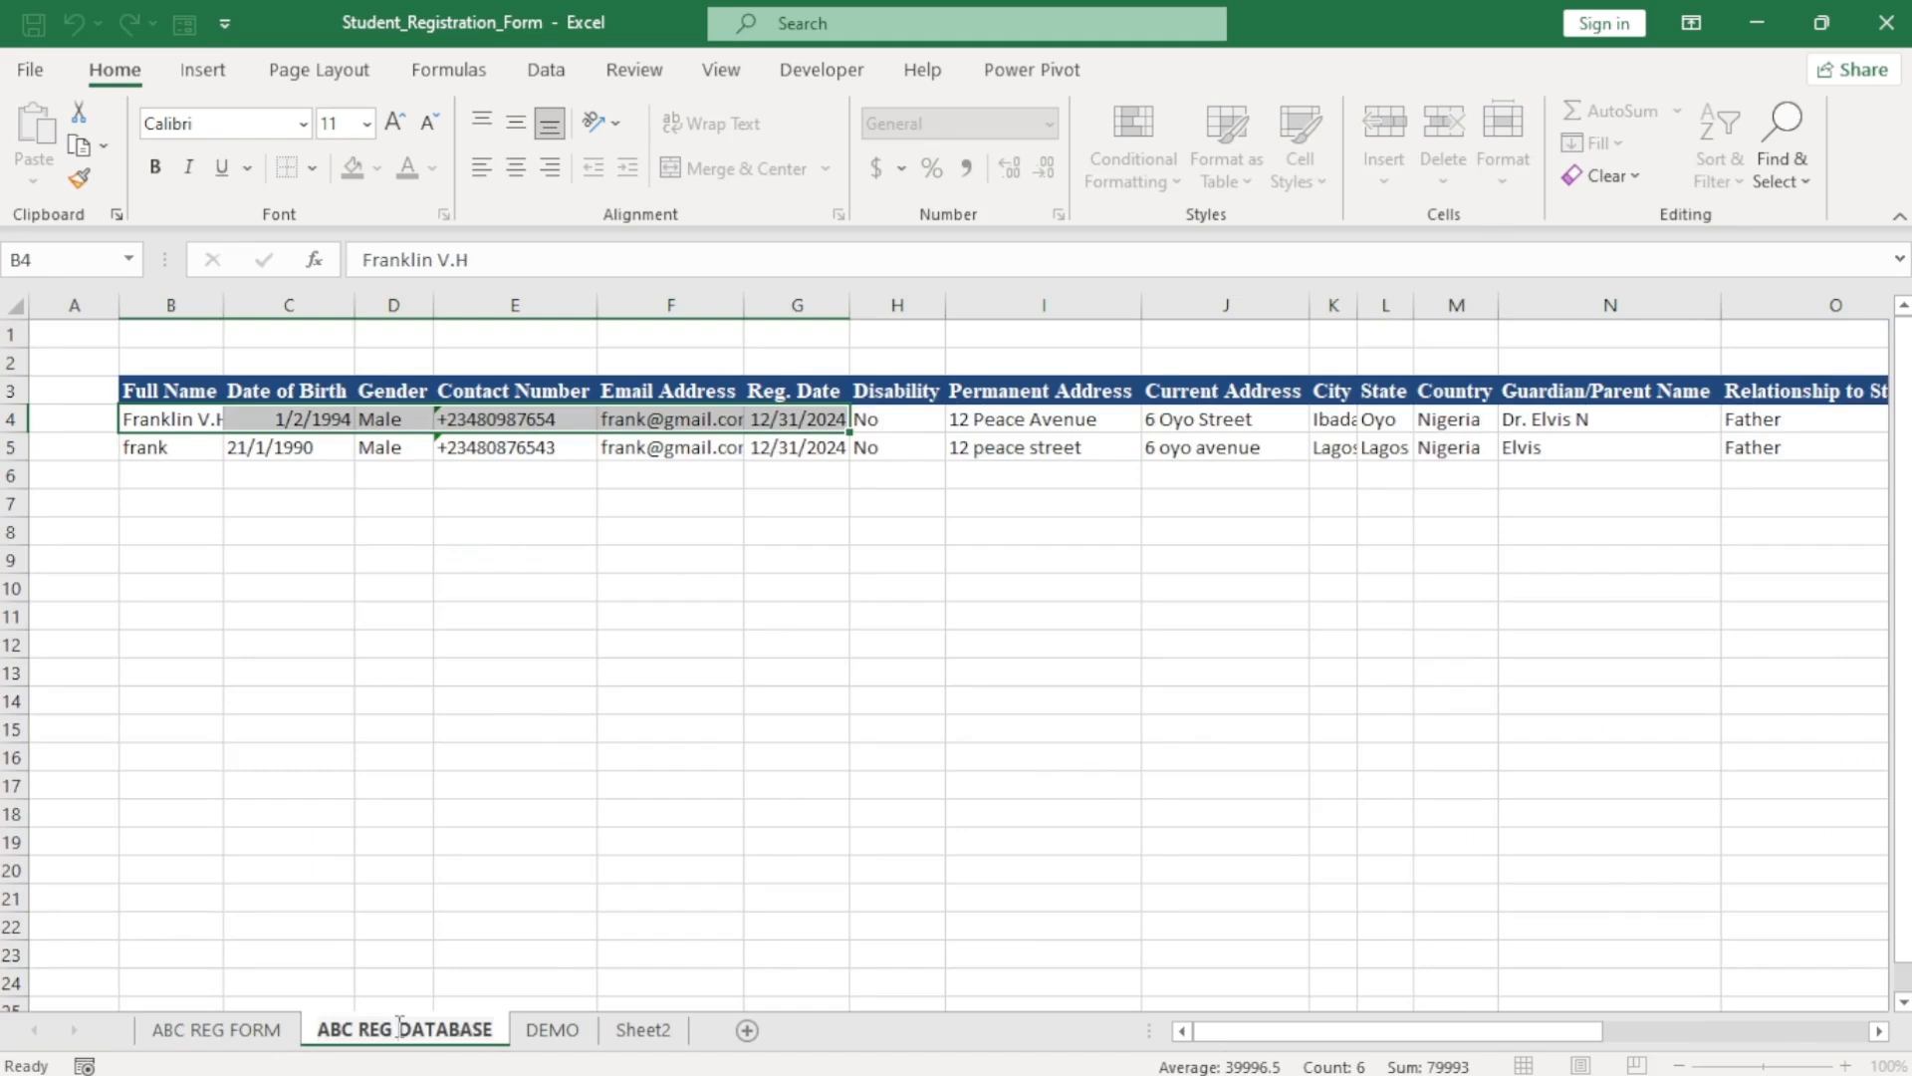
key("BackSpace")
key("BackSpace")
key("BackSpace")
key("BackSpace")
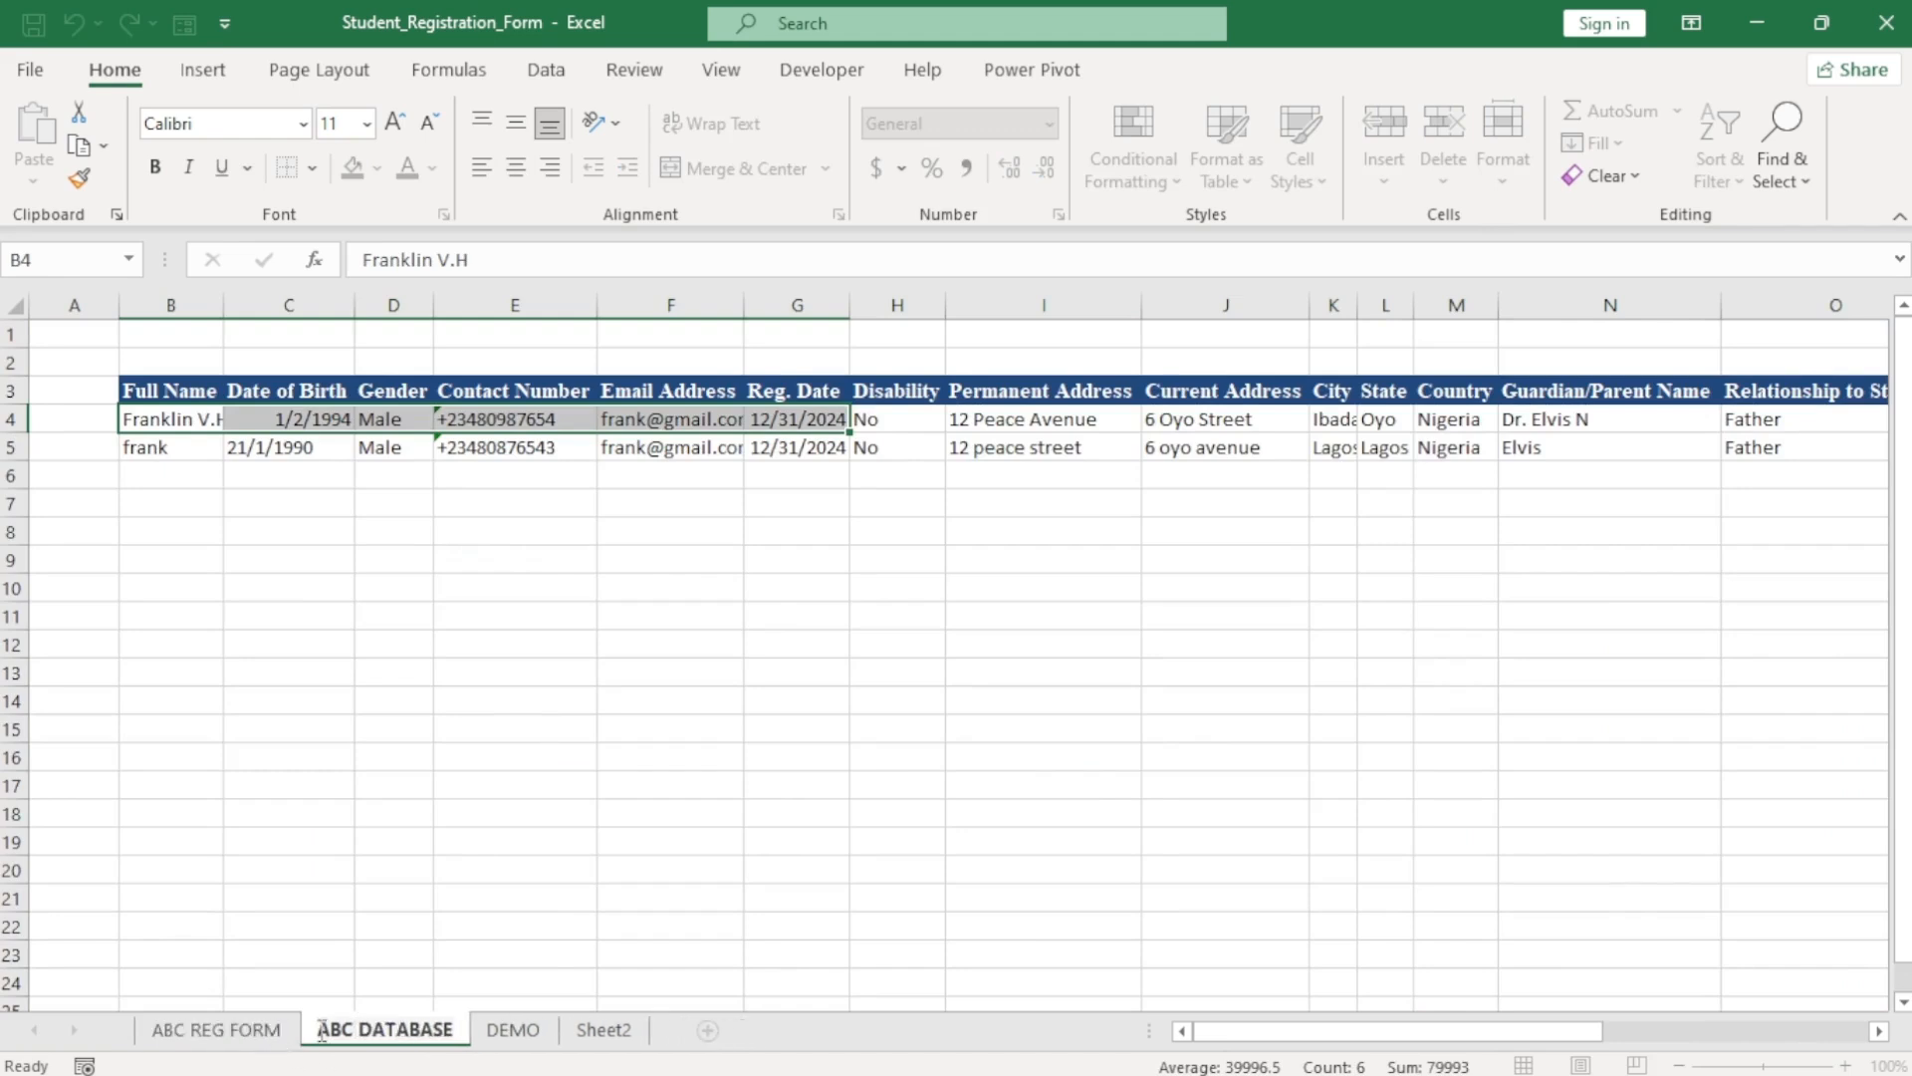
left_click(244, 1032)
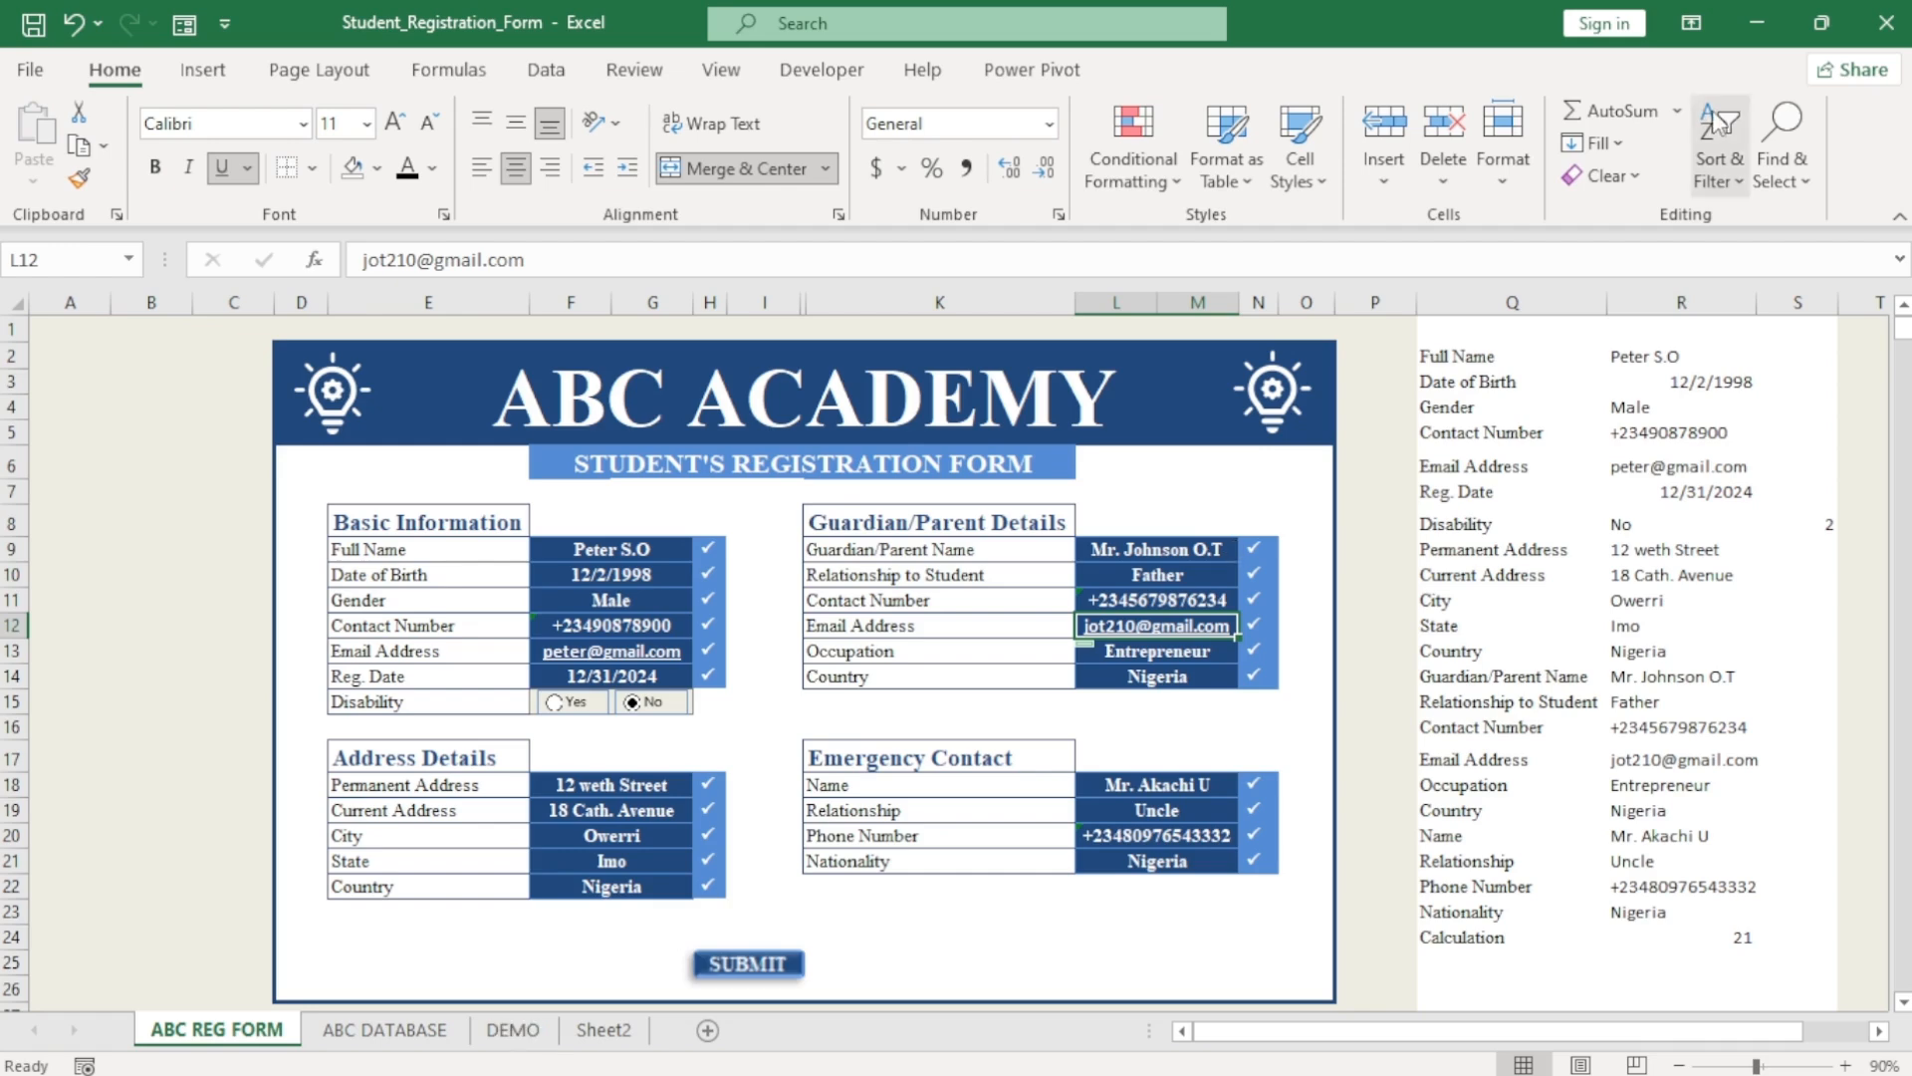
Restore the form window and size it to the left half beside the ABC DATABASE workbook.
left_click(1816, 30)
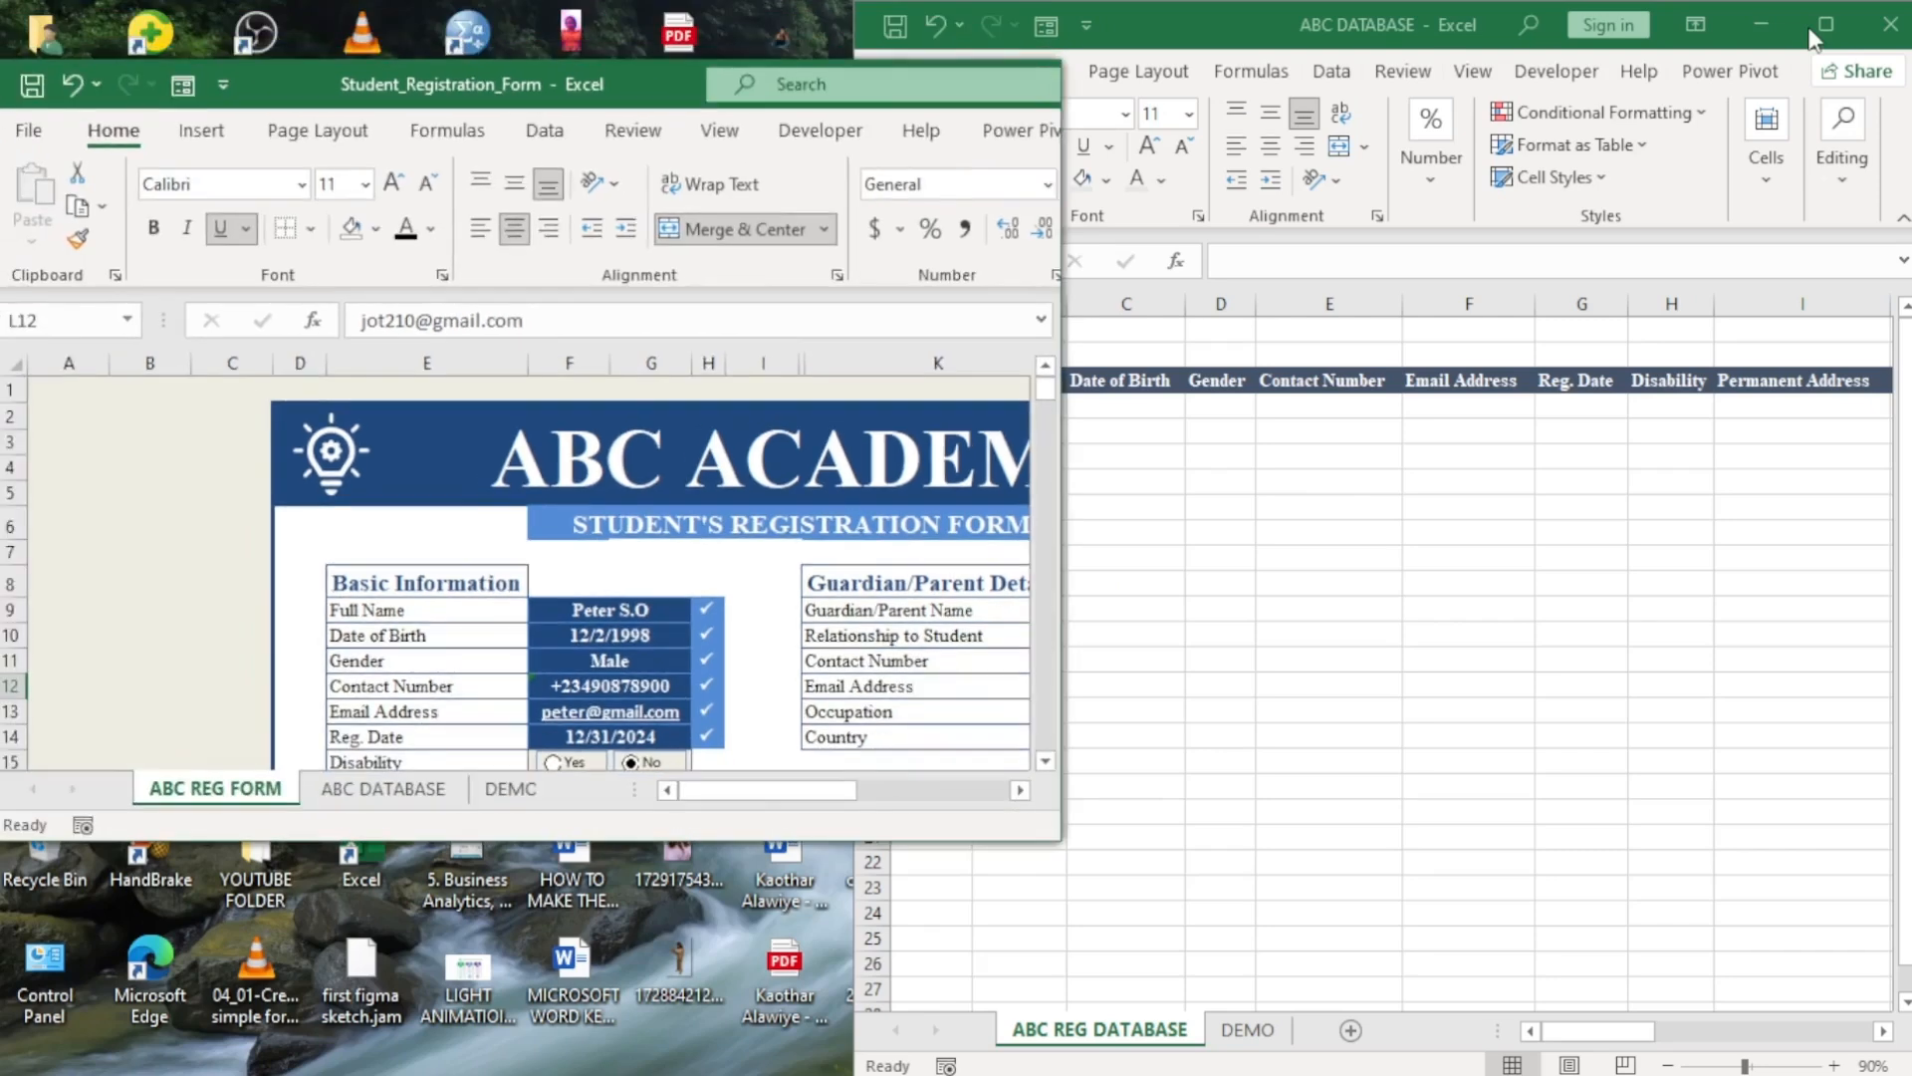
left_click_drag(476, 838, 450, 1075)
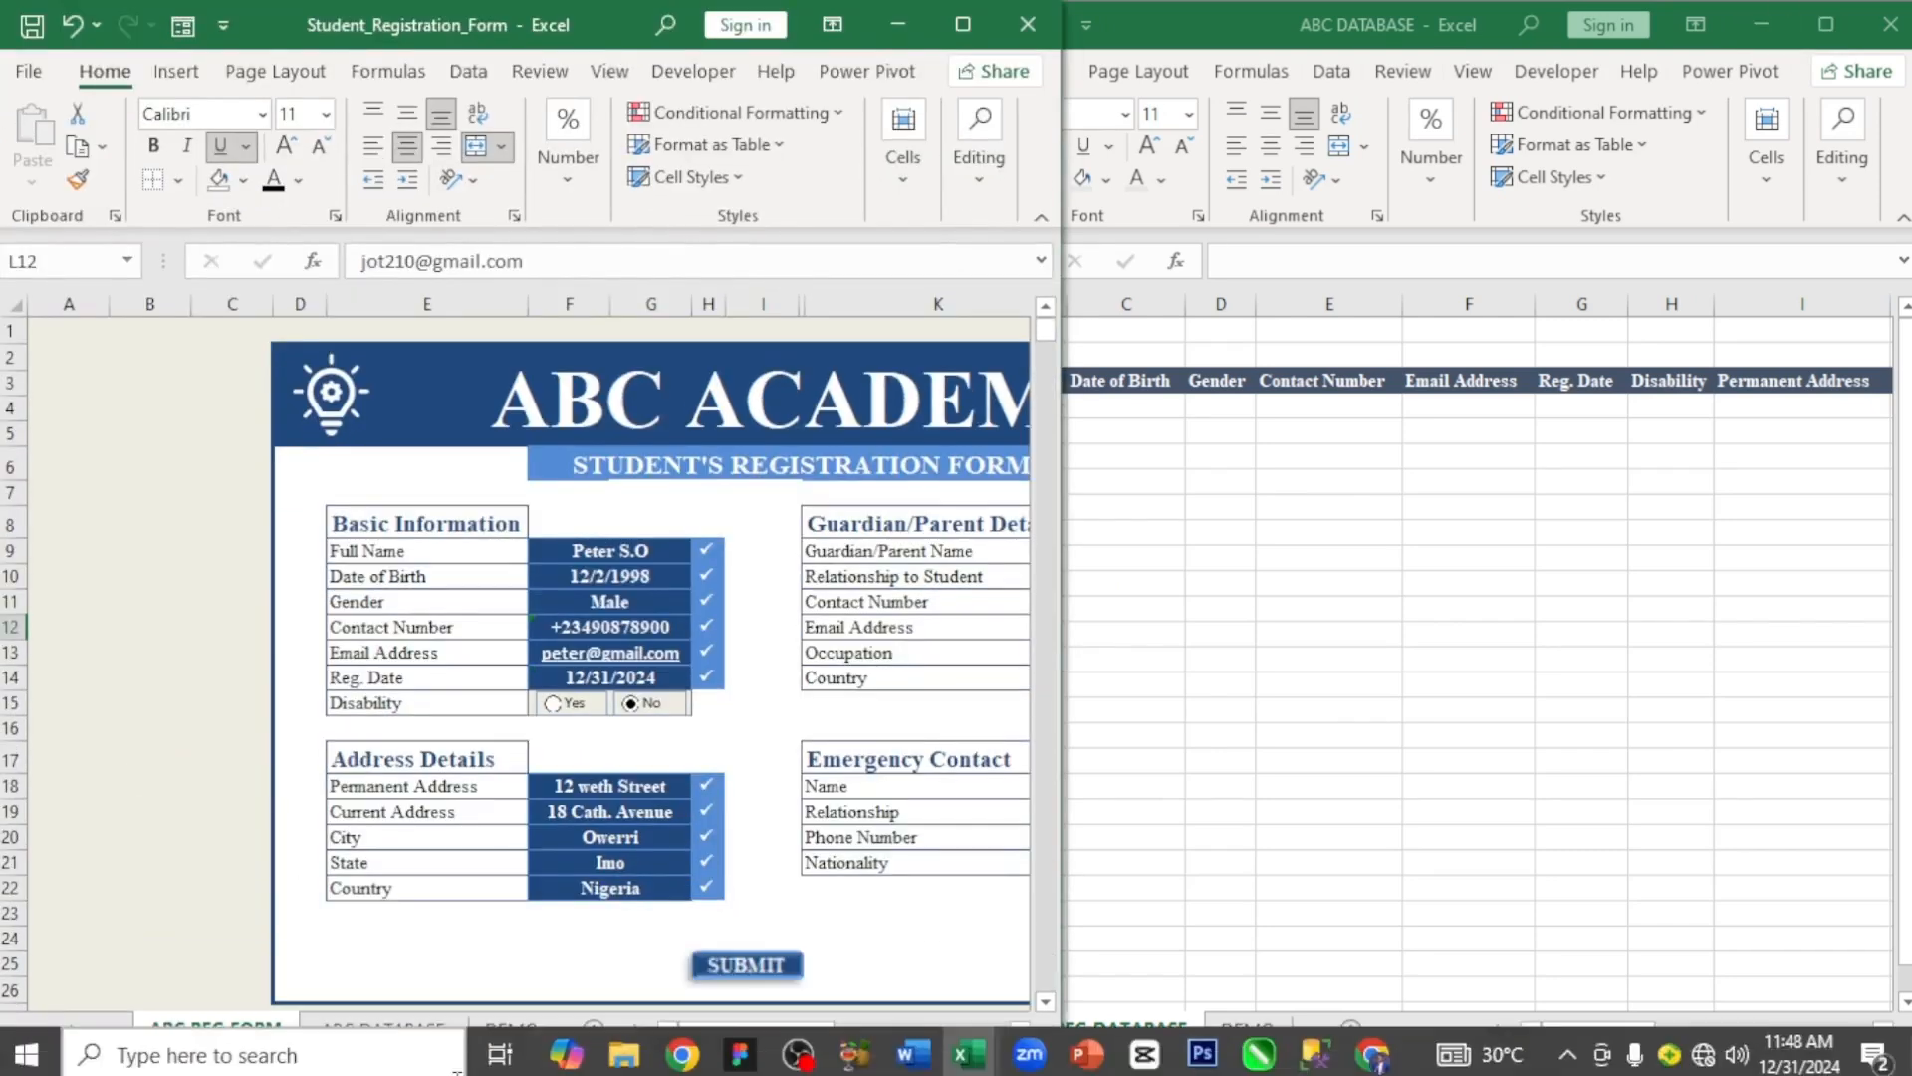
left_click(1464, 747)
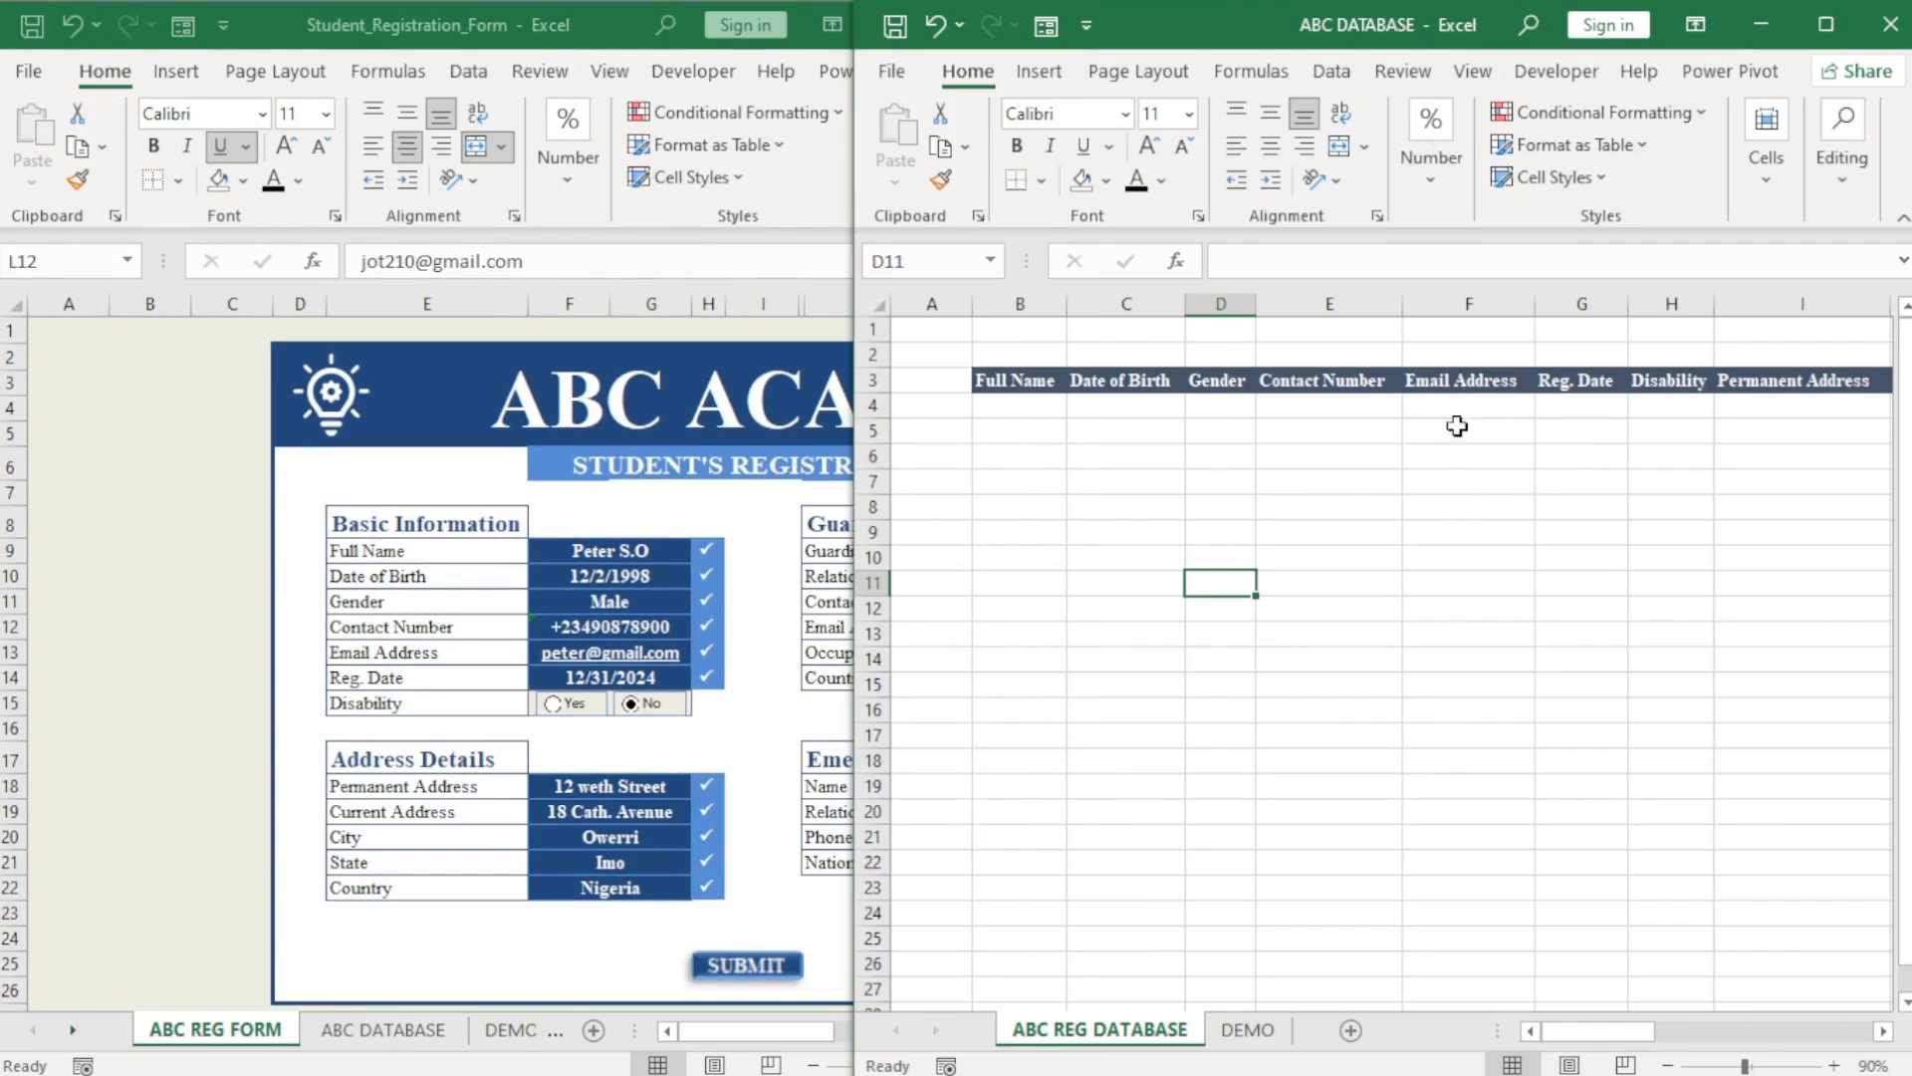
left_click(1073, 389)
left_click(1165, 608)
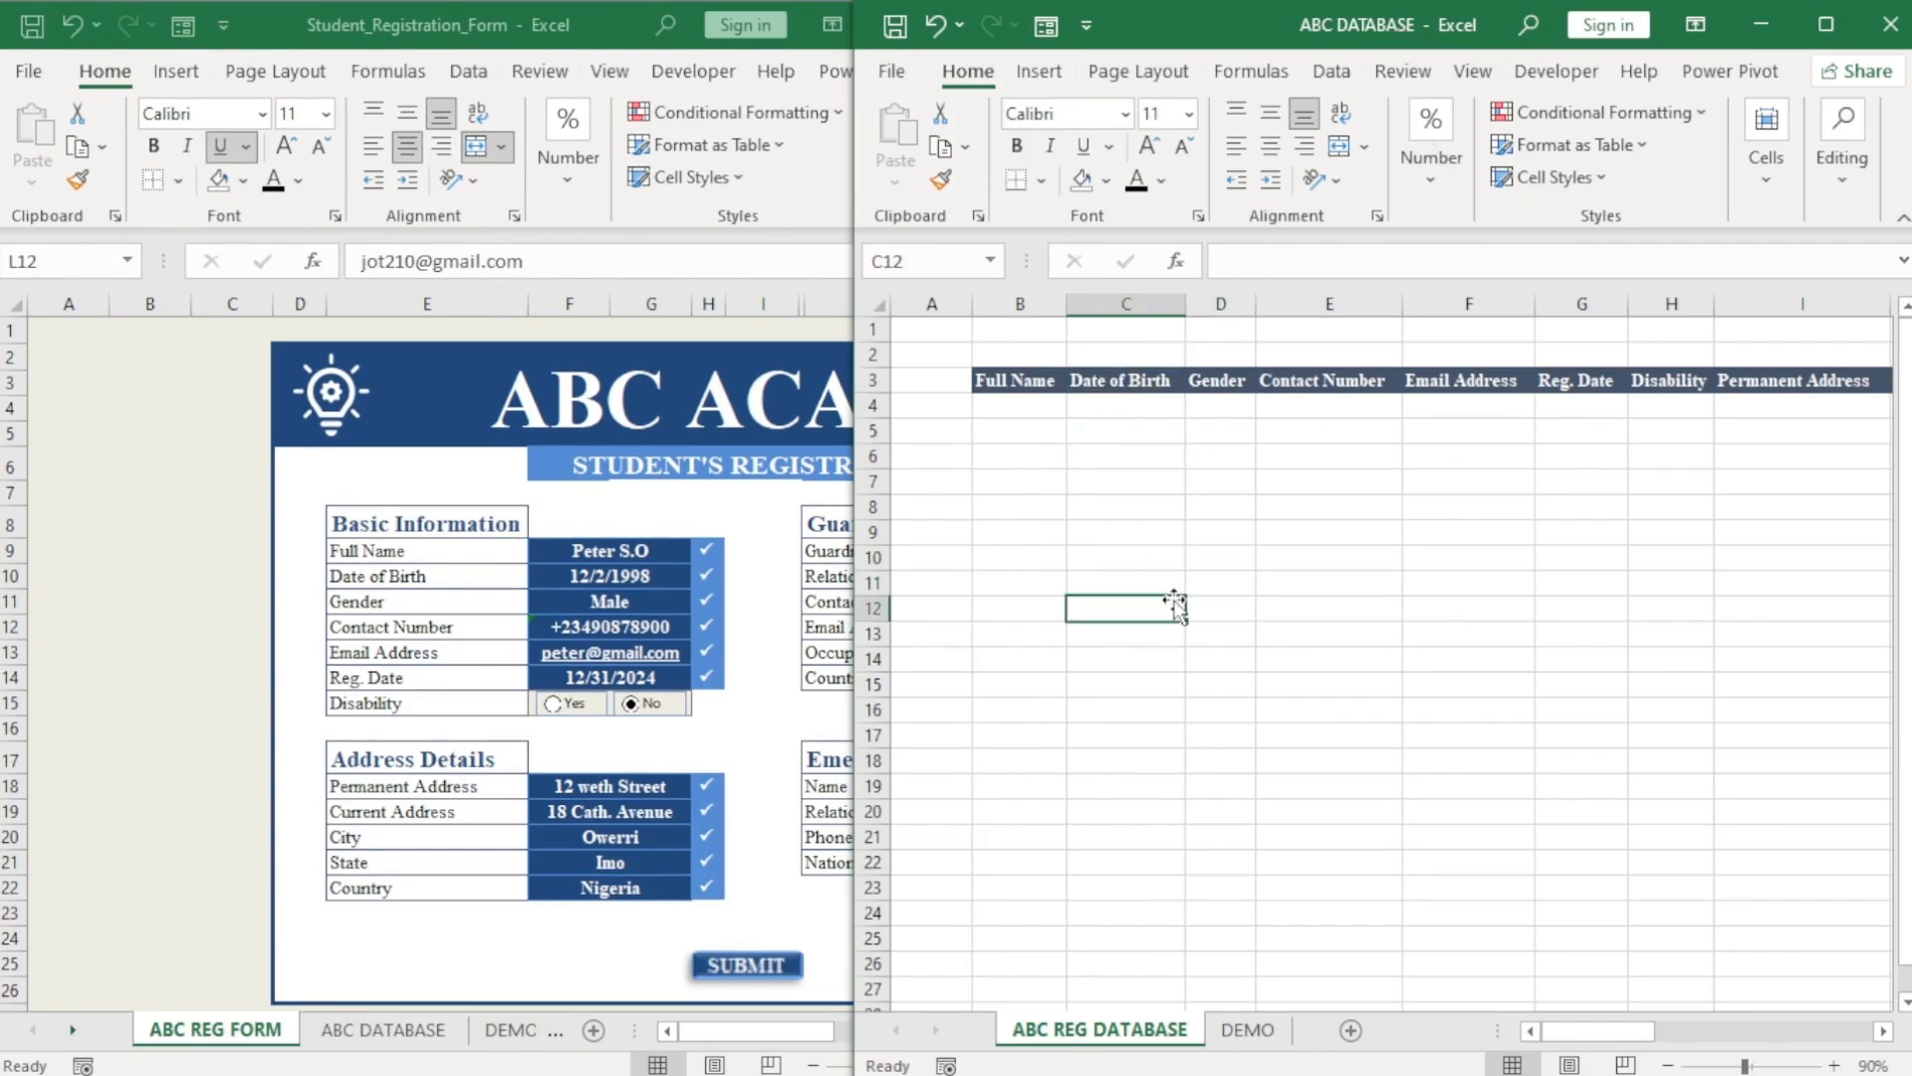
Select B4 in ABC DATABASE and scroll the form across to column R.
left_click(402, 941)
left_click(1158, 852)
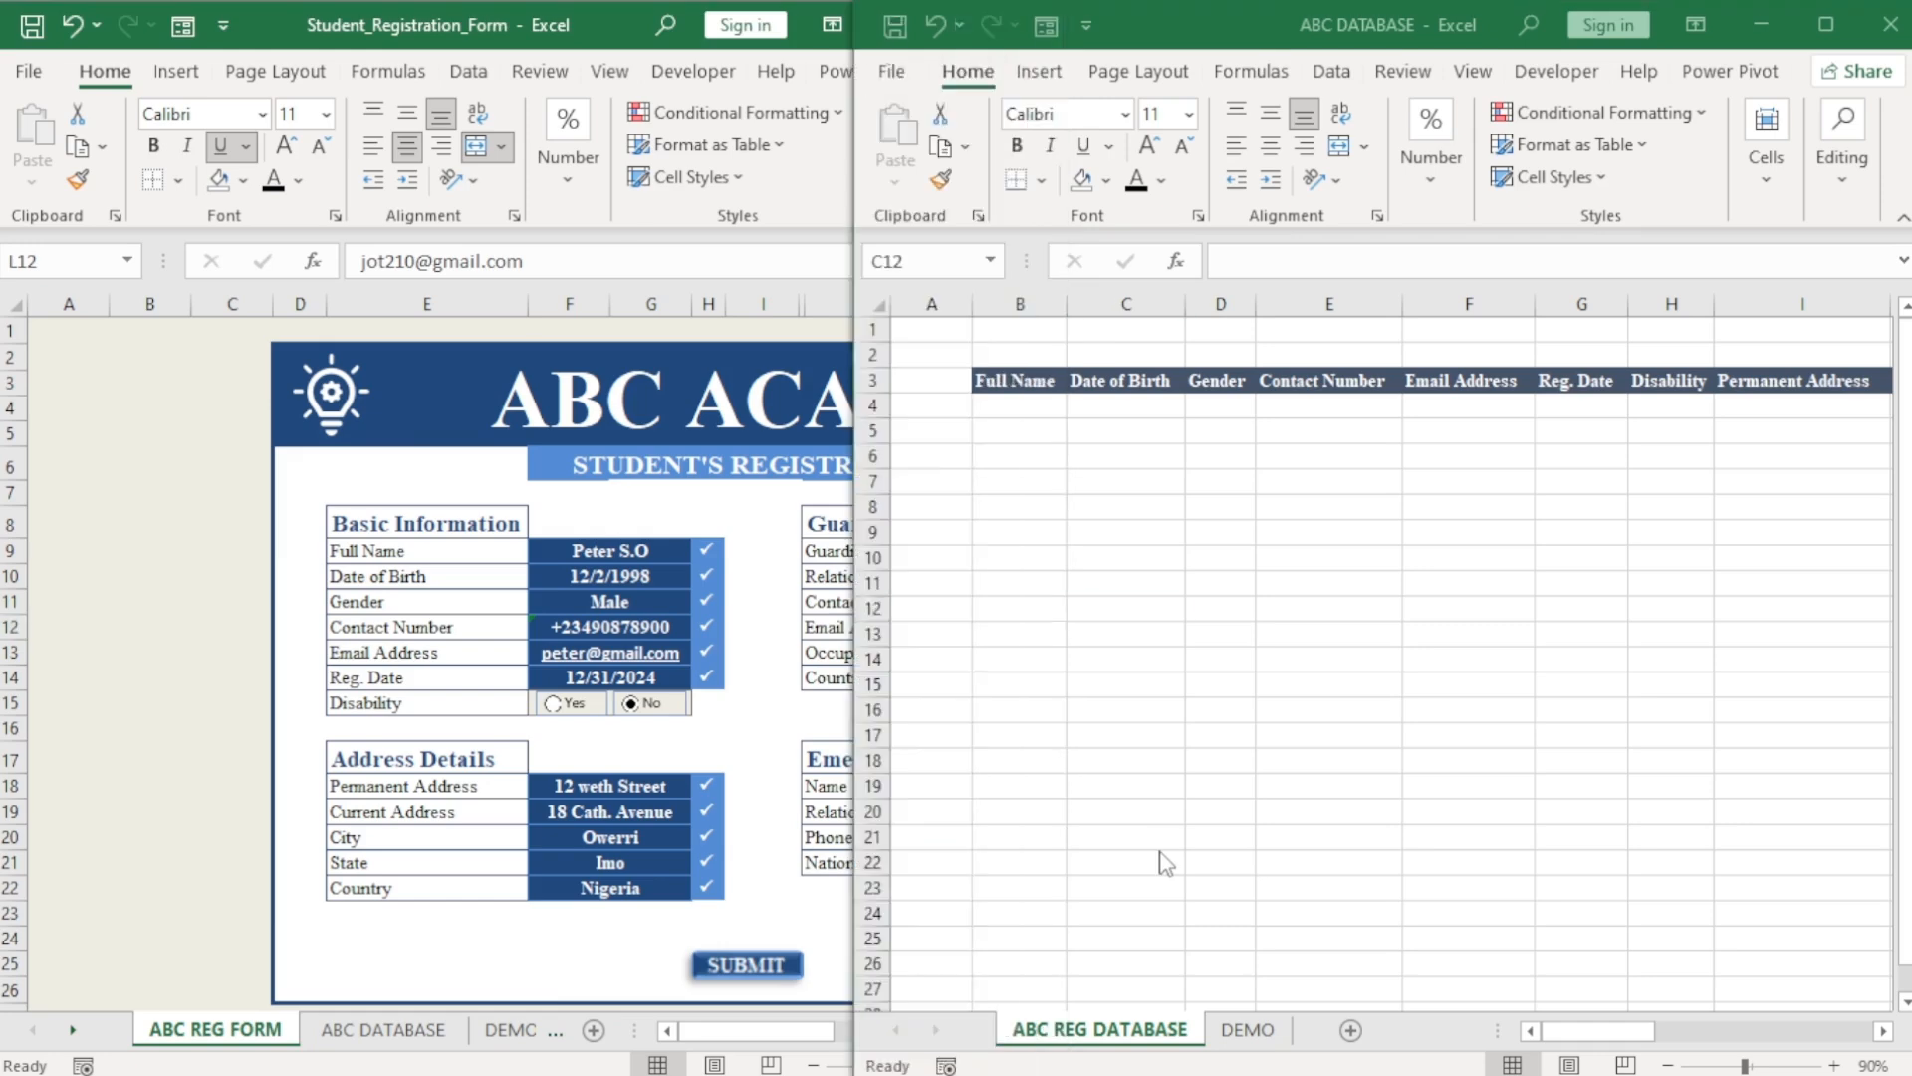
left_click(537, 974)
left_click(1337, 744)
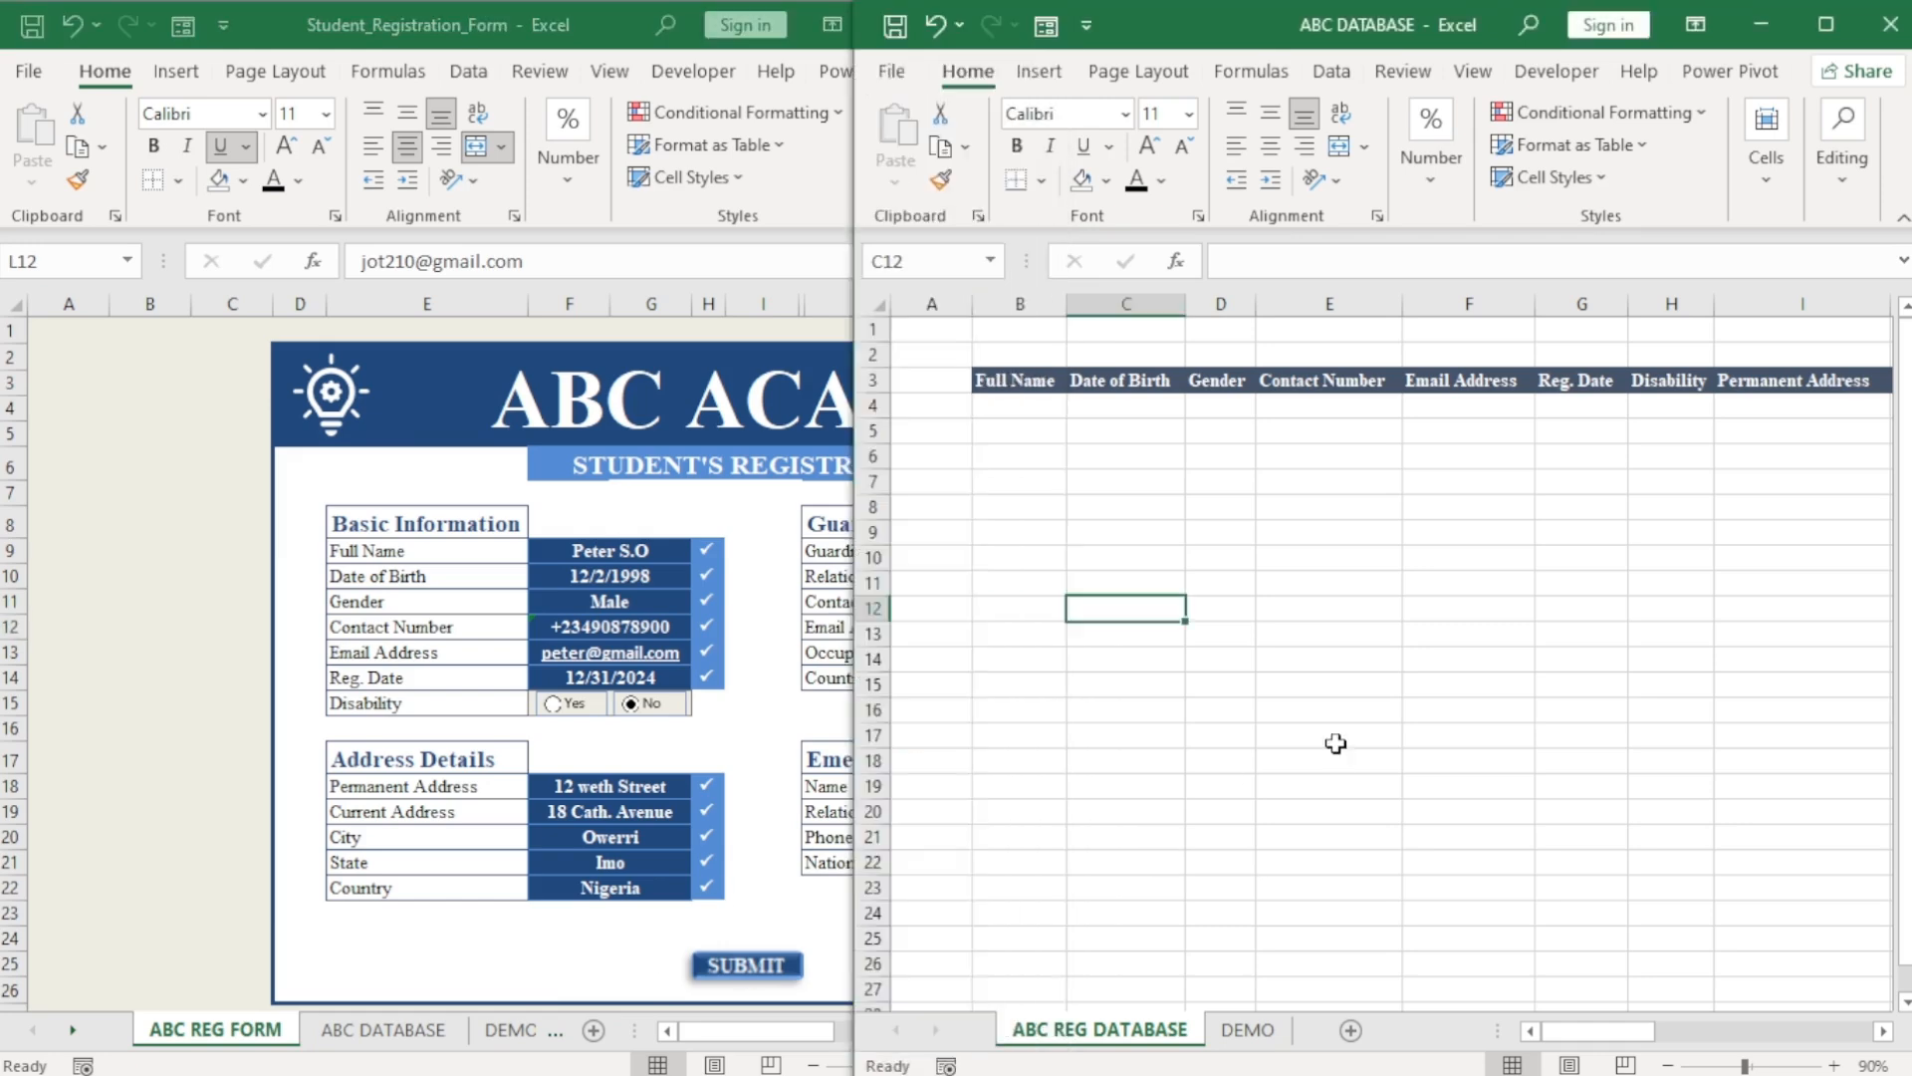
left_click(1028, 409)
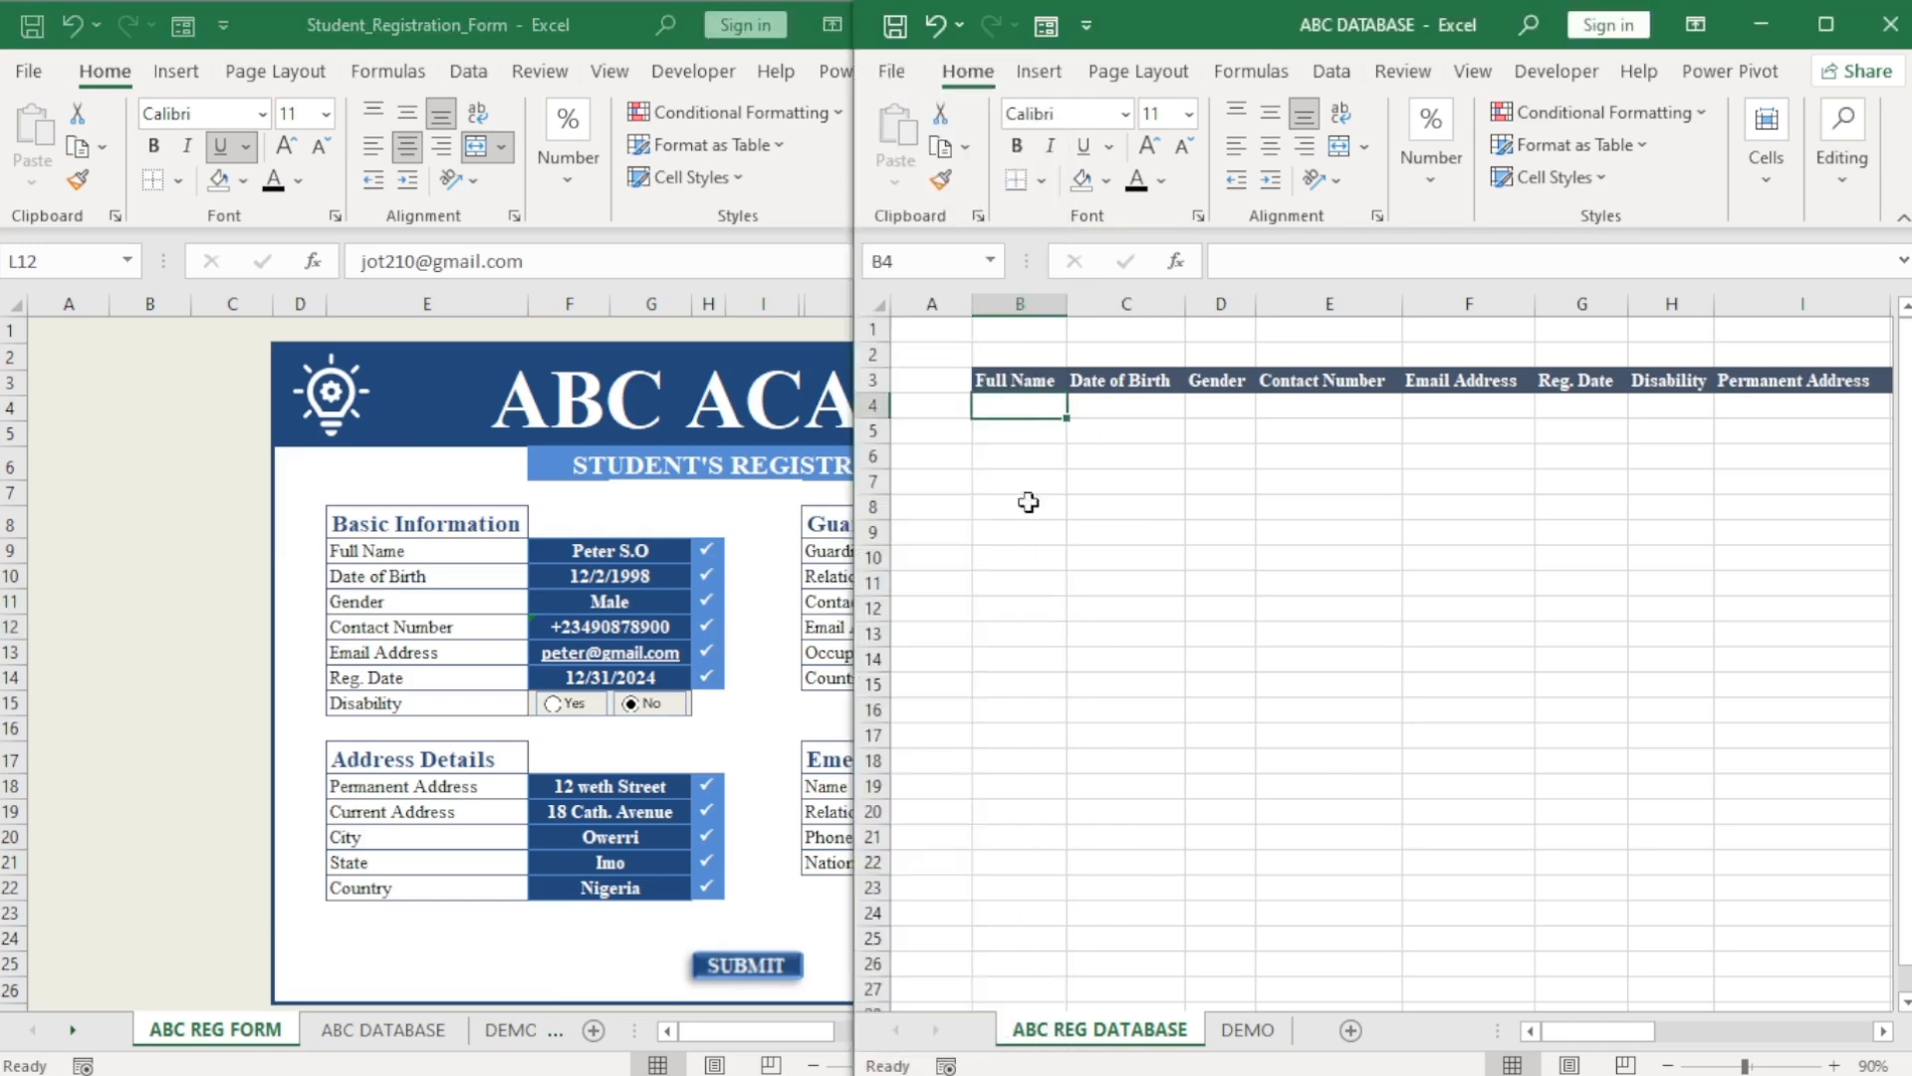
left_click(603, 969)
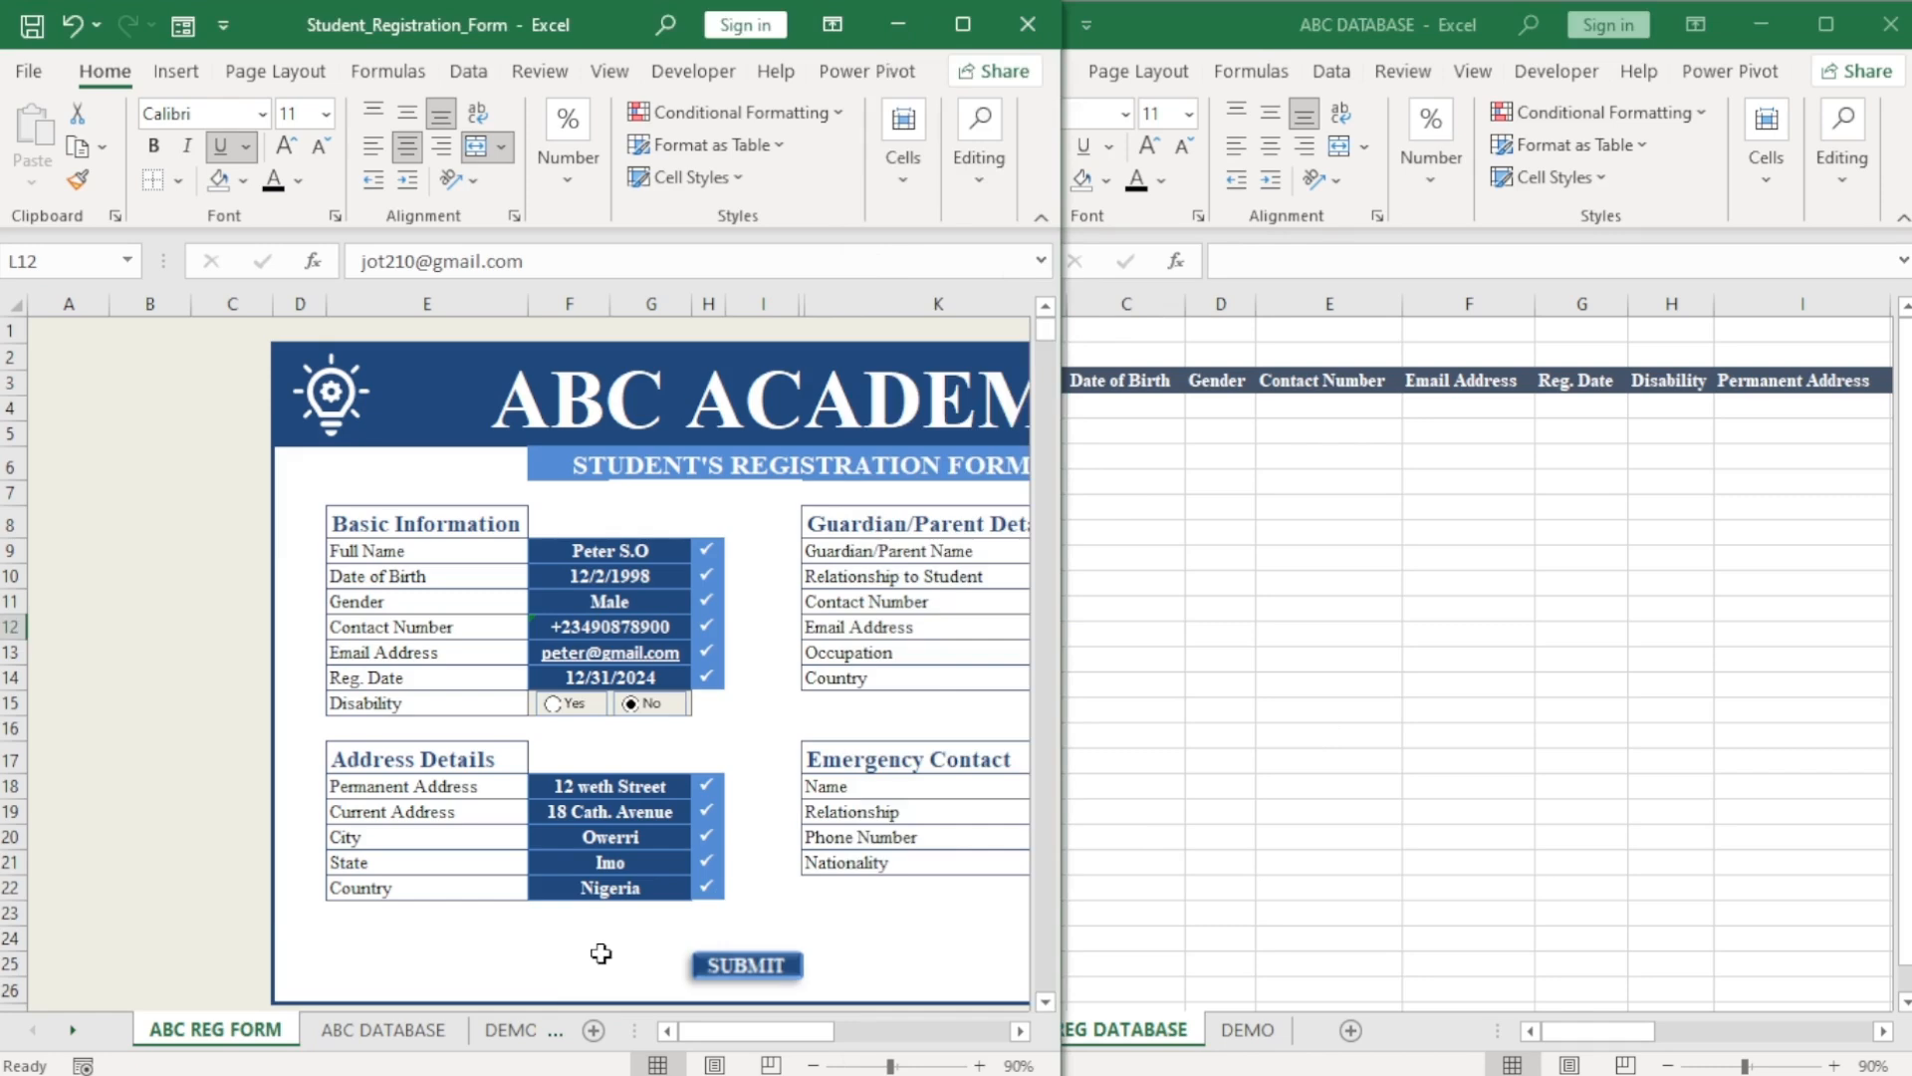
left_click(1024, 1032)
left_click(1024, 1032)
left_click(1023, 1032)
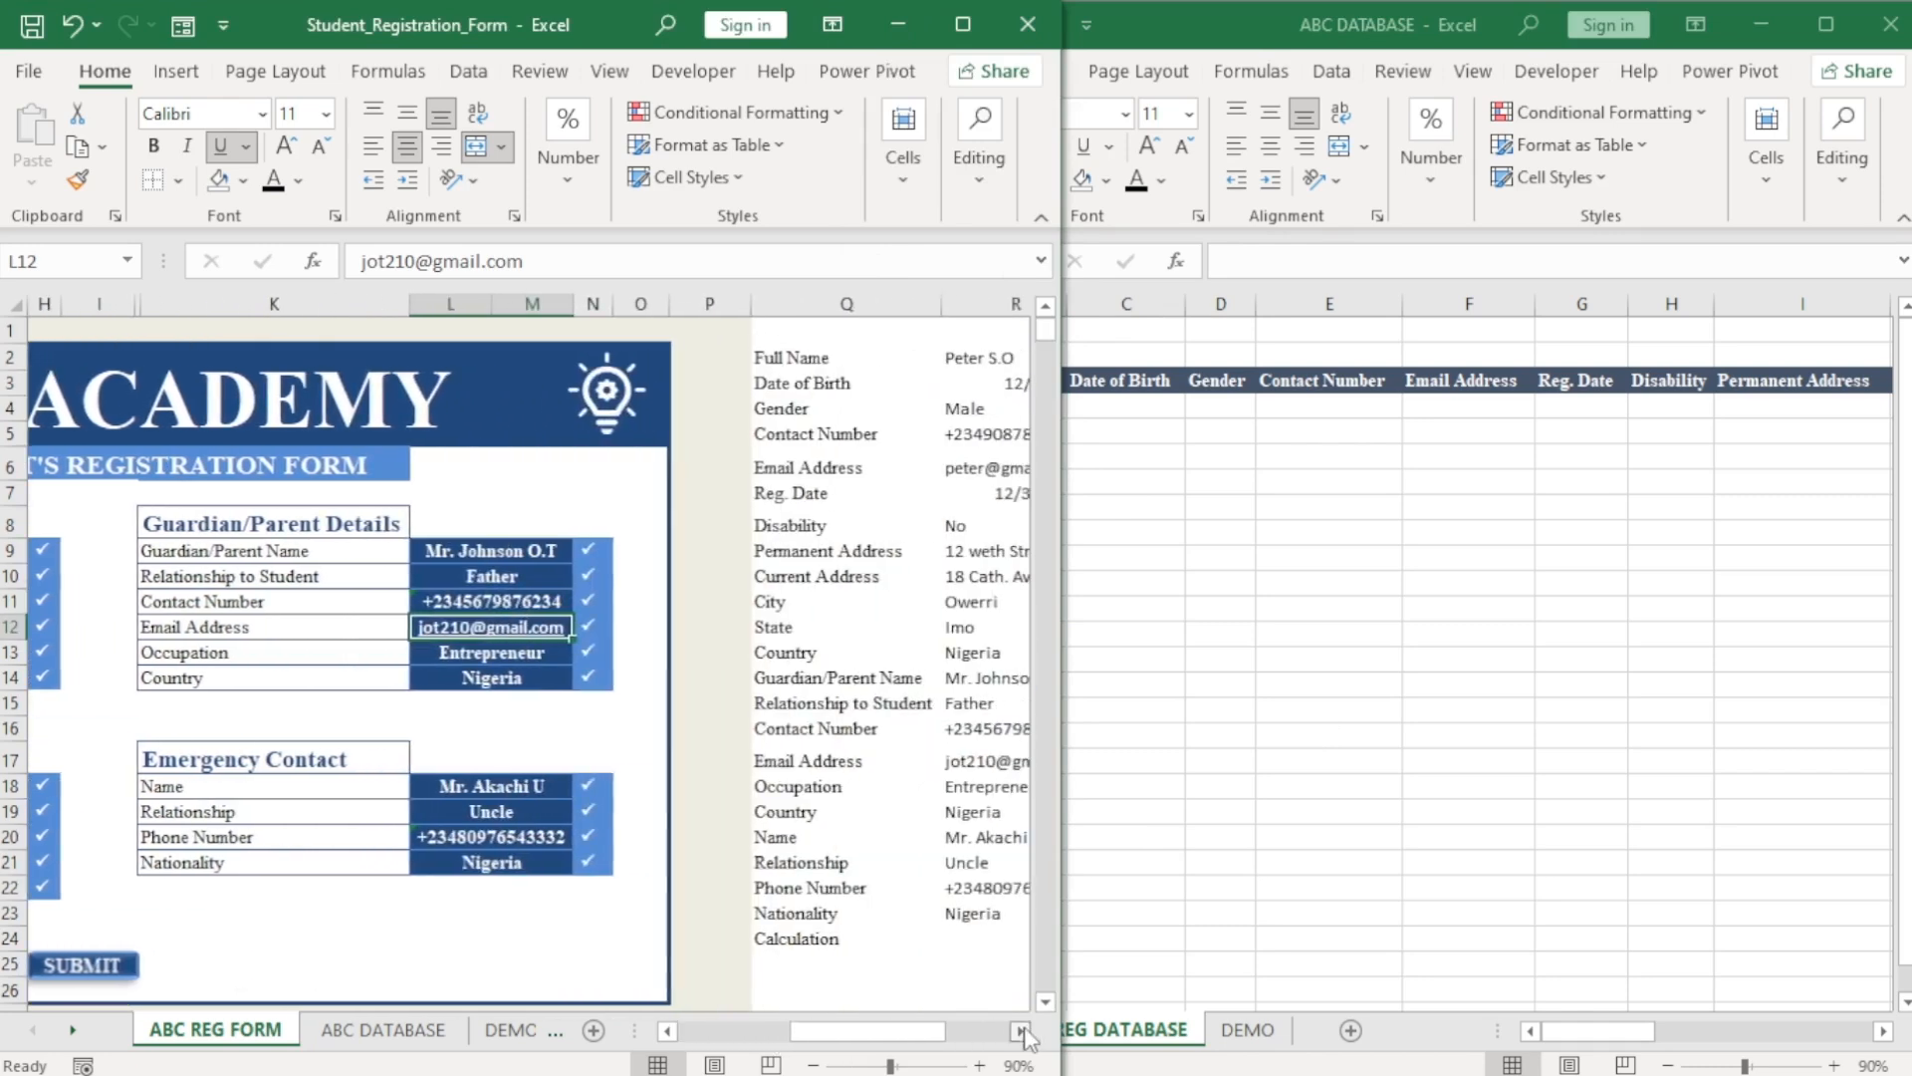
left_click(1024, 1032)
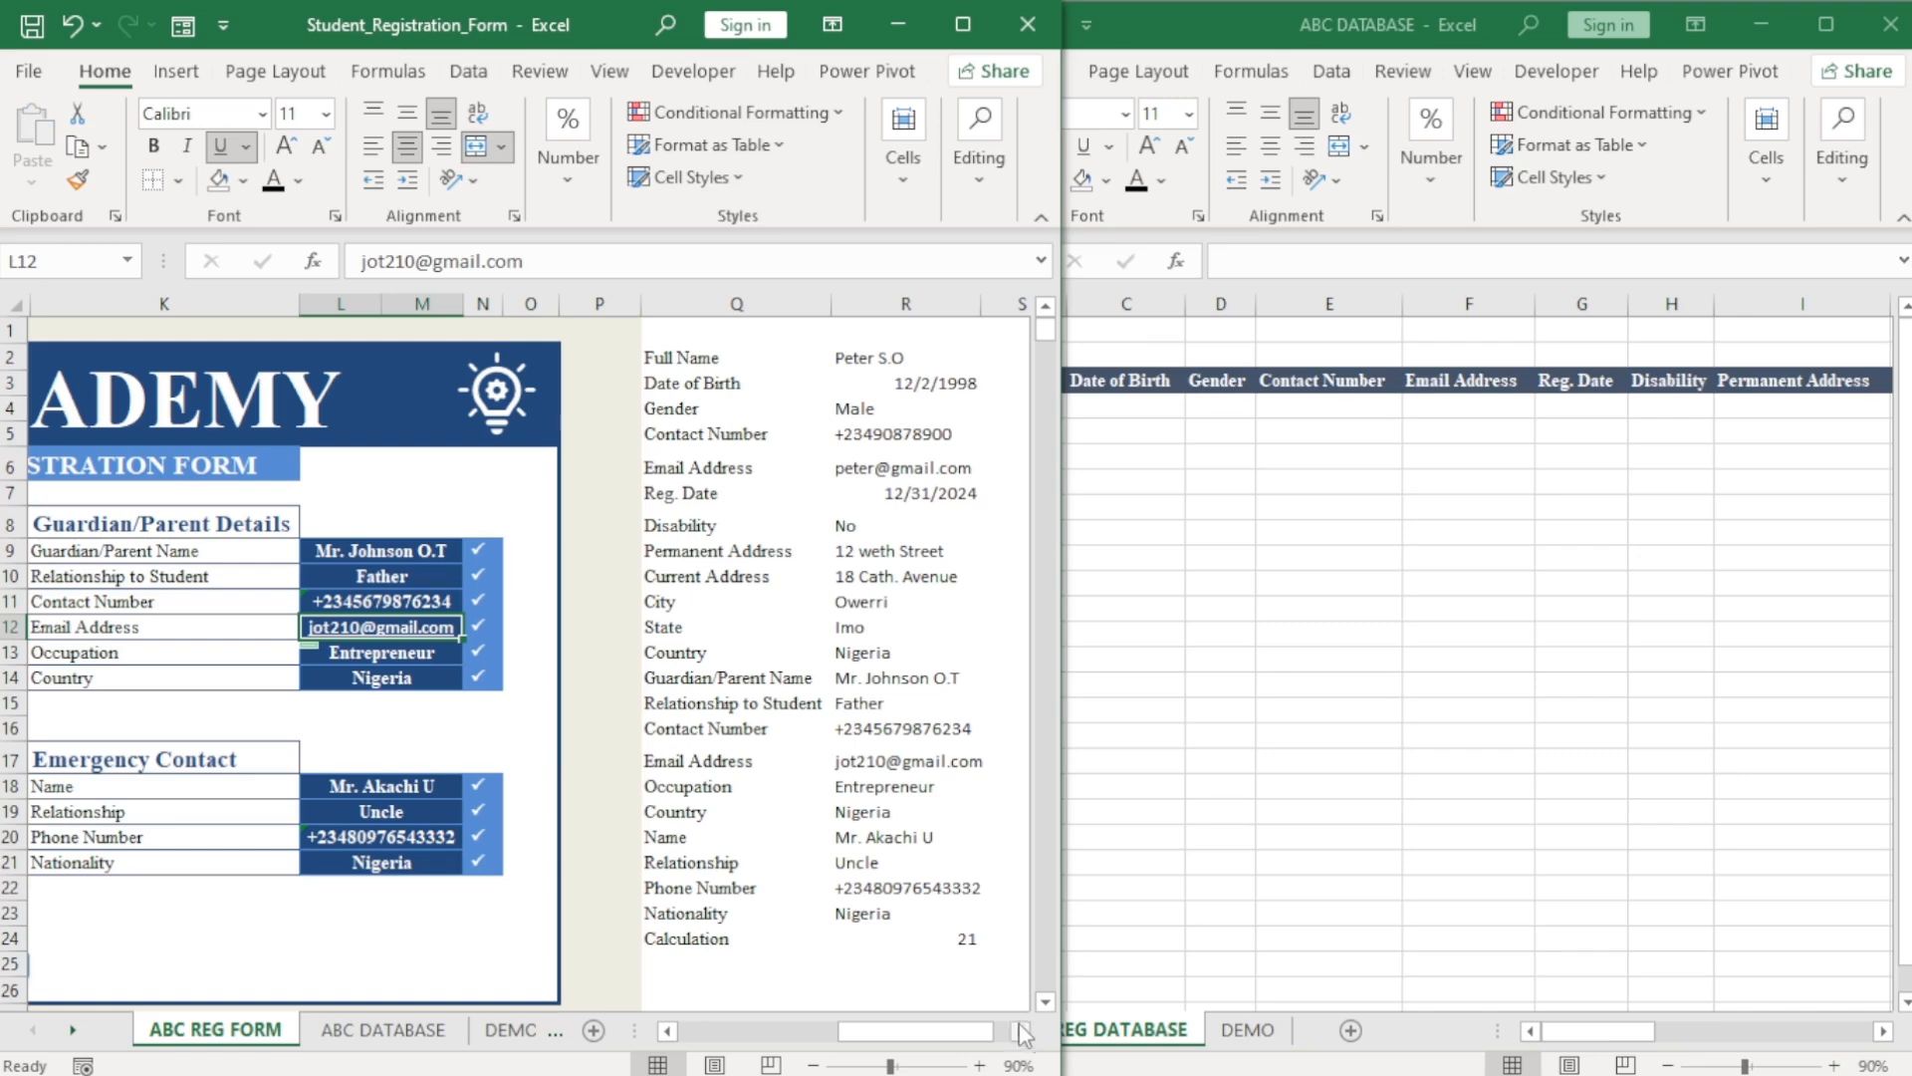
Start recording a macro named ABC_DATA stored in This Workbook.
left_click(665, 71)
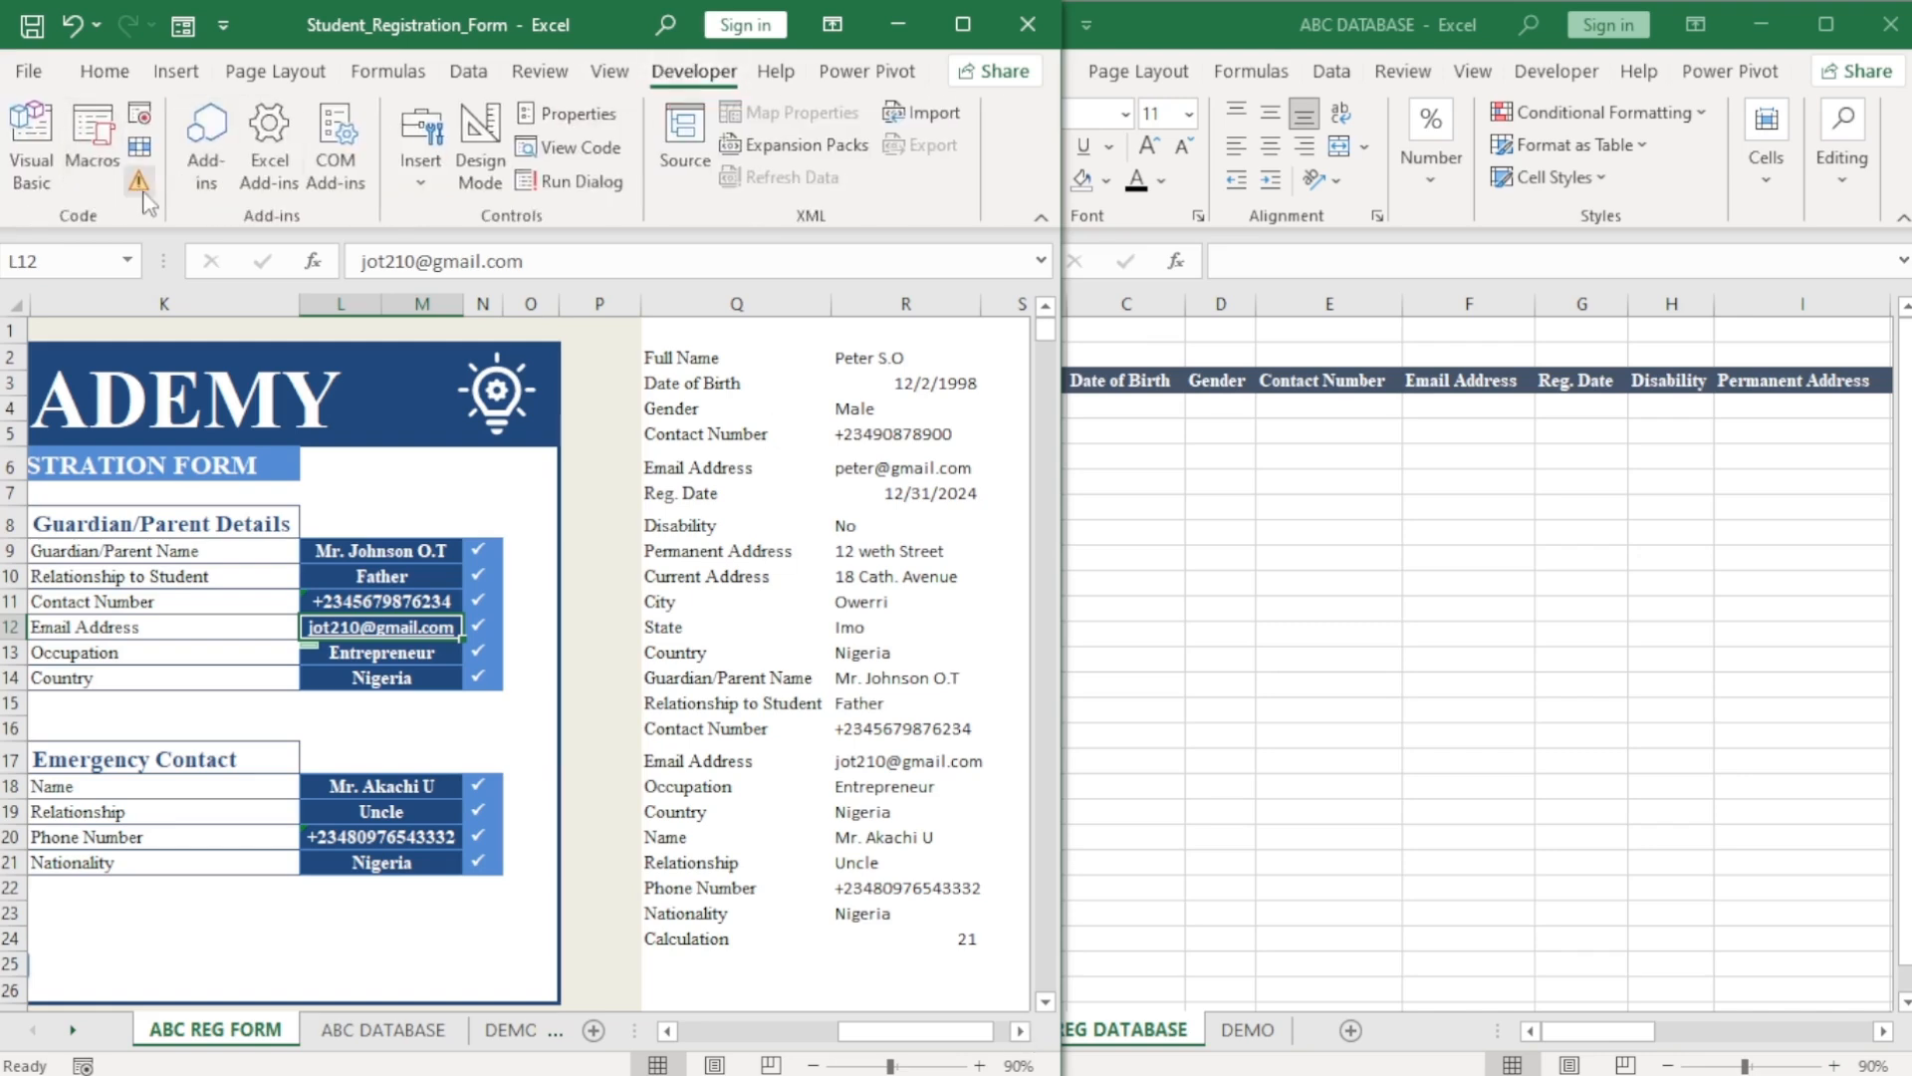
left_click(143, 119)
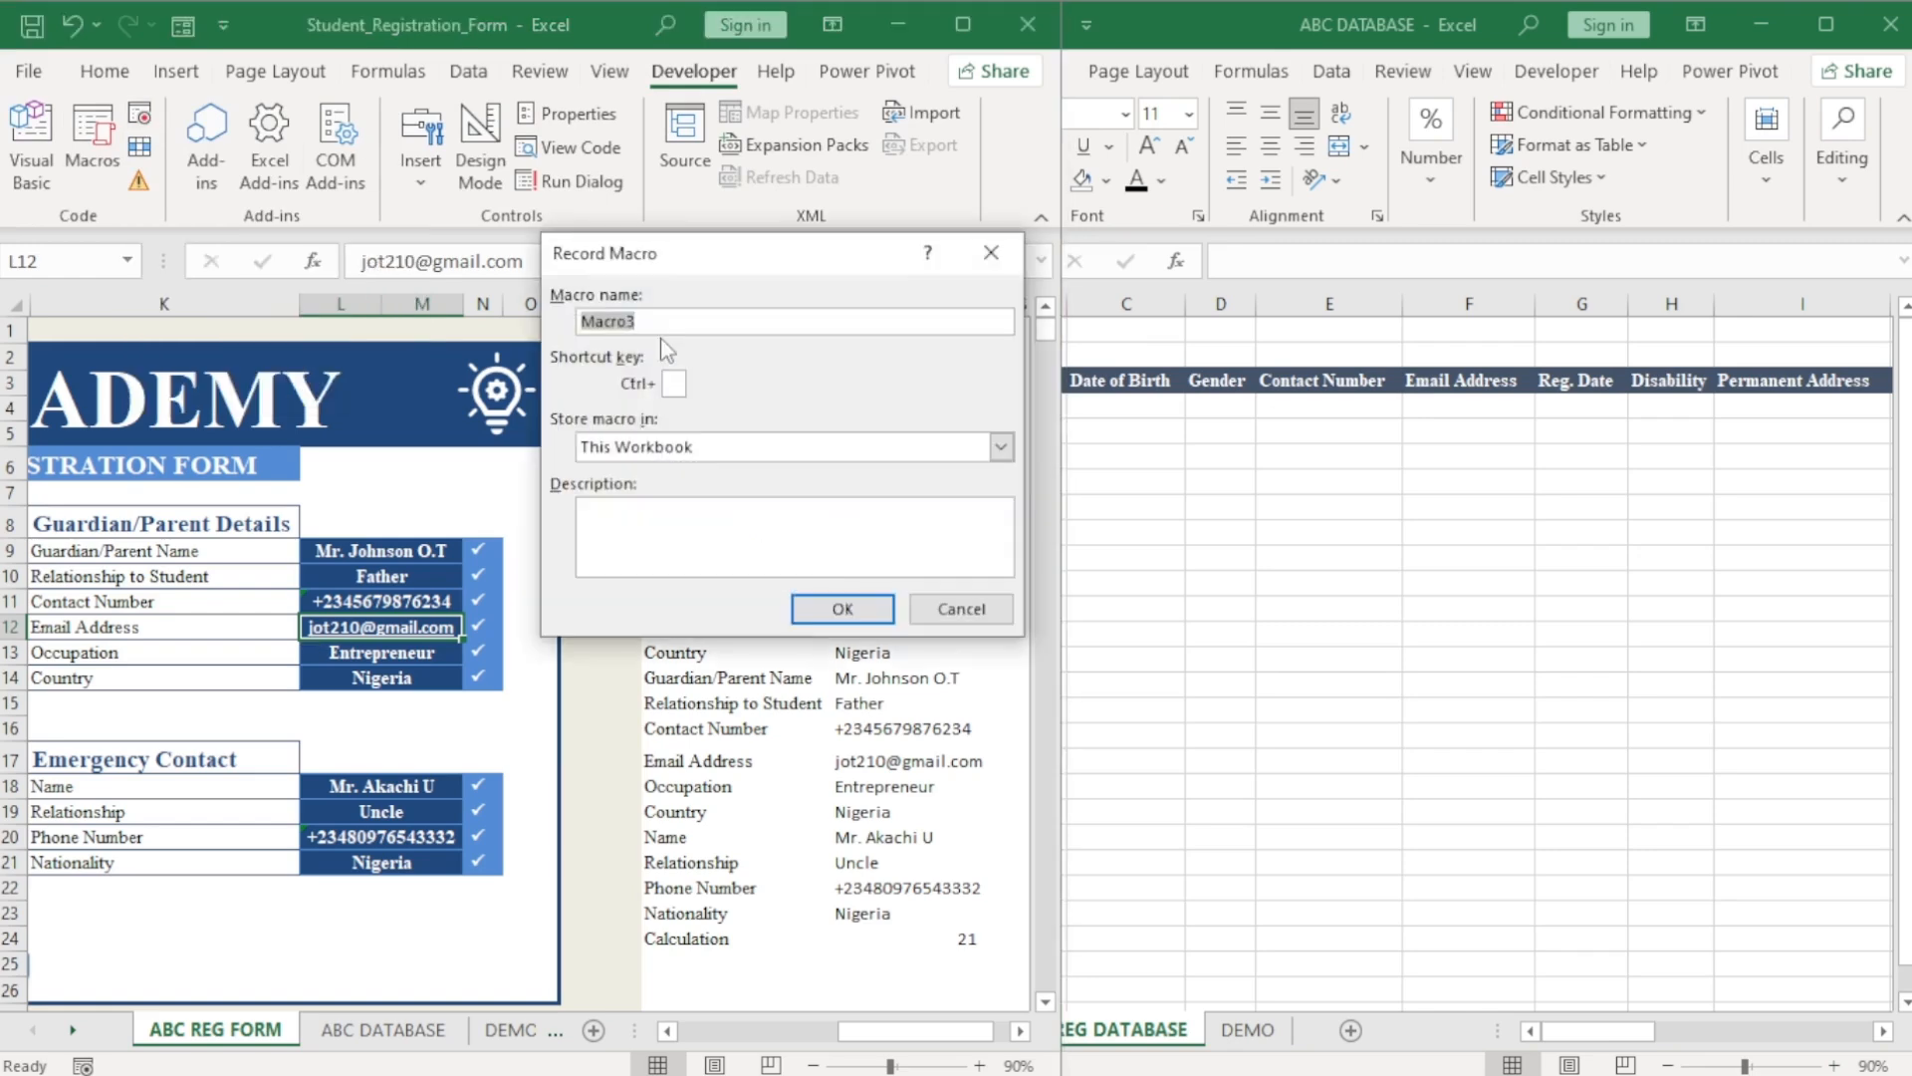
type("ABC_DATA")
left_click(843, 609)
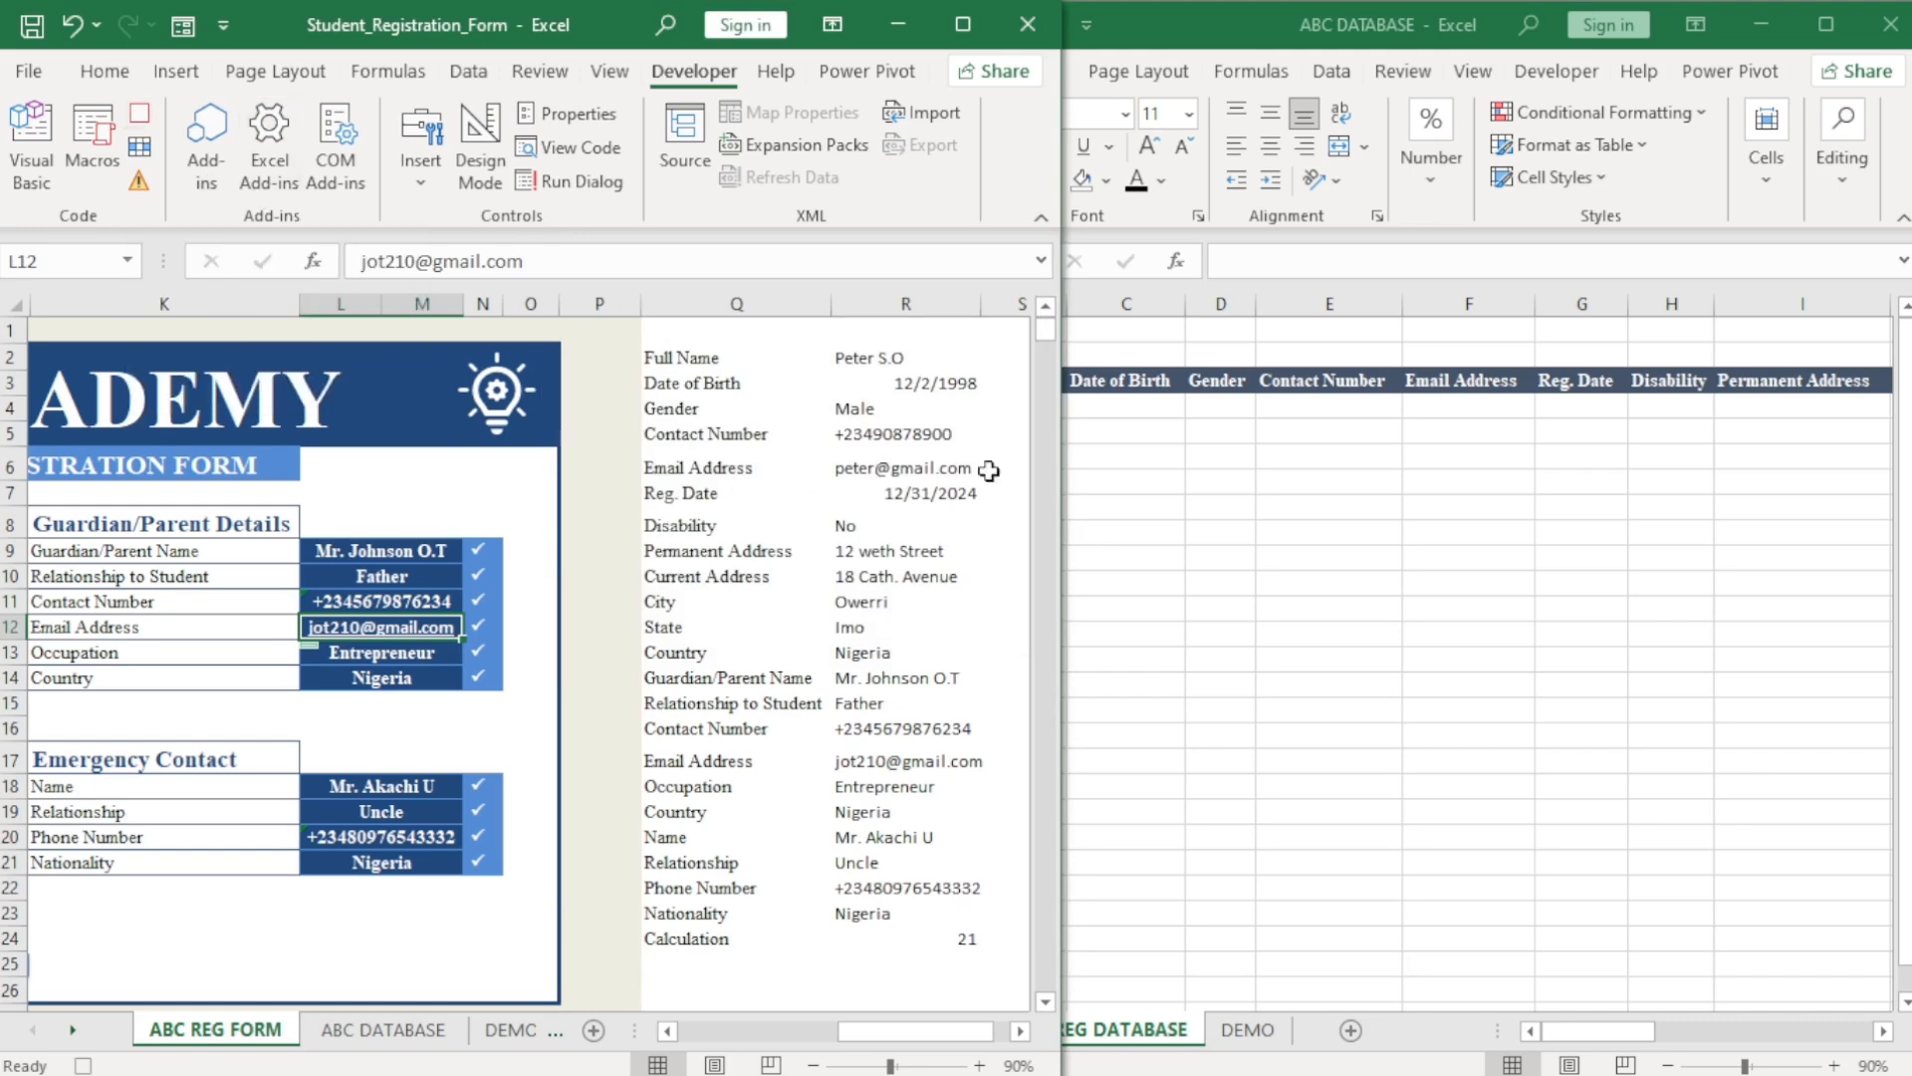
Copy the form's helper values in column R and select cell B3 on the DEMO sheet.
left_click_drag(881, 359, 912, 909)
key("ctrl+c")
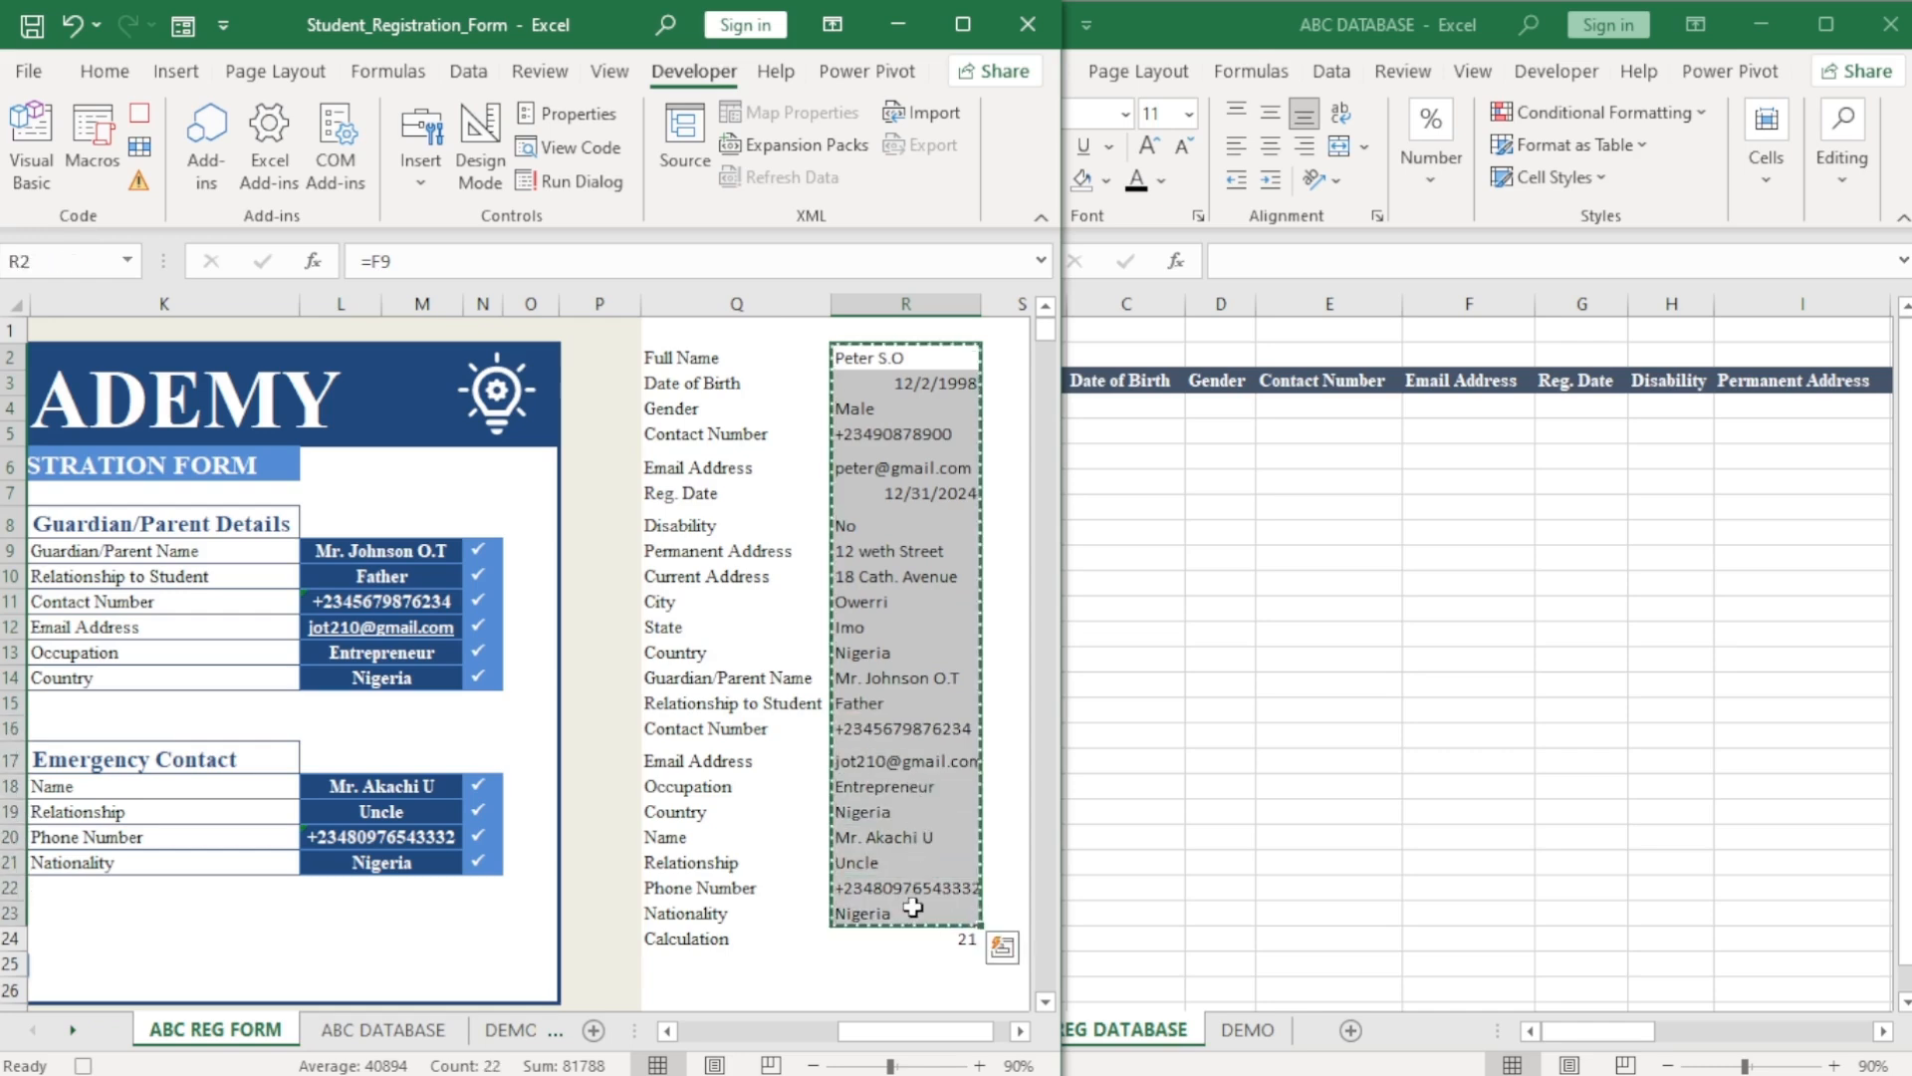
left_click(1338, 827)
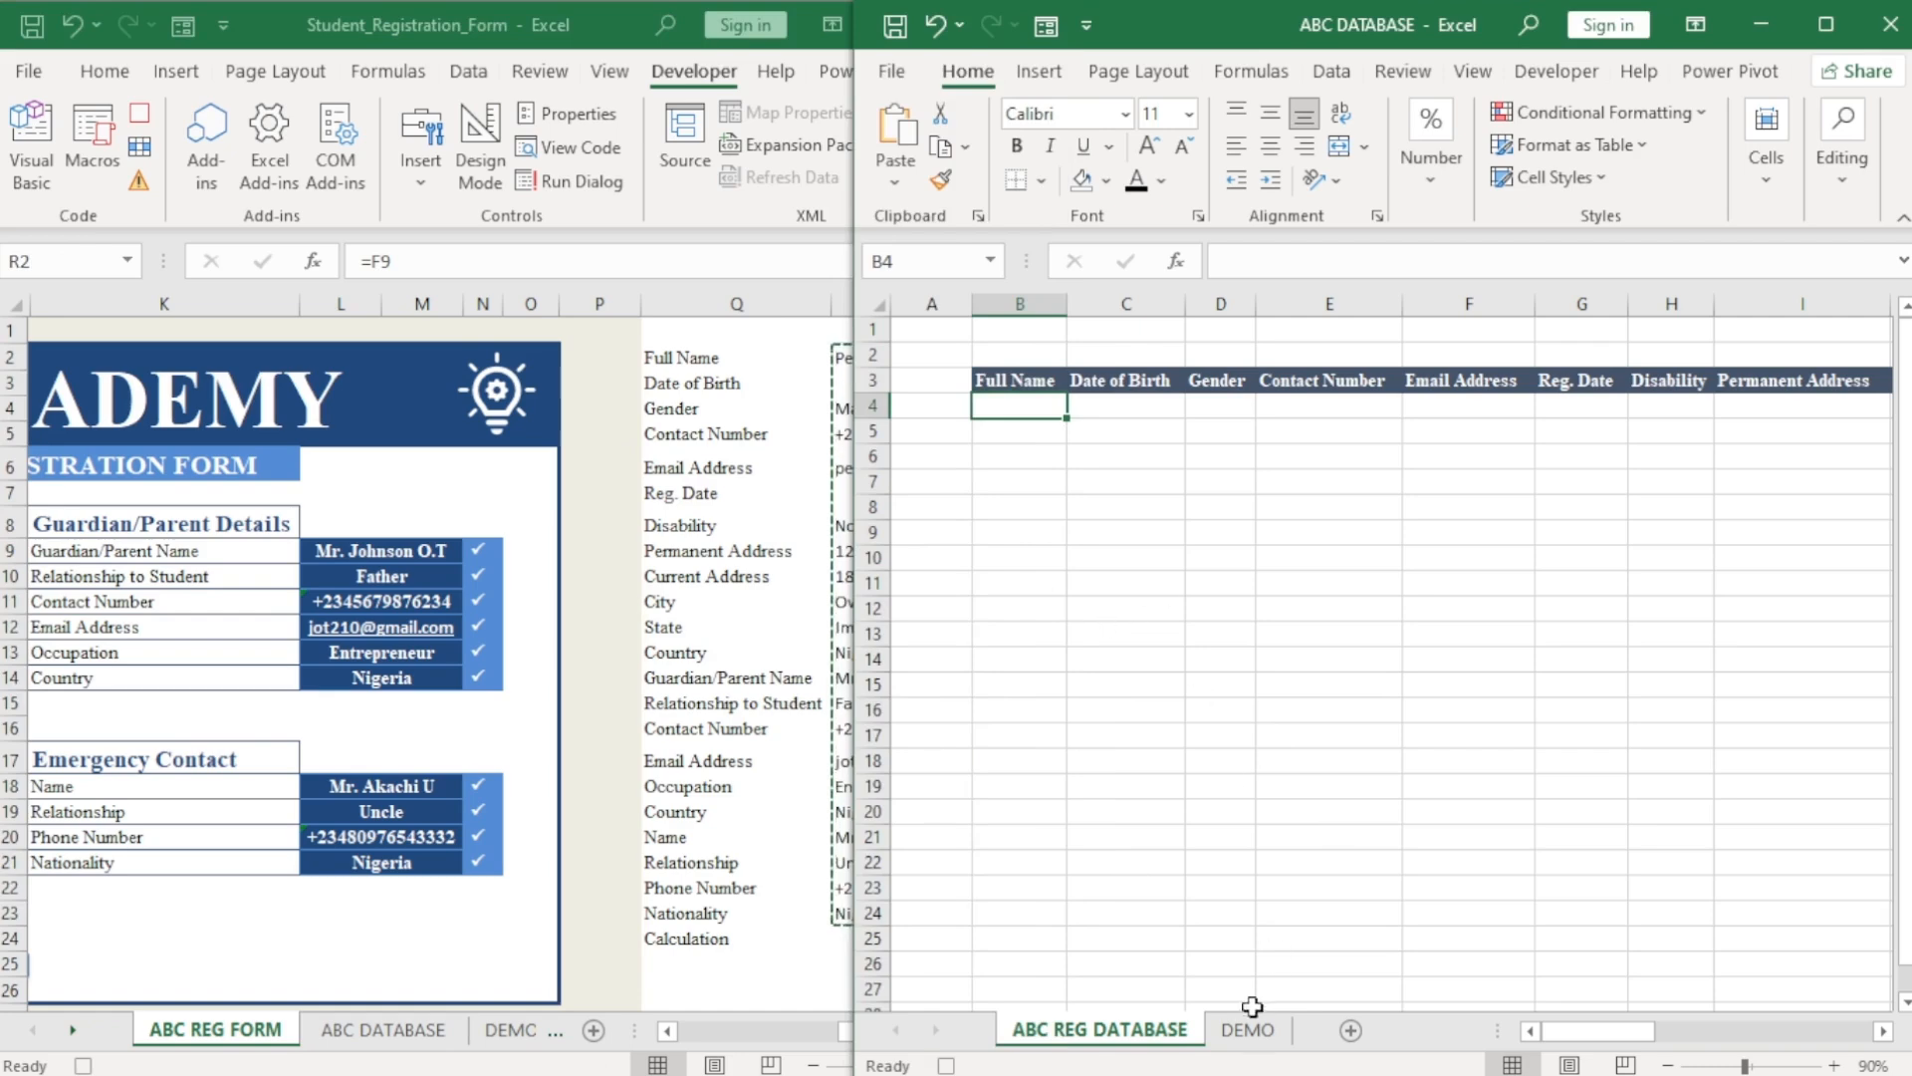
left_click(1248, 1029)
left_click(1013, 391)
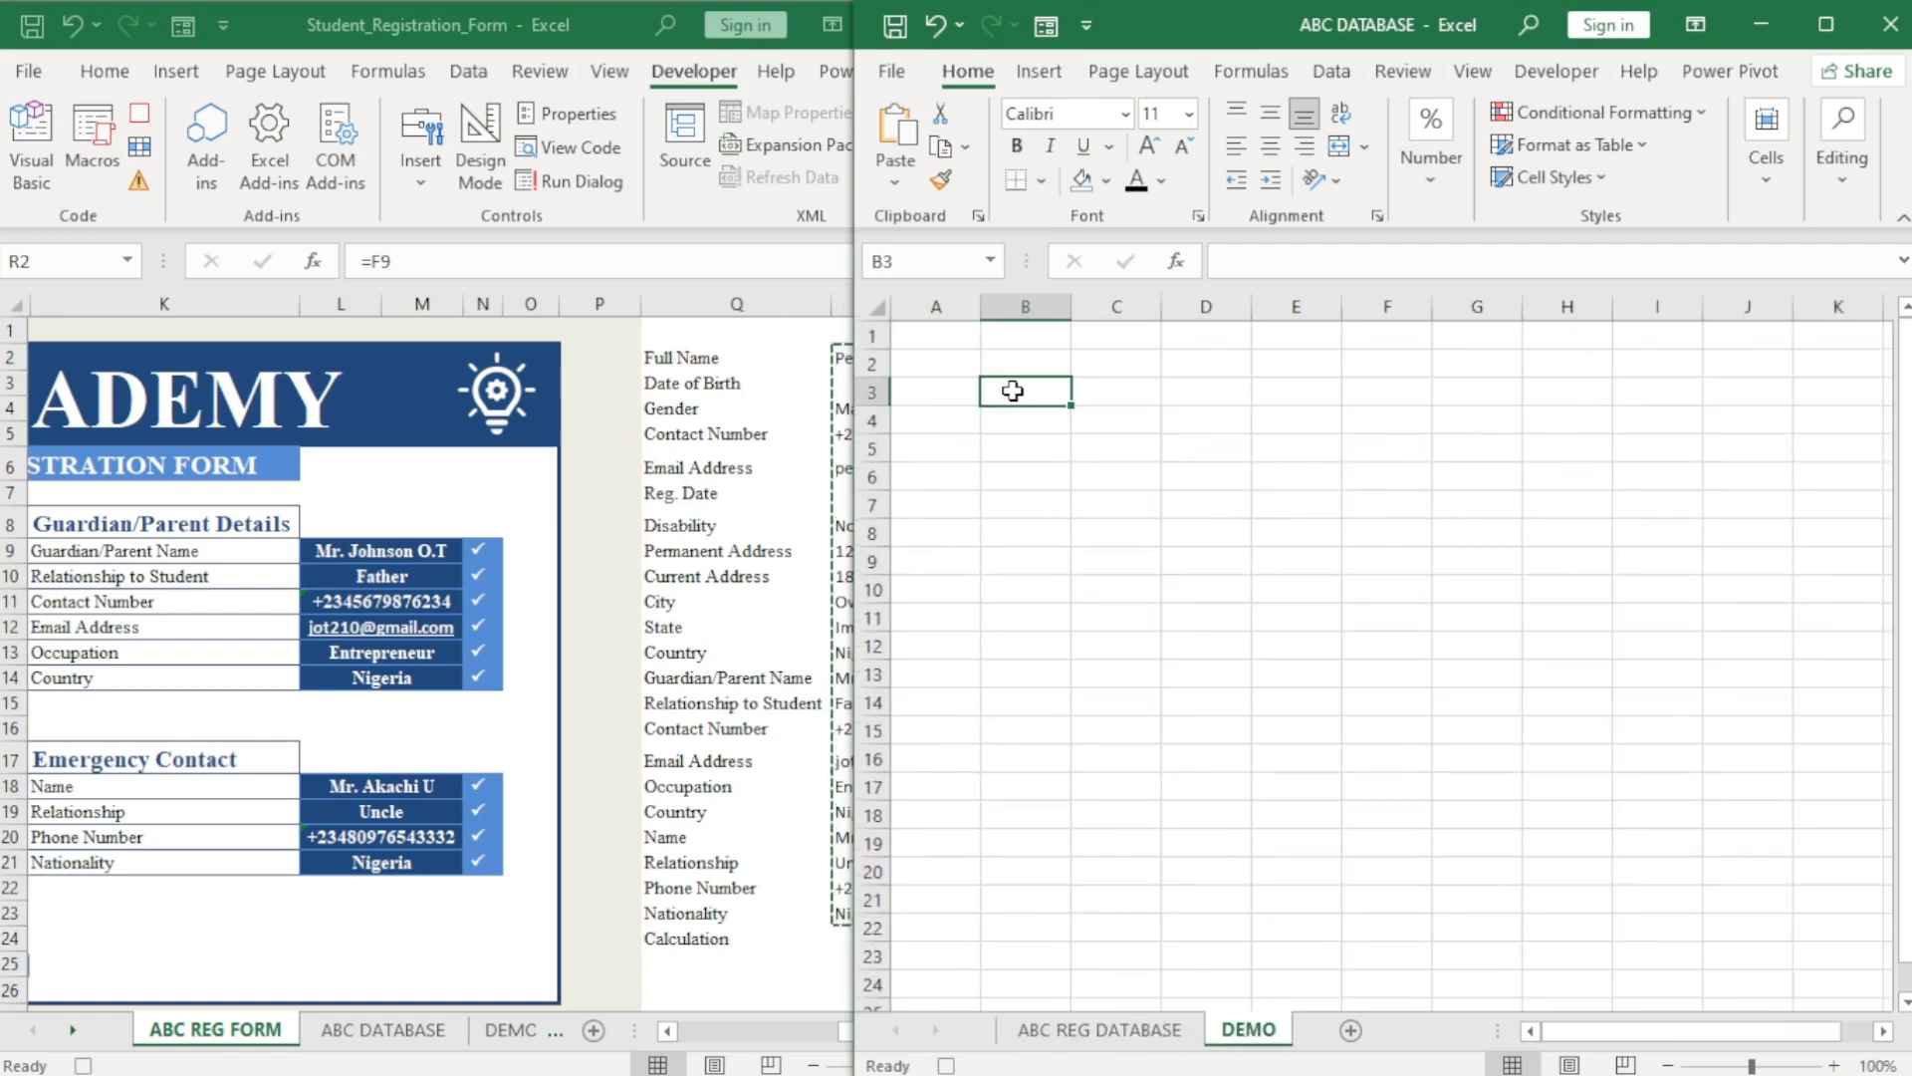
Paste them as transposed values across row 3, copy that row, and show ABC REG DATABASE.
left_click(896, 182)
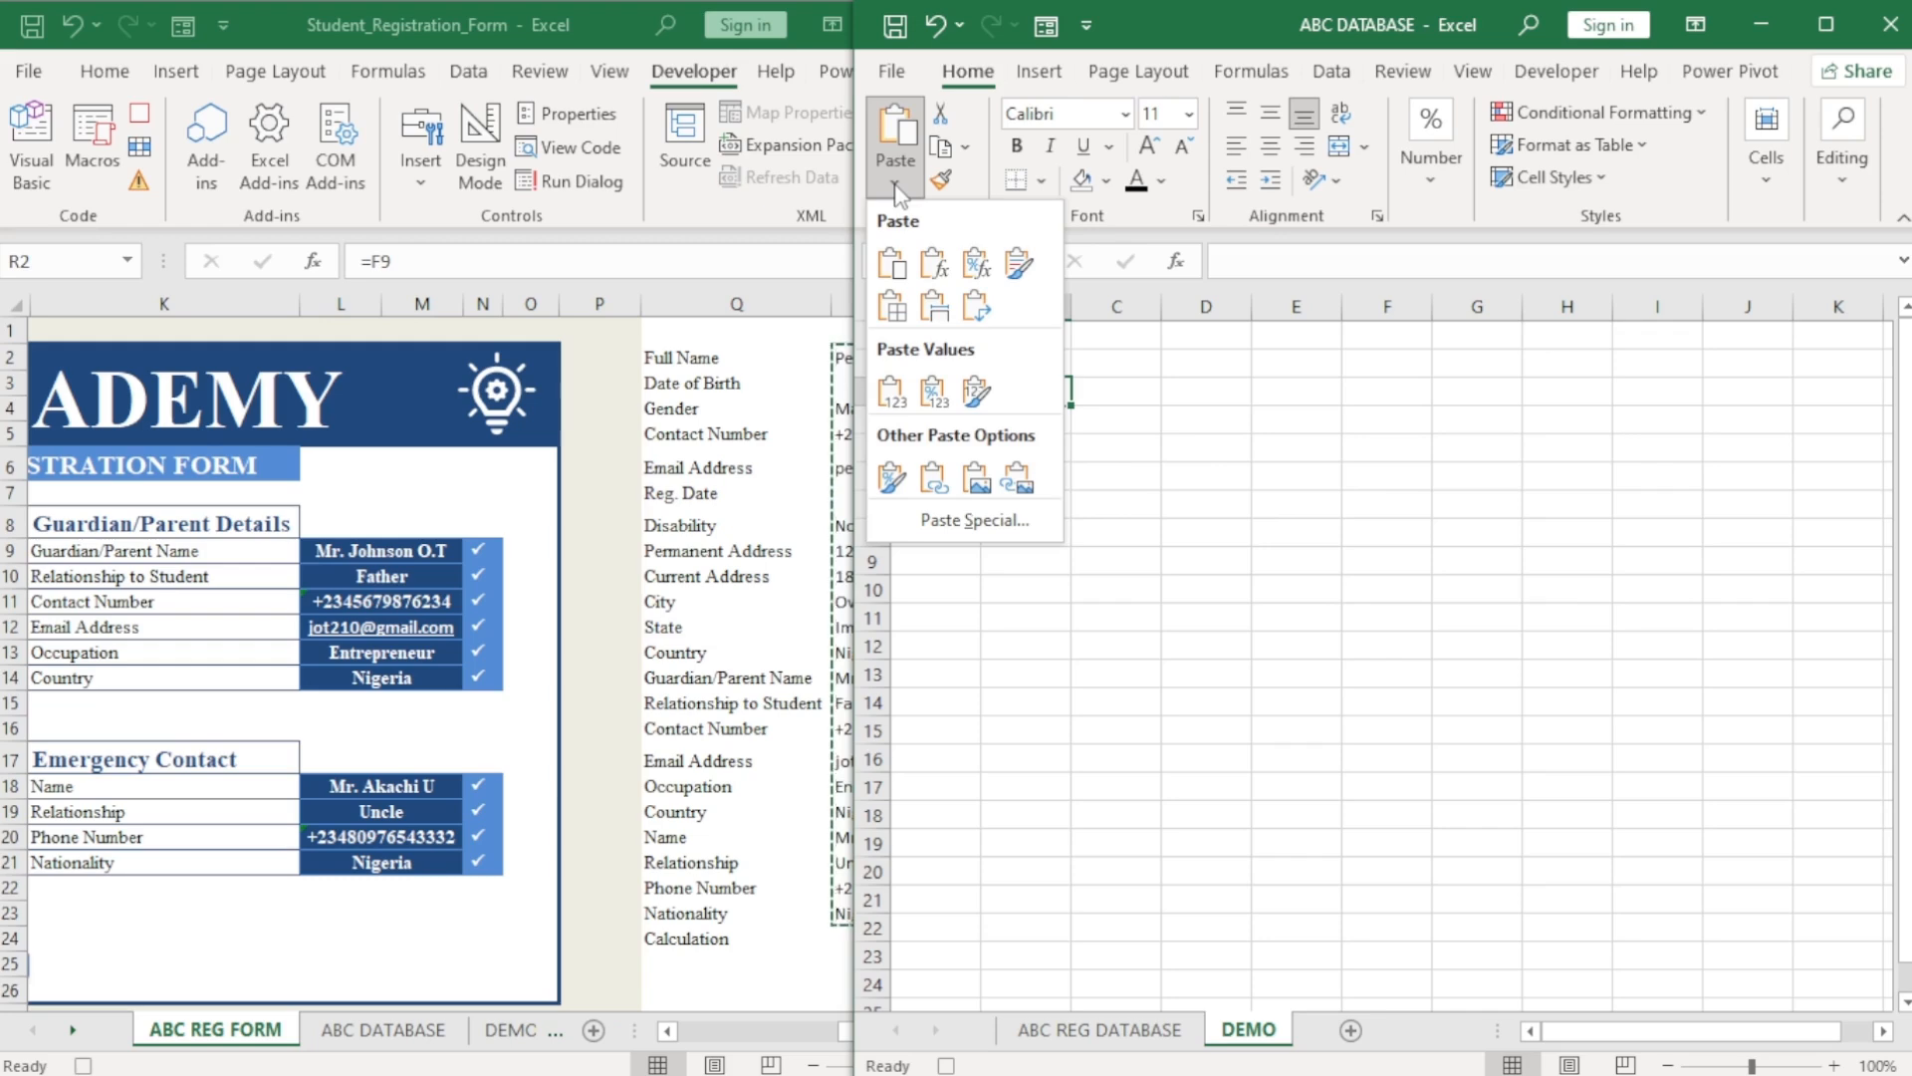
left_click(974, 518)
left_click(1379, 347)
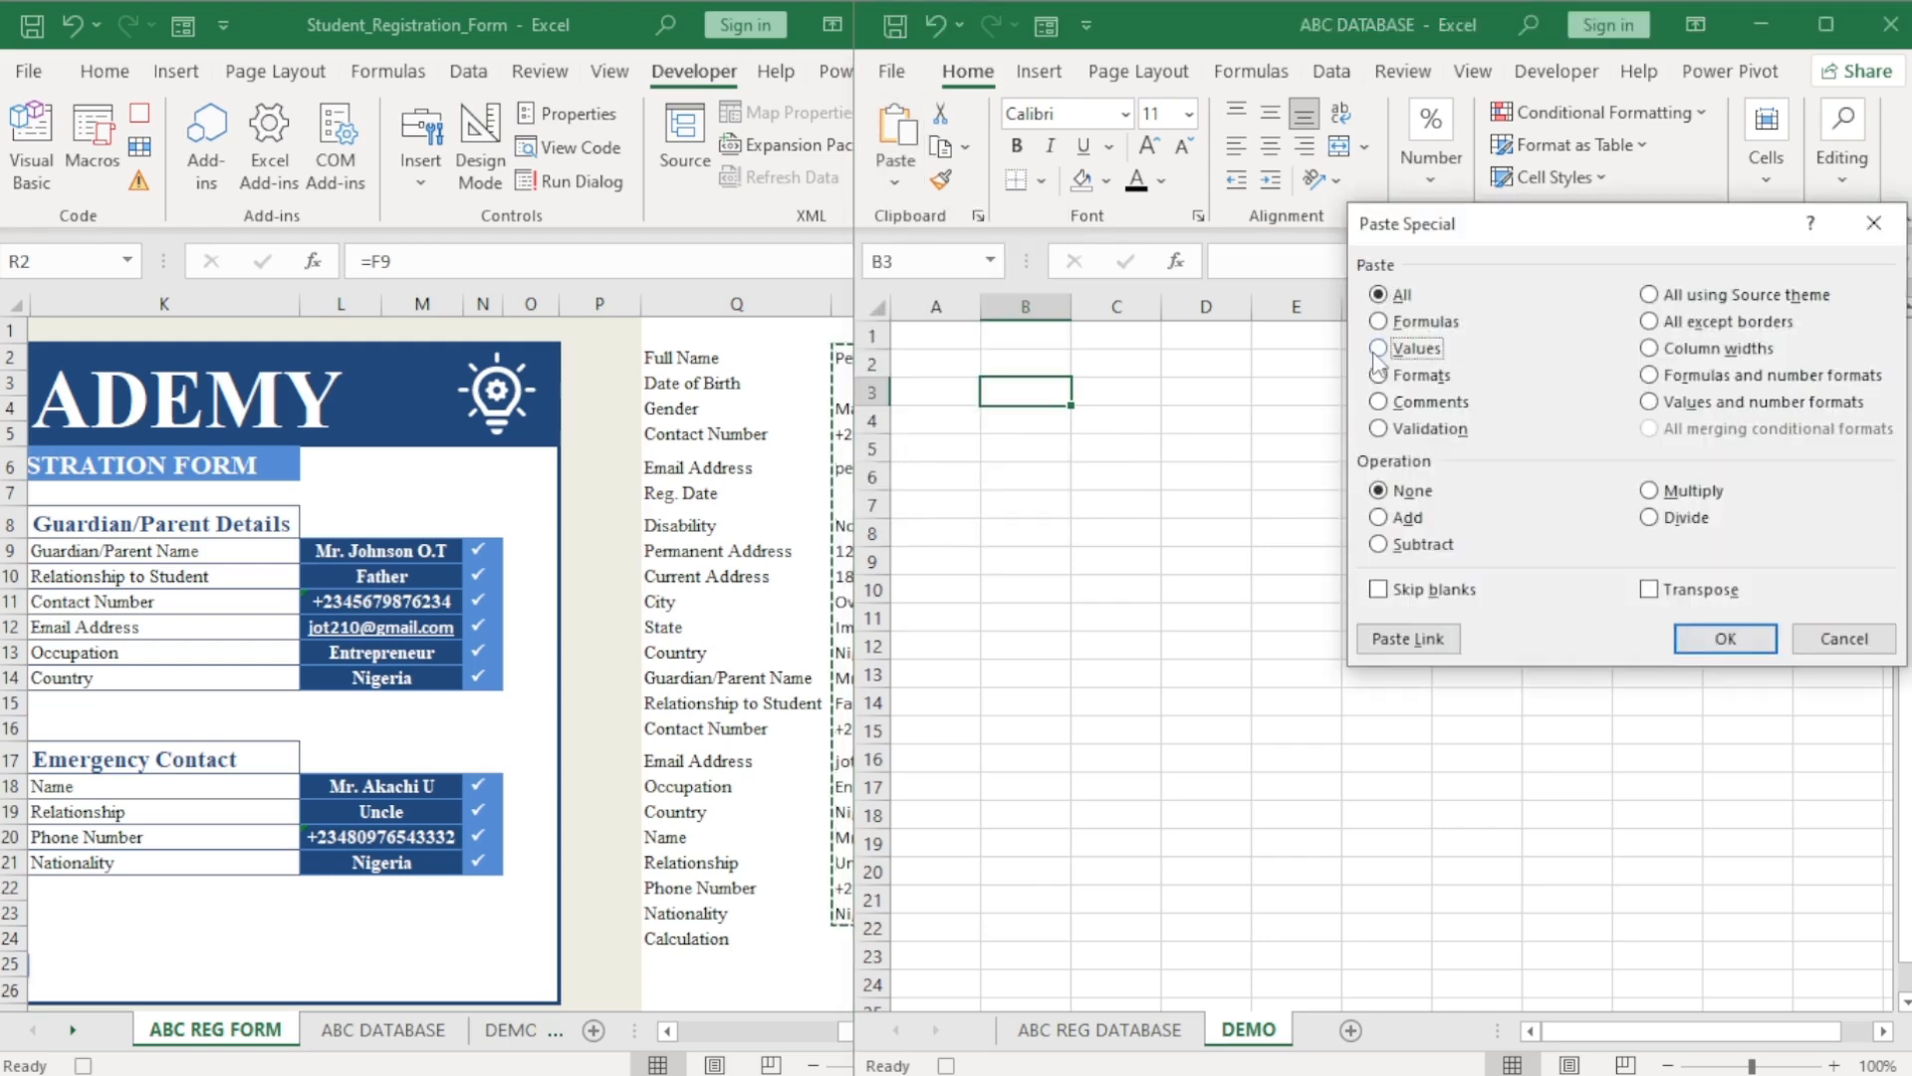
left_click(1649, 589)
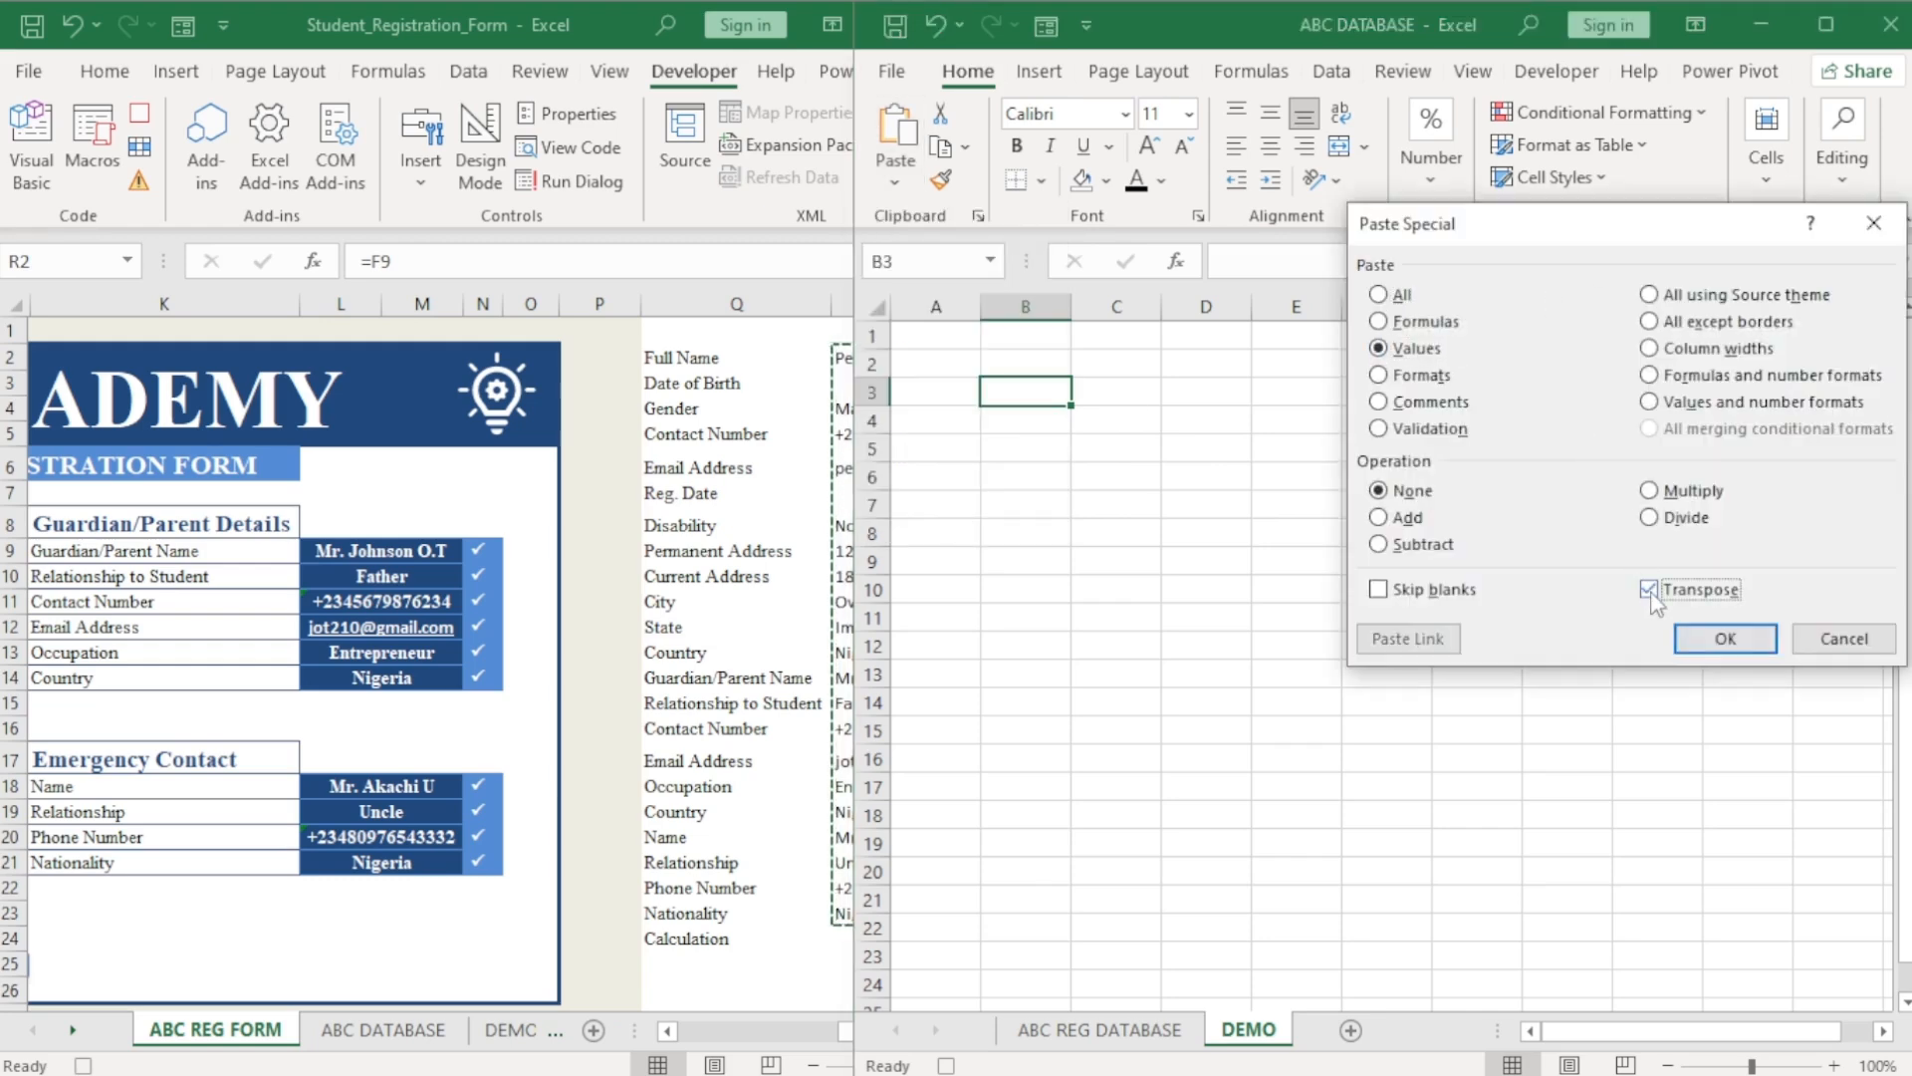
left_click(1726, 638)
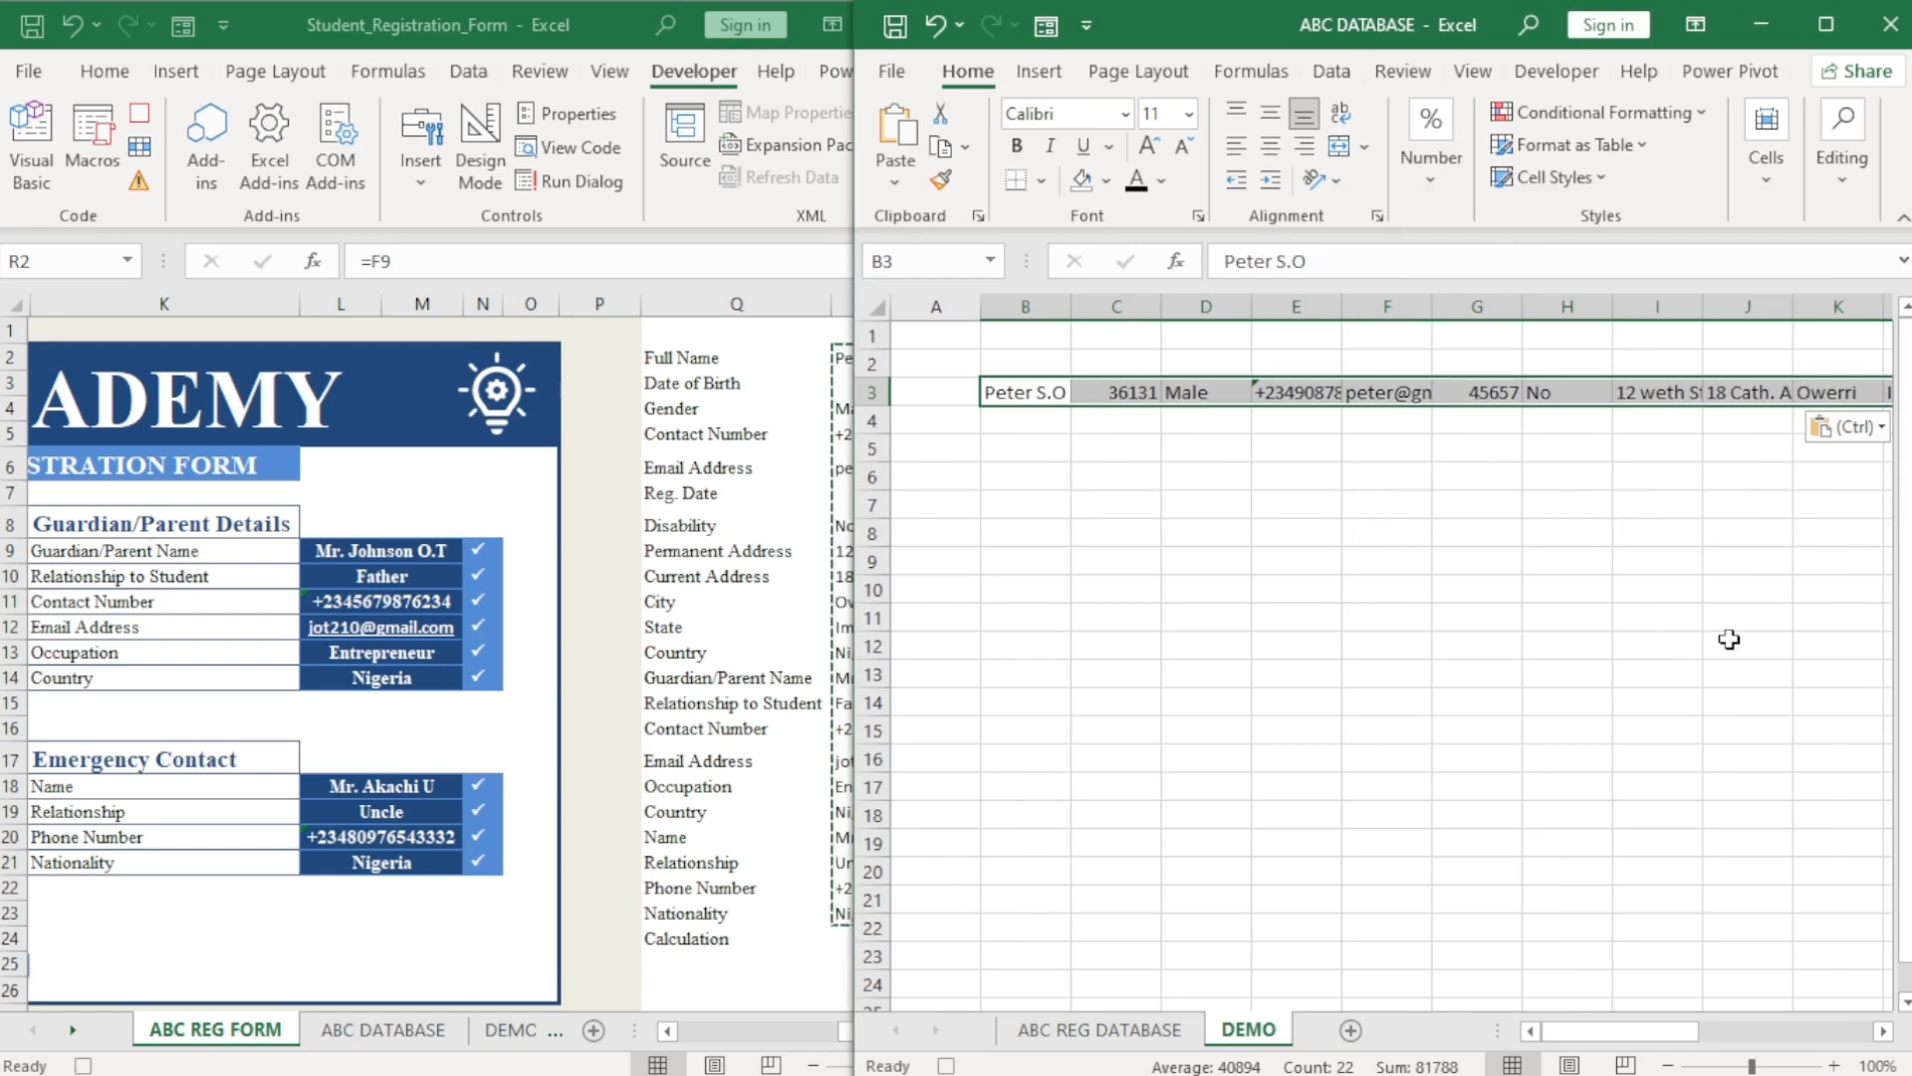
key("ctrl+c")
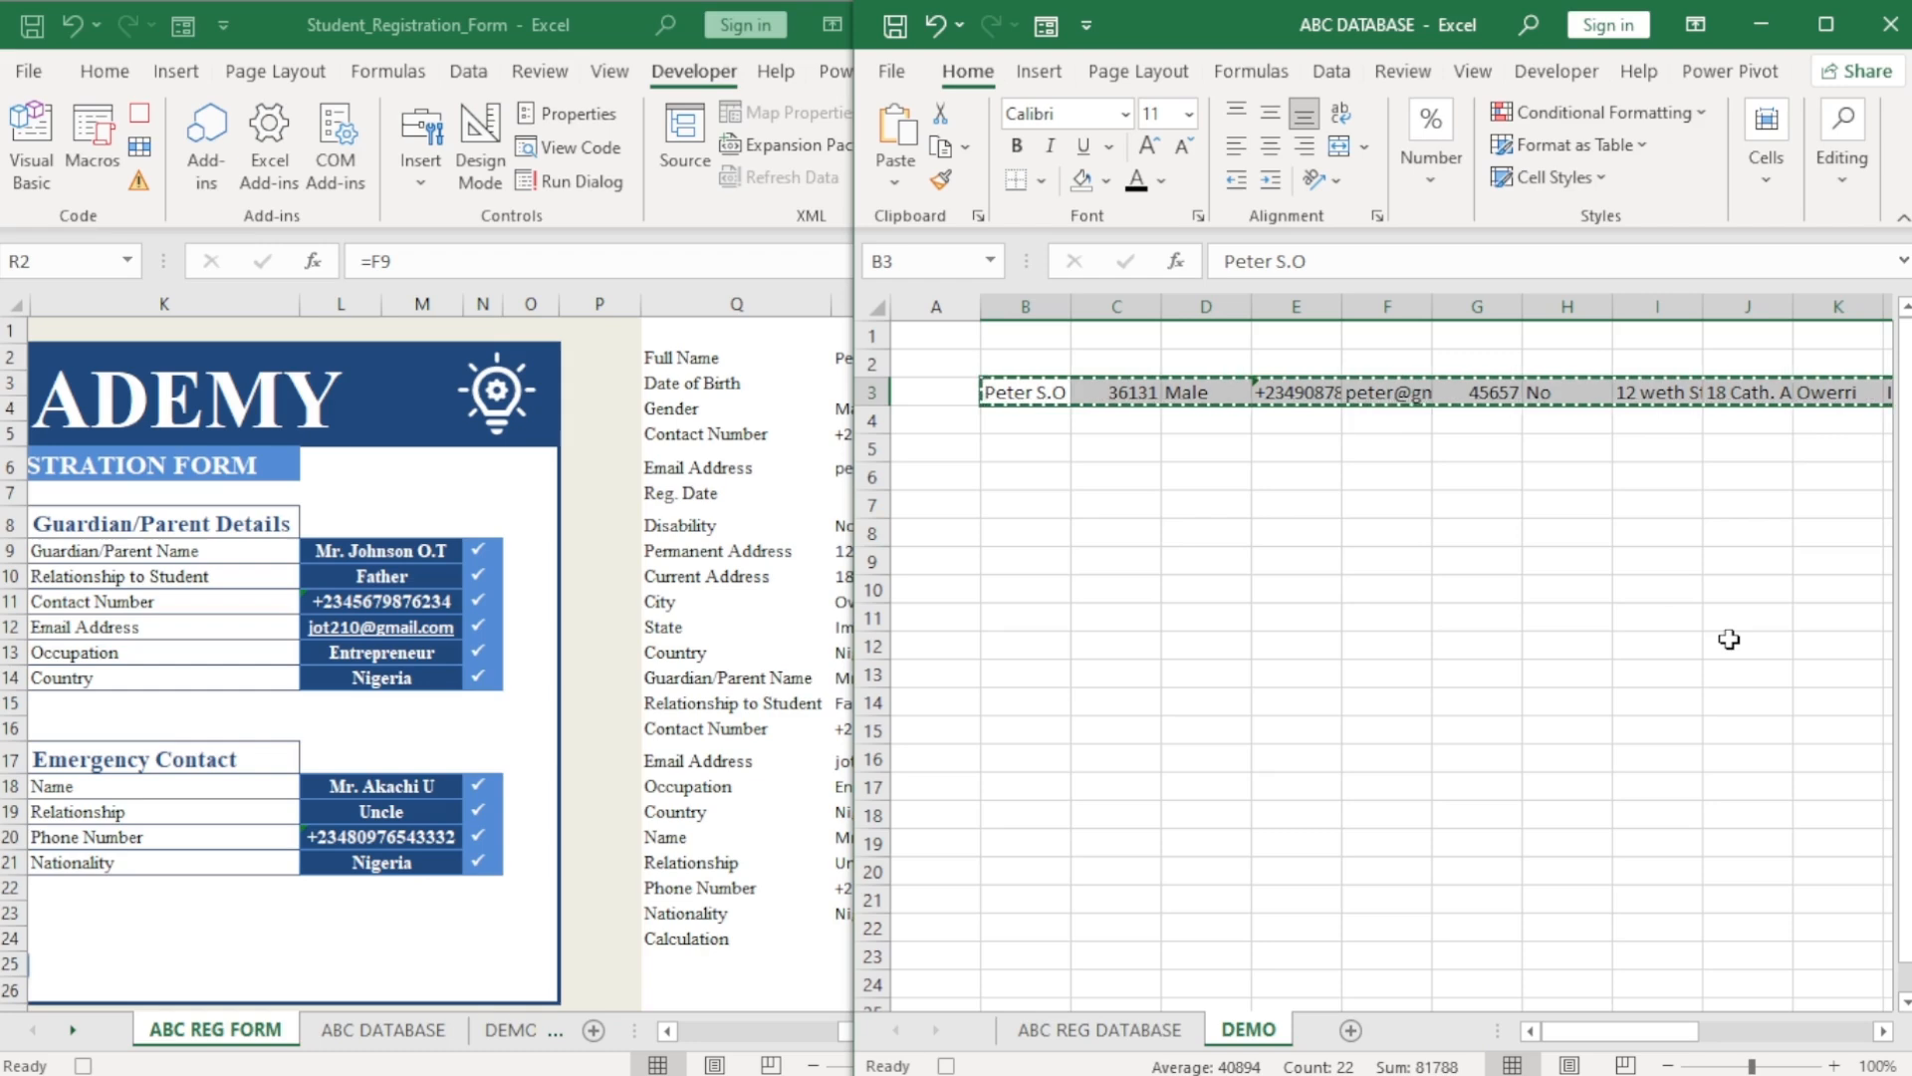
left_click(1072, 1034)
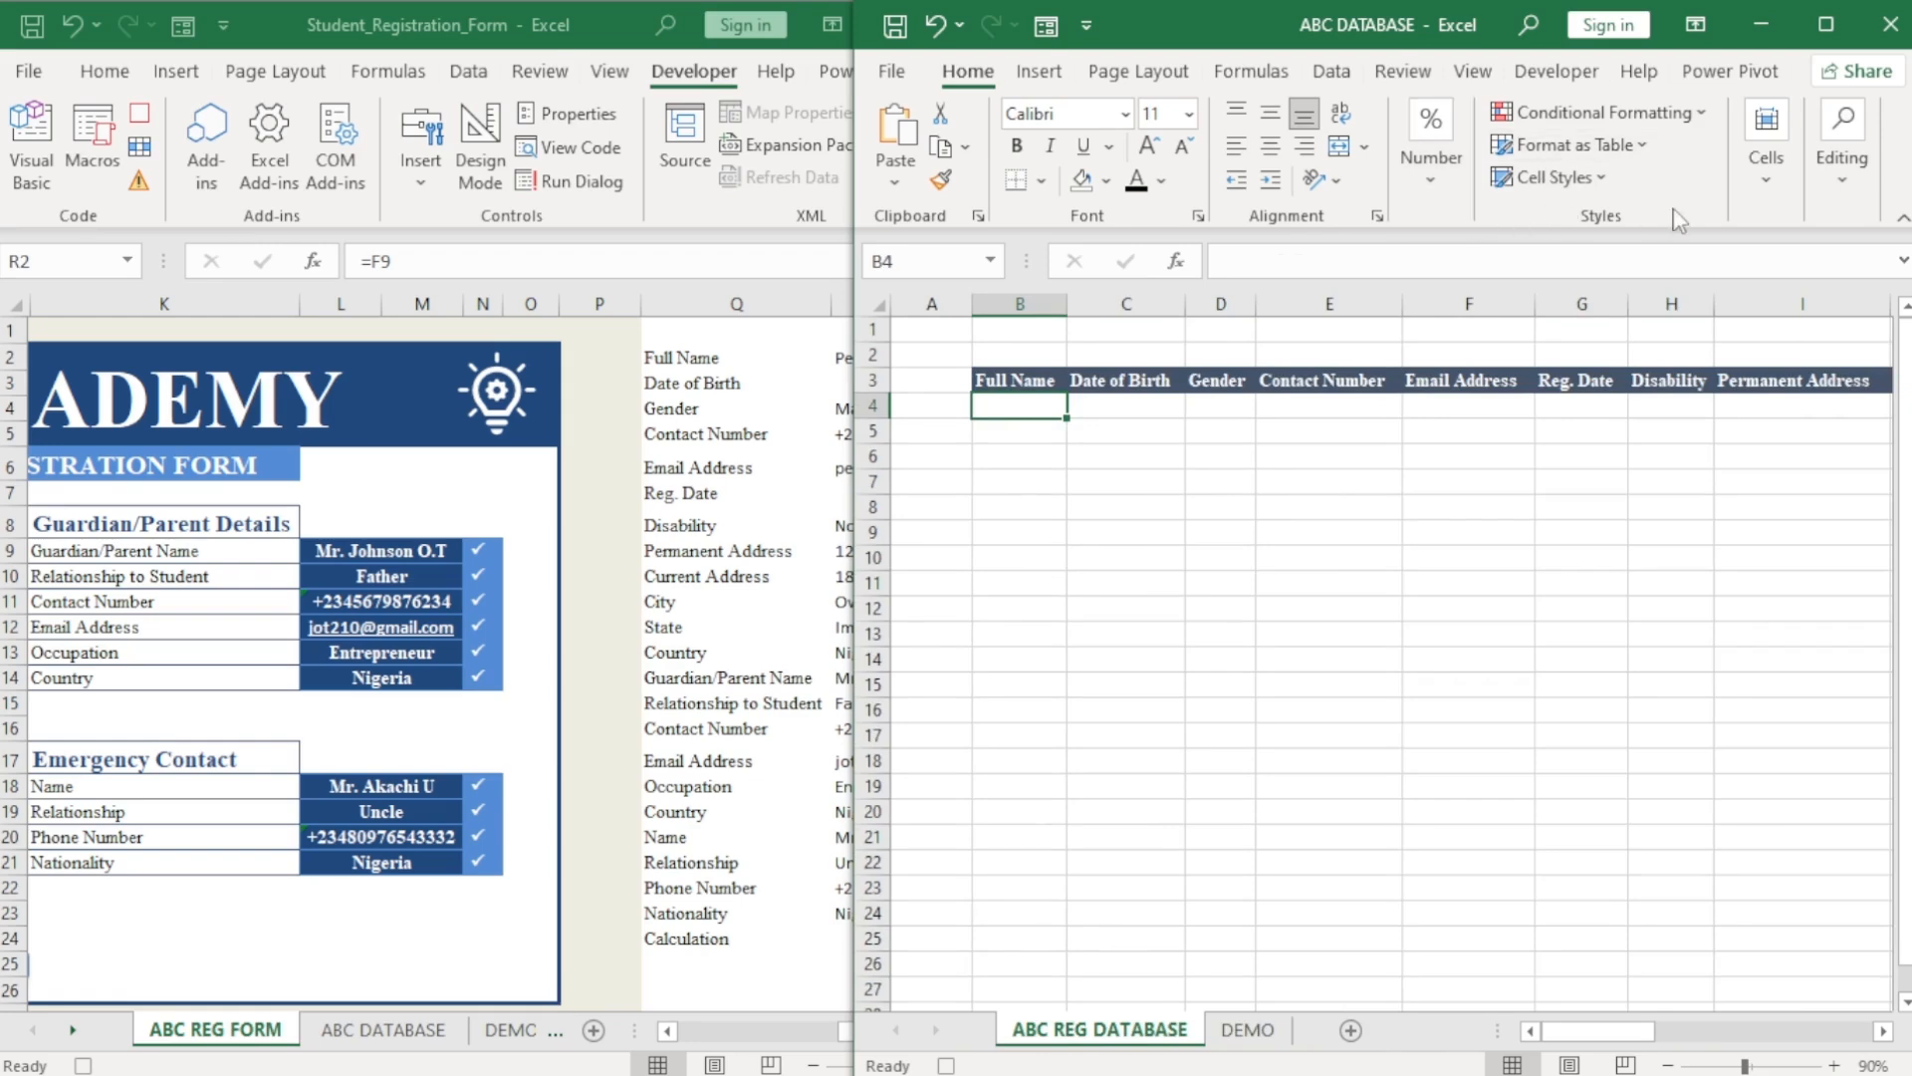
Insert the copied entry under the headers, shifting cells down into row 4.
left_click(1749, 199)
left_click(1751, 319)
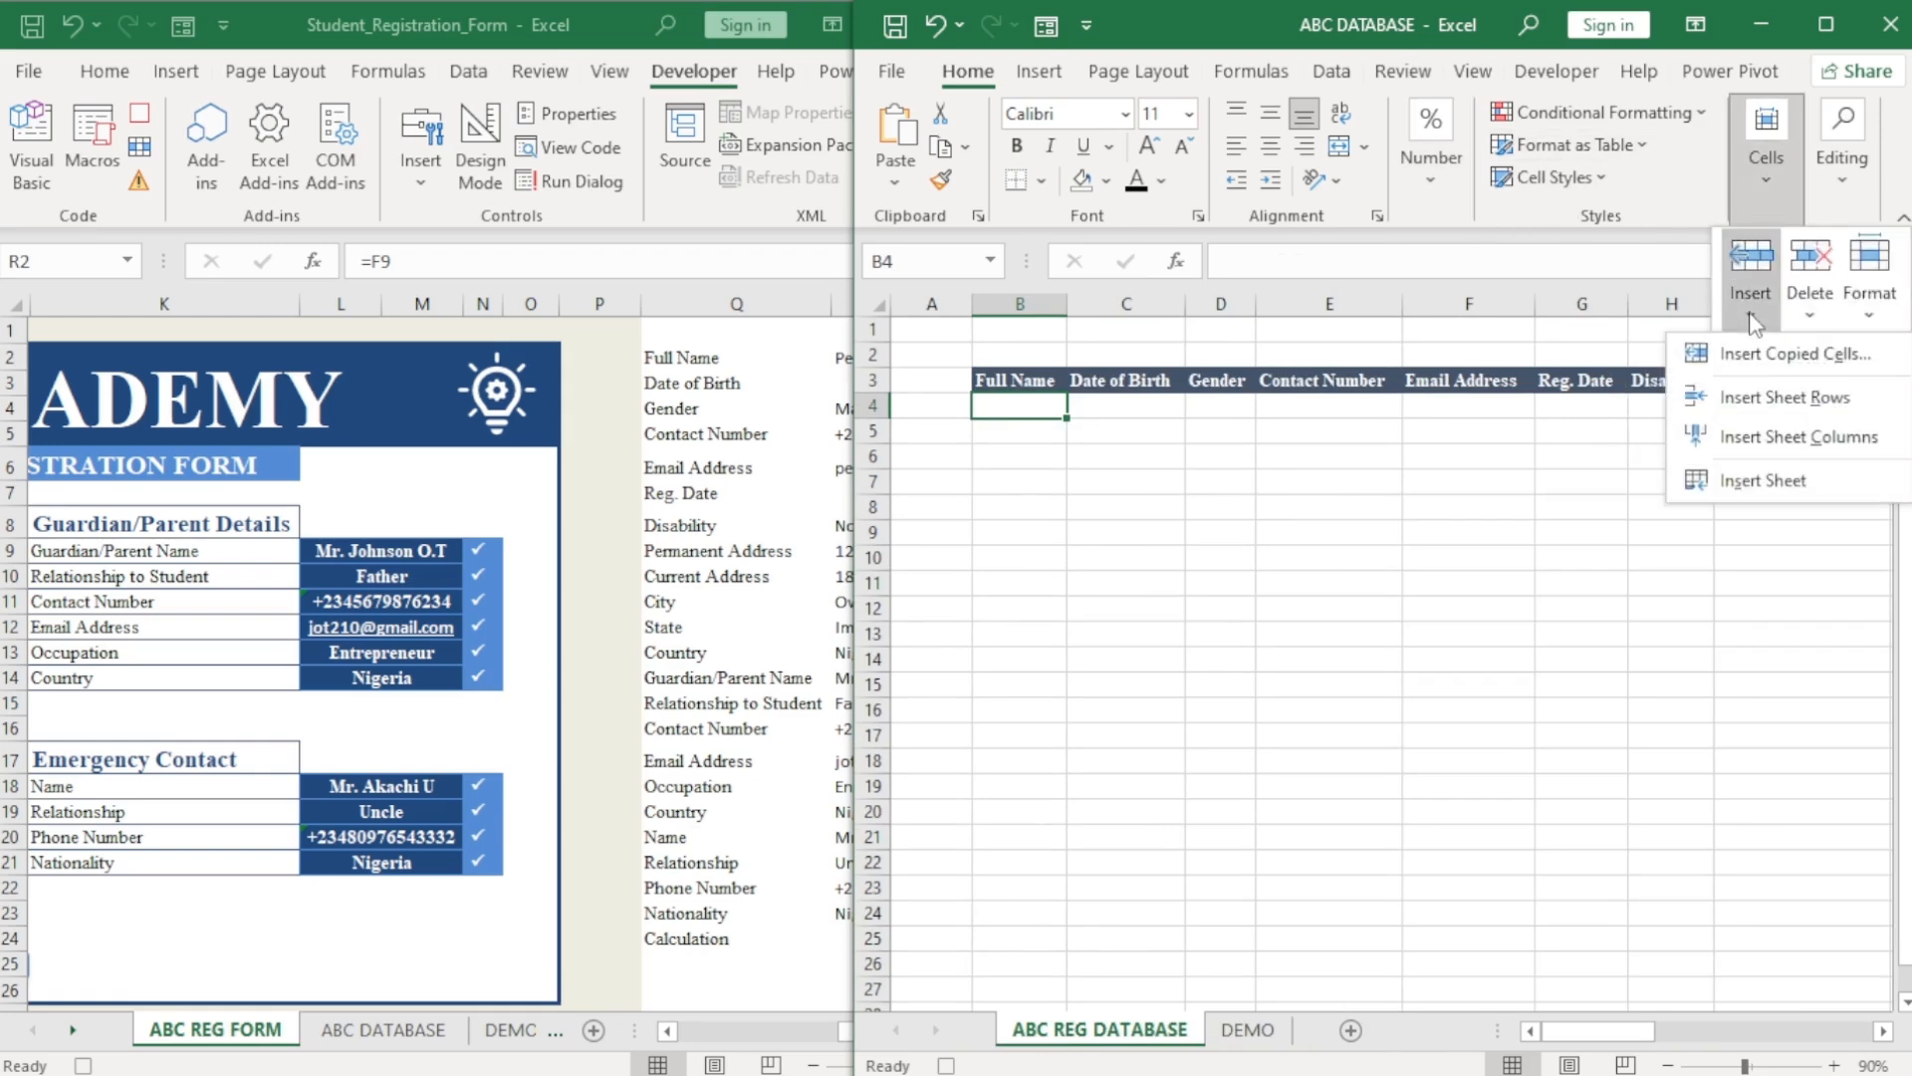
left_click(1753, 355)
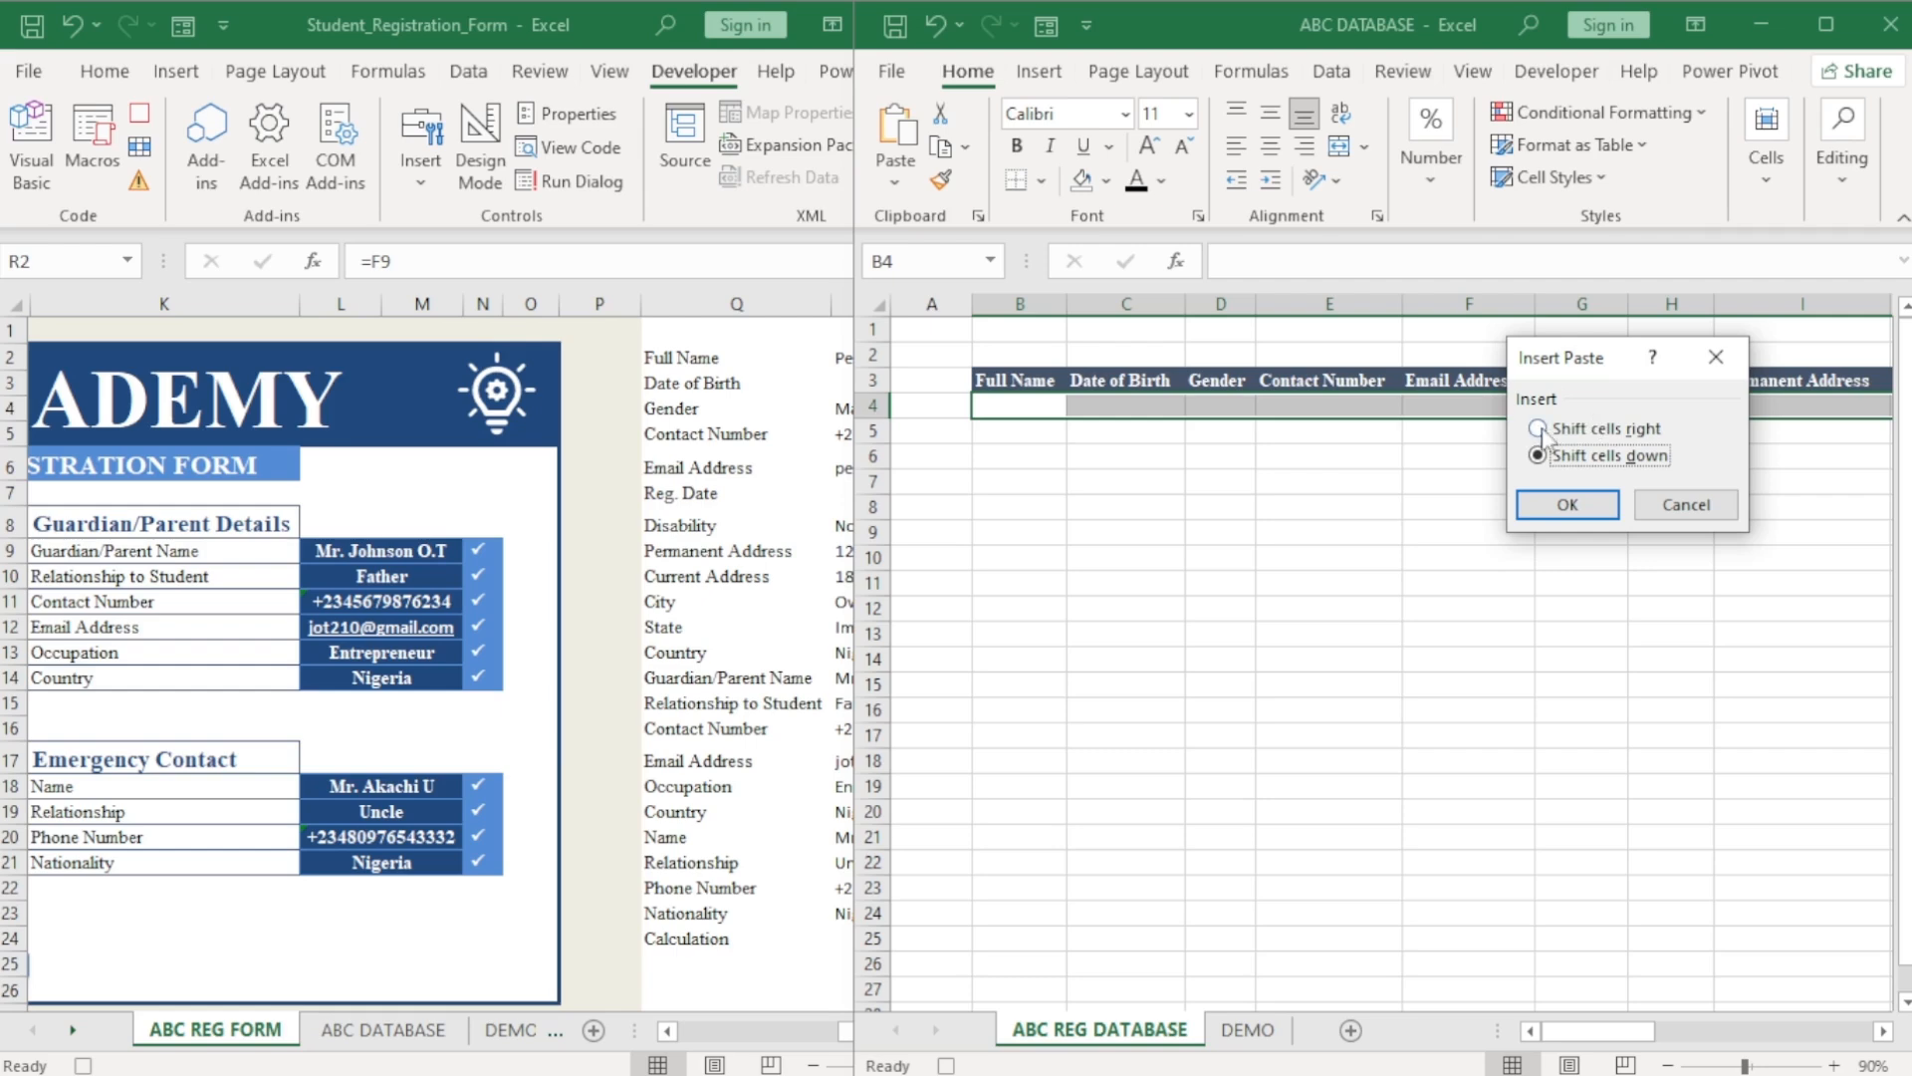
left_click(1570, 504)
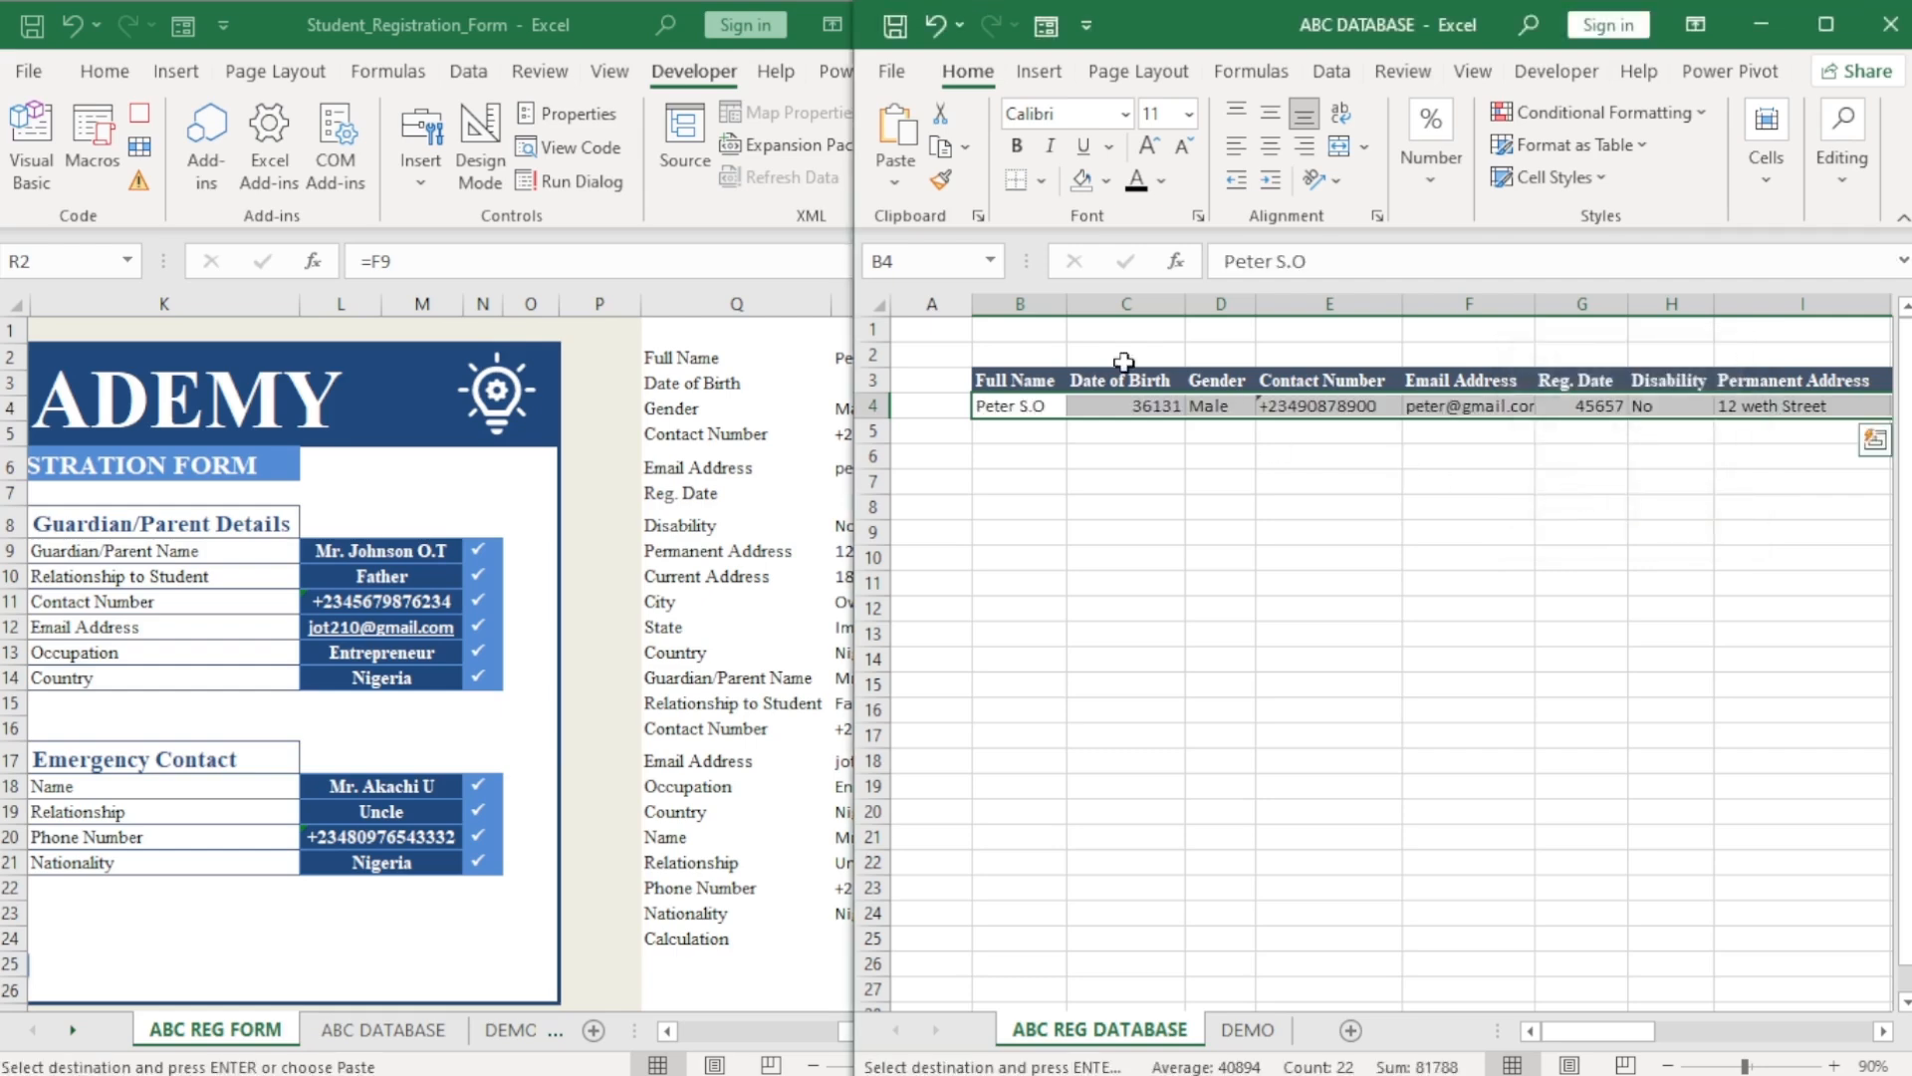
Format Date of Birth (column C) and Reg. Date (column G) as Short Date, then reselect B4.
left_click(1126, 304)
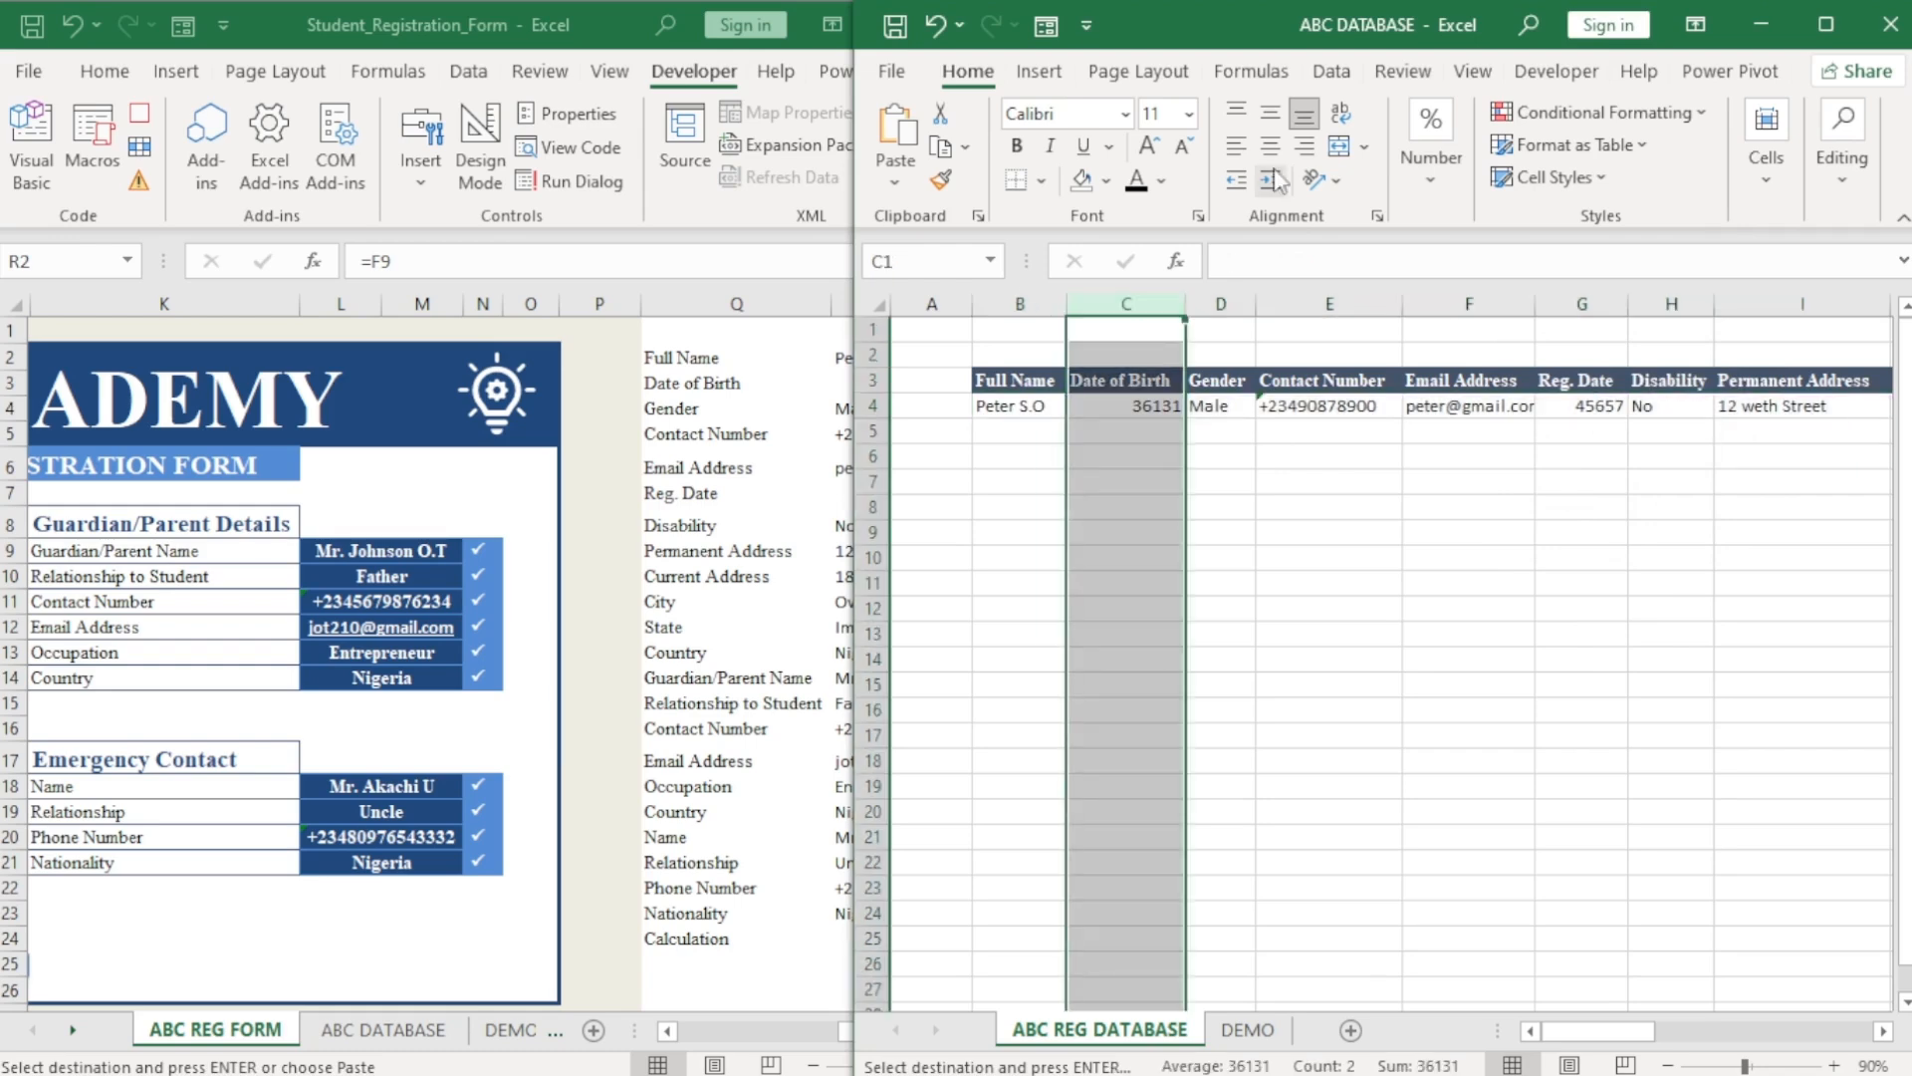
left_click(1431, 160)
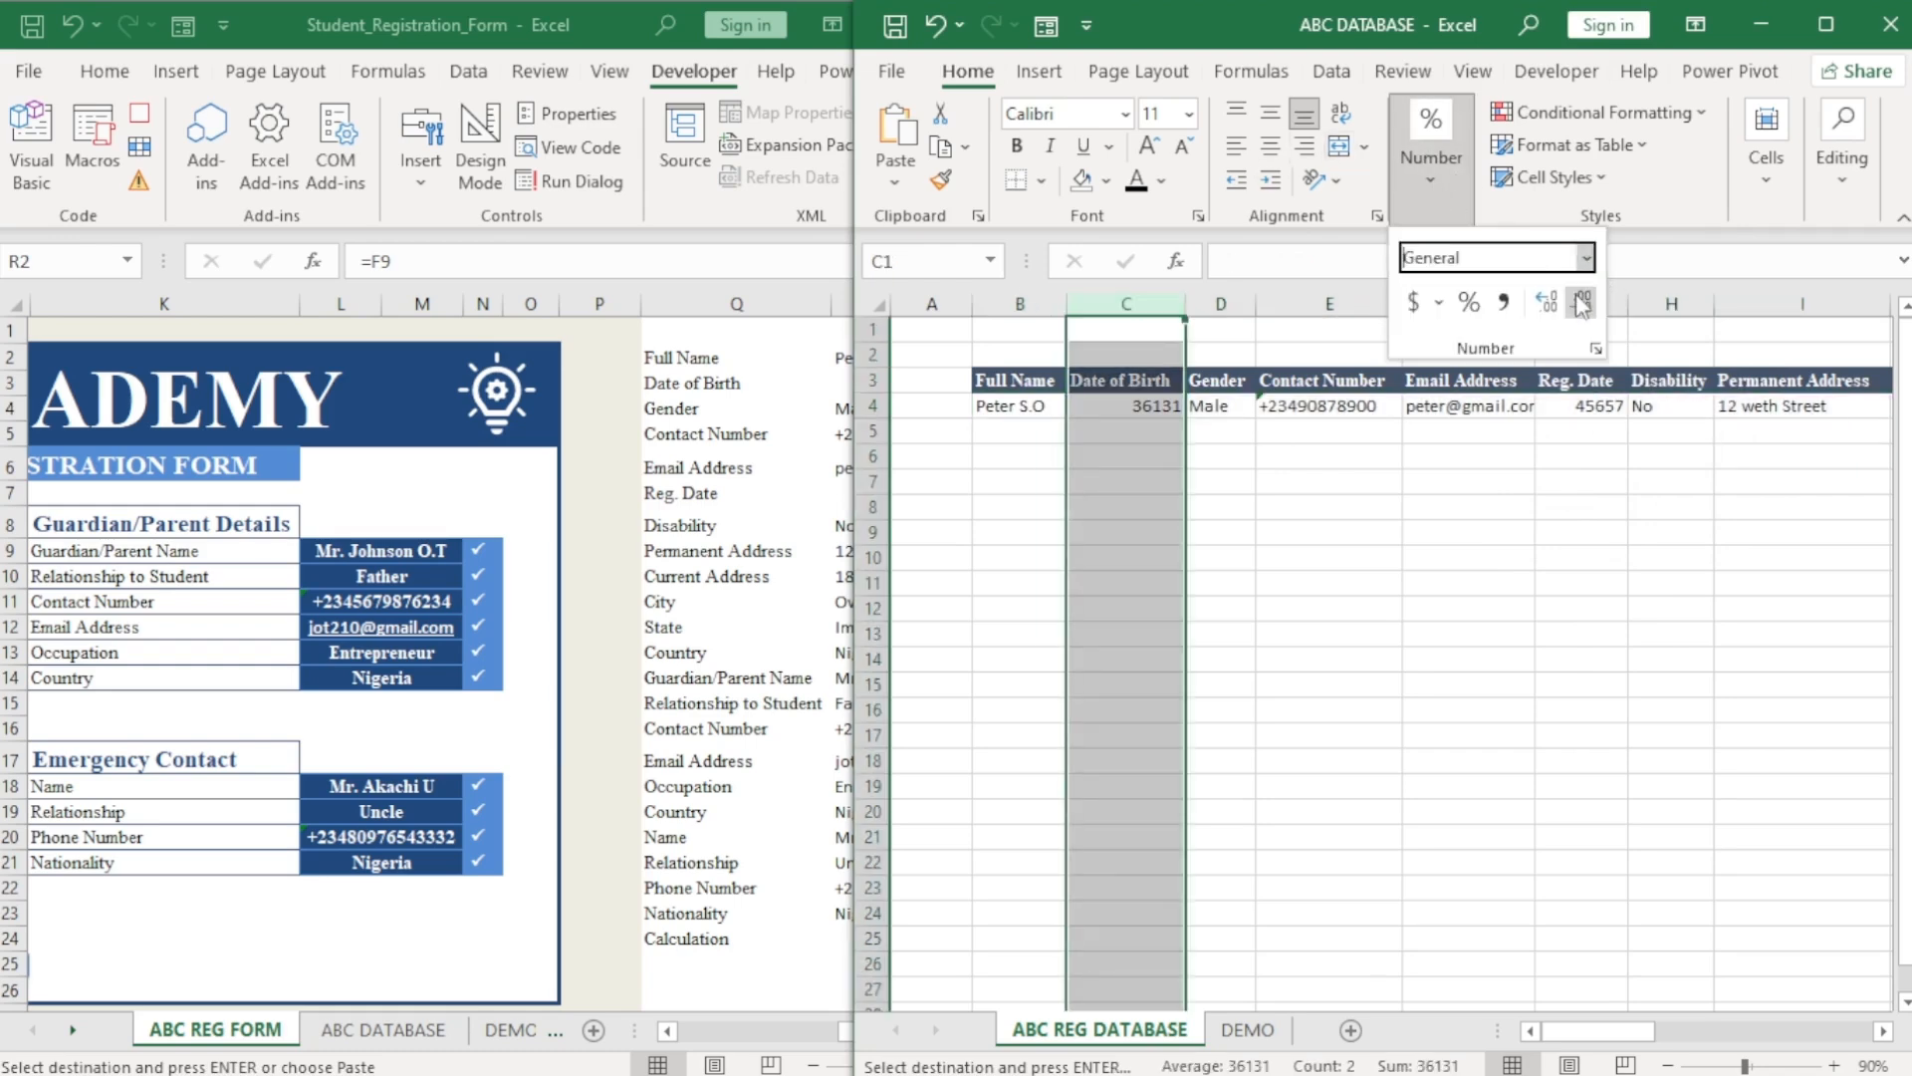
left_click(1586, 259)
left_click(1529, 574)
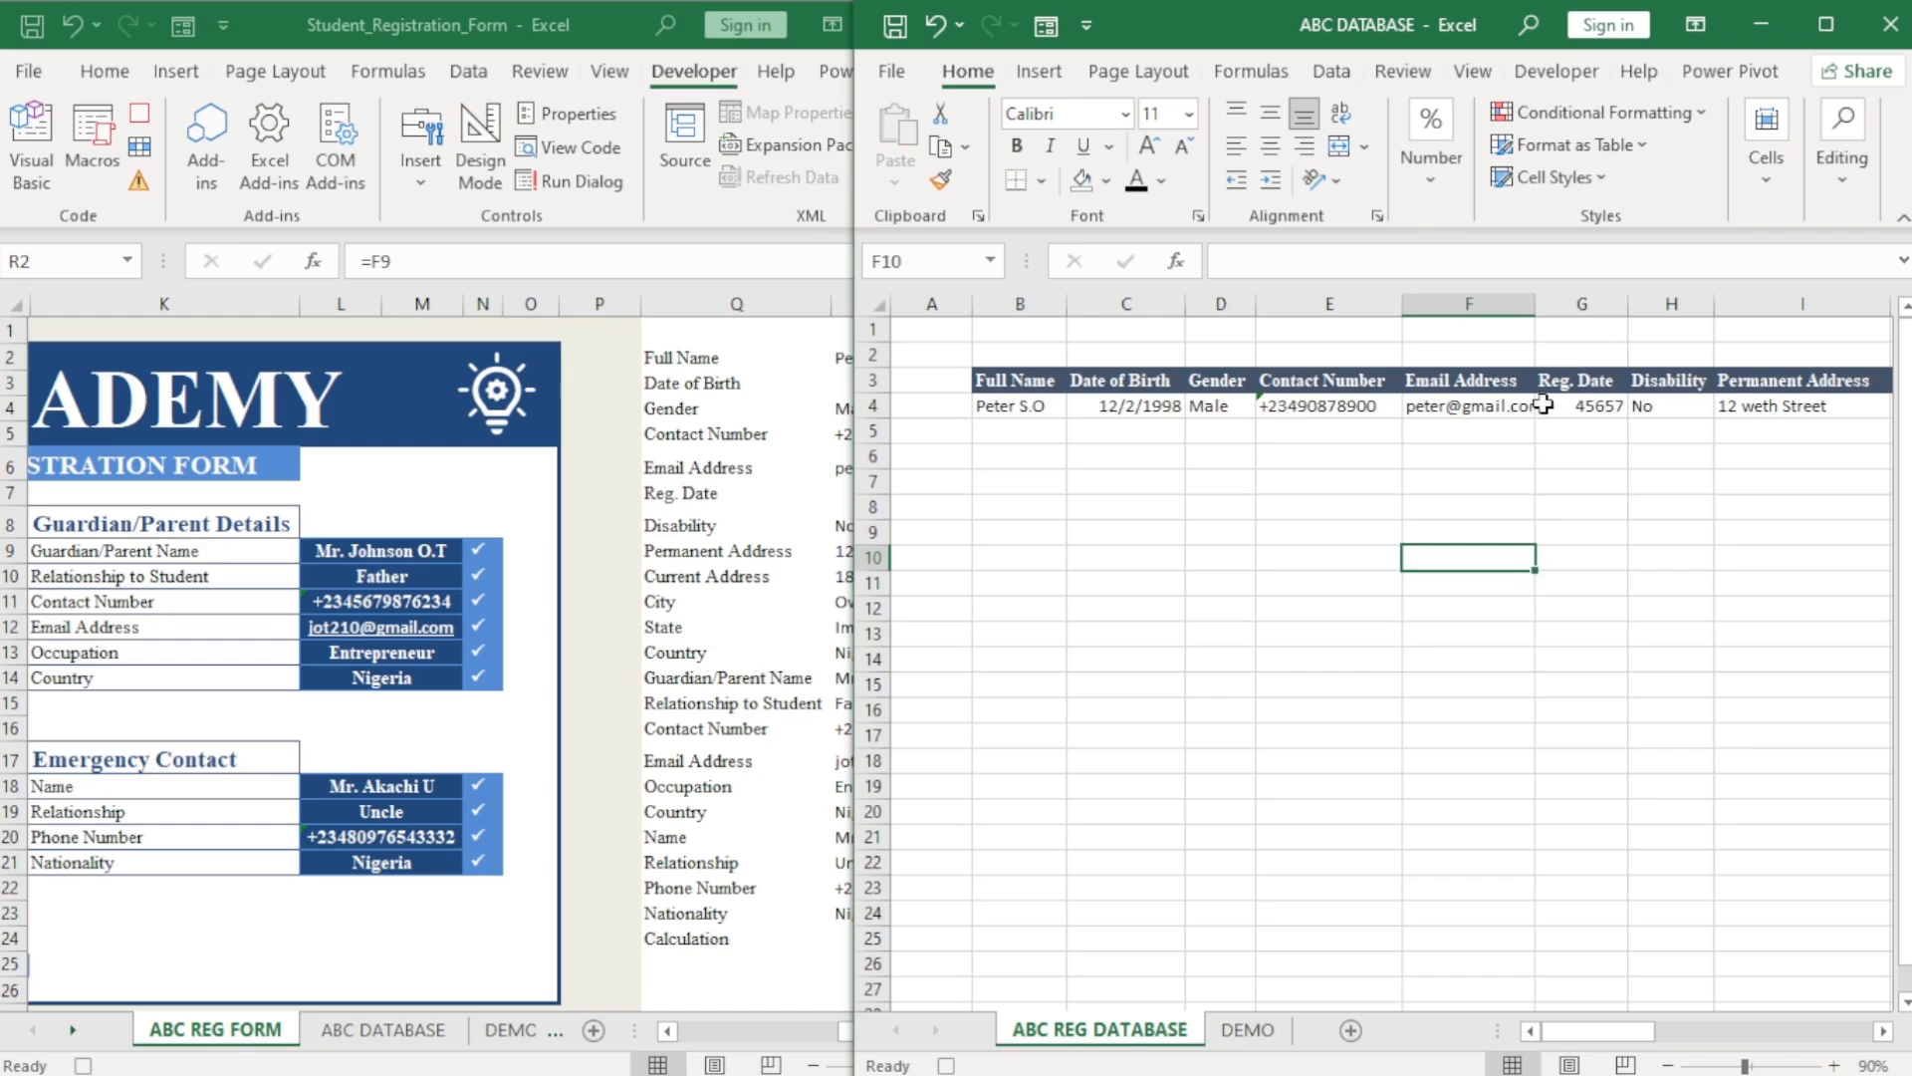
left_click(1582, 304)
left_click(1446, 196)
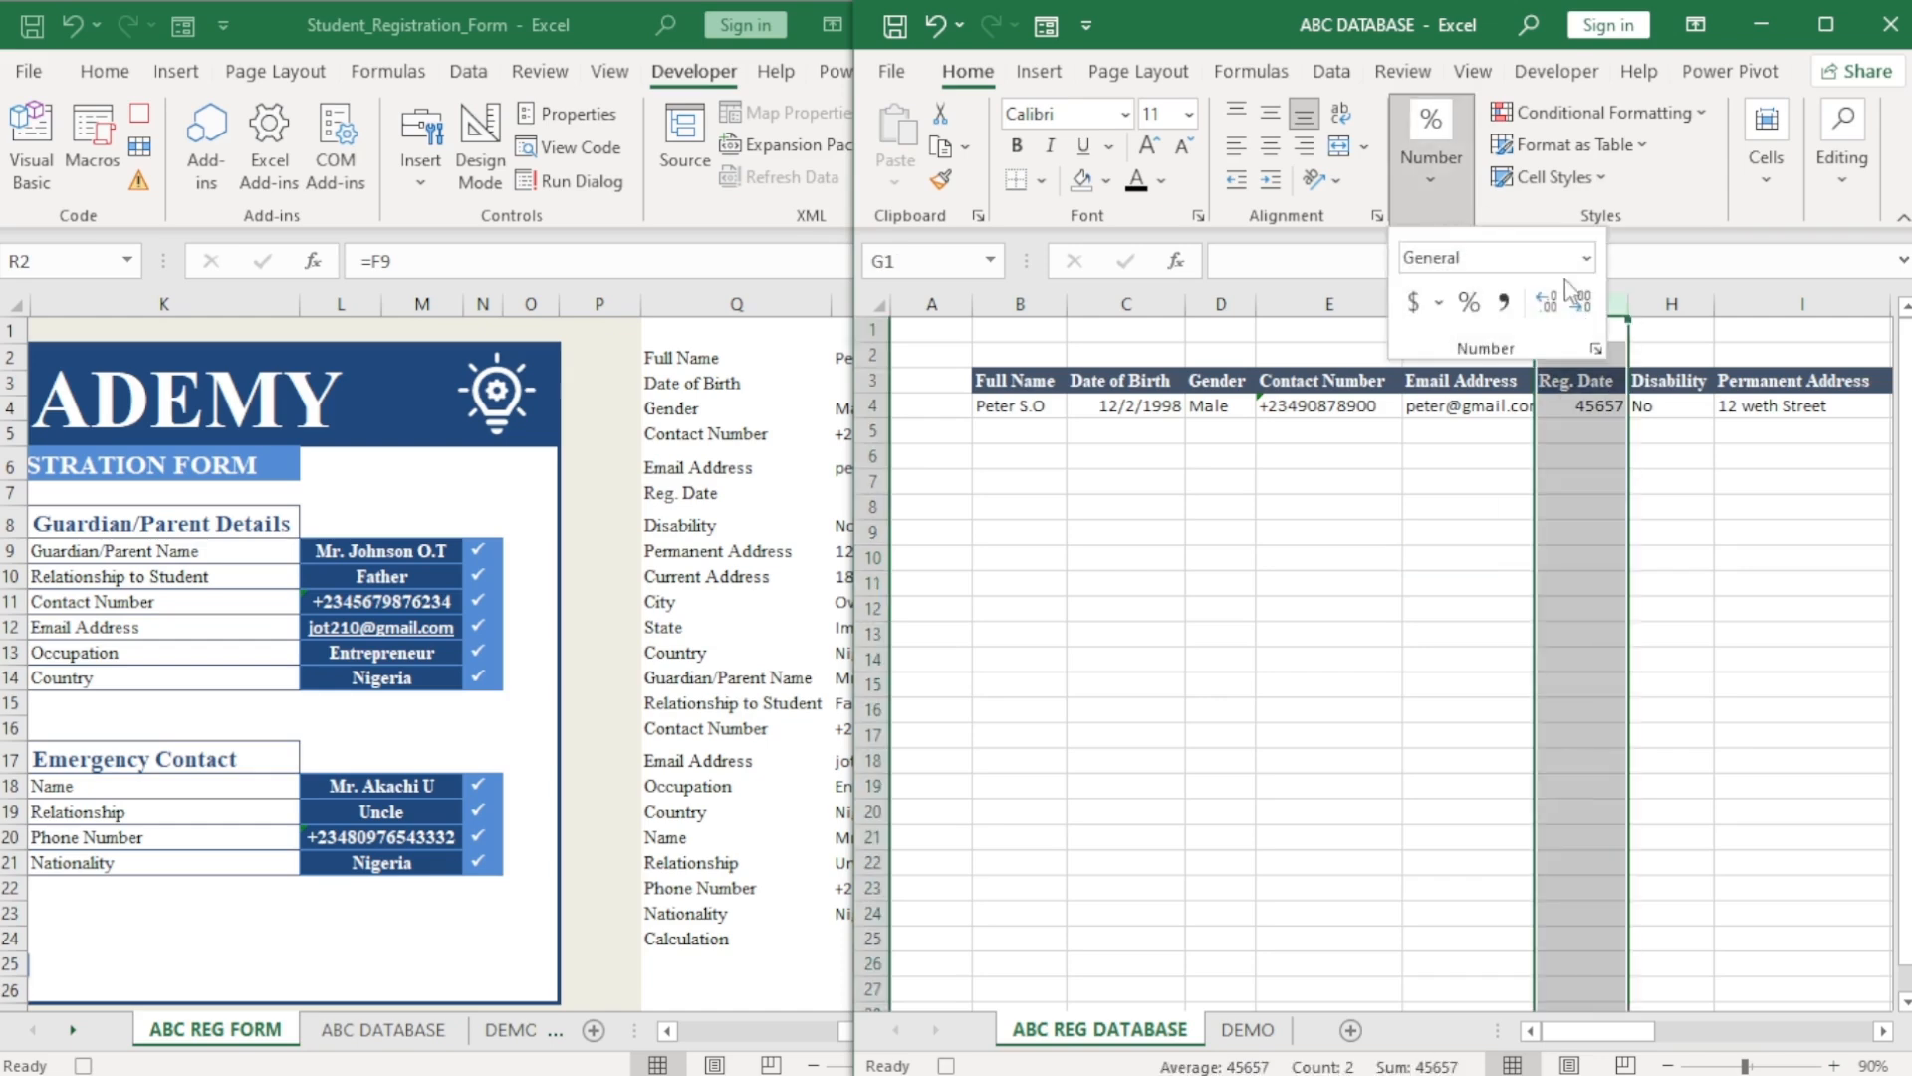
left_click(1586, 259)
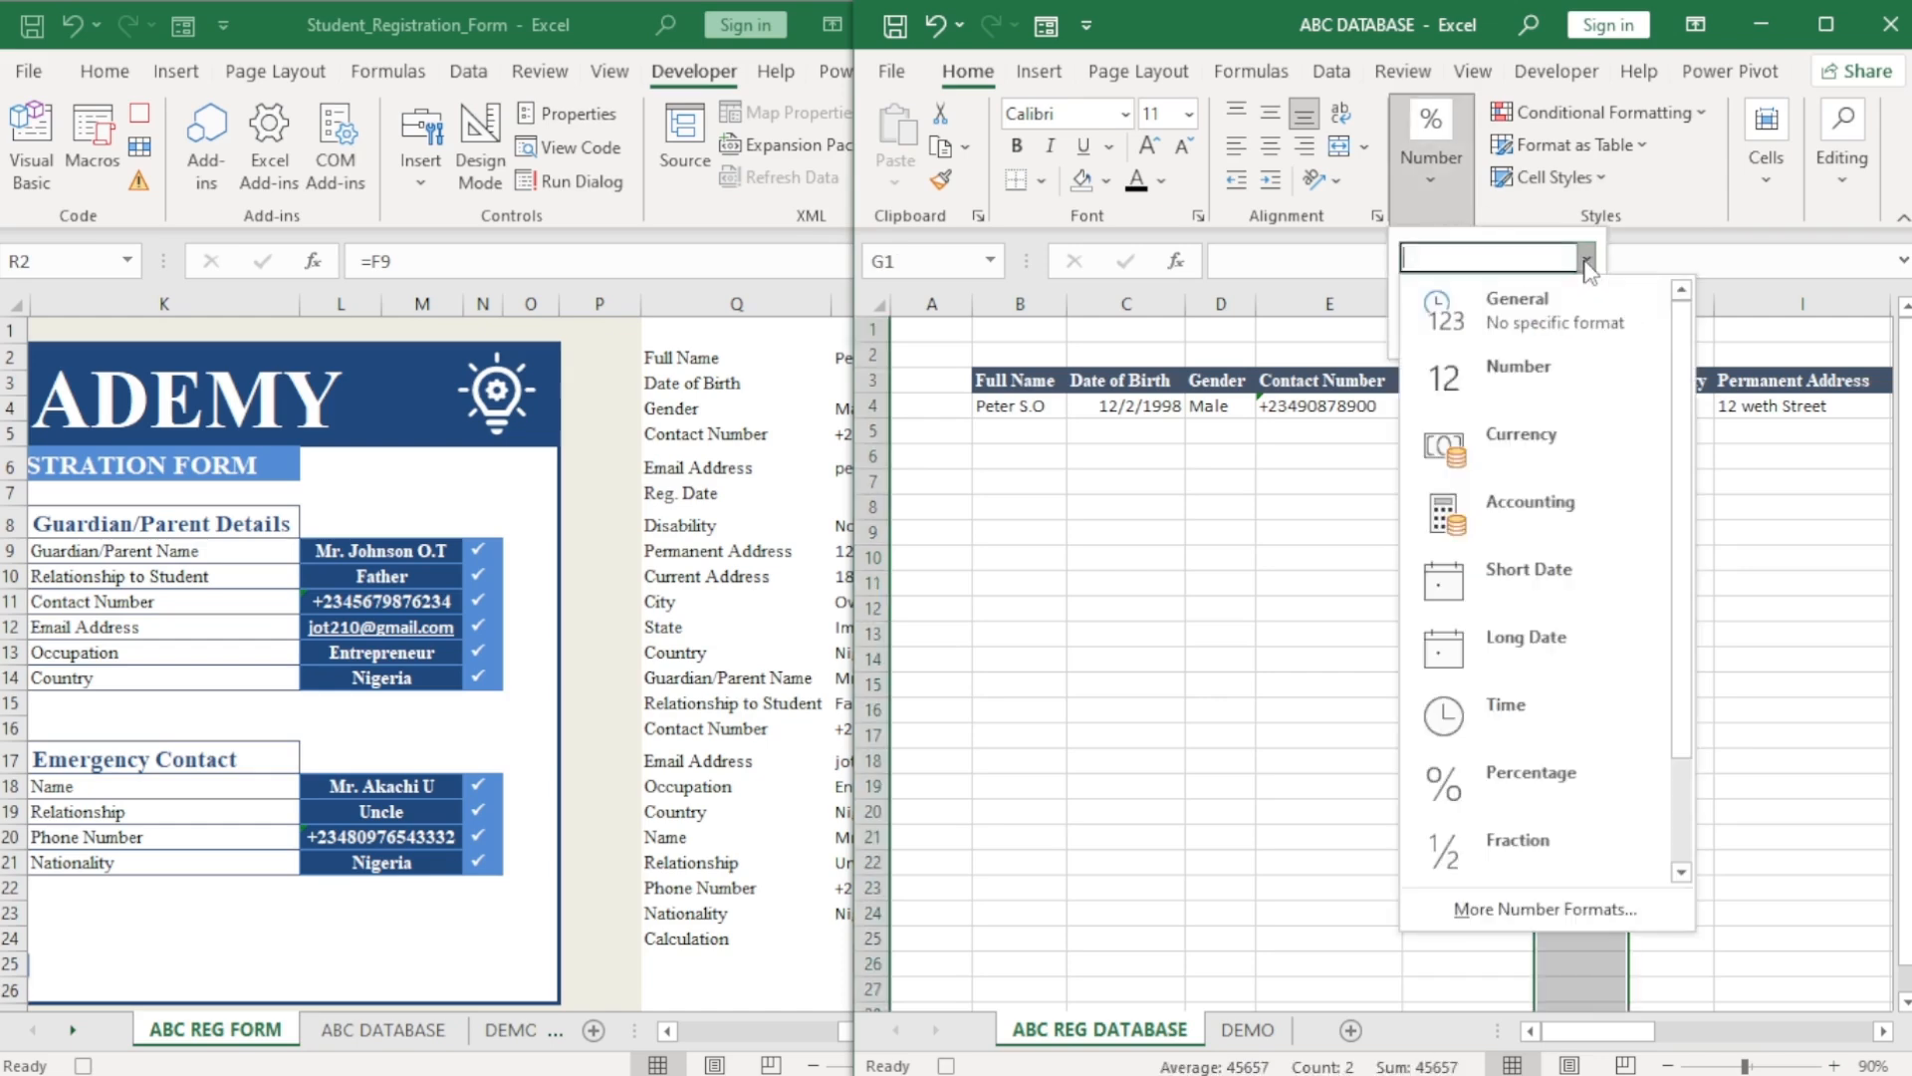
left_click(1545, 569)
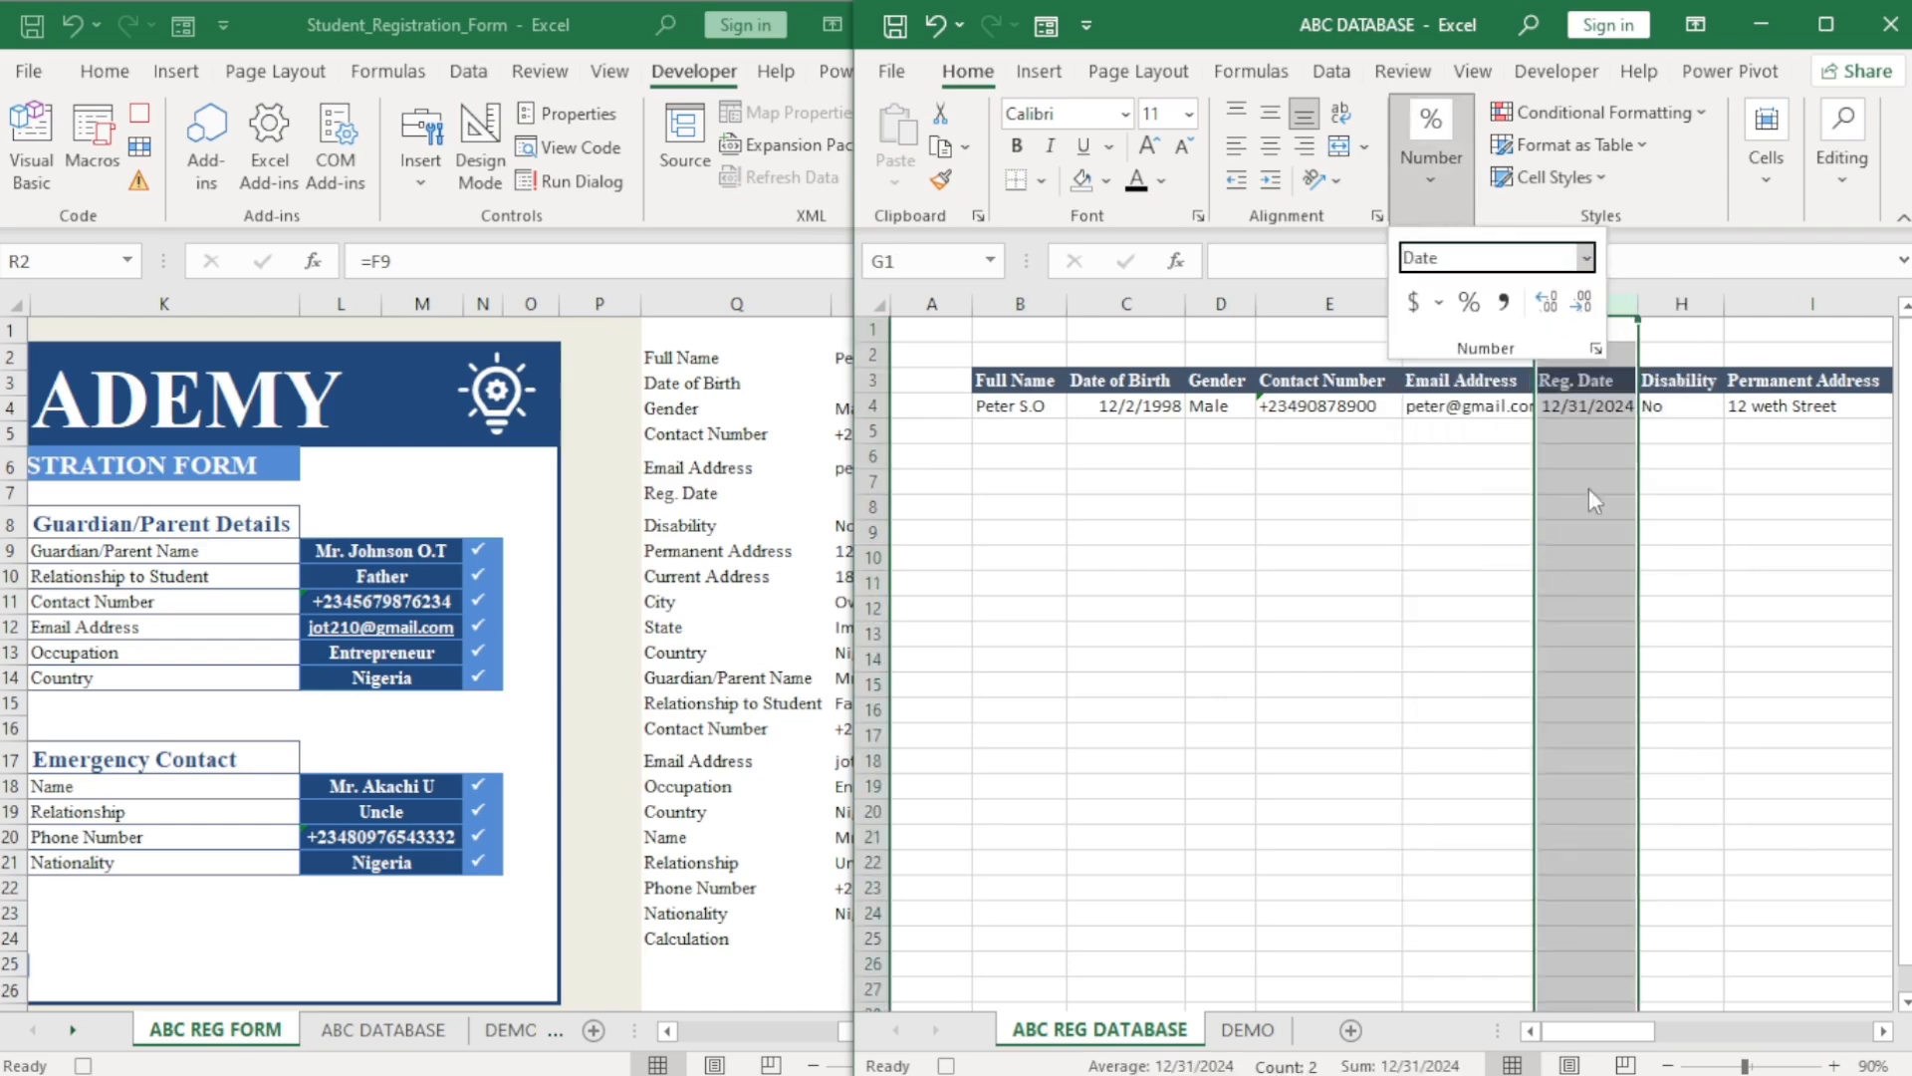
left_click(1056, 444)
left_click(1030, 406)
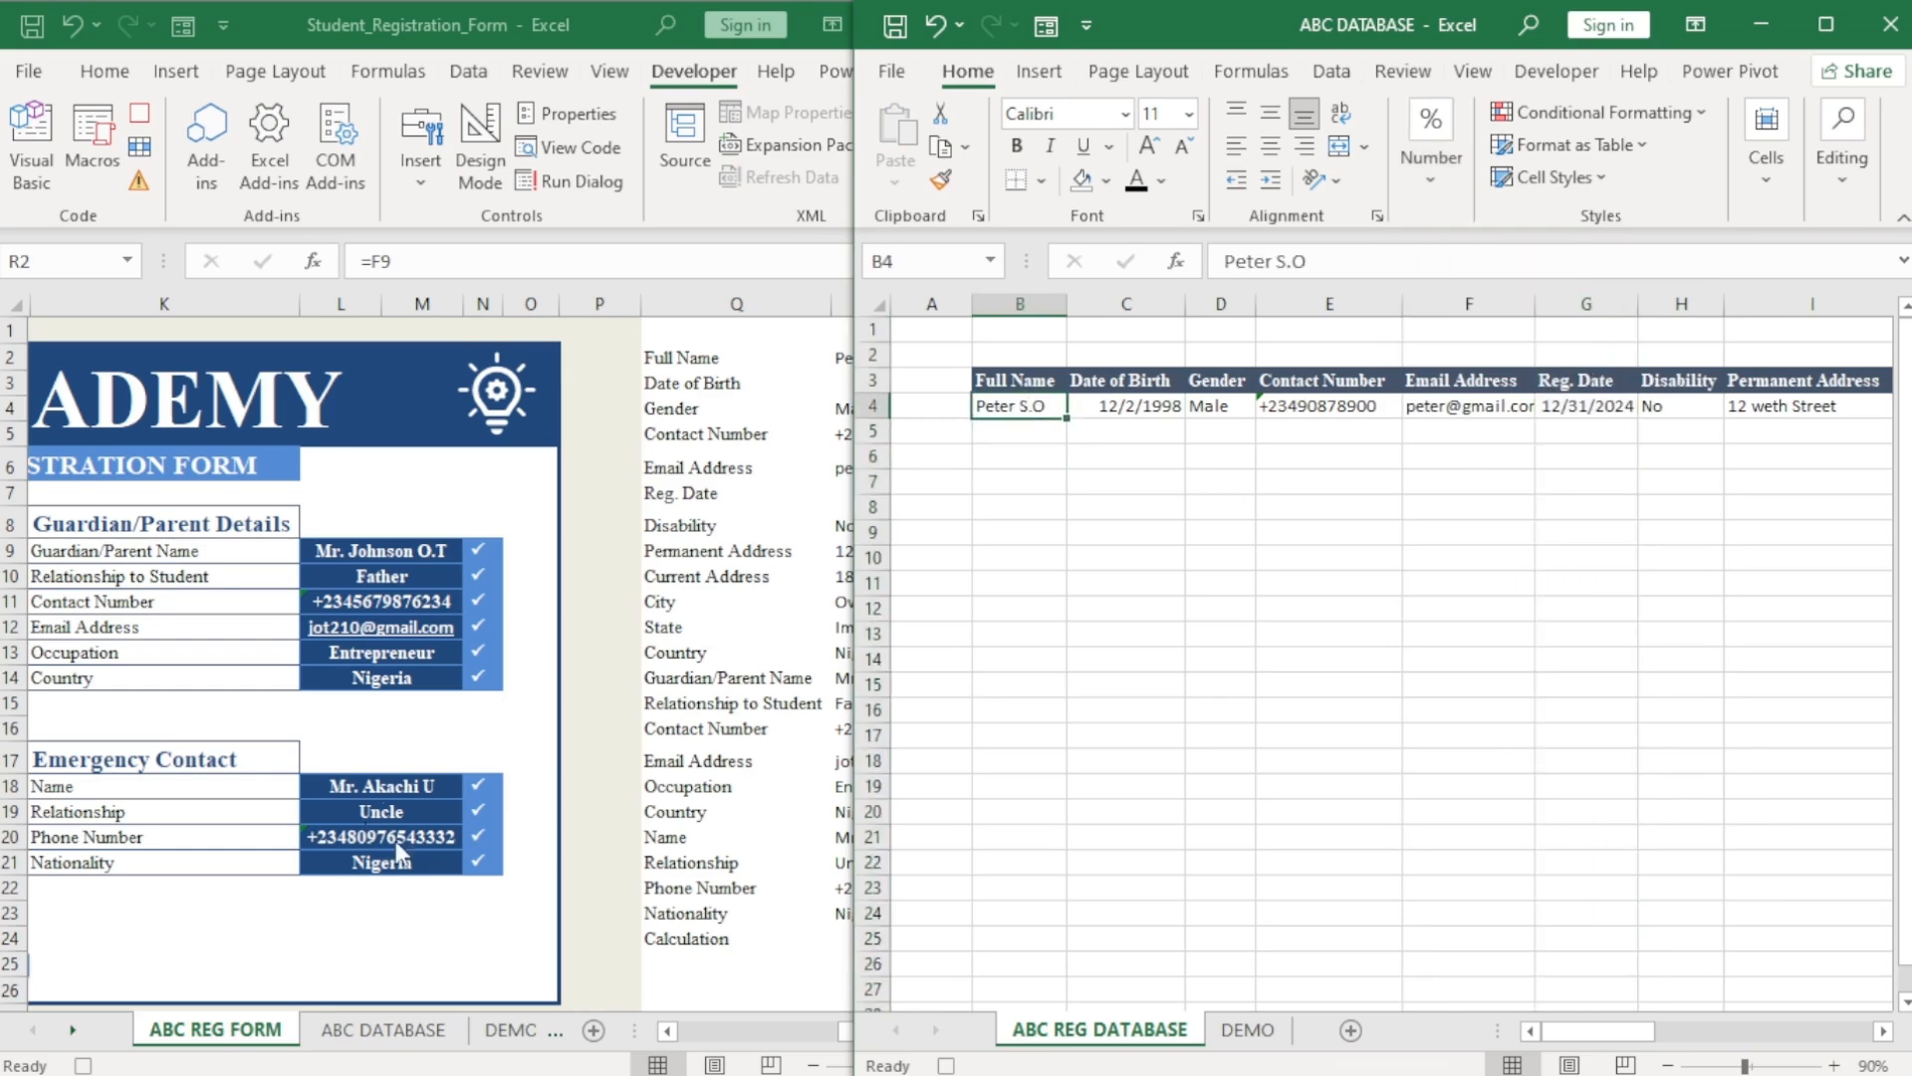
left_click(328, 912)
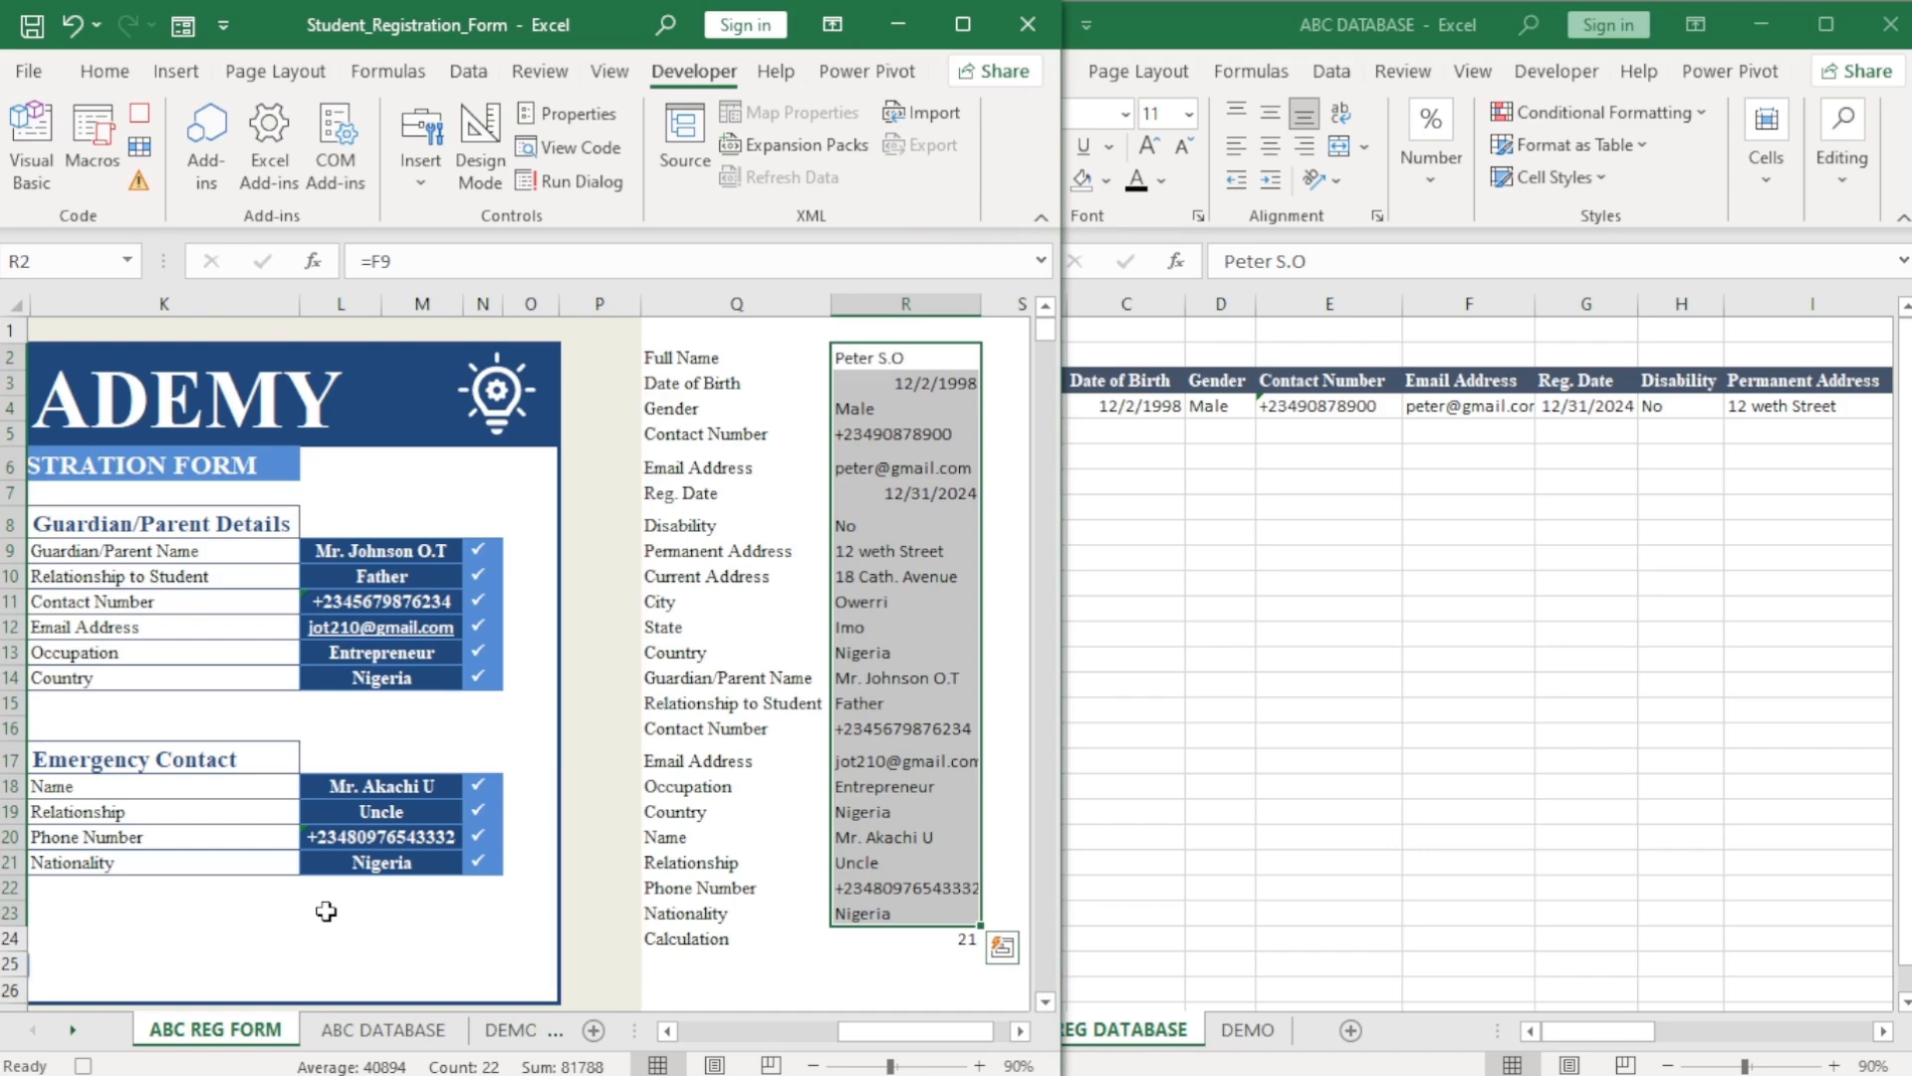
Clear Full Name, Date of Birth and the remaining form fields, then stop the macro recording.
left_click(668, 1031)
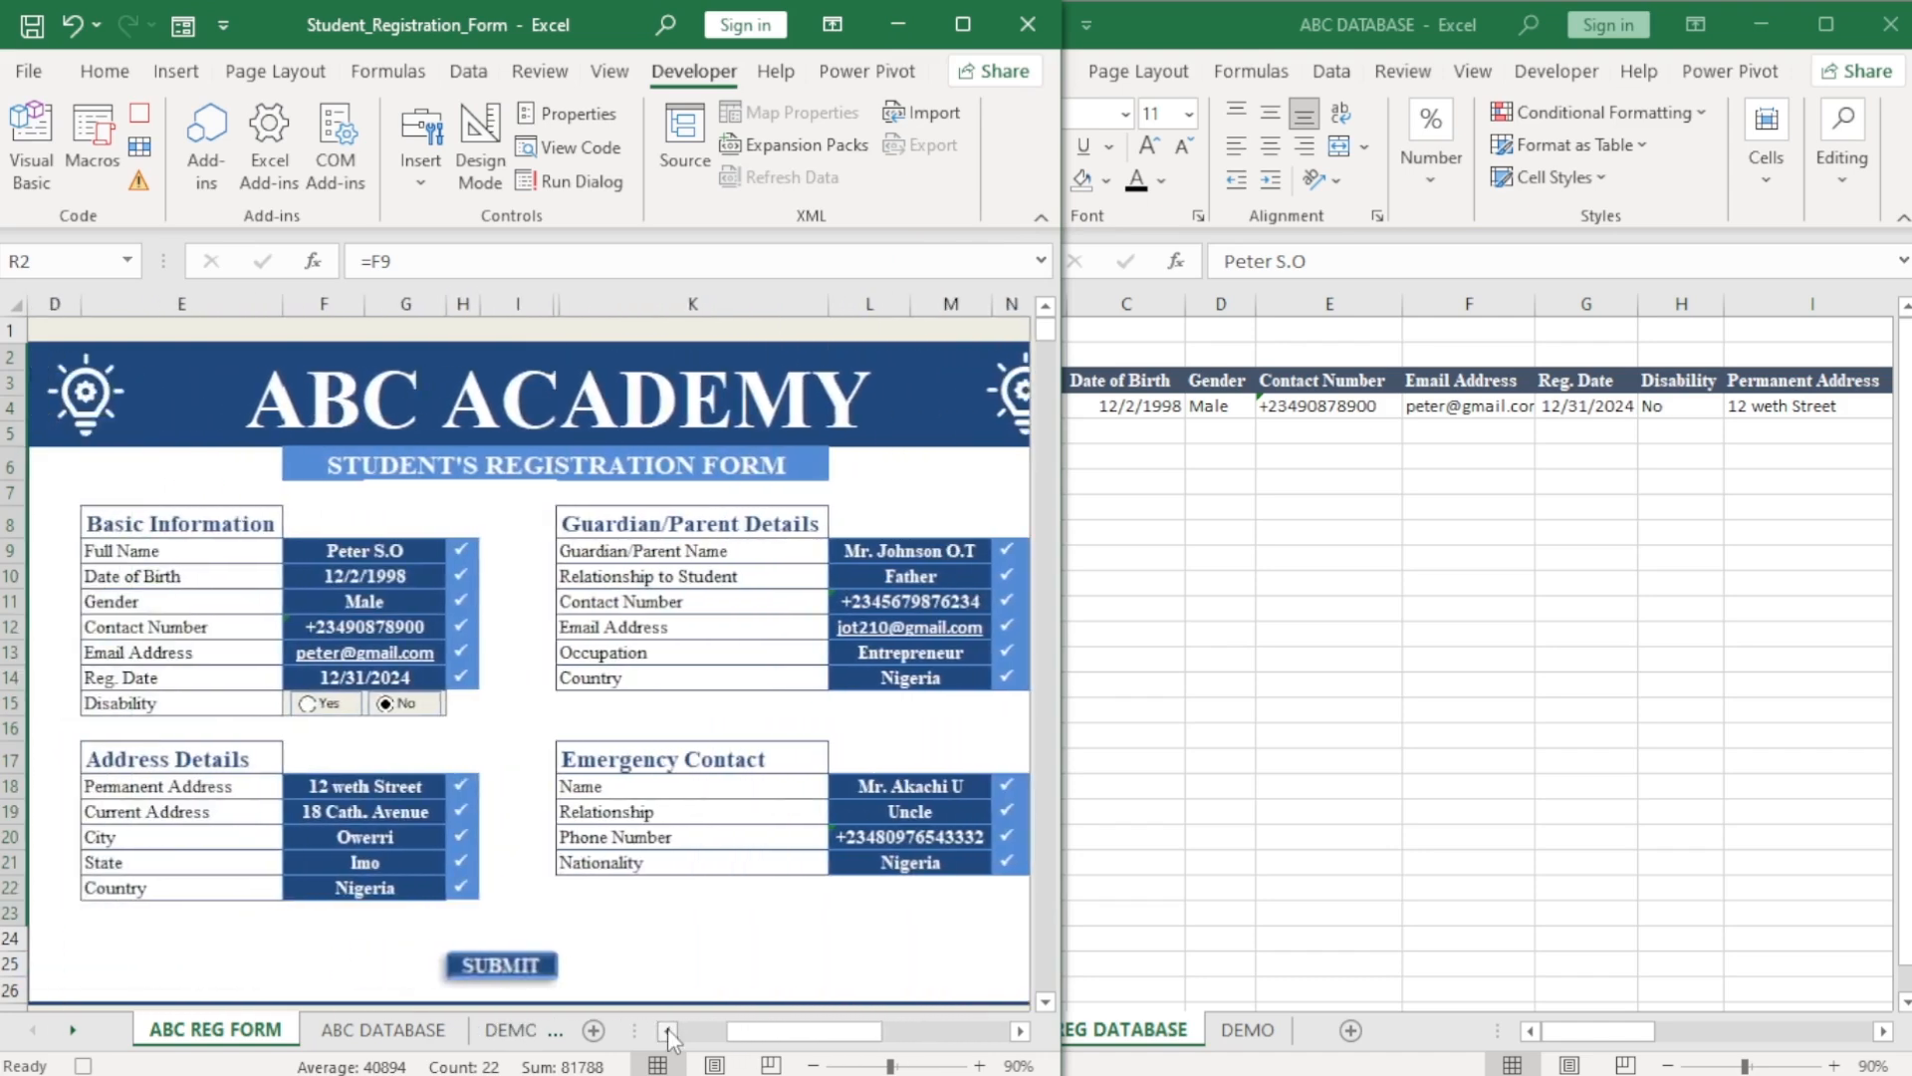
left_click(394, 550)
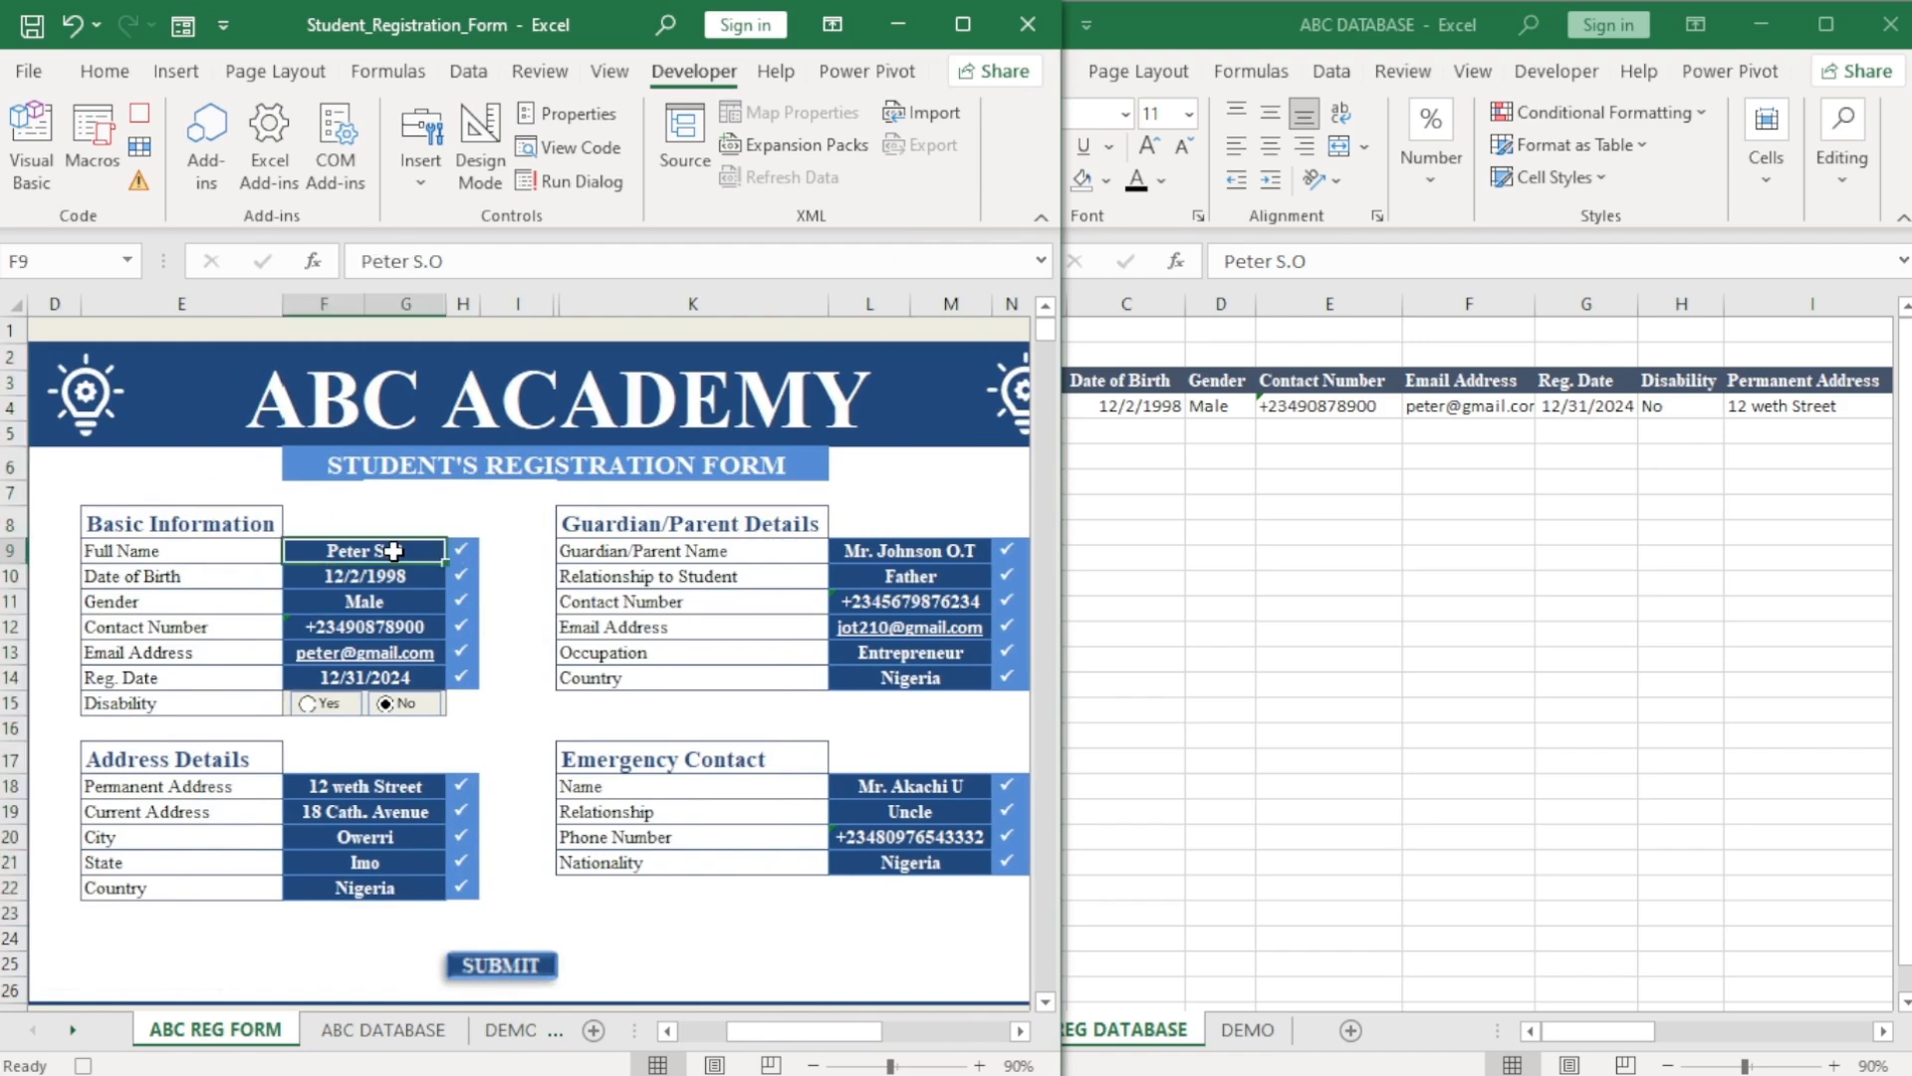
key("BackSpace")
key("Return")
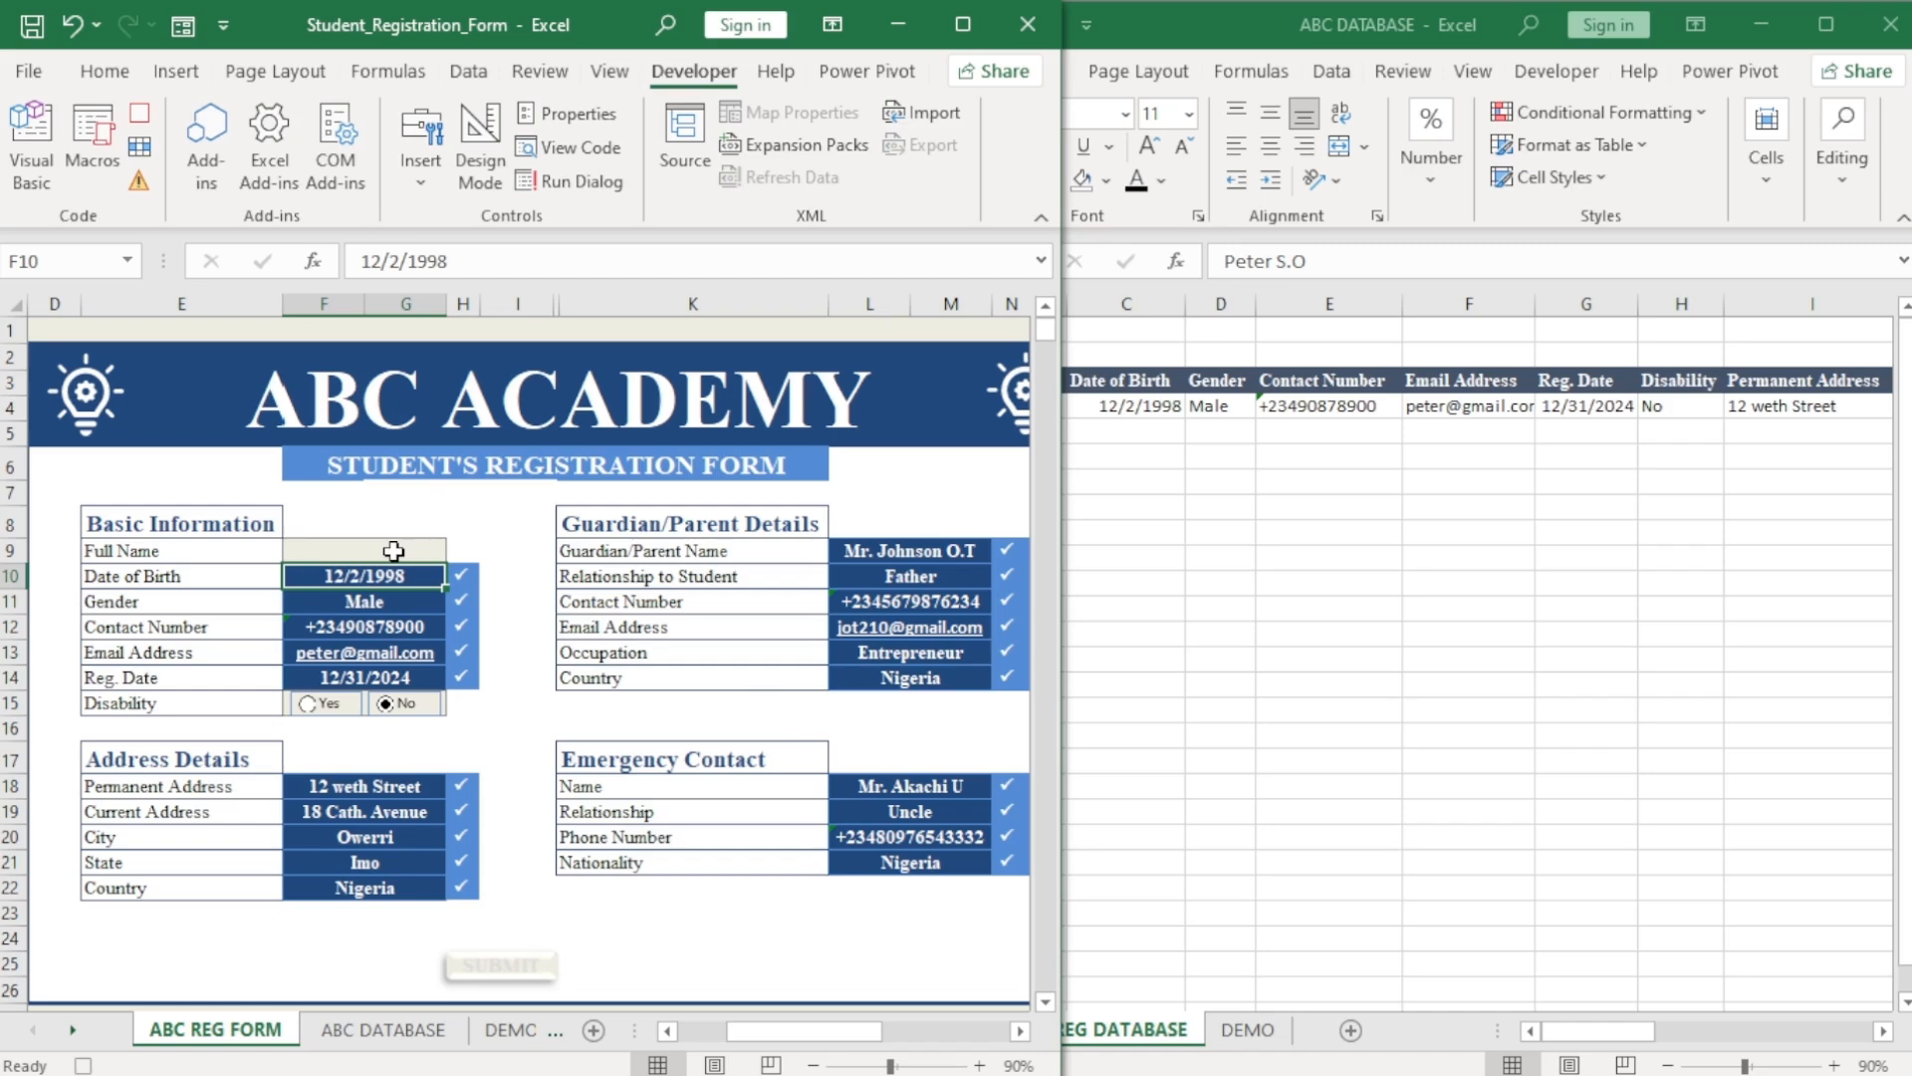
key("BackSpace")
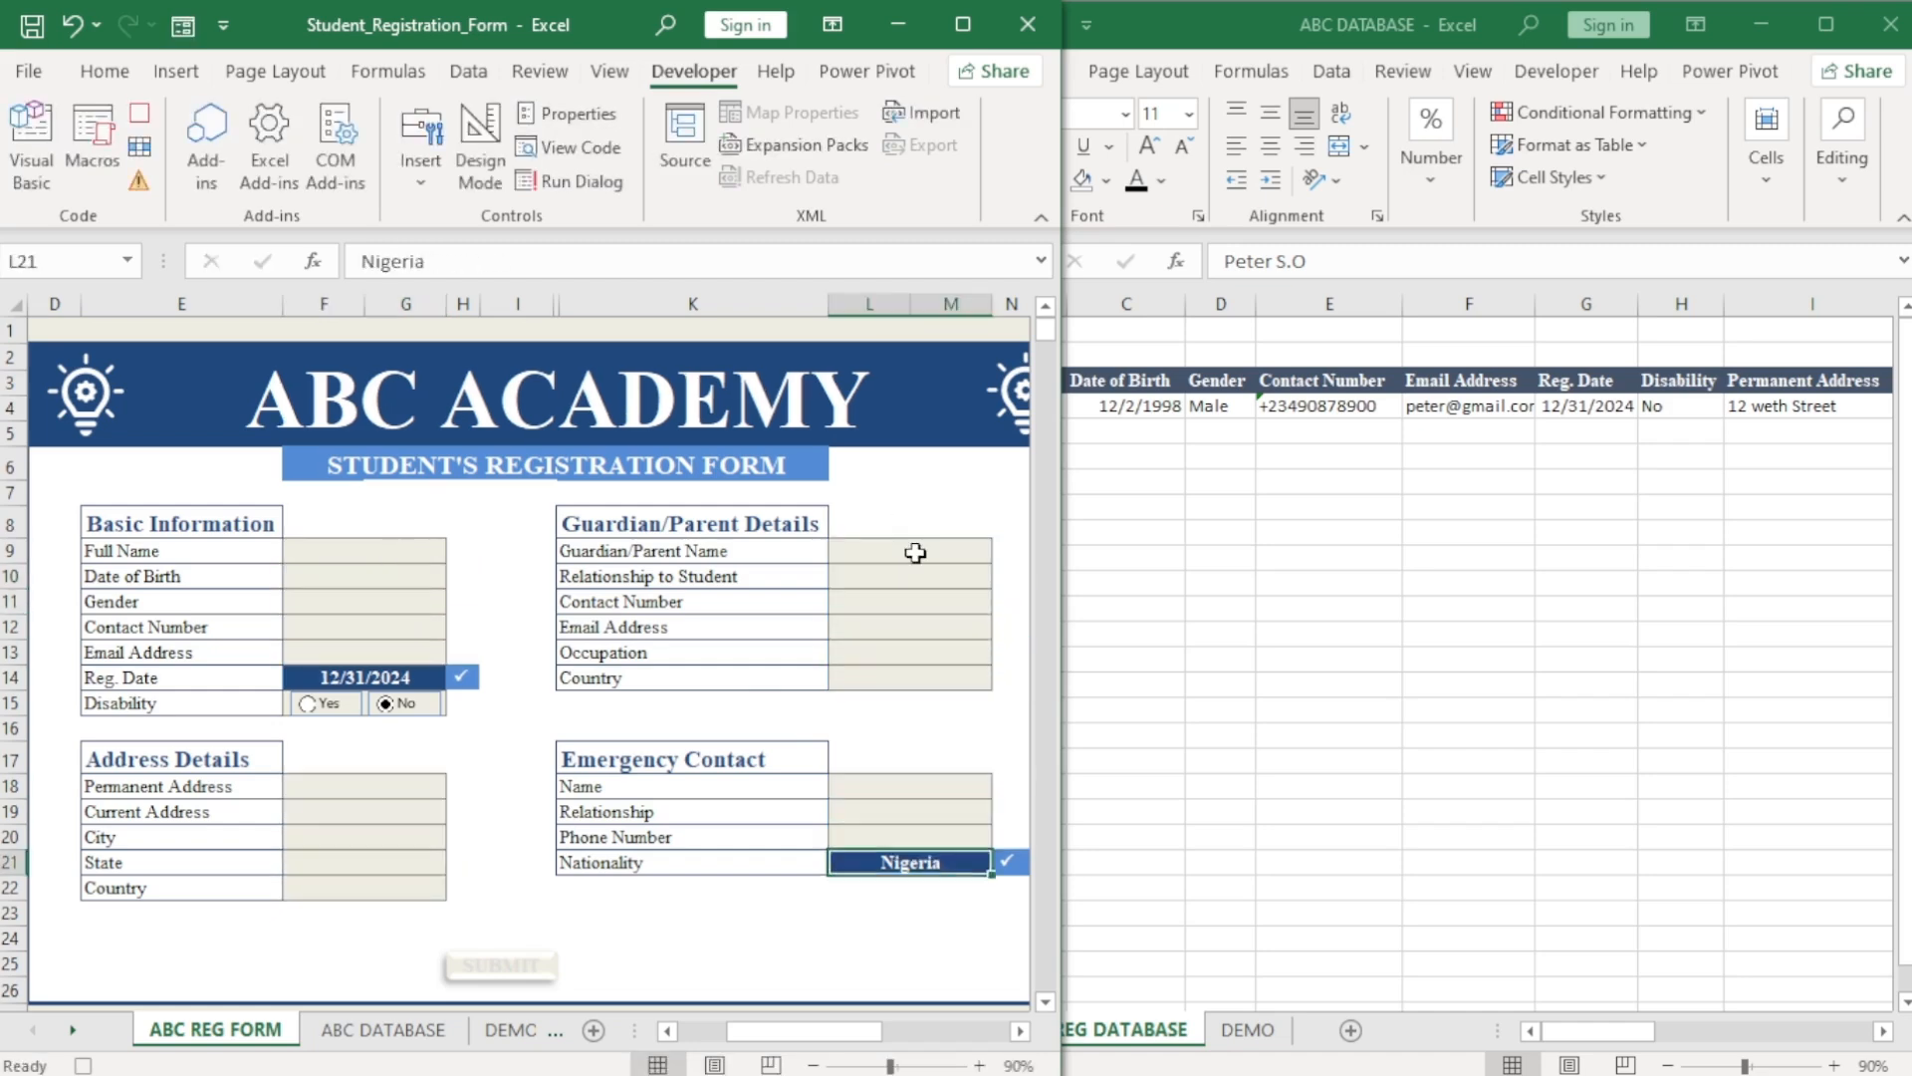
key("BackSpace")
key("Return")
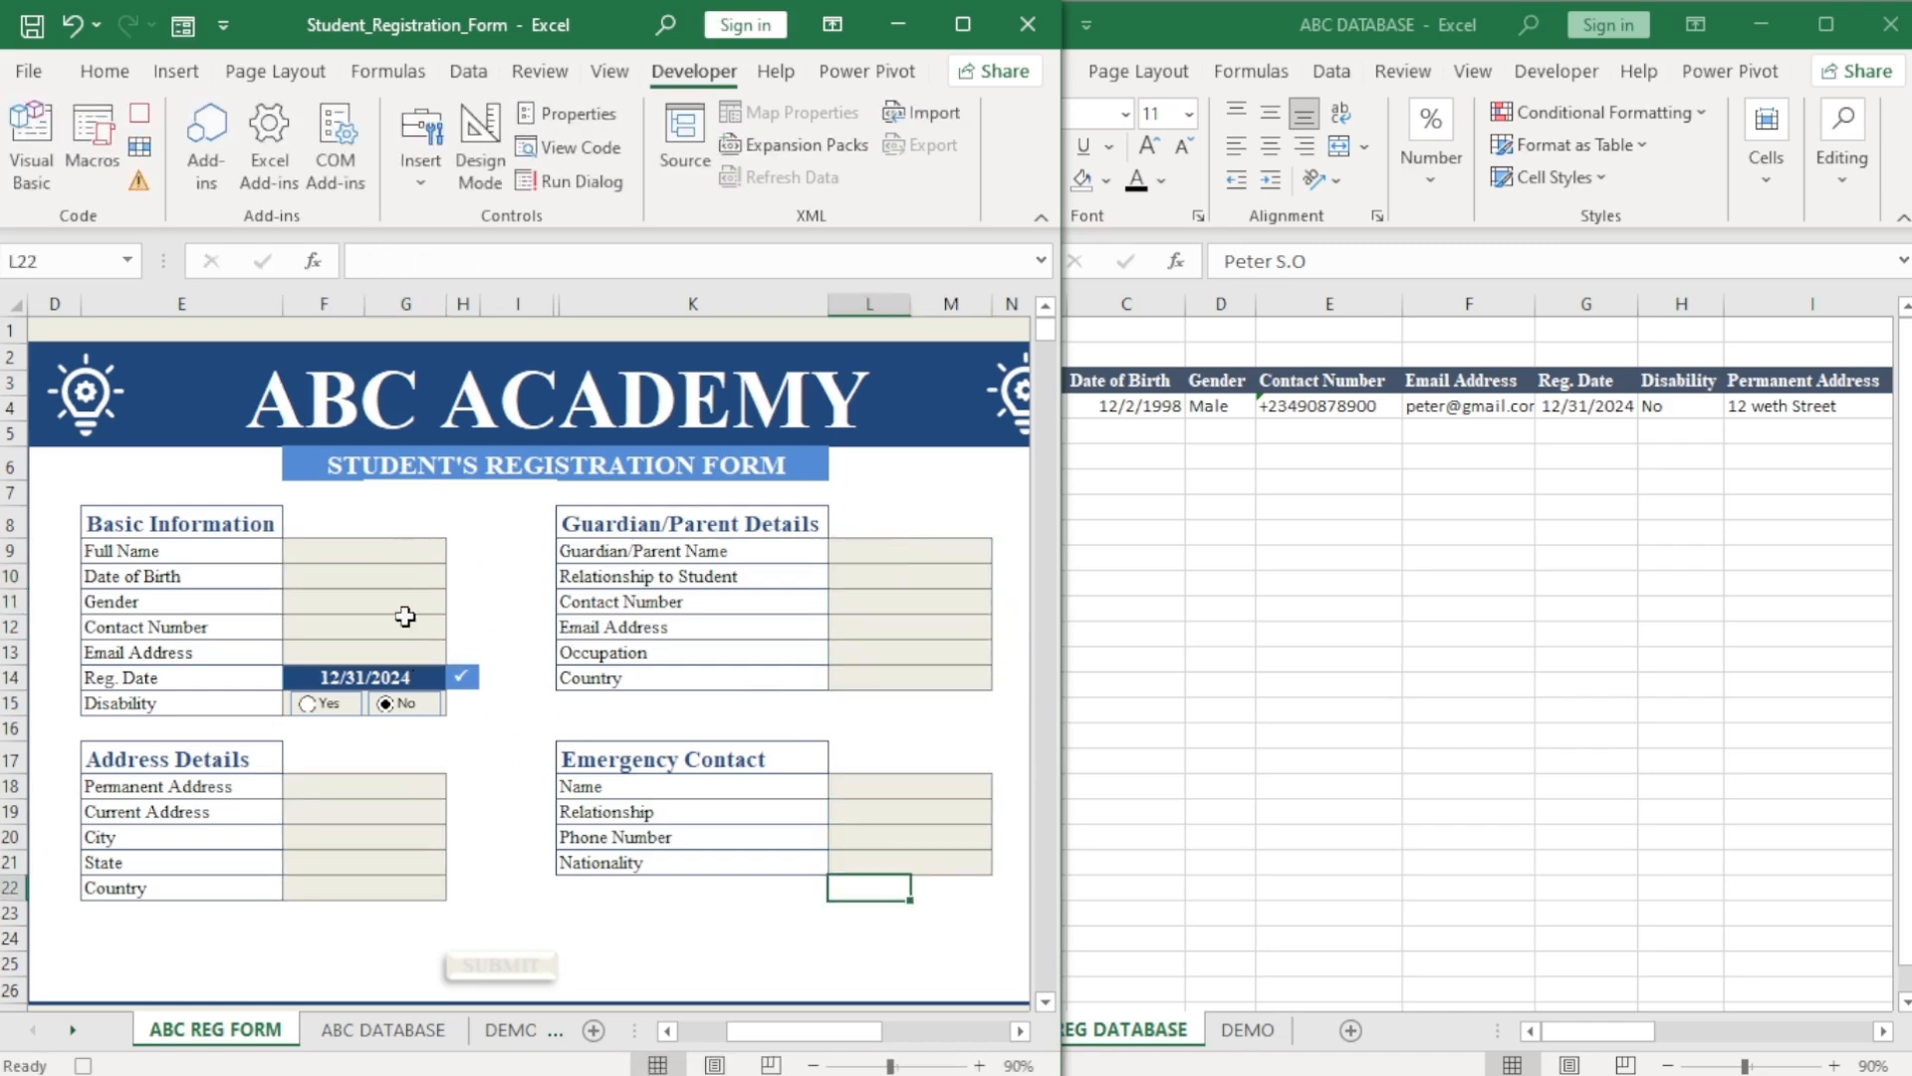
left_click(141, 118)
Assign the ABC_DATA macro to the SUBMIT picture.
right_click(519, 974)
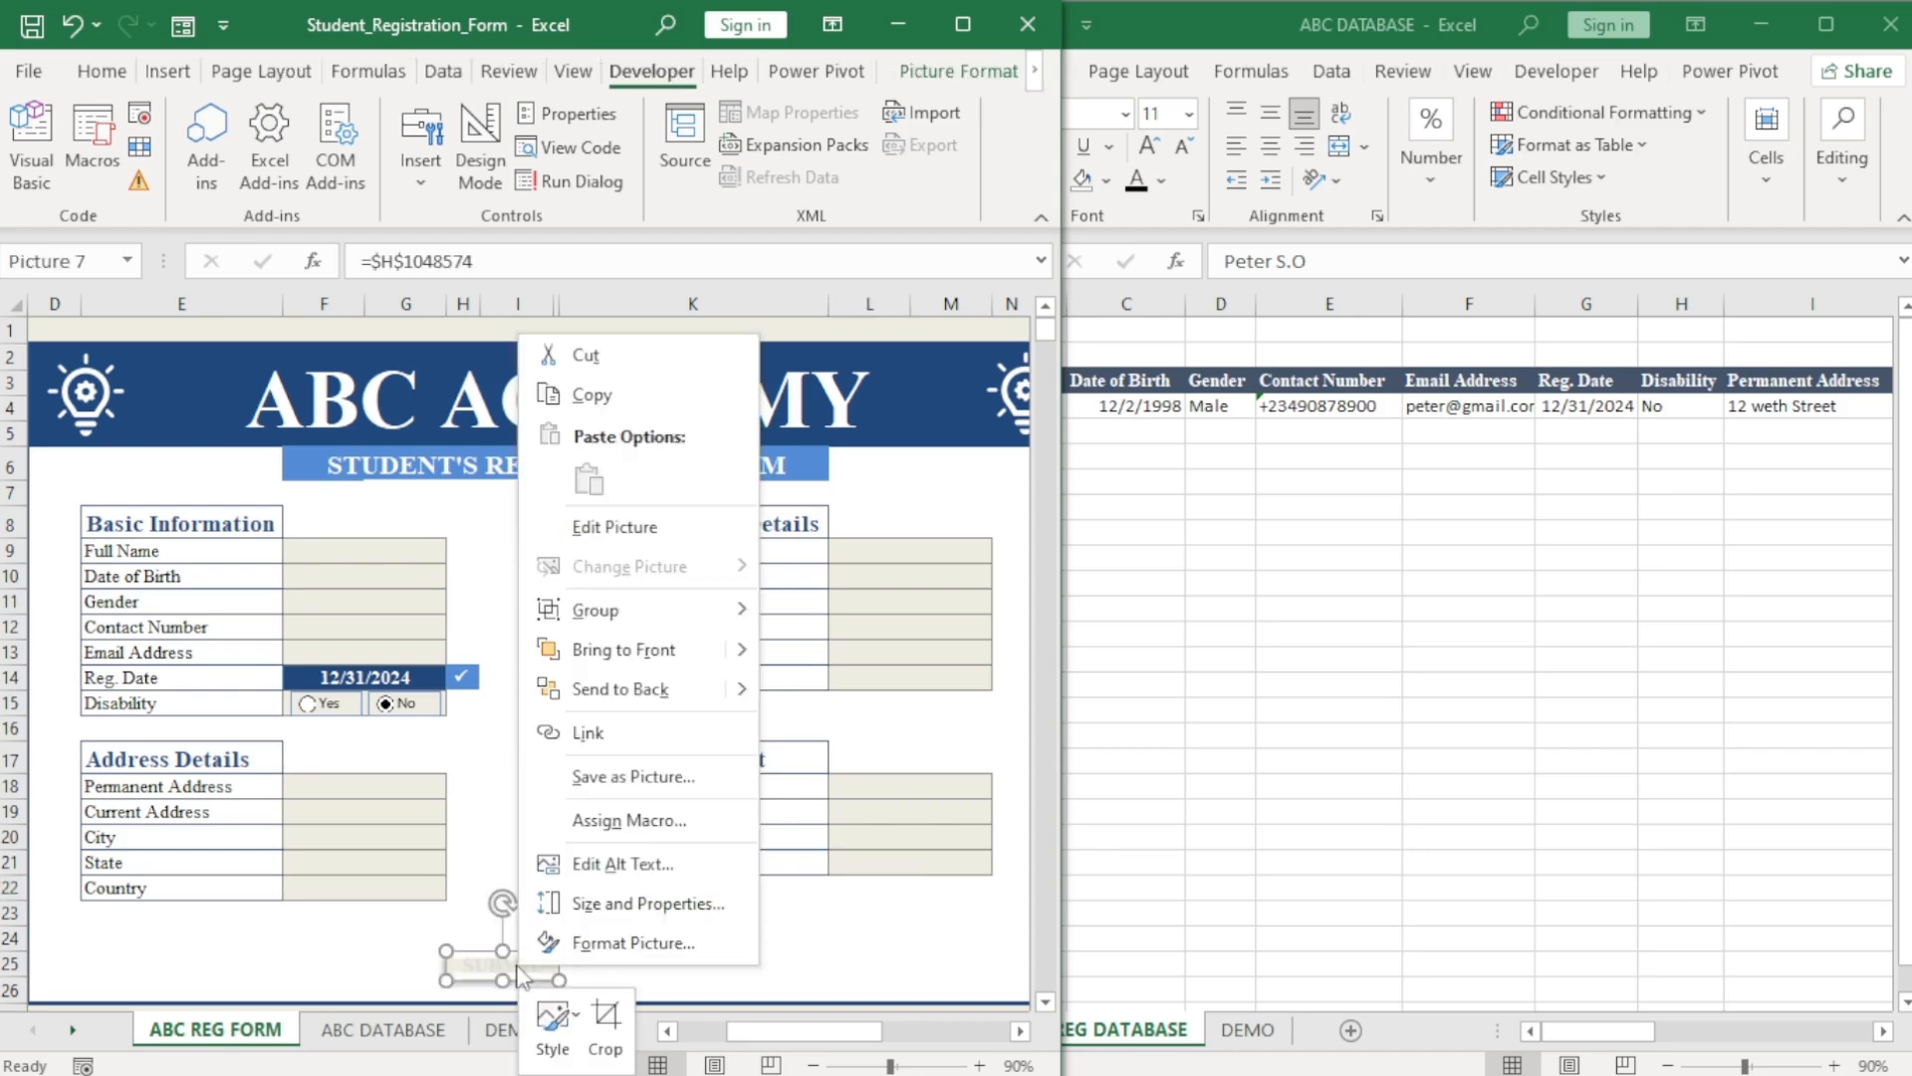
left_click(620, 819)
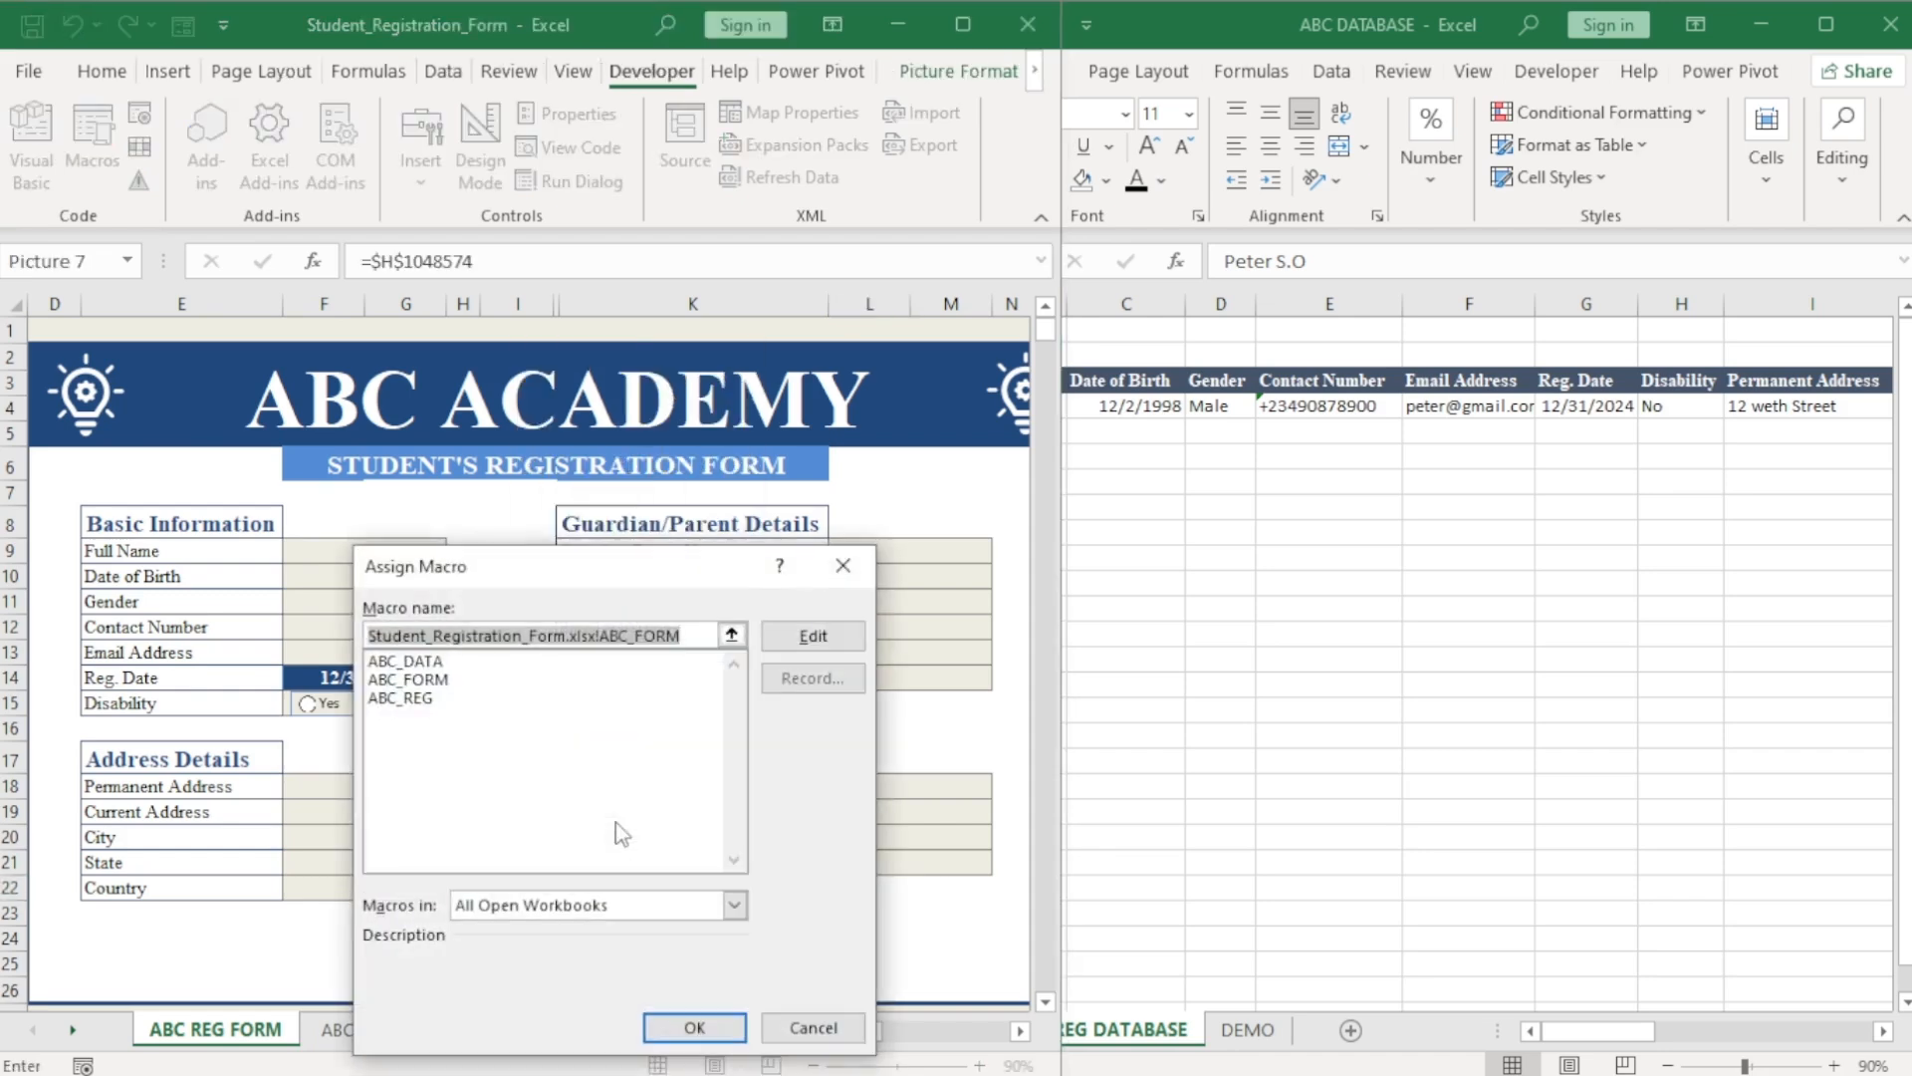
left_click(410, 662)
left_click(709, 1032)
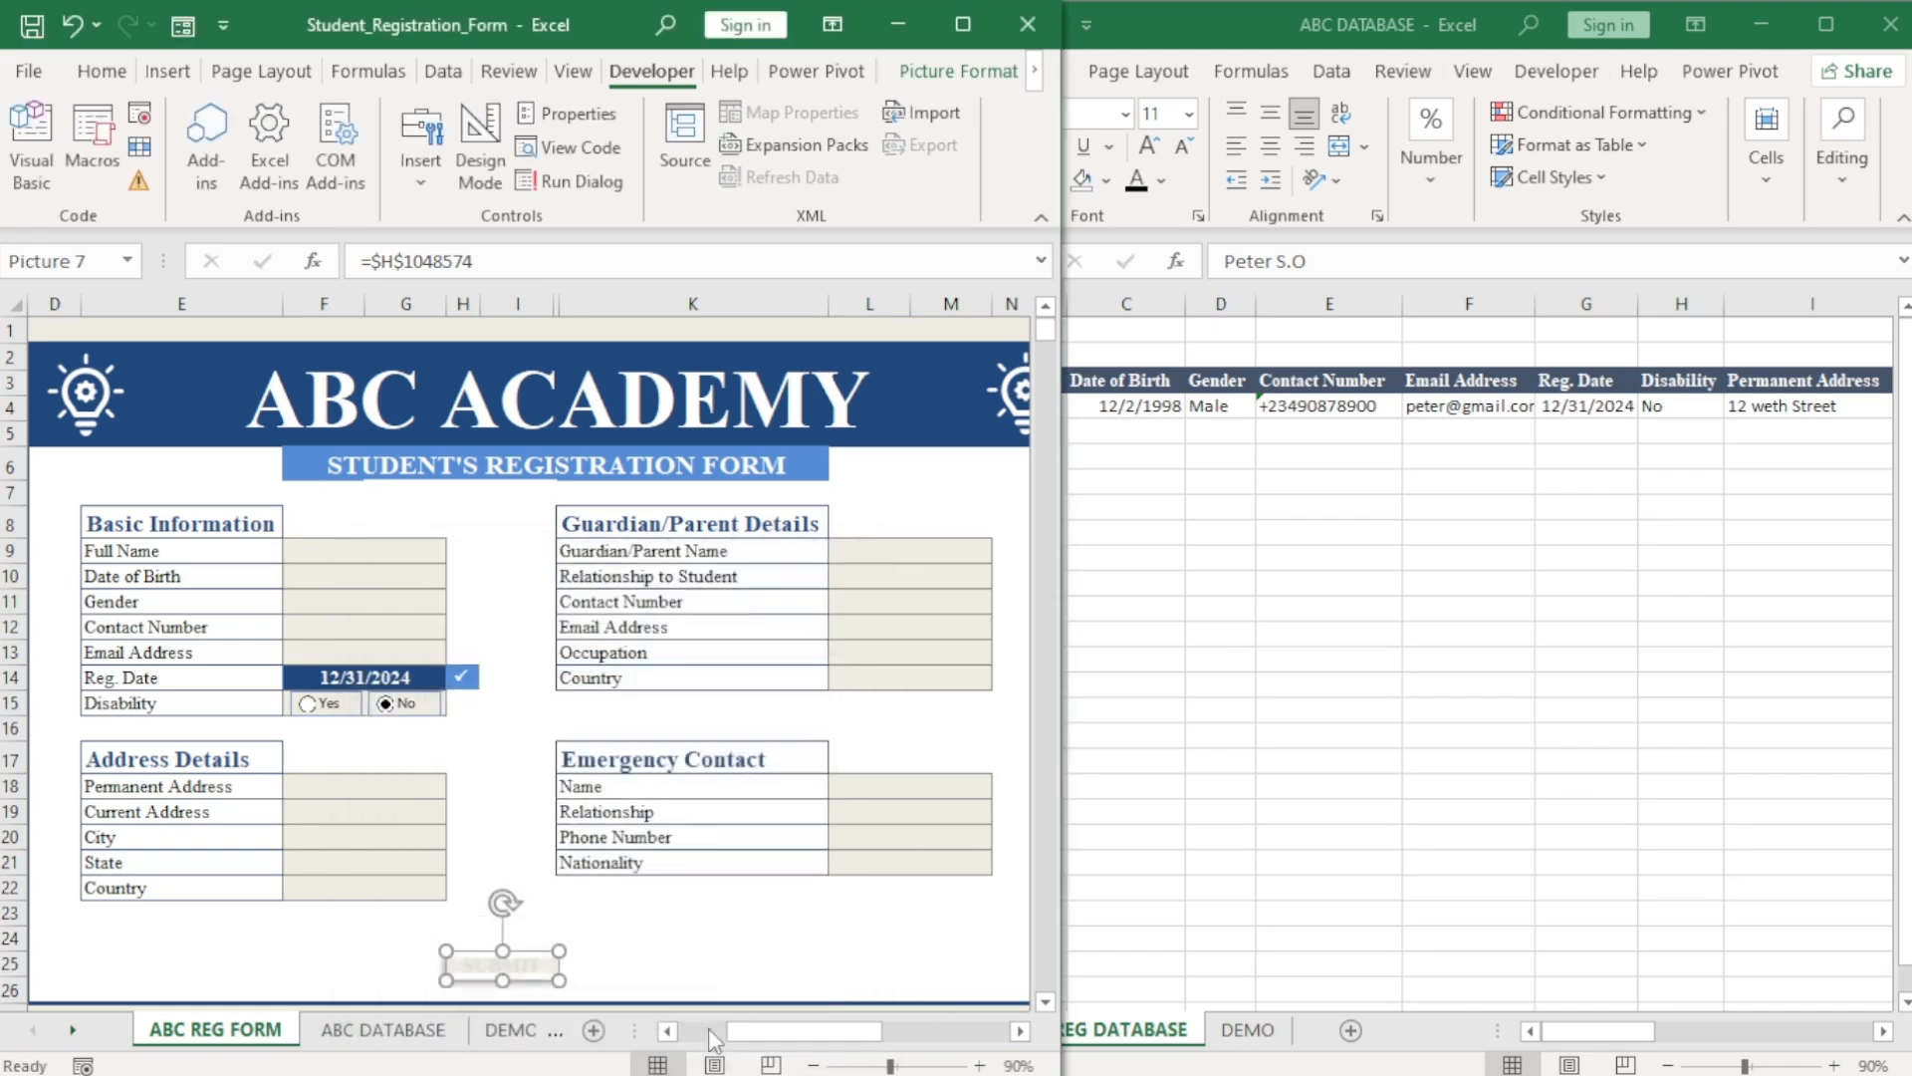
left_click(731, 939)
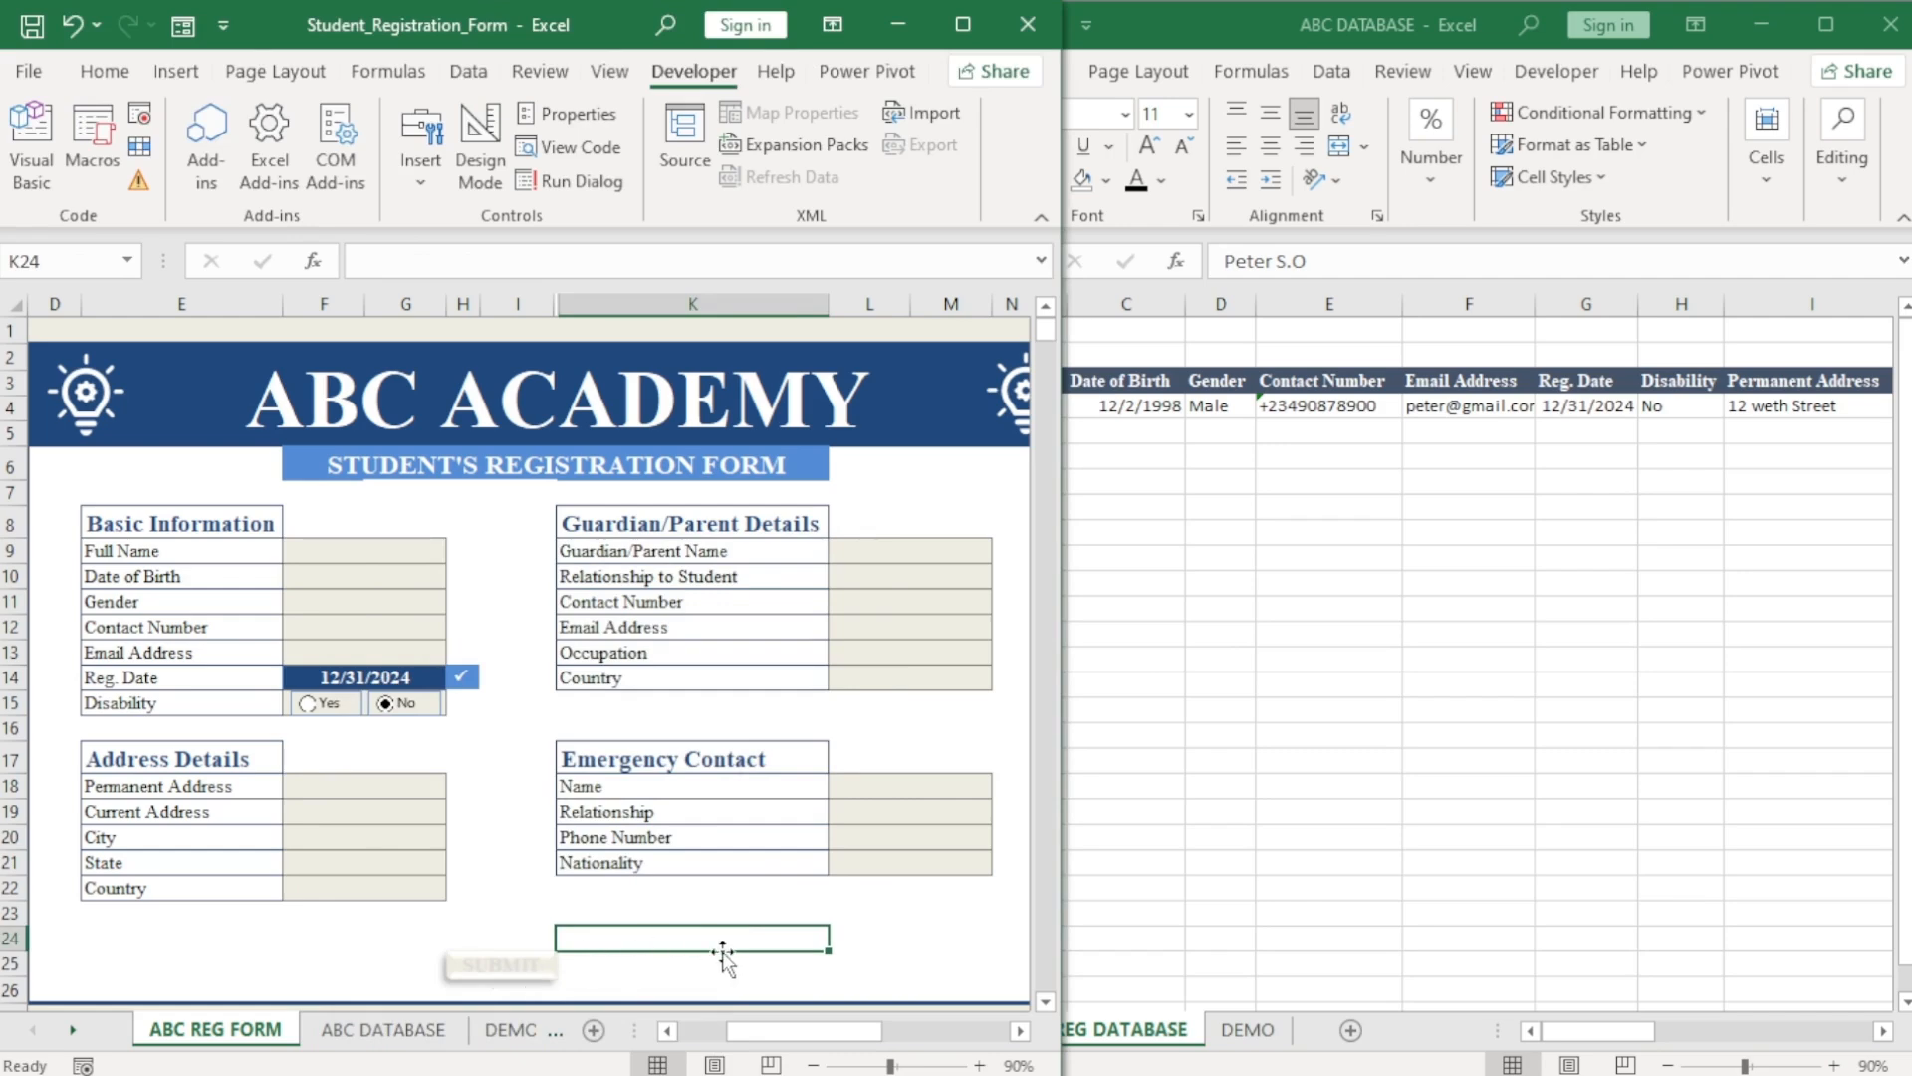
left_click(372, 553)
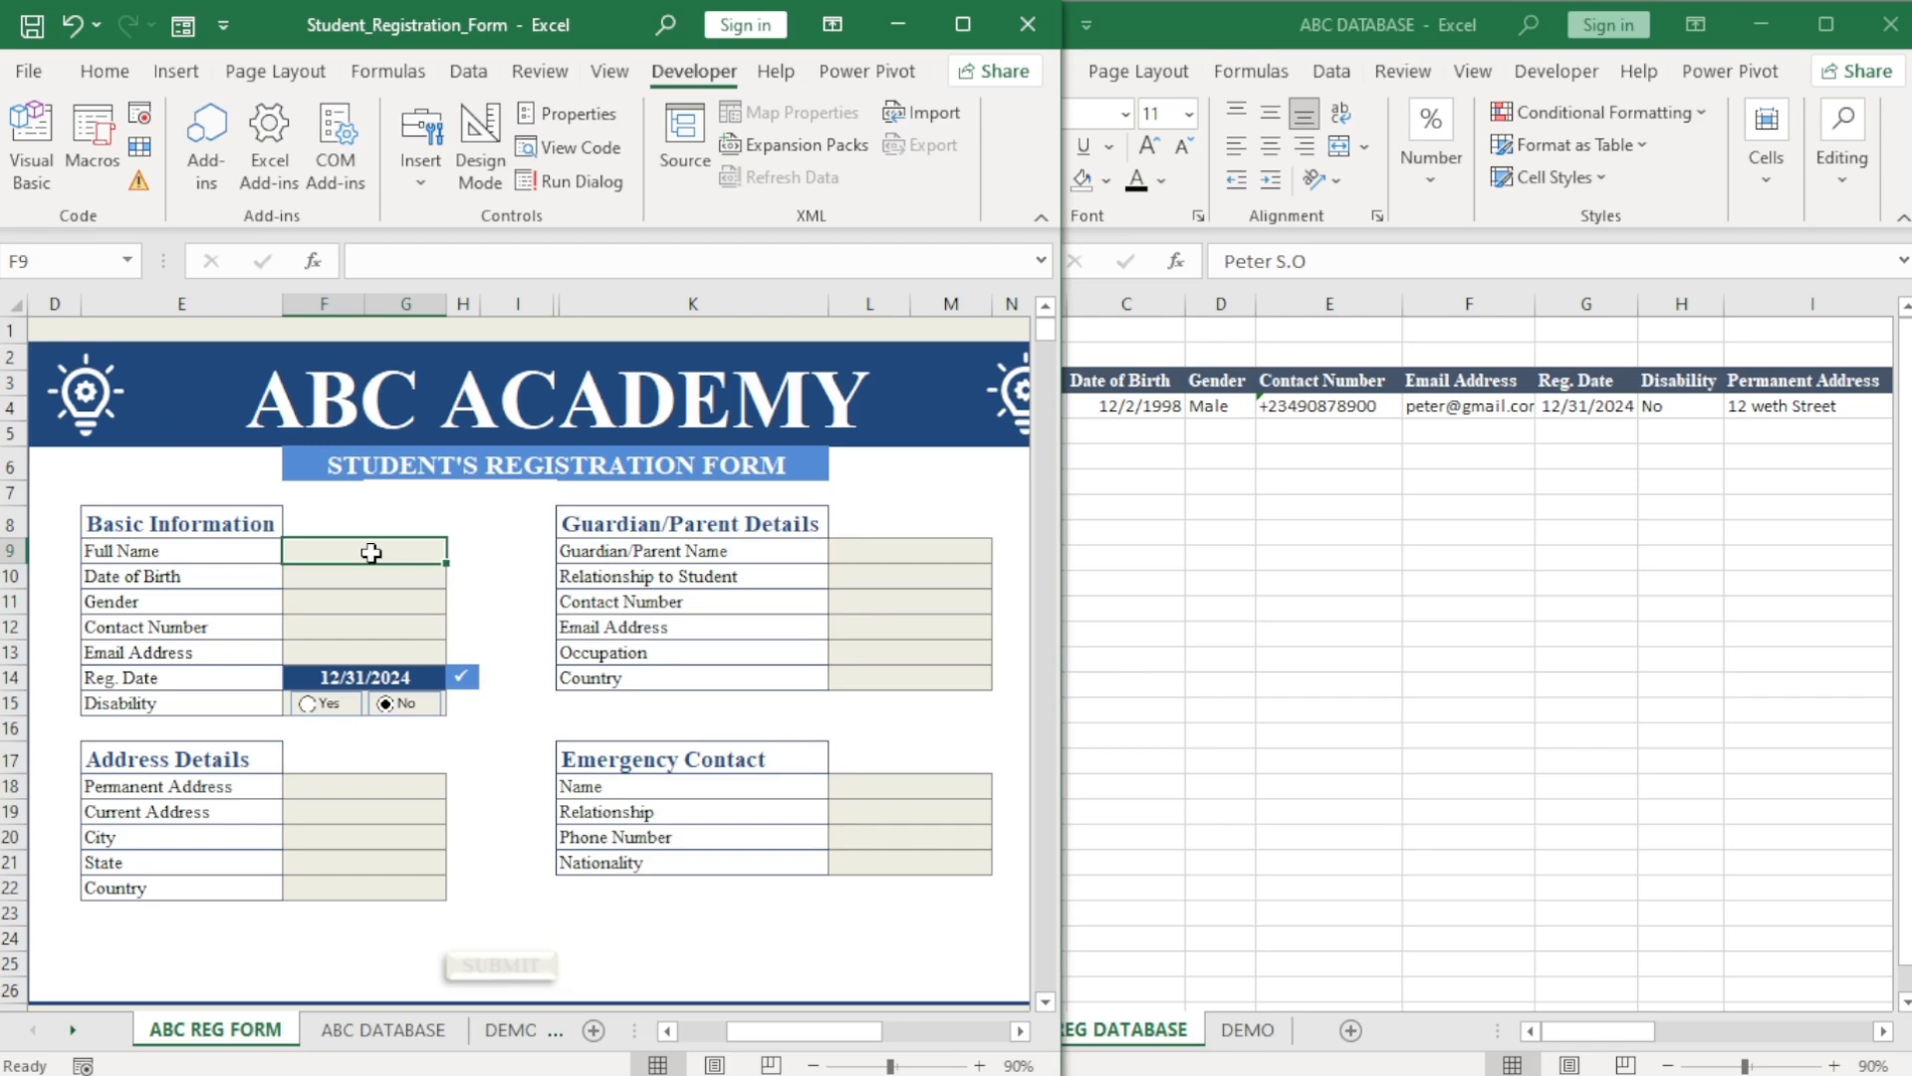
Enter the second student's name, date of birth 7/21/1999, phone, e-mail and home address.
key("Return")
type("7/21/1999")
double_click(320, 549)
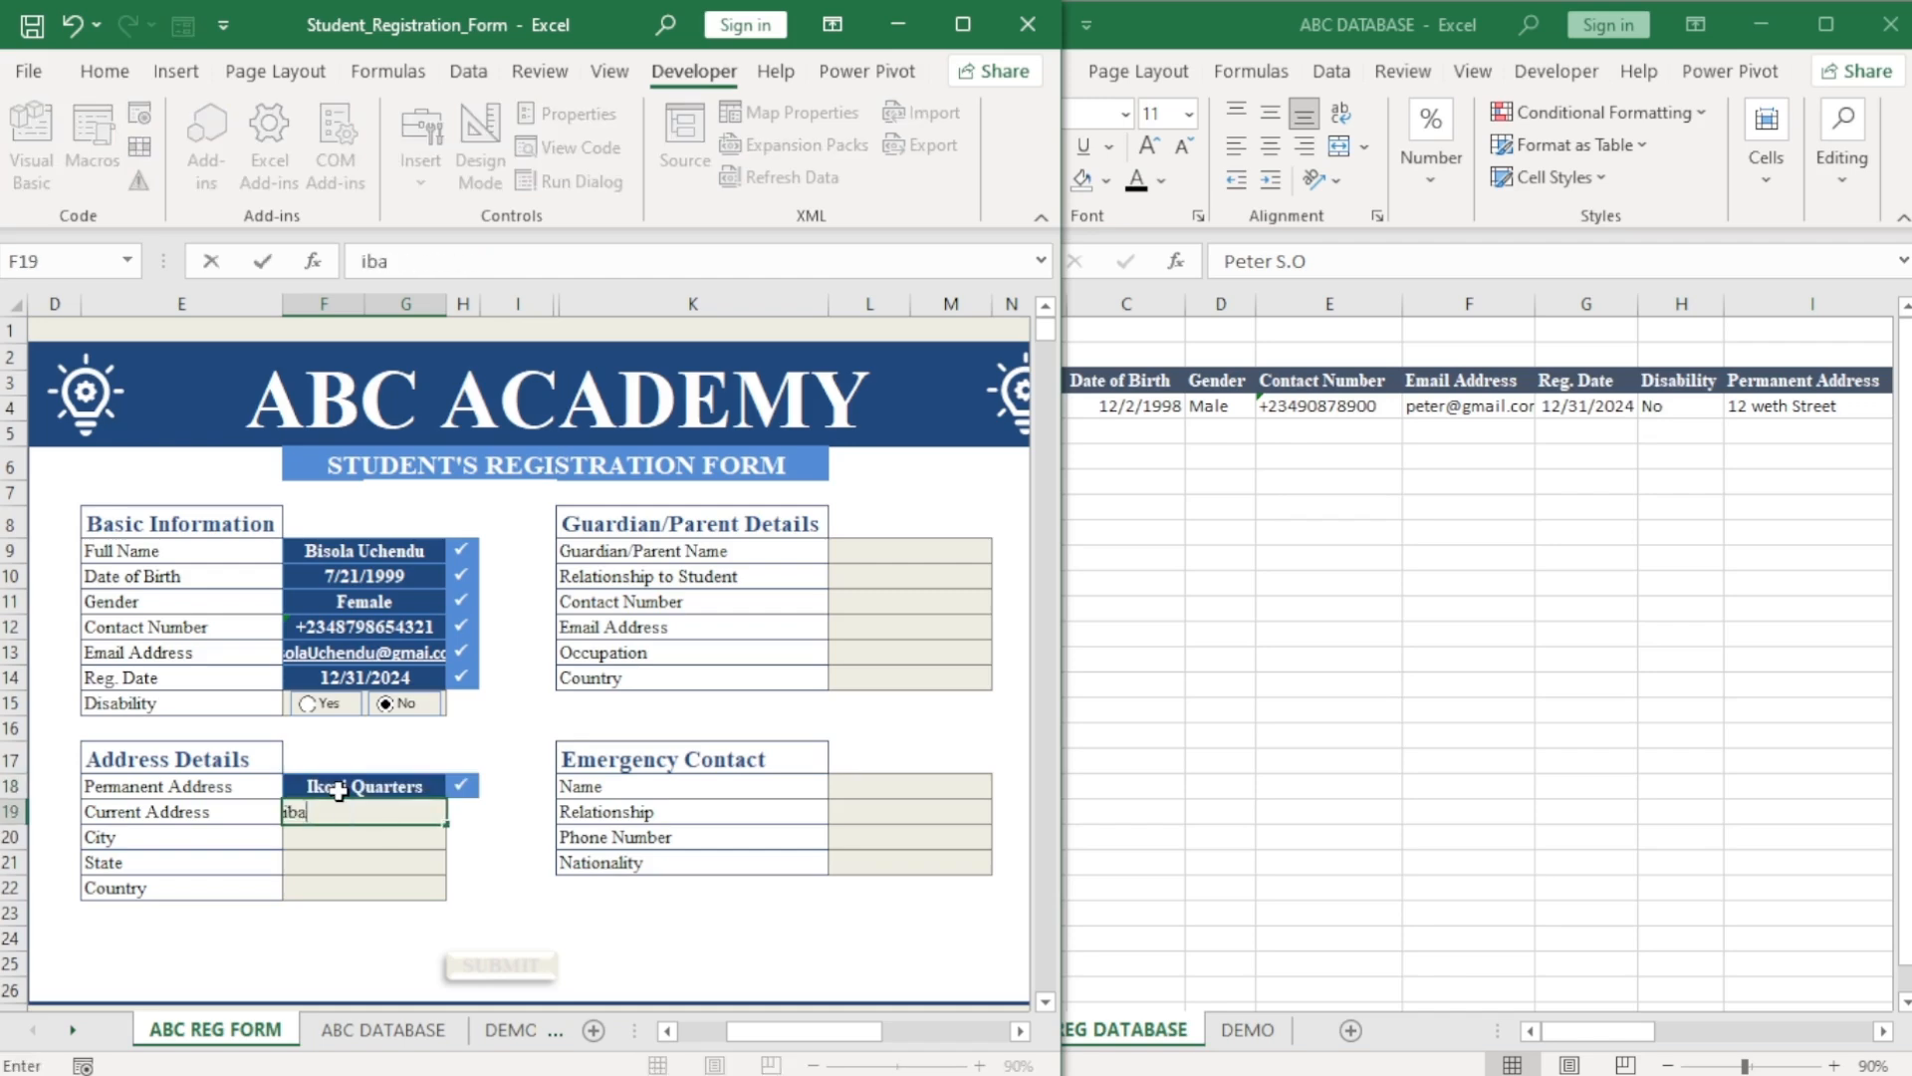
key("Return")
Fill in the guardian's phone, e-mail and occupation Civil Servant, plus the emergency contact (Uncle, Nigeria).
left_click(948, 548)
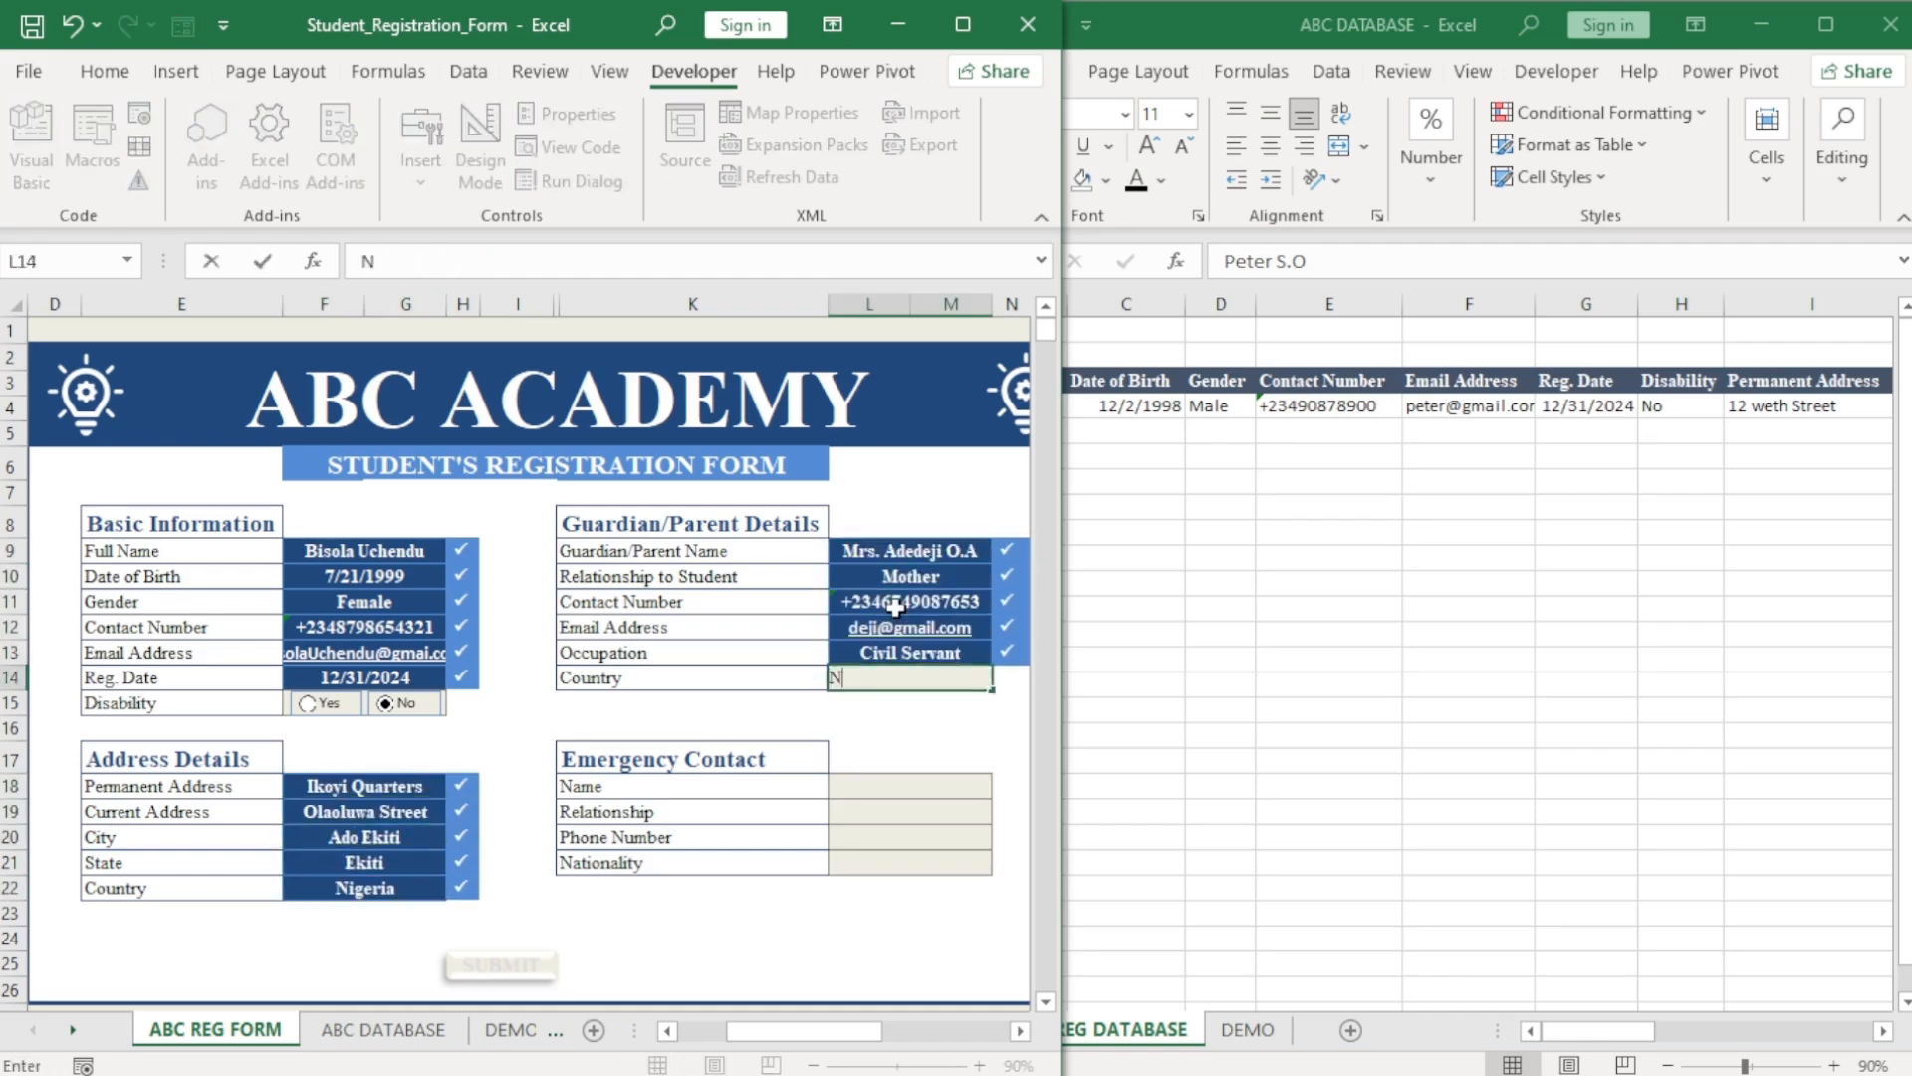
left_click(910, 787)
key("Return")
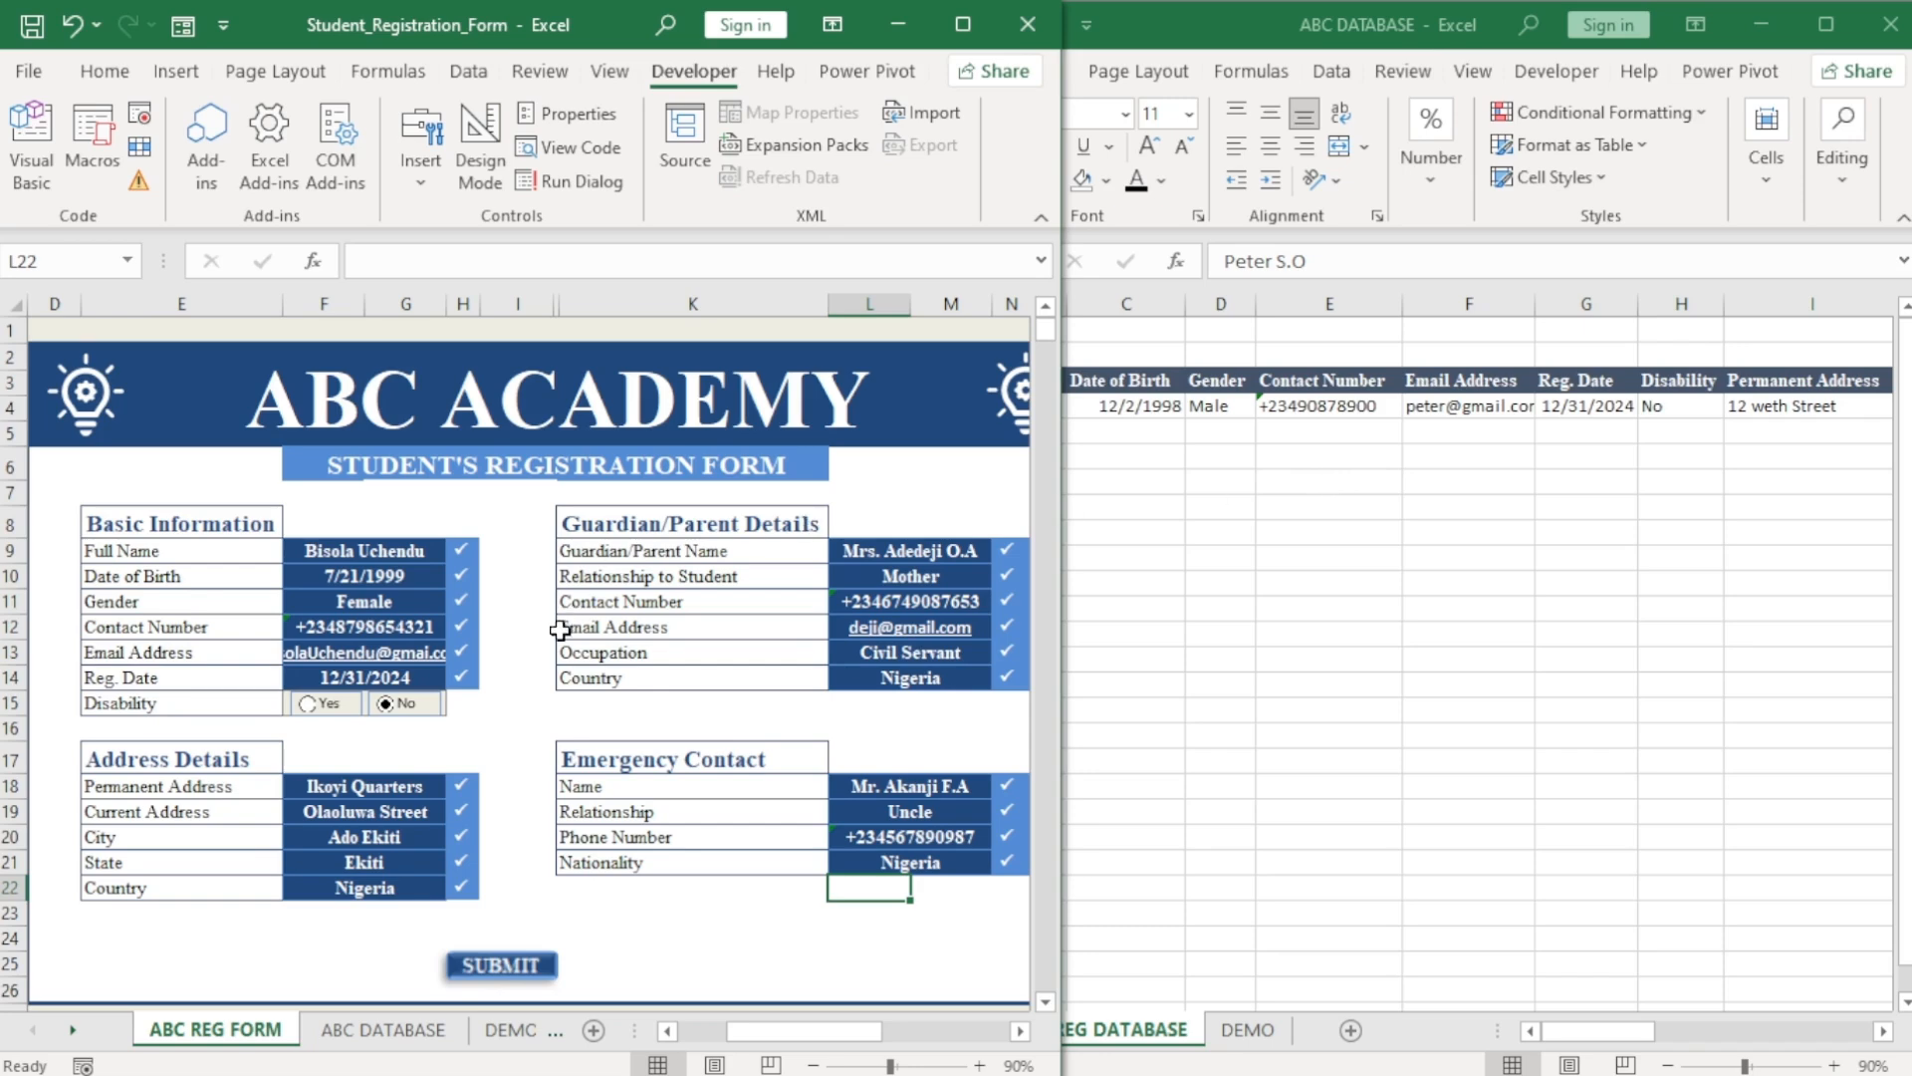
Submit the form, confirm the new student landed in row 4 of ABC DATABASE, and return to the form.
left_click(503, 966)
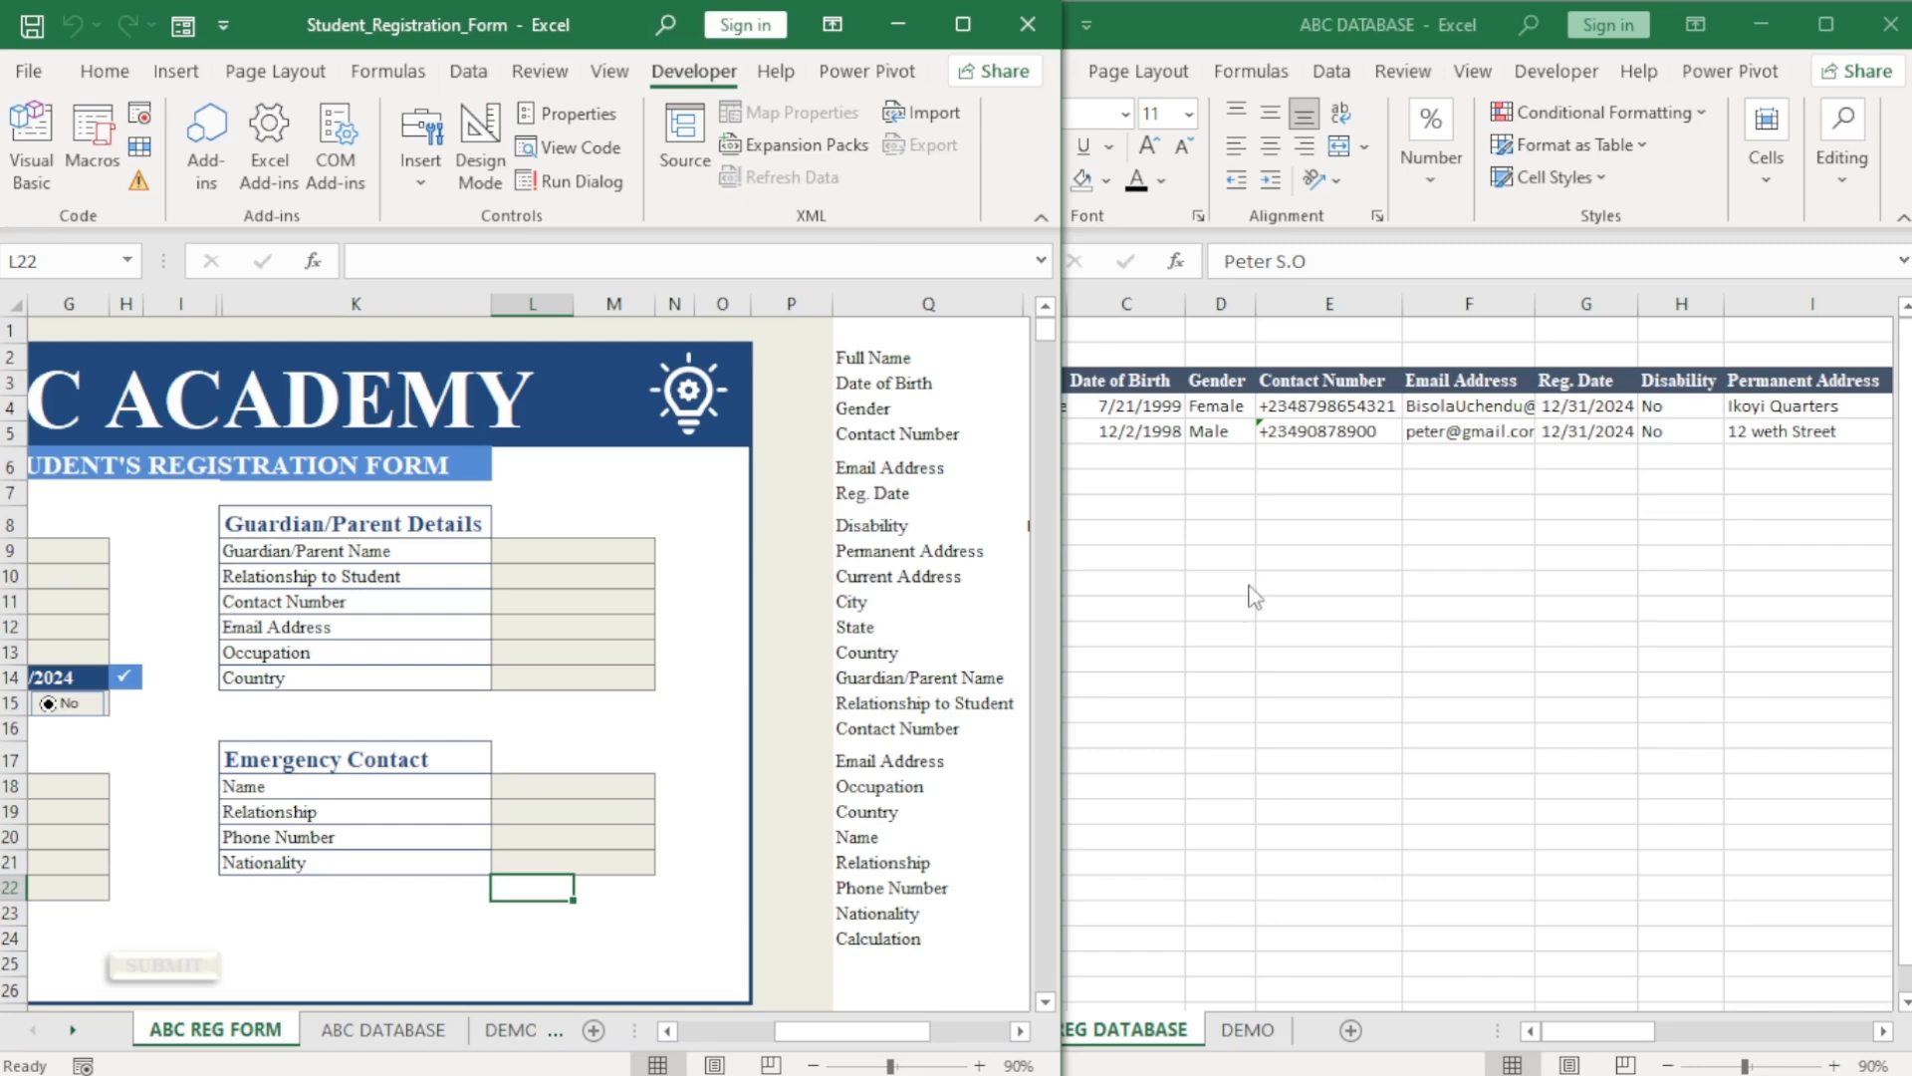
left_click(1222, 558)
left_click(1013, 404)
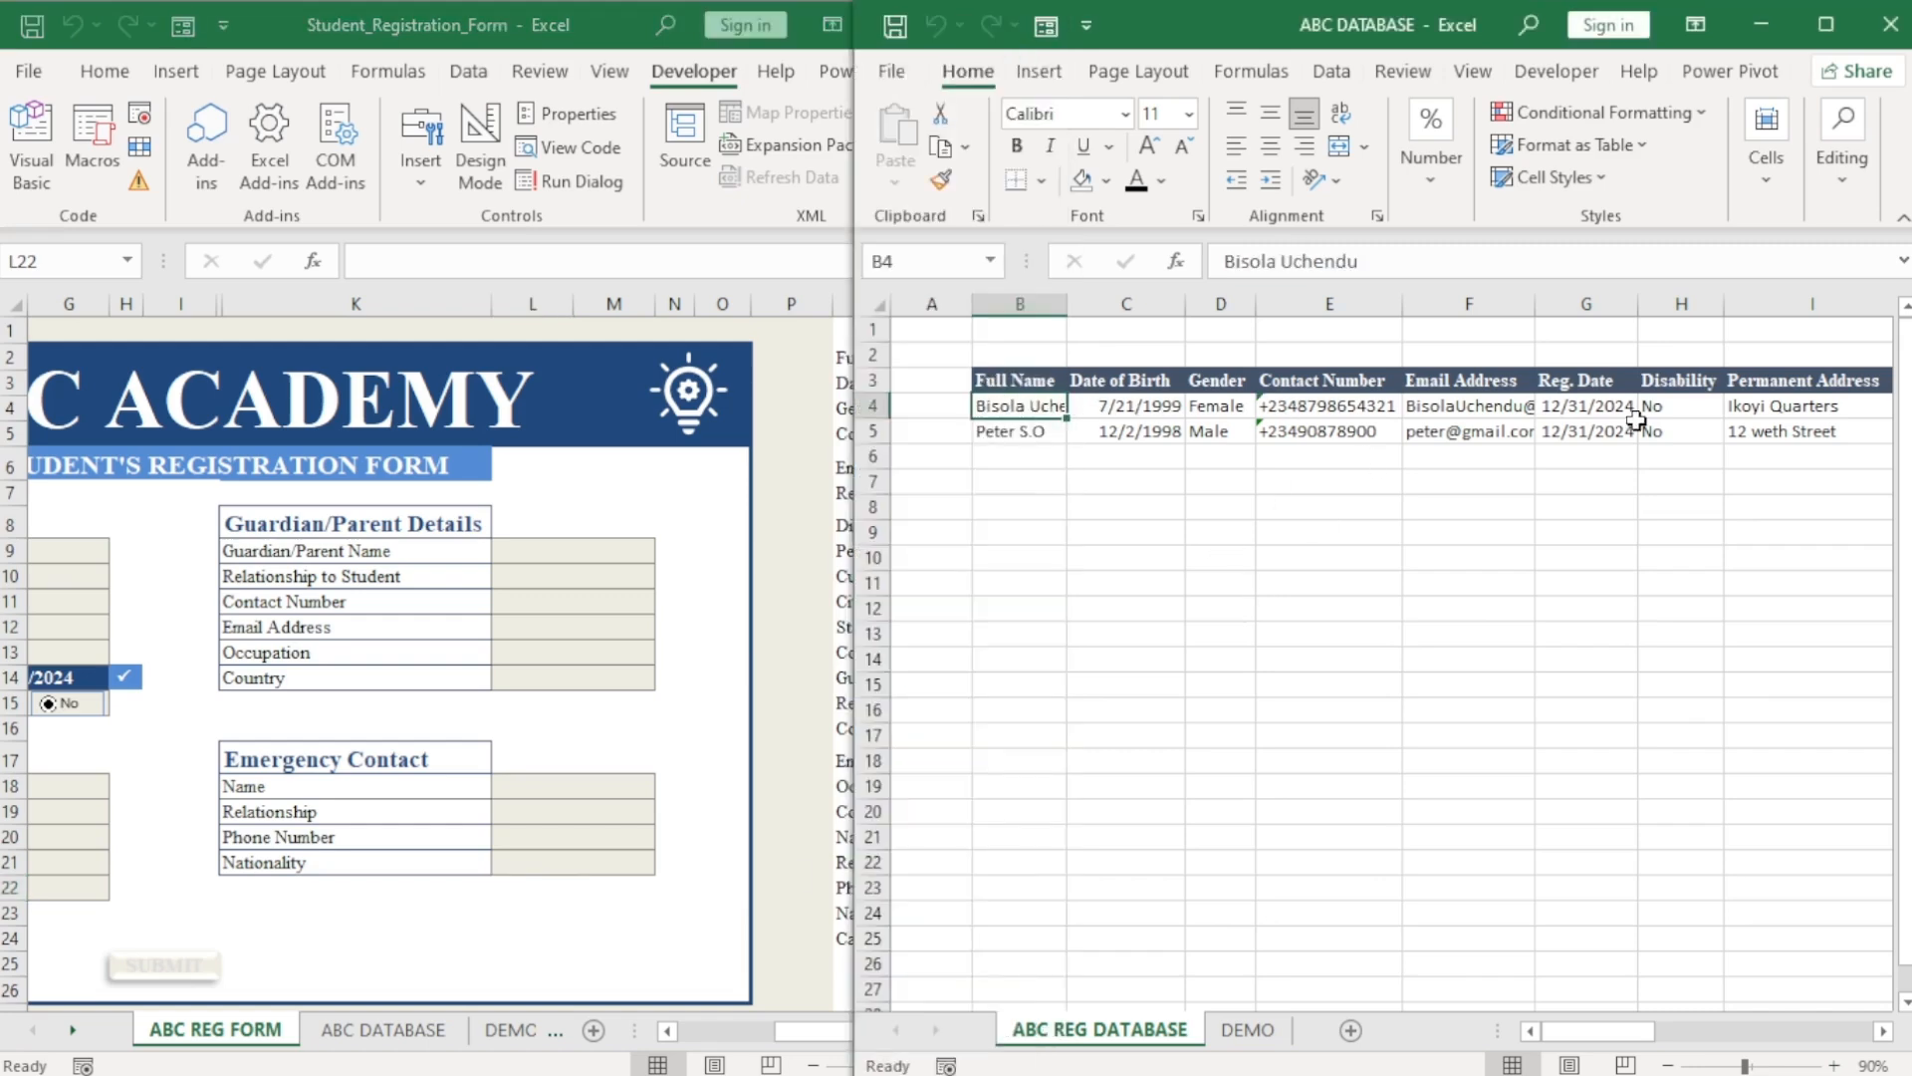
left_click(667, 1031)
left_click(1021, 1030)
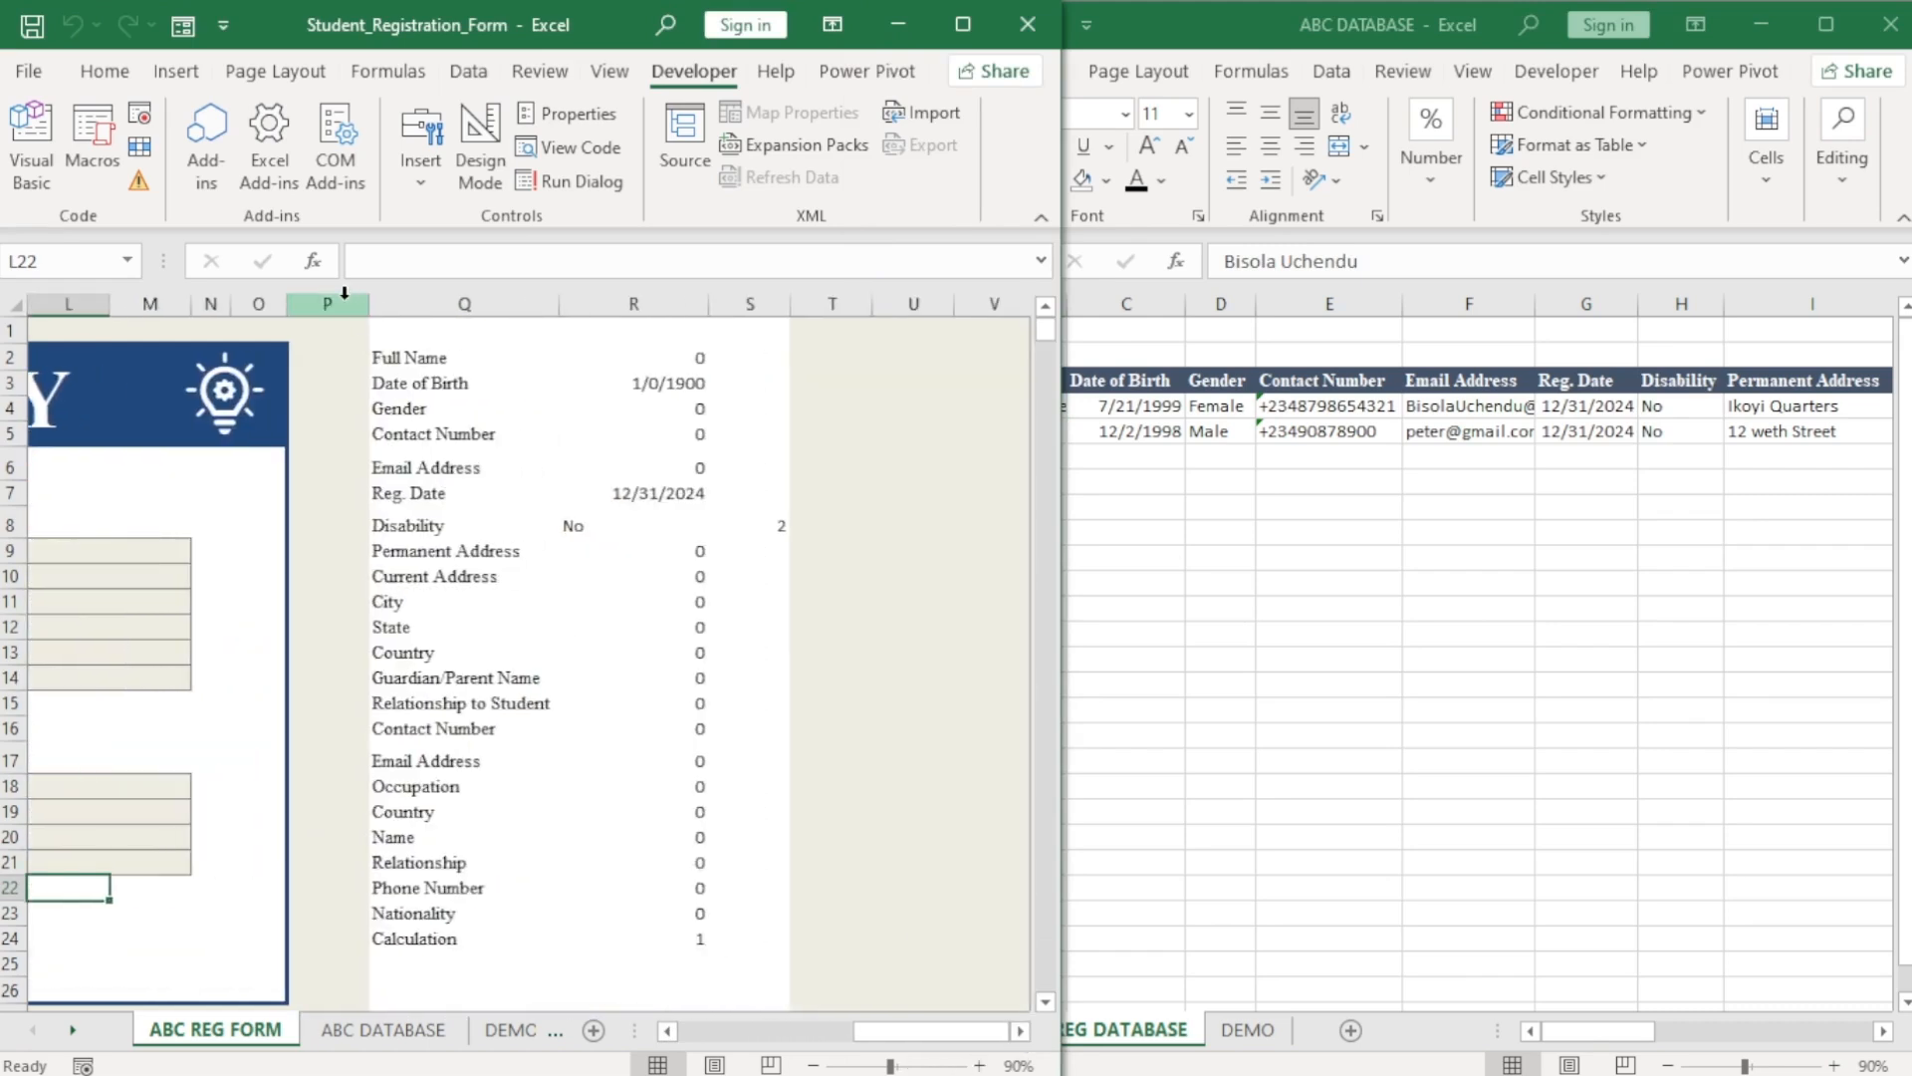
Give columns P:S background-coloured fill and font so the helper data disappears, then zoom out over the form.
left_click_drag(326, 303, 767, 303)
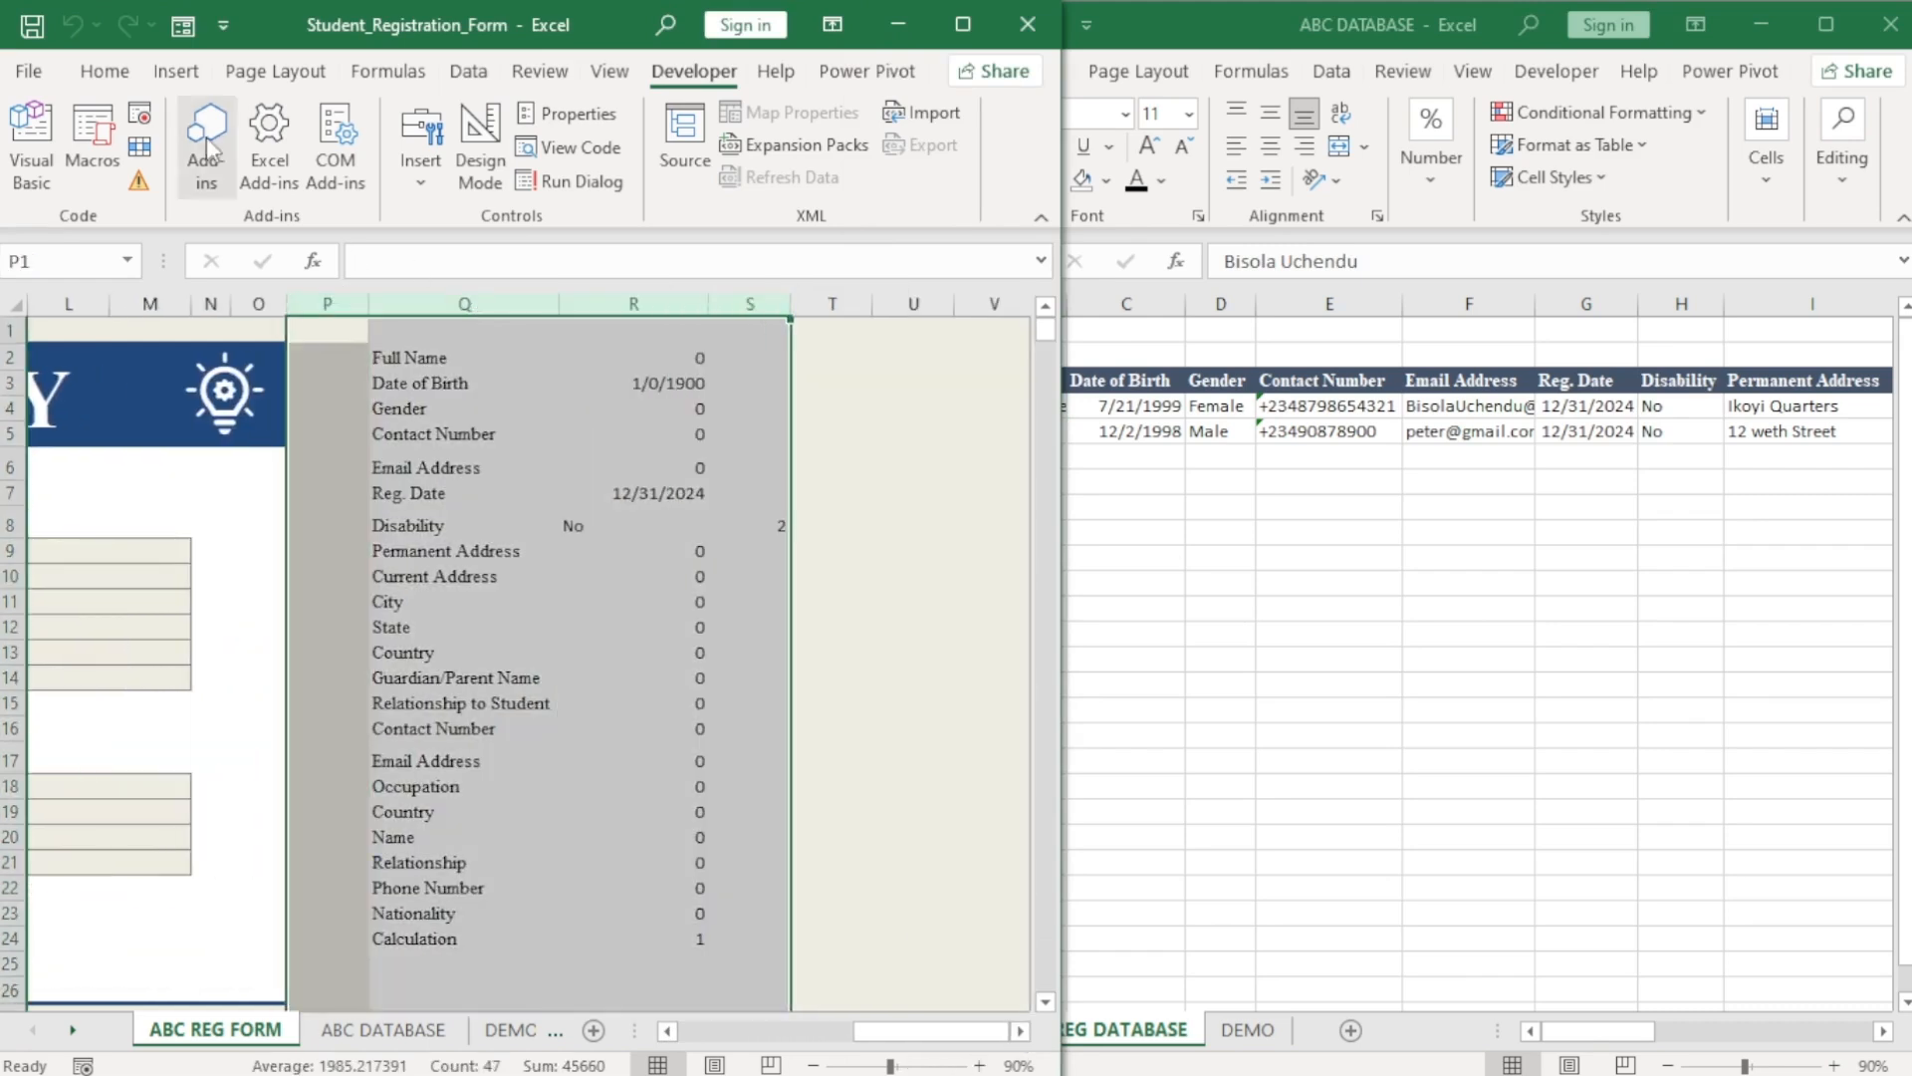
left_click(104, 72)
left_click(244, 181)
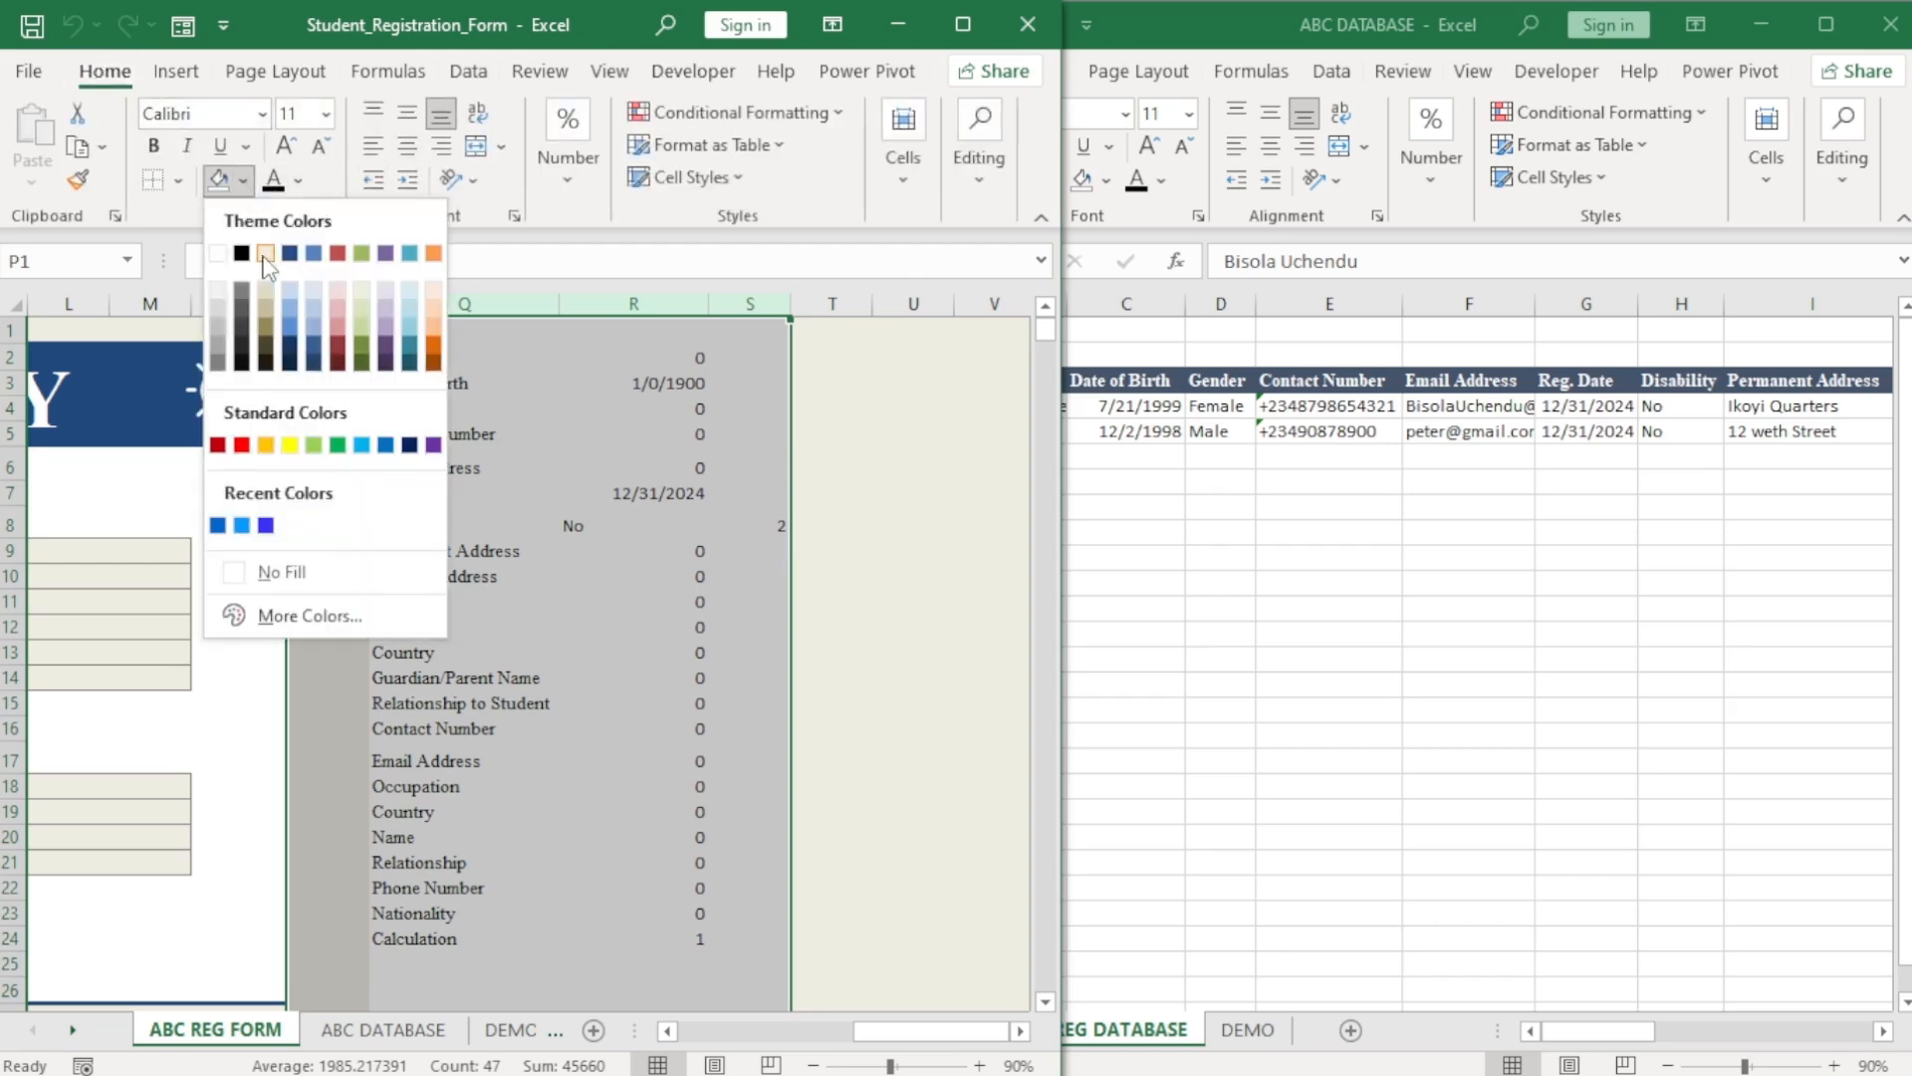
left_click(265, 254)
left_click(297, 182)
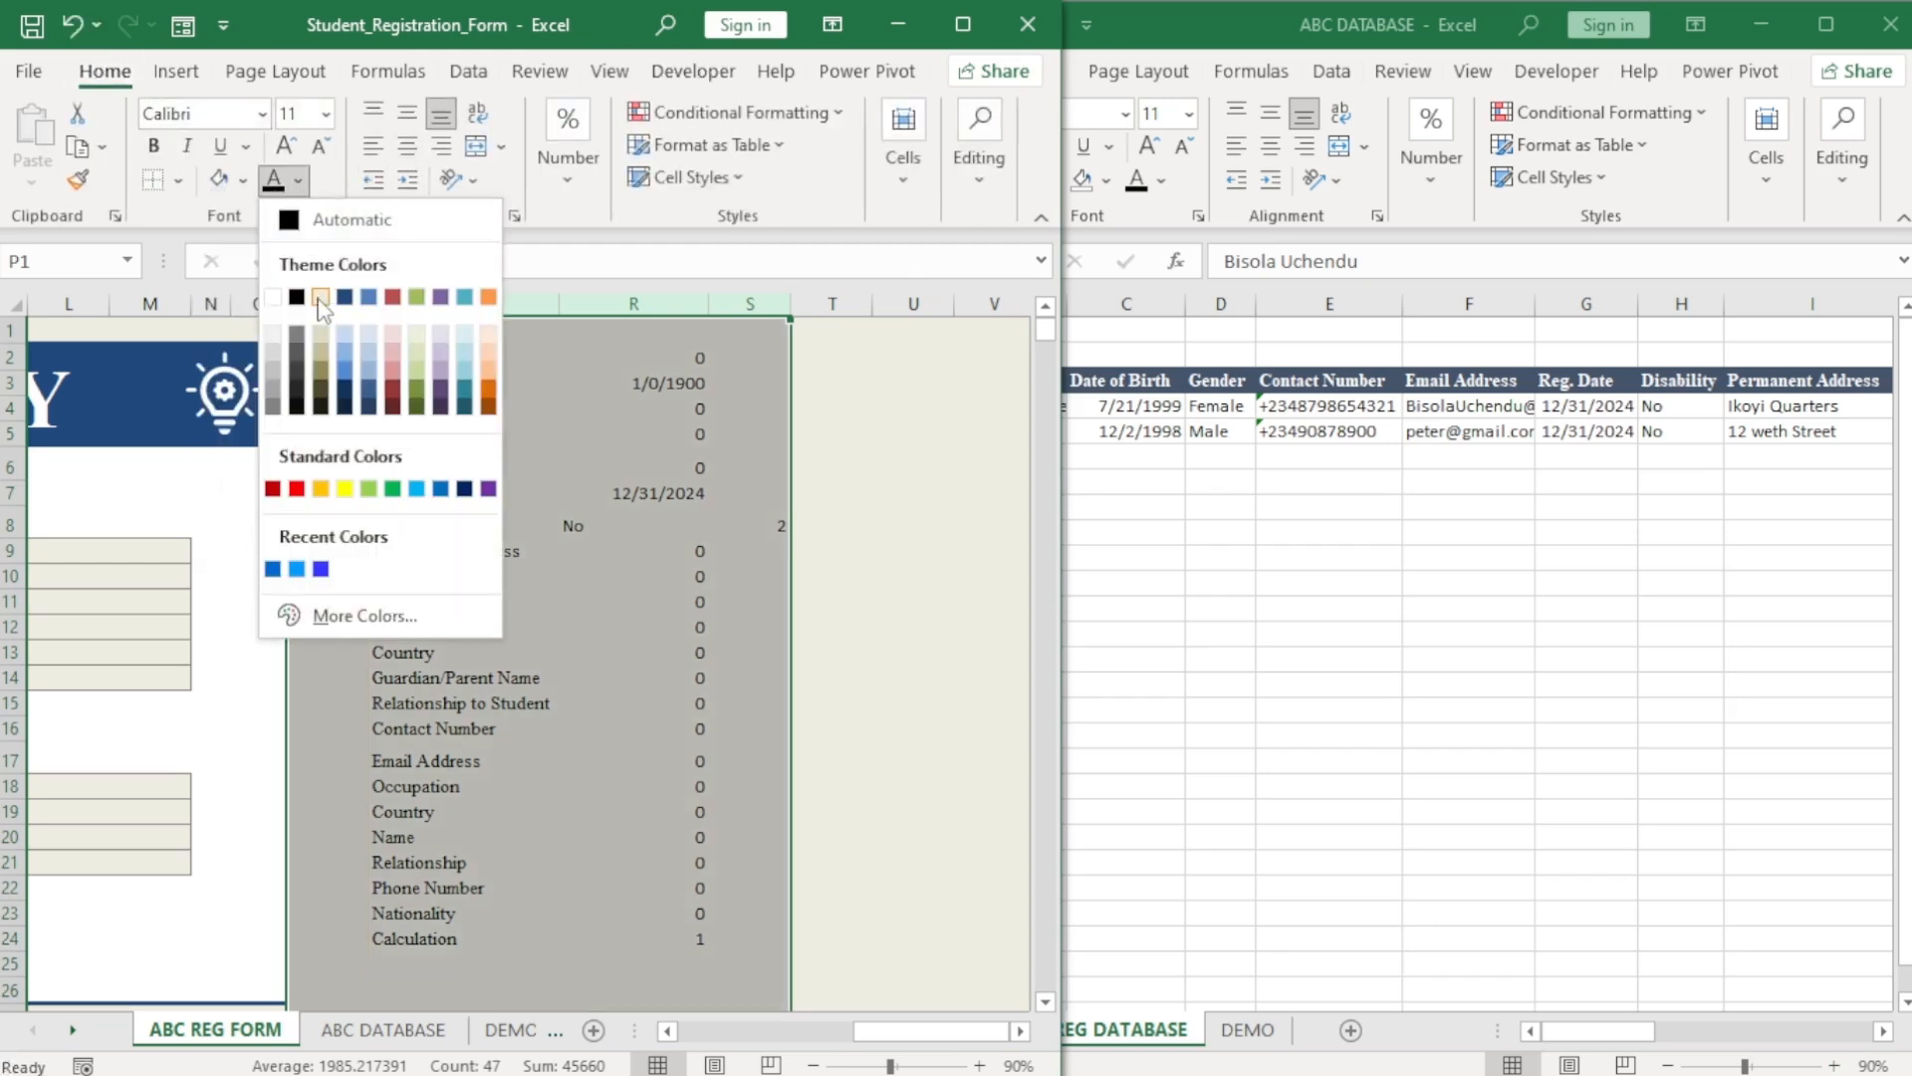
left_click(321, 297)
left_click_drag(924, 1036, 789, 1039)
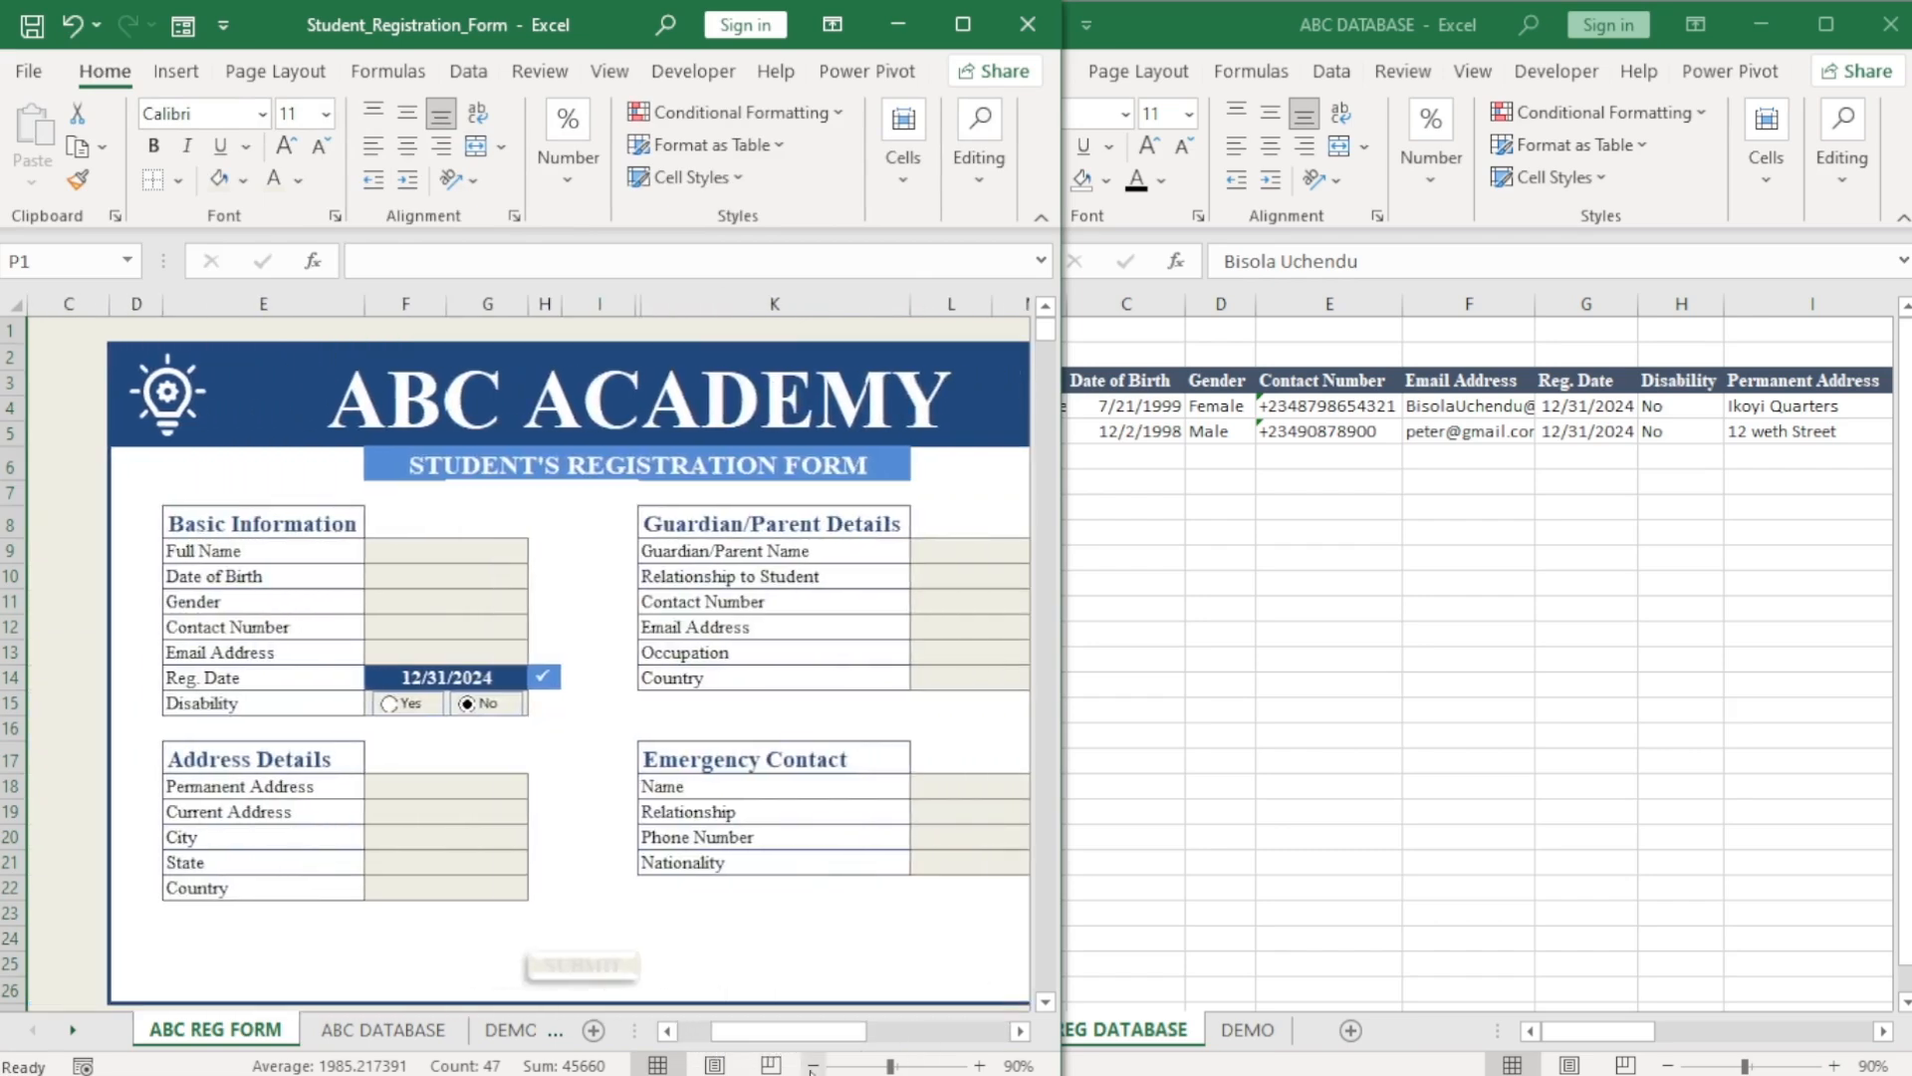
left_click(813, 1065)
left_click(813, 1065)
left_click(813, 1065)
left_click(796, 845)
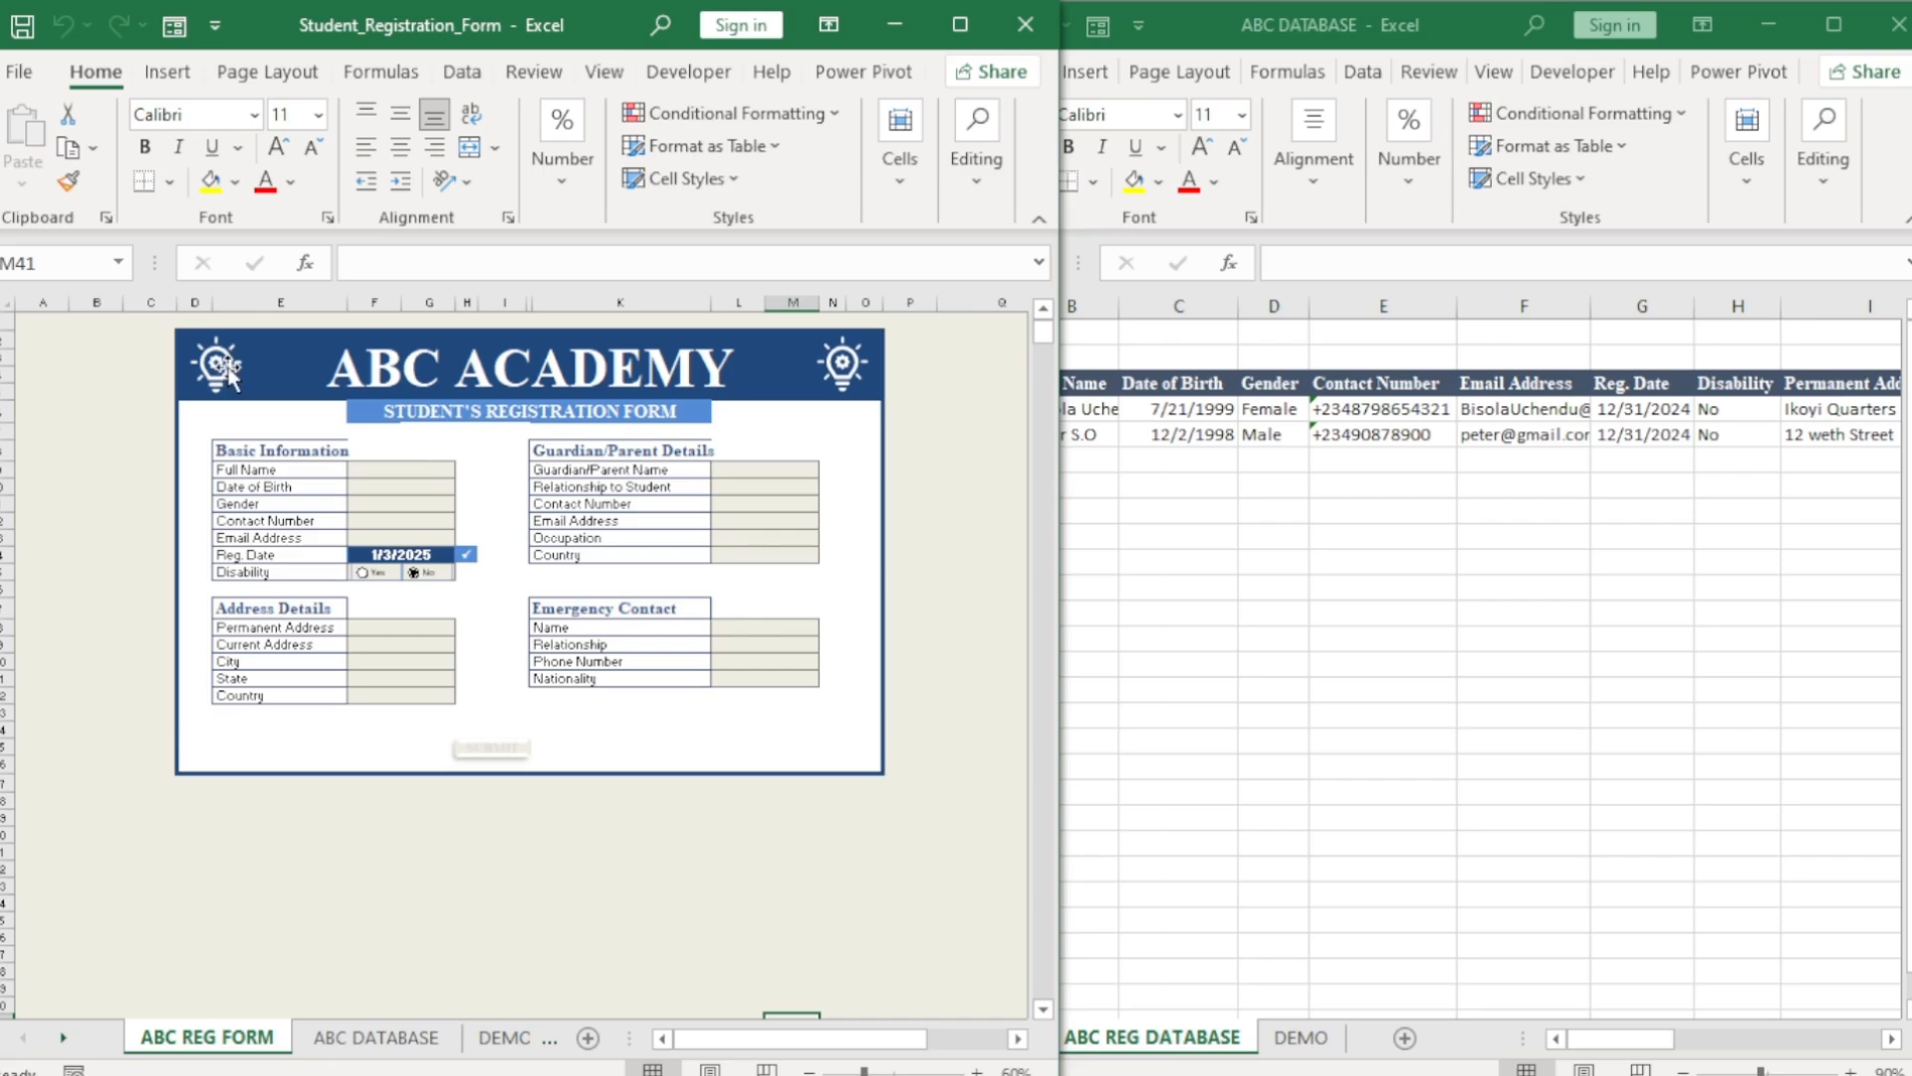
Save the form to the Desktop as Student_Registration_Form in Excel Macro-Enabled Workbook format.
left_click(20, 75)
left_click(68, 455)
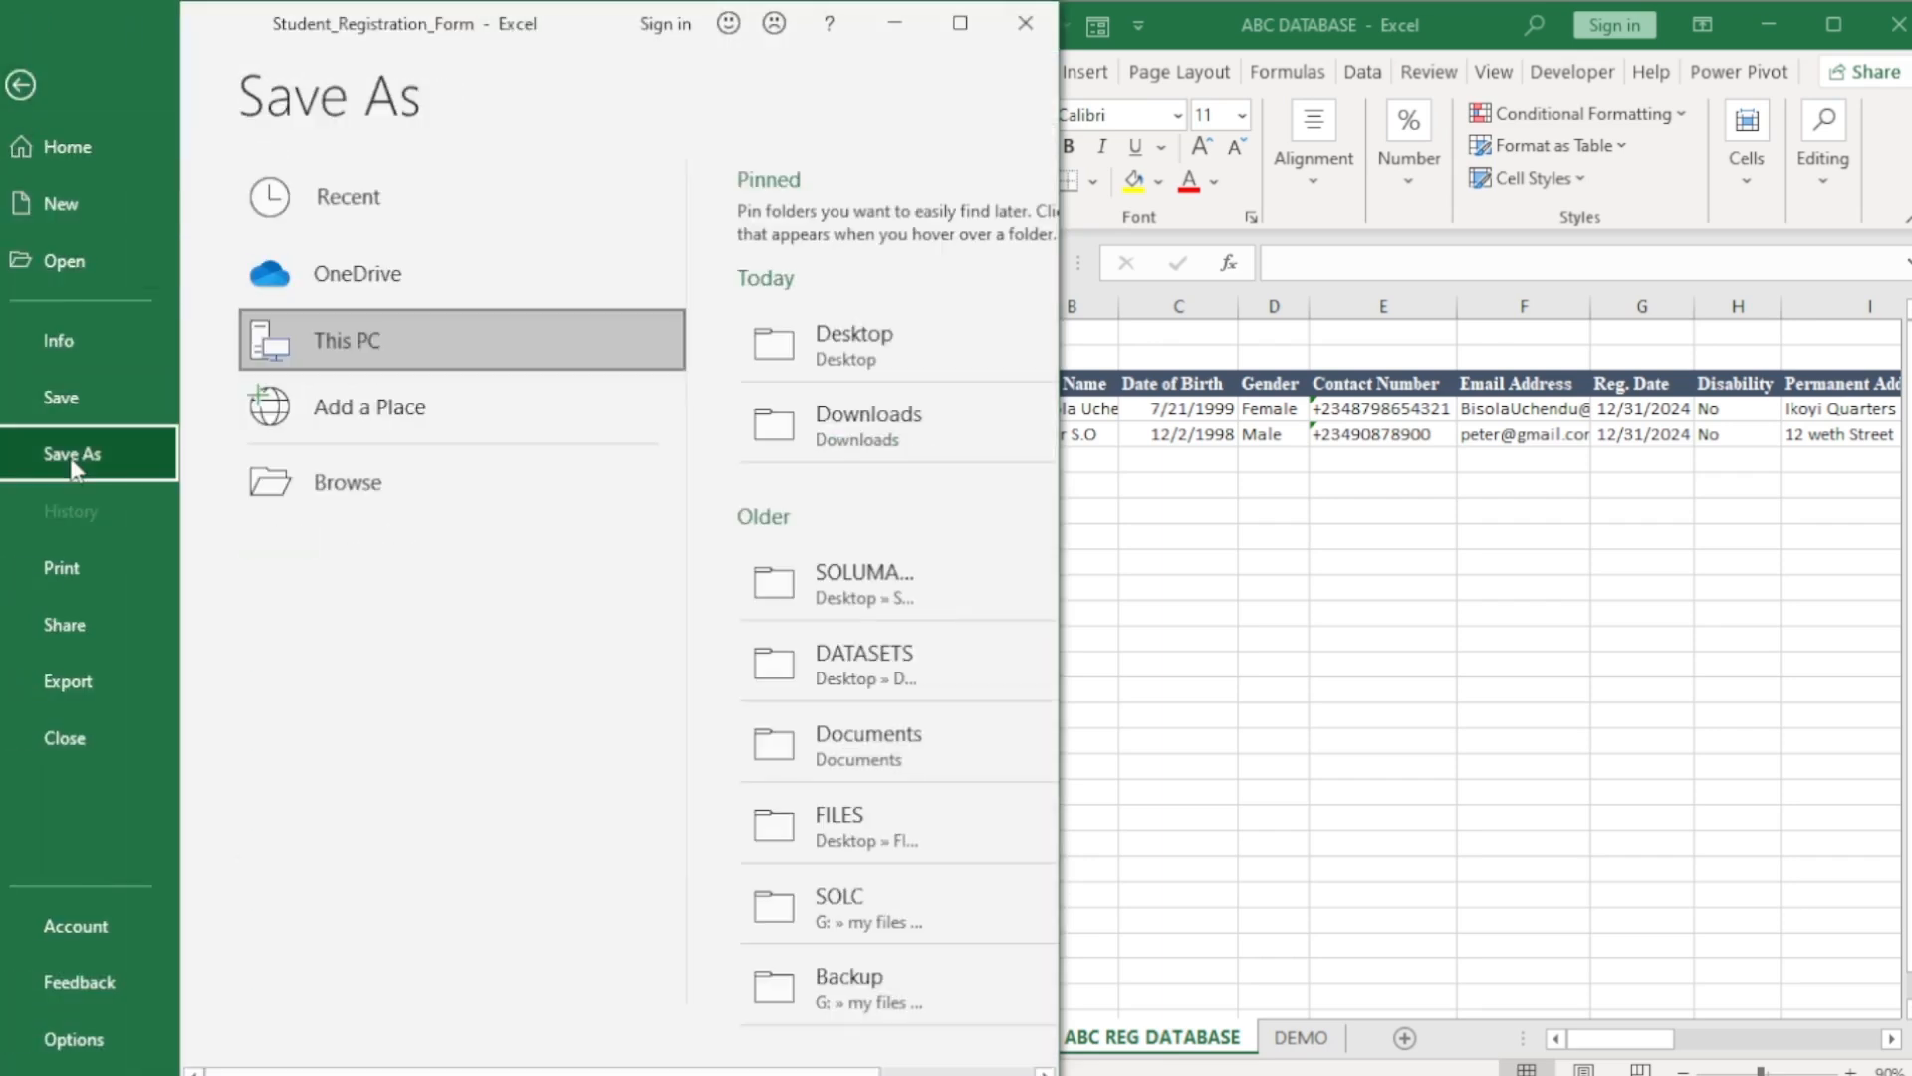
left_click(863, 352)
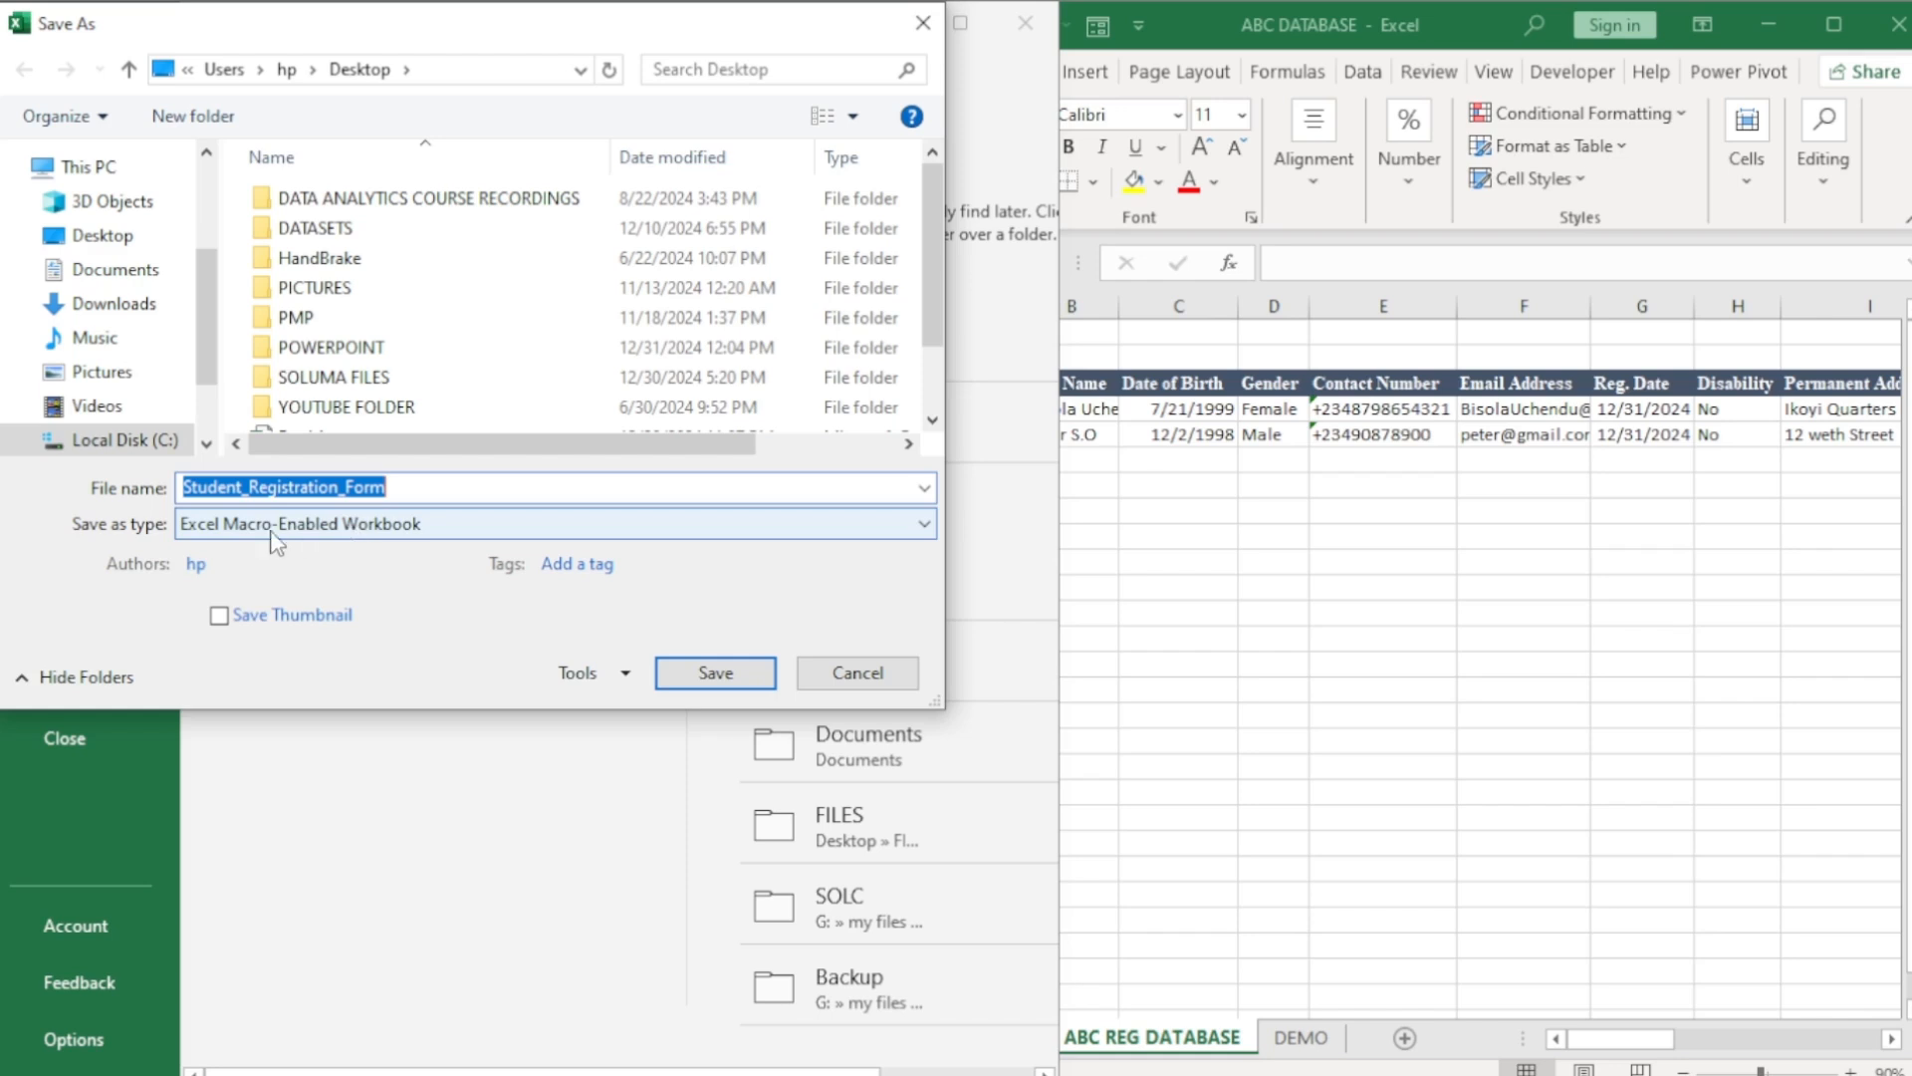
left_click(468, 528)
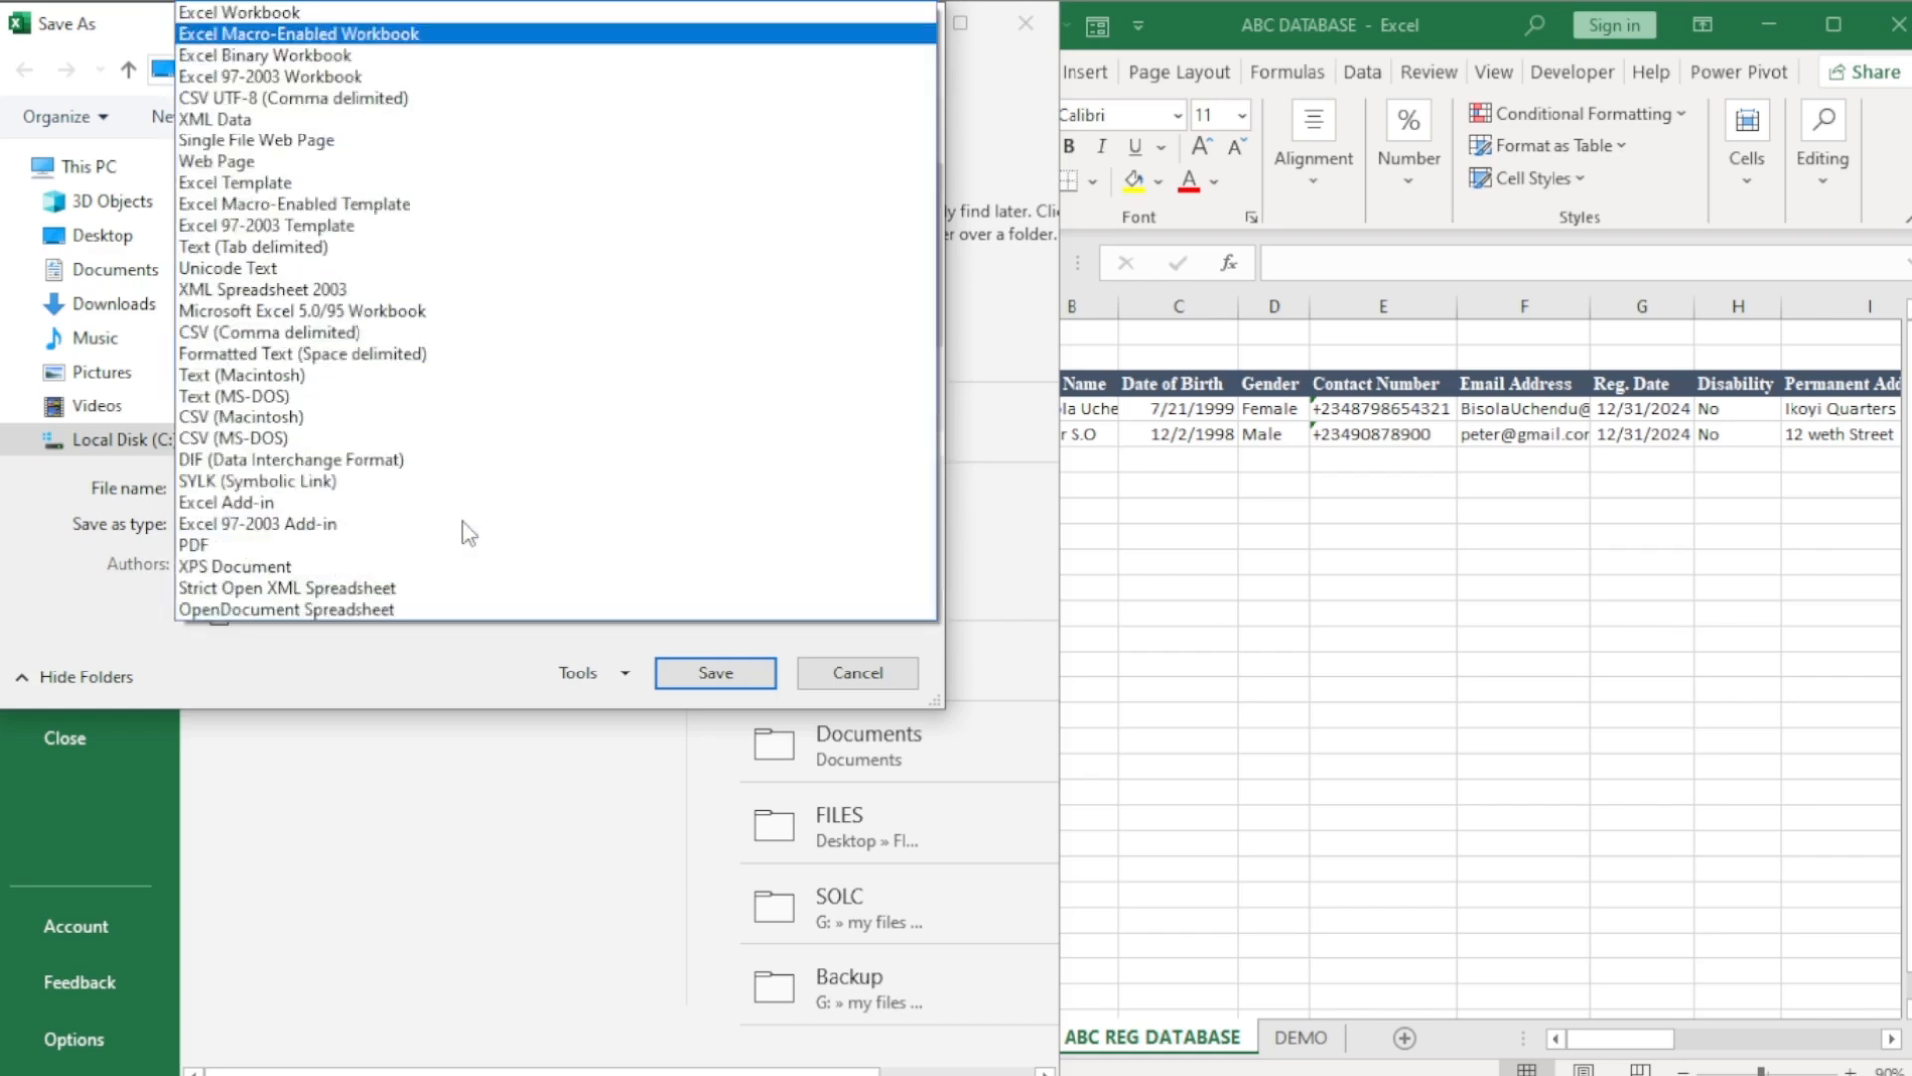
left_click(276, 14)
left_click(698, 675)
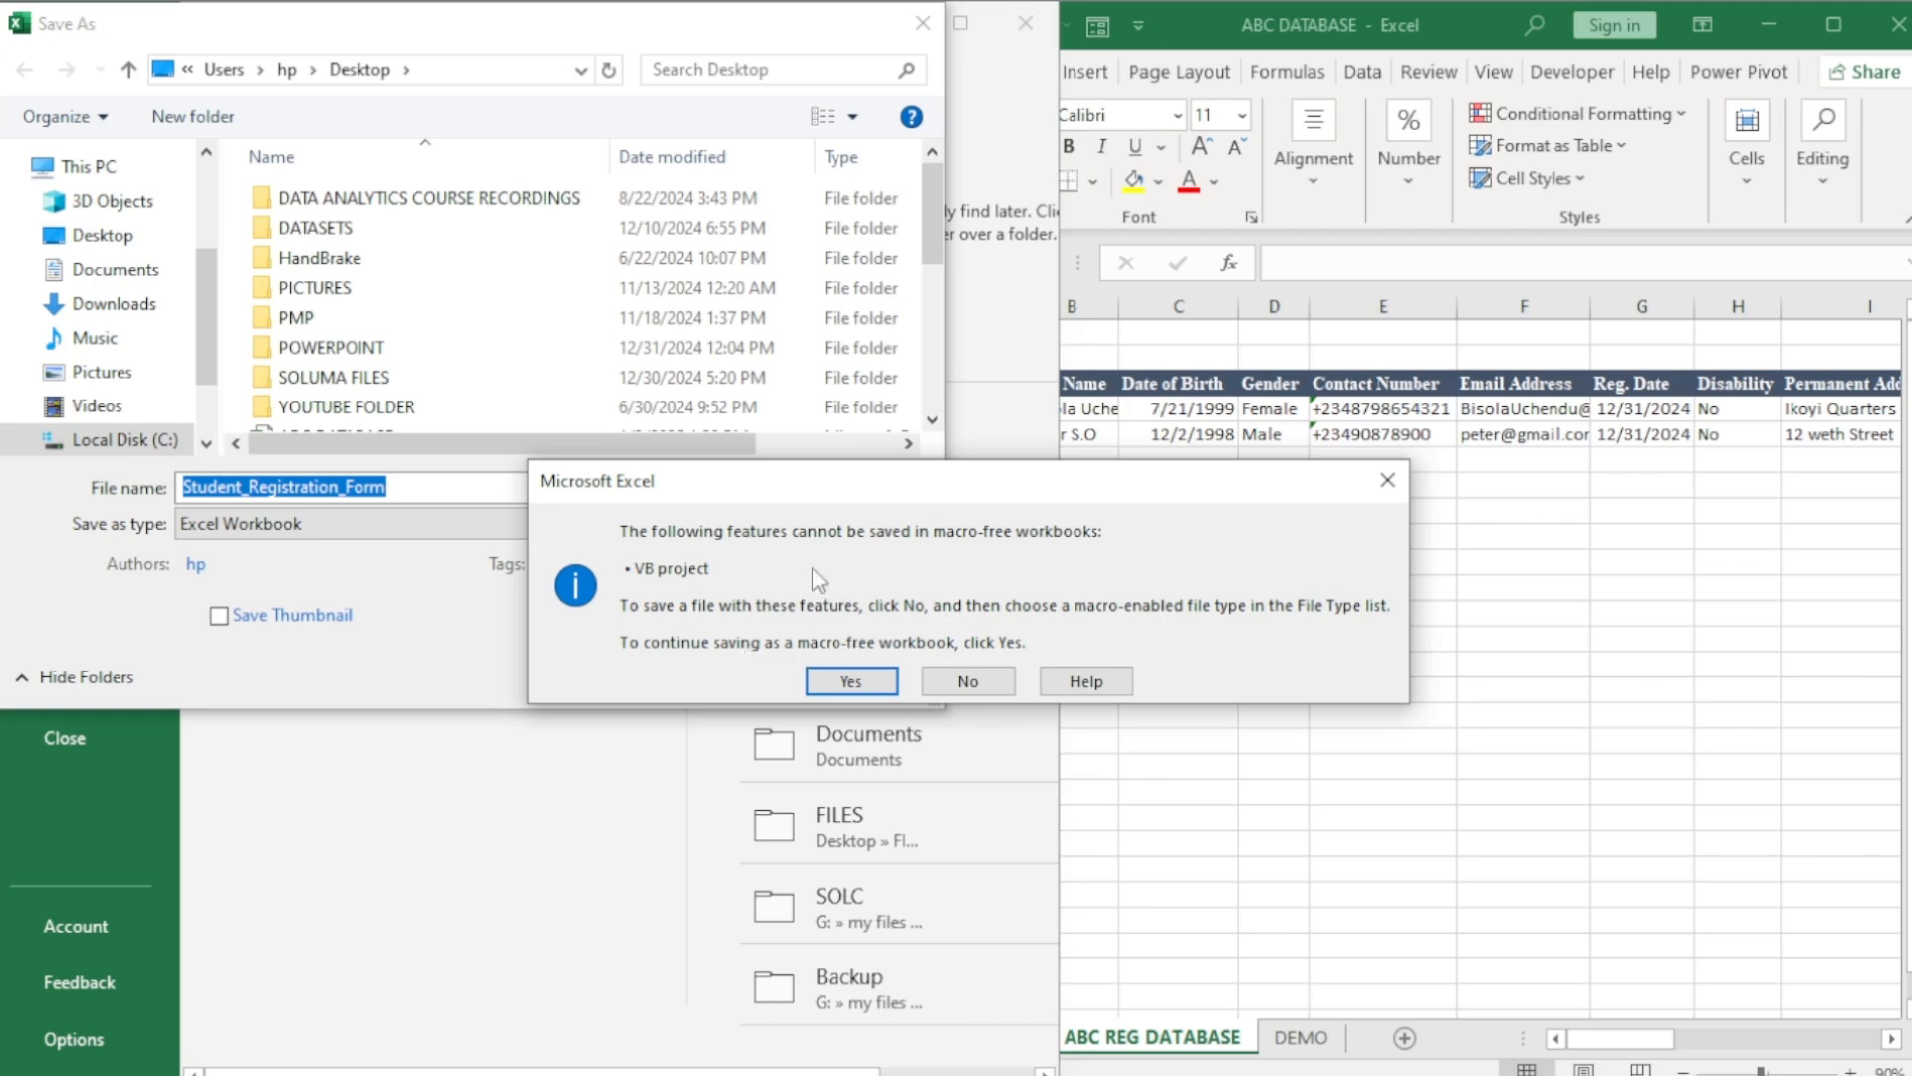
left_click(1387, 480)
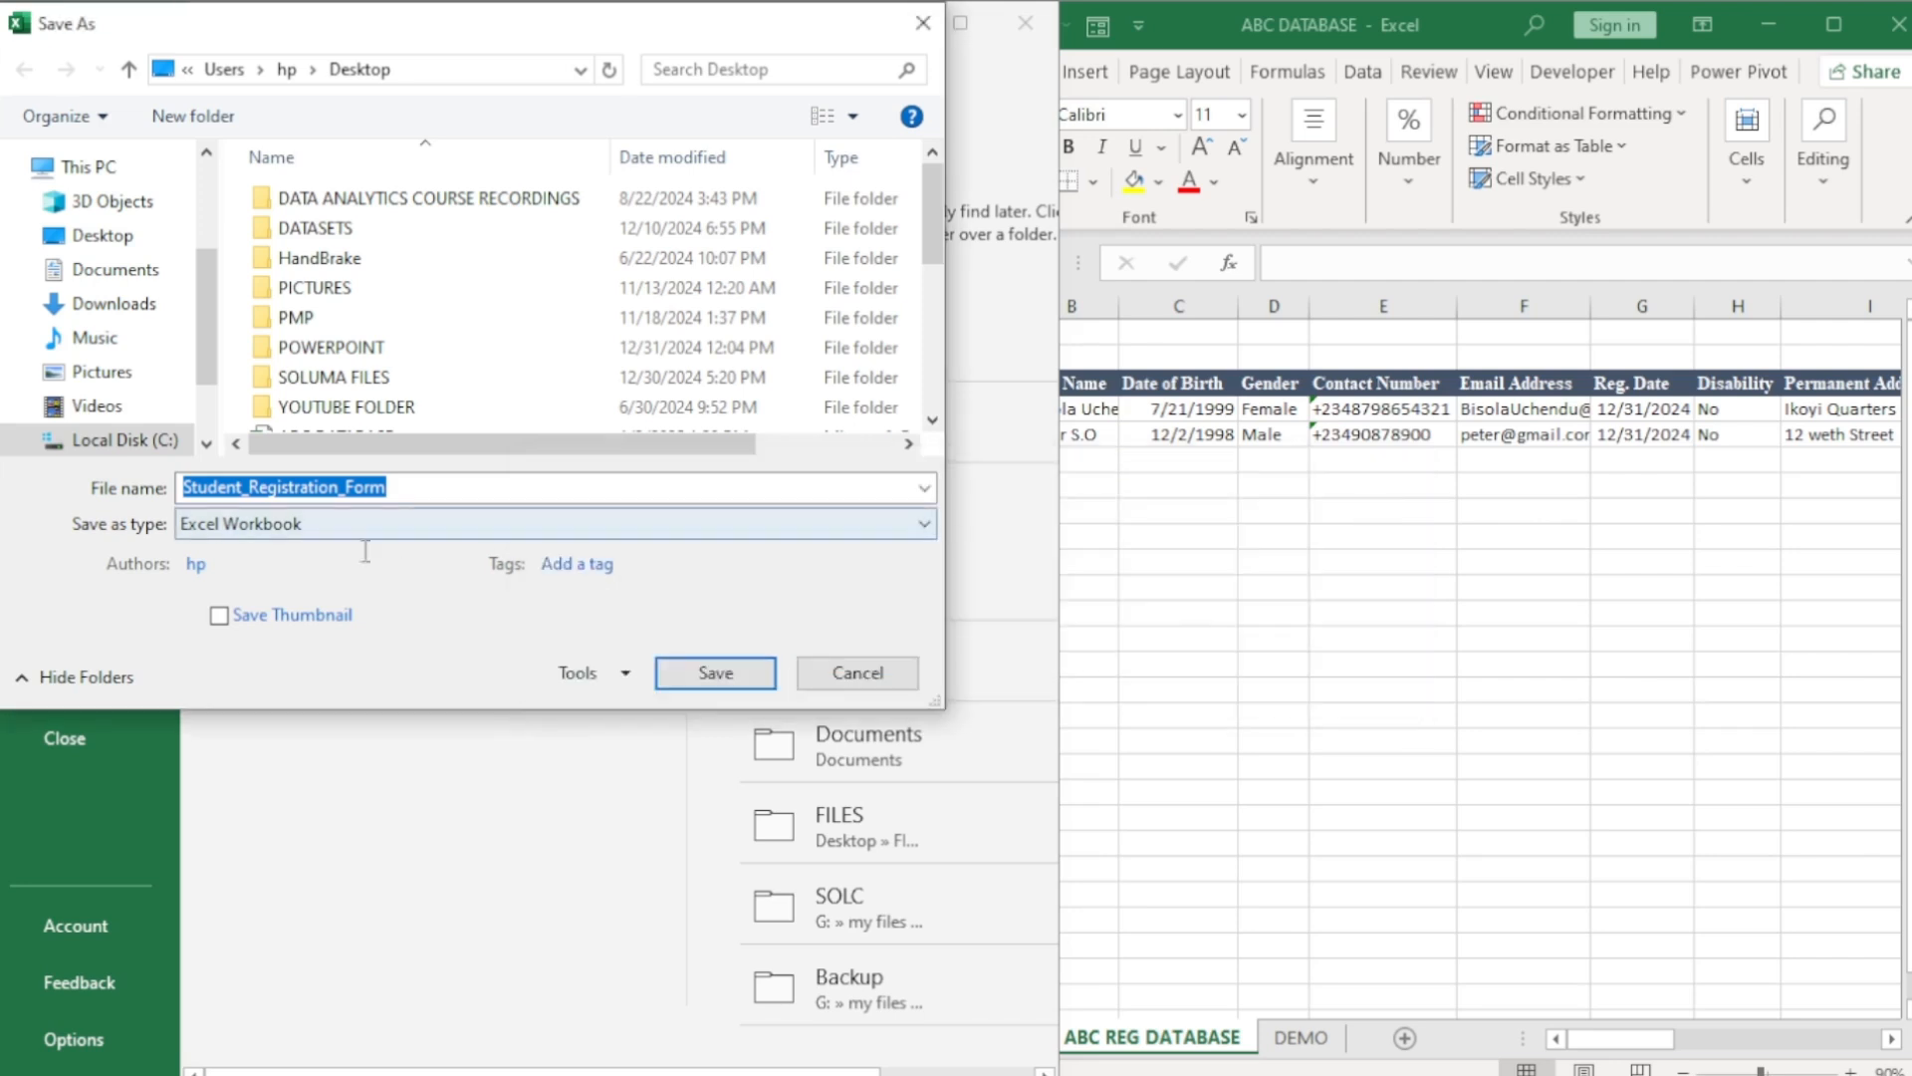
left_click(327, 525)
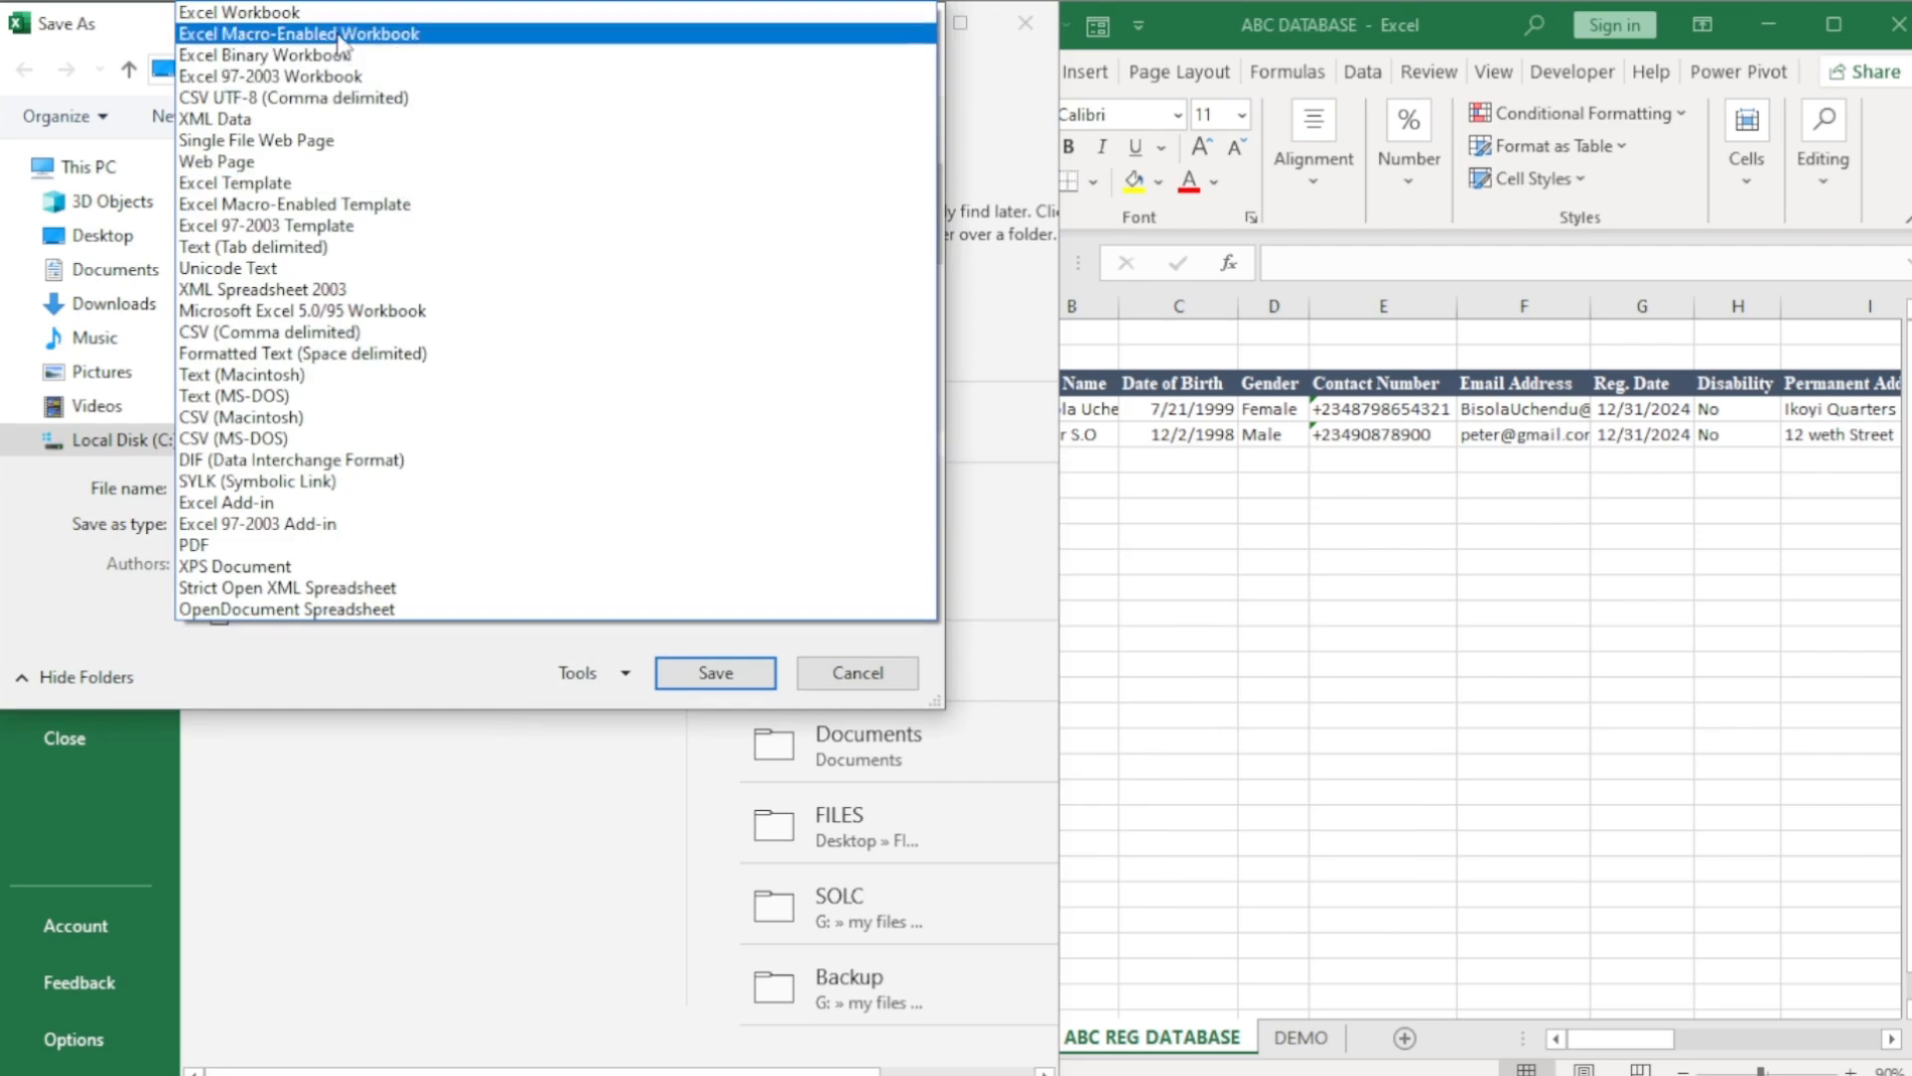
left_click(340, 36)
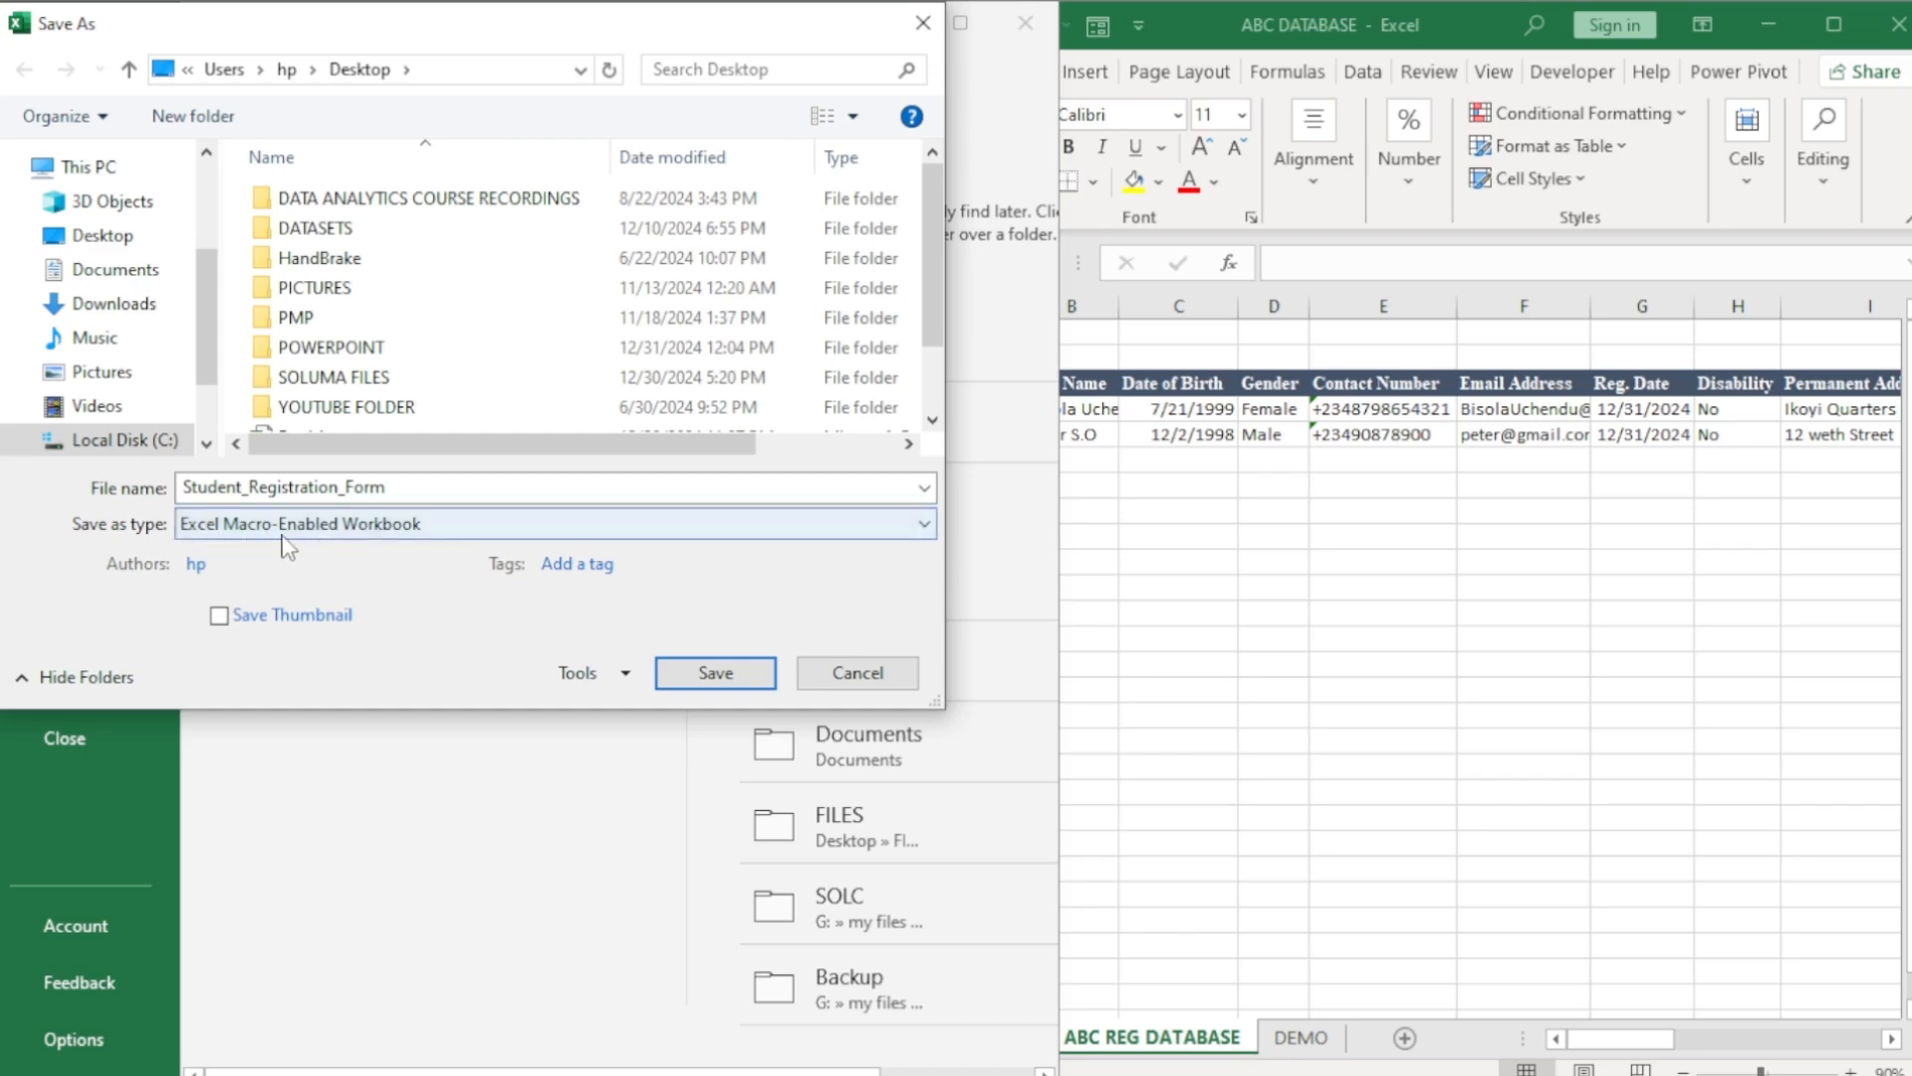
left_click(713, 673)
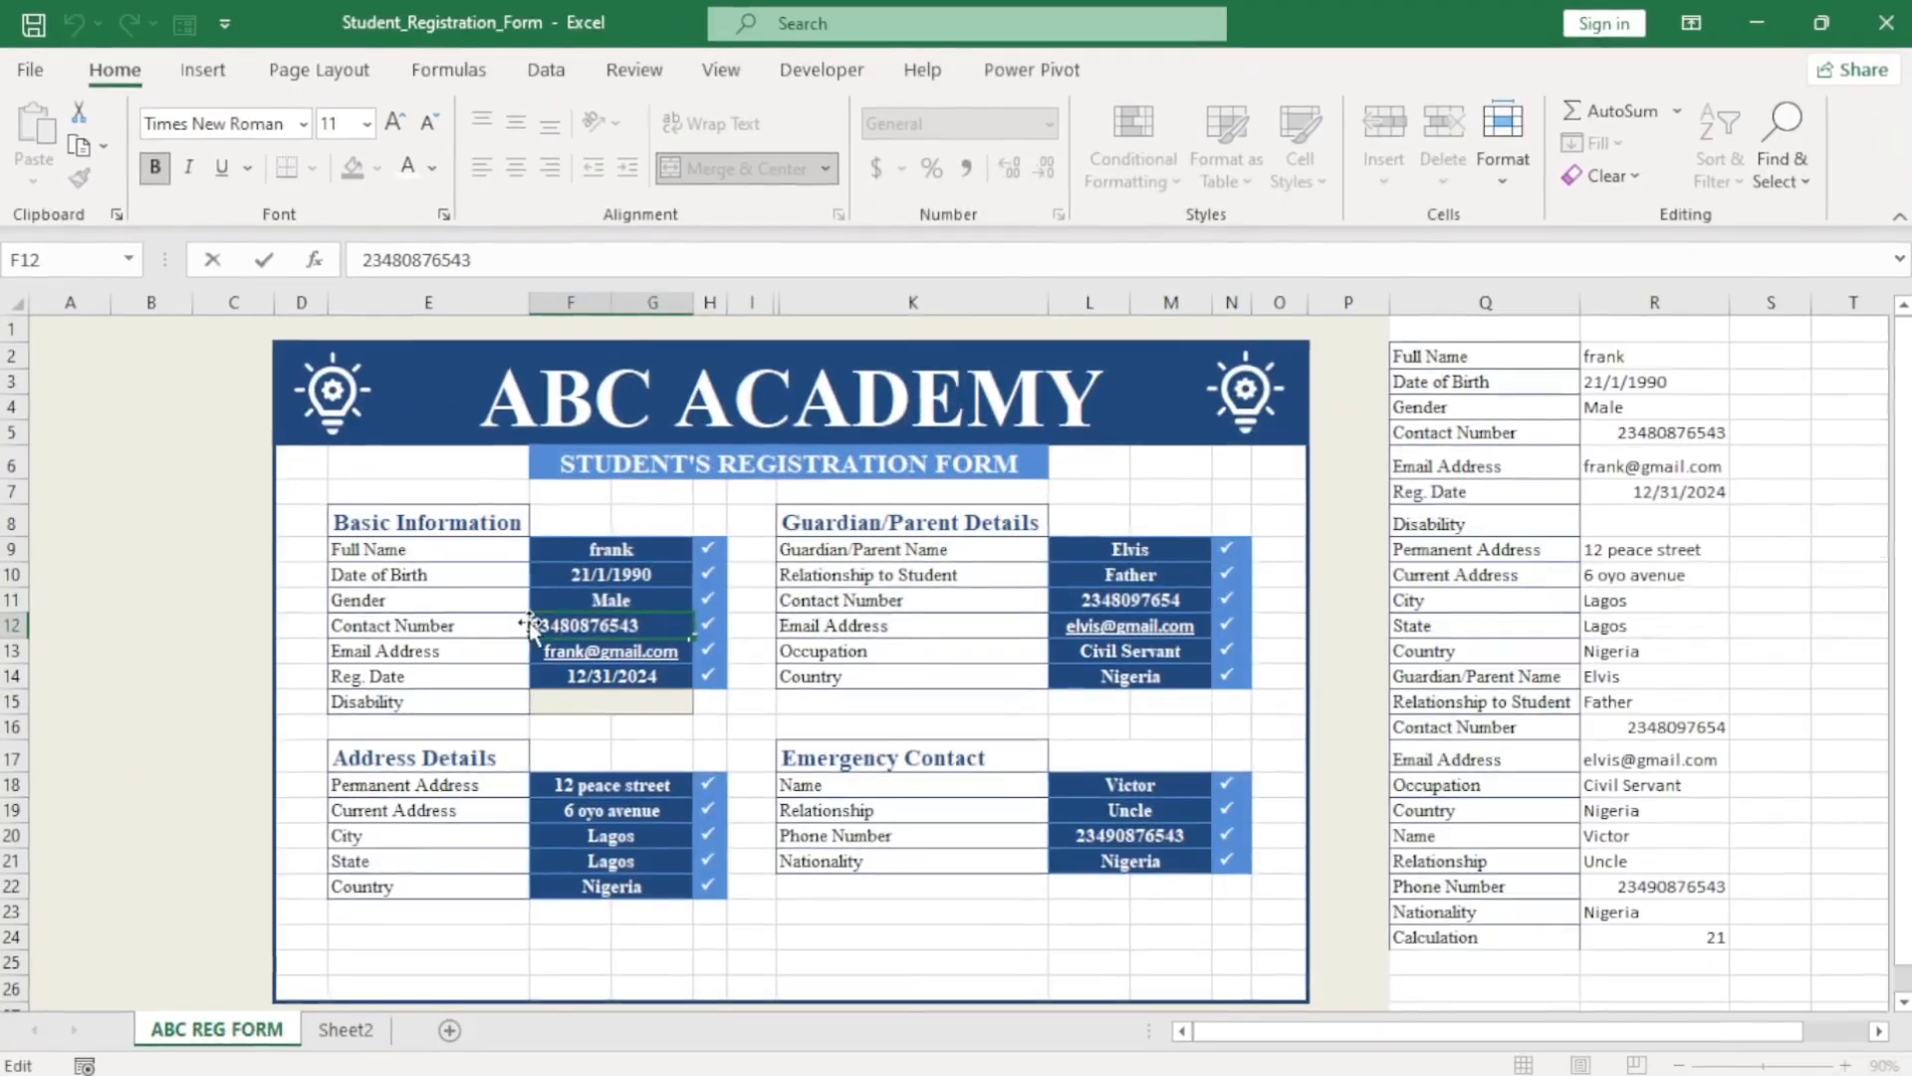
Prefix the contact number in F12 with '+ so it keeps its plus sign.
double_click(538, 625)
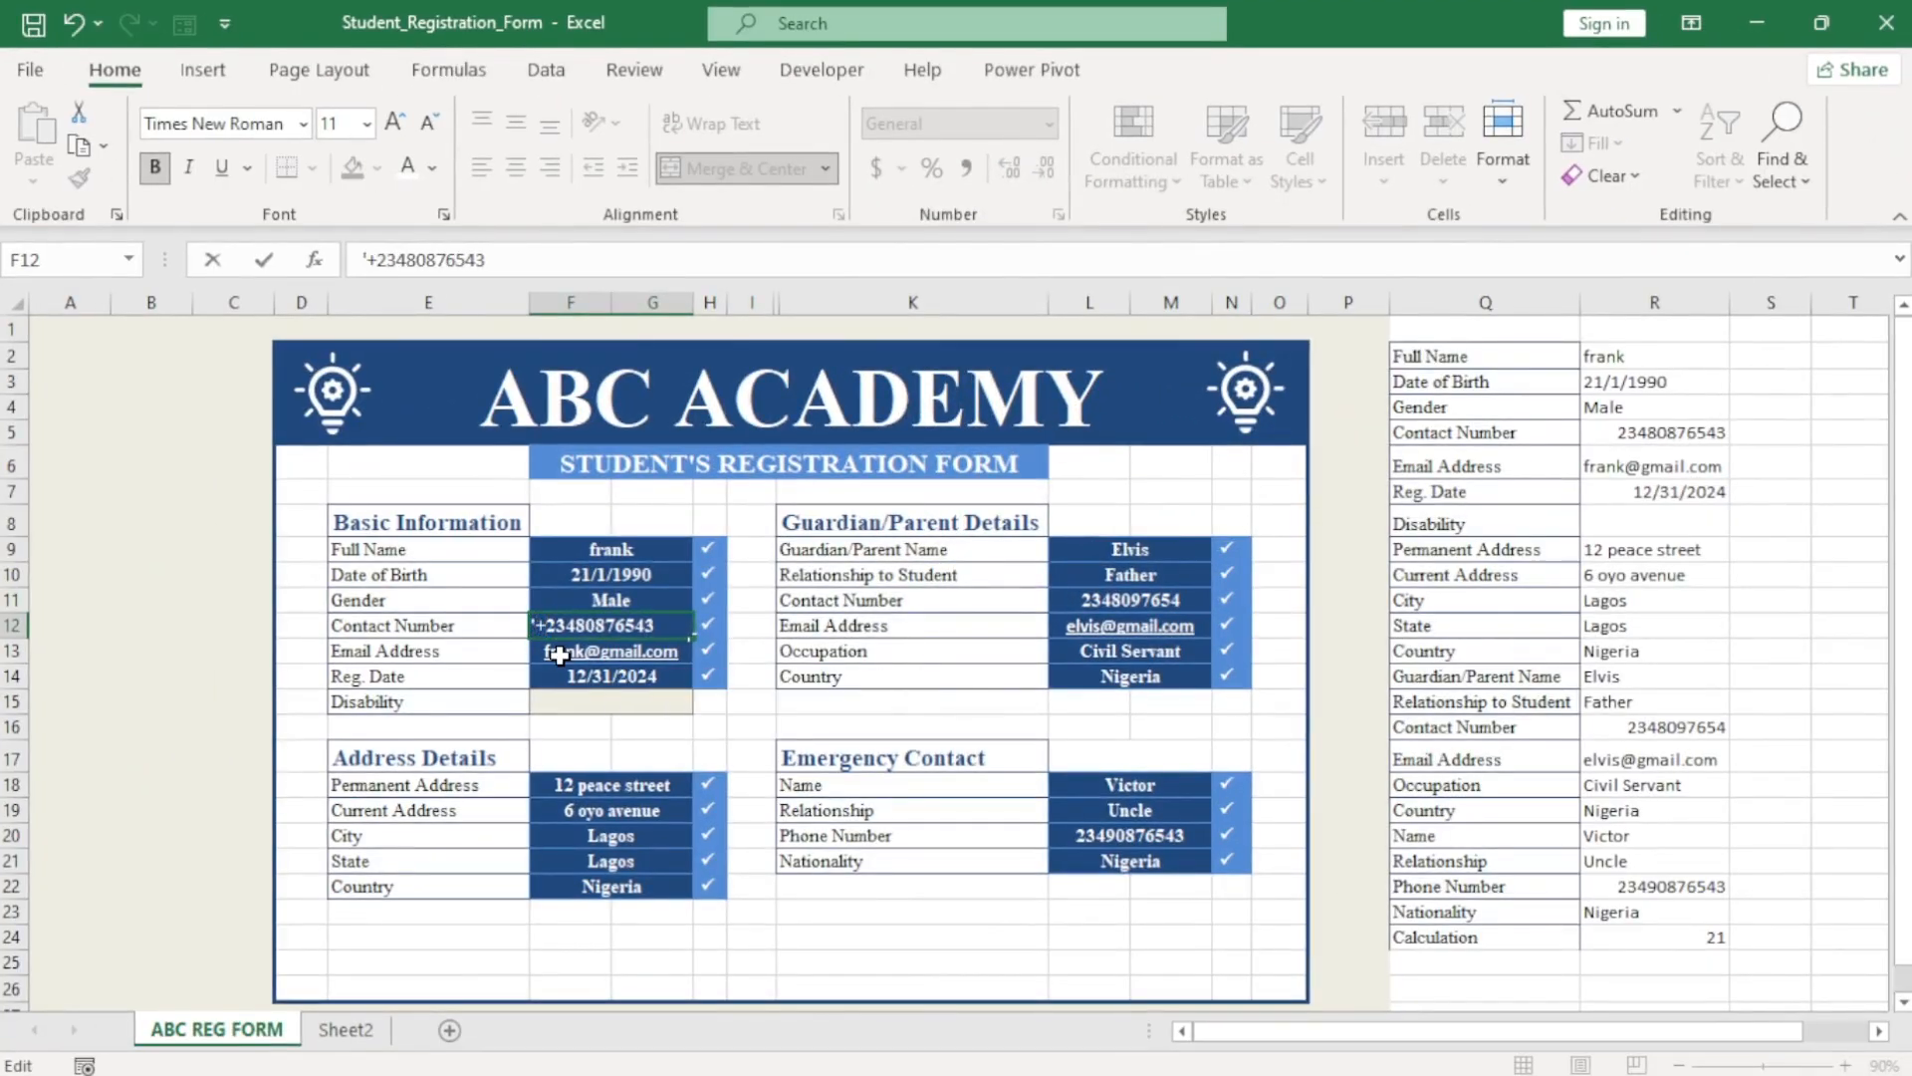
left_click(571, 681)
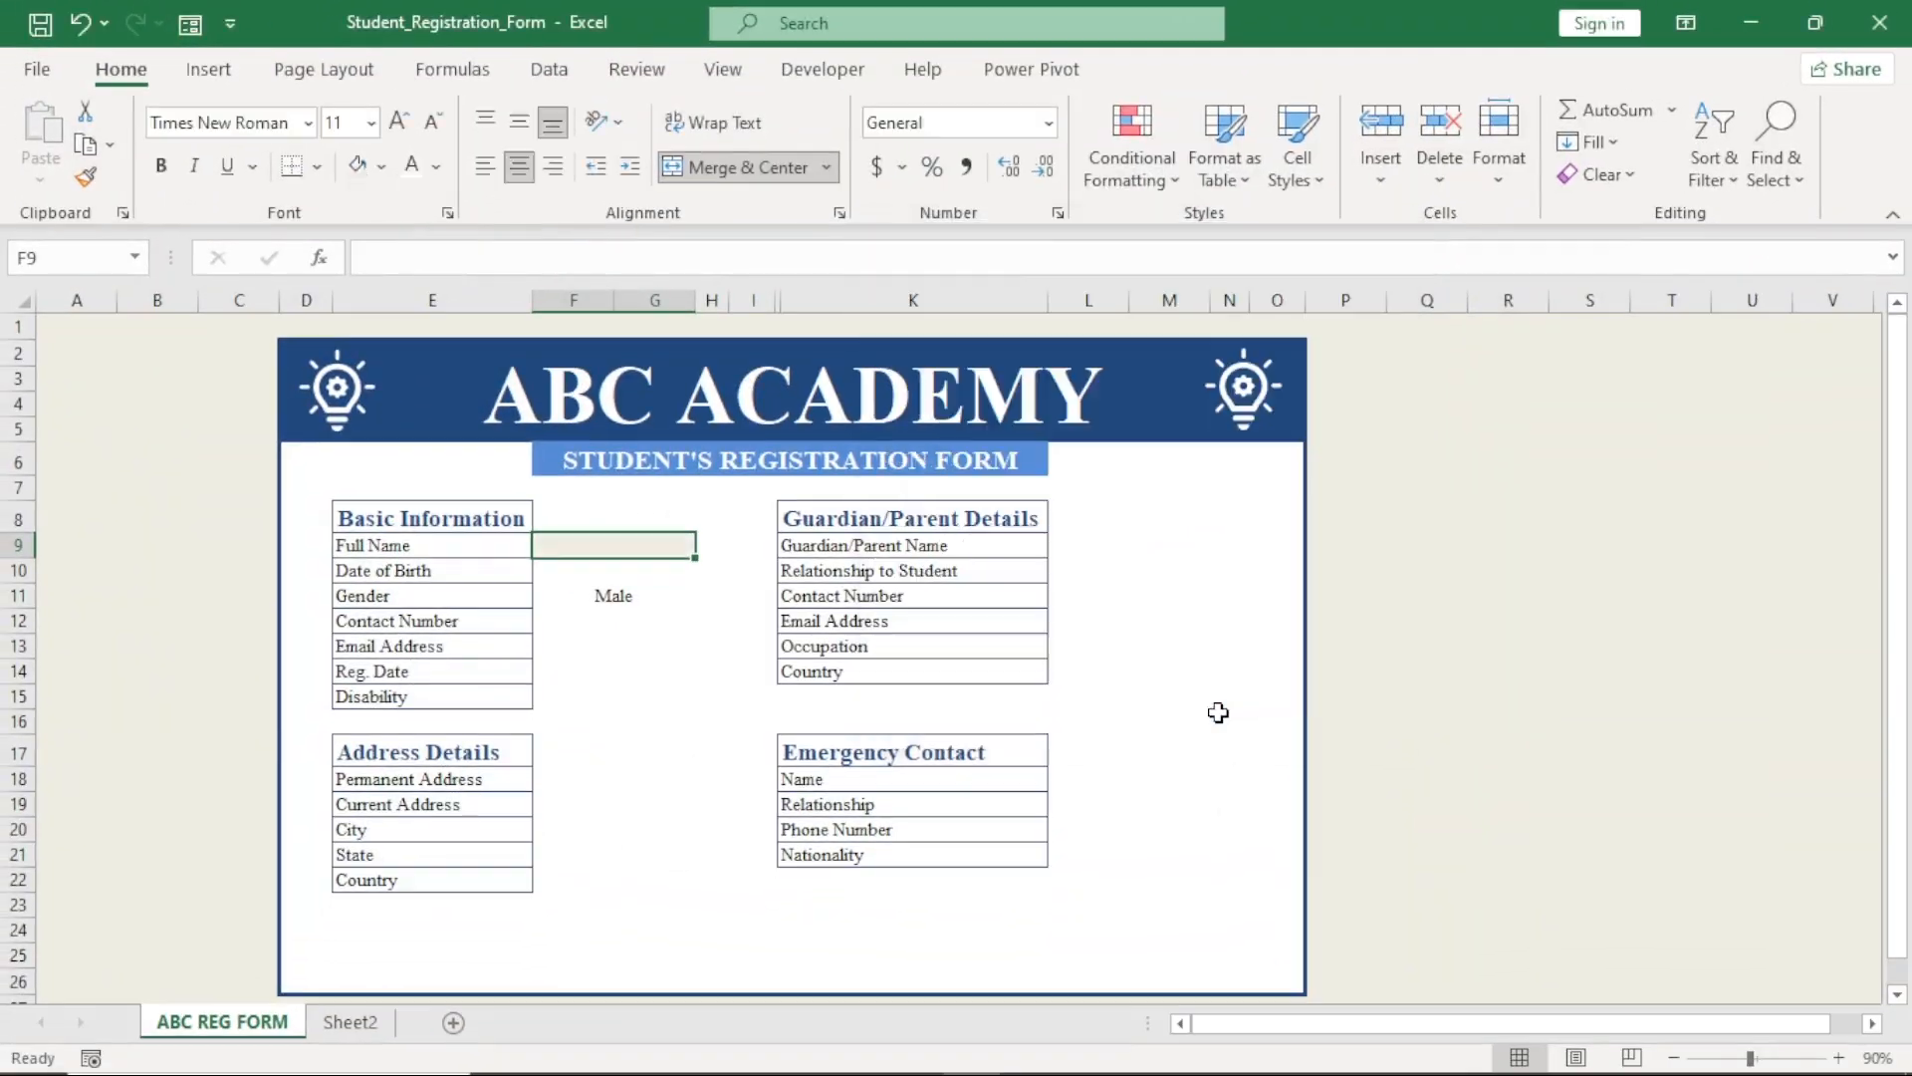
Add a bold conditional formatting rule for non-blank cells in F9:F15, testing it with a name in F9.
left_click(1221, 713)
left_click(637, 544)
left_click_drag(638, 545, 702, 709)
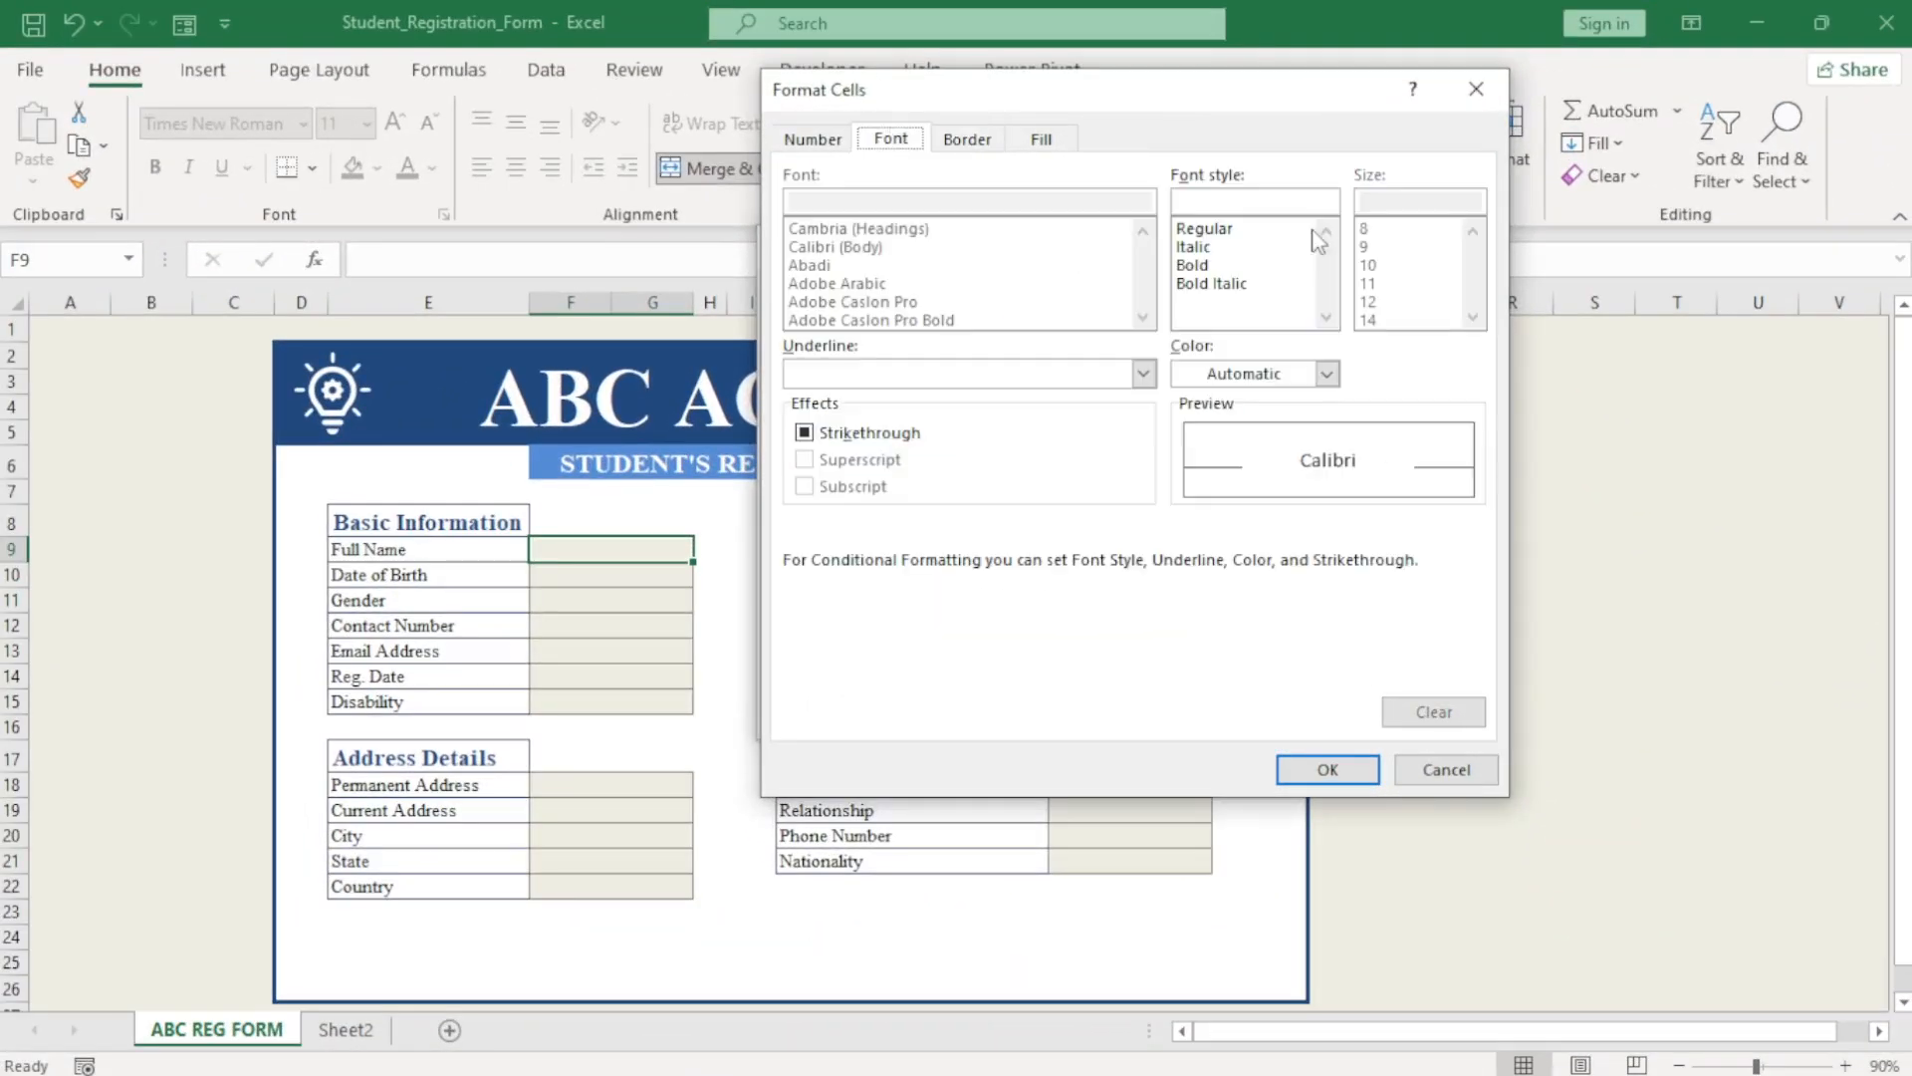
left_click(1192, 265)
left_click(1327, 769)
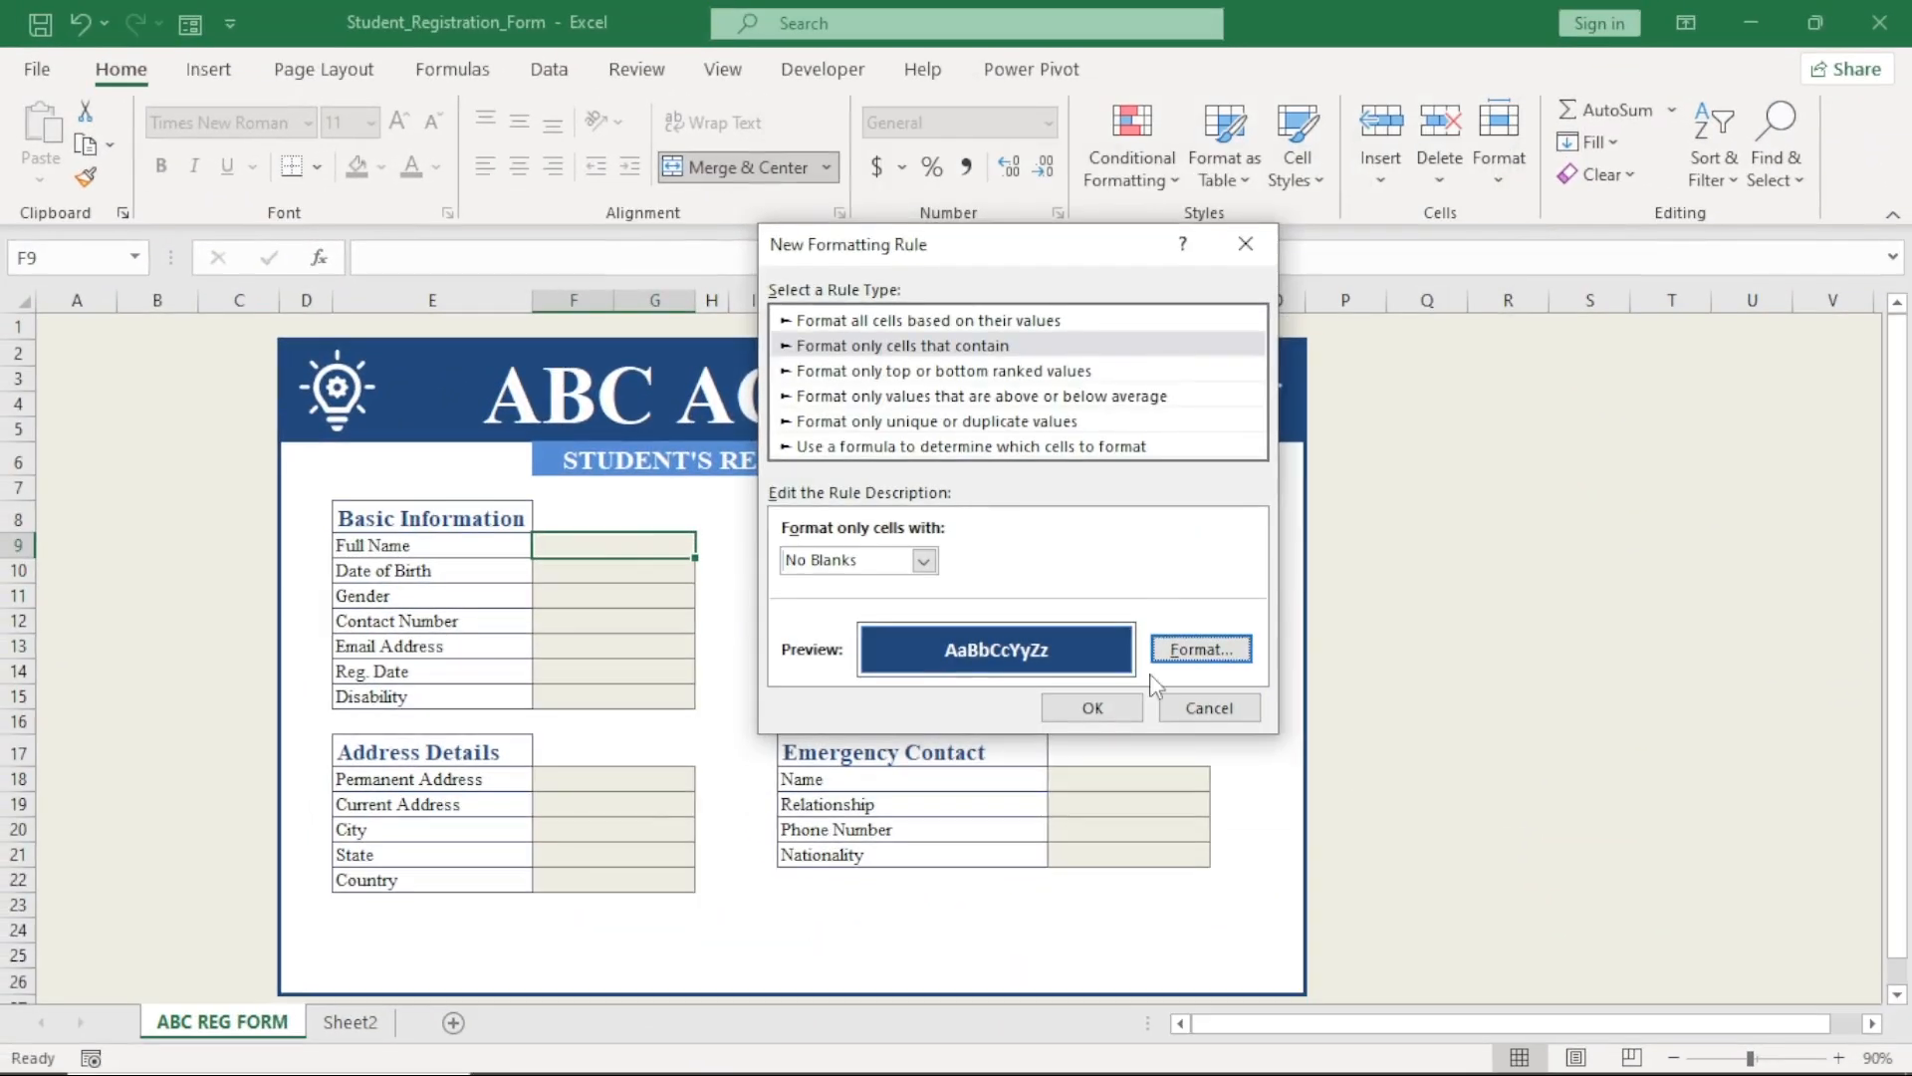
left_click(1093, 708)
type("franklin")
key("Return")
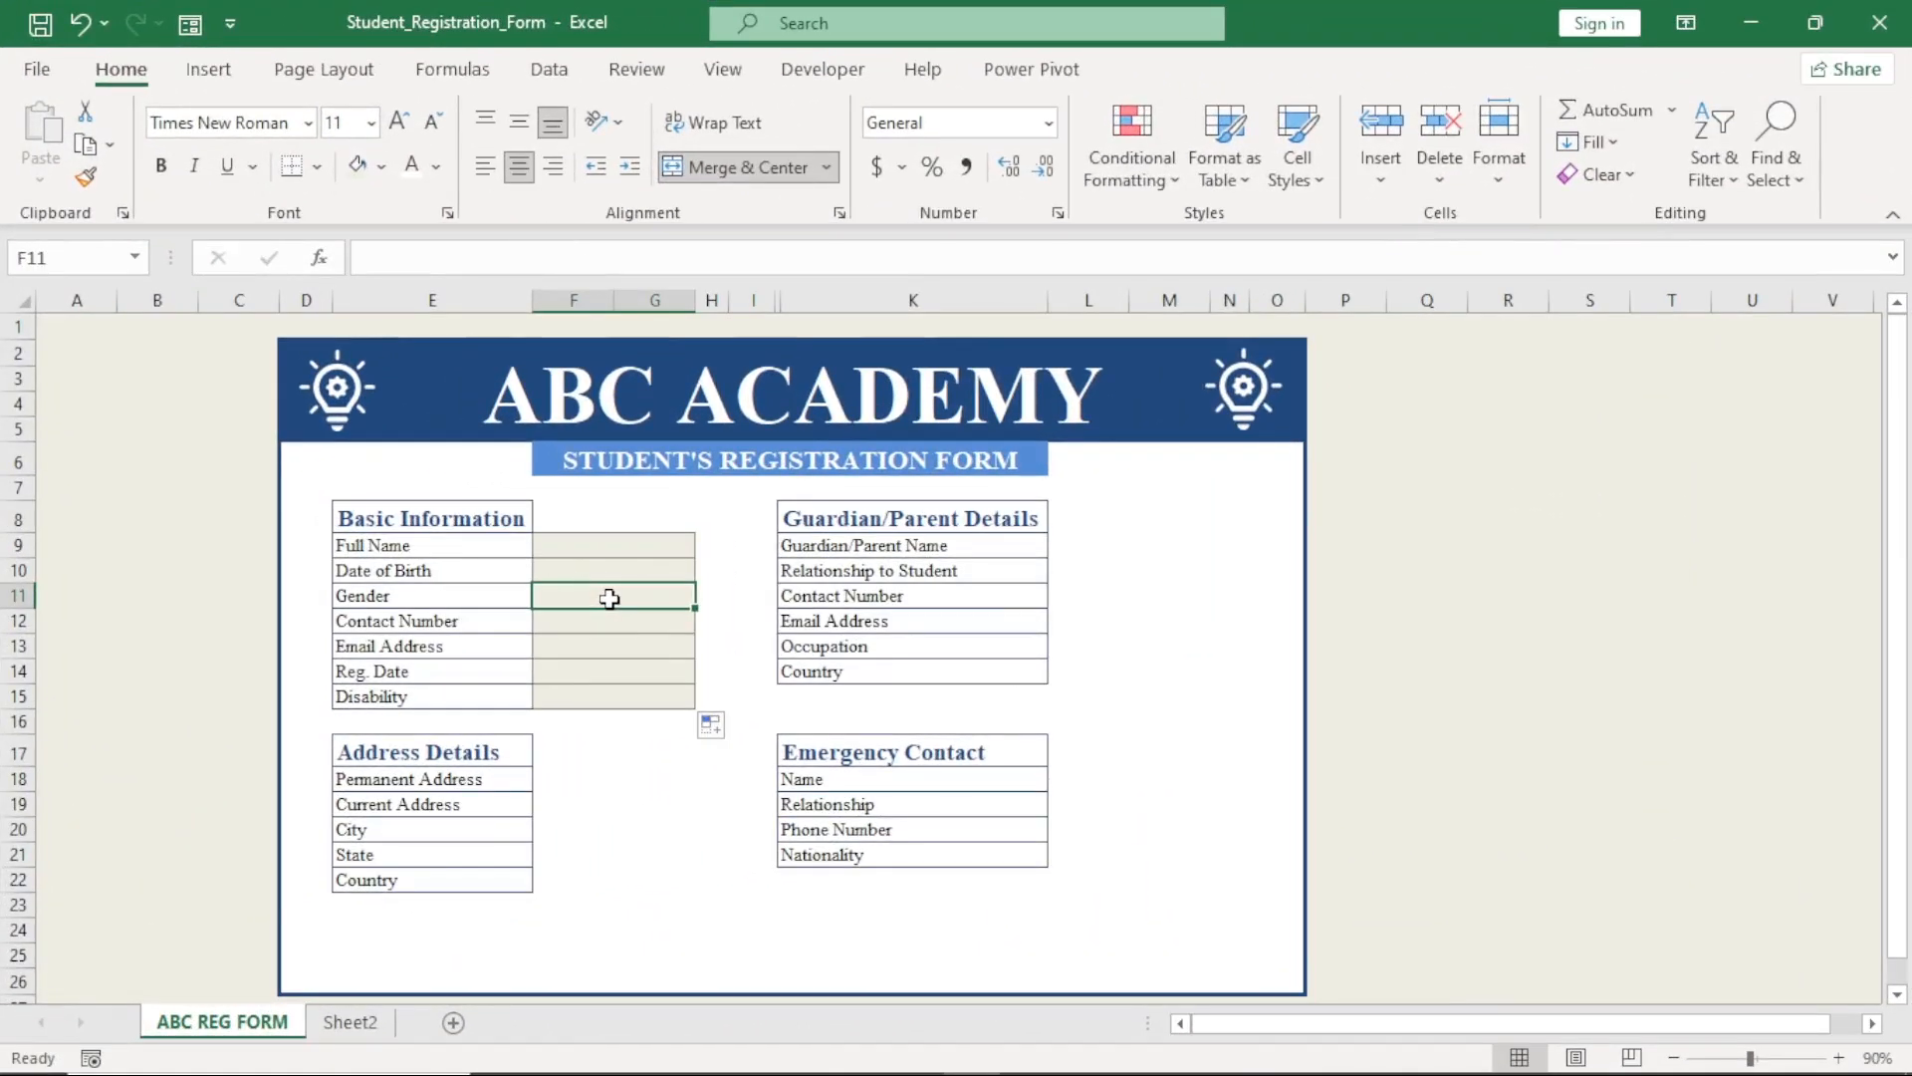
Restrict the Gender cell F11 with a List data validation offering Male.
left_click(549, 69)
left_click(1148, 175)
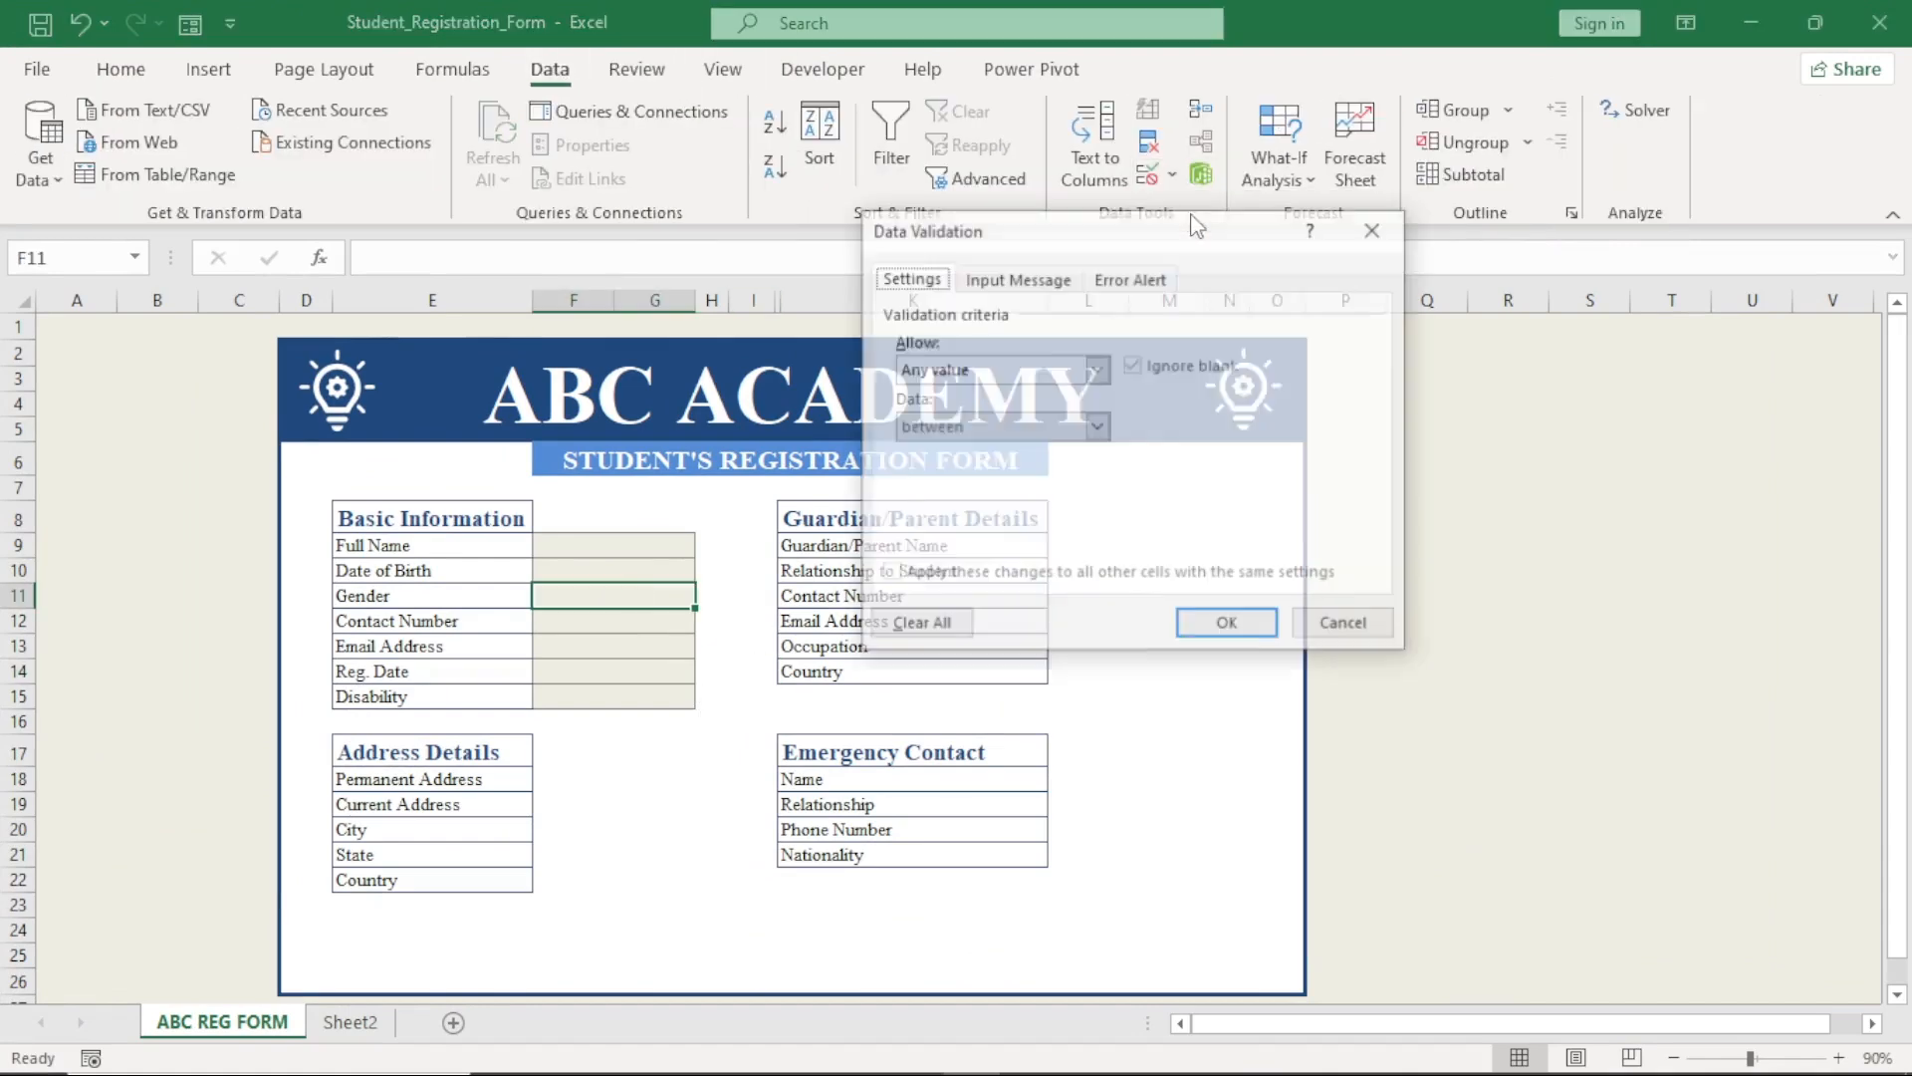
left_click(1096, 370)
left_click(986, 442)
left_click(1136, 486)
type("male")
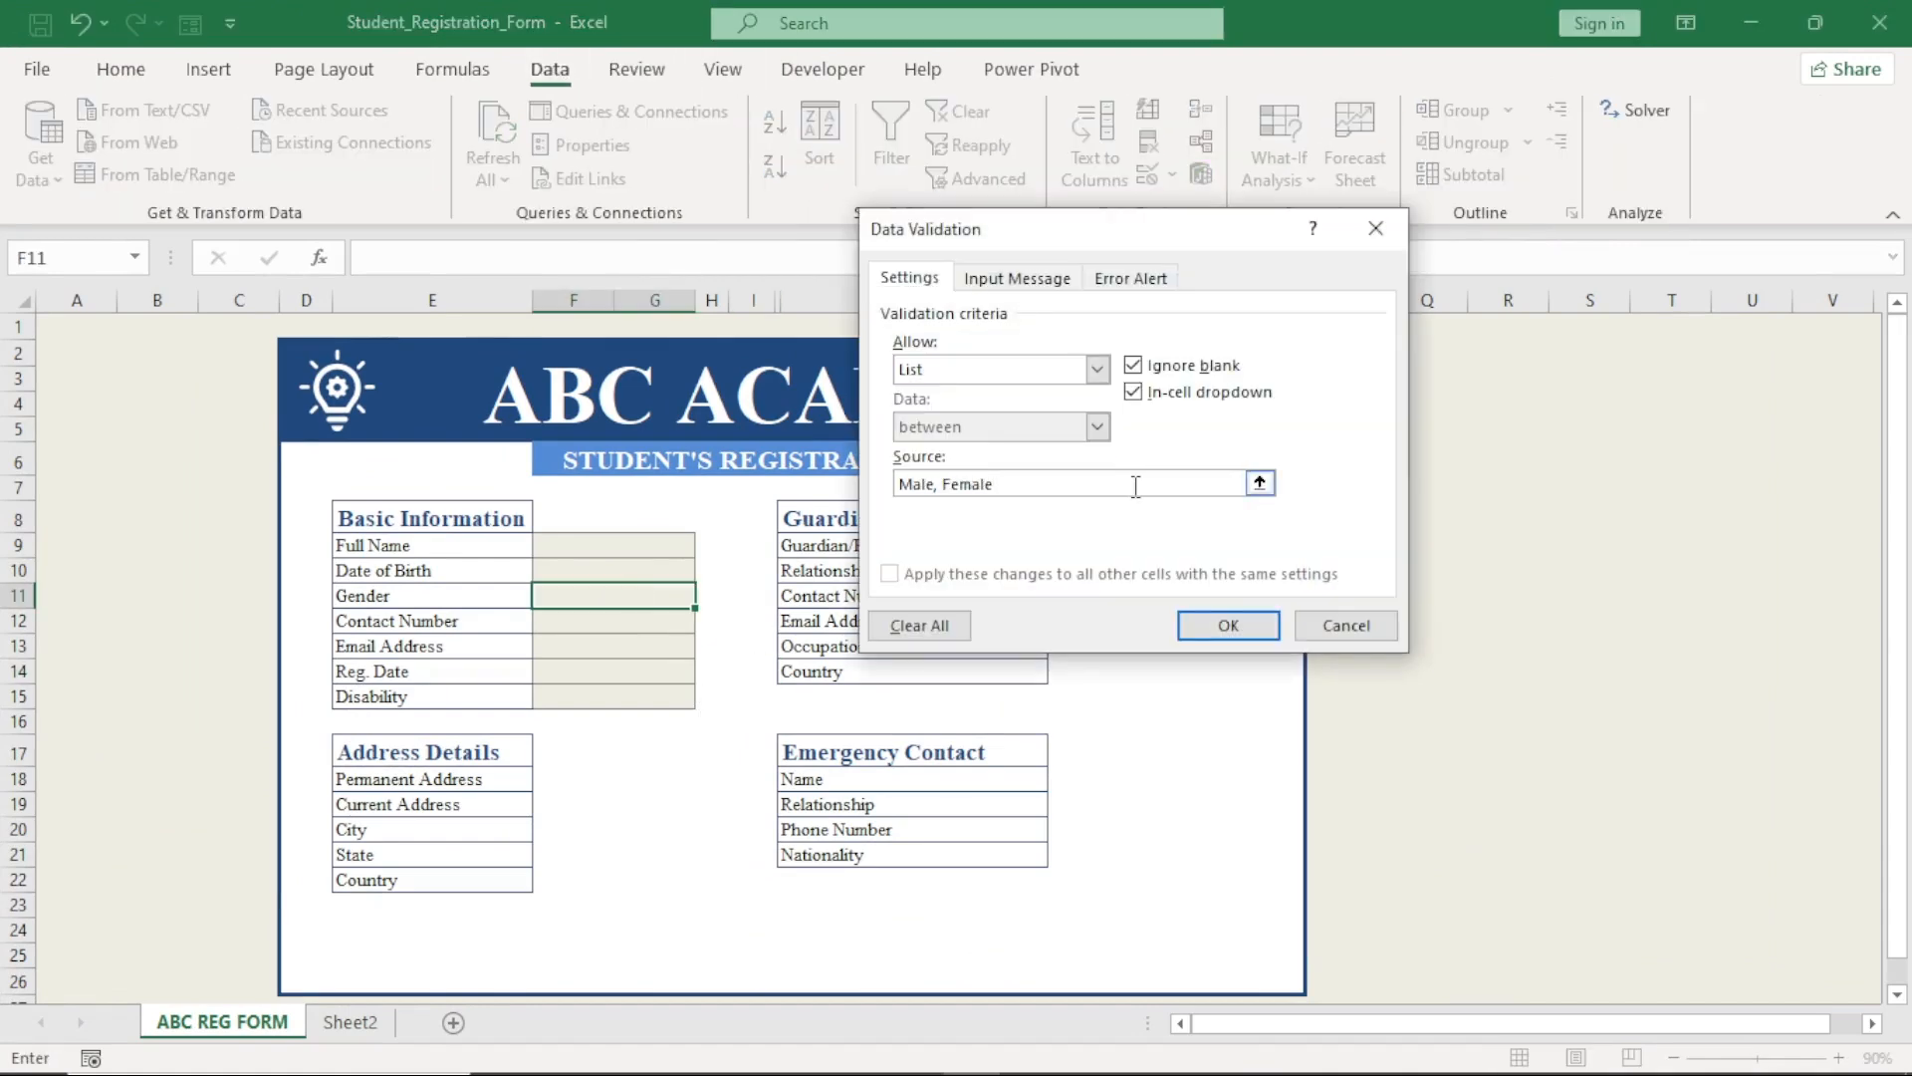
left_click(1228, 624)
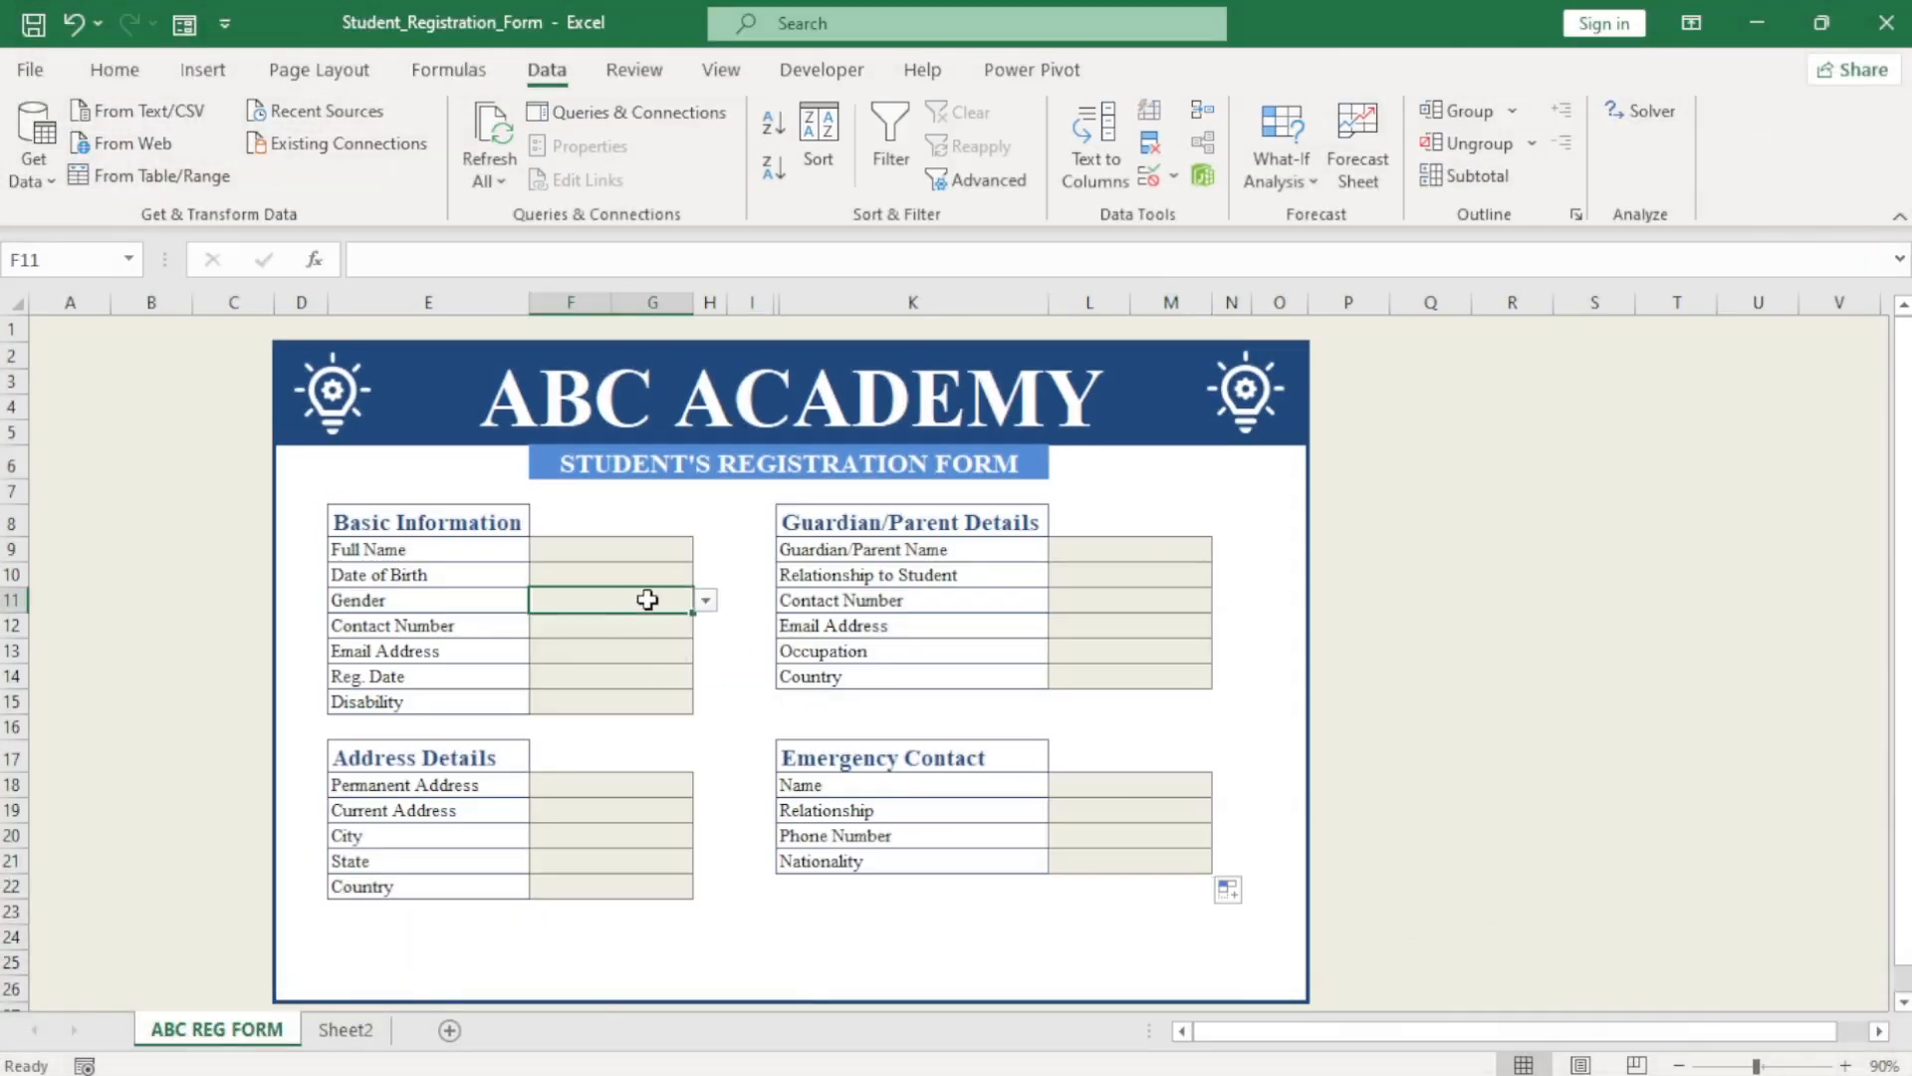
Test the form by choosing Male for Gender, then entering and erasing an e-mail address in F13.
left_click(705, 599)
left_click(648, 614)
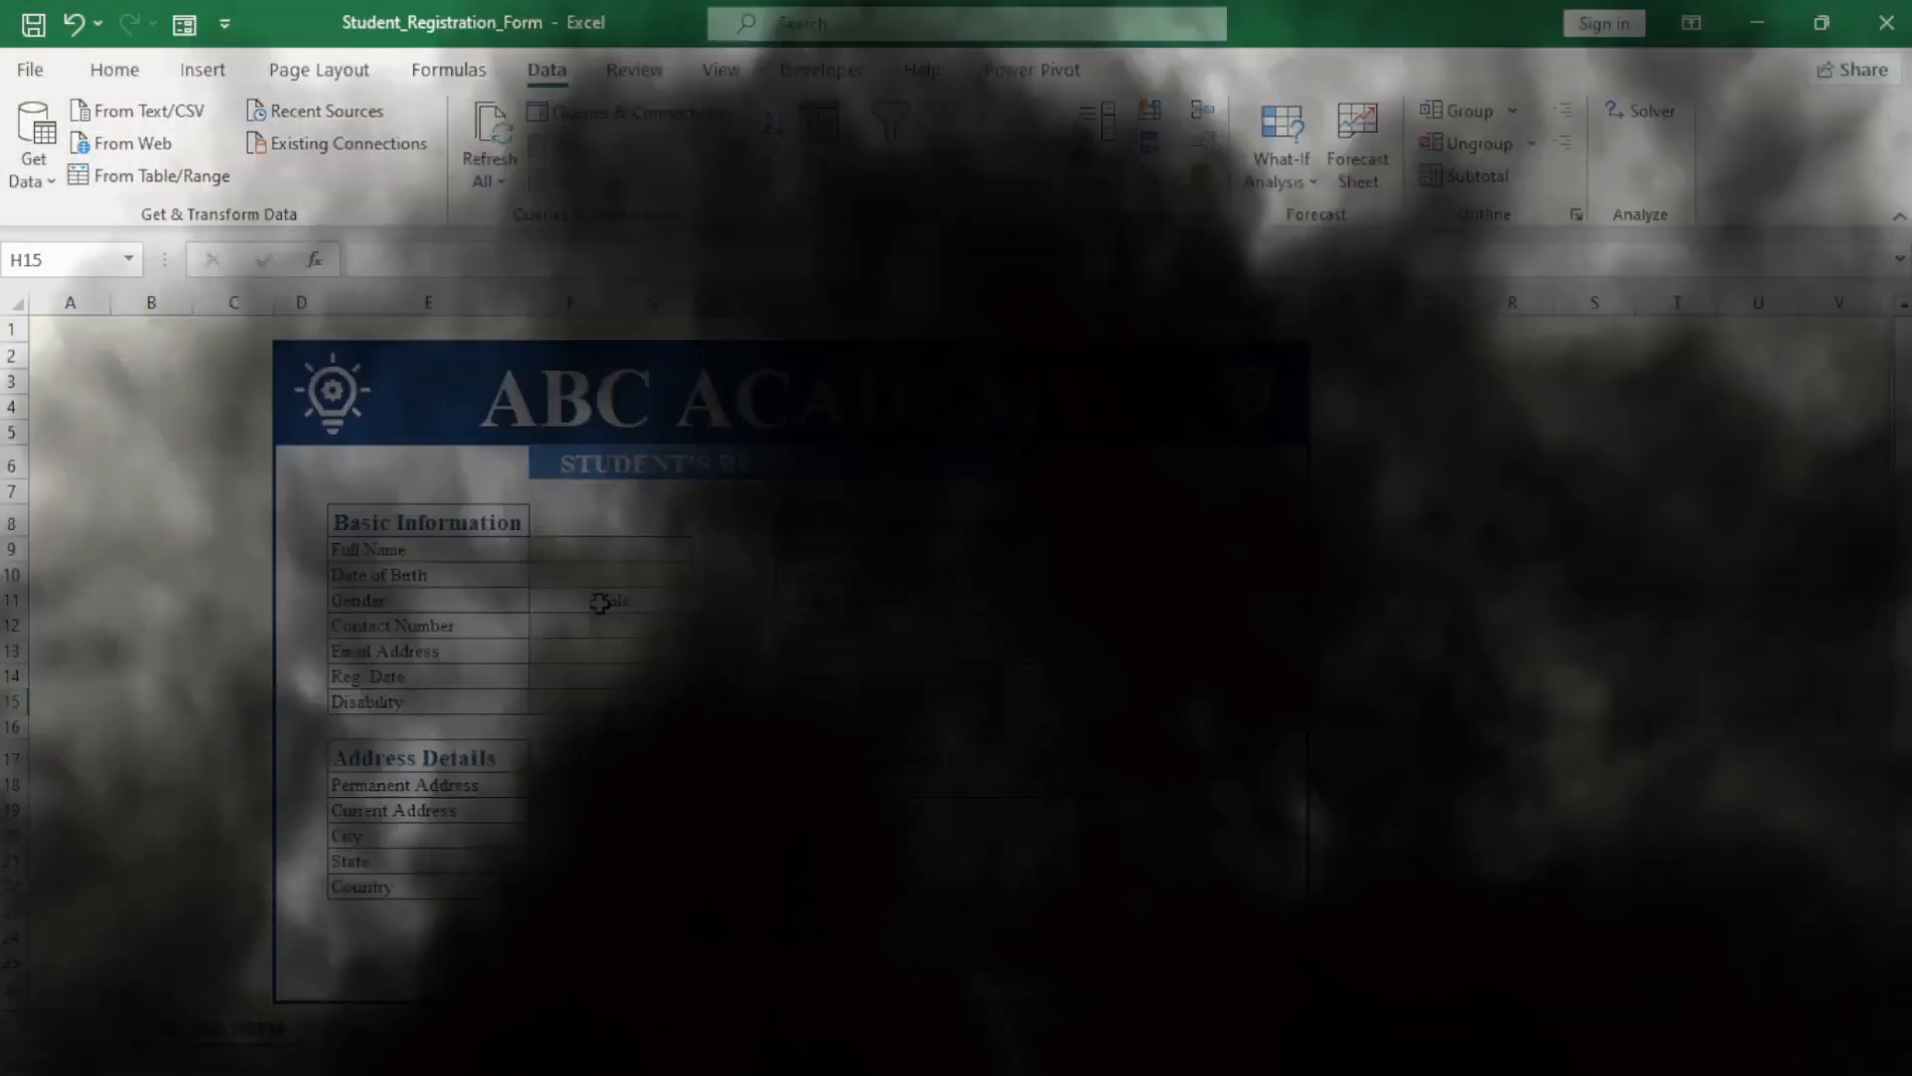
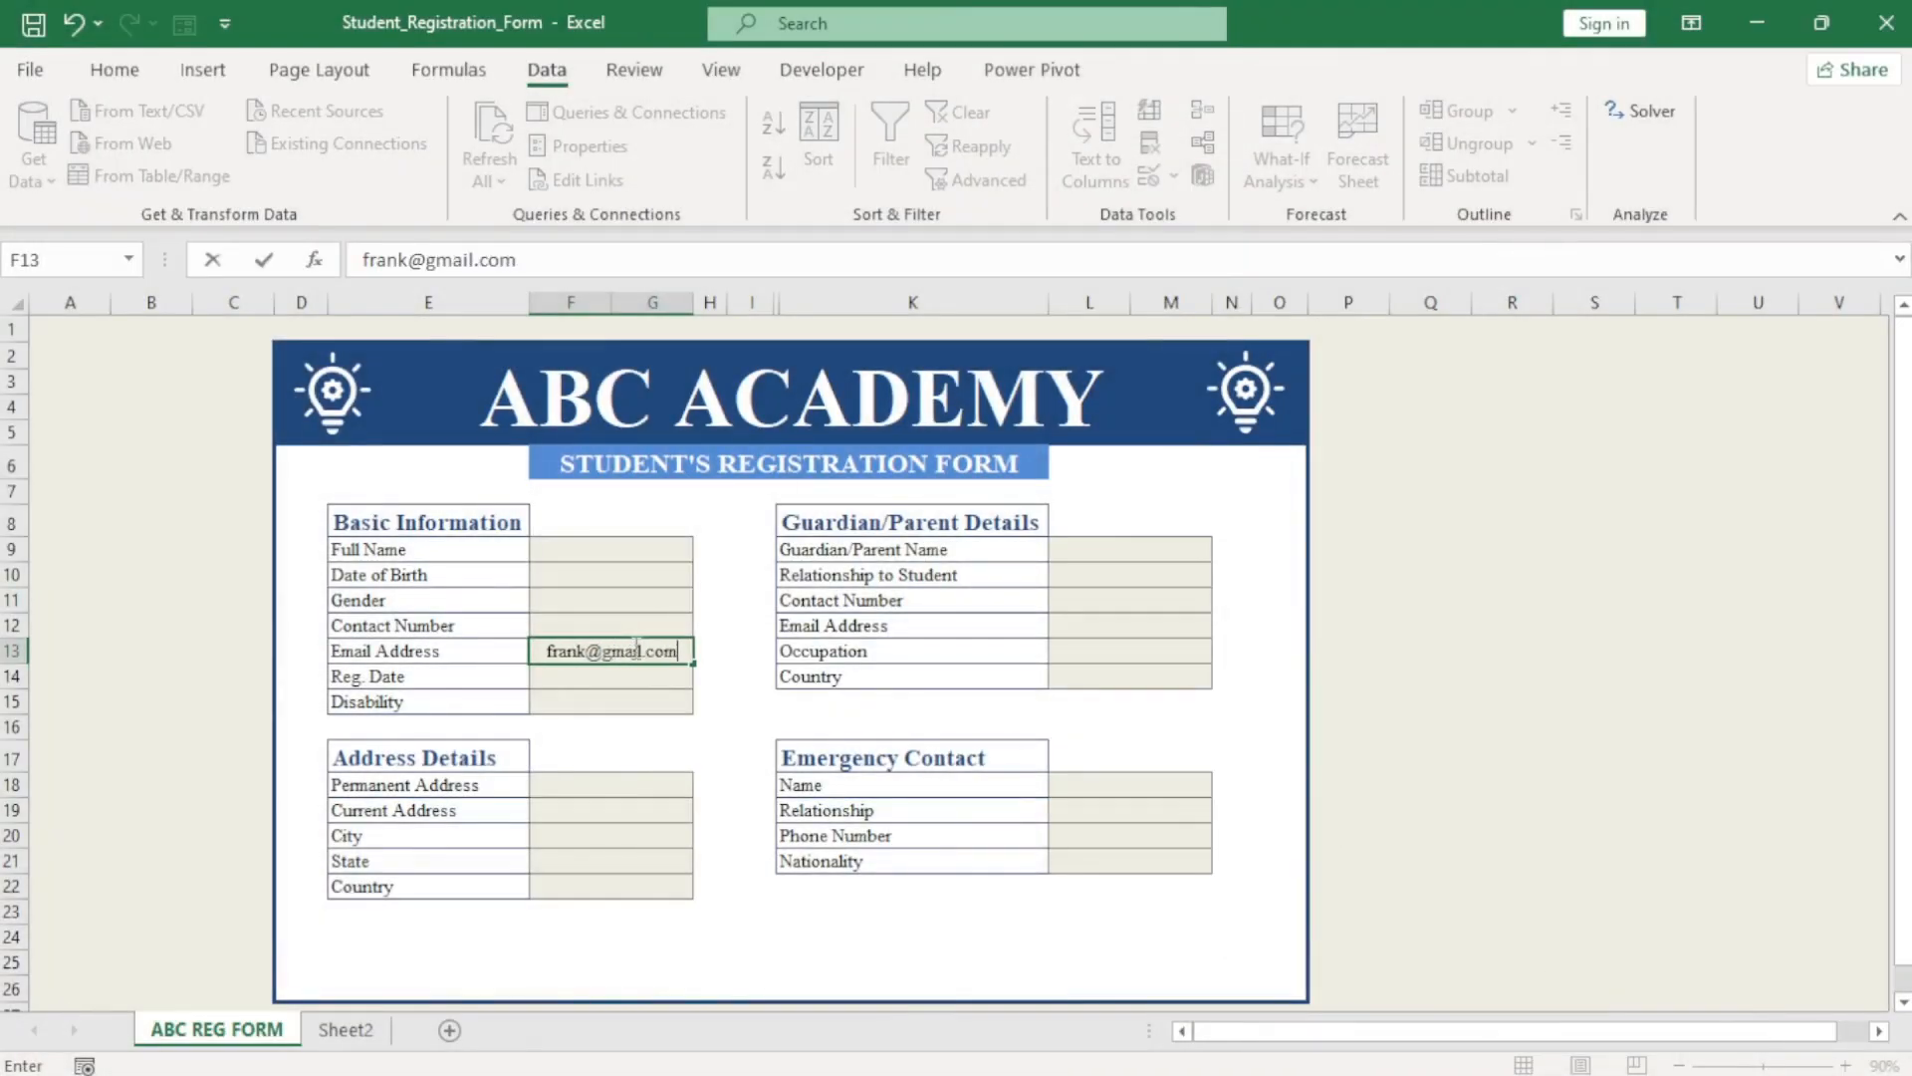
key("ctrl+Return")
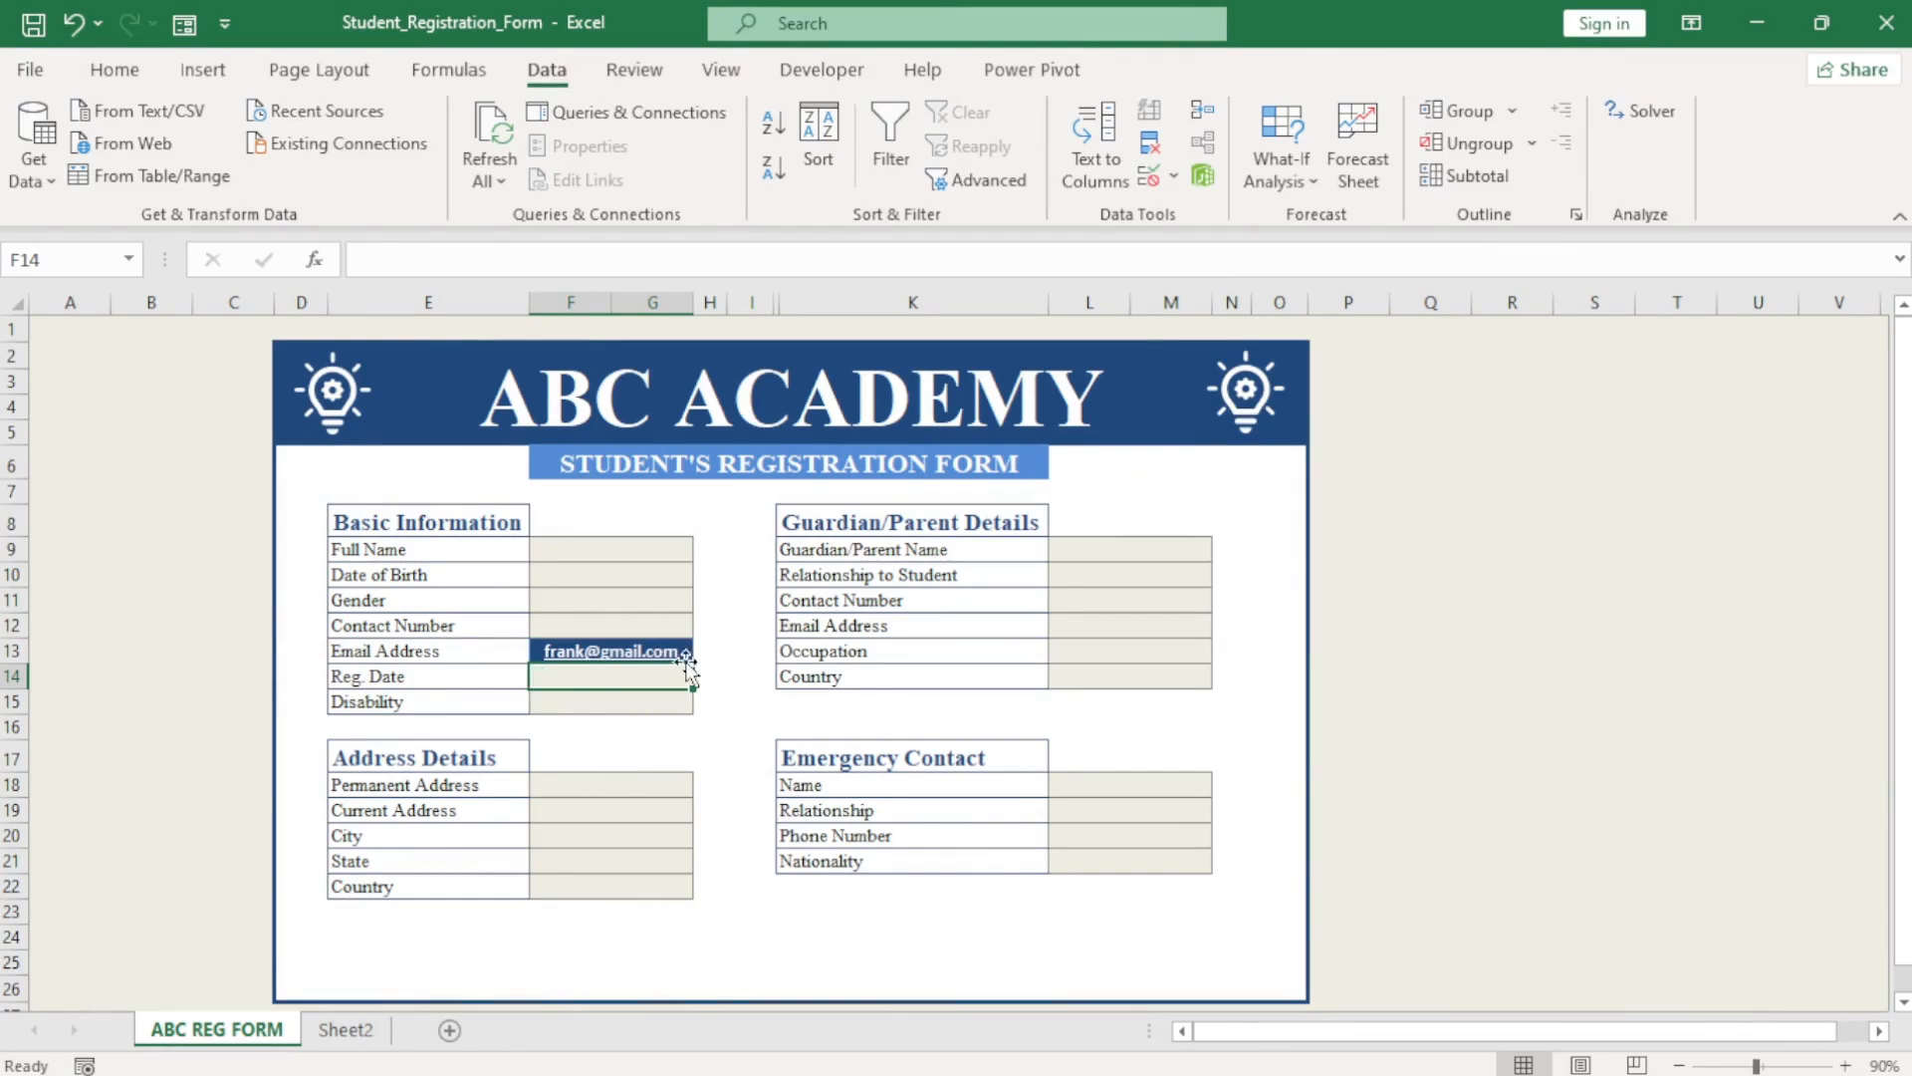
double_click(683, 658)
key("BackSpace")
key("BackSpace")
key("BackSpace")
key("BackSpace")
key("BackSpace")
key("BackSpace")
key("BackSpace")
key("BackSpace")
key("BackSpace")
key("BackSpace")
key("BackSpace")
key("BackSpace")
key("BackSpace")
key("BackSpace")
key("BackSpace")
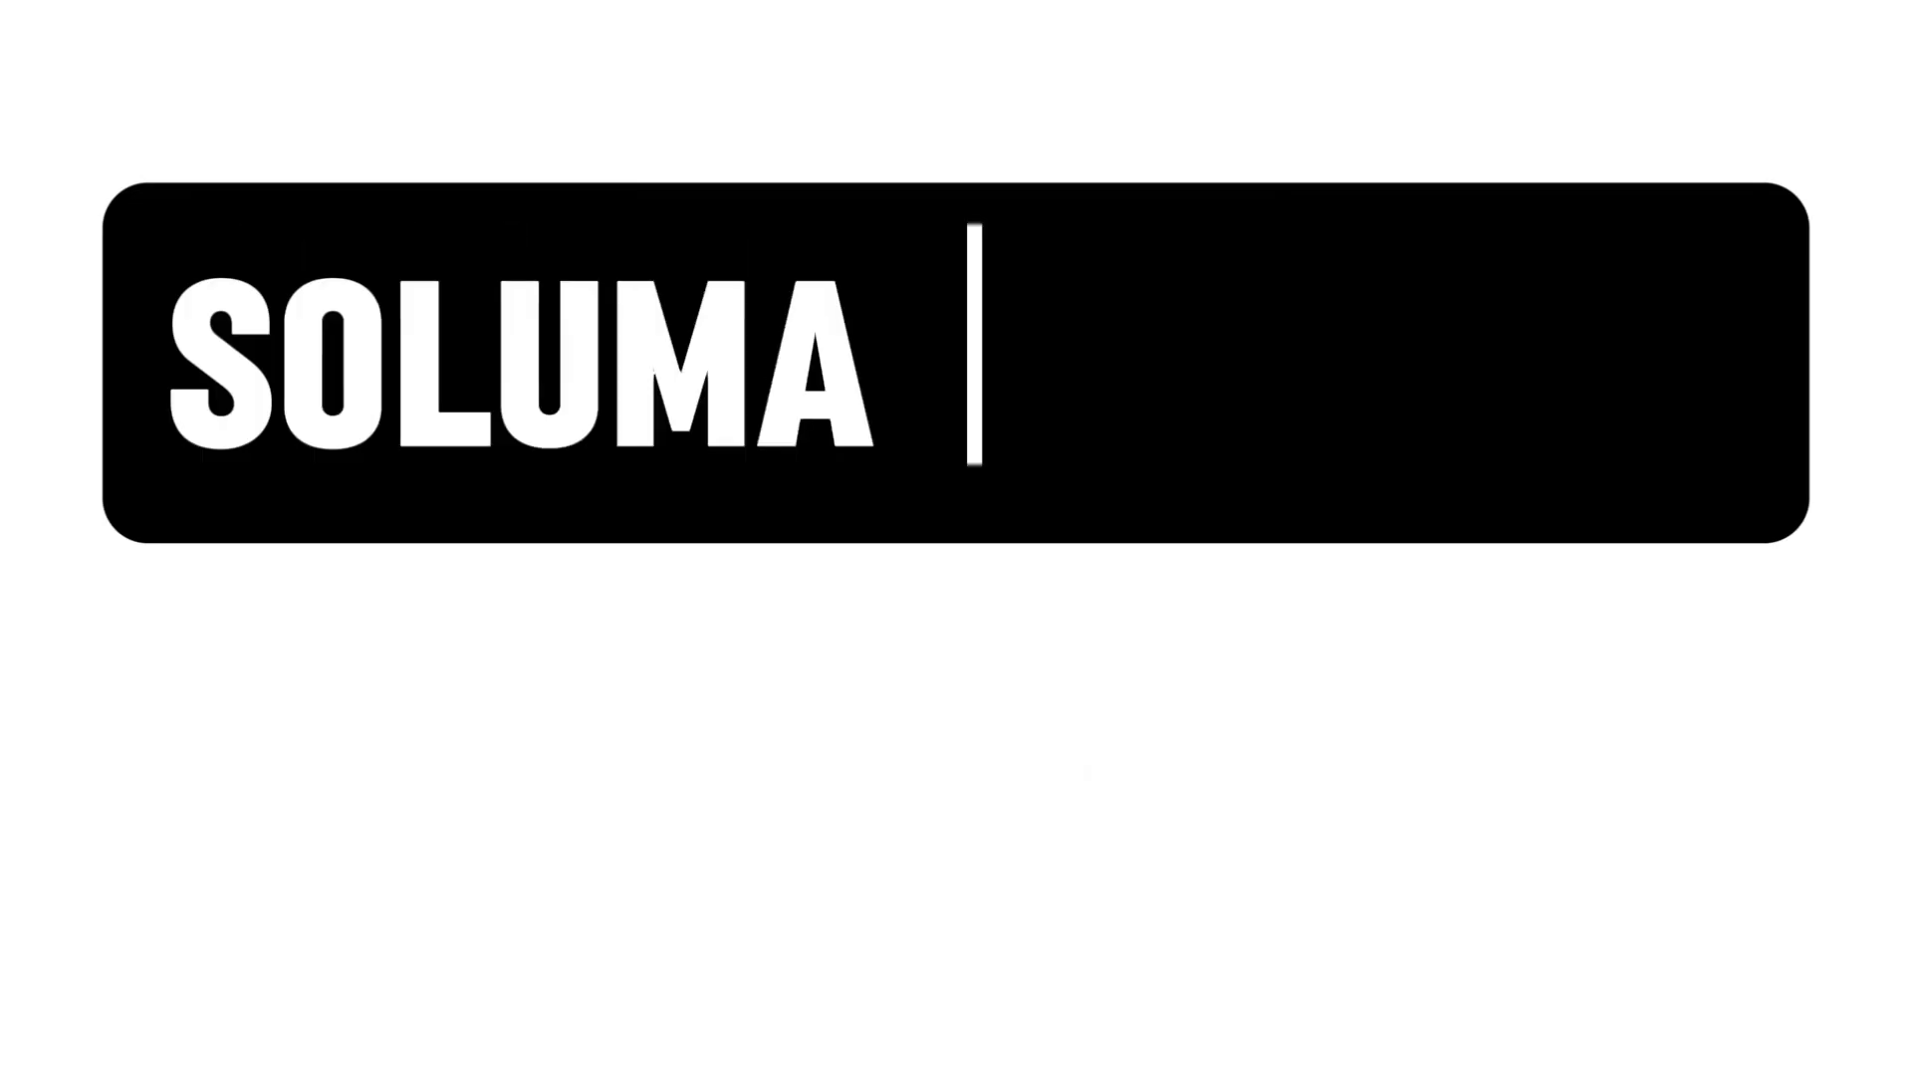